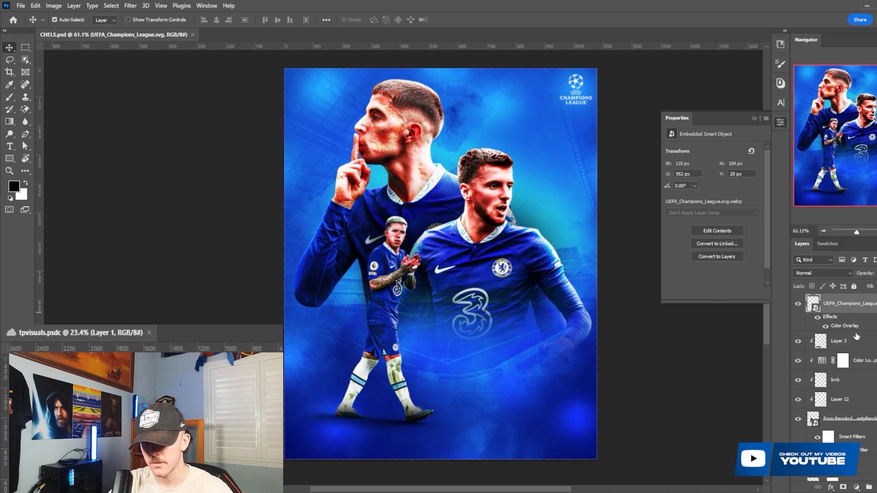
# - Group the small standing player's layers, from Layer 3 down to Layer 2
pyautogui.click(857, 350)
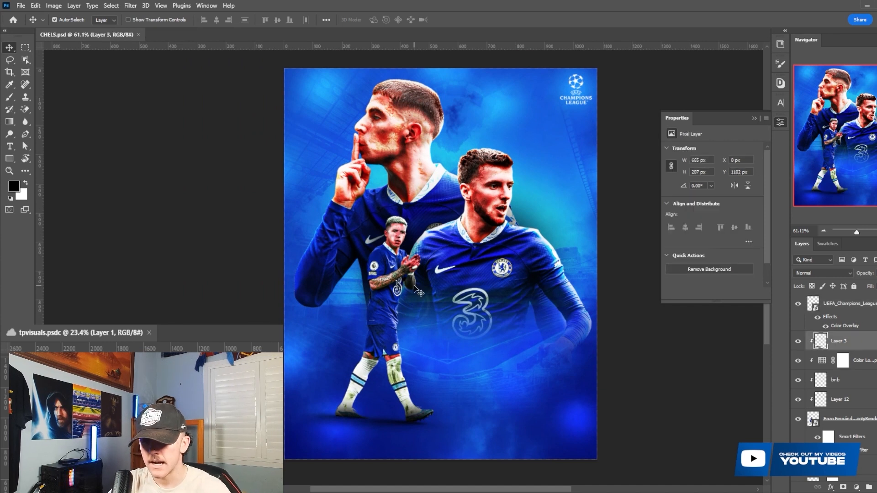
pyautogui.scroll(1, 417, 292)
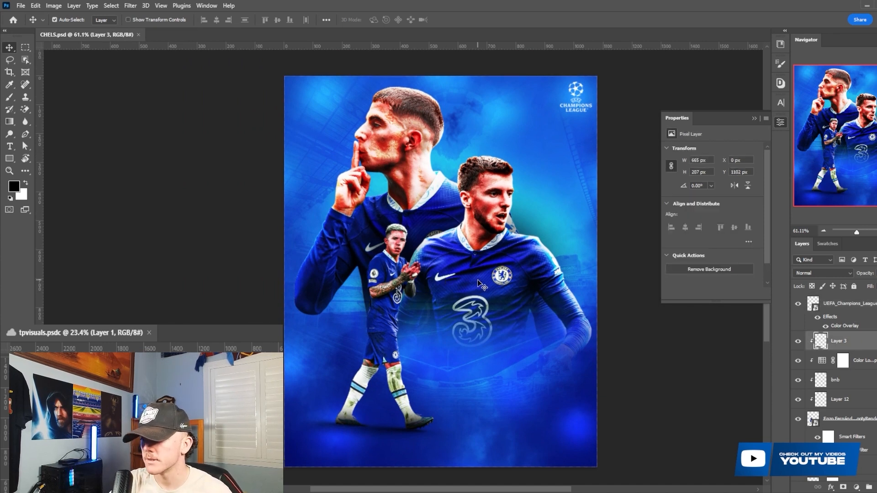
pyautogui.scroll(-3, 839, 364)
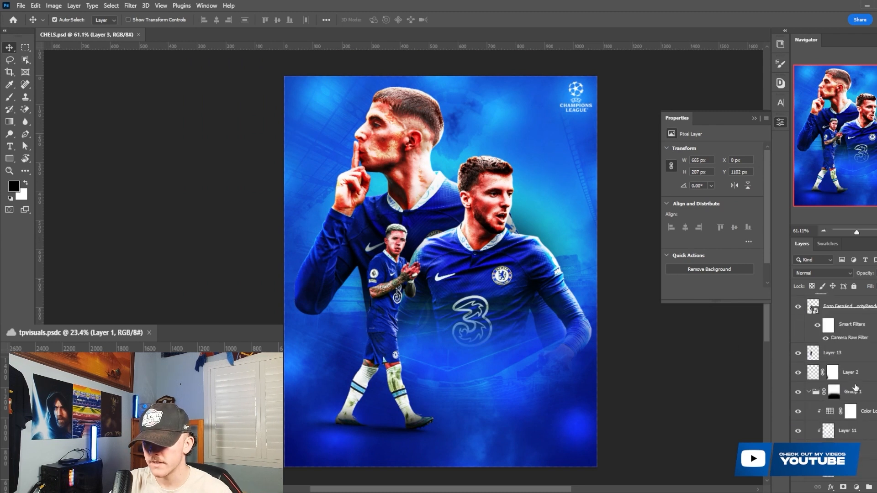
pyautogui.keyDown('shift'); pyautogui.click(863, 373); pyautogui.keyUp('shift')
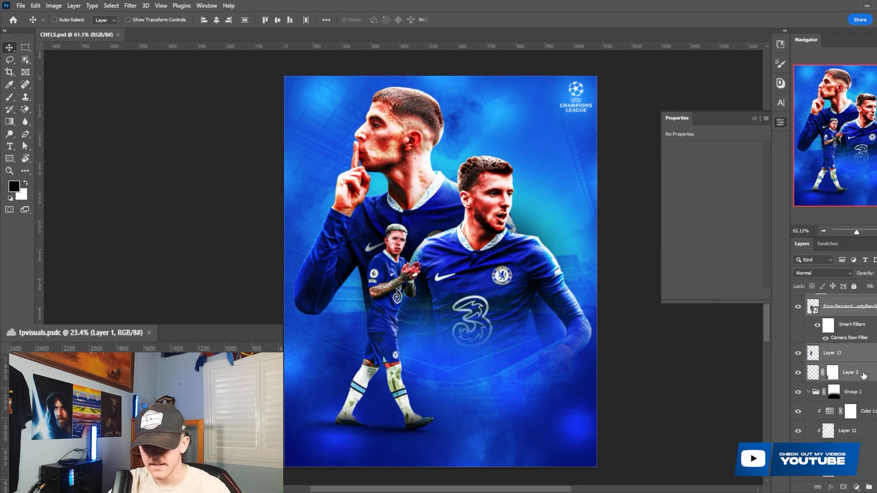
pyautogui.hotkey('ctrl', 'g')
# - Group the background artwork layers from Layer 5 down to just above the Background layer, and name the group BG
pyautogui.click(809, 353)
pyautogui.click(840, 375)
pyautogui.scroll(-1, 846, 384)
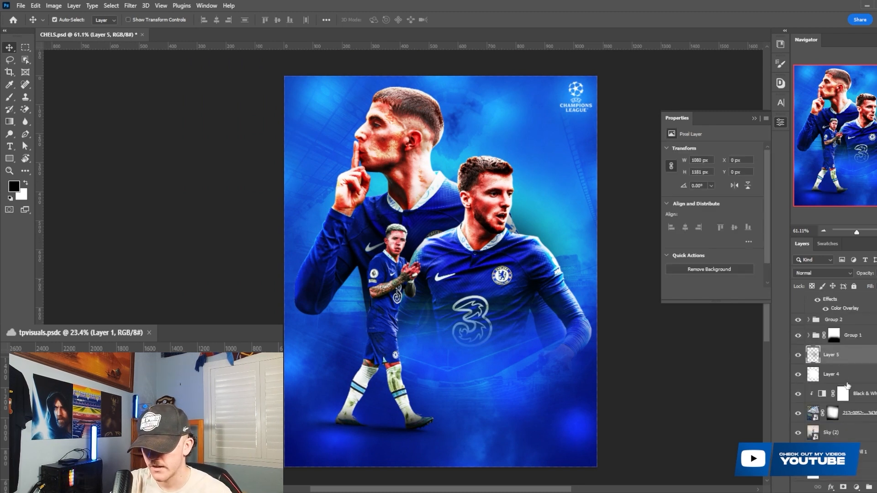
pyautogui.keyDown('shift'); pyautogui.click(850, 447); pyautogui.keyUp('shift')
pyautogui.hotkey('ctrl', 'g')
pyautogui.doubleClick(834, 369)
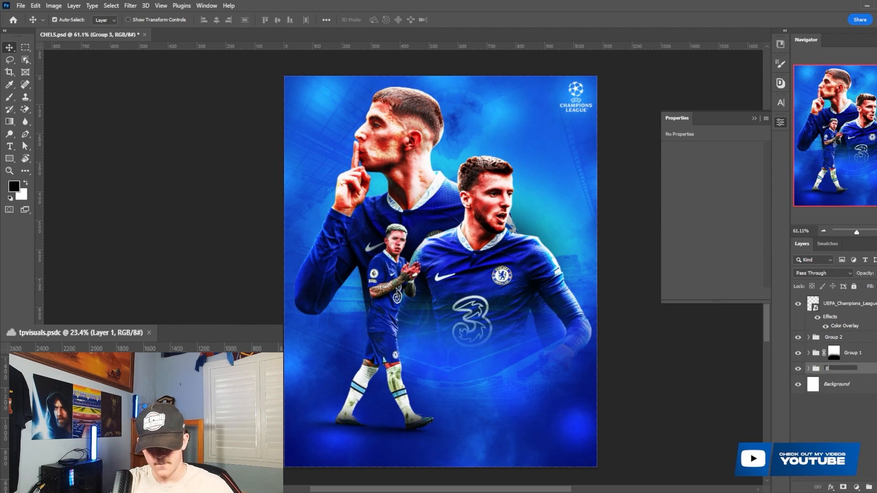
pyautogui.write('BG')
# - Rename the masked group of the two large players MountHavetz and the small player's group Enzo
pyautogui.doubleClick(853, 353)
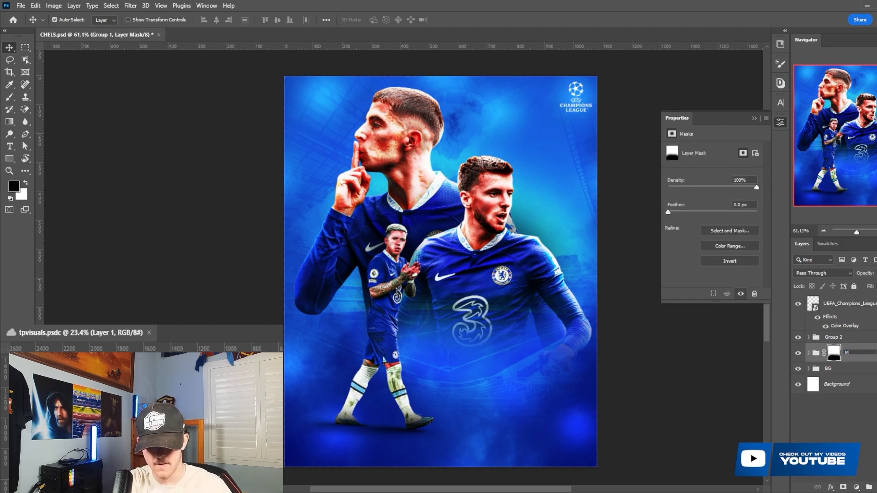
pyautogui.write('MountHave')
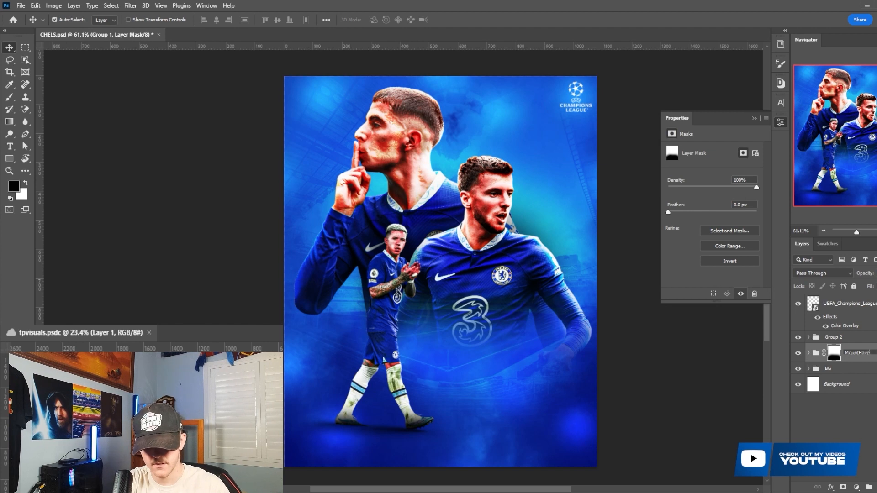
pyautogui.write('tz')
pyautogui.doubleClick(841, 337)
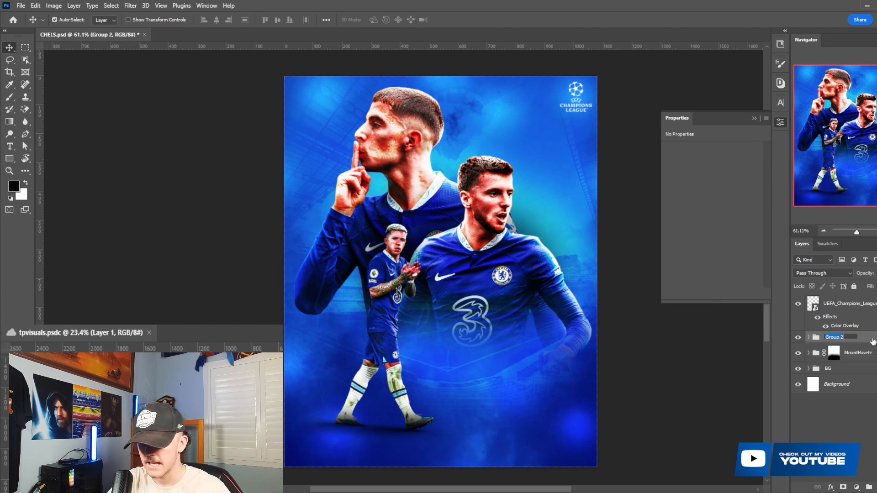
pyautogui.write('Enz')
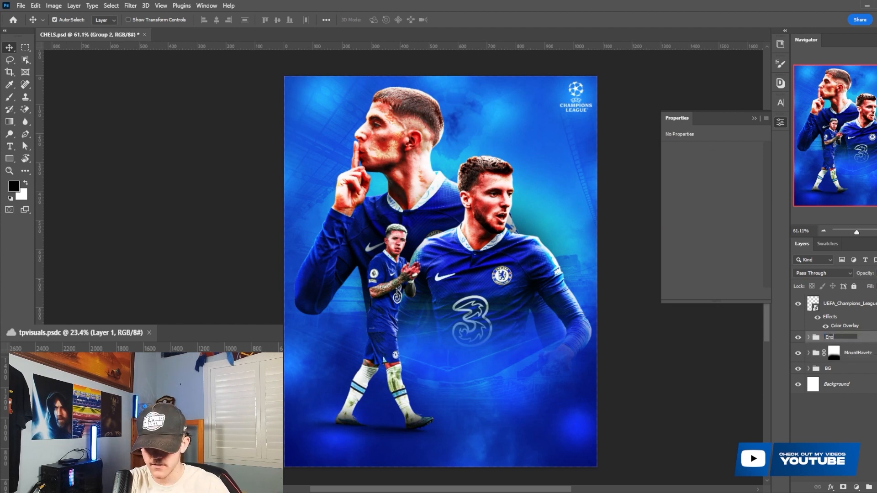
pyautogui.write('o')
pyautogui.press('Return')
# - Put the UEFA Champions League logo layer into its own group named LOGO
pyautogui.click(813, 304)
pyautogui.hotkey('ctrl', 'g')
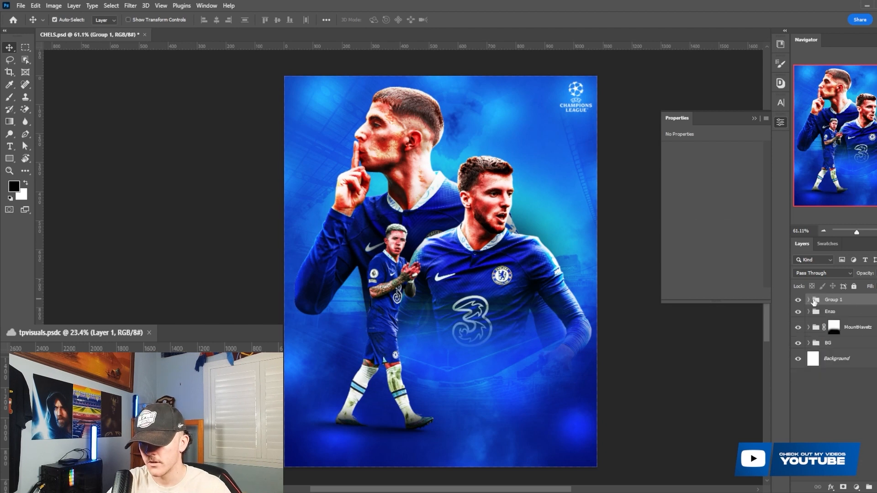
pyautogui.click(849, 301)
pyautogui.write('LOGO')
pyautogui.press('Return')
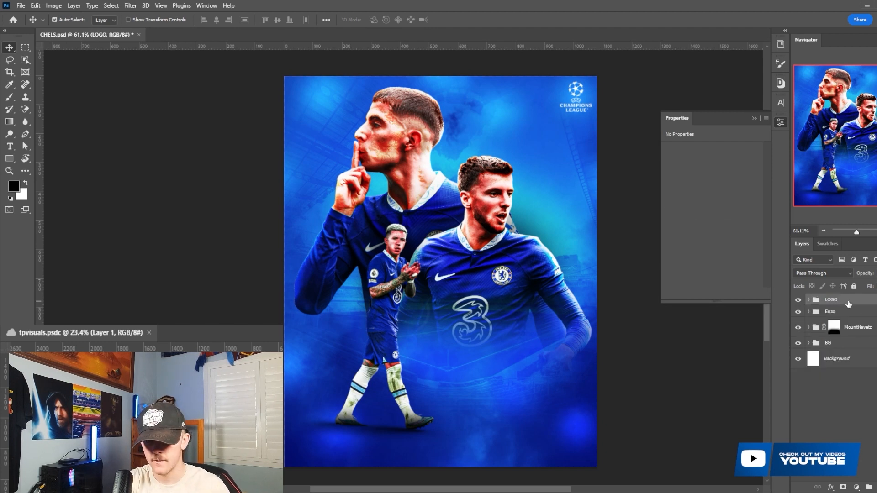
# - Add the text CHELSEA in Tusker Grotesk 3700 Bold beside the shirt sponsor logo of the front player
pyautogui.scroll(1, 434, 239)
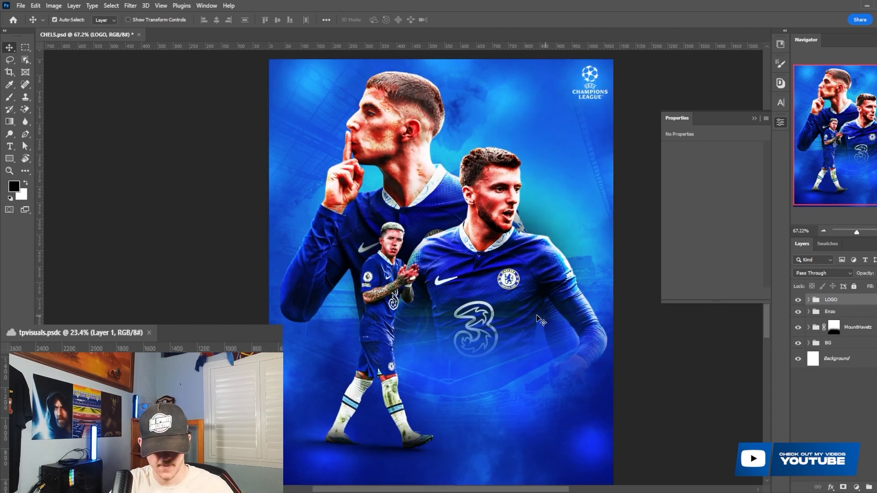
pyautogui.press('t')
pyautogui.click(493, 342)
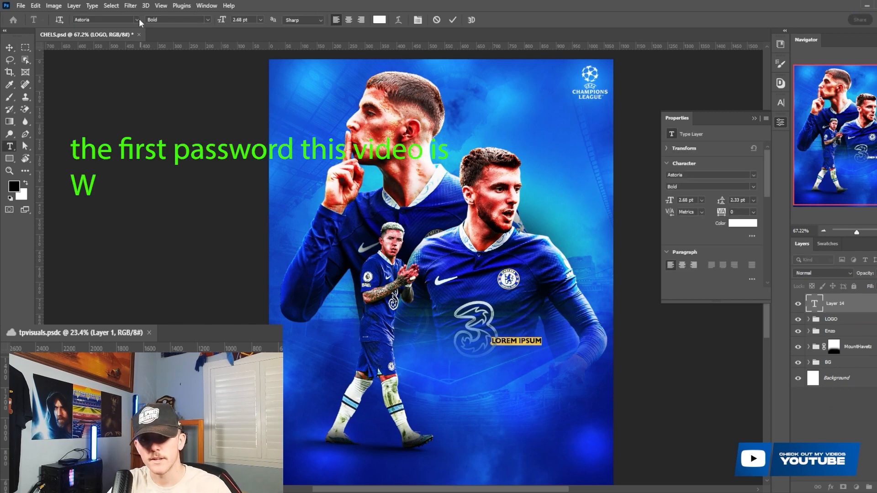
pyautogui.click(136, 20)
pyautogui.click(190, 73)
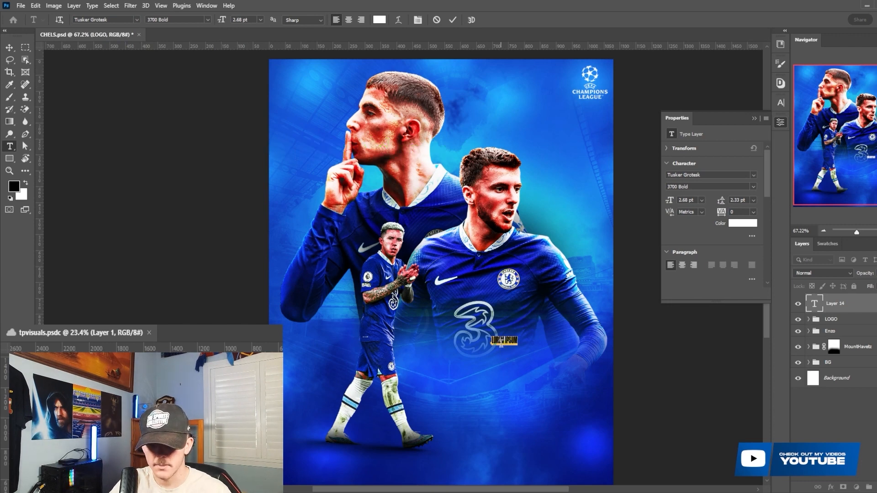
pyautogui.write('CHEL')
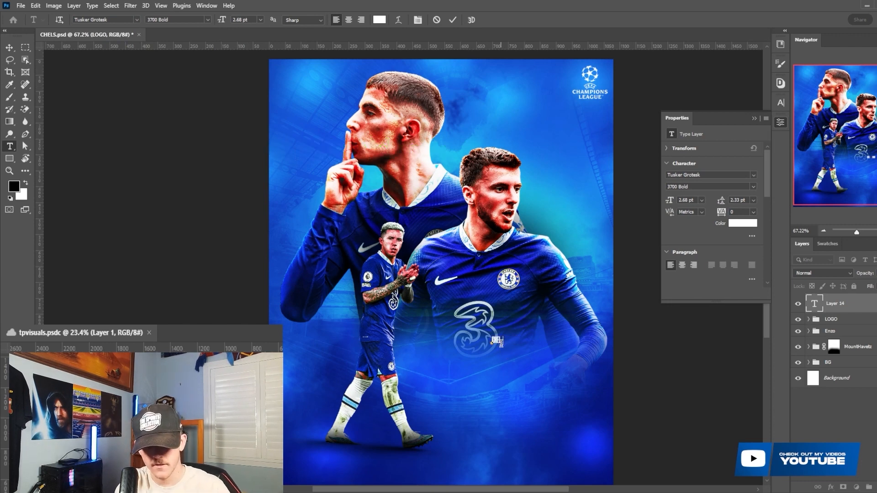
pyautogui.write('SEA')
pyautogui.click(453, 19)
# - Enlarge the CHELSEA text to about 1003% and position it across the front player's lower shirt
pyautogui.hotkey('ctrl', 't')
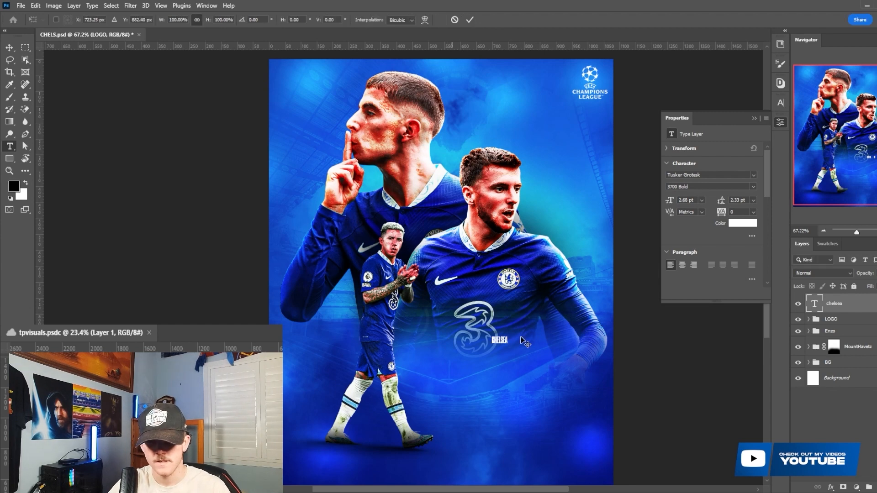
pyautogui.moveTo(525, 342); pyautogui.dragTo(607, 311)
pyautogui.moveTo(572, 327); pyautogui.dragTo(557, 340)
pyautogui.moveTo(573, 296); pyautogui.dragTo(580, 299)
pyautogui.hotkey('ctrl', 'z')
# - Skew the CHELSEA text vertically by about -3.1° so it slants upward, and apply the transformation
pyautogui.rightClick(560, 328)
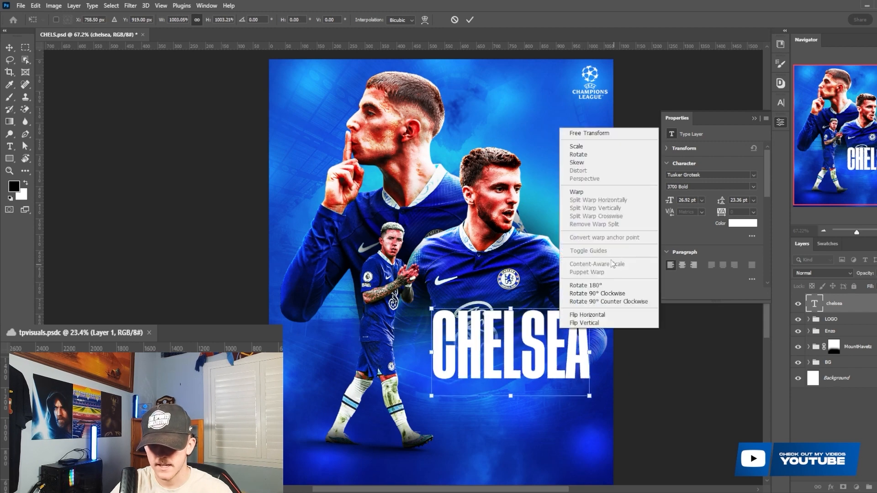
pyautogui.click(589, 162)
pyautogui.moveTo(589, 353); pyautogui.dragTo(589, 344)
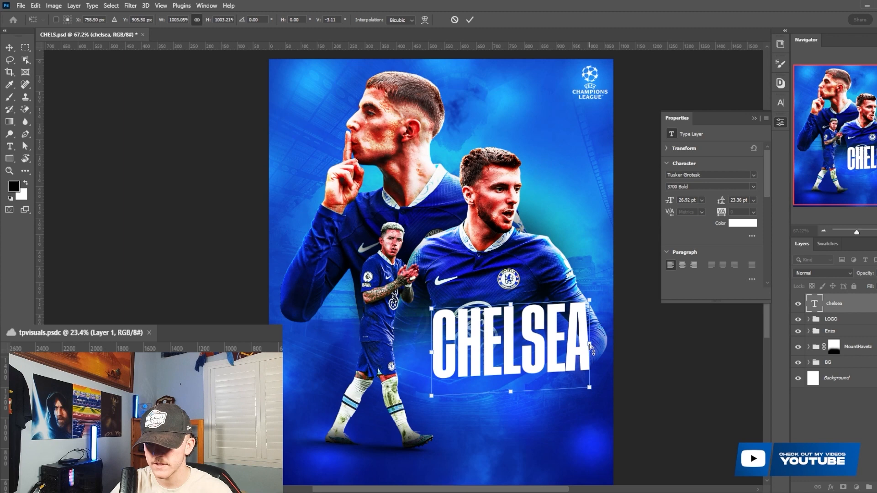
pyautogui.click(470, 20)
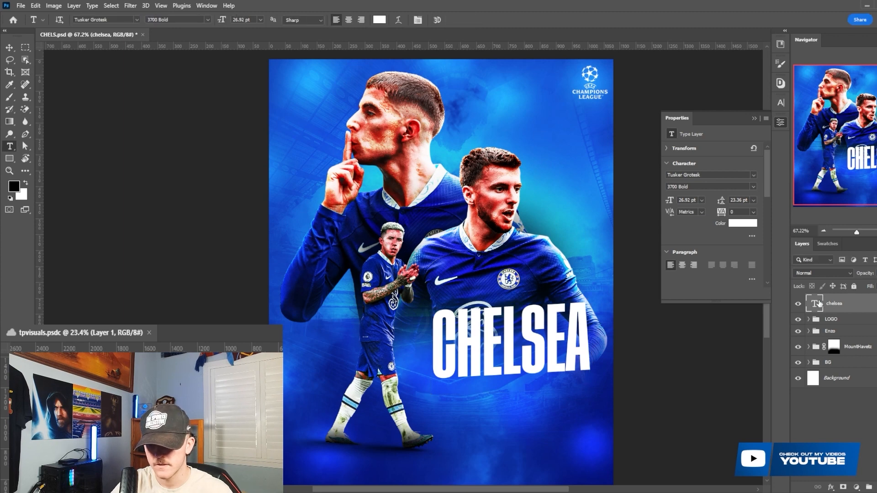
# - Add DORTMUND as a second line below CHELSEA and set the text's leading to 29 pt
pyautogui.click(578, 337)
pyautogui.press('Return')
pyautogui.write('d')
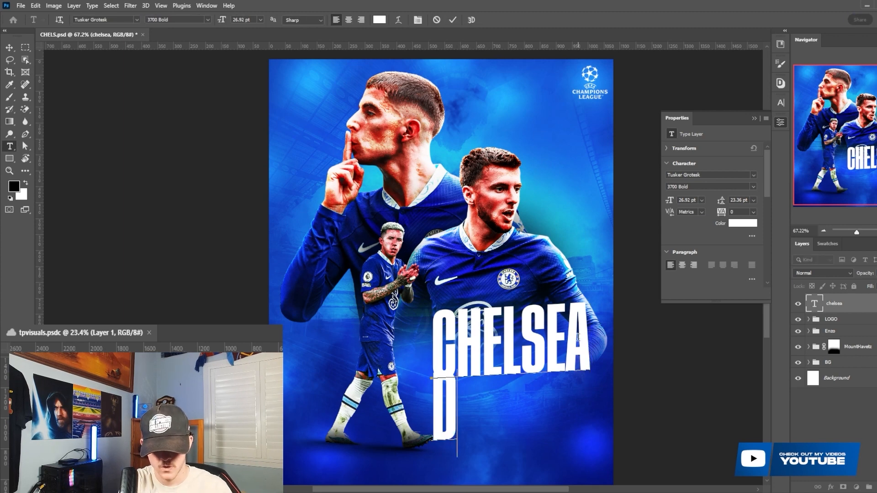
pyautogui.write('ortmun')
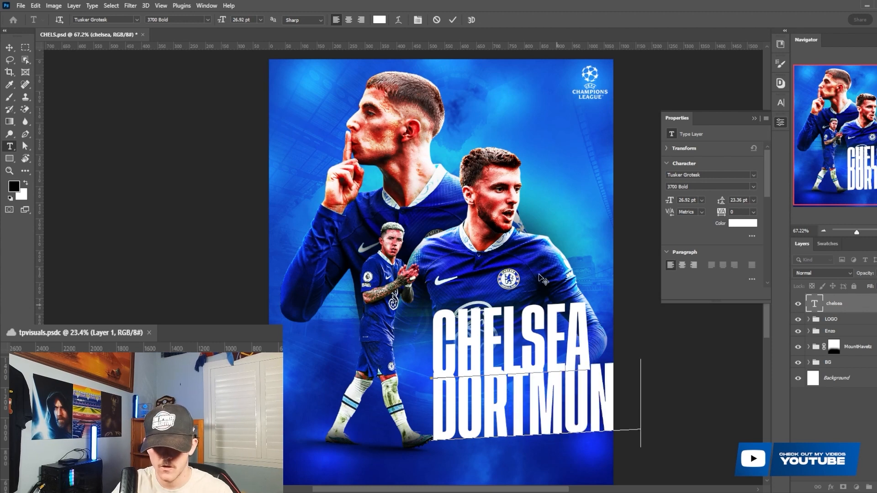
pyautogui.click(453, 20)
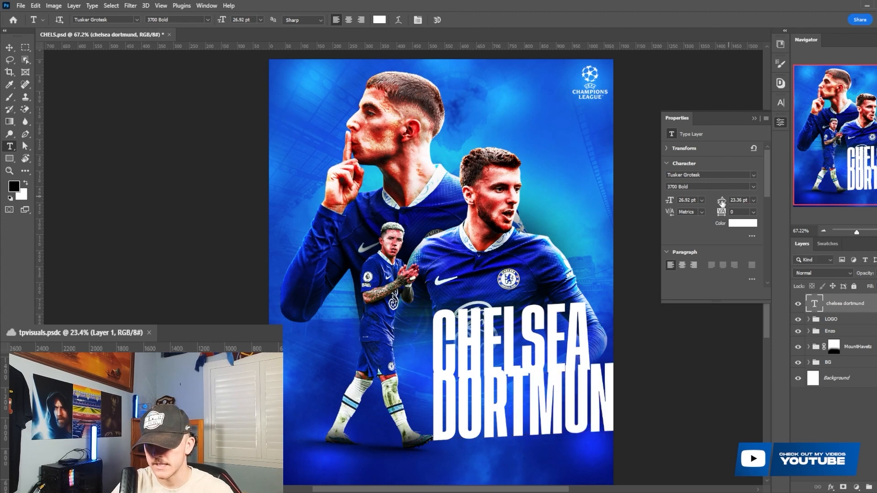
pyautogui.moveTo(722, 202); pyautogui.dragTo(721, 202)
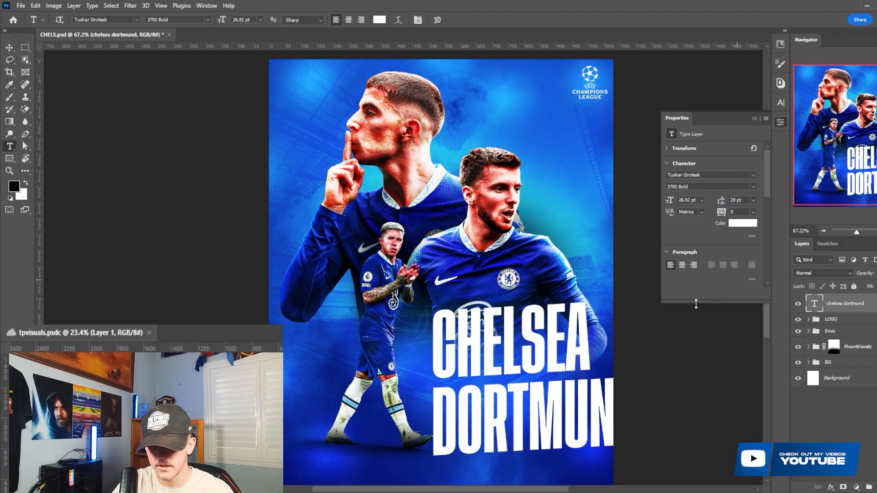
# - Scale the two-line title down to about 76% so it fits on the poster, and nudge it slightly upward
pyautogui.hotkey('ctrl', 't')
pyautogui.moveTo(643, 462); pyautogui.dragTo(591, 423)
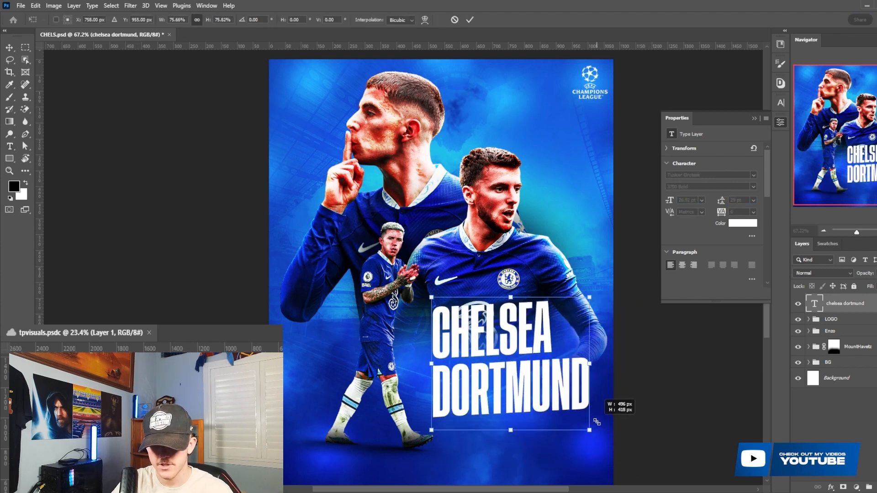
pyautogui.moveTo(554, 379); pyautogui.dragTo(556, 372)
pyautogui.press('Return')
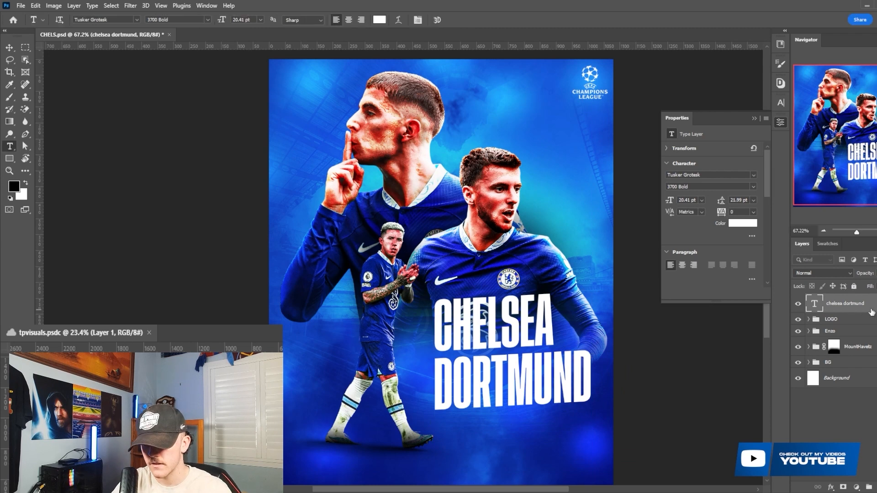
# - Give the title a black Outer Glow with a size of 57 px and 41% opacity
pyautogui.doubleClick(868, 303)
pyautogui.click(571, 408)
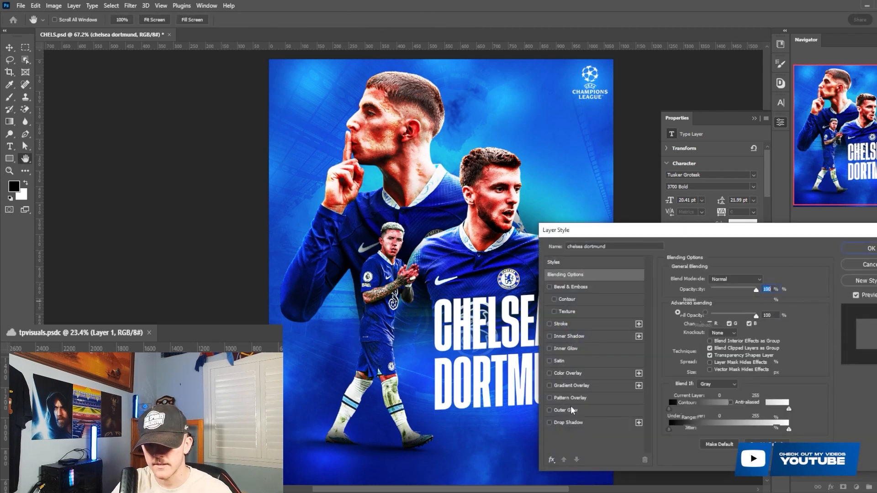
pyautogui.moveTo(711, 372); pyautogui.dragTo(714, 371)
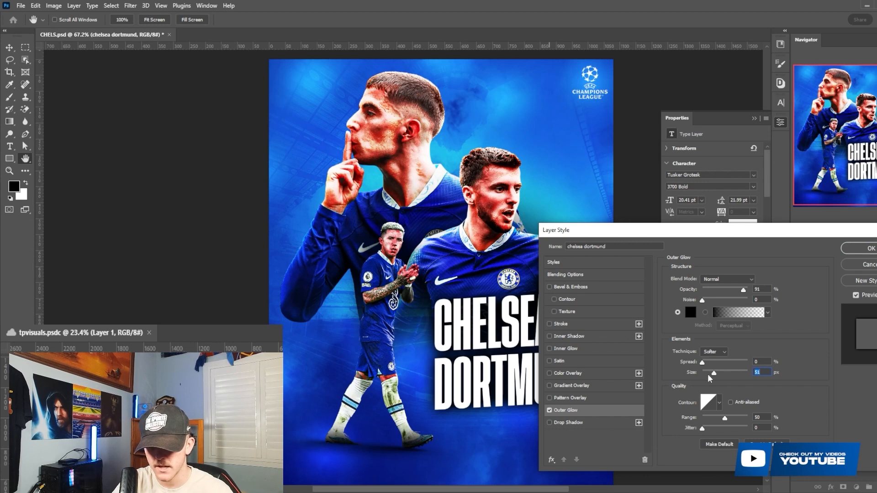
pyautogui.moveTo(714, 372); pyautogui.dragTo(715, 372)
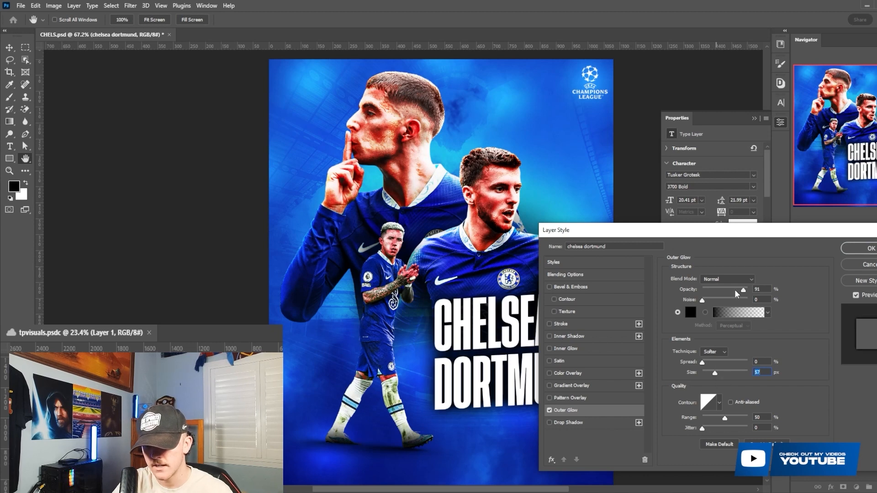
pyautogui.moveTo(737, 290); pyautogui.dragTo(723, 291)
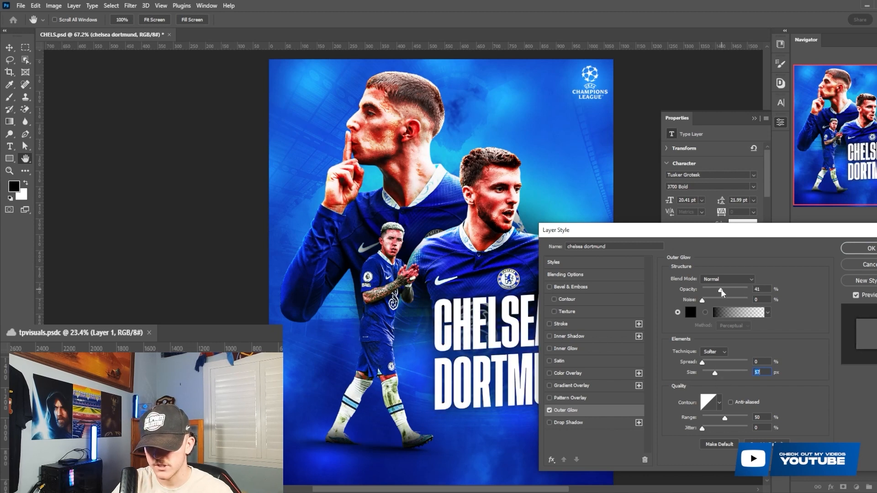
pyautogui.click(858, 248)
# - Create a new layer between the title and the LOGO group and paint soft black shading behind the text at 11% flow
pyautogui.scroll(-3, 480, 276)
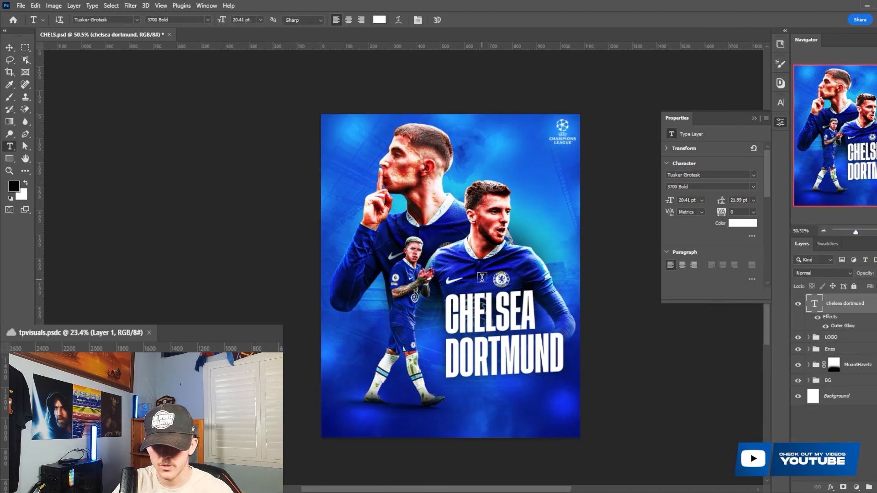
pyautogui.scroll(3, 455, 300)
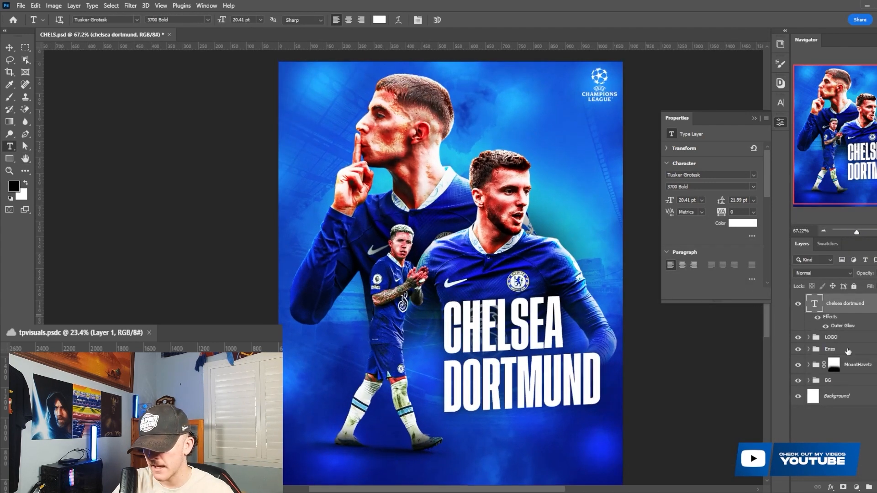
pyautogui.click(845, 338)
pyautogui.hotkey('ctrl', 'shift', 'alt', 'n')
pyautogui.press('b')
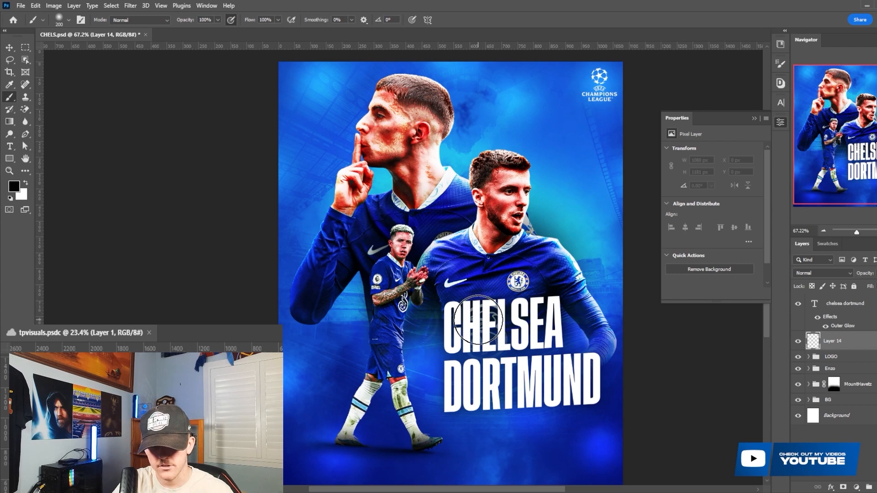
pyautogui.moveTo(254, 23); pyautogui.dragTo(213, 19)
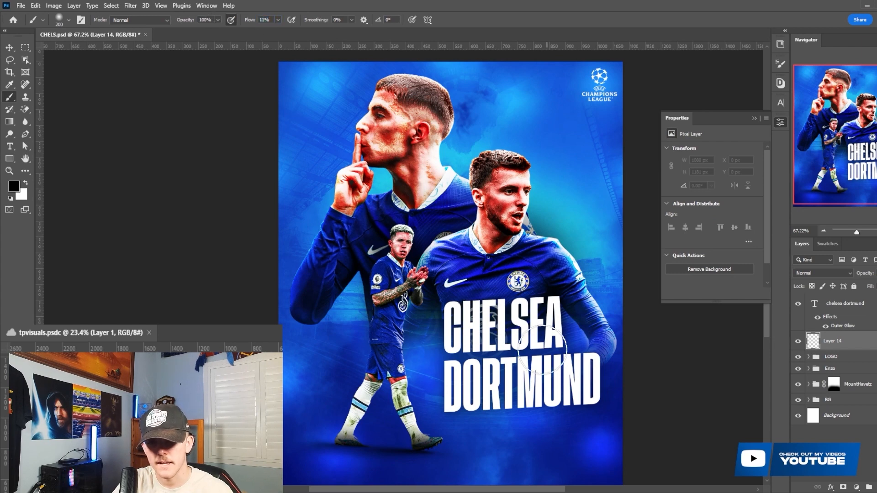
pyautogui.moveTo(543, 349)
pyautogui.mouseDown()
pyautogui.moveTo(474, 324)
pyautogui.moveTo(518, 317)
pyautogui.moveTo(456, 319)
pyautogui.moveTo(549, 315)
pyautogui.moveTo(529, 314)
pyautogui.moveTo(548, 322)
pyautogui.moveTo(504, 339)
pyautogui.moveTo(458, 338)
pyautogui.mouseUp()
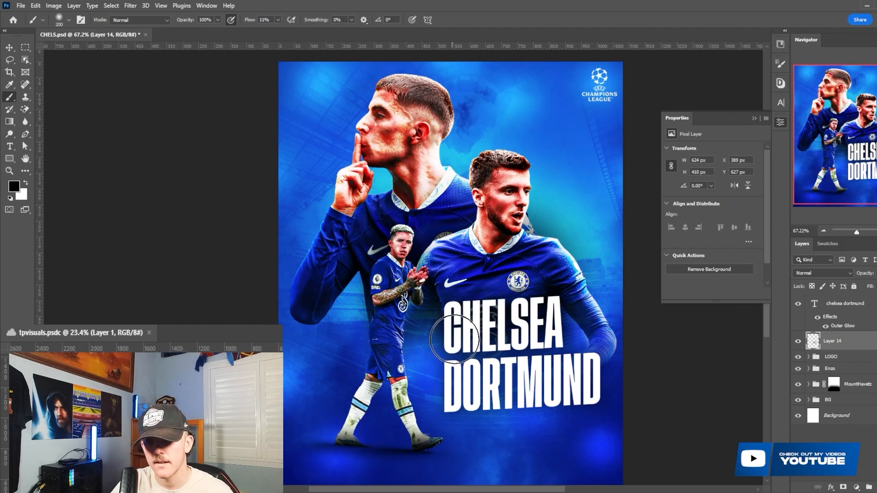
# - Paint more soft black shading behind the CHELSEA line of the title on Layer 14
pyautogui.moveTo(458, 311); pyautogui.dragTo(550, 339)
pyautogui.scroll(-2, 514, 335)
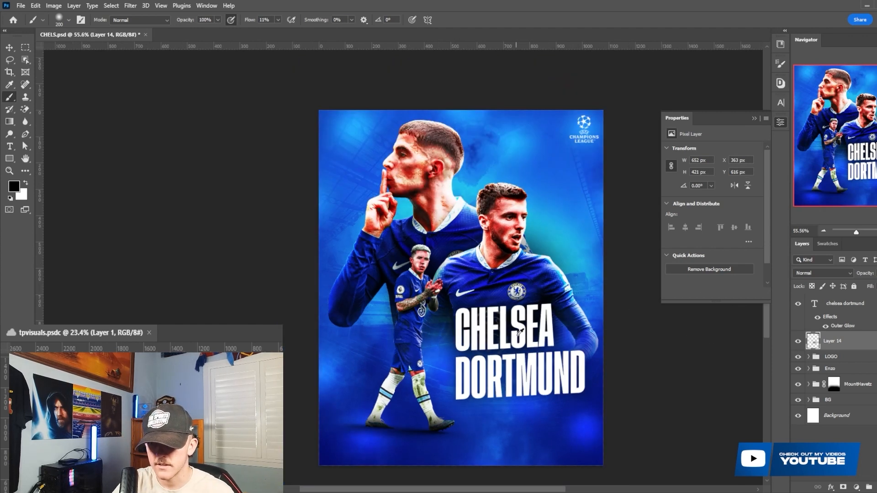
pyautogui.scroll(2, 514, 338)
pyautogui.scroll(-4, 530, 366)
pyautogui.scroll(-1, 478, 363)
pyautogui.scroll(2, 485, 350)
# - Draw a white rectangle of about 165 × 154 px above the title layer, flush with the poster's upper-left corner
pyautogui.click(859, 308)
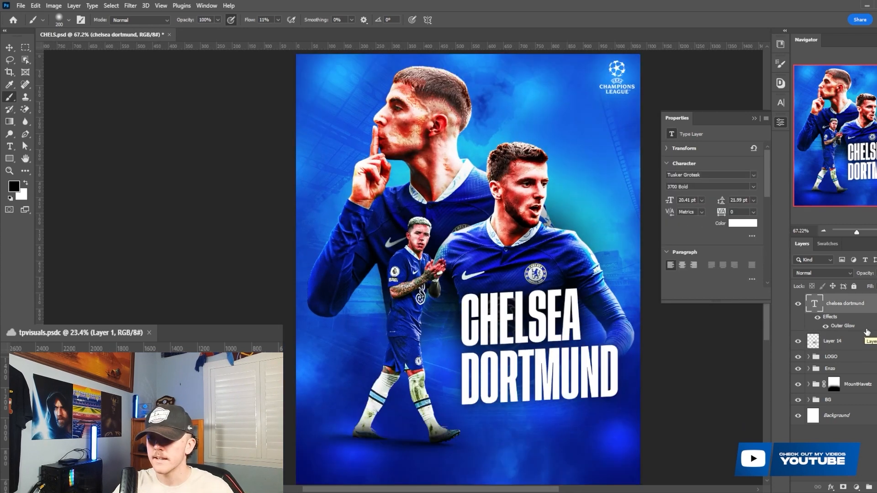
pyautogui.scroll(2, 476, 187)
pyautogui.press('u')
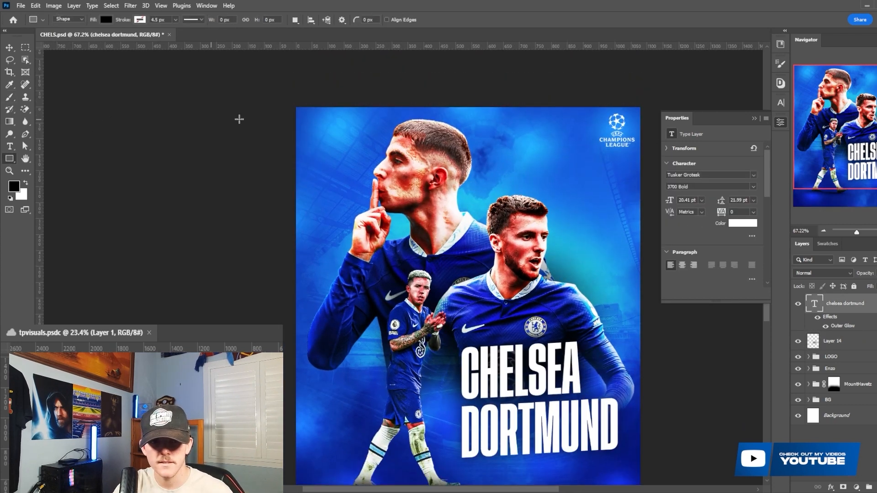
pyautogui.scroll(2, 297, 87)
pyautogui.click(105, 21)
pyautogui.click(58, 68)
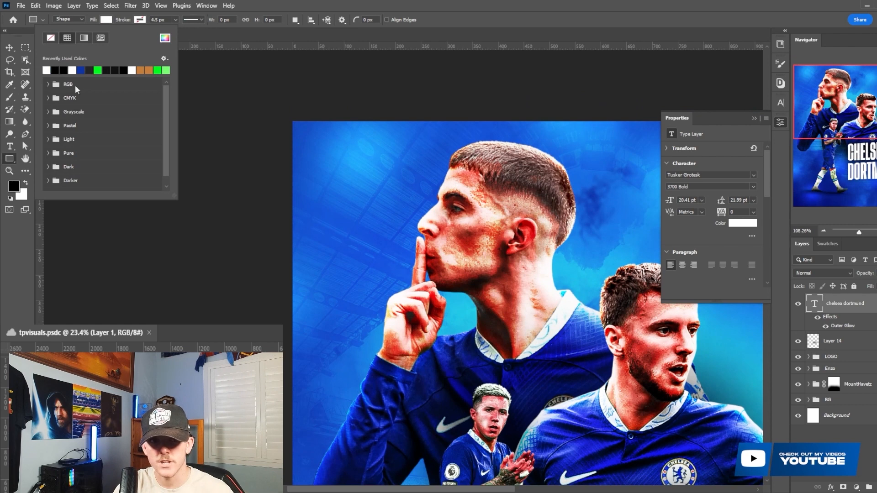
pyautogui.scroll(3, 361, 180)
pyautogui.moveTo(250, 87)
pyautogui.mouseDown()
pyautogui.moveTo(382, 200)
pyautogui.moveTo(384, 213)
pyautogui.mouseUp()
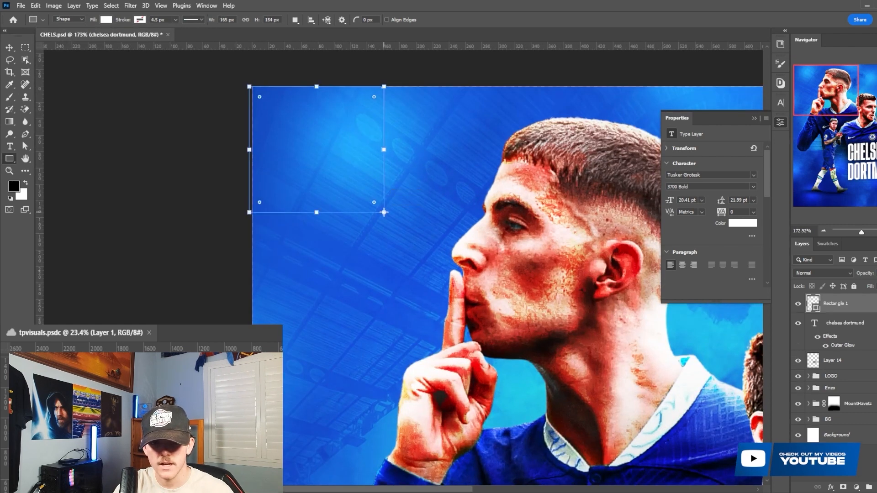
pyautogui.hotkey('ctrl', 't')
pyautogui.moveTo(287, 171); pyautogui.dragTo(289, 170)
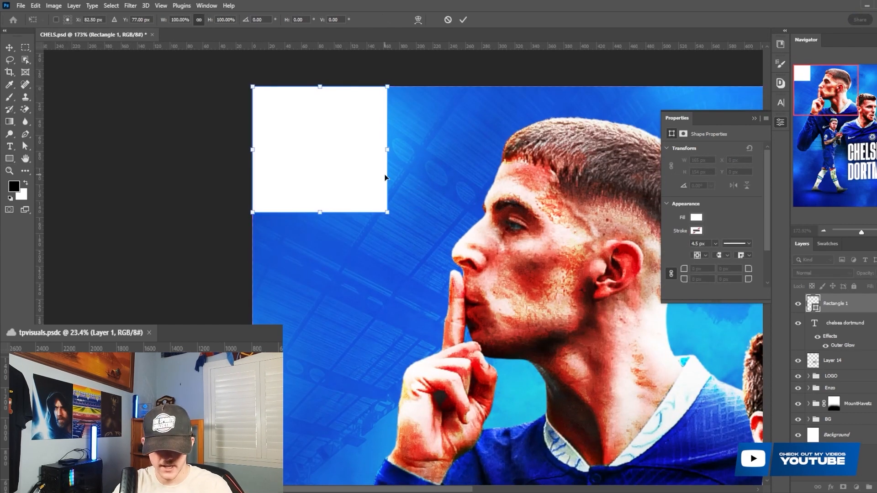
pyautogui.press('Return')
pyautogui.moveTo(386, 147); pyautogui.dragTo(382, 150)
pyautogui.hotkey('ctrl', 'z')
pyautogui.hotkey('ctrl', 'z')
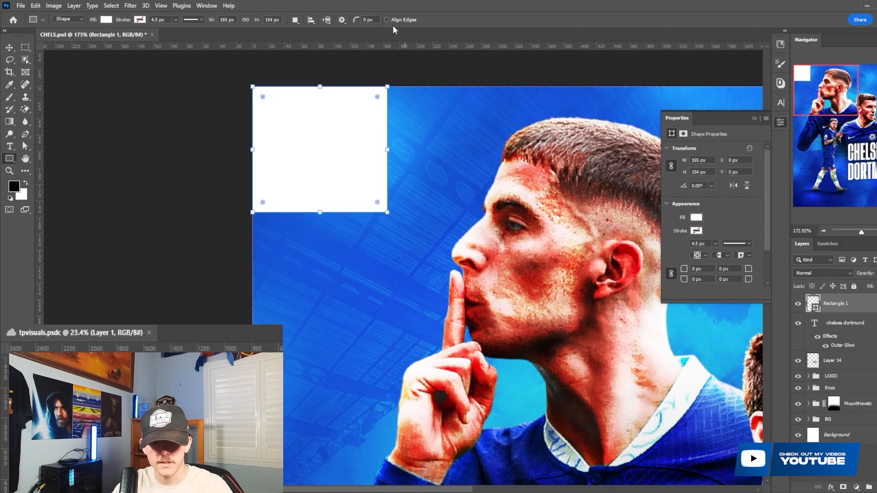
pyautogui.press('v')
pyautogui.hotkey('ctrl', 't')
pyautogui.click(437, 191)
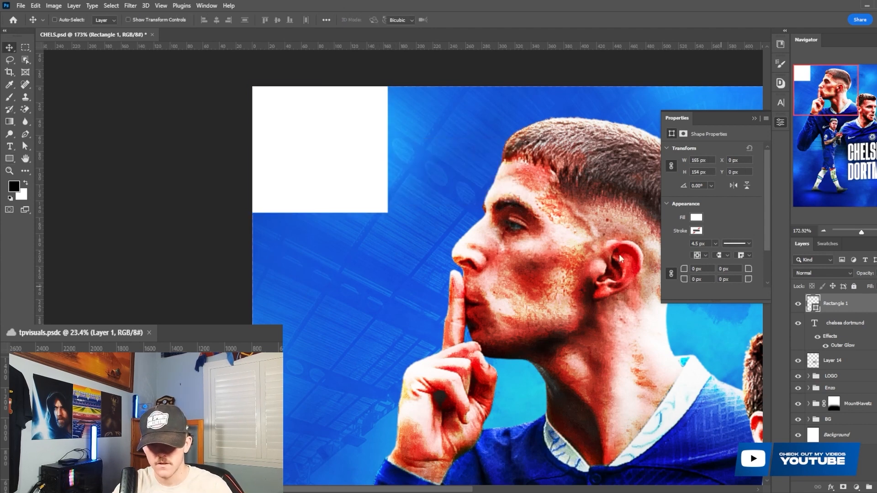
# - Narrow the white rectangle until it is nearly square and place a copy of it edge to edge on its right
pyautogui.hotkey('ctrl', 't')
pyautogui.moveTo(387, 149); pyautogui.dragTo(473, 157)
pyautogui.click(455, 19)
pyautogui.hotkey('ctrl', 'alt', 't')
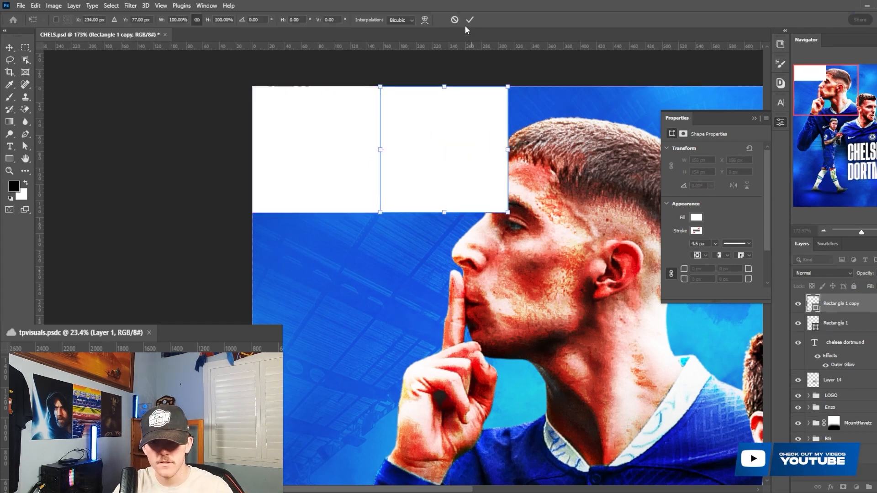
pyautogui.click(469, 20)
# - Scale both white rectangles together to about 86%, keeping them in the poster's upper-left corner
pyautogui.scroll(-3, 442, 208)
pyautogui.hotkey('ctrl', 't')
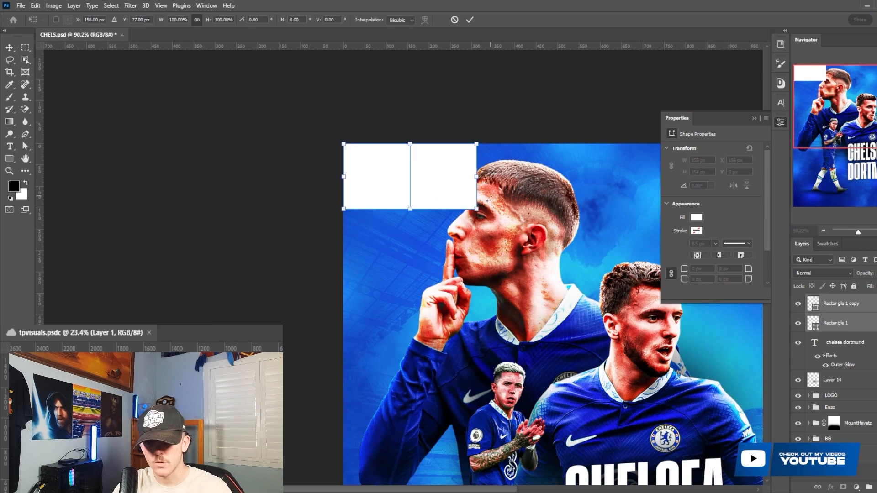
pyautogui.moveTo(476, 209); pyautogui.dragTo(457, 200)
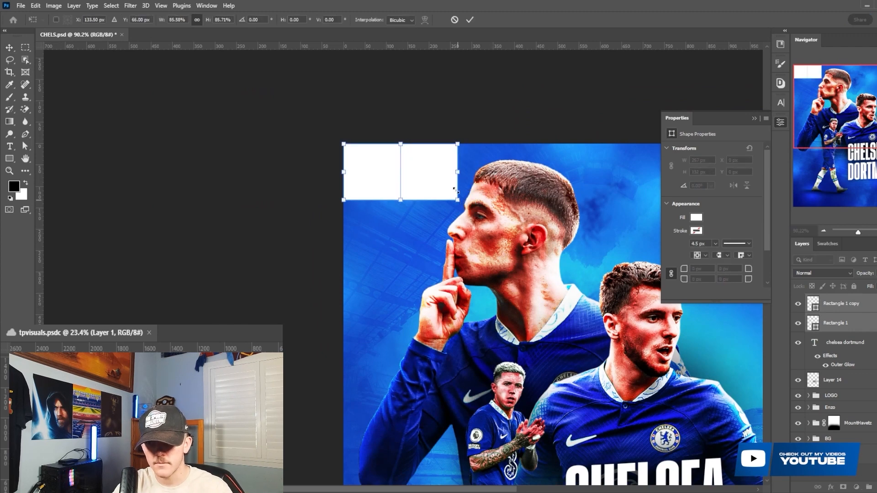
pyautogui.click(470, 20)
pyautogui.scroll(-3, 456, 187)
# - Nudge the Rectangle 1 copy 3 px to the left so it closes up against the first rectangle
pyautogui.click(861, 309)
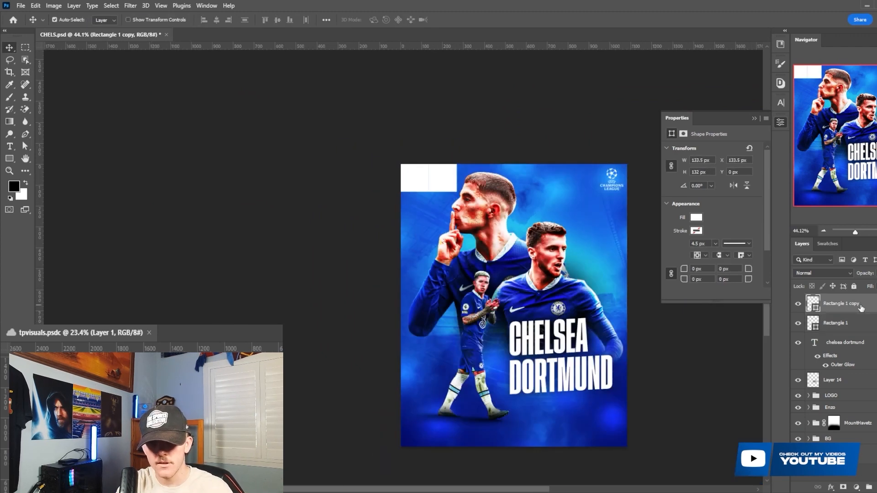
pyautogui.press('Left')
pyautogui.press('Left')
pyautogui.press('Left')
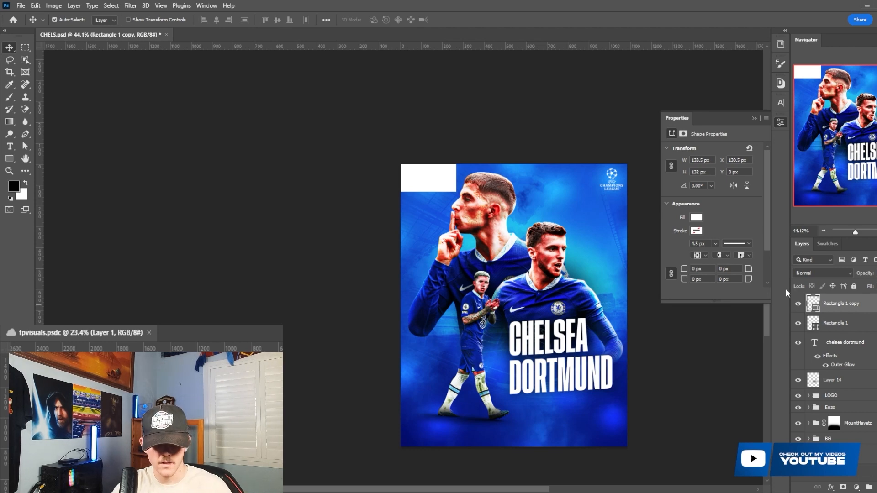
# - Scale the placed Borussia Dortmund logo down to about 1.17% and centre it on the right-hand white square
pyautogui.scroll(6, 483, 192)
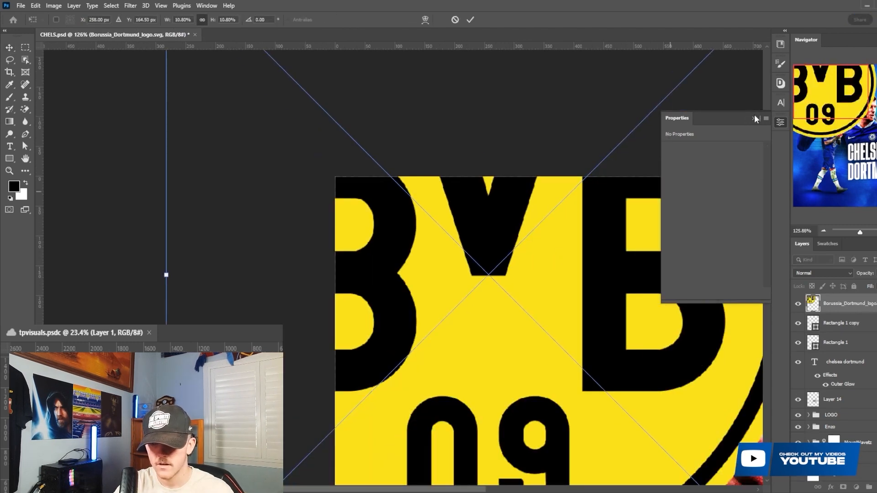
pyautogui.click(753, 118)
pyautogui.scroll(-3, 643, 276)
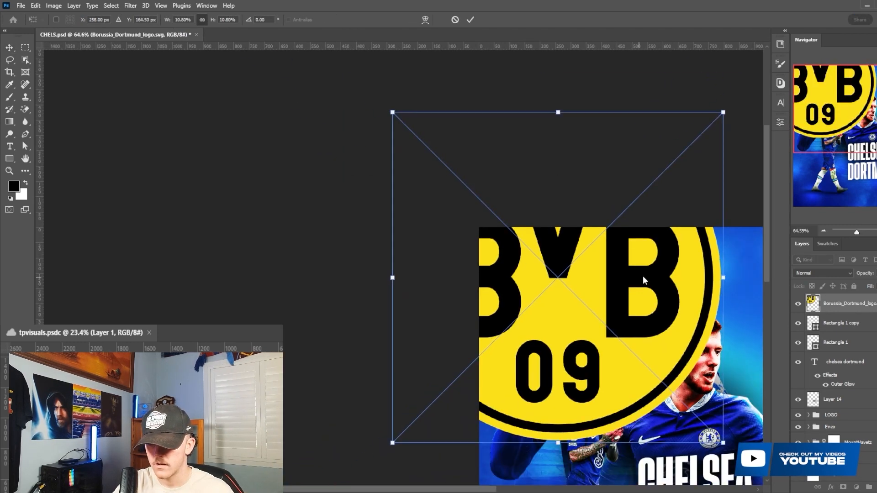
pyautogui.moveTo(728, 274); pyautogui.dragTo(560, 275)
pyautogui.scroll(3, 534, 246)
pyautogui.scroll(3, 560, 252)
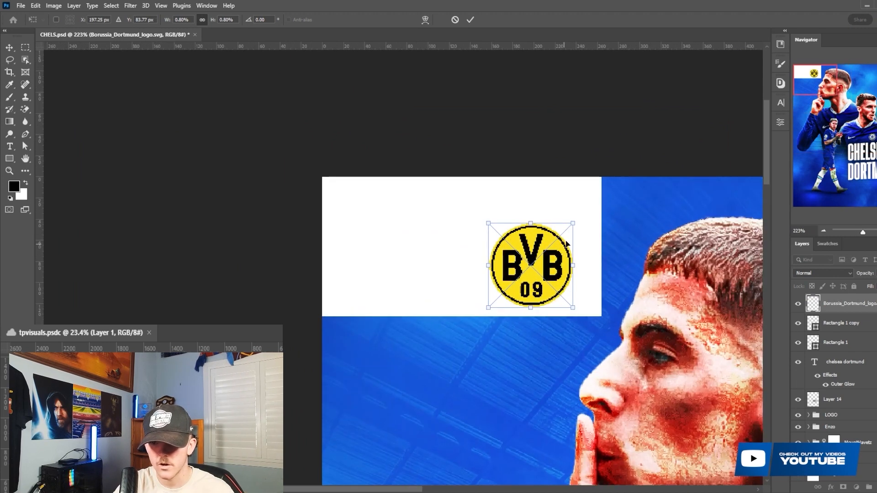
pyautogui.moveTo(576, 222); pyautogui.dragTo(611, 199)
pyautogui.moveTo(565, 254); pyautogui.dragTo(539, 251)
pyautogui.click(470, 19)
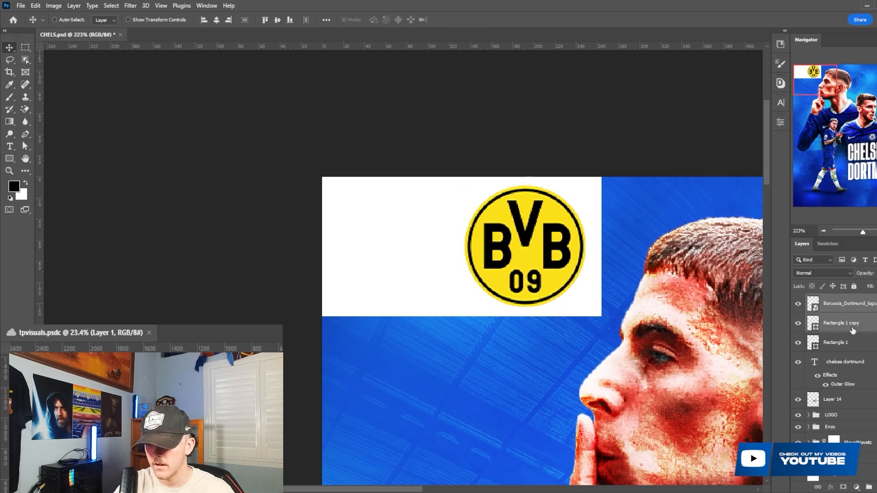
pyautogui.click(219, 20)
pyautogui.click(278, 21)
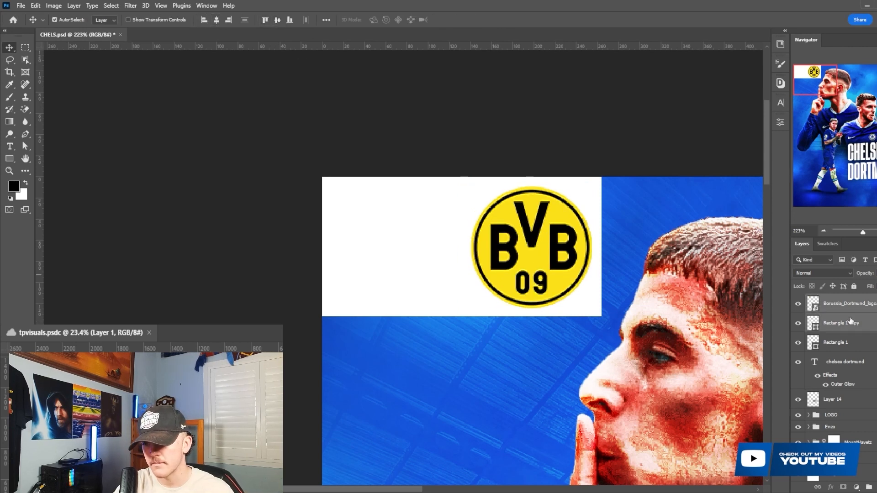
pyautogui.click(836, 342)
pyautogui.click(828, 244)
pyautogui.click(862, 360)
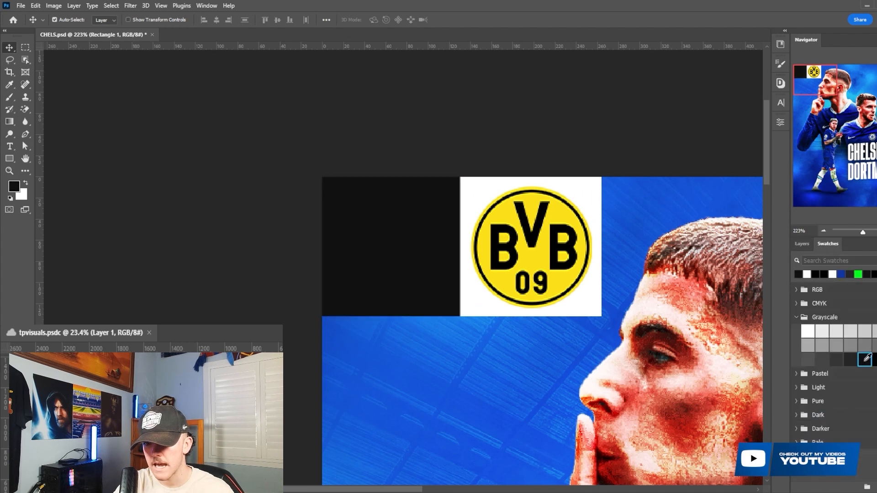
pyautogui.hotkey('ctrl', 'z')
# - Fill the square behind the Dortmund logo with the near-black Grayscale swatch
pyautogui.click(802, 245)
pyautogui.click(850, 323)
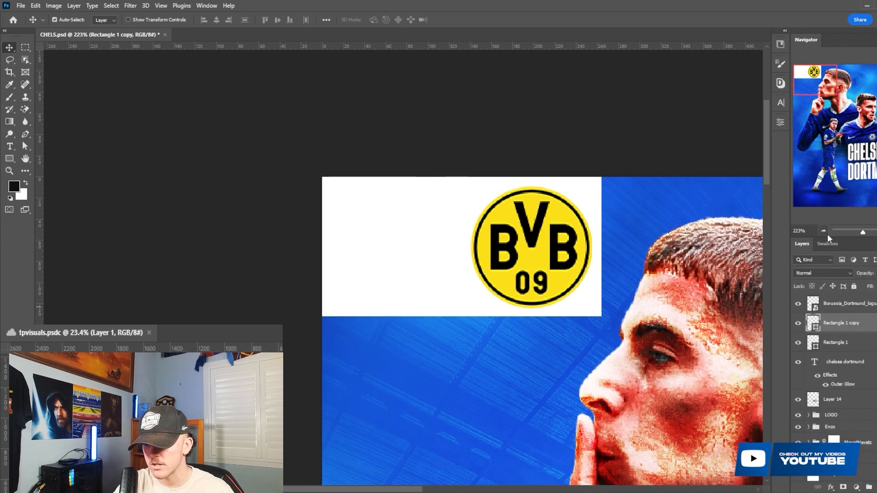
pyautogui.click(827, 244)
pyautogui.click(863, 361)
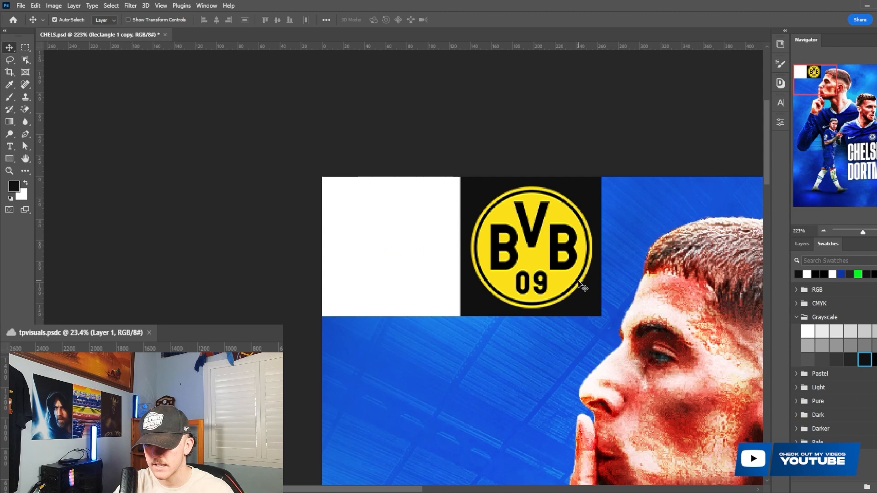
# - Scale the Dortmund logo down to 1.05% and centre it horizontally and vertically on the black square
pyautogui.click(800, 246)
pyautogui.keyDown('shift'); pyautogui.click(853, 305); pyautogui.keyUp('shift')
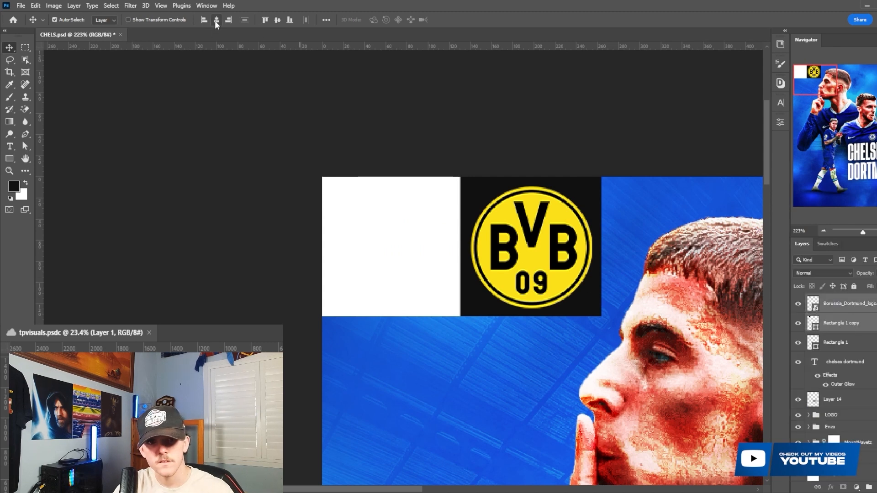
pyautogui.scroll(-6, 519, 245)
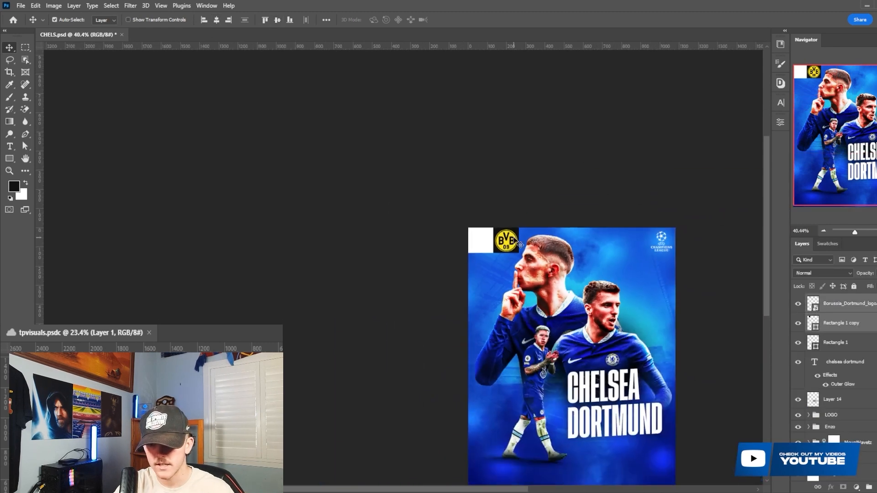
pyautogui.scroll(8, 514, 238)
pyautogui.click(849, 306)
pyautogui.hotkey('ctrl', 't')
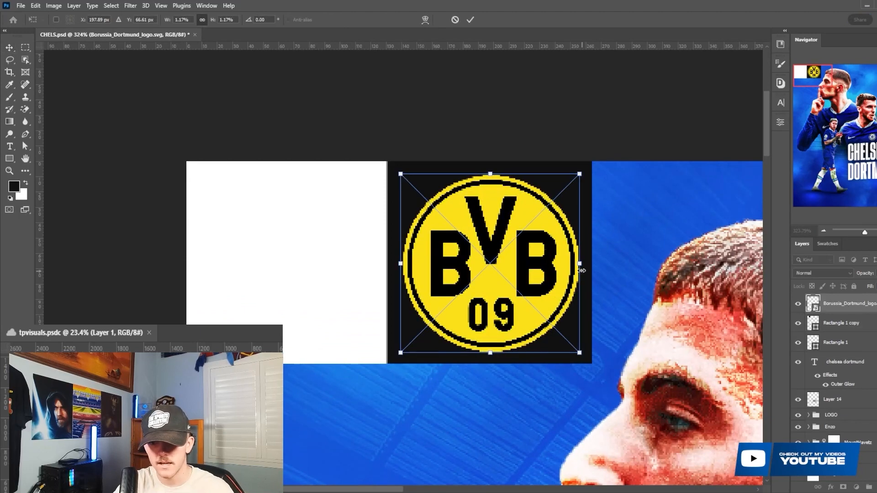
pyautogui.moveTo(582, 270); pyautogui.dragTo(536, 245)
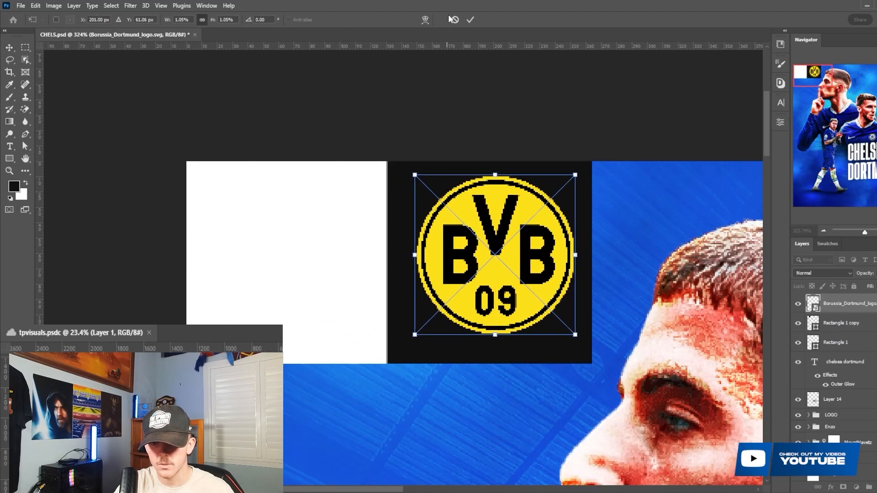
pyautogui.click(470, 20)
pyautogui.keyDown('shift'); pyautogui.click(841, 323); pyautogui.keyUp('shift')
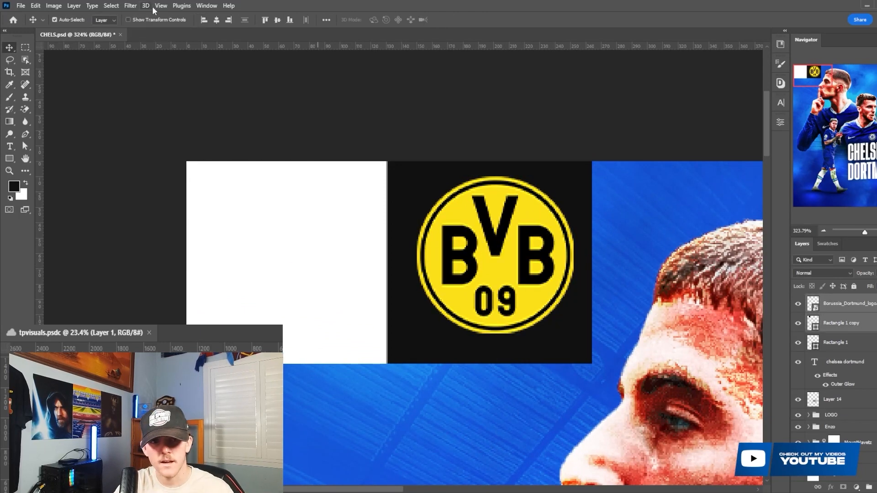
pyautogui.click(217, 20)
pyautogui.click(277, 20)
# - Size the placed Chelsea_FC.svg crest at 0.60% against the Dortmund logo and position it over the left white square
pyautogui.scroll(-8, 456, 186)
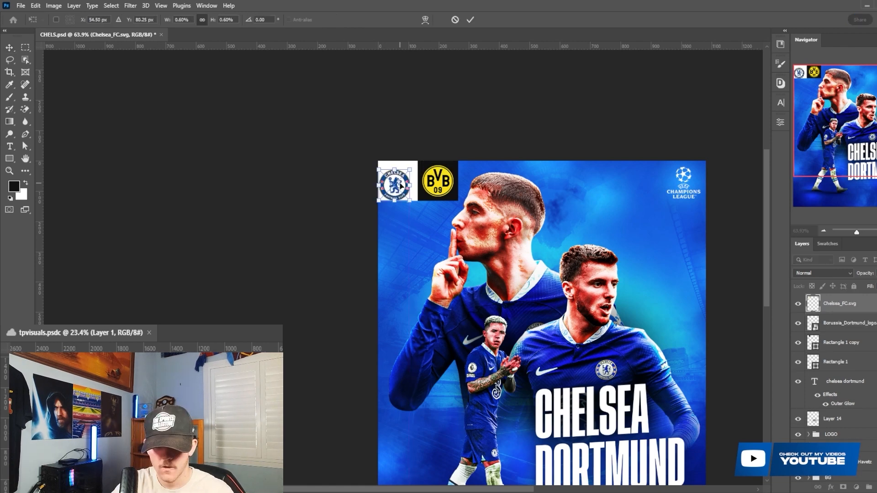
pyautogui.moveTo(400, 182); pyautogui.dragTo(438, 182)
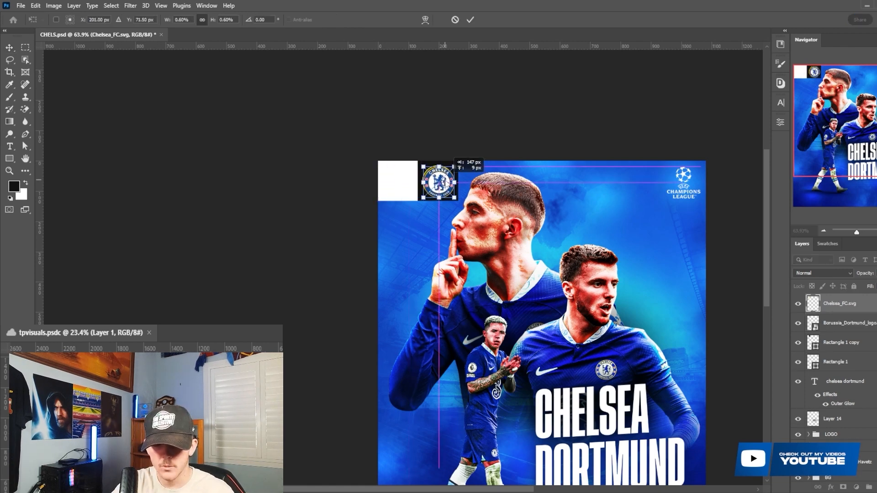
pyautogui.scroll(5, 445, 186)
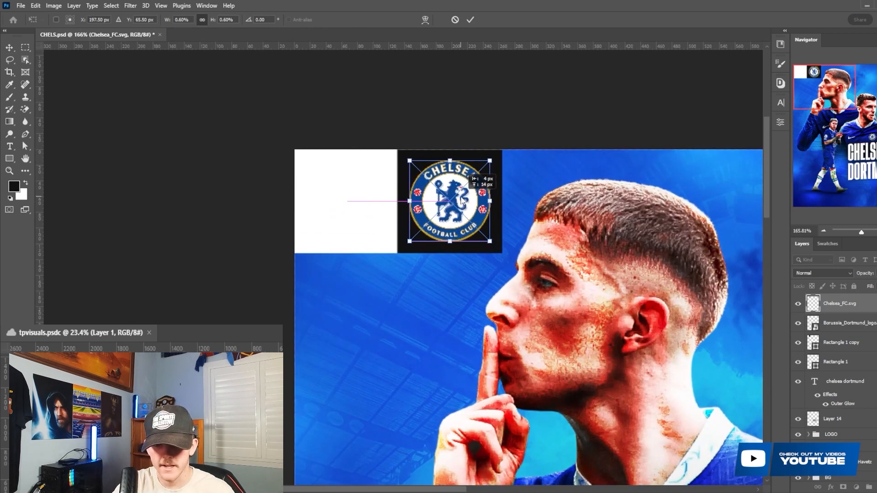
pyautogui.moveTo(465, 205); pyautogui.dragTo(358, 199)
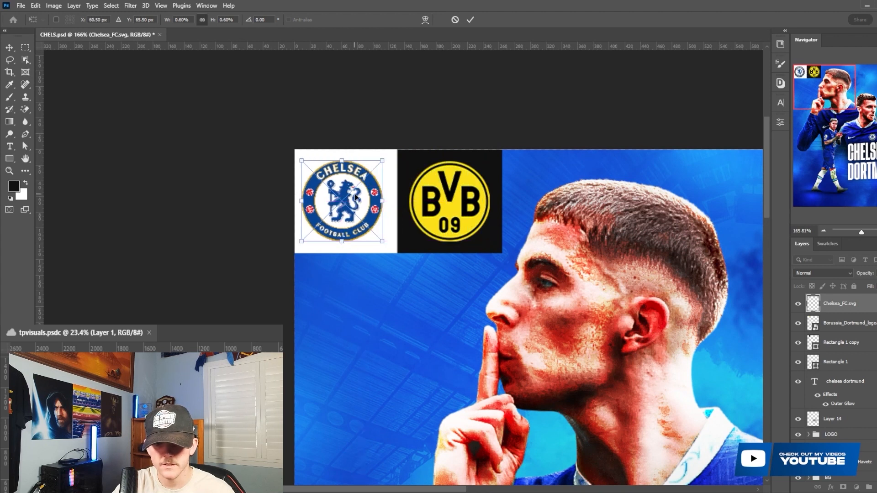
pyautogui.click(470, 20)
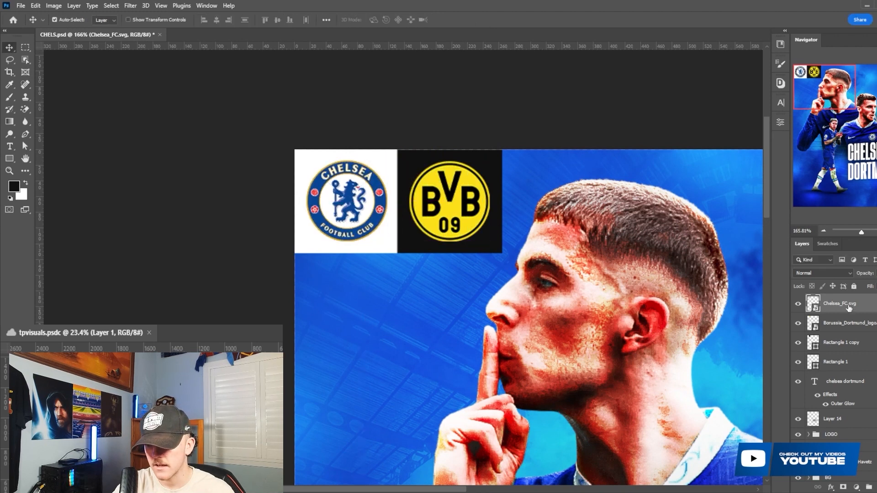
# - Move the Chelsea_FC.svg layer directly above Rectangle 1 and centre the crest on that white square
pyautogui.moveTo(849, 308); pyautogui.dragTo(845, 352)
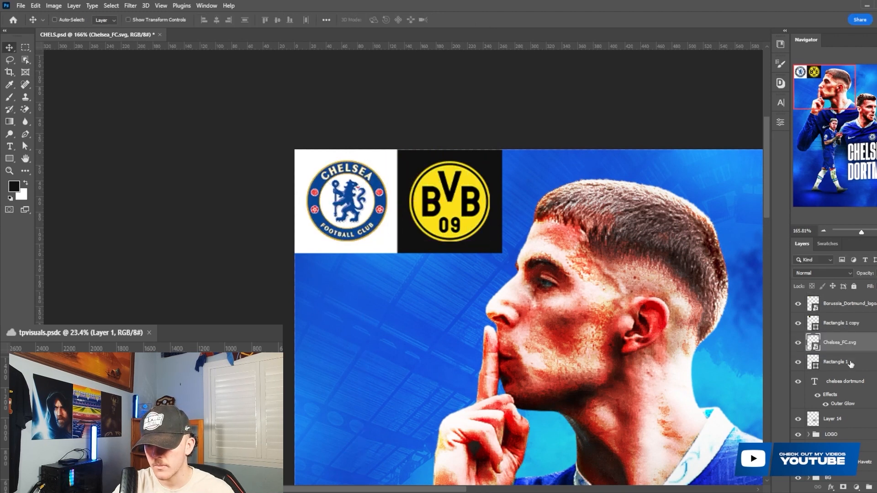
pyautogui.click(277, 21)
pyautogui.scroll(-1, 388, 205)
pyautogui.scroll(1, 387, 215)
# - Nudge the Chelsea crest 2 px to the left within its white square
pyautogui.click(846, 350)
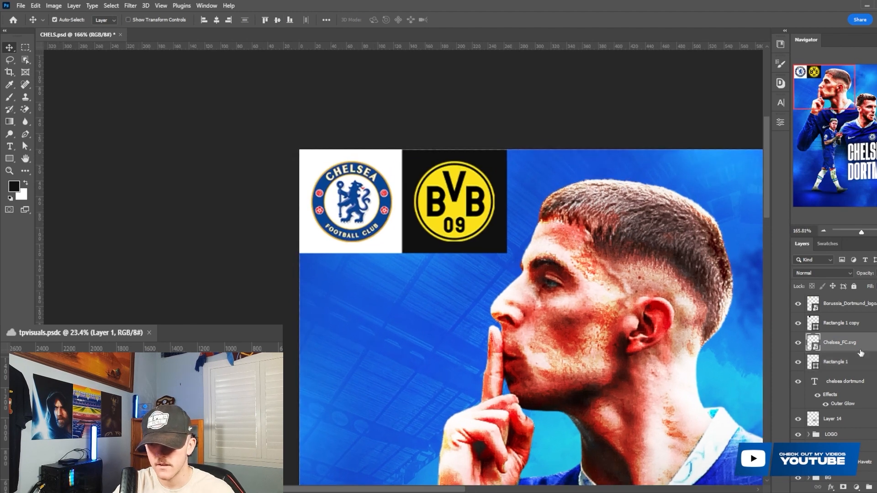
pyautogui.press('Left')
pyautogui.press('Left')
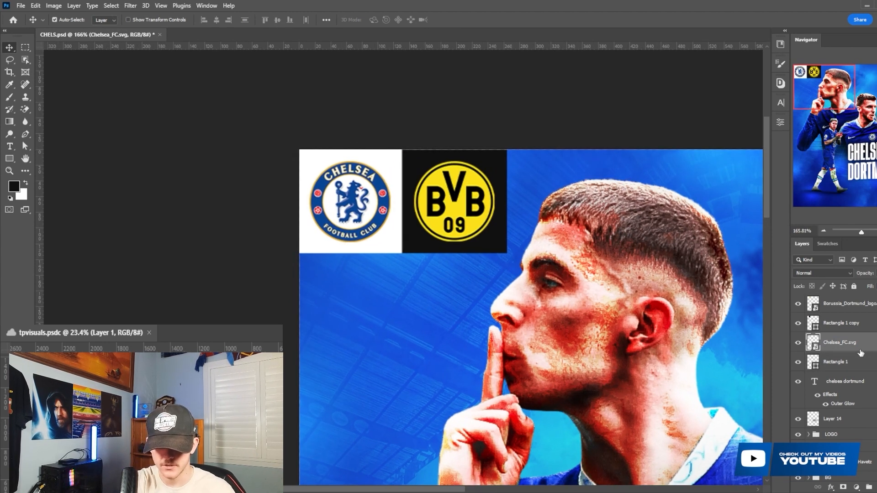
# - Group both club logos with their two square backgrounds and scale the group down slightly in the poster's upper-left corner
pyautogui.hotkey('ctrl', '0')
pyautogui.keyDown('shift'); pyautogui.click(861, 365); pyautogui.keyUp('shift')
pyautogui.keyDown('shift'); pyautogui.click(864, 312); pyautogui.keyUp('shift')
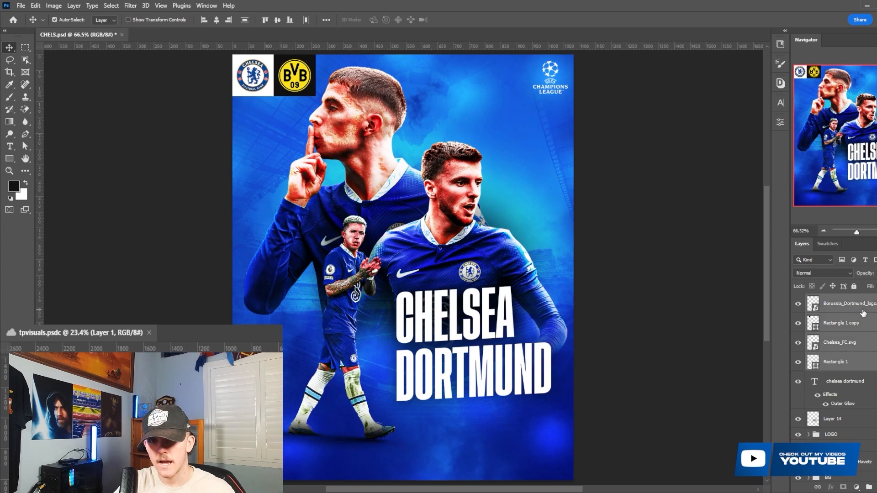
pyautogui.hotkey('ctrl', 'g')
pyautogui.hotkey('ctrl', 't')
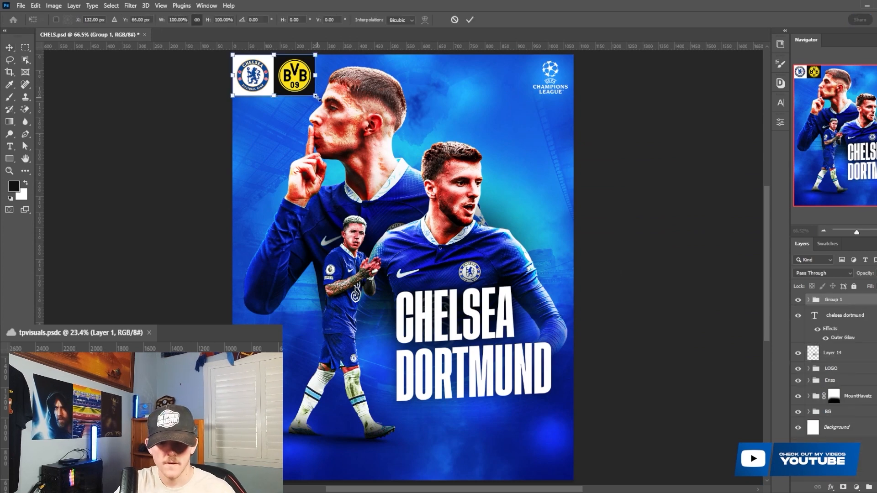
pyautogui.moveTo(315, 96); pyautogui.dragTo(310, 93)
pyautogui.click(469, 21)
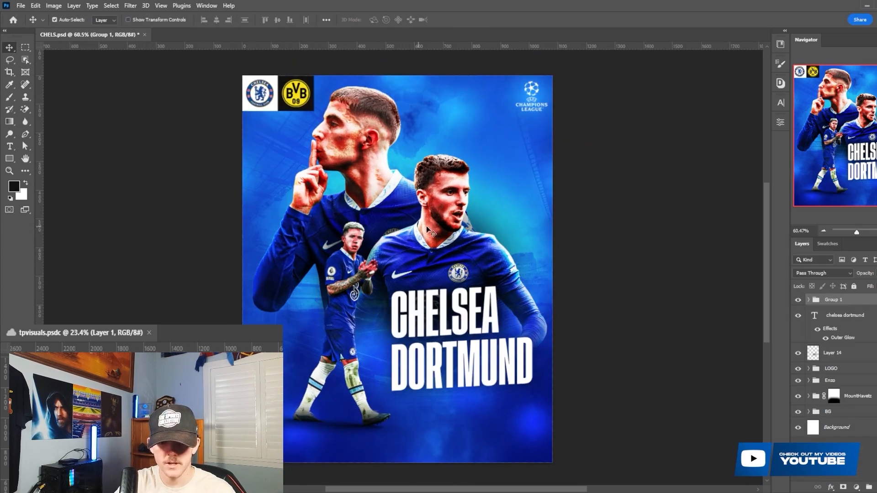
# - Scale the Mason Mount cutout and its clipped layers up to about 131%, centred at X 734 px, Y 675 px
pyautogui.scroll(-2, 870, 405)
pyautogui.click(870, 399)
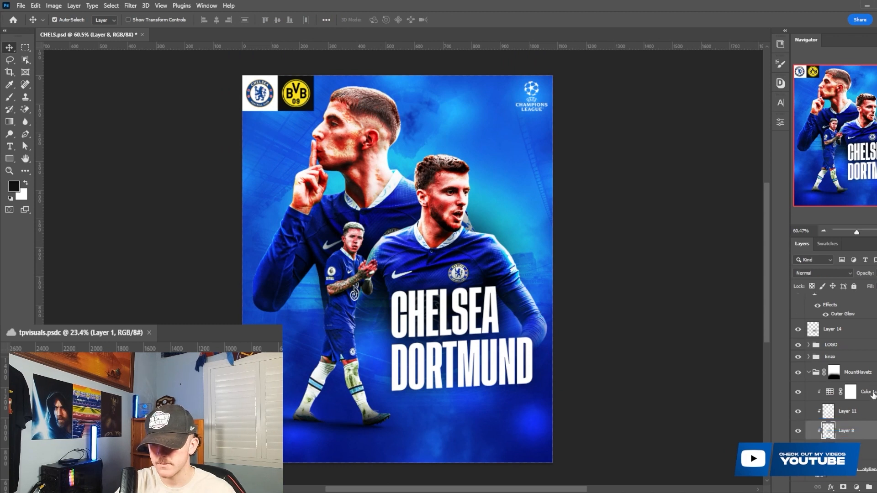
pyautogui.scroll(-2, 870, 402)
pyautogui.keyDown('shift'); pyautogui.click(871, 448); pyautogui.keyUp('shift')
pyautogui.hotkey('ctrl', 't')
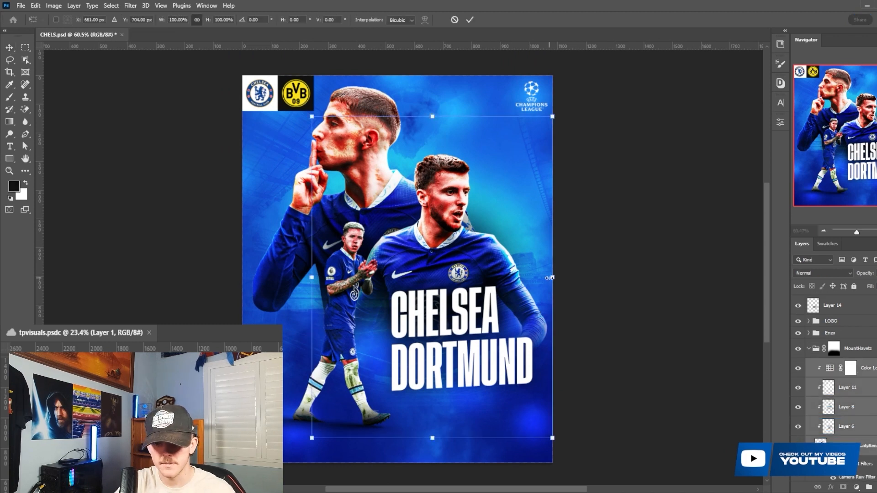
pyautogui.moveTo(552, 278)
pyautogui.mouseDown()
pyautogui.moveTo(604, 277)
pyautogui.moveTo(554, 278)
pyautogui.moveTo(611, 264)
pyautogui.moveTo(557, 268)
pyautogui.mouseUp()
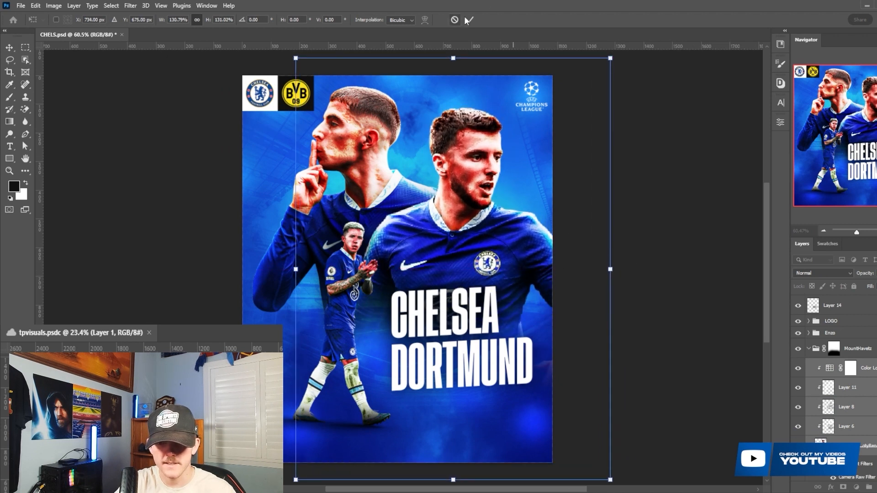
pyautogui.press('Return')
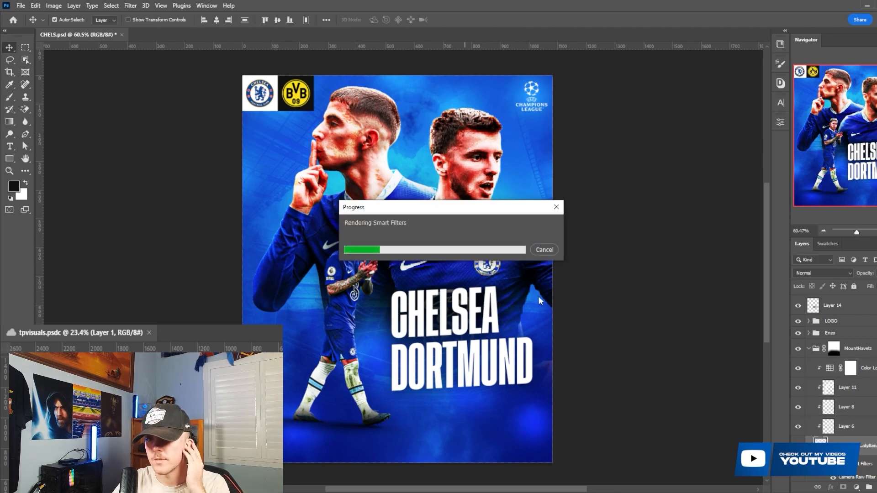
# - Move Layer 1 beneath the Mason Mount cutout up behind the enlarged player to X 629.5 px, Y 743 px
pyautogui.scroll(-1, 533, 219)
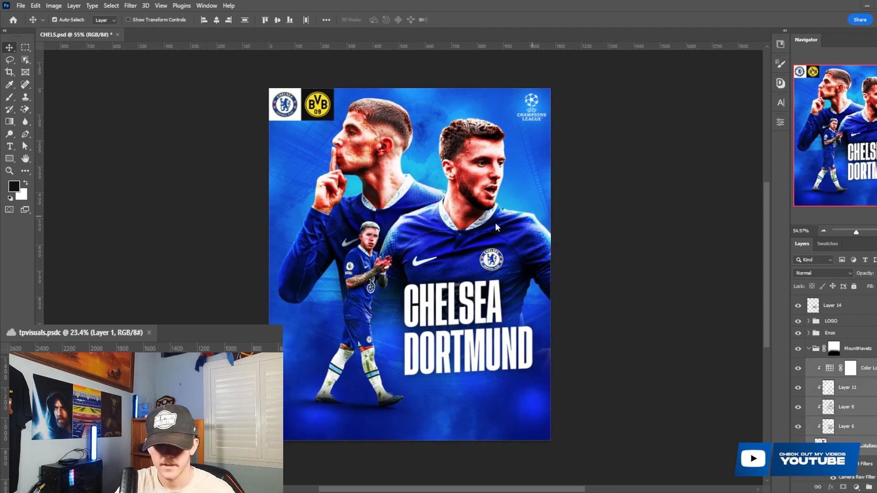
pyautogui.scroll(2, 387, 218)
pyautogui.scroll(-2, 838, 397)
pyautogui.scroll(-2, 845, 397)
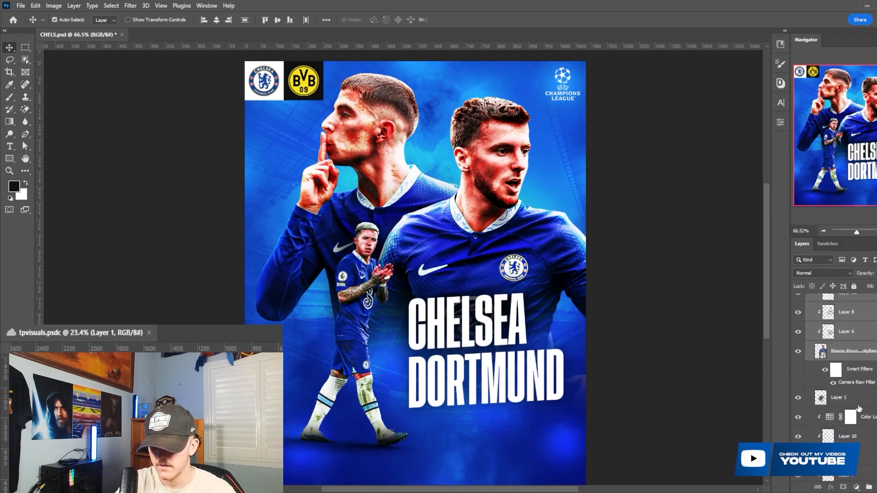
pyautogui.click(858, 402)
pyautogui.scroll(-1, 863, 406)
pyautogui.hotkey('ctrl', 't')
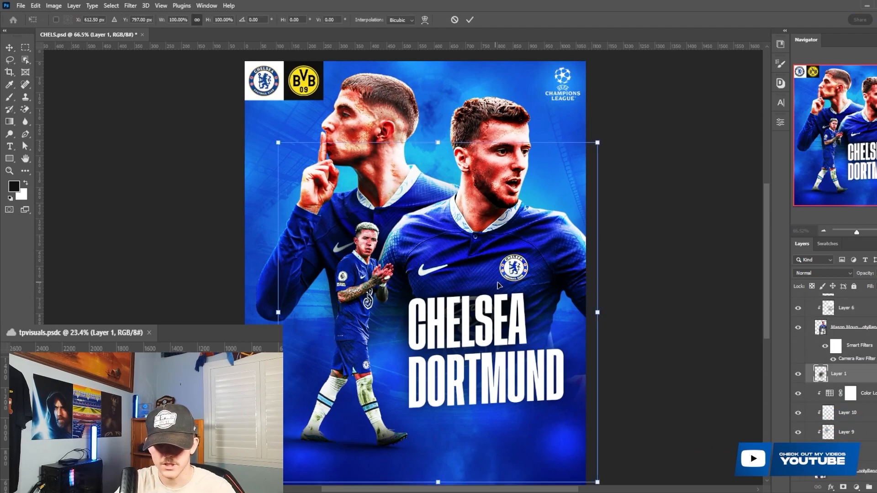
pyautogui.click(468, 21)
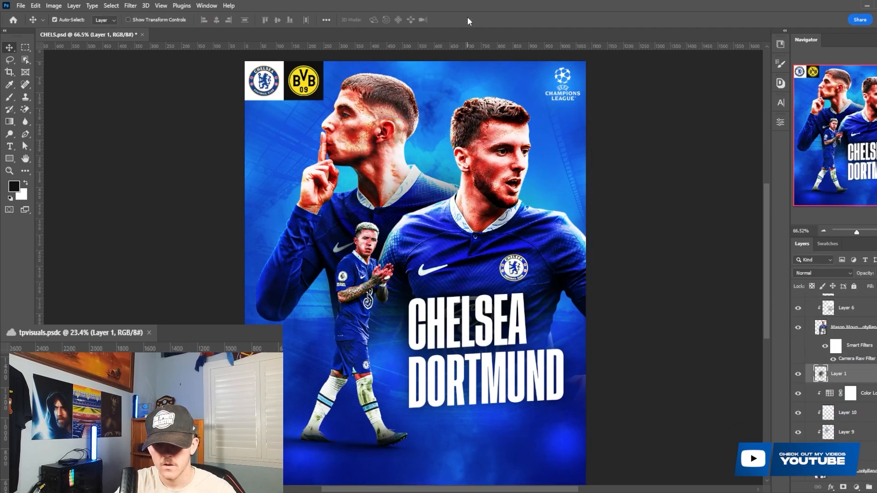
pyautogui.hotkey('ctrl', 't')
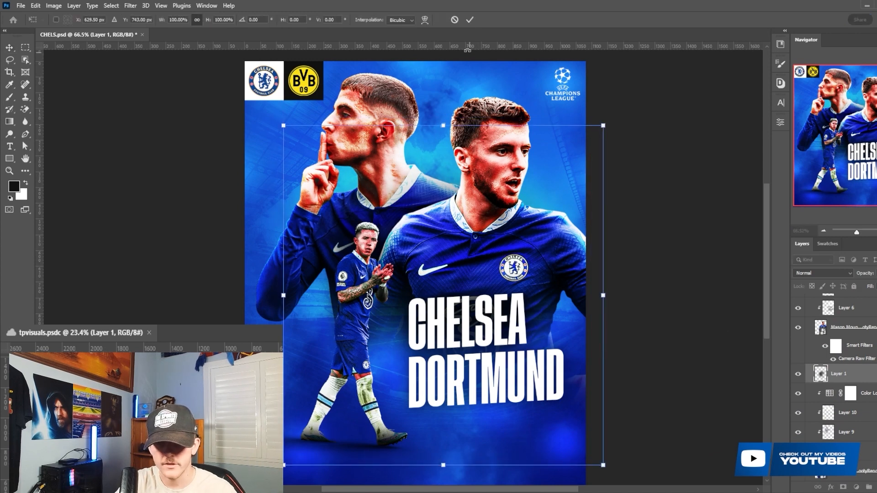
# - Scale the Kai Havertz cutout and its clipped layers up to about 106.5%, centred at X 565 px, Y 737.5 px
pyautogui.click(863, 402)
pyautogui.scroll(-2, 863, 401)
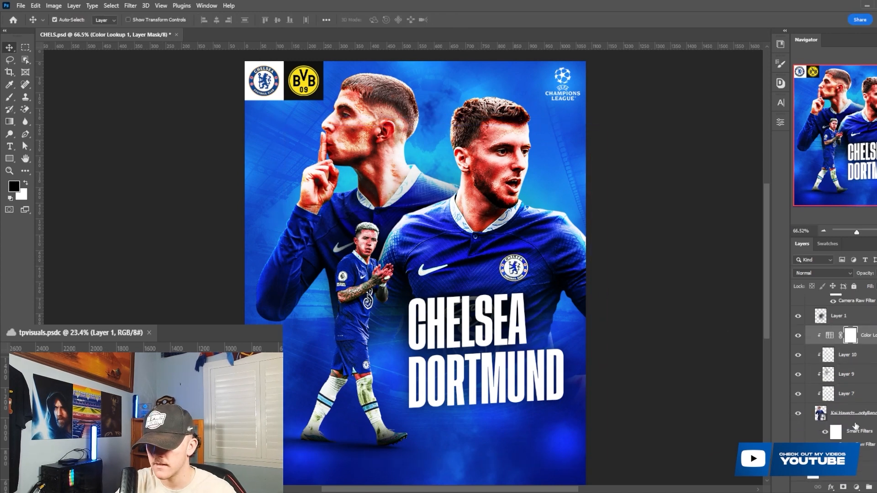
pyautogui.keyDown('shift'); pyautogui.click(852, 421); pyautogui.keyUp('shift')
pyautogui.hotkey('ctrl', 't')
pyautogui.moveTo(562, 278); pyautogui.dragTo(545, 288)
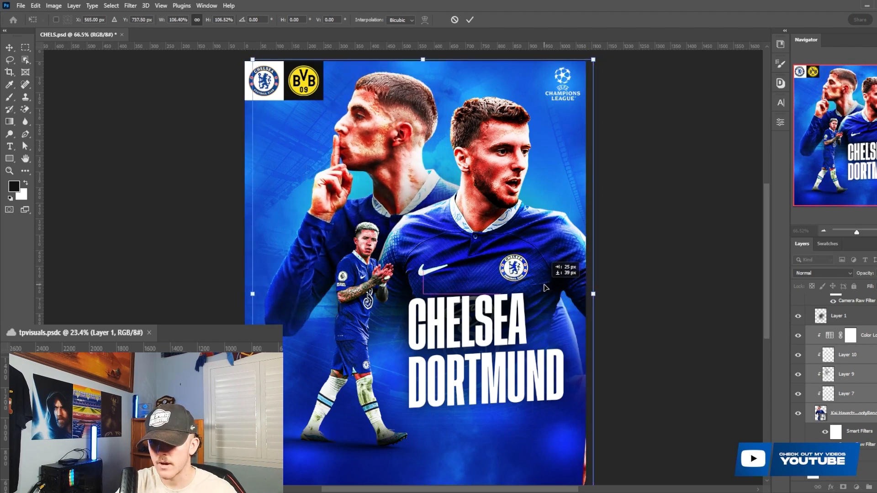
pyautogui.click(470, 20)
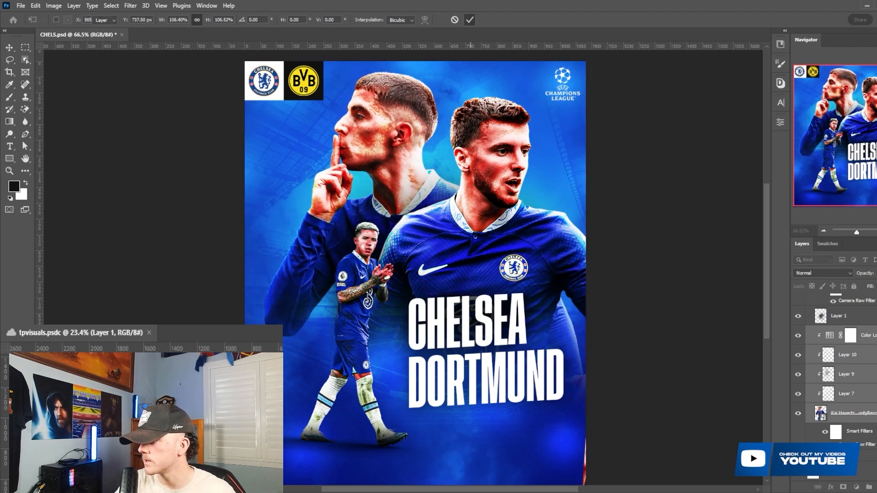
# - Enlarge the brush to 400 px and paint black on the MountHavetz group mask to hide the red remnant at the poster's lower-right edge
pyautogui.scroll(-4, 482, 247)
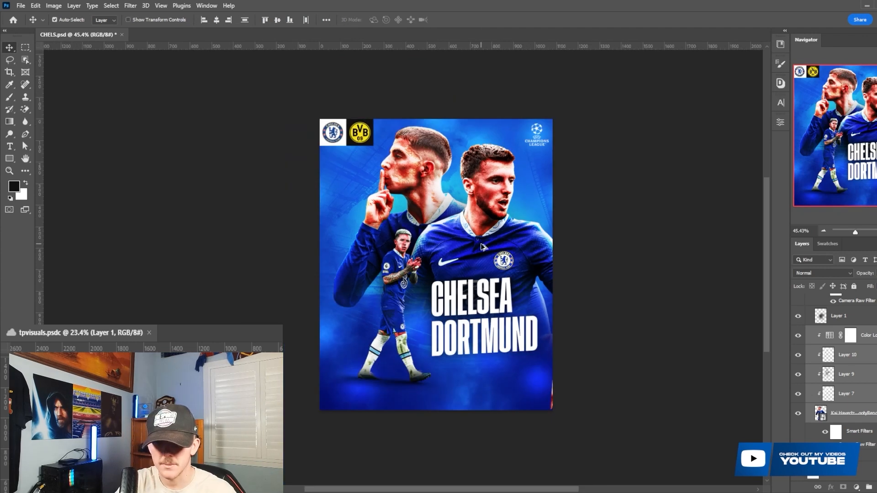
pyautogui.scroll(3, 341, 261)
pyautogui.scroll(3, 817, 348)
pyautogui.scroll(-1, 845, 362)
pyautogui.scroll(5, 845, 361)
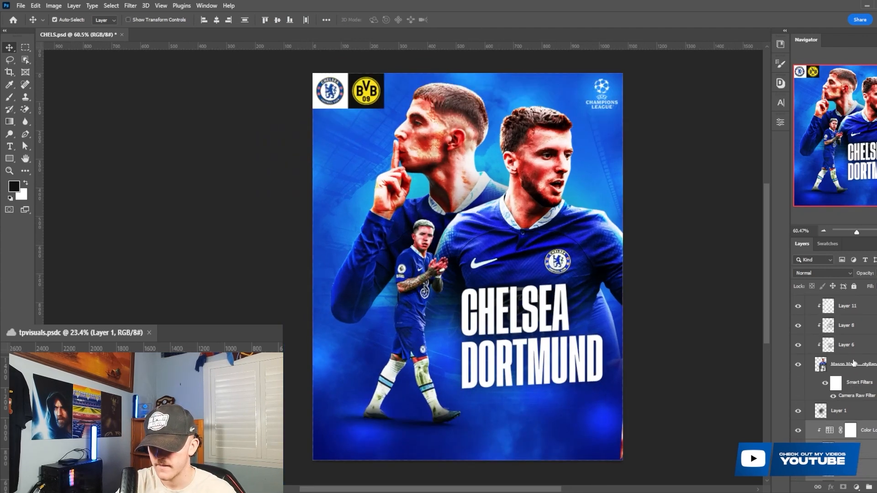
pyautogui.click(834, 326)
pyautogui.press('b')
pyautogui.rightClick(622, 409)
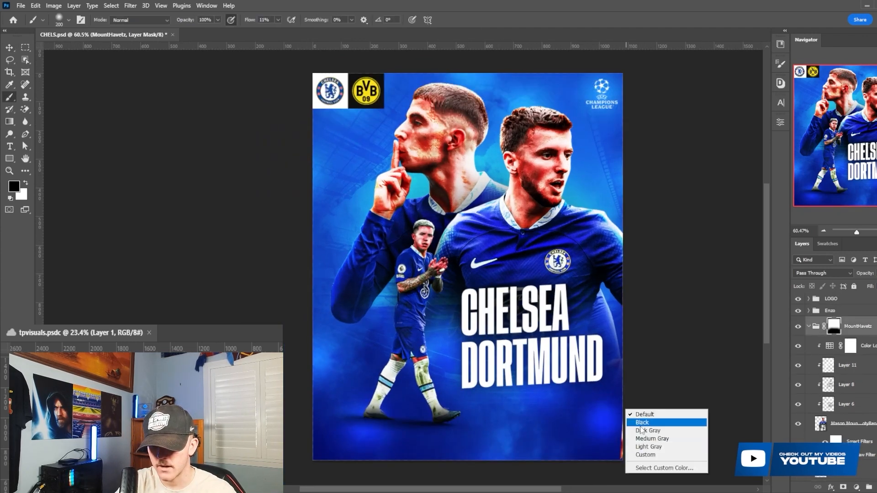
pyautogui.click(23, 298)
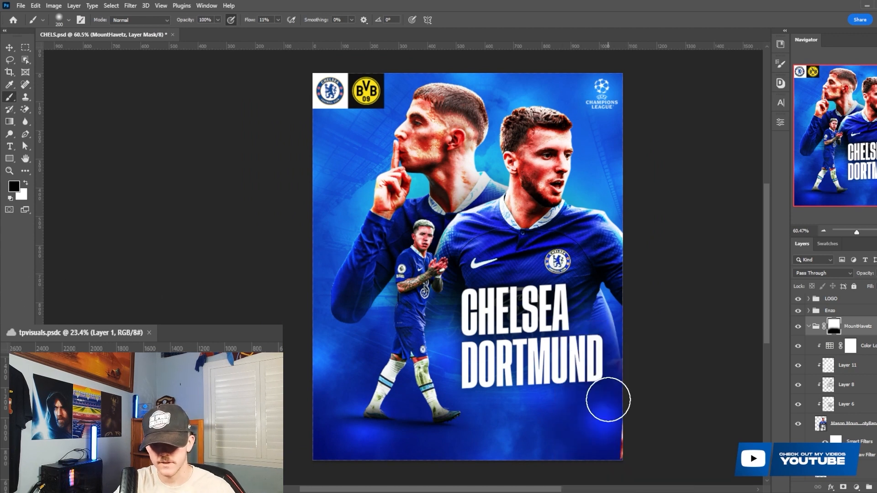
pyautogui.press(']')
pyautogui.press(']')
pyautogui.press(']')
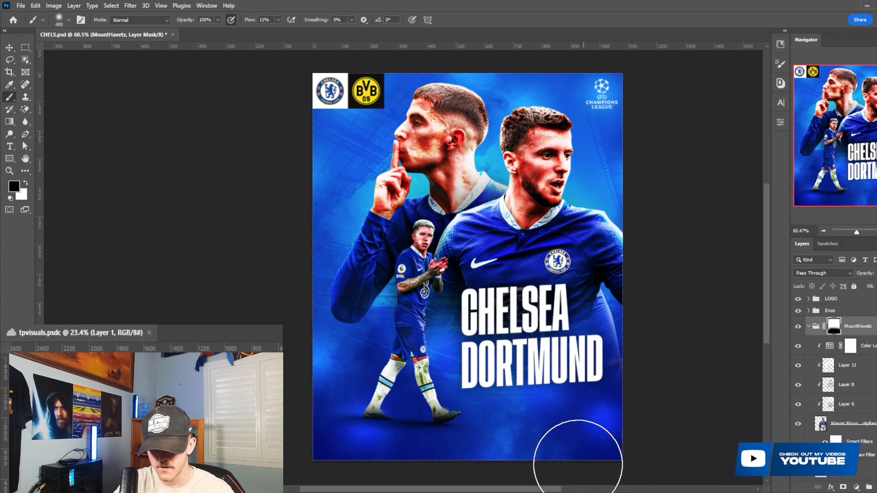
# - Mask out the part of the Kai Havertz cutout showing beneath Mount's arm beside the title, and switch back to the MountHavetz group mask
pyautogui.scroll(-2, 858, 389)
pyautogui.scroll(-5, 868, 399)
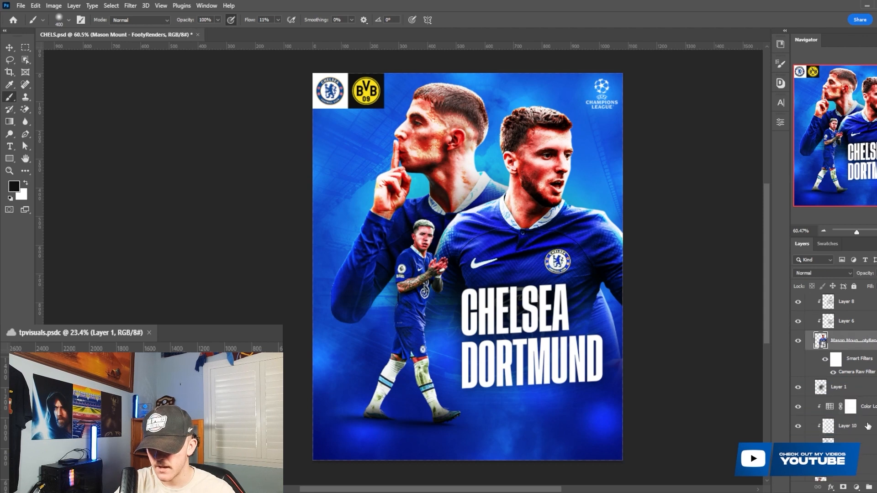
pyautogui.click(839, 436)
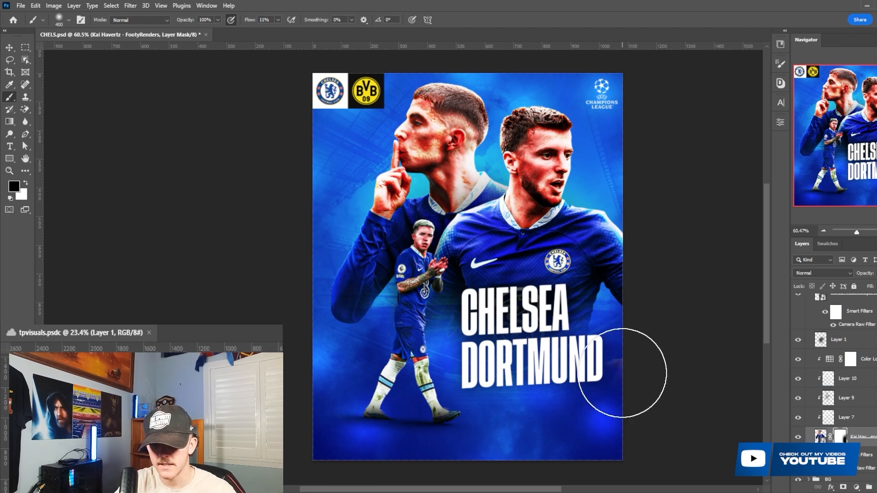
pyautogui.scroll(2, 622, 374)
pyautogui.scroll(5, 843, 366)
pyautogui.click(843, 352)
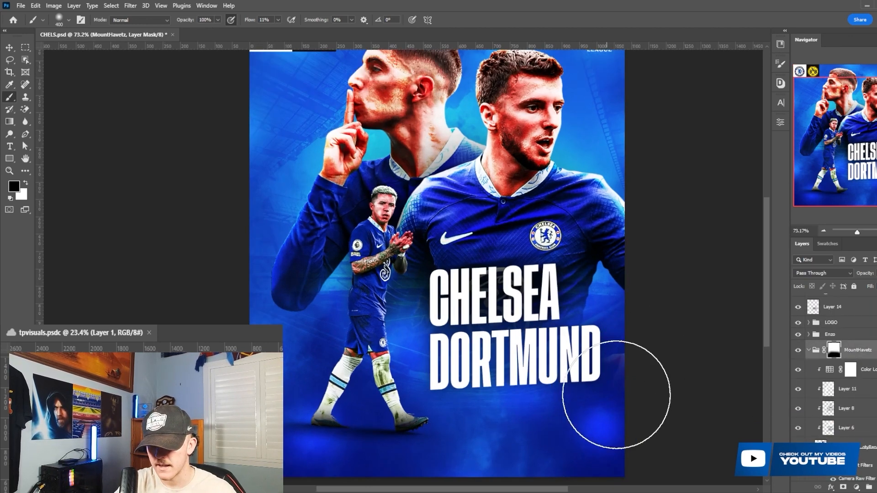
# - Scale the Mason Mount cutout and its clipped layers down to 86.68%, centred at X 739 px, Y 693 px
pyautogui.scroll(-3, 555, 384)
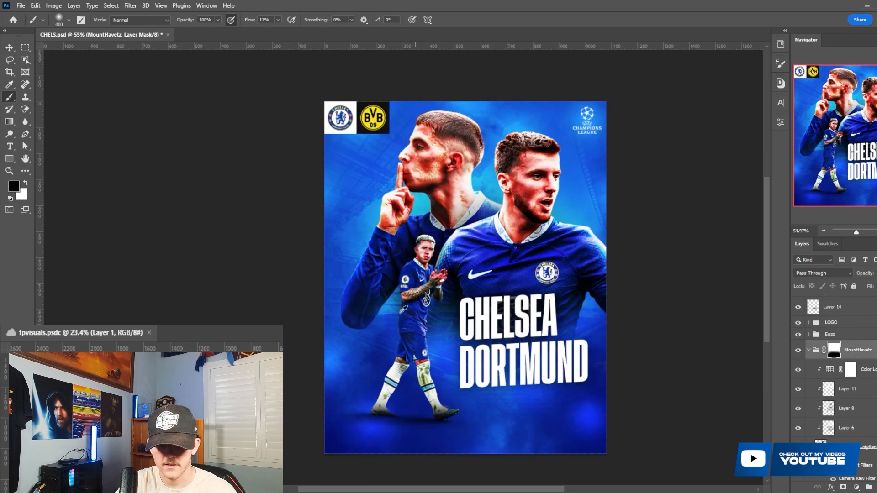
pyautogui.scroll(2, 383, 299)
pyautogui.scroll(-2, 459, 299)
pyautogui.scroll(2, 412, 299)
pyautogui.scroll(-1, 414, 299)
pyautogui.scroll(-1, 424, 296)
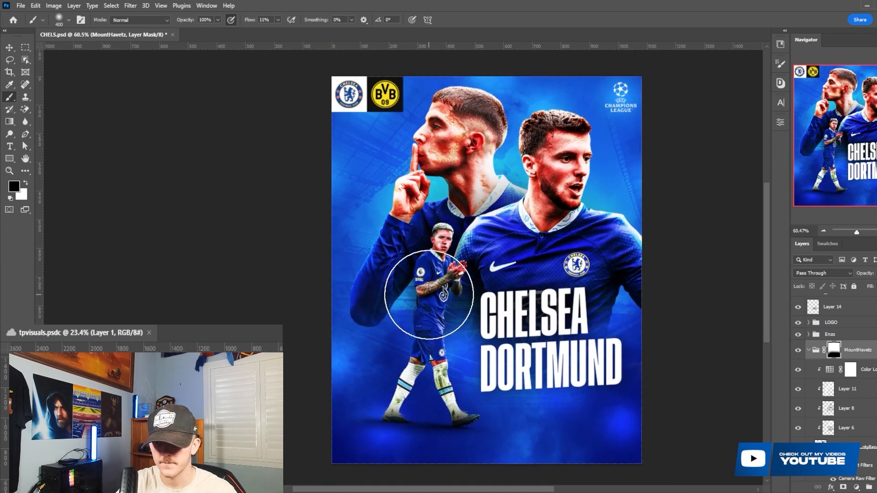
pyautogui.scroll(1, 436, 296)
pyautogui.click(868, 379)
pyautogui.scroll(-1, 868, 379)
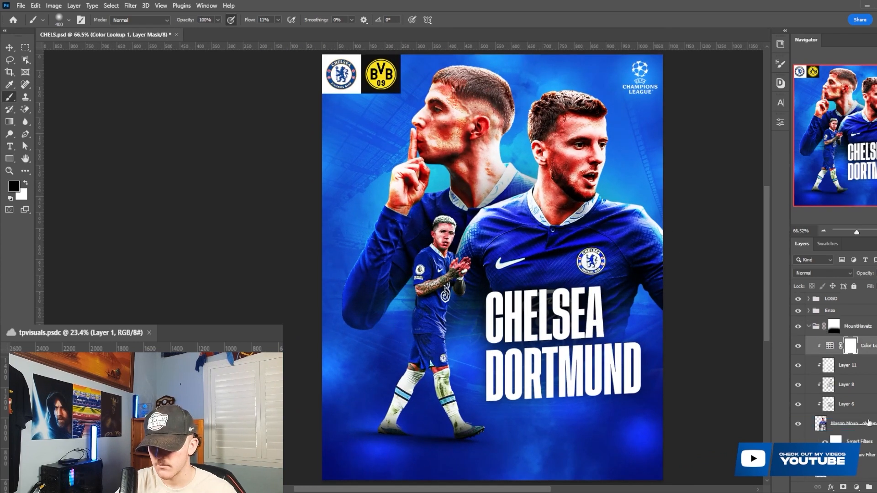
pyautogui.keyDown('shift'); pyautogui.click(868, 421); pyautogui.keyUp('shift')
pyautogui.hotkey('ctrl', 't')
pyautogui.moveTo(721, 265); pyautogui.dragTo(689, 274)
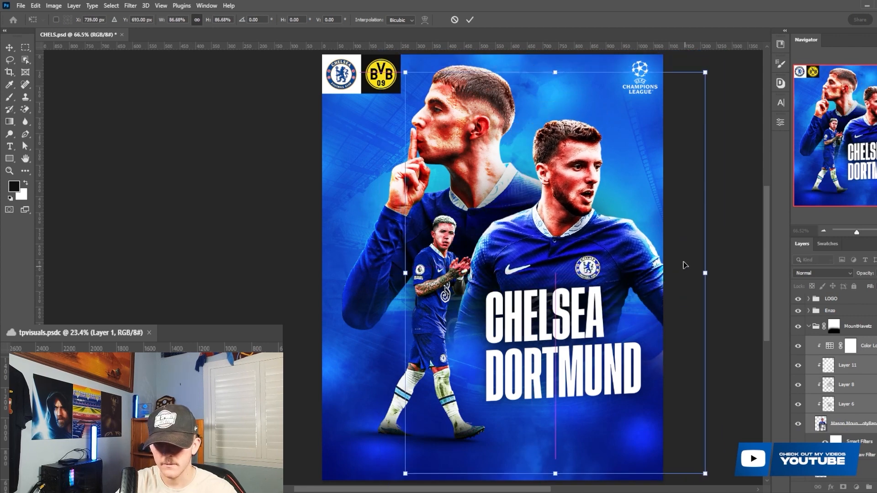
pyautogui.click(469, 19)
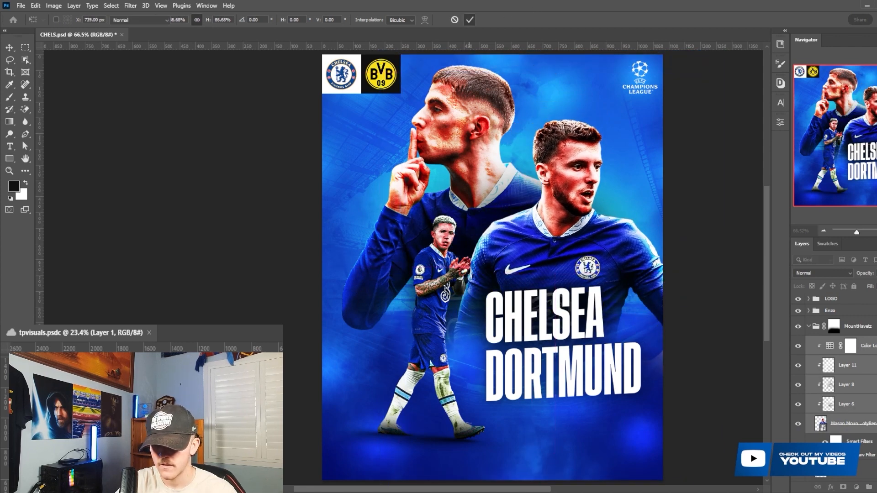
# - Scale Layer 1 beneath the Mason Mount cutout to 80.36% and position it at X 642 px, Y 748 px
pyautogui.scroll(-2, 827, 329)
pyautogui.click(841, 435)
pyautogui.hotkey('ctrl', 't')
pyautogui.moveTo(542, 261); pyautogui.dragTo(568, 268)
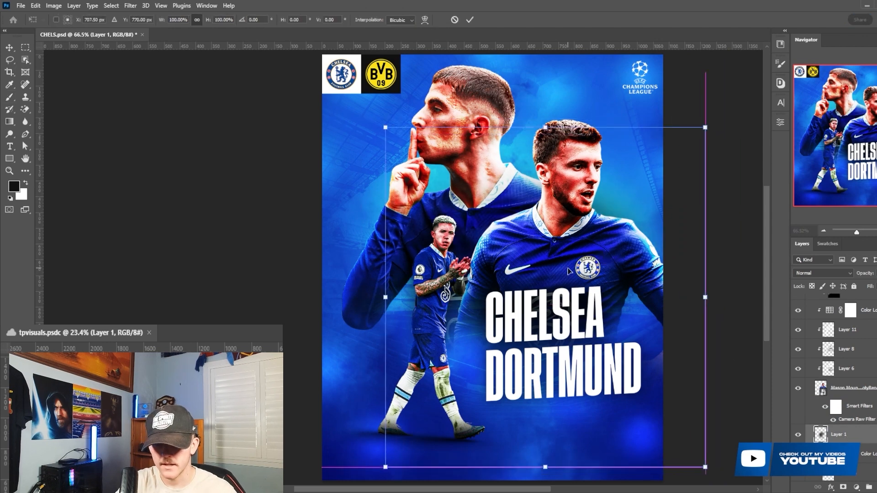
pyautogui.moveTo(705, 297); pyautogui.dragTo(643, 291)
pyautogui.moveTo(620, 296); pyautogui.dragTo(631, 288)
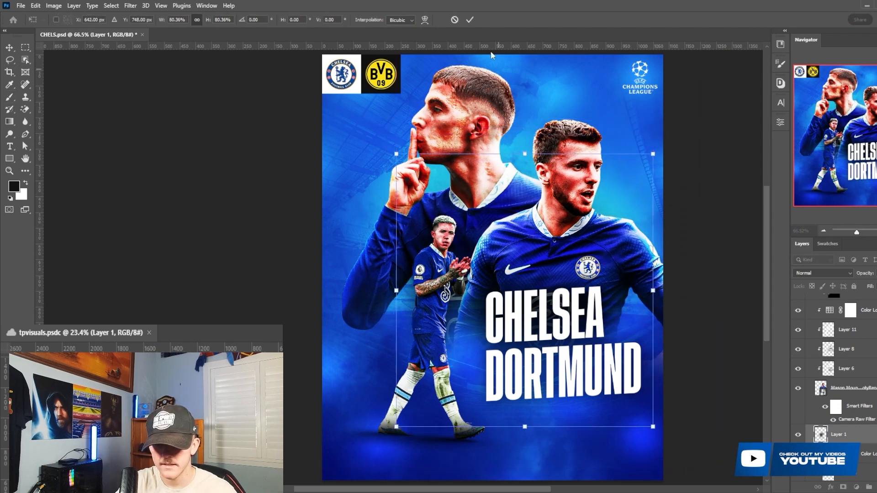
pyautogui.click(469, 19)
# - Review the Outer Glow settings of the CHELSEA DORTMUND title and the overall poster composition
pyautogui.scroll(-5, 502, 218)
pyautogui.scroll(5, 499, 233)
pyautogui.scroll(1, 445, 258)
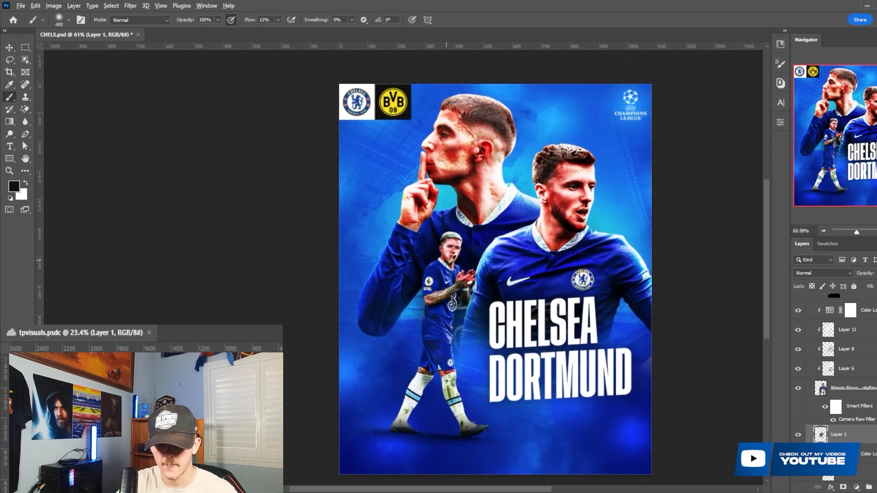
pyautogui.press('v')
pyautogui.click(566, 368)
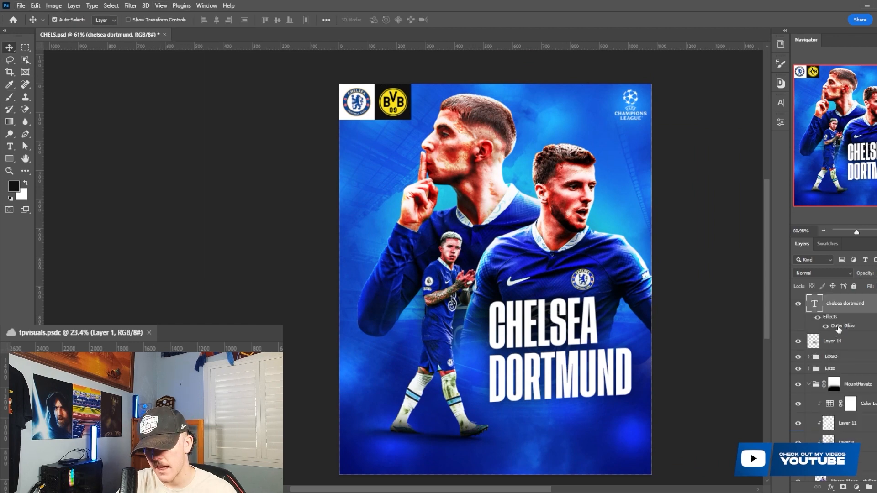
pyautogui.doubleClick(838, 328)
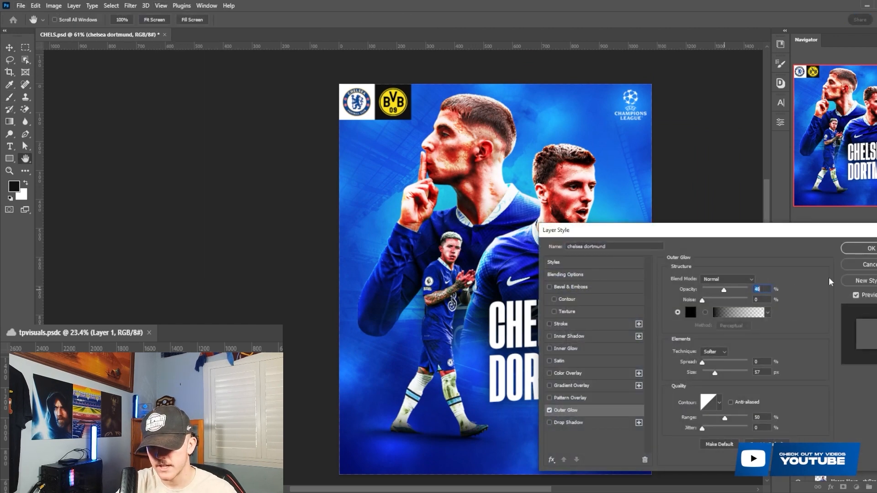
pyautogui.click(862, 251)
pyautogui.scroll(-3, 534, 294)
pyautogui.scroll(2, 545, 288)
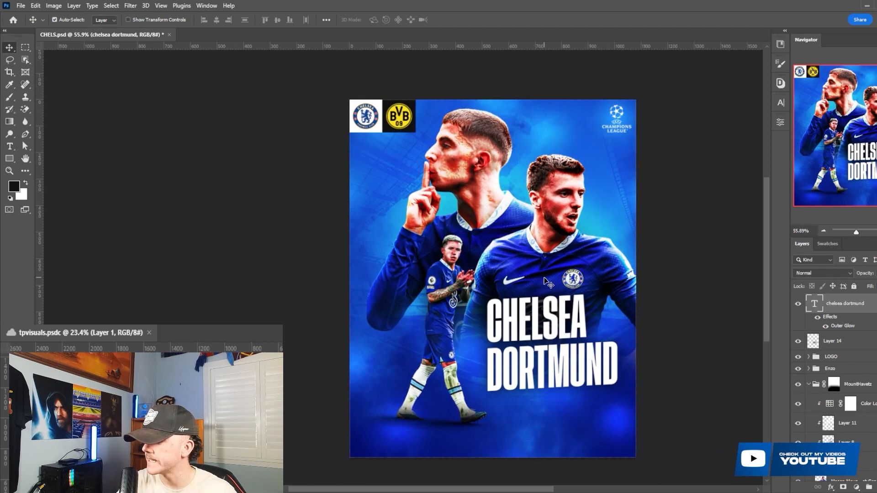
pyautogui.scroll(1, 544, 282)
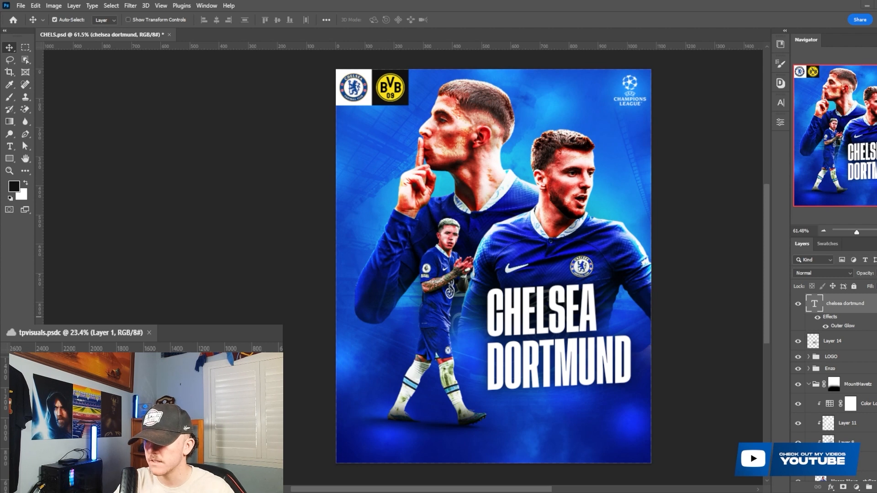
# - Duplicate the CHELSEA DORTMUND title layer and replace the copy's text with "Stamford Bridge"
pyautogui.hotkey('ctrl', 'j')
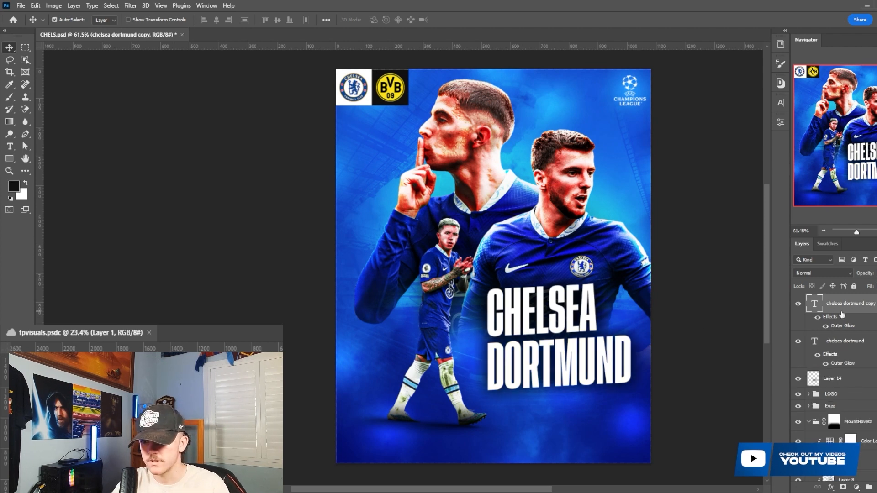
pyautogui.doubleClick(821, 309)
pyautogui.write('Stamford Bridge')
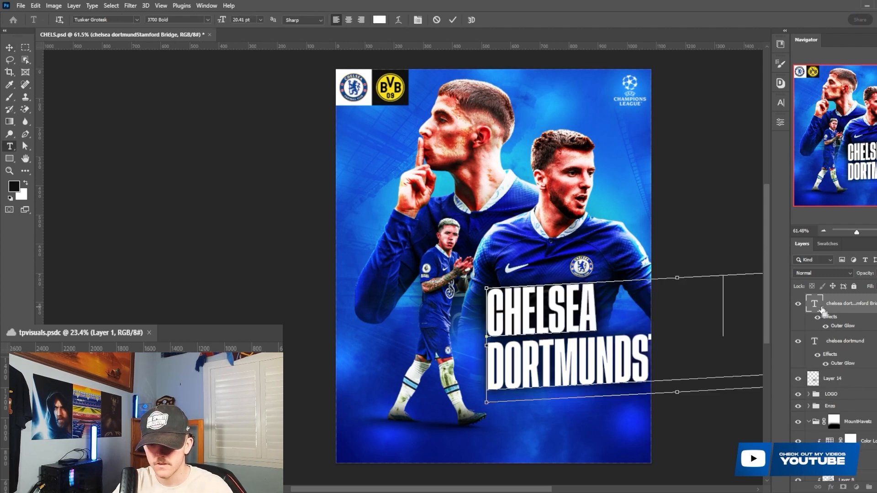
pyautogui.click(452, 19)
pyautogui.press('b')
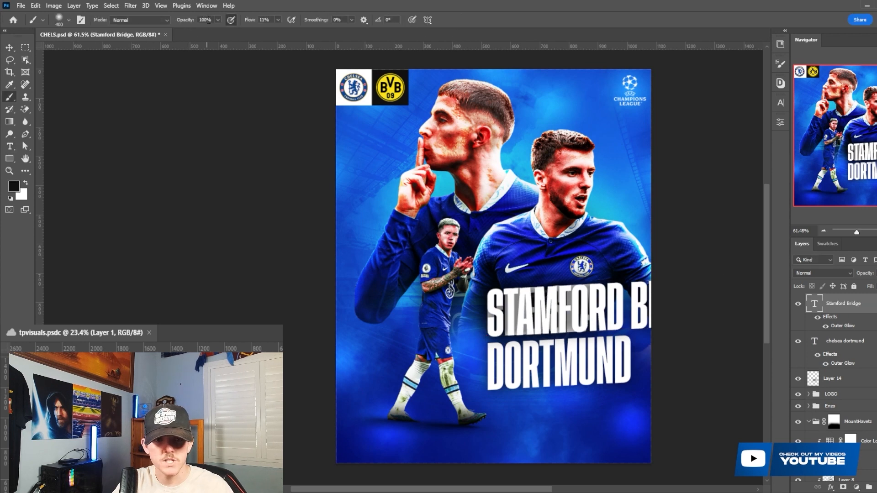
# - Set the Stamford Bridge text to the 2500 Medium style and scale it down to 4.81 pt, just beneath DORTMUND's left edge
pyautogui.press('t')
pyautogui.click(206, 20)
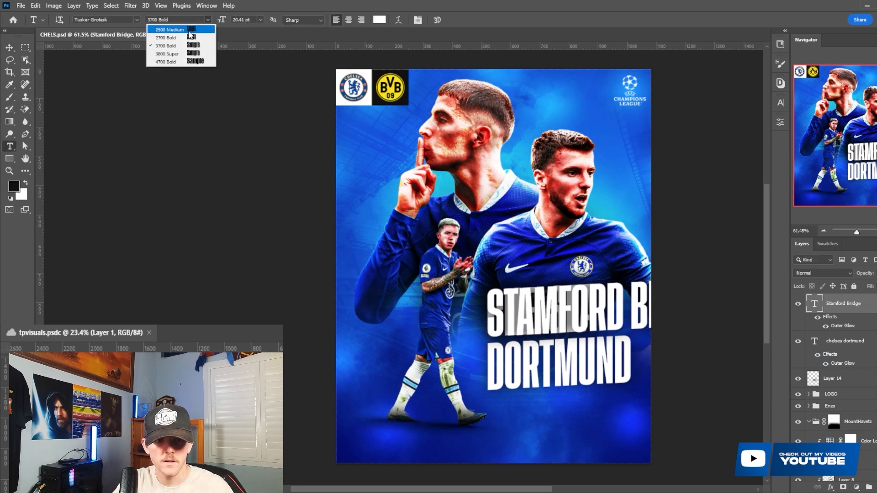
pyautogui.click(189, 32)
pyautogui.hotkey('ctrl', 't')
pyautogui.moveTo(650, 278); pyautogui.dragTo(537, 395)
pyautogui.moveTo(526, 396); pyautogui.dragTo(516, 400)
pyautogui.press('Return')
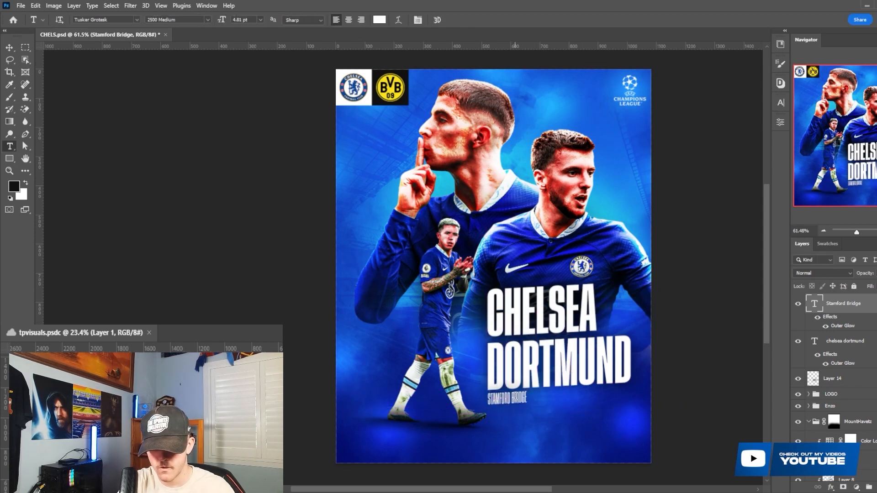
# - Set the tracking of the Stamford Bridge text to 340 and check its balance with the title above
pyautogui.press('v')
pyautogui.click(779, 123)
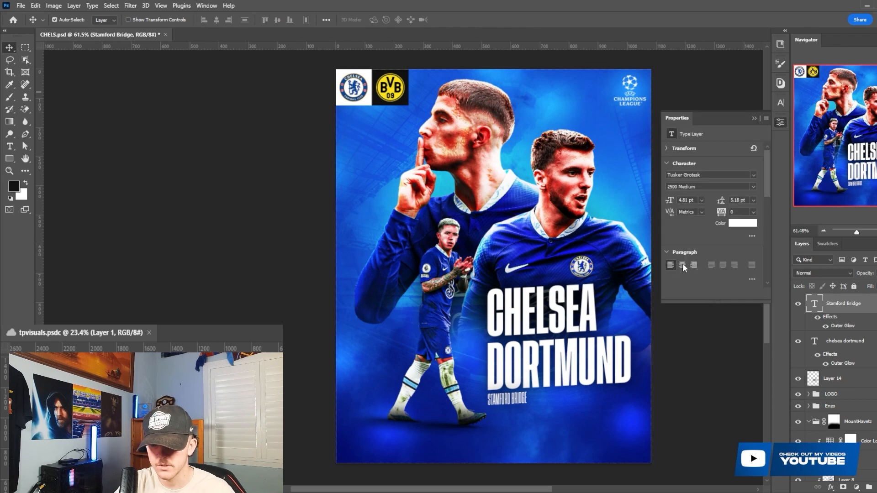
pyautogui.moveTo(720, 219); pyautogui.dragTo(726, 218)
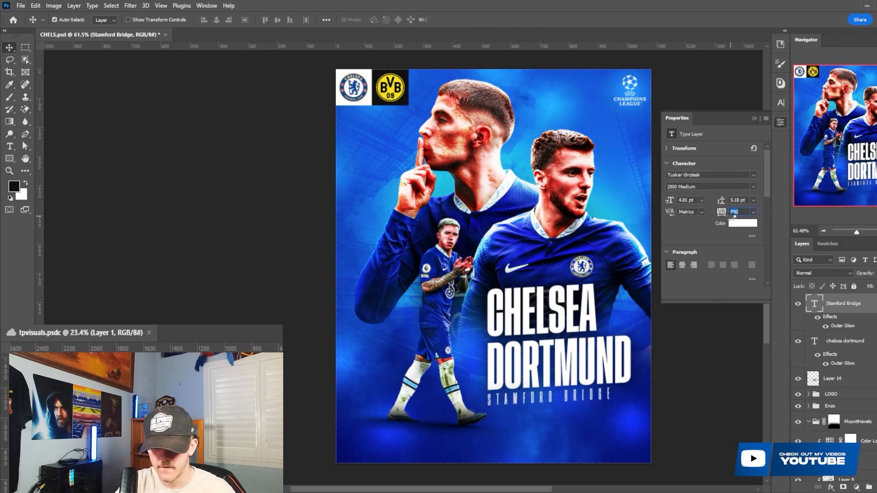
pyautogui.scroll(2, 567, 345)
pyautogui.scroll(-4, 571, 338)
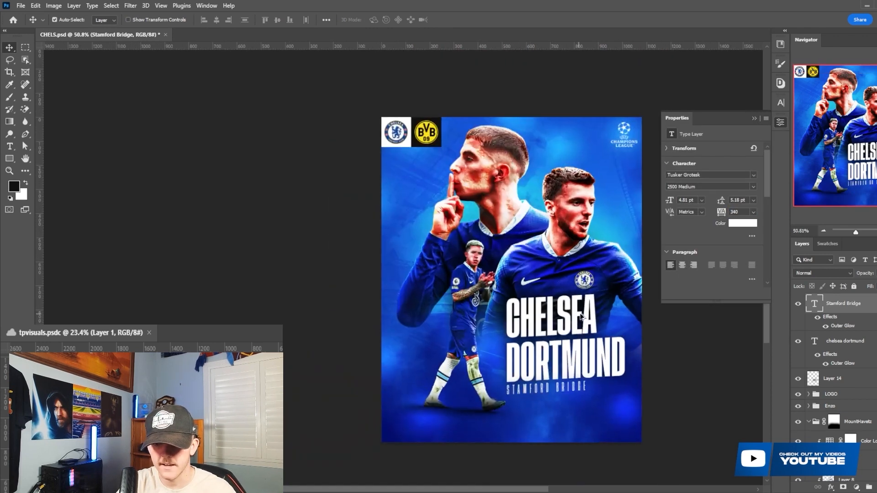
pyautogui.scroll(1, 589, 310)
pyautogui.scroll(1, 590, 311)
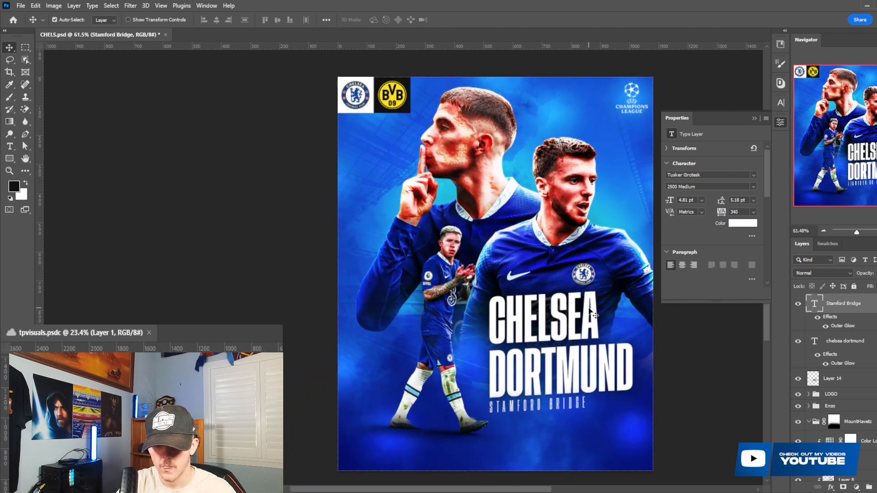
pyautogui.scroll(1, 592, 314)
pyautogui.scroll(-2, 592, 314)
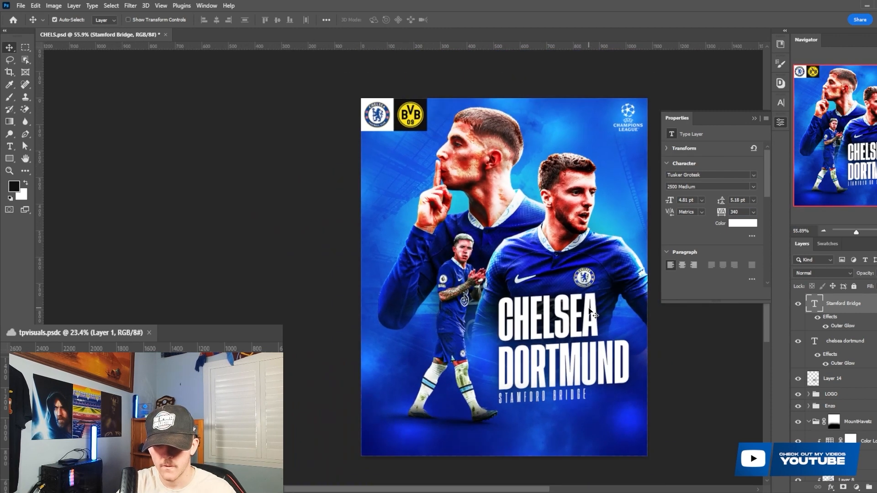
pyautogui.scroll(1, 591, 314)
pyautogui.scroll(1, 823, 354)
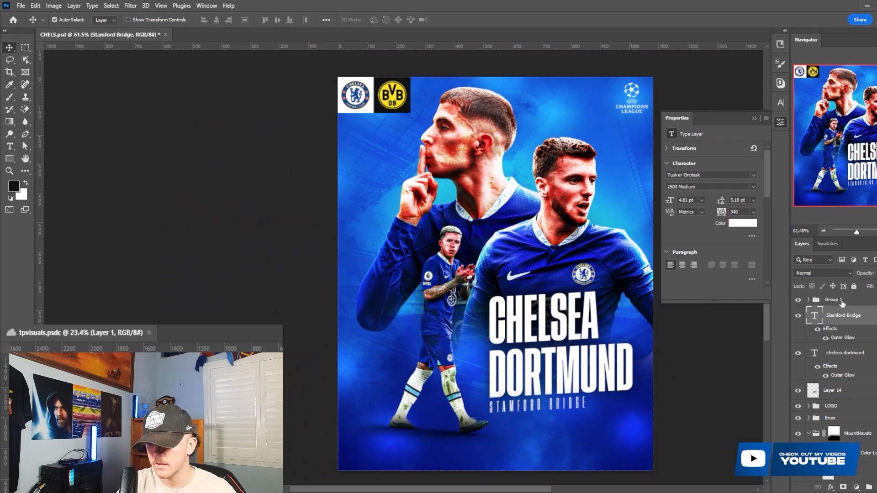
# - Stamp all visible layers above Group 1, convert the result to a smart object and try the Camera Raw filter on it
pyautogui.click(842, 303)
pyautogui.hotkey('ctrl', 'shift', 'alt', 'e')
pyautogui.rightClick(840, 303)
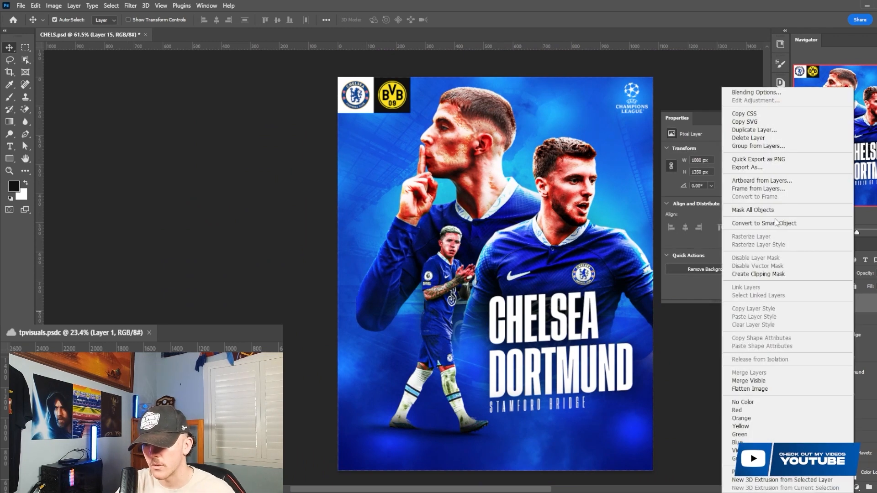
pyautogui.click(762, 224)
pyautogui.click(130, 5)
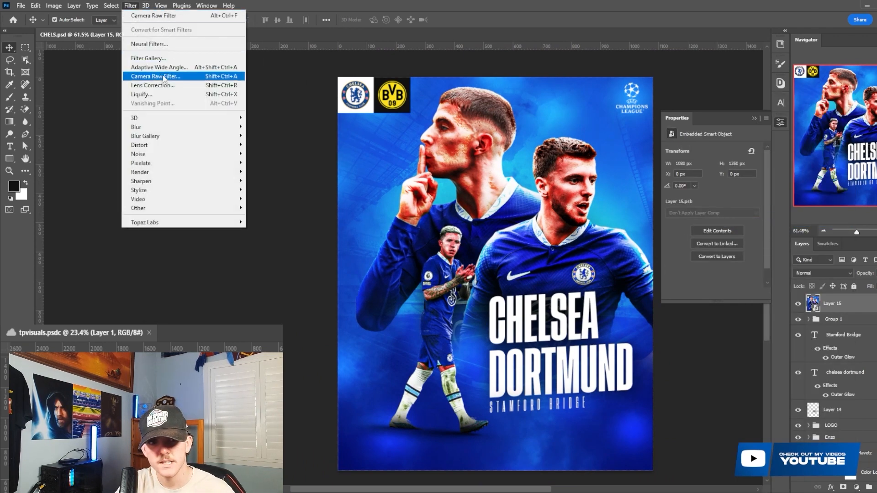
pyautogui.click(146, 75)
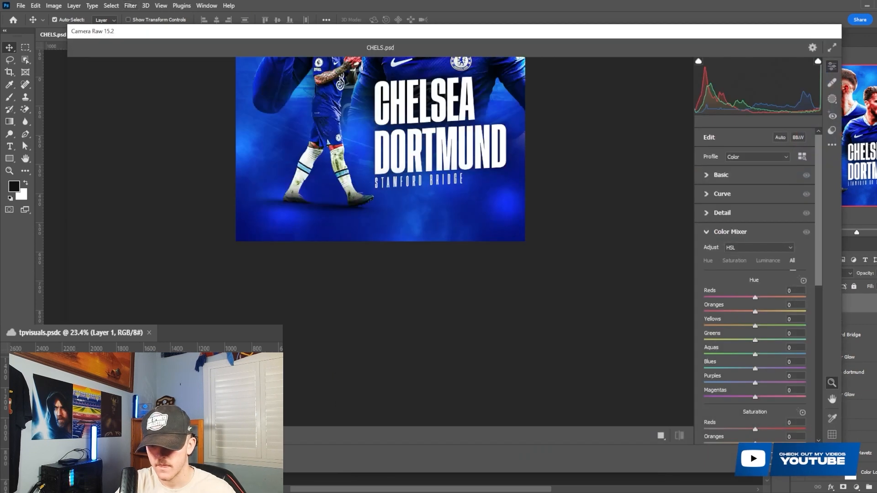
pyautogui.press('Escape')
# - Hide the merged Layer 15 and enlarge the whole Enzo group to about 115.7%, positioned at about X 346 px, Y 836.5 px
pyautogui.click(797, 303)
pyautogui.click(442, 299)
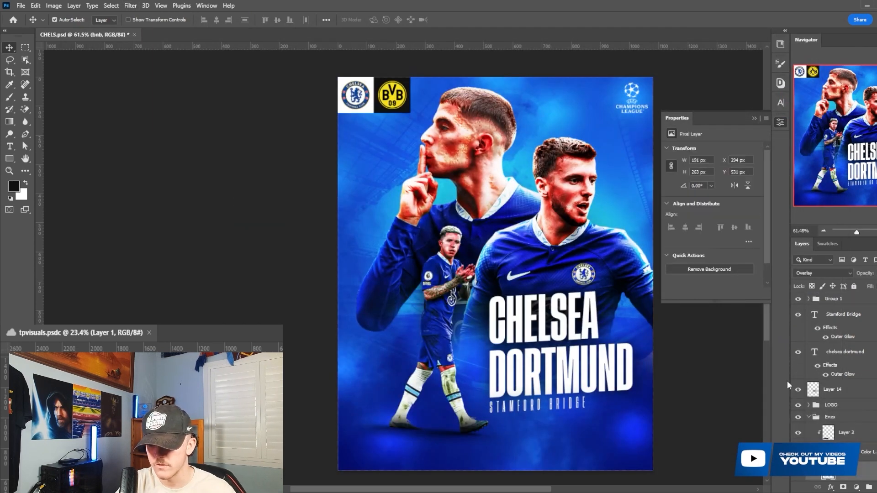
pyautogui.hotkey('ctrl', 't')
pyautogui.moveTo(520, 352); pyautogui.dragTo(543, 335)
pyautogui.click(470, 20)
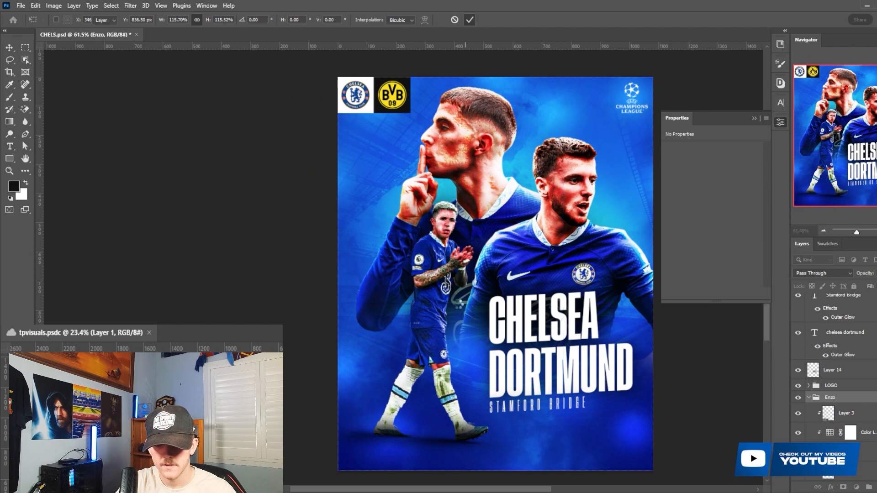
pyautogui.scroll(1, 462, 328)
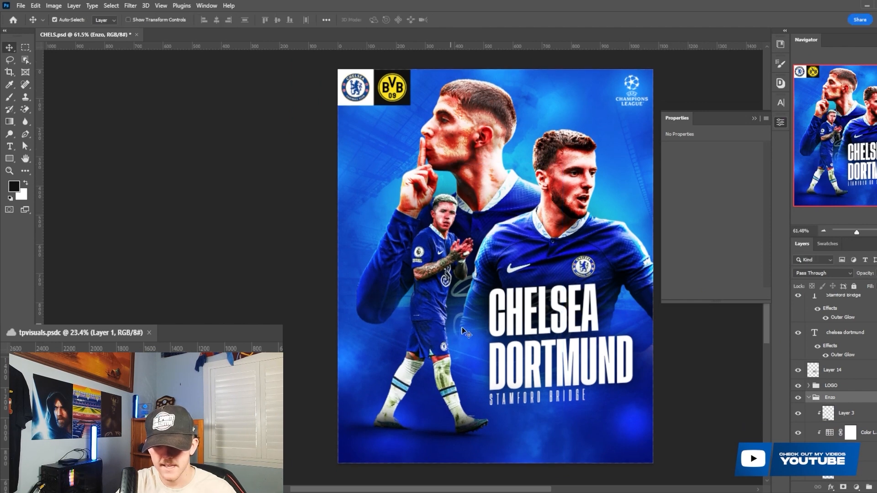
# - Stamp the updated visible artwork above Group 1, convert it to a smart object and delete the outdated merged Layer 15
pyautogui.scroll(2, 818, 349)
pyautogui.click(837, 322)
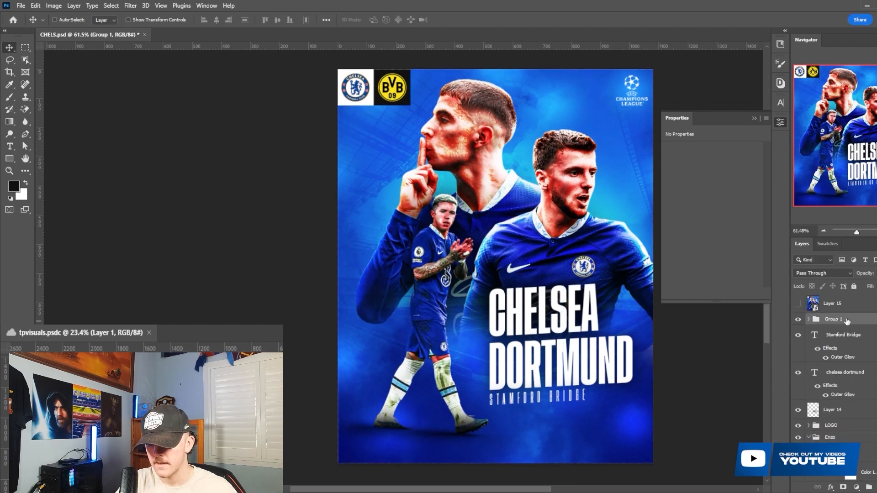
pyautogui.hotkey('ctrl', 'alt', 'shift', 'e')
pyautogui.rightClick(839, 319)
pyautogui.click(776, 224)
pyautogui.click(840, 311)
pyautogui.press('Delete')
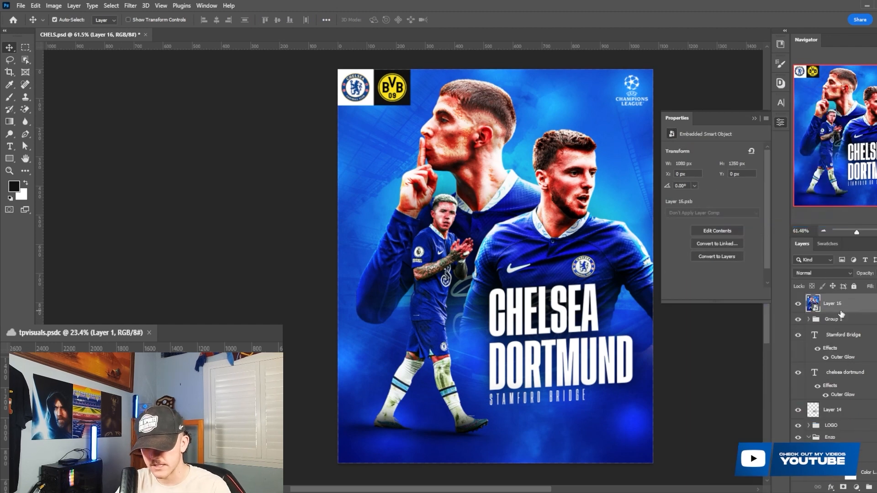
# - Start a Camera Raw filter on Layer 16 with Texture +10, Clarity +18 and Contrast +7
pyautogui.click(141, 6)
pyautogui.moveTo(131, 6)
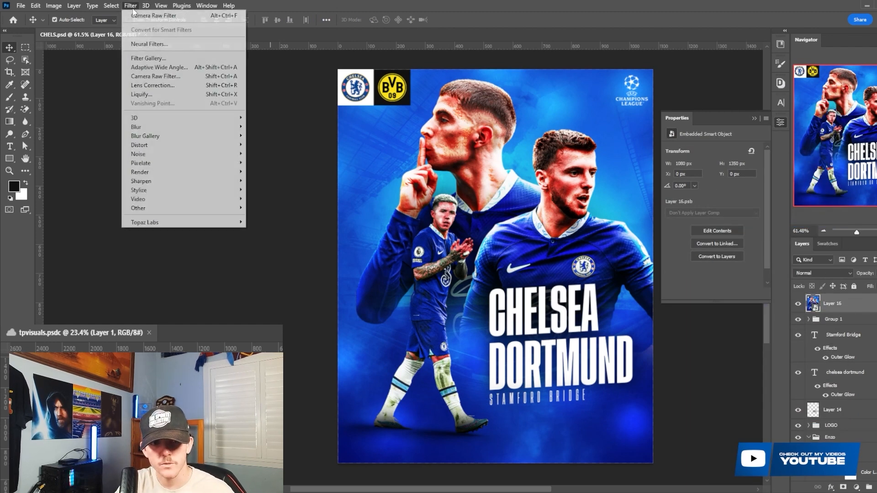
pyautogui.click(147, 76)
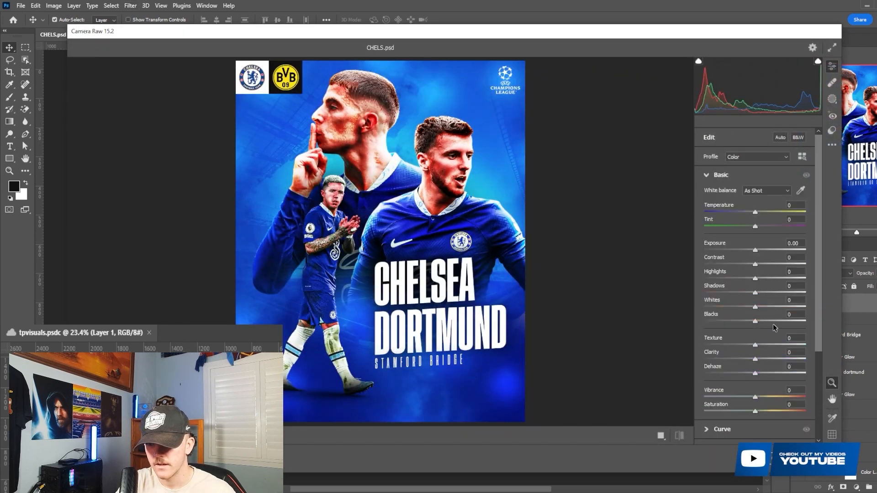
pyautogui.moveTo(759, 361); pyautogui.dragTo(768, 362)
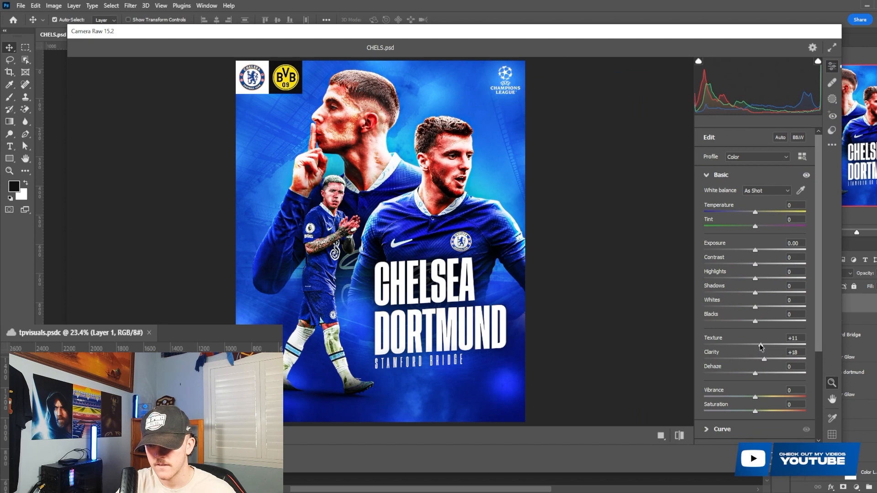
pyautogui.moveTo(756, 265); pyautogui.dragTo(758, 253)
# - Set the Camera Raw grain to 10, vignetting to -3 and sharpening to 12, checking the detail close up
pyautogui.scroll(-5, 775, 300)
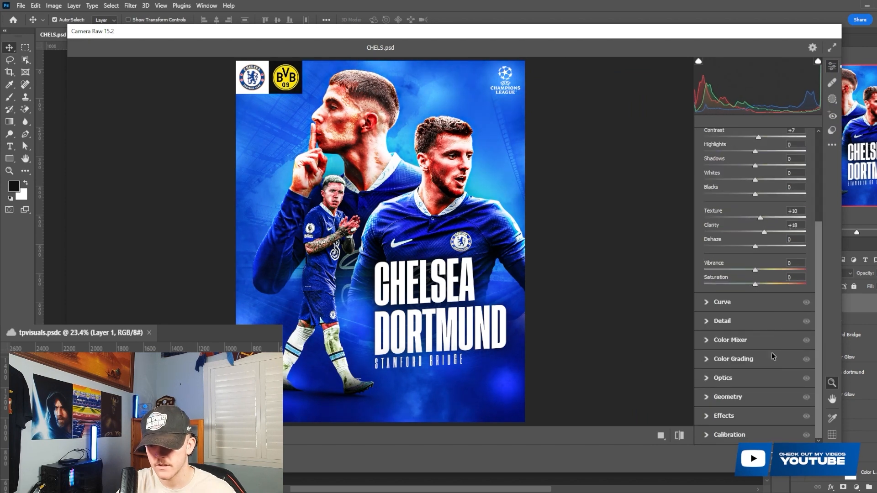
pyautogui.click(741, 416)
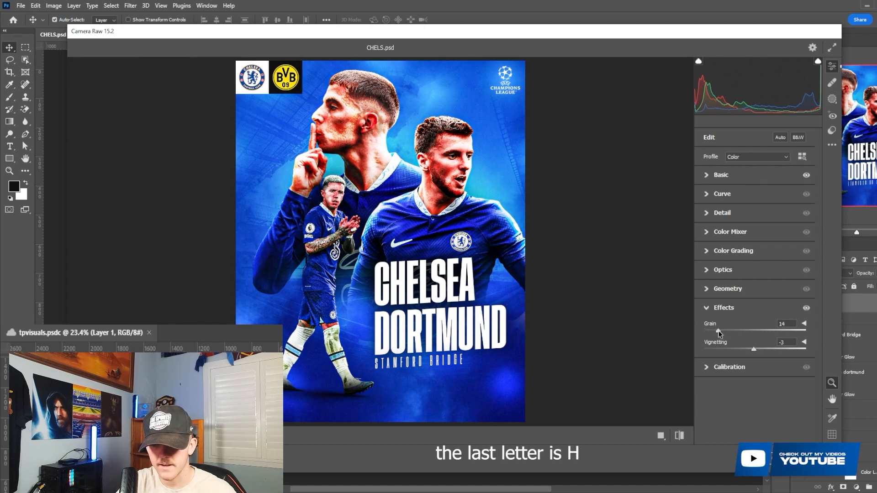
pyautogui.moveTo(721, 332); pyautogui.dragTo(716, 333)
pyautogui.click(462, 167)
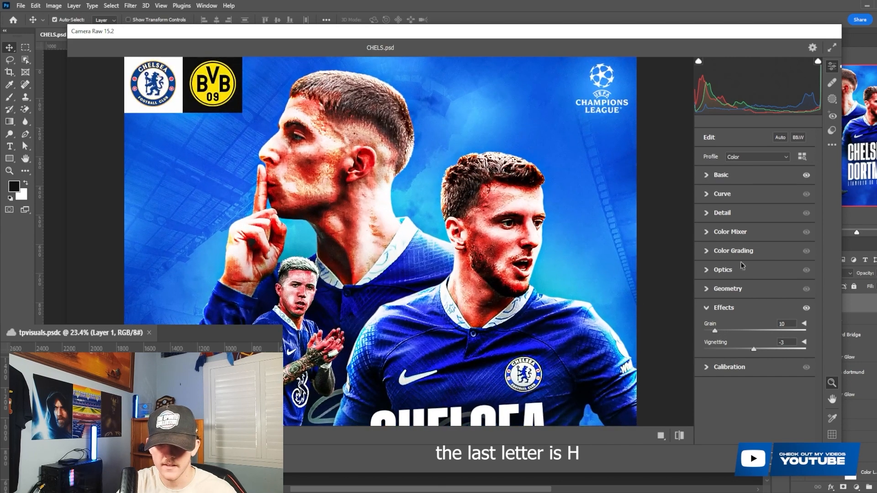
pyautogui.click(729, 214)
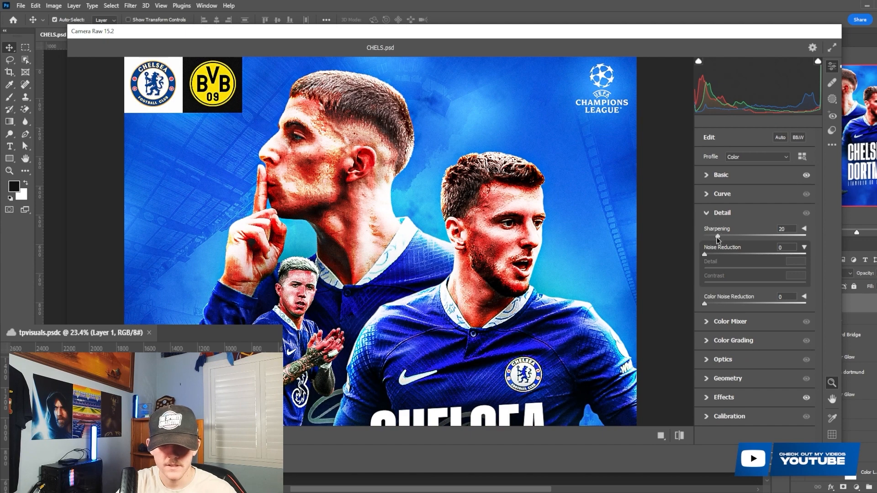
pyautogui.moveTo(721, 237); pyautogui.dragTo(713, 236)
pyautogui.scroll(-5, 584, 219)
pyautogui.scroll(-3, 584, 219)
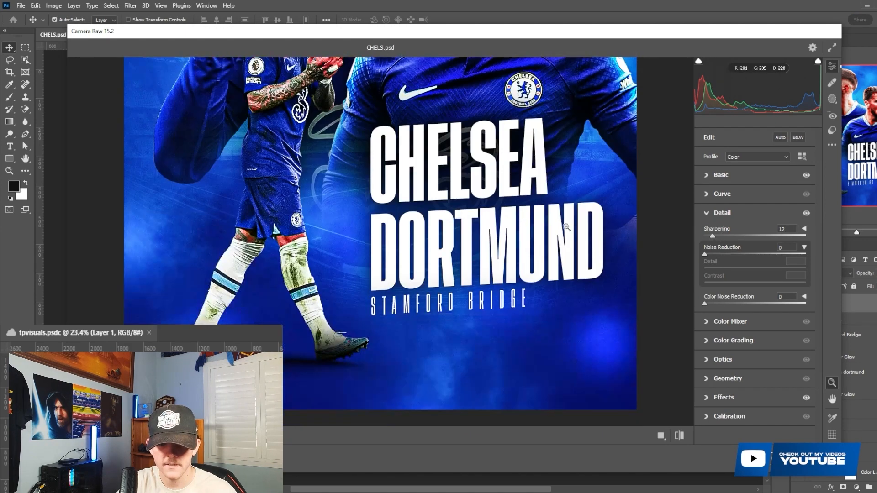
# - Grade the midtones slightly toward cyan-blue and the shadows and highlights toward blue, and apply the Camera Raw filter
pyautogui.click(745, 340)
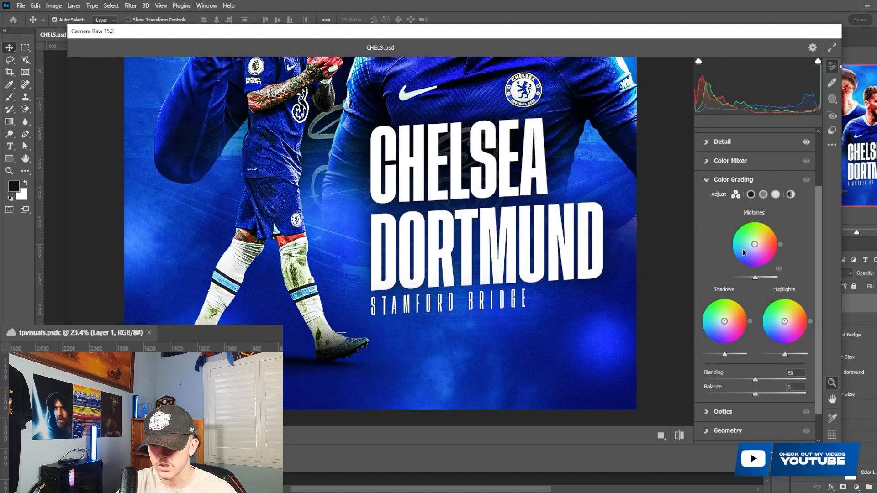
pyautogui.moveTo(755, 244); pyautogui.dragTo(748, 245)
pyautogui.scroll(8, 505, 221)
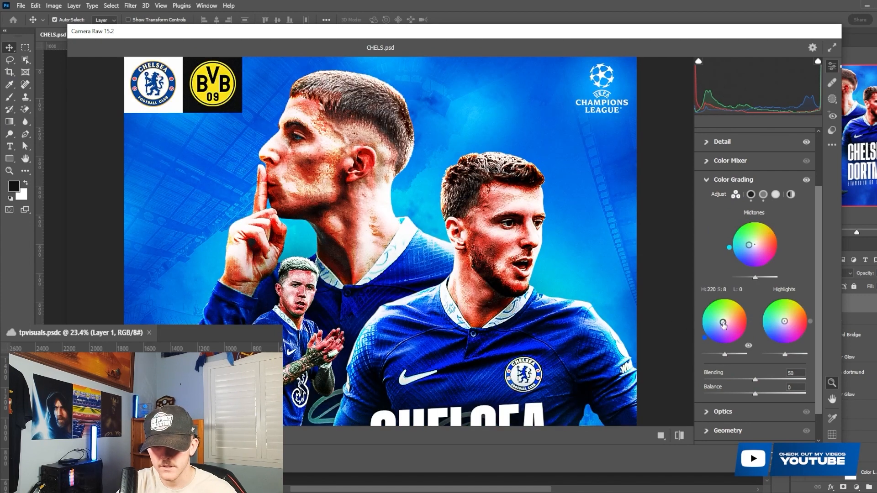
pyautogui.moveTo(783, 327); pyautogui.dragTo(779, 330)
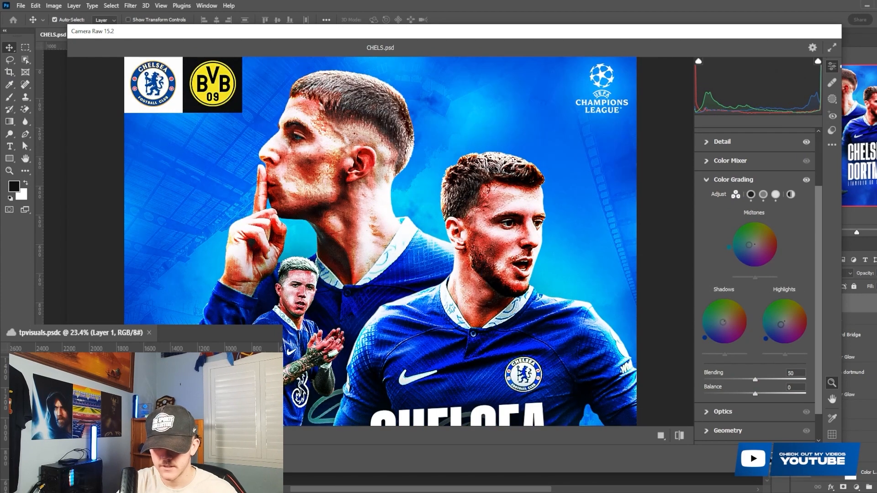
pyautogui.press('Return')
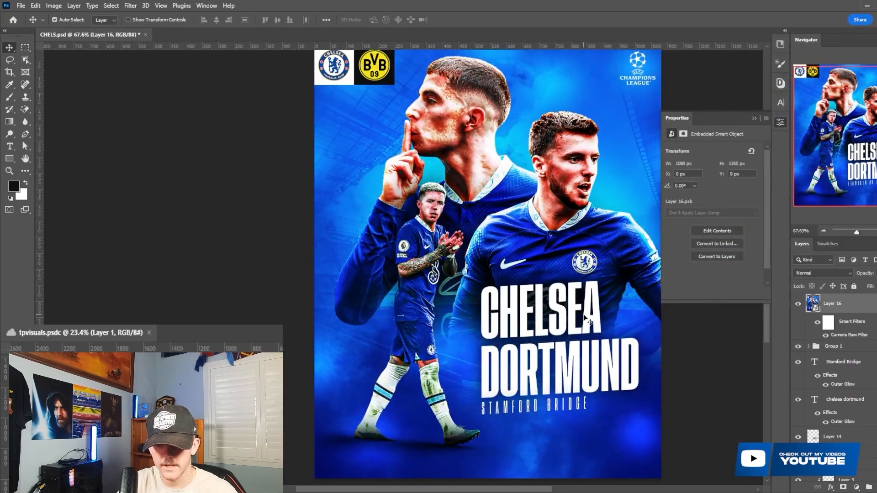
# - Add a Color Lookup adjustment layer above Layer 16 and load the Make it Pop 2 3DLUT
pyautogui.click(870, 483)
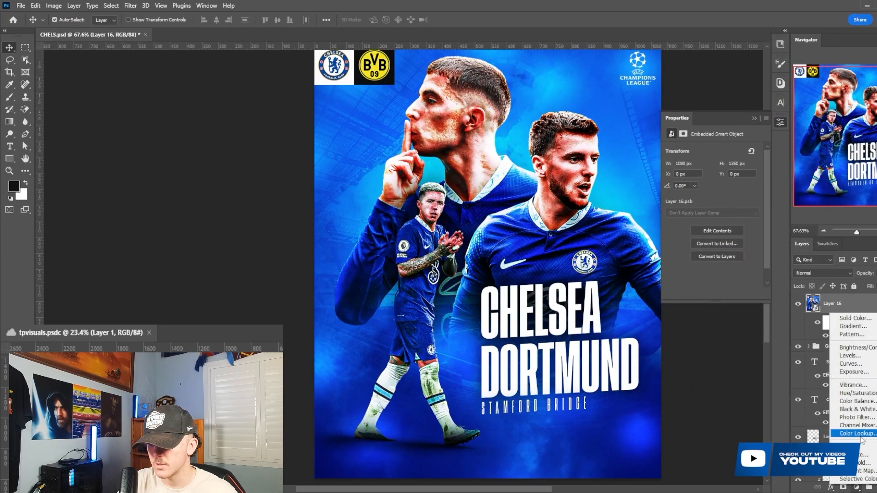
pyautogui.click(845, 437)
pyautogui.click(730, 151)
pyautogui.click(722, 98)
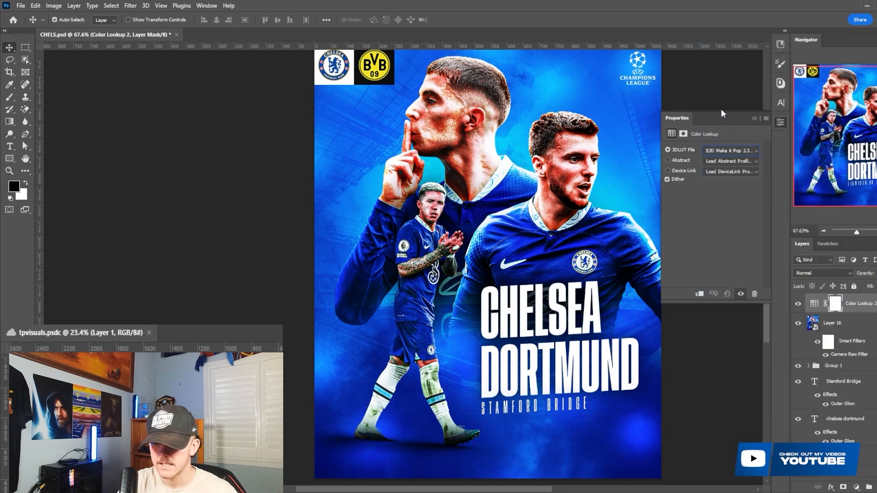
# - Go through the Make it Pop 3DLUT presets and set the Color Lookup adjustment to Make it Pop 15
pyautogui.press('Down')
pyautogui.press('Down')
pyautogui.press('Down')
pyautogui.press('Down')
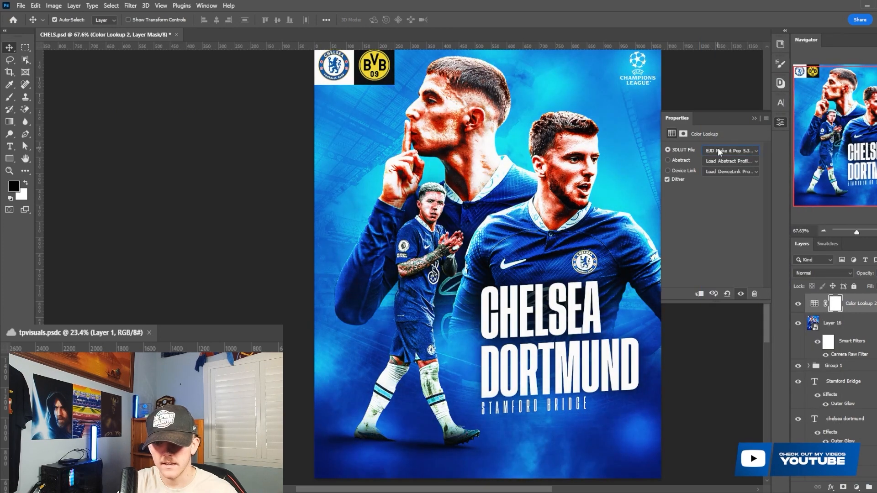
pyautogui.press('Down')
pyautogui.press('Down')
pyautogui.press('Down')
pyautogui.press('Down')
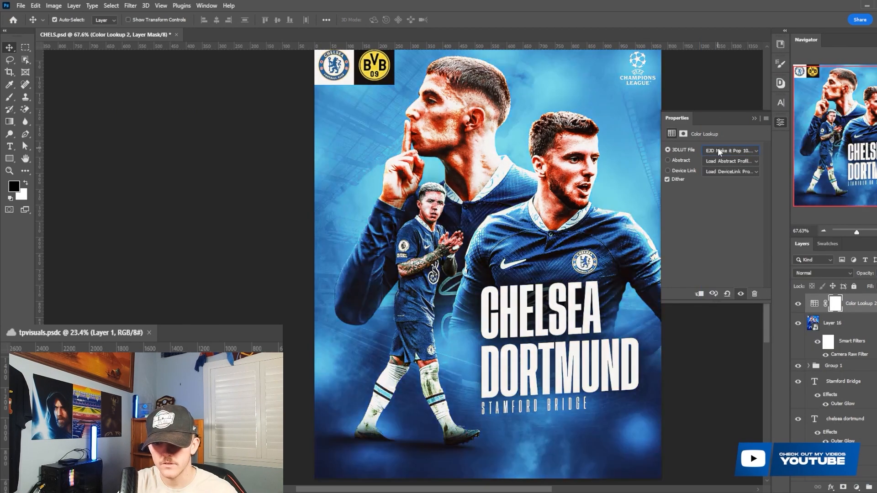
pyautogui.press('Down')
pyautogui.press('Down')
pyautogui.press('Down')
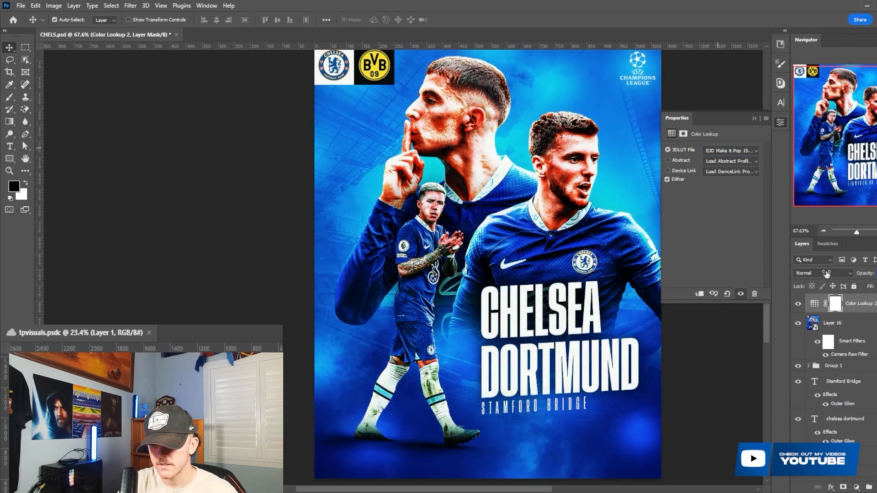
pyautogui.scroll(-3, 557, 251)
pyautogui.scroll(2, 557, 251)
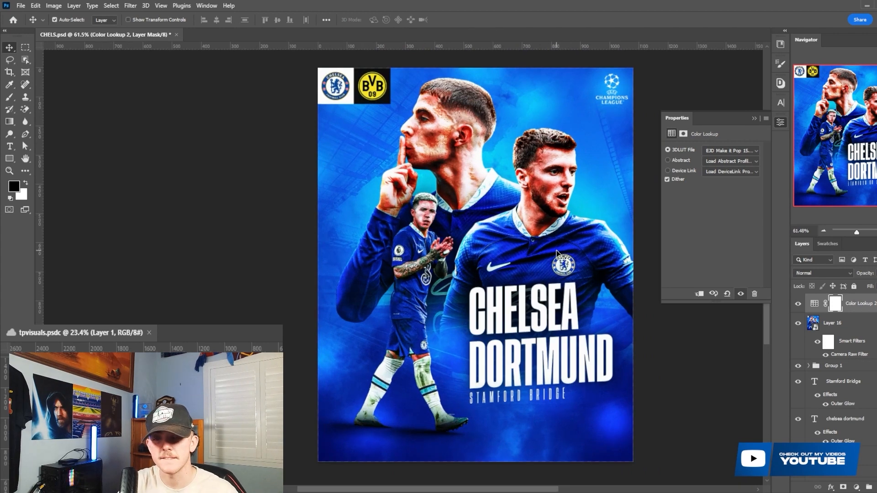
pyautogui.scroll(1, 557, 252)
pyautogui.scroll(-2, 557, 251)
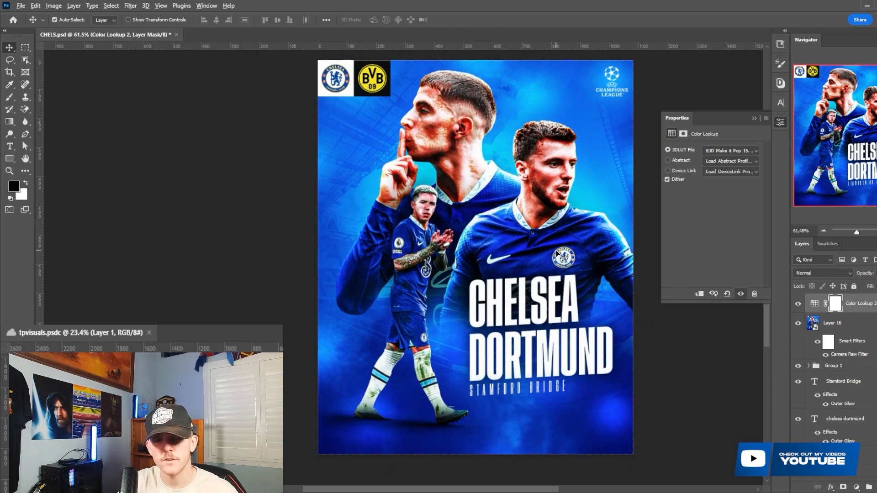
pyautogui.scroll(-2, 557, 251)
pyautogui.scroll(3, 557, 252)
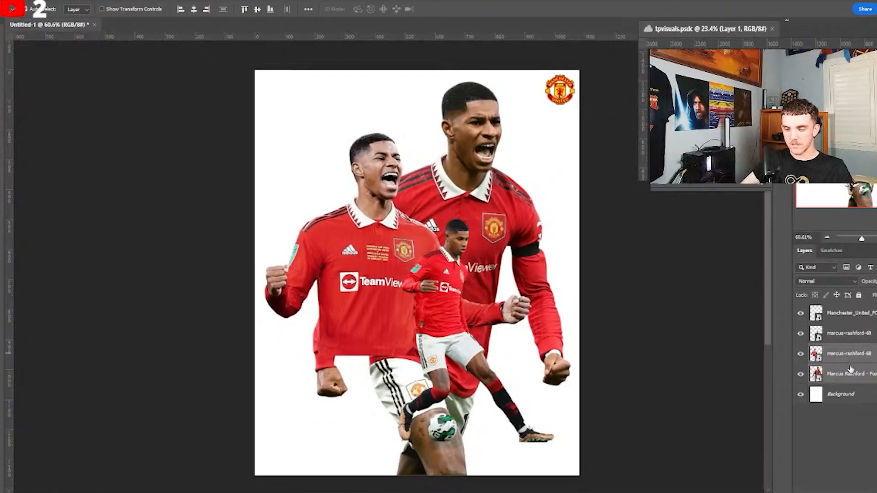
# - Put the large back player's cutout into its own group, add a layer mask to the group and take up the Soft Round brush
pyautogui.click(850, 374)
pyautogui.hotkey('ctrl', 'g')
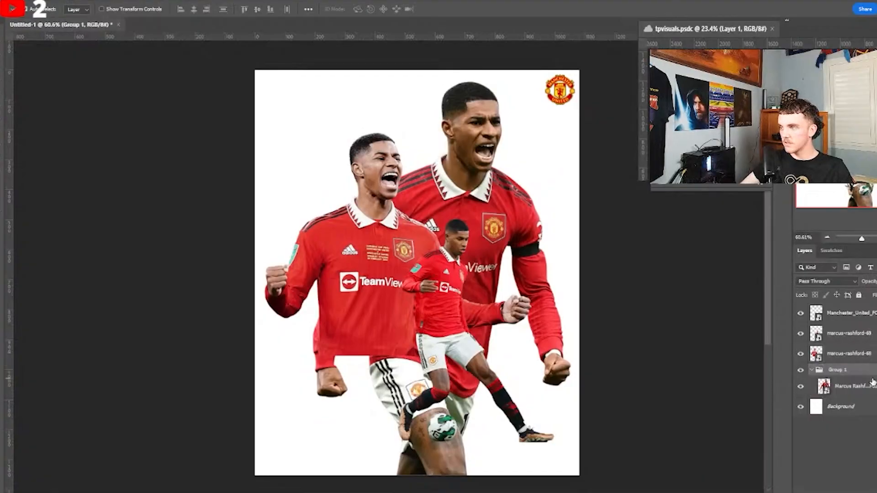
pyautogui.press('b')
pyautogui.rightClick(446, 357)
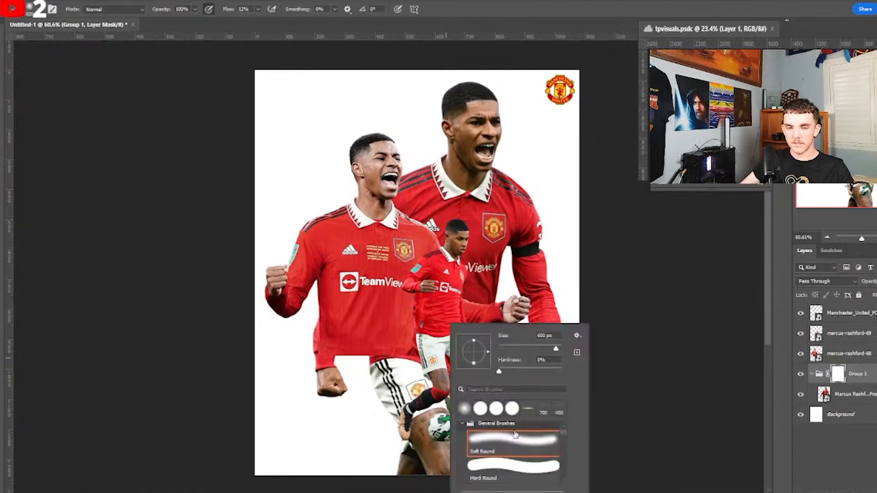
pyautogui.scroll(-2, 418, 310)
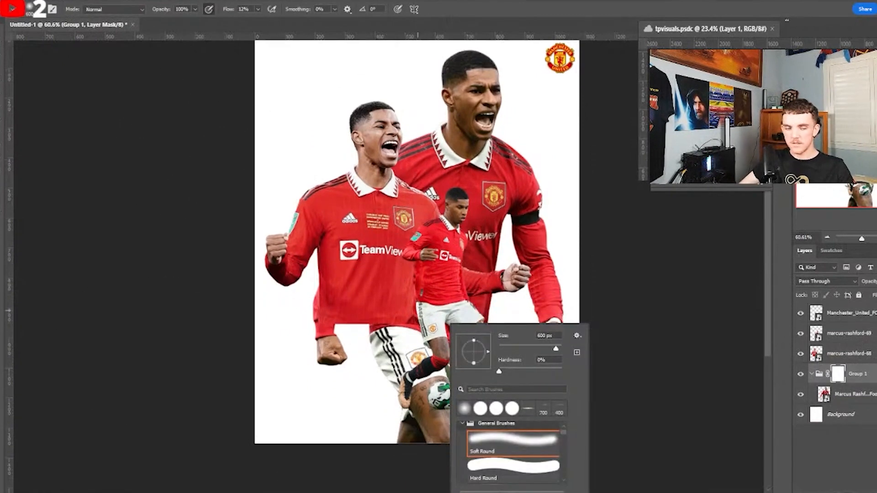
pyautogui.moveTo(174, 371)
pyautogui.mouseDown()
pyautogui.moveTo(363, 439)
pyautogui.moveTo(267, 417)
pyautogui.moveTo(337, 390)
pyautogui.moveTo(453, 385)
pyautogui.moveTo(265, 374)
pyautogui.moveTo(470, 369)
pyautogui.moveTo(364, 359)
pyautogui.moveTo(302, 364)
pyautogui.moveTo(578, 372)
pyautogui.mouseUp()
pyautogui.moveTo(473, 371)
pyautogui.mouseDown()
pyautogui.moveTo(558, 366)
pyautogui.moveTo(519, 353)
pyautogui.moveTo(568, 369)
pyautogui.mouseUp()
pyautogui.scroll(2, 435, 303)
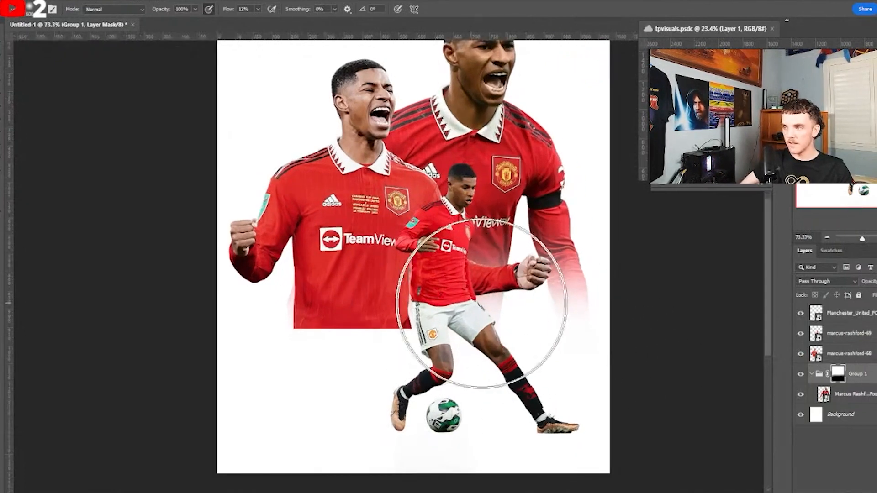
pyautogui.hotkey('ctrl', 'z')
pyautogui.hotkey('ctrl', 'z')
pyautogui.hotkey('ctrl', 'z')
# - Mask out the back player's lower body behind the small front player, using a soft brush with flow raised to 33%
pyautogui.scroll(-1, 533, 309)
pyautogui.moveTo(421, 468)
pyautogui.mouseDown()
pyautogui.moveTo(407, 446)
pyautogui.moveTo(460, 433)
pyautogui.moveTo(425, 434)
pyautogui.moveTo(293, 383)
pyautogui.moveTo(281, 355)
pyautogui.moveTo(380, 375)
pyautogui.moveTo(258, 348)
pyautogui.moveTo(402, 393)
pyautogui.moveTo(332, 382)
pyautogui.moveTo(245, 339)
pyautogui.moveTo(338, 355)
pyautogui.moveTo(280, 339)
pyautogui.moveTo(312, 340)
pyautogui.moveTo(216, 339)
pyautogui.moveTo(463, 431)
pyautogui.moveTo(477, 446)
pyautogui.moveTo(379, 437)
pyautogui.moveTo(443, 430)
pyautogui.moveTo(397, 423)
pyautogui.moveTo(469, 418)
pyautogui.moveTo(323, 382)
pyautogui.moveTo(284, 288)
pyautogui.mouseUp()
pyautogui.press('[')
pyautogui.press('[')
pyautogui.press('[')
pyautogui.press('[')
pyautogui.press('[')
pyautogui.moveTo(228, 12); pyautogui.dragTo(238, 12)
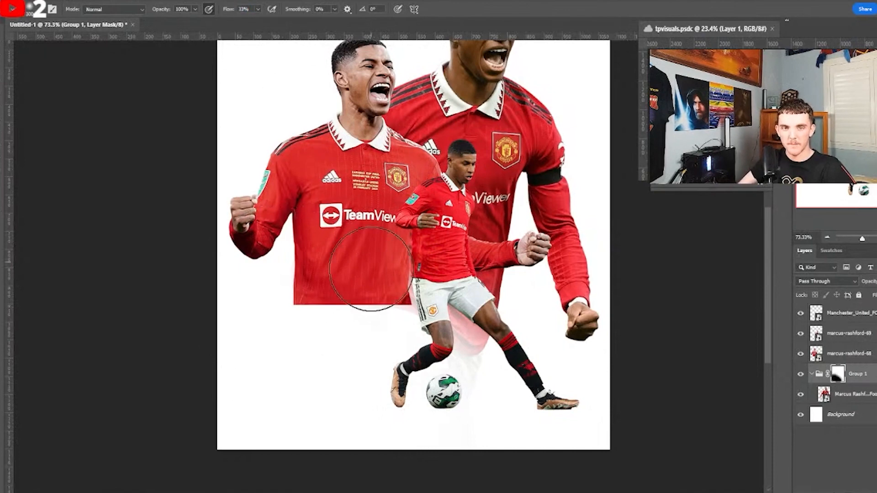
pyautogui.press(']')
pyautogui.press(']')
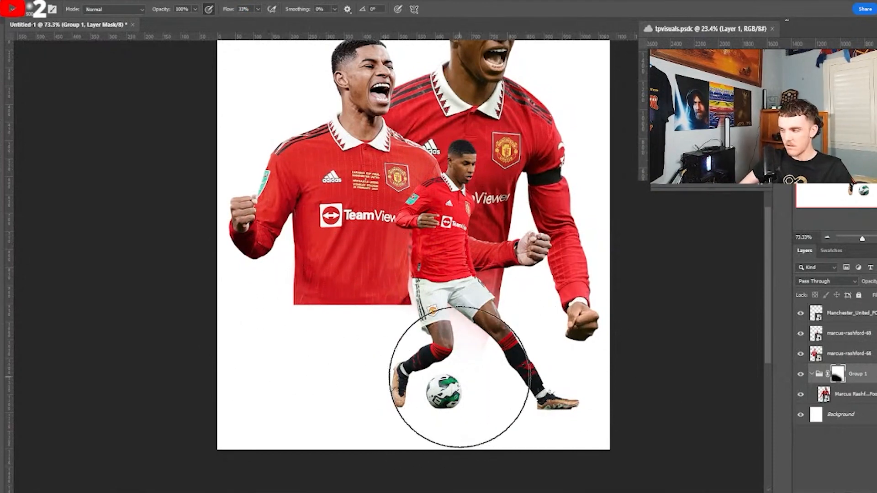
pyautogui.scroll(2, 519, 358)
pyautogui.scroll(1, 501, 328)
pyautogui.scroll(-3, 500, 328)
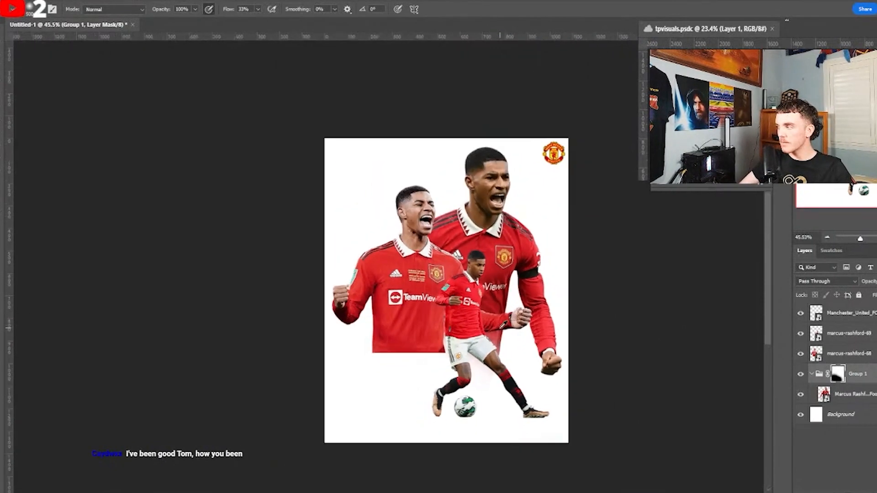
pyautogui.scroll(2, 502, 327)
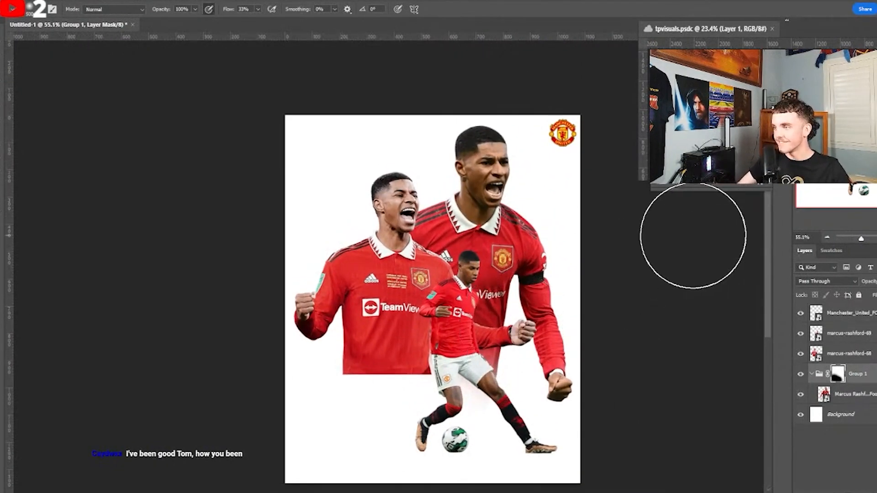
pyautogui.scroll(-1, 566, 253)
pyautogui.scroll(1, 566, 253)
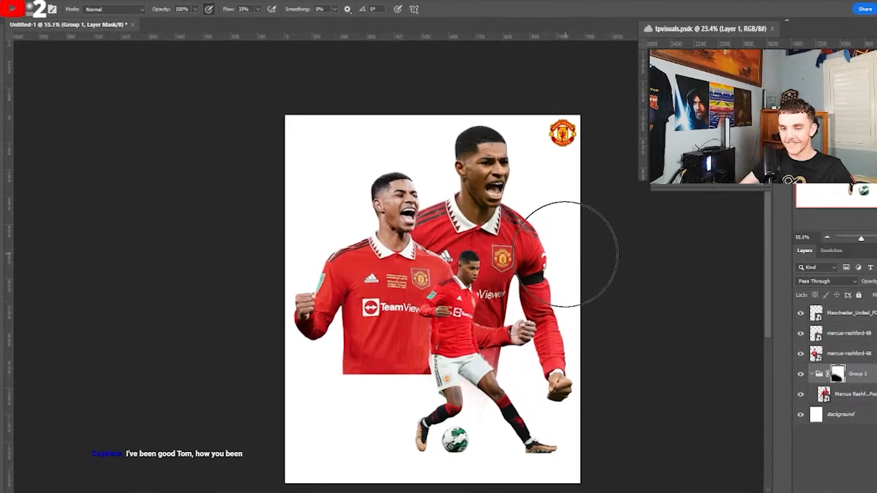
pyautogui.scroll(-2, 485, 387)
pyautogui.hotkey('ctrl', '+')
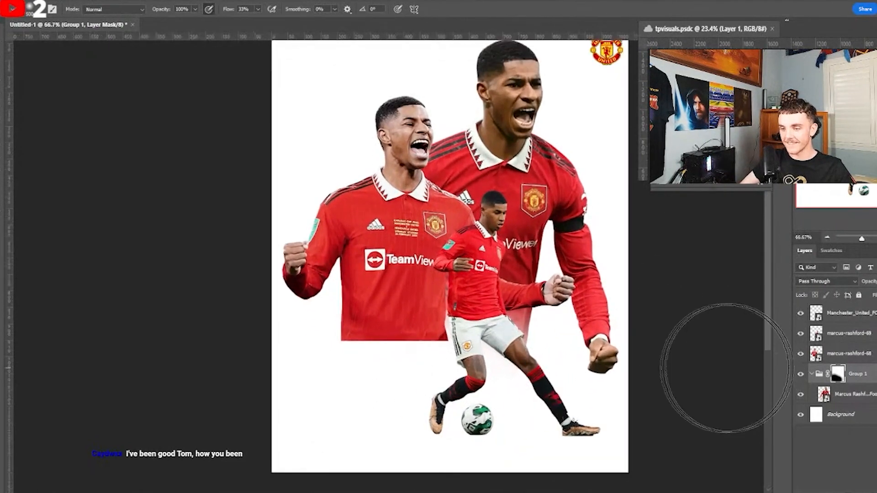
# - Group the smaller cheering player's cutout, add a mask to the group and fade out his shirt's hard lower edge with a soft brush
pyautogui.click(848, 353)
pyautogui.hotkey('ctrl', 'g')
pyautogui.click(846, 491)
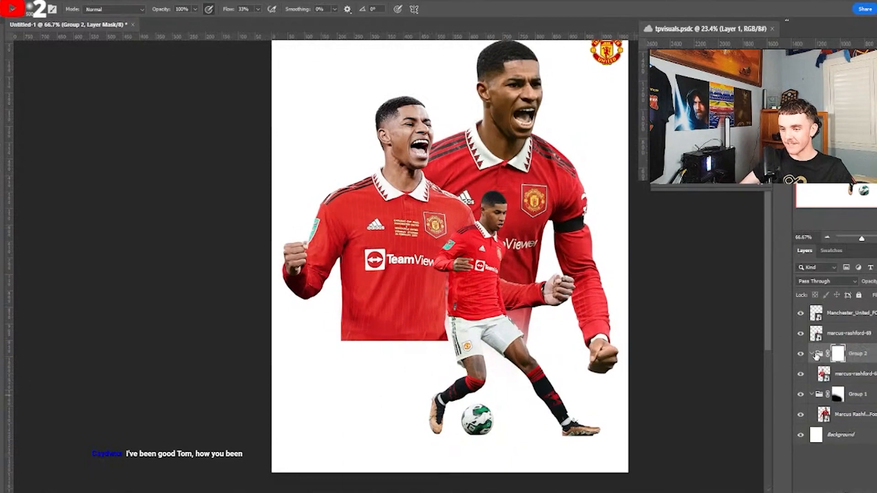
pyautogui.click(812, 351)
pyautogui.scroll(3, 445, 348)
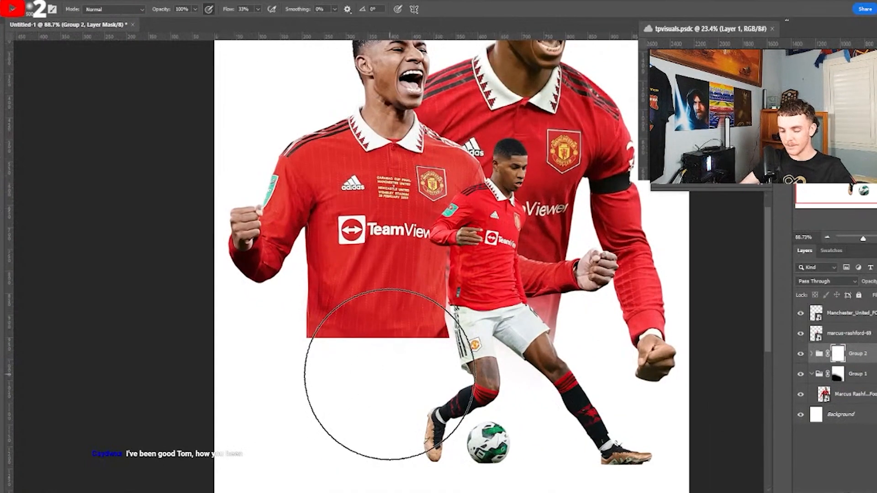
pyautogui.press('[')
pyautogui.press('[')
pyautogui.moveTo(329, 381)
pyautogui.mouseDown()
pyautogui.moveTo(422, 343)
pyautogui.moveTo(344, 346)
pyautogui.moveTo(351, 341)
pyautogui.moveTo(306, 352)
pyautogui.moveTo(336, 364)
pyautogui.mouseUp()
# - Fade the rest of the back player's torso beside the front player's shorts on the Group 1 mask
pyautogui.click(837, 373)
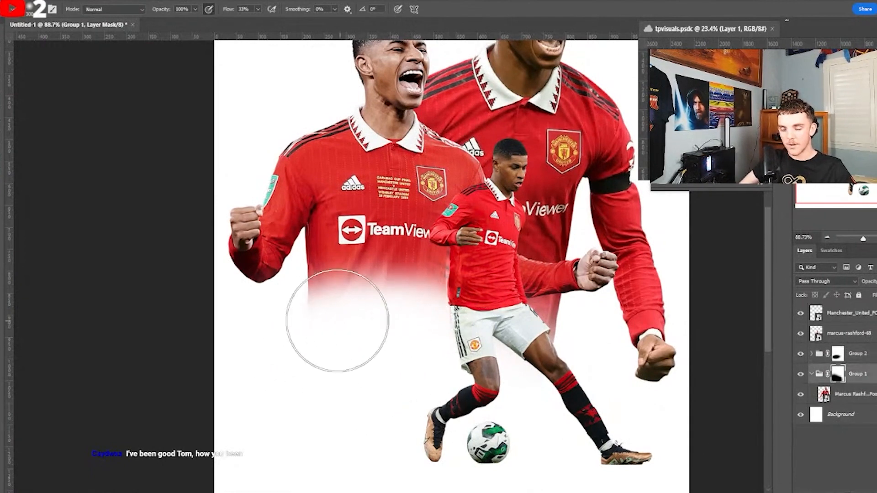
pyautogui.moveTo(478, 358)
pyautogui.mouseDown()
pyautogui.moveTo(521, 357)
pyautogui.moveTo(535, 336)
pyautogui.moveTo(530, 344)
pyautogui.mouseUp()
pyautogui.scroll(-4, 487, 256)
pyautogui.scroll(2, 528, 230)
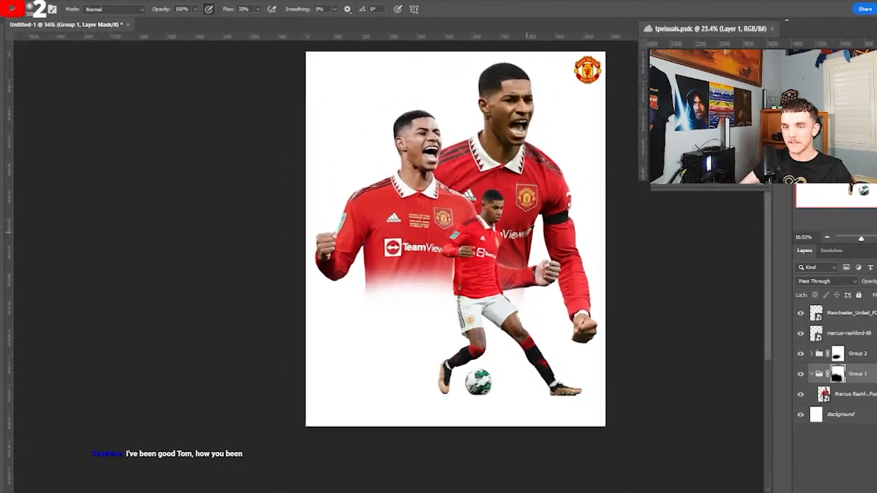
pyautogui.scroll(-1, 451, 237)
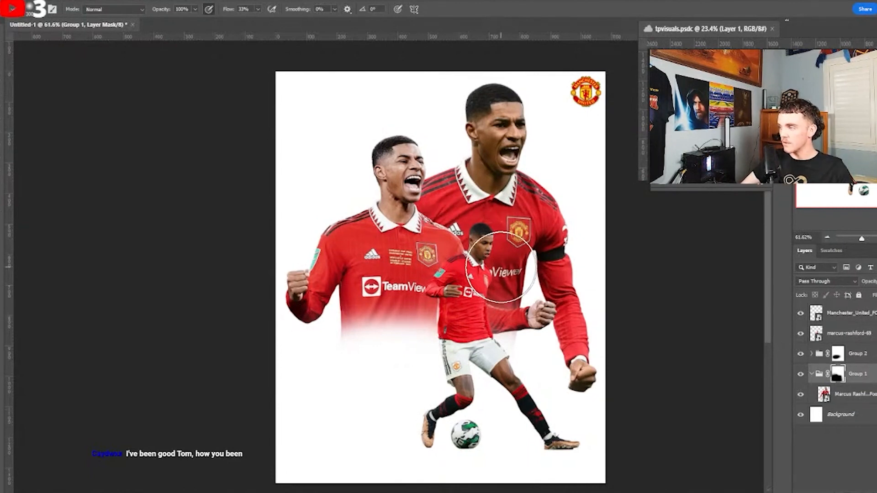
pyautogui.scroll(-2, 501, 268)
pyautogui.scroll(1, 501, 268)
pyautogui.scroll(1, 428, 280)
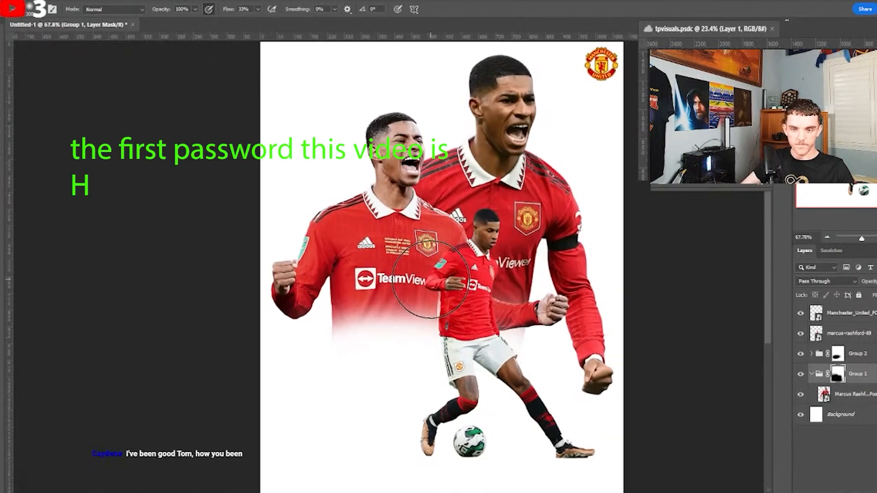
pyautogui.scroll(-1, 430, 280)
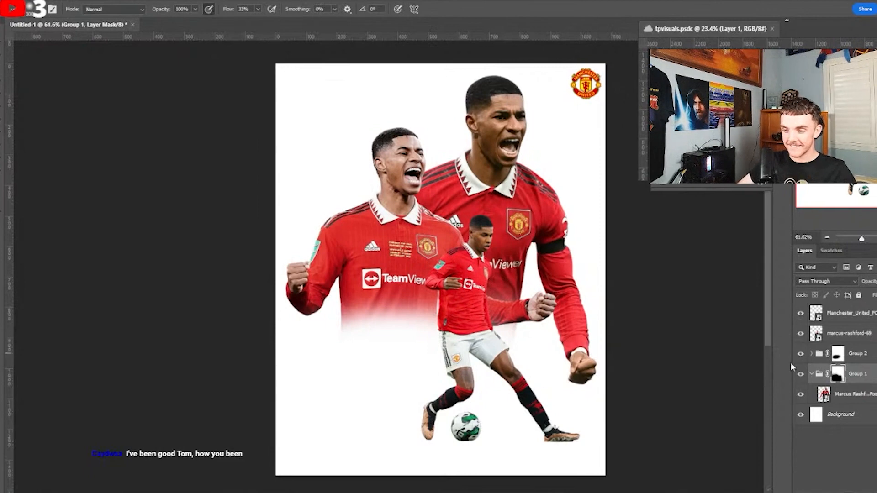
# - Collapse Group 1 in the layer stack
pyautogui.click(797, 374)
pyautogui.click(812, 373)
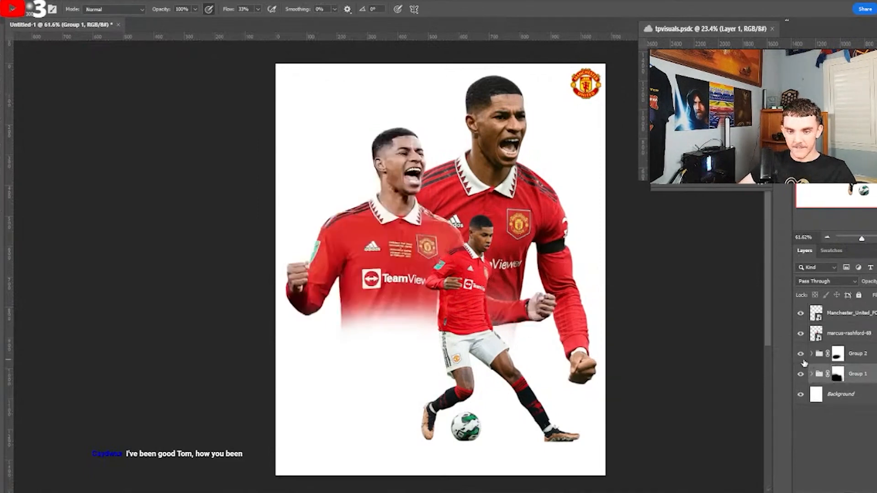
pyautogui.scroll(1, 467, 294)
pyautogui.scroll(2, 541, 299)
pyautogui.scroll(-2, 544, 298)
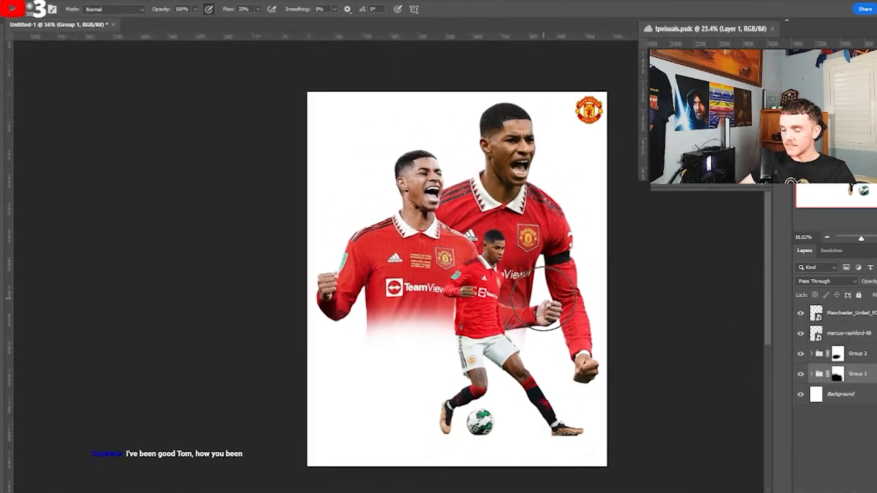
pyautogui.scroll(2, 544, 299)
pyautogui.scroll(-1, 543, 298)
pyautogui.scroll(-2, 544, 298)
pyautogui.scroll(1, 543, 298)
# - Start a Camera Raw filter on the large back player's cutout and set Texture to +100
pyautogui.press('v')
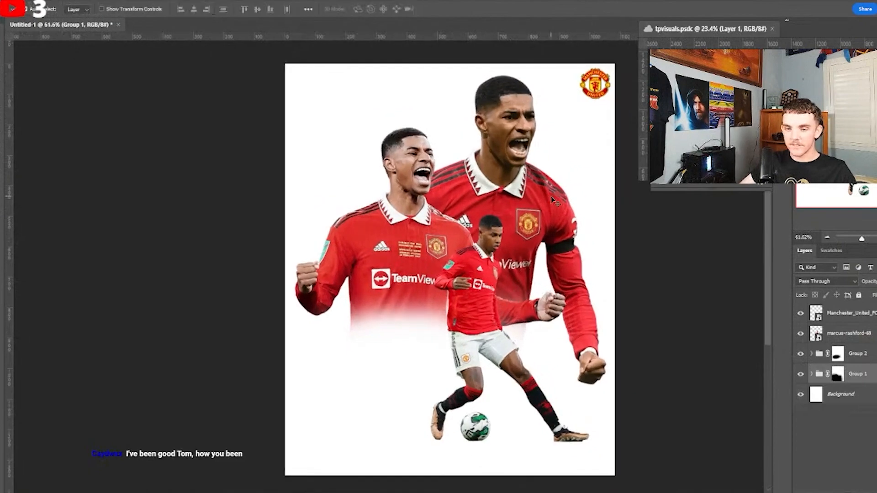
pyautogui.keyDown('ctrl'); pyautogui.click(552, 200); pyautogui.keyUp('ctrl')
pyautogui.scroll(5, 548, 120)
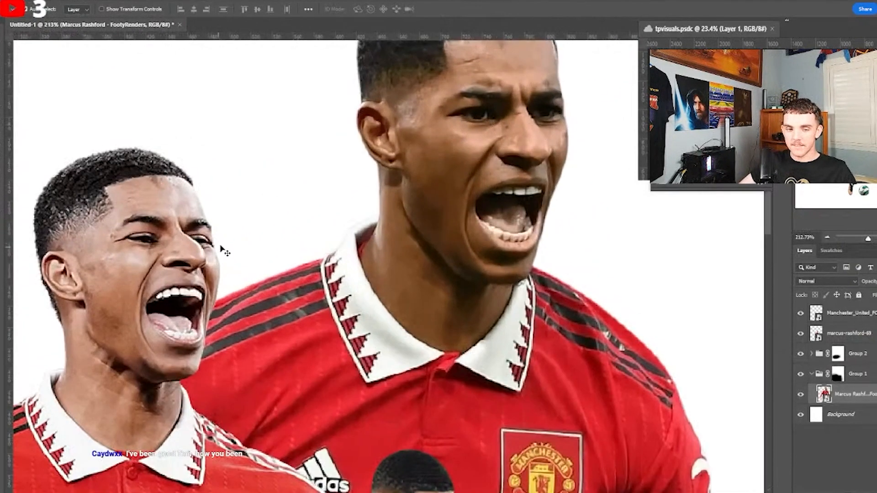
pyautogui.scroll(-1, 485, 130)
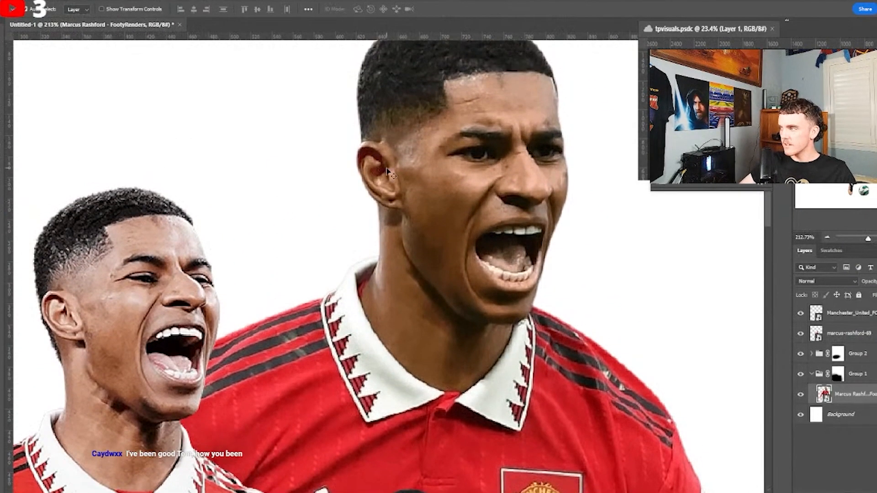
pyautogui.scroll(-2, 485, 131)
pyautogui.click(92, 1)
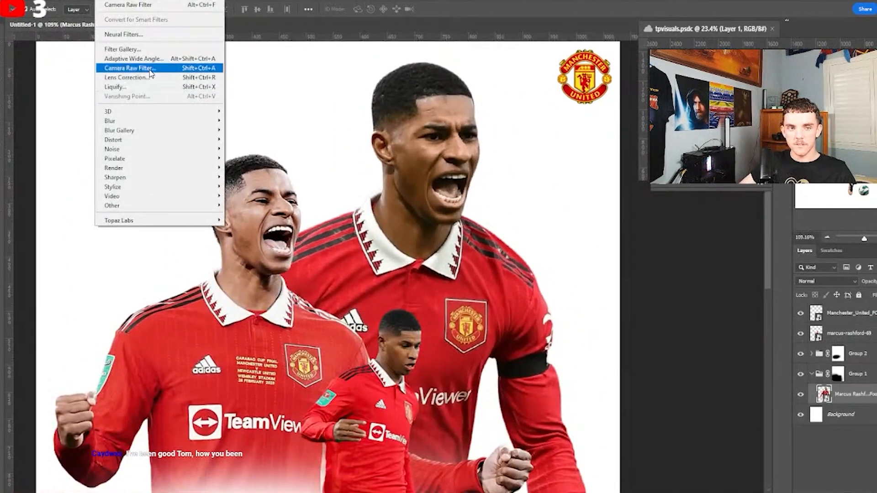
pyautogui.click(152, 65)
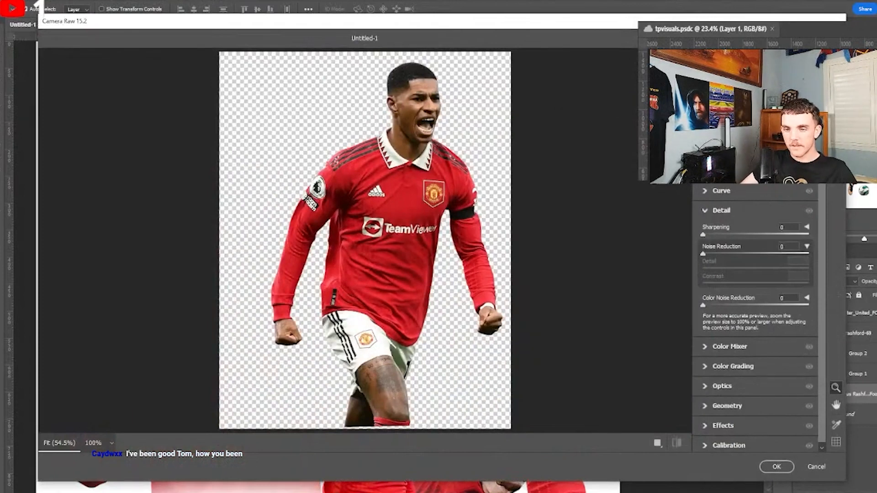
pyautogui.scroll(5, 745, 300)
pyautogui.moveTo(757, 349); pyautogui.dragTo(809, 349)
pyautogui.click(449, 172)
pyautogui.scroll(-3, 493, 281)
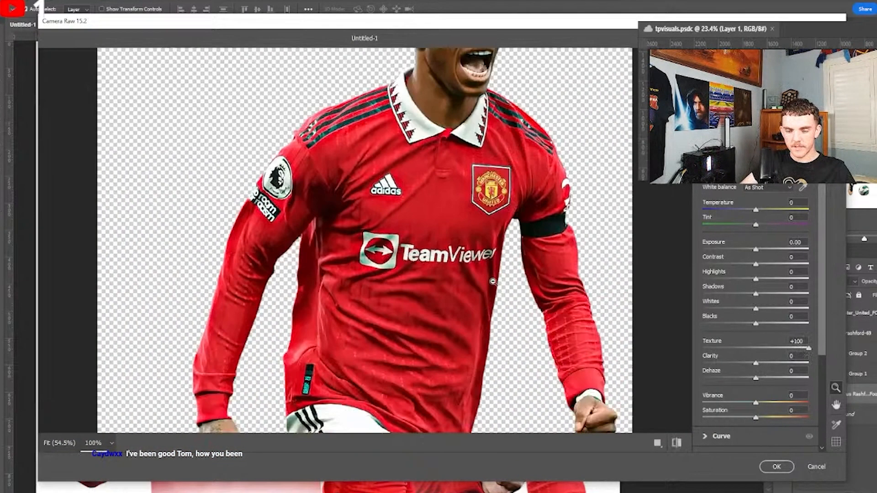
# - Shift the Color Mixer hues, setting Aquas to -100 and Oranges to -15
pyautogui.scroll(-5, 748, 283)
pyautogui.click(753, 344)
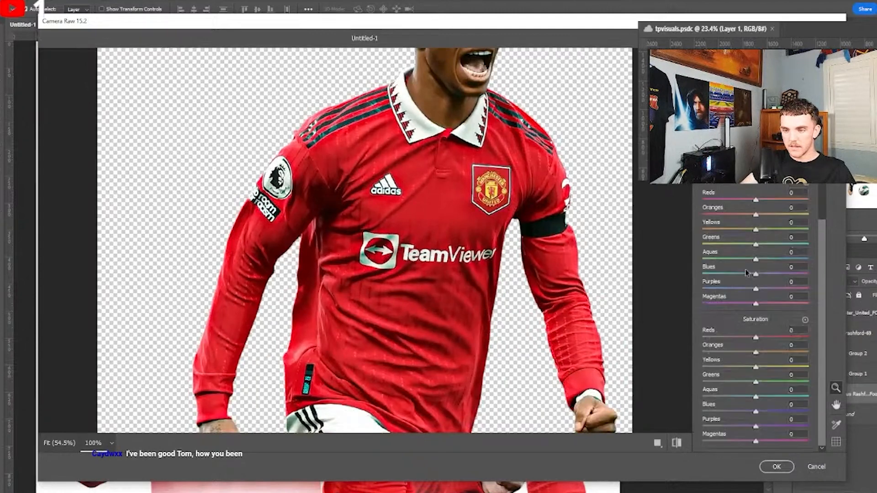
pyautogui.moveTo(748, 250); pyautogui.dragTo(528, 254)
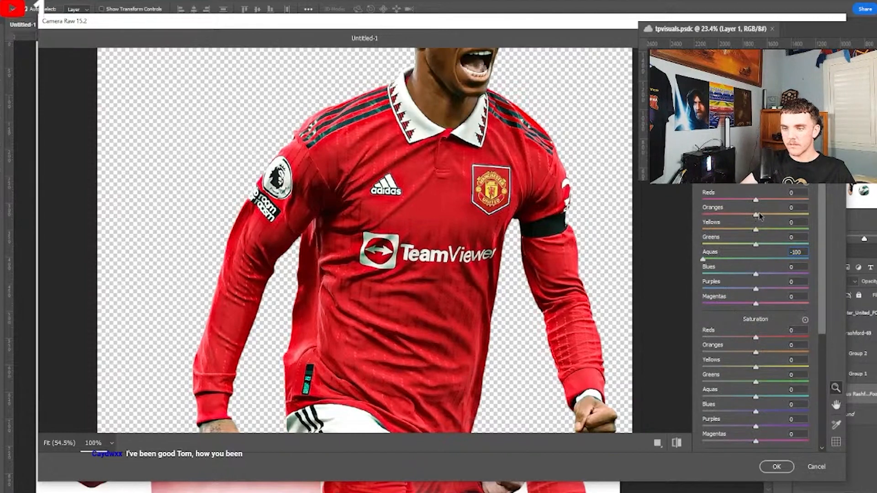
pyautogui.moveTo(756, 215); pyautogui.dragTo(753, 216)
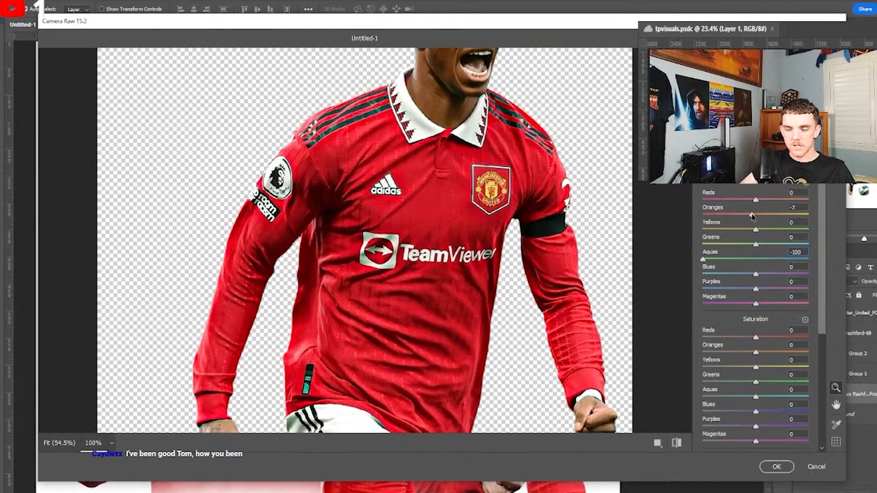
pyautogui.scroll(3, 742, 199)
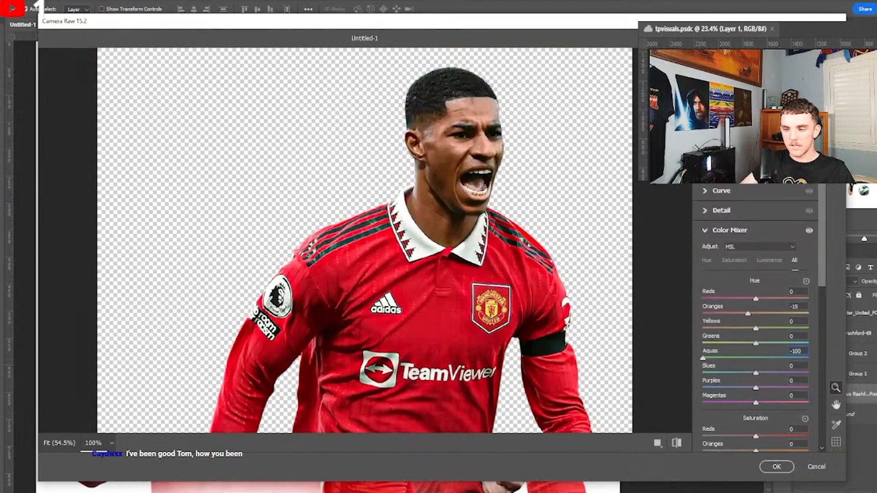
# - Set Sharpening to 34, Exposure +0.25, Contrast +19, Highlights -25 and Shadows +35, and apply the Camera Raw filter to the large player
pyautogui.click(733, 214)
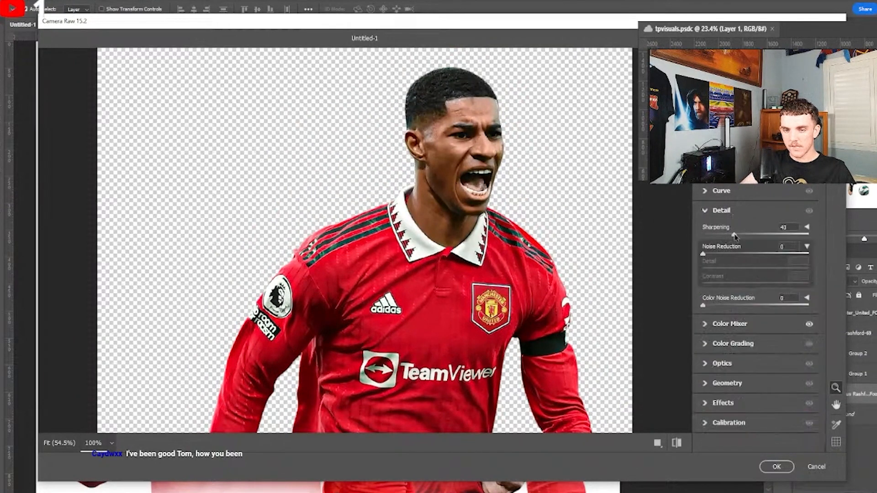
pyautogui.moveTo(735, 236); pyautogui.dragTo(729, 236)
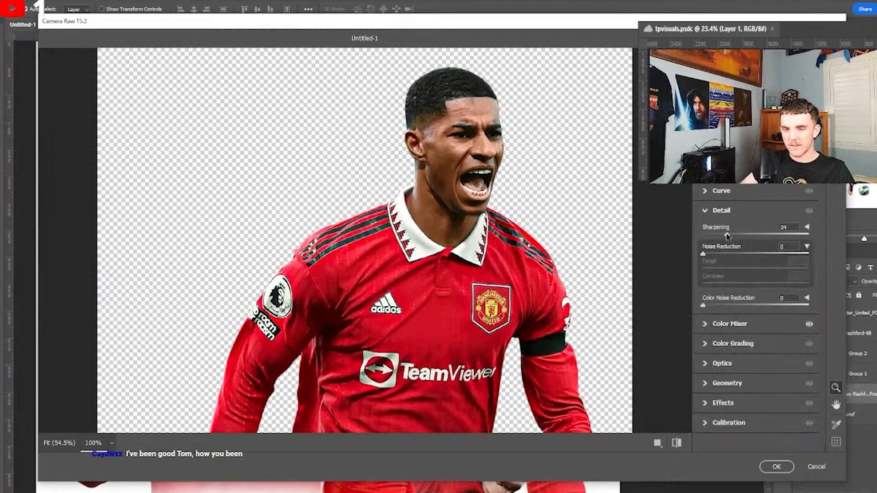
pyautogui.scroll(5, 753, 297)
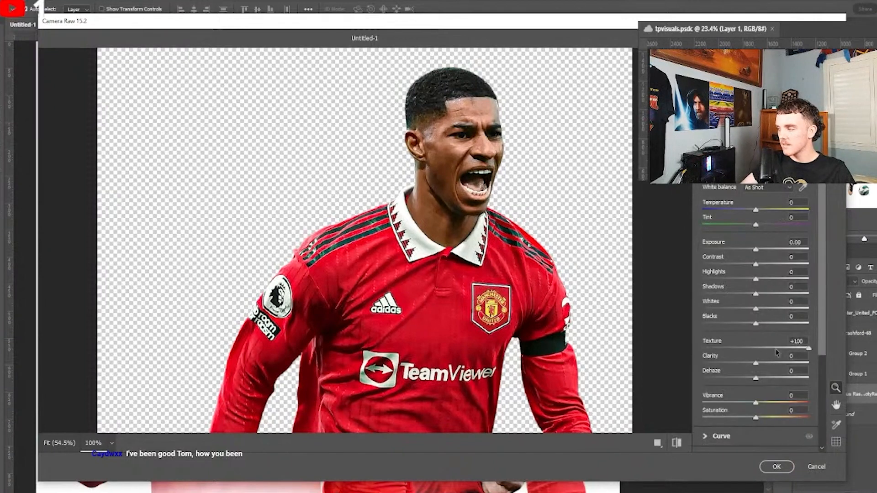
pyautogui.moveTo(757, 252); pyautogui.dragTo(774, 294)
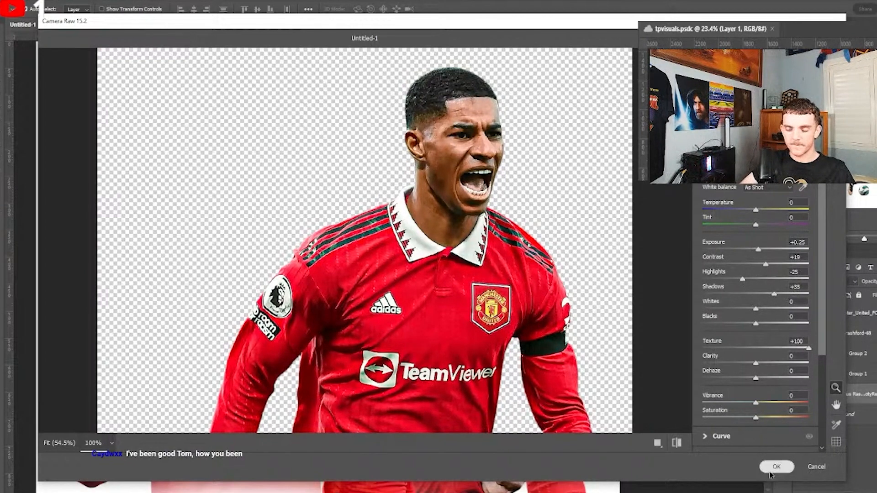
pyautogui.click(776, 469)
pyautogui.scroll(-5, 459, 295)
pyautogui.scroll(4, 416, 348)
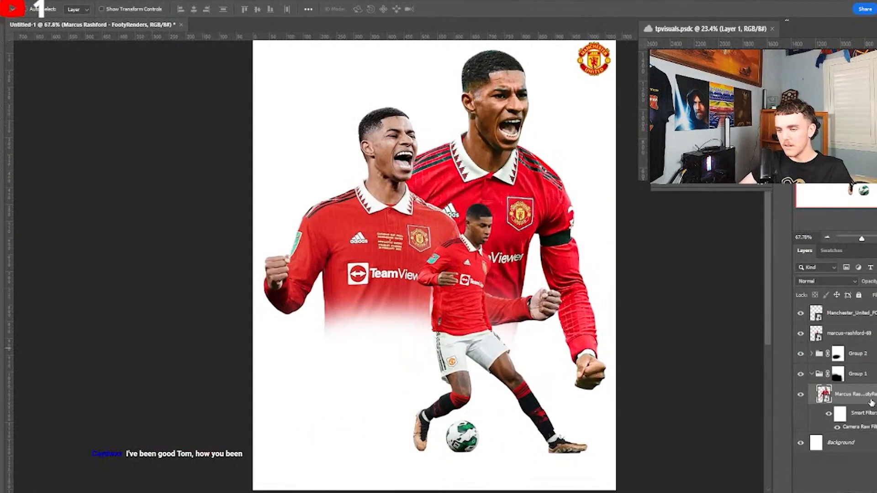
# - Duplicate the large player's graded layer, transfer the copy's Camera Raw filter to the cutout in Group 2, and delete the copy
pyautogui.hotkey('ctrl', 'j')
pyautogui.click(838, 354)
pyautogui.click(811, 354)
pyautogui.scroll(-1, 837, 375)
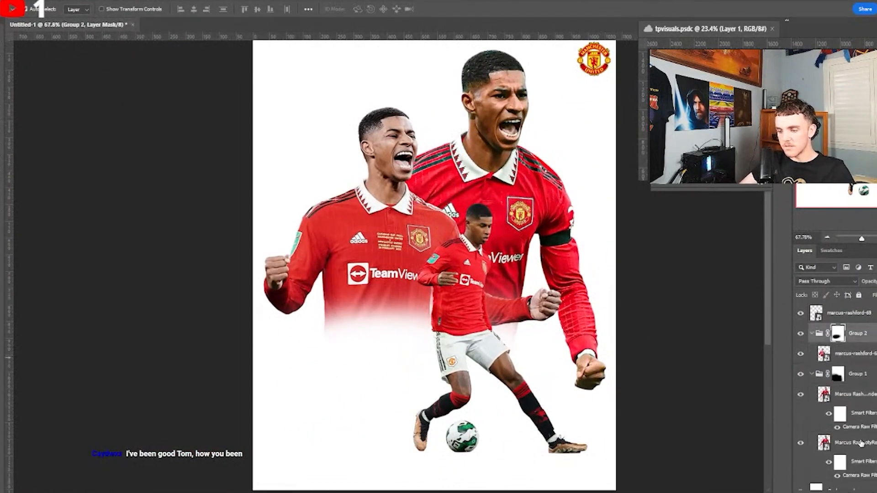
pyautogui.moveTo(869, 360); pyautogui.dragTo(870, 359)
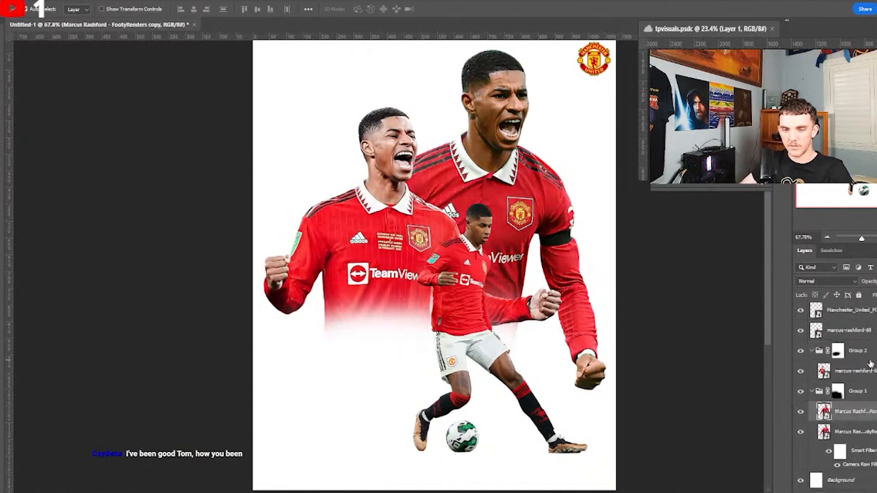
pyautogui.press('Delete')
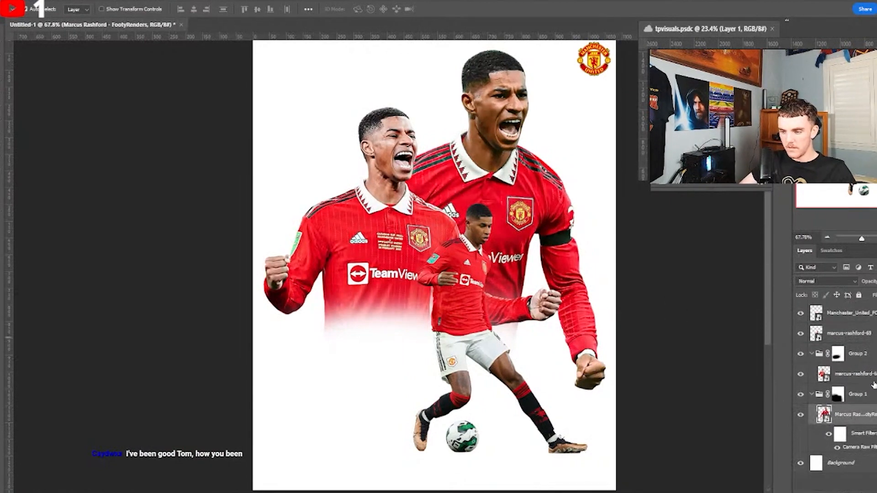
# - Duplicate the Group 2 cutout, transfer its Camera Raw filter to the small full-body player's layer, and remove the duplicate
pyautogui.click(850, 373)
pyautogui.hotkey('ctrl', 'j')
pyautogui.hotkey('ctrl', 'alt', 'f')
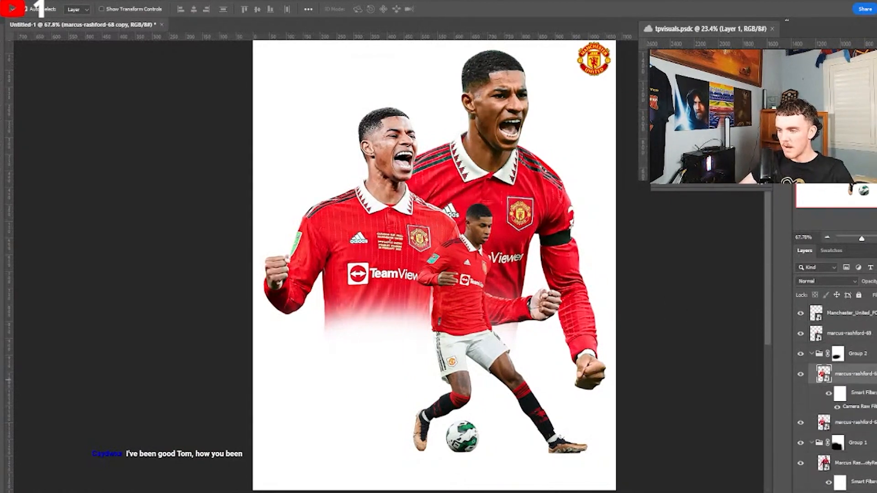
pyautogui.hotkey('ctrl', 'z')
pyautogui.hotkey('ctrl', 'z')
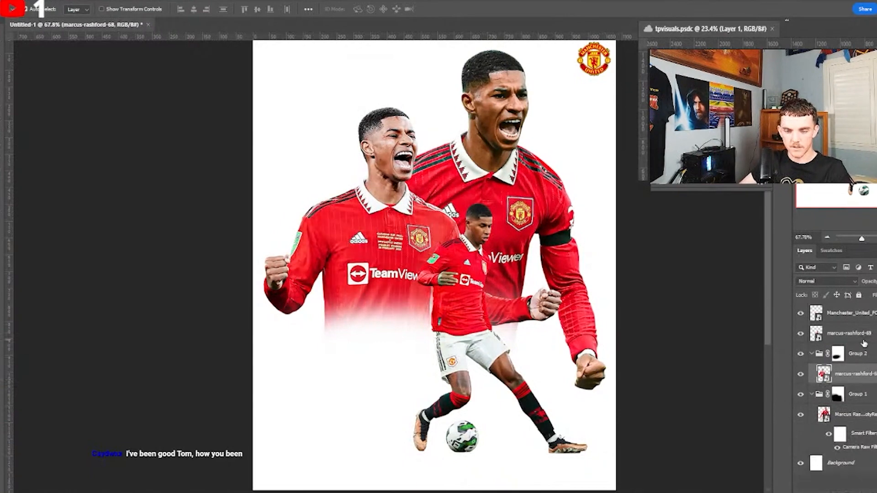
pyautogui.scroll(2, 498, 272)
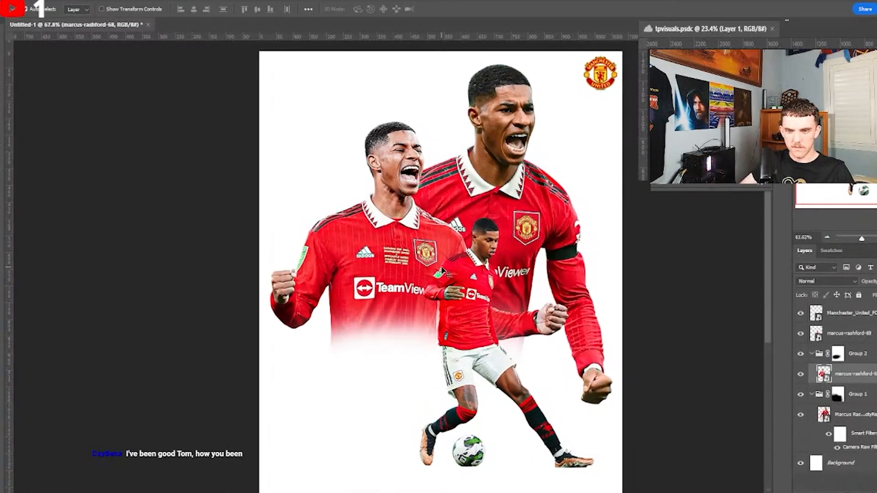
# - Collapse Group 2 and Group 1 in the layer stack
pyautogui.scroll(-1, 371, 278)
pyautogui.scroll(1, 370, 368)
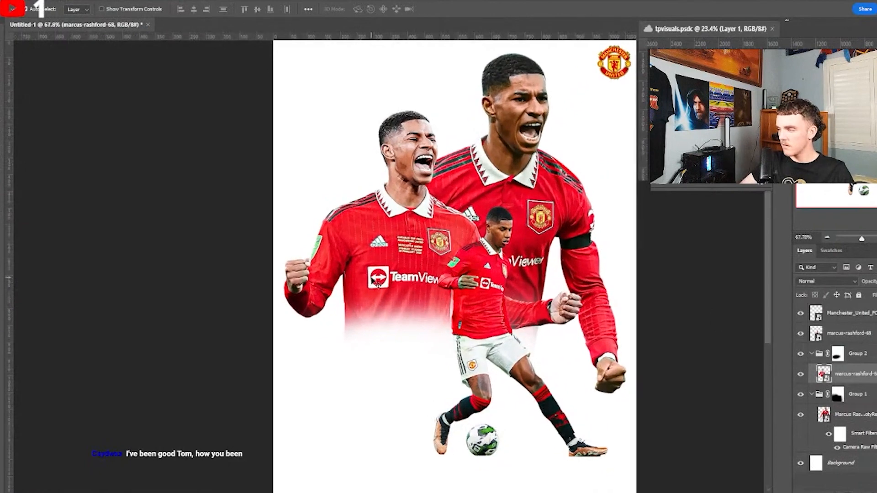
pyautogui.scroll(-1, 586, 279)
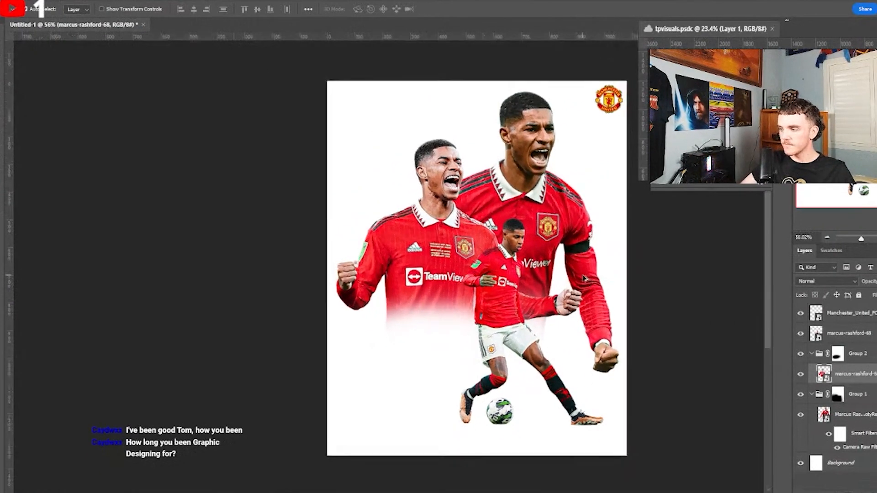
pyautogui.scroll(1, 586, 279)
pyautogui.click(812, 353)
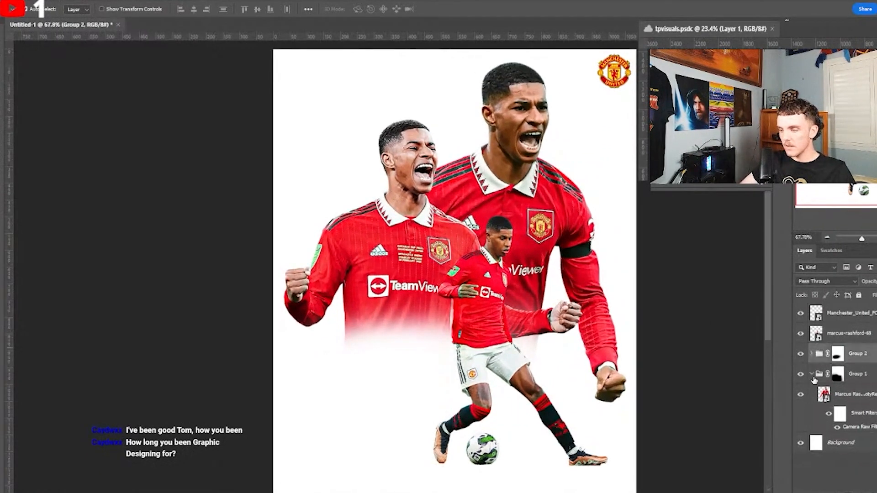
pyautogui.click(812, 375)
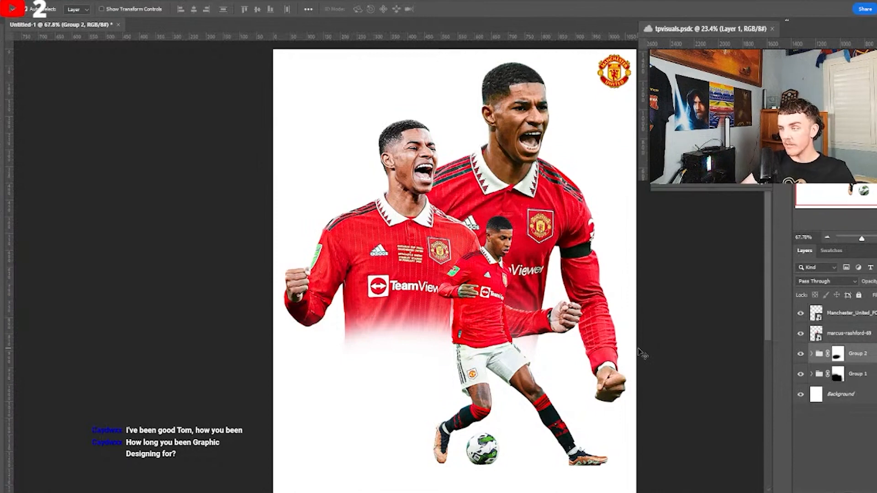
pyautogui.scroll(-1, 643, 354)
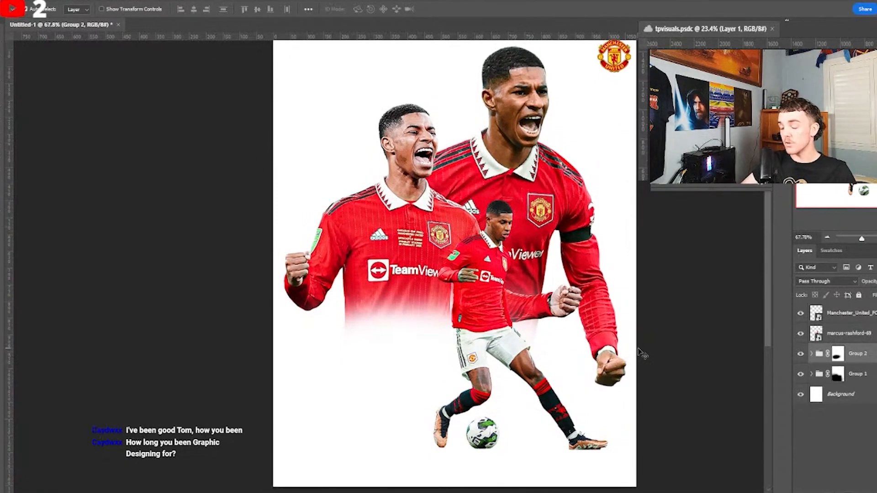
pyautogui.scroll(-1, 643, 354)
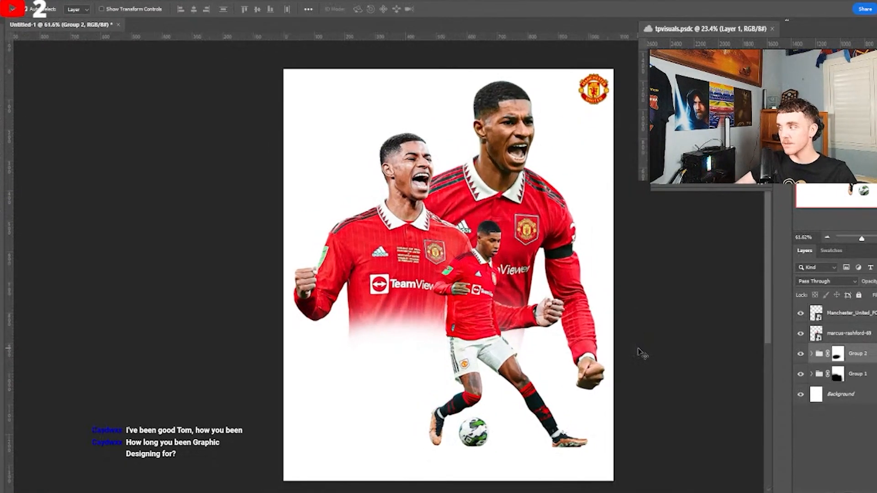
pyautogui.scroll(-1, 643, 354)
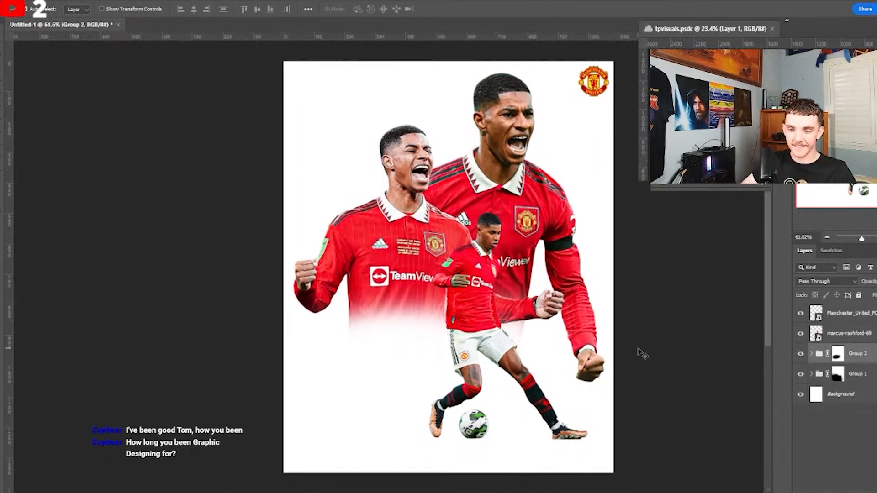
# - Put the small full-body player's cutout in its own collapsed group and name it SmallerRashford
pyautogui.scroll(1, 642, 354)
pyautogui.click(816, 333)
pyautogui.hotkey('ctrl', 'g')
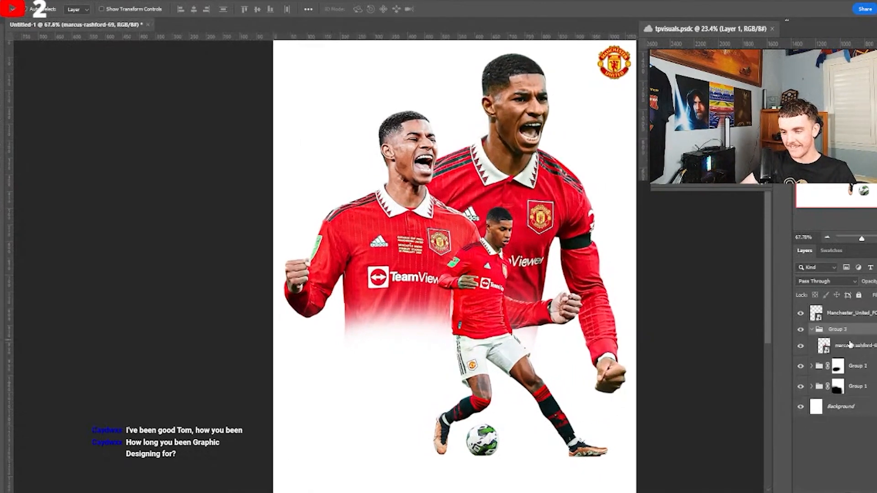
pyautogui.click(812, 330)
pyautogui.doubleClick(838, 329)
pyautogui.write('Samm')
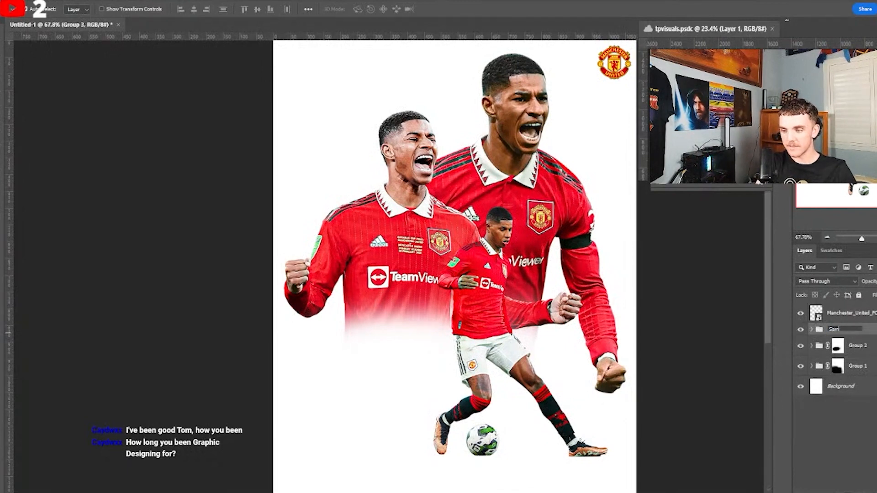
pyautogui.write('lerR')
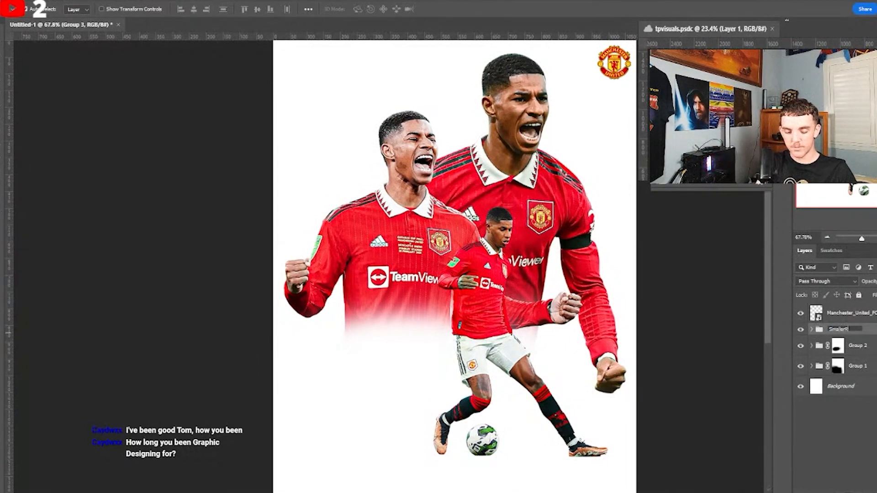
pyautogui.write('ashford')
# - Rename Group 2 as MediumRashford
pyautogui.press('Tab')
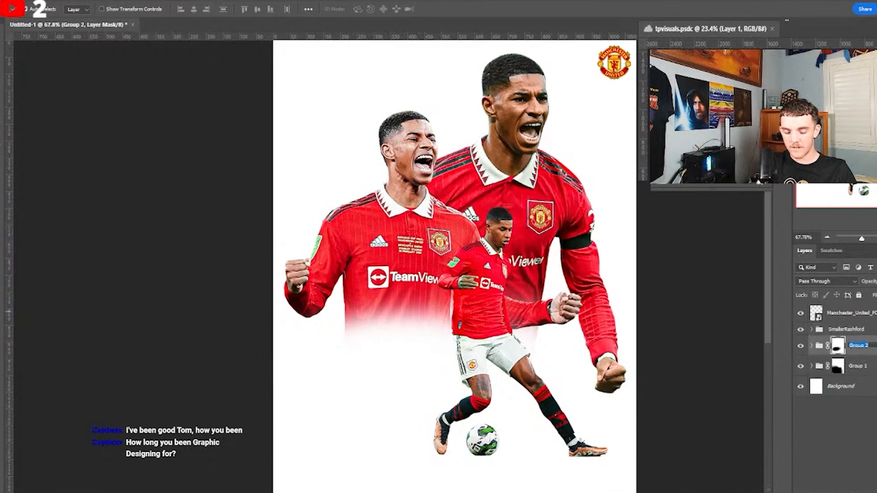
pyautogui.write('MediumRash')
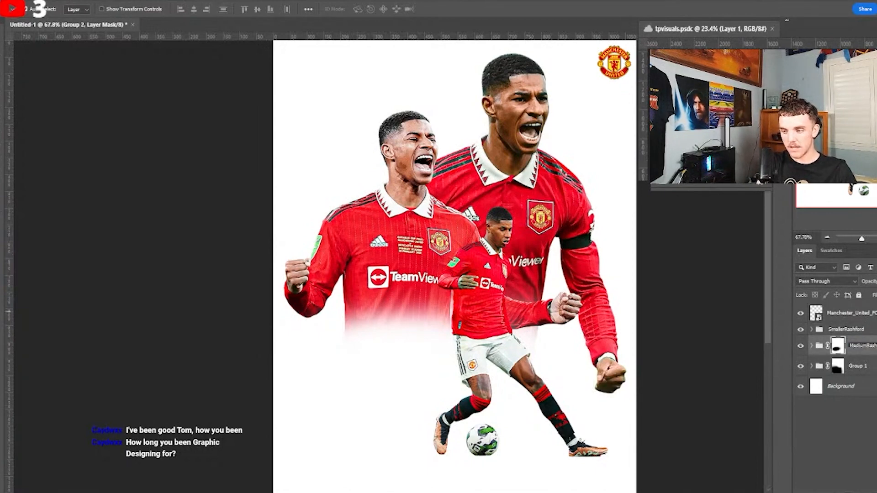
pyautogui.write('ford')
pyautogui.press('Return')
# - Preview the poster with the interface hidden by cycling through the screen modes
pyautogui.press('Tab')
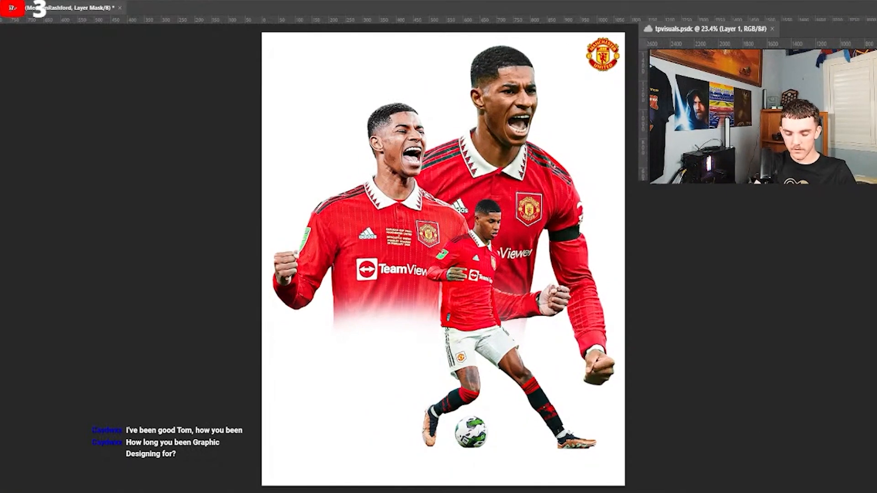
pyautogui.press('f')
pyautogui.press('f')
pyautogui.press('f')
pyautogui.press('f')
pyautogui.press('f')
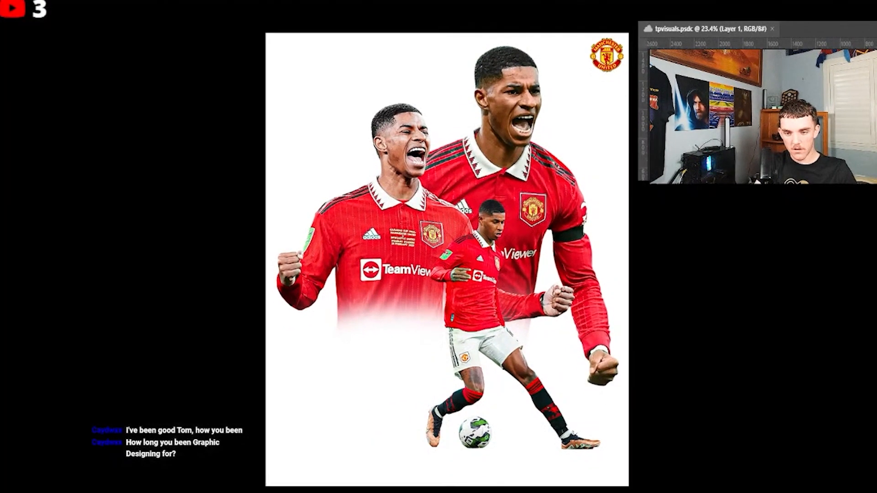
pyautogui.press('f')
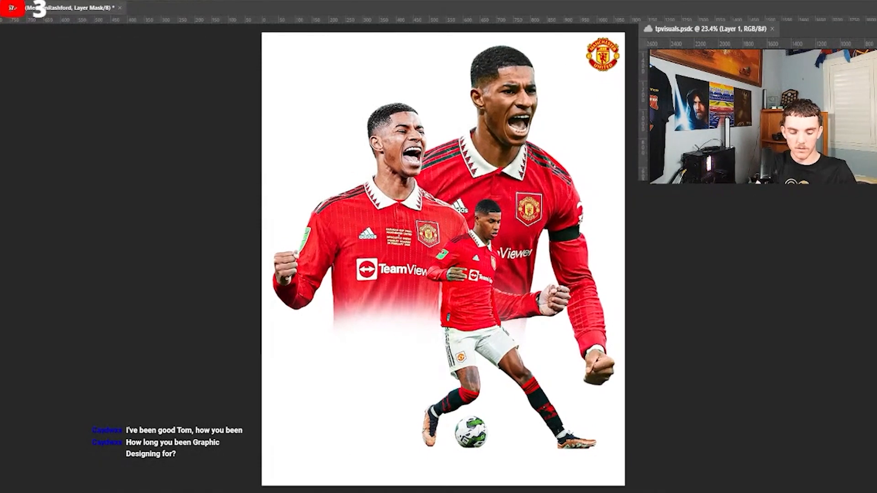
pyautogui.press('Delete')
pyautogui.hotkey('ctrl', 'z')
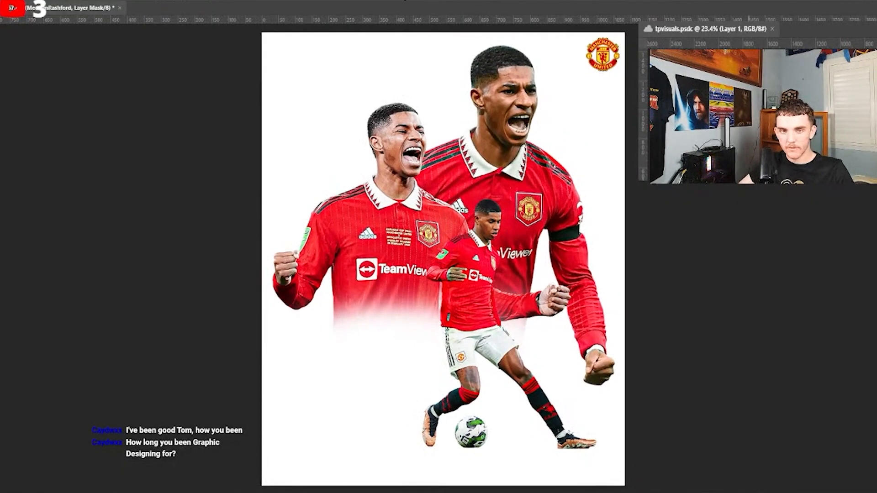
# - Check the recorded grit preset actions and restore the hidden interface
pyautogui.click(182, 1)
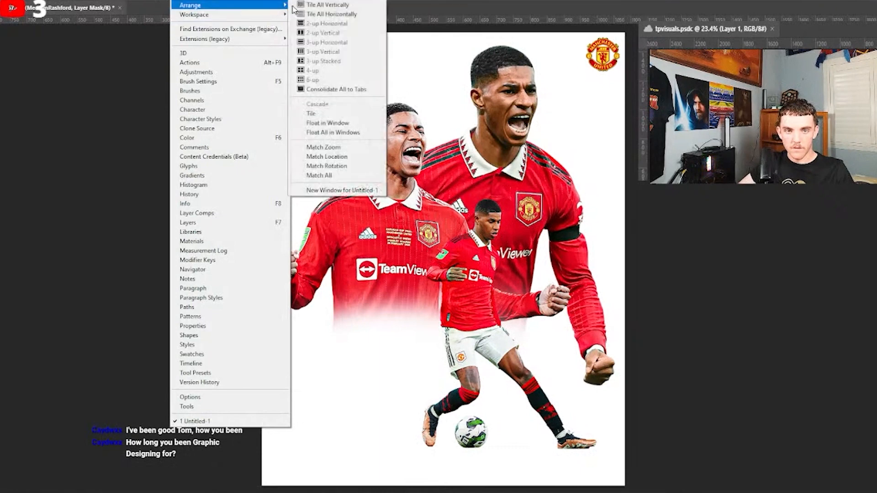
pyautogui.click(303, 7)
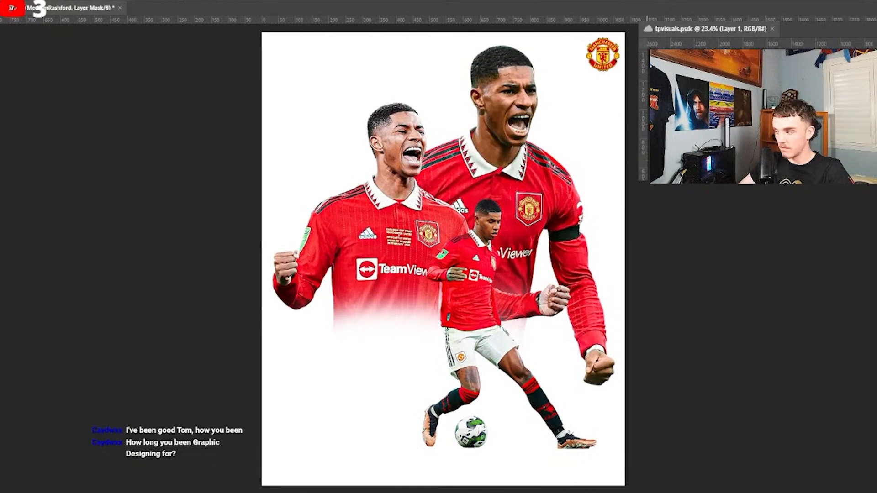
pyautogui.hotkey('alt', 'F9')
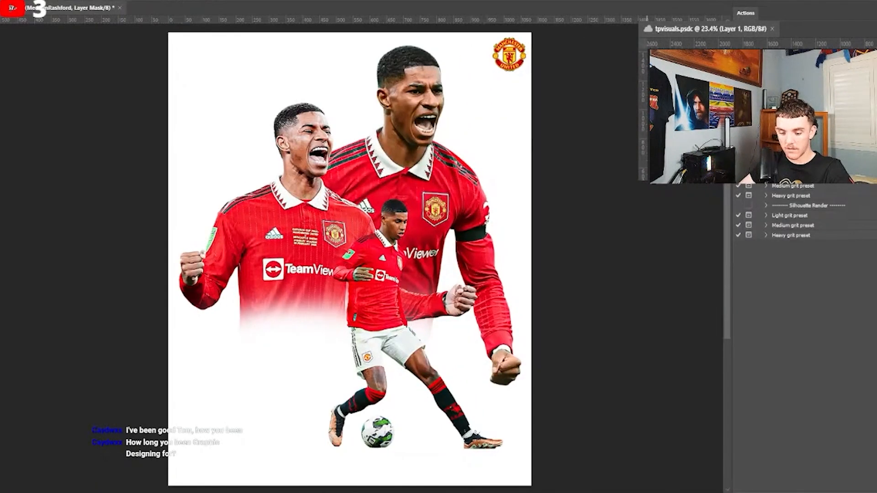
pyautogui.hotkey('alt', 'F9')
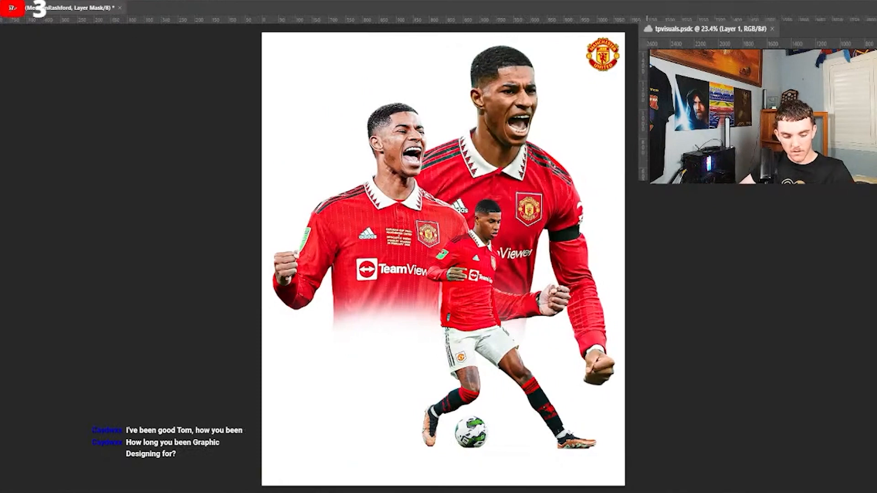
pyautogui.press('Tab')
pyautogui.scroll(2, 473, 144)
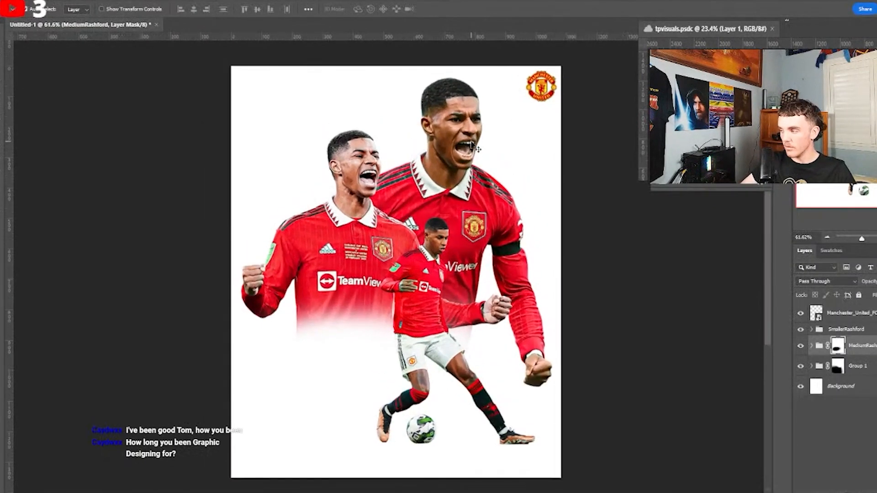
pyautogui.scroll(1, 436, 170)
pyautogui.scroll(-2, 432, 135)
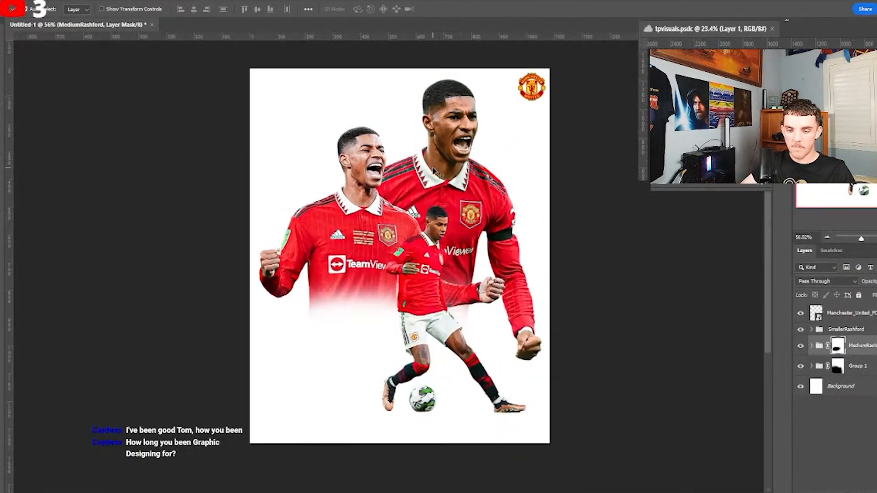
pyautogui.scroll(1, 371, 175)
pyautogui.scroll(1, 289, 285)
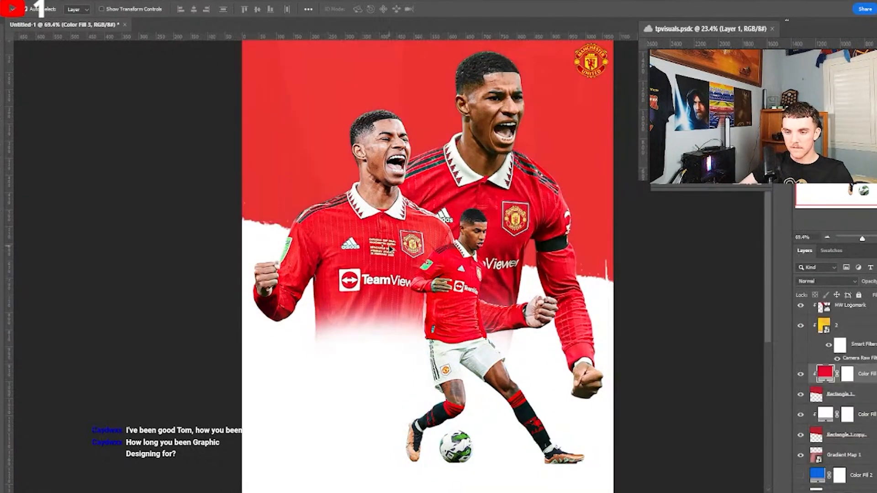
pyautogui.scroll(3, 821, 370)
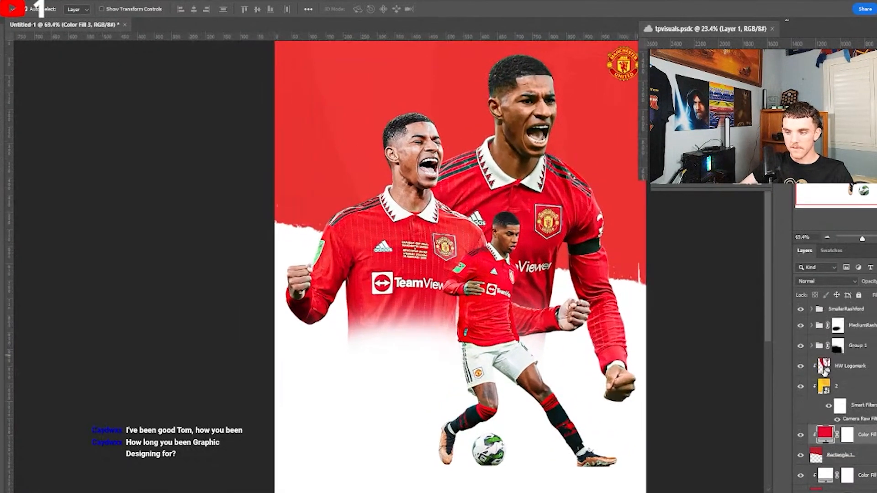
# - Delete the HW Logomark layer from the poster
pyautogui.click(866, 404)
pyautogui.click(861, 391)
pyautogui.press('Delete')
# - Place a copy of the Manchester United crest layer directly above layer 2 and clip it to the red background shape
pyautogui.click(845, 314)
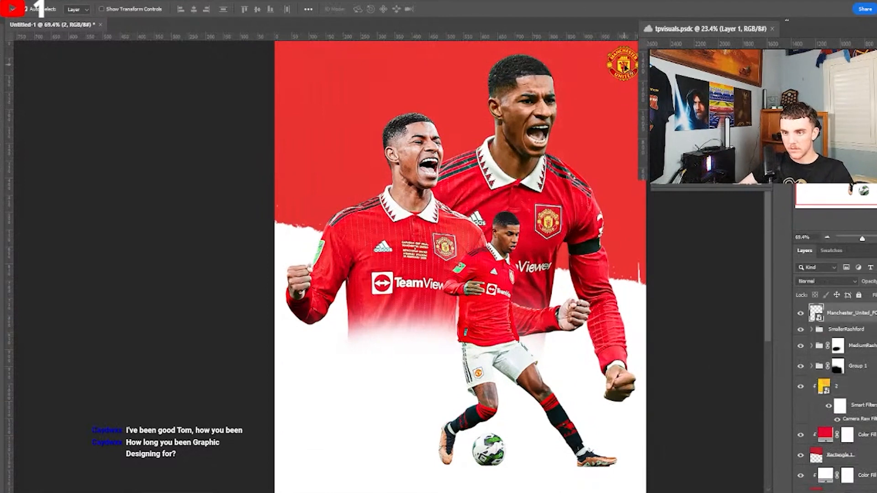
pyautogui.scroll(-3, 858, 357)
pyautogui.scroll(2, 873, 366)
pyautogui.click(870, 361)
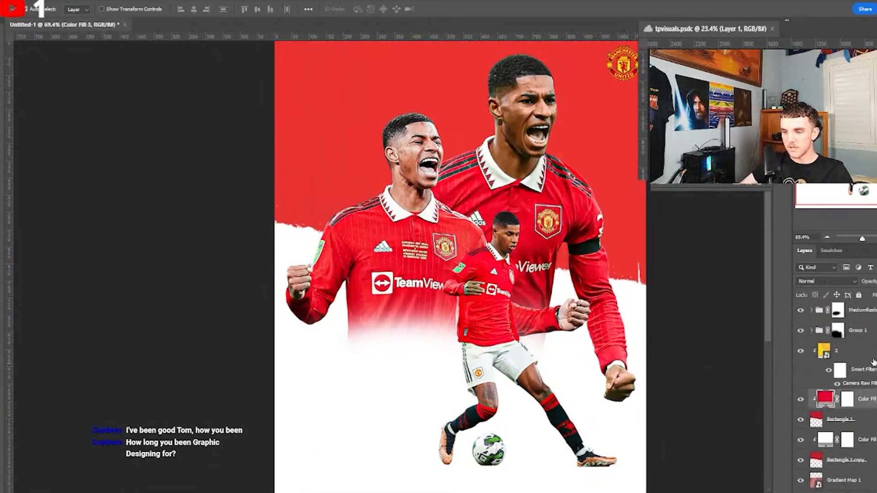
pyautogui.click(870, 362)
pyautogui.rightClick(872, 360)
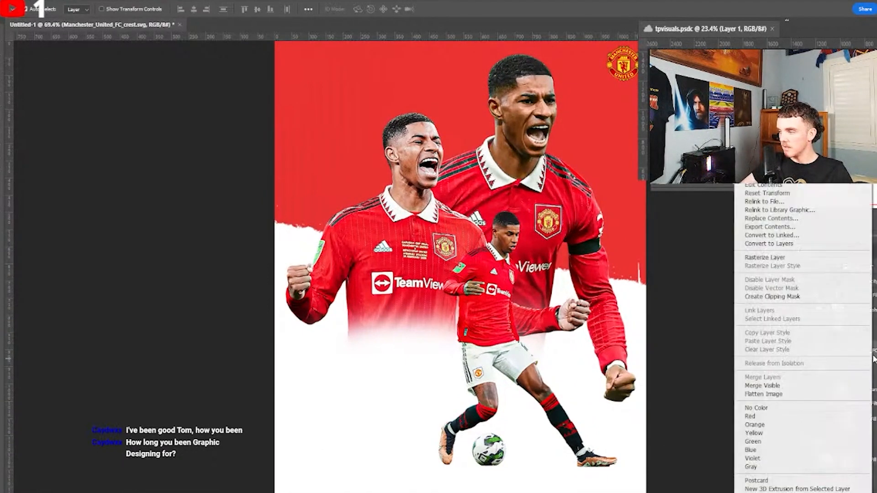
pyautogui.click(794, 297)
# - Scale the clipped crest to about 30% and position it so the devil emblem sits behind the two larger players
pyautogui.scroll(-10, 567, 261)
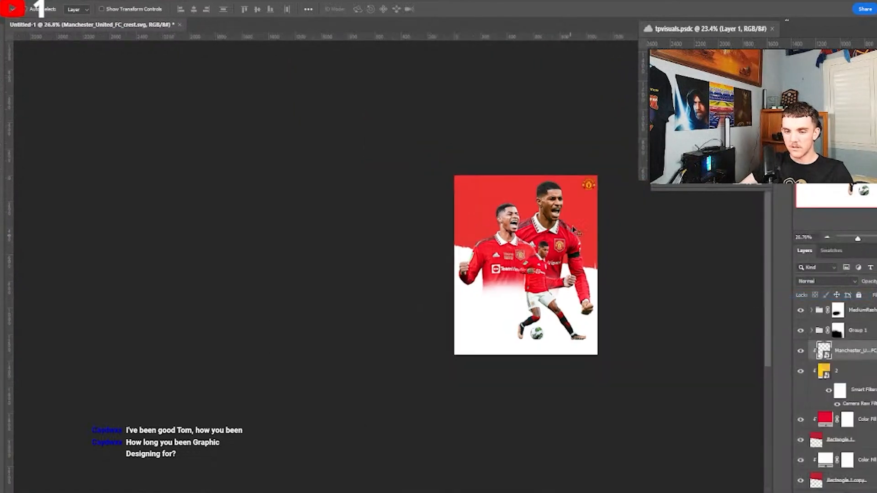
pyautogui.hotkey('ctrl', 't')
pyautogui.moveTo(535, 263); pyautogui.dragTo(749, 271)
pyautogui.moveTo(705, 286); pyautogui.dragTo(791, 239)
pyautogui.moveTo(707, 248); pyautogui.dragTo(622, 249)
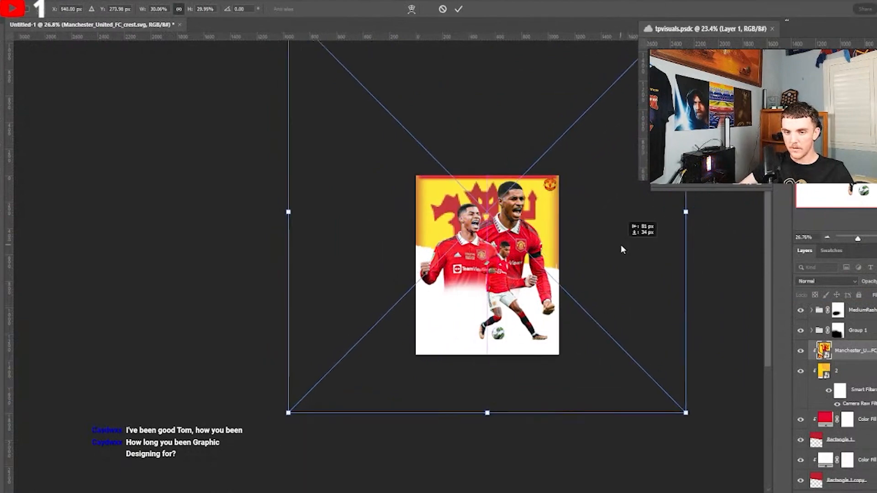
pyautogui.click(458, 9)
# - Blend the enlarged crest into the red background with Linear Burn and add a layer mask to it
pyautogui.scroll(5, 491, 227)
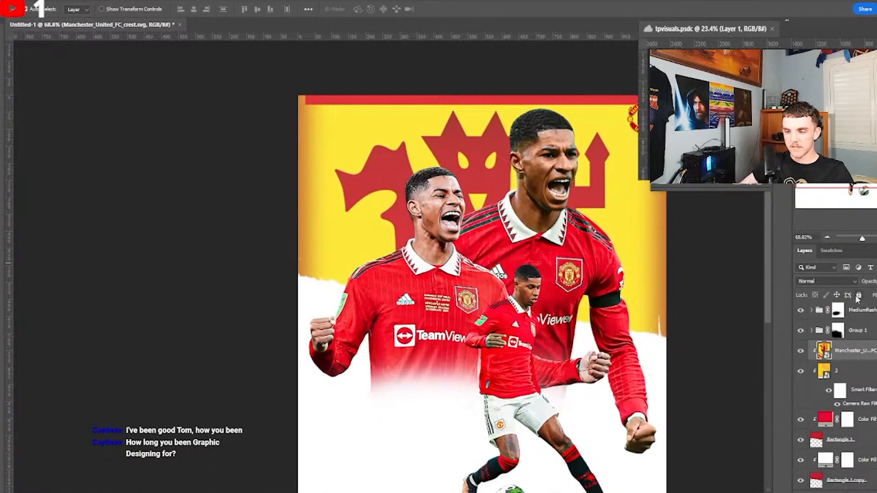
pyautogui.click(827, 281)
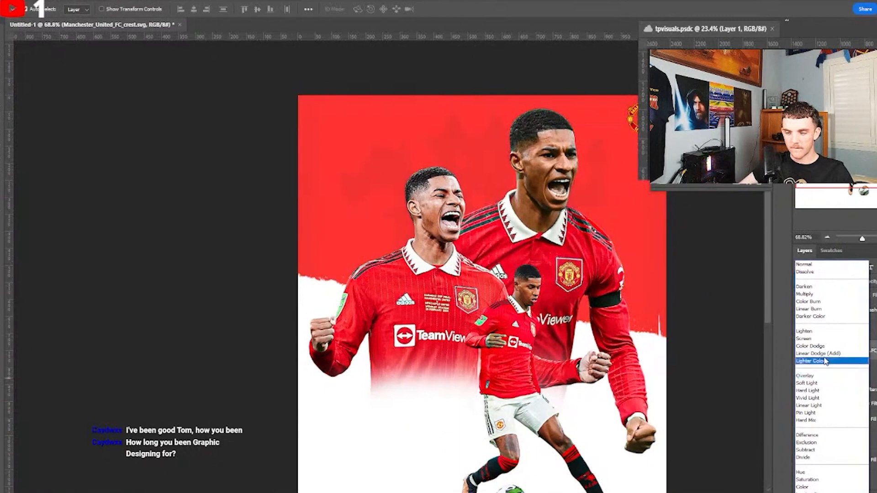
pyautogui.click(820, 309)
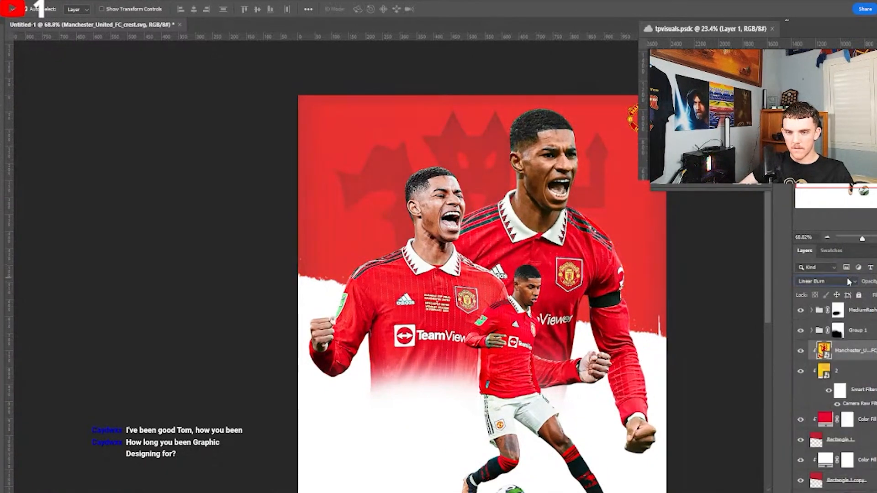
pyautogui.click(862, 483)
pyautogui.press('b')
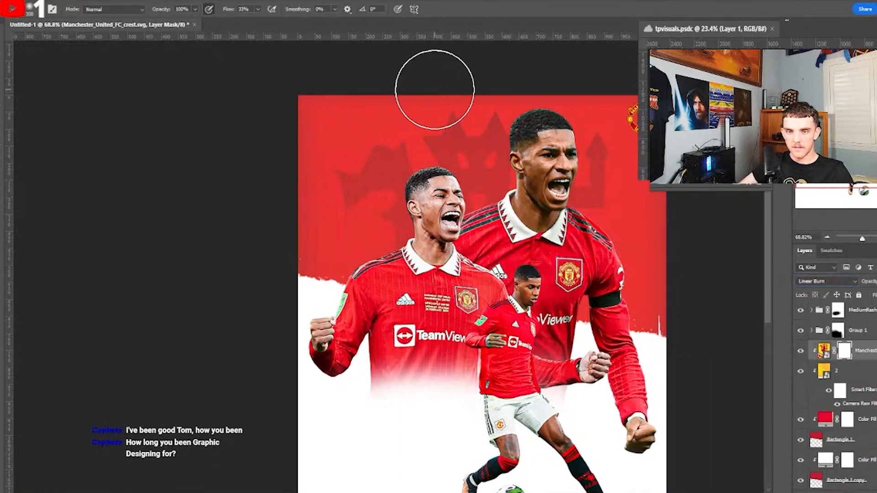
pyautogui.rightClick(435, 89)
pyautogui.rightClick(370, 140)
pyautogui.press('Escape')
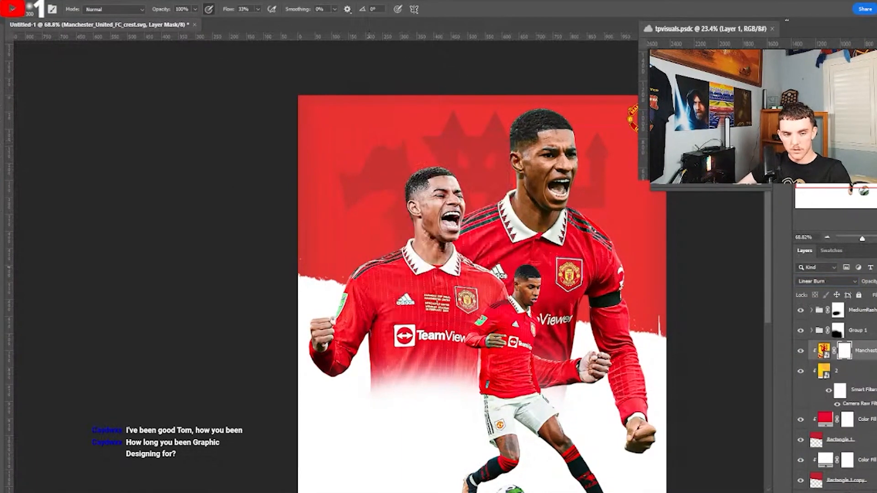
# - Outline the strip along the poster's top edge with the Pen tool and convert it to a selection with a 0-pixel feather
pyautogui.scroll(1, 319, 197)
pyautogui.press('p')
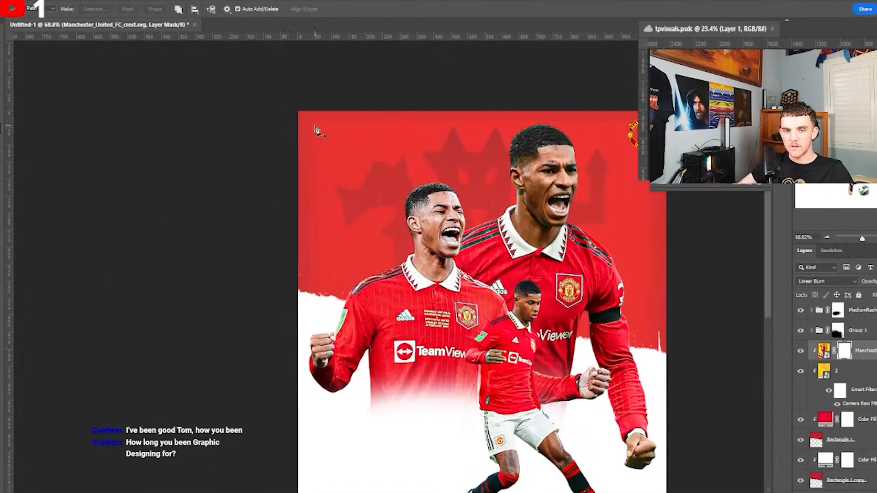
pyautogui.click(280, 124)
pyautogui.click(557, 122)
pyautogui.scroll(-2, 564, 156)
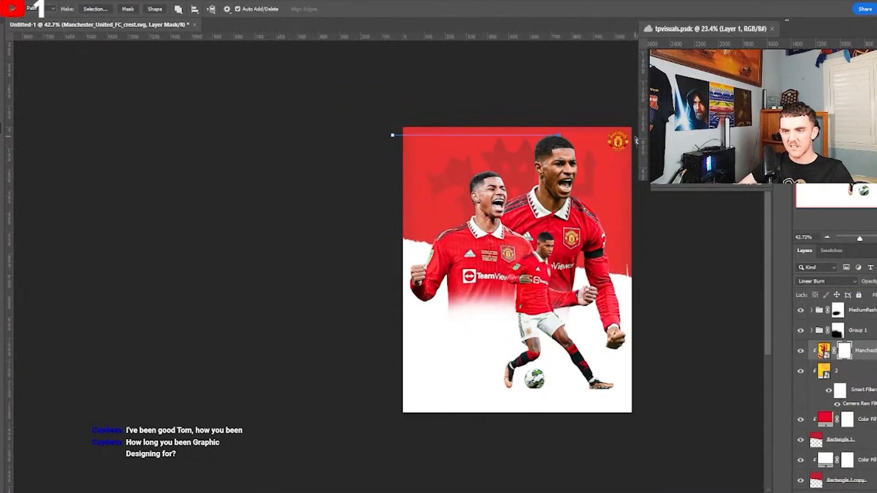
pyautogui.click(95, 9)
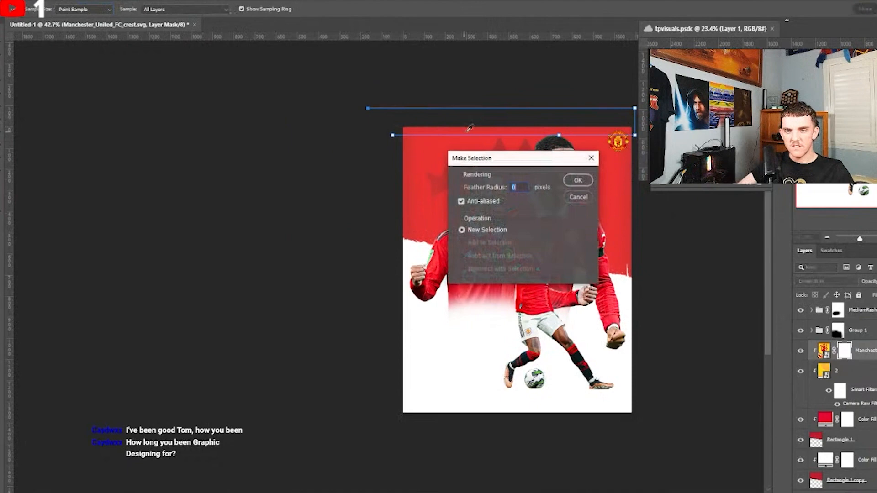
pyautogui.click(577, 181)
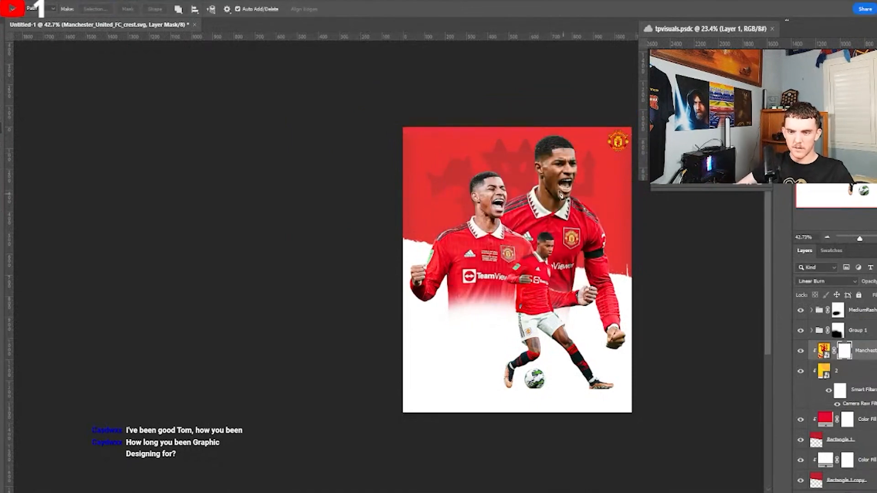
# - Unlink the layer mask from the background crest and adjust the crest's transform slightly upward
pyautogui.scroll(2, 559, 172)
pyautogui.hotkey('ctrl', 't')
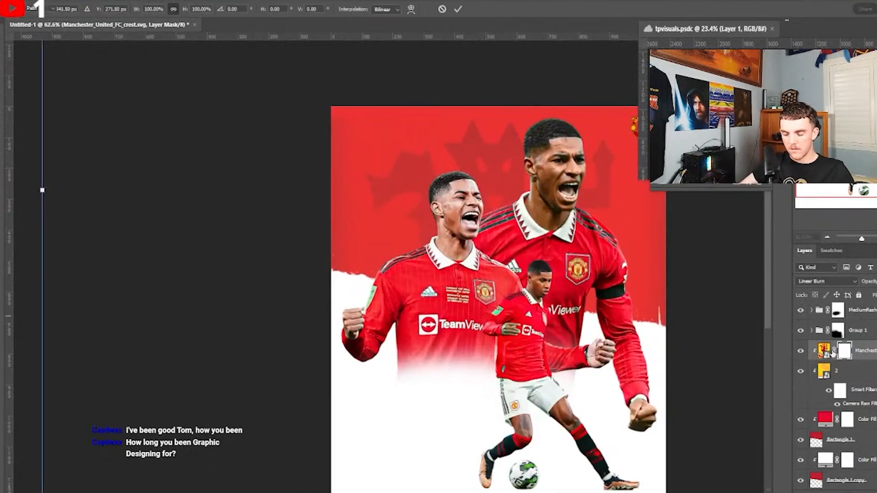
pyautogui.scroll(-2, 503, 109)
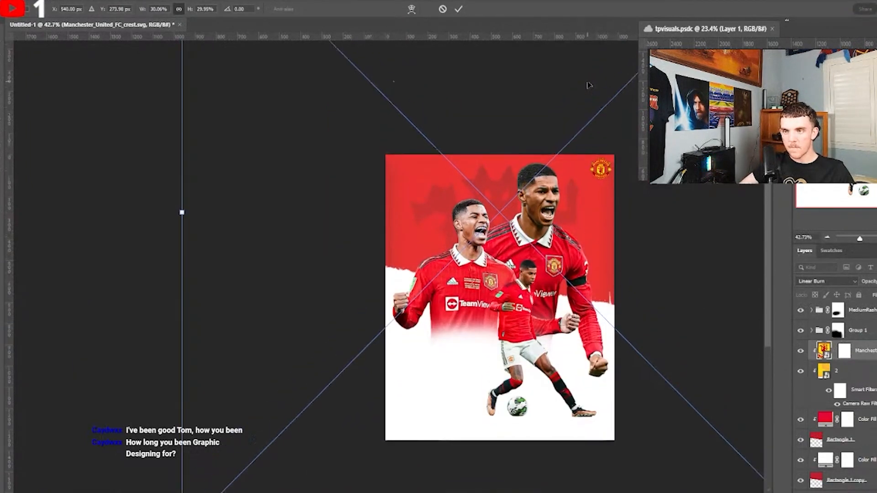
pyautogui.scroll(-3, 584, 95)
pyautogui.moveTo(443, 80); pyautogui.dragTo(444, 71)
pyautogui.press('Return')
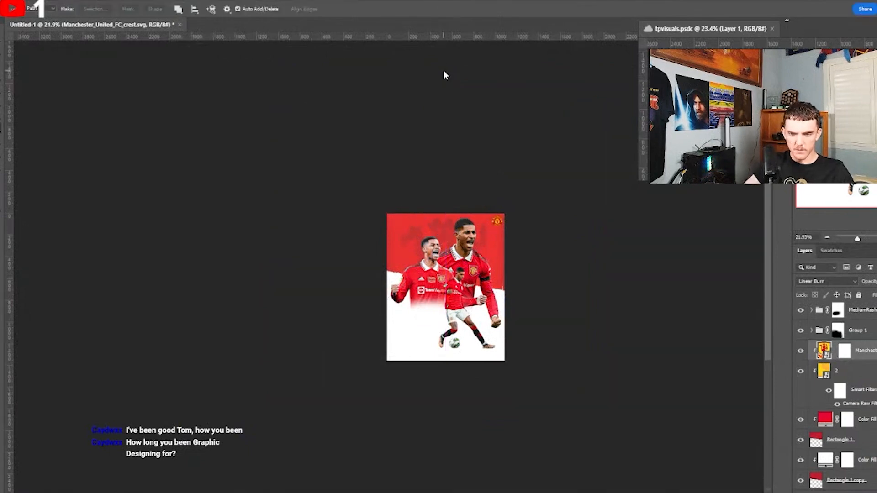
# - Scale the background crest to 102.17%, extending it above the poster's top edge
pyautogui.scroll(7, 452, 229)
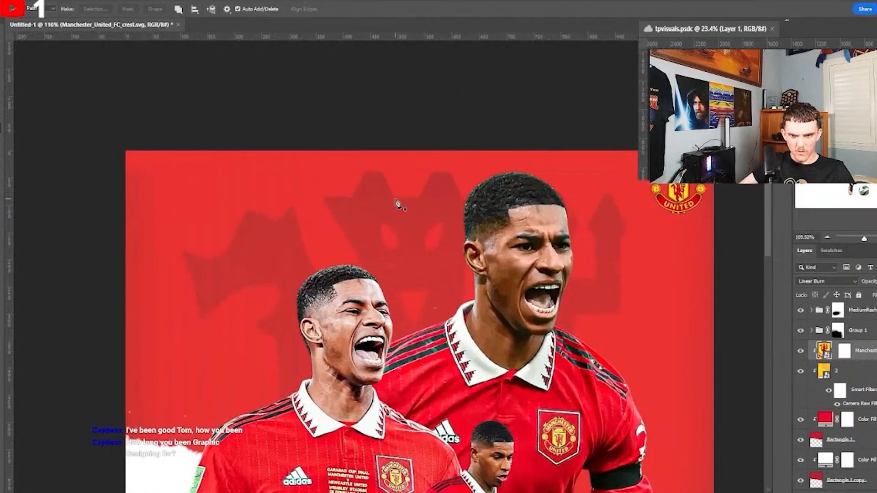
pyautogui.click(844, 351)
pyautogui.hotkey('ctrl', 't')
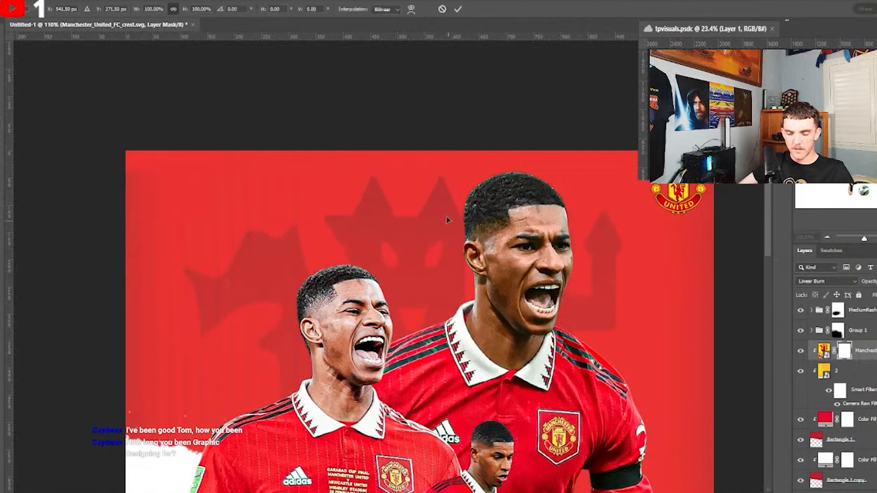
pyautogui.click(822, 349)
pyautogui.scroll(-3, 526, 236)
pyautogui.hotkey('ctrl', 't')
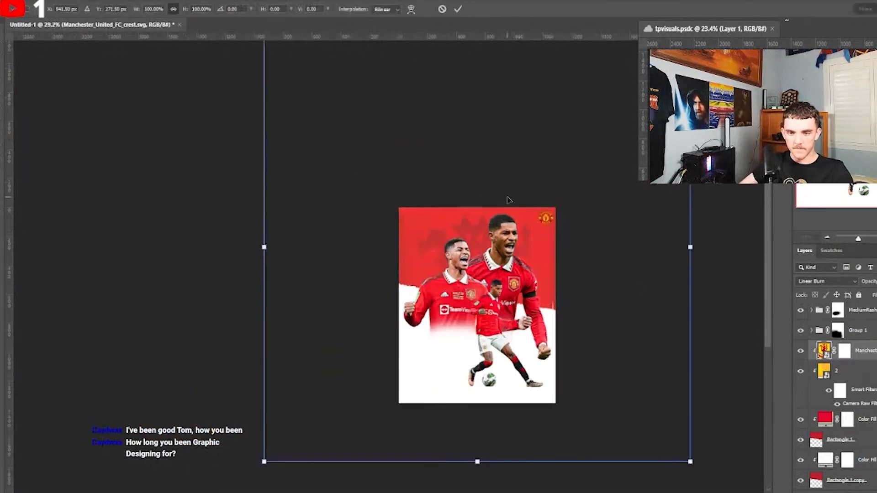
pyautogui.scroll(3, 506, 198)
pyautogui.moveTo(478, 119); pyautogui.dragTo(482, 113)
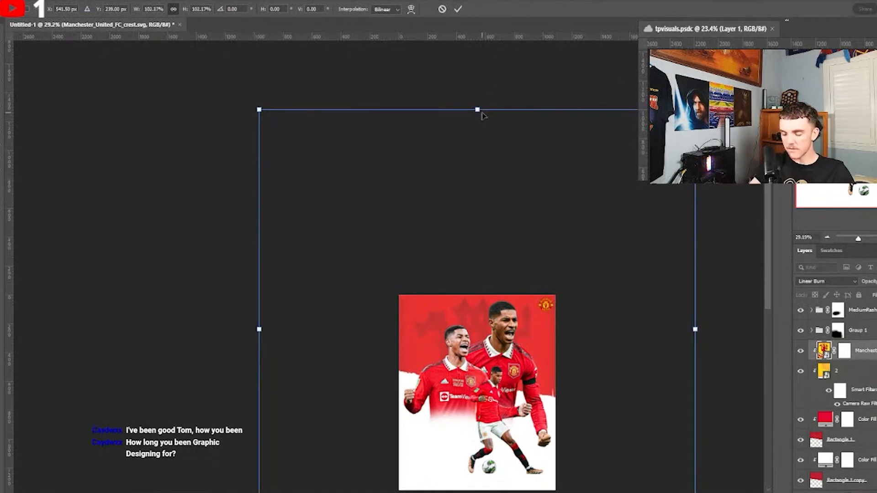
pyautogui.press('Return')
pyautogui.press('p')
pyautogui.press('v')
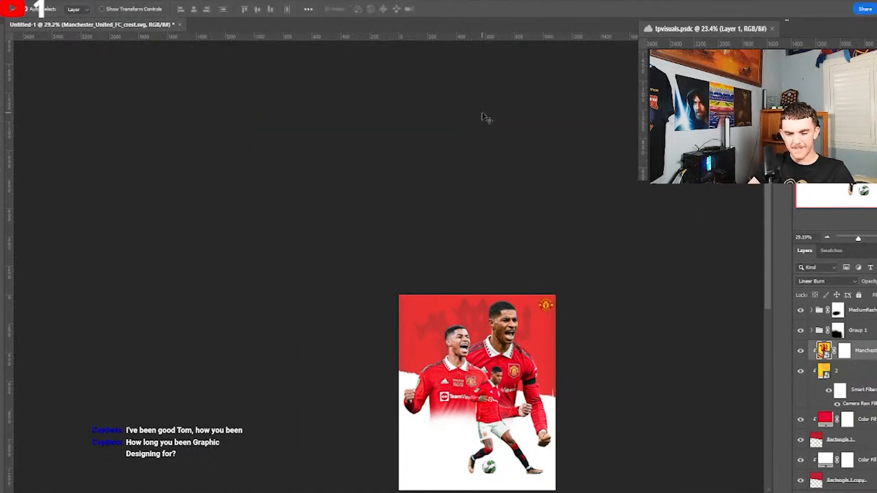
# - Add an empty layer beneath the small full-body player's cutout in the SmallerRashford group
pyautogui.scroll(-3, 444, 108)
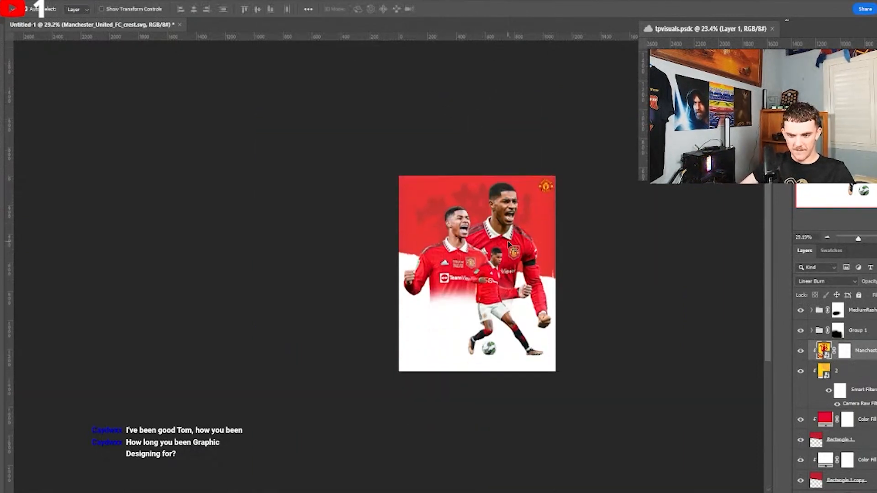
pyautogui.scroll(5, 388, 256)
pyautogui.scroll(1, 386, 254)
pyautogui.scroll(-1, 386, 254)
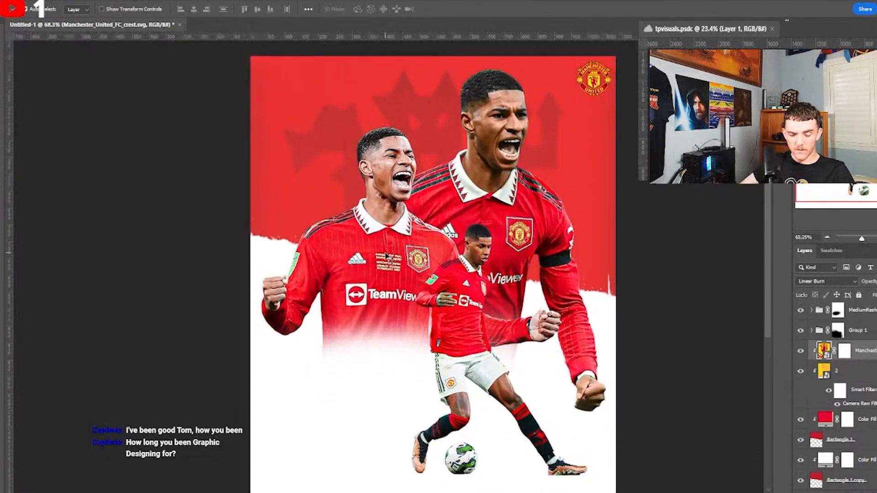
pyautogui.scroll(-1, 386, 255)
pyautogui.scroll(1, 386, 255)
pyautogui.scroll(-2, 519, 308)
pyautogui.click(494, 325)
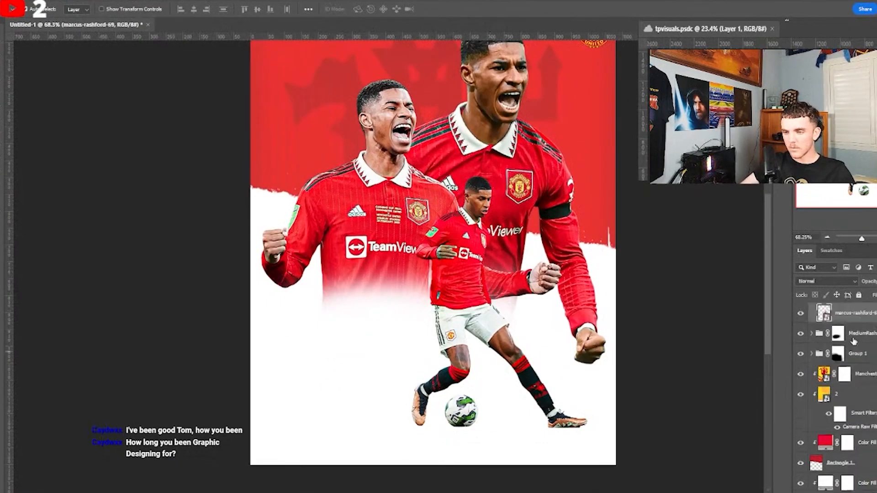
pyautogui.scroll(1, 863, 337)
pyautogui.click(871, 359)
pyautogui.hotkey('ctrl', 'shift', 'alt', 'n')
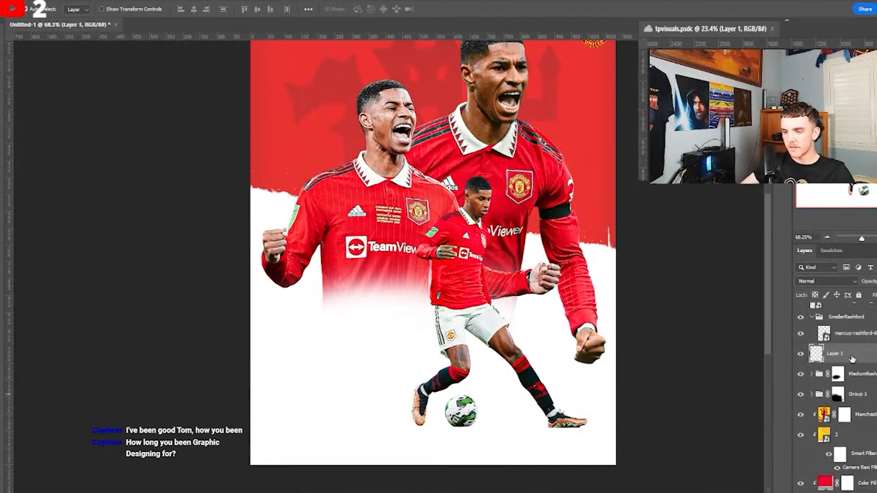
# - Choose the flattened soft brush preset and set its flow to 100%
pyautogui.scroll(-1, 542, 364)
pyautogui.press('b')
pyautogui.rightClick(542, 364)
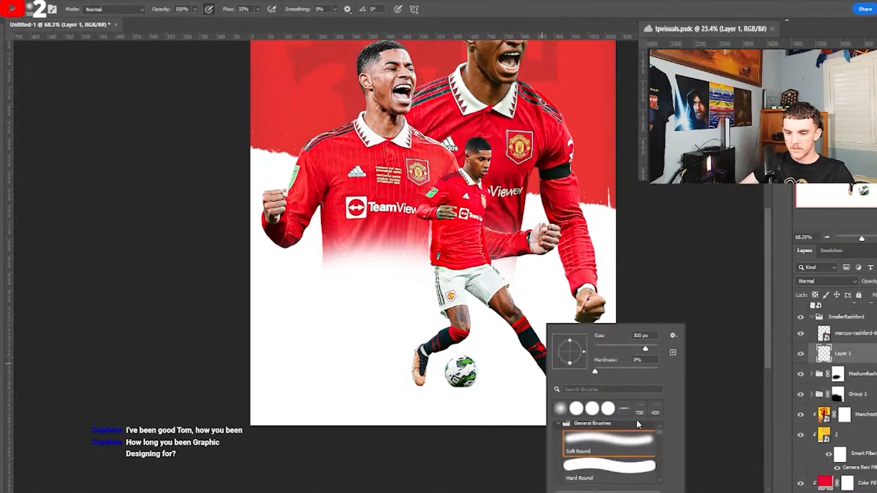
pyautogui.doubleClick(637, 409)
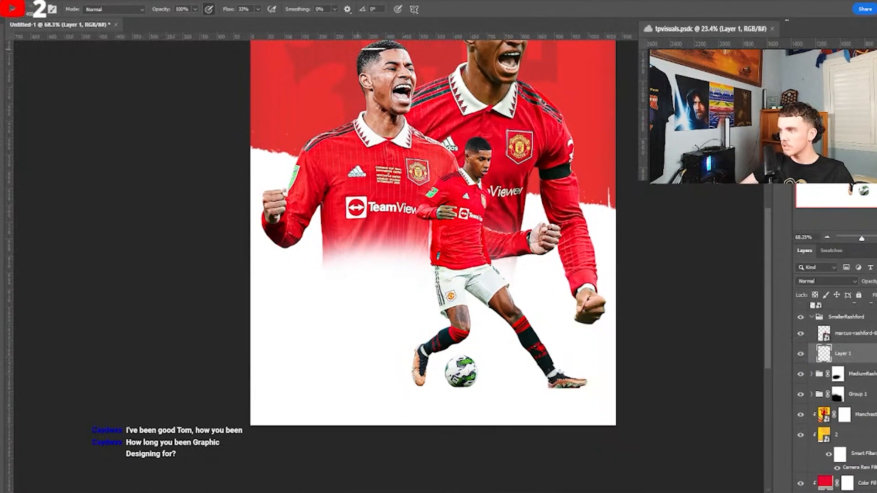
pyautogui.moveTo(232, 12); pyautogui.dragTo(446, 28)
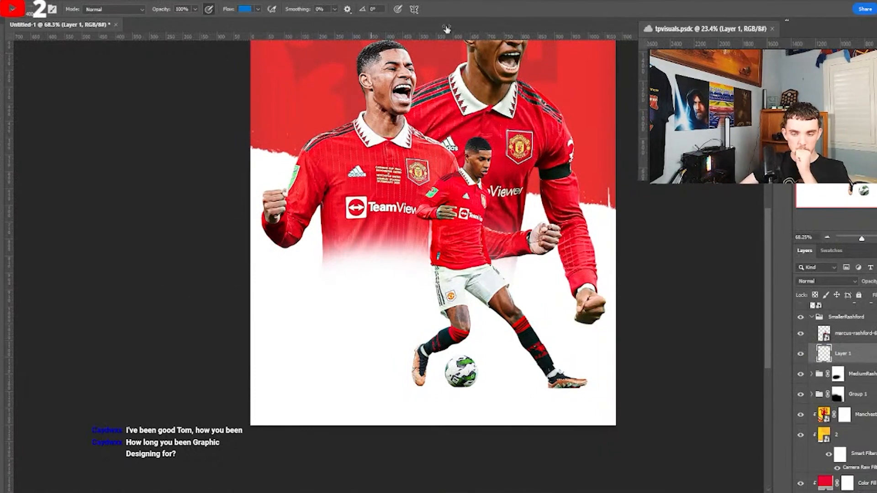
# - Paint a soft dark ground shadow beneath the small player's outstretched front boot
pyautogui.scroll(-3, 561, 233)
pyautogui.scroll(12, 525, 295)
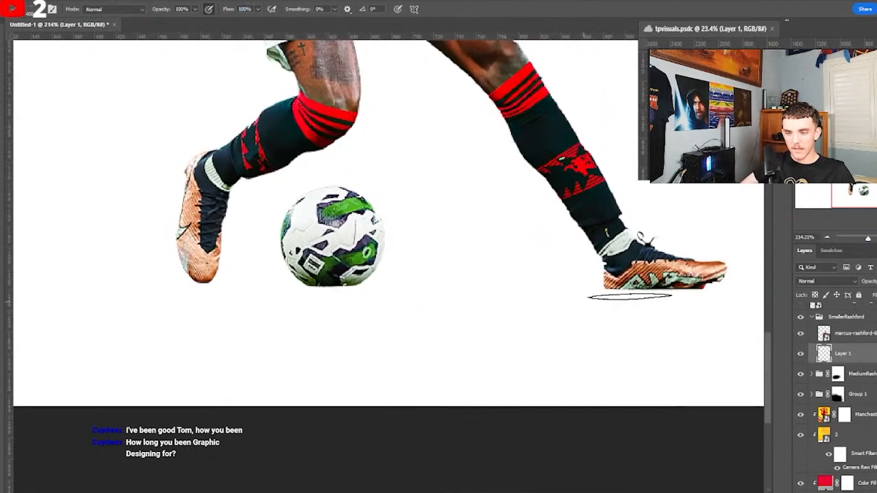
pyautogui.click(619, 290)
pyautogui.hotkey('ctrl', 'z')
pyautogui.click(617, 292)
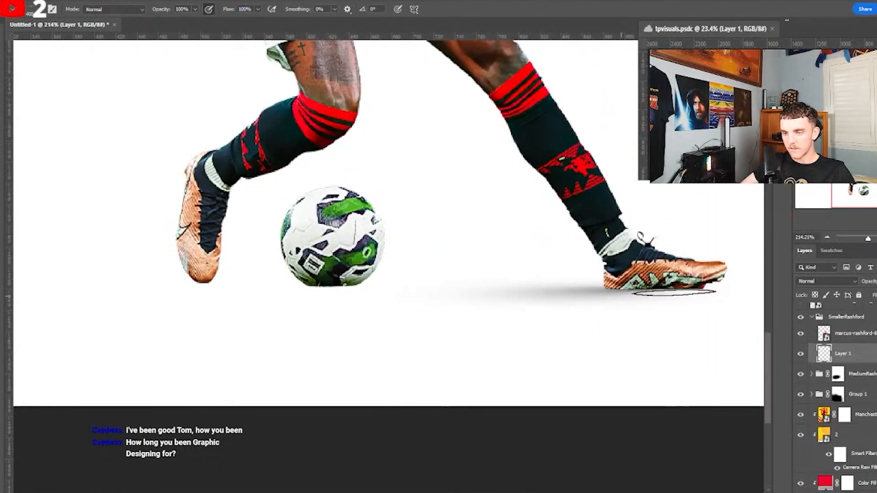
pyautogui.click(674, 291)
# - Paint matching soft ground shadows beneath the ball and the small player's rear boot
pyautogui.click(319, 289)
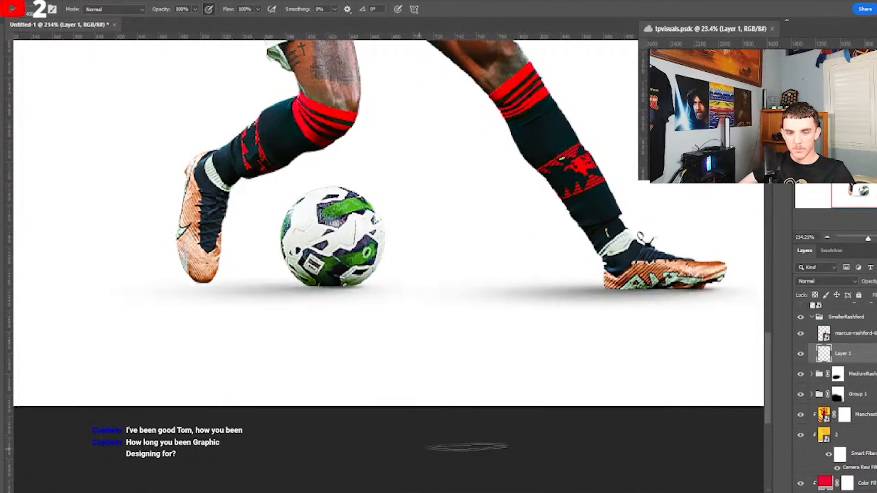
pyautogui.hscroll(-3, 436, 476)
pyautogui.click(442, 286)
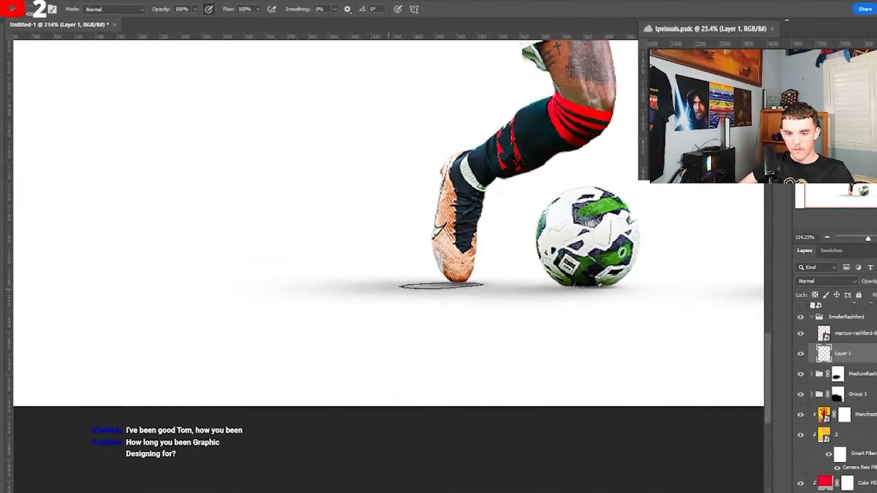
pyautogui.click(444, 286)
# - Add an empty layer above the small player's cutout and clip it to the cutout
pyautogui.scroll(-8, 440, 283)
pyautogui.scroll(3, 537, 222)
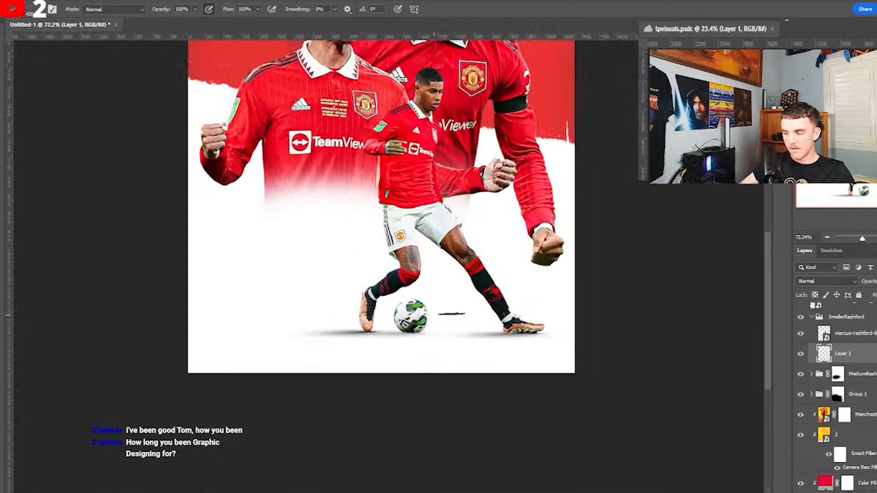
pyautogui.click(851, 338)
pyautogui.hotkey('ctrl', 'shift', 'alt', 'n')
pyautogui.rightClick(863, 336)
pyautogui.click(779, 274)
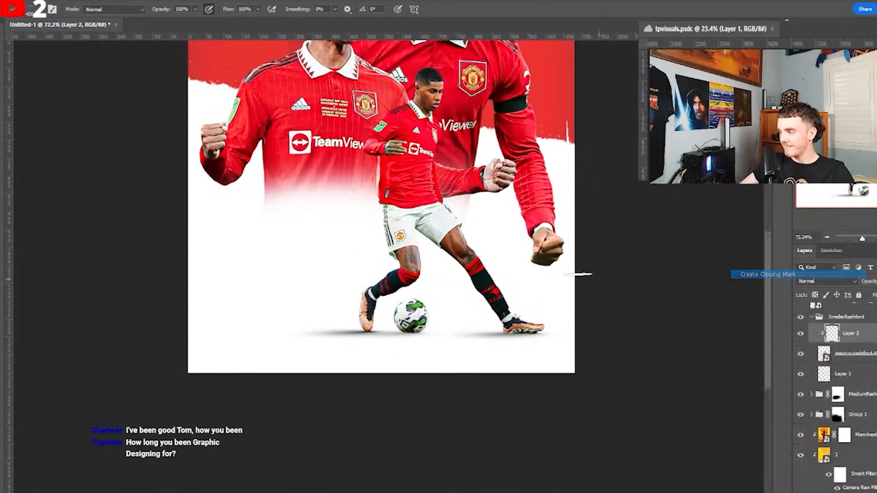
# - Choose the 400 px Soft Round brush and set its flow to 21%
pyautogui.rightClick(497, 270)
pyautogui.click(556, 384)
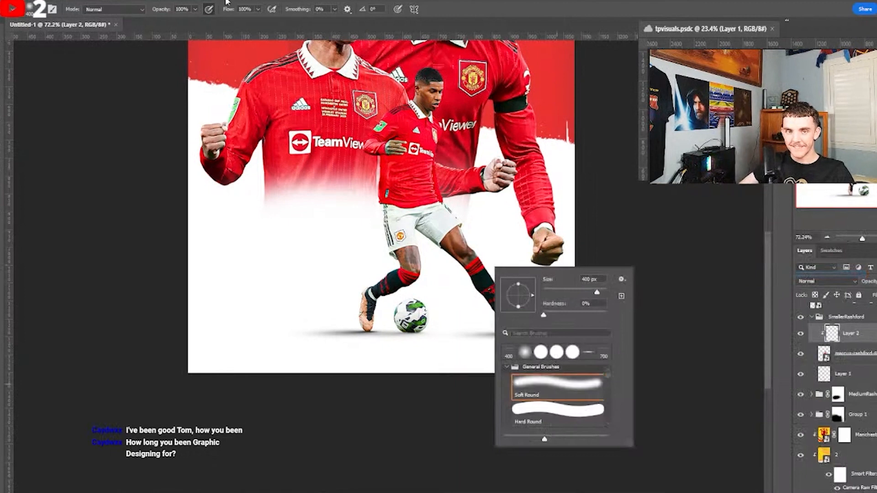
pyautogui.moveTo(228, 9); pyautogui.dragTo(176, 1)
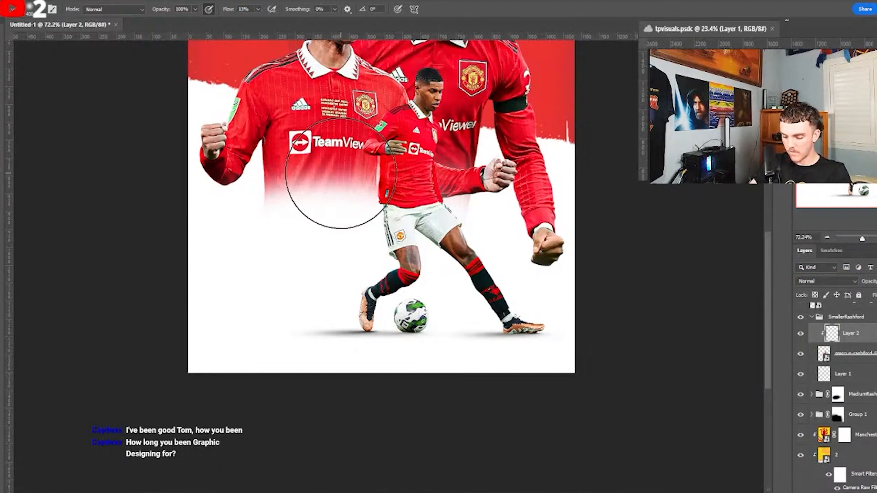
pyautogui.scroll(3, 369, 175)
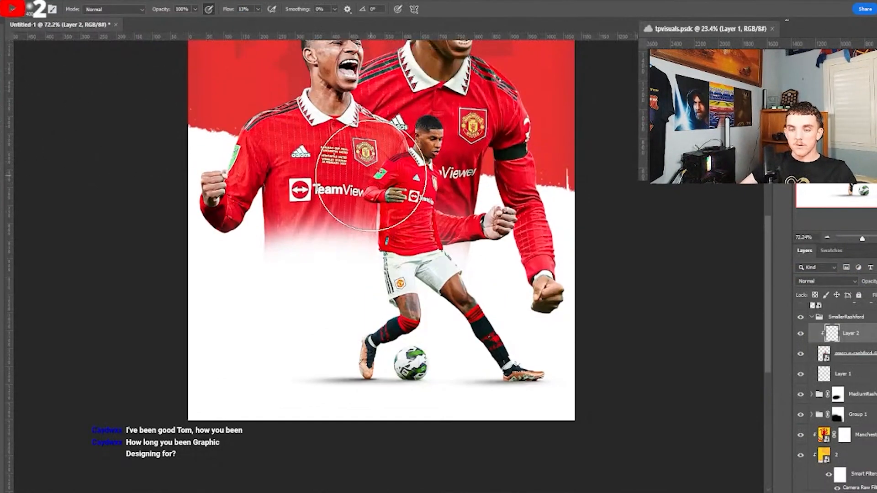
pyautogui.scroll(3, 369, 175)
pyautogui.scroll(-3, 525, 382)
pyautogui.rightClick(580, 328)
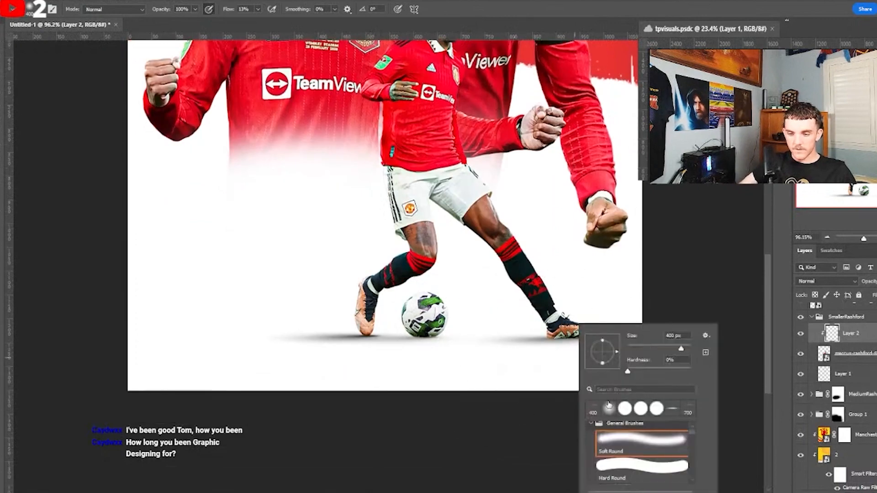
pyautogui.scroll(1, 284, 18)
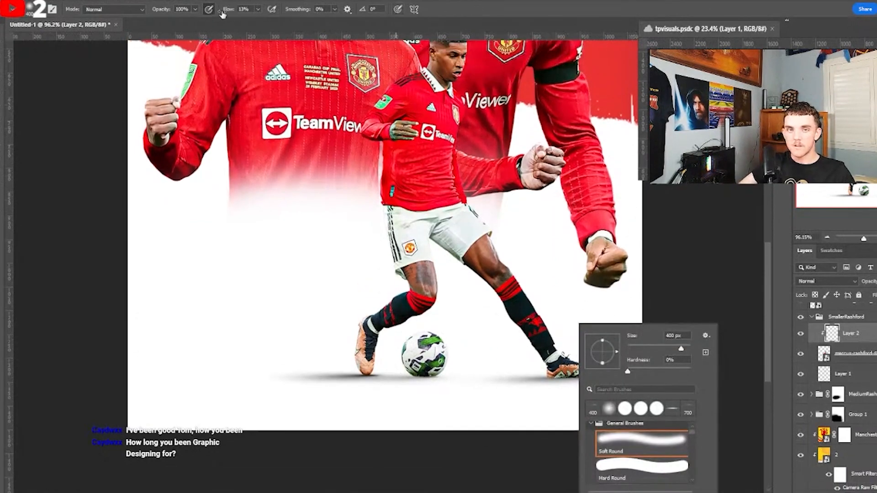
pyautogui.moveTo(223, 15); pyautogui.dragTo(231, 12)
pyautogui.scroll(5, 627, 319)
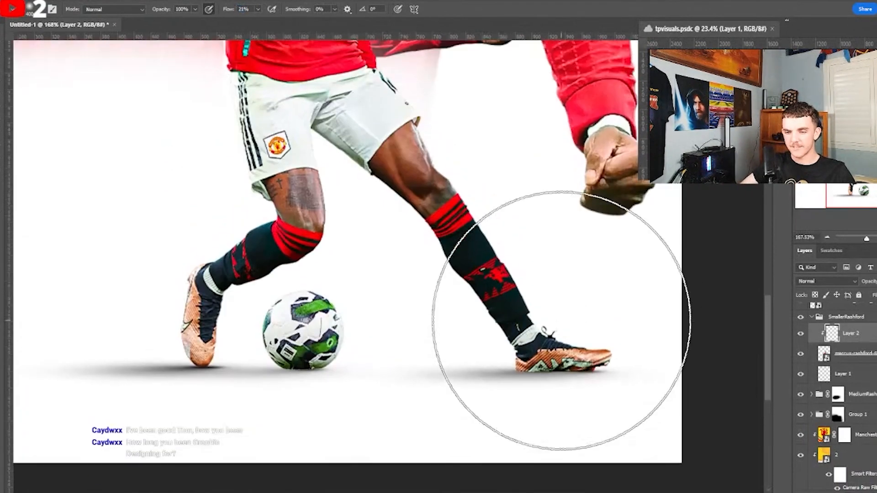
# - Shrink the brush and paint soft dark shading along the sole of the small player's front boot on the clipped layer
pyautogui.press('[')
pyautogui.press('[')
pyautogui.press('[')
pyautogui.press('[')
pyautogui.press('[')
pyautogui.press('[')
pyautogui.press('[')
pyautogui.press('[')
pyautogui.press('[')
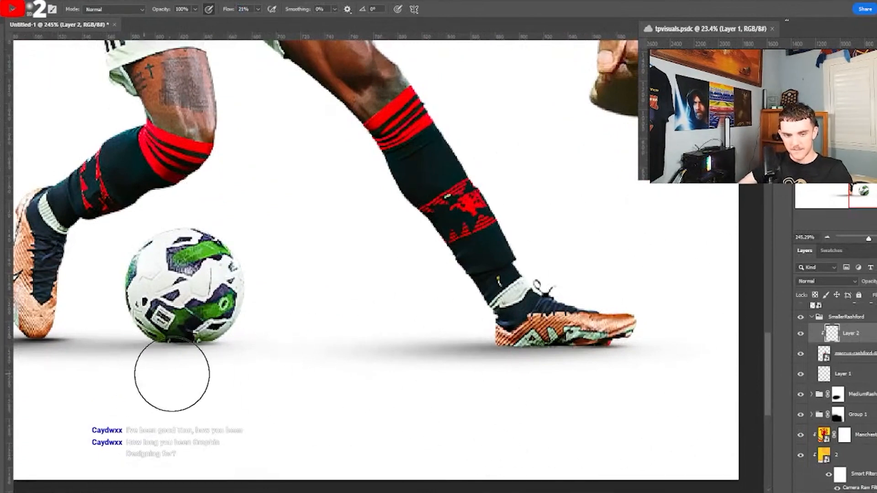
pyautogui.scroll(3, 594, 381)
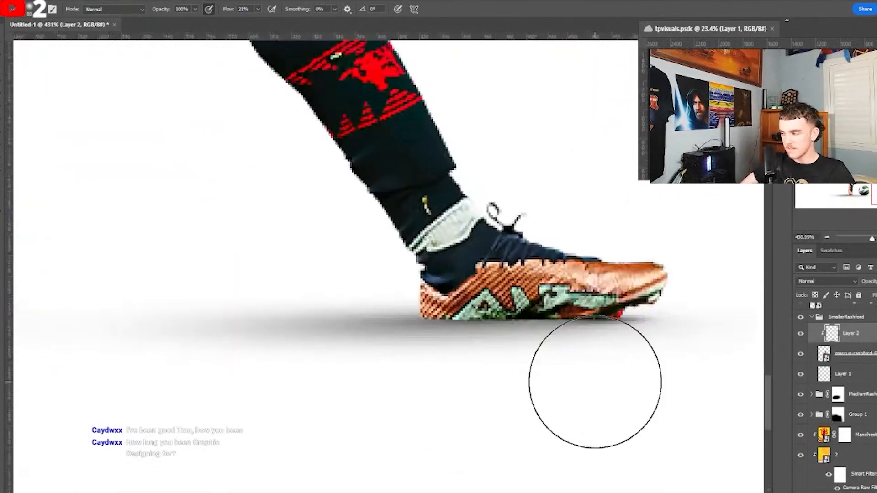
pyautogui.moveTo(528, 357)
pyautogui.mouseDown()
pyautogui.moveTo(620, 359)
pyautogui.moveTo(313, 369)
pyautogui.moveTo(680, 361)
pyautogui.moveTo(403, 349)
pyautogui.moveTo(651, 353)
pyautogui.moveTo(402, 375)
pyautogui.mouseUp()
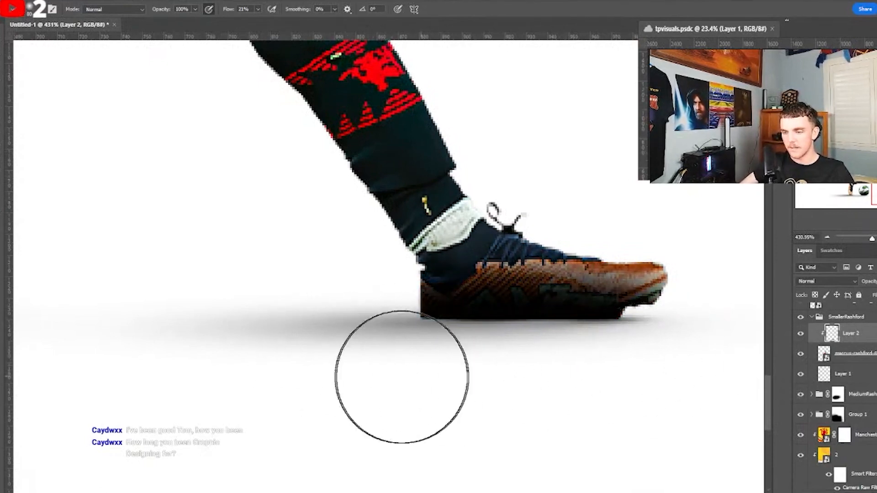
# - Paint matching dark shading on the undersides of the ball and the small player's rear boot
pyautogui.scroll(-6, 415, 372)
pyautogui.scroll(5, 195, 381)
pyautogui.moveTo(272, 364)
pyautogui.mouseDown()
pyautogui.moveTo(402, 362)
pyautogui.moveTo(408, 382)
pyautogui.moveTo(480, 371)
pyautogui.moveTo(470, 343)
pyautogui.moveTo(397, 290)
pyautogui.mouseUp()
pyautogui.scroll(-1, 397, 290)
pyautogui.scroll(4, 484, 294)
pyautogui.press('[')
pyautogui.press('[')
pyautogui.press('[')
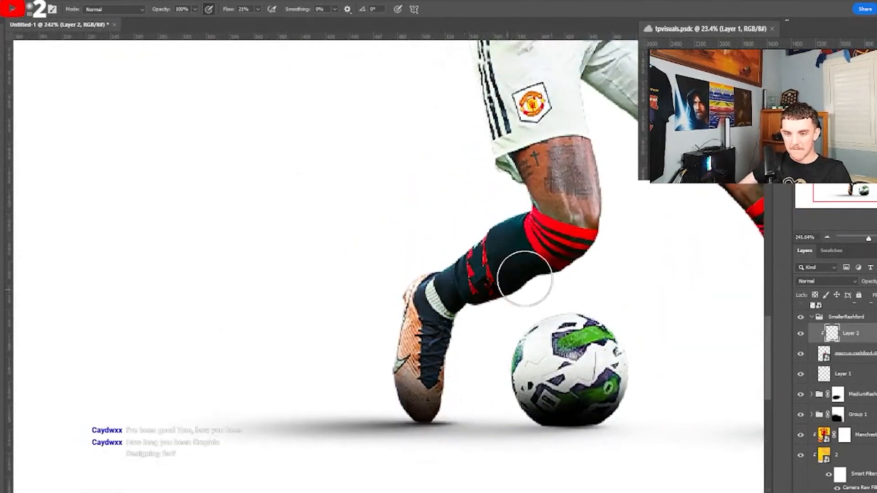
# - Add an empty layer directly above the ground shadow layer, beneath the small player's cutout
pyautogui.scroll(2, 613, 231)
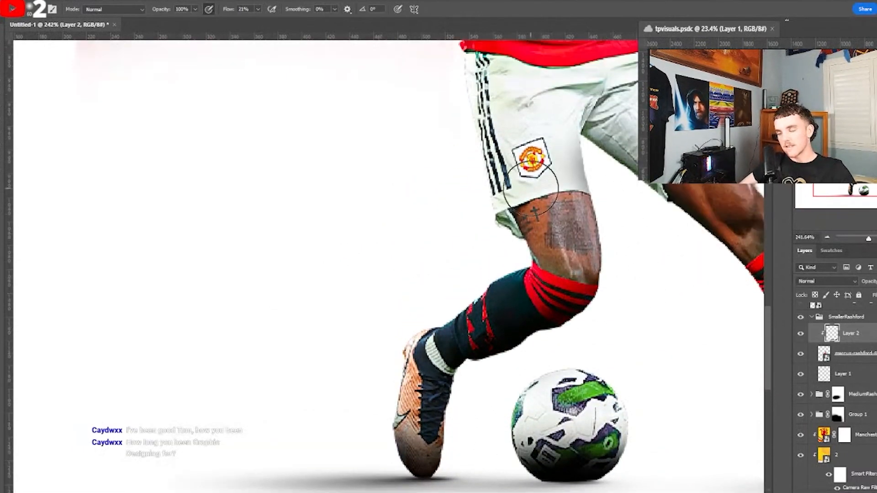
pyautogui.scroll(-6, 455, 324)
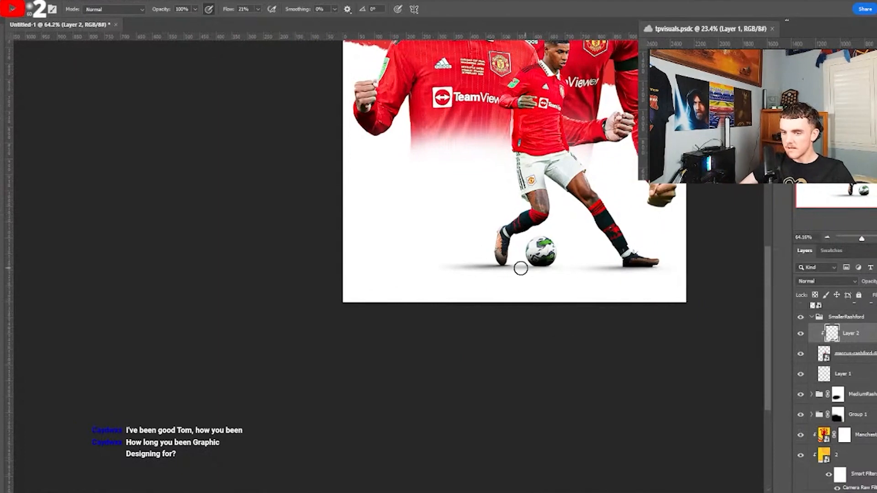
pyautogui.scroll(6, 640, 270)
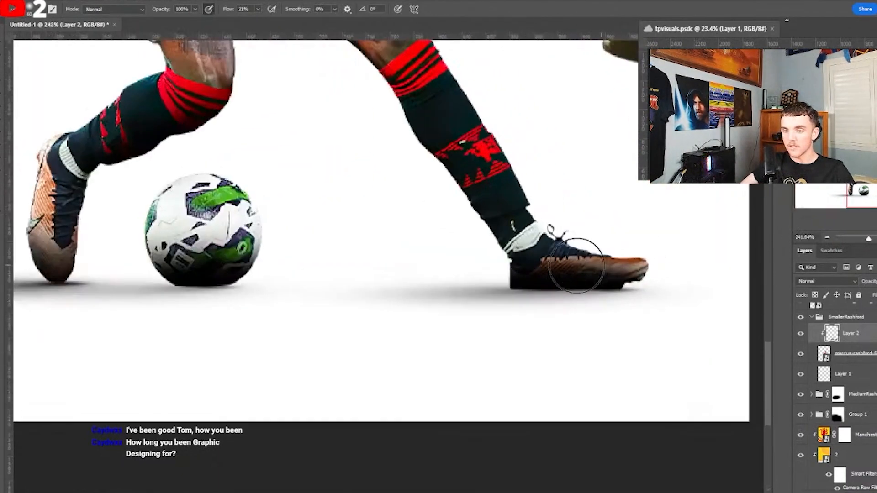
pyautogui.scroll(1, 455, 252)
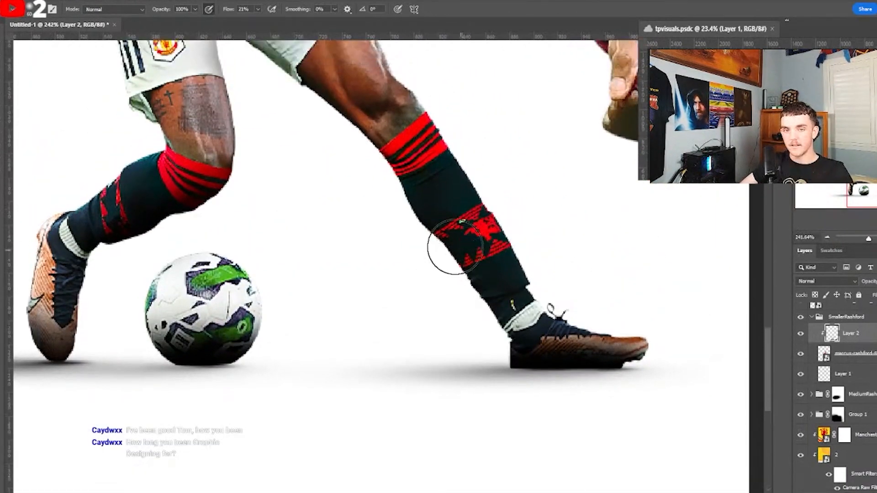
pyautogui.scroll(-2, 567, 338)
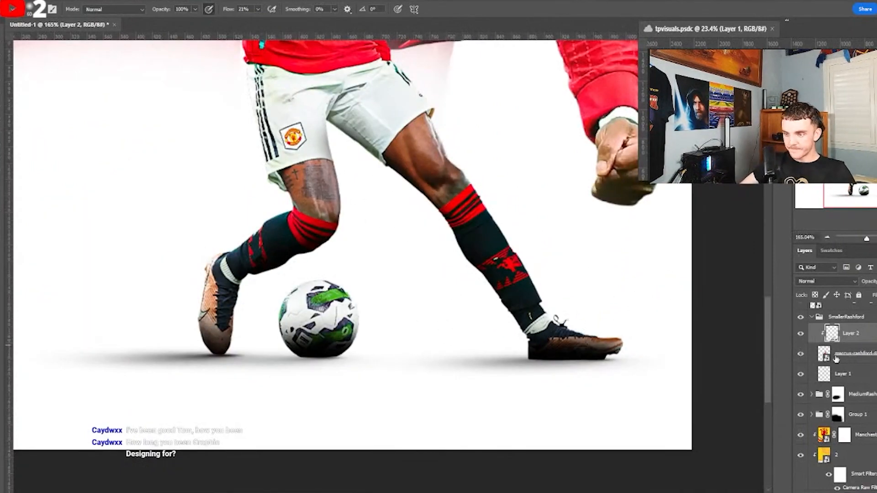
pyautogui.click(845, 374)
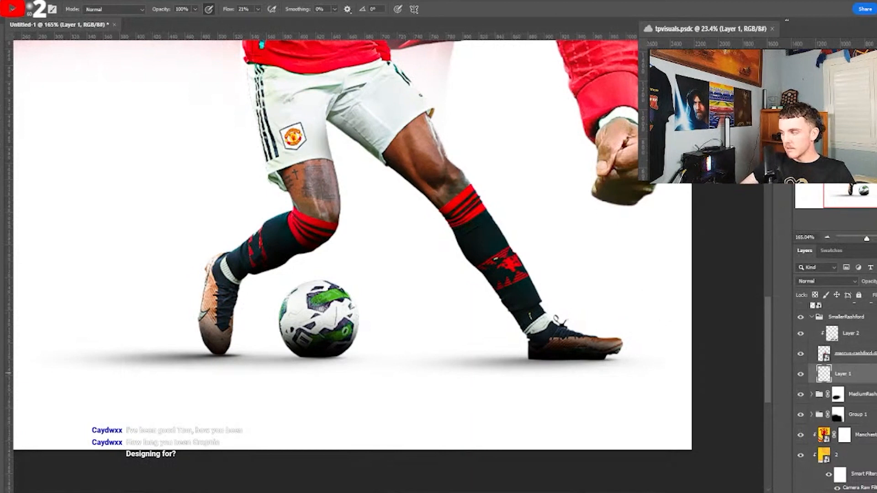
pyautogui.hotkey('ctrl', 'shift', 'alt', 'n')
# - Choose the 60 px soft round brush and squash its tip into a thin horizontal ellipse
pyautogui.rightClick(496, 315)
pyautogui.click(593, 402)
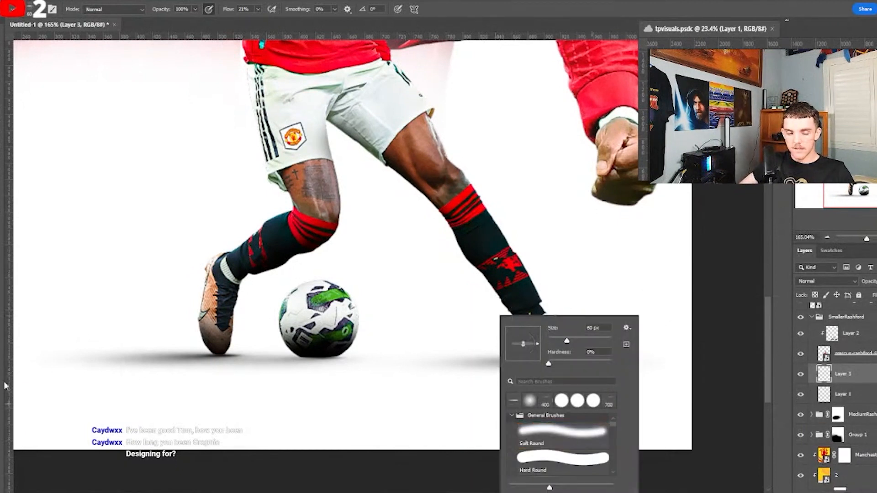
pyautogui.press('Return')
pyautogui.rightClick(475, 362)
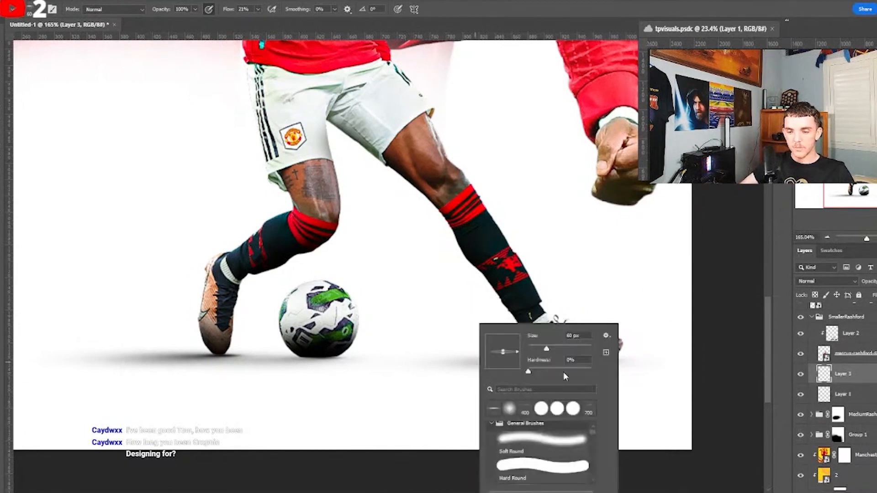
pyautogui.click(510, 408)
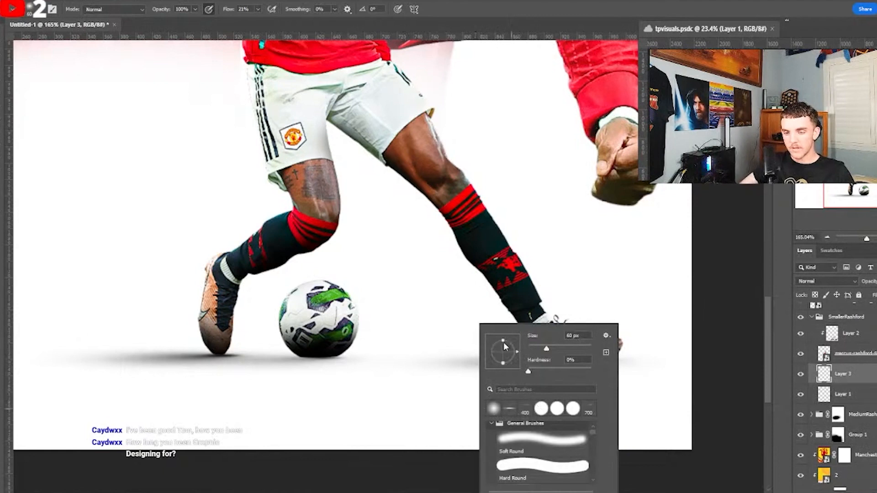
pyautogui.moveTo(503, 343); pyautogui.dragTo(503, 346)
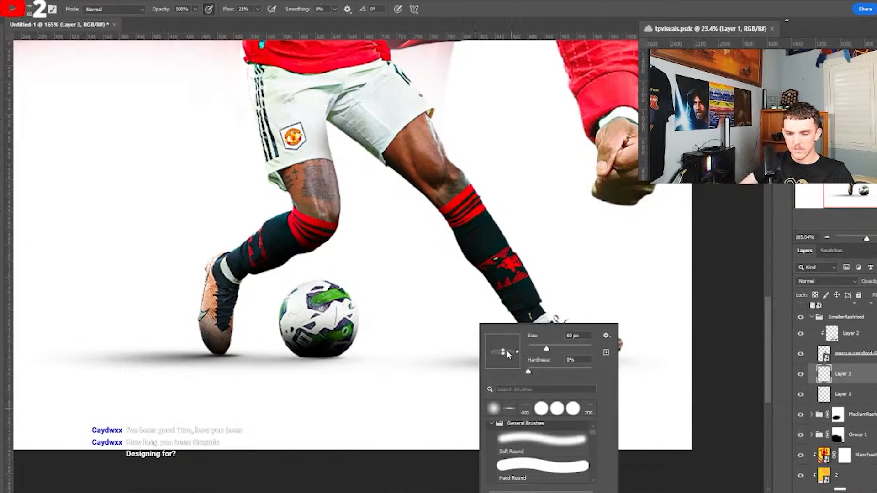
pyautogui.press('Return')
pyautogui.rightClick(442, 240)
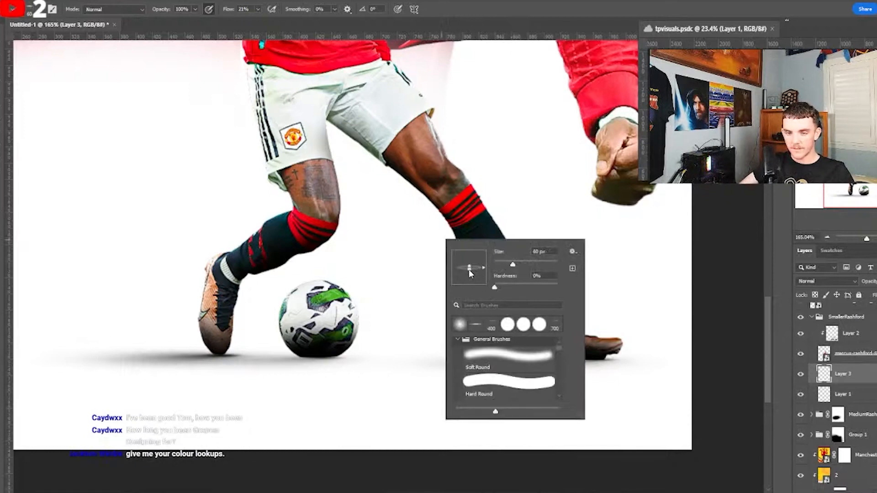
pyautogui.moveTo(469, 267); pyautogui.dragTo(470, 268)
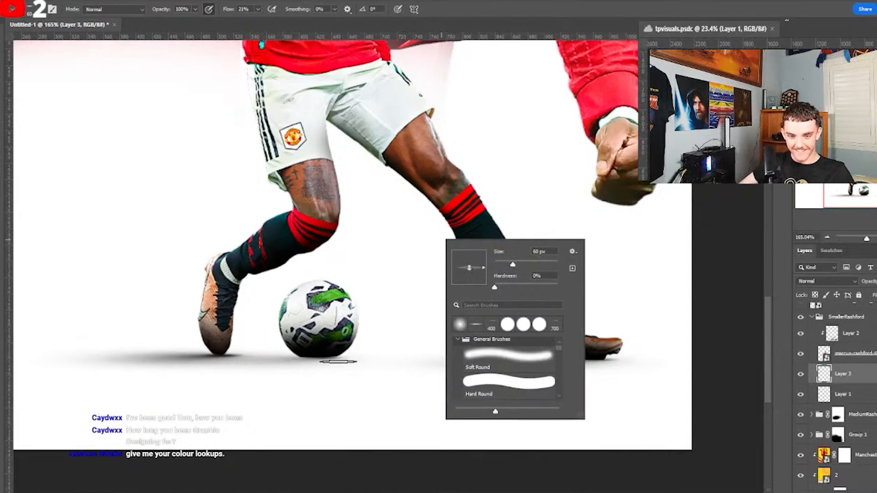
pyautogui.press('Return')
# - Paint a tight dark contact shadow directly beneath the ball with the flattened brush at 45 px and 48% flow
pyautogui.scroll(3, 408, 387)
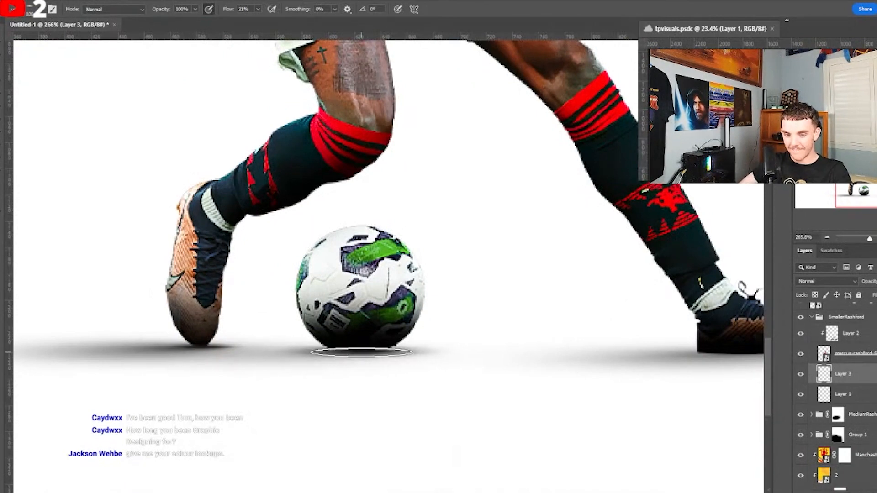
pyautogui.scroll(-3, 466, 316)
pyautogui.scroll(10, 465, 316)
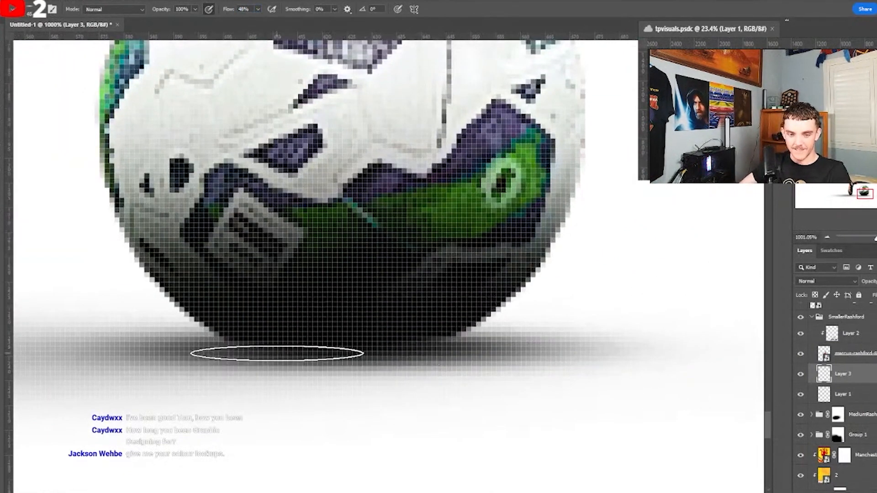
pyautogui.scroll(-10, 423, 343)
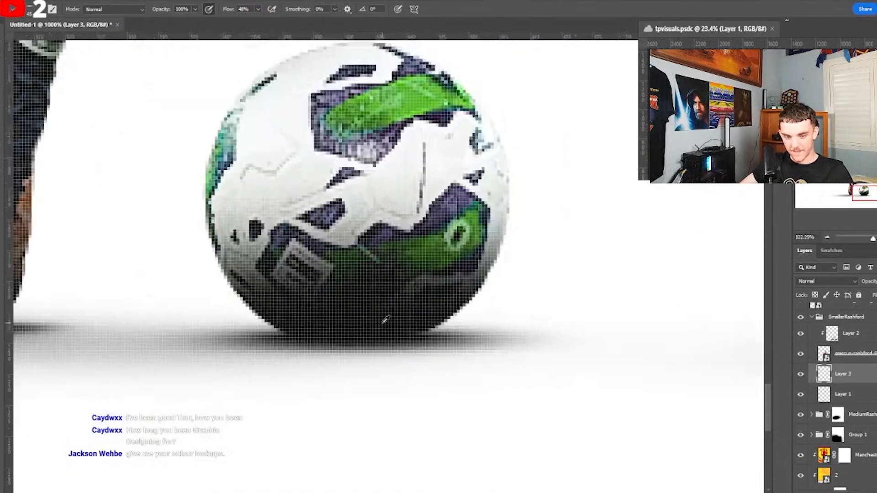
# - Paint matching tight contact shadows beneath the small player's front and rear boots
pyautogui.scroll(4, 611, 339)
pyautogui.scroll(5, 612, 338)
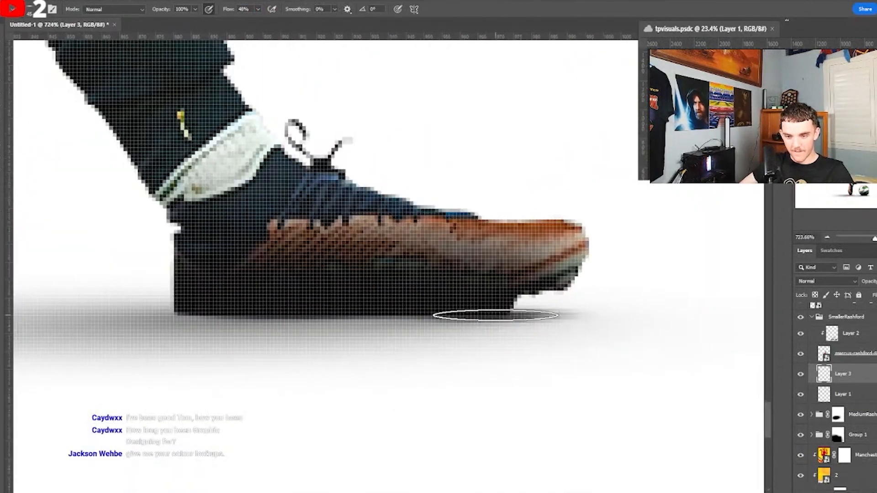
pyautogui.scroll(-15, 223, 315)
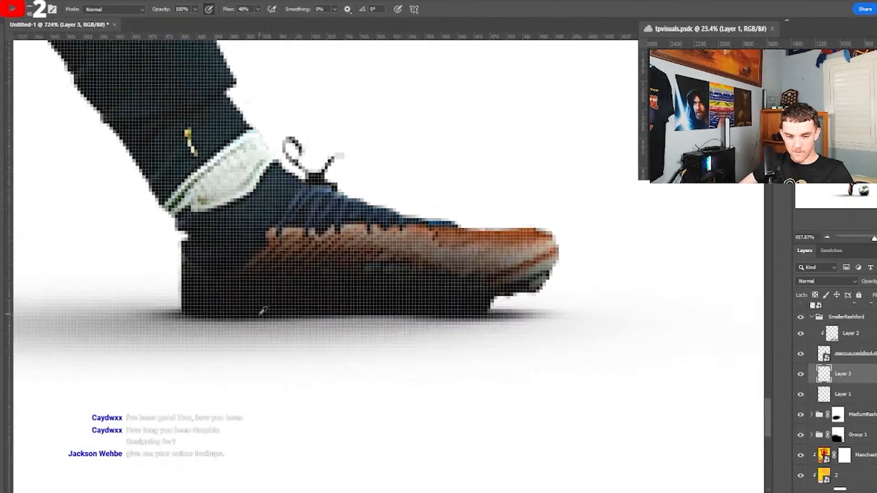
pyautogui.scroll(15, 192, 313)
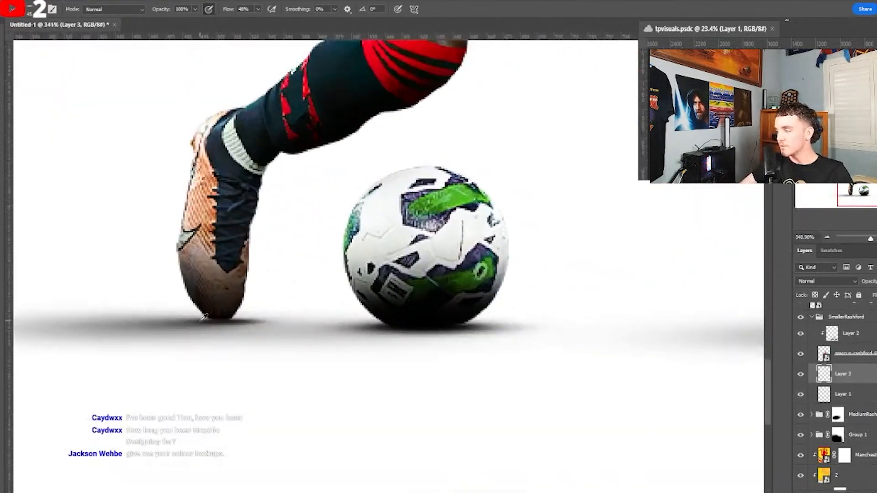
pyautogui.scroll(-12, 228, 322)
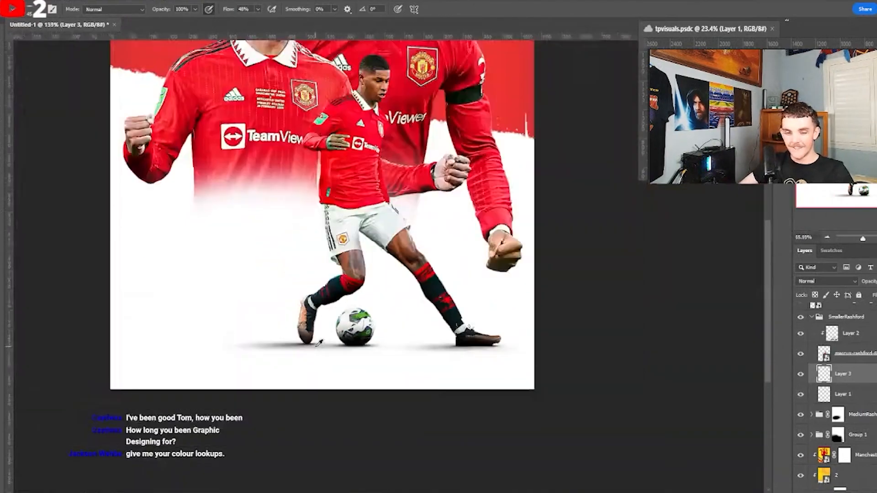
pyautogui.scroll(12, 428, 339)
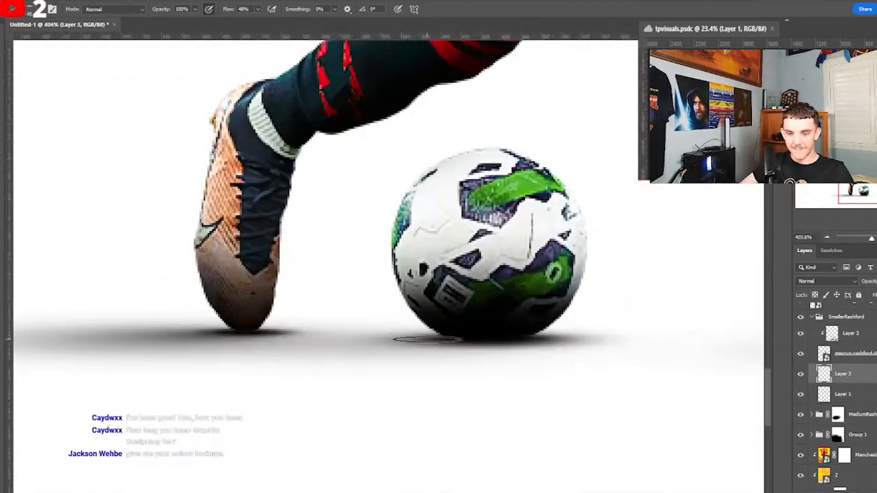
# - On the first ground shadow layer, deepen the wide shadows beneath the ball and boots with the 400 px flattened brush preset
pyautogui.click(845, 394)
pyautogui.rightClick(544, 364)
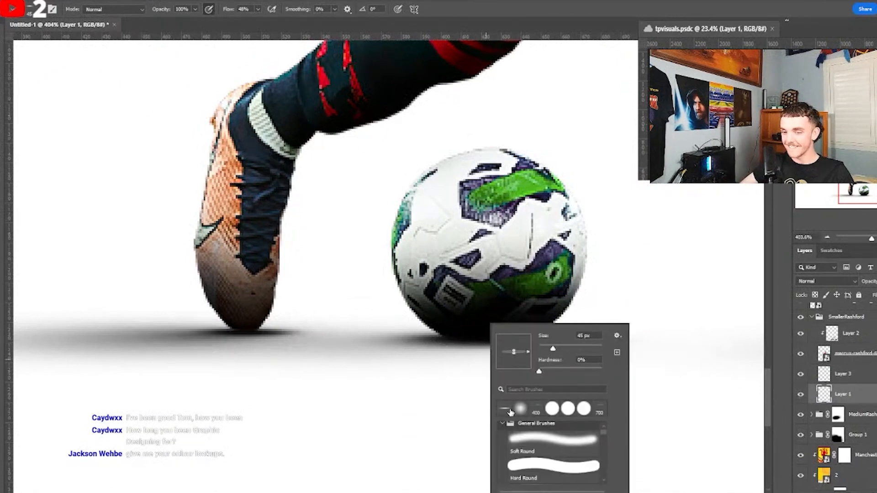
pyautogui.click(532, 411)
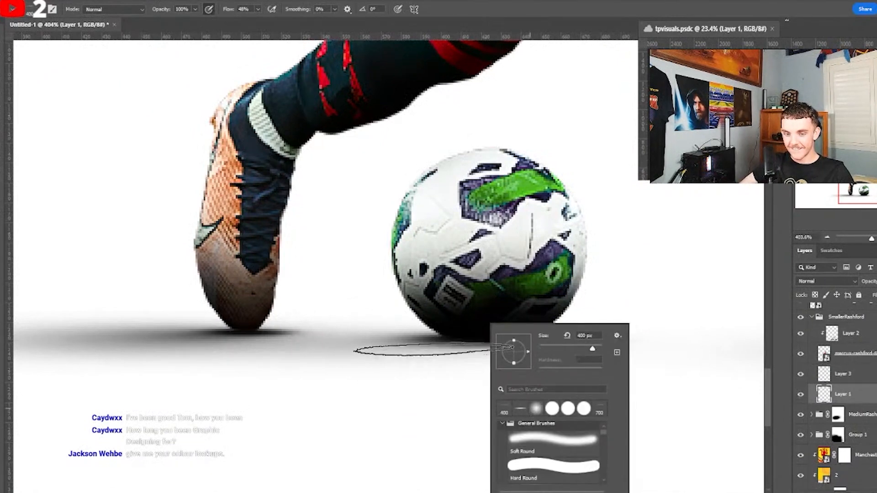
pyautogui.click(434, 347)
pyautogui.click(331, 355)
pyautogui.scroll(8, 328, 369)
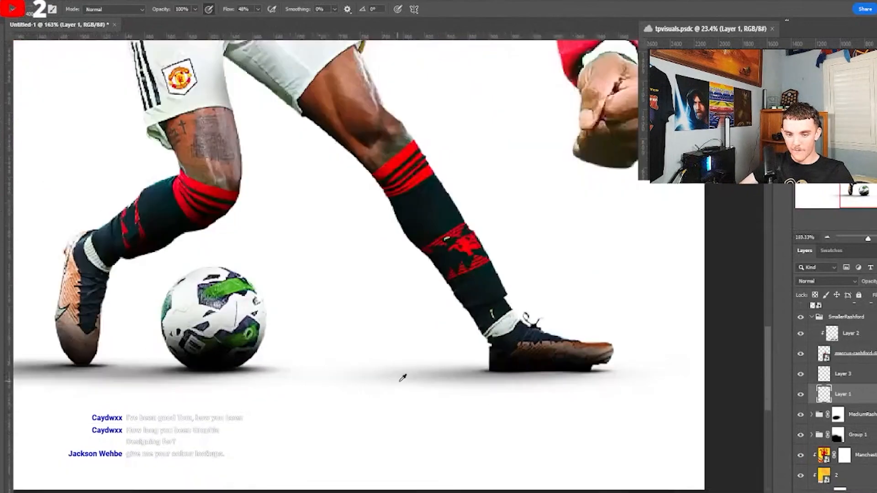
pyautogui.click(503, 371)
pyautogui.click(600, 371)
pyautogui.click(601, 372)
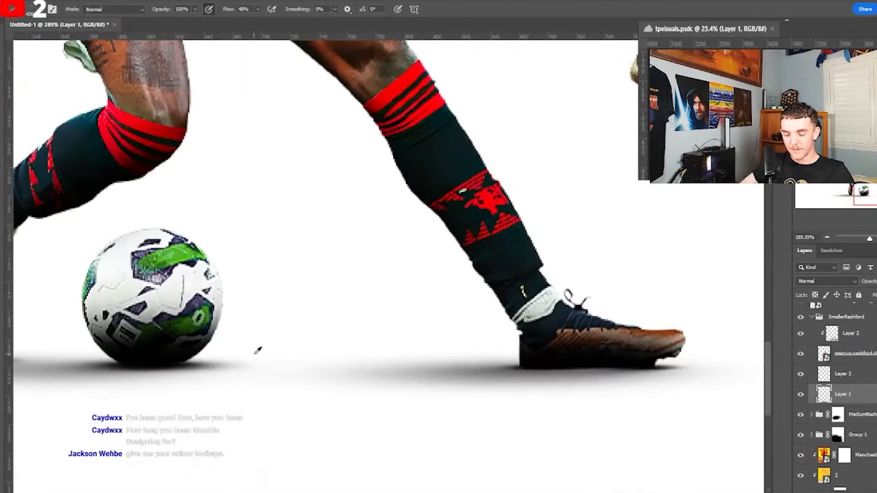
pyautogui.scroll(-10, 257, 352)
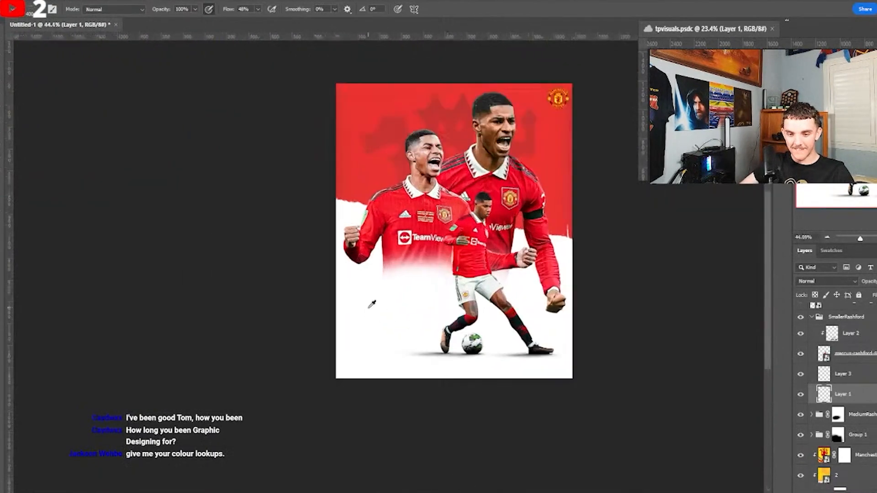
pyautogui.scroll(4, 368, 304)
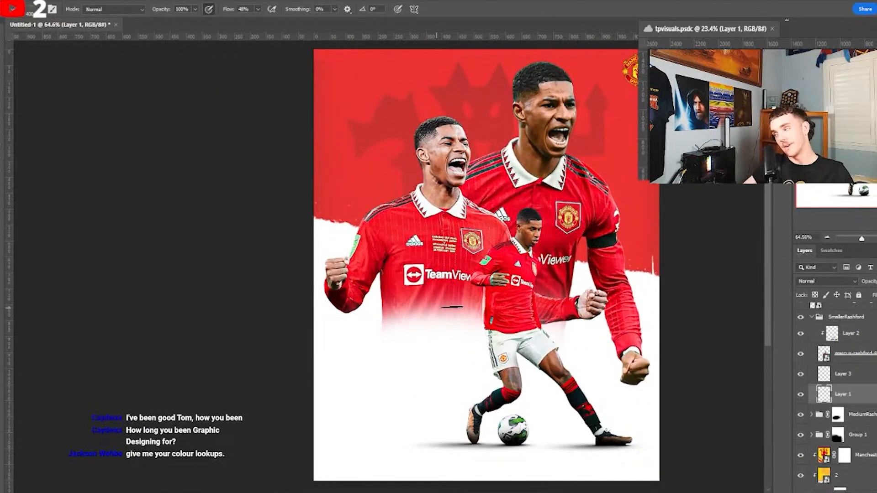
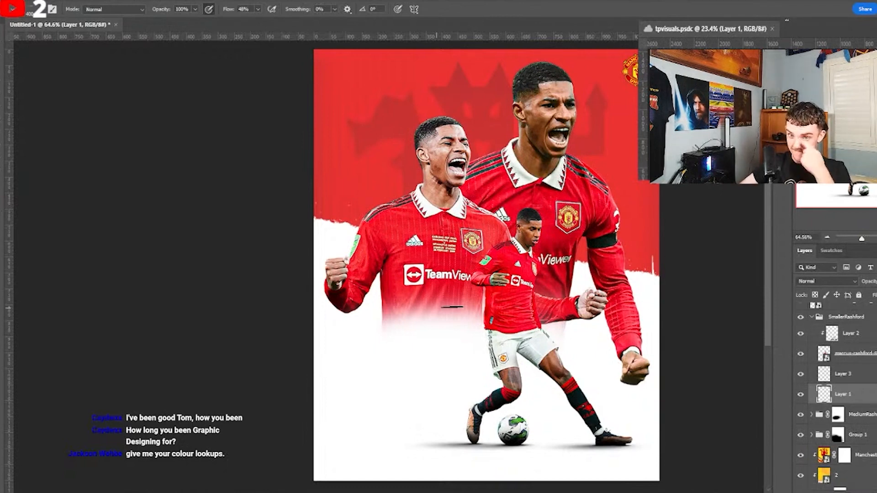
pyautogui.scroll(-2, 452, 307)
pyautogui.scroll(2, 453, 307)
pyautogui.scroll(1, 452, 307)
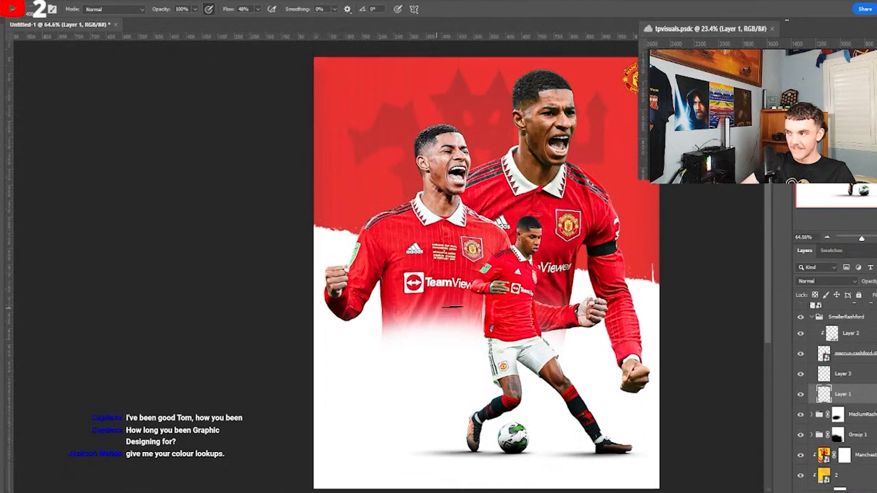
pyautogui.scroll(-3, 452, 307)
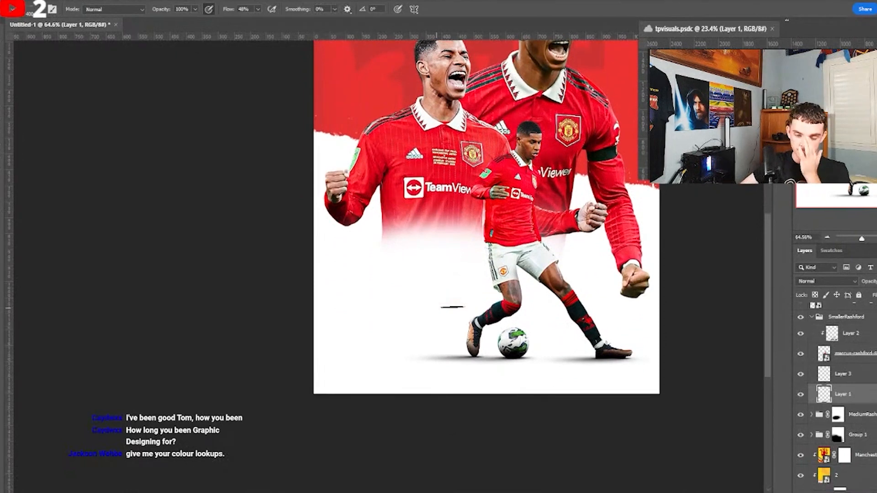
pyautogui.scroll(4, 452, 307)
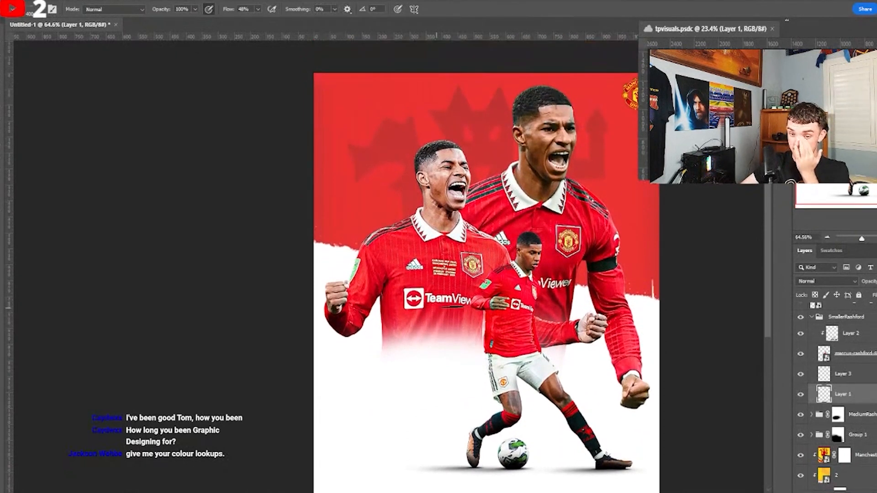
# - Try recolouring the red Color Fill 3 background layer white, and undo the change
pyautogui.scroll(-5, 874, 425)
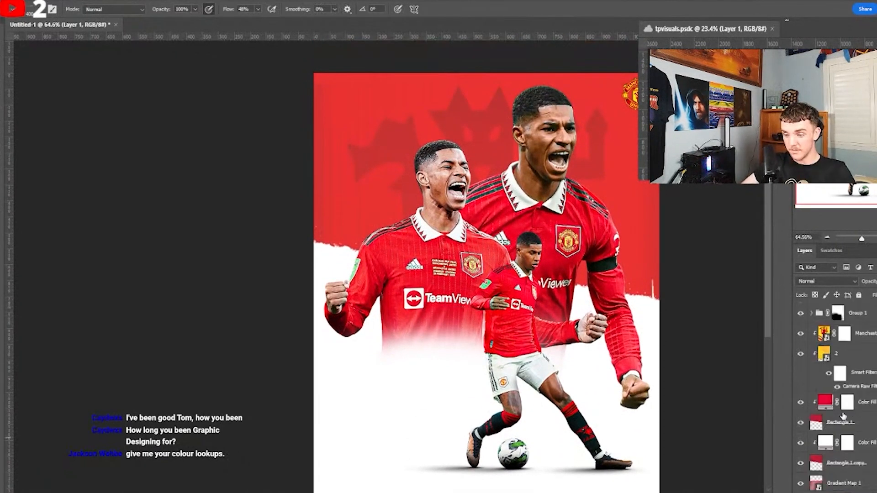
pyautogui.click(861, 358)
pyautogui.click(831, 251)
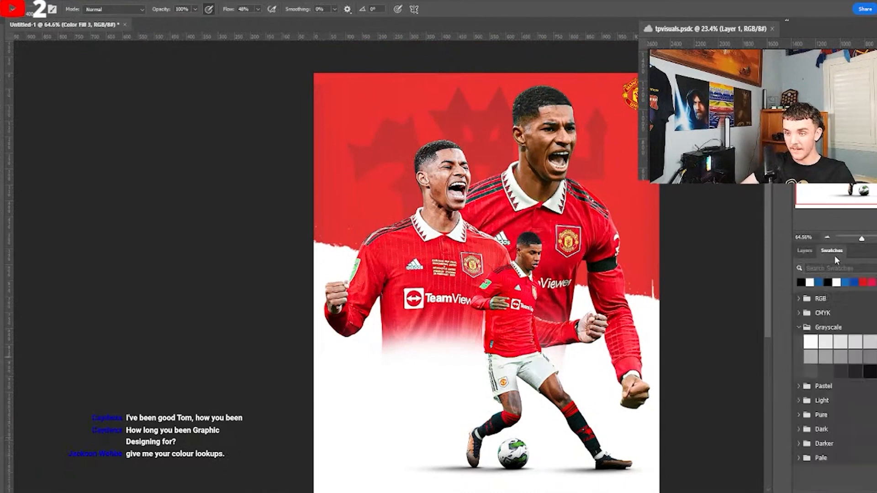
pyautogui.click(808, 282)
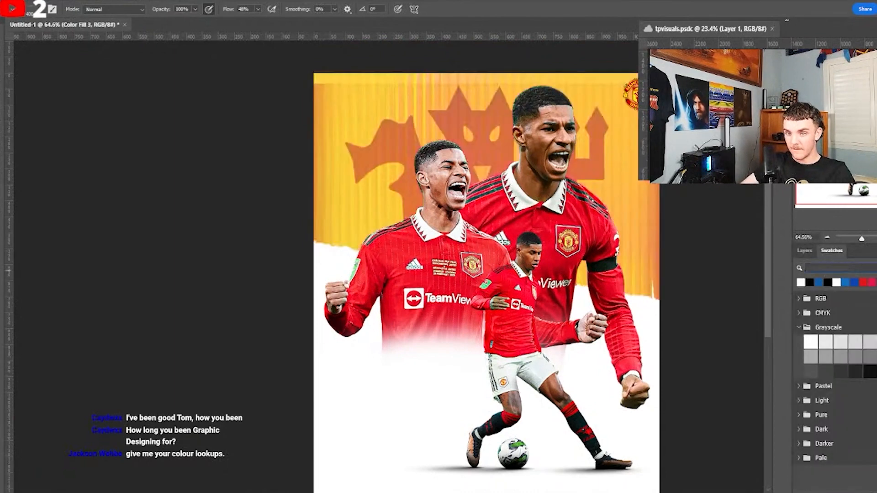
pyautogui.click(803, 252)
pyautogui.hotkey('ctrl', 'z')
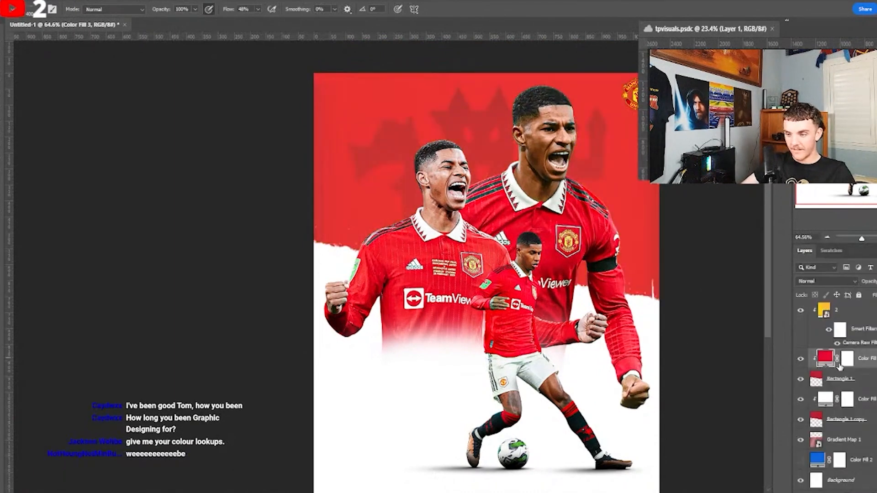
# - Try the white fill again with Linear Burn on the yellow texture layer, and restore the red background
pyautogui.click(868, 377)
pyautogui.click(873, 365)
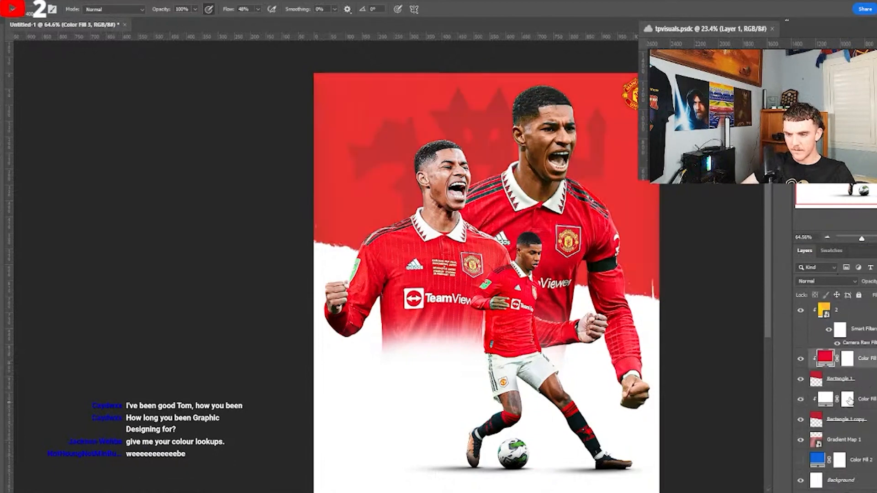
pyautogui.click(830, 251)
pyautogui.click(801, 282)
pyautogui.click(799, 254)
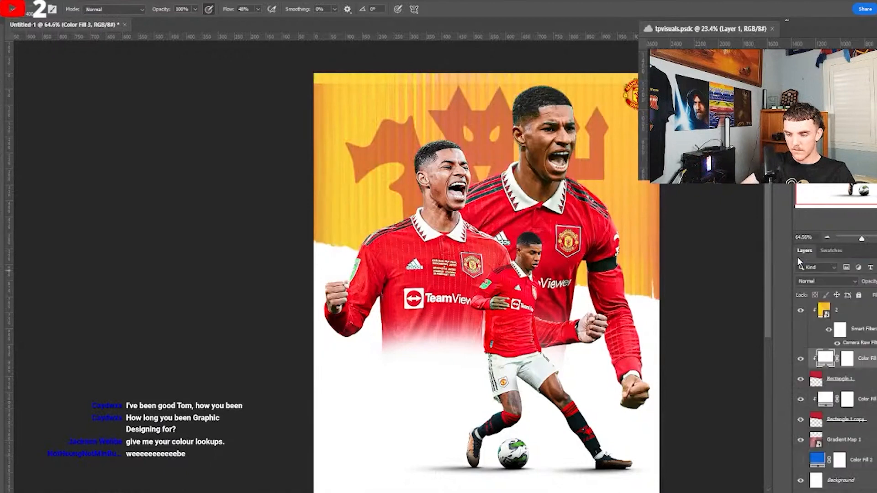
pyautogui.click(840, 310)
pyautogui.click(827, 282)
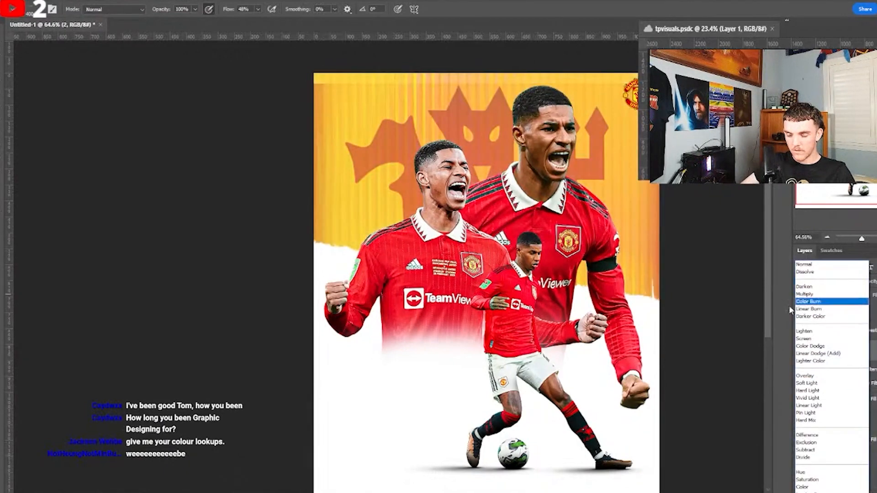
pyautogui.click(809, 309)
pyautogui.hotkey('ctrl', 'z')
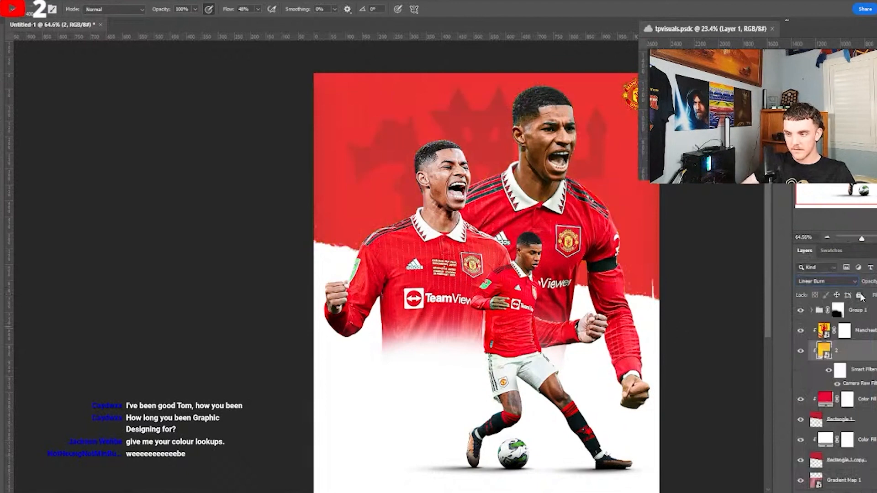
pyautogui.scroll(-3, 468, 288)
pyautogui.scroll(2, 528, 269)
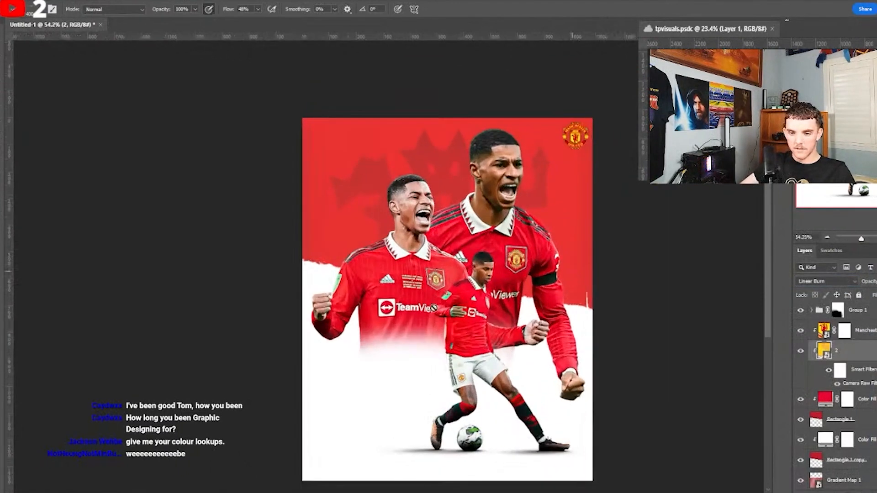
pyautogui.scroll(-2, 434, 308)
pyautogui.scroll(3, 366, 291)
pyautogui.scroll(-2, 433, 287)
pyautogui.scroll(2, 431, 284)
# - Select the small player's clipped shading layer and toggle its visibility to compare the front boot with and without the shading
pyautogui.press('v')
pyautogui.hotkey('alt', 'v')
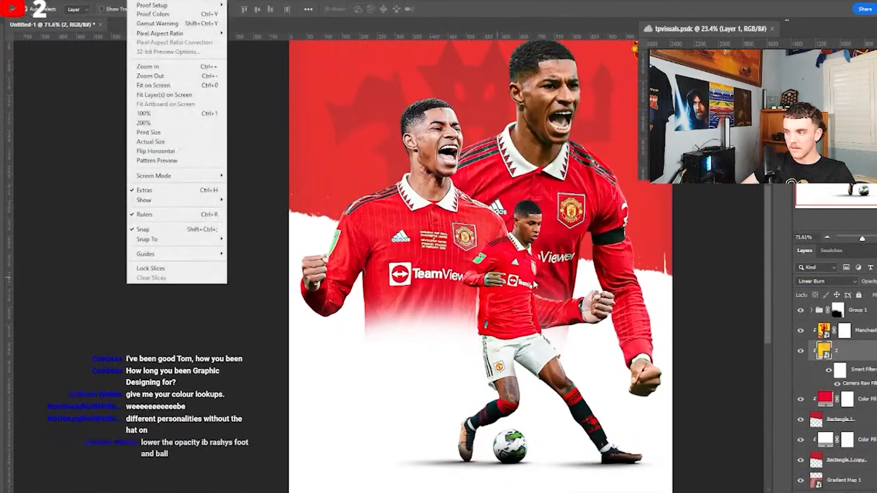
pyautogui.click(536, 284)
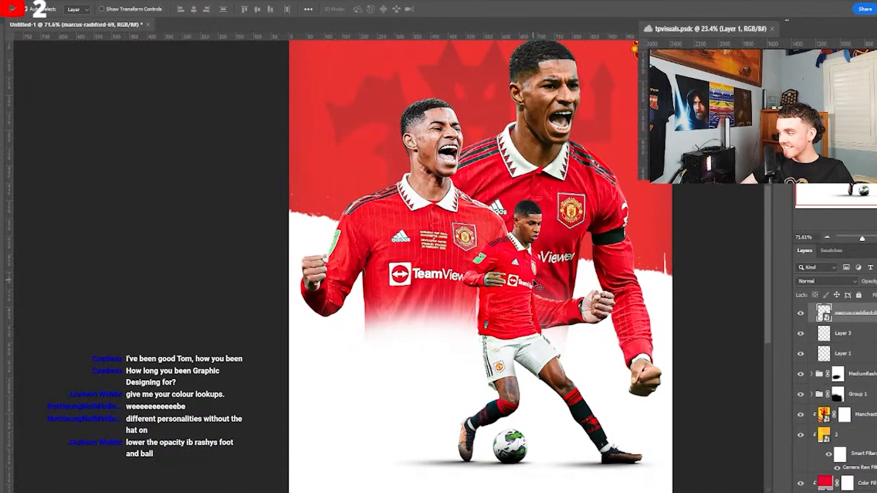
pyautogui.scroll(-3, 538, 287)
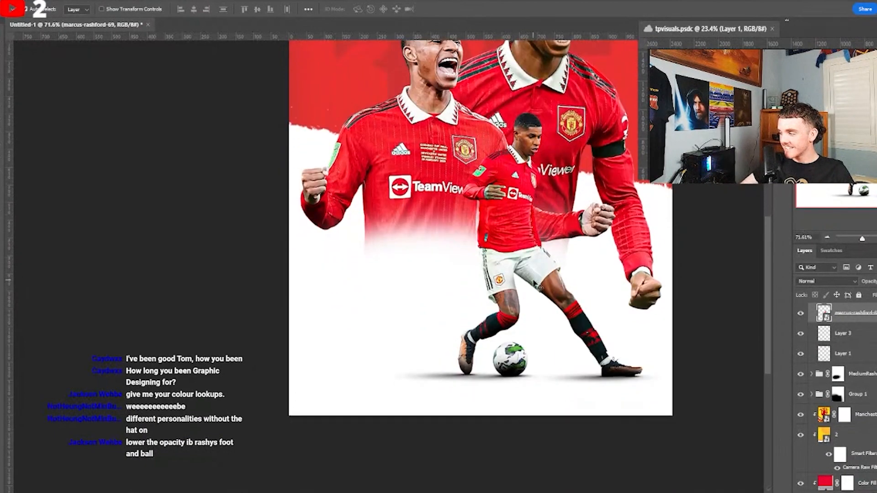
pyautogui.scroll(20, 626, 377)
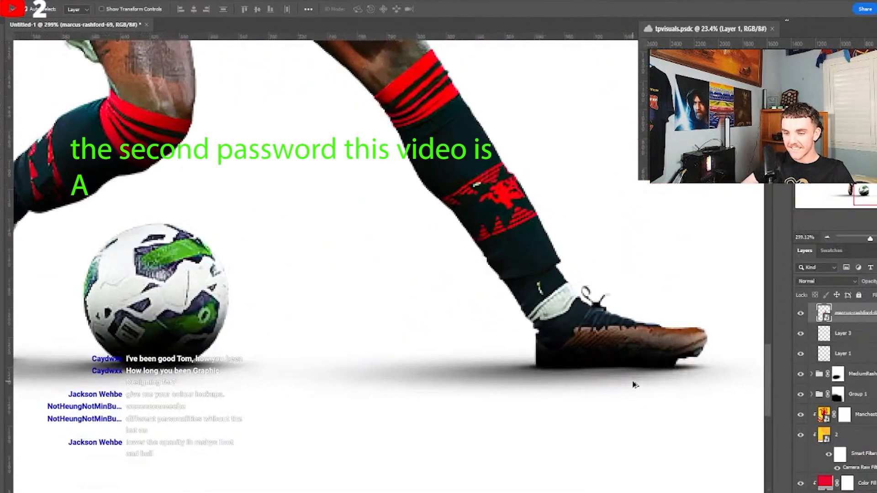
pyautogui.hotkey('ctrl', 'shift', 'alt', 'n')
pyautogui.hotkey('ctrl', 'alt', 'g')
pyautogui.click(799, 314)
pyautogui.click(800, 313)
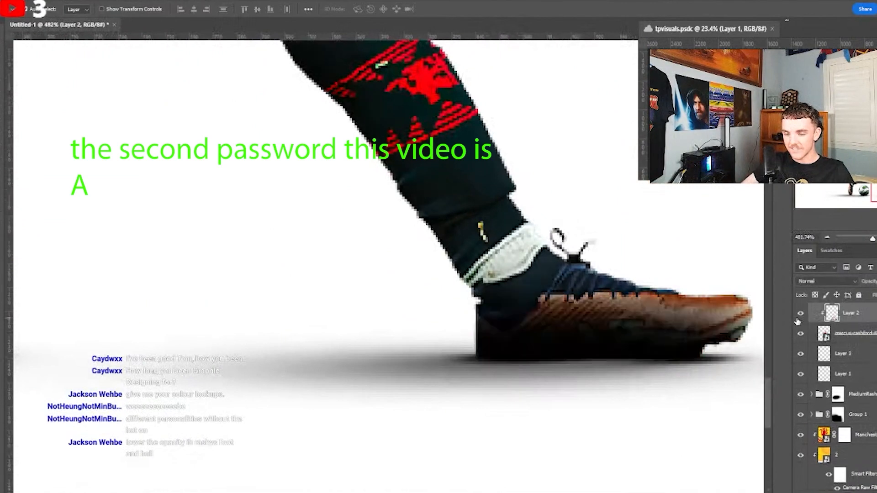
pyautogui.click(800, 313)
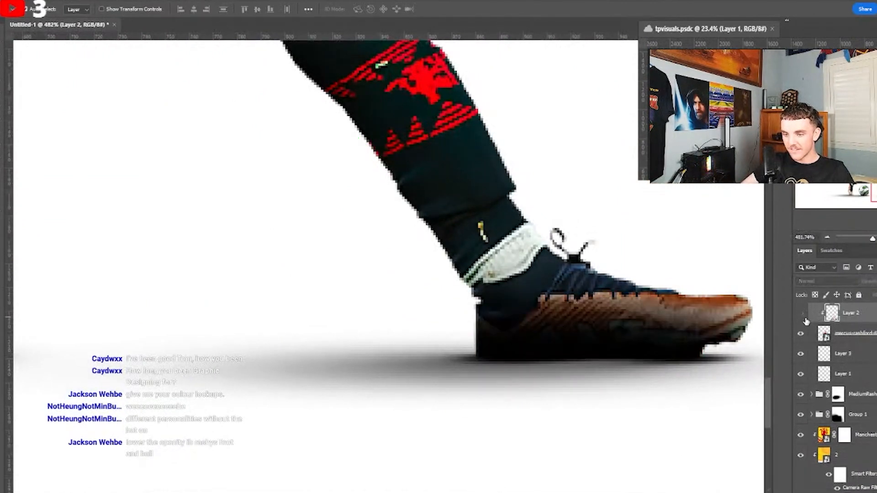
pyautogui.scroll(8, 711, 352)
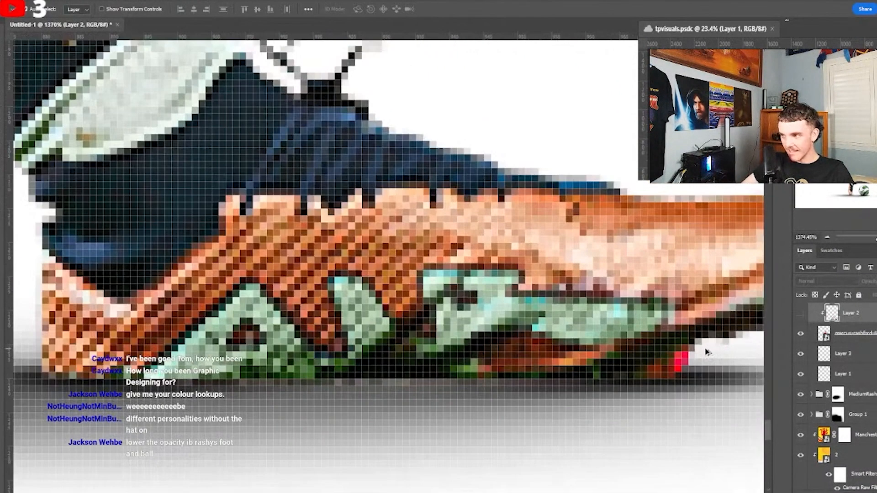
pyautogui.scroll(-6, 654, 354)
pyautogui.scroll(2, 618, 350)
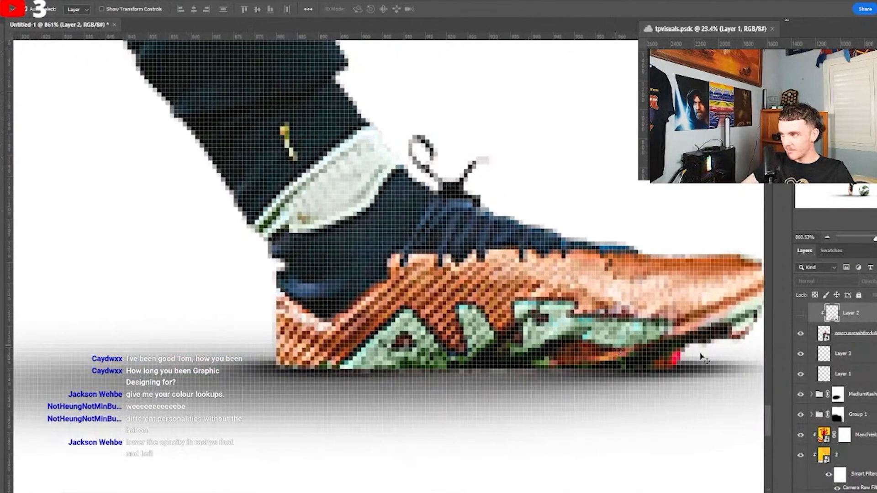
pyautogui.click(800, 313)
# - Examine the shading on the front boot's toe, the rear boot and the ball up close
pyautogui.scroll(-3, 642, 344)
pyautogui.scroll(3, 641, 344)
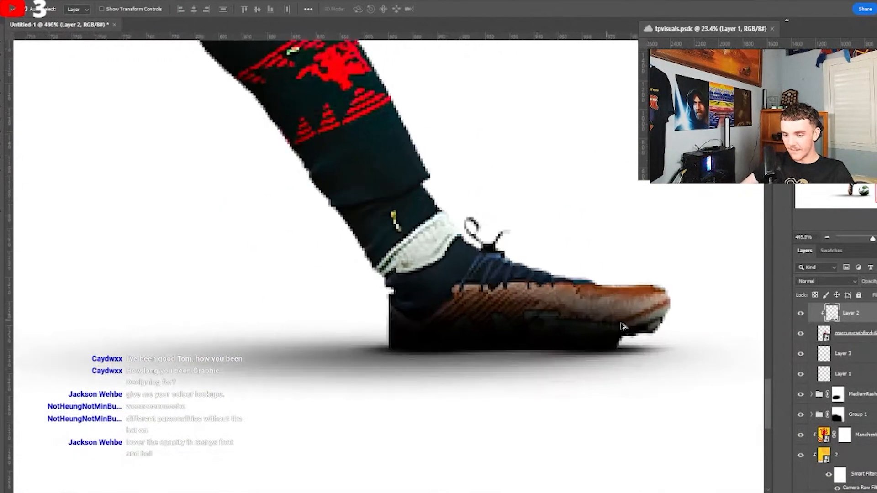
pyautogui.scroll(3, 661, 352)
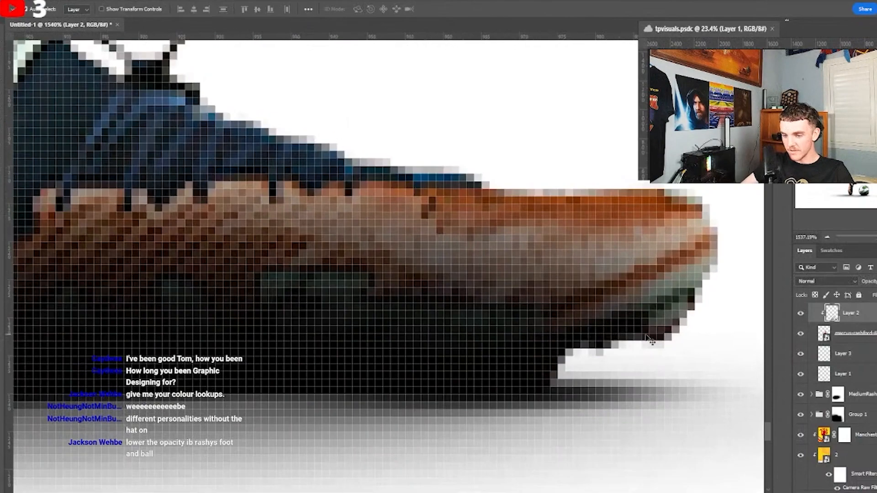
pyautogui.scroll(-4, 611, 356)
pyautogui.scroll(4, 611, 355)
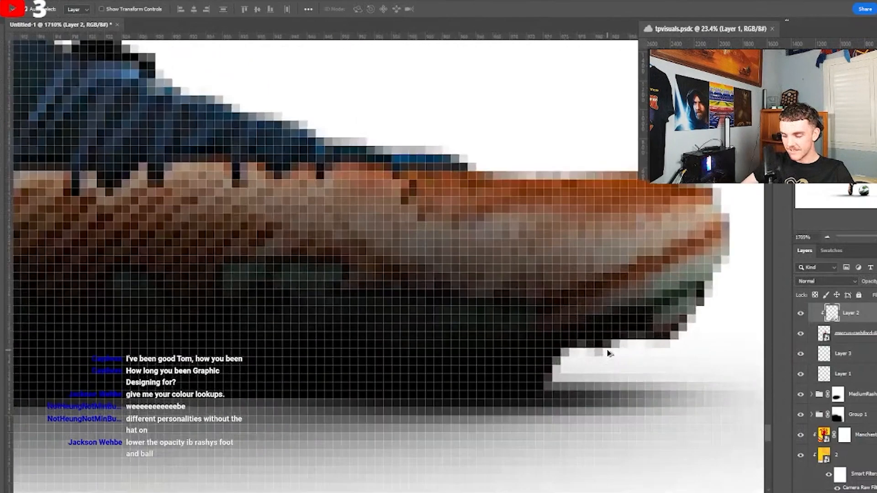
pyautogui.scroll(-8, 607, 357)
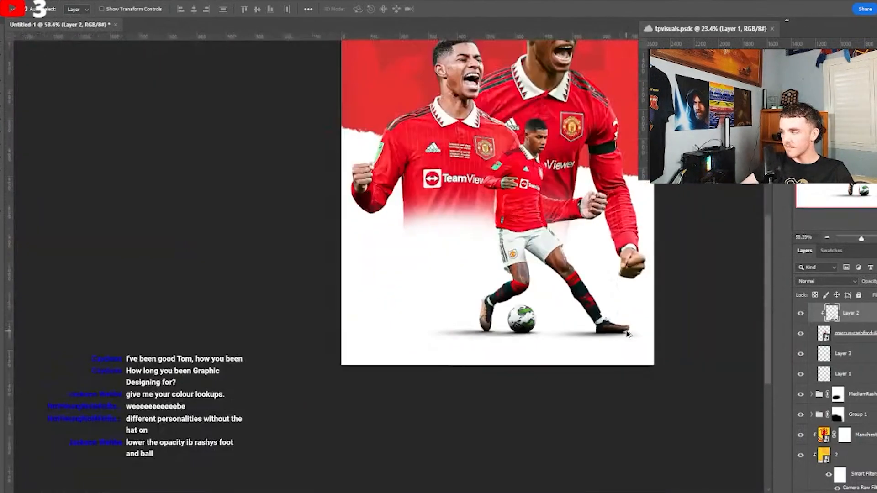
pyautogui.scroll(6, 531, 348)
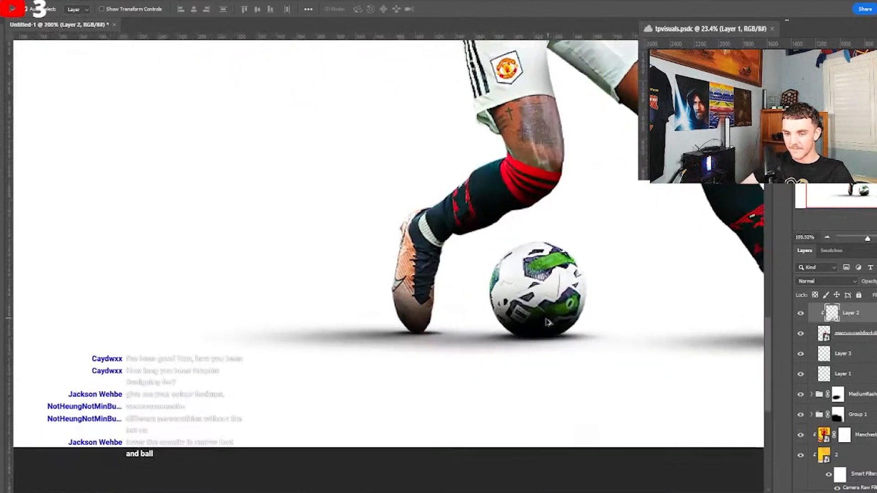
# - Add a layer mask to the small player's shading layer and ready a 70 px soft round brush with 0% hardness
pyautogui.hotkey('ctrl', 'alt', 'm')
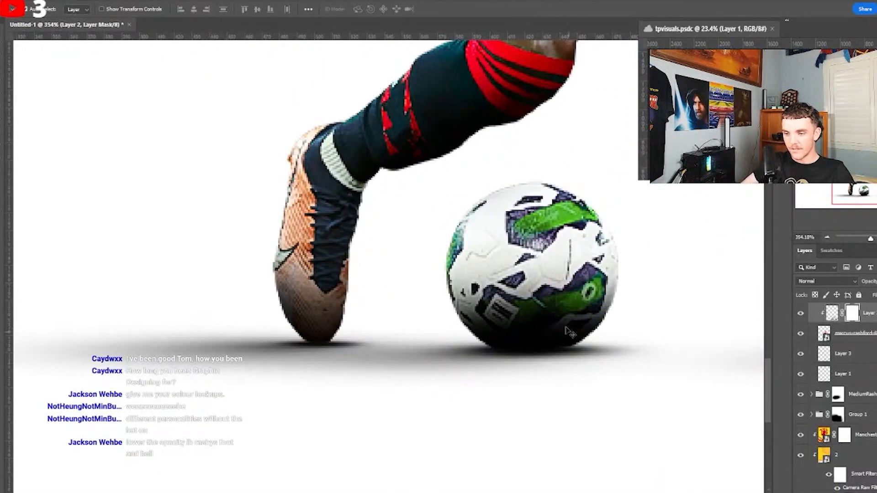
pyautogui.press('b')
pyautogui.rightClick(479, 308)
pyautogui.click(525, 392)
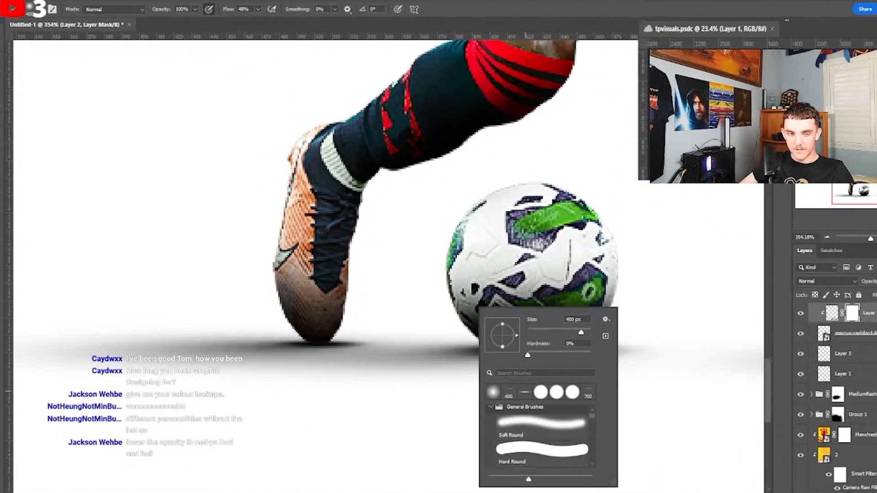
pyautogui.press('Return')
pyautogui.press('[')
pyautogui.press('[')
pyautogui.press('[')
pyautogui.press('[')
pyautogui.press('[')
pyautogui.press('[')
pyautogui.press('[')
pyautogui.press('[')
pyautogui.press('[')
pyautogui.press('[')
pyautogui.press('[')
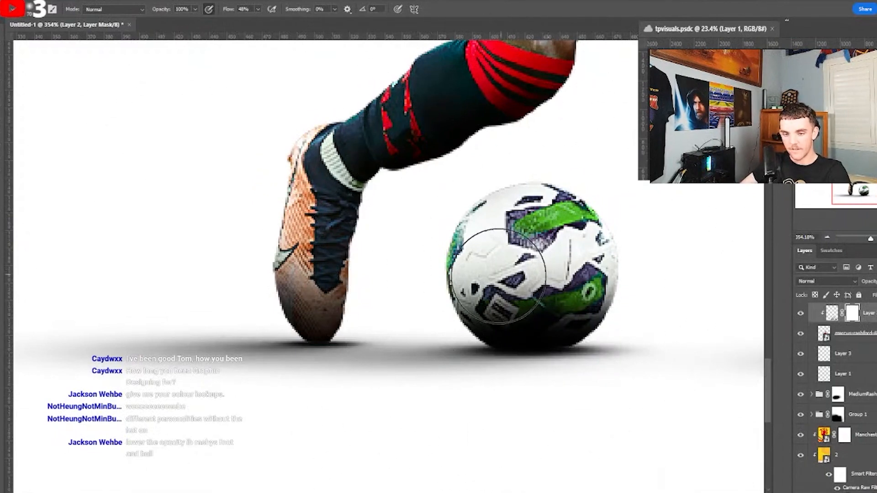
# - Paint on the shading layer's mask to lighten the heavy dark shading on the lower part of the ball
pyautogui.scroll(1, 544, 310)
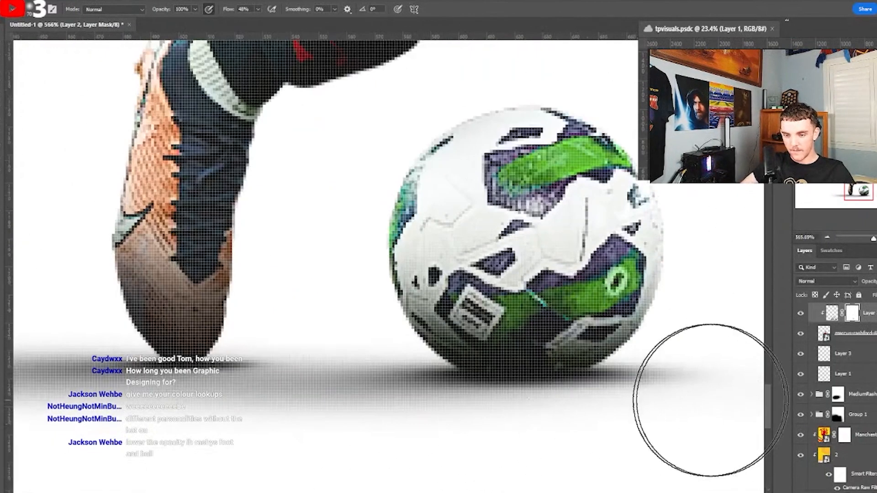
pyautogui.scroll(-2, 431, 340)
pyautogui.scroll(-2, 431, 340)
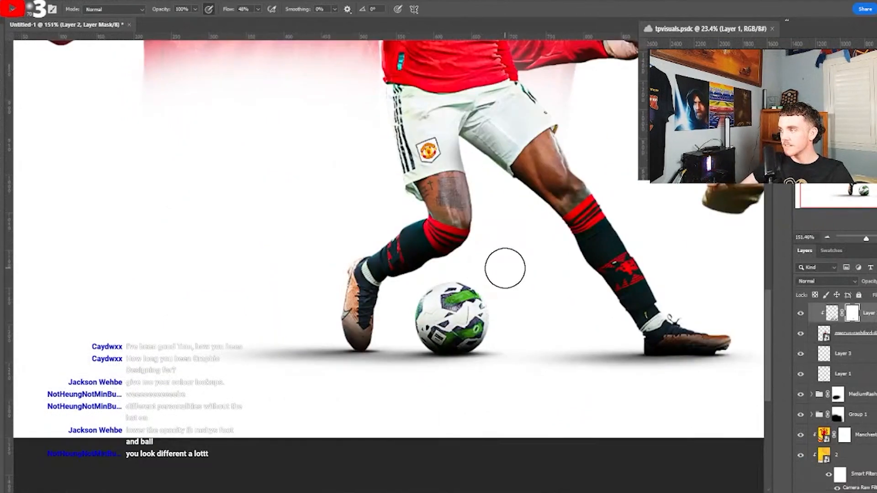
pyautogui.scroll(1, 505, 269)
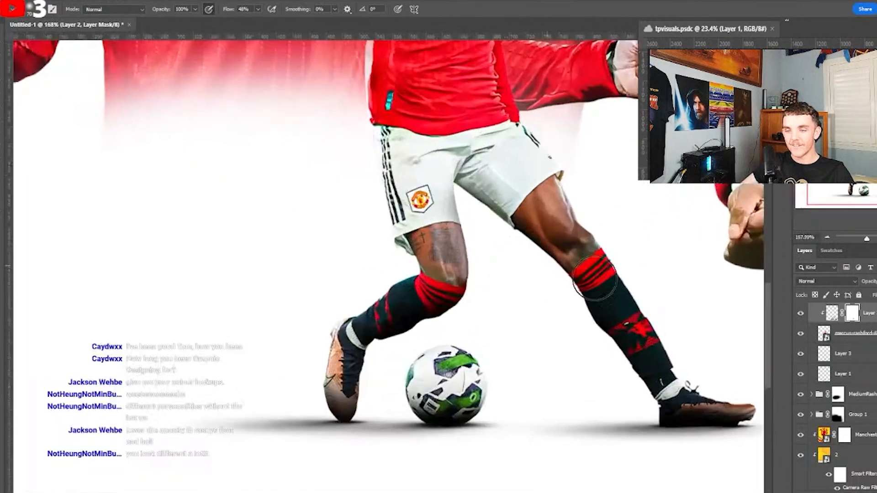
# - Target the small player's shading layer itself instead of its mask and ready a smaller Soft Round brush
pyautogui.scroll(1, 853, 338)
pyautogui.click(828, 333)
pyautogui.scroll(4, 530, 211)
pyautogui.rightClick(599, 261)
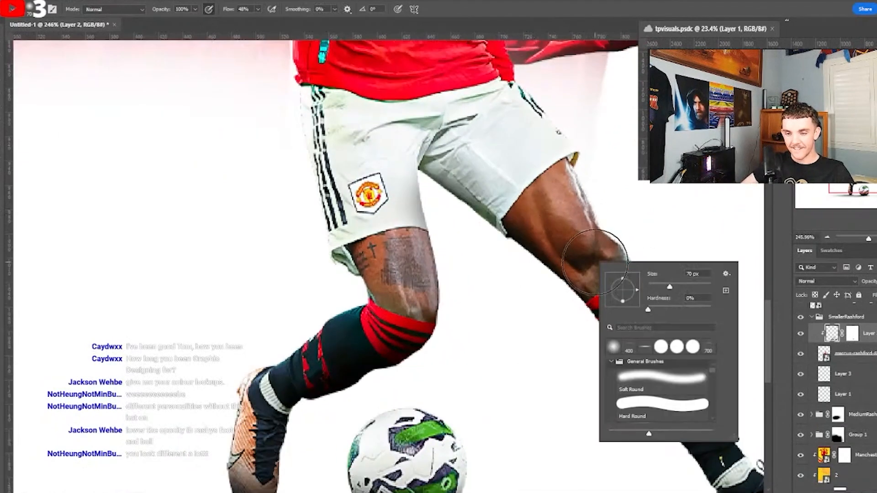
pyautogui.doubleClick(638, 384)
pyautogui.scroll(2, 620, 291)
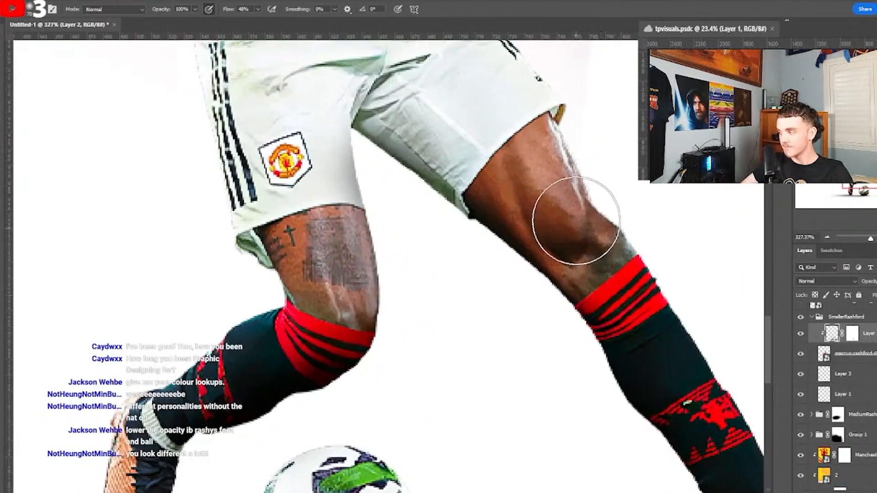
pyautogui.press('[')
pyautogui.press('[')
# - Undo a first heavy stroke on the small player's front leg, set the brush flow to 13% and shade the thigh and knee lightly
pyautogui.moveTo(526, 189); pyautogui.dragTo(596, 284)
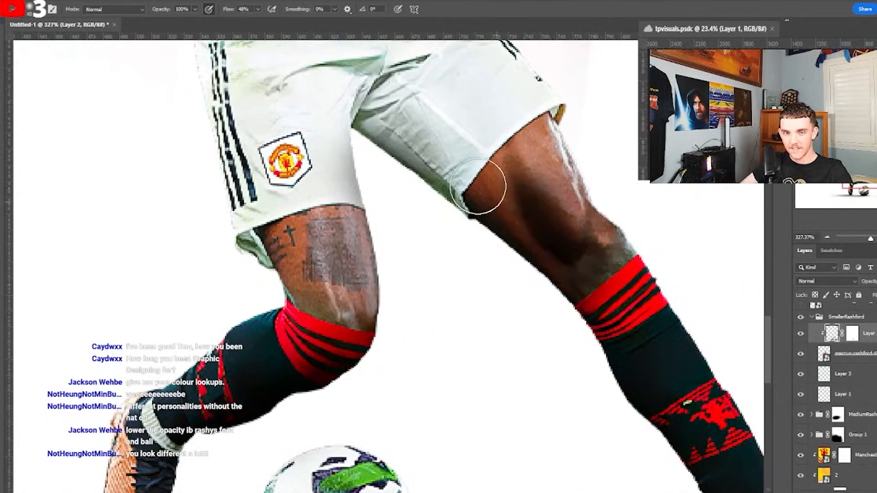
pyautogui.hotkey('ctrl', 'z')
pyautogui.moveTo(187, 10); pyautogui.dragTo(193, 10)
pyautogui.moveTo(486, 186)
pyautogui.mouseDown()
pyautogui.moveTo(546, 285)
pyautogui.moveTo(554, 322)
pyautogui.mouseUp()
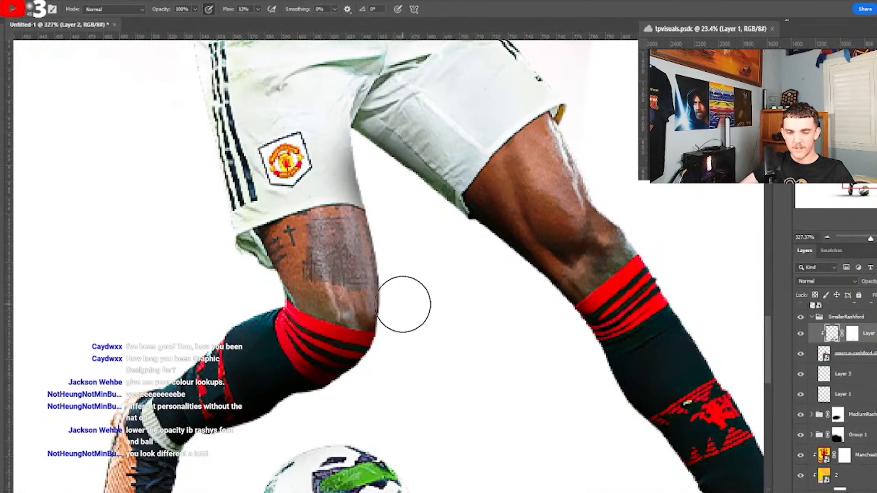
# - Add a new empty layer directly above the MediumRashford group, beneath the small player's shadow layers
pyautogui.scroll(-2, 231, 405)
pyautogui.scroll(-3, 289, 392)
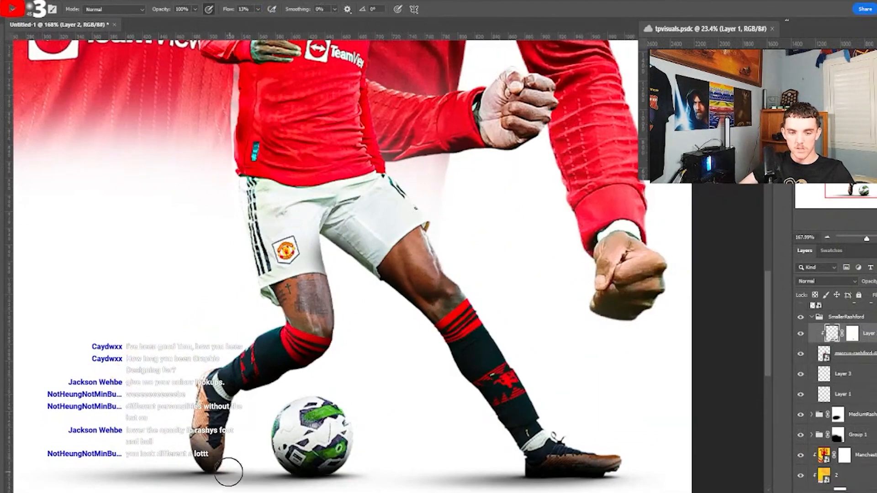
pyautogui.scroll(-3, 206, 395)
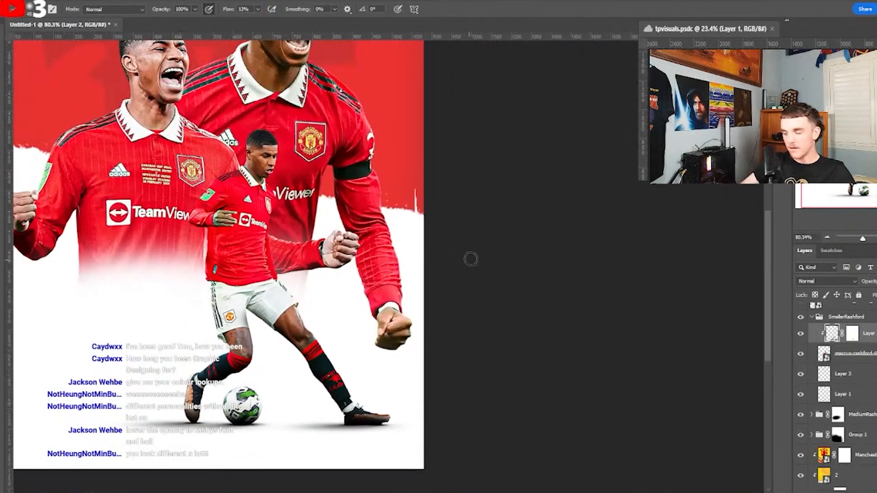
pyautogui.scroll(-1, 442, 260)
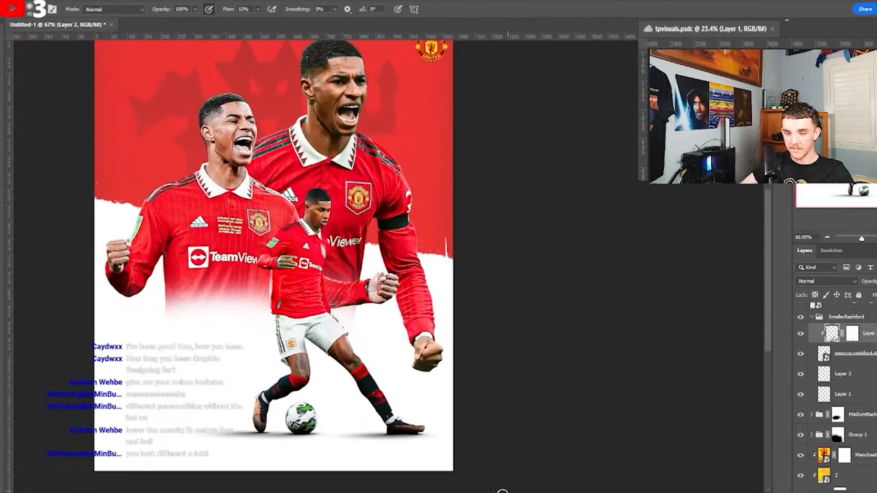
pyautogui.hscroll(-5, 442, 484)
pyautogui.click(872, 378)
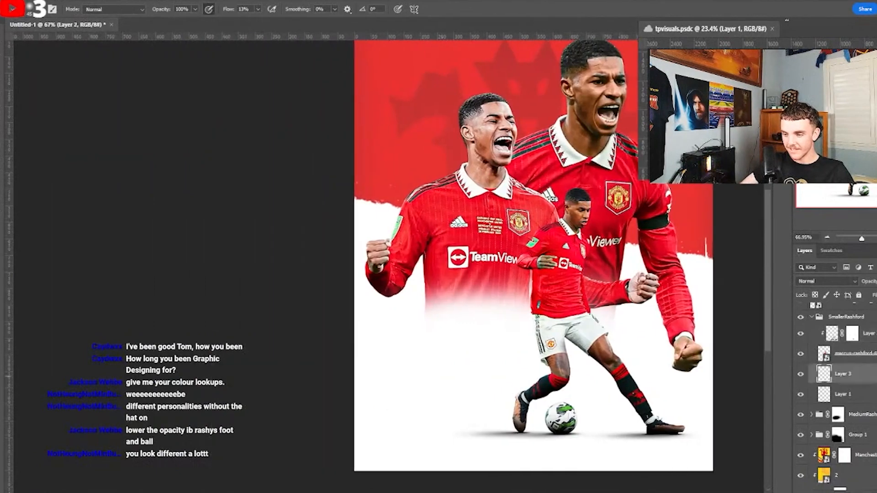
pyautogui.click(871, 394)
pyautogui.click(873, 417)
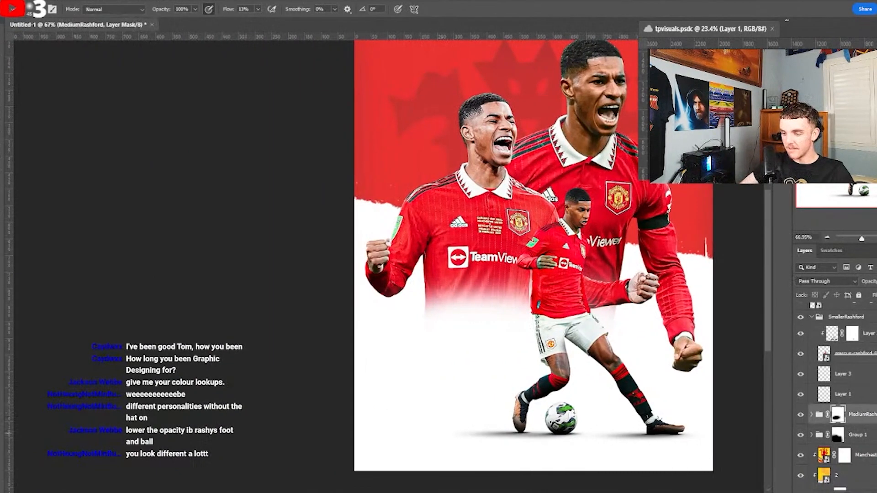
pyautogui.hotkey('ctrl', 'shift', 'alt', 'n')
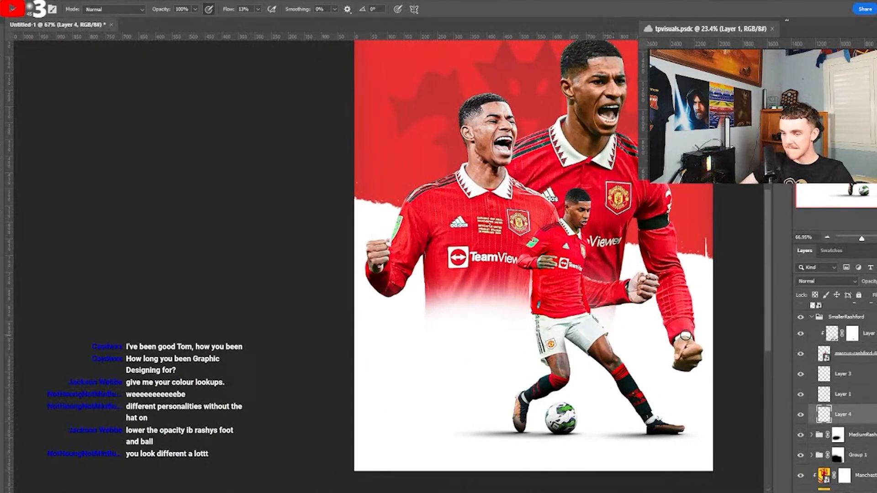
# - Enlarge the soft brush and paint a faint shadow behind the small player's upper body on the new layer
pyautogui.scroll(3, 563, 243)
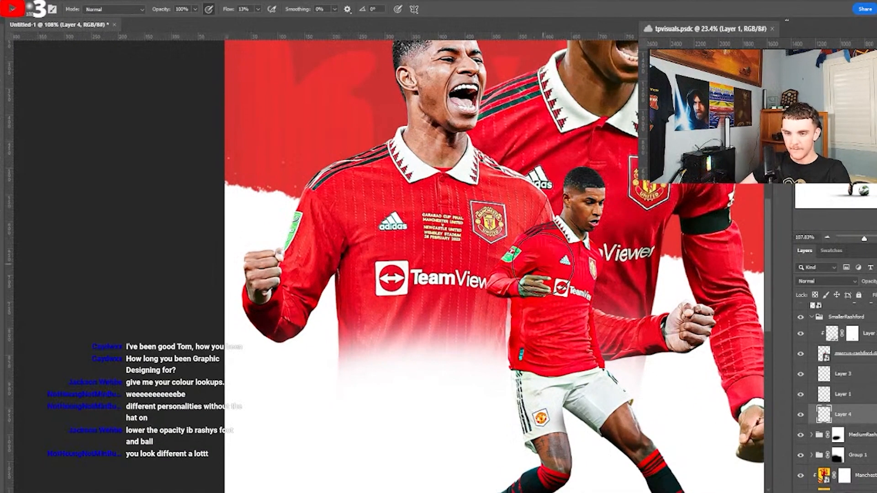
pyautogui.press(']')
pyautogui.press(']')
pyautogui.press(']')
pyautogui.press(']')
pyautogui.press(']')
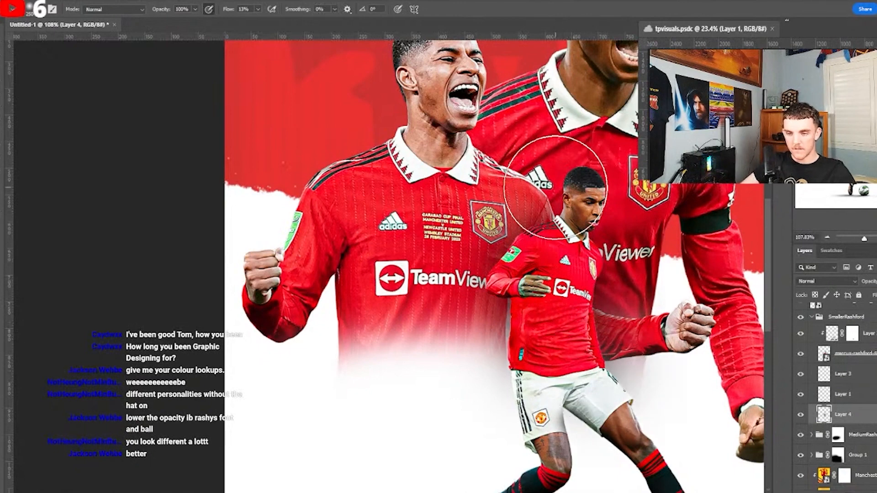
# - Toggle the new shadow layer's visibility and examine the whole poster to compare it with and without the shadow
pyautogui.scroll(-3, 556, 187)
pyautogui.scroll(1, 556, 187)
pyautogui.click(800, 416)
pyautogui.click(799, 415)
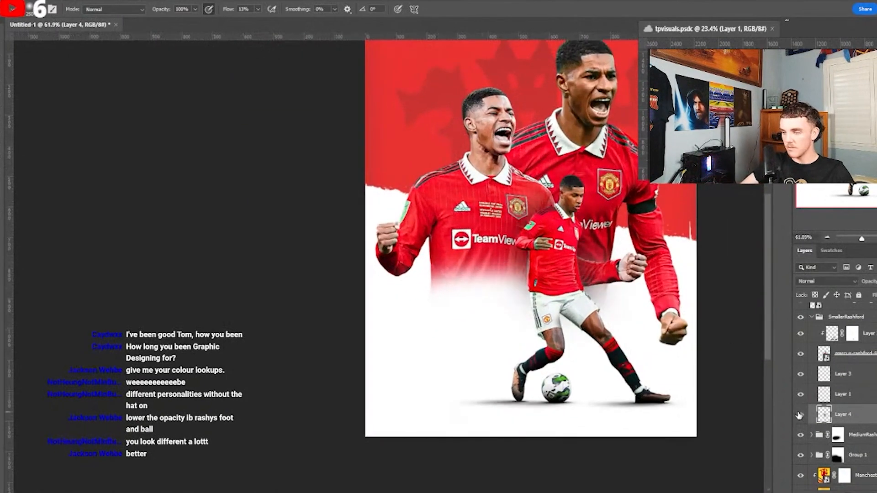
pyautogui.click(799, 415)
pyautogui.click(799, 415)
pyautogui.scroll(1, 585, 237)
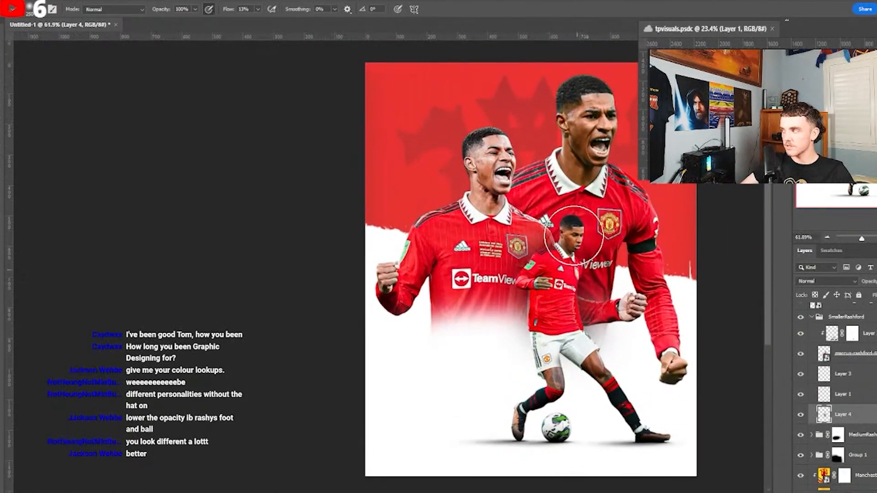
pyautogui.scroll(1, 570, 222)
pyautogui.scroll(-2, 570, 222)
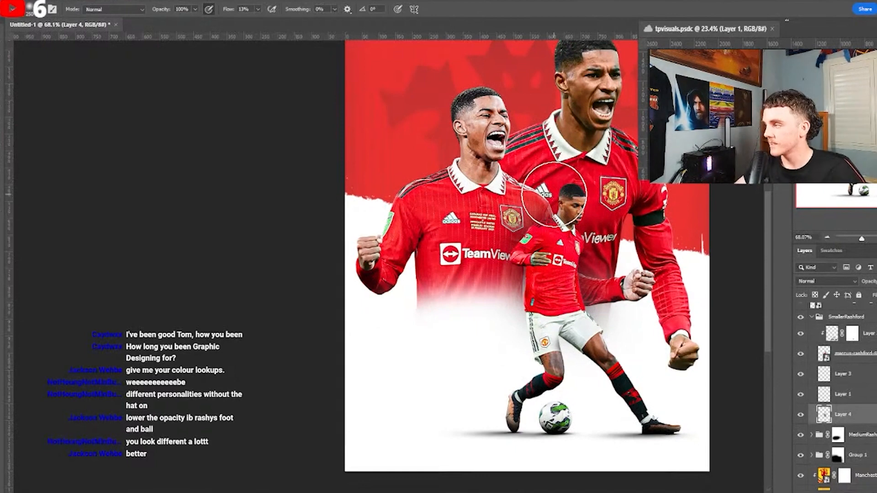
pyautogui.scroll(1, 687, 235)
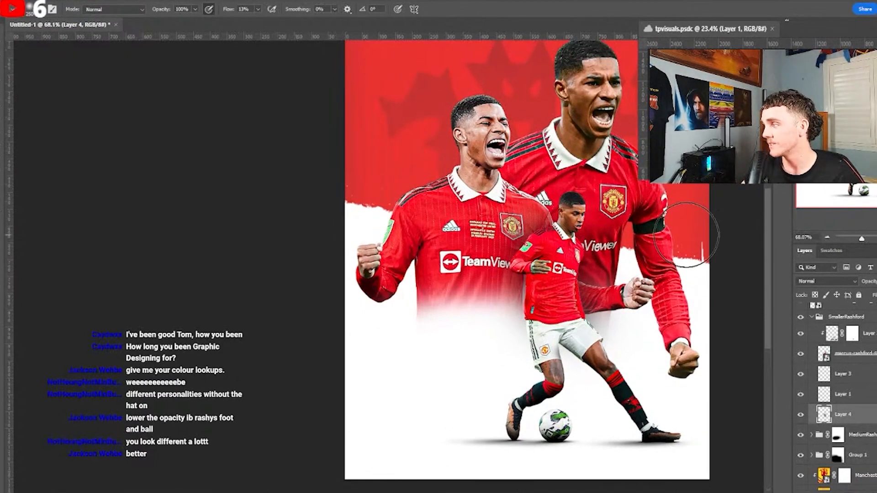
pyautogui.scroll(-3, 686, 235)
pyautogui.scroll(3, 660, 235)
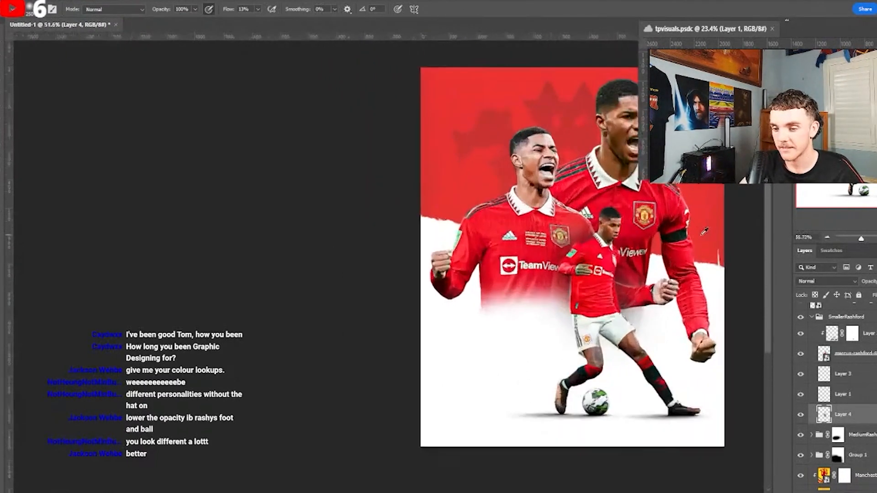
pyautogui.scroll(2, 663, 236)
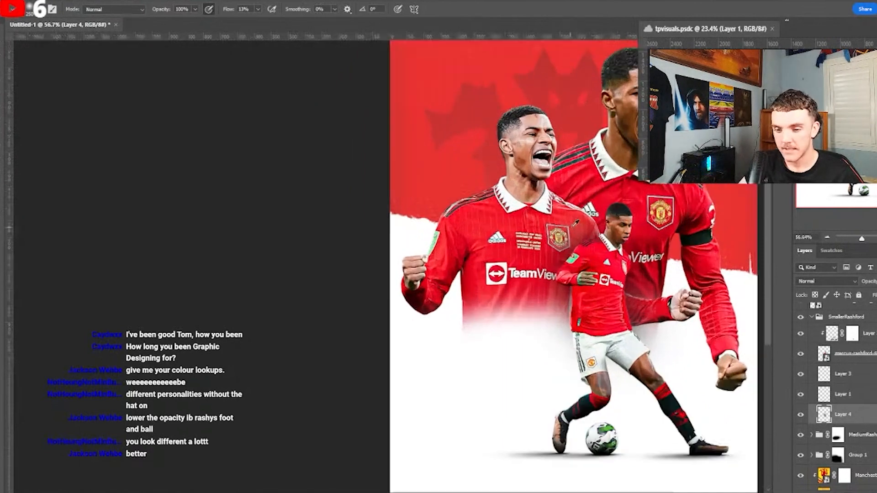
# - Undo the last stroke and add a new layer inside the MediumRashford group, directly beneath the medium player's cutout
pyautogui.hotkey('ctrl', 'z')
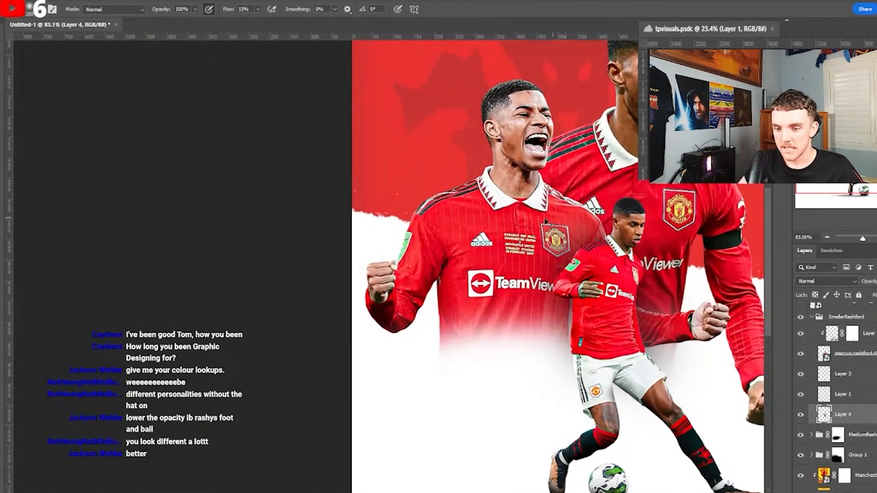
pyautogui.press('v')
pyautogui.click(565, 215)
pyautogui.scroll(-2, 825, 414)
pyautogui.click(857, 415)
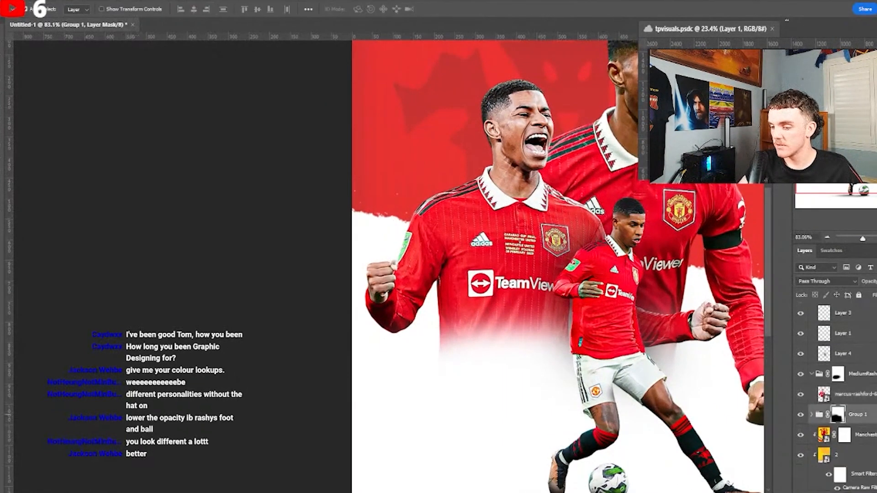
pyautogui.hotkey('ctrl', 'shift', 'alt', 'n')
pyautogui.moveTo(855, 418); pyautogui.dragTo(848, 405)
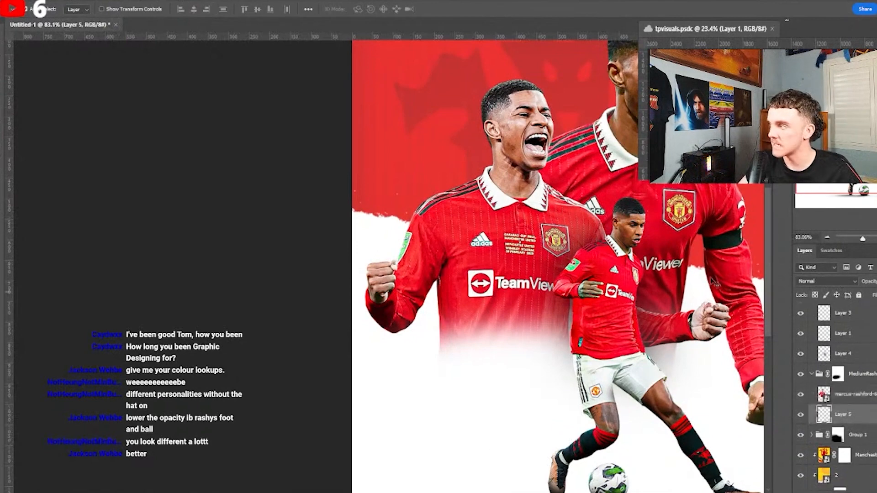
# - Paint a soft shadow behind the medium player's shoulder, over the large player's shirt, on the new layer
pyautogui.press('b')
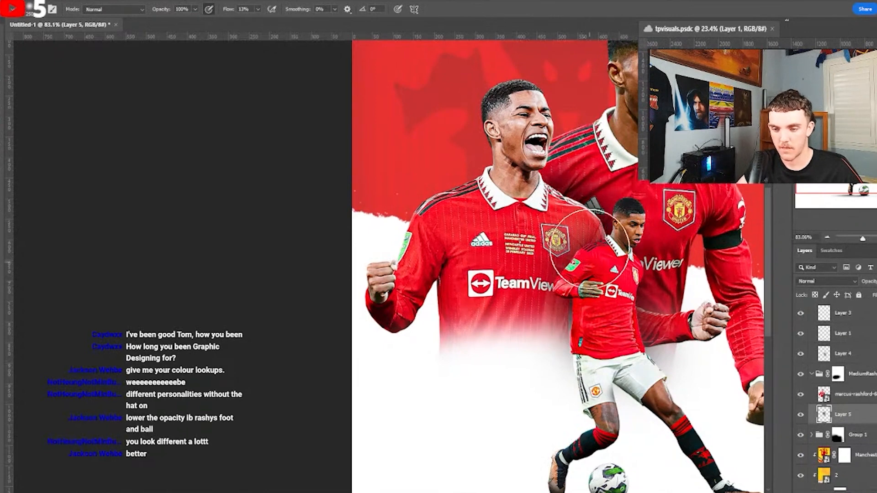
pyautogui.scroll(-3, 589, 233)
pyautogui.scroll(1, 594, 227)
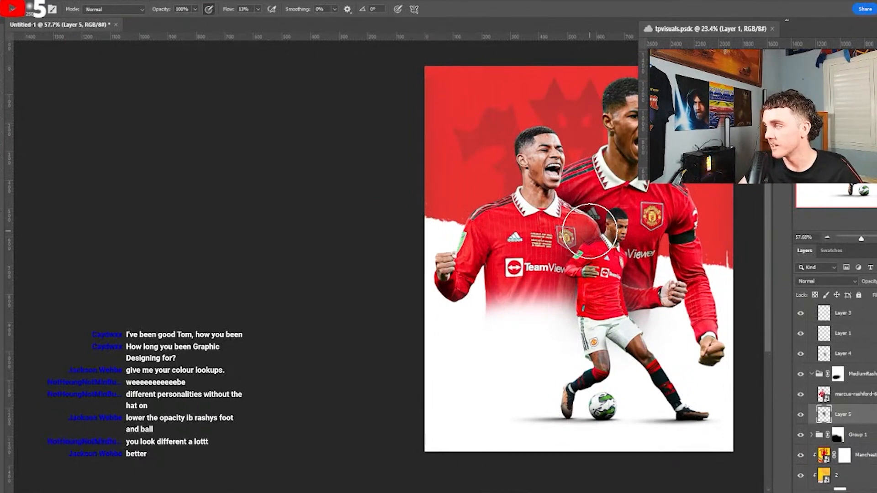
pyautogui.scroll(-4, 589, 231)
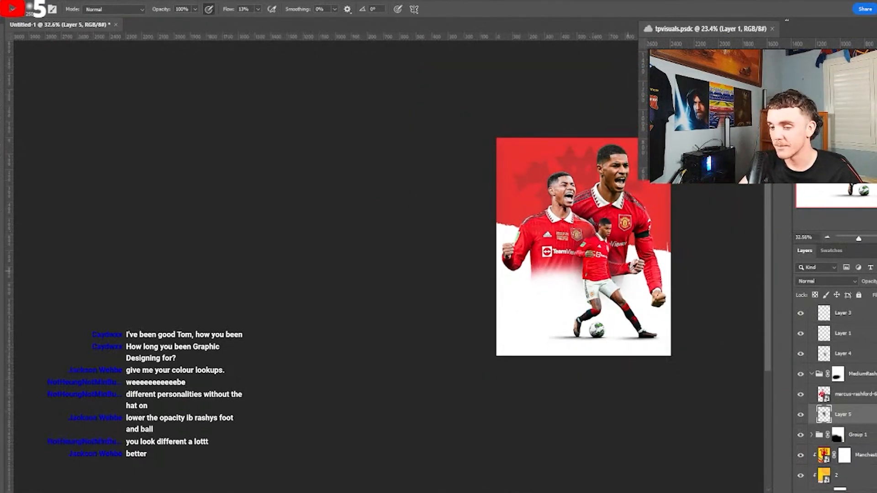
pyautogui.scroll(1, 661, 257)
pyautogui.scroll(5, 616, 245)
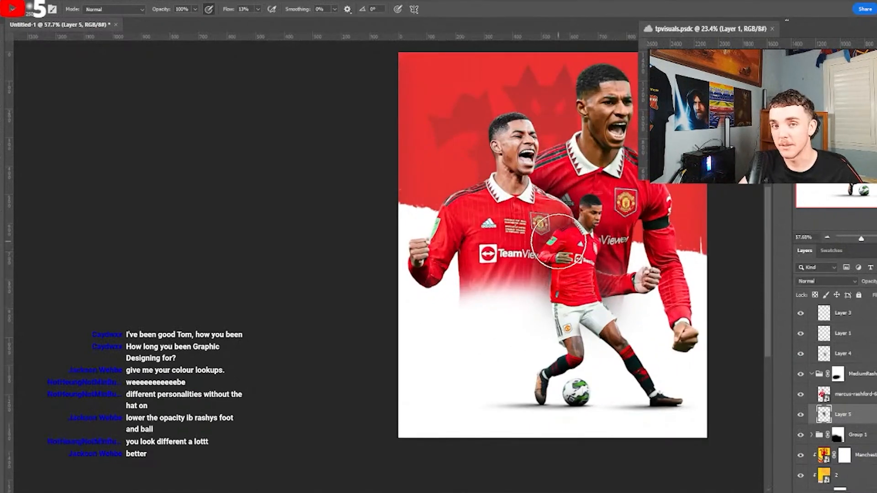
pyautogui.scroll(3, 558, 241)
pyautogui.scroll(-4, 576, 240)
pyautogui.scroll(2, 599, 237)
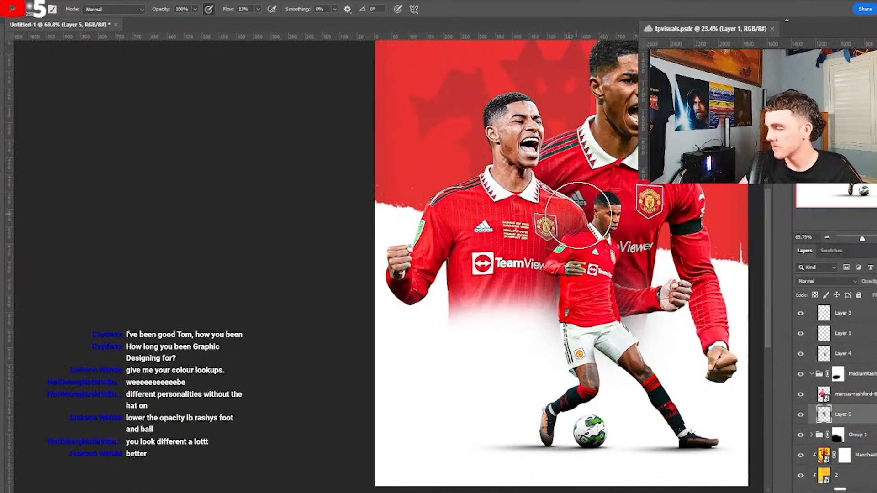
pyautogui.scroll(2, 622, 206)
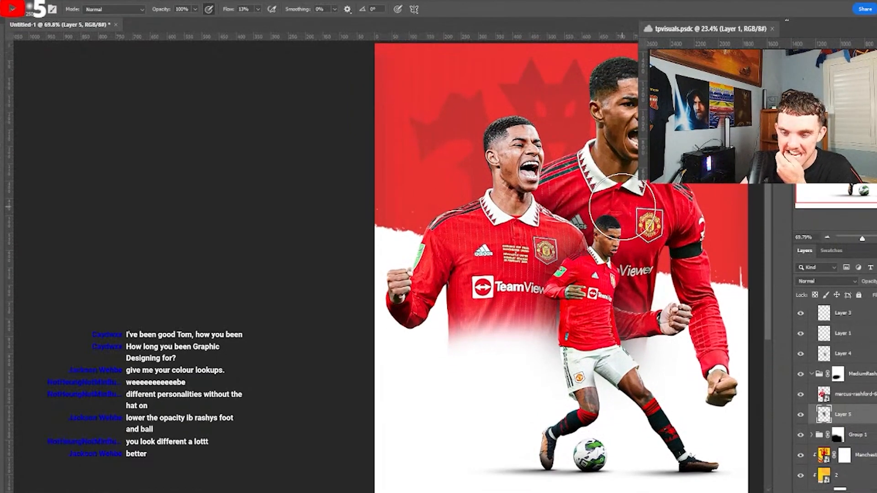
# - Try raising the saturation to +51 in the medium player's Camera Raw smart filter
pyautogui.press('v')
pyautogui.click(527, 167)
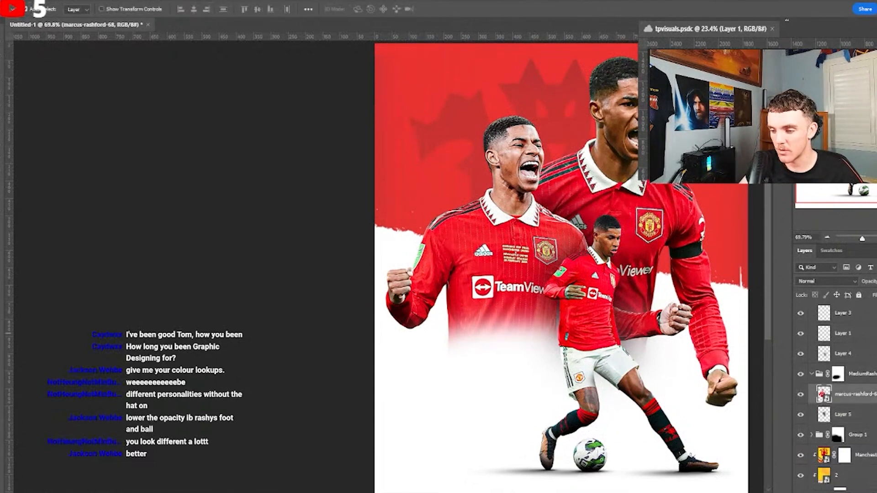
pyautogui.click(875, 394)
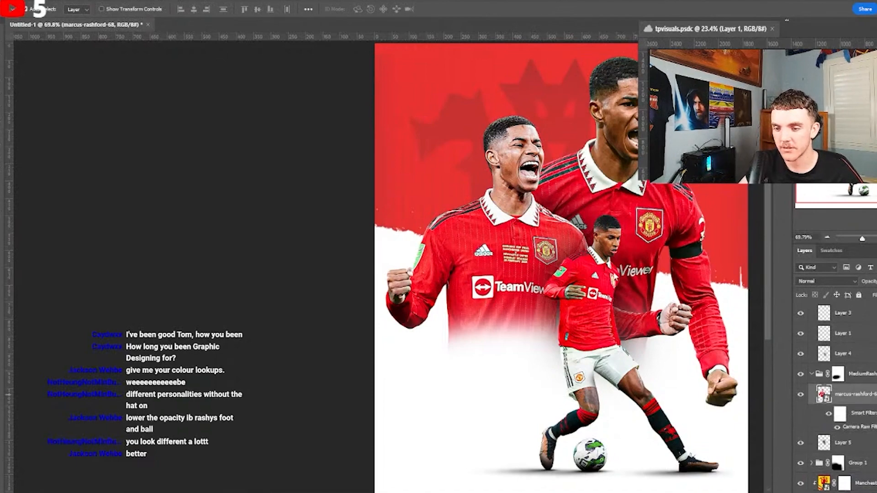
pyautogui.doubleClick(859, 426)
pyautogui.click(457, 159)
pyautogui.scroll(-3, 748, 303)
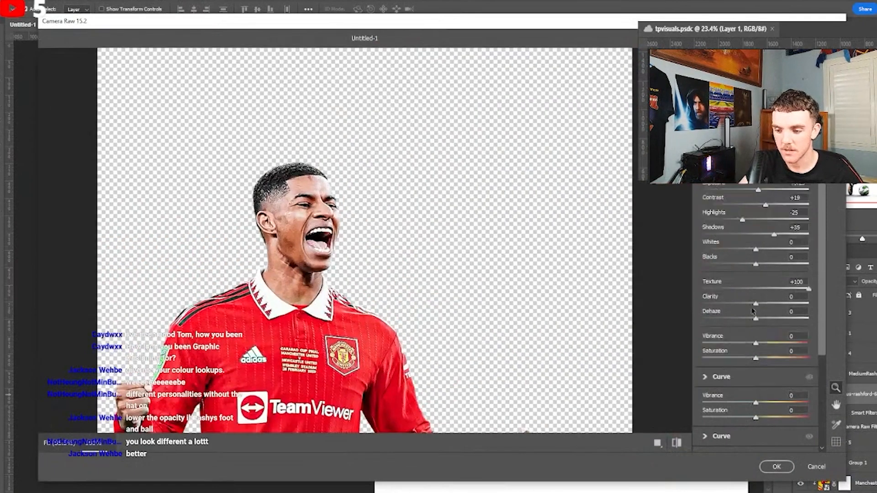
pyautogui.moveTo(755, 286); pyautogui.dragTo(783, 289)
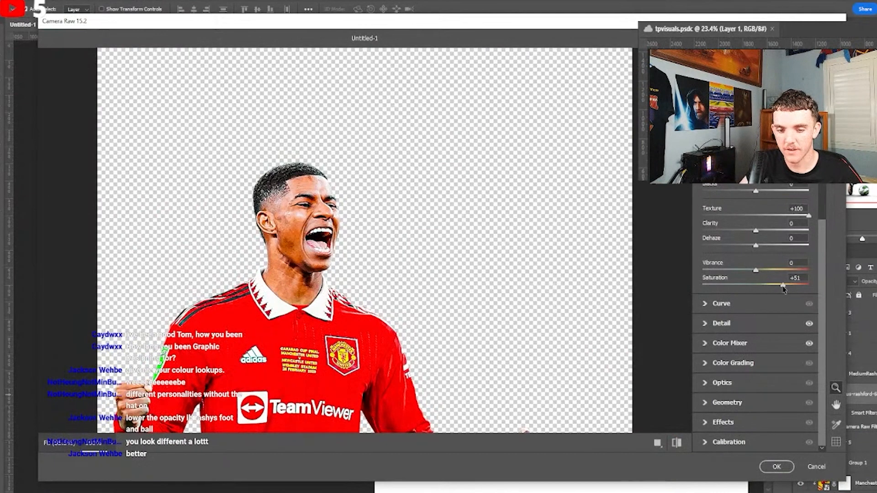
pyautogui.click(818, 468)
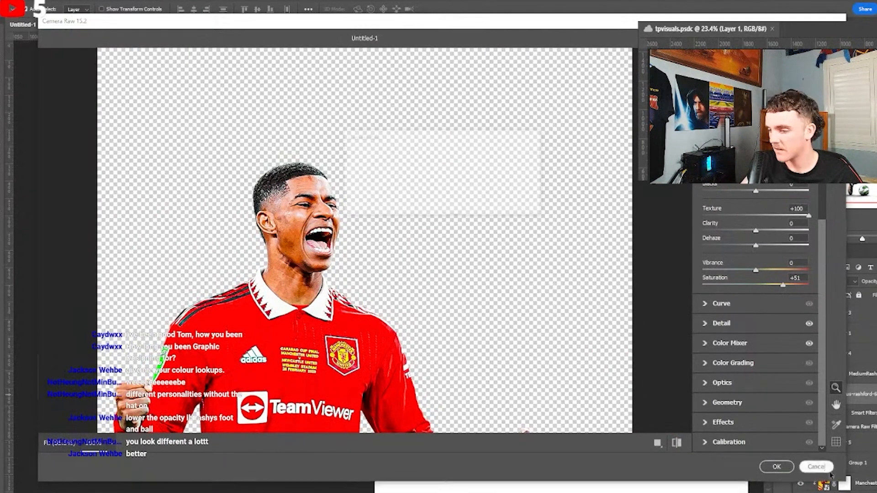
# - Discard the Camera Raw changes and add a Hue/Saturation adjustment layer clipped to the medium player's layer
pyautogui.click(470, 203)
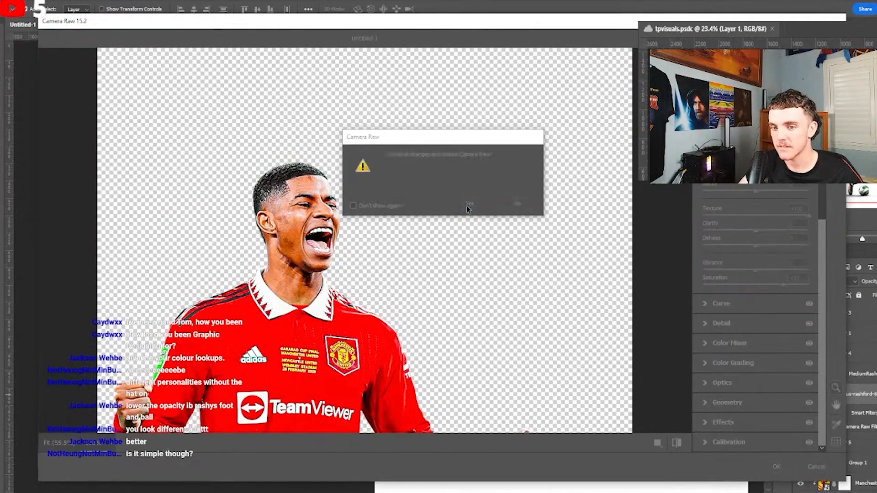
pyautogui.click(851, 491)
pyautogui.click(855, 399)
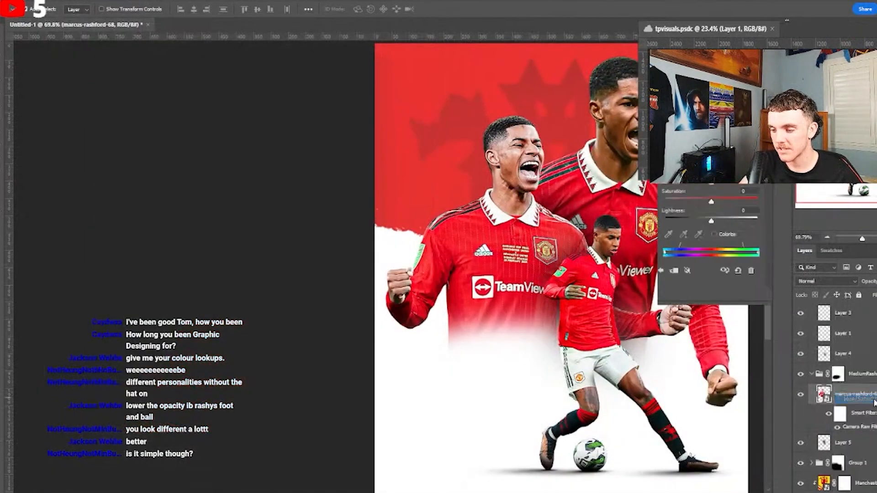
pyautogui.rightClick(856, 394)
pyautogui.click(784, 274)
# - Trace a Pen path along the inner collar edge of the medium player, from the back of the neck to its far side
pyautogui.scroll(5, 474, 174)
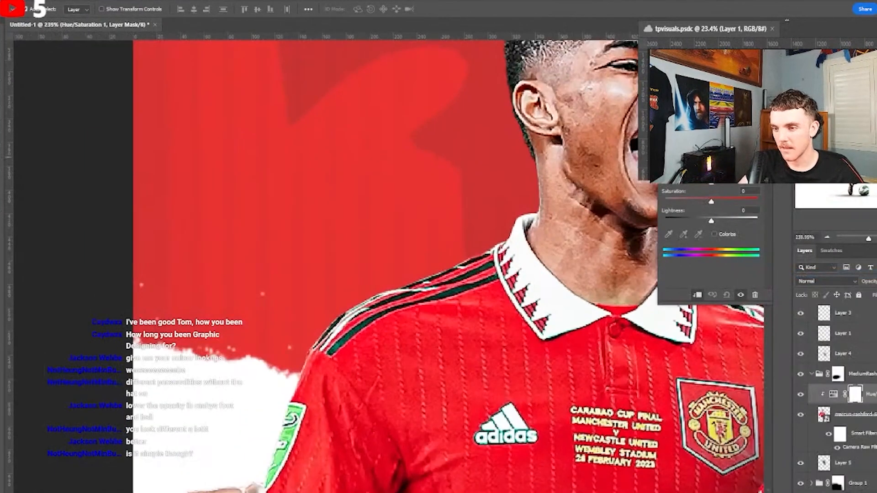
pyautogui.click(765, 108)
pyautogui.scroll(2, 695, 251)
pyautogui.scroll(-3, 532, 296)
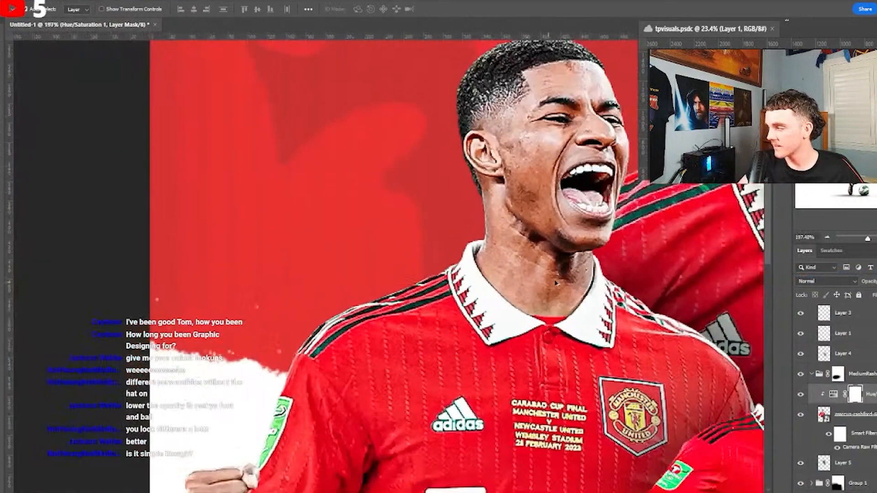
pyautogui.scroll(3, 619, 267)
pyautogui.scroll(2, 587, 271)
pyautogui.press('p')
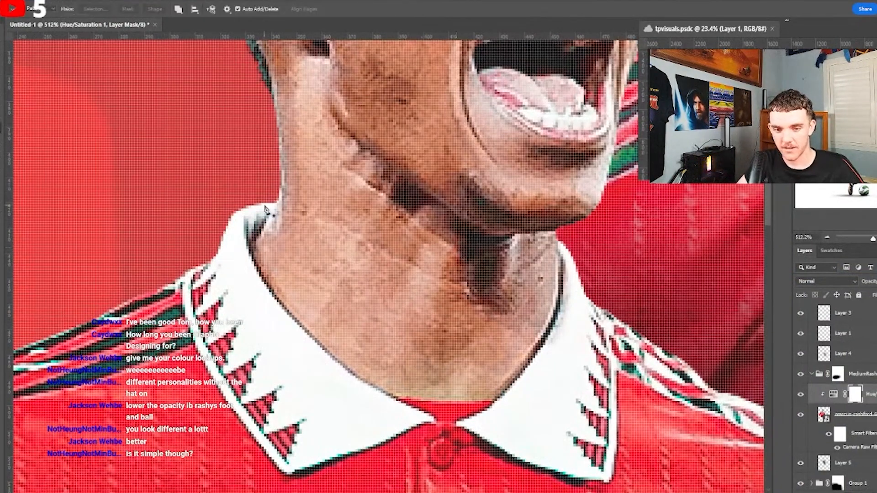
pyautogui.click(274, 205)
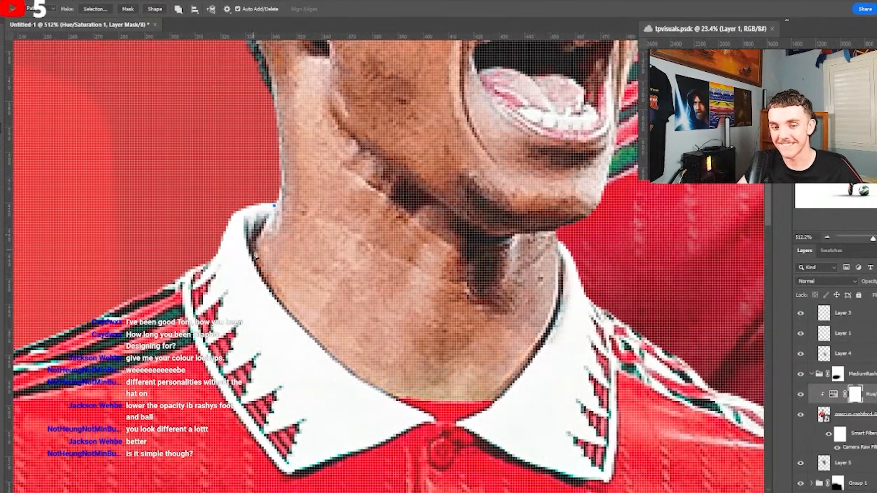
pyautogui.moveTo(249, 251); pyautogui.dragTo(257, 277)
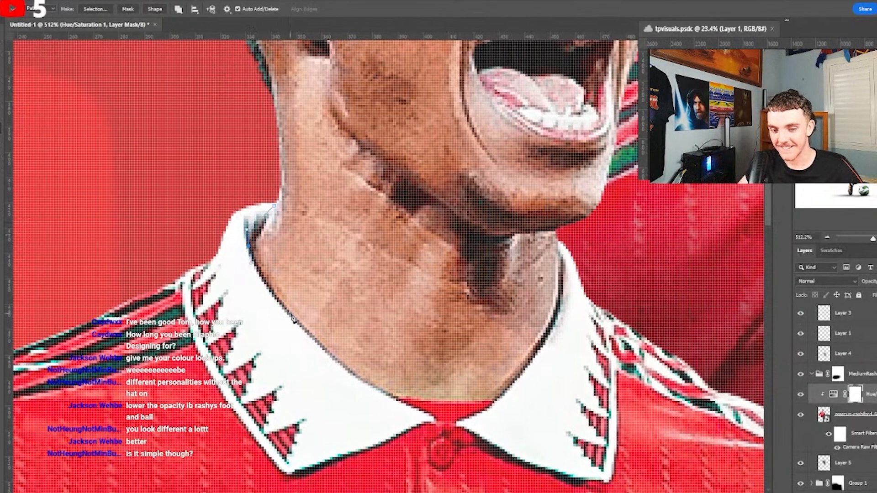
pyautogui.click(439, 402)
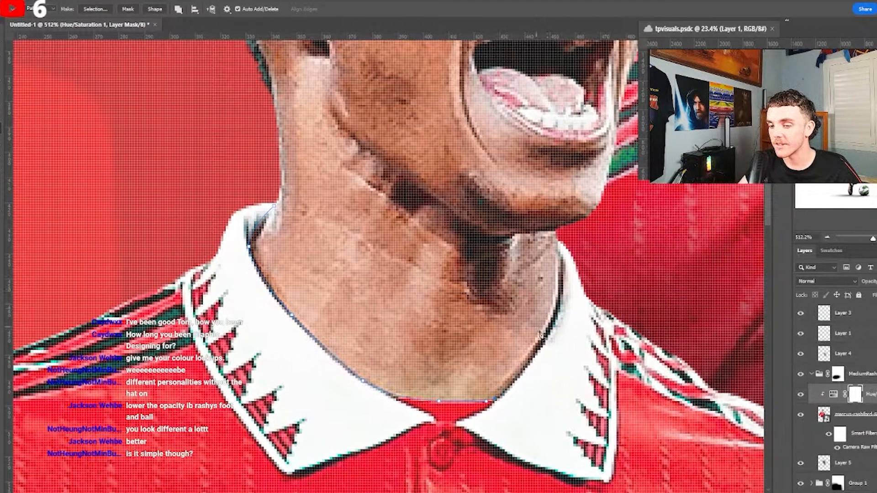
pyautogui.moveTo(551, 328); pyautogui.dragTo(559, 290)
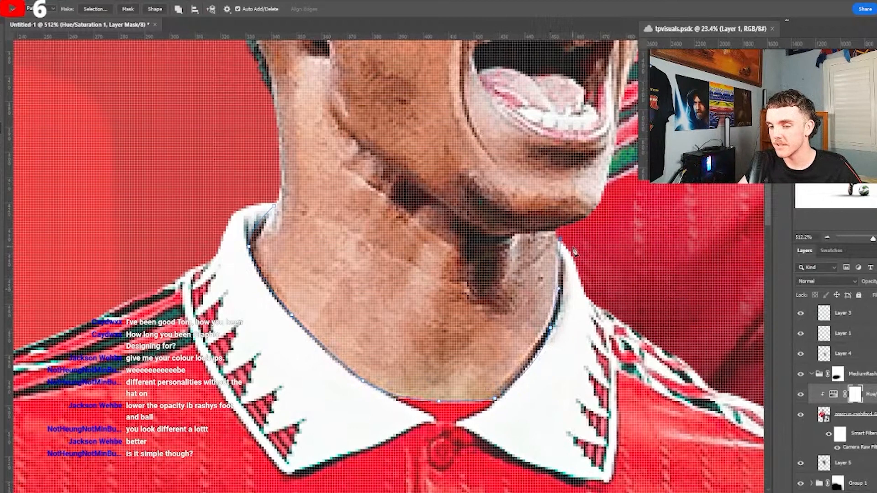
# - Close the path loosely around the player's head and turn it into an anti-aliased new selection with a feather radius of 0 pixels
pyautogui.scroll(-5, 574, 251)
pyautogui.moveTo(407, 75); pyautogui.dragTo(394, 90)
pyautogui.moveTo(397, 169); pyautogui.dragTo(411, 189)
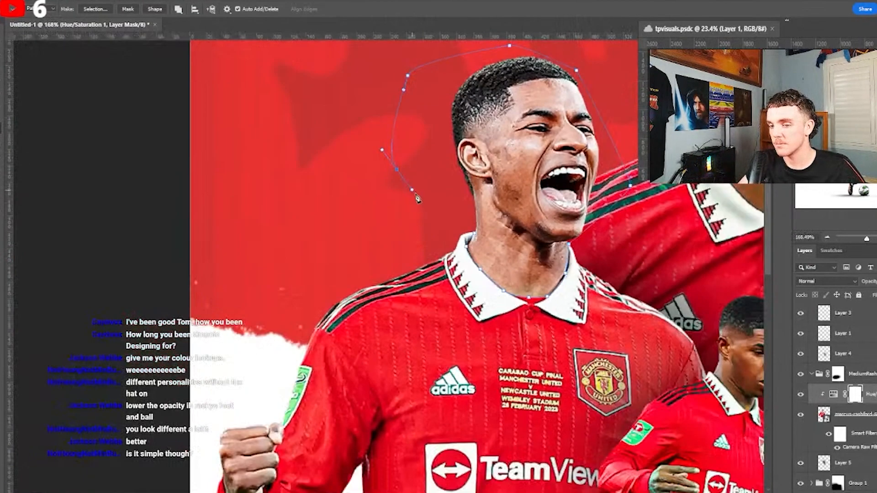
pyautogui.click(474, 234)
pyautogui.click(93, 8)
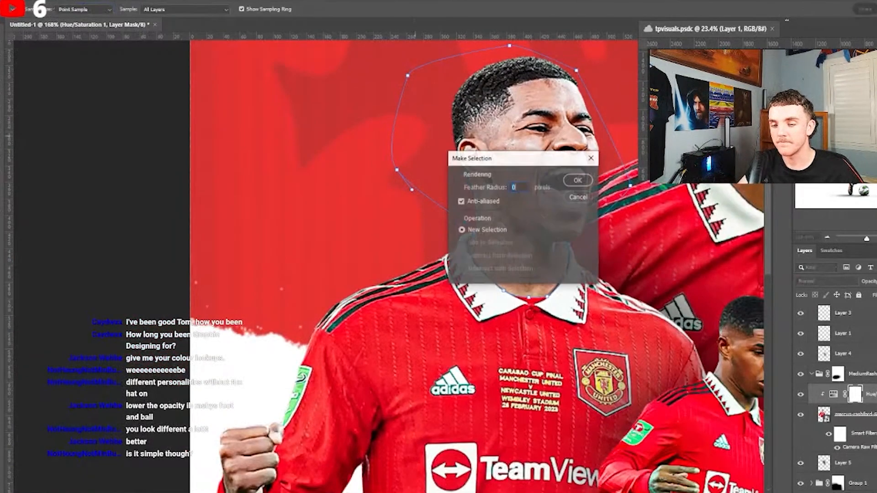
pyautogui.click(576, 181)
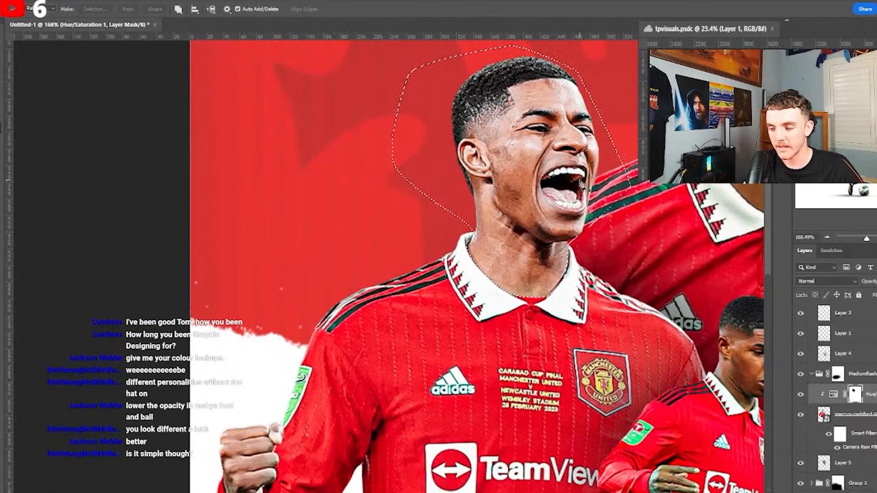
# - Invert the Hue/Saturation layer mask so the adjustment affects only the medium player's head
pyautogui.hotkey('ctrl', '0')
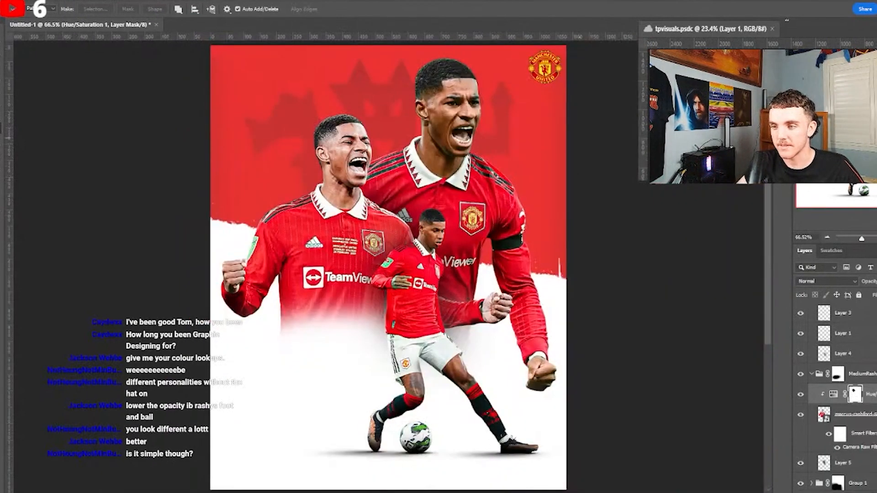
pyautogui.click(782, 105)
pyautogui.moveTo(721, 204); pyautogui.dragTo(685, 206)
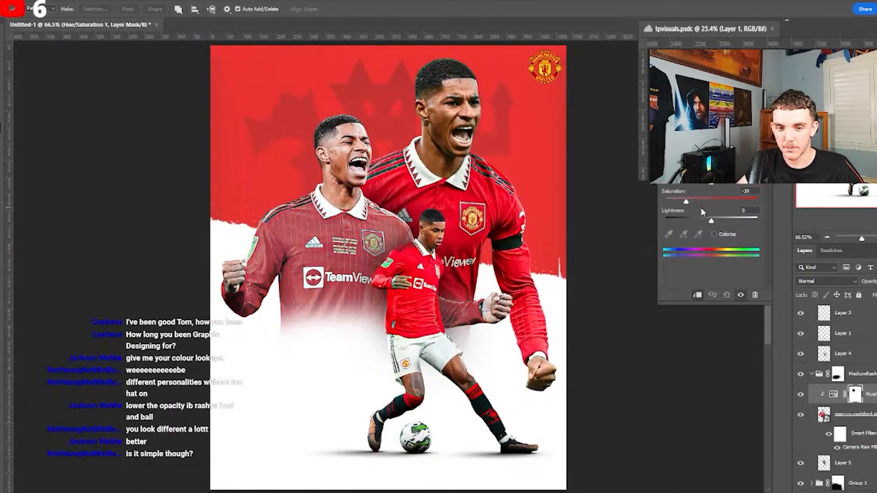
pyautogui.hotkey('ctrl', 'z')
pyautogui.hotkey('ctrl', 'i')
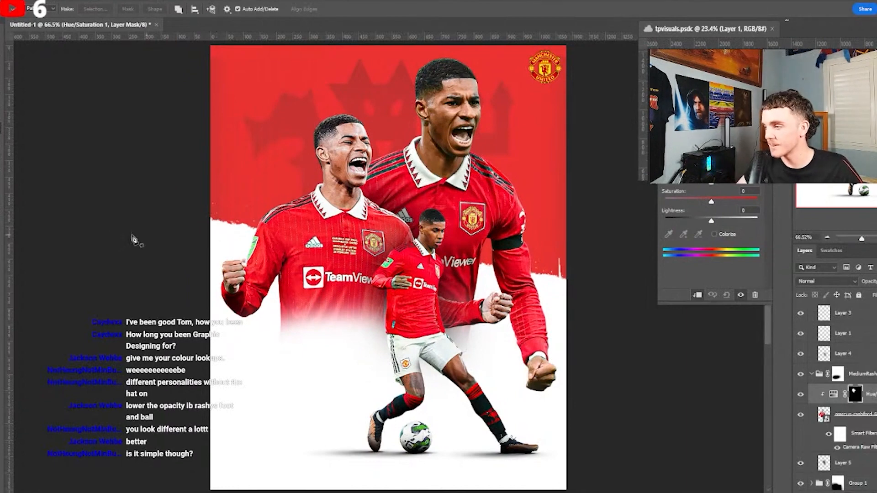
# - Set the saturation of the head's Hue/Saturation adjustment to +38
pyautogui.scroll(4, 137, 240)
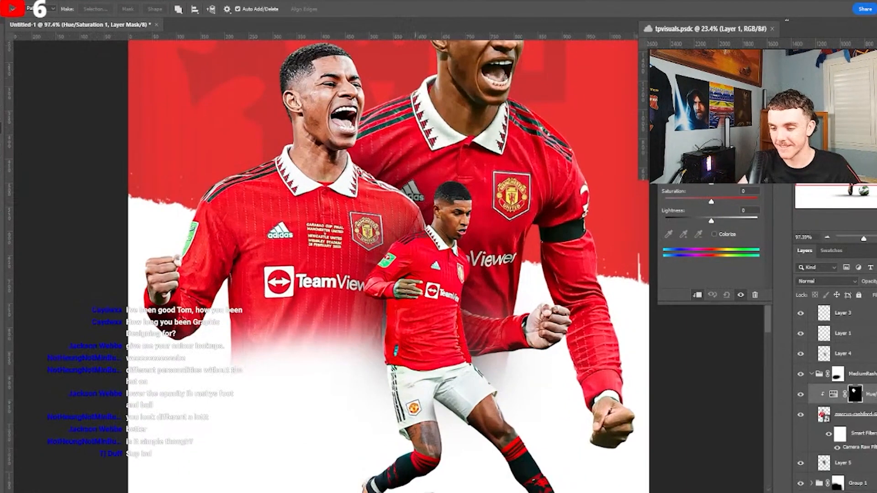
pyautogui.hscroll(-3, 327, 301)
pyautogui.scroll(2, 327, 180)
pyautogui.scroll(1, 326, 213)
pyautogui.scroll(3, 328, 218)
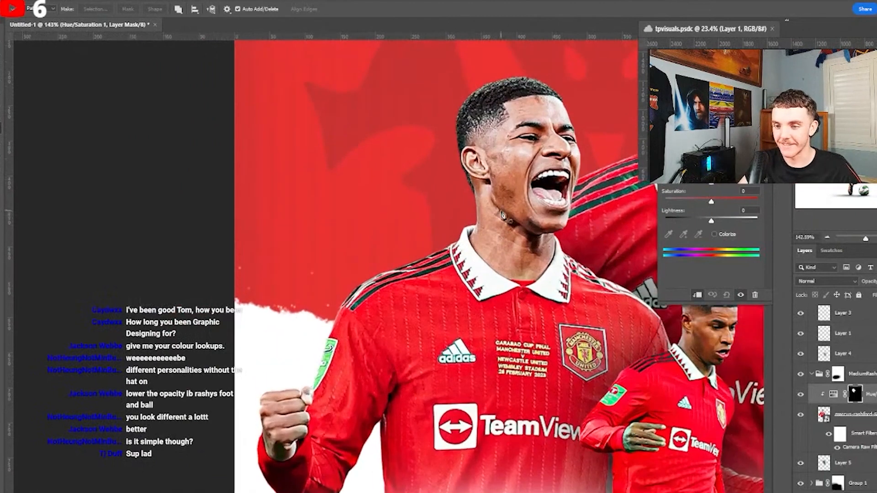
pyautogui.moveTo(711, 201); pyautogui.dragTo(731, 202)
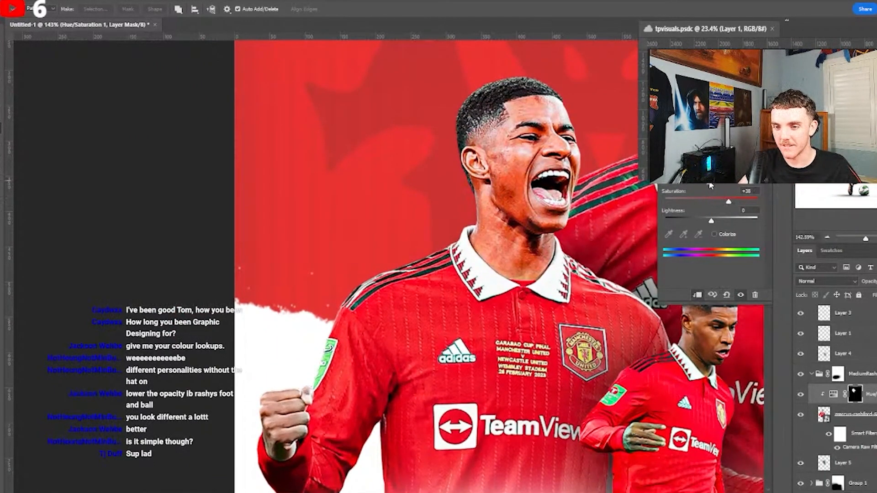
pyautogui.scroll(-8, 463, 205)
pyautogui.scroll(8, 525, 177)
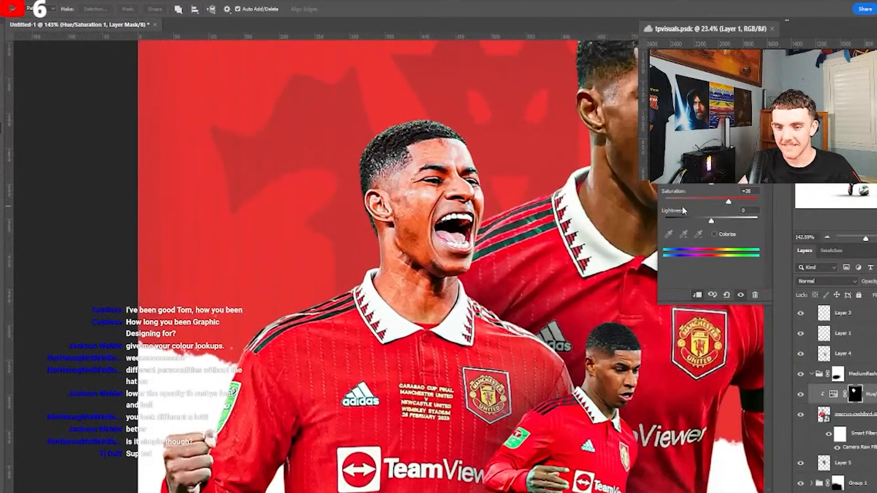
# - Lower the lightness of the head's Hue/Saturation adjustment to -6
pyautogui.moveTo(711, 220); pyautogui.dragTo(711, 222)
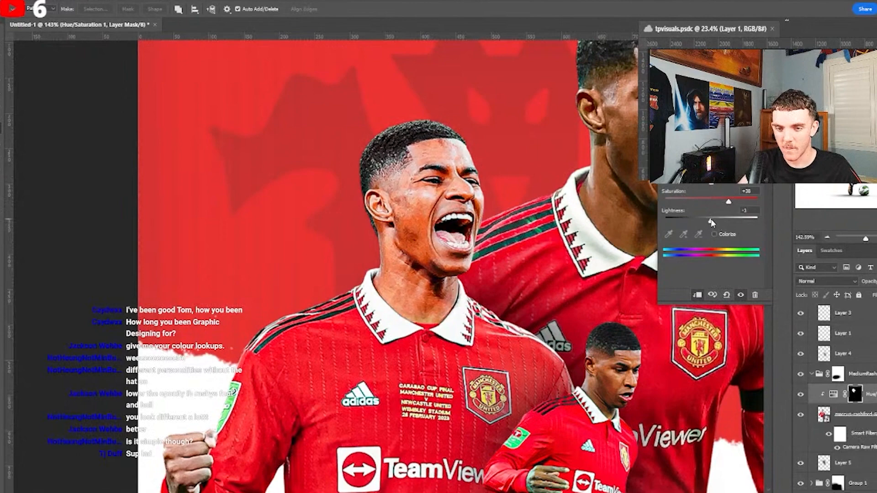
pyautogui.scroll(-5, 496, 210)
pyautogui.scroll(3, 462, 204)
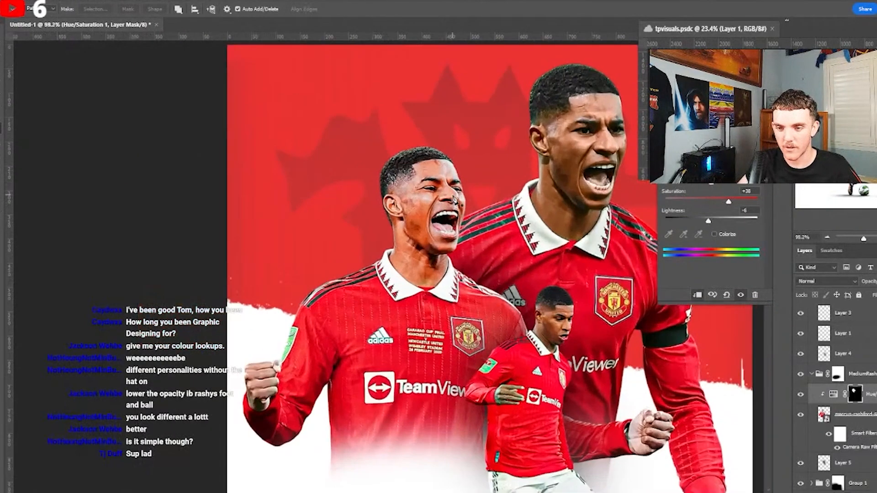
pyautogui.scroll(-8, 464, 202)
pyautogui.scroll(4, 520, 236)
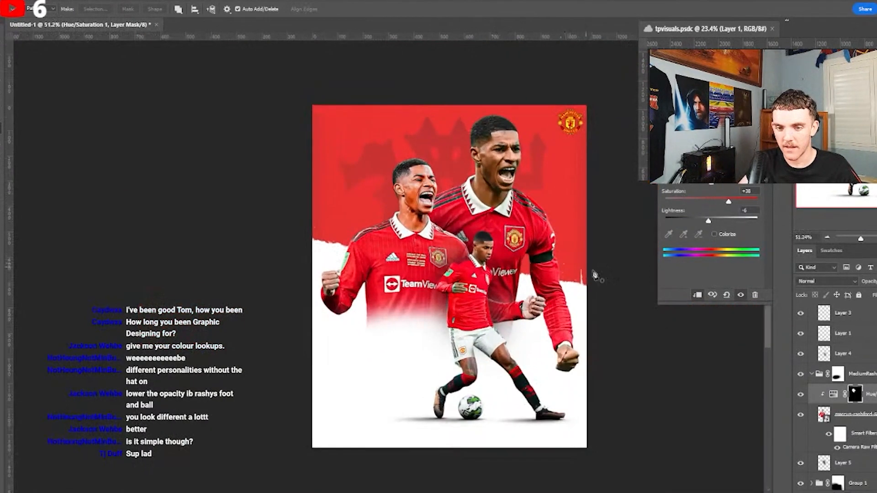
# - Compare the medium player's head with and without the Hue/Saturation adjustment
pyautogui.click(800, 396)
pyautogui.click(801, 397)
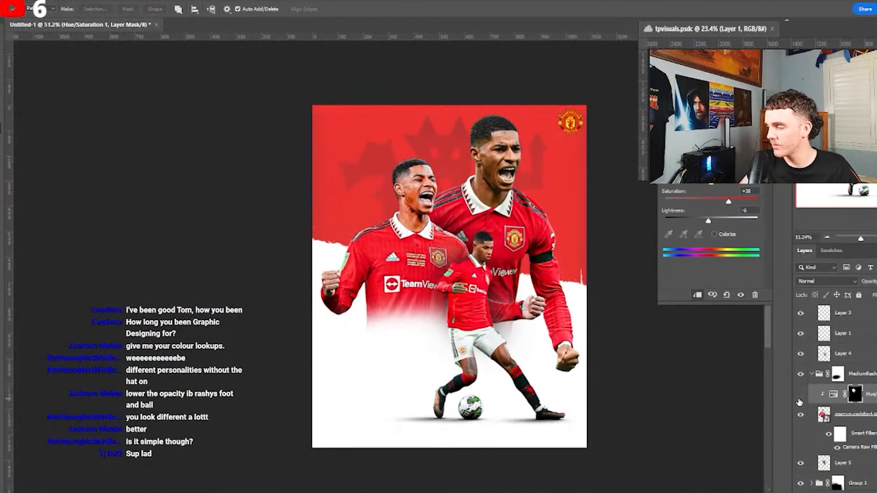
pyautogui.click(801, 397)
pyautogui.click(800, 396)
pyautogui.click(799, 397)
pyautogui.click(799, 397)
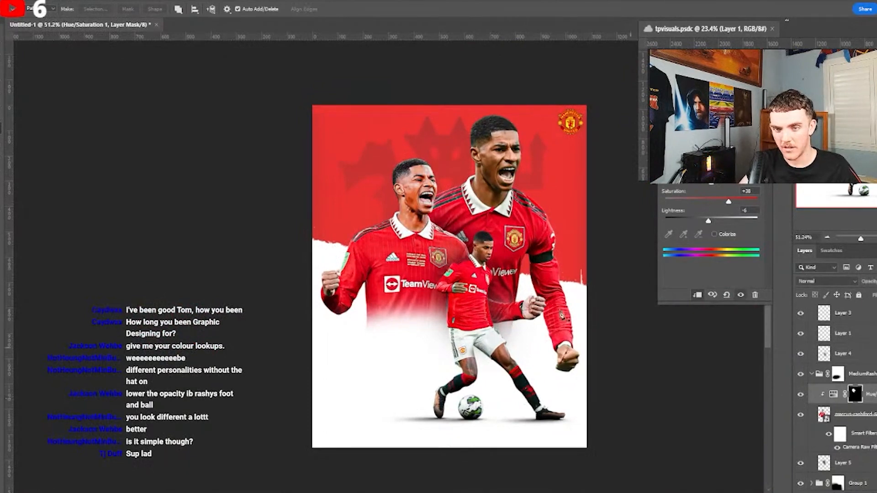
pyautogui.scroll(3, 454, 194)
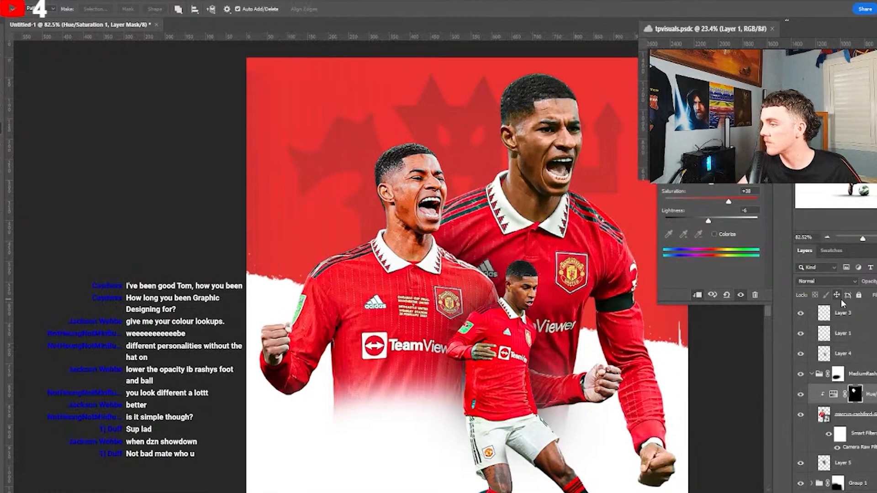
pyautogui.scroll(-3, 523, 278)
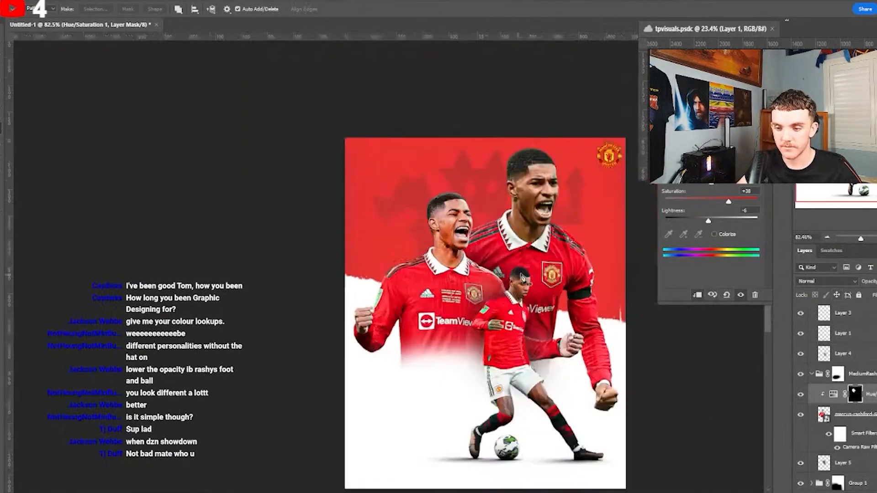
pyautogui.scroll(-3, 523, 277)
pyautogui.moveTo(792, 397)
pyautogui.mouseDown()
pyautogui.moveTo(804, 398)
pyautogui.moveTo(792, 396)
pyautogui.mouseUp()
pyautogui.click(801, 394)
pyautogui.click(800, 394)
# - Darken the head further by setting the Hue/Saturation lightness to -9
pyautogui.scroll(3, 363, 320)
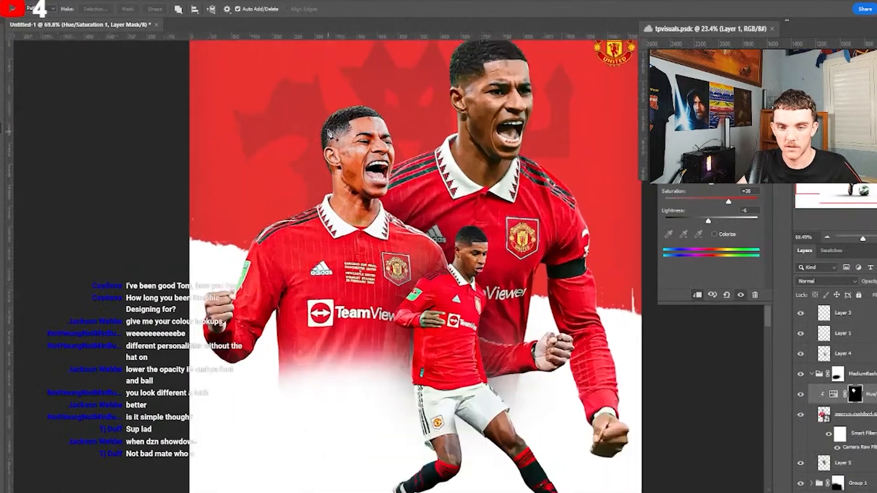
pyautogui.scroll(3, 329, 132)
pyautogui.moveTo(708, 221); pyautogui.dragTo(708, 222)
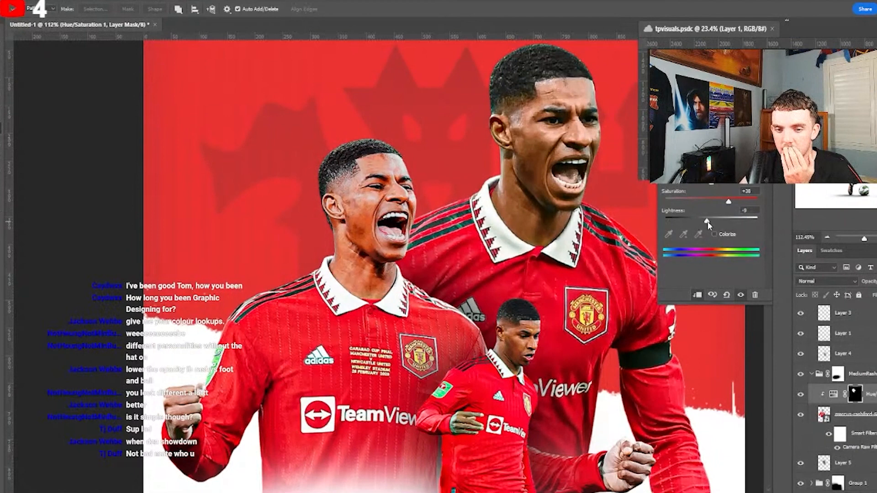
# - Add a clipped Exposure adjustment layer using the existing head mask as its selection, and raise the exposure slightly
pyautogui.keyDown('ctrl'); pyautogui.click(854, 393); pyautogui.keyUp('ctrl')
pyautogui.click(837, 492)
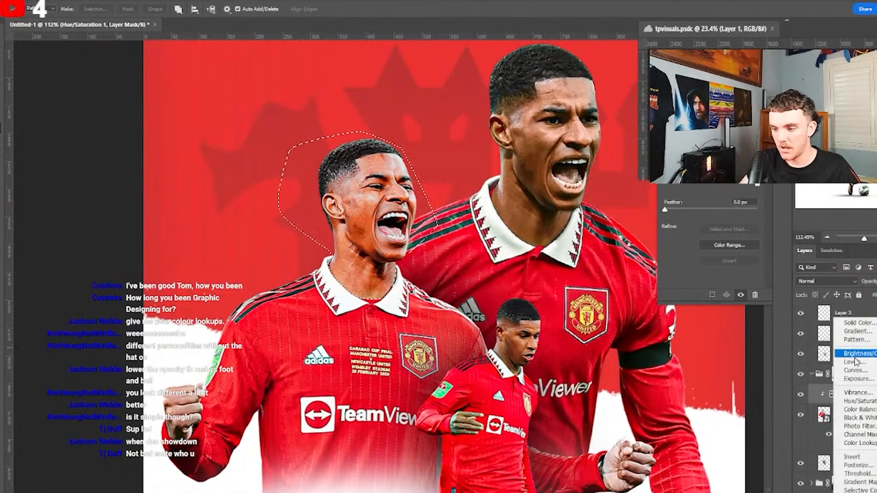
pyautogui.click(857, 376)
pyautogui.rightClick(866, 389)
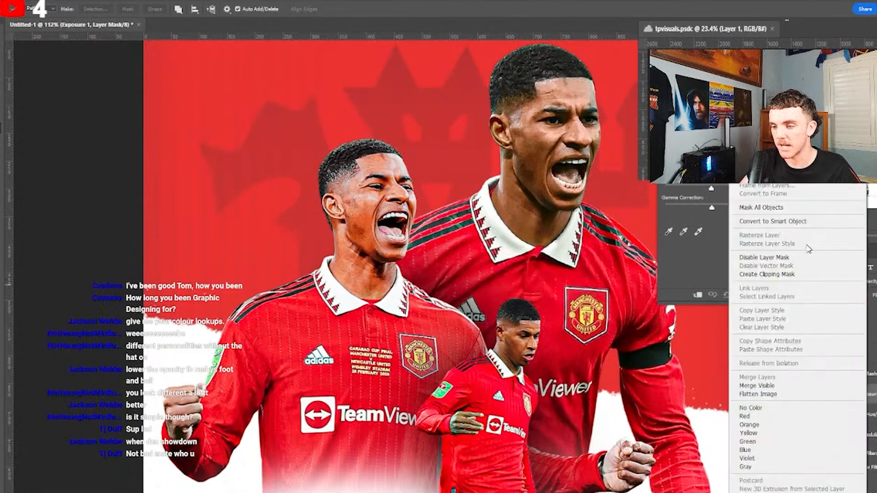
pyautogui.click(808, 274)
pyautogui.moveTo(711, 169); pyautogui.dragTo(716, 169)
pyautogui.scroll(-7, 498, 315)
pyautogui.scroll(-2, 498, 315)
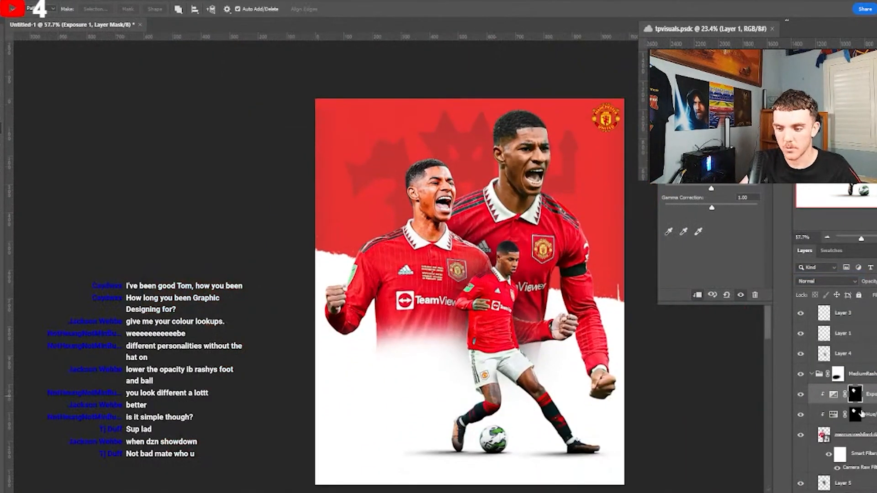
# - Refine the head's Hue/Saturation adjustment to saturation +41 and lightness -8
pyautogui.click(858, 413)
pyautogui.moveTo(708, 221); pyautogui.dragTo(745, 203)
pyautogui.scroll(-1, 449, 247)
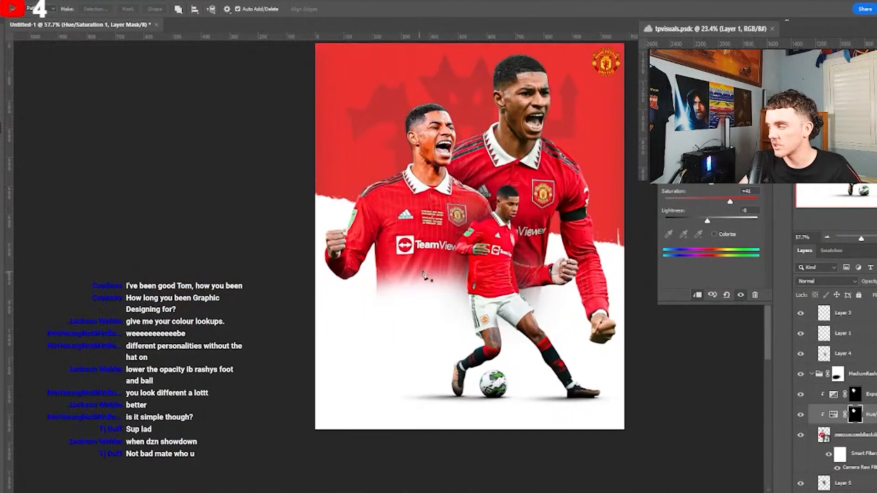
pyautogui.scroll(-1, 449, 247)
pyautogui.scroll(2, 449, 247)
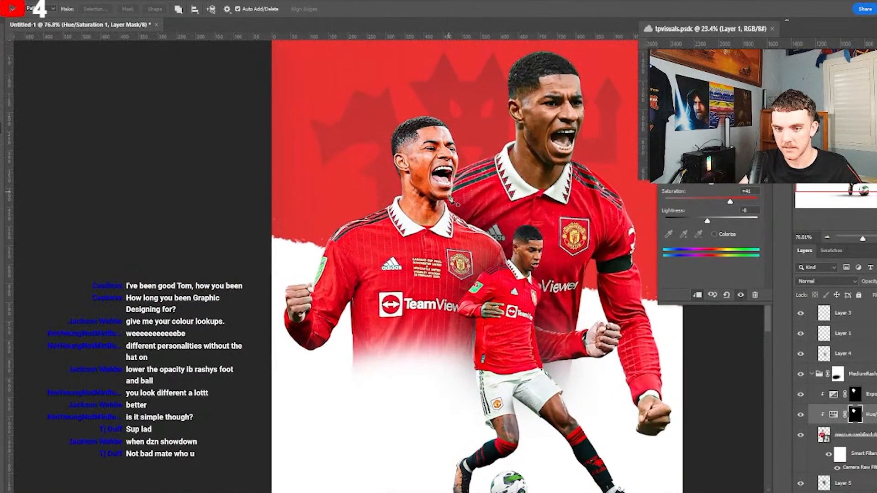
# - In the medium player's Camera Raw colour mixer, set the oranges hue to -19 and the reds hue to -1
pyautogui.click(856, 436)
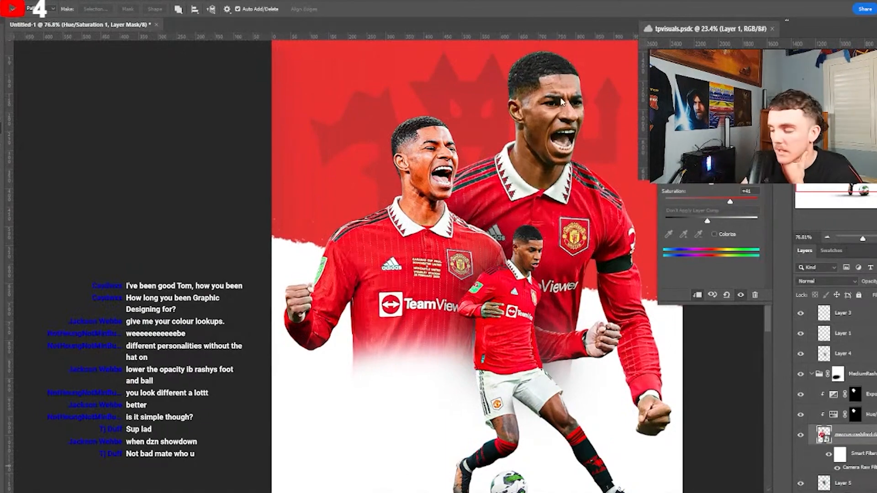
pyautogui.hotkey('ctrl', 'shift', 'a')
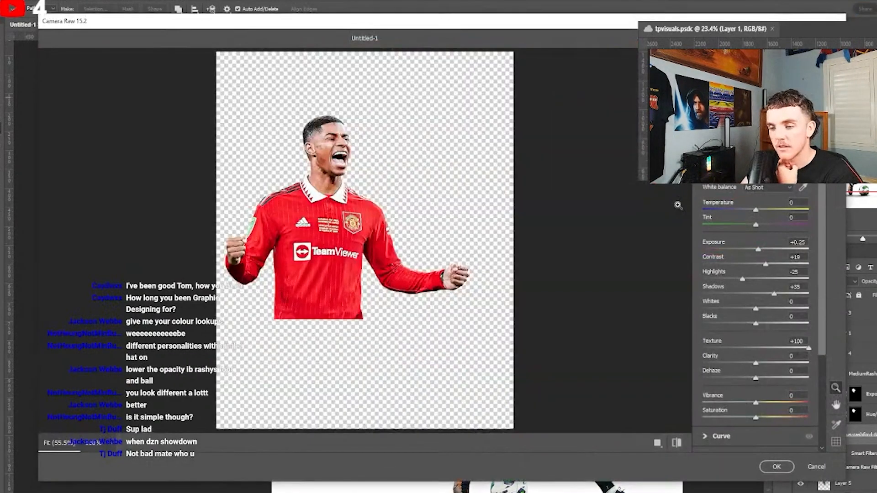
pyautogui.scroll(-5, 750, 246)
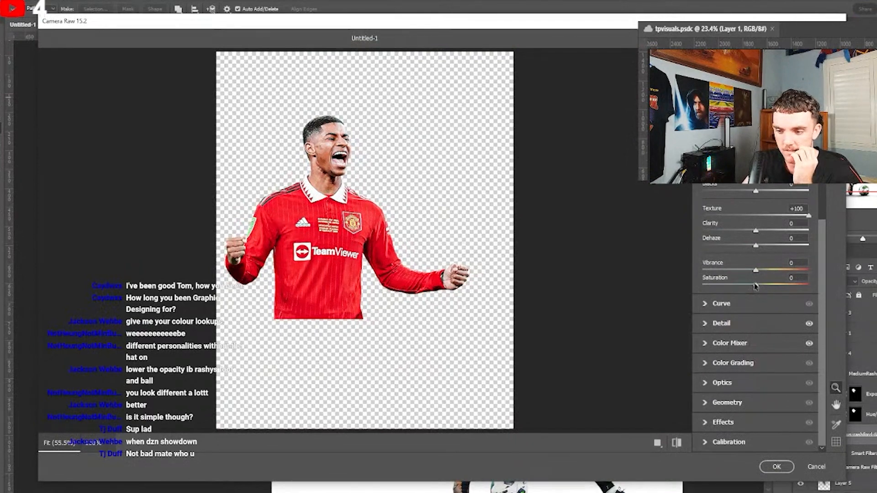
pyautogui.click(752, 340)
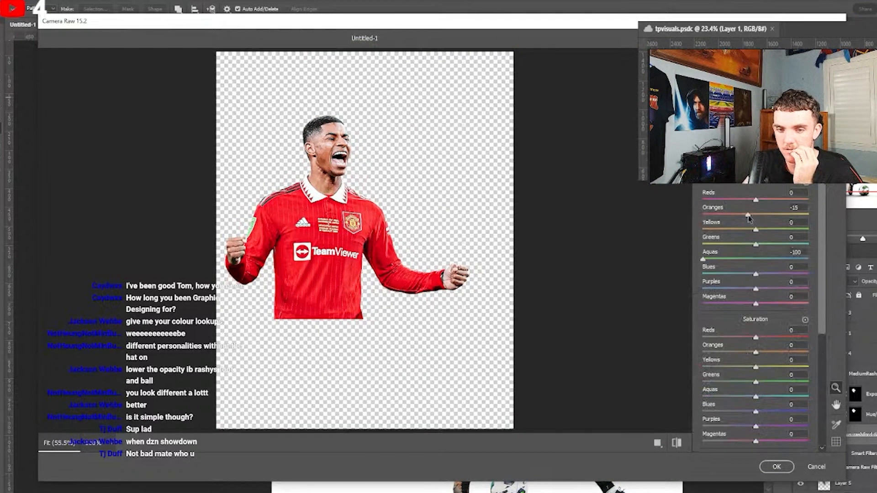
pyautogui.moveTo(748, 219); pyautogui.dragTo(746, 219)
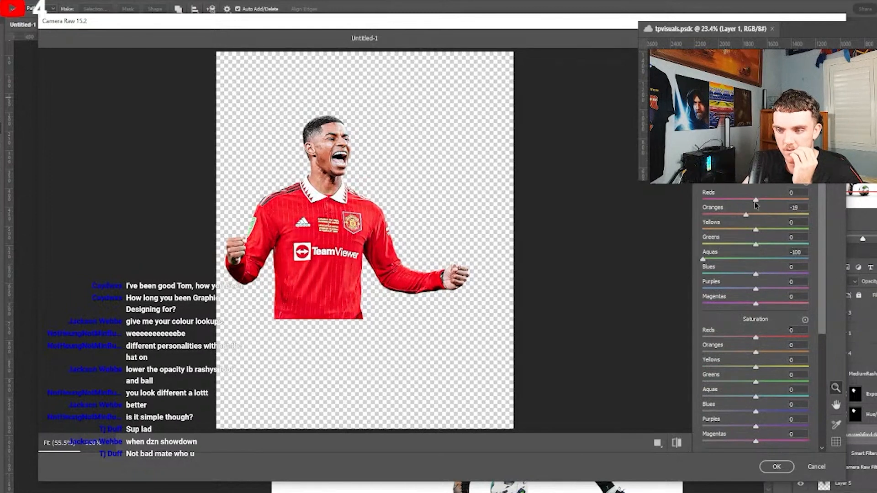
pyautogui.click(755, 203)
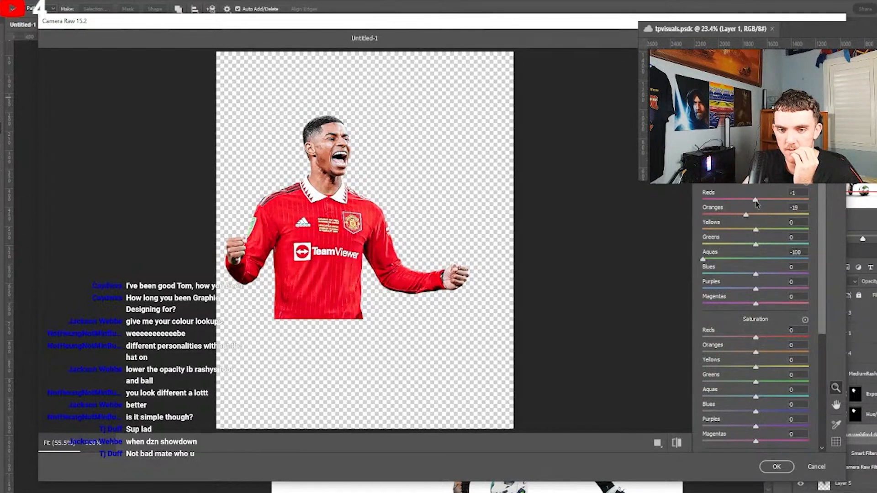
pyautogui.press('Return')
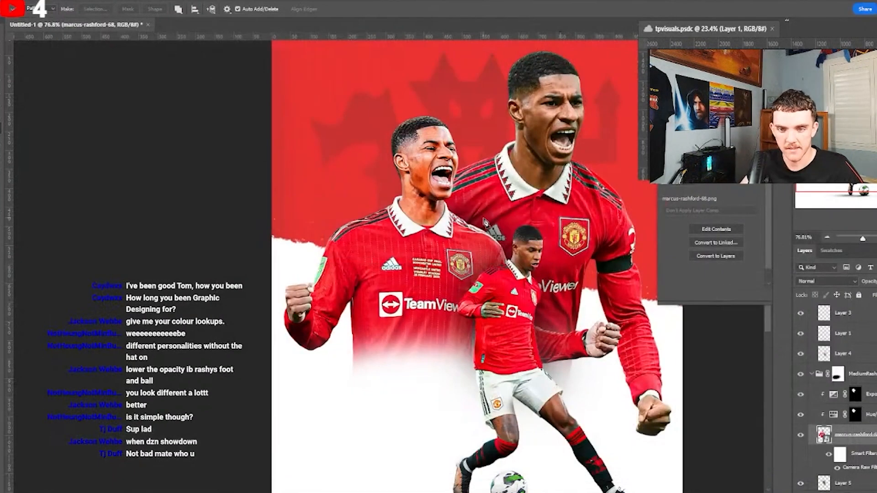
# - Collapse the smaller and medium player groups in the layer stack
pyautogui.hotkey('ctrl', '0')
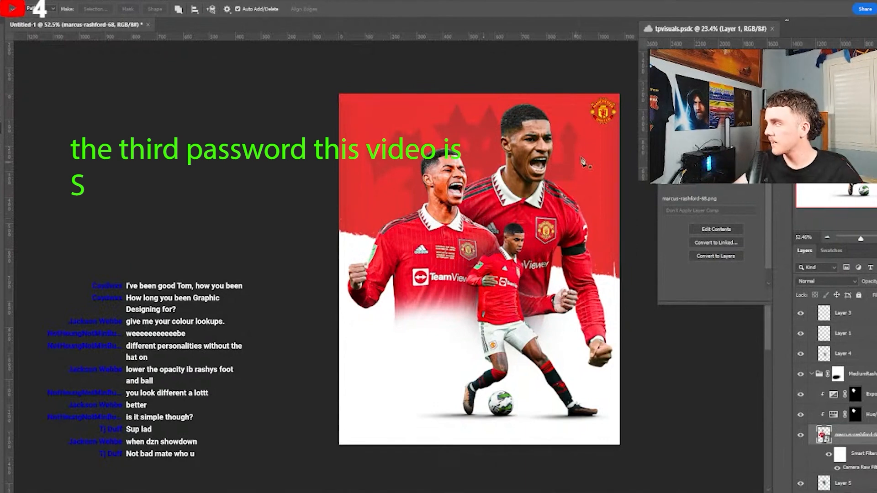
pyautogui.scroll(3, 449, 250)
pyautogui.scroll(-2, 425, 219)
pyautogui.scroll(2, 425, 218)
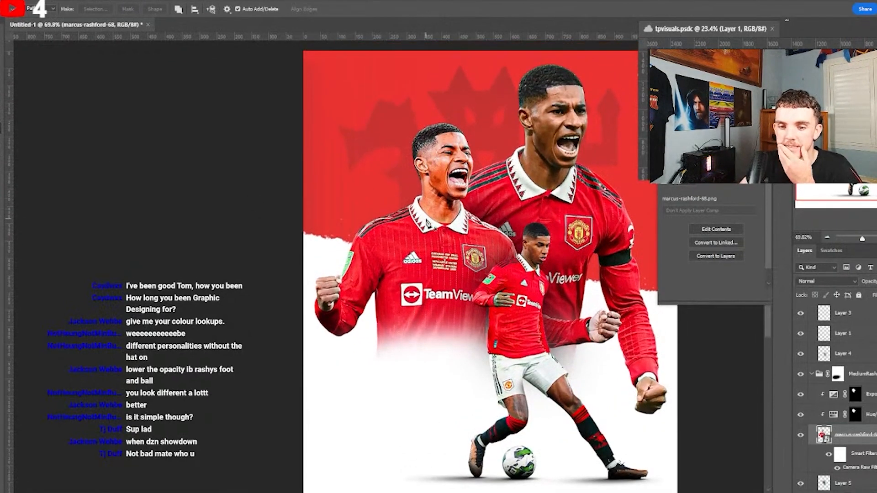
pyautogui.scroll(3, 836, 380)
pyautogui.click(811, 329)
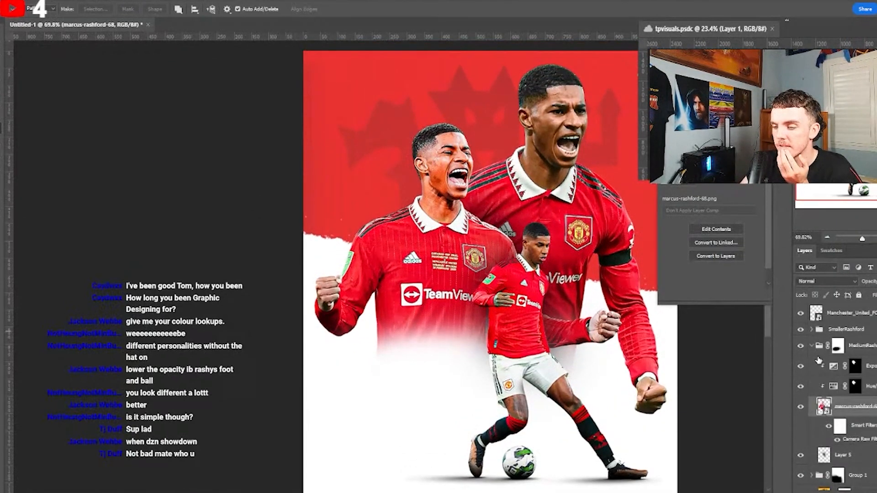
pyautogui.click(811, 347)
# - Add an inner shadow to the largest player's layer, coloured white (ffffff) at 63% opacity
pyautogui.scroll(-4, 525, 308)
pyautogui.scroll(2, 526, 308)
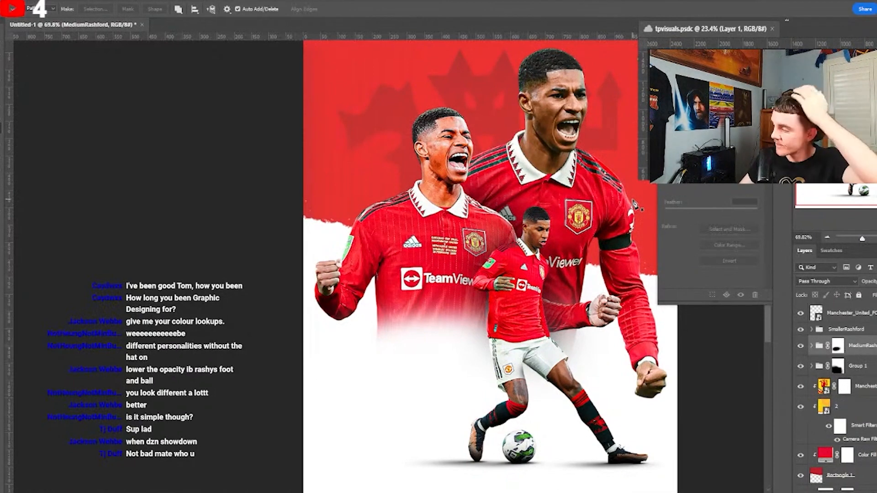
pyautogui.scroll(-2, 596, 168)
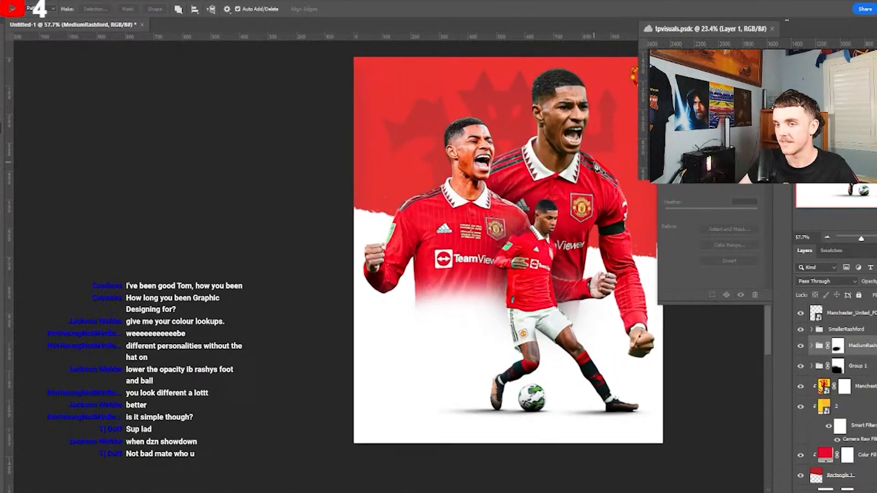
pyautogui.scroll(1, 564, 154)
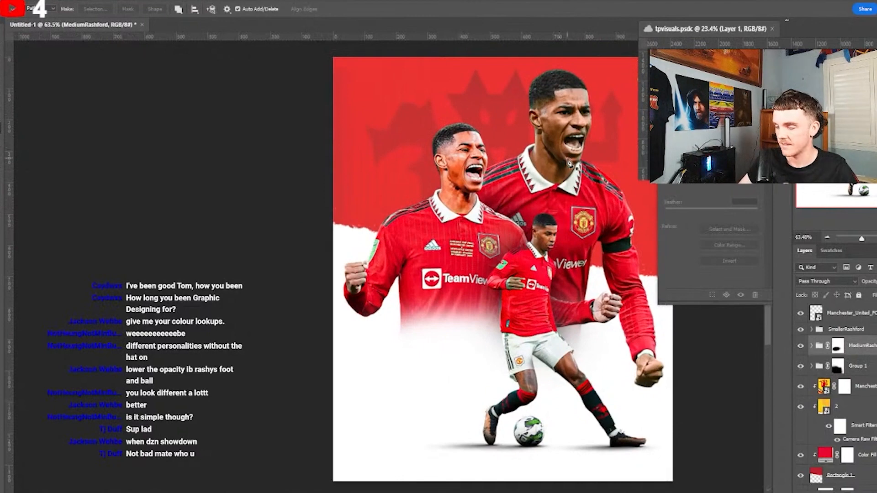
pyautogui.press('v')
pyautogui.click(570, 163)
pyautogui.doubleClick(867, 395)
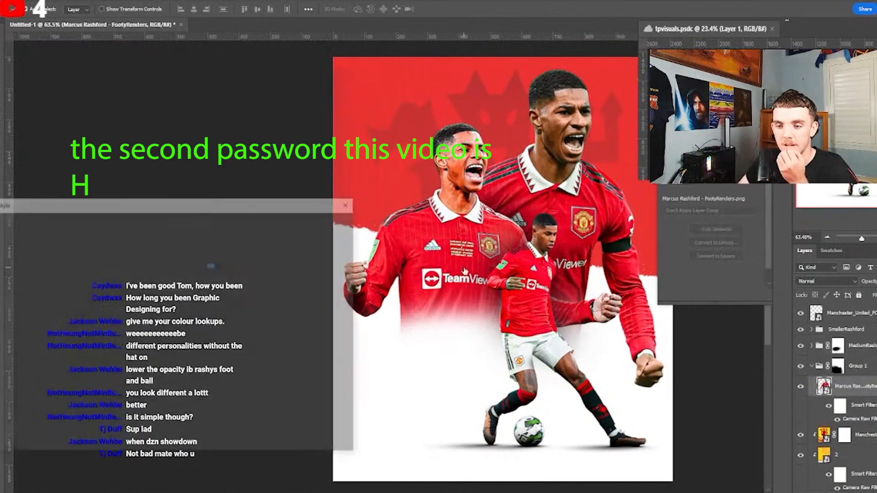
pyautogui.click(19, 314)
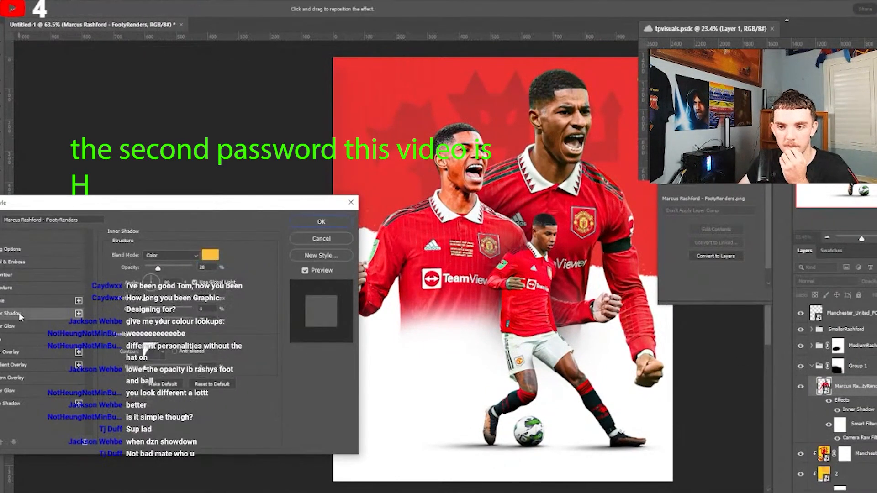
pyautogui.click(209, 256)
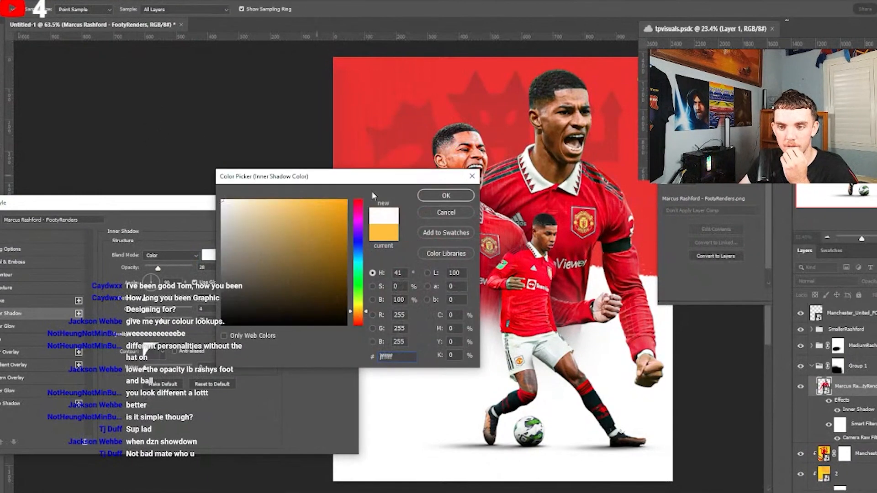
pyautogui.click(444, 196)
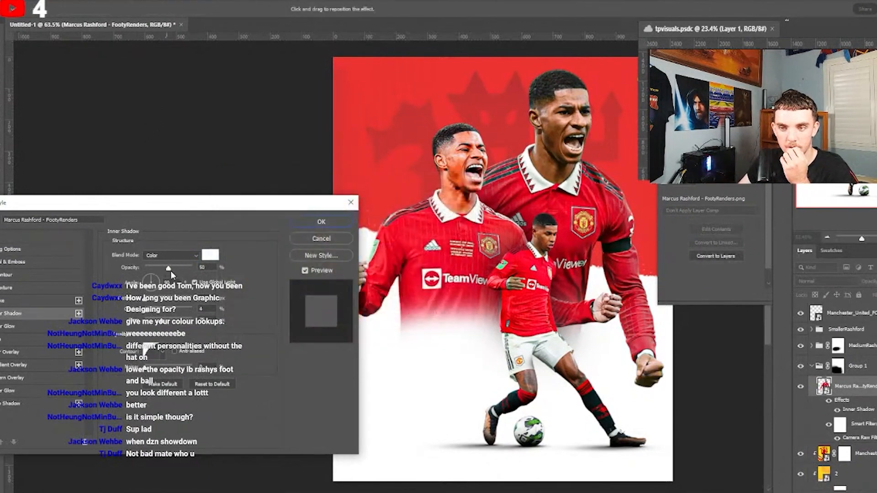
pyautogui.moveTo(171, 271); pyautogui.dragTo(175, 271)
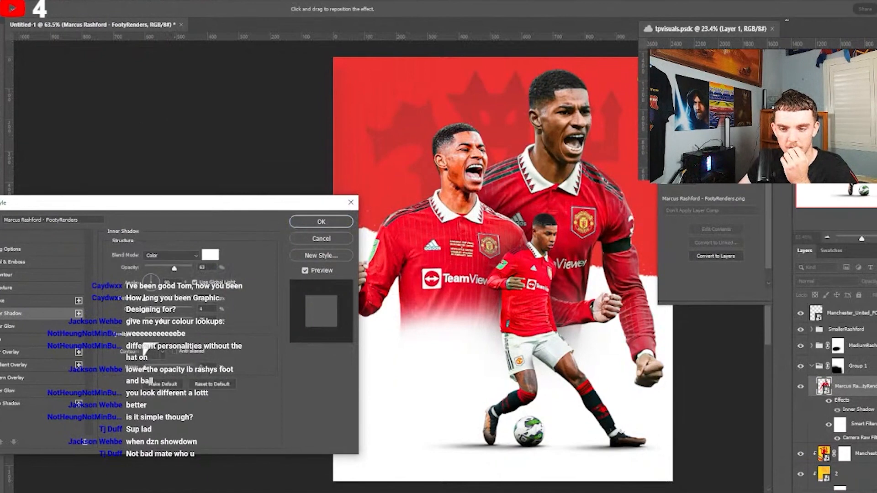
# - Add a white (ffffff) inner glow to the largest player with a size of 32 px
pyautogui.click(8, 328)
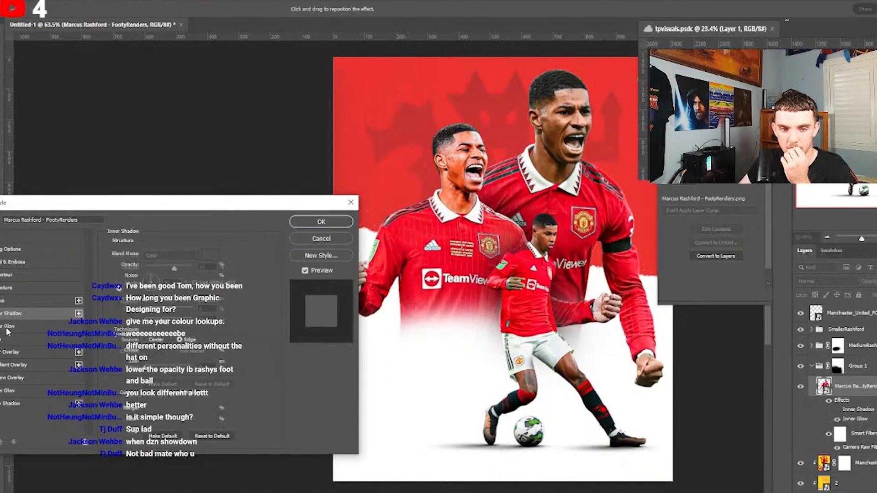
pyautogui.click(132, 289)
pyautogui.write('ffffff')
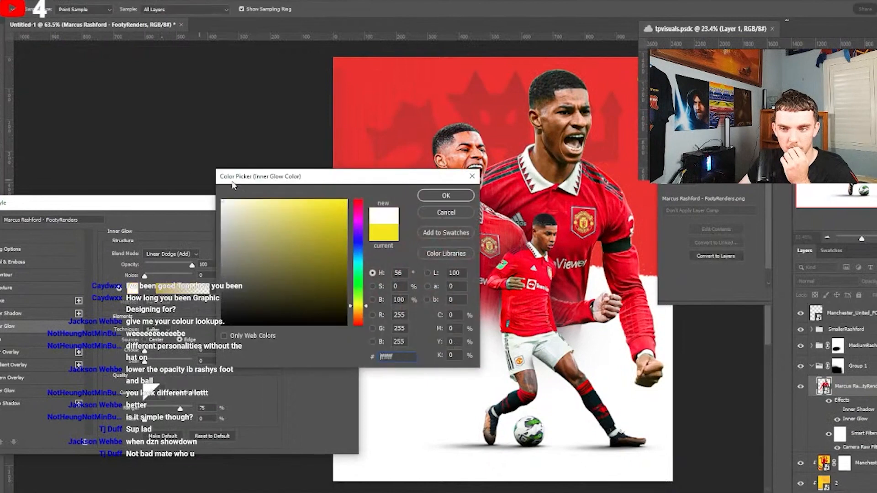
pyautogui.click(445, 197)
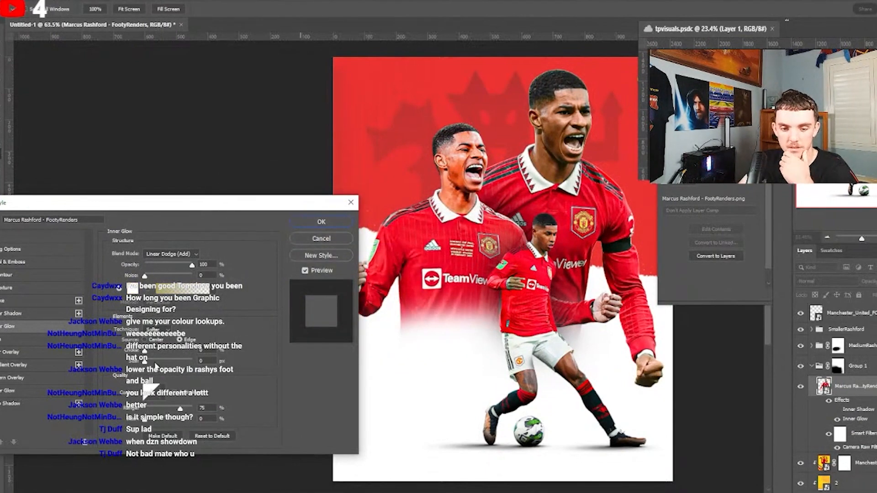
pyautogui.moveTo(145, 365); pyautogui.dragTo(154, 365)
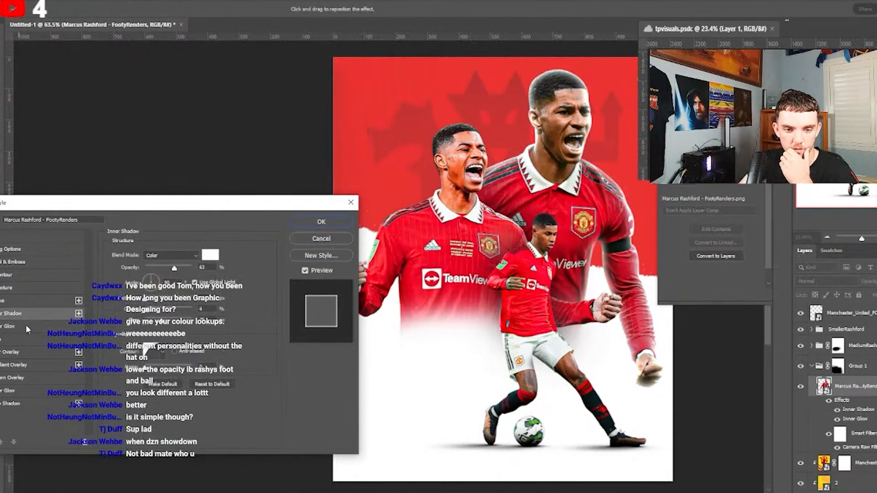
# - Try the Color blend mode for the inner glow, return it to Linear Dodge (Add), and lower its opacity to about 65%
pyautogui.click(170, 254)
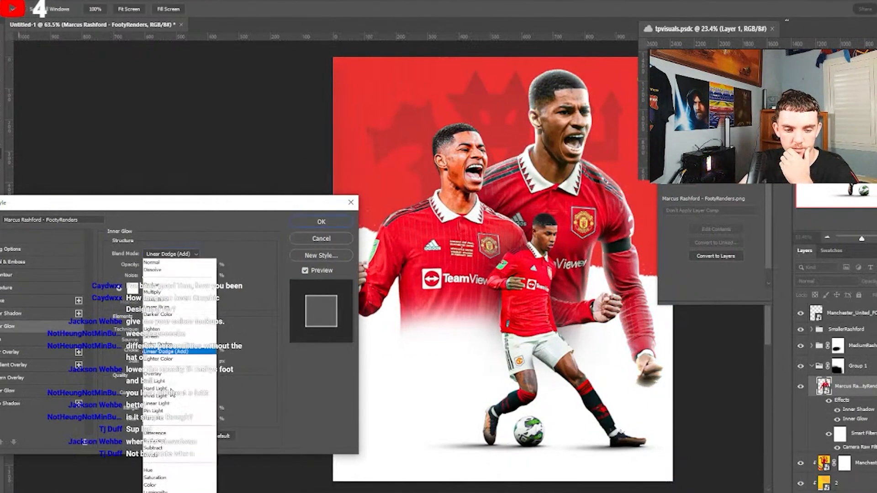
pyautogui.click(159, 484)
pyautogui.click(170, 254)
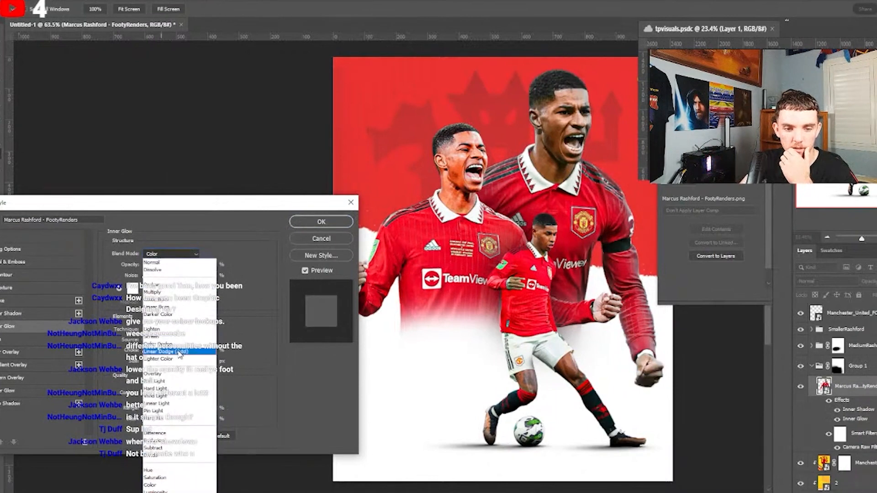
pyautogui.click(159, 349)
pyautogui.moveTo(158, 270); pyautogui.dragTo(172, 269)
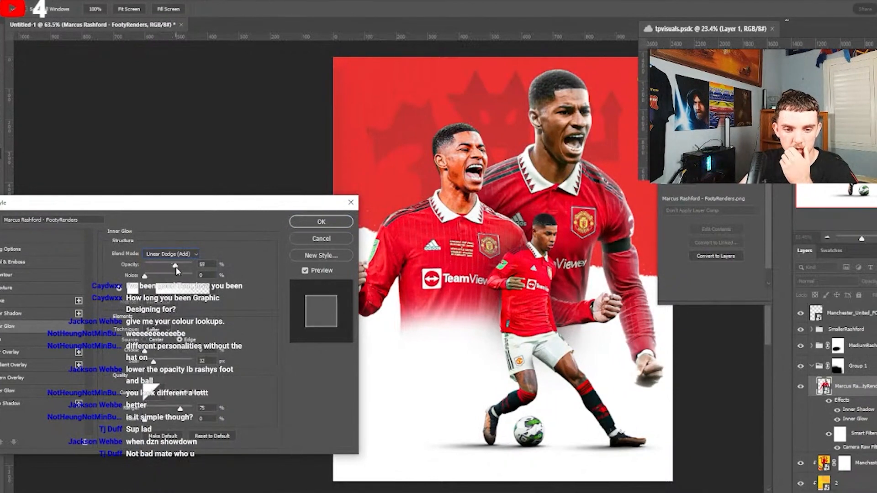
# - Set the size of the largest player's inner shadow to 38 px
pyautogui.click(47, 316)
pyautogui.click(48, 325)
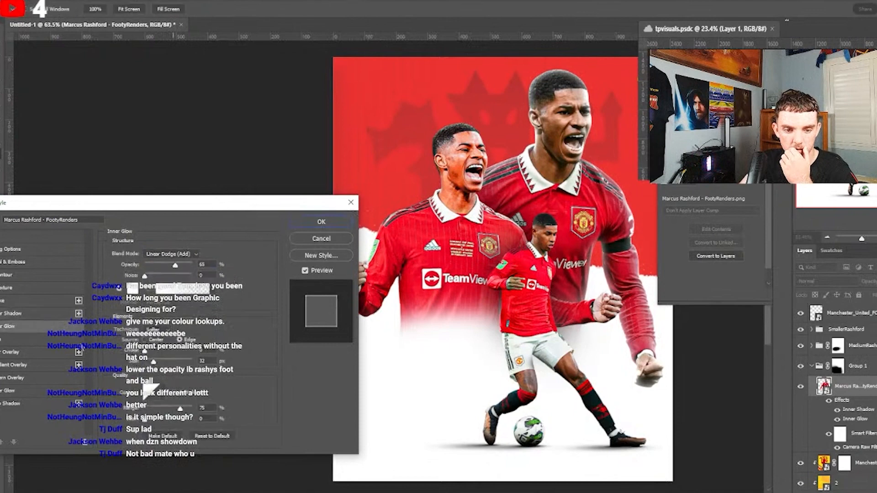
pyautogui.click(34, 316)
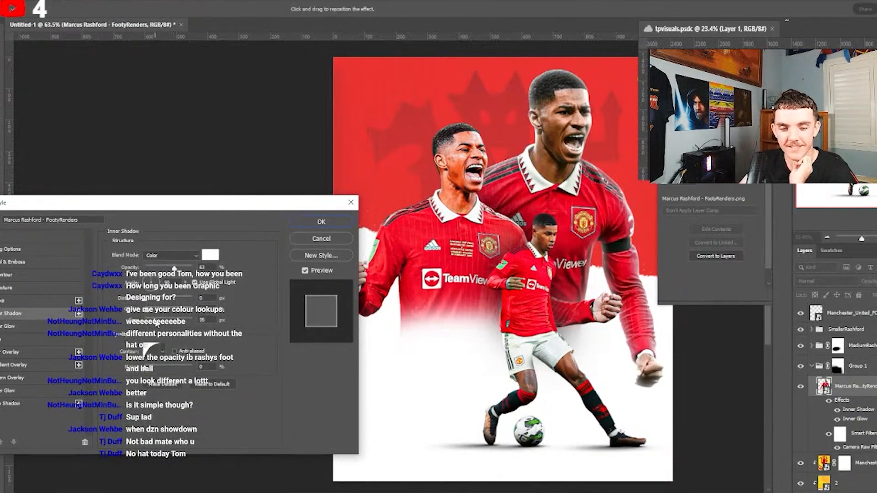
pyautogui.click(126, 322)
# - Compare the inner glow and inner shadow settings, disable the inner shadow, and apply the layer style with the inner glow
pyautogui.click(29, 327)
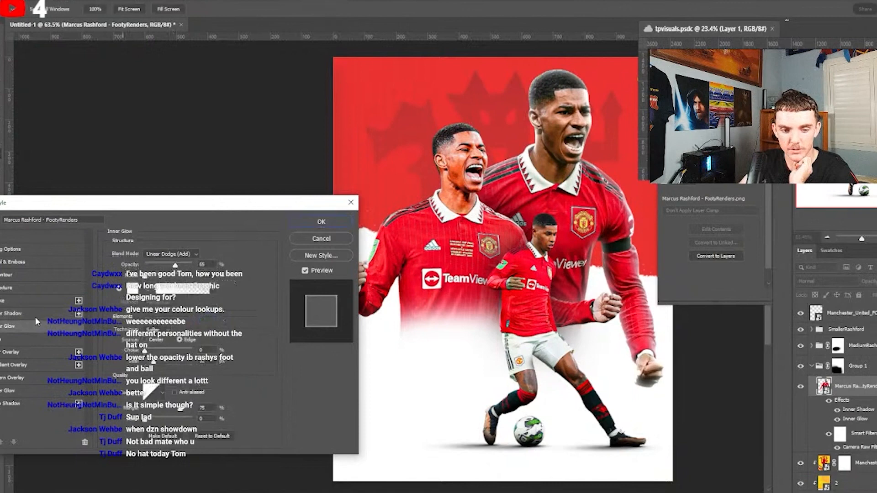
pyautogui.click(35, 316)
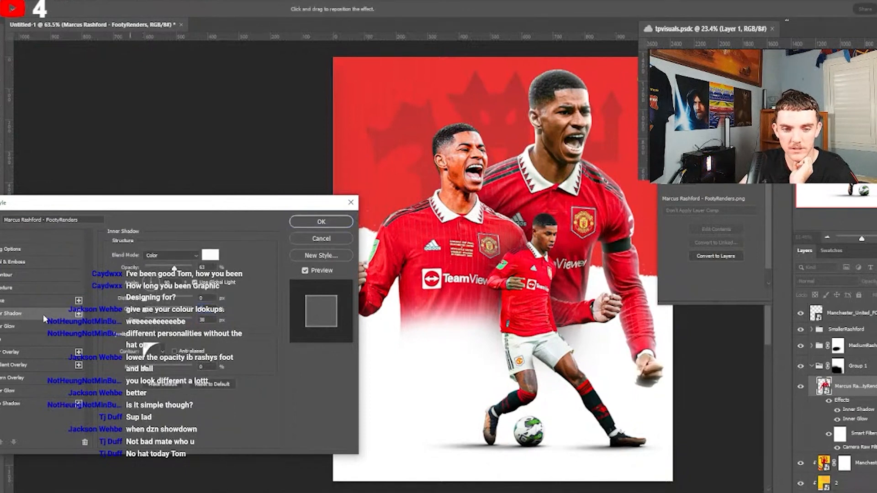
pyautogui.click(31, 325)
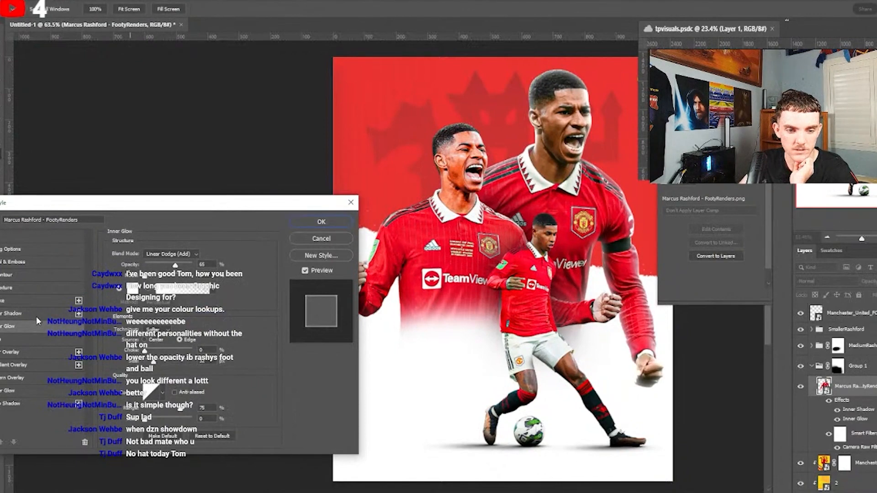
pyautogui.click(37, 316)
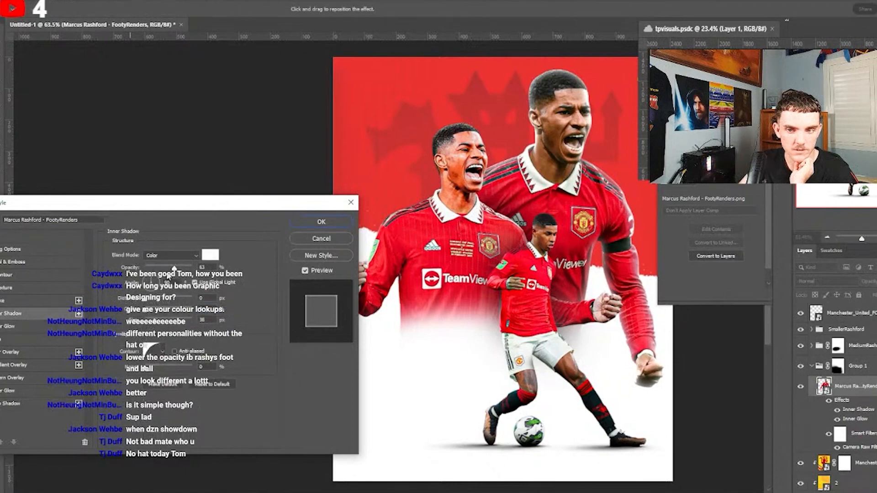
pyautogui.click(11, 327)
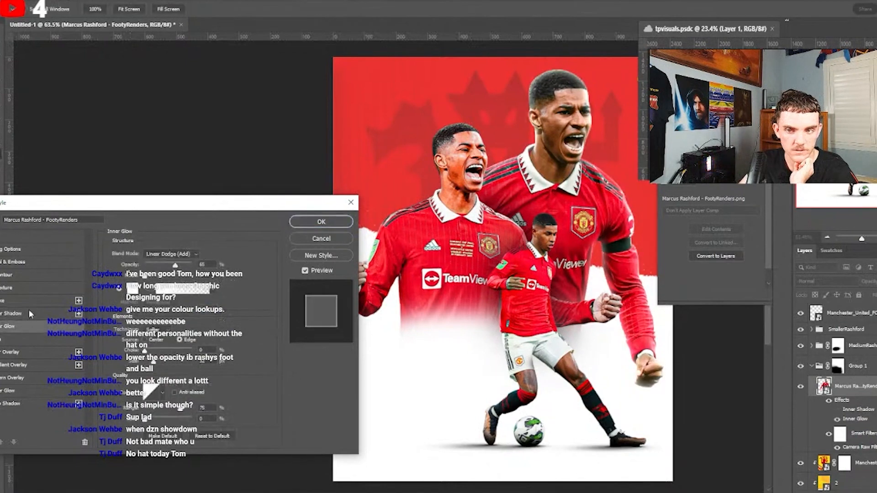
pyautogui.click(321, 221)
# - Reopen the largest player's layer style, compare the two inner effects, and enable the inner shadow instead of the inner glow
pyautogui.scroll(-3, 563, 183)
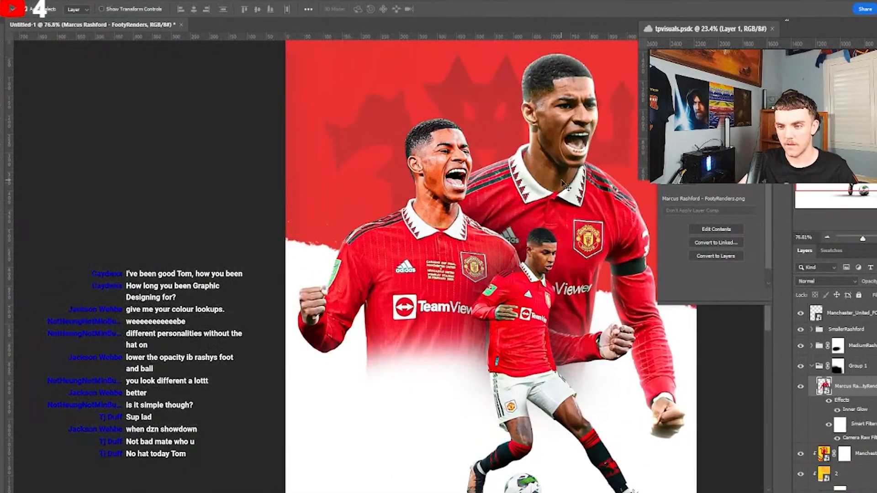
pyautogui.scroll(2, 563, 183)
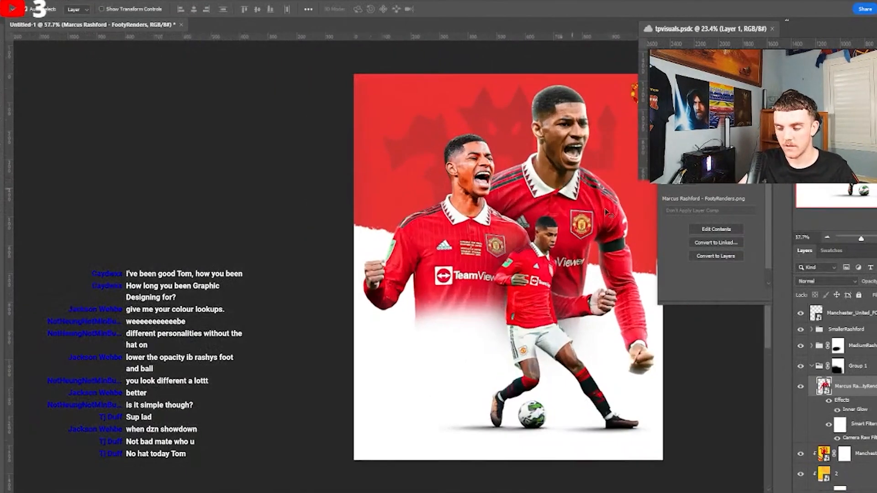
pyautogui.doubleClick(854, 409)
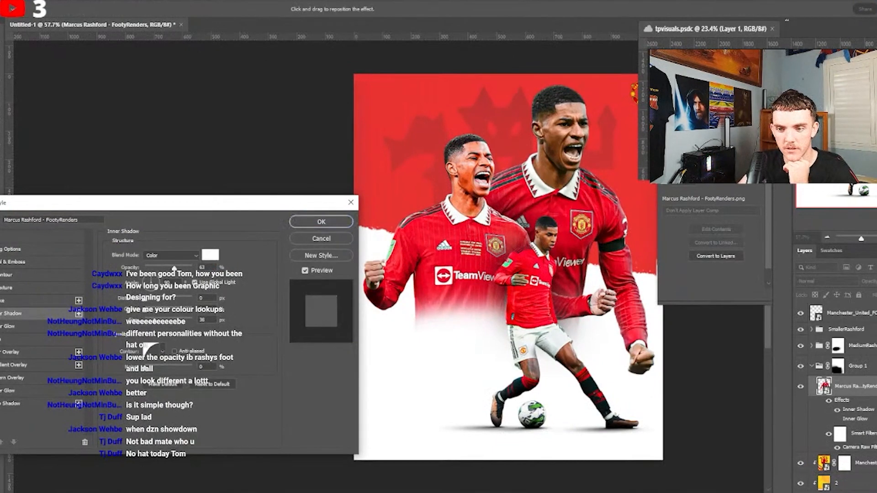
pyautogui.click(18, 326)
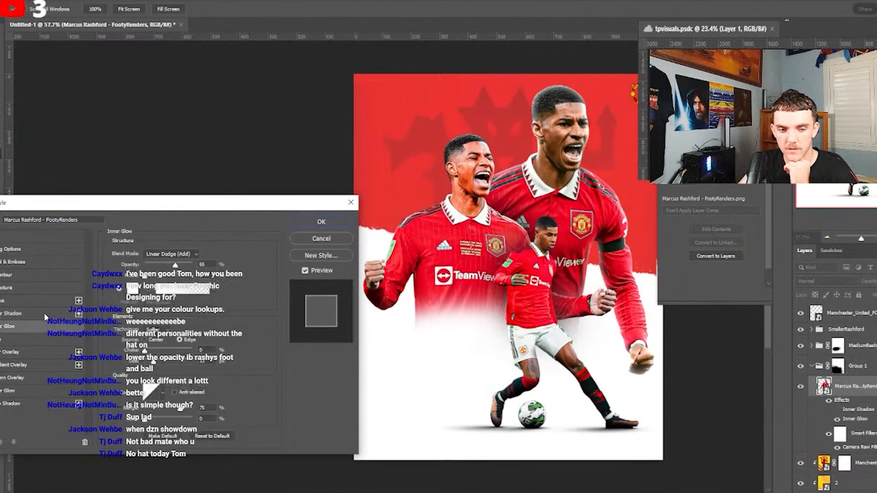
pyautogui.click(20, 315)
pyautogui.click(20, 326)
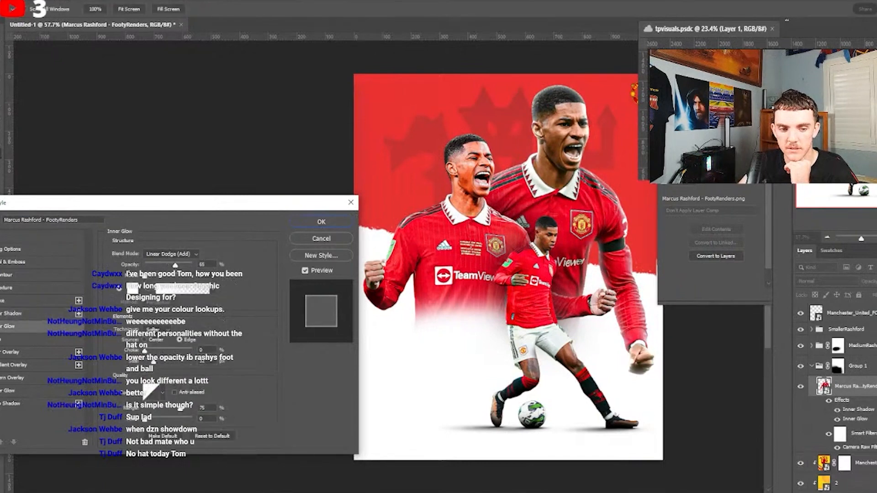
pyautogui.click(18, 313)
# - Set the largest player's inner shadow to Linear Dodge (Add) at 23% opacity, compare it on and off, and apply the style
pyautogui.click(171, 254)
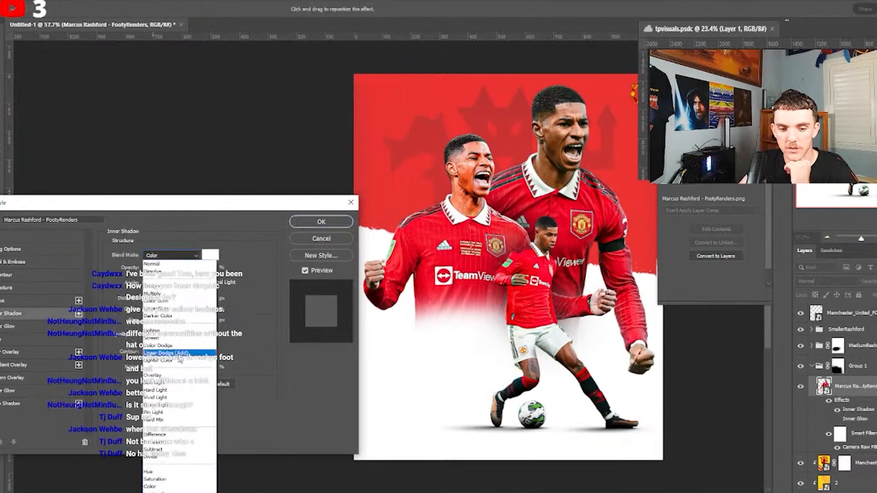
pyautogui.click(180, 354)
pyautogui.moveTo(171, 267); pyautogui.dragTo(157, 267)
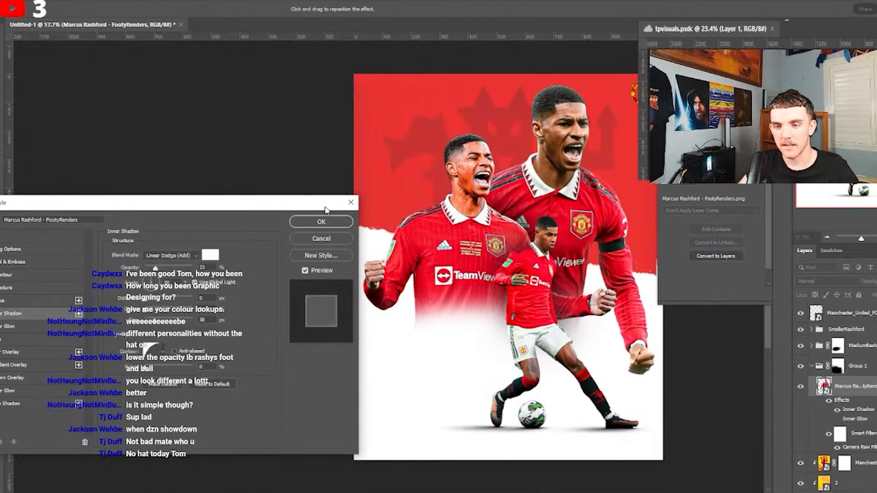
pyautogui.click(1, 313)
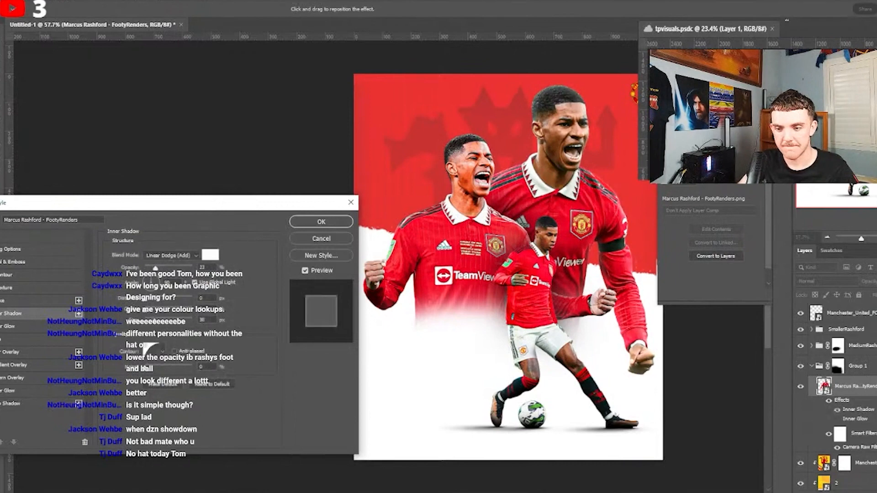
pyautogui.click(1, 313)
pyautogui.click(1, 313)
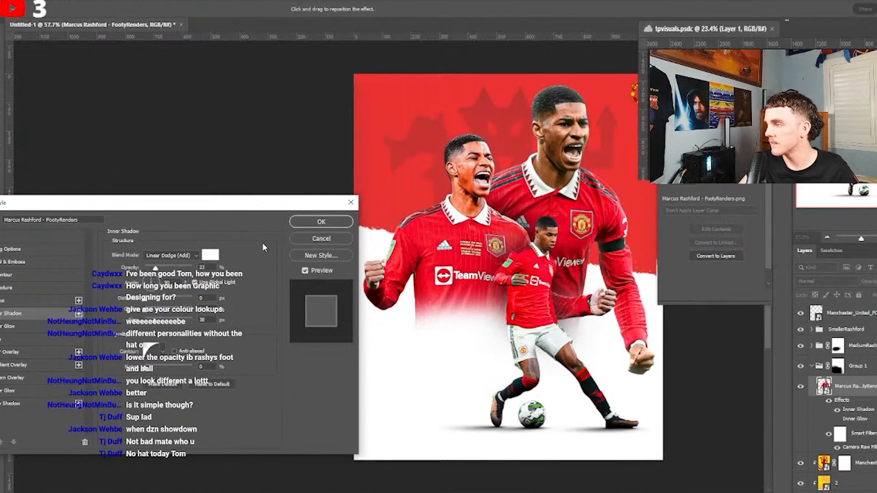
pyautogui.click(337, 221)
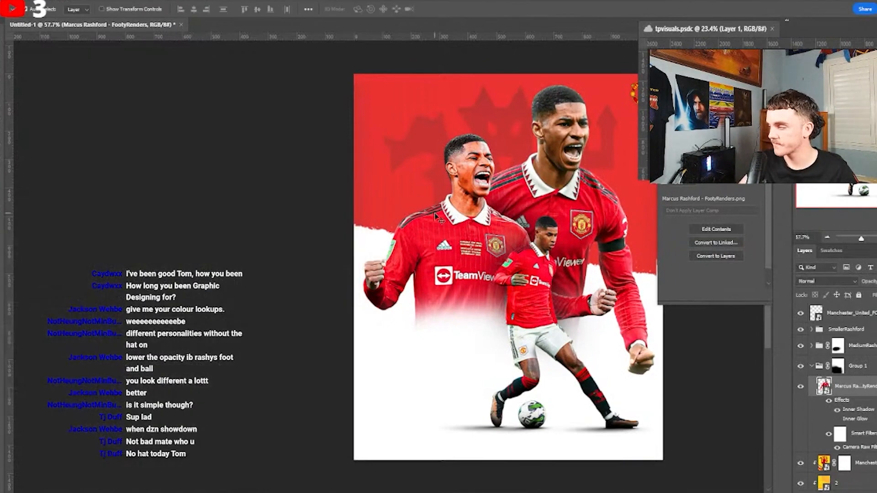
# - Add a white inner shadow to the medium-sized player using Linear Dodge (Add), 23% opacity and a 38 px size
pyautogui.scroll(2, 494, 221)
pyautogui.scroll(-2, 494, 221)
pyautogui.click(495, 220)
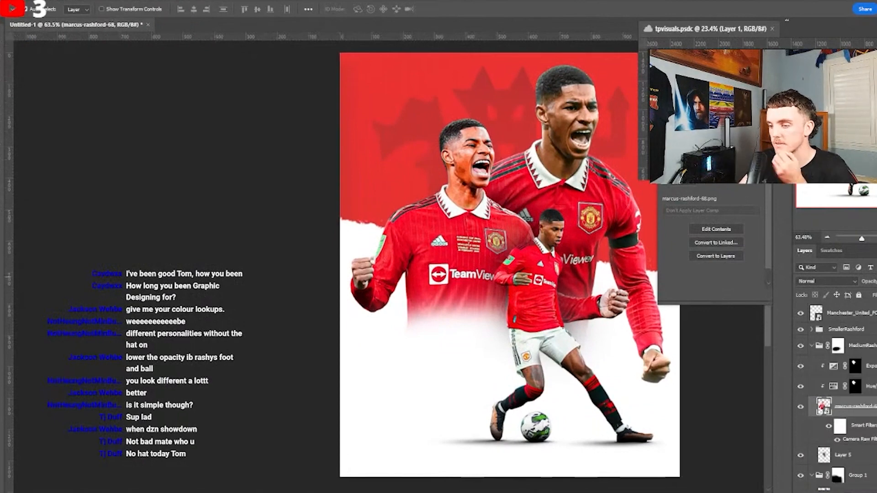
pyautogui.doubleClick(867, 406)
pyautogui.click(42, 315)
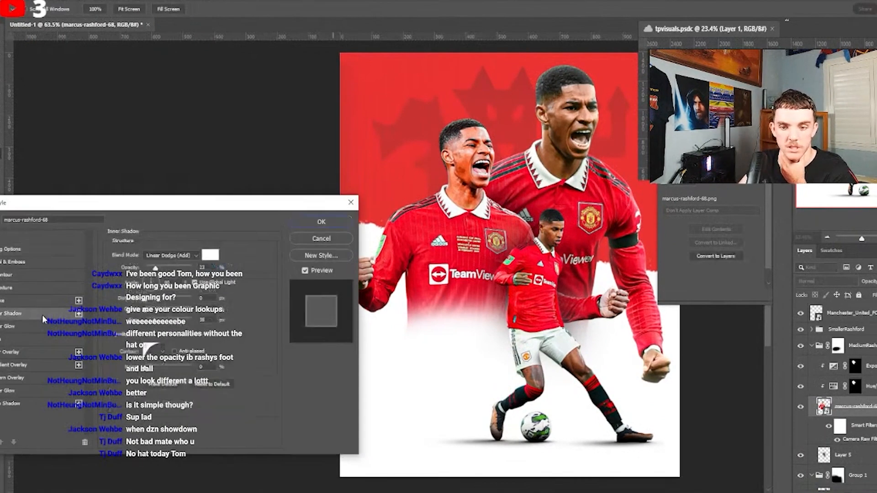
pyautogui.click(321, 221)
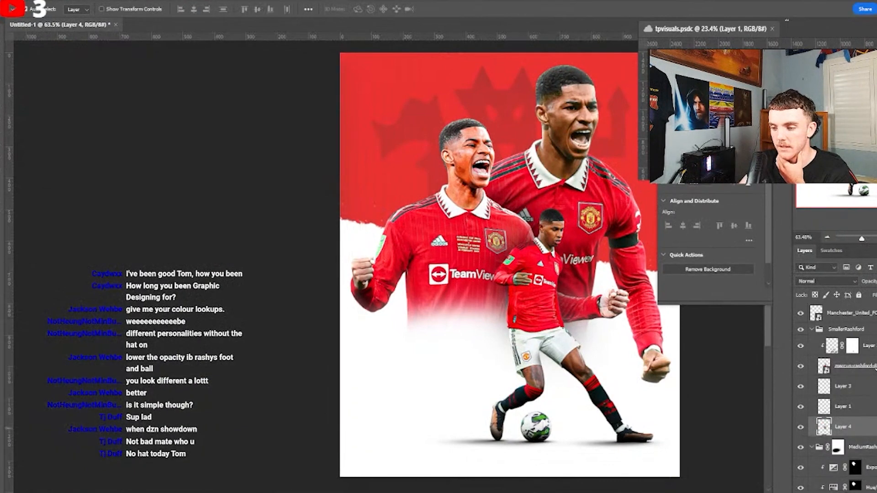
# - Add a white Linear Dodge (Add) inner shadow to the smallest player and lower its opacity to about 11%
pyautogui.doubleClick(868, 365)
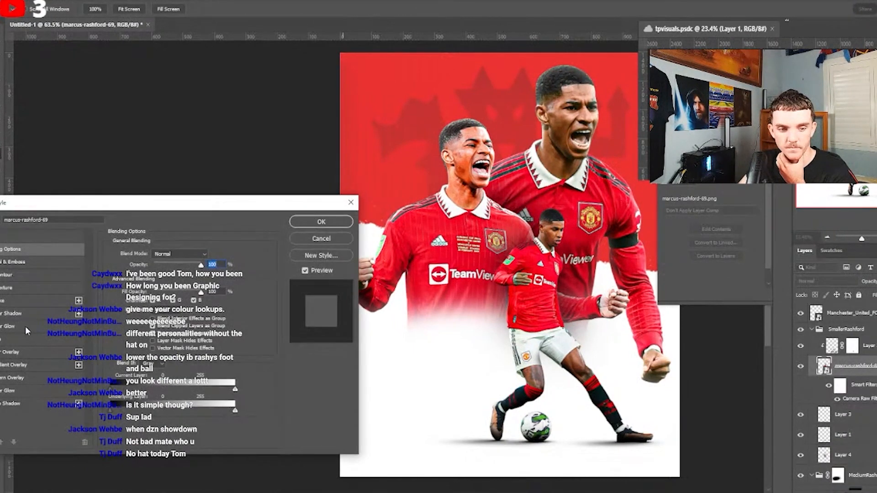
pyautogui.click(26, 313)
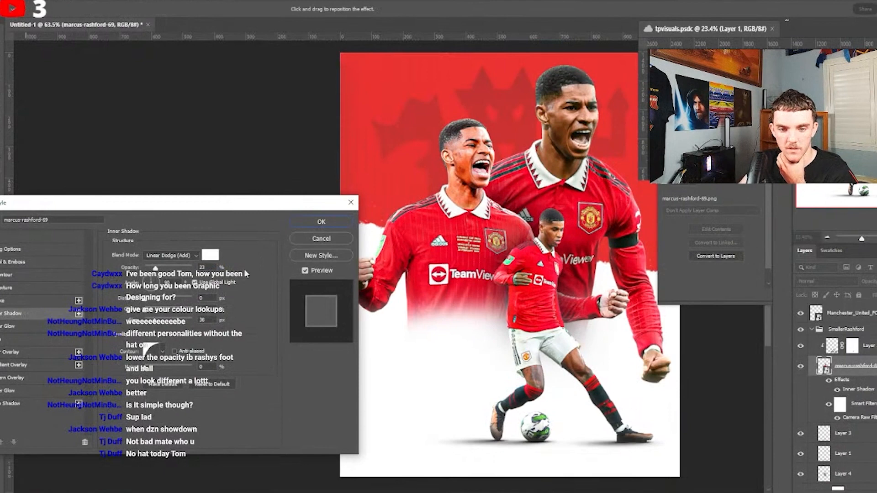
pyautogui.moveTo(156, 269); pyautogui.dragTo(147, 269)
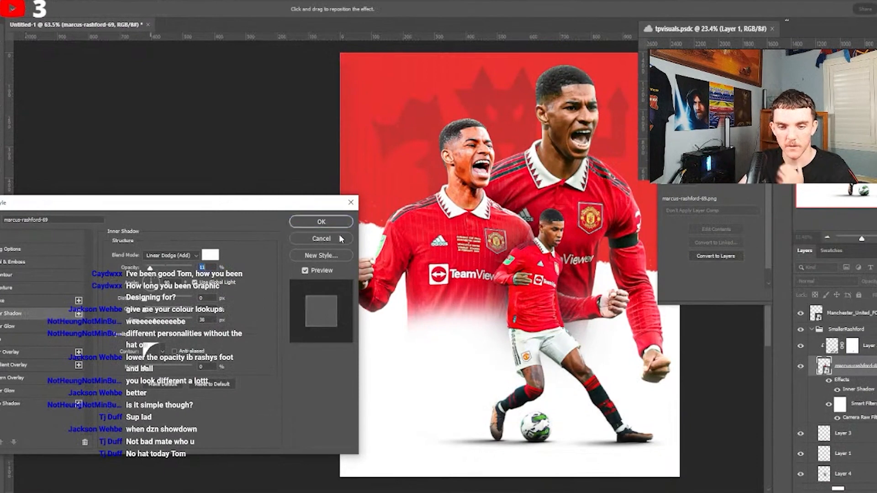
pyautogui.click(327, 224)
# - Examine the rim lighting on all three players from closer and farther away
pyautogui.scroll(-2, 550, 229)
pyautogui.scroll(1, 600, 165)
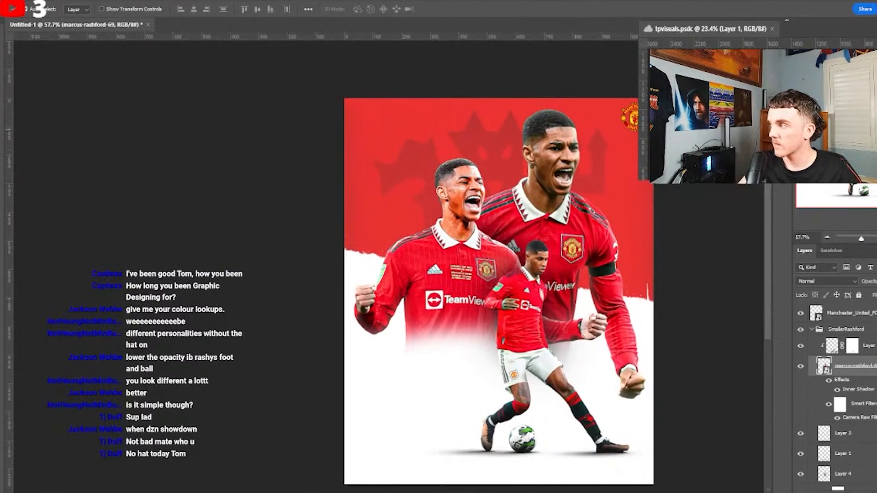
pyautogui.scroll(-1, 601, 333)
pyautogui.scroll(3, 602, 333)
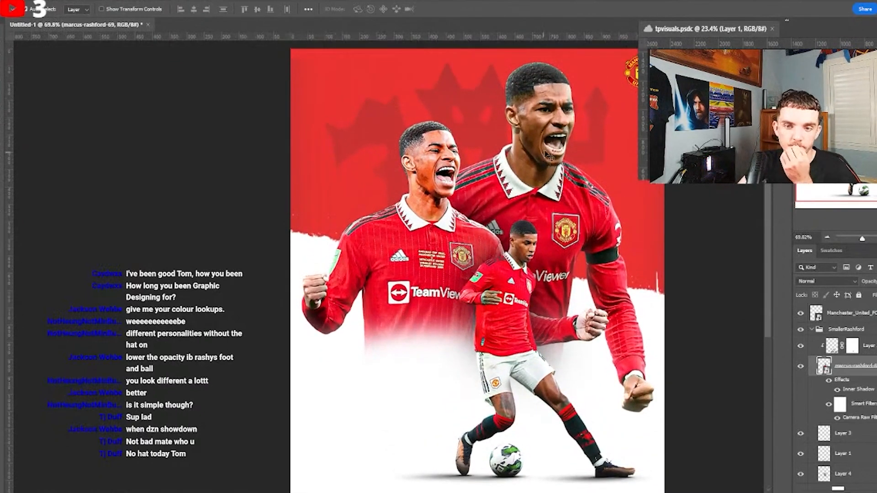
pyautogui.scroll(-3, 545, 153)
pyautogui.scroll(5, 546, 150)
pyautogui.scroll(-2, 550, 148)
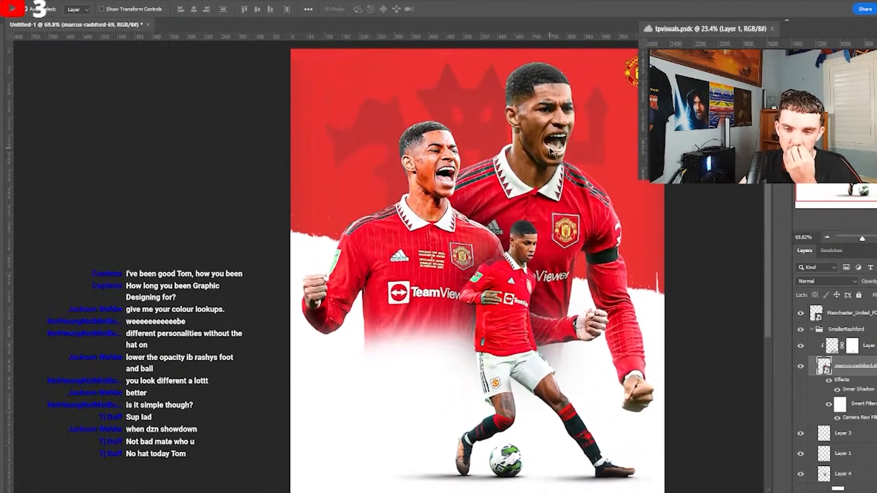
# - Change the solid colour fill clipped to the red background shape to a purer, less pinkish red
pyautogui.click(619, 153)
pyautogui.scroll(-3, 838, 377)
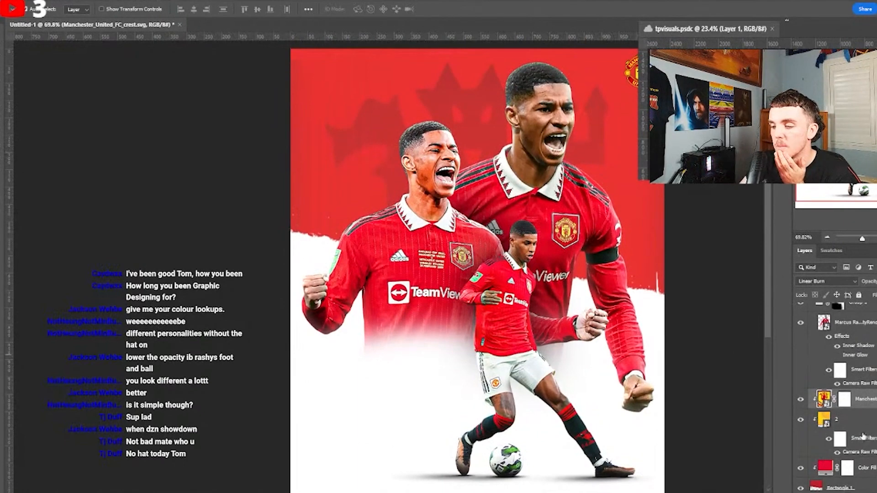
pyautogui.click(867, 398)
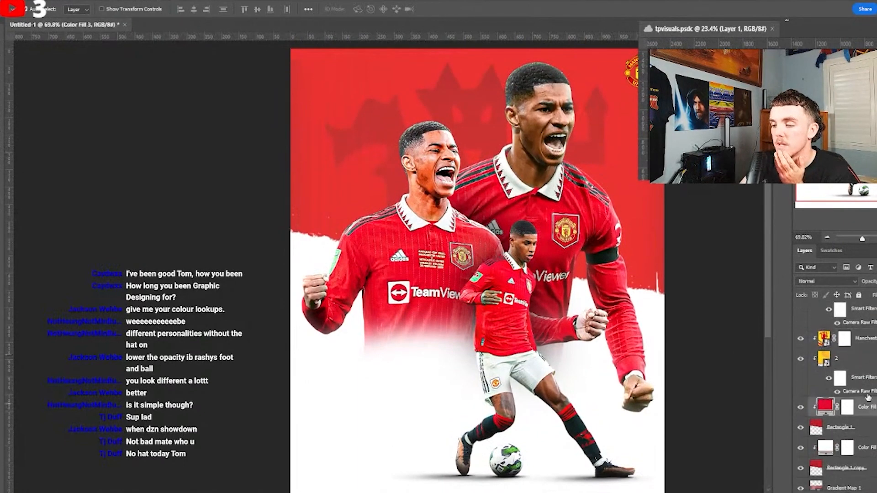
pyautogui.doubleClick(824, 403)
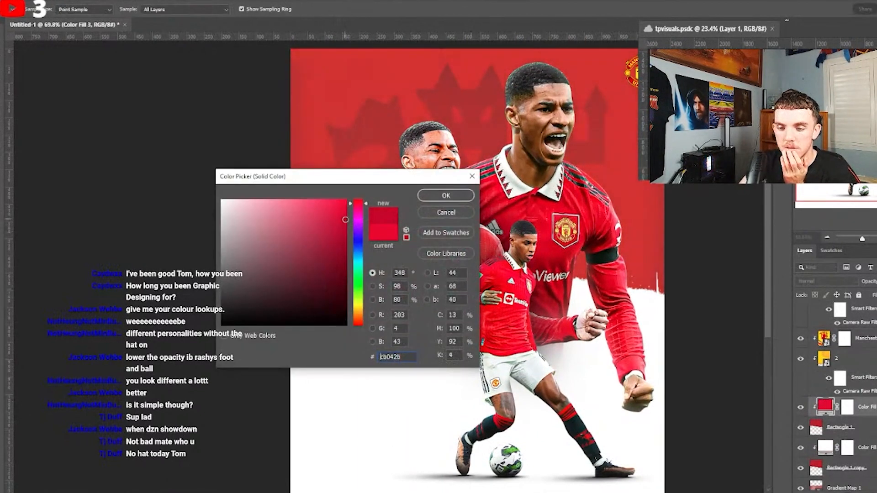
pyautogui.moveTo(345, 220)
pyautogui.mouseDown()
pyautogui.moveTo(347, 206)
pyautogui.moveTo(322, 199)
pyautogui.moveTo(352, 191)
pyautogui.mouseUp()
pyautogui.moveTo(358, 249); pyautogui.dragTo(358, 324)
pyautogui.moveTo(331, 296)
pyautogui.mouseDown()
pyautogui.moveTo(330, 198)
pyautogui.moveTo(347, 218)
pyautogui.mouseUp()
pyautogui.click(445, 201)
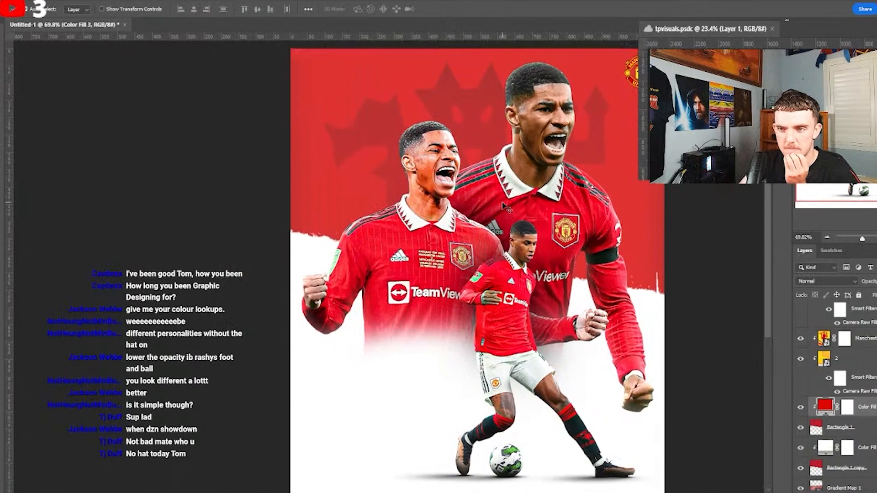
# - Compare the red background with and without the faded crest overlay, and review the poster at several magnifications
pyautogui.click(857, 362)
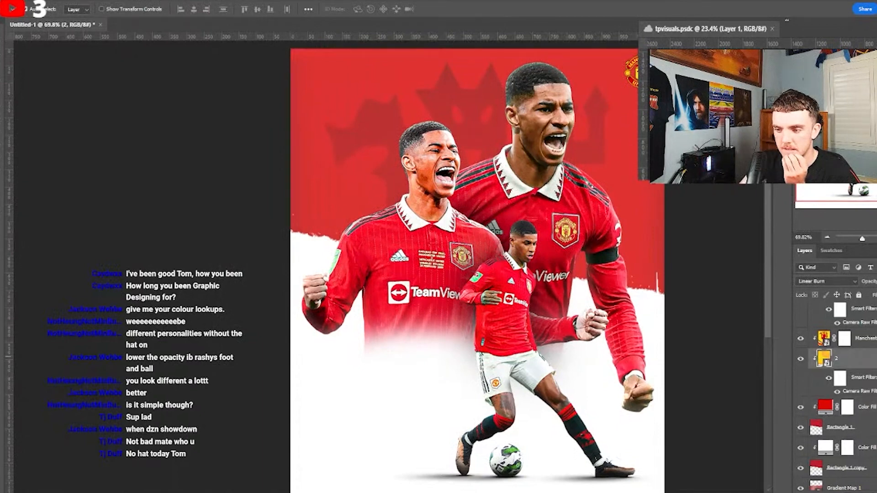
pyautogui.click(801, 338)
pyautogui.click(800, 338)
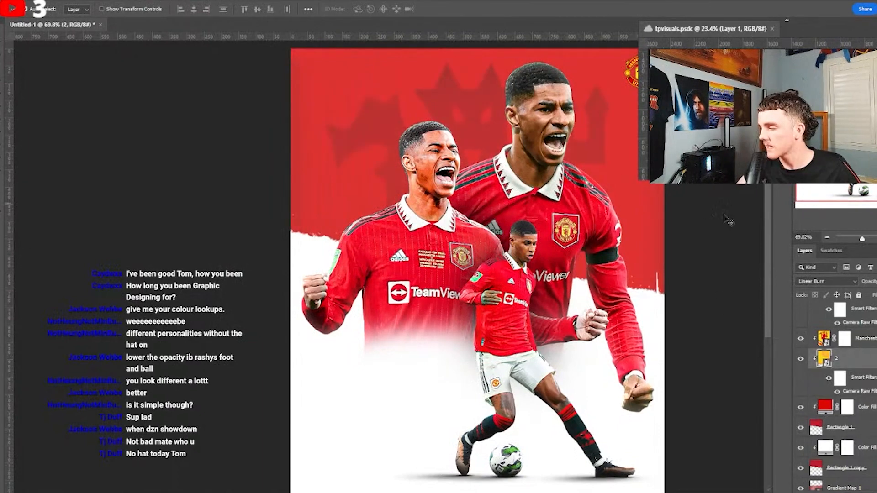
pyautogui.scroll(-2, 444, 140)
pyautogui.scroll(-2, 444, 140)
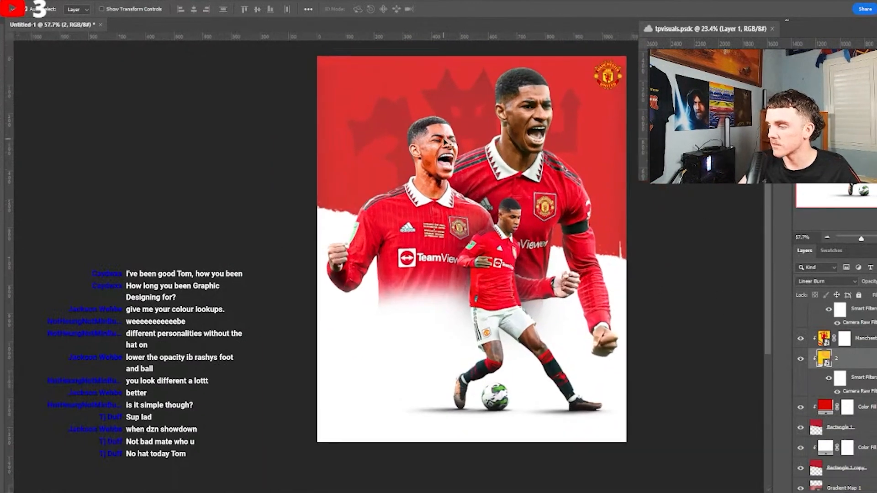
pyautogui.scroll(2, 466, 132)
pyautogui.scroll(2, 544, 130)
pyautogui.scroll(-1, 543, 130)
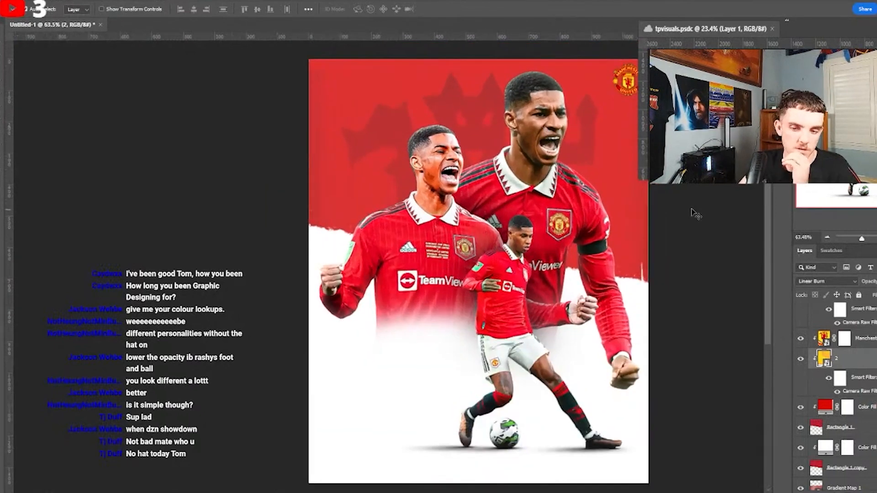
pyautogui.scroll(-1, 581, 259)
pyautogui.scroll(2, 580, 258)
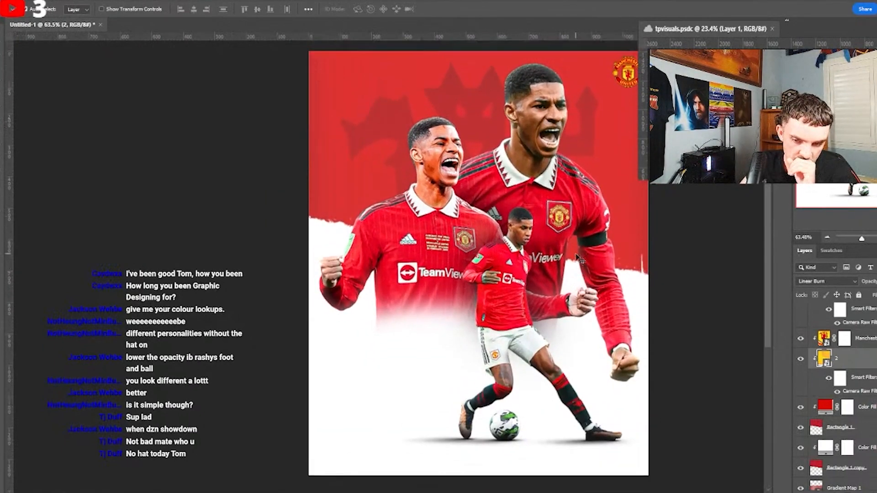
# - Collapse the smallest player's layer group and inspect his front boot and its ground shadow up close
pyautogui.scroll(6, 846, 319)
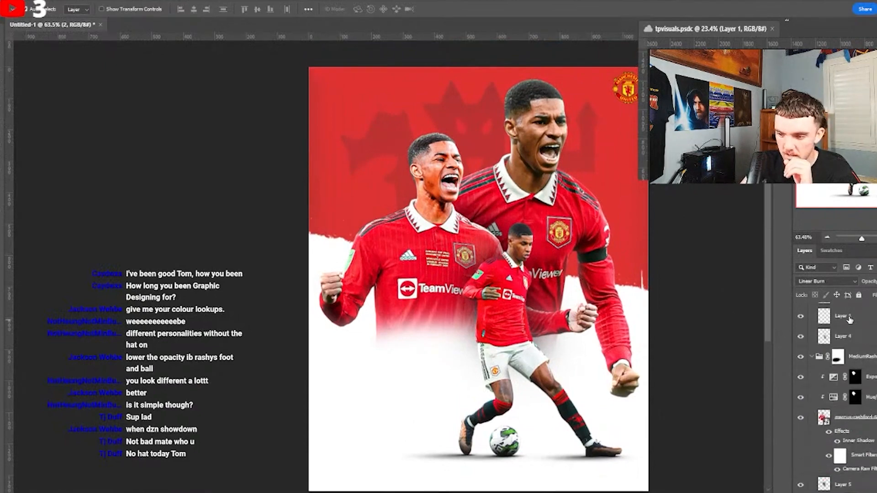
pyautogui.click(812, 330)
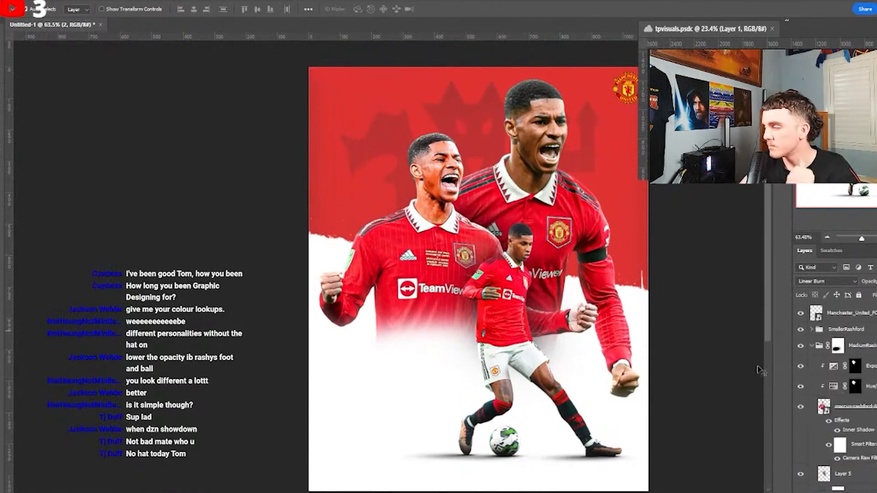
pyautogui.scroll(-2, 685, 384)
pyautogui.scroll(10, 612, 394)
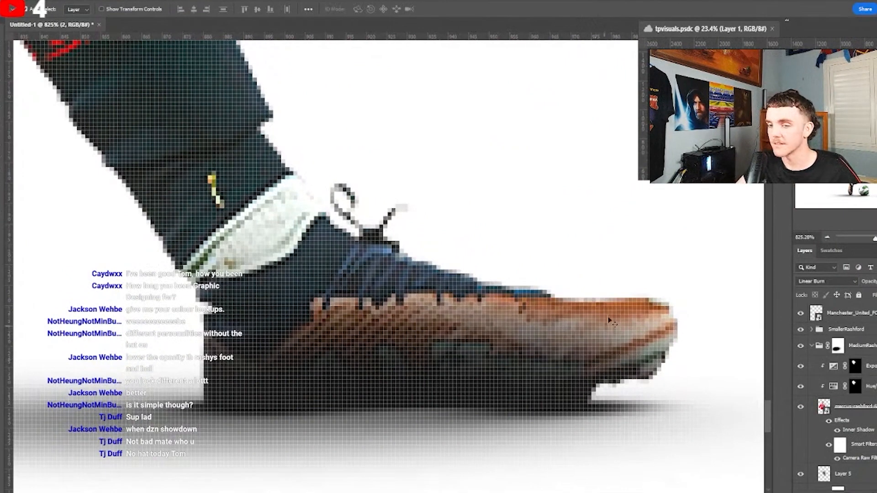
pyautogui.scroll(-10, 614, 328)
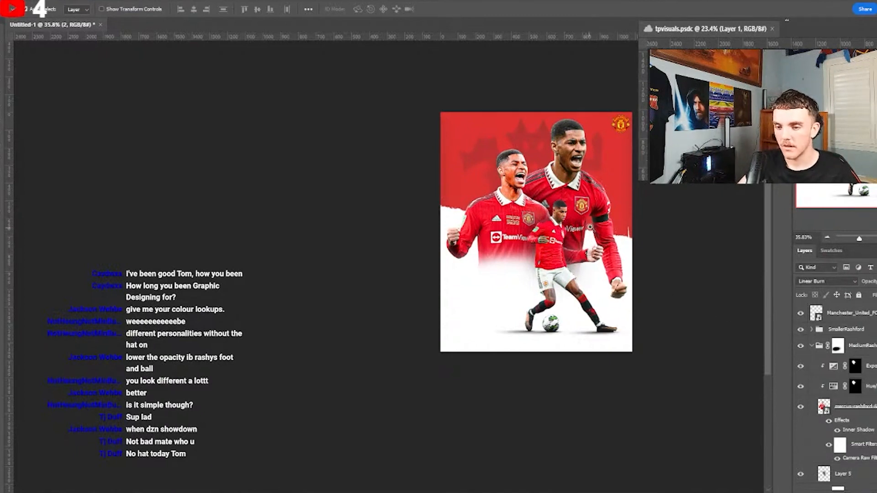
# - Examine the overall poster composition at different magnifications and review the background layers
pyautogui.press('z')
pyautogui.scroll(2, 591, 228)
pyautogui.keyDown('alt'); pyautogui.scroll(4, 621, 198); pyautogui.keyUp('alt')
pyautogui.scroll(-2, 620, 196)
pyautogui.keyDown('alt'); pyautogui.scroll(2, 620, 196); pyautogui.keyUp('alt')
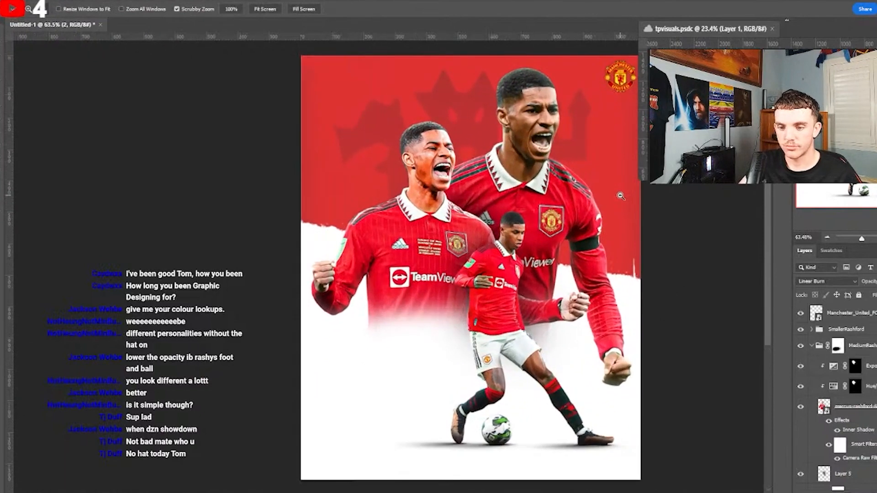
pyautogui.keyDown('alt'); pyautogui.scroll(-1, 619, 196); pyautogui.keyUp('alt')
pyautogui.keyDown('alt'); pyautogui.scroll(1, 461, 193); pyautogui.keyUp('alt')
pyautogui.keyDown('alt'); pyautogui.scroll(-1, 445, 192); pyautogui.keyUp('alt')
pyautogui.keyDown('alt'); pyautogui.scroll(1, 440, 191); pyautogui.keyUp('alt')
pyautogui.keyDown('alt'); pyautogui.scroll(-1, 436, 192); pyautogui.keyUp('alt')
pyautogui.keyDown('alt'); pyautogui.scroll(1, 436, 192); pyautogui.keyUp('alt')
pyautogui.keyDown('alt'); pyautogui.scroll(-1, 437, 192); pyautogui.keyUp('alt')
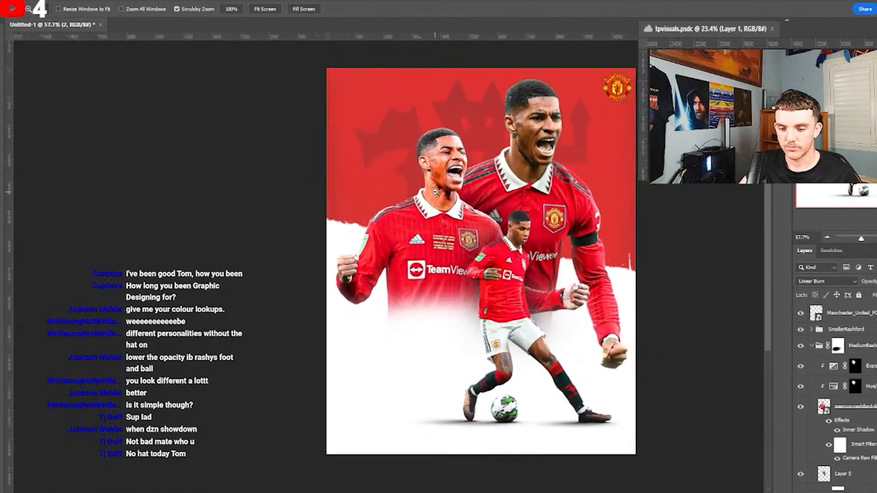
pyautogui.keyDown('alt'); pyautogui.scroll(1, 439, 191); pyautogui.keyUp('alt')
pyautogui.scroll(-5, 863, 393)
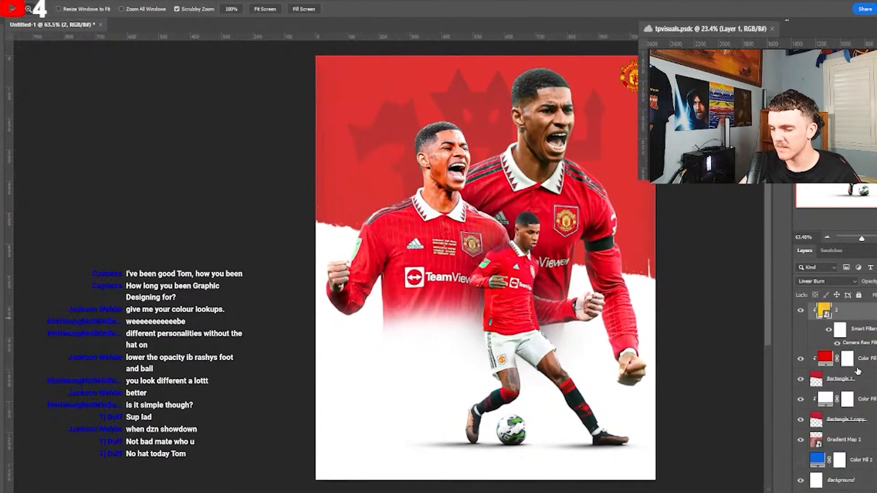
# - Show the hidden solid colour fill just above the Background layer and recolour it with the saved red swatch
pyautogui.click(858, 366)
pyautogui.click(859, 460)
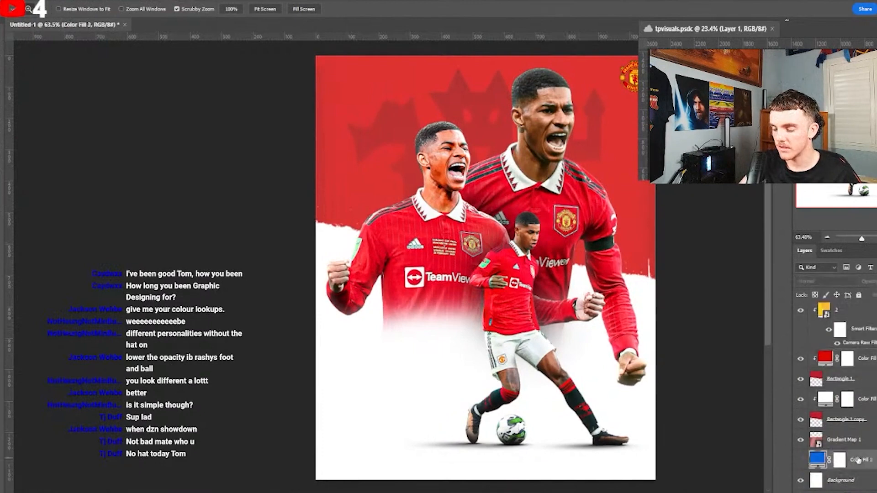
pyautogui.click(802, 461)
pyautogui.click(832, 250)
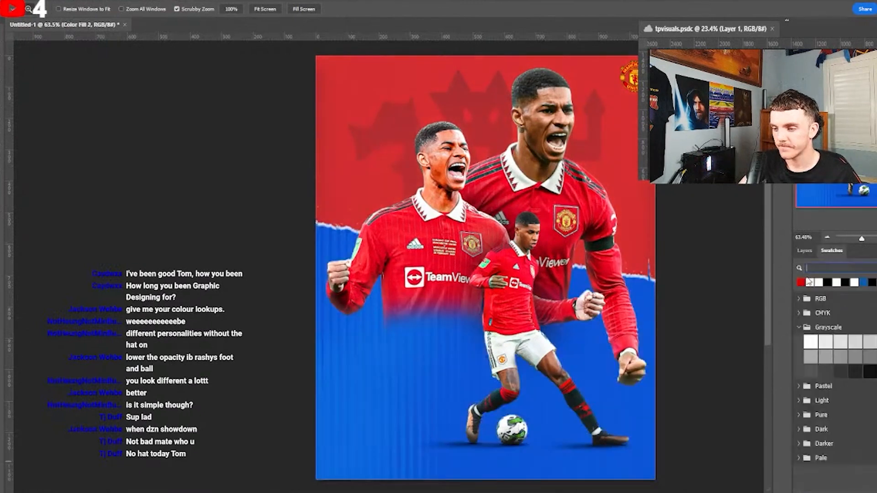
pyautogui.click(800, 282)
pyautogui.click(807, 251)
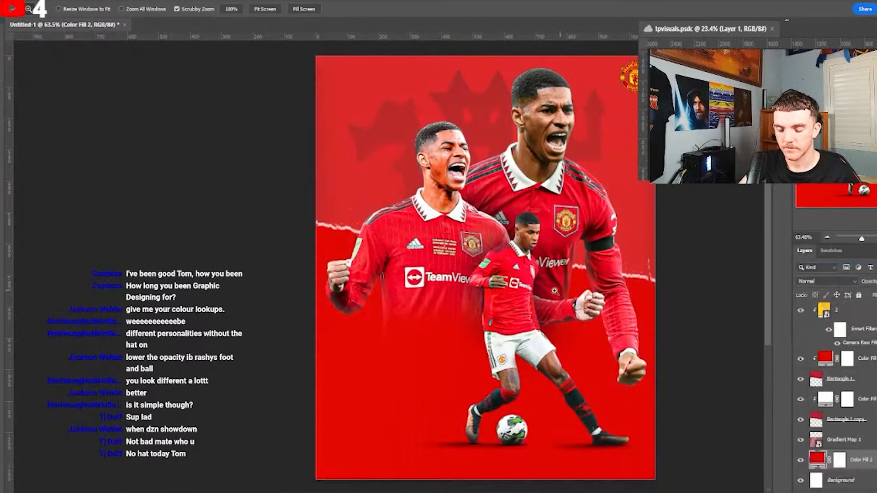
pyautogui.click(3, 227)
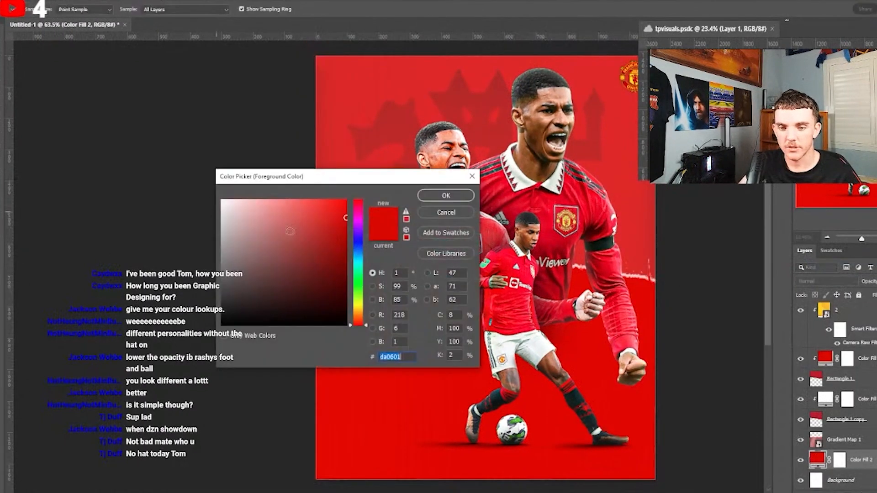
pyautogui.moveTo(358, 229); pyautogui.dragTo(344, 236)
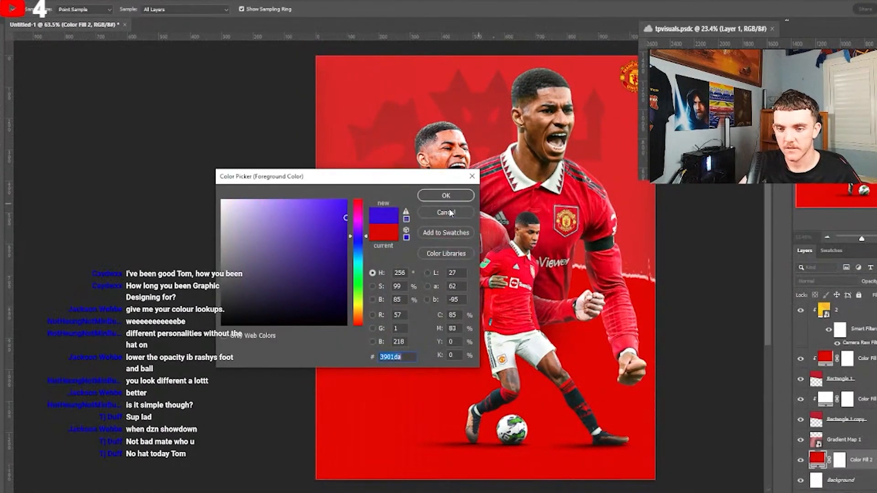
pyautogui.click(447, 212)
# - Change the colour of the bottom solid fill layer to the slightly muted red cb2222
pyautogui.doubleClick(818, 460)
pyautogui.write('8c0300')
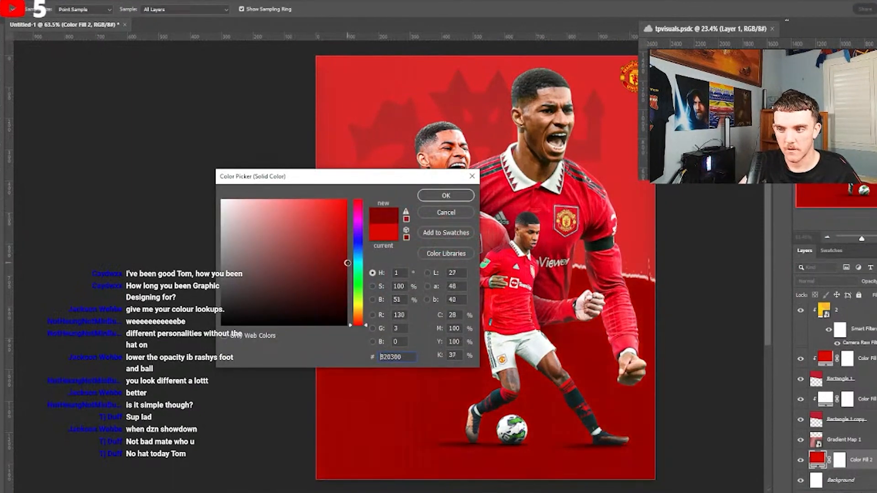
pyautogui.click(620, 179)
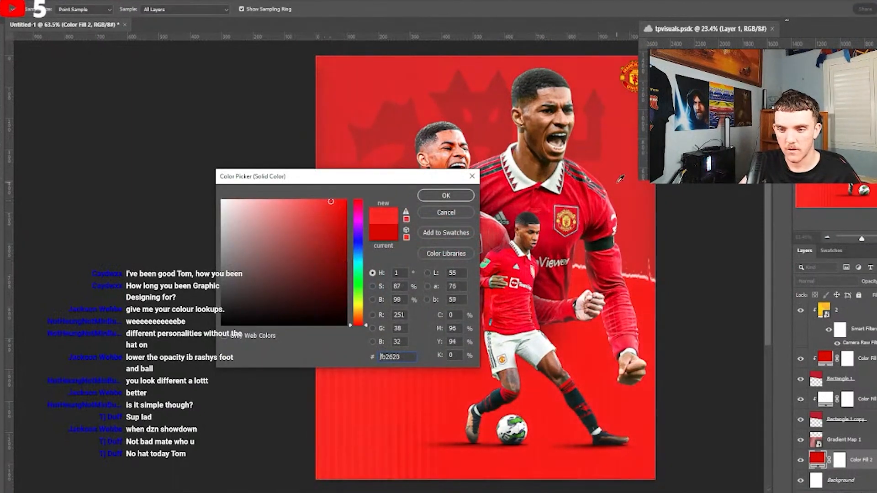
pyautogui.moveTo(620, 178); pyautogui.dragTo(622, 176)
pyautogui.moveTo(334, 220)
pyautogui.mouseDown()
pyautogui.moveTo(335, 229)
pyautogui.moveTo(323, 217)
pyautogui.moveTo(329, 227)
pyautogui.mouseUp()
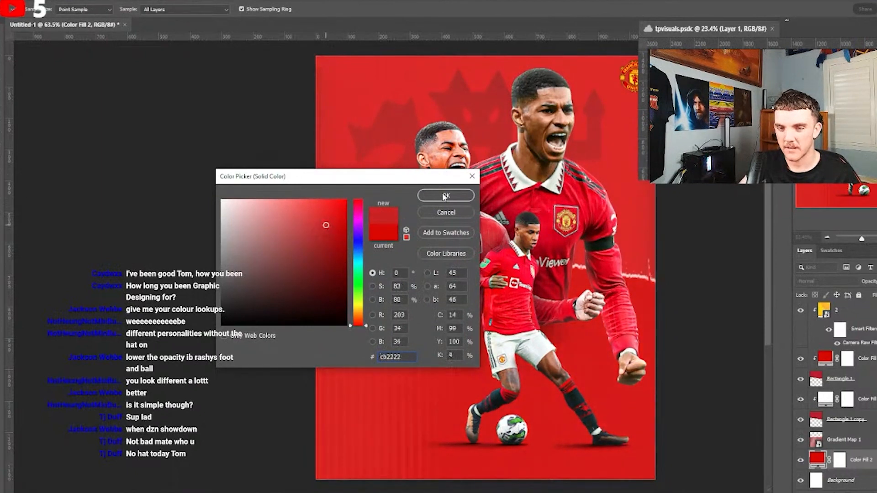
pyautogui.click(444, 196)
# - Review the poster at several magnifications and compare it with and without the red bottom fill
pyautogui.scroll(1, 502, 262)
pyautogui.scroll(-2, 503, 262)
pyautogui.scroll(1, 503, 262)
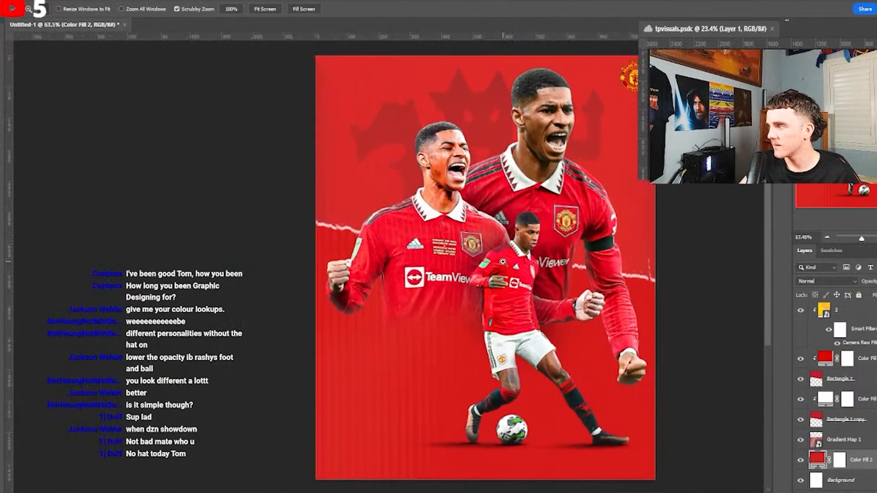
pyautogui.scroll(-1, 667, 397)
pyautogui.scroll(1, 724, 394)
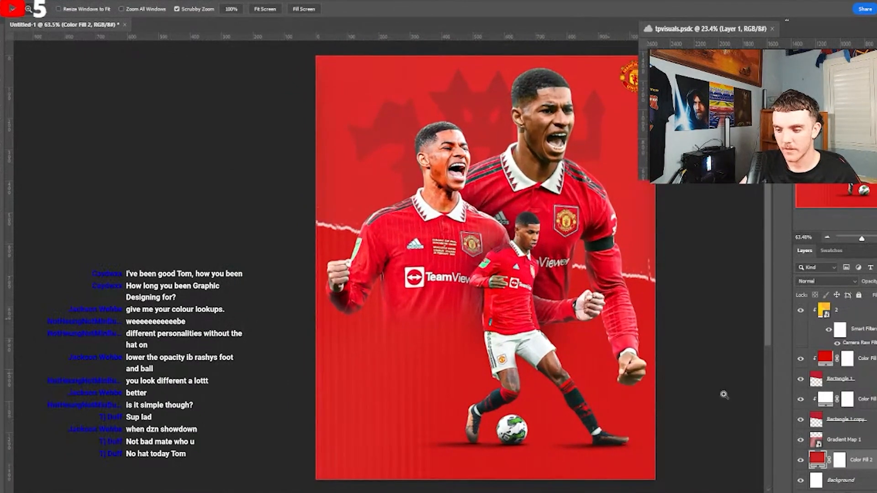
pyautogui.click(799, 460)
pyautogui.click(799, 460)
pyautogui.click(799, 460)
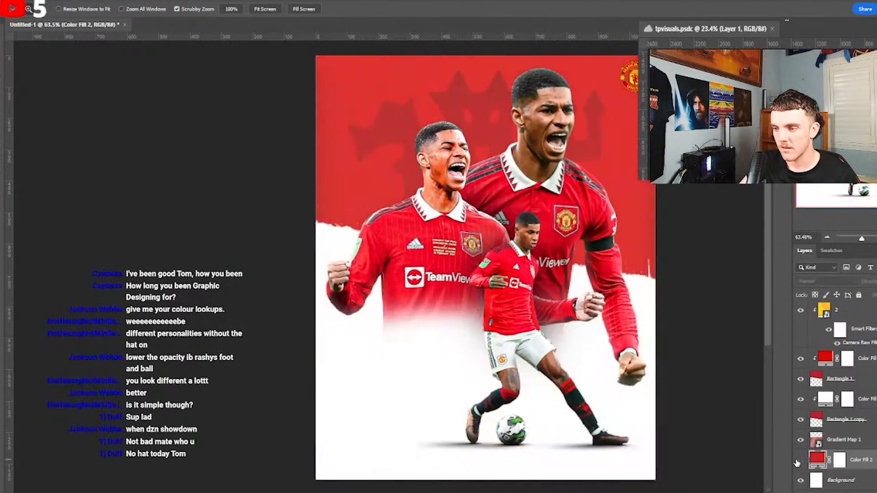
pyautogui.click(799, 460)
pyautogui.click(799, 461)
pyautogui.click(799, 460)
pyautogui.scroll(1, 524, 363)
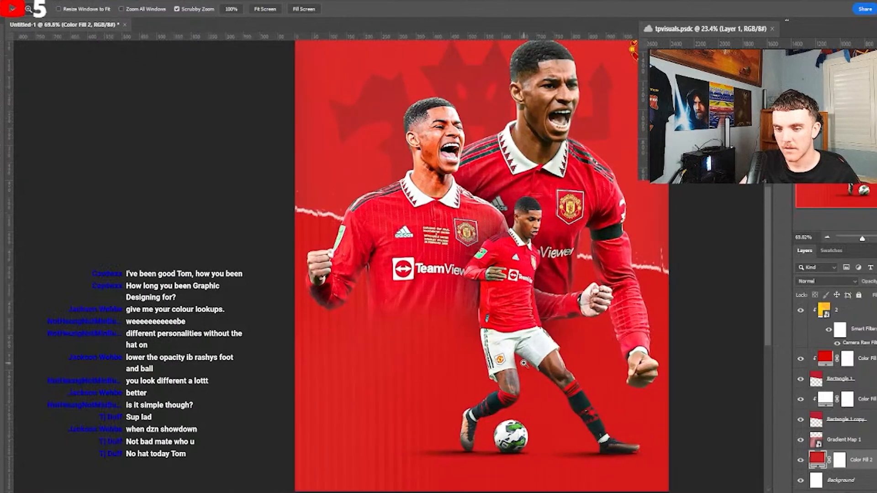
pyautogui.scroll(3, 524, 364)
pyautogui.scroll(-1, 524, 364)
# - Add a Selective Color adjustment clipped to the smallest player with magenta +6%, yellow +13% and black -13%
pyautogui.press('v')
pyautogui.click(507, 320)
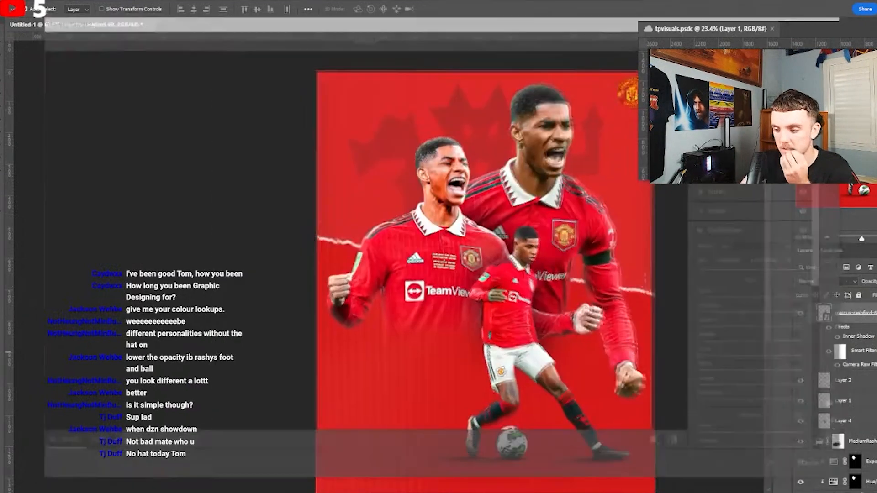
pyautogui.click(868, 488)
pyautogui.click(859, 490)
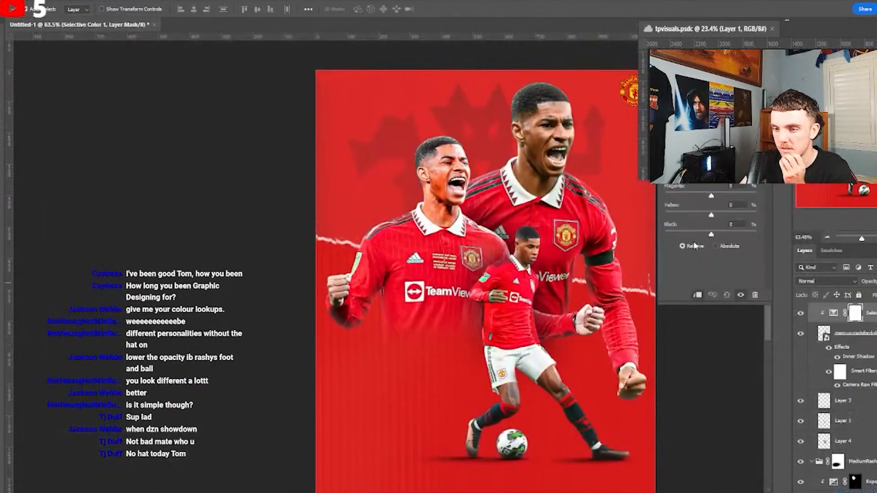
pyautogui.click(720, 154)
pyautogui.click(706, 178)
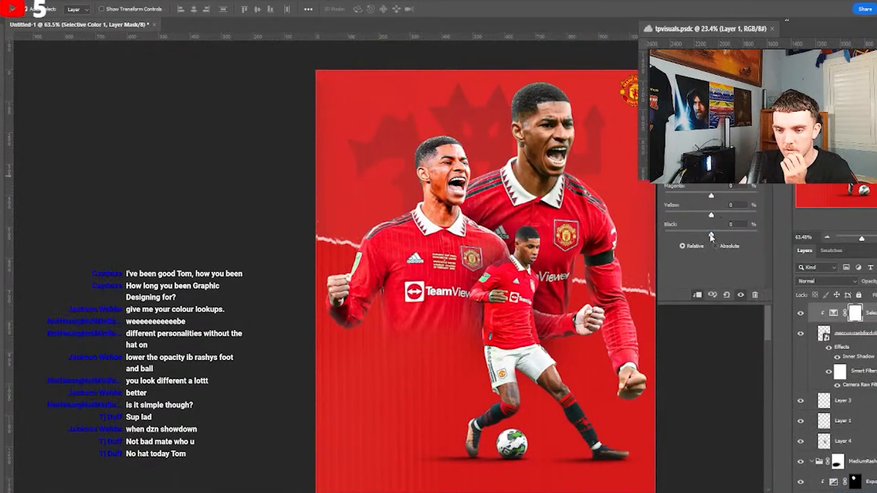
pyautogui.moveTo(711, 234); pyautogui.dragTo(716, 198)
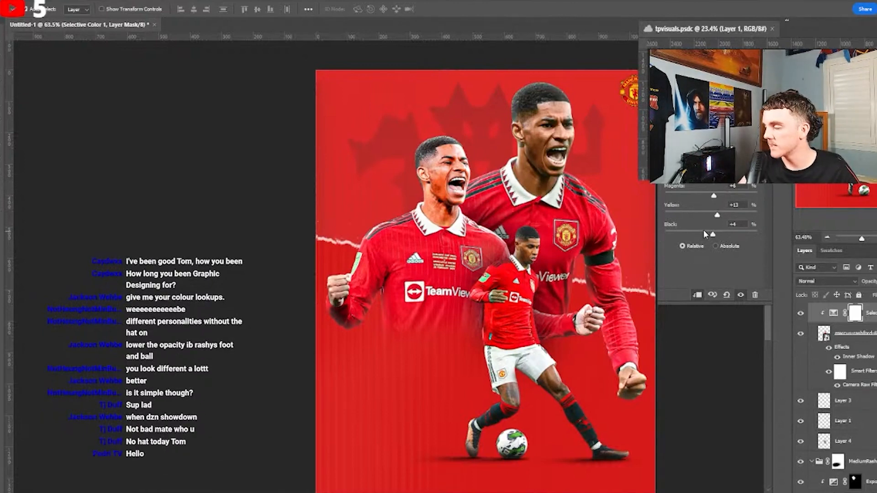
pyautogui.moveTo(712, 235)
pyautogui.mouseDown()
pyautogui.moveTo(720, 234)
pyautogui.moveTo(705, 233)
pyautogui.mouseUp()
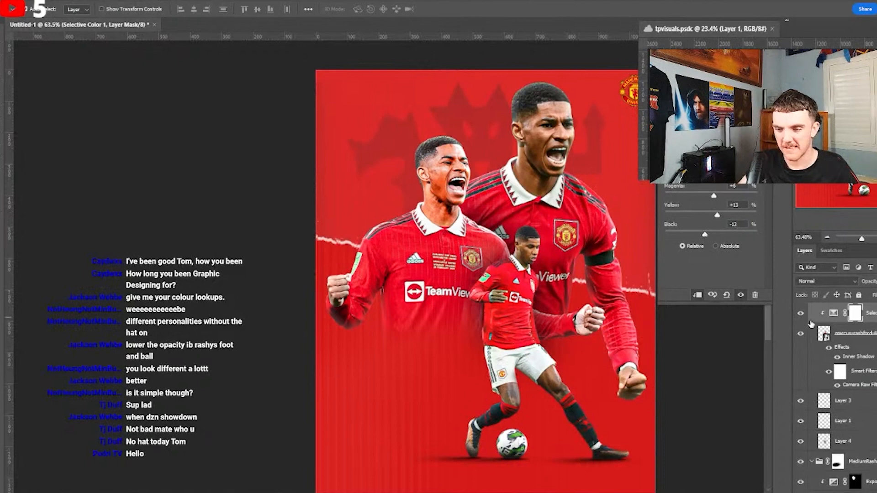
# - Add a Selective Color adjustment clipped to the medium player, lowering magenta and setting yellow to +4% and black to +1%
pyautogui.scroll(-2, 531, 293)
pyautogui.scroll(2, 531, 293)
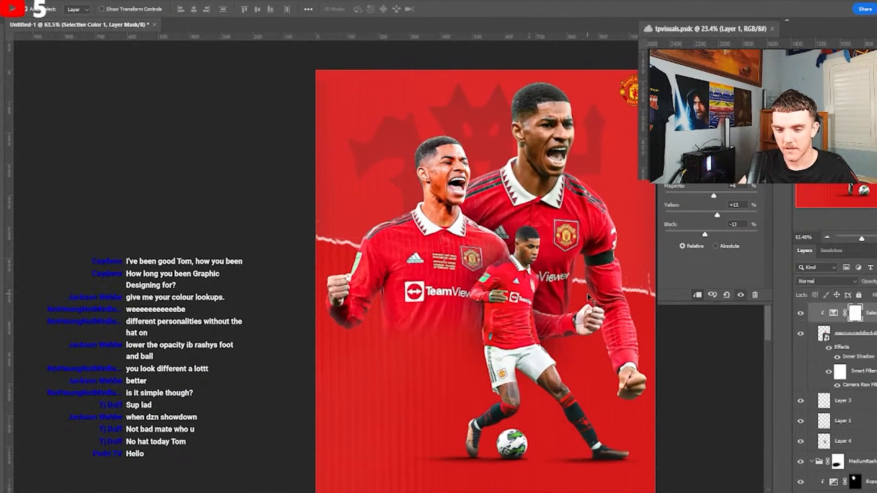
pyautogui.scroll(-3, 589, 298)
pyautogui.scroll(1, 588, 298)
pyautogui.click(406, 217)
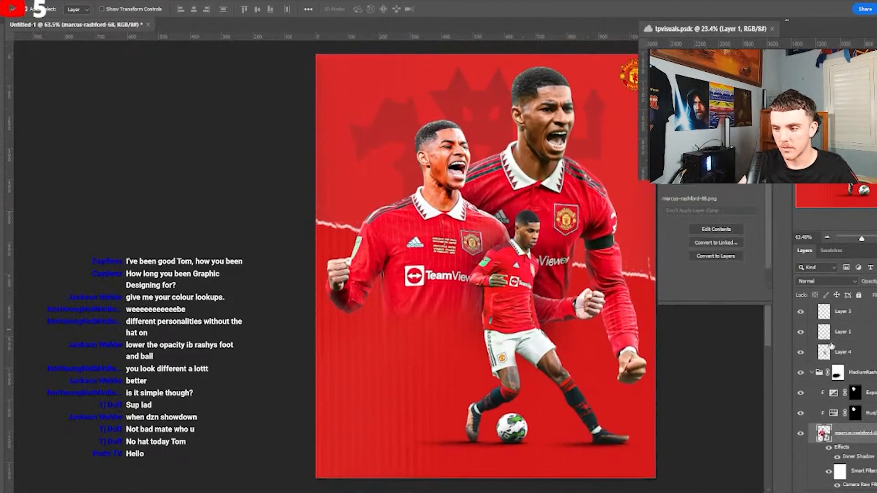
pyautogui.click(855, 393)
pyautogui.click(865, 491)
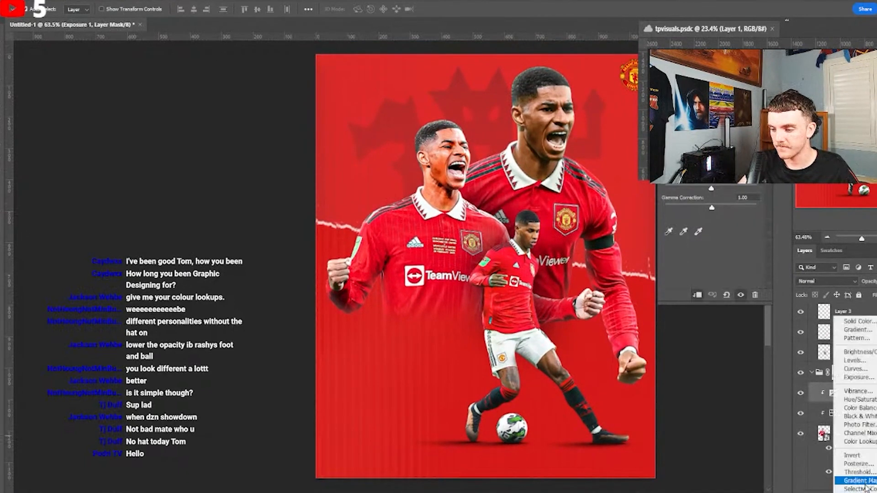
pyautogui.click(859, 490)
pyautogui.rightClick(868, 401)
pyautogui.click(772, 274)
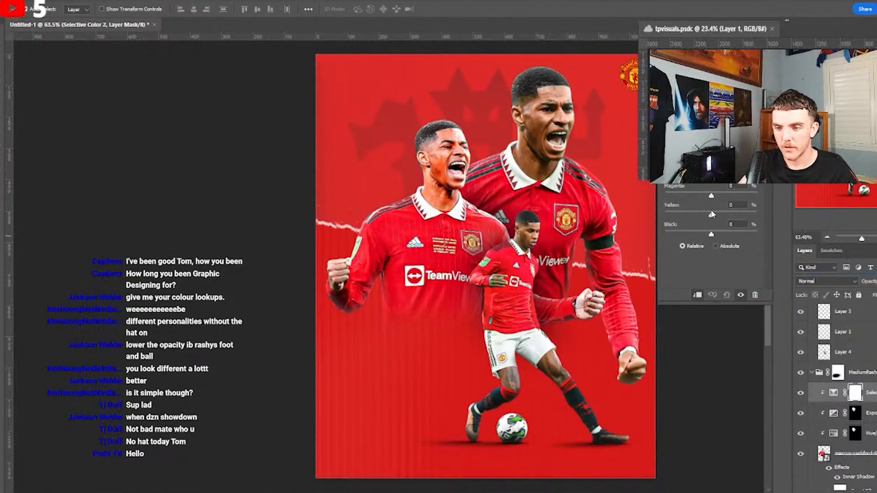
pyautogui.moveTo(712, 196)
pyautogui.mouseDown()
pyautogui.moveTo(738, 197)
pyautogui.moveTo(708, 196)
pyautogui.mouseUp()
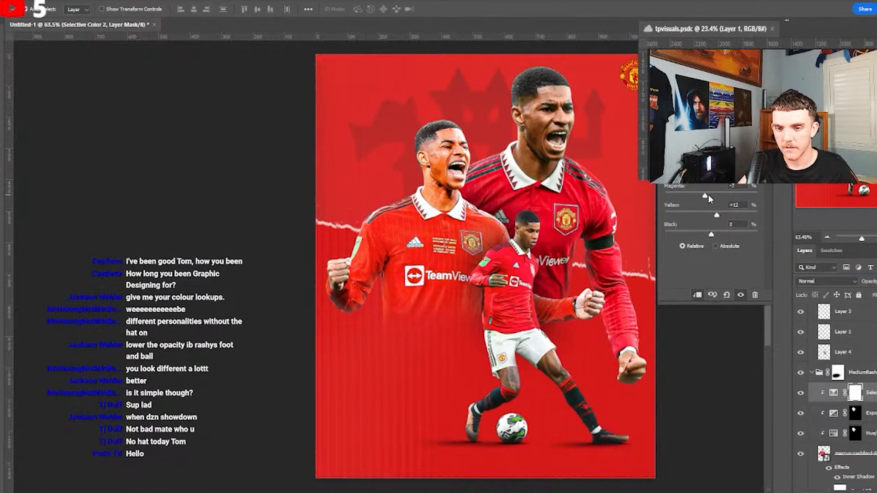
pyautogui.moveTo(708, 235)
pyautogui.mouseDown()
pyautogui.moveTo(700, 235)
pyautogui.moveTo(718, 236)
pyautogui.moveTo(711, 235)
pyautogui.mouseUp()
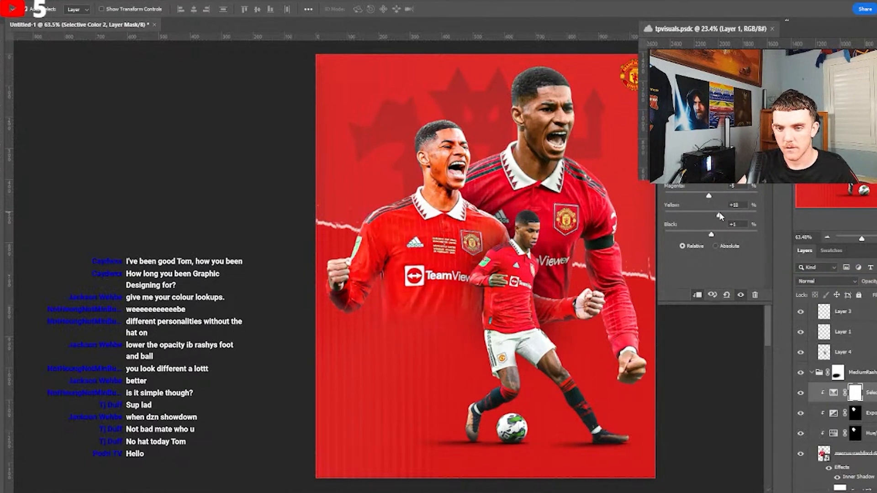
# - Restrict the medium player's Selective Color adjustment to his head by reusing the Exposure adjustment's mask area, leaving nothing selected
pyautogui.keyDown('ctrl'); pyautogui.click(853, 411); pyautogui.keyUp('ctrl')
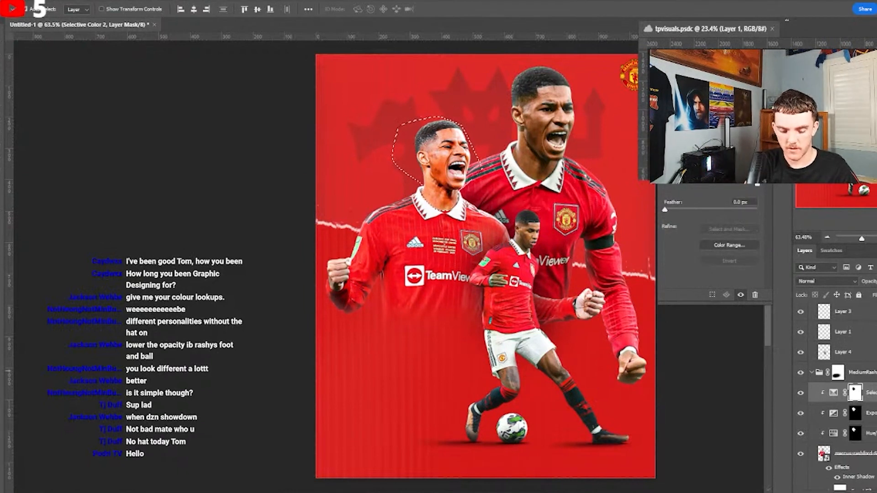
pyautogui.hotkey('ctrl', 'i')
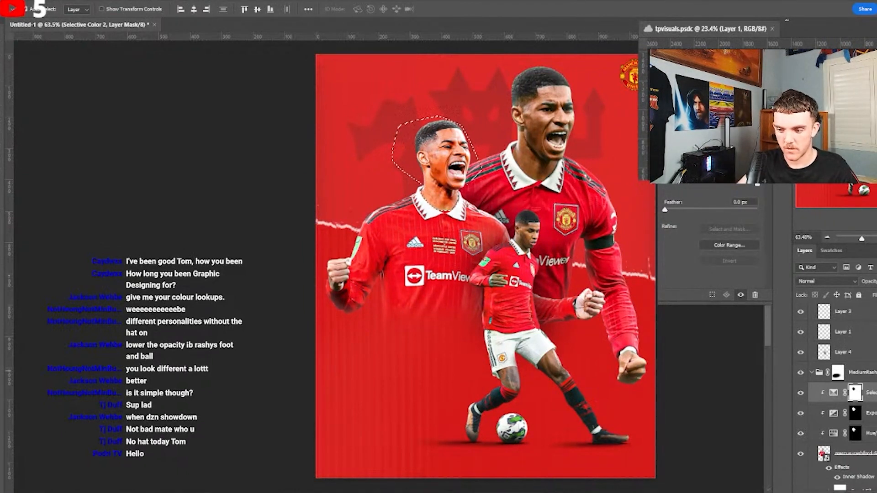
pyautogui.hotkey('ctrl', 'd')
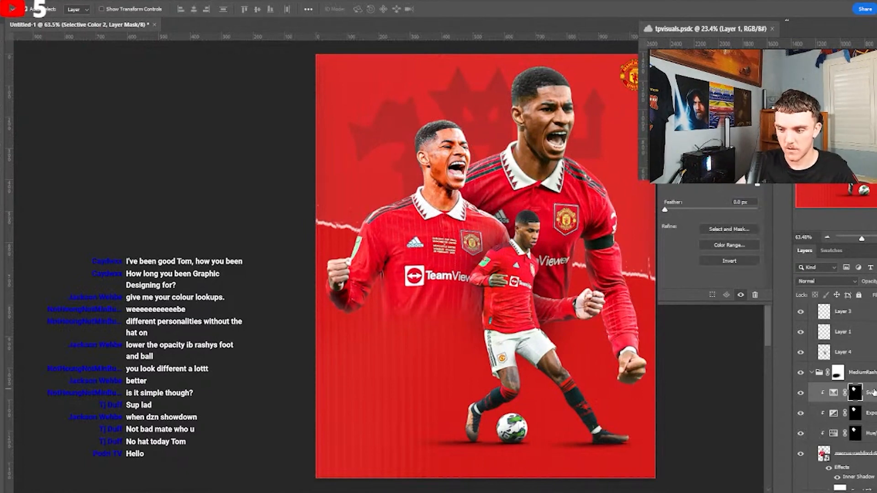
# - Set the medium player's masked Selective Color adjustment to magenta +23% and black -10%
pyautogui.click(834, 394)
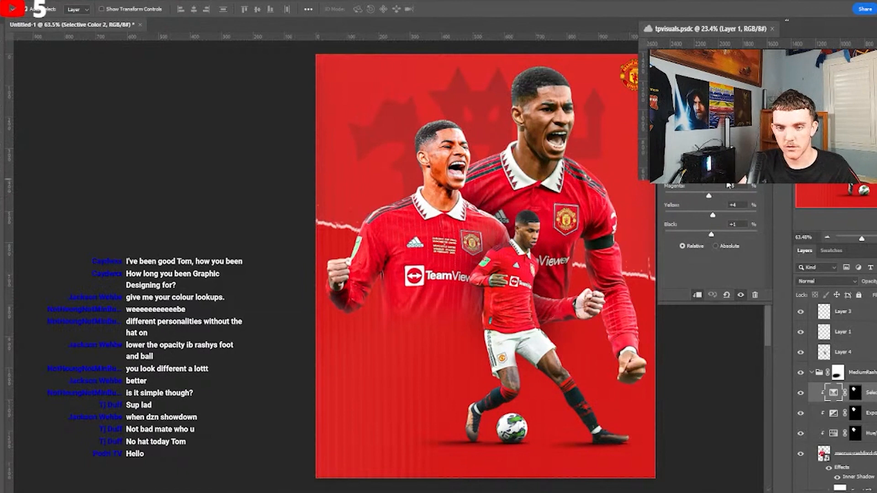
pyautogui.moveTo(715, 199)
pyautogui.mouseDown()
pyautogui.moveTo(737, 198)
pyautogui.moveTo(711, 198)
pyautogui.moveTo(725, 197)
pyautogui.mouseUp()
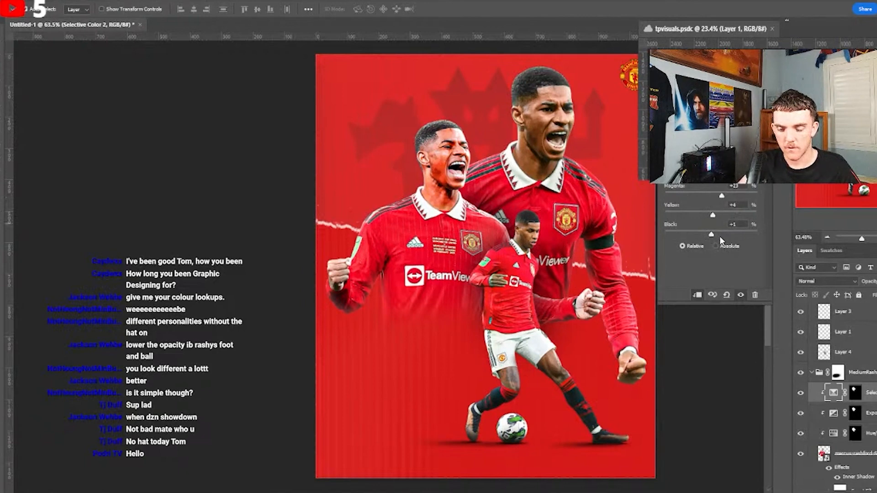
pyautogui.moveTo(712, 235)
pyautogui.mouseDown()
pyautogui.moveTo(692, 234)
pyautogui.moveTo(723, 234)
pyautogui.moveTo(706, 234)
pyautogui.mouseUp()
# - Compare the medium player's face with and without the Selective Color adjustment and check the poster at several magnifications
pyautogui.scroll(2, 493, 175)
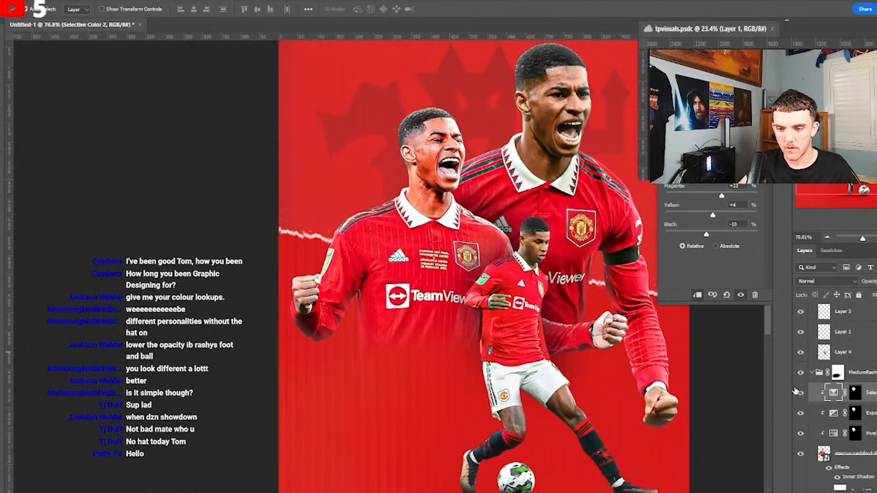
pyautogui.click(798, 394)
pyautogui.scroll(-6, 429, 149)
pyautogui.scroll(3, 429, 150)
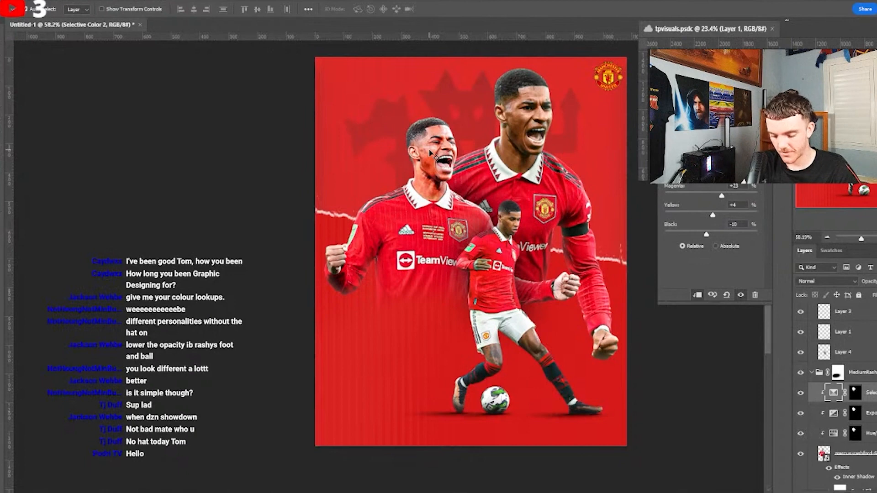
pyautogui.scroll(2, 514, 168)
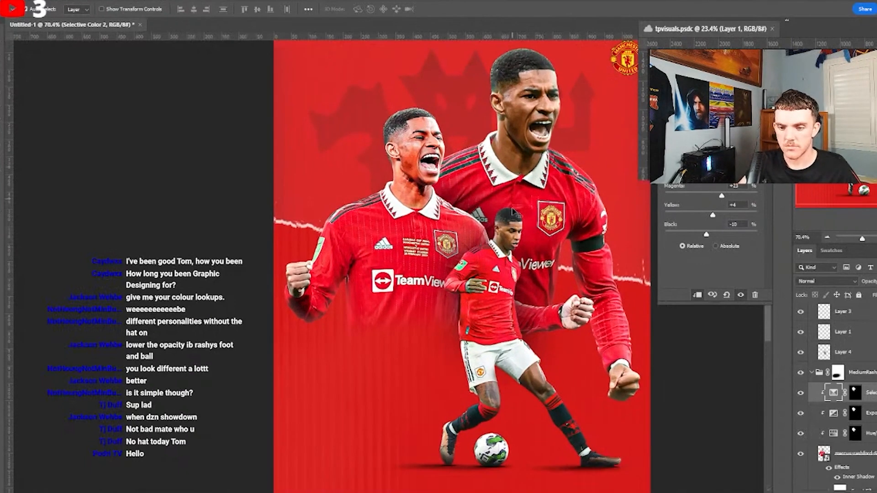
pyautogui.scroll(-2, 508, 185)
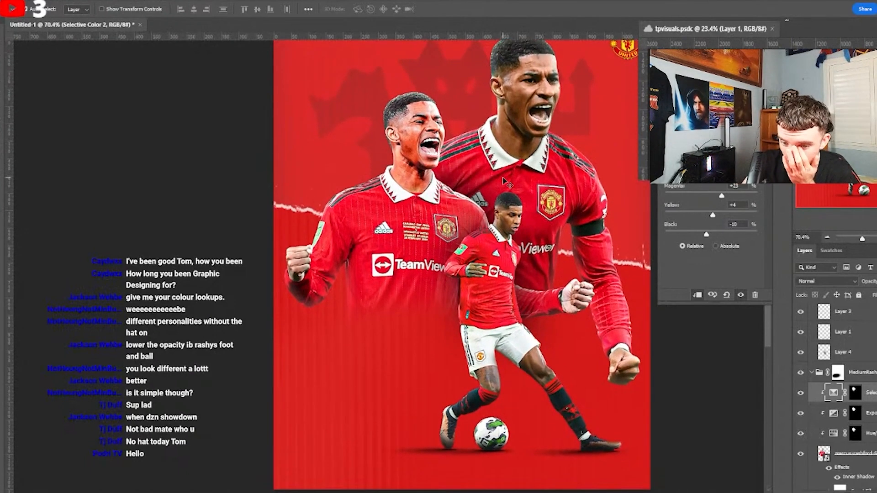
# - Ready a soft round brush with 36% flow on the small player's clipped shading layer, above his Selective Color adjustment
pyautogui.click(508, 215)
pyautogui.scroll(2, 870, 370)
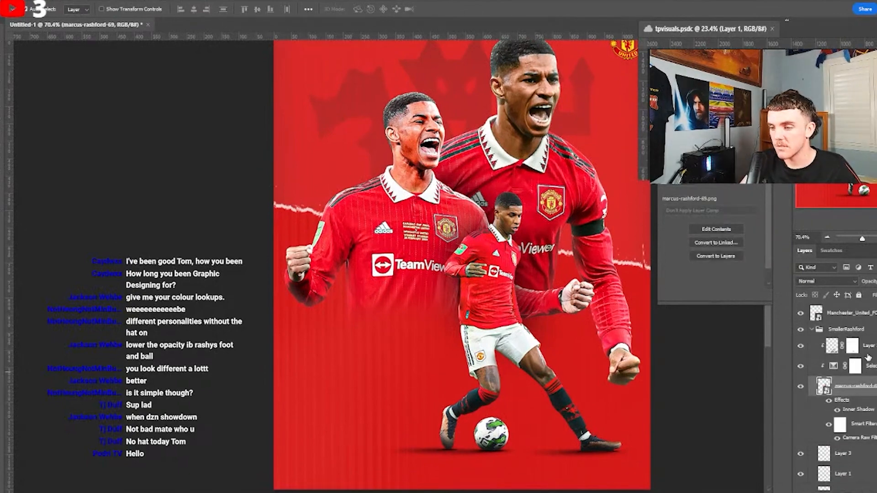
pyautogui.click(862, 352)
pyautogui.press('b')
pyautogui.scroll(8, 587, 370)
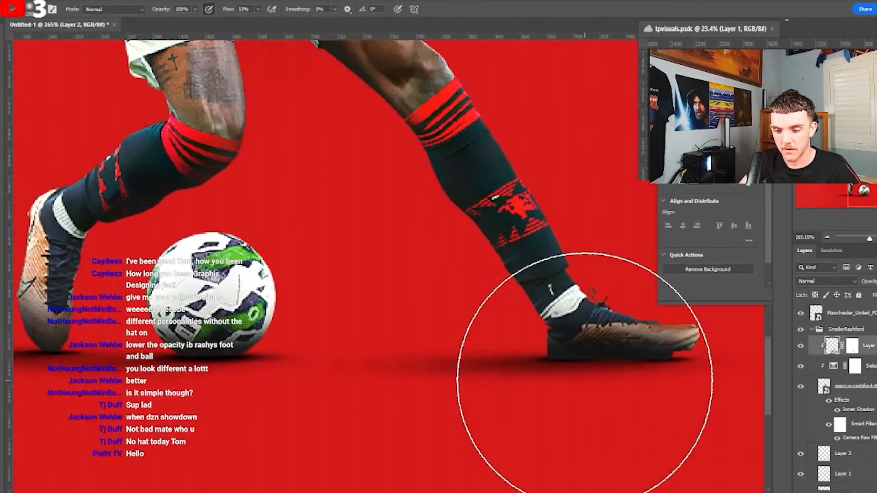
pyautogui.rightClick(587, 380)
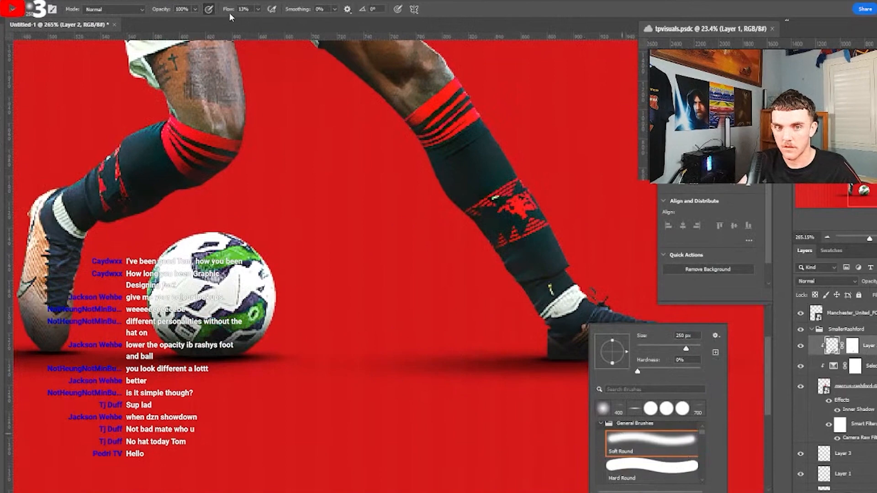
pyautogui.moveTo(230, 13); pyautogui.dragTo(241, 13)
pyautogui.scroll(-2, 471, 263)
pyautogui.scroll(3, 601, 330)
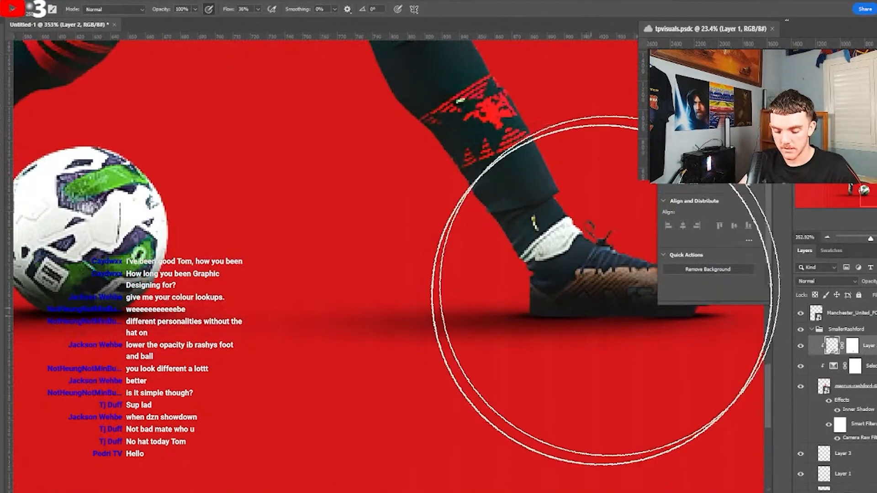
# - Shrink the brush to boot scale and compare the small player's boot with and without the existing shading layer
pyautogui.click(760, 110)
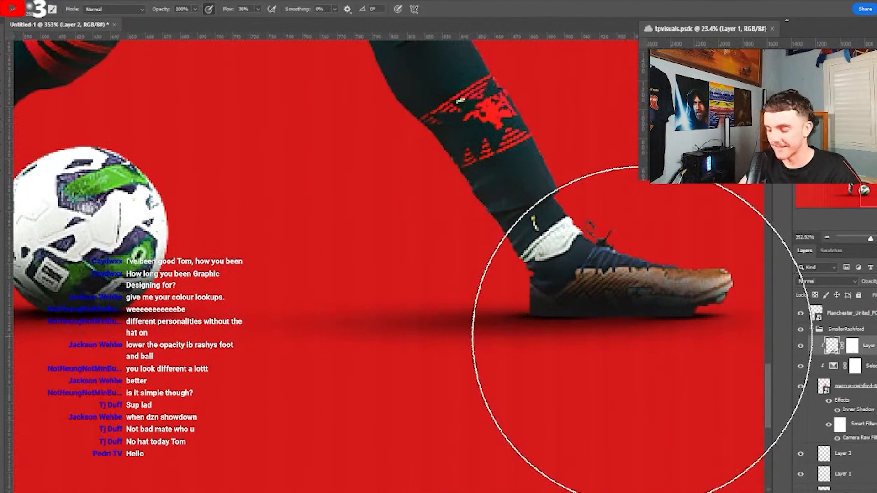
pyautogui.press('[')
pyautogui.press('[')
pyautogui.press('[')
pyautogui.press('[')
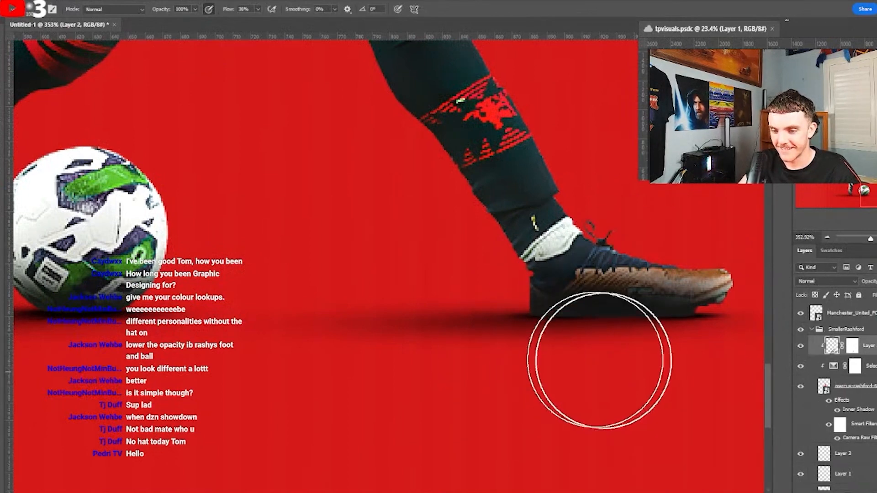
pyautogui.click(800, 346)
pyautogui.click(800, 346)
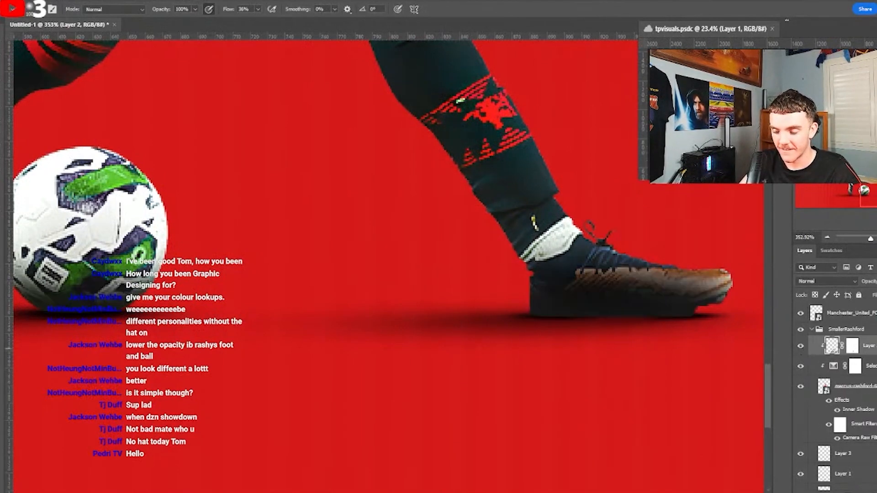
# - Add a new layer clipped to the small player and paint soft dark shading over his boots and the lower ball
pyautogui.hotkey('ctrl', 'alt', 'shift', 'n')
pyautogui.moveTo(617, 379)
pyautogui.mouseDown()
pyautogui.moveTo(668, 368)
pyautogui.moveTo(653, 368)
pyautogui.mouseUp()
pyautogui.hotkey('ctrl', 'z')
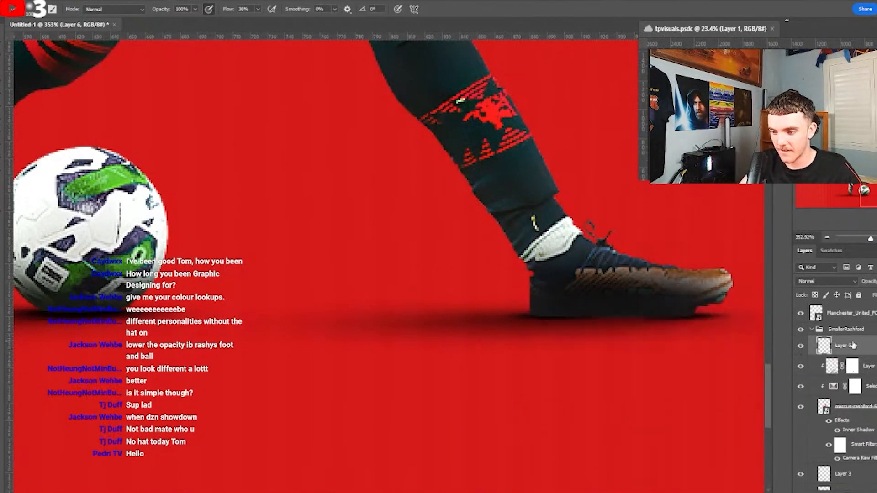
pyautogui.rightClick(849, 343)
pyautogui.click(785, 275)
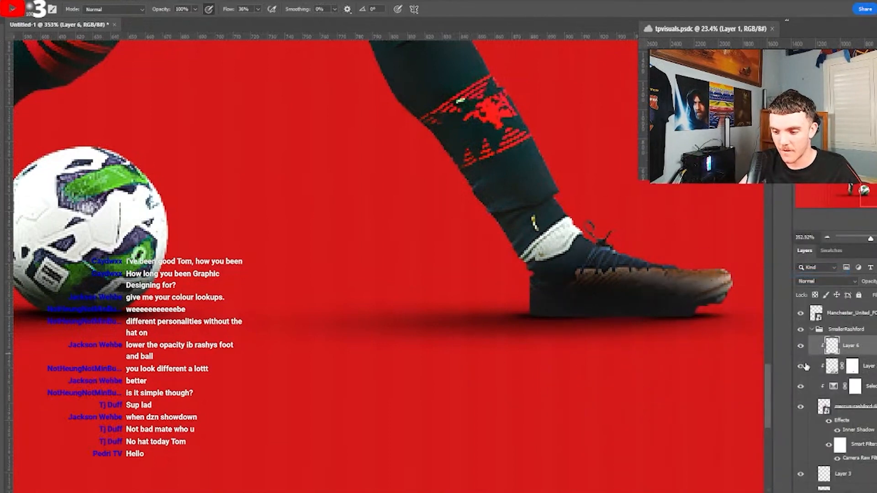
pyautogui.click(801, 350)
pyautogui.moveTo(386, 325); pyautogui.dragTo(321, 356)
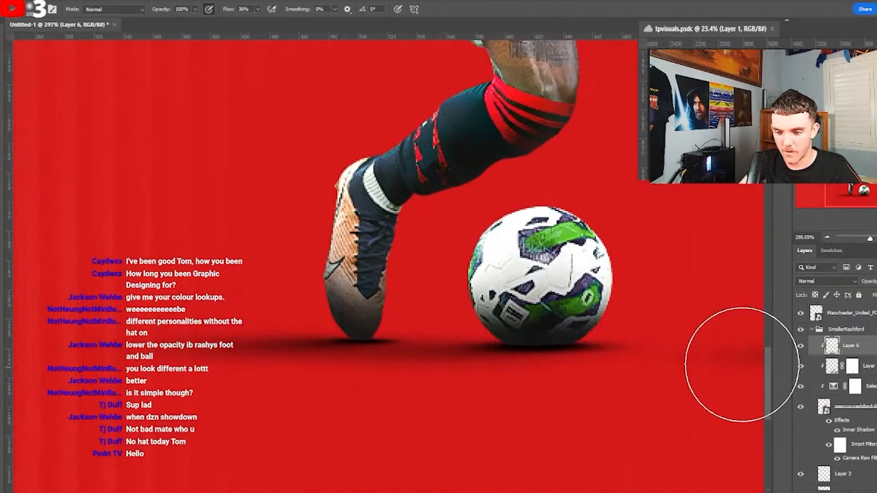
# - Move the small player's Selective Color adjustment above the new shading layer and turn off his Inner Shadow effect
pyautogui.moveTo(821, 386); pyautogui.dragTo(818, 357)
pyautogui.scroll(-3, 596, 343)
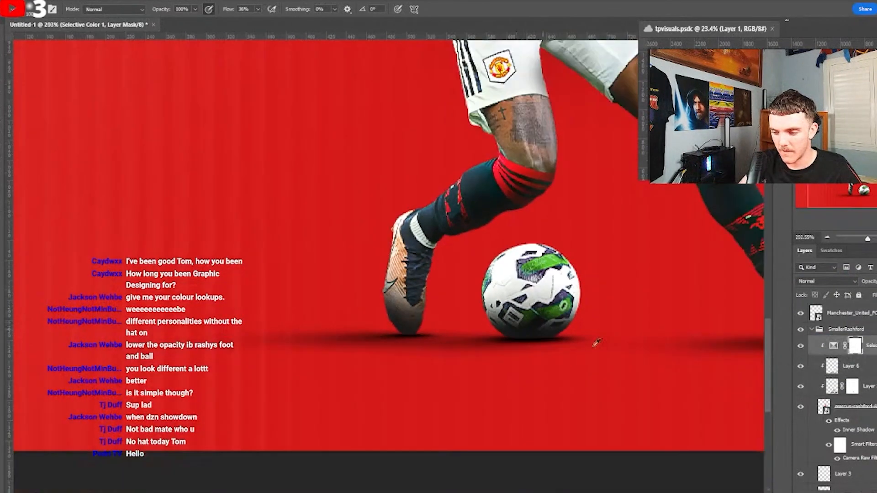
pyautogui.click(835, 429)
pyautogui.click(835, 429)
pyautogui.scroll(-1, 562, 302)
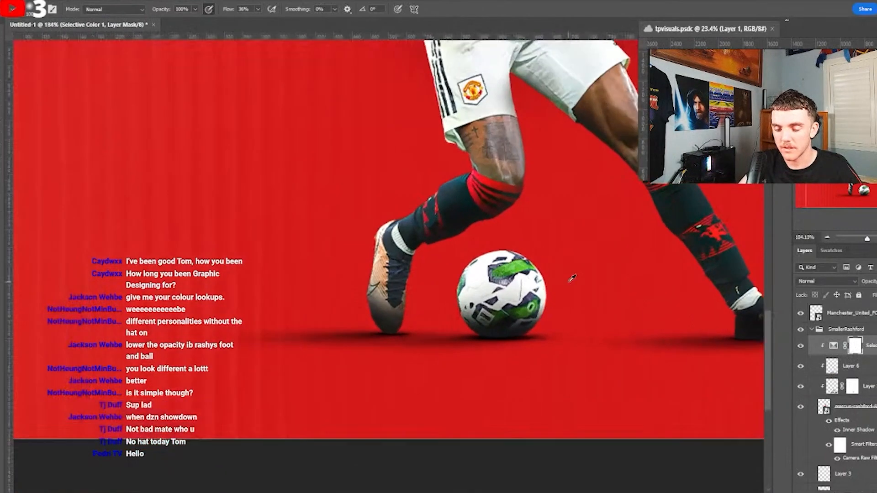
pyautogui.click(835, 431)
# - Compare the small player with and without the new shading layer and review the whole poster
pyautogui.scroll(-2, 752, 323)
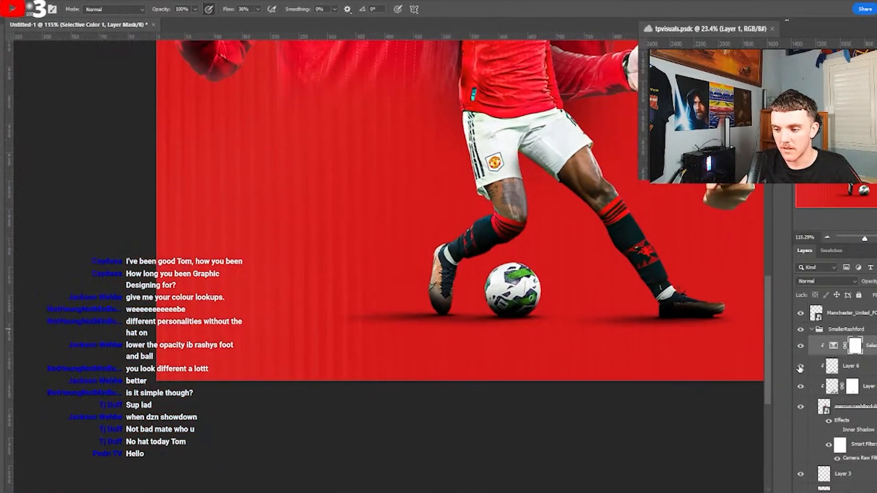
pyautogui.click(800, 367)
pyautogui.click(800, 367)
pyautogui.scroll(-2, 470, 158)
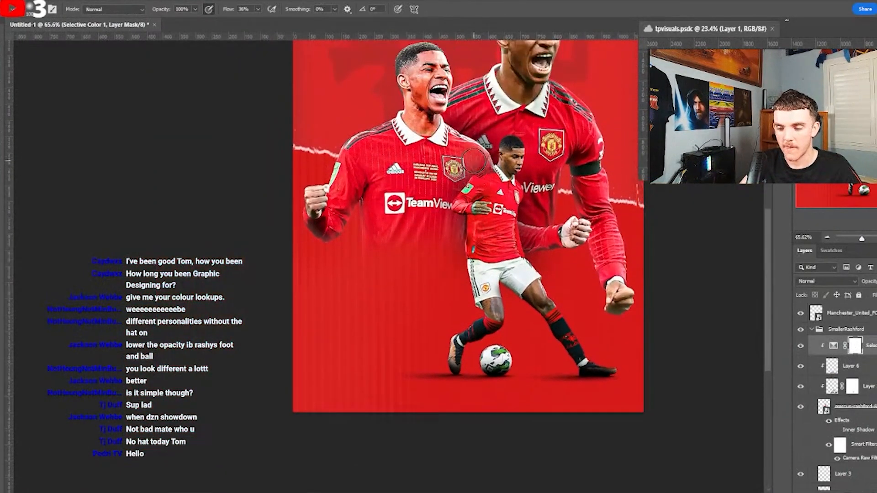
pyautogui.scroll(3, 475, 160)
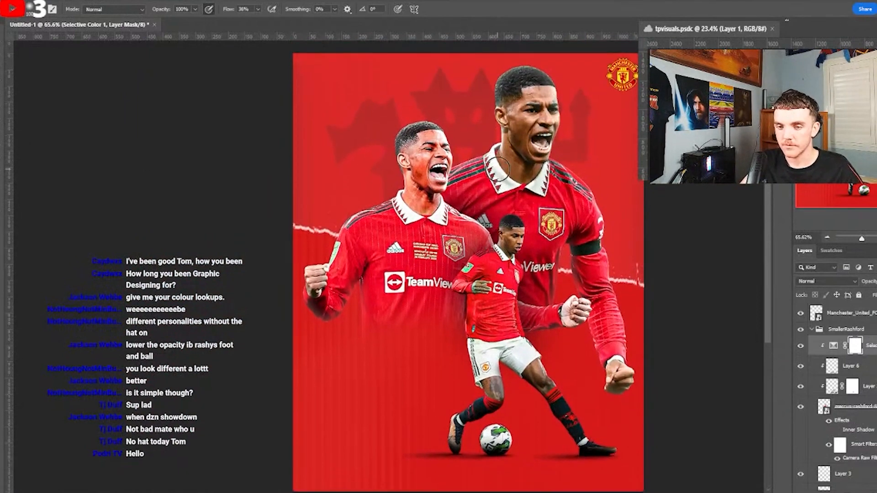
pyautogui.scroll(-3, 498, 169)
pyautogui.scroll(3, 497, 169)
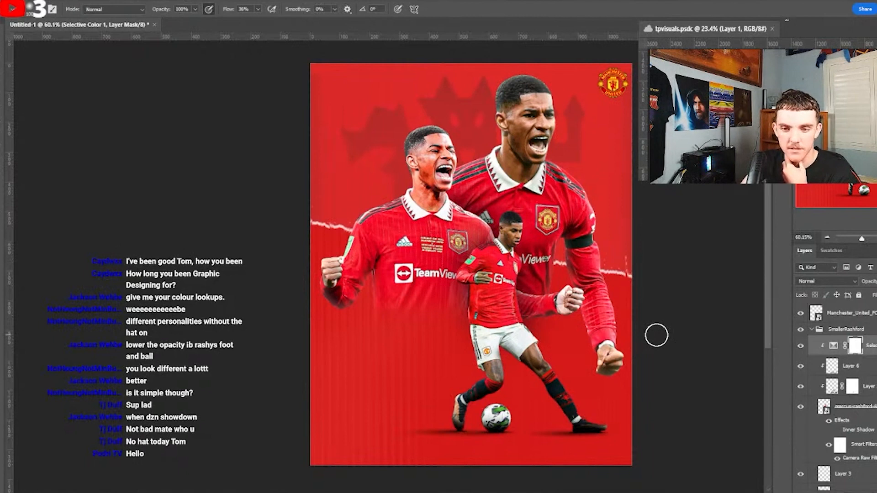
# - Collapse the player groups and add a white "10" in Tungsten Bold directly above the background crest layer
pyautogui.click(811, 331)
pyautogui.click(812, 347)
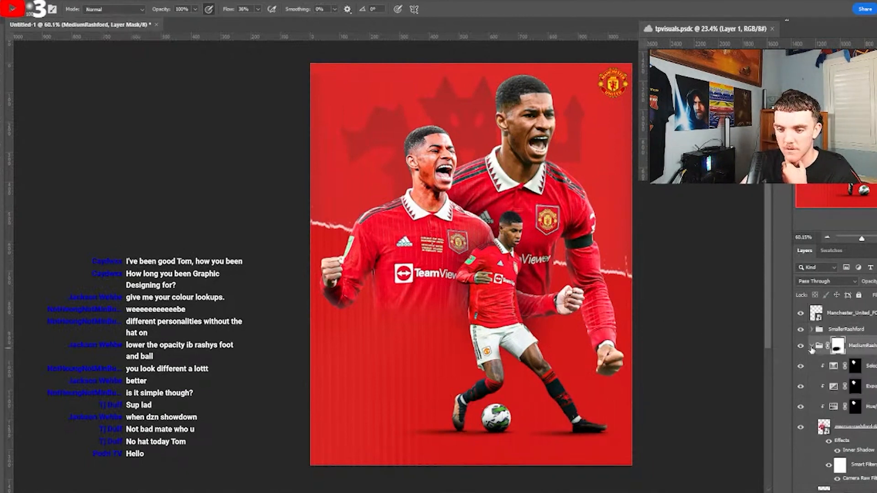
pyautogui.click(813, 367)
pyautogui.click(825, 386)
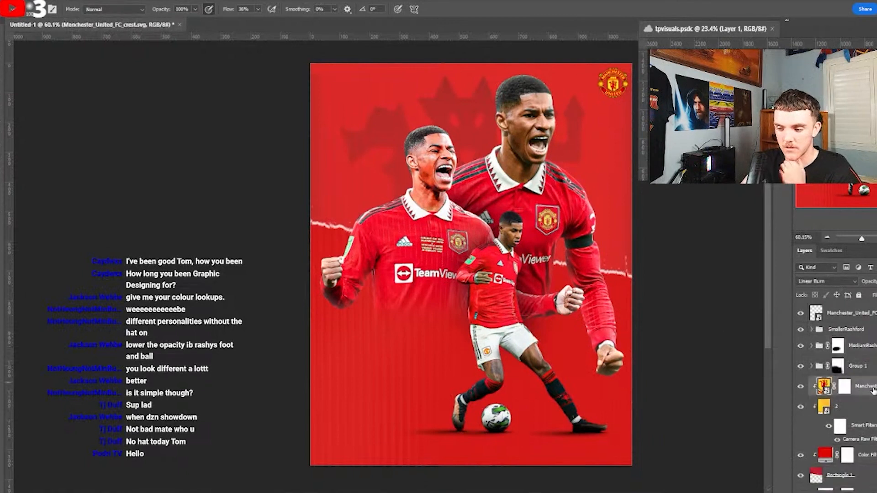
pyautogui.press('t')
pyautogui.click(370, 183)
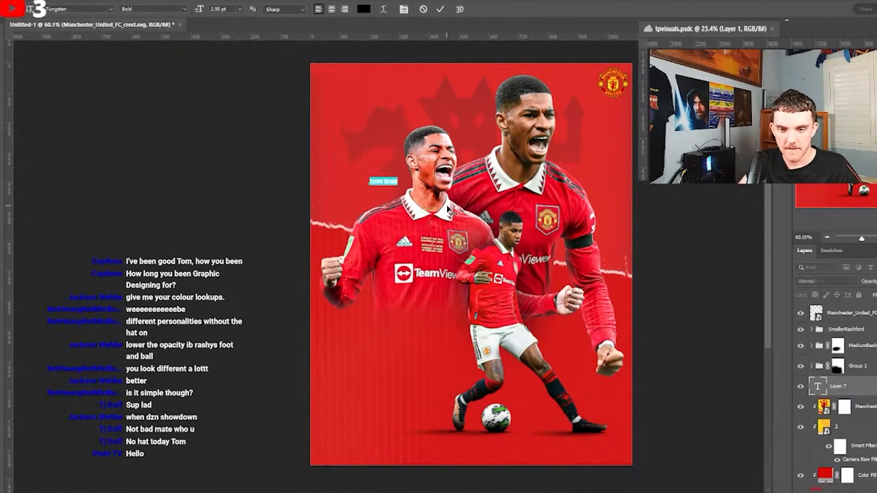
pyautogui.press('BackSpace')
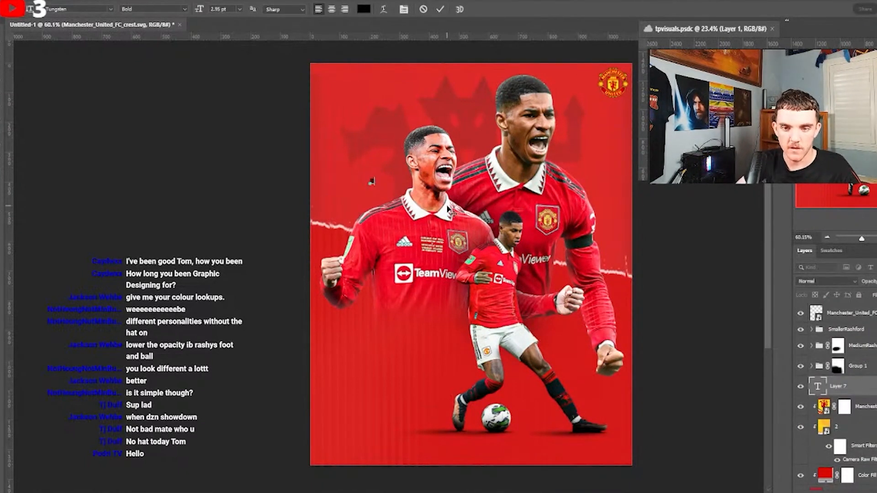
pyautogui.click(440, 9)
pyautogui.click(832, 250)
pyautogui.click(804, 251)
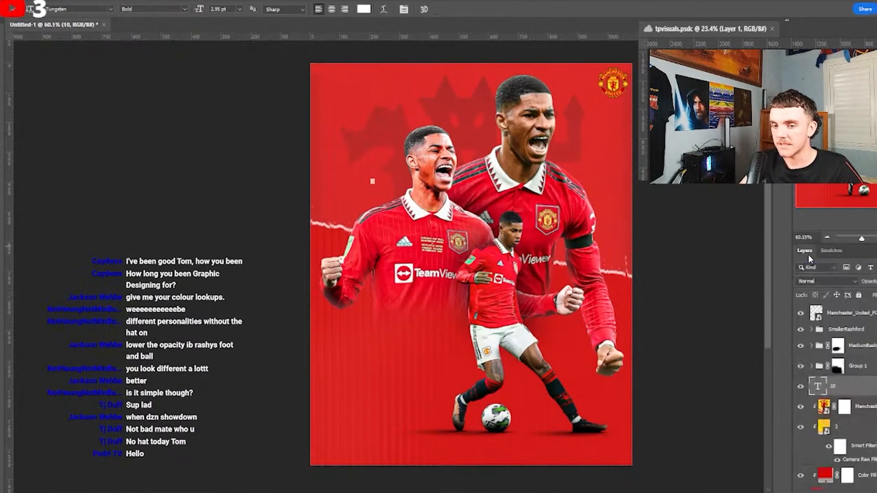
# - Enlarge the "10" to span nearly the full poster width and centre it behind the players
pyautogui.hotkey('ctrl', 't')
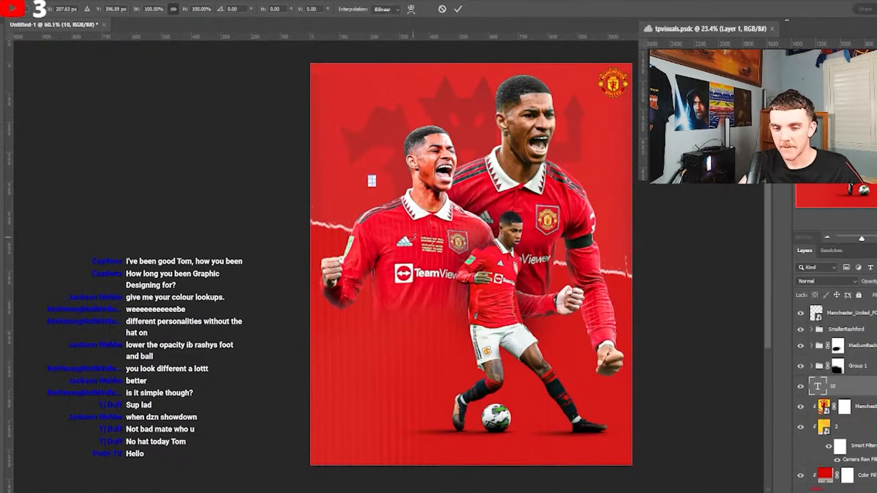
pyautogui.moveTo(374, 187); pyautogui.dragTo(541, 478)
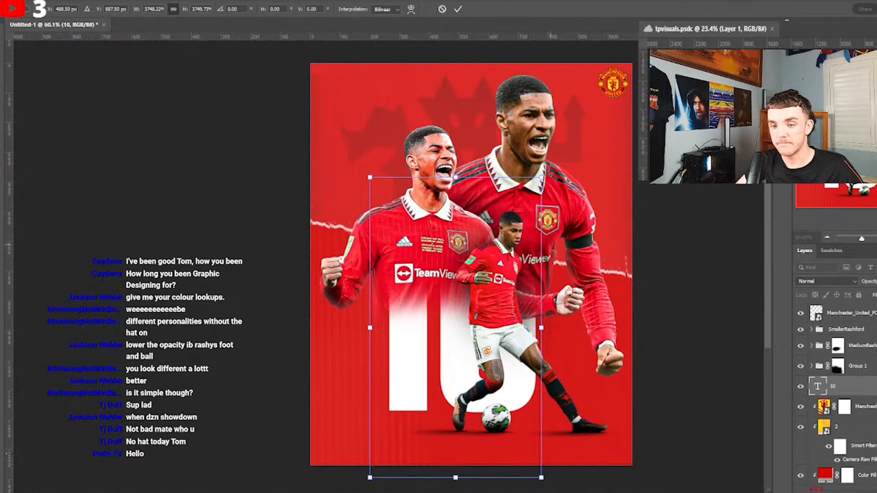
pyautogui.moveTo(553, 322); pyautogui.dragTo(580, 270)
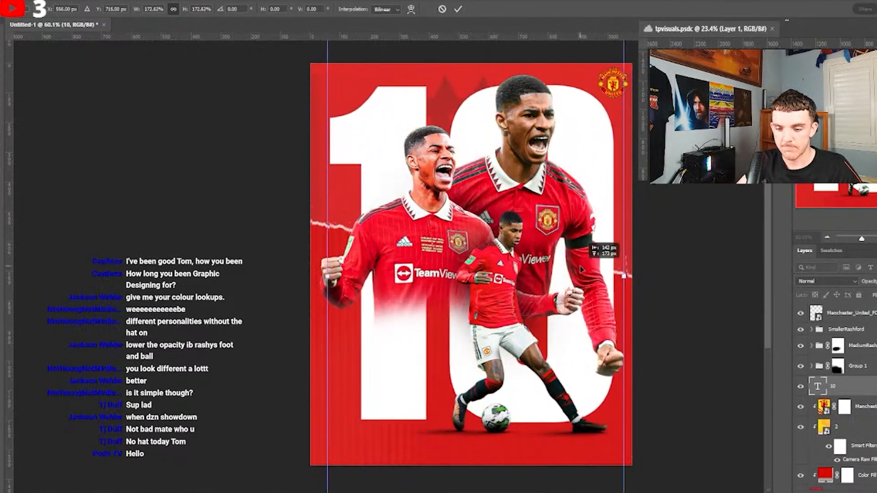
pyautogui.click(459, 8)
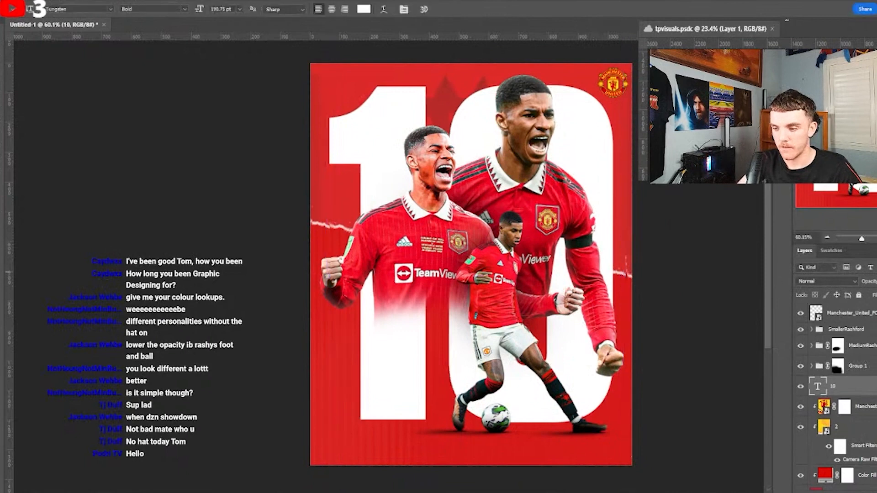
# - Turn the "10" into an outline by removing its fill and applying a 2 px white Stroke without an Inner Shadow
pyautogui.moveTo(874, 296); pyautogui.dragTo(827, 297)
pyautogui.doubleClick(871, 387)
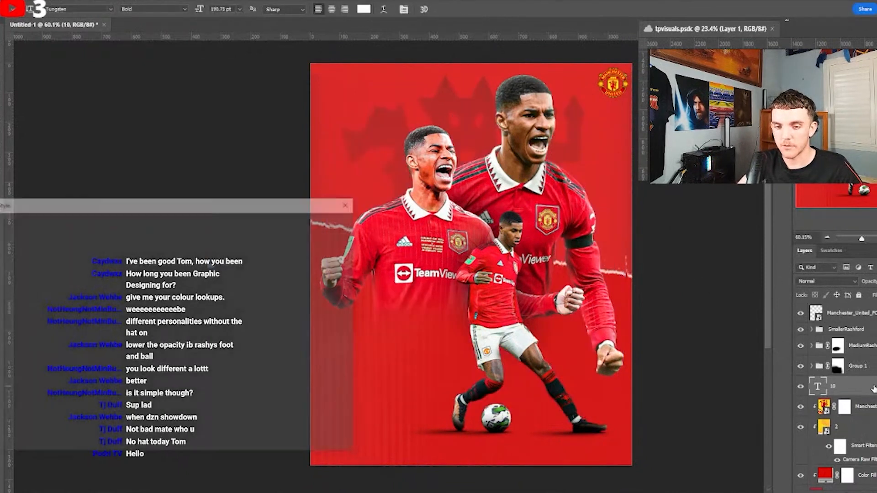
pyautogui.click(22, 312)
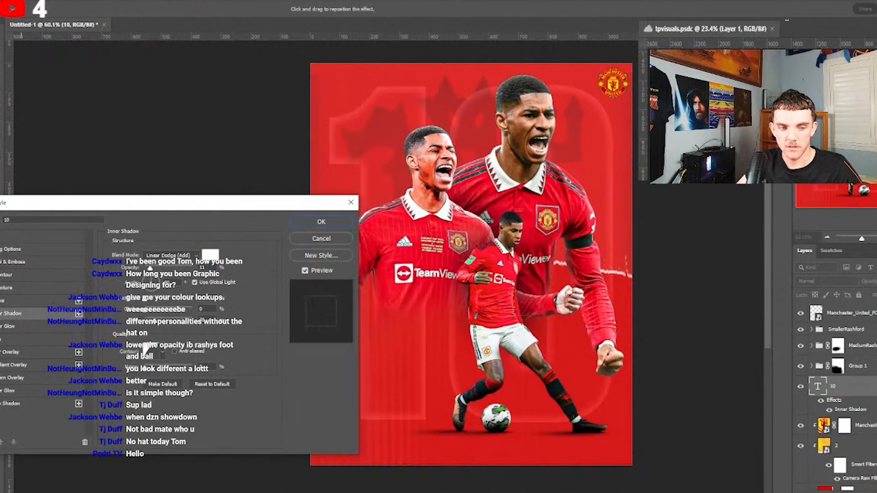
pyautogui.click(18, 301)
pyautogui.press('Return')
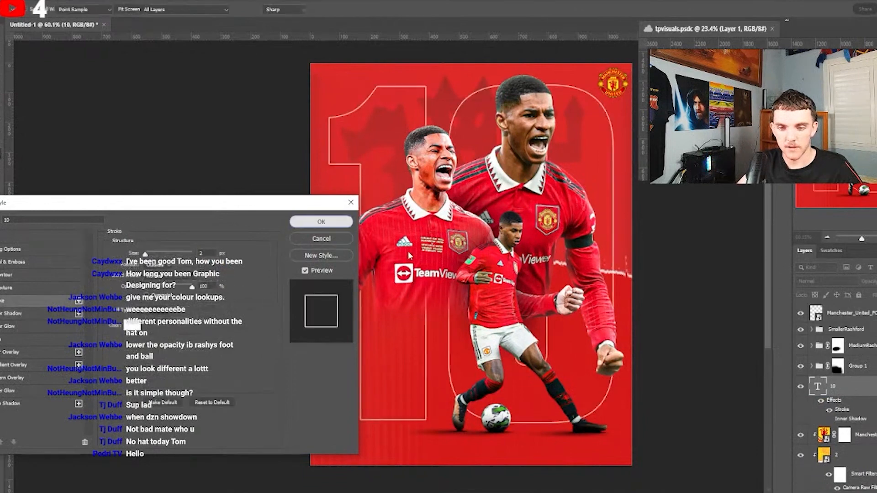
# - Add a layer above the "10" and paint a large soft white glow behind the big and medium players
pyautogui.scroll(1, 392, 264)
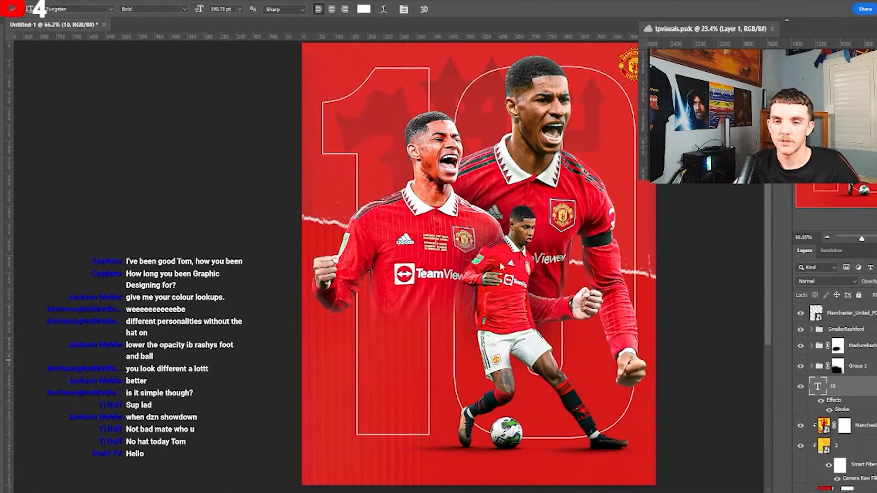
pyautogui.scroll(1, 544, 235)
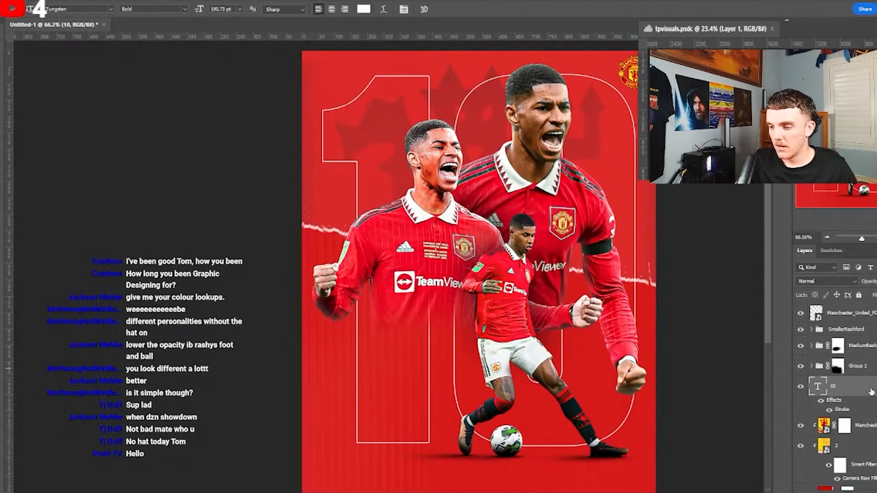
pyautogui.hotkey('ctrl', 'shift', 'alt', 'n')
pyautogui.press('b')
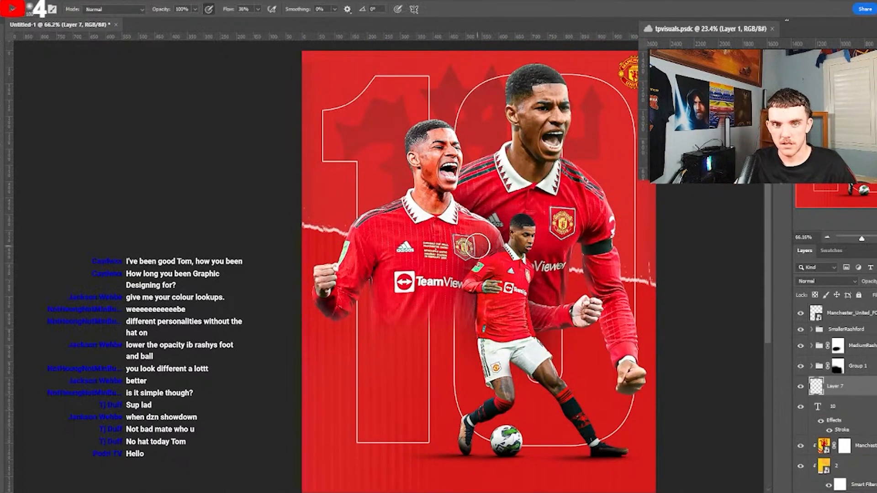
pyautogui.press(']')
pyautogui.press(']')
pyautogui.press(']')
pyautogui.press(']')
pyautogui.press(']')
pyautogui.press(']')
pyautogui.press(']')
pyautogui.press(']')
pyautogui.press(']')
pyautogui.press(']')
pyautogui.press('[')
pyautogui.moveTo(462, 235)
pyautogui.mouseDown()
pyautogui.moveTo(443, 234)
pyautogui.moveTo(528, 225)
pyautogui.moveTo(546, 257)
pyautogui.moveTo(547, 237)
pyautogui.moveTo(552, 265)
pyautogui.mouseUp()
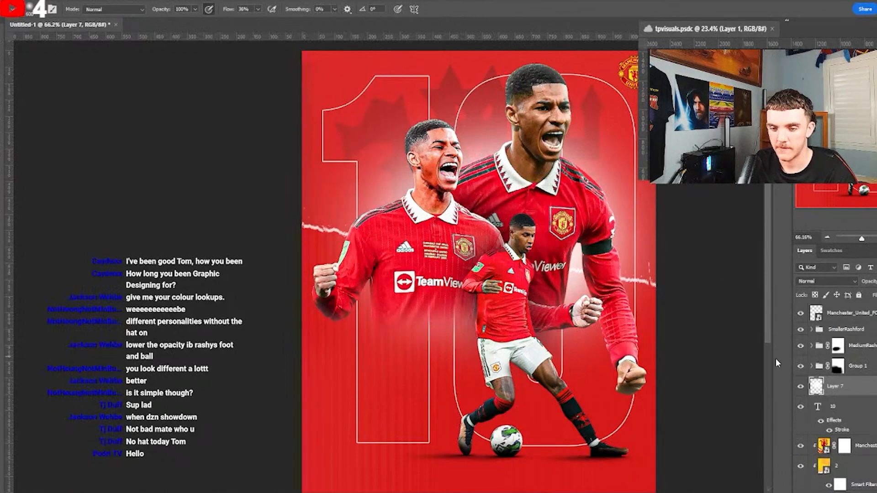
# - Add a layer above the medium player's group and paint a smaller soft white glow behind the small player
pyautogui.click(850, 368)
pyautogui.click(872, 346)
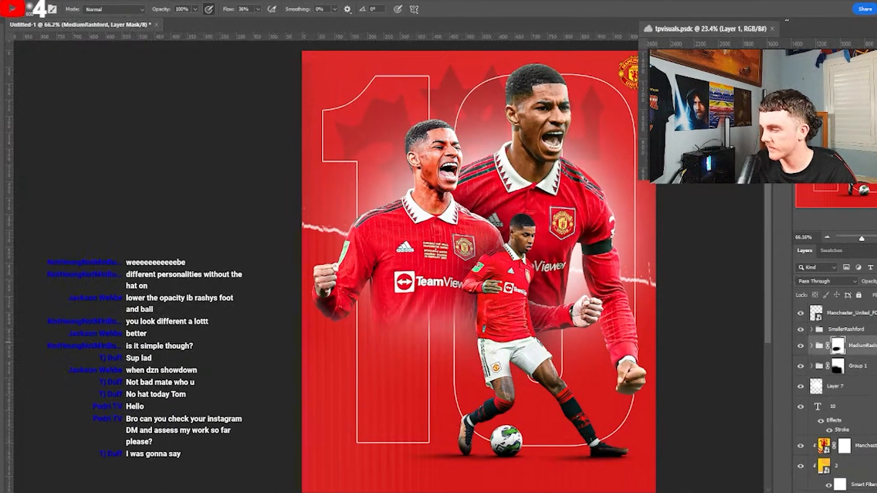
pyautogui.hotkey('ctrl', 'shift', 'alt', 'n')
pyautogui.press('[')
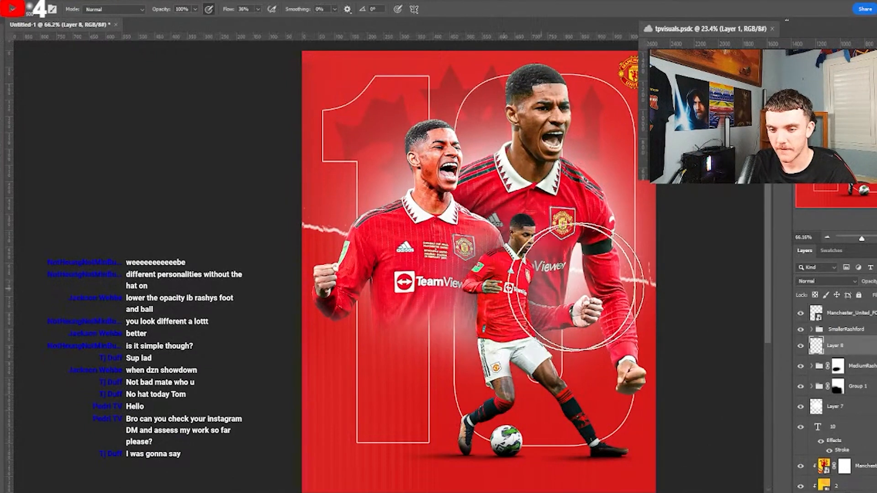
pyautogui.scroll(-1, 575, 258)
pyautogui.scroll(1, 576, 259)
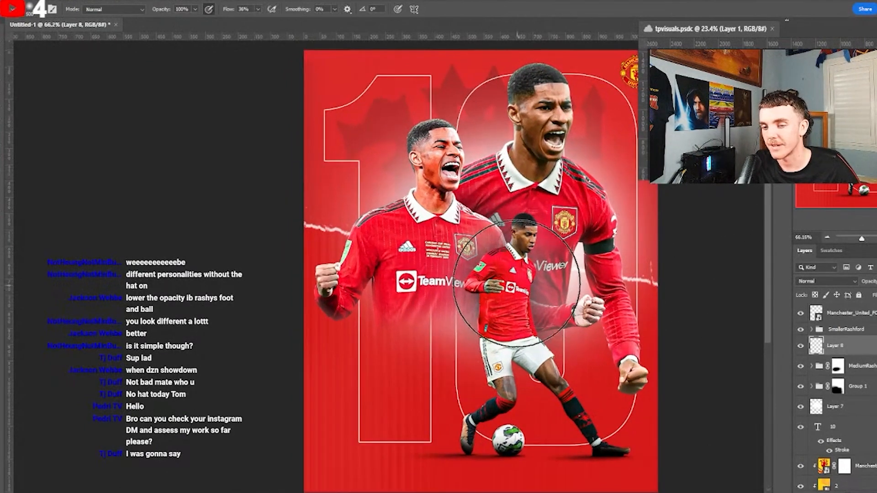
pyautogui.press('[')
pyautogui.press('[')
pyautogui.press('[')
pyautogui.press('[')
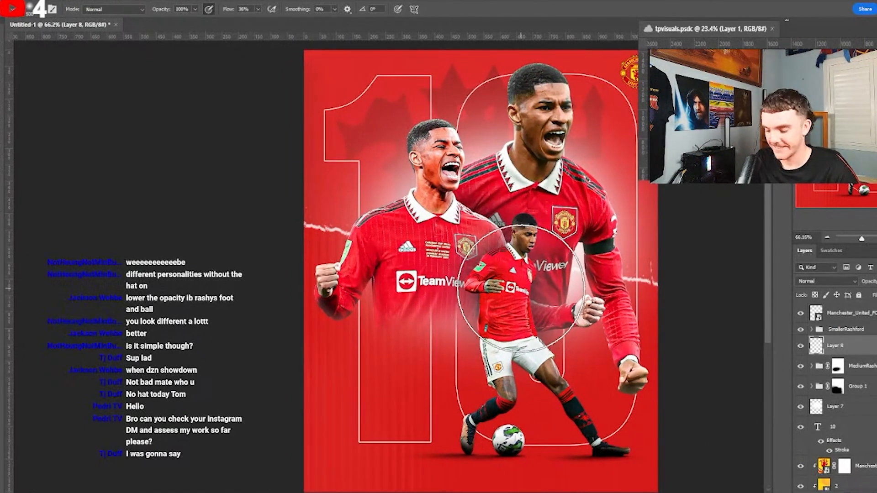
pyautogui.press(']')
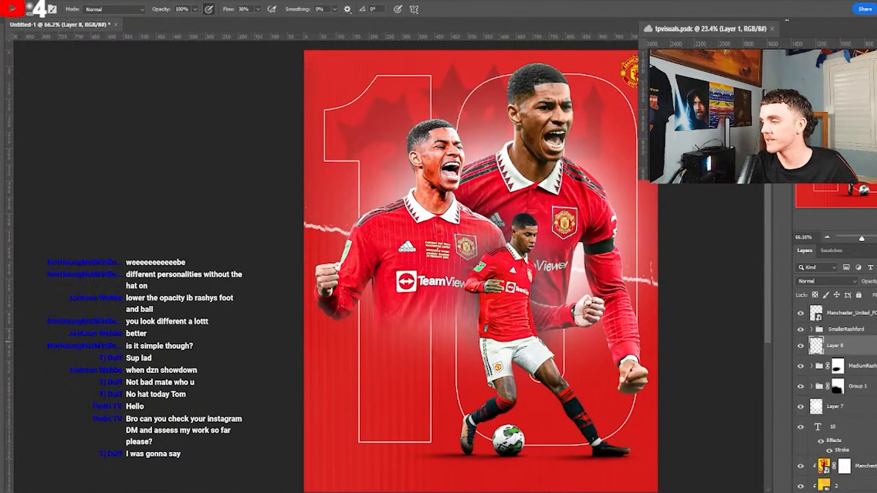
pyautogui.press('v')
pyautogui.scroll(1, 301, 239)
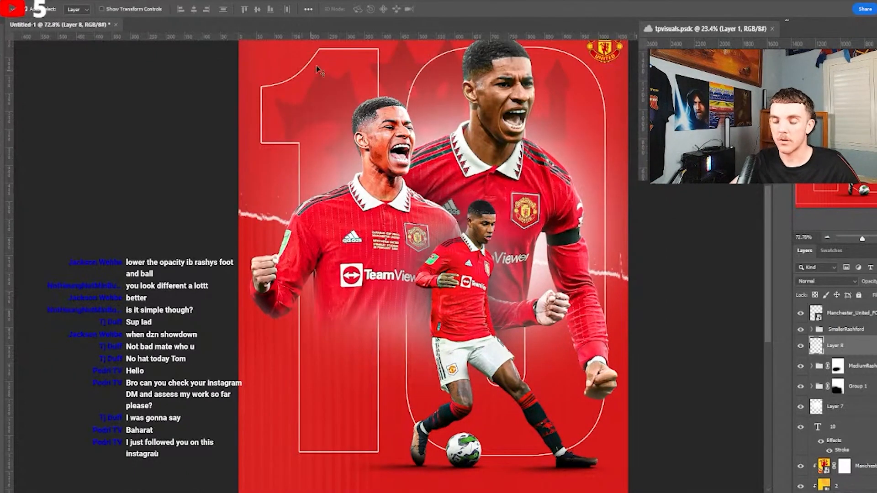
pyautogui.scroll(-1, 606, 272)
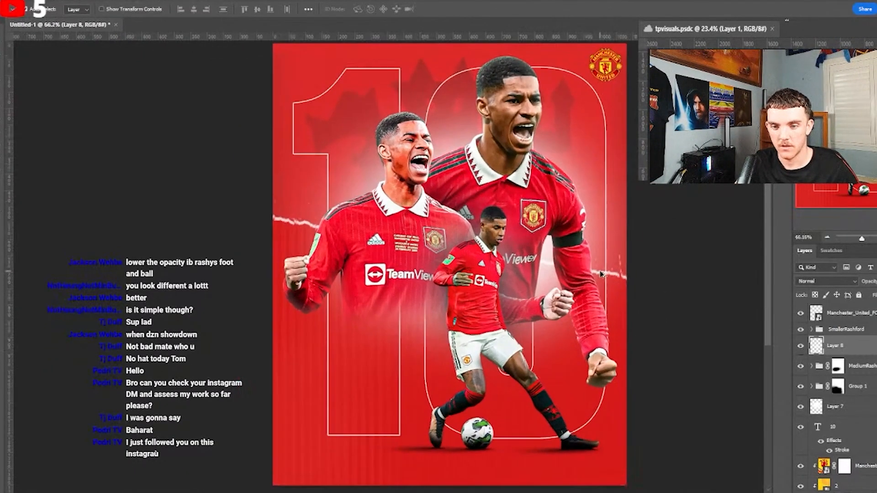
# - Add a new clipped layer above the Selective Color adjustment in the small player's group
pyautogui.click(473, 248)
pyautogui.click(855, 346)
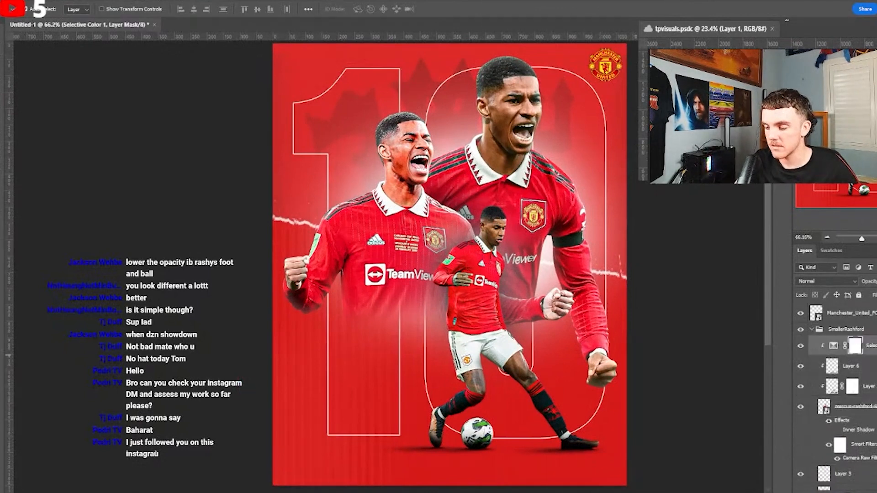
pyautogui.hotkey('ctrl', 'shift', 'alt', 'n')
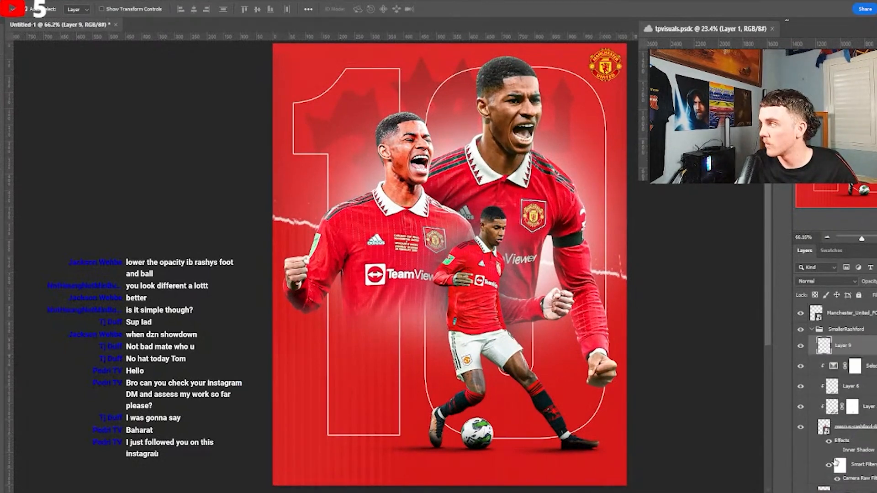
pyautogui.rightClick(860, 353)
pyautogui.click(778, 278)
# - Paint a soft white rim light along the small player's arm, shirt and shorts edges with a smaller brush
pyautogui.scroll(4, 394, 295)
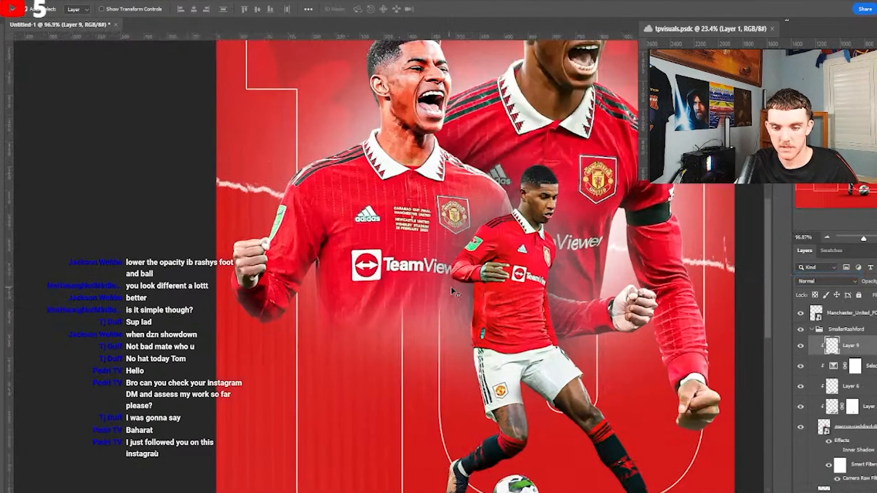
pyautogui.press('b')
pyautogui.rightClick(524, 274)
pyautogui.press('Return')
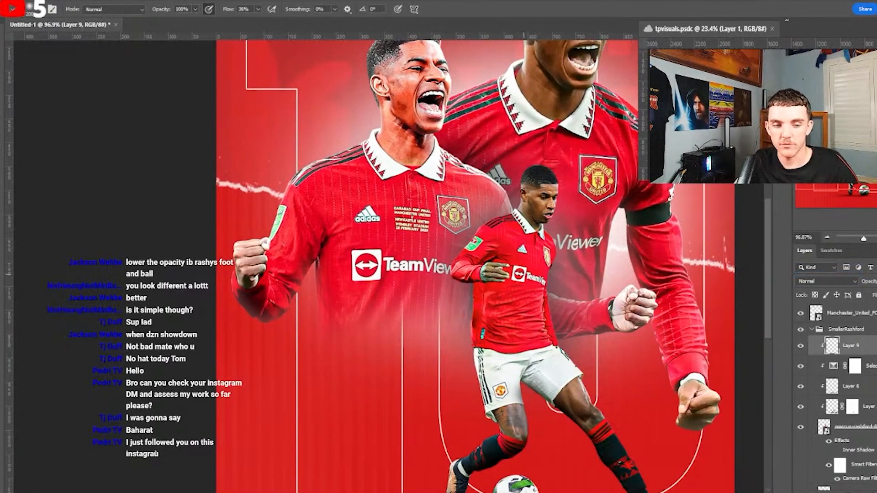
pyautogui.scroll(6, 500, 439)
pyautogui.scroll(-2, 500, 330)
pyautogui.scroll(4, 499, 316)
pyautogui.press('[')
pyautogui.press('[')
pyautogui.press('[')
pyautogui.press('[')
pyautogui.press('[')
pyautogui.press('[')
pyautogui.press('[')
pyautogui.press('[')
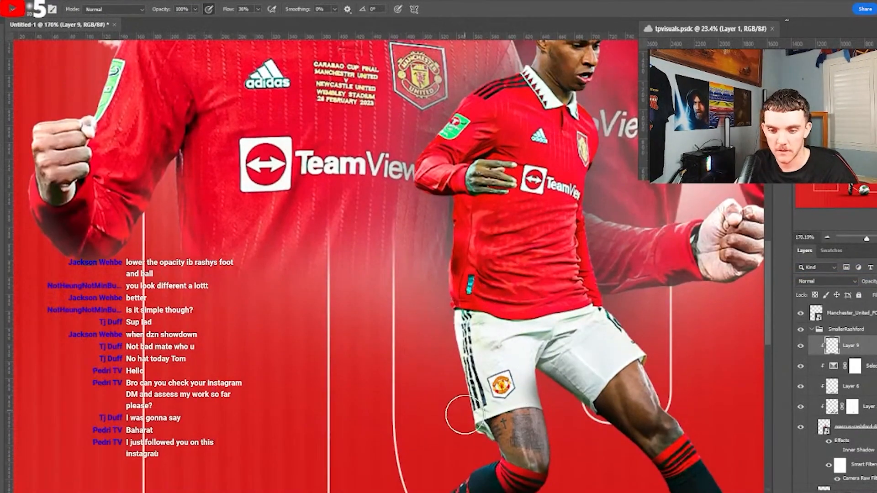
pyautogui.scroll(2, 444, 371)
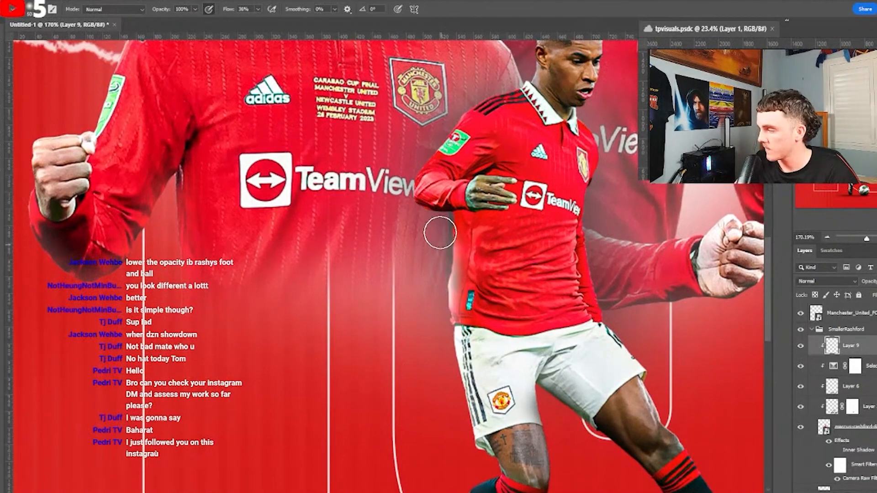
pyautogui.scroll(2, 459, 237)
pyautogui.scroll(3, 458, 237)
pyautogui.scroll(3, 458, 237)
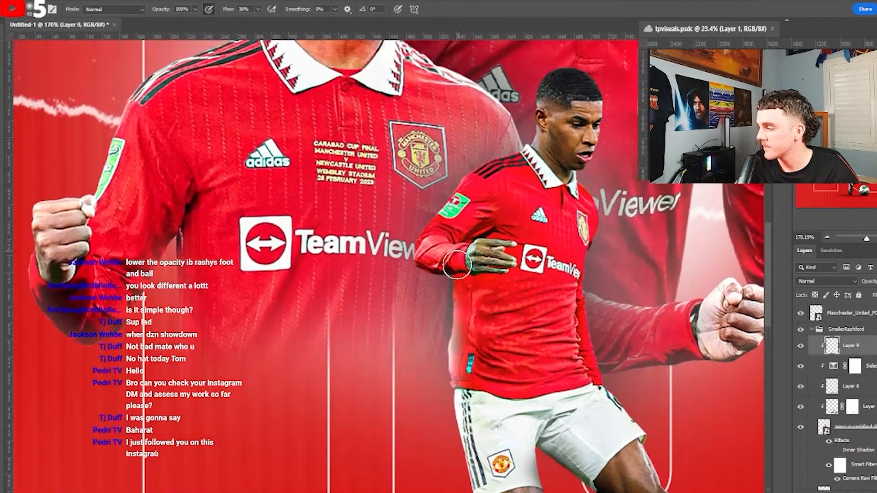
pyautogui.scroll(3, 407, 260)
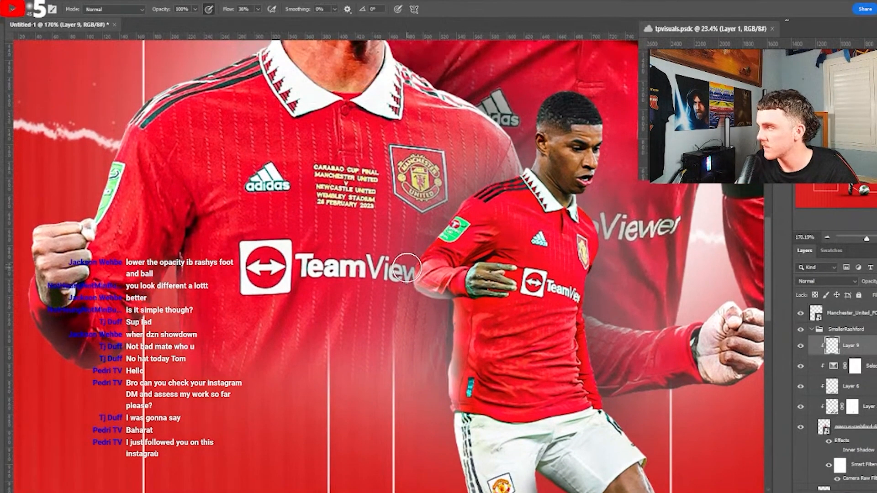
pyautogui.scroll(10, 470, 192)
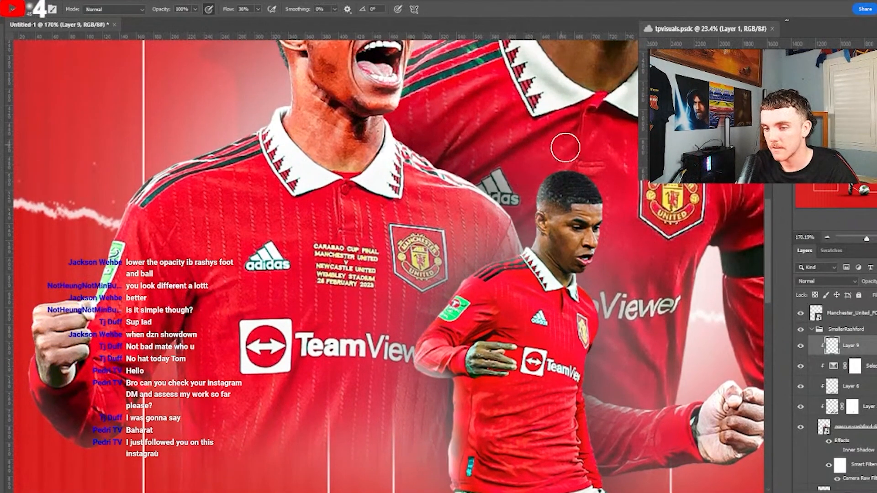
pyautogui.scroll(-6, 594, 297)
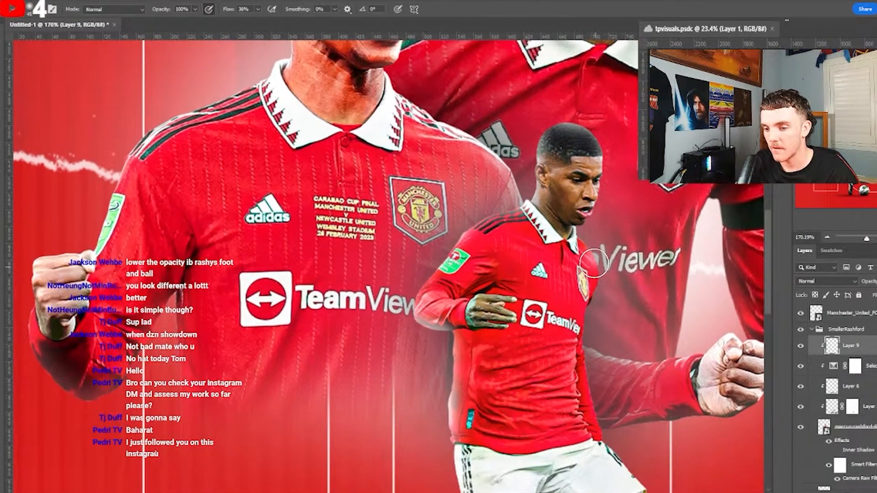
# - Try Color for the small player's rim-light layer and set its blend mode to Overlay
pyautogui.click(824, 281)
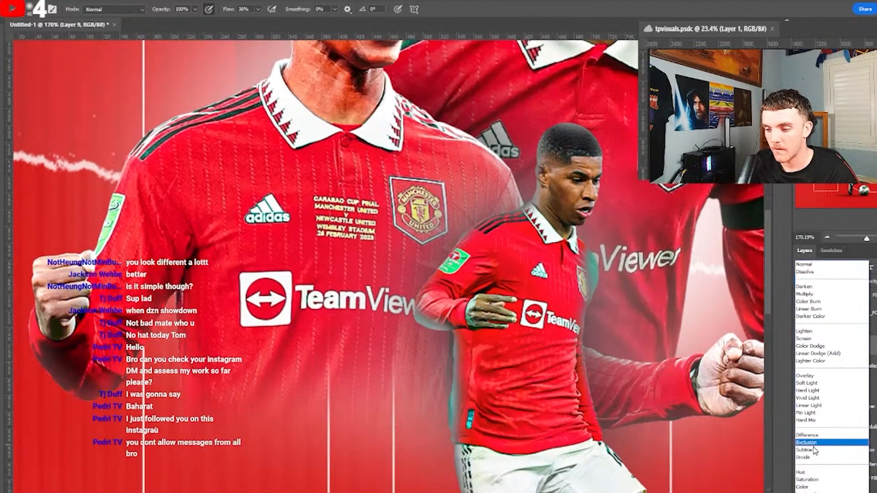
pyautogui.click(811, 488)
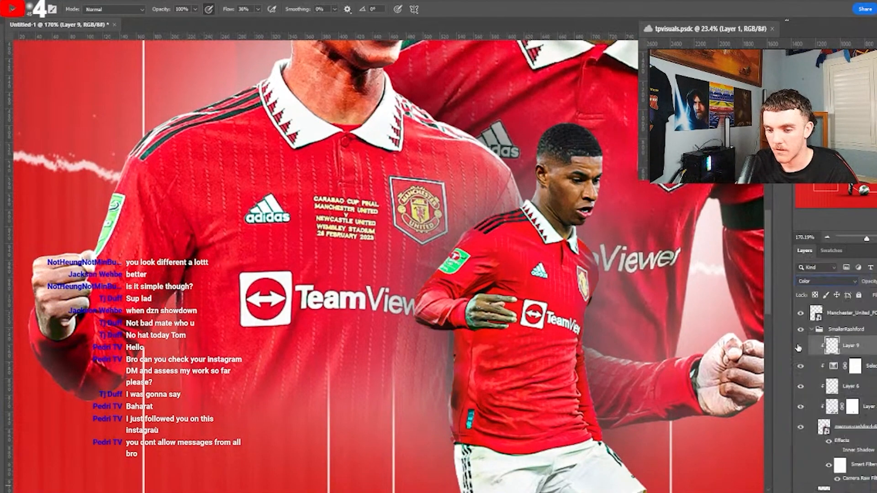
pyautogui.click(824, 281)
pyautogui.click(819, 368)
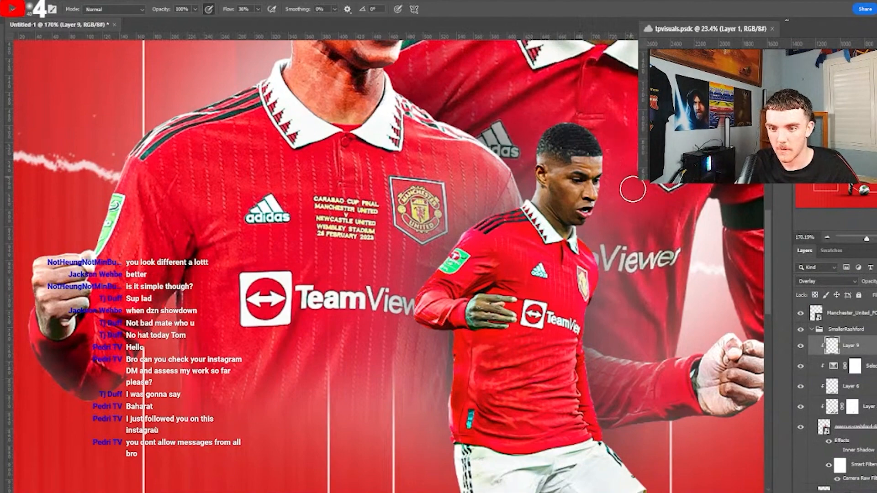
pyautogui.scroll(-7, 600, 285)
pyautogui.scroll(-2, 549, 182)
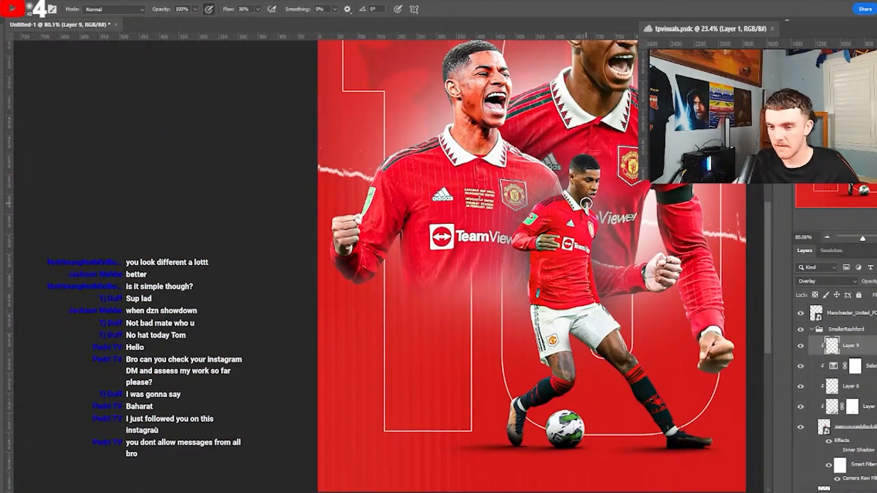
# - Add a new clipped layer above the Selective Color adjustment in the medium player's group
pyautogui.press('v')
pyautogui.click(509, 185)
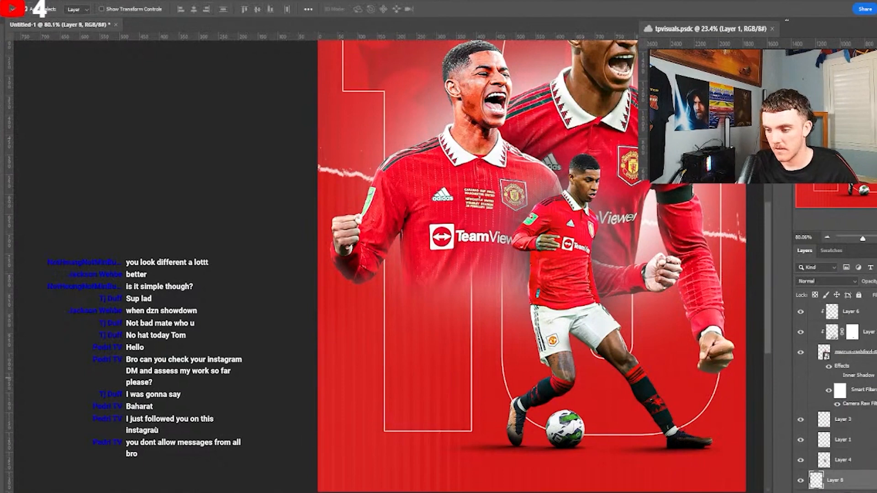
pyautogui.scroll(-2, 843, 447)
pyautogui.click(493, 202)
pyautogui.click(865, 373)
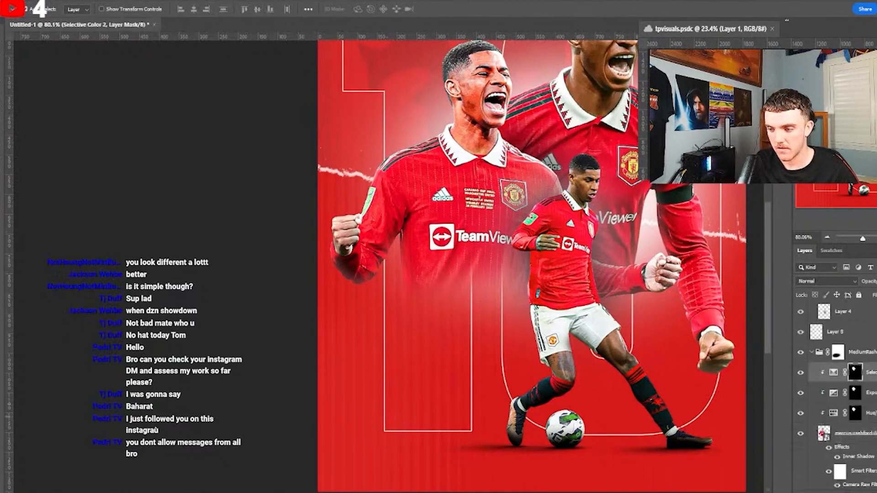
pyautogui.hotkey('ctrl', 'shift', 'alt', 'n')
pyautogui.rightClick(862, 379)
pyautogui.click(759, 277)
# - Paint a soft white rim light around the medium player's raised arm, shoulders and head
pyautogui.scroll(2, 548, 246)
pyautogui.press('b')
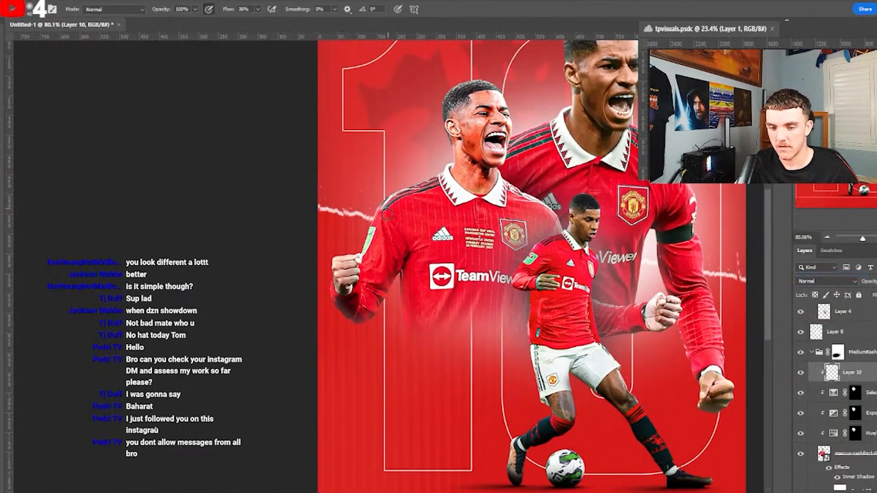
pyautogui.scroll(3, 388, 214)
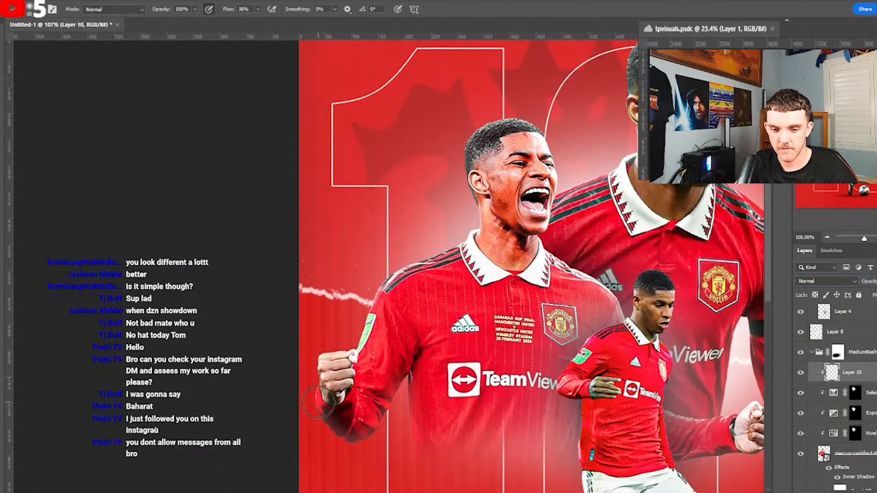
pyautogui.moveTo(319, 402)
pyautogui.mouseDown()
pyautogui.moveTo(334, 338)
pyautogui.moveTo(348, 345)
pyautogui.moveTo(356, 333)
pyautogui.moveTo(366, 274)
pyautogui.moveTo(366, 292)
pyautogui.moveTo(395, 251)
pyautogui.moveTo(471, 226)
pyautogui.moveTo(435, 250)
pyautogui.moveTo(456, 175)
pyautogui.moveTo(459, 190)
pyautogui.moveTo(467, 120)
pyautogui.moveTo(502, 92)
pyautogui.moveTo(529, 107)
pyautogui.moveTo(476, 113)
pyautogui.moveTo(531, 107)
pyautogui.moveTo(579, 118)
pyautogui.mouseUp()
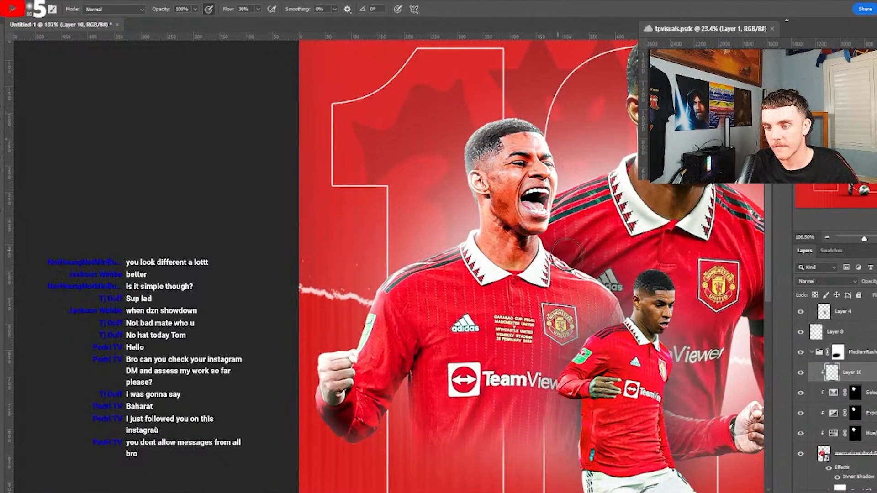
# - Try Color for the medium player's rim-light layer and set its blend mode to Overlay
pyautogui.click(842, 283)
pyautogui.click(823, 455)
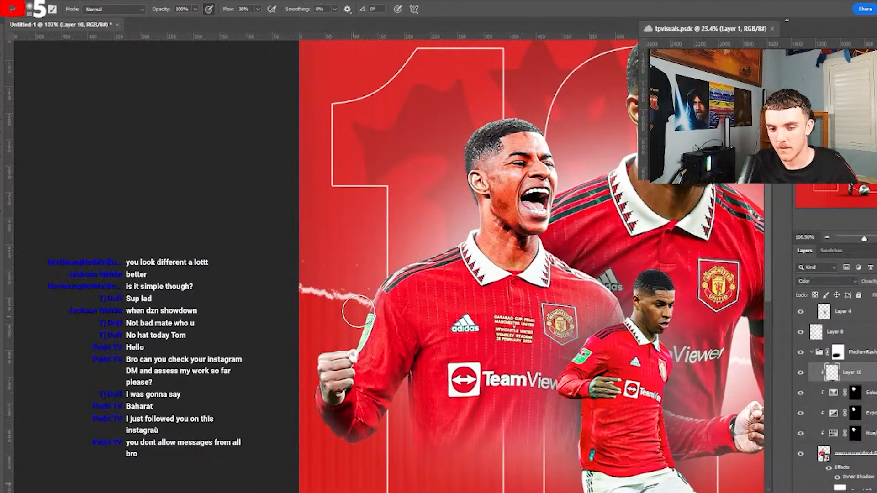
pyautogui.click(822, 281)
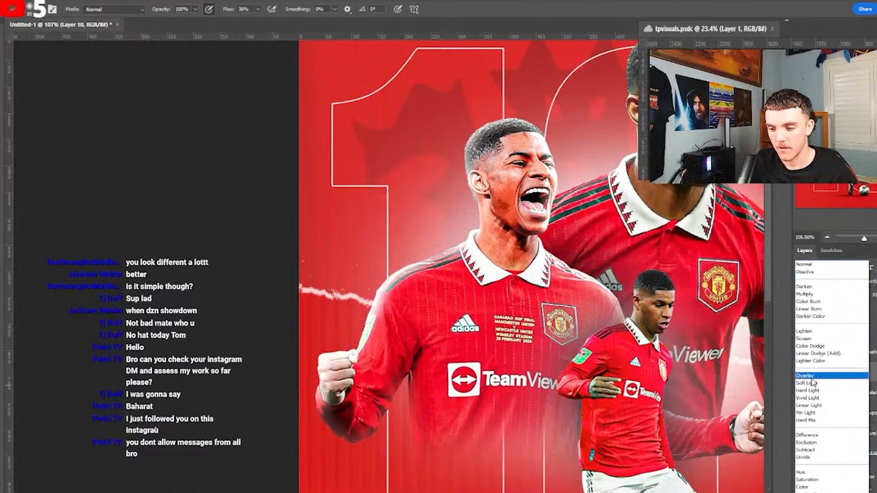
pyautogui.click(799, 371)
pyautogui.scroll(-5, 402, 177)
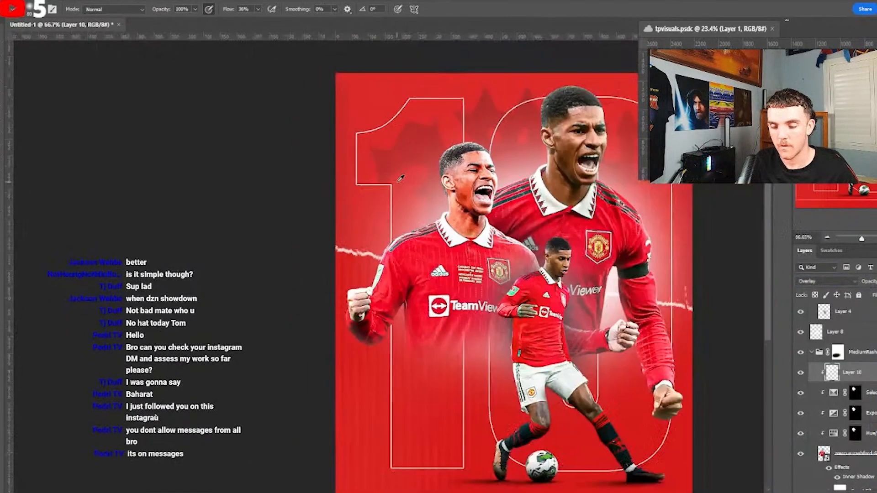
pyautogui.scroll(-1, 520, 201)
pyautogui.press('v')
pyautogui.hotkey('alt', 'v')
pyautogui.keyDown('ctrl'); pyautogui.click(563, 180); pyautogui.keyUp('ctrl')
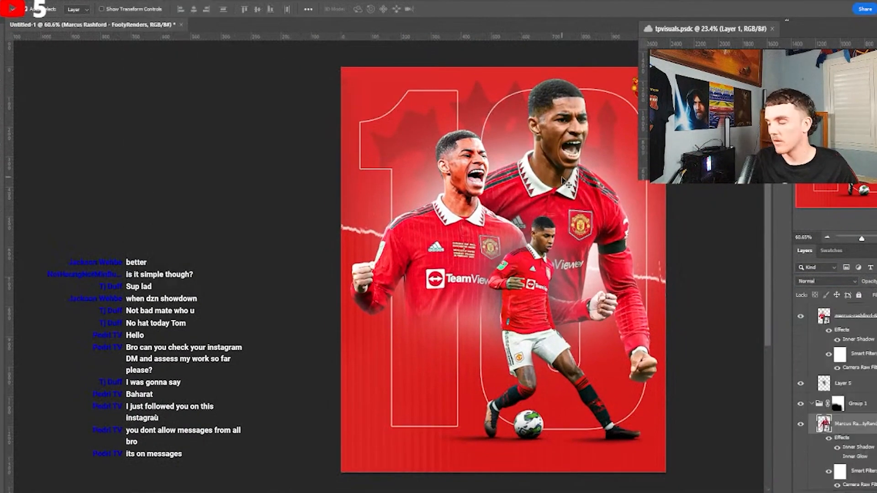
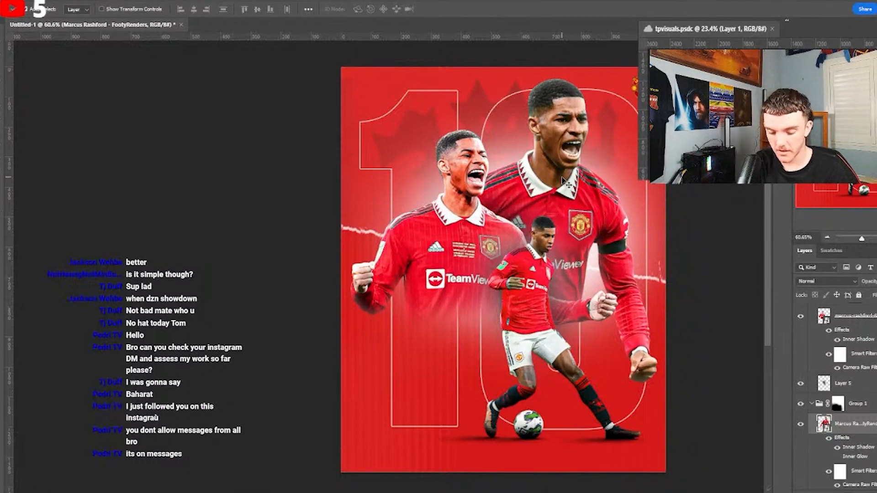
# - Load the small player cutout's silhouette and select everything outside it
pyautogui.scroll(2, 525, 259)
pyautogui.click(515, 273)
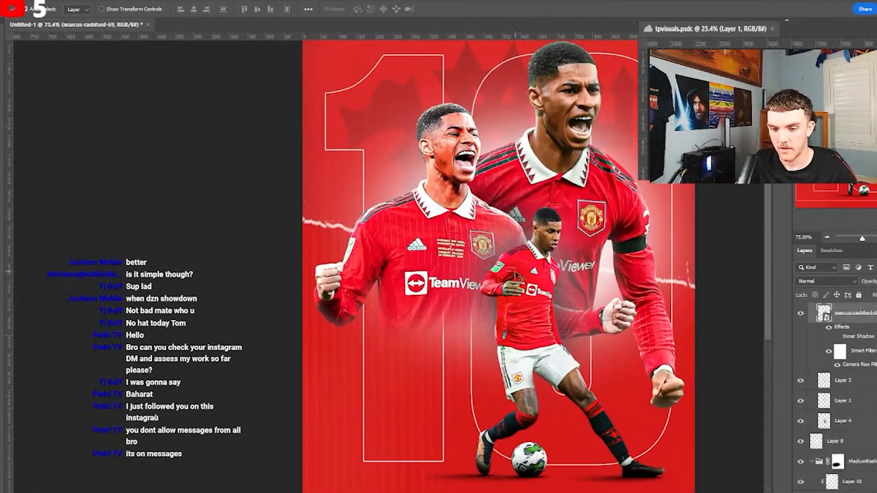
pyautogui.scroll(1, 797, 360)
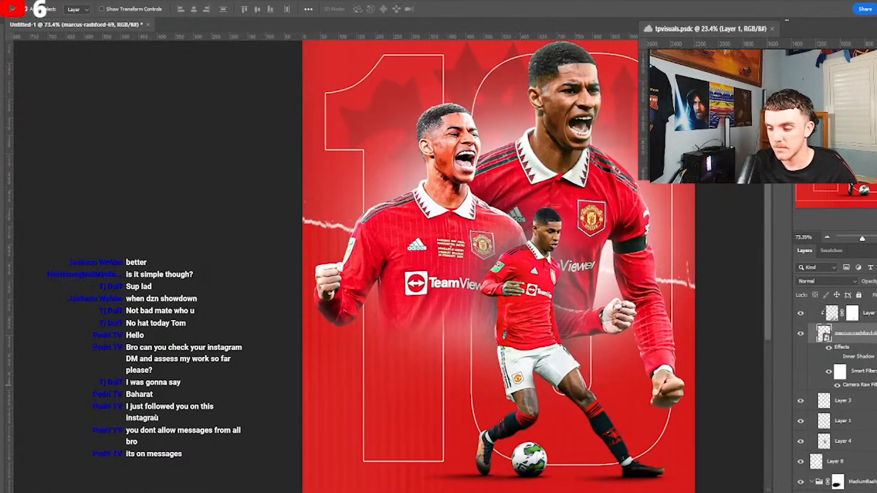
pyautogui.click(838, 357)
pyautogui.click(837, 357)
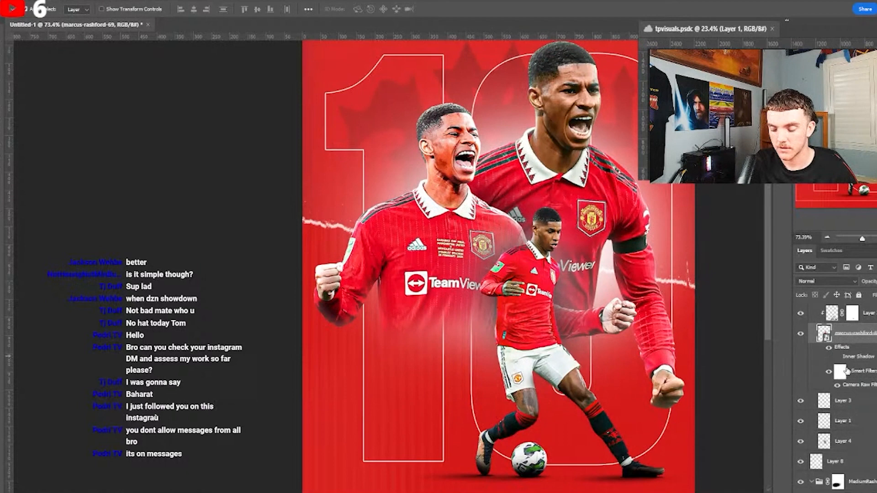
pyautogui.keyDown('ctrl'); pyautogui.click(820, 336); pyautogui.keyUp('ctrl')
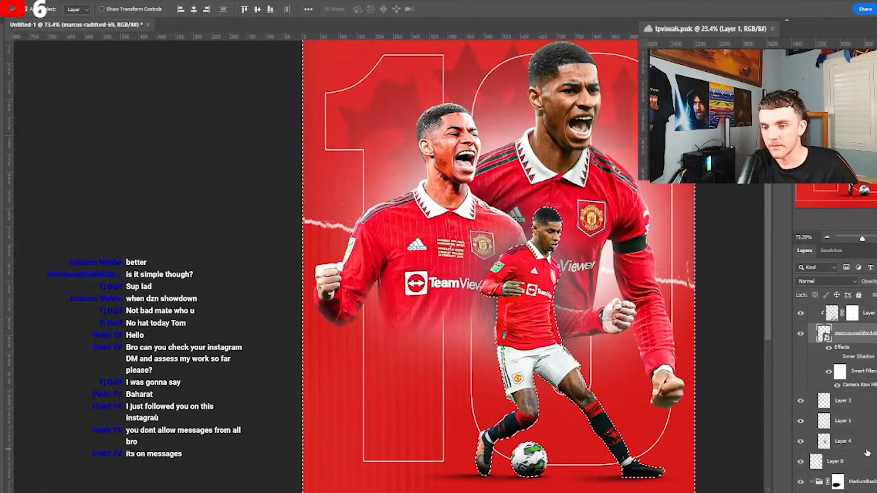
# - Fill the selection with white on a new layer clipped to the small player and set its blend mode to Linear Dodge (Add)
pyautogui.hotkey('ctrl', 'shift', 'alt', 'n')
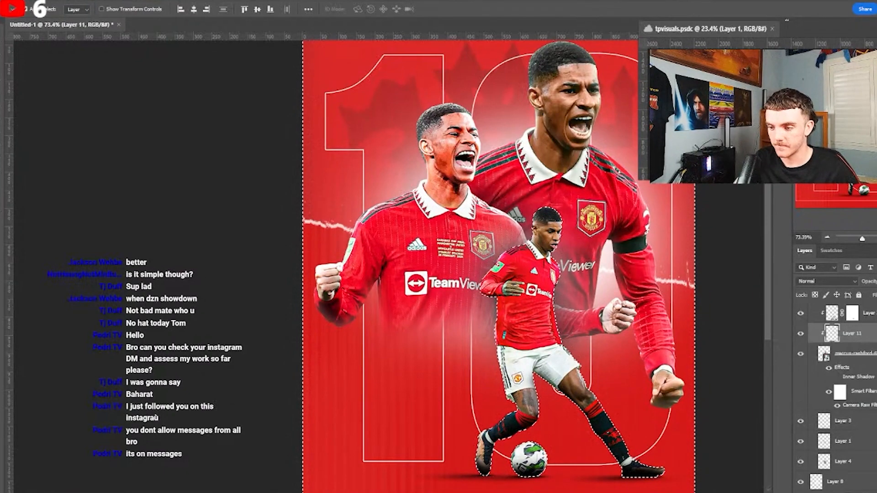
pyautogui.press('b')
pyautogui.hotkey('alt', 'BackSpace')
pyautogui.hotkey('ctrl', 'd')
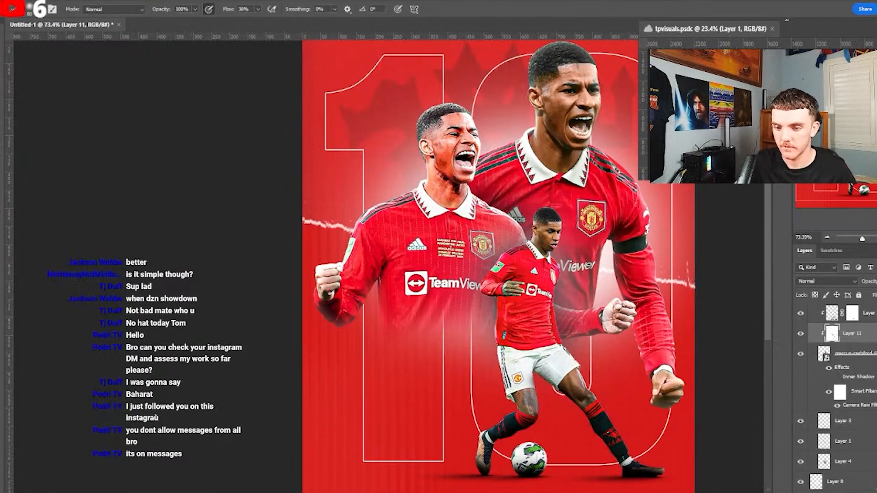
pyautogui.click(843, 282)
pyautogui.click(839, 341)
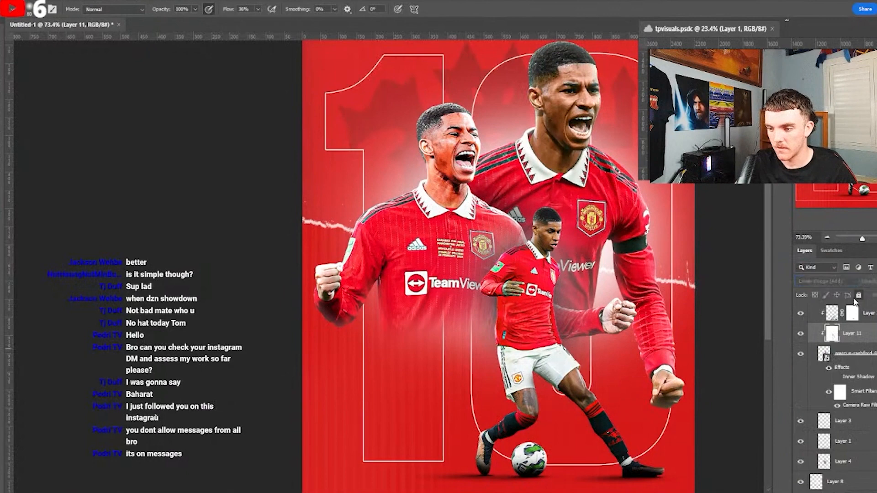
# - Offset the small player's white edge layer slightly with Free Transform, clip a duplicate of it to the player and offset the copy
pyautogui.hotkey('ctrl', 't')
pyautogui.press('Escape')
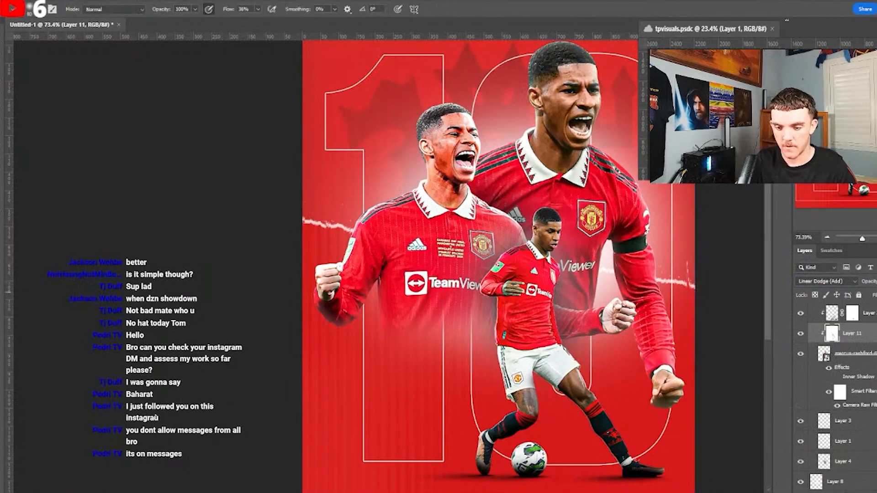
pyautogui.hotkey('ctrl', 'j')
pyautogui.rightClick(862, 334)
pyautogui.click(782, 275)
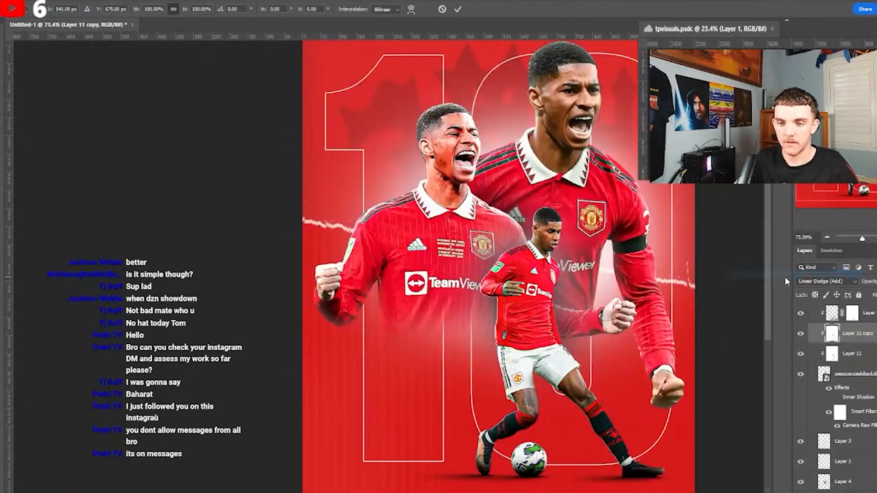
pyautogui.hotkey('ctrl', 't')
pyautogui.press('Return')
pyautogui.press('b')
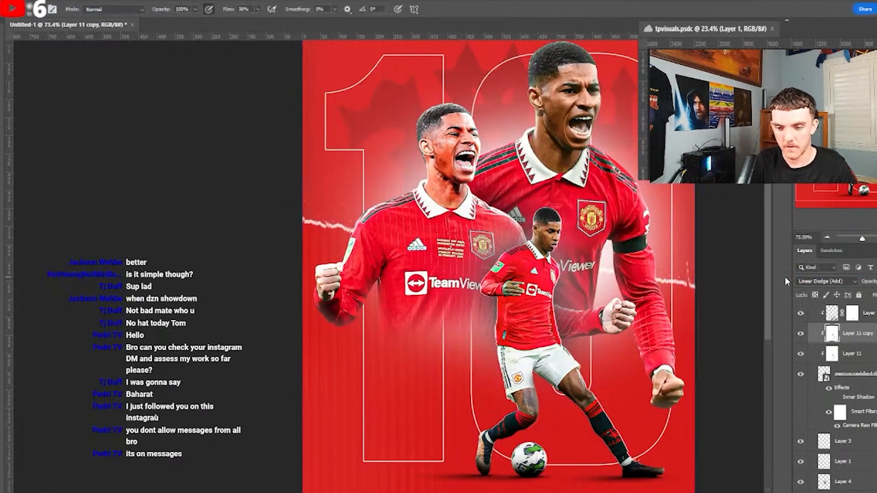
# - Load the medium player cutout's silhouette as a selection and add a new clipped layer above its Selective Color adjustment
pyautogui.scroll(-2, 723, 303)
pyautogui.scroll(-3, 610, 361)
pyautogui.scroll(1, 568, 304)
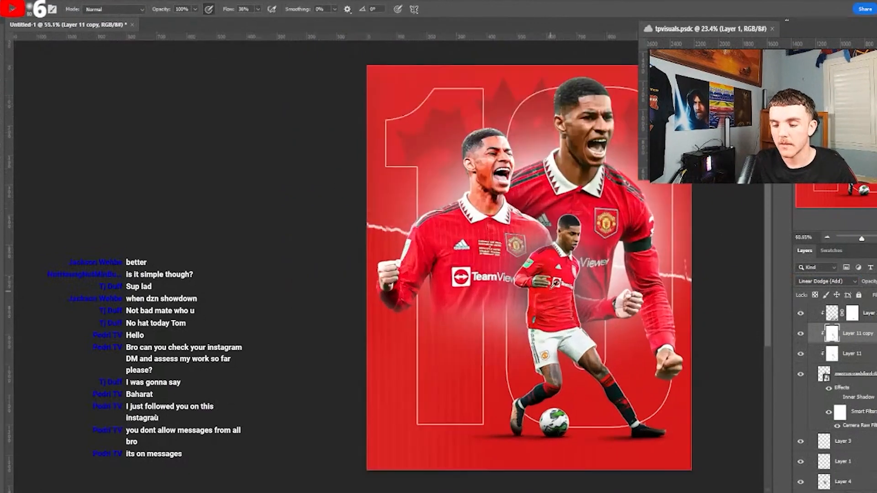
pyautogui.scroll(1, 554, 297)
pyautogui.press('v')
pyautogui.scroll(1, 551, 272)
pyautogui.scroll(-1, 551, 272)
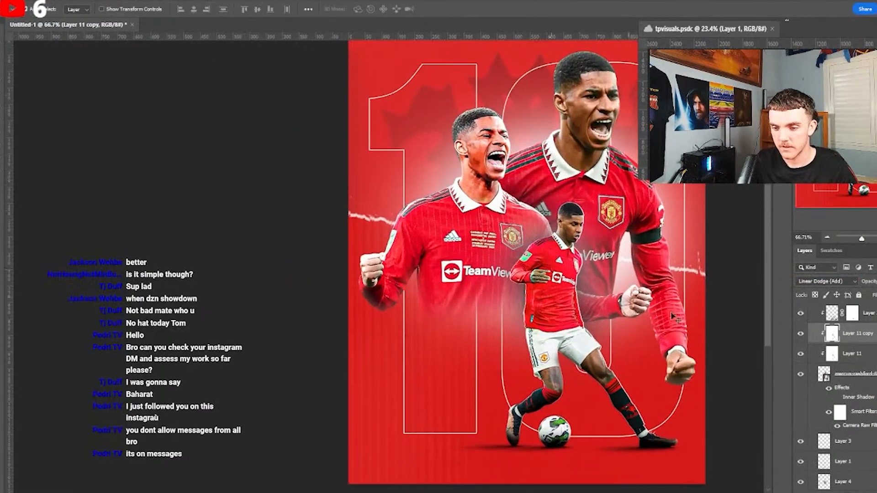
pyautogui.click(856, 359)
pyautogui.click(512, 211)
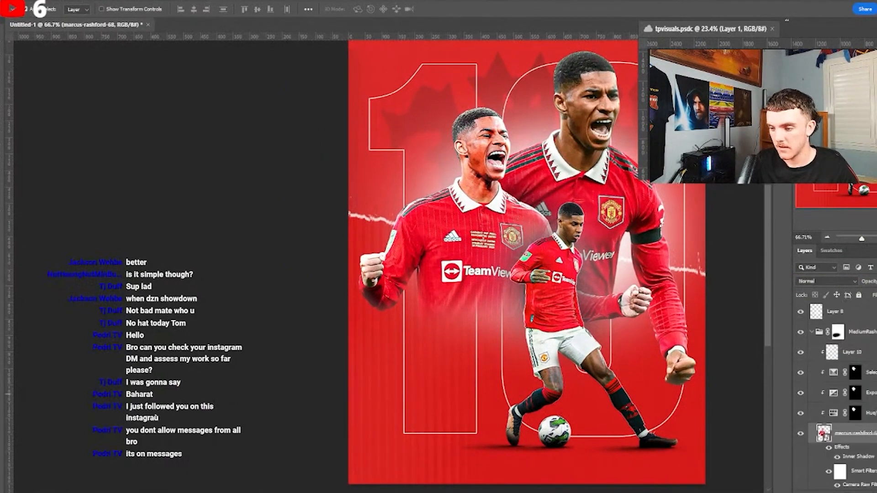
pyautogui.keyDown('ctrl'); pyautogui.click(824, 435); pyautogui.keyUp('ctrl')
pyautogui.click(867, 372)
pyautogui.hotkey('ctrl', 'shift', 'alt', 'n')
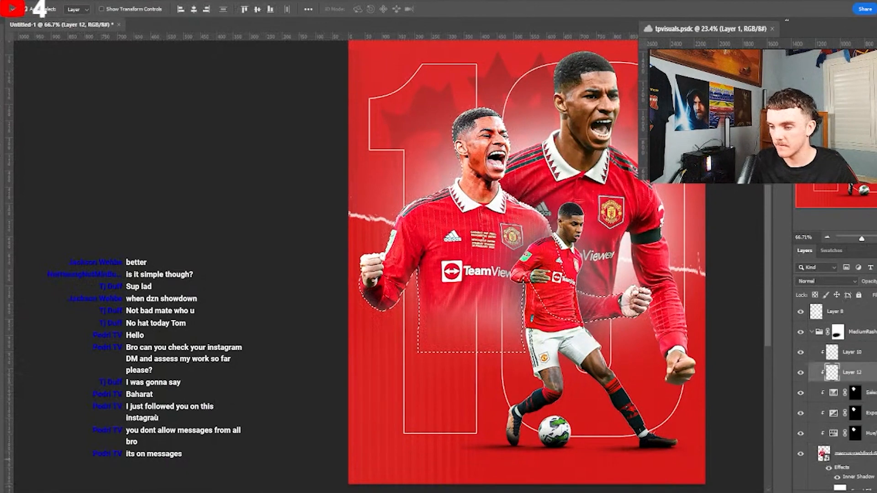
# - Fill everything outside the medium player's silhouette with white on the new layer and set its blend mode to Linear Dodge (Add)
pyautogui.hotkey('ctrl', 'shift', 'i')
pyautogui.hotkey('ctrl', 'd')
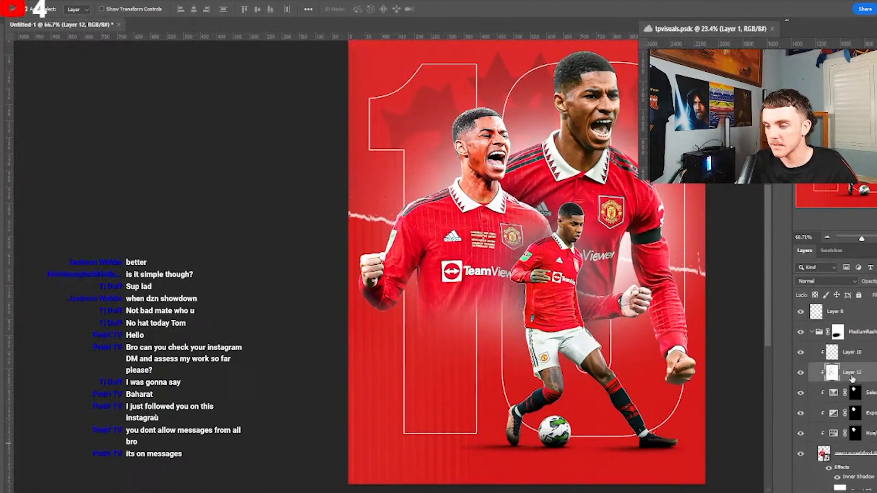
pyautogui.click(829, 281)
pyautogui.click(822, 363)
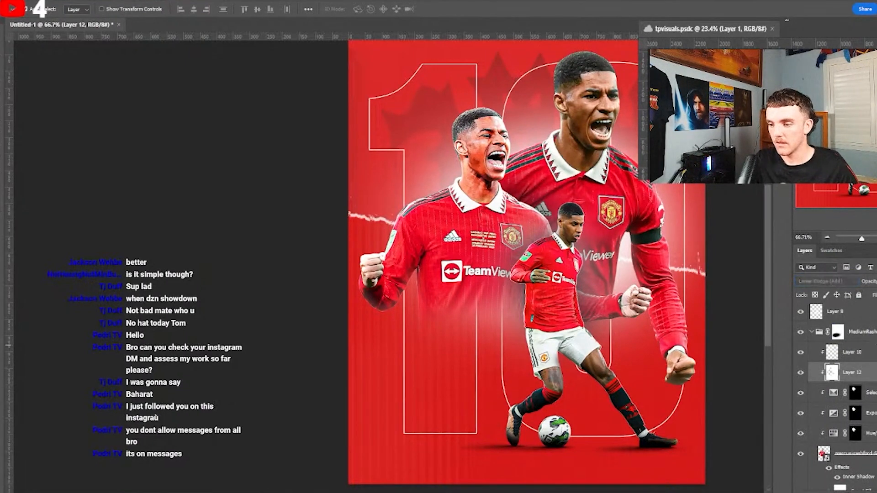
# - Offset the medium player's white edge layer slightly, clip a duplicate of it to the player and shift the copy left
pyautogui.hotkey('ctrl', 't')
pyautogui.press('Escape')
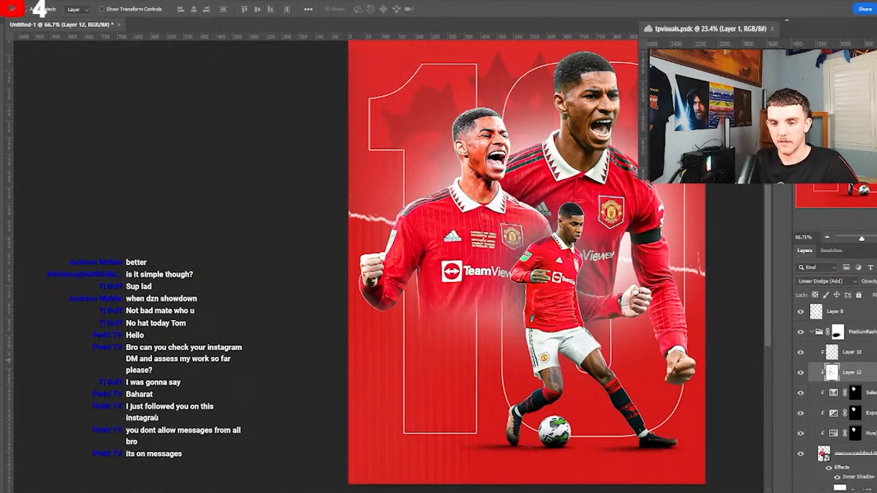
pyautogui.hotkey('ctrl', 'j')
pyautogui.rightClick(852, 372)
pyautogui.click(796, 274)
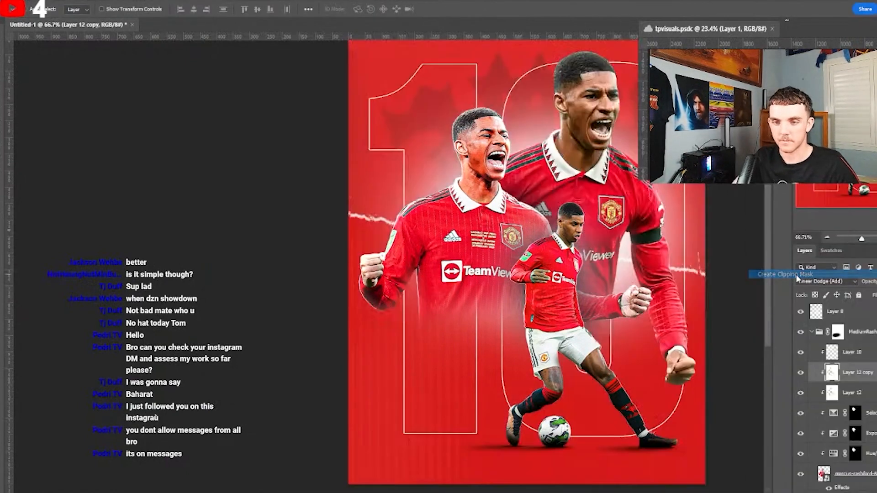
pyautogui.hotkey('ctrl', 't')
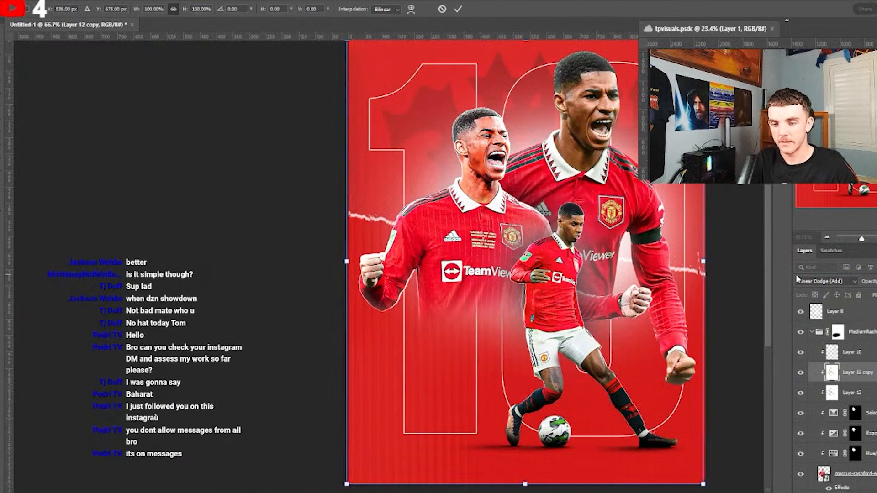
pyautogui.press('Escape')
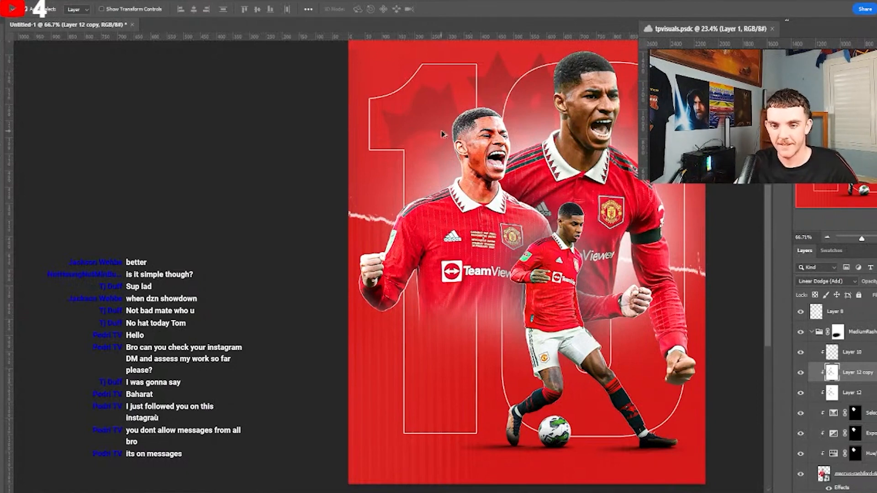
# - Examine the white edge light around the medium player's arm, shirt and head up close and in the full poster
pyautogui.scroll(3, 443, 133)
pyautogui.scroll(-5, 494, 185)
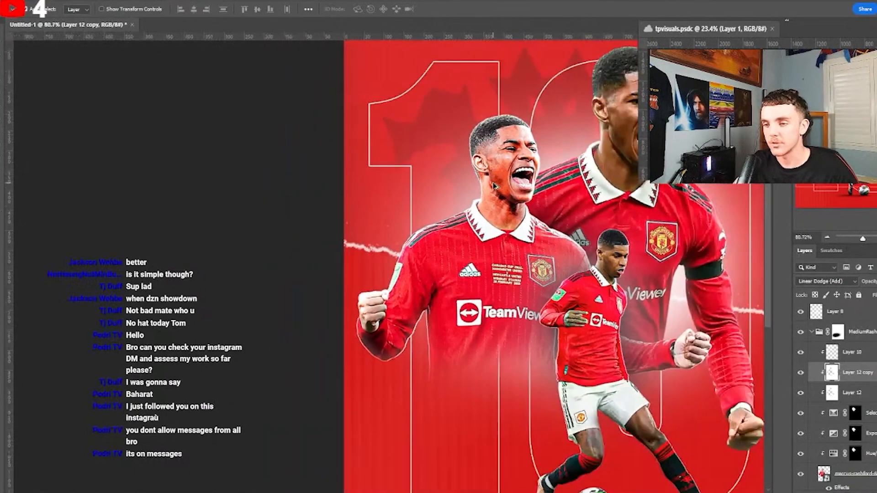
pyautogui.scroll(2, 451, 220)
pyautogui.scroll(3, 451, 220)
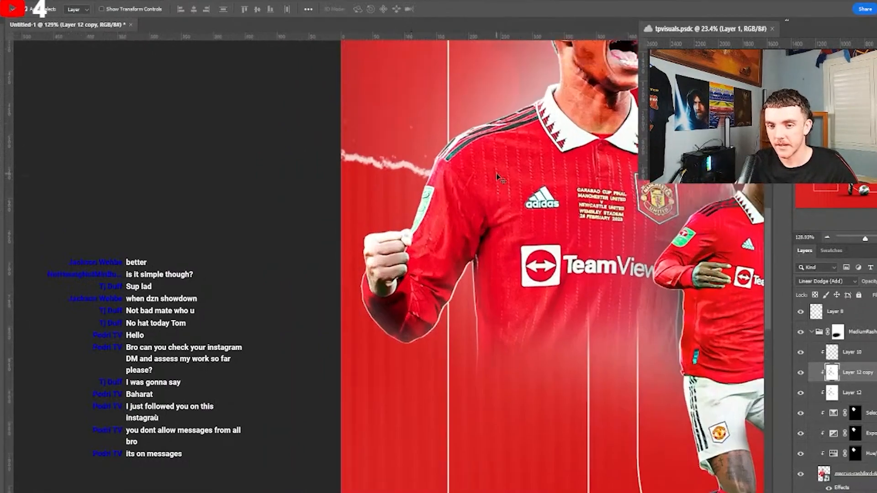
pyautogui.scroll(-1, 519, 296)
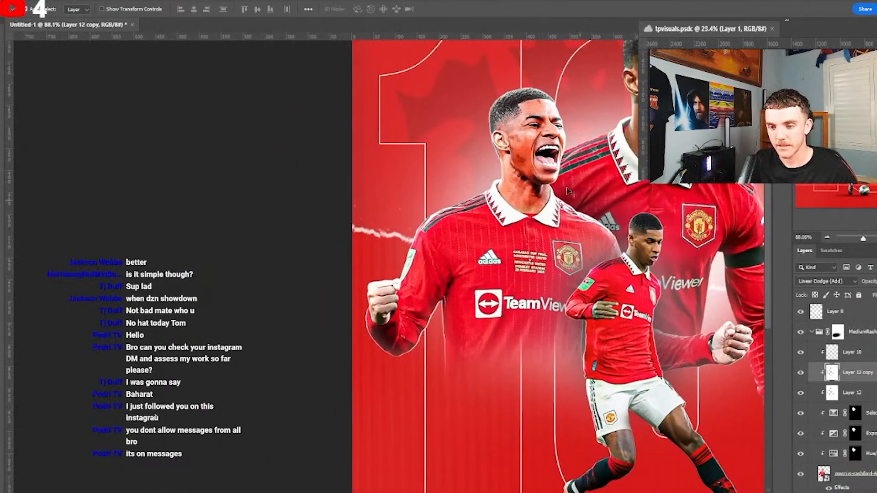
pyautogui.scroll(4, 571, 141)
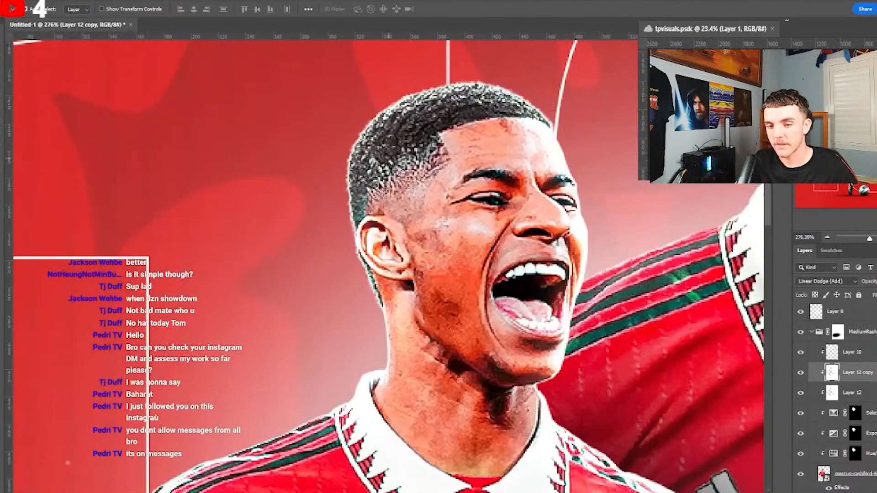
pyautogui.scroll(-2, 396, 233)
pyautogui.scroll(-3, 394, 228)
pyautogui.scroll(1, 512, 131)
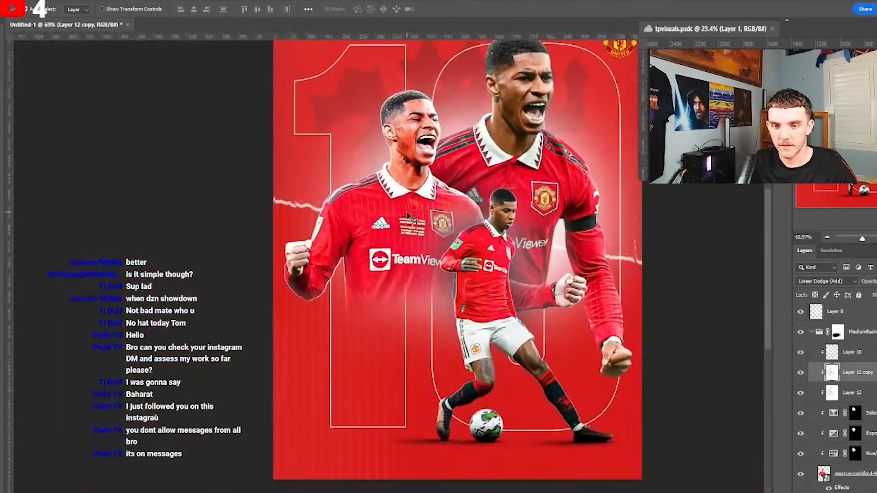
# - Add a Color Lookup adjustment layer clipped to the large player cutout and browse its lookup tables
pyautogui.keyDown('ctrl'); pyautogui.click(512, 131); pyautogui.keyUp('ctrl')
pyautogui.scroll(-3, 832, 431)
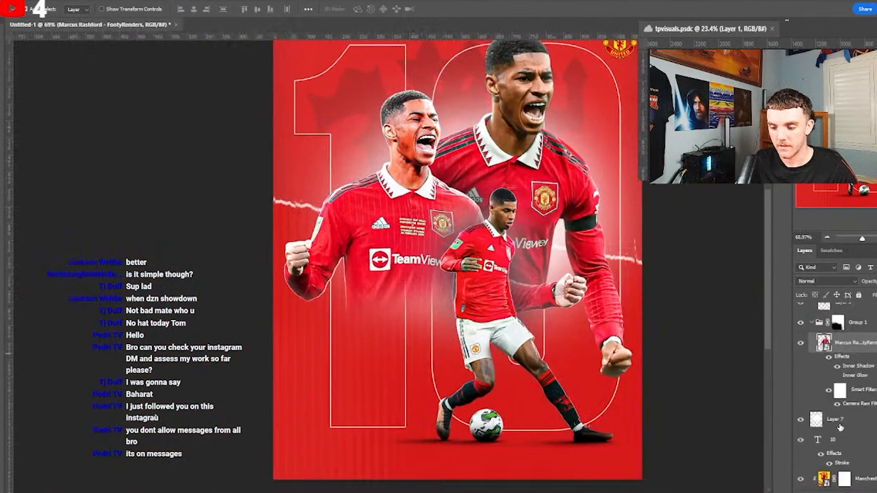
pyautogui.click(862, 492)
pyautogui.click(865, 445)
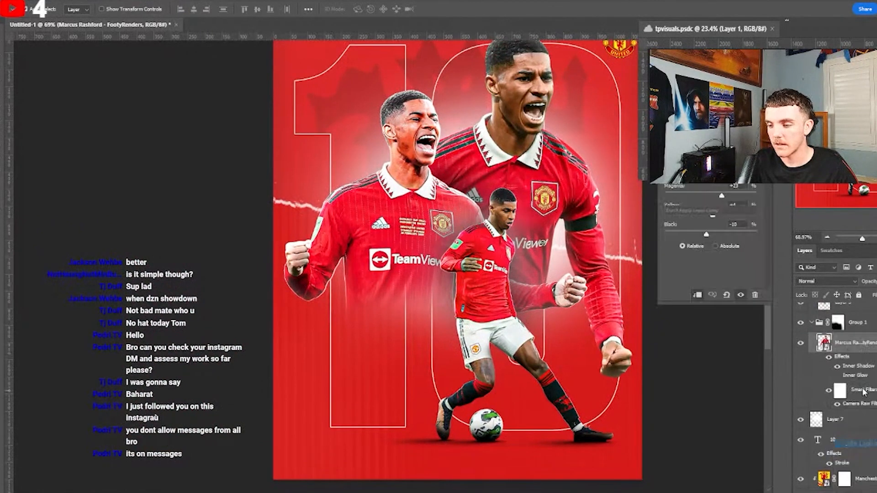
pyautogui.rightClick(867, 343)
pyautogui.click(781, 273)
pyautogui.click(771, 174)
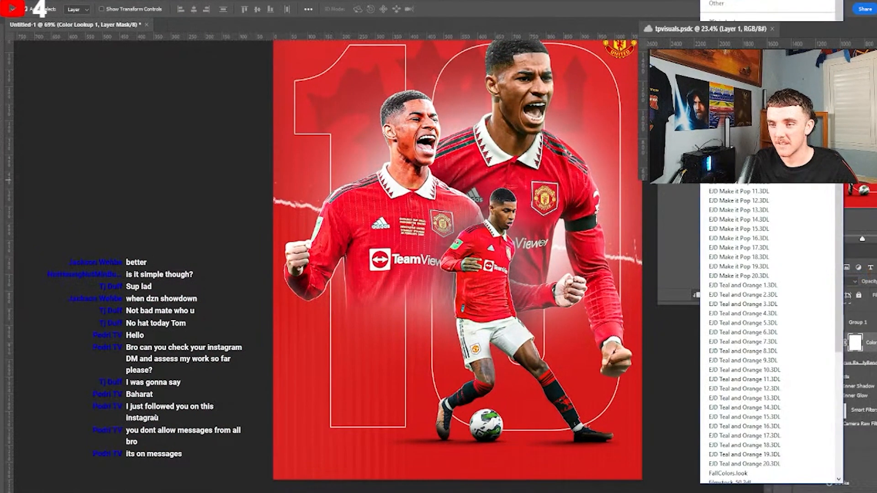
pyautogui.press('Escape')
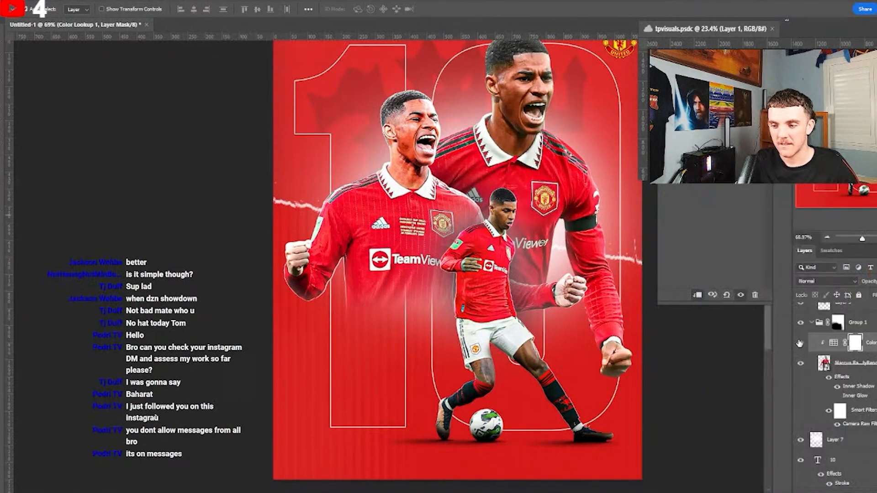
# - Paste a copy of the Color Lookup adjustment at the top of the small player's group and clip it to the player
pyautogui.scroll(1, 458, 185)
pyautogui.scroll(-1, 466, 194)
pyautogui.scroll(1, 472, 201)
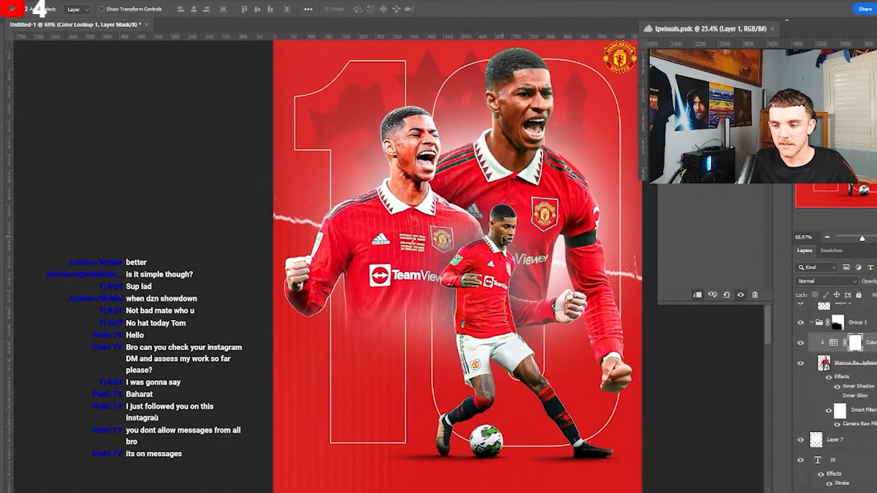
pyautogui.click(491, 254)
pyautogui.scroll(3, 865, 373)
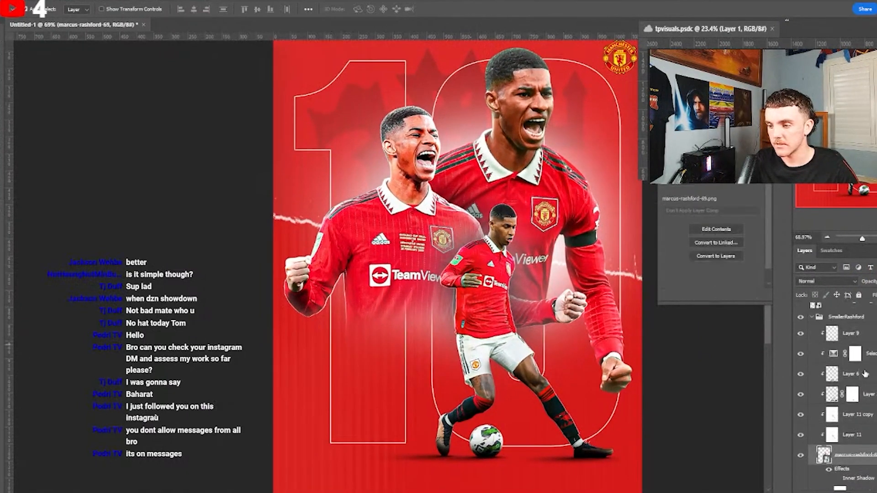
pyautogui.click(874, 337)
pyautogui.hotkey('ctrl', 'v')
pyautogui.rightClick(874, 335)
pyautogui.click(799, 275)
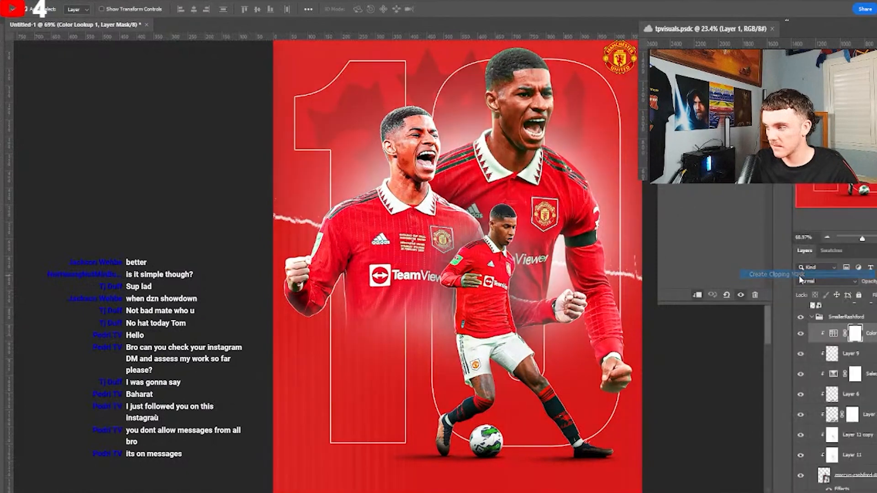
# - Load the large player cutout's silhouette as a selection and add a new layer above its Color Lookup adjustment
pyautogui.scroll(-2, 488, 236)
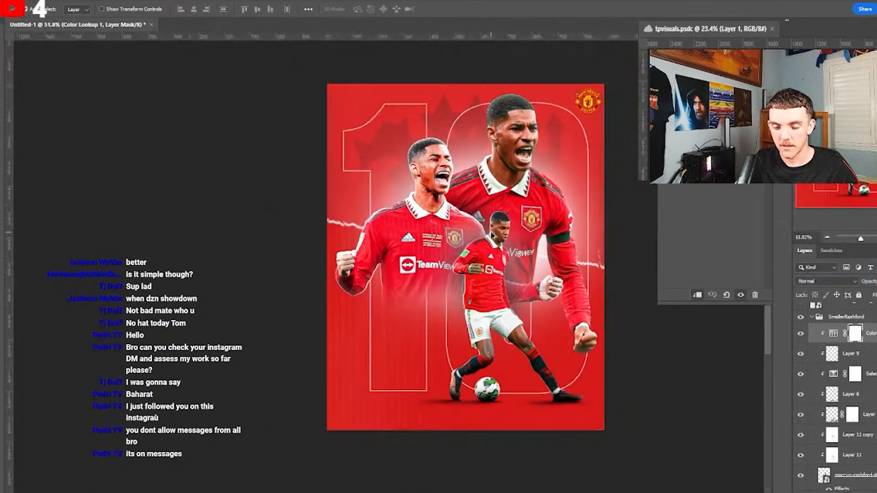
pyautogui.scroll(2, 488, 236)
pyautogui.click(534, 189)
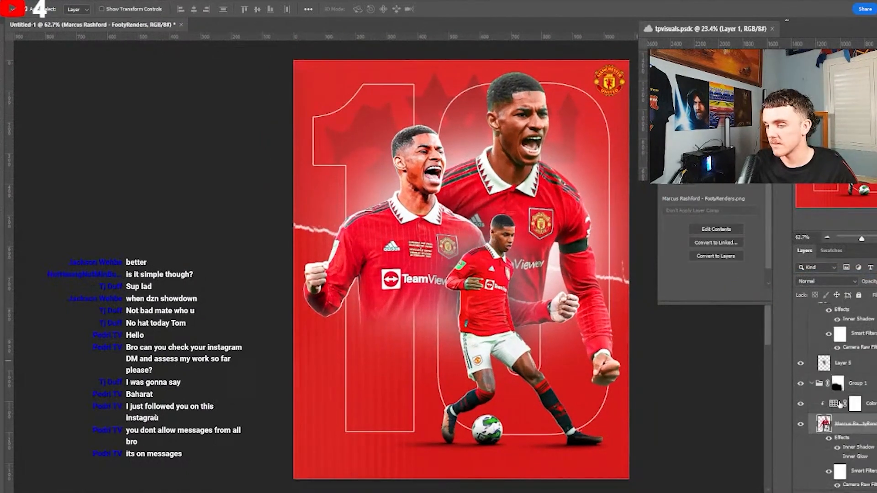
pyautogui.keyDown('ctrl'); pyautogui.click(822, 430); pyautogui.keyUp('ctrl')
pyautogui.click(863, 410)
pyautogui.hotkey('ctrl', 'shift', 'alt', 'n')
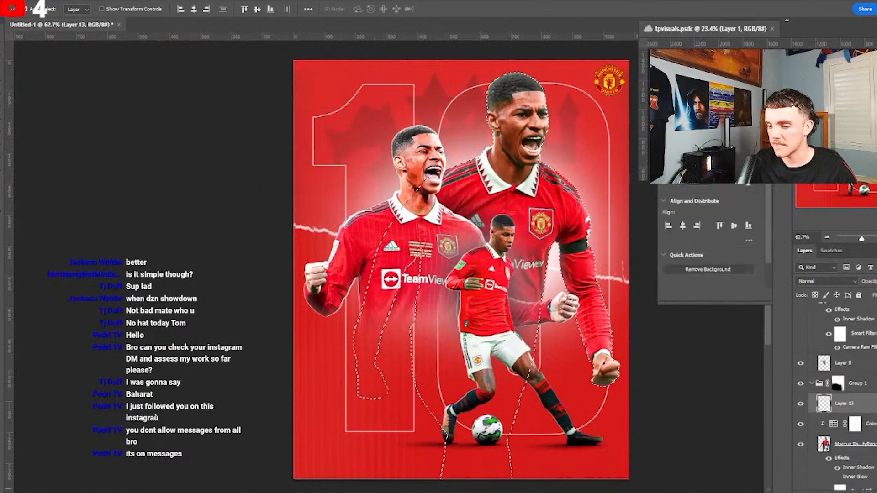
# - Fill everything outside the large player's silhouette with white, clip the layer to the player and set it to Linear Dodge (Add)
pyautogui.hotkey('ctrl', 'shift', 'i')
pyautogui.hotkey('ctrl', 'BackSpace')
pyautogui.hotkey('ctrl', 'd')
pyautogui.rightClick(872, 408)
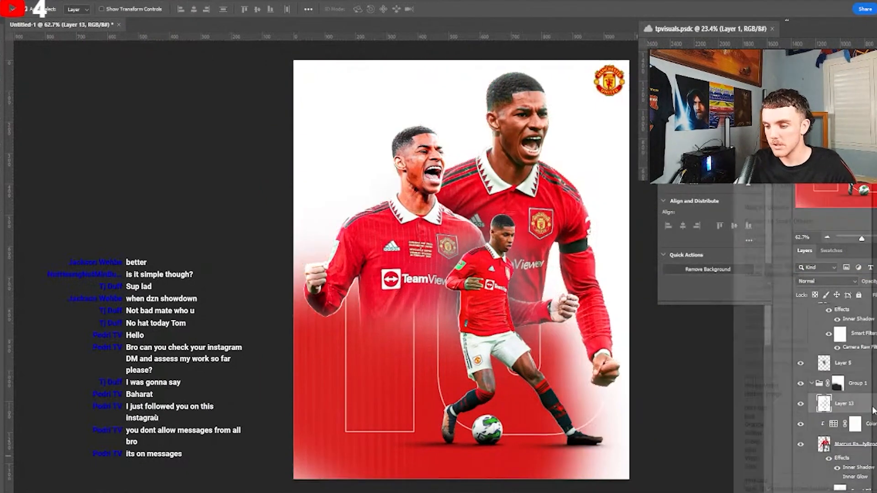
pyautogui.click(780, 275)
pyautogui.click(818, 281)
pyautogui.click(818, 350)
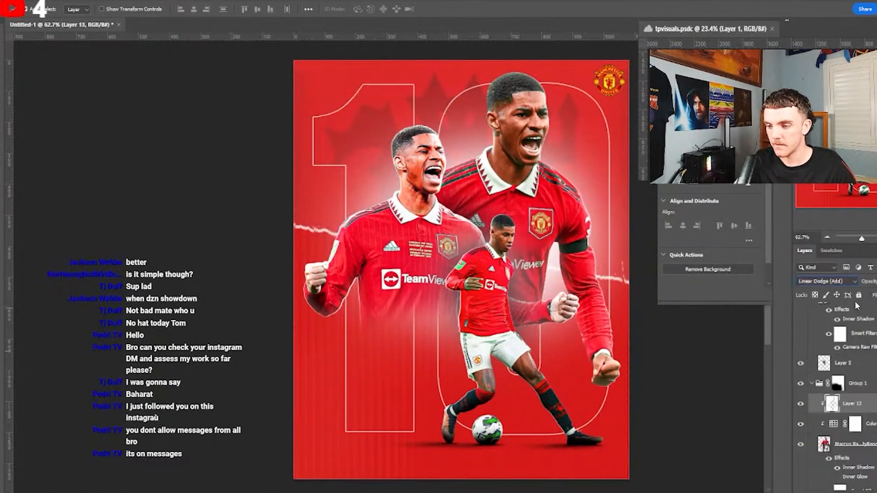
# - Nudge the large player's white edge layer left, clip a duplicate of it to the player and put the copy into Free Transform
pyautogui.hotkey('ctrl', 't')
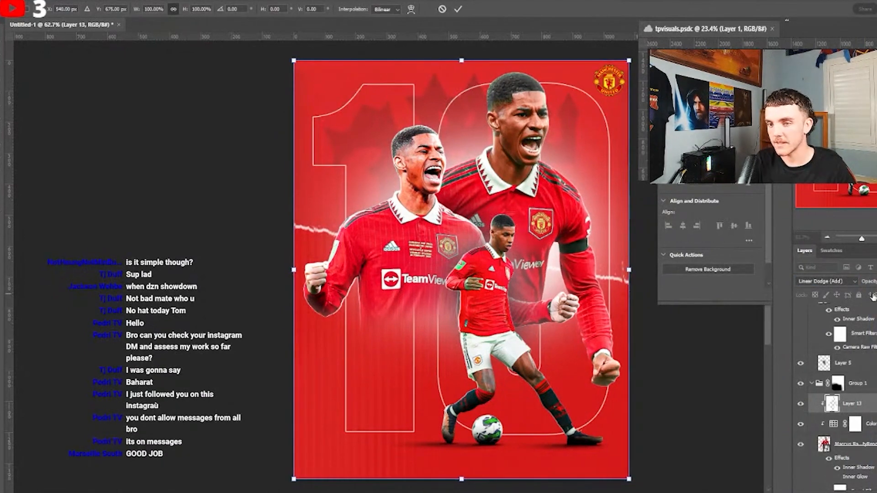
pyautogui.press('Left')
pyautogui.press('Return')
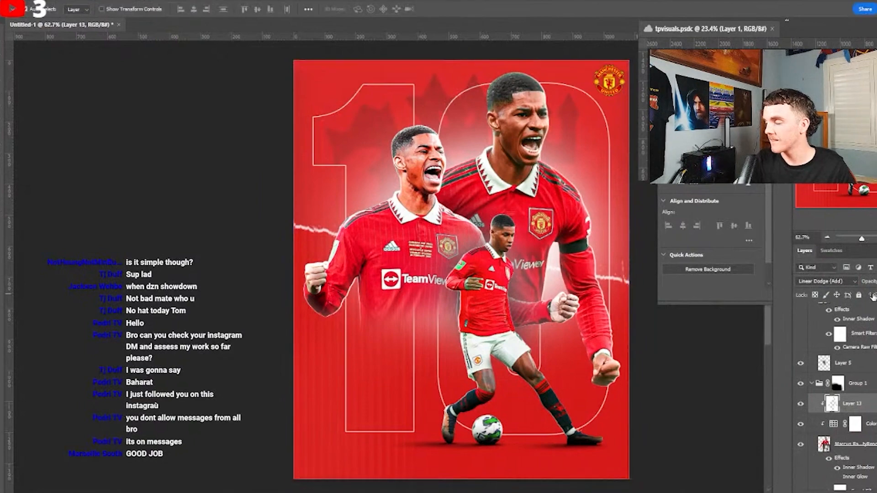
pyautogui.hotkey('ctrl', 'j')
pyautogui.rightClick(851, 404)
pyautogui.click(783, 277)
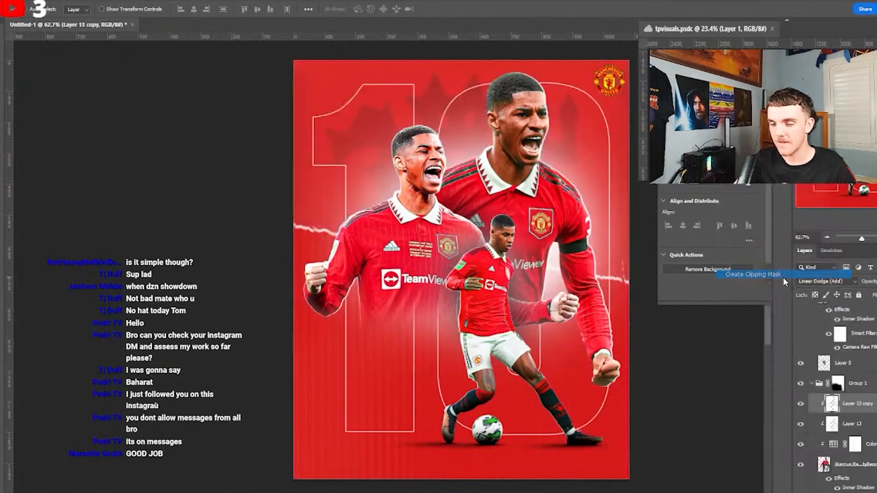
pyautogui.hotkey('ctrl', 't')
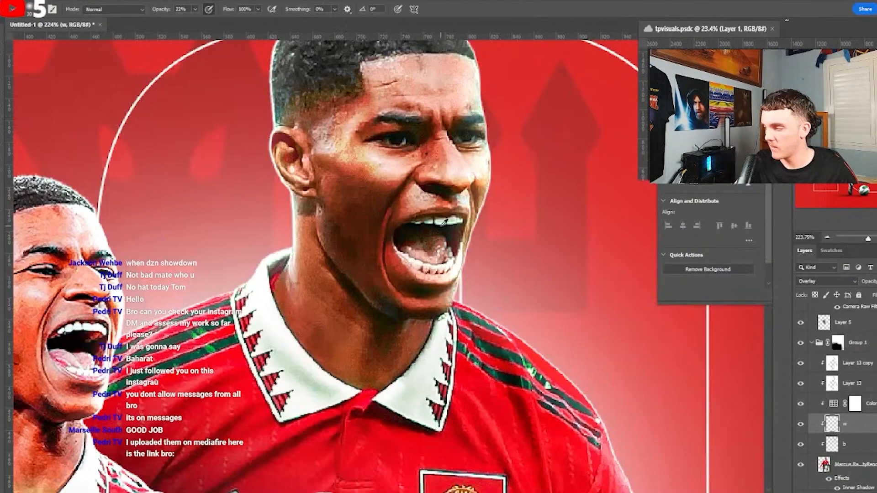
pyautogui.scroll(-5, 358, 293)
pyautogui.scroll(3, 358, 293)
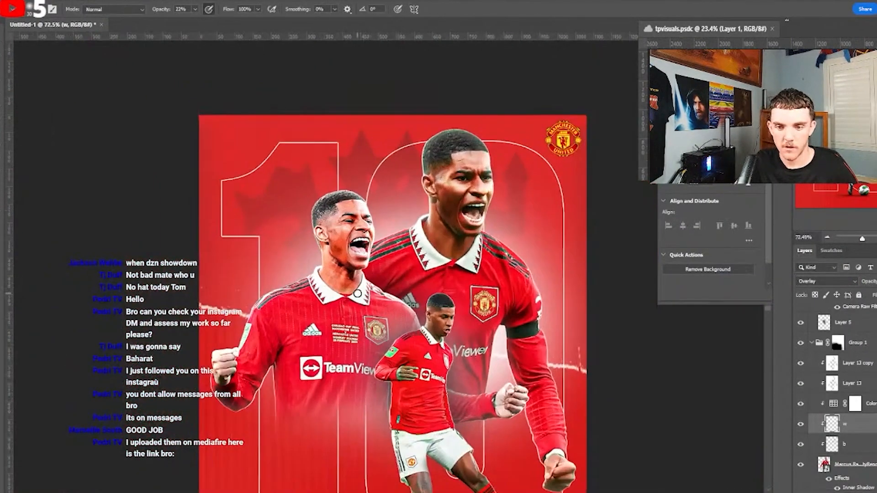
# - Compare the large player with and without the w layer's highlights
pyautogui.scroll(-2, 358, 292)
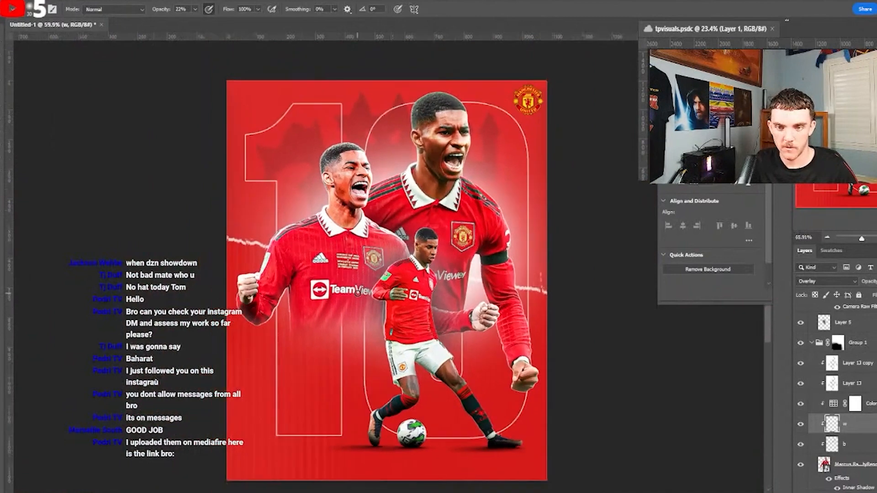
pyautogui.click(800, 426)
pyautogui.click(800, 425)
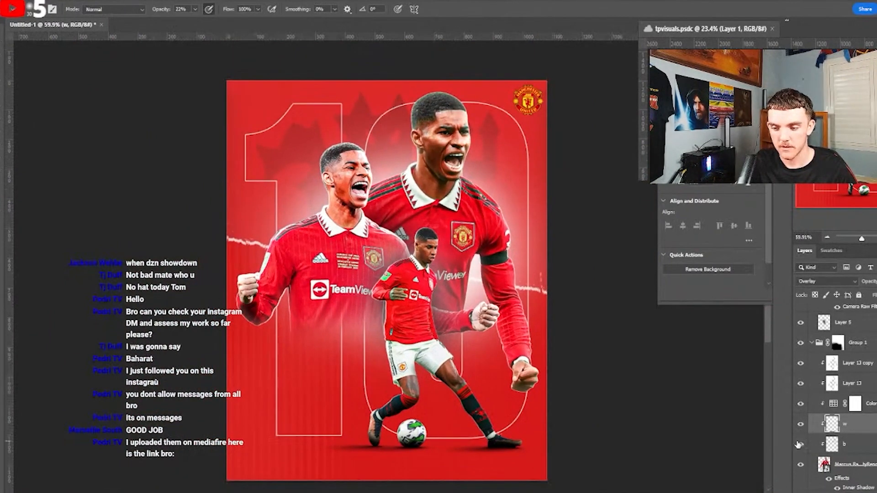
# - Brush shading over the large player's nose, cheek and jaw on the b layer at 22% brush opacity
pyautogui.scroll(20, 507, 137)
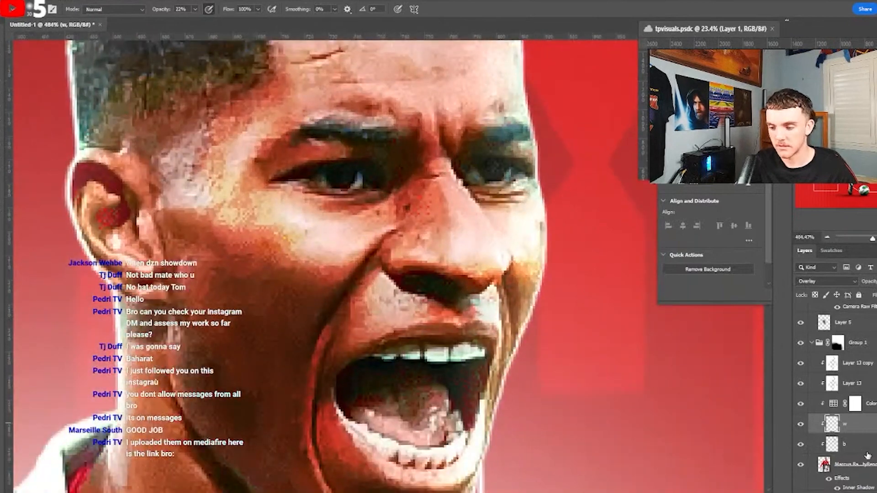
pyautogui.click(859, 445)
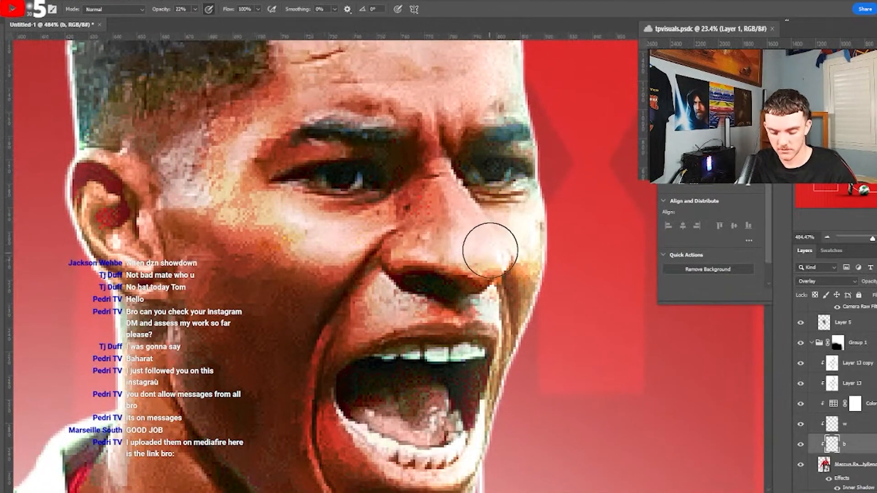
pyautogui.press('p')
pyautogui.press('b')
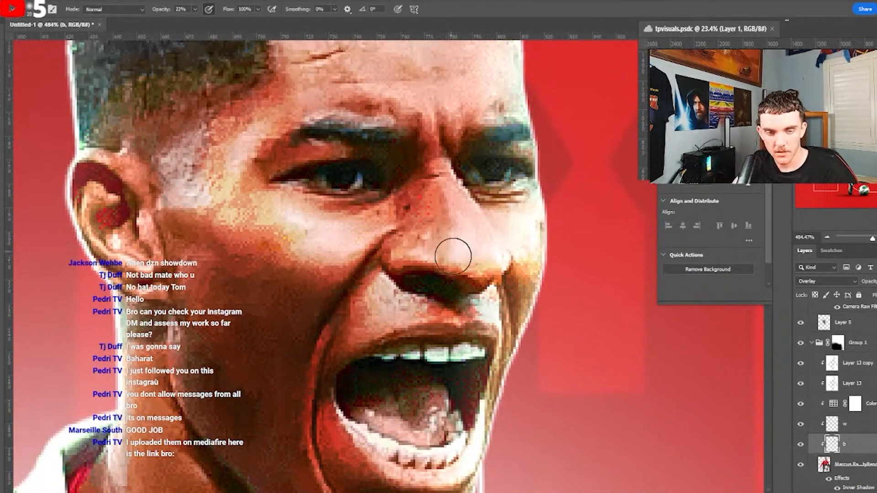
pyautogui.moveTo(421, 198)
pyautogui.mouseDown()
pyautogui.moveTo(430, 170)
pyautogui.moveTo(384, 244)
pyautogui.moveTo(366, 210)
pyautogui.moveTo(196, 223)
pyautogui.mouseUp()
pyautogui.scroll(-5, 352, 251)
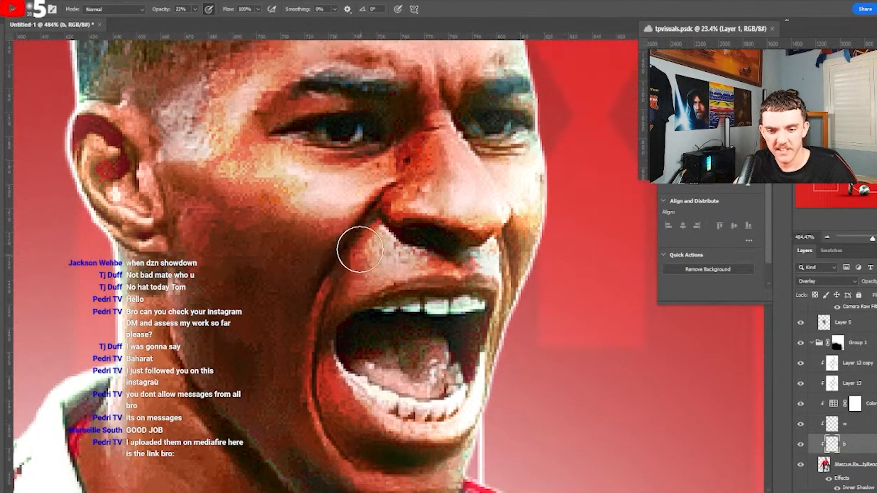
pyautogui.scroll(-3, 405, 395)
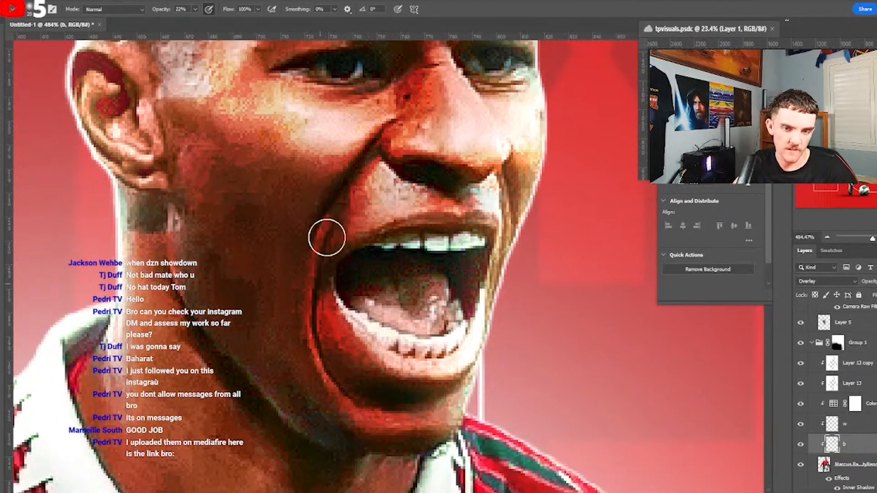
pyautogui.scroll(-3, 327, 236)
pyautogui.scroll(-6, 283, 328)
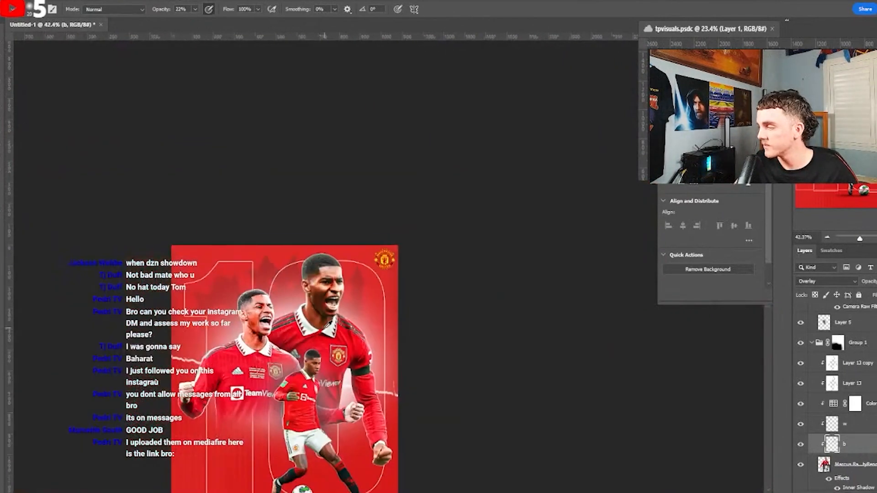
# - Brush highlights over the large player's cheek on the w layer at 22% brush opacity
pyautogui.scroll(5, 263, 338)
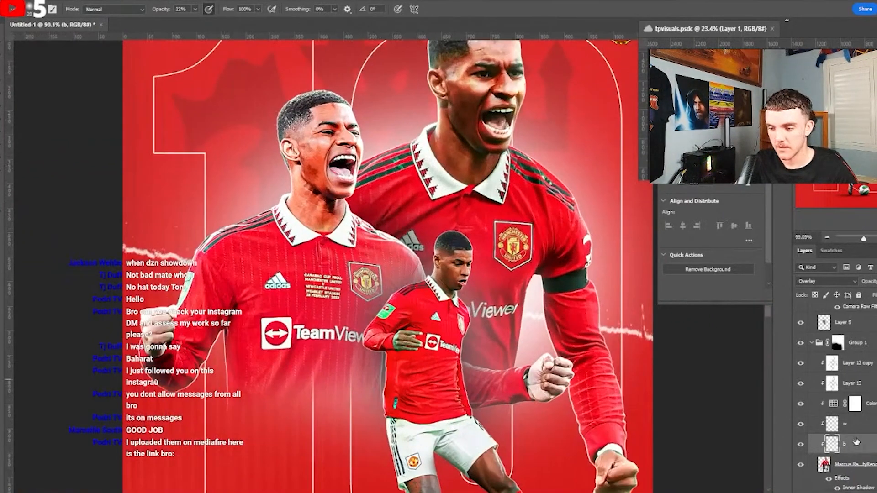
pyautogui.click(853, 425)
pyautogui.scroll(5, 518, 106)
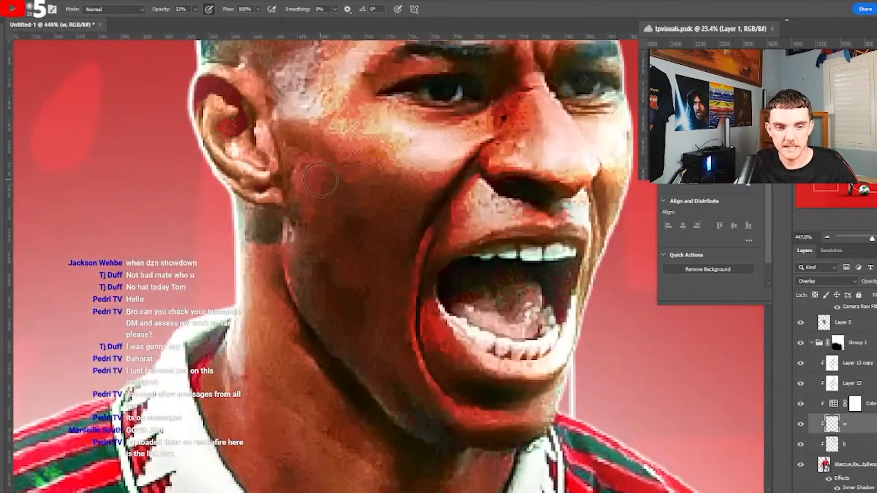
pyautogui.moveTo(326, 223)
pyautogui.mouseDown()
pyautogui.moveTo(329, 151)
pyautogui.moveTo(414, 188)
pyautogui.mouseUp()
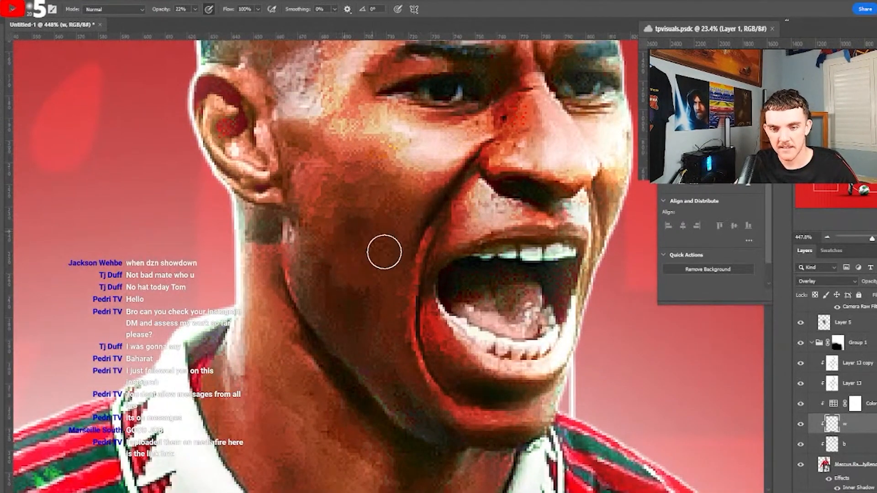
pyautogui.scroll(-6, 384, 251)
pyautogui.scroll(-3, 320, 297)
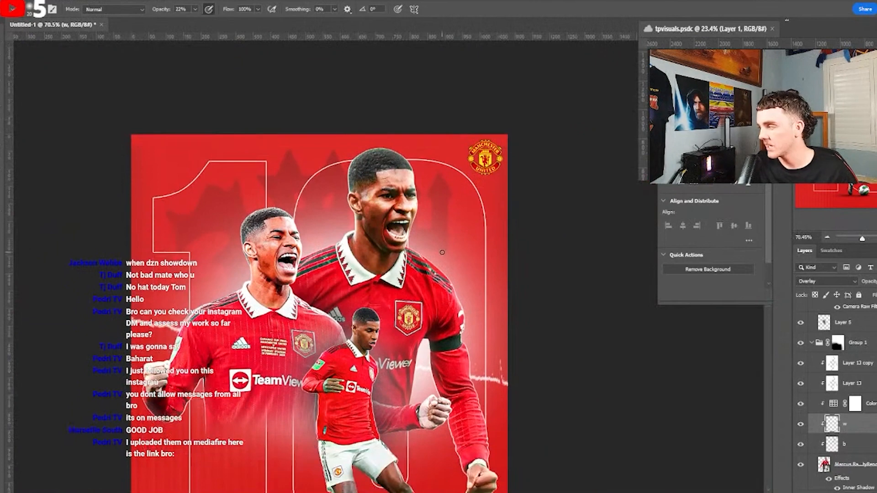
pyautogui.scroll(-4, 442, 252)
pyautogui.hscroll(-2, 442, 252)
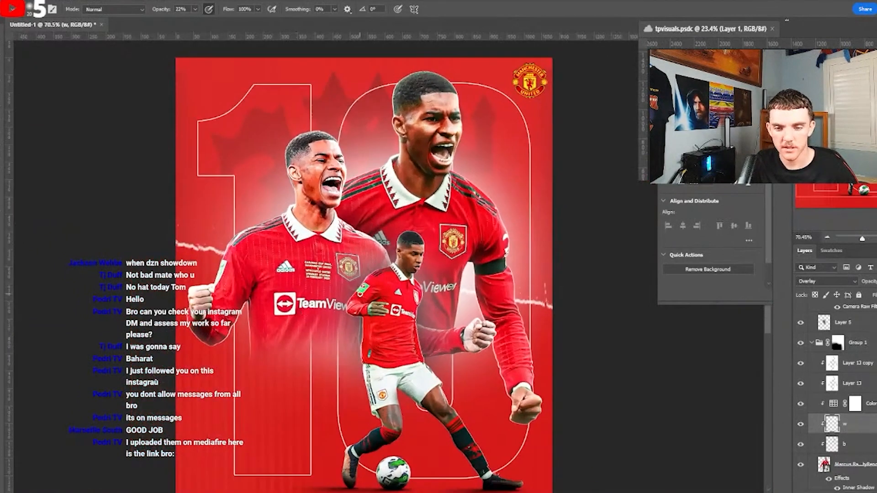
pyautogui.scroll(-1, 304, 307)
pyautogui.scroll(-1, 304, 308)
pyautogui.scroll(1, 304, 308)
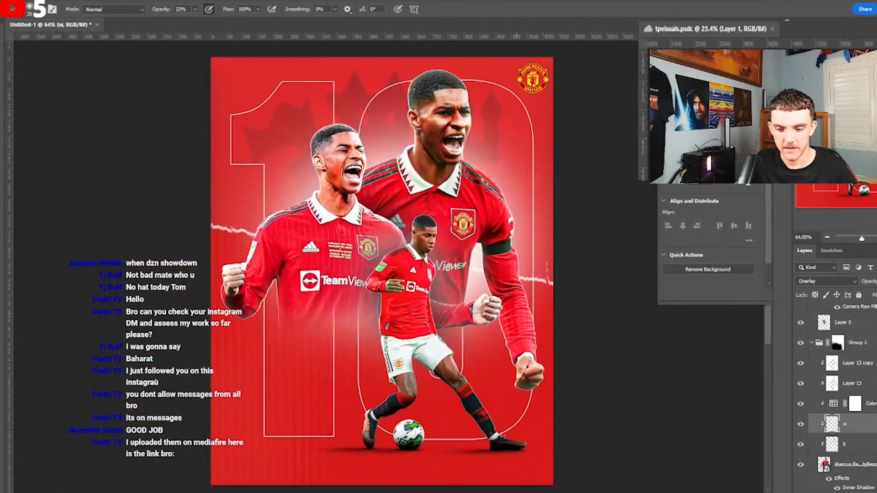
# - Add two new clipped layers directly above the small player's cutout and set both to Overlay
pyautogui.press('v')
pyautogui.click(355, 260)
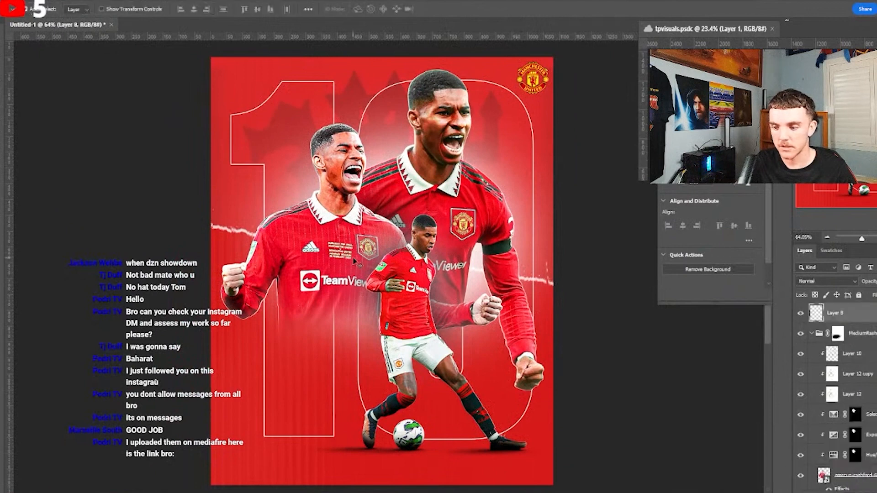
pyautogui.scroll(4, 846, 369)
pyautogui.click(858, 348)
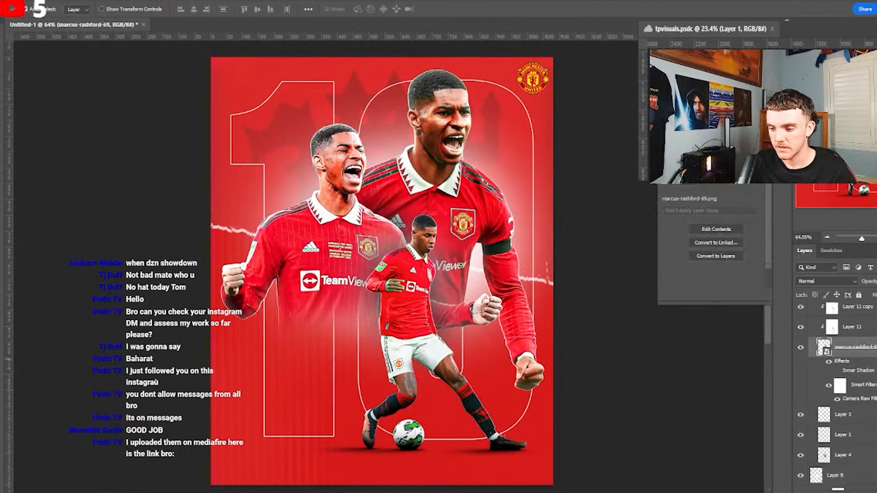
pyautogui.hotkey('ctrl', 'alt', 'shift', 'n')
pyautogui.hotkey('ctrl', 'alt', 'shift', 'n')
pyautogui.keyDown('shift'); pyautogui.click(859, 367); pyautogui.keyUp('shift')
pyautogui.click(825, 284)
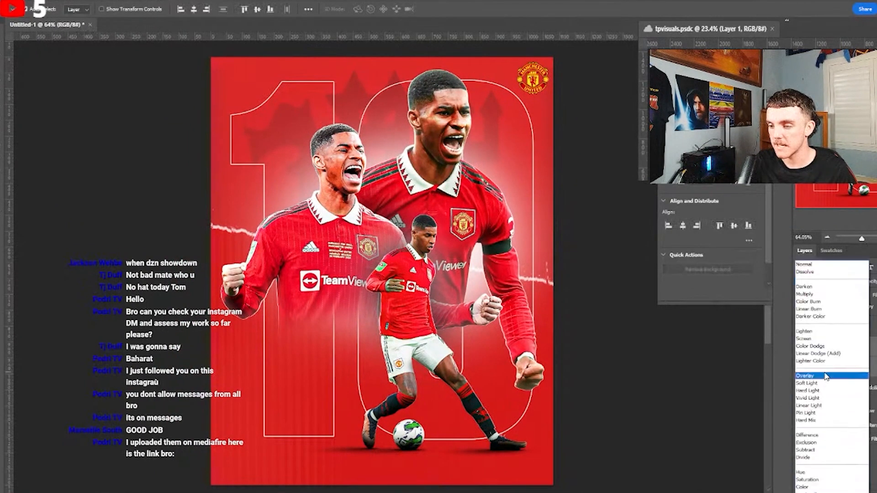
pyautogui.click(828, 379)
# - Name the small player's two Overlay layers b for the lower one and w for the upper one
pyautogui.click(852, 367)
pyautogui.doubleClick(854, 368)
pyautogui.write('b')
pyautogui.press('Return')
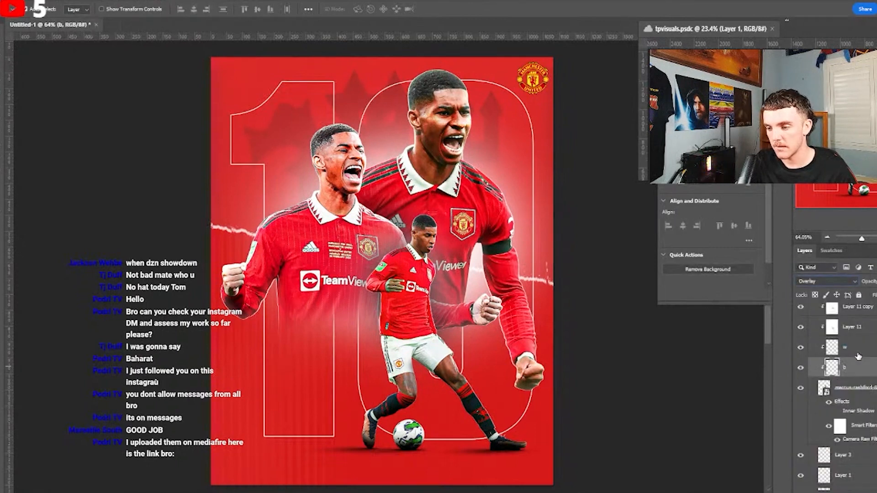
pyautogui.click(854, 347)
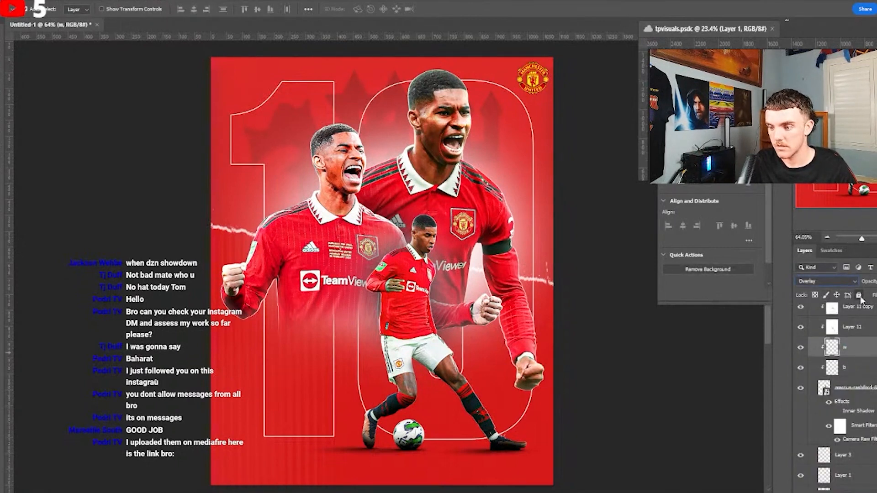
pyautogui.press('b')
pyautogui.scroll(5, 327, 150)
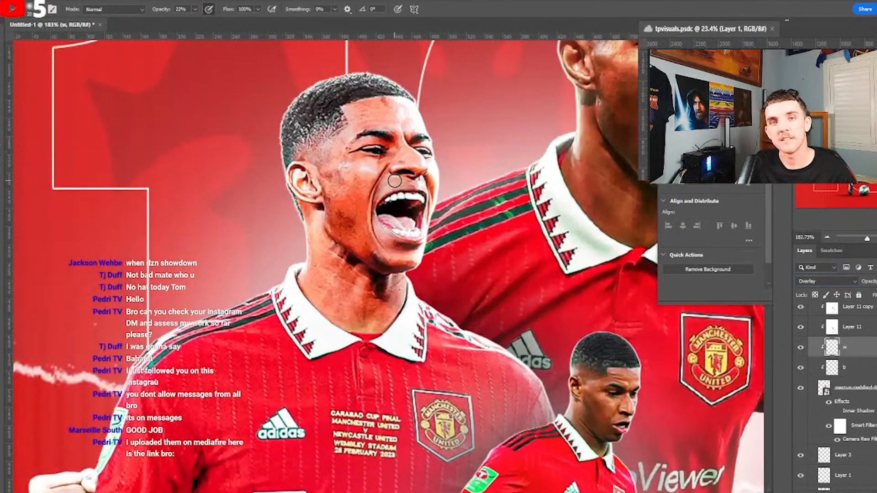
pyautogui.scroll(4, 394, 180)
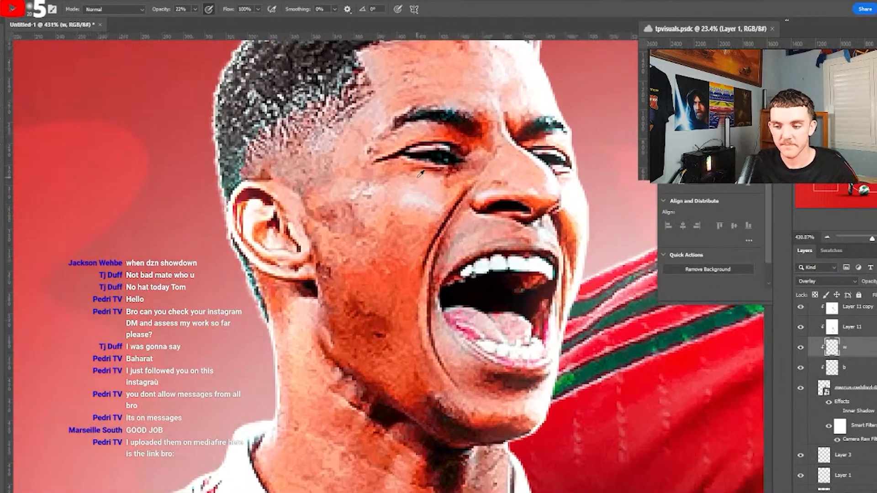
pyautogui.scroll(3, 420, 173)
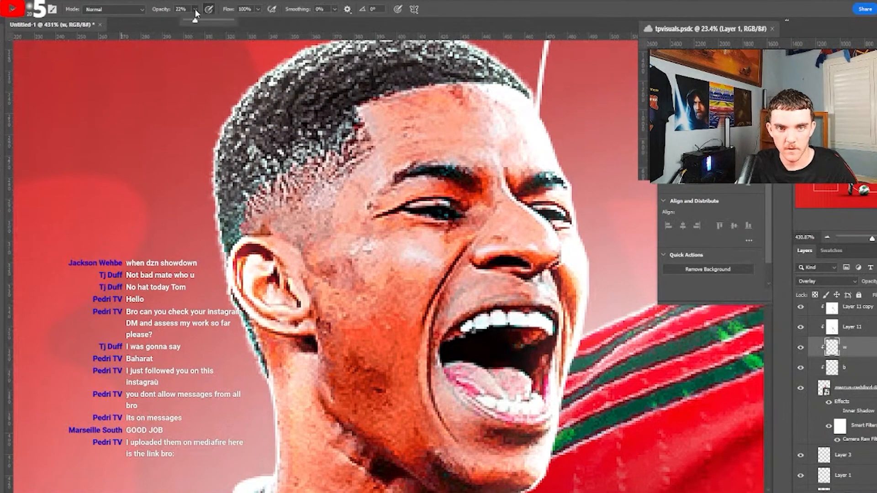
pyautogui.click(209, 9)
pyautogui.press('v')
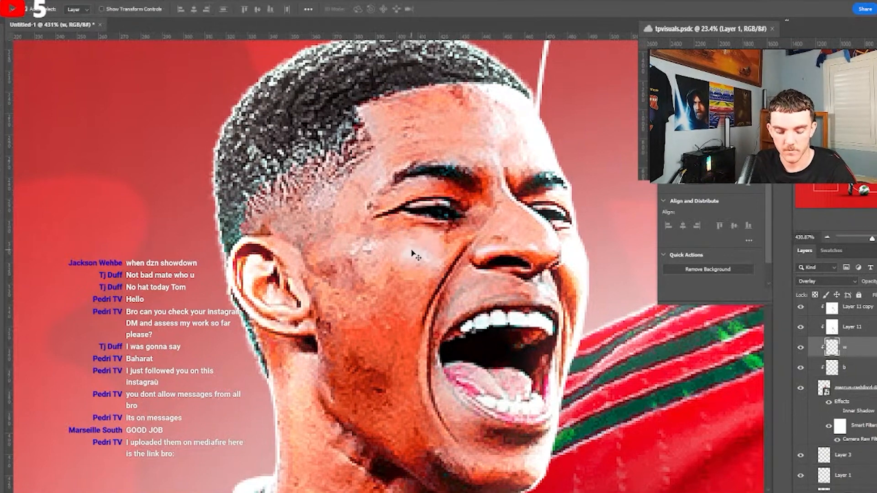
pyautogui.press('b')
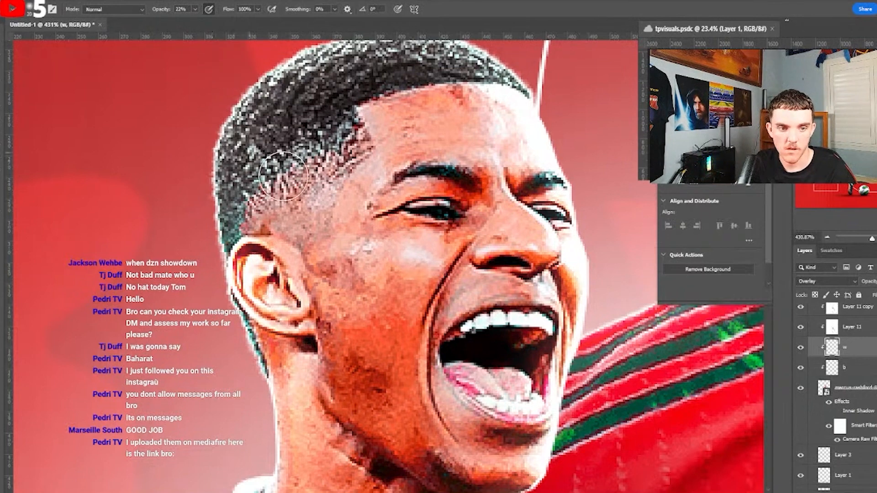
pyautogui.scroll(1, 387, 155)
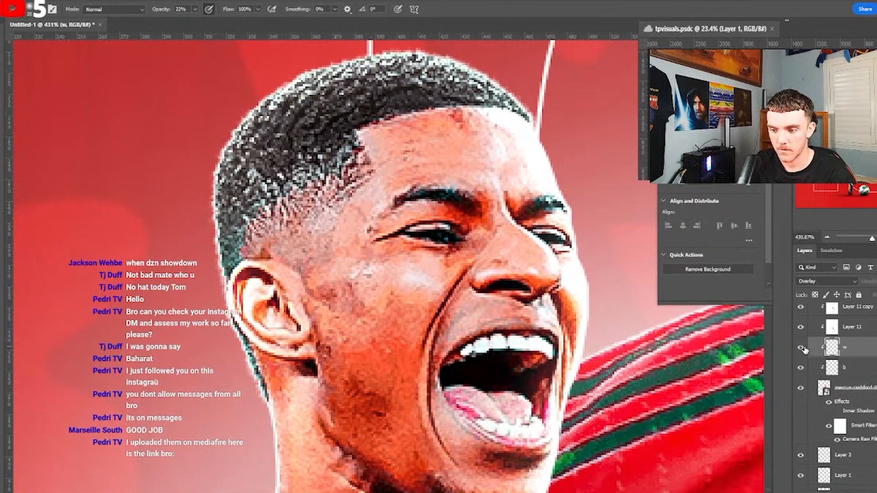
pyautogui.scroll(-1, 471, 179)
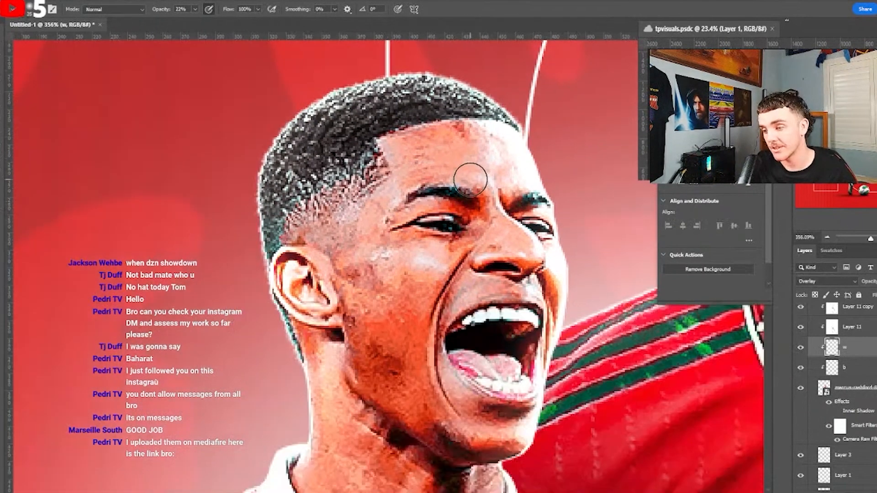
# - Add two new clipped layers above the medium player's Selective Color adjustment and set both to Overlay
pyautogui.press('v')
pyautogui.click(614, 316)
pyautogui.scroll(-1, 841, 397)
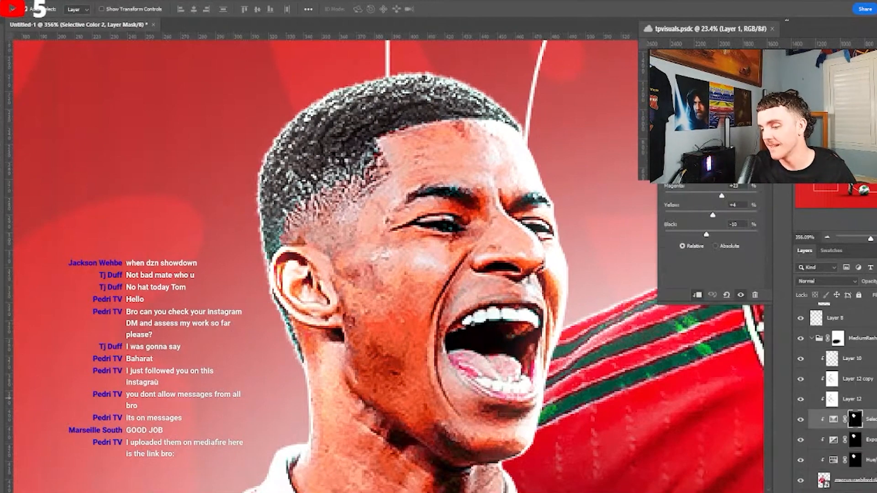
pyautogui.hotkey('ctrl', 'shift', 'alt', 'n')
pyautogui.hotkey('ctrl', 'shift', 'alt', 'n')
pyautogui.click(827, 281)
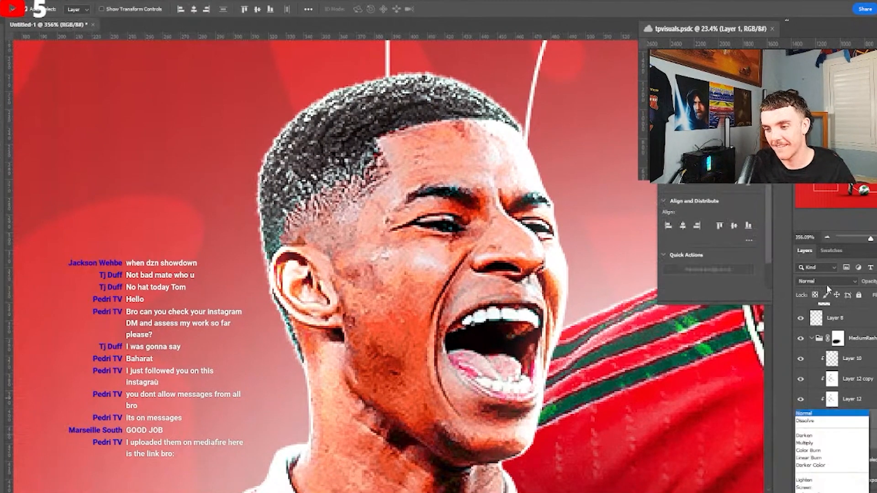
pyautogui.click(822, 377)
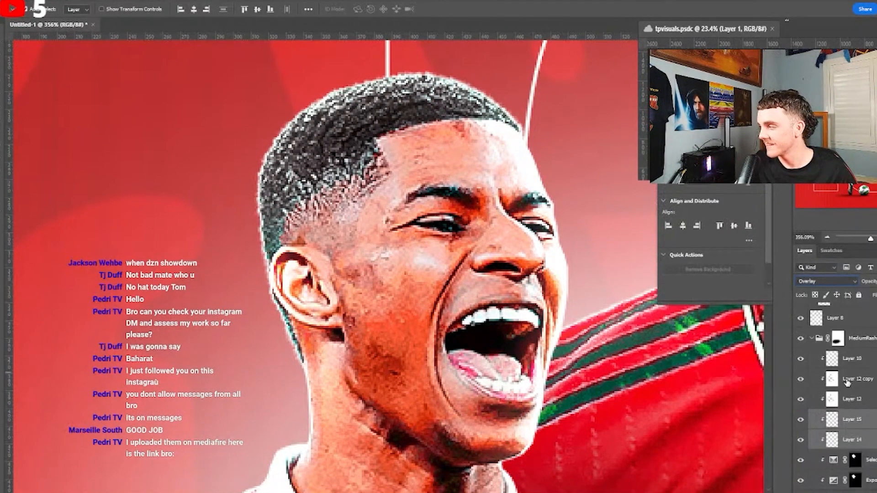
# - Name the medium player's two Overlay layers b for the lower one and w for the upper one
pyautogui.click(852, 439)
pyautogui.doubleClick(852, 438)
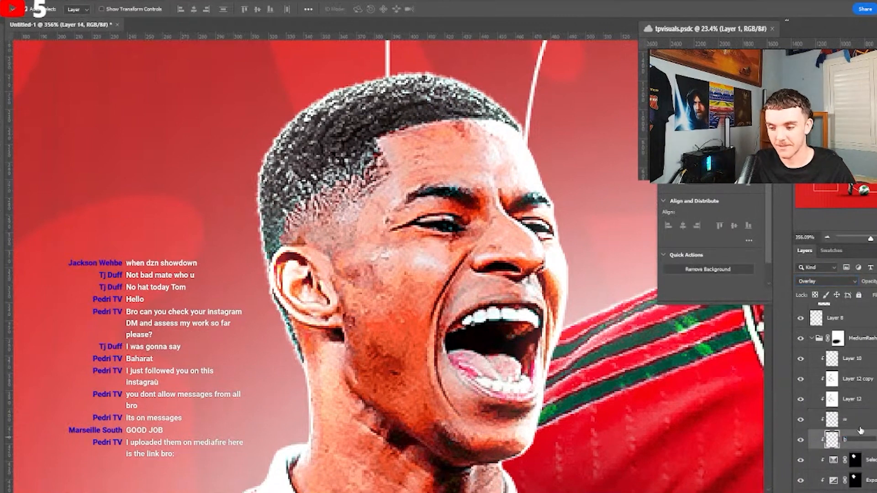
pyautogui.press('Return')
# - Brush highlights onto the medium player's forehead, nose and cheeks on his w layer
pyautogui.click(859, 423)
pyautogui.scroll(4, 482, 176)
pyautogui.press('b')
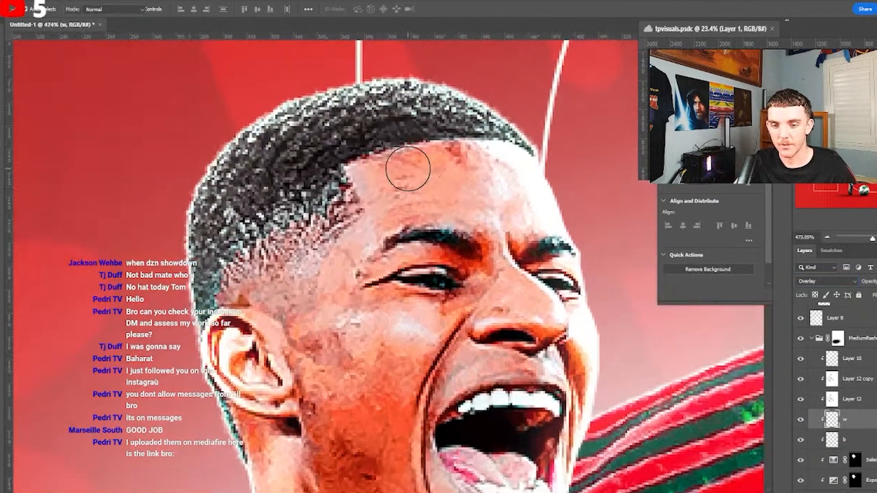
pyautogui.moveTo(408, 169)
pyautogui.mouseDown()
pyautogui.moveTo(486, 157)
pyautogui.moveTo(454, 159)
pyautogui.moveTo(375, 195)
pyautogui.moveTo(385, 189)
pyautogui.moveTo(368, 217)
pyautogui.moveTo(371, 292)
pyautogui.moveTo(466, 279)
pyautogui.mouseUp()
pyautogui.scroll(-1, 368, 218)
pyautogui.scroll(-1, 466, 280)
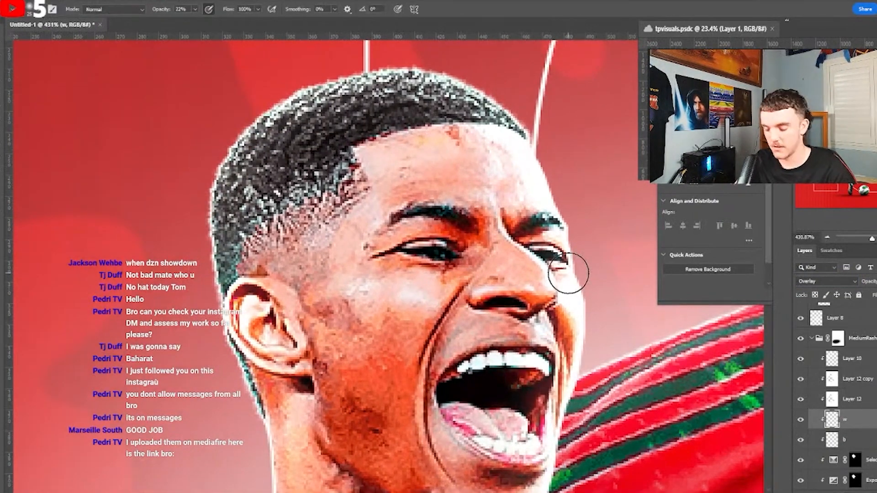
pyautogui.press('[')
pyautogui.press('[')
pyautogui.press('[')
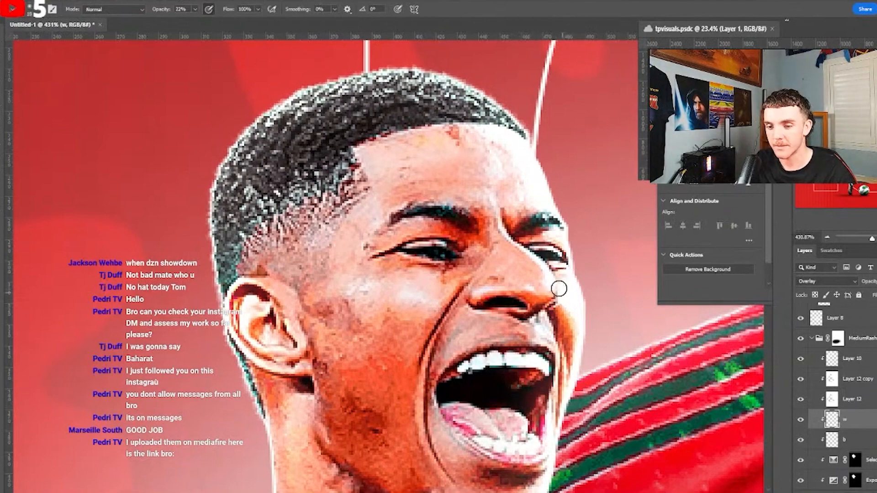
pyautogui.press(']')
pyautogui.press(']')
pyautogui.press(']')
# - Brush highlights along the medium player's neck, throat and jaw on the w layer
pyautogui.scroll(-3, 525, 269)
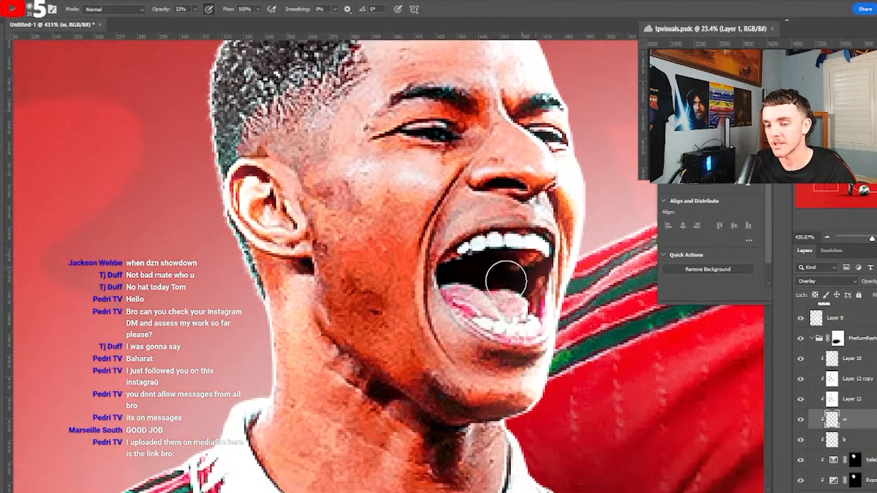
pyautogui.scroll(-2, 292, 283)
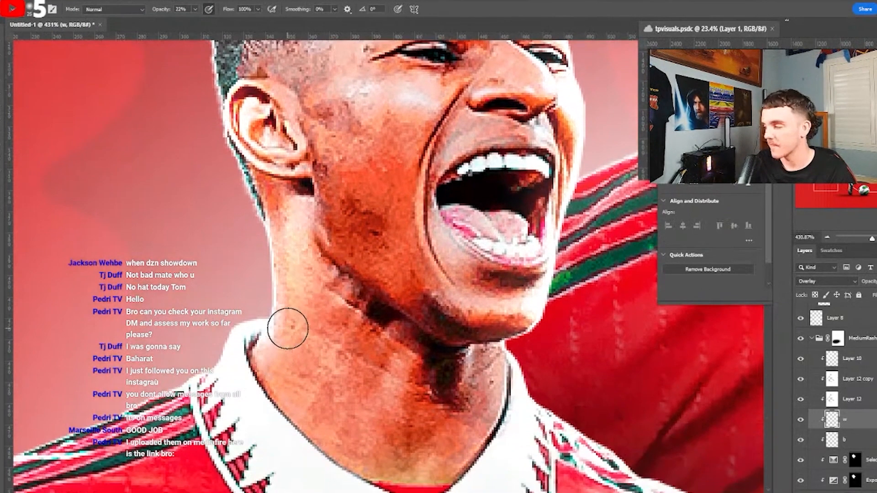
pyautogui.scroll(-3, 288, 329)
pyautogui.scroll(-3, 393, 299)
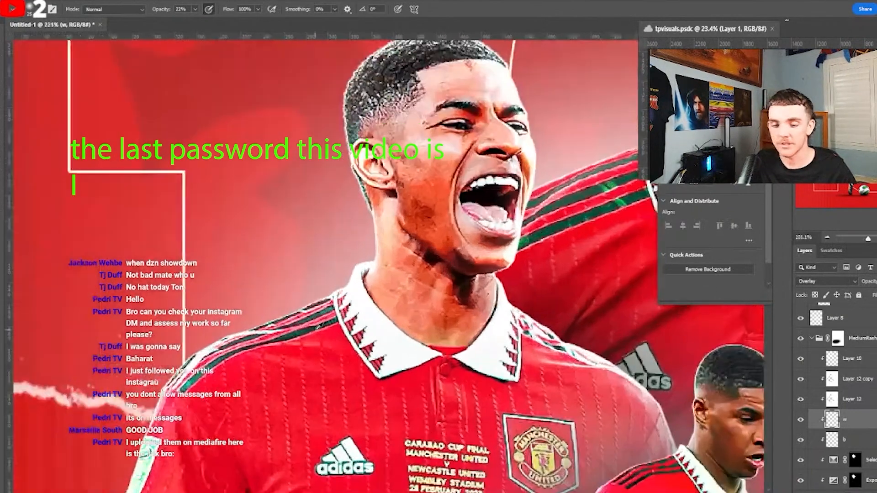
pyautogui.scroll(1, 318, 327)
pyautogui.moveTo(378, 282)
pyautogui.mouseDown()
pyautogui.moveTo(438, 341)
pyautogui.moveTo(507, 315)
pyautogui.mouseUp()
pyautogui.moveTo(517, 279)
pyautogui.mouseDown()
pyautogui.moveTo(450, 324)
pyautogui.moveTo(452, 263)
pyautogui.mouseUp()
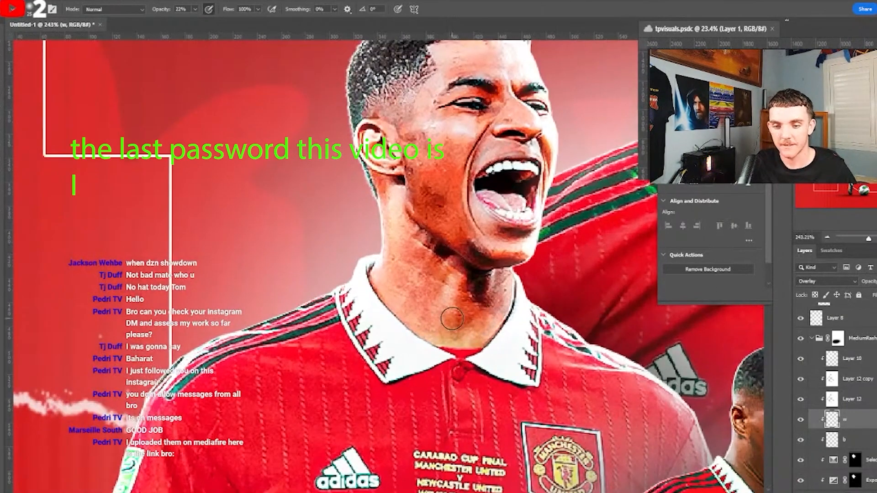
pyautogui.moveTo(452, 319)
pyautogui.mouseDown()
pyautogui.moveTo(411, 276)
pyautogui.moveTo(406, 218)
pyautogui.mouseUp()
pyautogui.scroll(1, 384, 170)
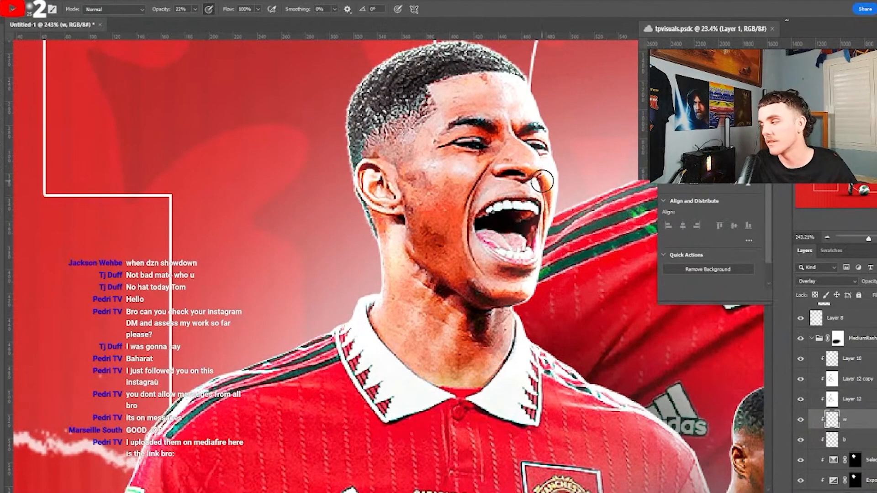
pyautogui.scroll(1, 542, 181)
pyautogui.scroll(1, 520, 203)
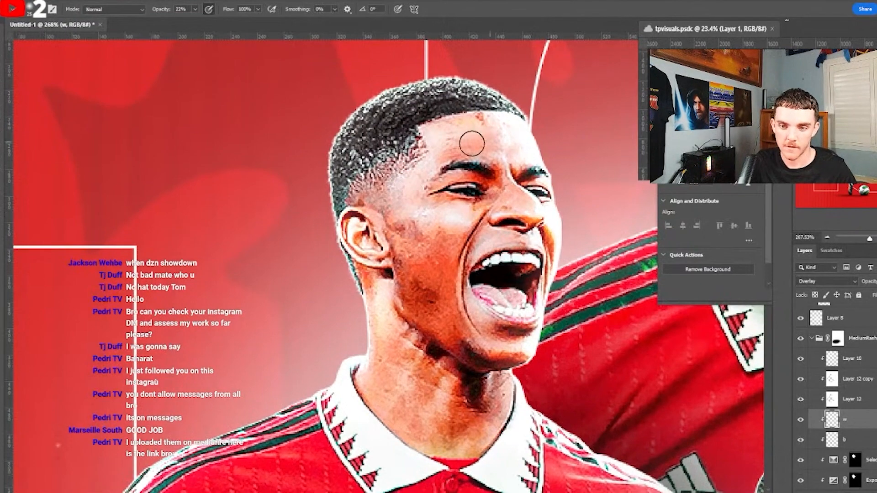
pyautogui.scroll(-3, 542, 262)
pyautogui.scroll(-8, 434, 311)
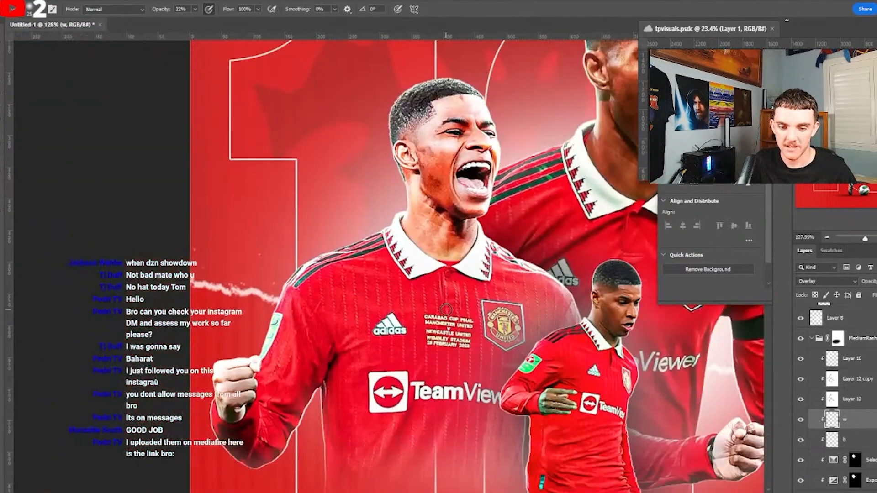
pyautogui.scroll(5, 294, 265)
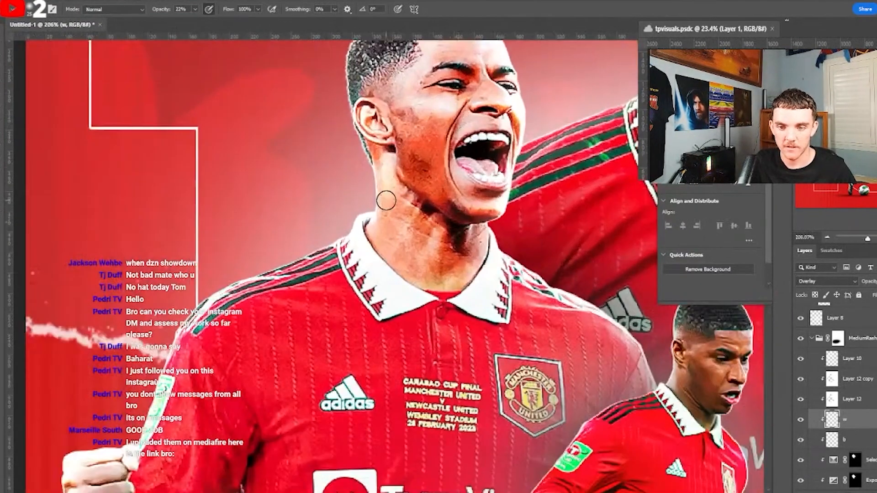
pyautogui.scroll(-2, 243, 352)
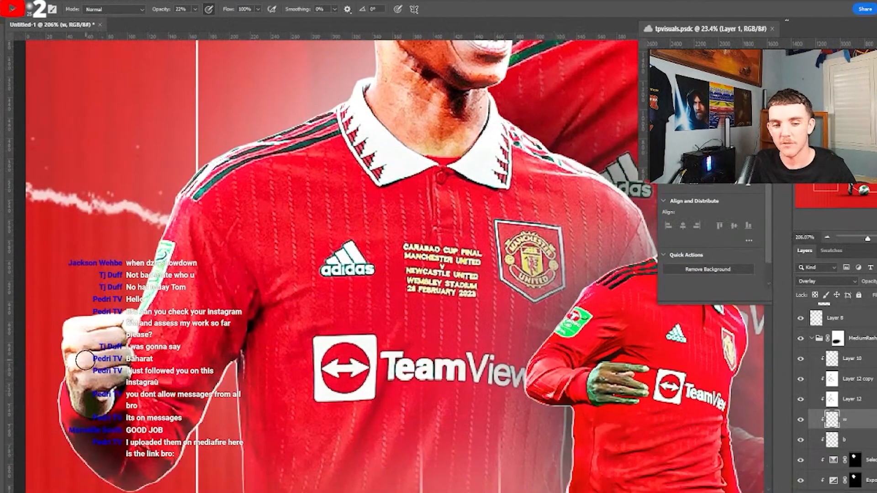
pyautogui.scroll(3, 346, 205)
pyautogui.scroll(3, 345, 205)
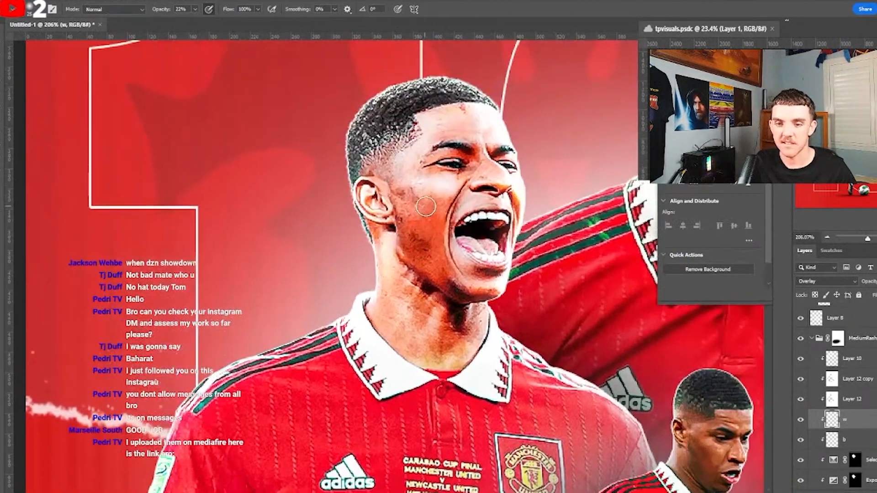
# - Brush shadows onto the medium player's cheek, jawline and neck on his b layer
pyautogui.hotkey('alt', '[')
pyautogui.scroll(3, 447, 249)
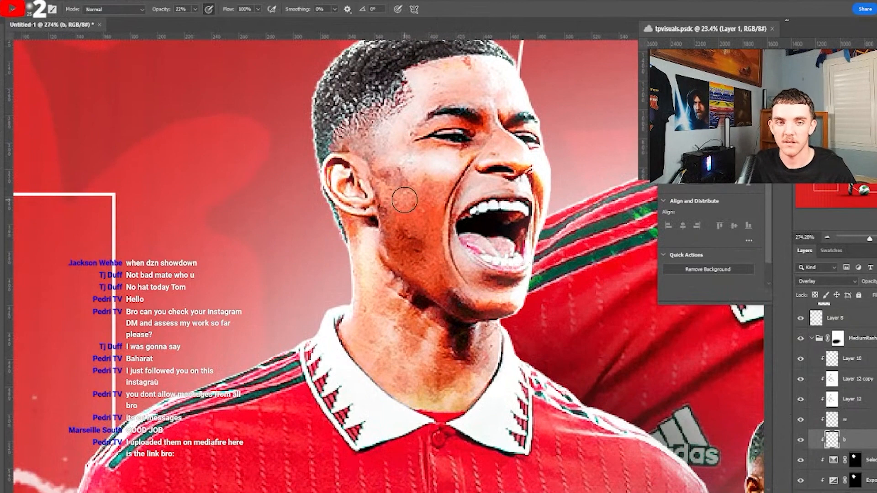
pyautogui.scroll(1, 404, 200)
pyautogui.moveTo(423, 200)
pyautogui.mouseDown()
pyautogui.moveTo(398, 258)
pyautogui.moveTo(415, 294)
pyautogui.moveTo(445, 261)
pyautogui.moveTo(448, 228)
pyautogui.moveTo(453, 332)
pyautogui.moveTo(497, 348)
pyautogui.moveTo(468, 327)
pyautogui.moveTo(434, 331)
pyautogui.moveTo(396, 321)
pyautogui.moveTo(376, 345)
pyautogui.moveTo(408, 395)
pyautogui.moveTo(480, 354)
pyautogui.mouseUp()
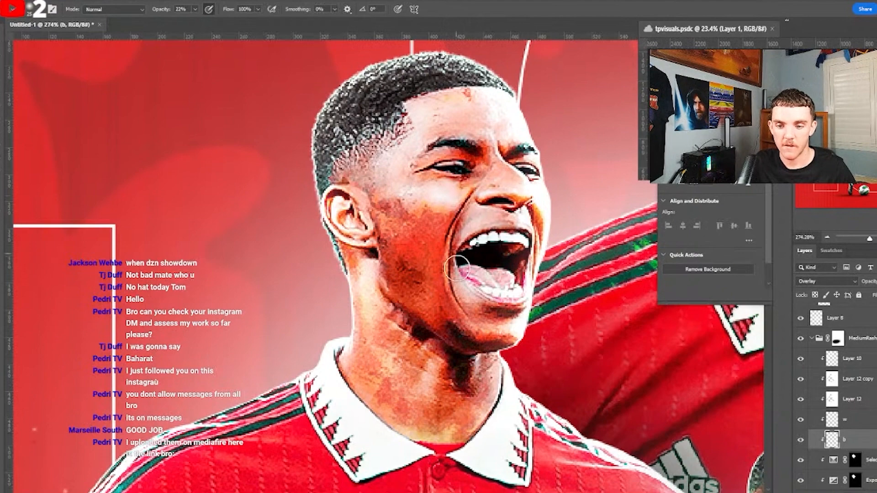
pyautogui.hotkey('ctrl', '0')
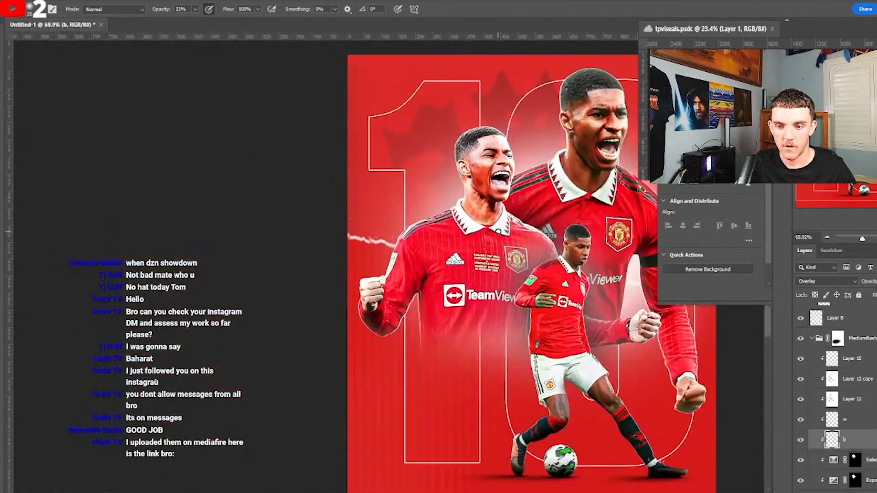
pyautogui.scroll(-3, 499, 231)
pyautogui.scroll(2, 495, 234)
pyautogui.hscroll(2, 514, 262)
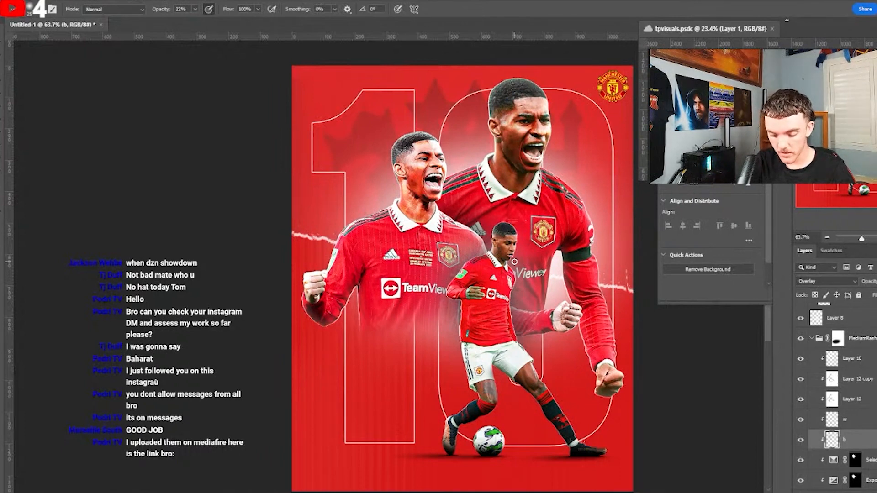
pyautogui.scroll(1, 454, 209)
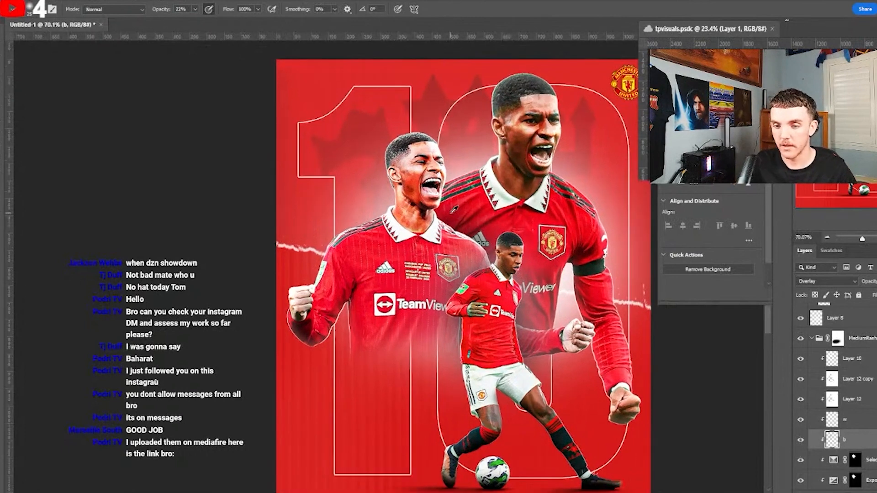
pyautogui.scroll(1, 539, 213)
pyautogui.scroll(-3, 524, 282)
pyautogui.press('v')
pyautogui.click(502, 246)
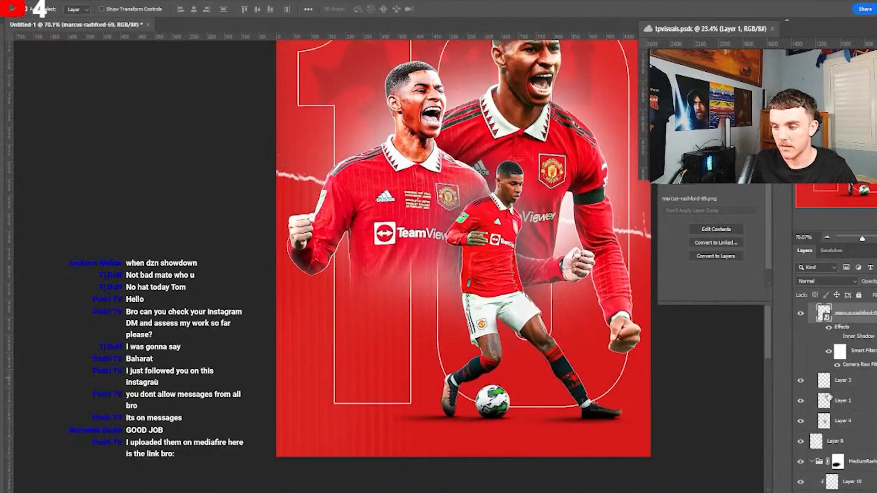
pyautogui.hotkey('ctrl', 'shift', 'alt', 'n')
pyautogui.hotkey('ctrl', 'shift', 'alt', 'n')
pyautogui.hotkey('ctrl', 'z')
pyautogui.hotkey('ctrl', 'z')
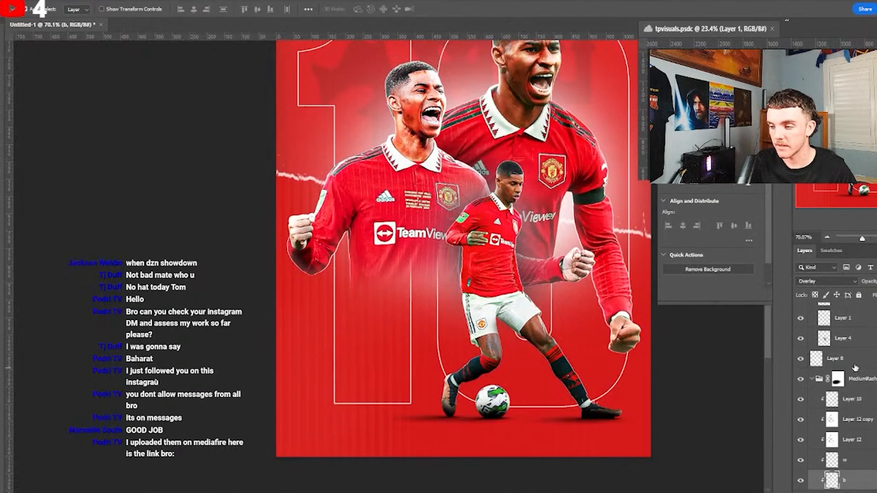
# - Brush highlights onto the small player's cheek, forehead and ear on his w layer
pyautogui.click(502, 266)
pyautogui.scroll(3, 866, 368)
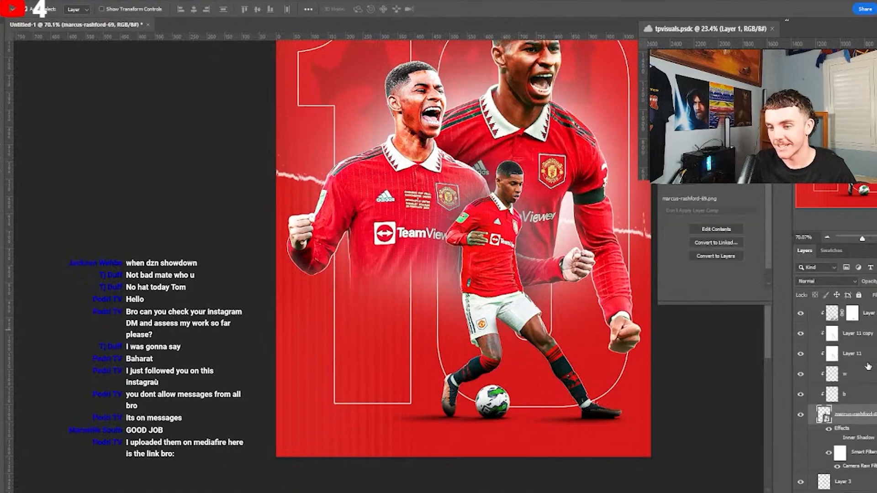
pyautogui.click(858, 429)
pyautogui.scroll(10, 483, 294)
pyautogui.press('b')
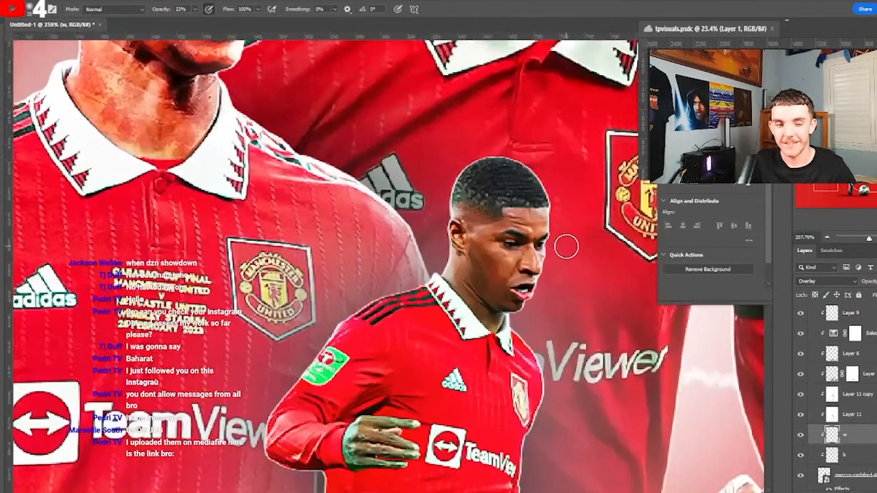
pyautogui.scroll(-5, 483, 294)
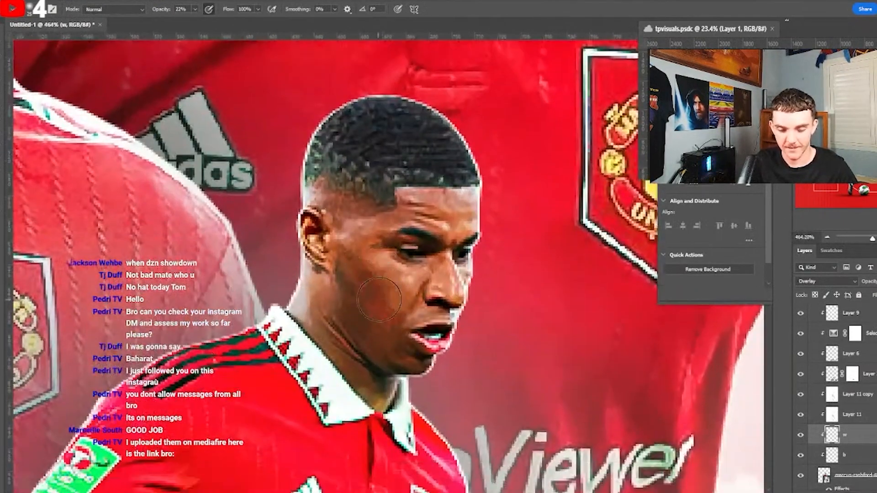
pyautogui.moveTo(392, 277)
pyautogui.mouseDown()
pyautogui.moveTo(414, 301)
pyautogui.moveTo(381, 261)
pyautogui.mouseUp()
pyautogui.moveTo(434, 201); pyautogui.dragTo(447, 200)
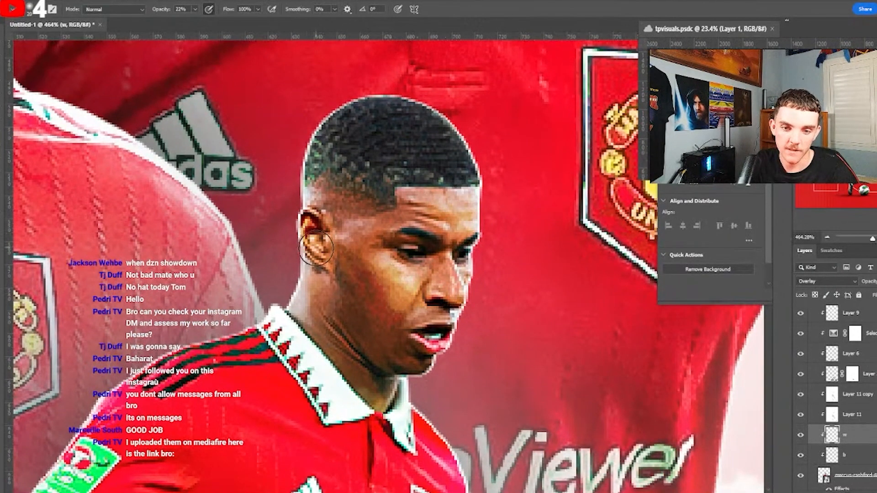
pyautogui.press('[')
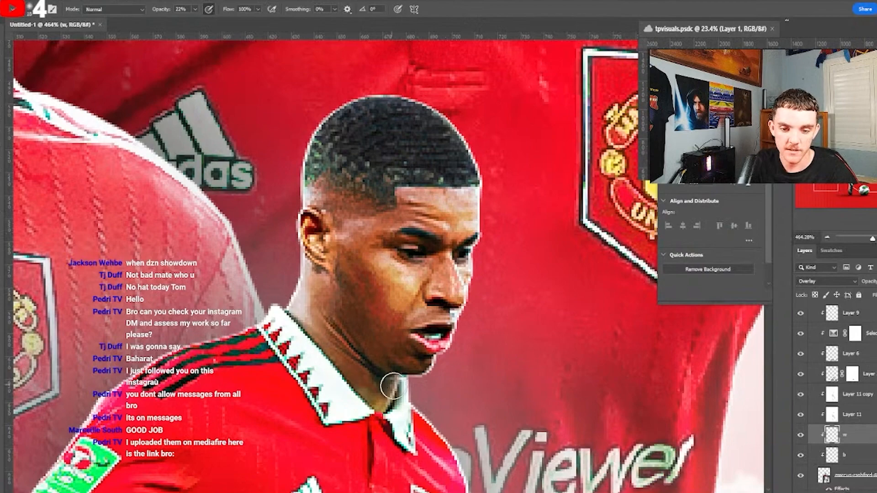
pyautogui.scroll(-3, 358, 322)
pyautogui.scroll(-6, 358, 322)
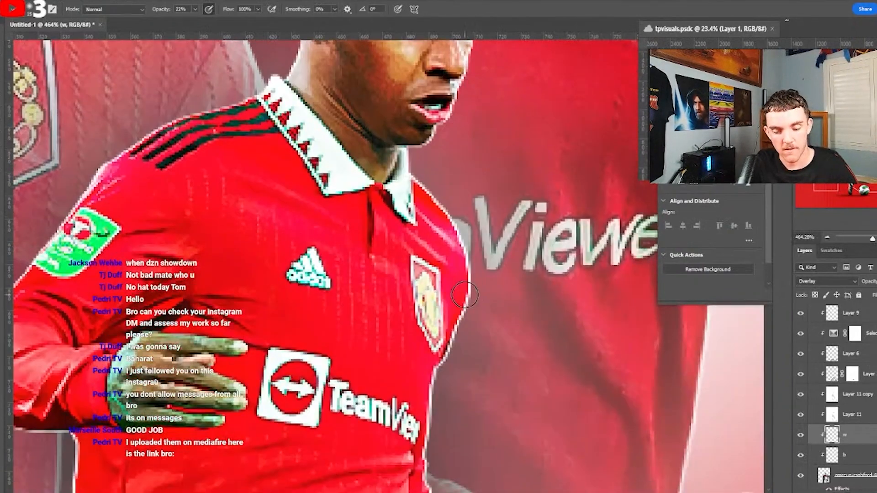
# - Brush shadows onto the small player's jaw, lower cheek and face contours on his b layer
pyautogui.scroll(4, 401, 278)
pyautogui.hscroll(-4, 401, 278)
pyautogui.click(860, 452)
pyautogui.scroll(3, 457, 115)
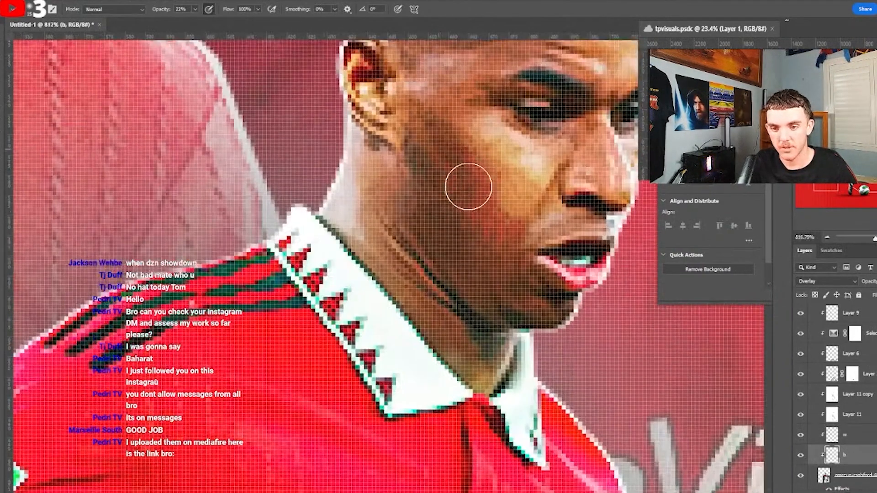
pyautogui.scroll(-3, 539, 273)
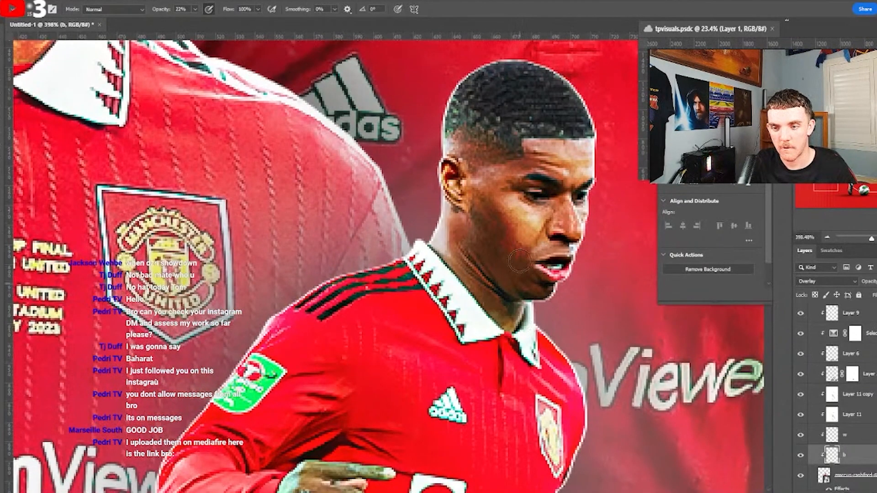
pyautogui.moveTo(563, 194)
pyautogui.mouseDown()
pyautogui.moveTo(579, 216)
pyautogui.moveTo(547, 263)
pyautogui.moveTo(561, 274)
pyautogui.mouseUp()
pyautogui.scroll(-7, 453, 340)
pyautogui.scroll(-2, 445, 260)
pyautogui.scroll(3, 455, 254)
pyautogui.scroll(-3, 455, 254)
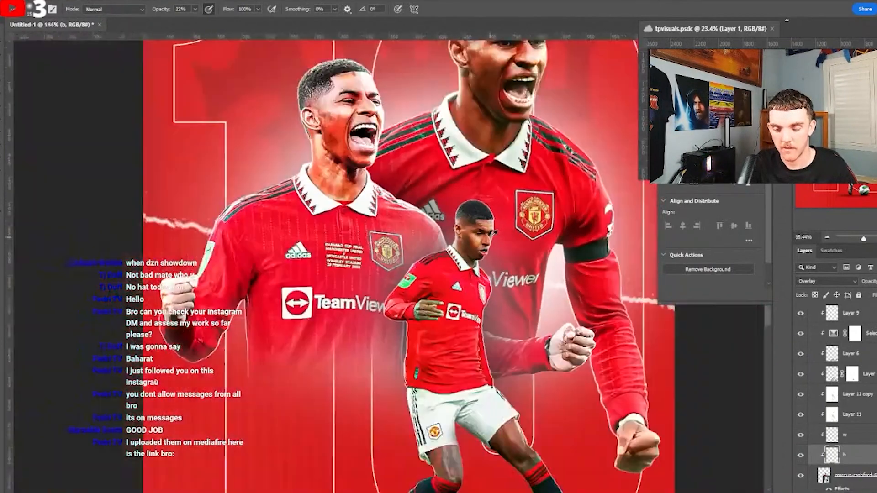
# - Set the brush opacity to 47% and strengthen the highlights on the small player's cheek, forehead and nose on layer w
pyautogui.scroll(2, 513, 240)
pyautogui.click(853, 437)
pyautogui.scroll(3, 478, 133)
pyautogui.scroll(4, 491, 160)
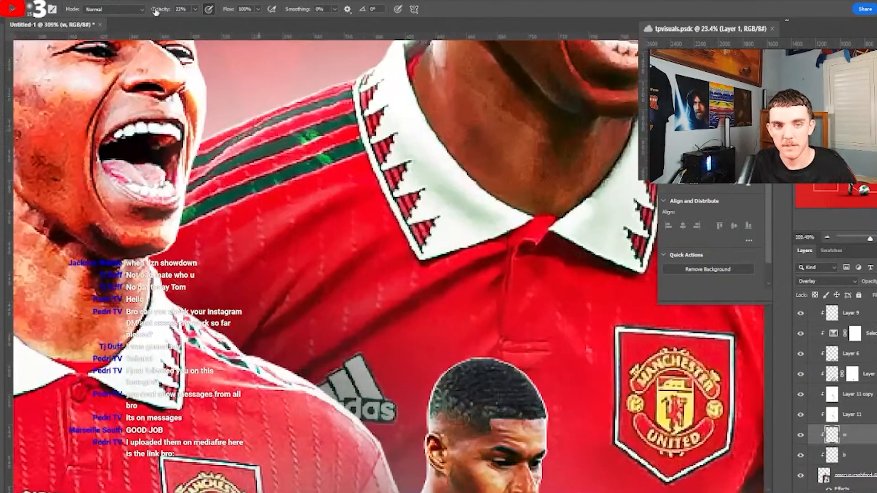
pyautogui.scroll(-3, 400, 169)
pyautogui.scroll(7, 451, 340)
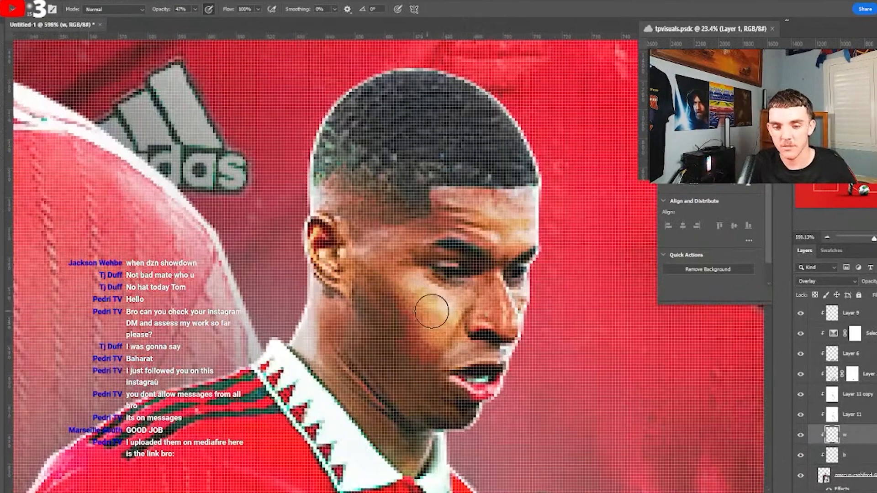
pyautogui.moveTo(434, 313)
pyautogui.mouseDown()
pyautogui.moveTo(398, 279)
pyautogui.moveTo(395, 259)
pyautogui.mouseUp()
pyautogui.moveTo(467, 227); pyautogui.dragTo(496, 213)
pyautogui.moveTo(496, 288); pyautogui.dragTo(519, 302)
pyautogui.moveTo(412, 336)
pyautogui.mouseDown()
pyautogui.moveTo(421, 341)
pyautogui.moveTo(410, 306)
pyautogui.mouseUp()
# - Deepen the shadows along the small player's jaw and the side of his face on layer b
pyautogui.click(845, 456)
pyautogui.moveTo(427, 366)
pyautogui.mouseDown()
pyautogui.moveTo(368, 403)
pyautogui.moveTo(386, 399)
pyautogui.moveTo(333, 279)
pyautogui.mouseUp()
pyautogui.scroll(-8, 333, 279)
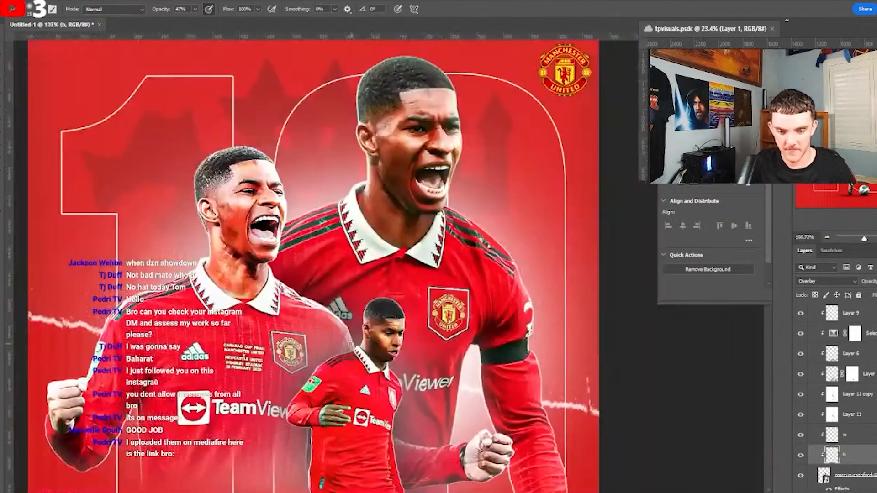
# - Brush extra highlights across the small player's cheekbone and forehead on layer w
pyautogui.scroll(7, 371, 313)
pyautogui.scroll(1, 394, 311)
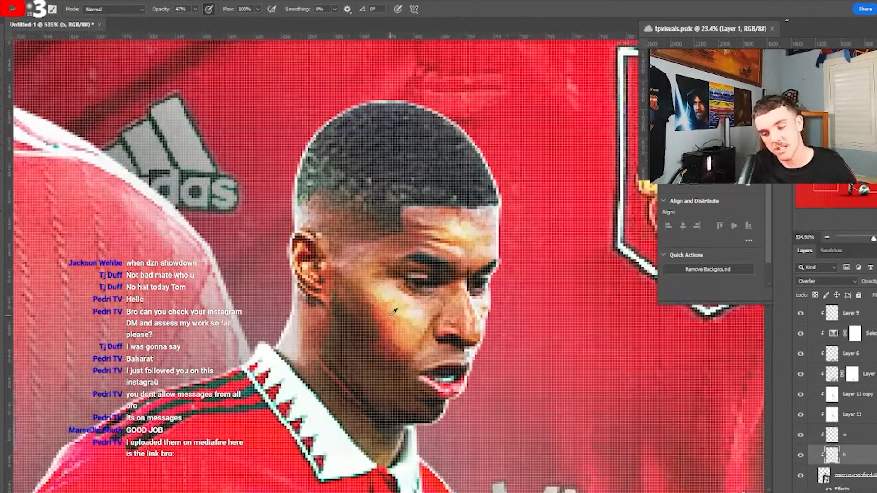
pyautogui.click(867, 437)
pyautogui.moveTo(420, 327)
pyautogui.mouseDown()
pyautogui.moveTo(381, 302)
pyautogui.moveTo(359, 265)
pyautogui.mouseUp()
pyautogui.moveTo(418, 220)
pyautogui.mouseDown()
pyautogui.moveTo(481, 213)
pyautogui.moveTo(490, 222)
pyautogui.mouseUp()
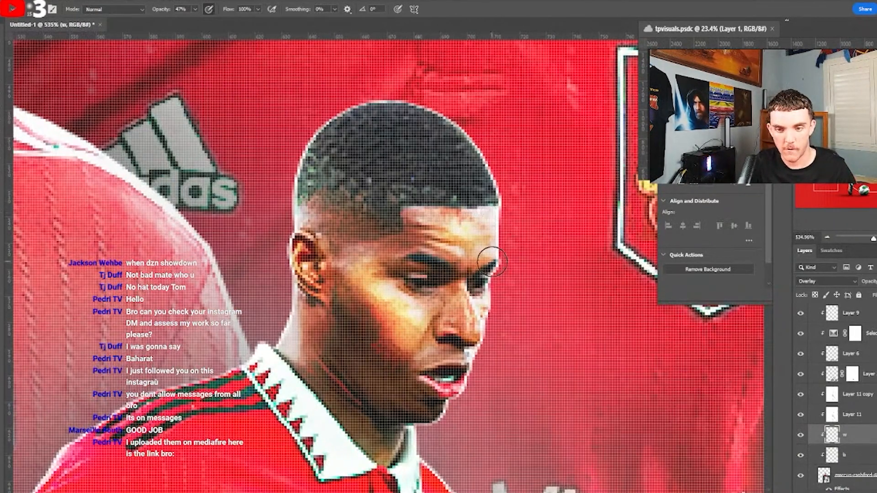
pyautogui.scroll(-7, 480, 365)
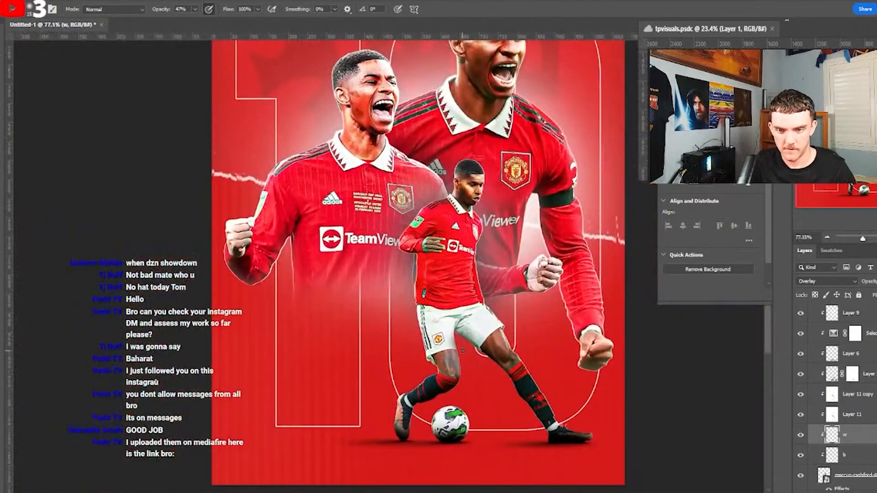
# - Compare the small player's face shading with layers w and b hidden and shown, close up and across the full poster
pyautogui.scroll(6, 467, 192)
pyautogui.click(857, 457)
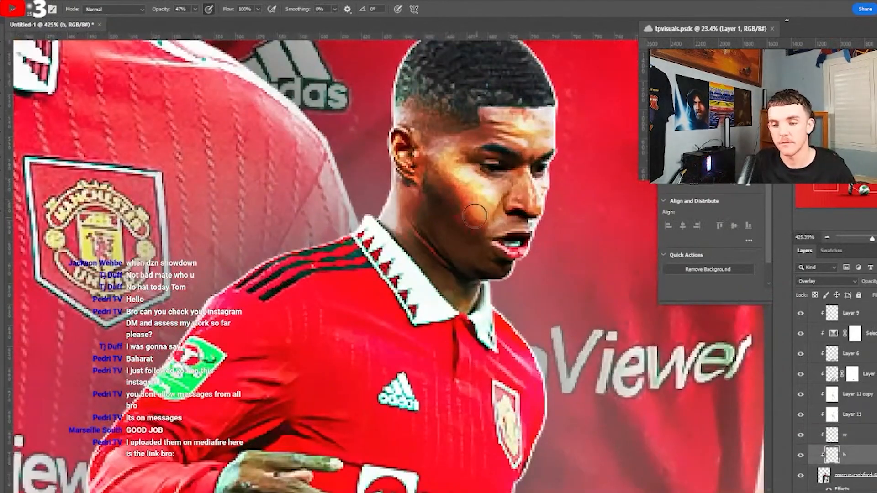
pyautogui.hotkey('alt', ']')
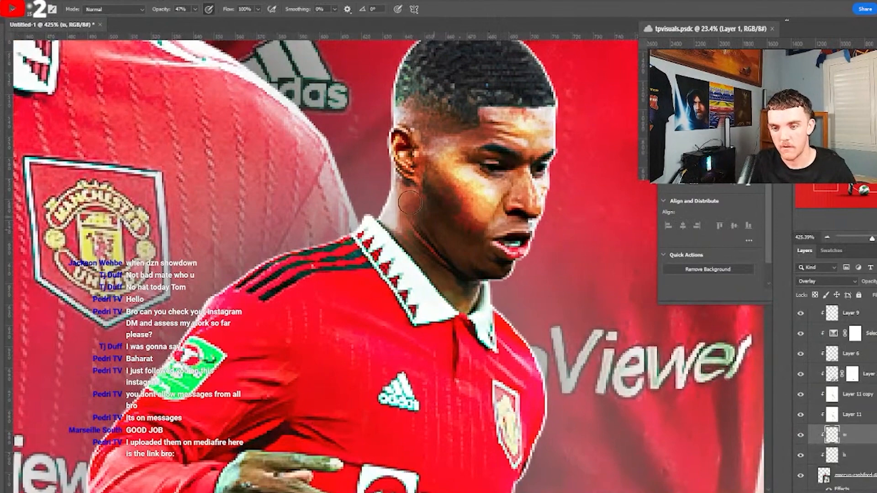
pyautogui.scroll(-8, 468, 237)
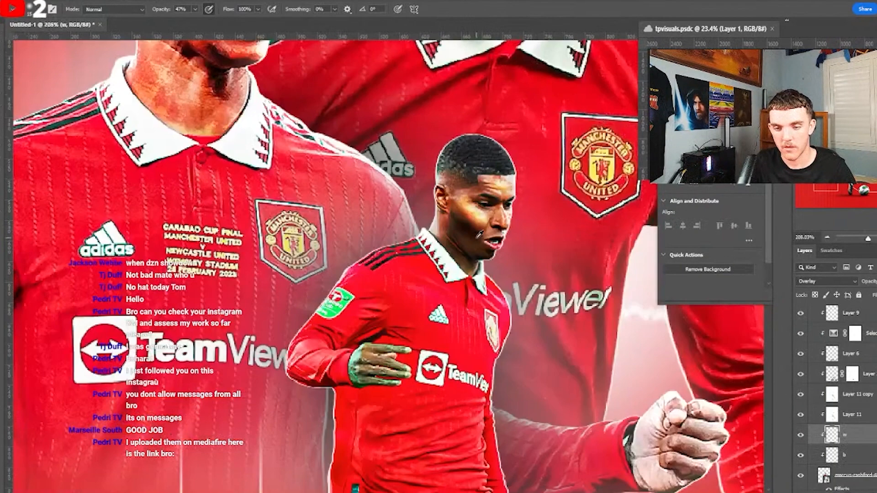
pyautogui.scroll(2, 478, 236)
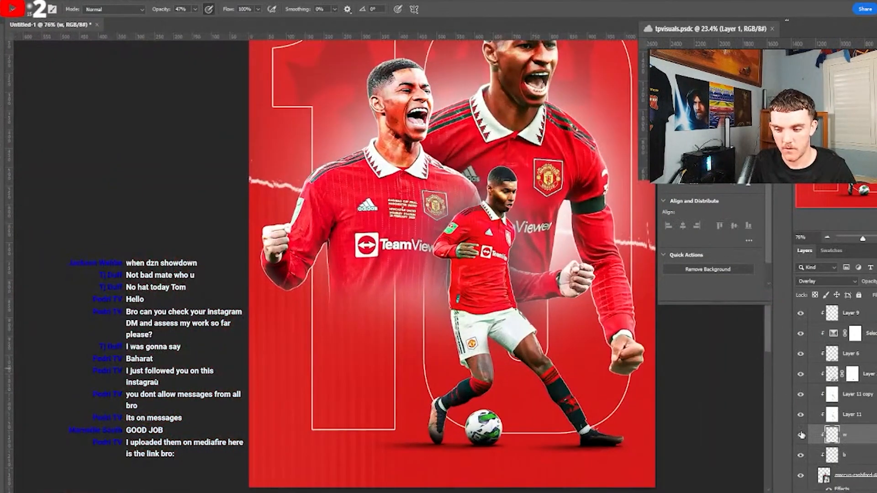
pyautogui.click(801, 437)
pyautogui.click(800, 455)
pyautogui.scroll(-3, 453, 213)
pyautogui.scroll(1, 455, 213)
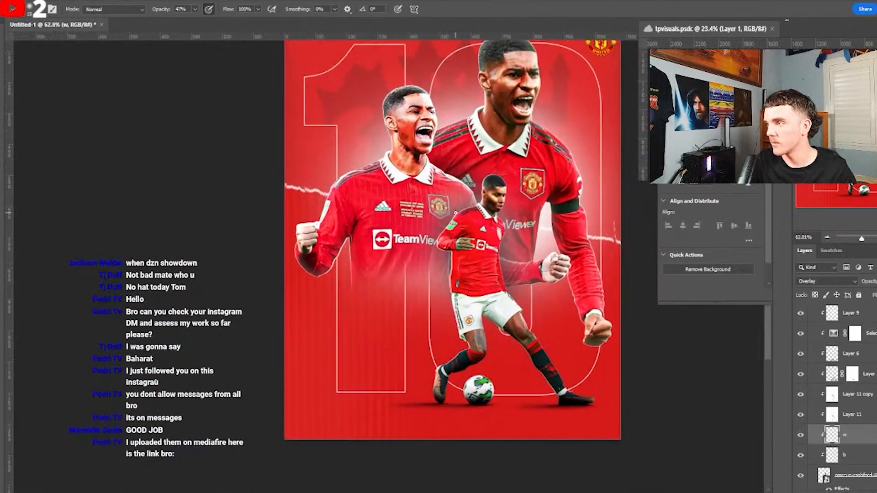
pyautogui.scroll(1, 455, 213)
pyautogui.scroll(1, 455, 213)
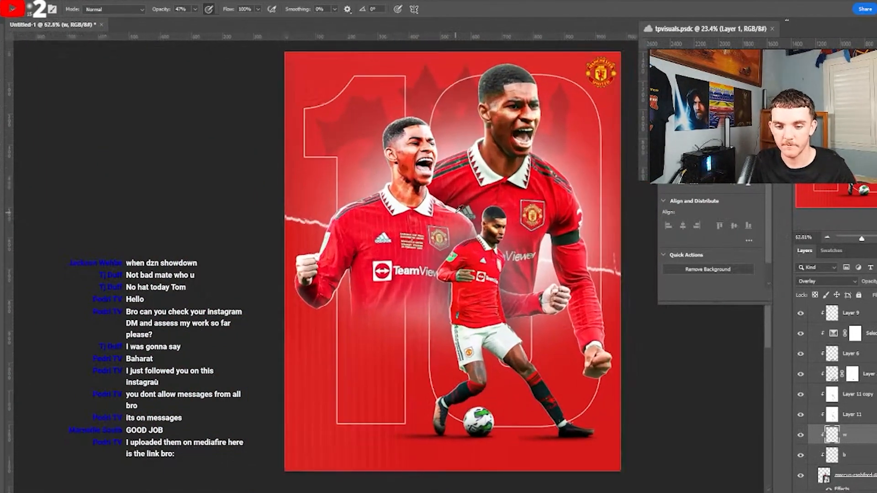
pyautogui.scroll(1, 413, 212)
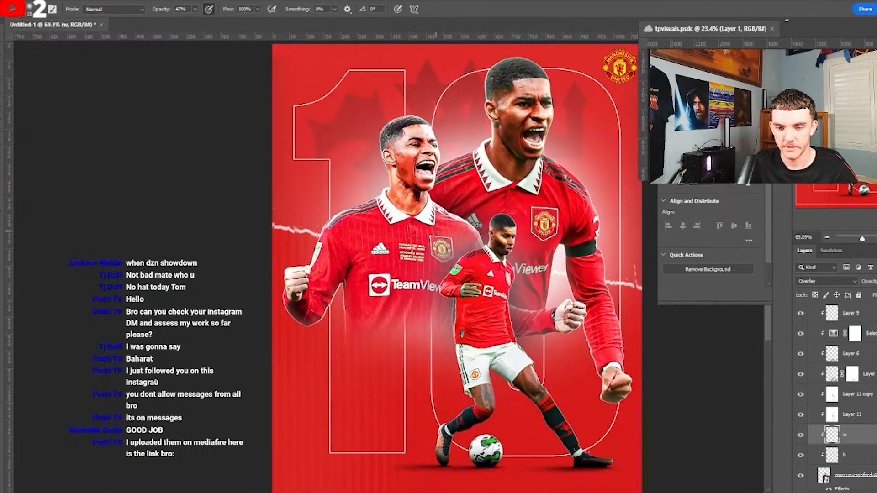
pyautogui.scroll(-1, 390, 257)
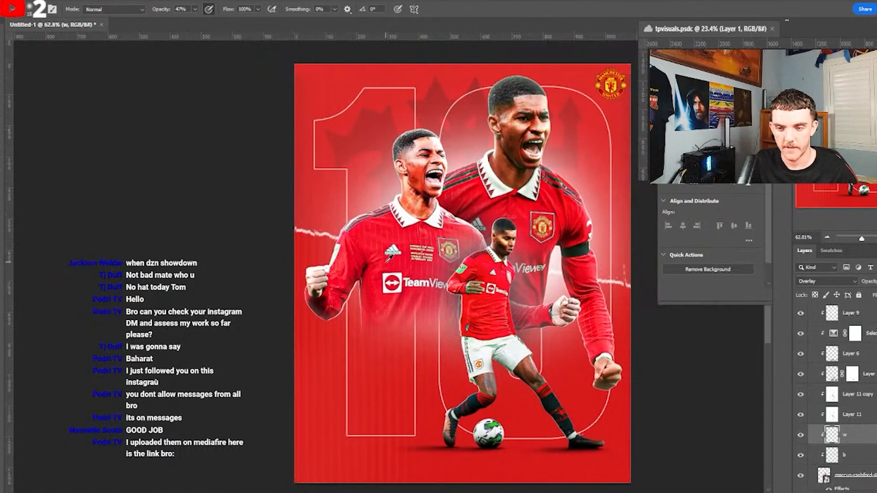
pyautogui.scroll(3, 849, 370)
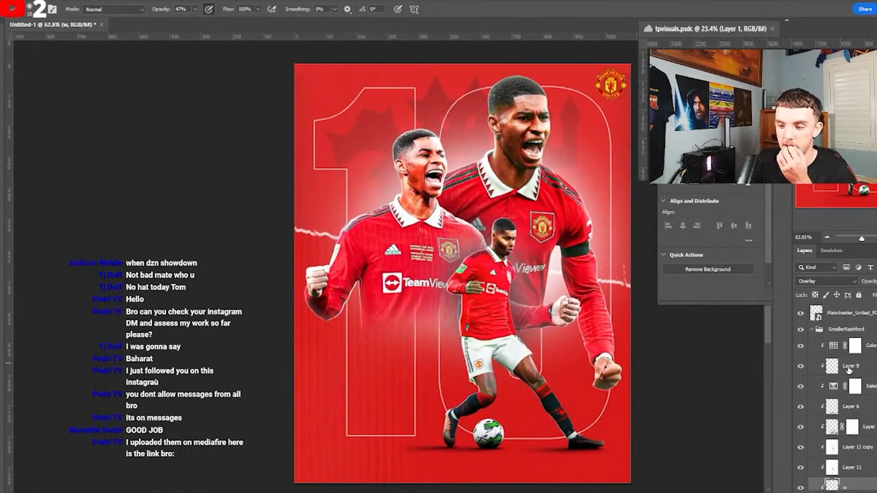
# - Collapse the SmallerRashford and MediumRashford layer groups and locate the background layers below the players
pyautogui.click(817, 333)
pyautogui.click(813, 330)
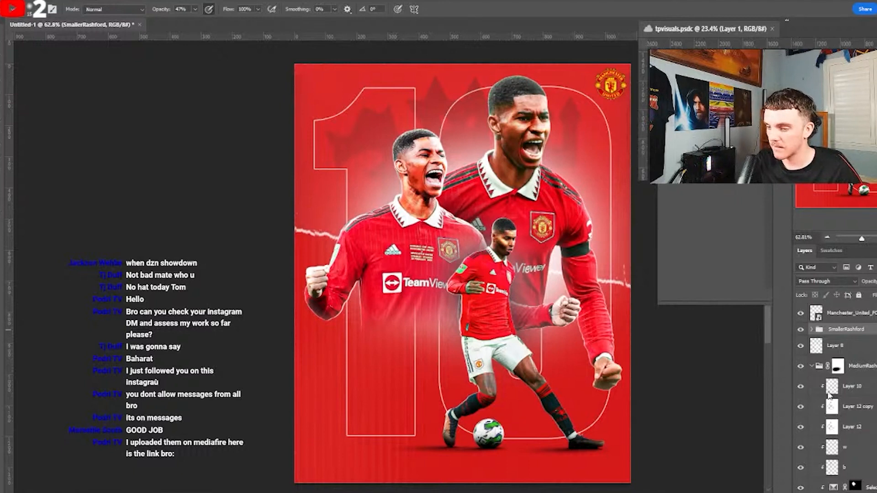
pyautogui.click(813, 367)
pyautogui.scroll(-10, 866, 377)
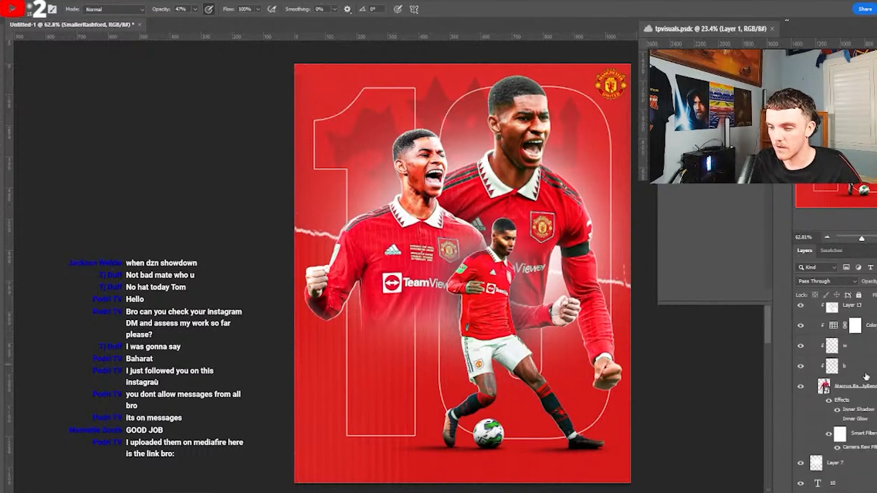
pyautogui.scroll(3, 867, 441)
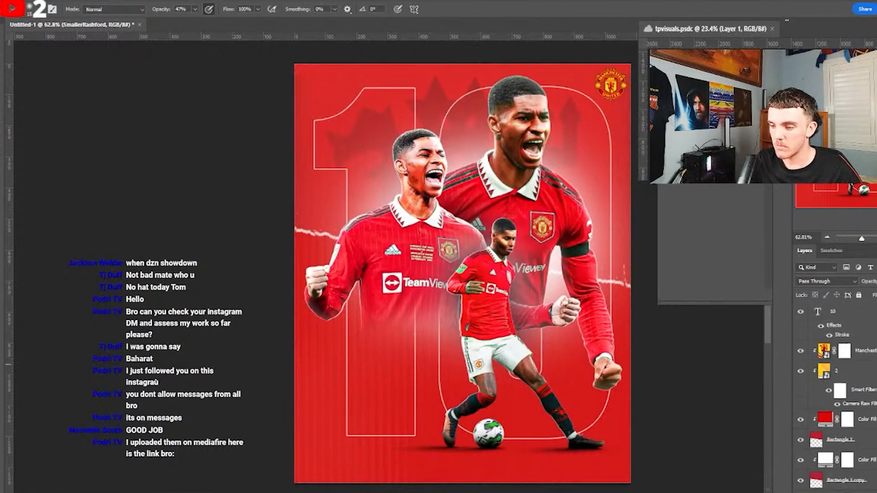
# - Place the Stretford End stadium image into the poster above background layer 2
pyautogui.click(841, 370)
pyautogui.moveTo(873, 457); pyautogui.dragTo(548, 356)
pyautogui.moveTo(521, 324); pyautogui.dragTo(479, 316)
pyautogui.press('Return')
# - Arrange the Manchester crest layer directly below the stadium image and restore its clipping mask
pyautogui.moveTo(864, 350); pyautogui.dragTo(868, 372)
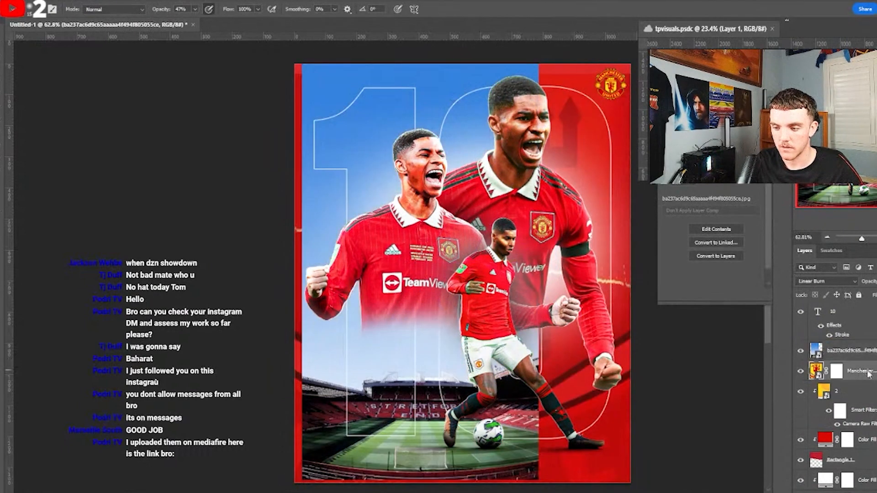
pyautogui.rightClick(868, 373)
pyautogui.click(777, 297)
pyautogui.rightClick(863, 351)
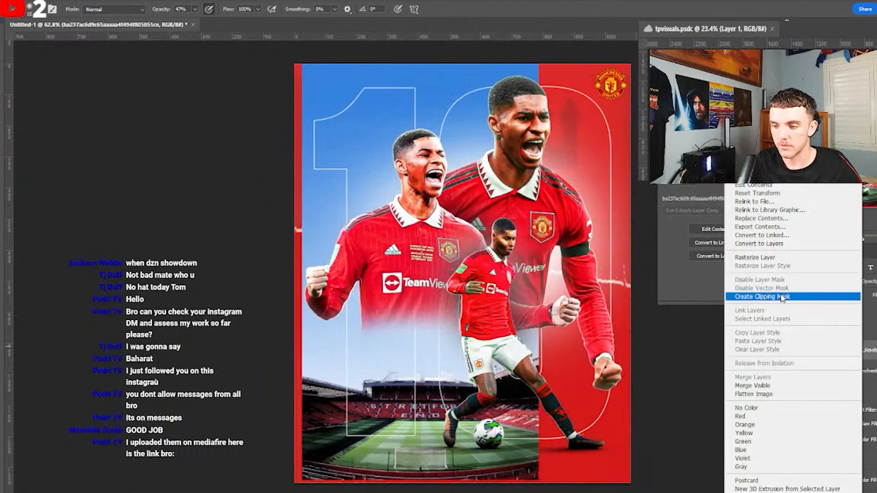
pyautogui.click(782, 296)
# - Scale the stadium image to 6.74% so it spans the poster's width and position it at X 540 px, Y 440.20 px
pyautogui.hotkey('ctrl', 't')
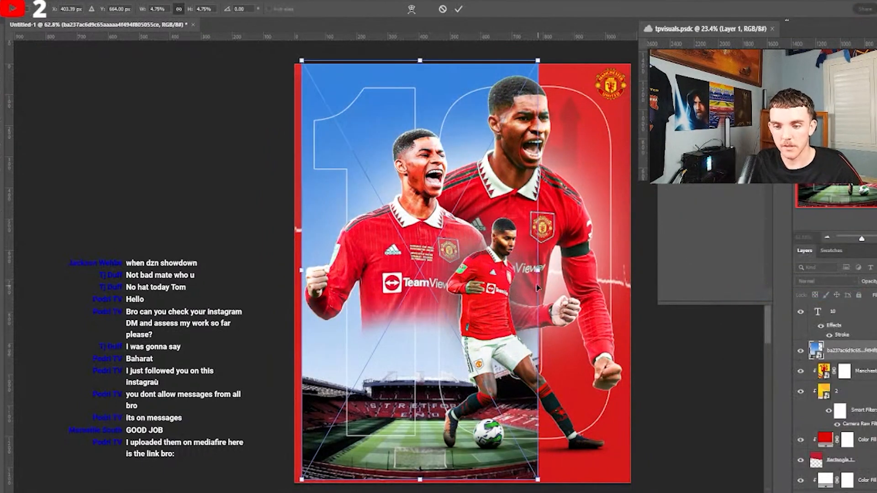
pyautogui.moveTo(538, 272); pyautogui.dragTo(646, 278)
pyautogui.moveTo(624, 337); pyautogui.dragTo(611, 256)
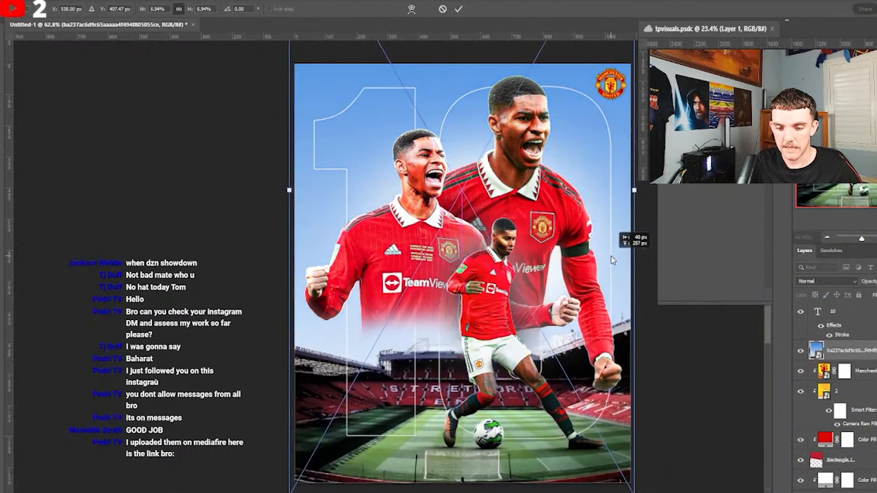
pyautogui.moveTo(578, 341); pyautogui.dragTo(582, 329)
pyautogui.moveTo(637, 185); pyautogui.dragTo(611, 187)
pyautogui.moveTo(591, 244); pyautogui.dragTo(594, 265)
pyautogui.moveTo(613, 201); pyautogui.dragTo(630, 201)
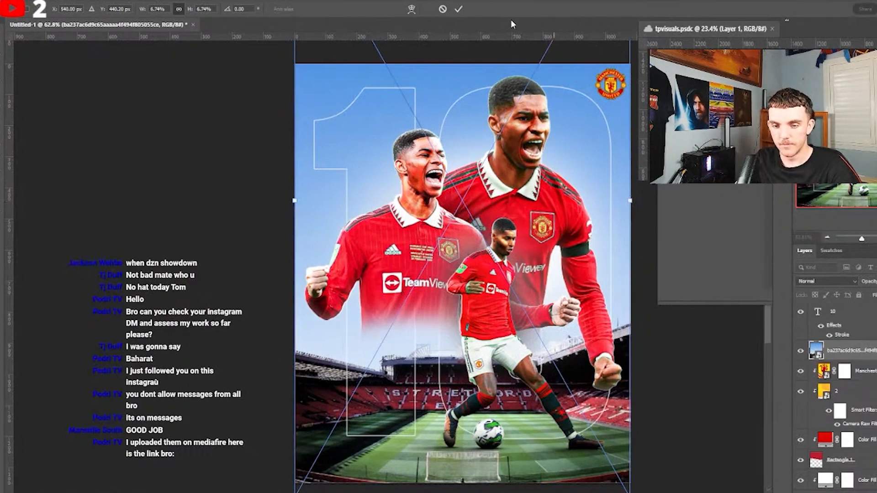
pyautogui.click(460, 9)
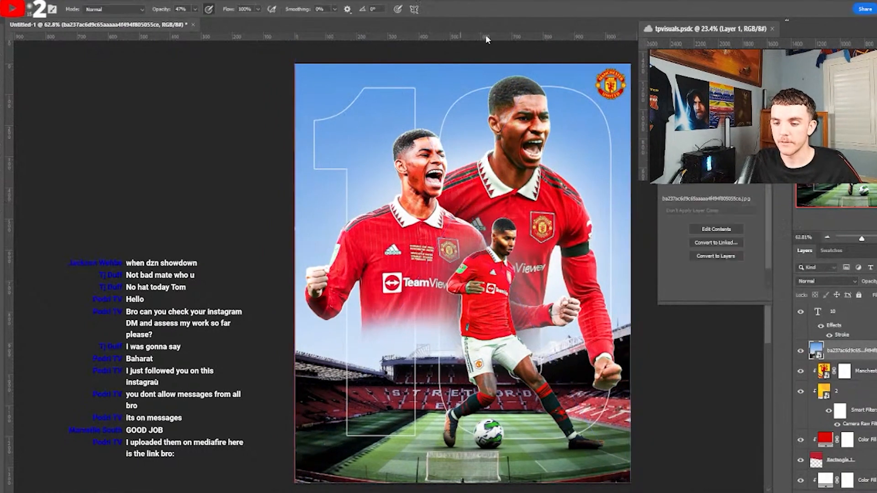
# - Set the stadium image's blend mode to Overlay and clip a Black & White adjustment layer to it
pyautogui.click(829, 279)
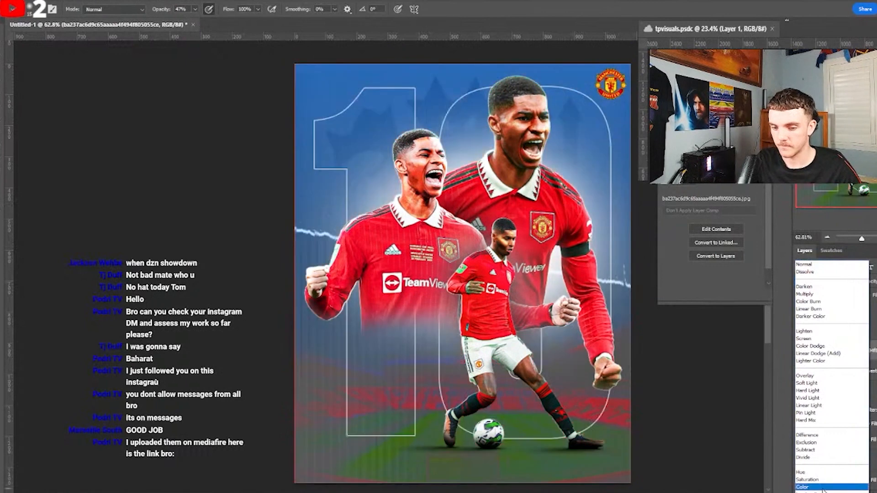
pyautogui.click(805, 376)
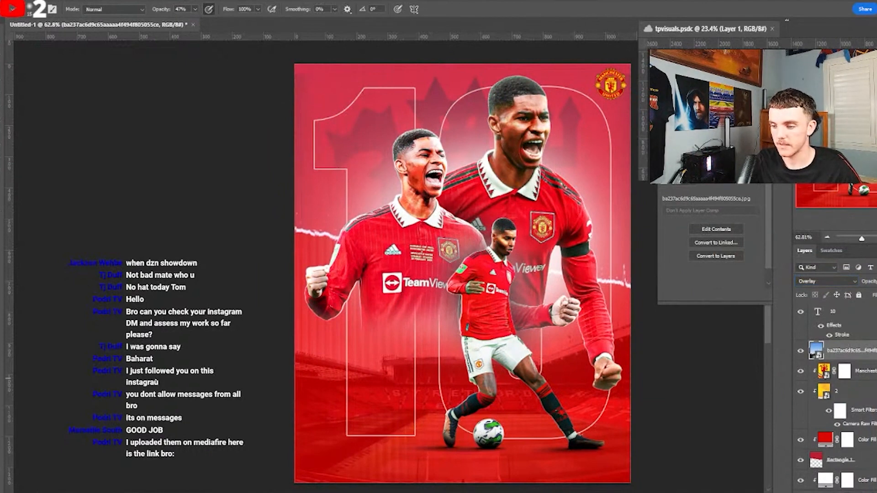
pyautogui.click(853, 491)
pyautogui.click(867, 417)
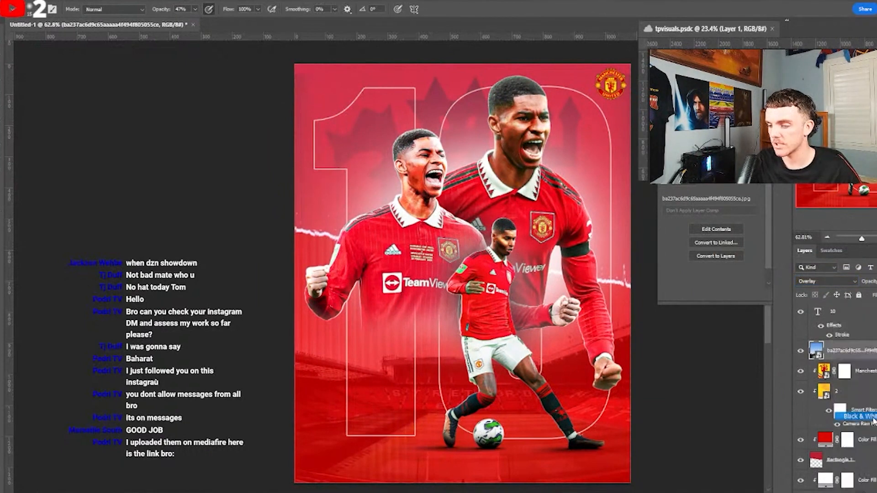
pyautogui.rightClick(867, 359)
pyautogui.click(783, 272)
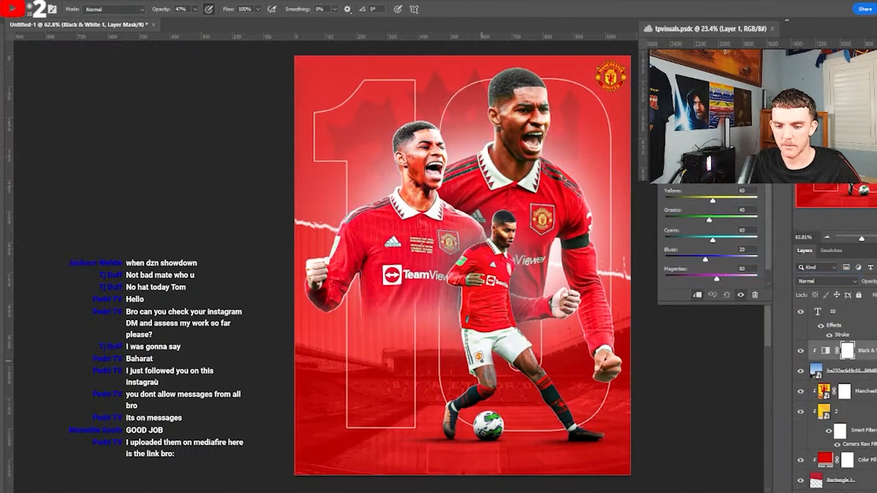
# - Set the Black & White adjustment's Greens to 137, Blues to 97 and Magentas to 83, and lower the stadium layer's opacity
pyautogui.moveTo(711, 223); pyautogui.dragTo(730, 220)
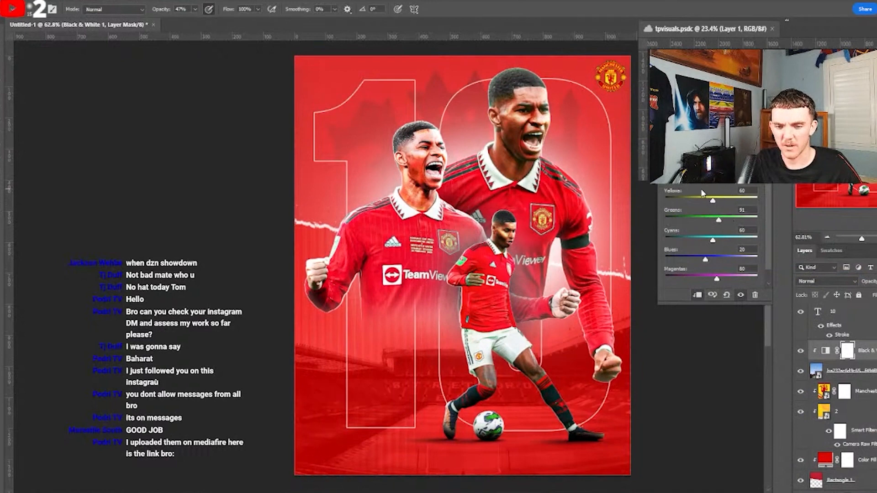
pyautogui.moveTo(705, 259); pyautogui.dragTo(719, 278)
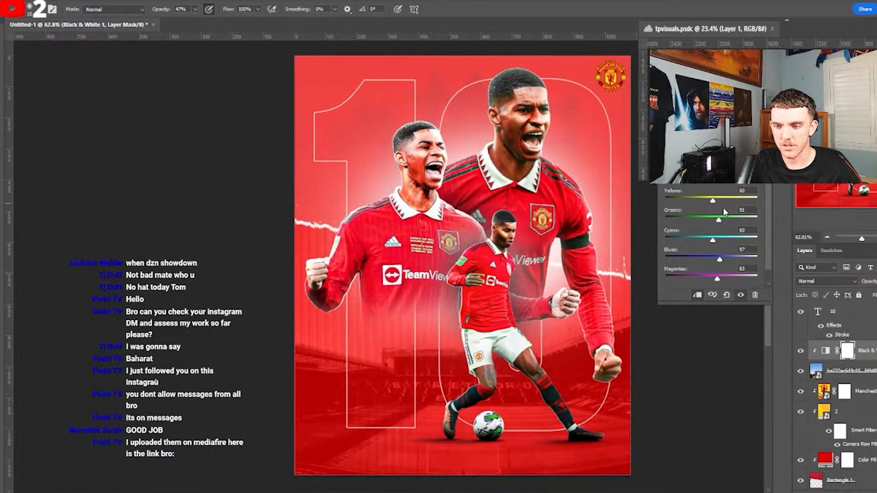
pyautogui.moveTo(718, 220); pyautogui.dragTo(726, 220)
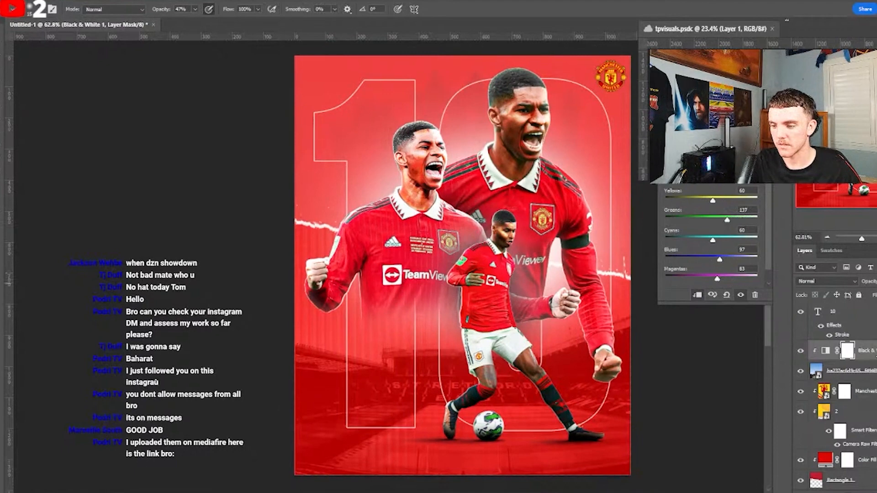
pyautogui.click(862, 371)
pyautogui.moveTo(843, 281); pyautogui.dragTo(829, 279)
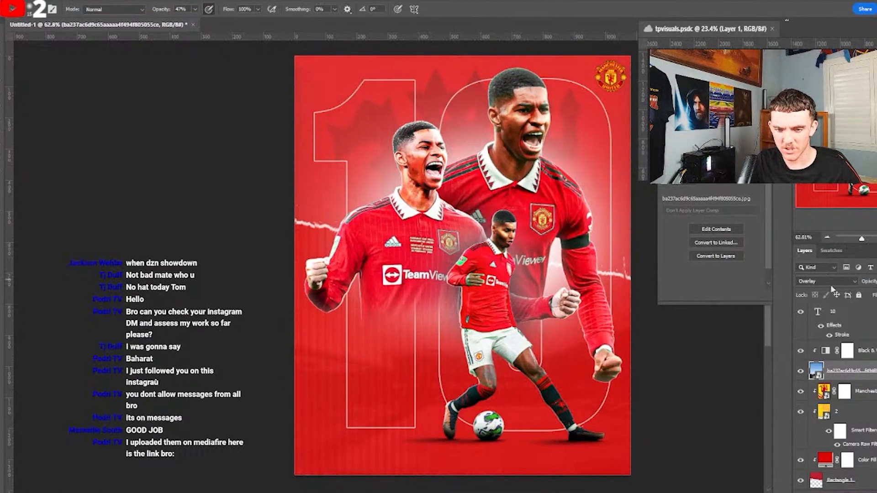
# - Add a layer mask to the stadium image and fade its bottom edge with a large Soft Round brush at 100% opacity and 19% flow
pyautogui.scroll(2, 426, 351)
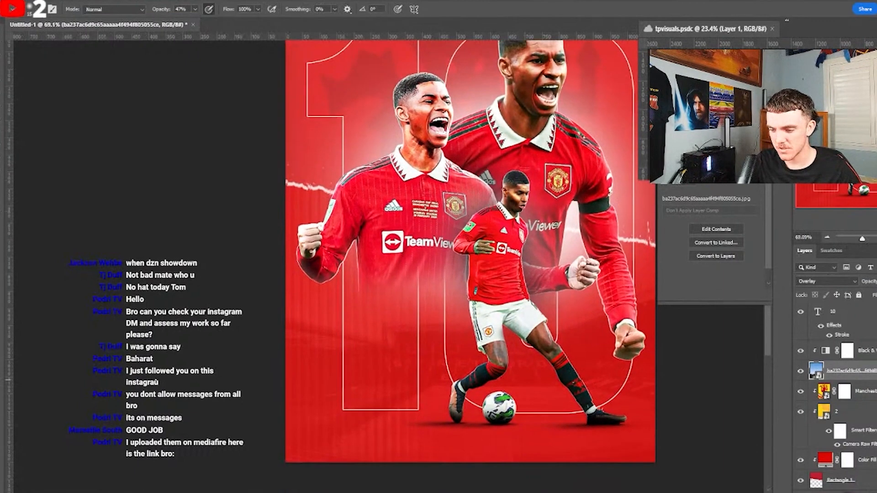
pyautogui.rightClick(511, 384)
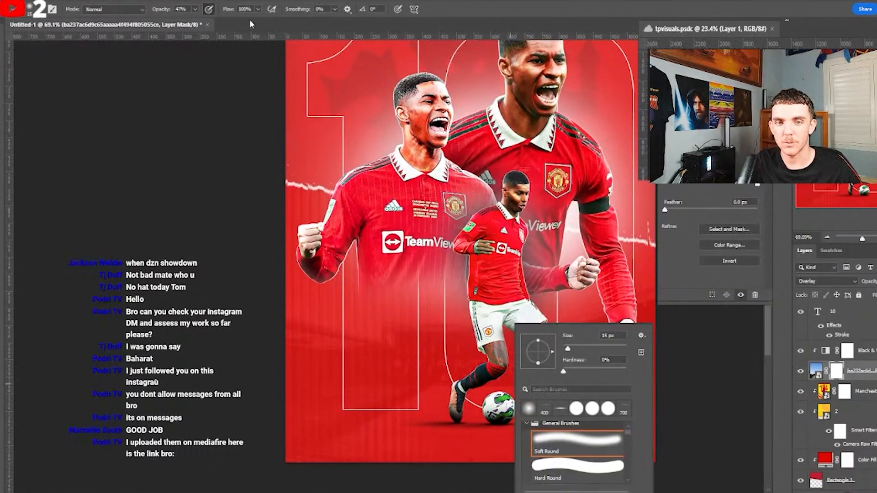
pyautogui.moveTo(158, 11); pyautogui.dragTo(224, 13)
pyautogui.scroll(-2, 350, 222)
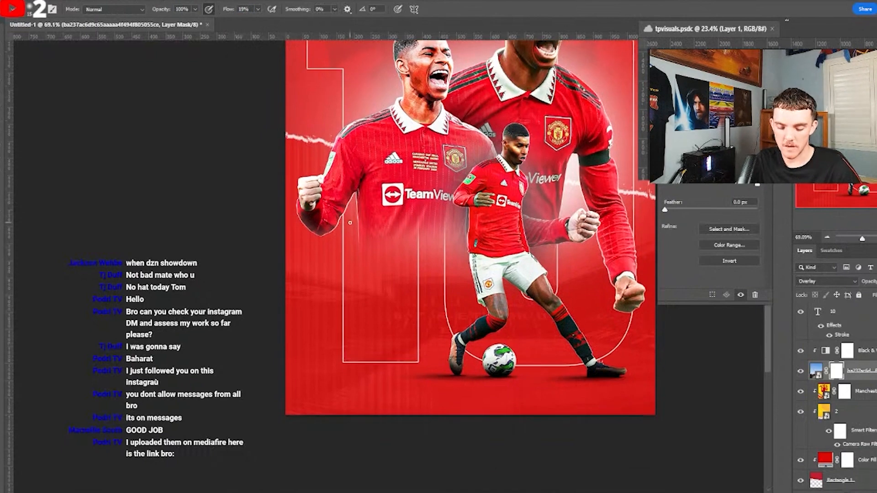
pyautogui.press(']')
pyautogui.press(']')
pyautogui.press(']')
pyautogui.press(']')
pyautogui.press(']')
pyautogui.press(']')
pyautogui.press(']')
pyautogui.press(']')
pyautogui.press(']')
pyautogui.press(']')
pyautogui.press(']')
pyautogui.press(']')
pyautogui.press(']')
pyautogui.press(']')
pyautogui.press(']')
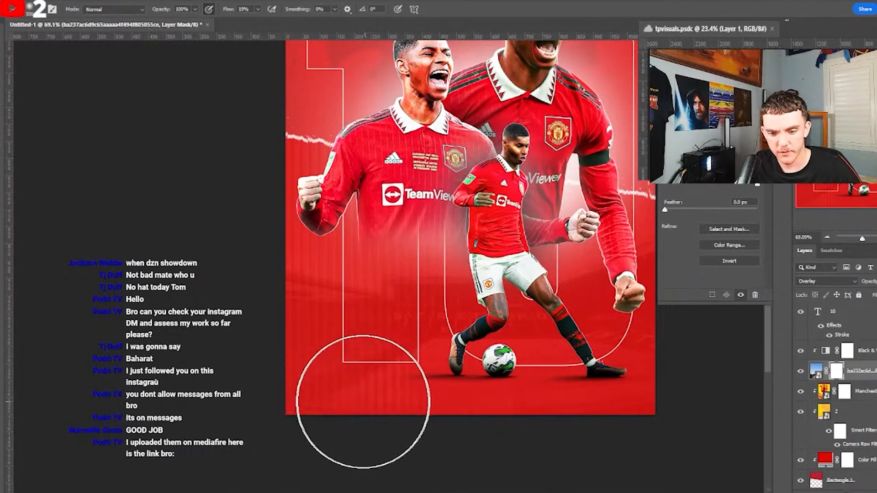
pyautogui.moveTo(318, 405); pyautogui.dragTo(406, 402)
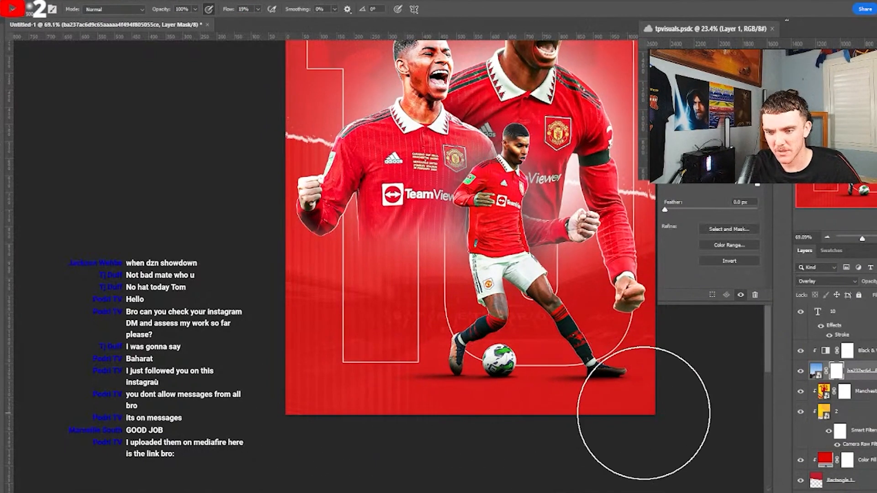
# - Enlarge the brush, set its flow to 25% and mask out the stadium image's upper area behind the two larger players
pyautogui.scroll(-3, 517, 273)
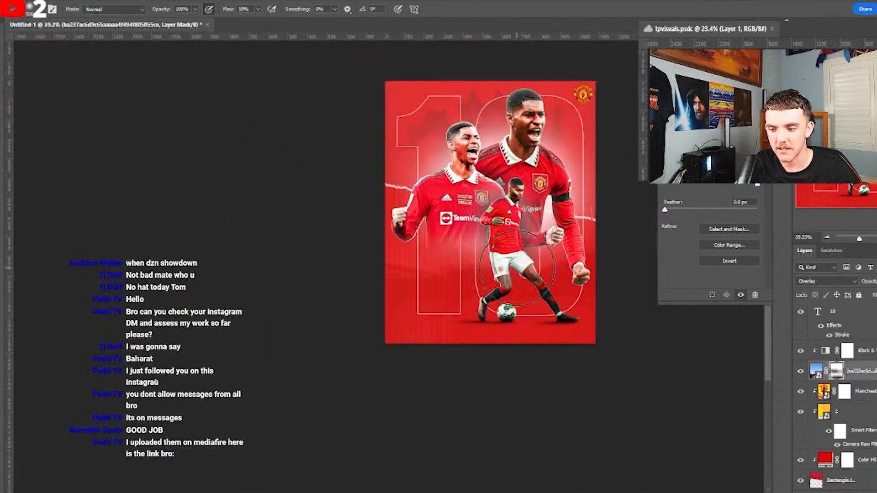
pyautogui.press(']')
pyautogui.press(']')
pyautogui.press(']')
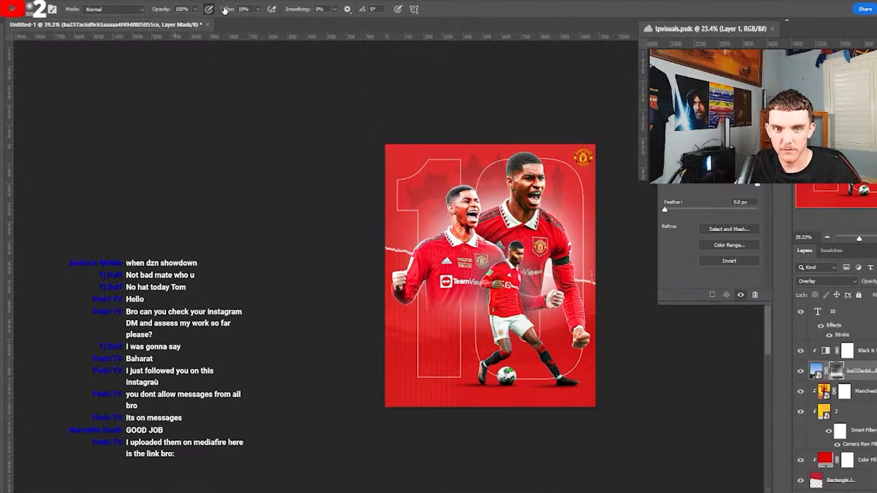
pyautogui.moveTo(434, 228)
pyautogui.mouseDown()
pyautogui.moveTo(583, 176)
pyautogui.moveTo(529, 198)
pyautogui.mouseUp()
pyautogui.press('[')
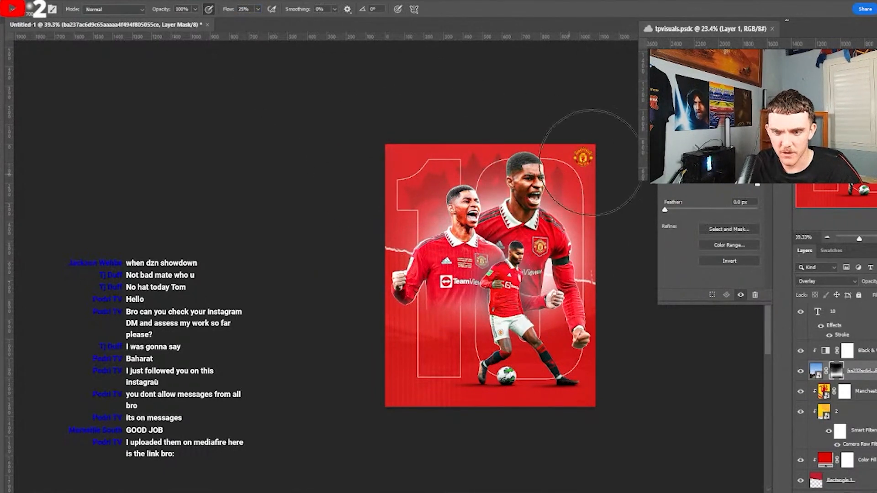
pyautogui.scroll(2, 560, 328)
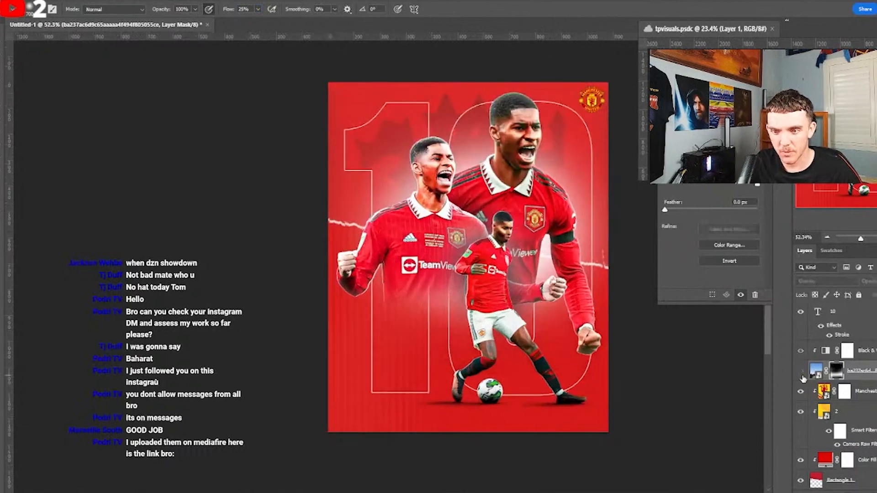
# - Reduce the brush size for masking the stadium image around the small player's legs
pyautogui.scroll(2, 560, 365)
pyautogui.scroll(-1, 383, 354)
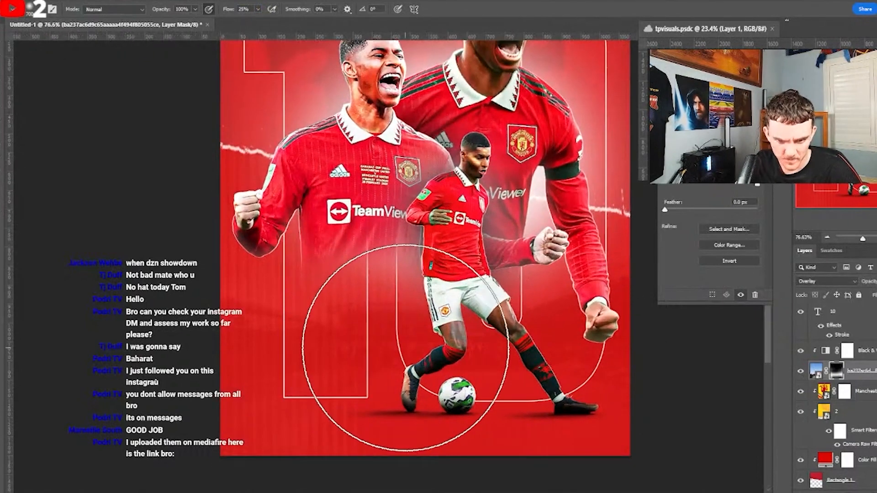
pyautogui.press('[')
pyautogui.press('[')
pyautogui.press('[')
pyautogui.press('[')
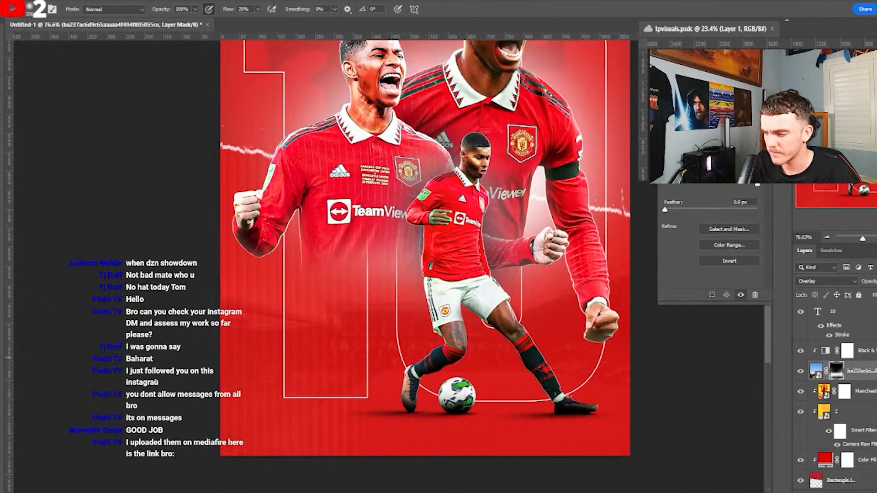
# - Examine the stadium blend across the whole poster and switch to the Move tool
pyautogui.scroll(-1, 361, 215)
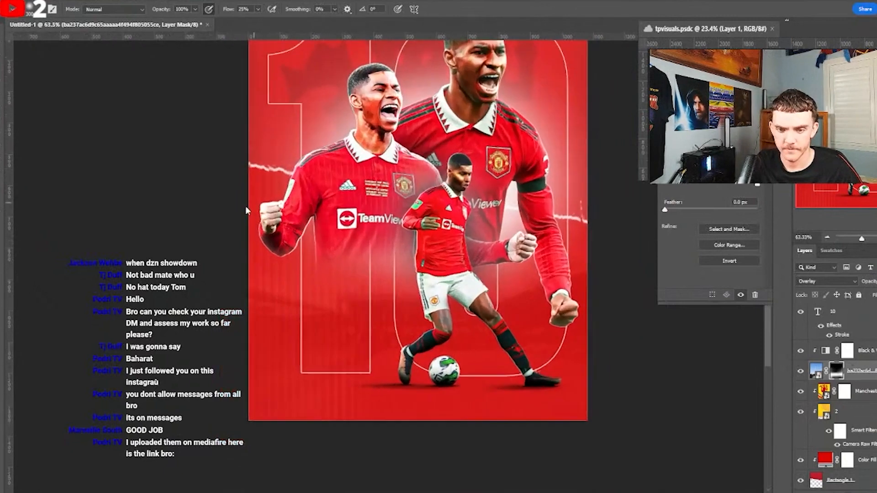
pyautogui.scroll(-1, 245, 208)
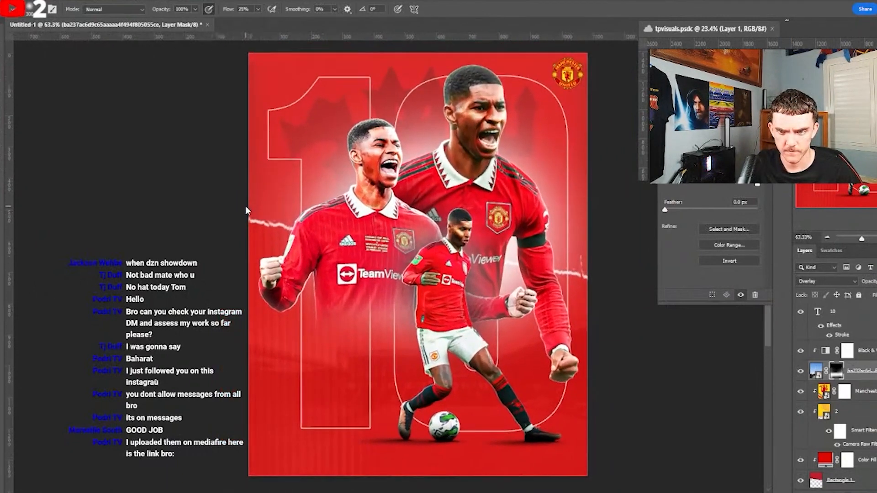
pyautogui.scroll(1, 245, 208)
pyautogui.scroll(-1, 245, 208)
pyautogui.scroll(1, 245, 207)
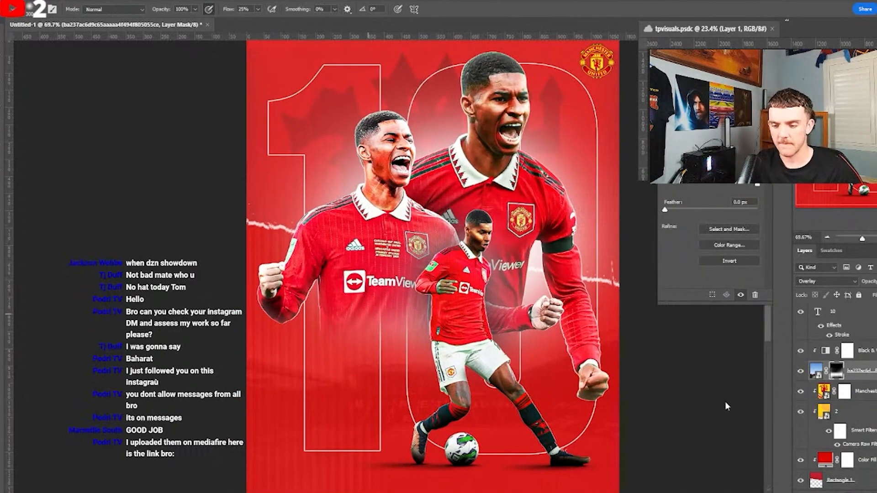
pyautogui.press('v')
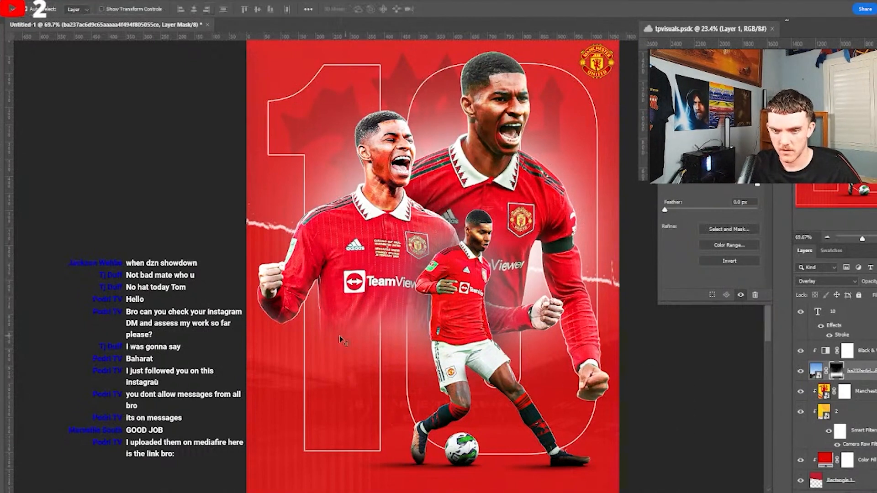
# - Set the Color Fill 2 background layer's colour to #c01515
pyautogui.click(838, 314)
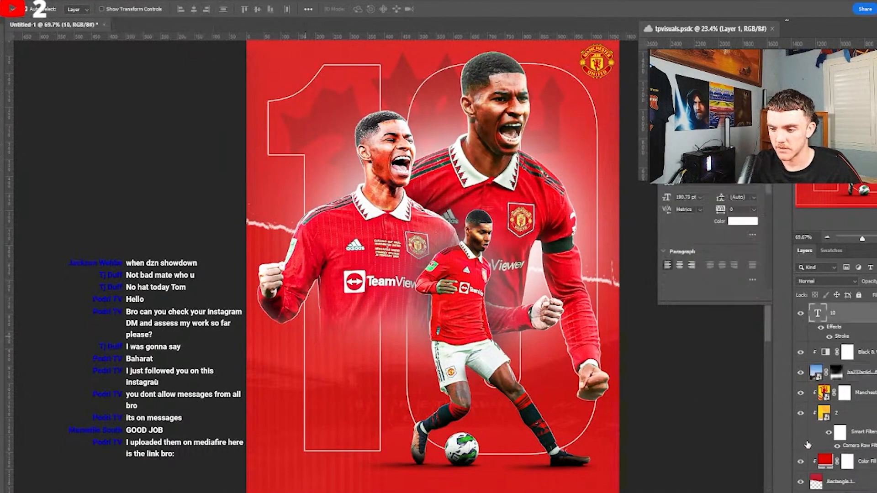
pyautogui.scroll(-2, 811, 450)
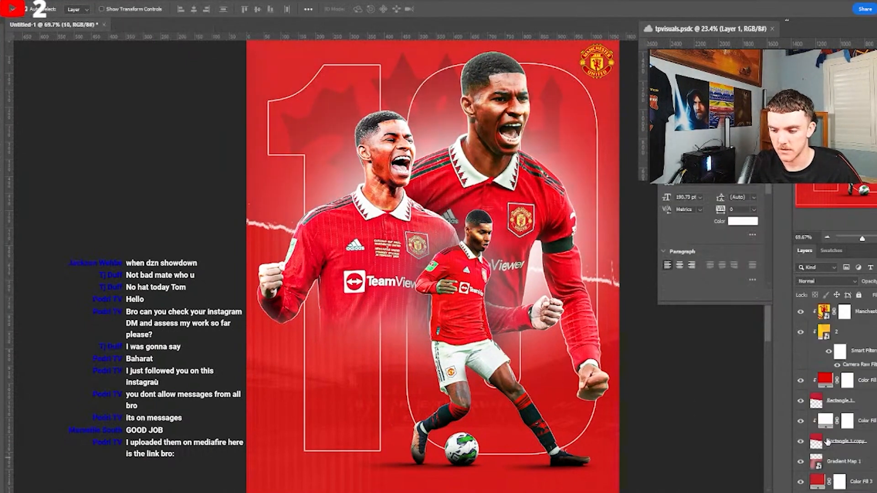
pyautogui.doubleClick(816, 479)
pyautogui.click(336, 232)
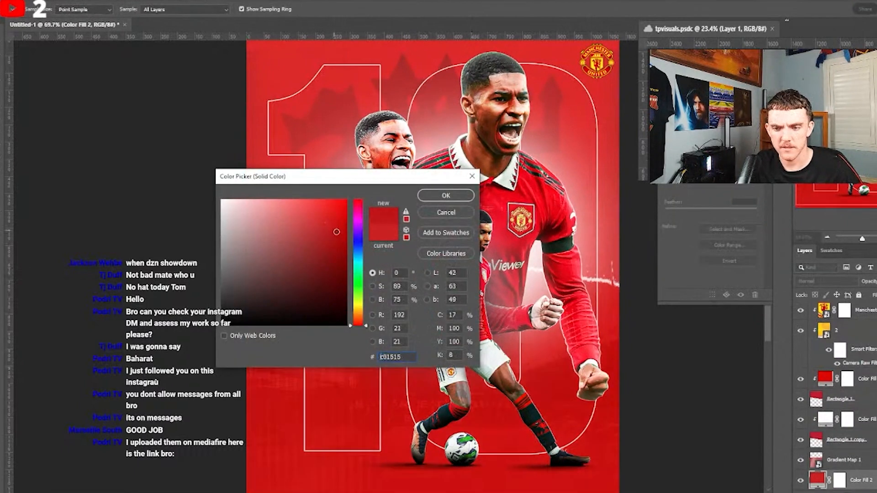
pyautogui.click(426, 194)
pyautogui.scroll(-2, 356, 240)
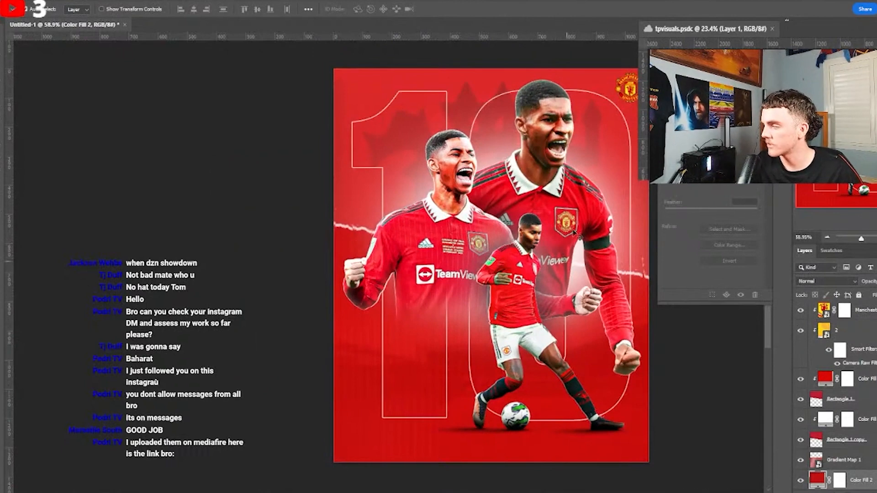
pyautogui.scroll(1, 528, 248)
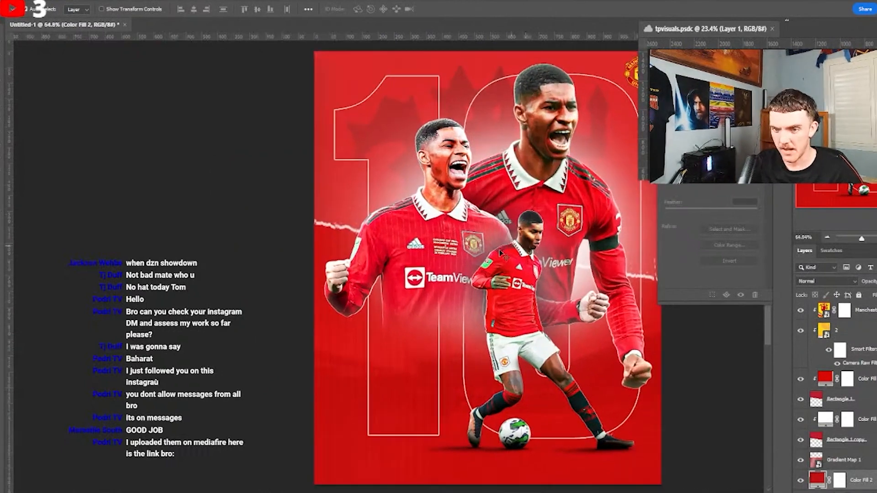
pyautogui.scroll(1, 481, 261)
pyautogui.scroll(-1, 478, 251)
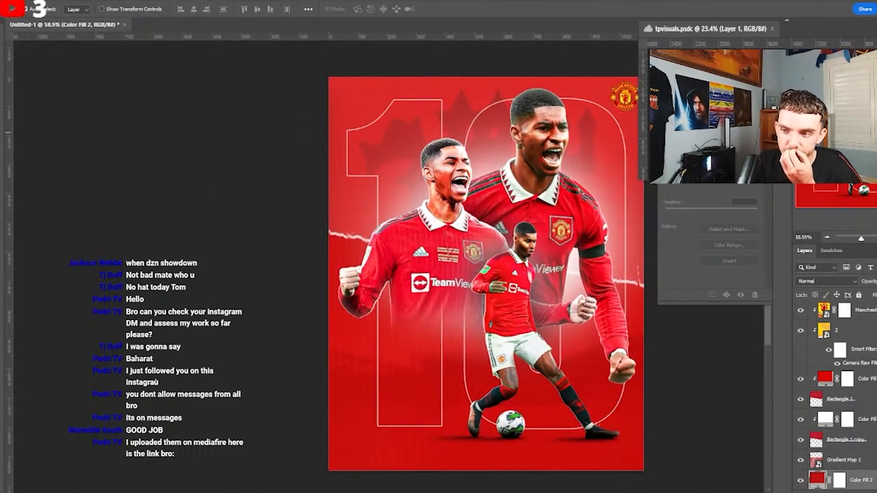
pyautogui.scroll(8, 853, 350)
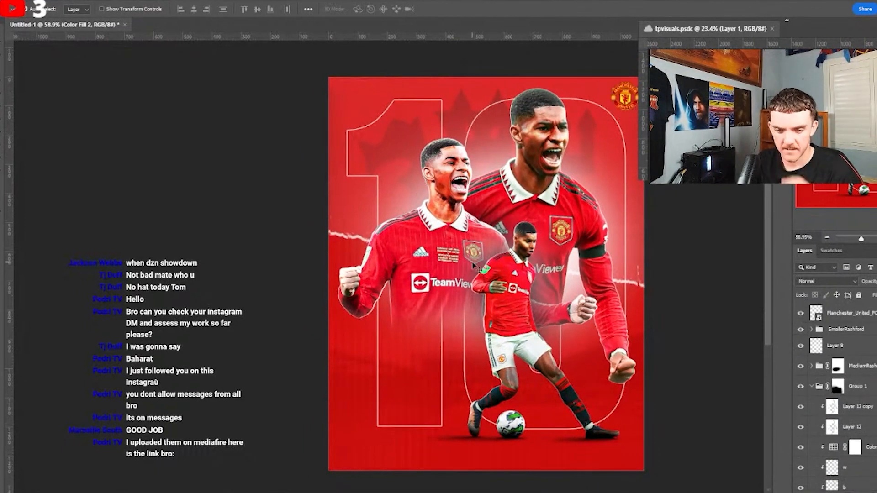
pyautogui.click(867, 319)
pyautogui.click(862, 333)
pyautogui.click(835, 347)
pyautogui.press('t')
pyautogui.scroll(3, 375, 338)
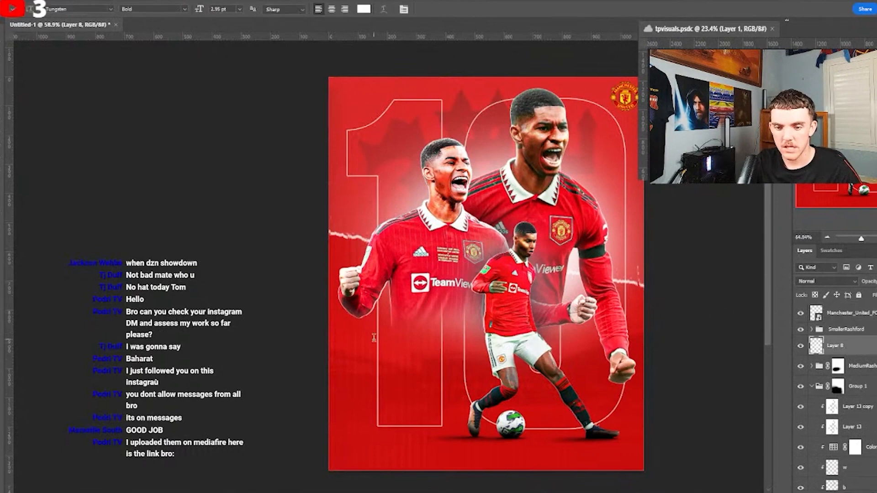
pyautogui.click(401, 325)
pyautogui.click(443, 8)
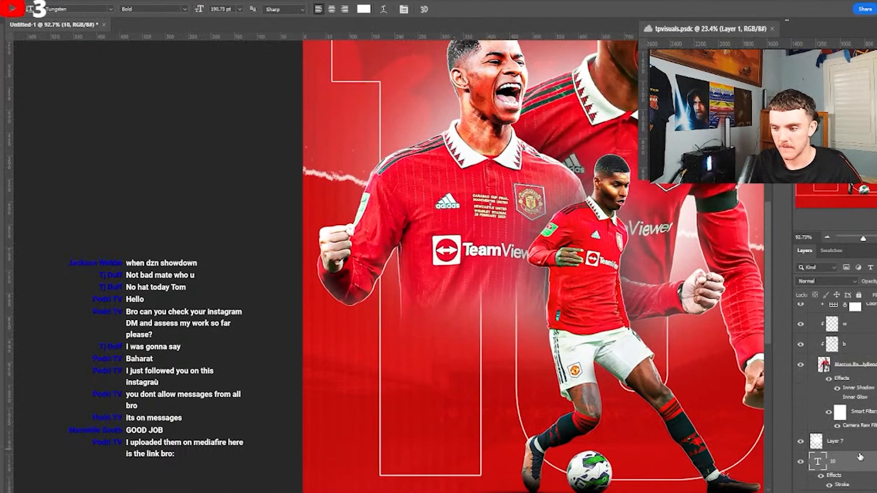
# - Convert the outlined 10 so it is no longer editable type, and add MARCUS RASHFORD as new text below the celebrating player's raised fist
pyautogui.rightClick(836, 462)
pyautogui.click(822, 157)
pyautogui.scroll(5, 862, 384)
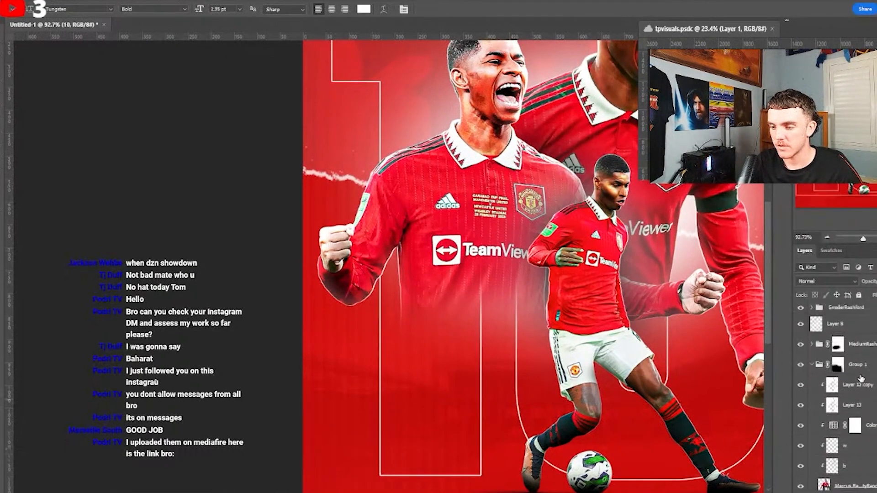
pyautogui.click(862, 348)
pyautogui.click(365, 318)
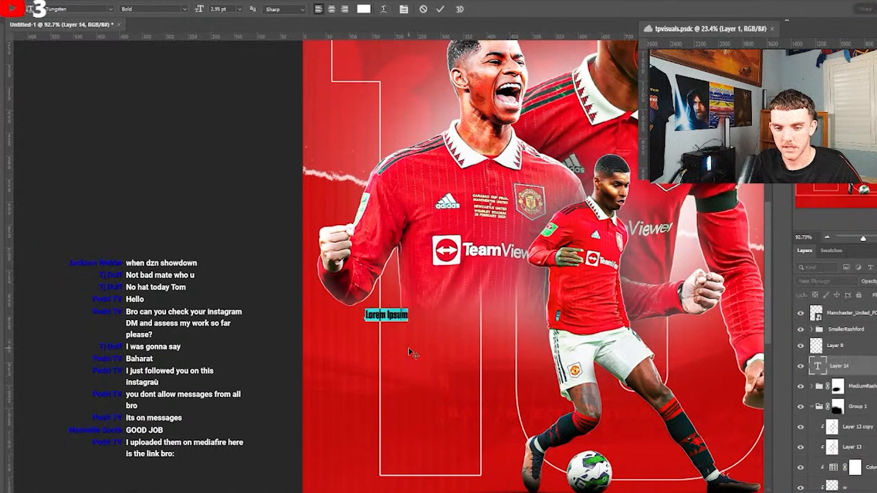
pyautogui.press('BackSpace')
pyautogui.write('MARCUS')
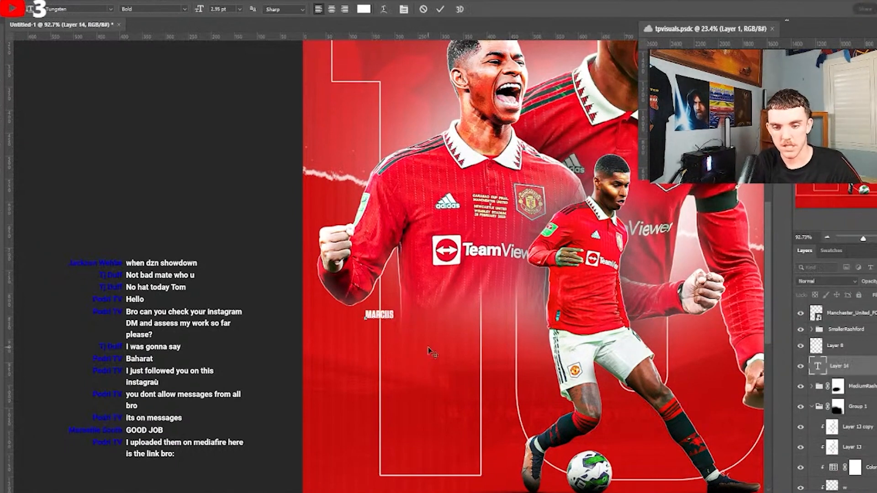
pyautogui.write(' RASHFORD')
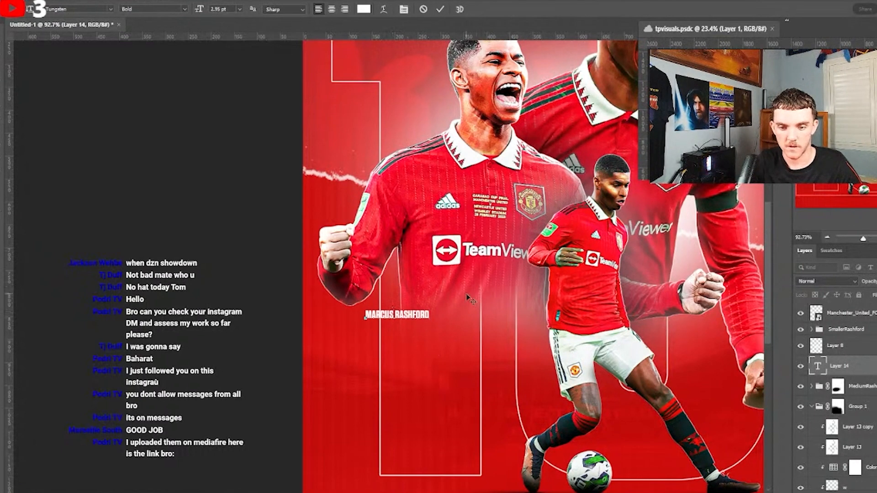
# - Split the name text onto two lines between MARCUS and RASHFORD and remove the extra space before RASHFORD
pyautogui.press('Return')
pyautogui.click(440, 9)
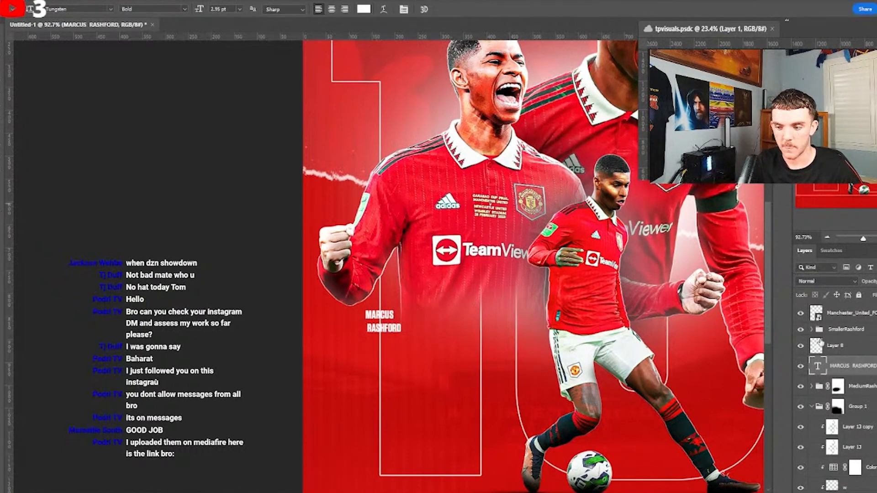
pyautogui.doubleClick(818, 366)
pyautogui.click(372, 328)
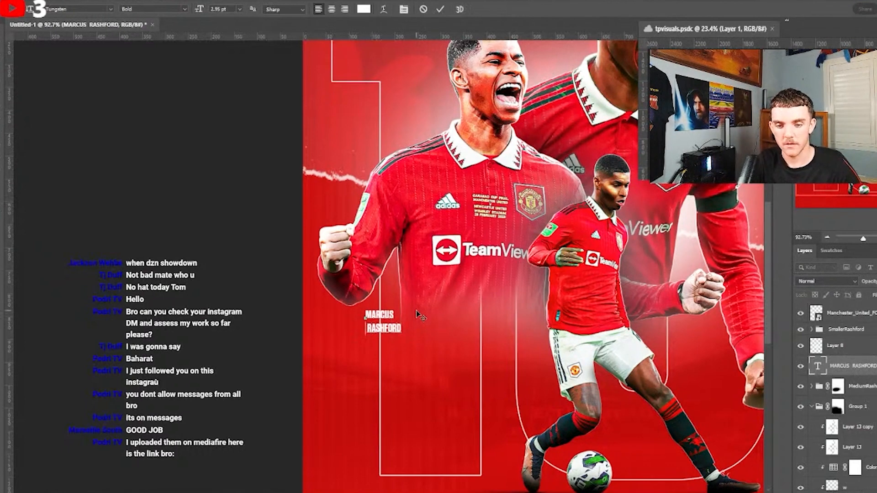
pyautogui.press('BackSpace')
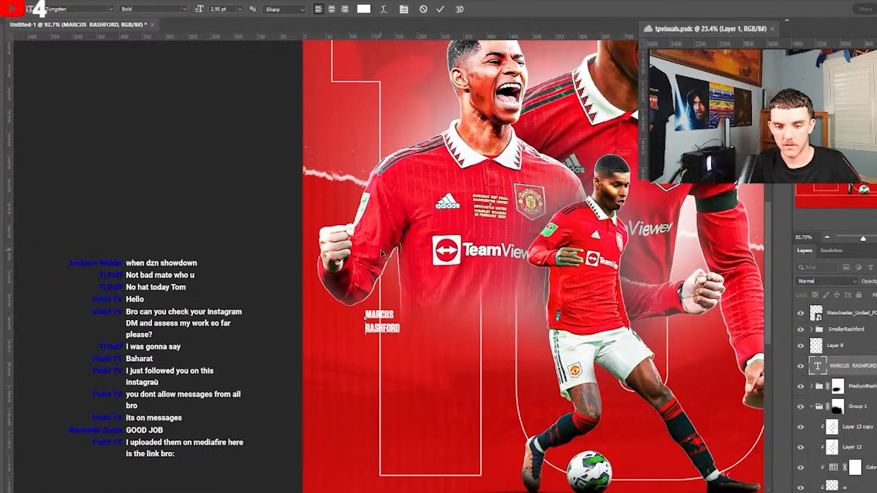
pyautogui.click(441, 10)
# - Set the leading of the MARCUS RASHFORD text to 2.75 pt
pyautogui.click(782, 137)
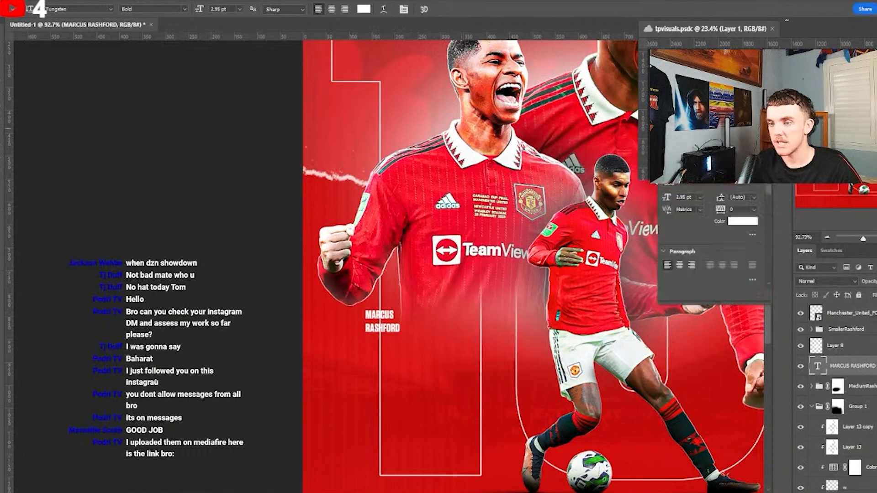
pyautogui.click(719, 200)
pyautogui.press('Up')
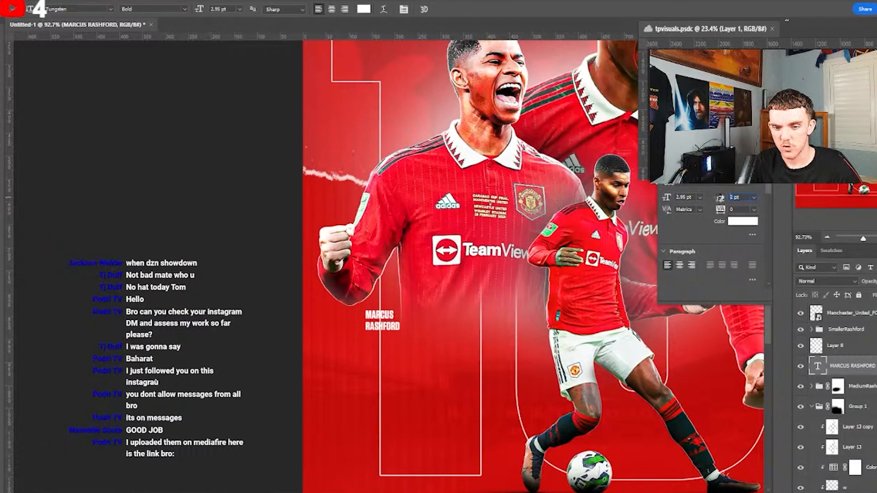
pyautogui.press('Down')
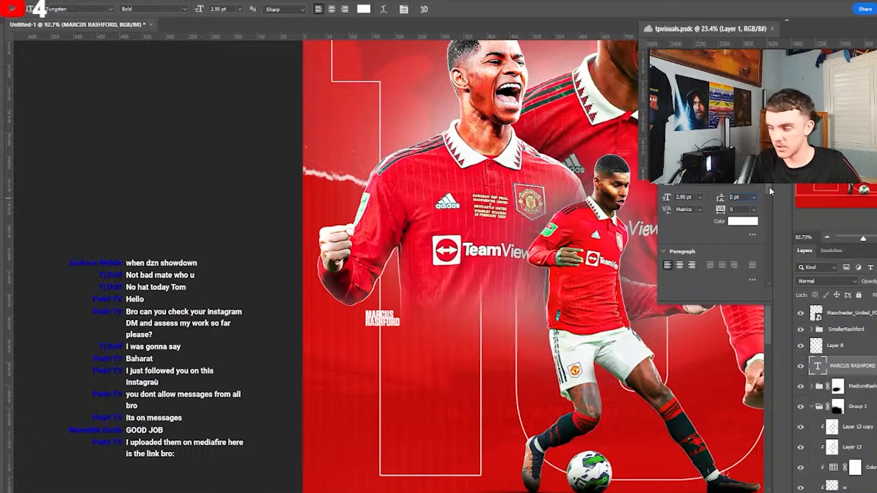
pyautogui.write('2.75')
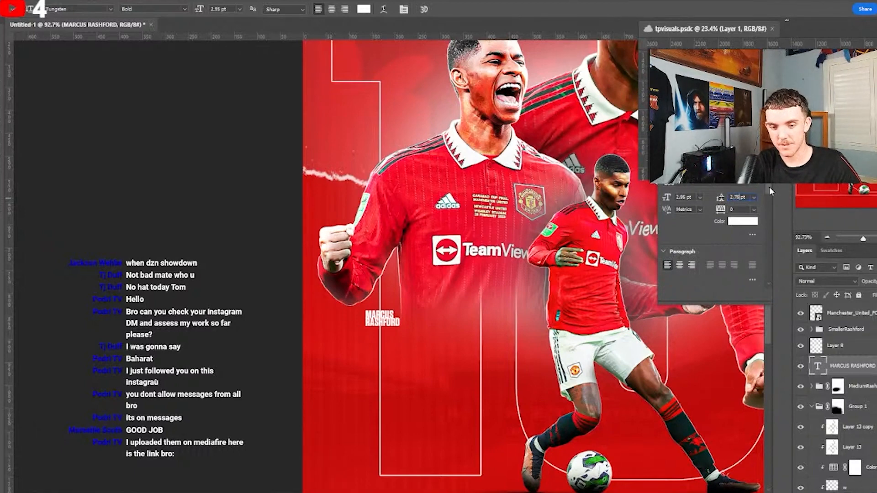
pyautogui.press('Return')
# - Enlarge the MARCUS RASHFORD text to 9.64 pt over the stem of the 1, below the celebrating player's shirt
pyautogui.hotkey('ctrl', '0')
pyautogui.hotkey('ctrl', 't')
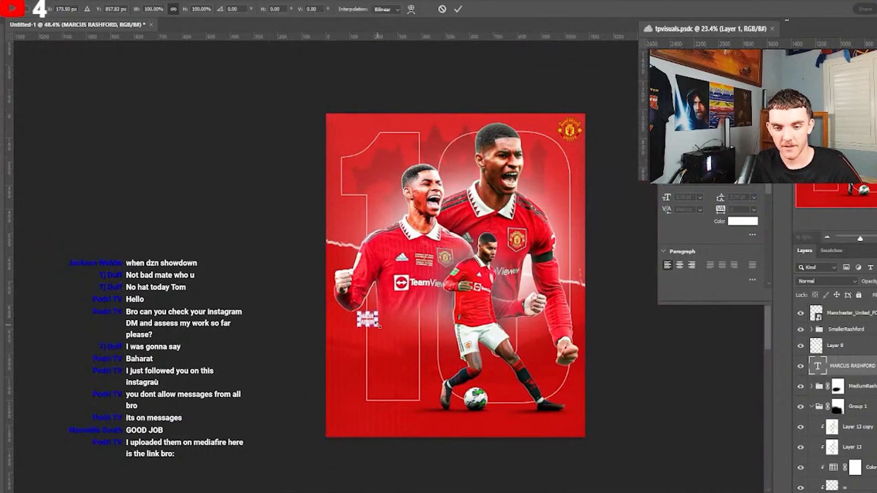
pyautogui.moveTo(377, 325); pyautogui.dragTo(425, 333)
pyautogui.press('Return')
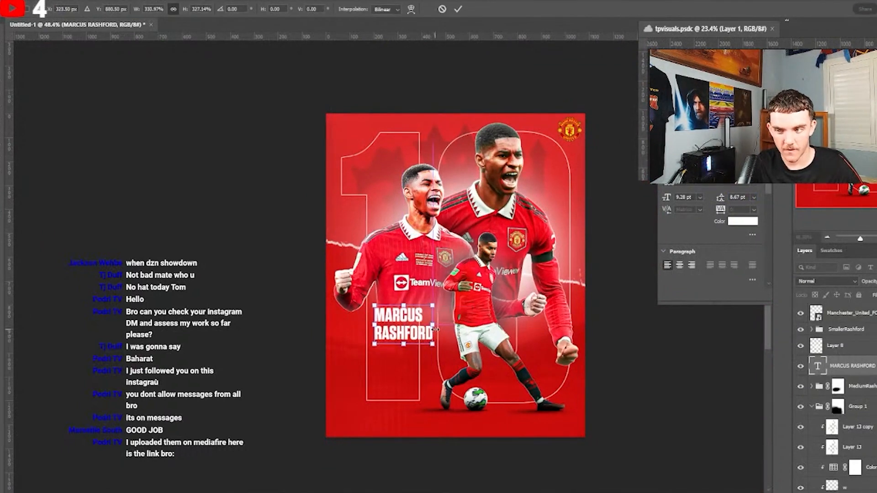
pyautogui.press('t')
pyautogui.scroll(1, 362, 325)
pyautogui.scroll(2, 362, 325)
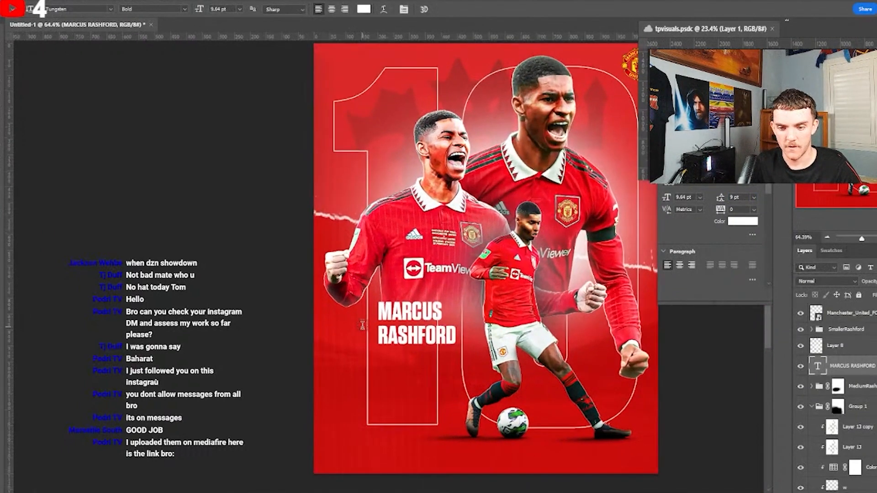
# - Add an Outer Glow effect with Normal blend mode and 27 px size to the MARCUS RASHFORD text layer
pyautogui.doubleClick(875, 367)
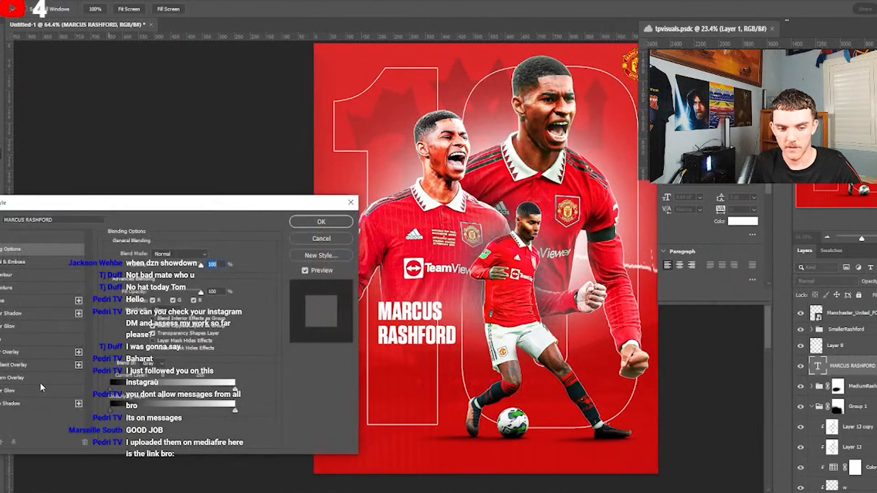
pyautogui.click(29, 390)
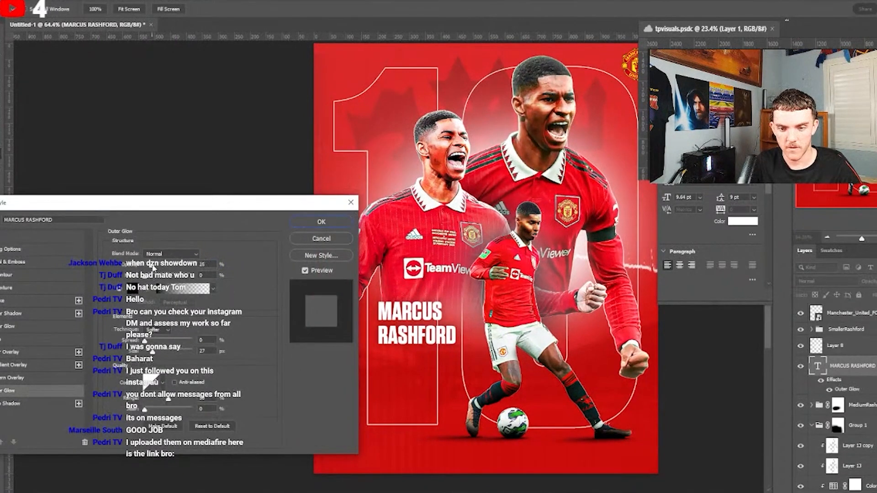
pyautogui.press('Return')
pyautogui.scroll(1, 392, 233)
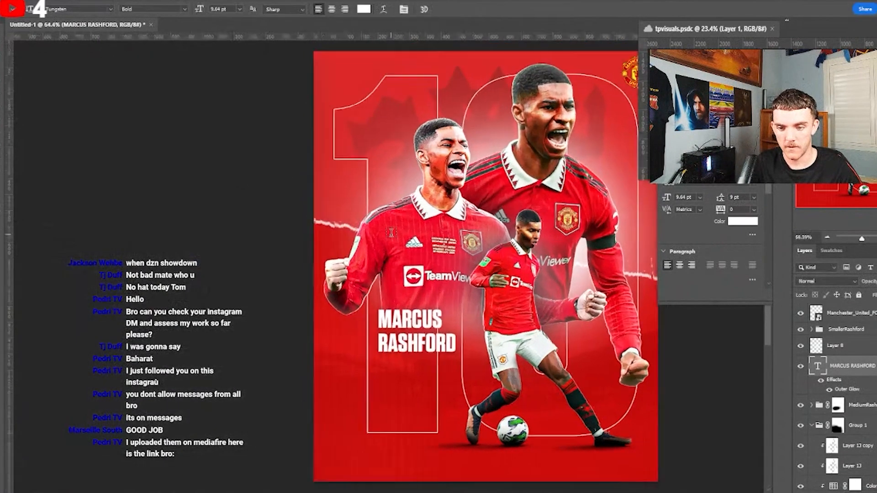
# - Hide the Manchester United crest layer and stamp all visible layers into a new smart object above the SmallerRashford group
pyautogui.scroll(5, 391, 233)
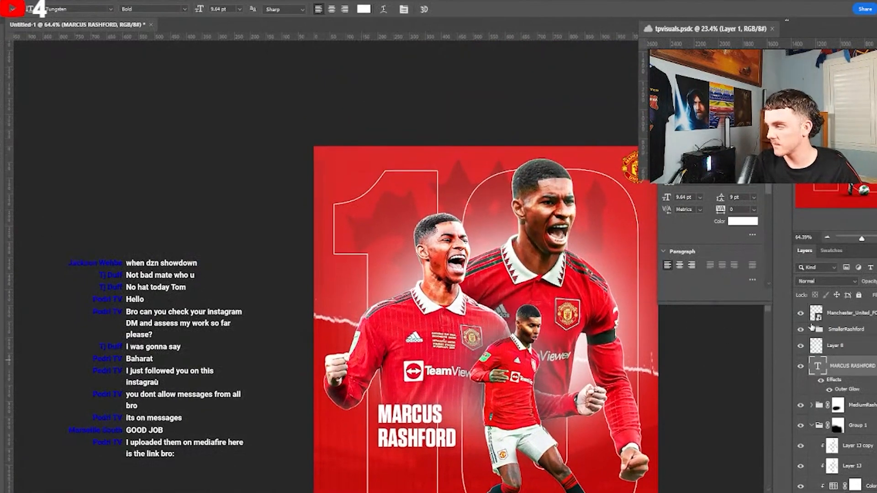
pyautogui.click(818, 324)
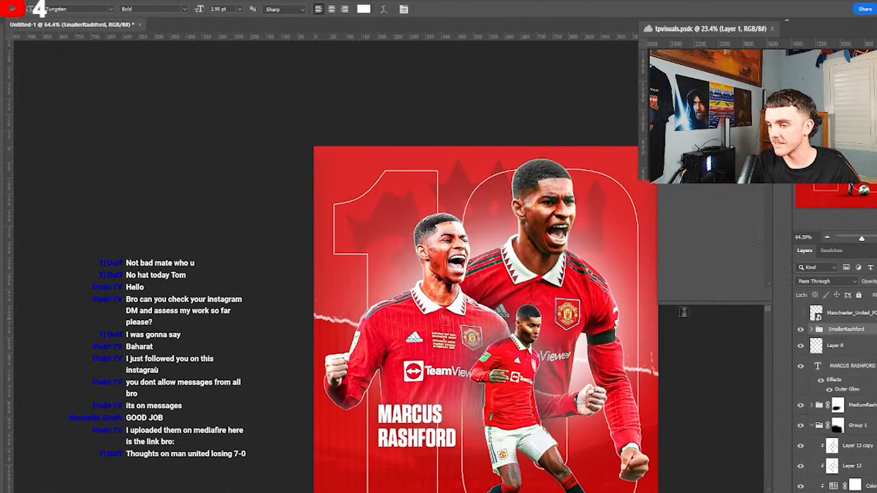
pyautogui.scroll(-7, 488, 292)
pyautogui.scroll(2, 490, 292)
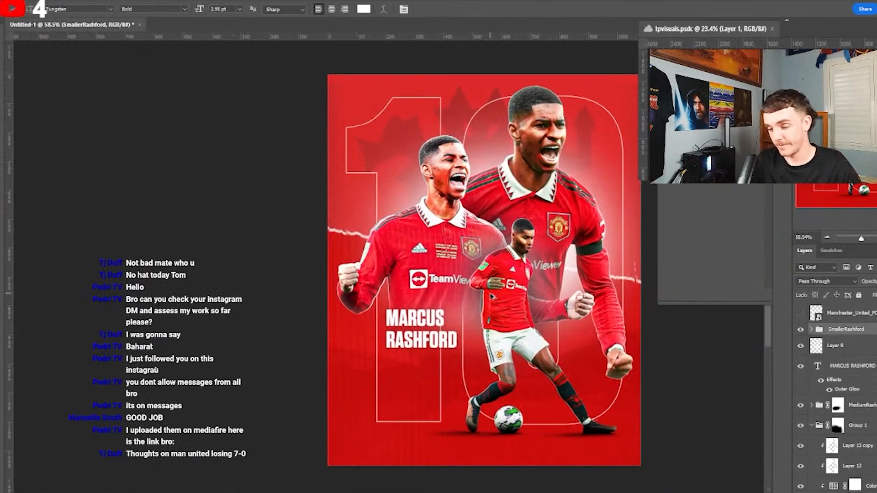
pyautogui.hotkey('ctrl', 'alt', 'shift', 'e')
pyautogui.rightClick(840, 330)
pyautogui.click(760, 221)
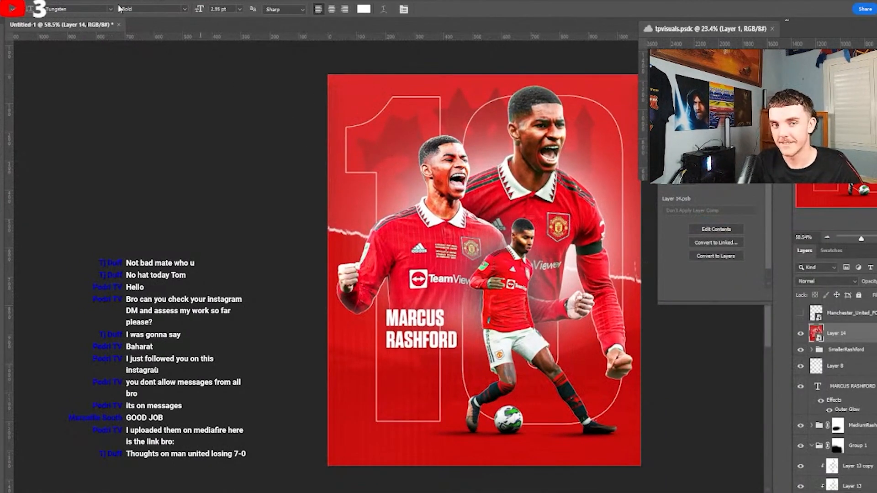
# - Open the merged layer in the Camera Raw filter and set Clarity to +18, Contrast to +9 and Exposure to +0.15
pyautogui.click(103, 1)
pyautogui.click(128, 65)
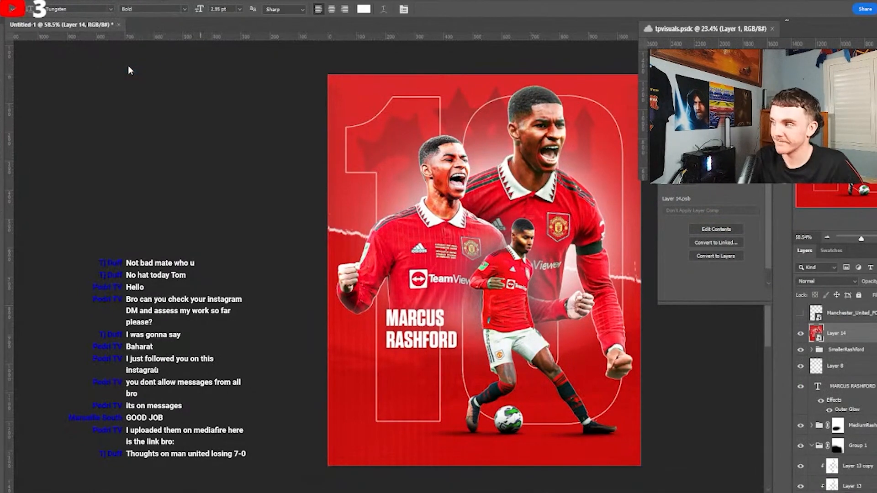
pyautogui.scroll(5, 776, 286)
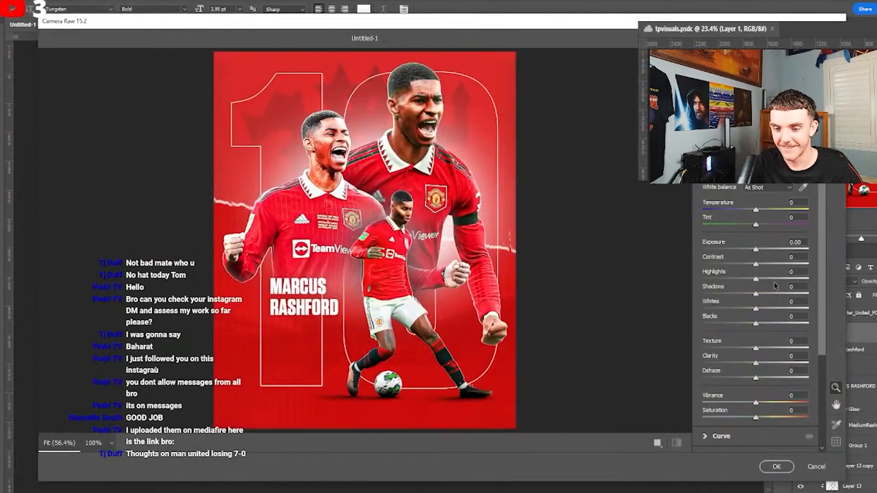
pyautogui.moveTo(761, 360); pyautogui.dragTo(772, 359)
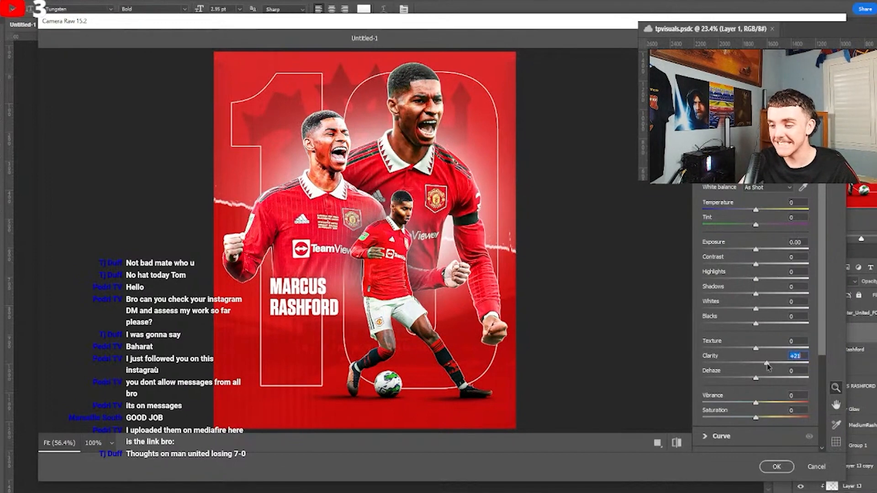
pyautogui.moveTo(756, 263); pyautogui.dragTo(758, 251)
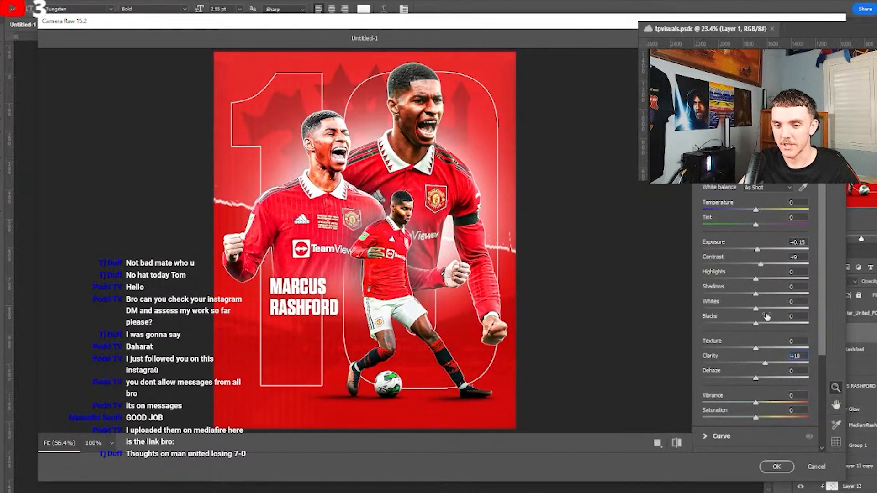
# - In the Camera Raw effects, set Grain to 10 and Vignetting to -3 and apply the filter to the merged layer
pyautogui.scroll(-3, 767, 316)
pyautogui.click(739, 330)
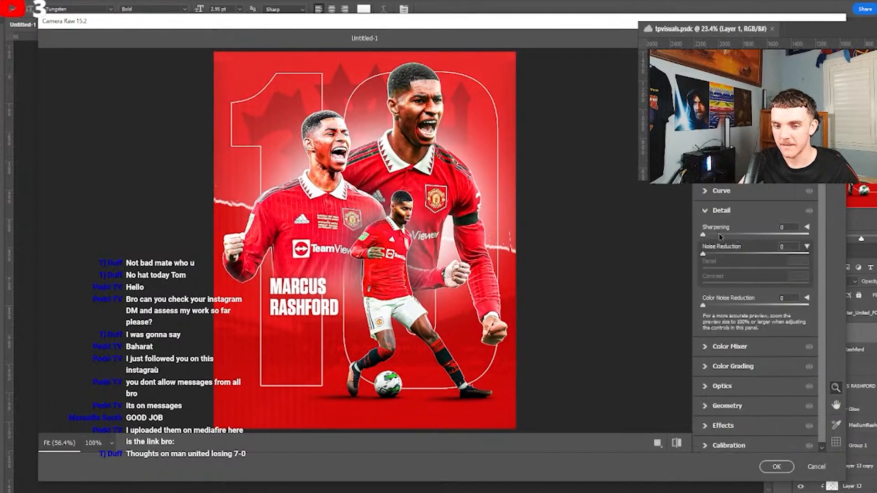
pyautogui.click(725, 425)
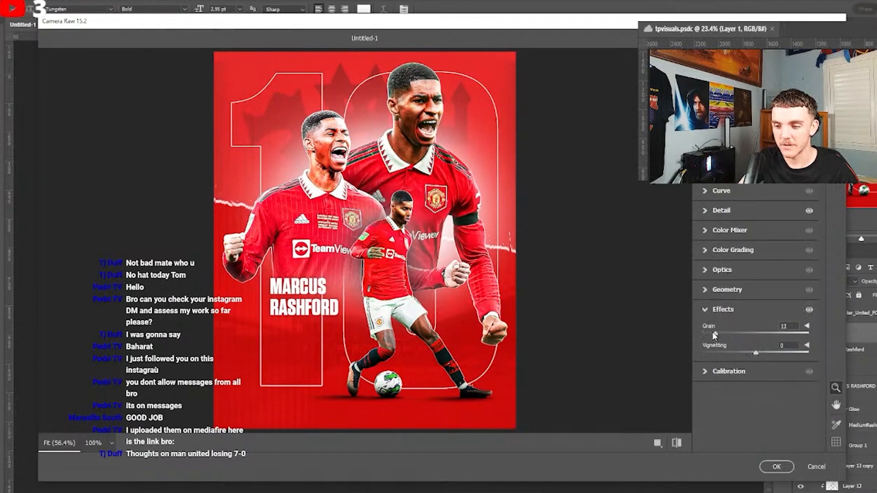
pyautogui.moveTo(714, 334); pyautogui.dragTo(712, 334)
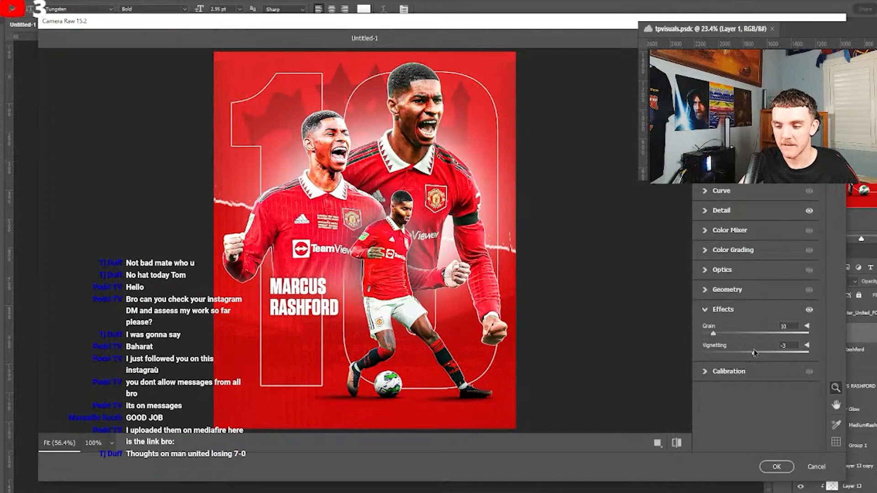
pyautogui.click(777, 466)
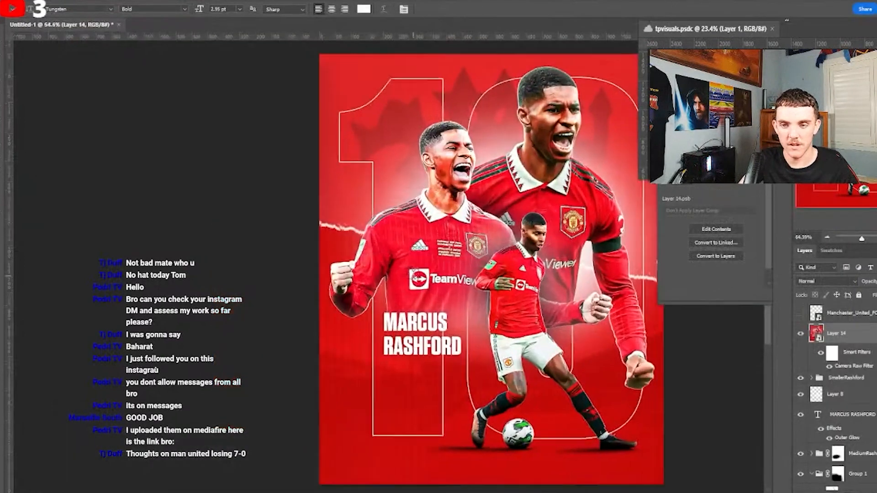
# - Show the club crest layer again, add a Color Lookup adjustment above the merged layer, and step through its LUT presets to pick a grade
pyautogui.click(850, 488)
pyautogui.click(859, 440)
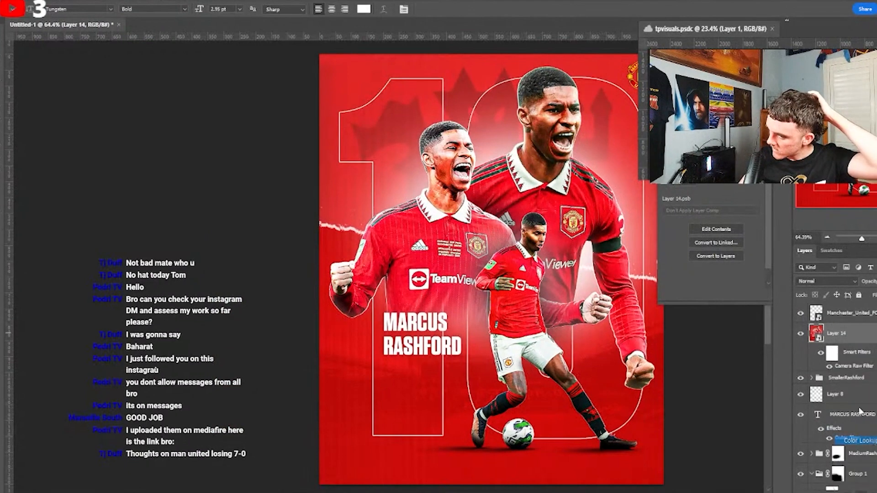
pyautogui.click(733, 153)
pyautogui.click(734, 153)
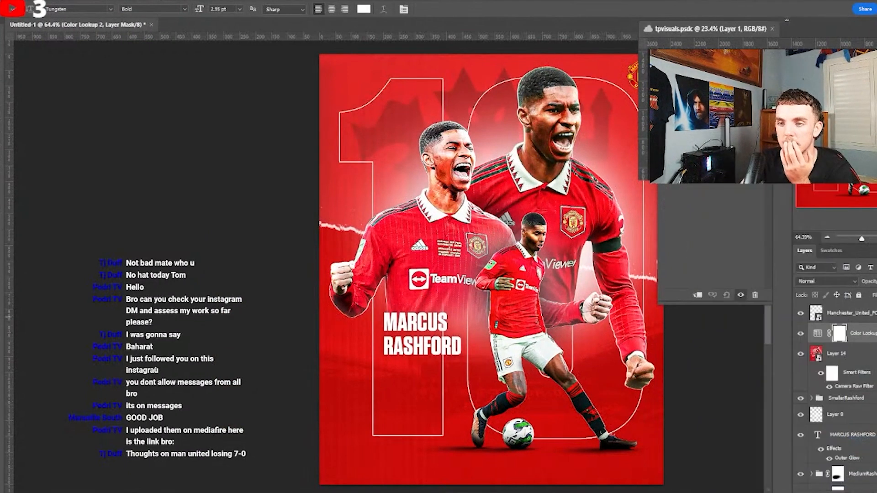
pyautogui.press('Down')
pyautogui.press('Down')
pyautogui.press('Down')
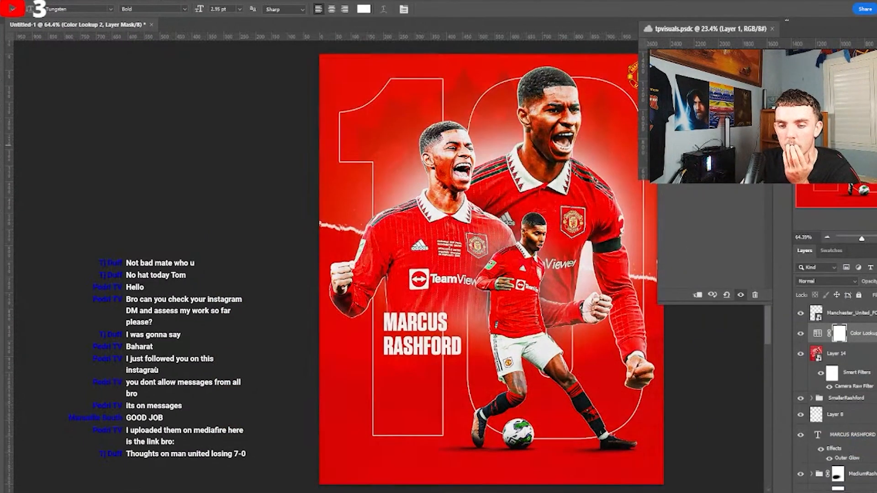
pyautogui.press('Down')
pyautogui.press('Down')
pyautogui.press('Down')
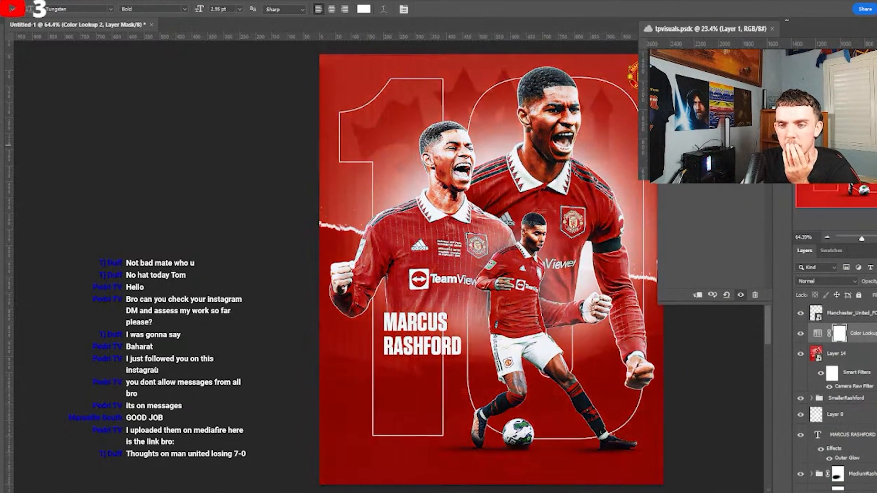
pyautogui.press('Up')
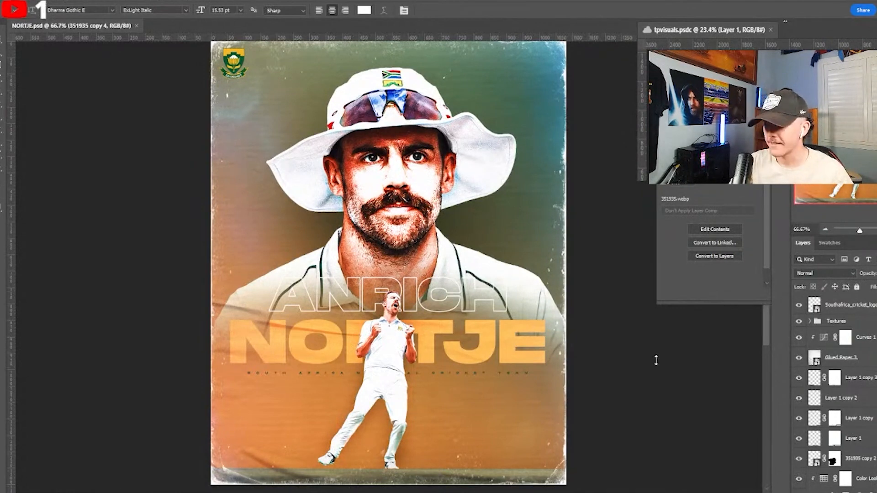
pyautogui.scroll(-3, 503, 274)
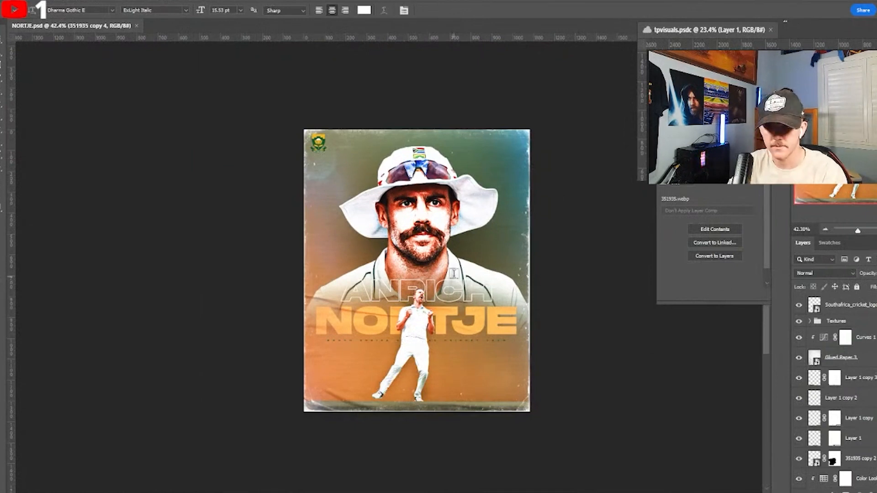
pyautogui.scroll(1, 366, 300)
pyautogui.scroll(1, 371, 299)
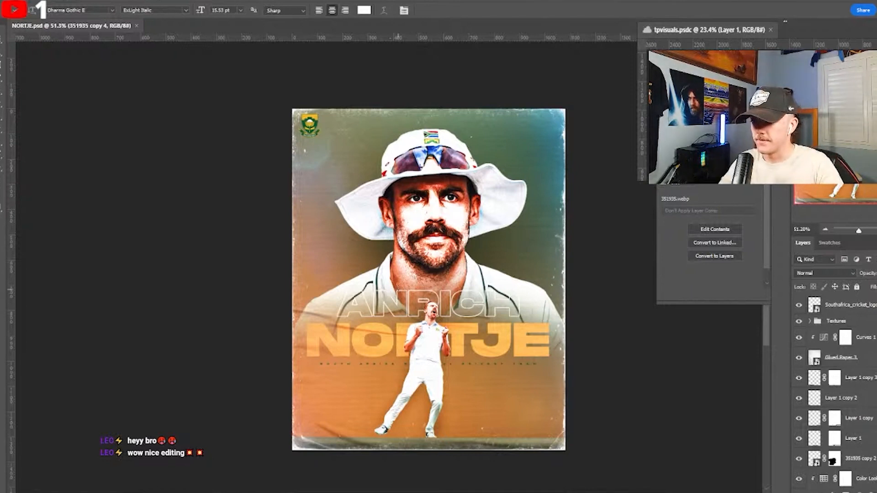
pyautogui.scroll(-1, 343, 260)
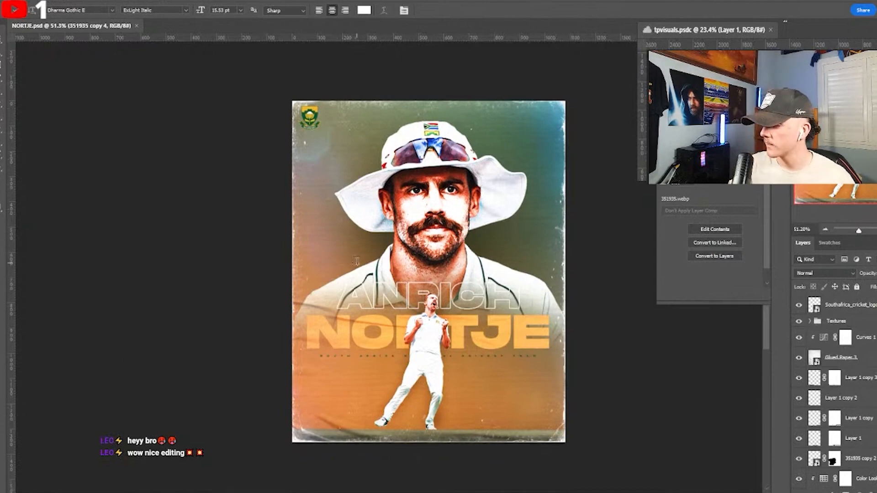
pyautogui.scroll(3, 359, 262)
pyautogui.scroll(-1, 405, 259)
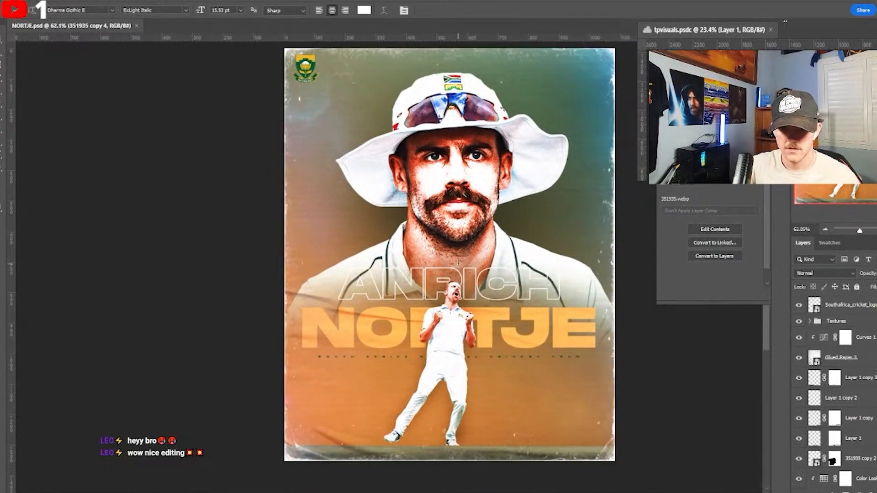
pyautogui.click(846, 337)
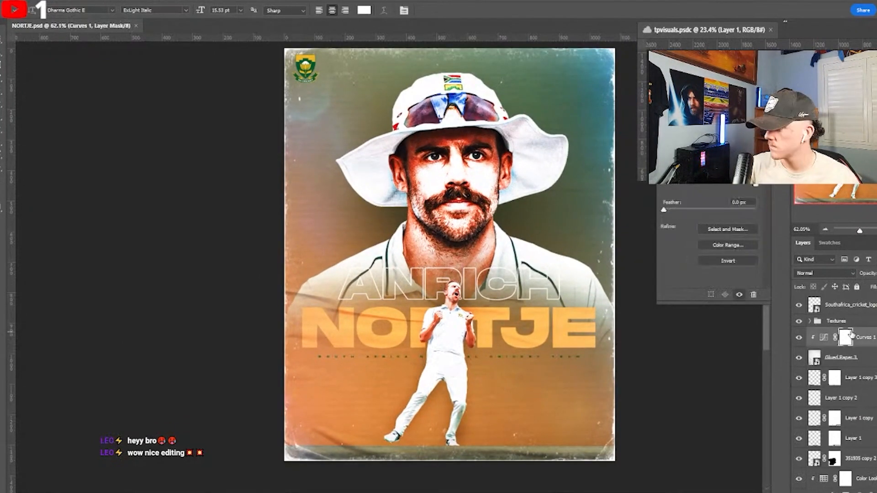
pyautogui.scroll(-5, 494, 299)
pyautogui.scroll(8, 494, 297)
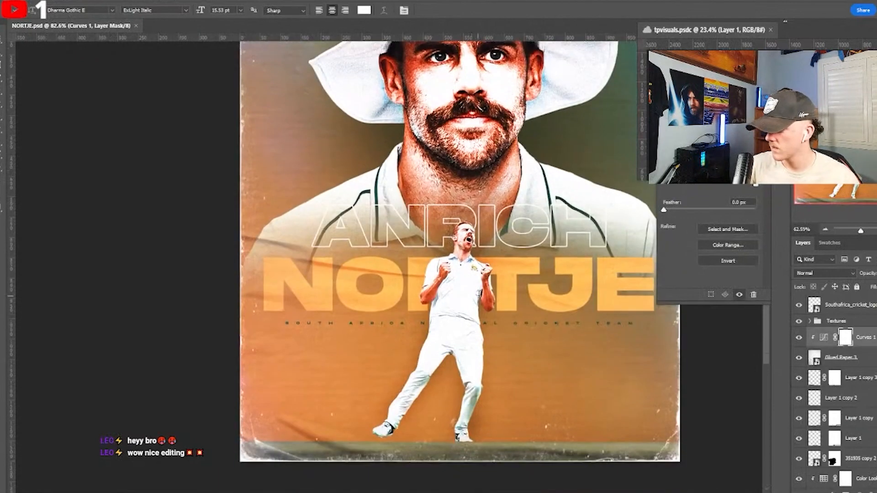
# - Select the small celebrating cricketer's layer and load its layer mask as a selection
pyautogui.press('v')
pyautogui.click(488, 302)
pyautogui.scroll(-3, 657, 332)
pyautogui.keyDown('ctrl'); pyautogui.click(832, 453); pyautogui.keyUp('ctrl')
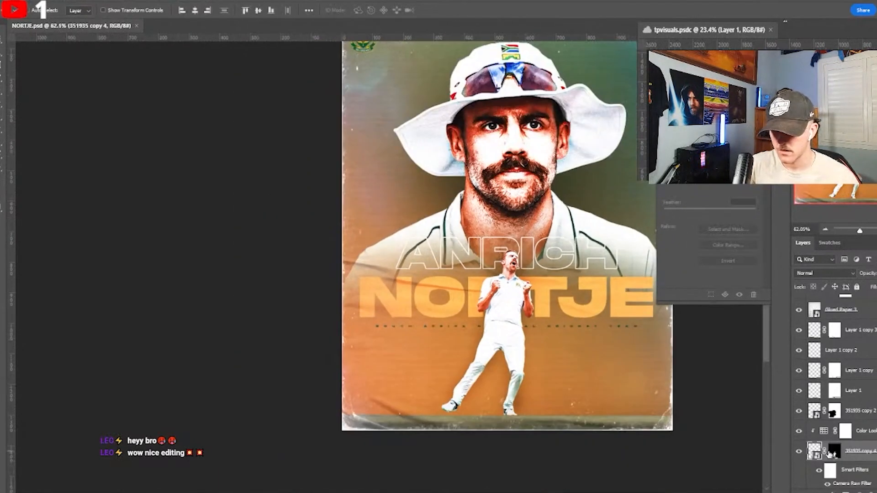
pyautogui.scroll(4, 525, 286)
pyautogui.scroll(2, 485, 262)
pyautogui.scroll(-3, 523, 201)
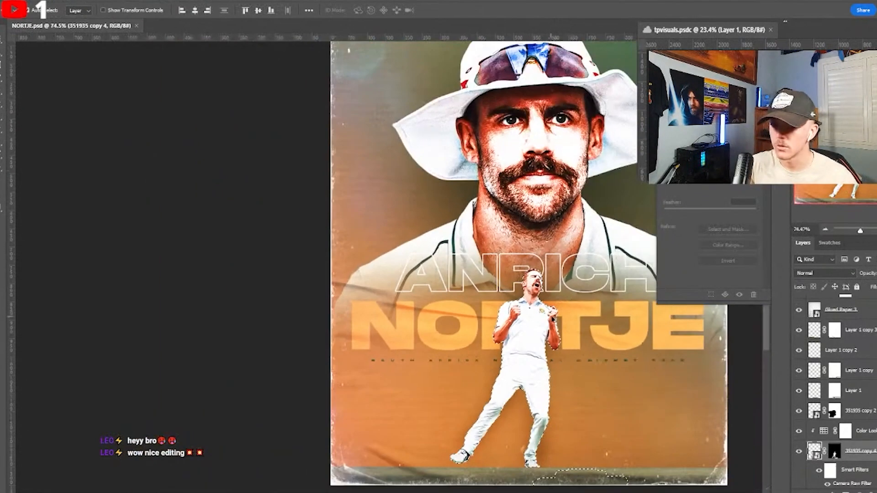
# - Add an empty layer directly above the Color Lookup adjustment that is clipped to the small cricketer
pyautogui.scroll(2, 650, 354)
pyautogui.scroll(-1, 647, 350)
pyautogui.click(843, 430)
pyautogui.hotkey('ctrl', 'alt', 'shift', 'n')
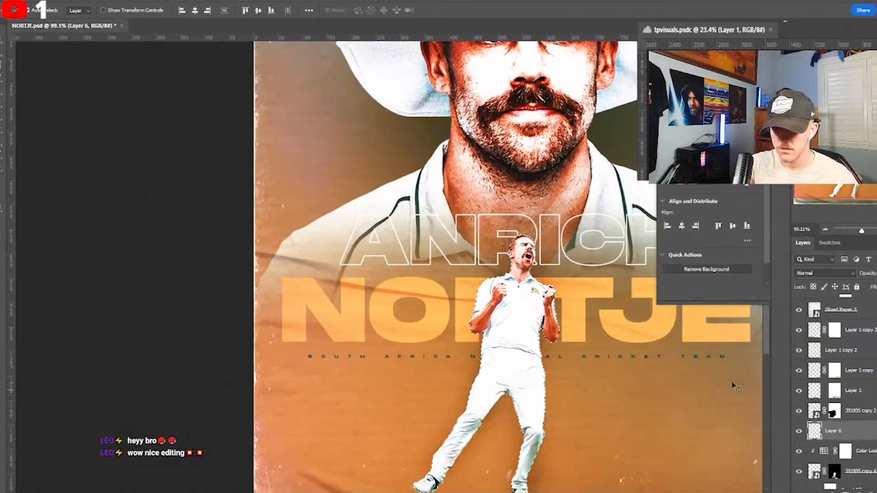
# - Invert the selection, fill the area around the small cricketer with orange on the new layer, and deselect
pyautogui.scroll(-2, 554, 325)
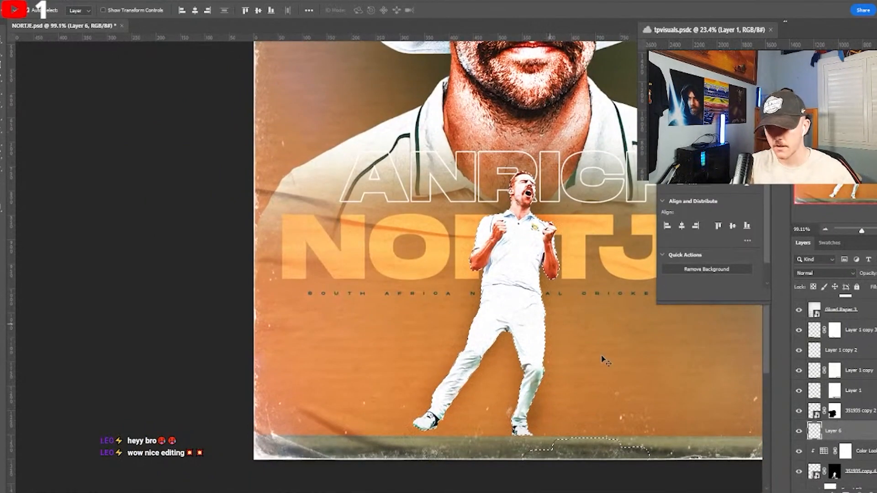
pyautogui.press('i')
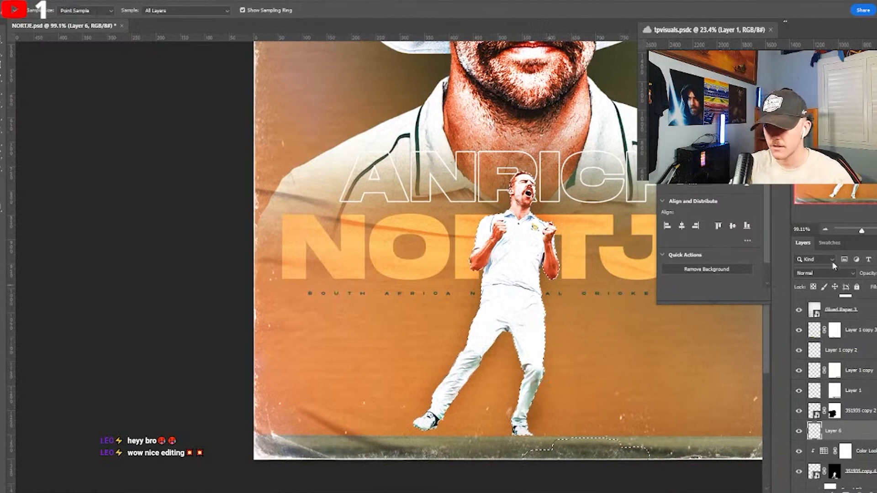
pyautogui.click(829, 243)
pyautogui.click(802, 242)
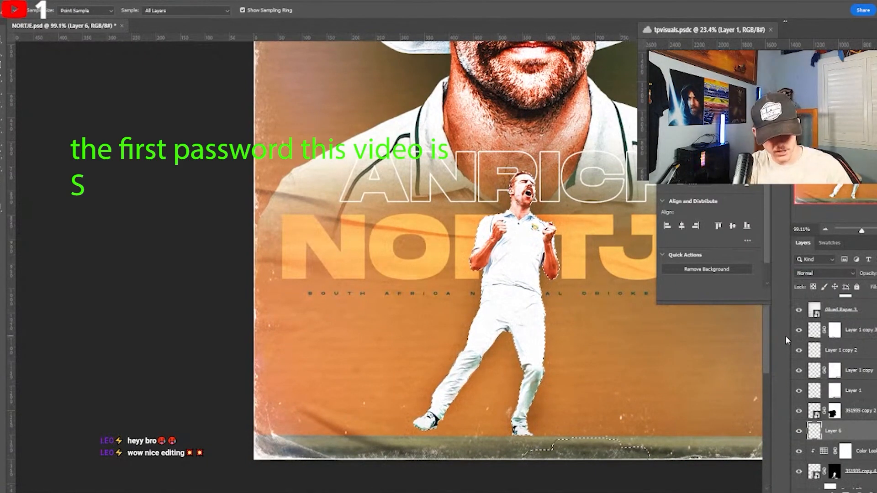
pyautogui.hotkey('ctrl', 'shift', 'i')
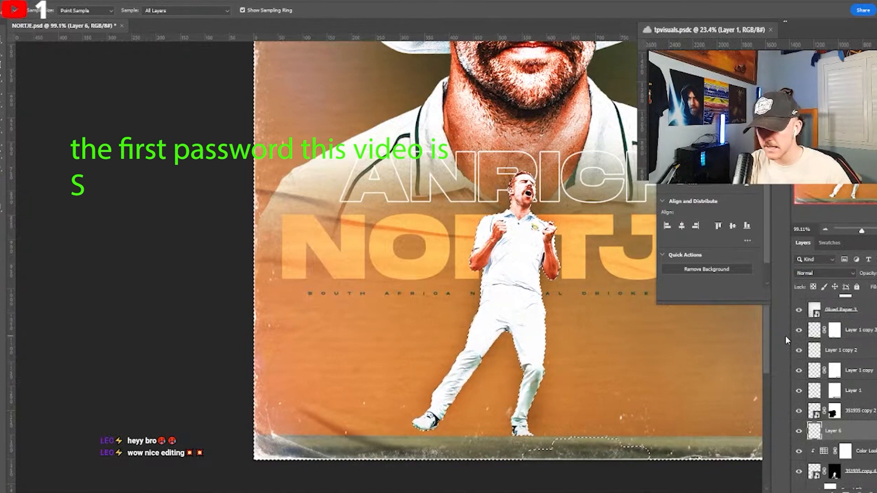
pyautogui.hotkey('alt', 'BackSpace')
pyautogui.hotkey('ctrl', 'd')
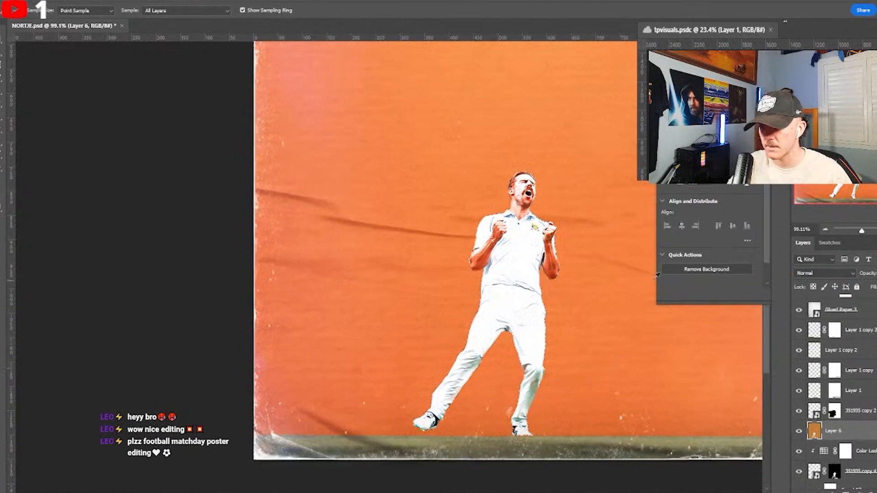
# - Clip the orange fill layer to the small cricketer and set its blend mode to Linear Dodge (Add)
pyautogui.scroll(-4, 657, 275)
pyautogui.scroll(3, 633, 274)
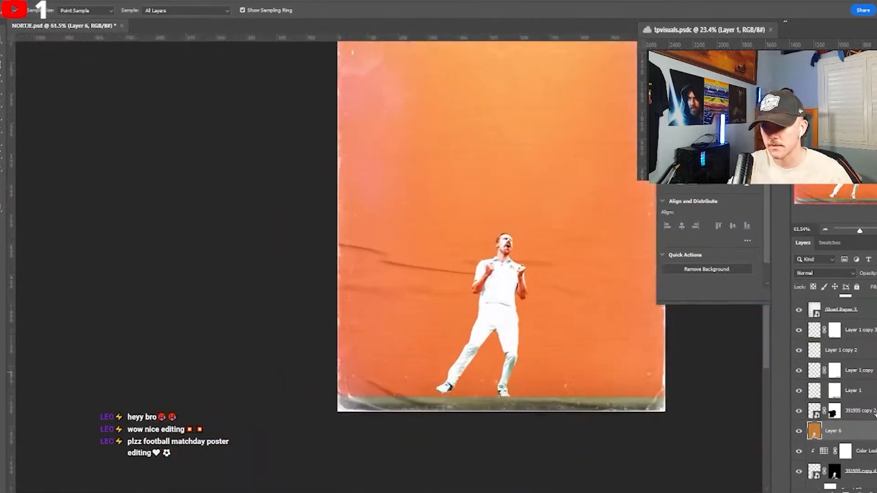
pyautogui.rightClick(870, 429)
pyautogui.click(838, 204)
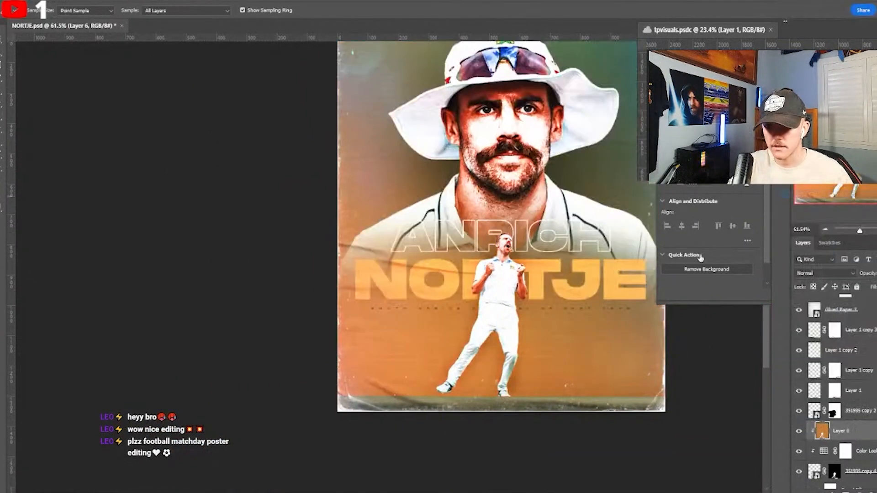
pyautogui.click(825, 273)
pyautogui.click(835, 351)
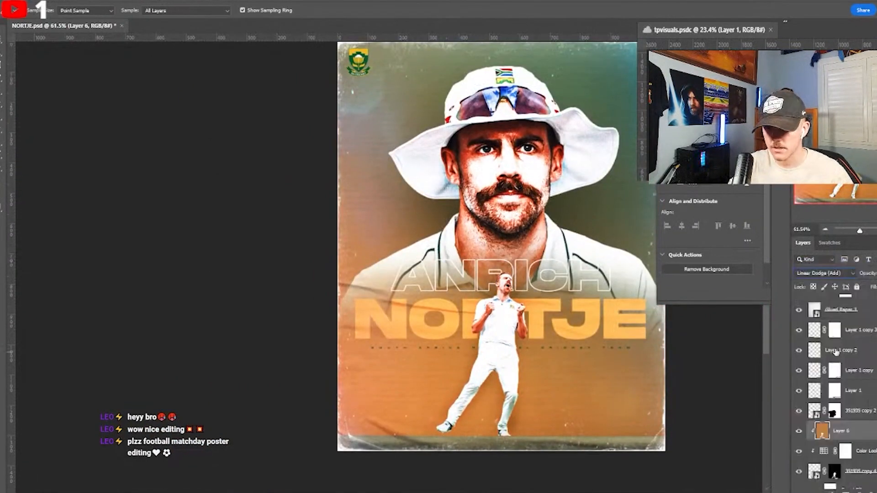
# - Transform the orange fill layer with a slight sideways shift to form a rim light along the small cricketer's edge
pyautogui.hotkey('ctrl', 't')
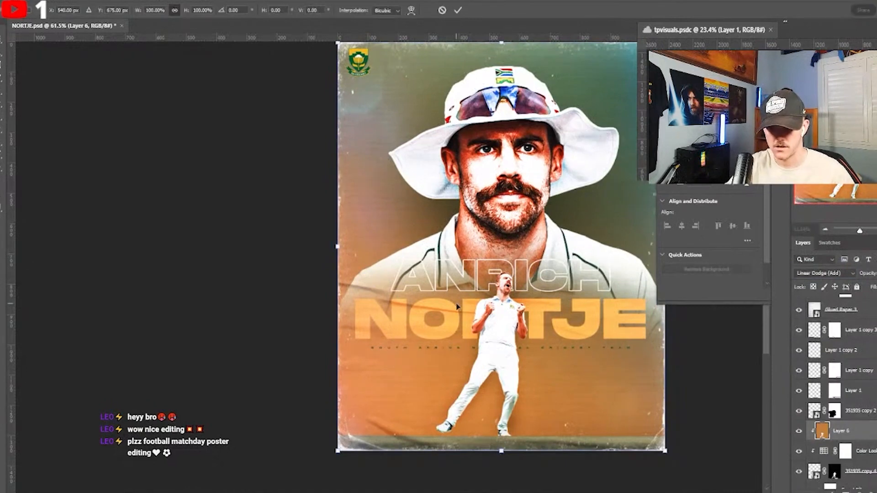
pyautogui.press('Return')
pyautogui.press('i')
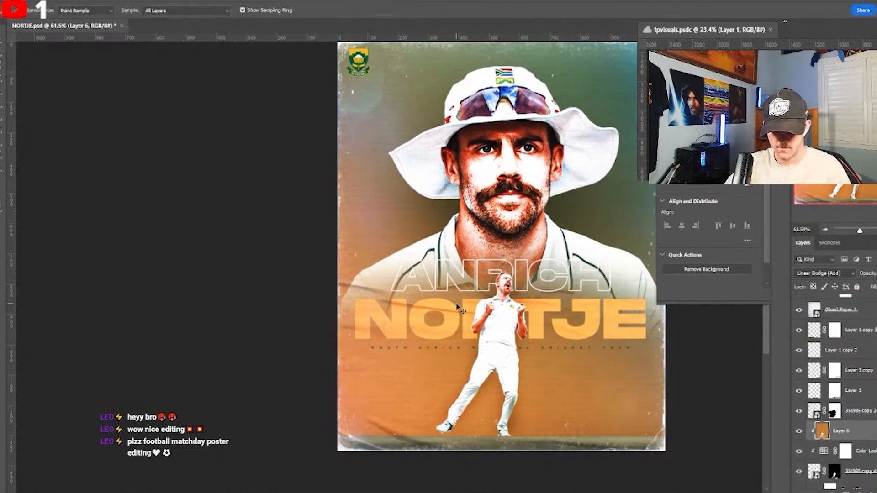
# - Duplicate the orange fill layer, clip the copy to the small cricketer, and transform its position for a rim light on the opposite edge
pyautogui.hotkey('ctrl', 'j')
pyautogui.rightClick(859, 431)
pyautogui.click(842, 198)
pyautogui.hotkey('ctrl', 't')
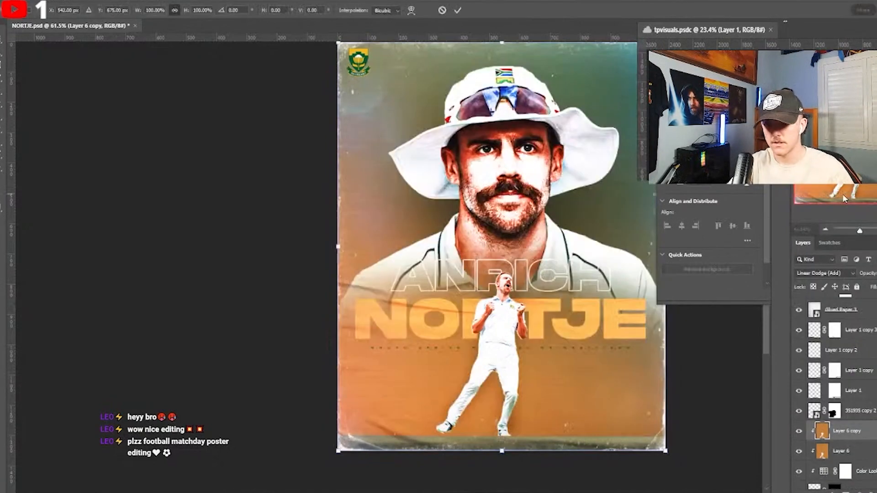
pyautogui.press('Return')
pyautogui.press('i')
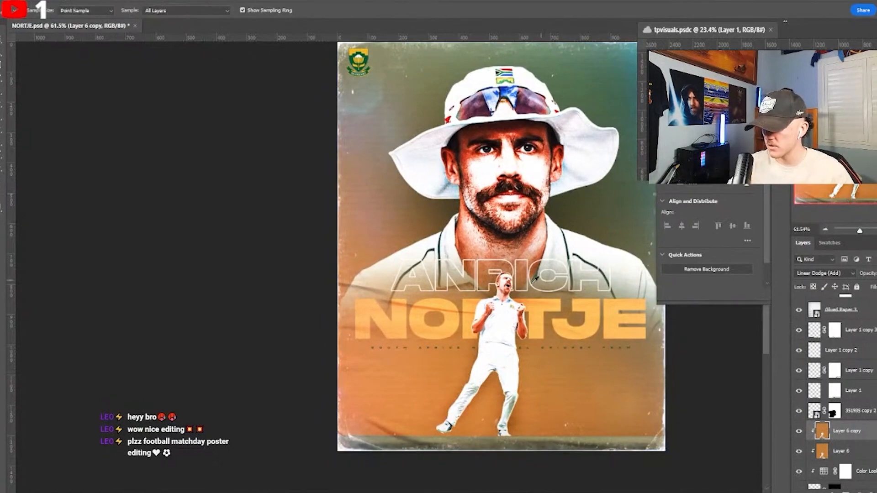
pyautogui.scroll(10, 535, 278)
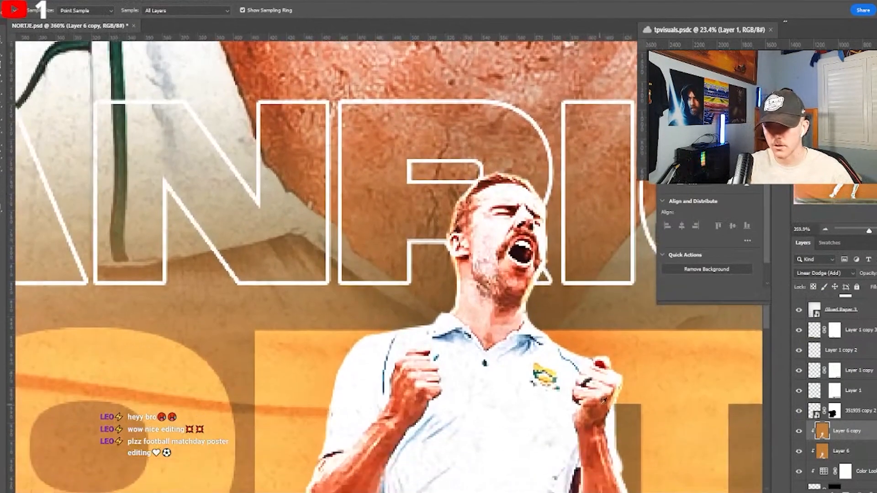
pyautogui.scroll(-10, 512, 295)
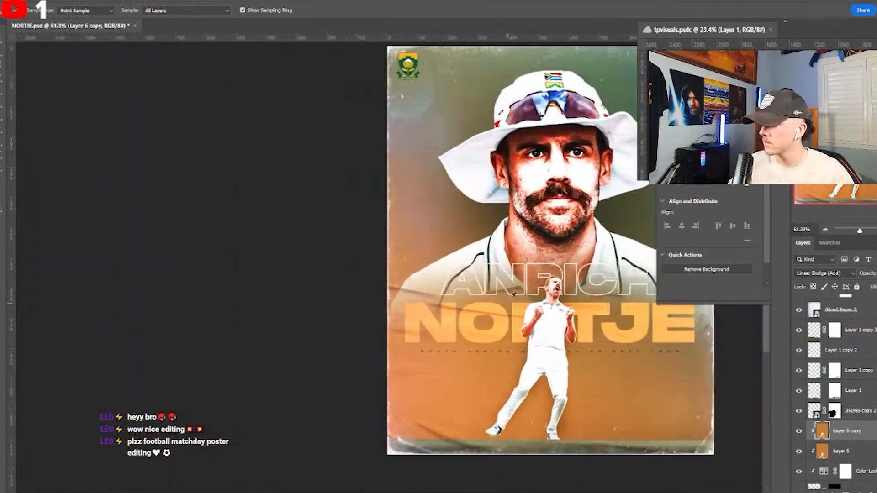
pyautogui.scroll(3, 603, 178)
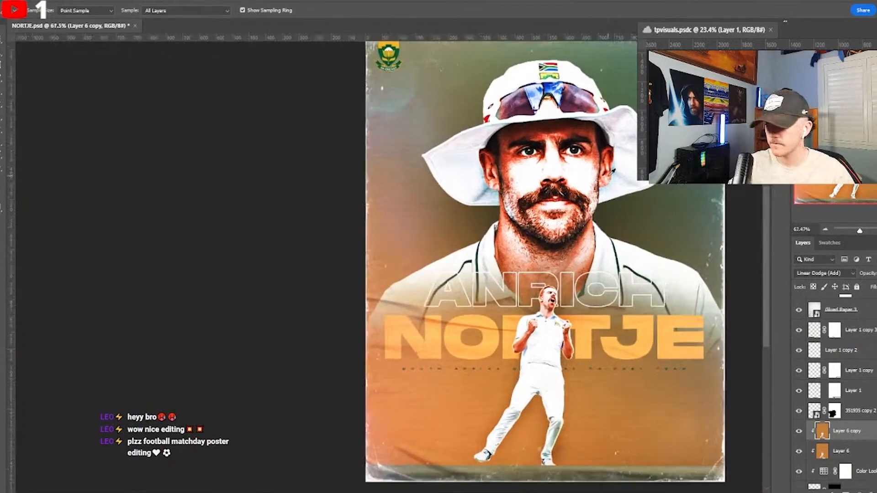
pyautogui.scroll(-3, 597, 181)
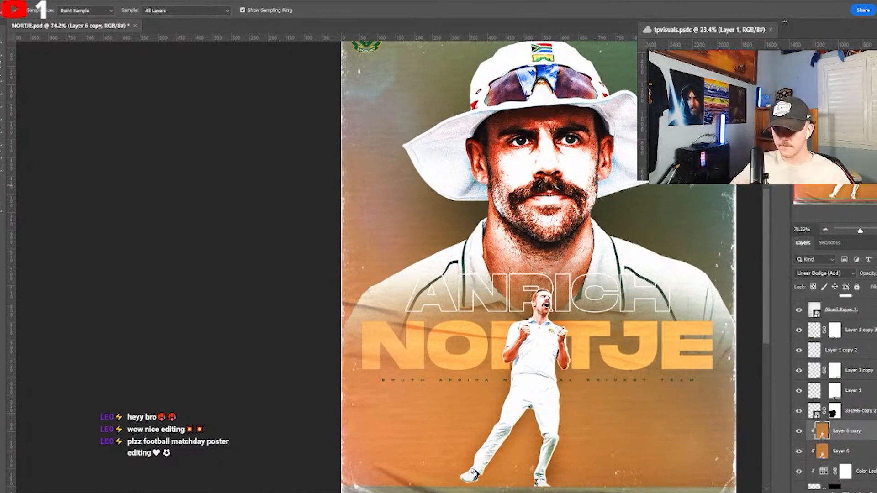
pyautogui.scroll(1, 650, 201)
pyautogui.scroll(-2, 650, 201)
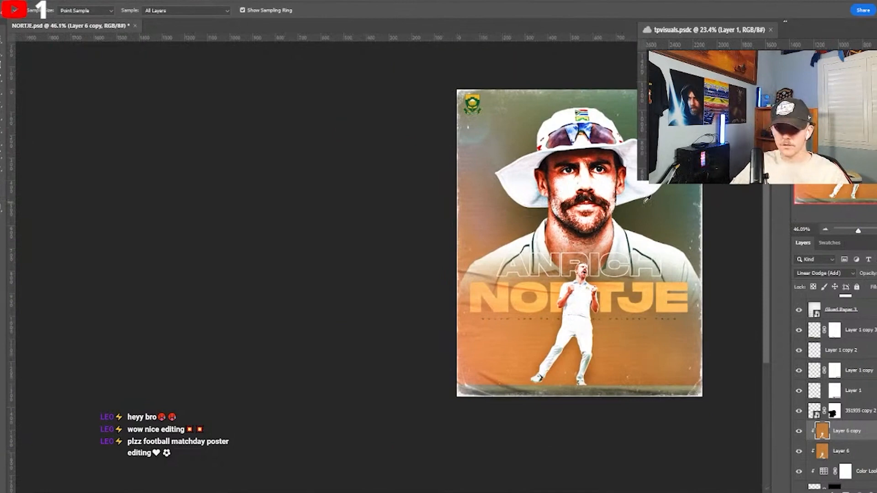
# - Examine the rim lighting on the small cricketer and review the poster's layer stack
pyautogui.scroll(1, 646, 199)
pyautogui.moveTo(481, 492); pyautogui.dragTo(524, 491)
pyautogui.scroll(3, 516, 263)
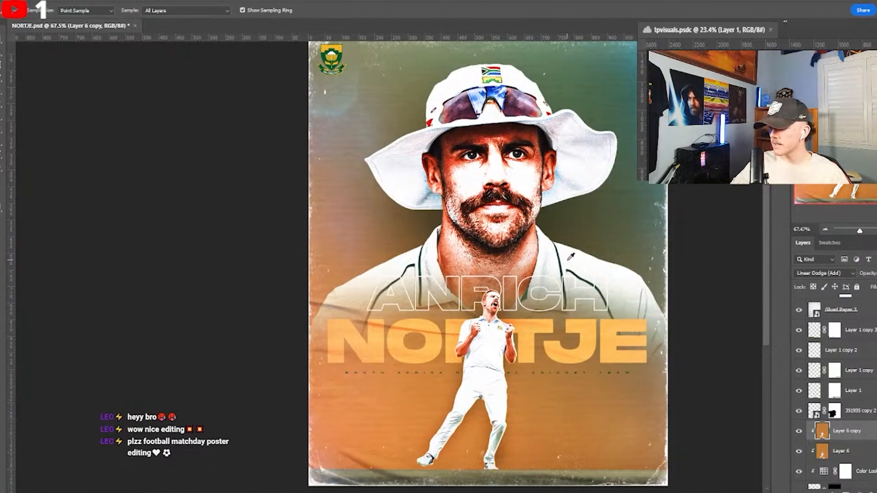
pyautogui.scroll(-3, 603, 258)
pyautogui.scroll(3, 593, 258)
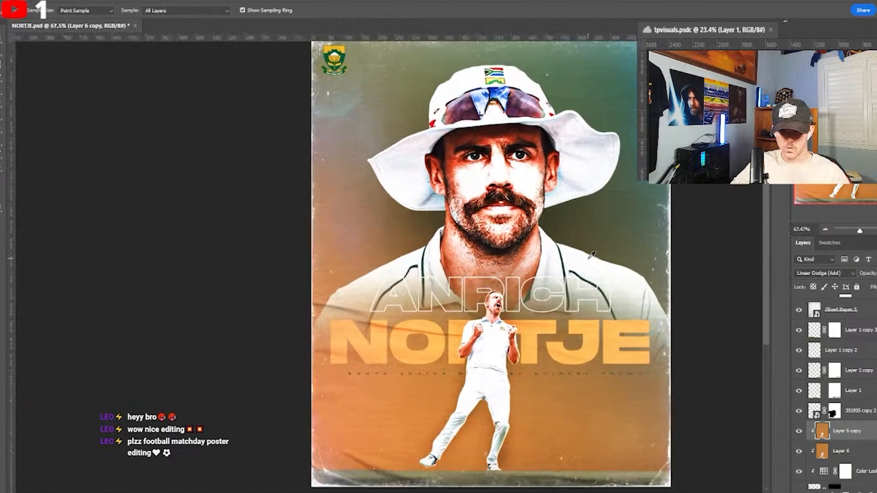
pyautogui.scroll(-1, 589, 259)
pyautogui.scroll(1, 475, 264)
pyautogui.scroll(-5, 826, 363)
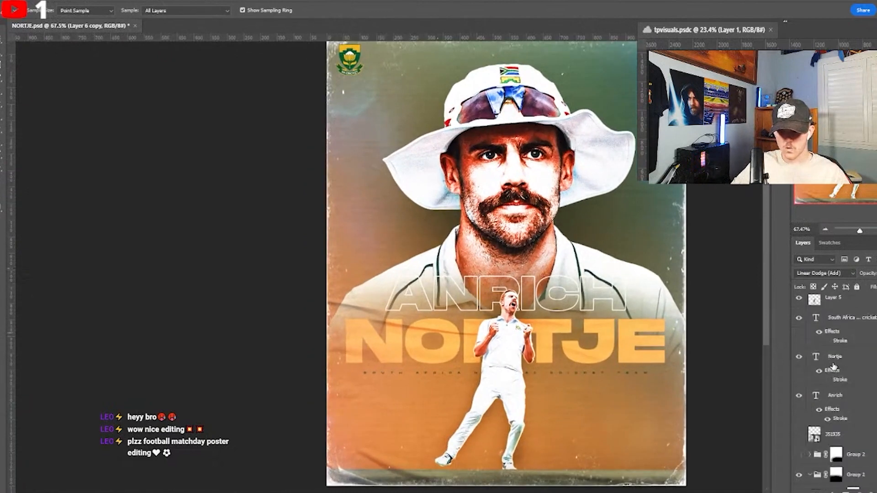
pyautogui.scroll(6, 830, 418)
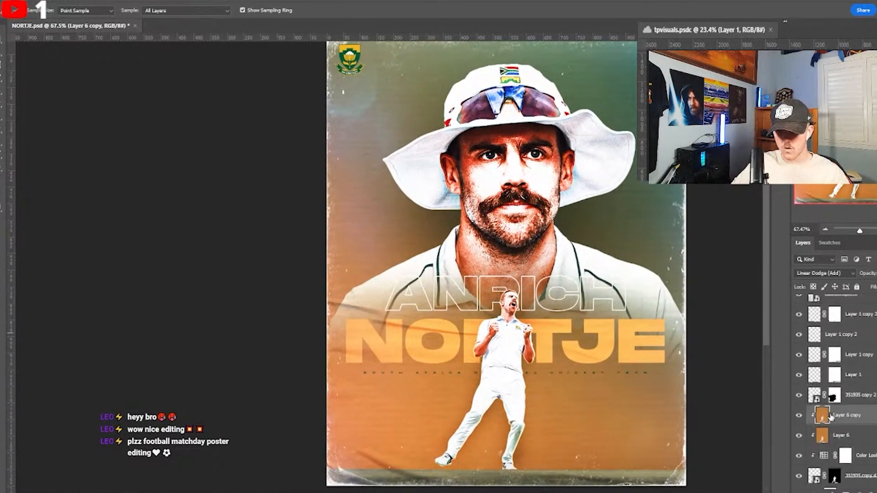
pyautogui.click(855, 341)
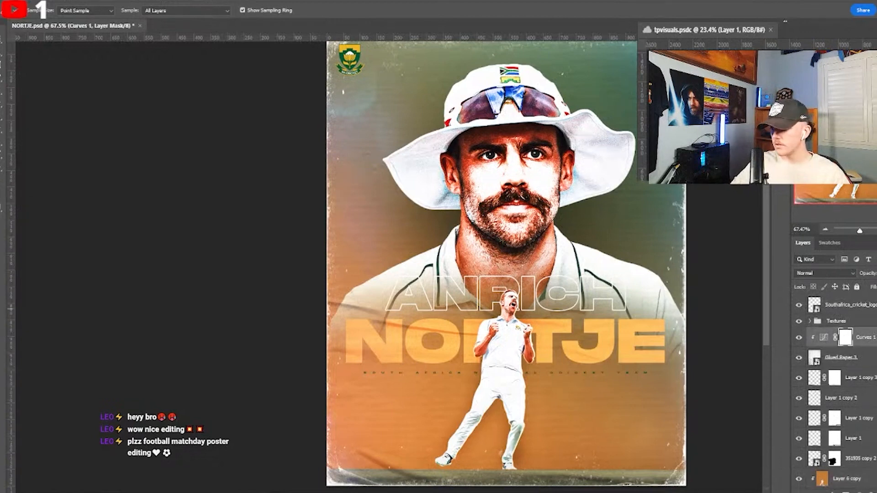
pyautogui.scroll(-2, 543, 311)
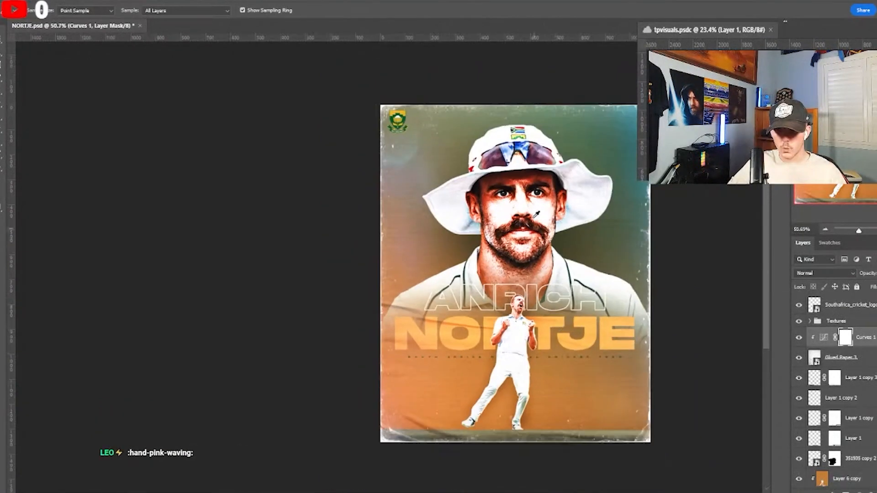
# - Duplicate the large portrait's group, collapse both groups, and place the copy below the original in the layer stack
pyautogui.press('v')
pyautogui.click(572, 244)
pyautogui.scroll(-3, 871, 395)
pyautogui.click(874, 340)
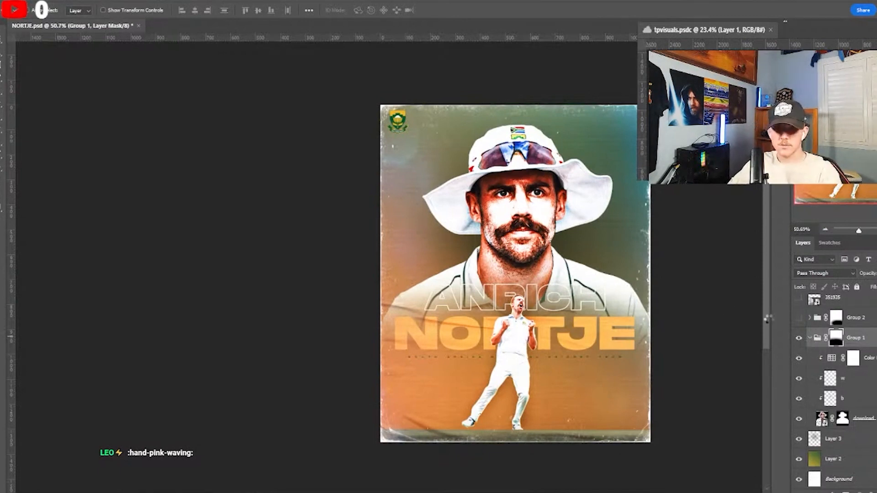
pyautogui.hotkey('ctrl', 'j')
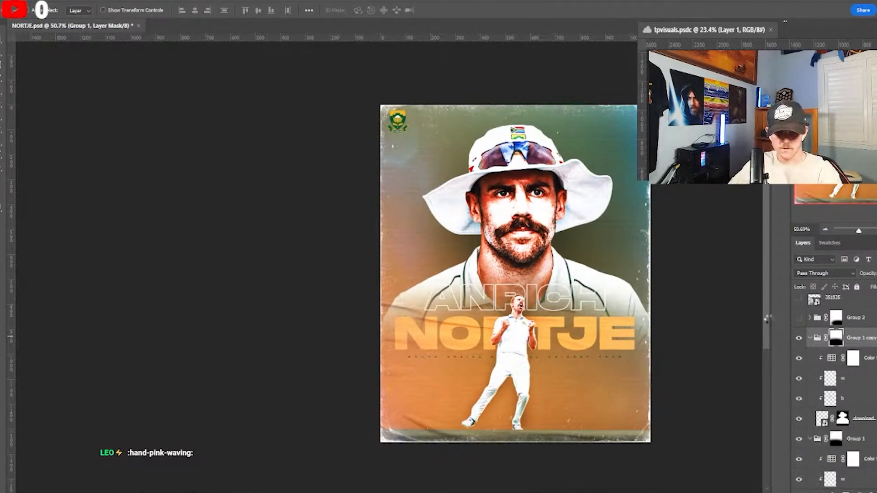
pyautogui.scroll(1, 770, 319)
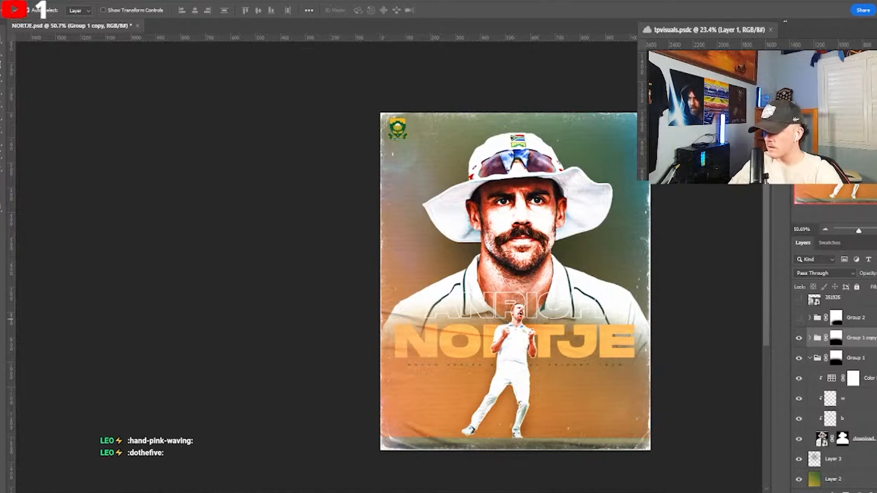
pyautogui.click(819, 360)
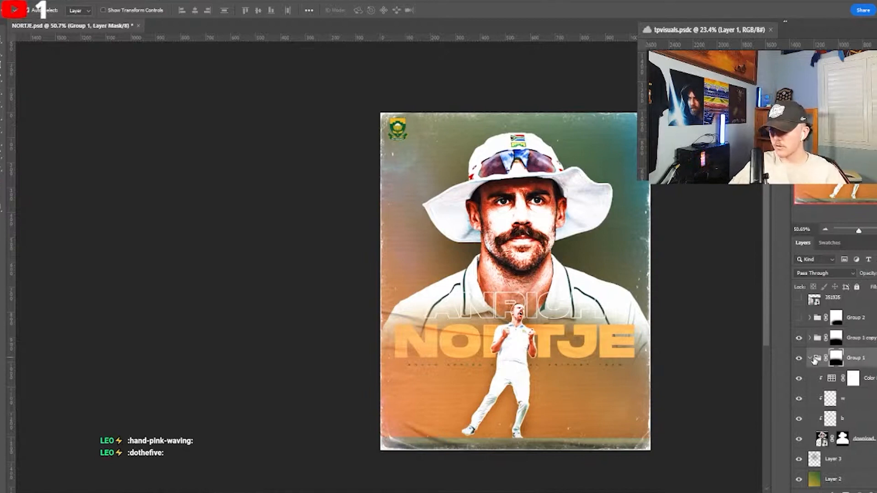
pyautogui.click(810, 359)
pyautogui.moveTo(871, 400); pyautogui.dragTo(858, 429)
# - Transform the portrait group copy, shifting it horizontally so it peeks out on the left of the main portrait
pyautogui.hotkey('ctrl', 't')
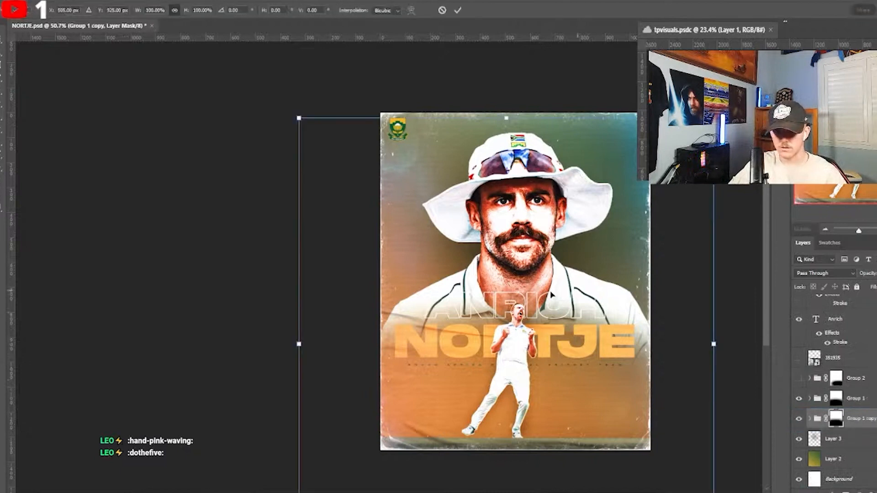
pyautogui.moveTo(580, 291); pyautogui.dragTo(550, 292)
pyautogui.click(458, 11)
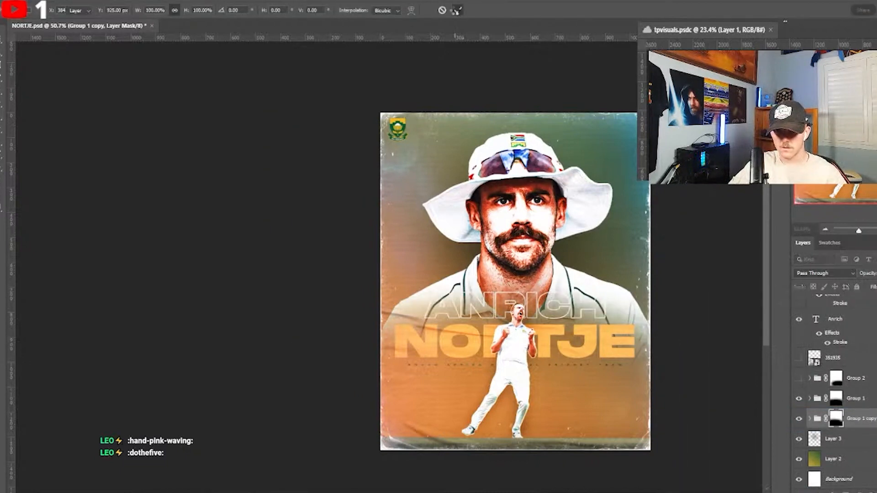
# - Duplicate the shifted portrait group and transform the new copy so it peeks out on the right of the main portrait
pyautogui.hotkey('ctrl', 'j')
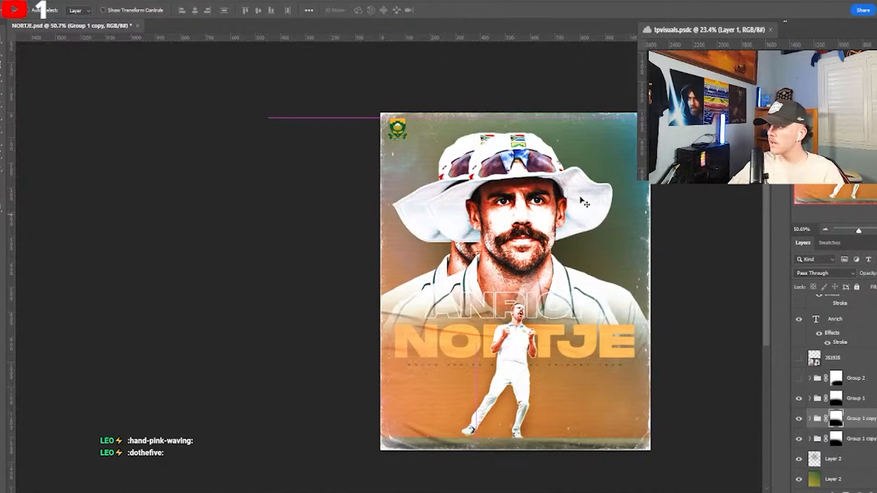
pyautogui.hotkey('ctrl', 't')
pyautogui.moveTo(575, 257); pyautogui.dragTo(623, 257)
pyautogui.click(459, 11)
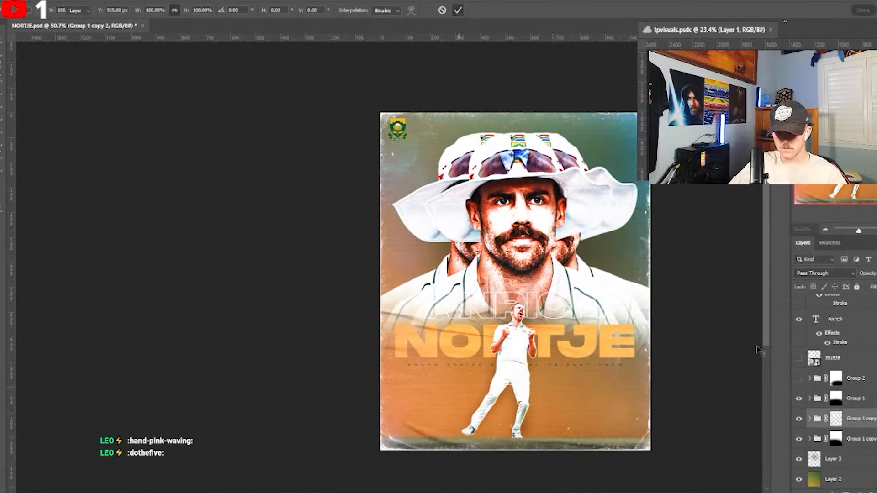
# - Convert the two shifted portrait copies into one smart object and start a Displace filter with horizontal and vertical scales of 10
pyautogui.rightClick(866, 440)
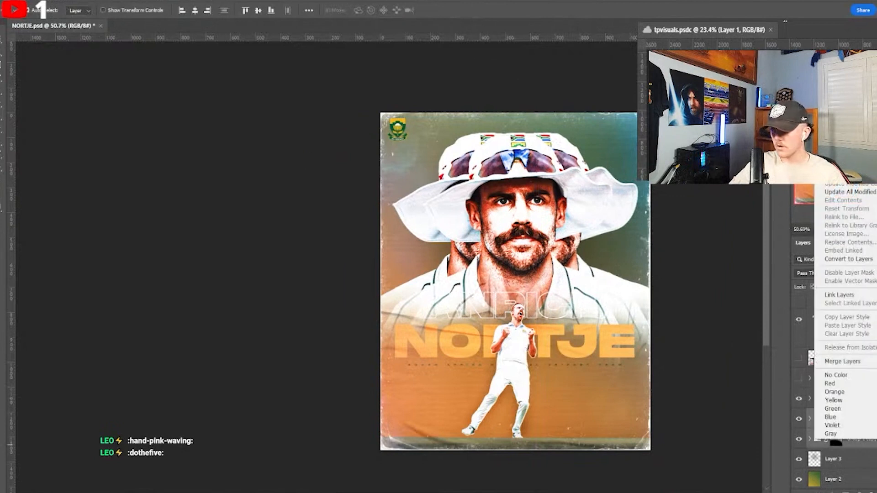
pyautogui.click(846, 167)
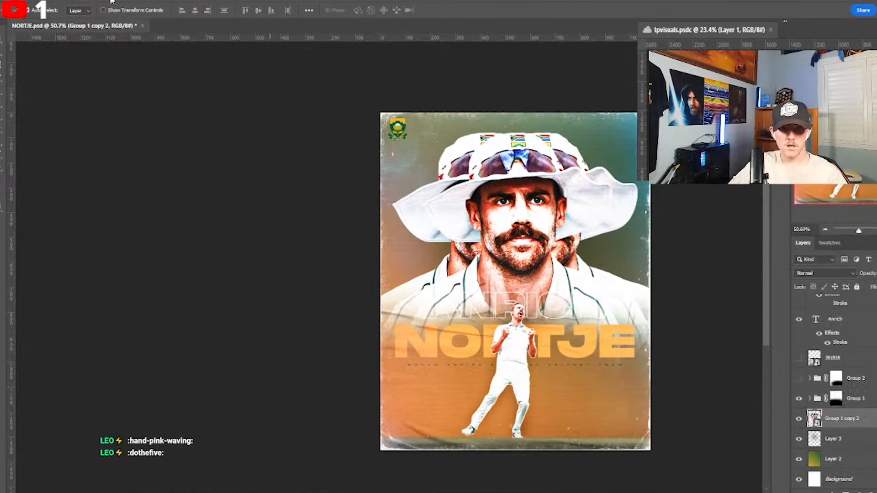
pyautogui.click(112, 1)
pyautogui.moveTo(195, 141)
pyautogui.click(233, 140)
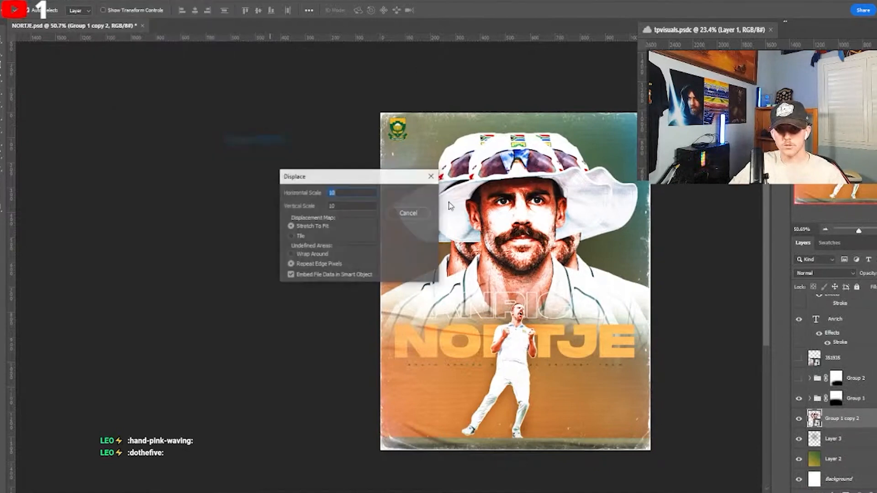
pyautogui.click(411, 197)
# - Load the DUST displacement map from the Displacement Maps folder of the Sil x Dean Pack
pyautogui.click(145, 14)
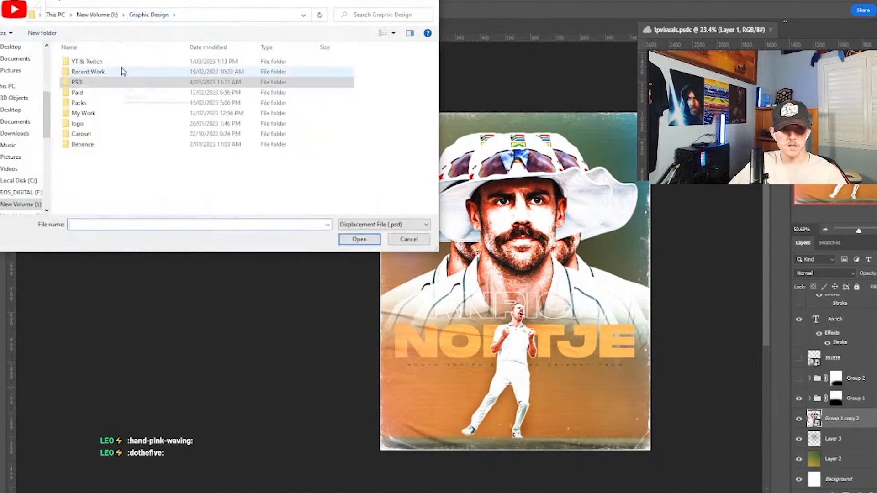
pyautogui.doubleClick(100, 93)
pyautogui.click(155, 15)
pyautogui.click(110, 105)
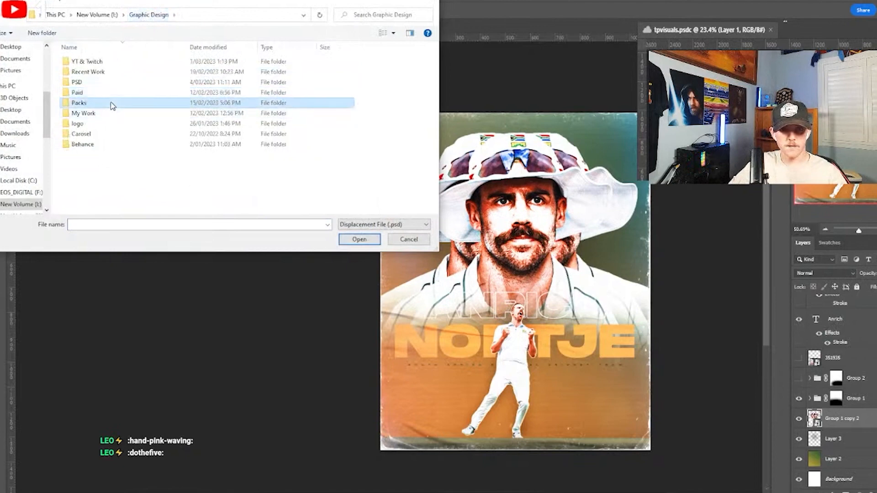
pyautogui.doubleClick(111, 106)
pyautogui.doubleClick(166, 130)
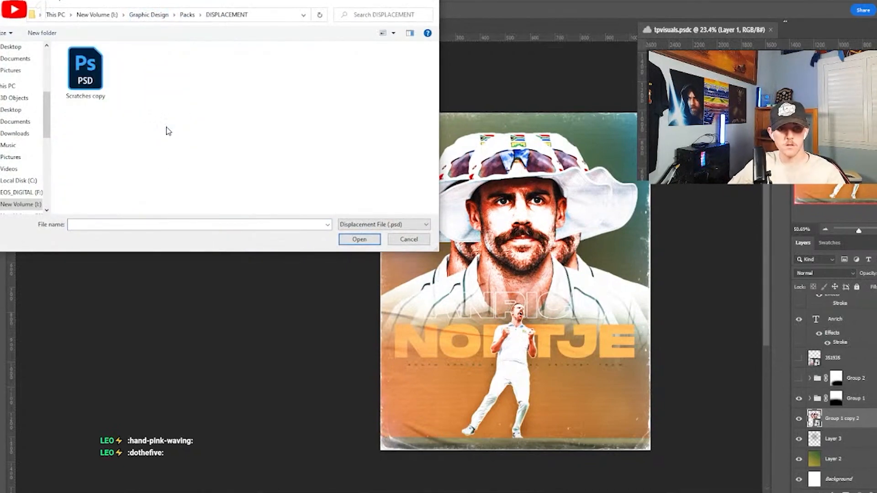
pyautogui.click(187, 15)
pyautogui.scroll(-2, 118, 132)
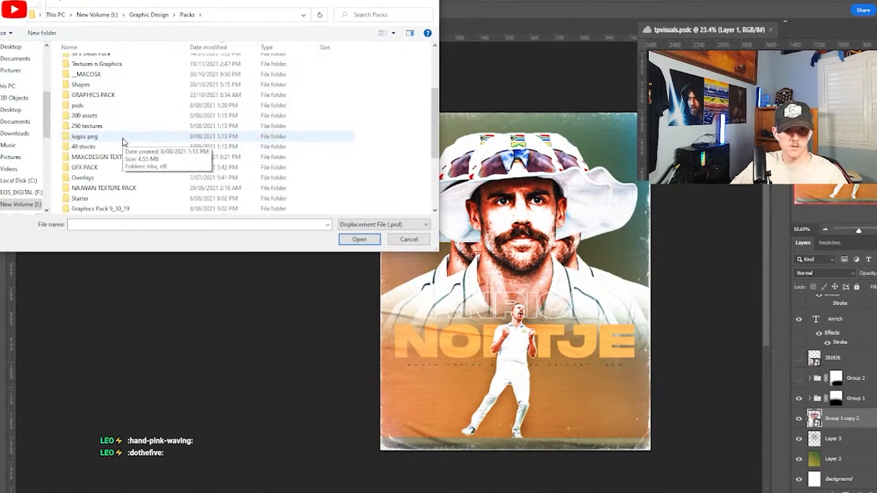
pyautogui.doubleClick(93, 79)
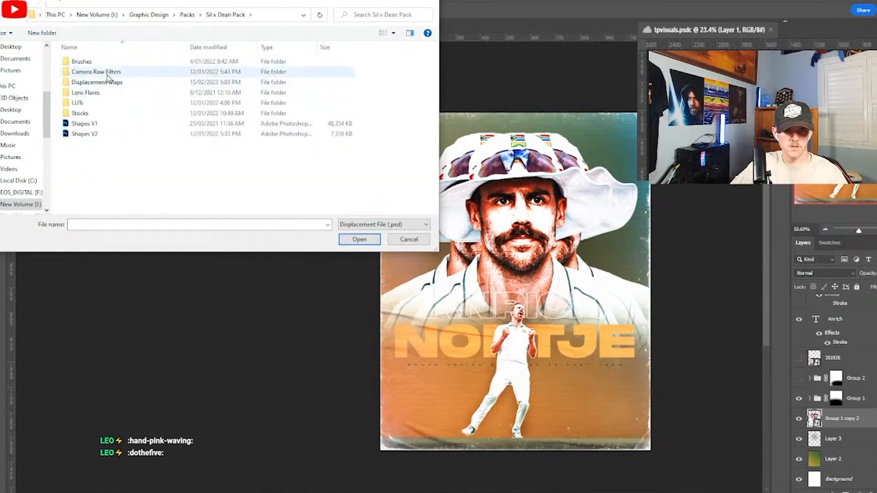
pyautogui.doubleClick(98, 79)
pyautogui.doubleClick(129, 80)
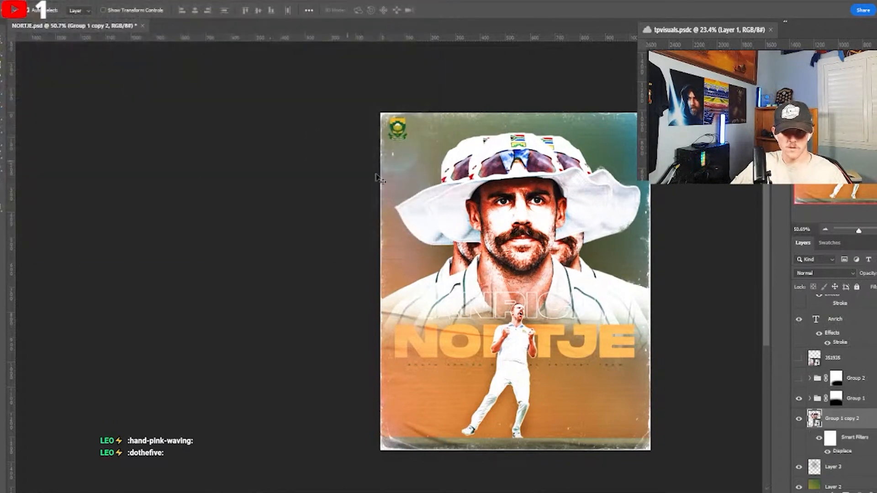
# - Set the Displace filter's horizontal scale to 20, change its vertical scale, and reload the DUST displacement map
pyautogui.doubleClick(843, 452)
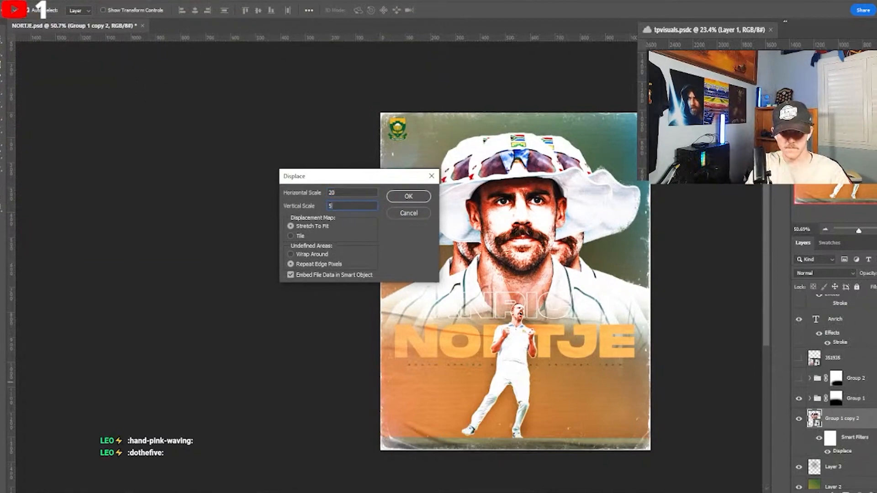
pyautogui.press('Return')
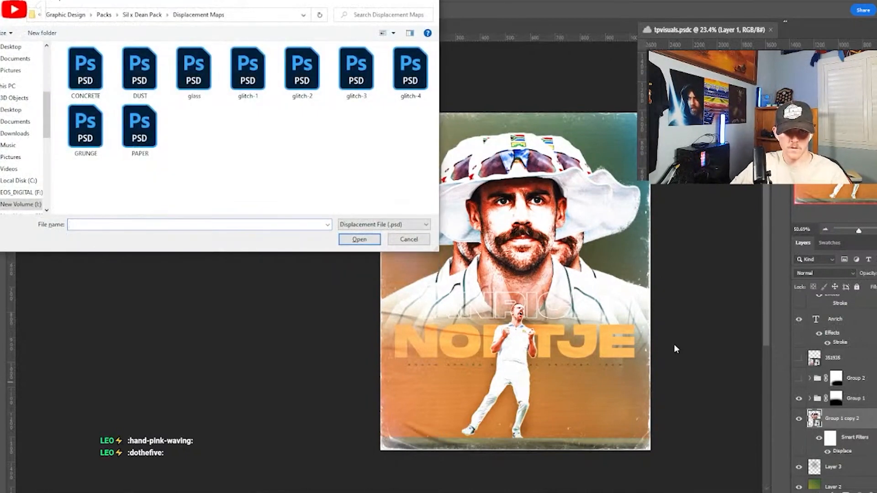
pyautogui.doubleClick(123, 55)
# - Transform the displaced smart object, moving it slightly upward behind the main portrait
pyautogui.hotkey('ctrl', 't')
pyautogui.moveTo(615, 287); pyautogui.dragTo(604, 275)
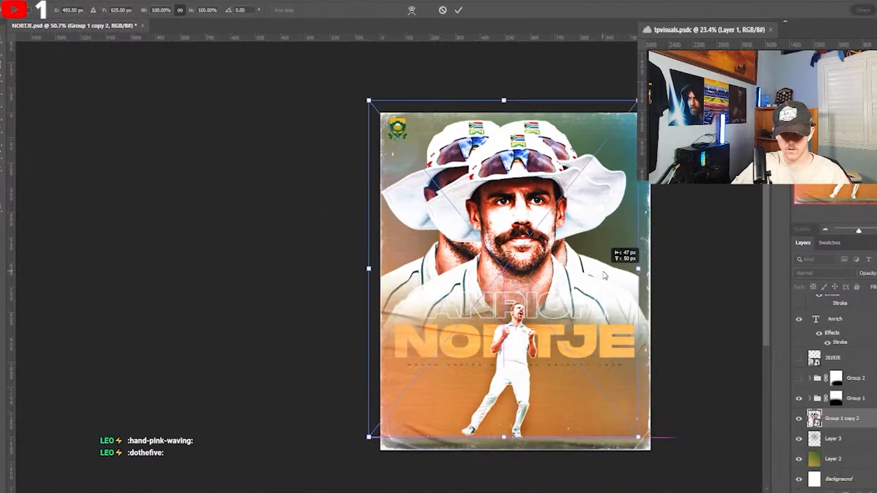
pyautogui.press('Return')
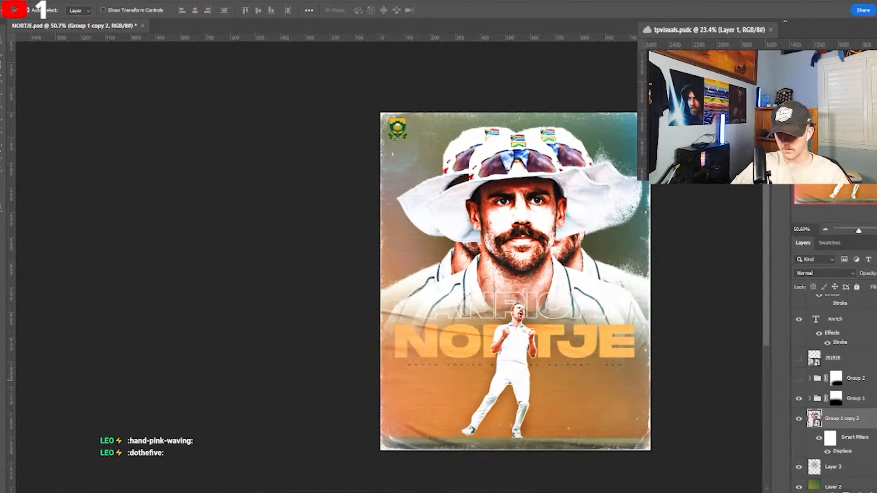
# - Add a layer mask to the displaced smart object and set up a soft round brush with 100% opacity and 18% flow
pyautogui.click(846, 491)
pyautogui.scroll(3, 604, 327)
pyautogui.press('b')
pyautogui.rightClick(552, 308)
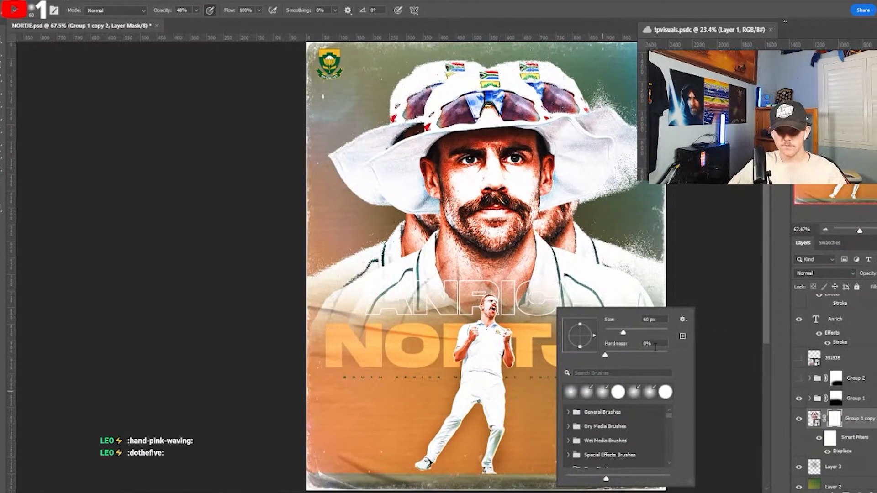
pyautogui.click(572, 394)
pyautogui.moveTo(163, 12)
pyautogui.mouseDown()
pyautogui.moveTo(236, 12)
pyautogui.moveTo(164, 14)
pyautogui.moveTo(171, 15)
pyautogui.mouseUp()
pyautogui.scroll(1, 470, 214)
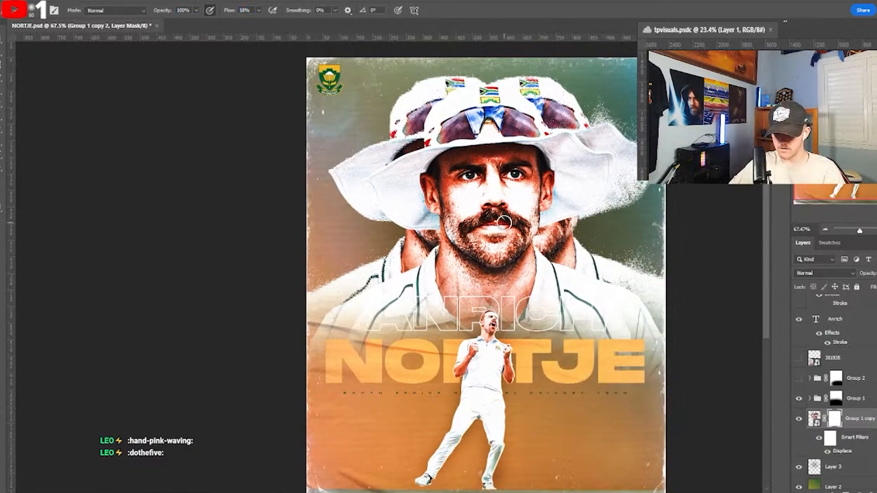
# - Mask out the background portraits across the chest and title area with a much larger brush, and compare with the layer hidden
pyautogui.press(']')
pyautogui.press(']')
pyautogui.press(']')
pyautogui.press(']')
pyautogui.press(']')
pyautogui.press(']')
pyautogui.press(']')
pyautogui.press(']')
pyautogui.press(']')
pyautogui.press(']')
pyautogui.press(']')
pyautogui.press(']')
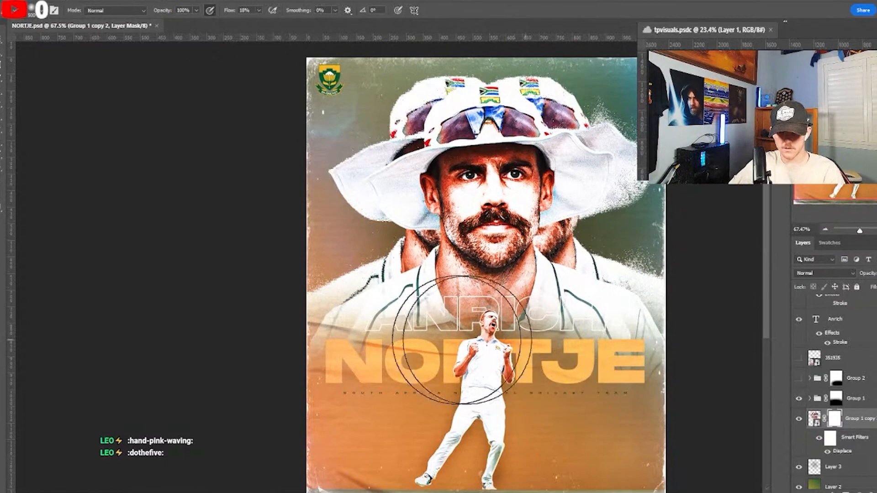
pyautogui.moveTo(434, 346)
pyautogui.mouseDown()
pyautogui.moveTo(555, 352)
pyautogui.moveTo(549, 358)
pyautogui.moveTo(604, 348)
pyautogui.mouseUp()
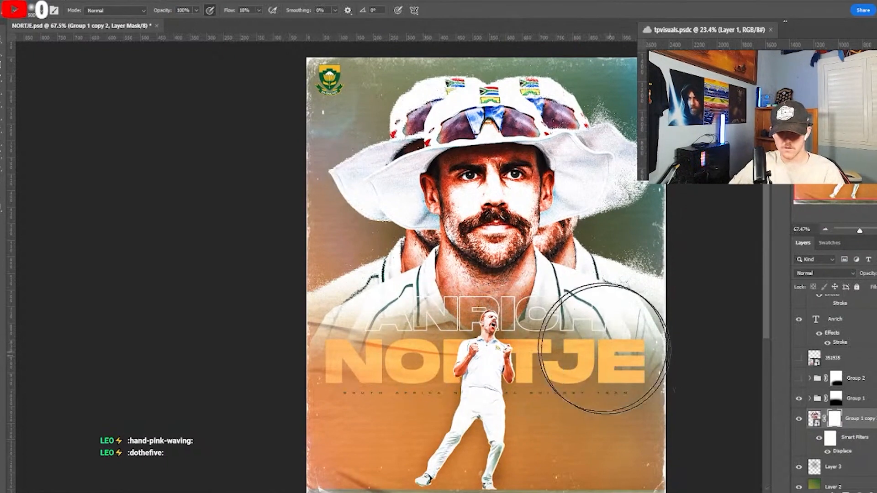
pyautogui.click(800, 421)
pyautogui.click(799, 419)
pyautogui.scroll(-2, 543, 261)
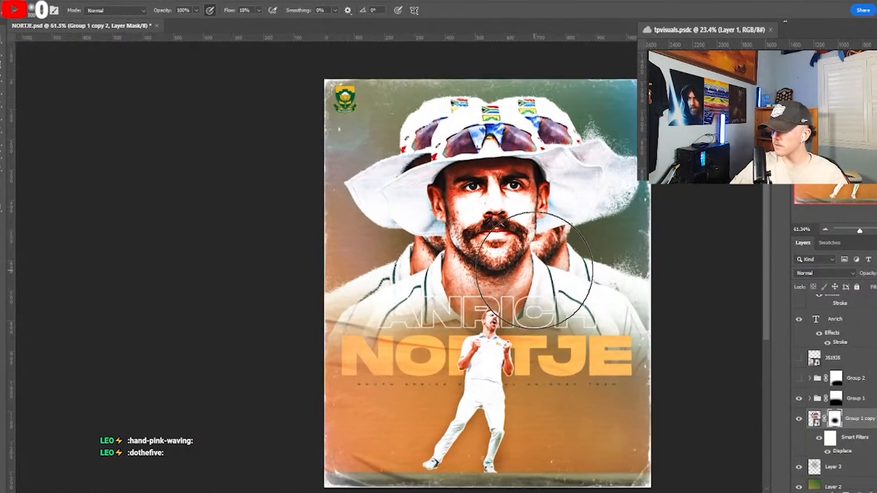
pyautogui.scroll(2, 543, 260)
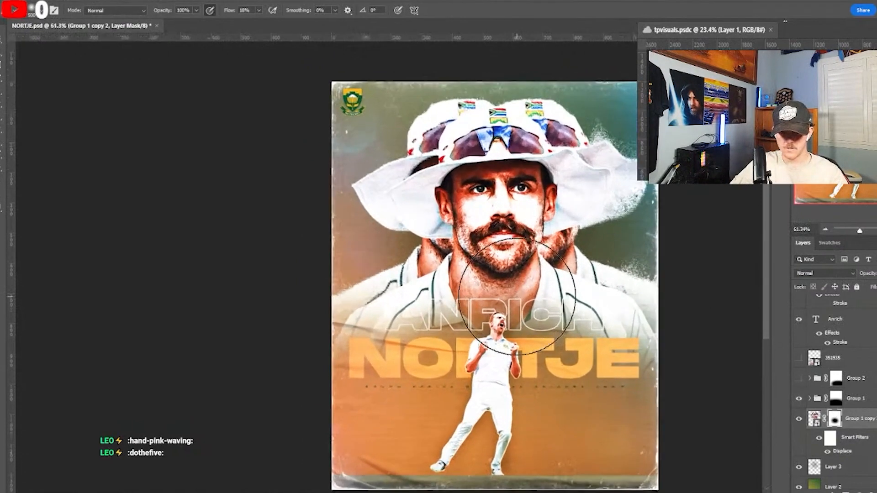
pyautogui.press('[')
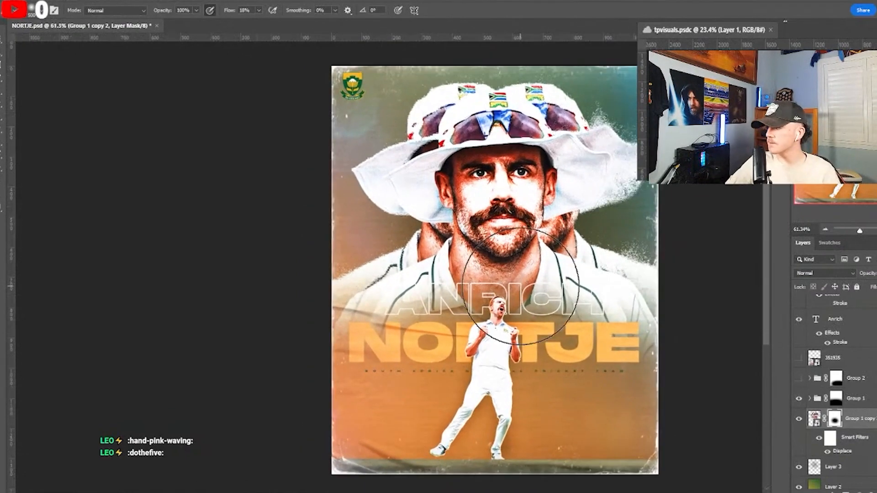
pyautogui.scroll(2, 581, 221)
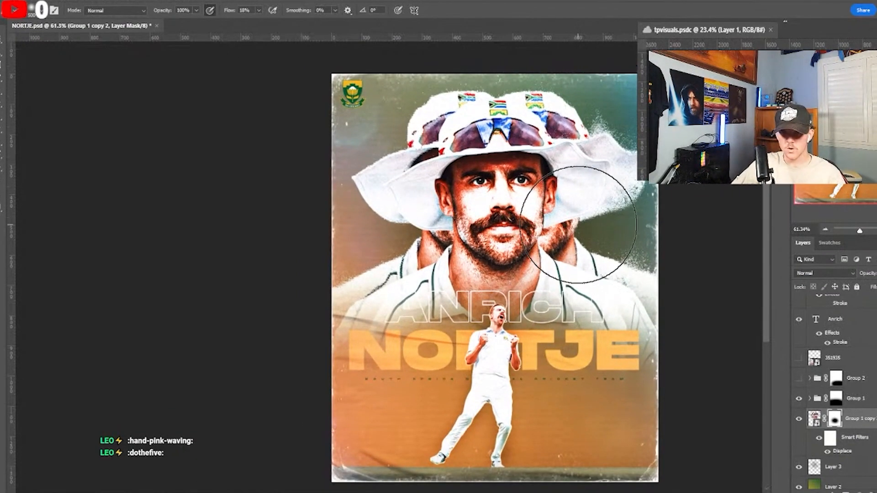
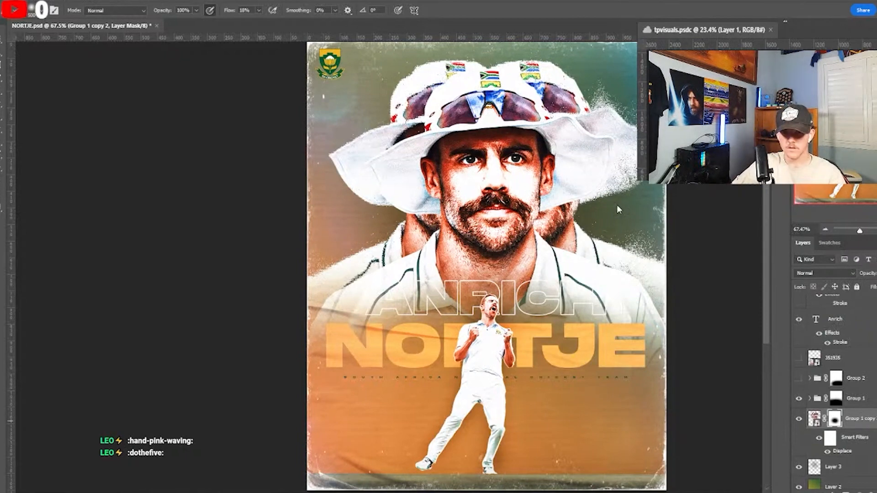
# - Add a black Outer Glow to the main portrait's download layer with Normal blend mode, 52% opacity and 79 px size
pyautogui.scroll(-3, 448, 229)
pyautogui.scroll(3, 474, 221)
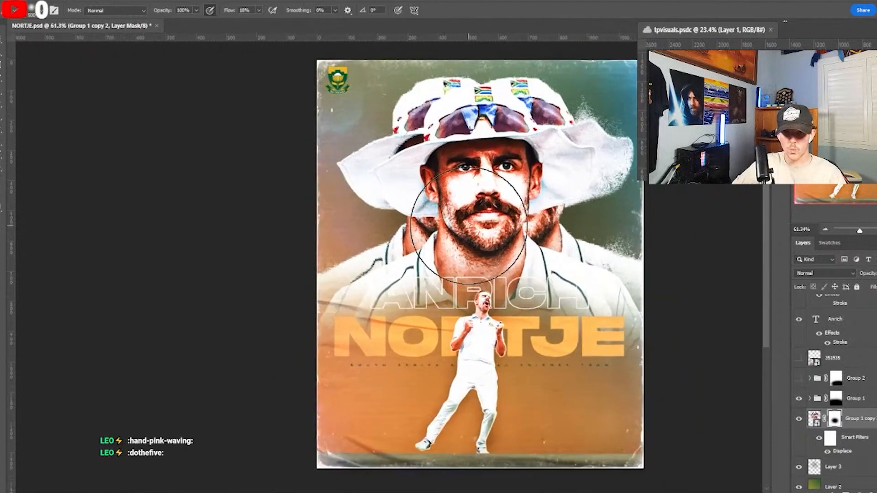
pyautogui.press('v')
pyautogui.click(475, 221)
pyautogui.scroll(-3, 836, 392)
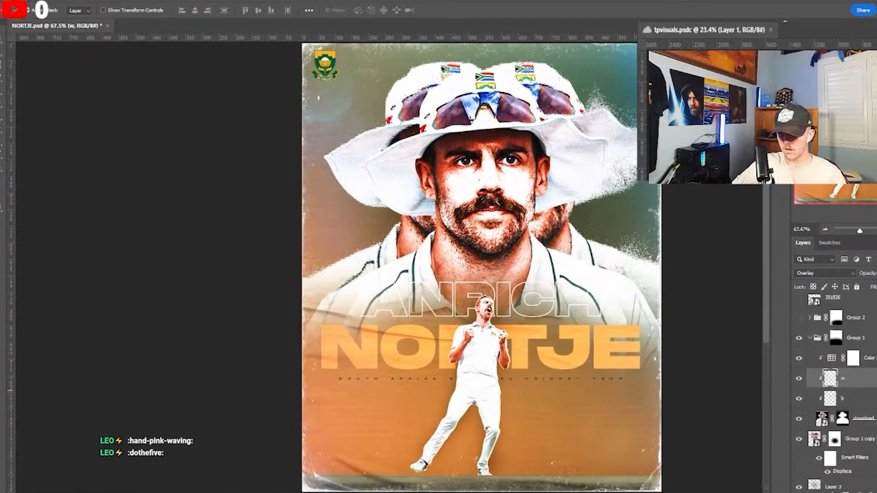
pyautogui.click(875, 417)
pyautogui.click(870, 418)
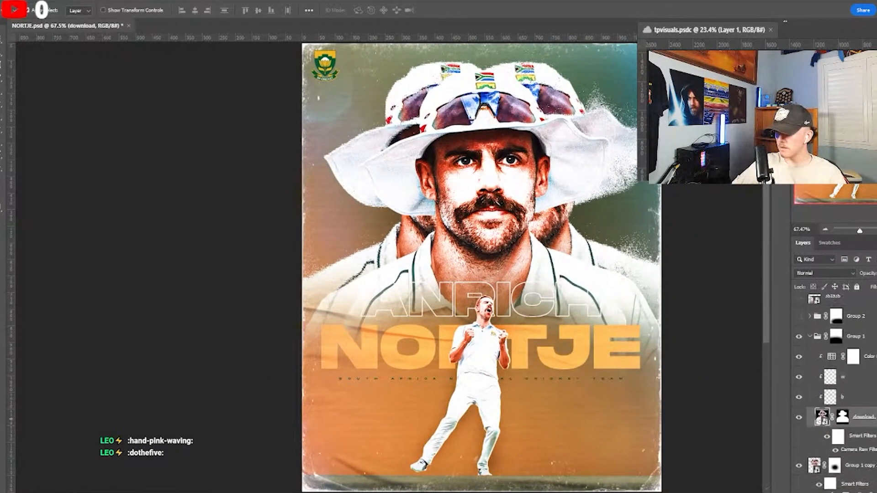
pyautogui.doubleClick(870, 418)
pyautogui.click(568, 381)
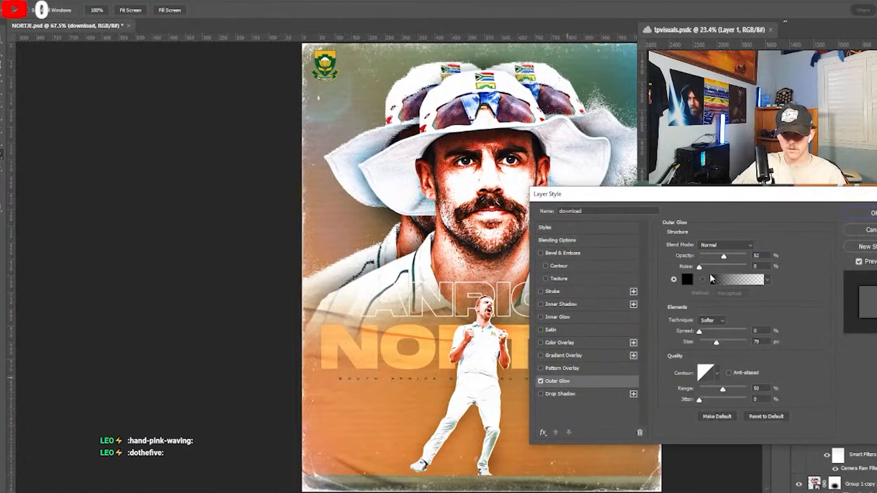
pyautogui.click(871, 213)
pyautogui.scroll(-3, 536, 201)
pyautogui.scroll(2, 496, 235)
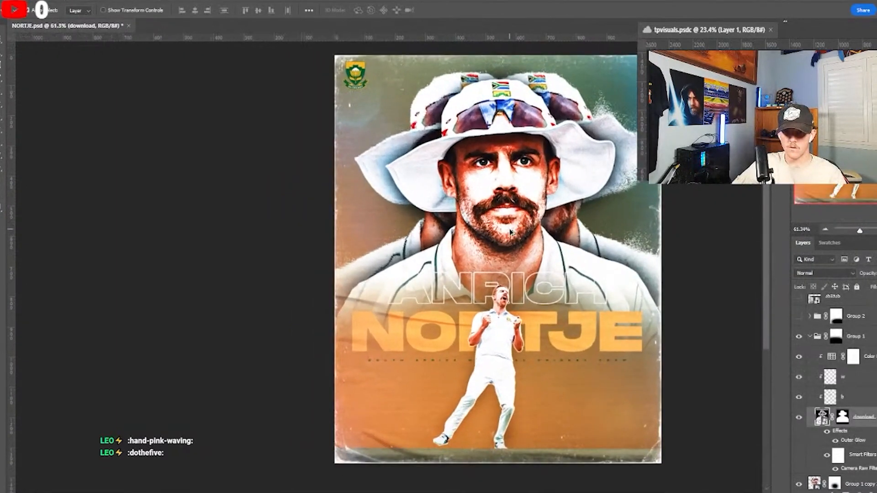
pyautogui.scroll(2, 510, 232)
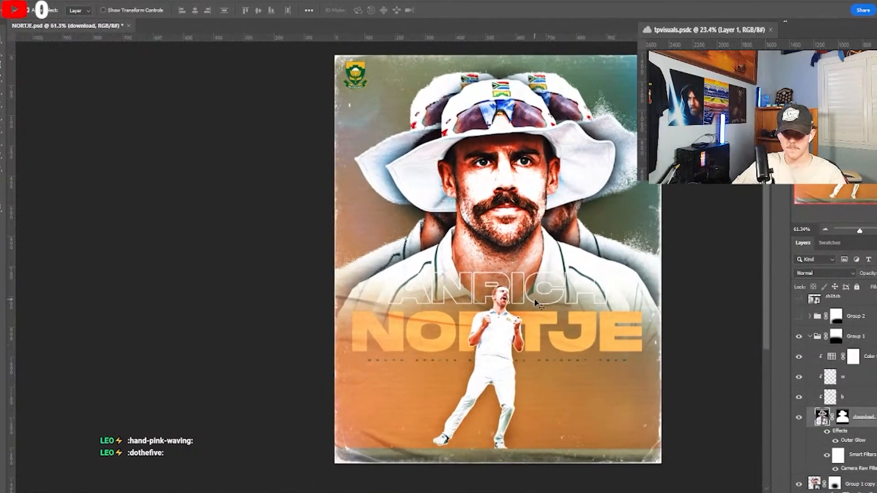
# - Create a new blank layer directly beneath the ANRICH outline text and above the hidden 351935 layer
pyautogui.click(583, 312)
pyautogui.click(852, 345)
pyautogui.hotkey('ctrl', 'shift', 'alt', 'n')
pyautogui.scroll(1, 517, 197)
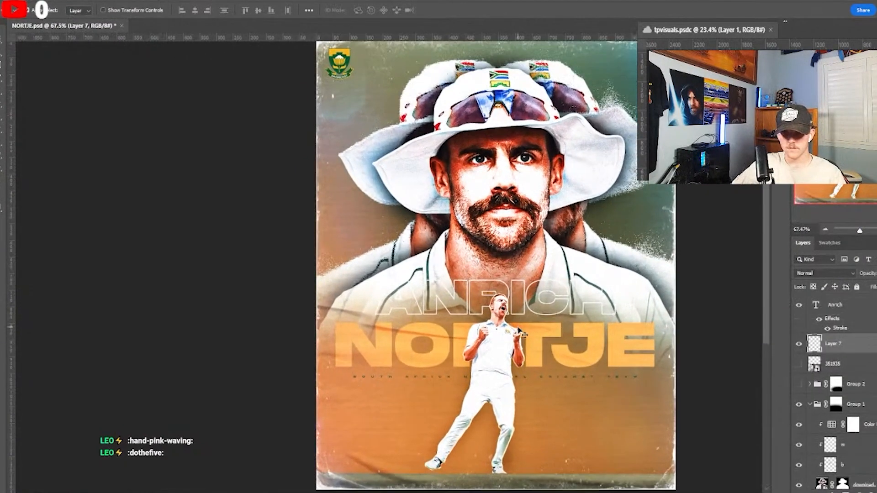
# - Paint dark shading behind the ANRICH outline text with a much smaller soft brush, and lower the shading layer's opacity
pyautogui.press('b')
pyautogui.press('[')
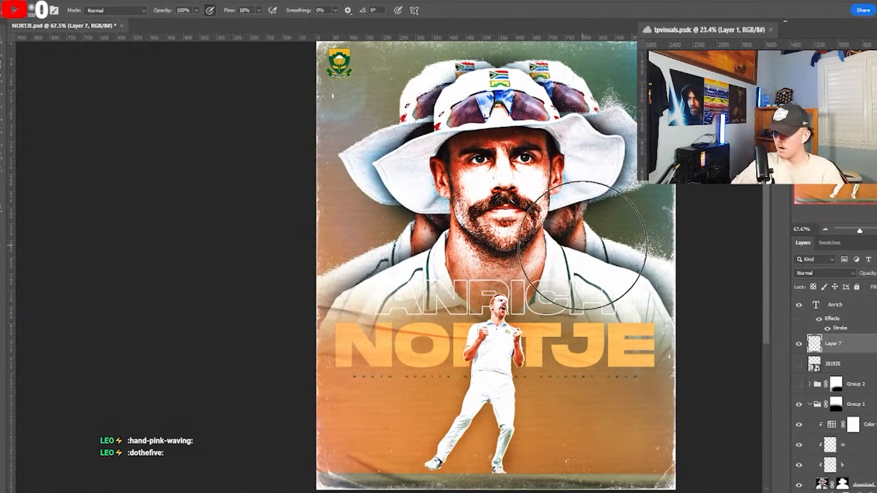
pyautogui.press('[')
pyautogui.press('[')
pyautogui.press('[')
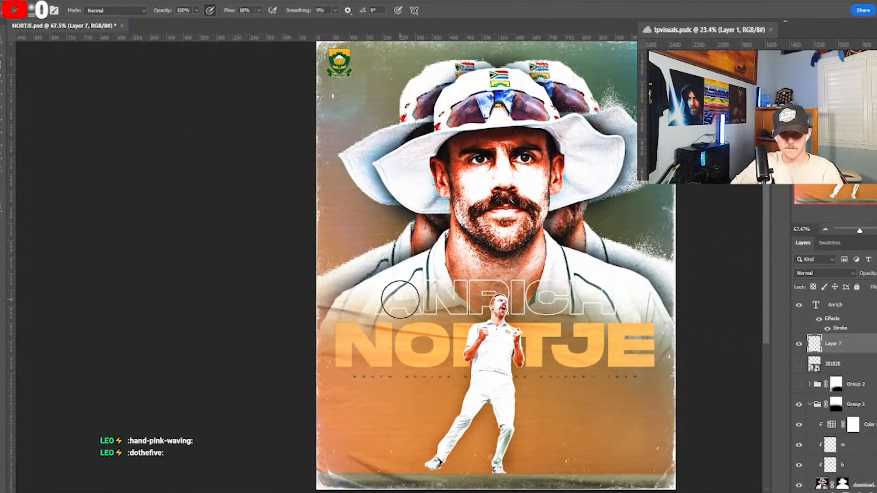
pyautogui.moveTo(381, 299)
pyautogui.mouseDown()
pyautogui.moveTo(631, 293)
pyautogui.moveTo(333, 292)
pyautogui.mouseUp()
pyautogui.moveTo(864, 273)
pyautogui.mouseDown()
pyautogui.moveTo(834, 272)
pyautogui.moveTo(850, 270)
pyautogui.mouseUp()
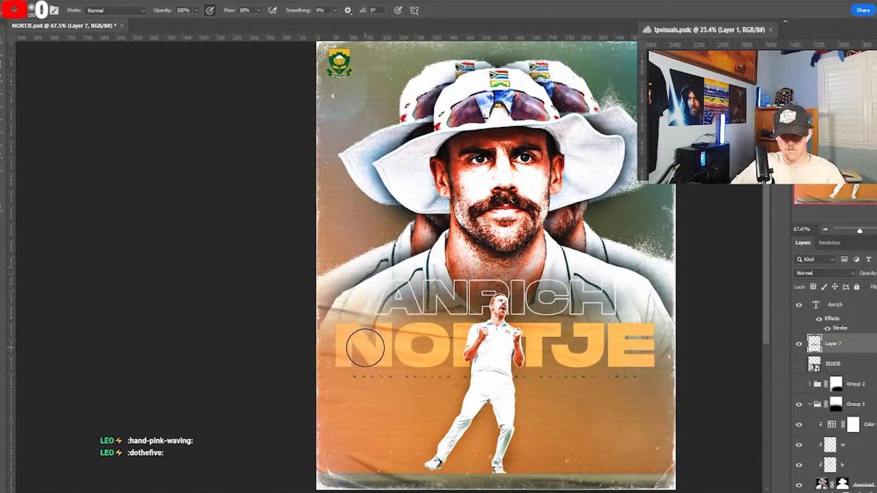
# - Brush dark shading across the area behind the NORTJE title, undoing and repainting the horizontal strokes
pyautogui.moveTo(366, 345); pyautogui.dragTo(548, 344)
pyautogui.hotkey('ctrl', 'alt', 'z')
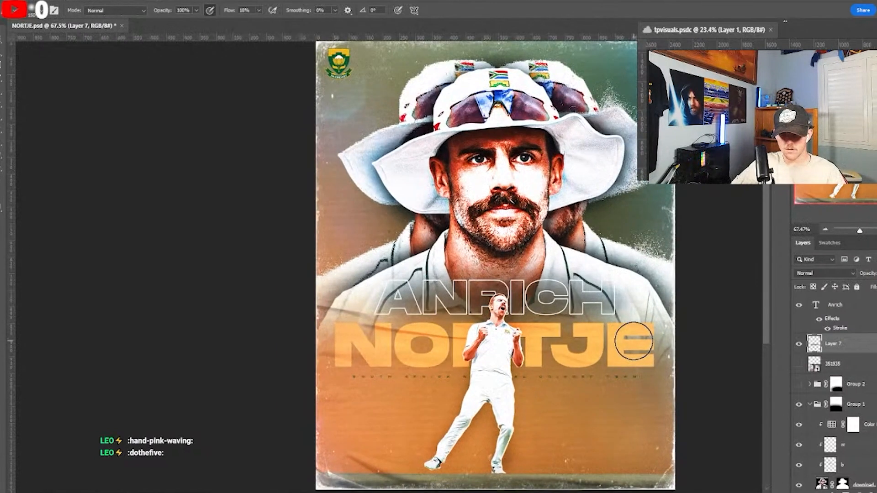
pyautogui.moveTo(625, 344); pyautogui.dragTo(310, 343)
pyautogui.hotkey('ctrl', 'alt', 'z')
pyautogui.moveTo(369, 351); pyautogui.dragTo(584, 346)
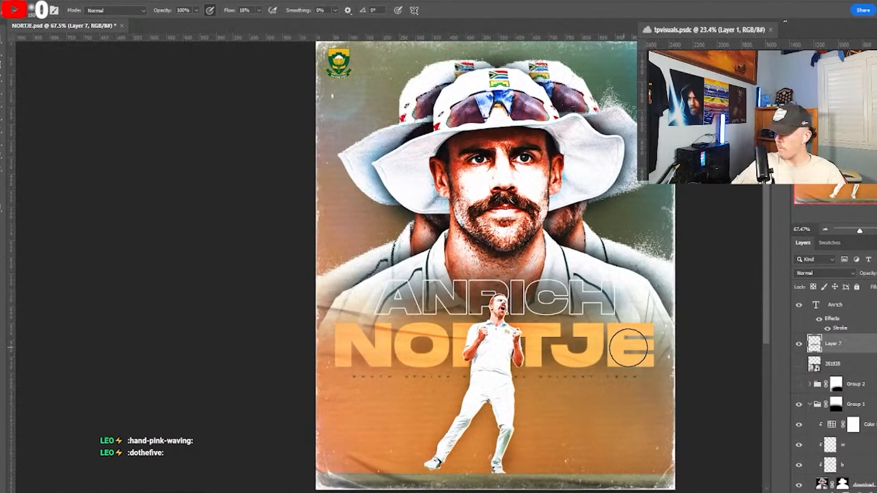
# - Compare the poster with the title shading layer hidden and shown, and examine the overall composition
pyautogui.scroll(-1, 629, 347)
pyautogui.scroll(1, 520, 331)
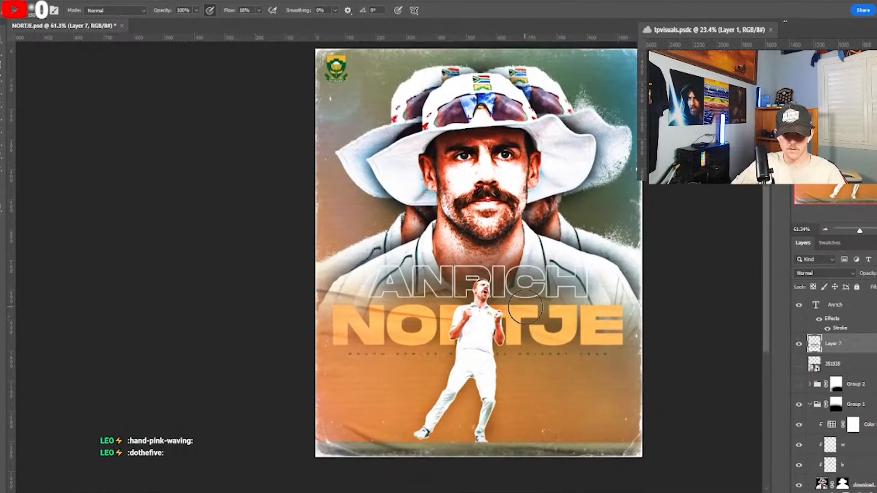
pyautogui.click(799, 346)
pyautogui.click(798, 346)
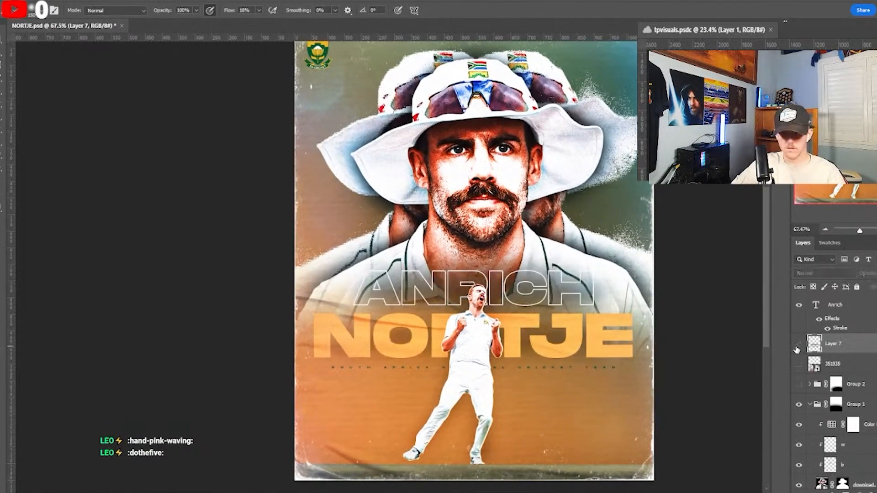
pyautogui.click(799, 346)
pyautogui.click(798, 346)
pyautogui.scroll(-1, 450, 251)
pyautogui.scroll(1, 498, 255)
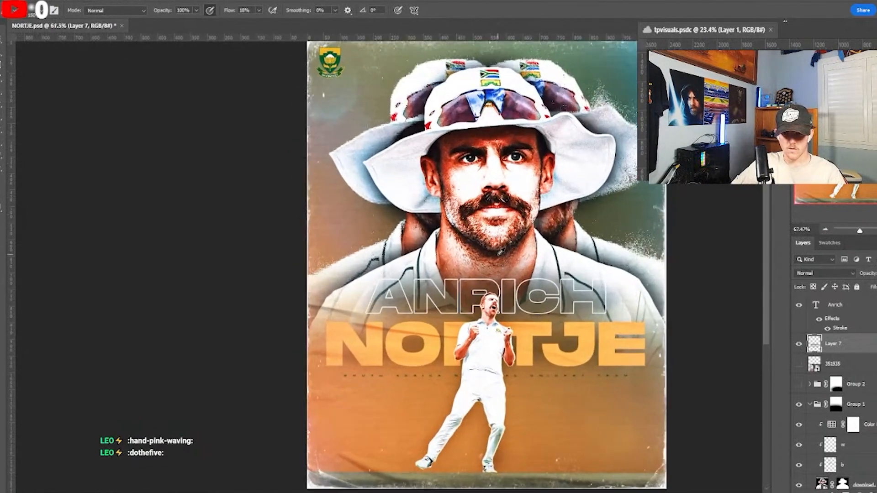
pyautogui.scroll(-1, 498, 255)
pyautogui.scroll(1, 498, 255)
pyautogui.scroll(-1, 498, 254)
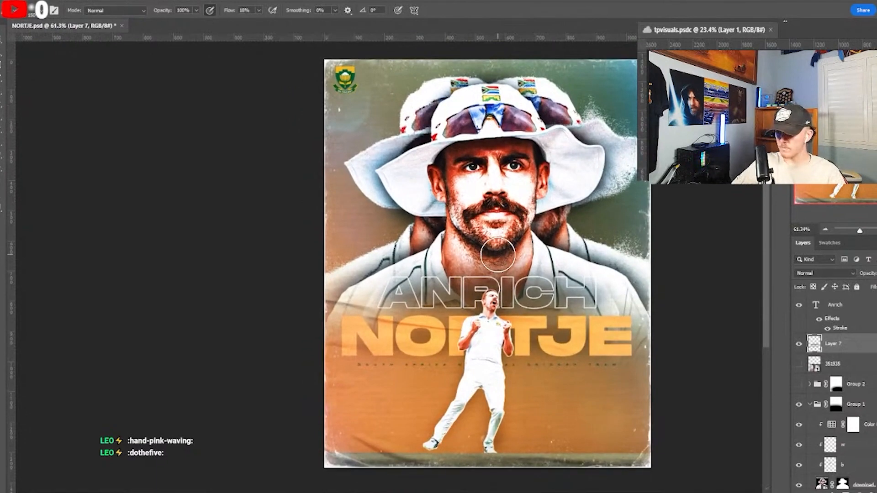
pyautogui.scroll(-1, 498, 255)
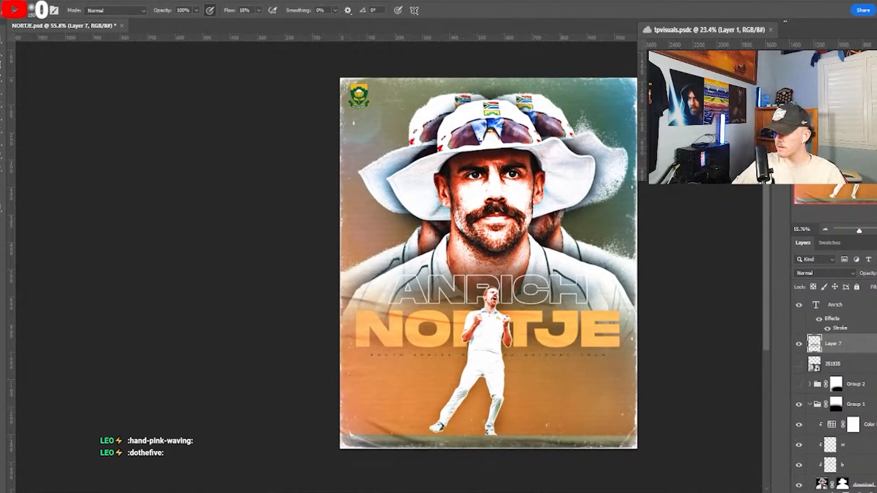
pyautogui.scroll(1, 597, 199)
pyautogui.scroll(-1, 598, 199)
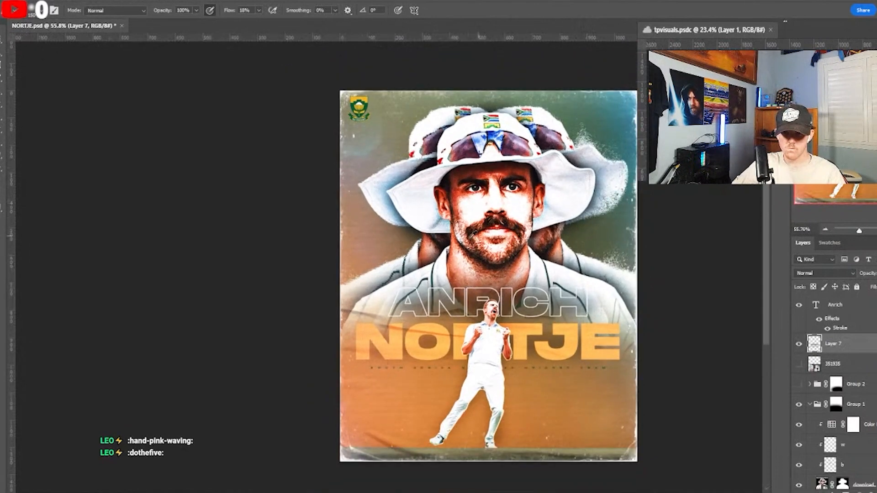
pyautogui.scroll(1, 470, 232)
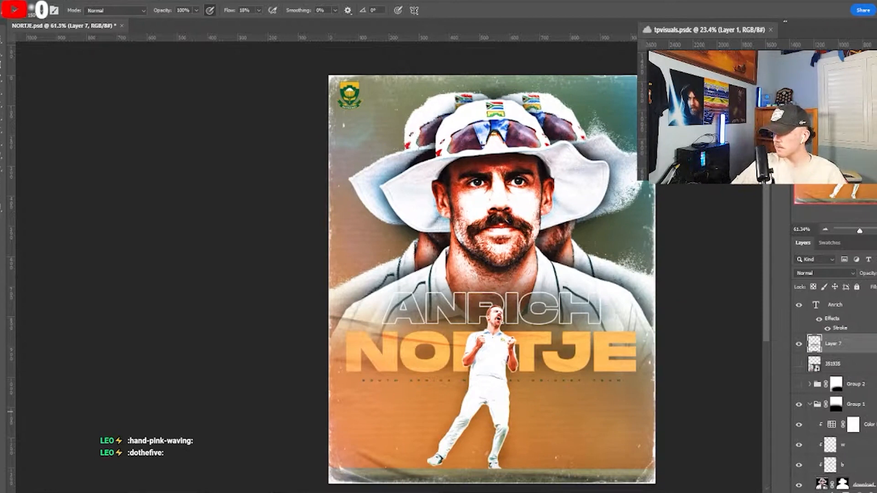
# - Place the cape-town-south-africa image between Layer 3 and Layer 2 and enlarge it to cover the whole poster
pyautogui.scroll(-5, 845, 411)
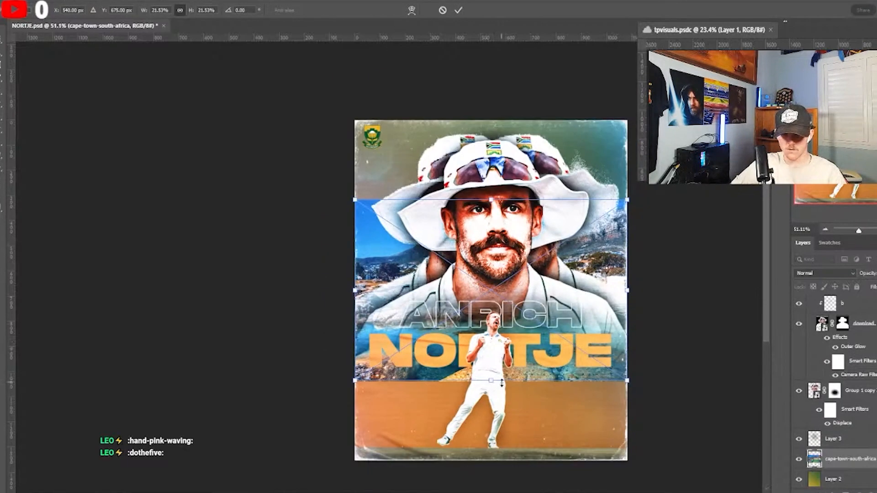
pyautogui.moveTo(495, 382); pyautogui.dragTo(495, 455)
pyautogui.moveTo(492, 200); pyautogui.dragTo(497, 124)
pyautogui.click(458, 10)
# - Try the Color blend mode on the Cape Town image and settle on Overlay
pyautogui.click(825, 273)
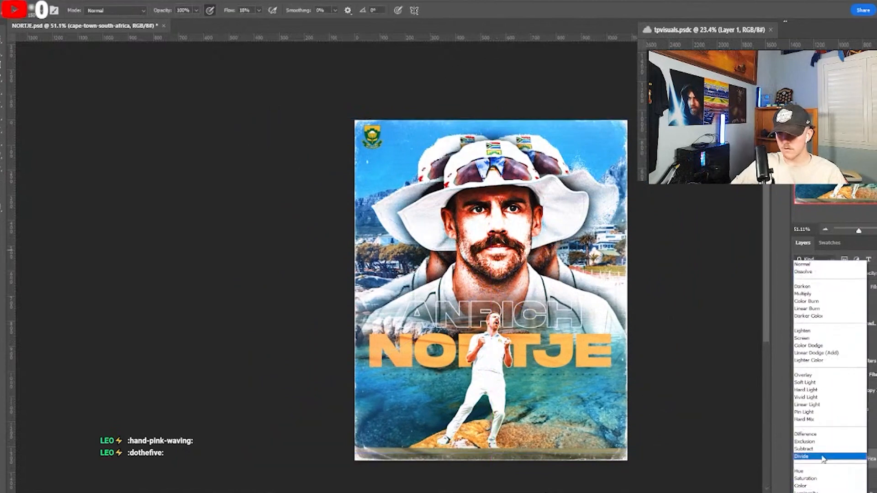
pyautogui.click(804, 485)
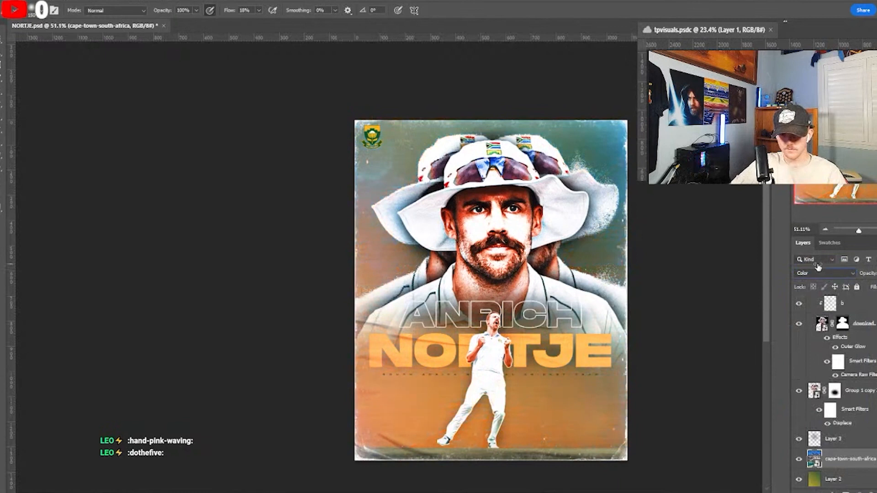
pyautogui.click(838, 273)
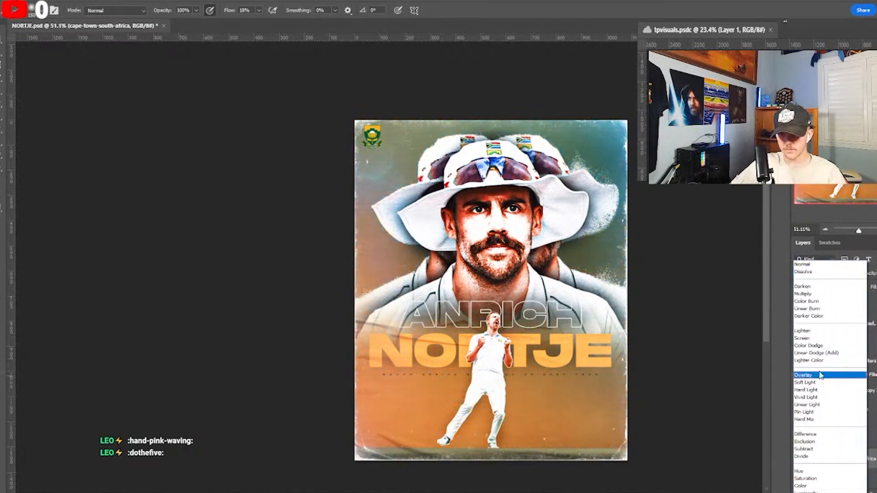
pyautogui.click(818, 375)
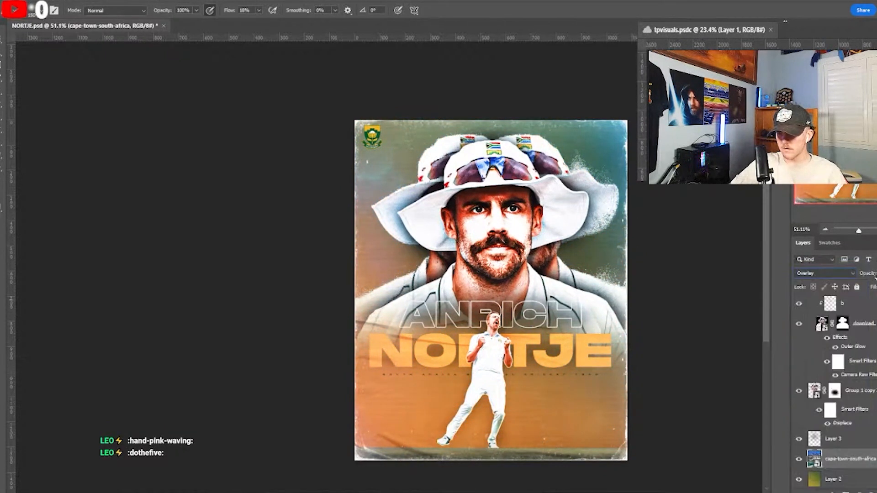
# - Add a Black & White adjustment layer above the Cape Town image and clip it to that image
pyautogui.click(872, 491)
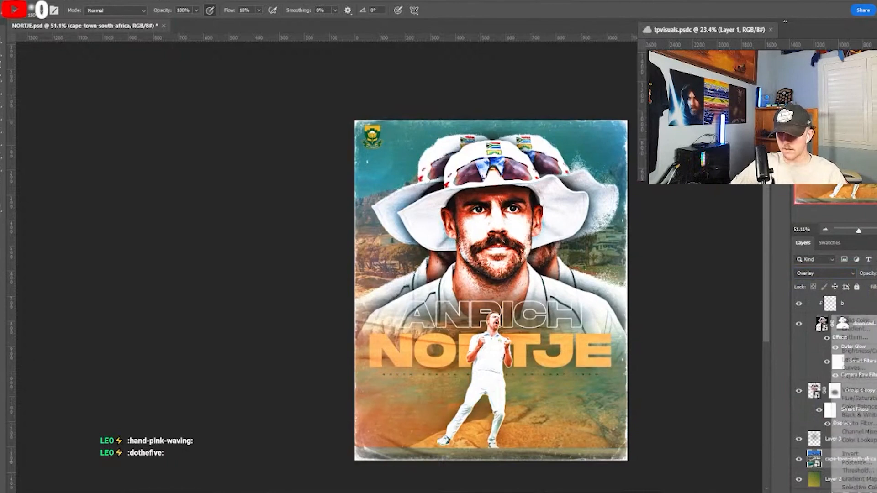
pyautogui.click(863, 416)
pyautogui.rightClick(873, 463)
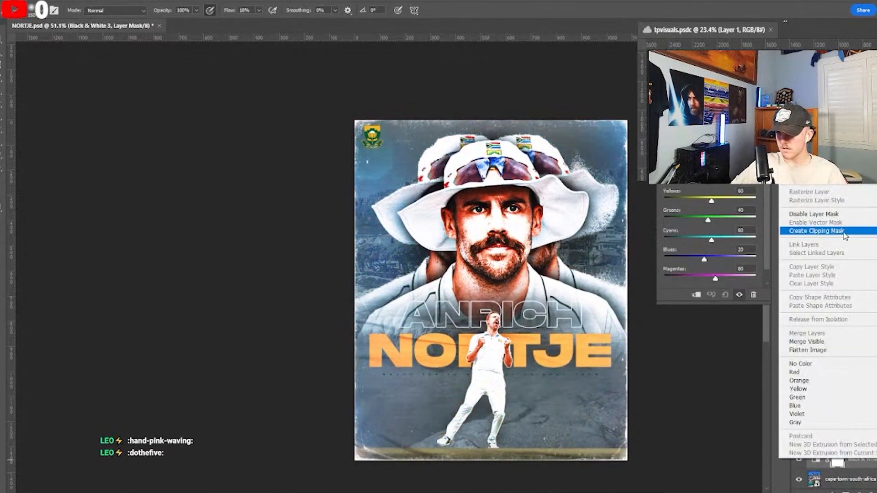
pyautogui.click(836, 228)
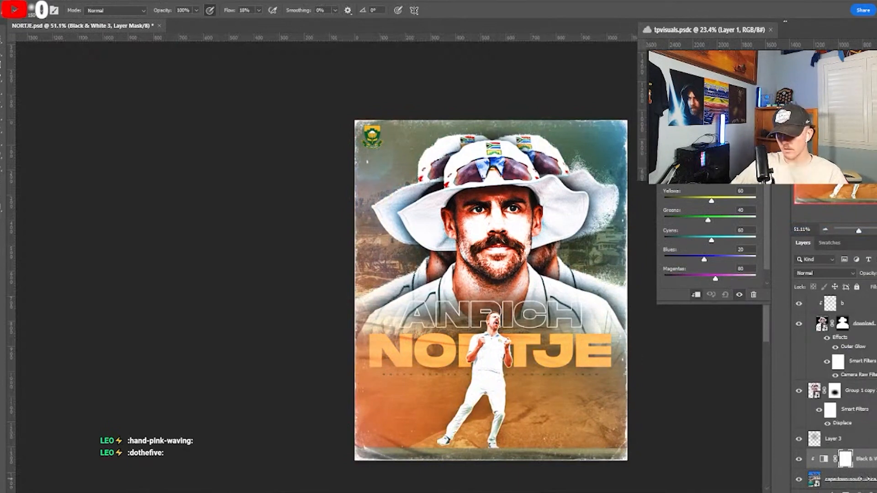
# - Add a layer mask to the Cape Town image and choose a soft round brush with 0% hardness
pyautogui.click(862, 480)
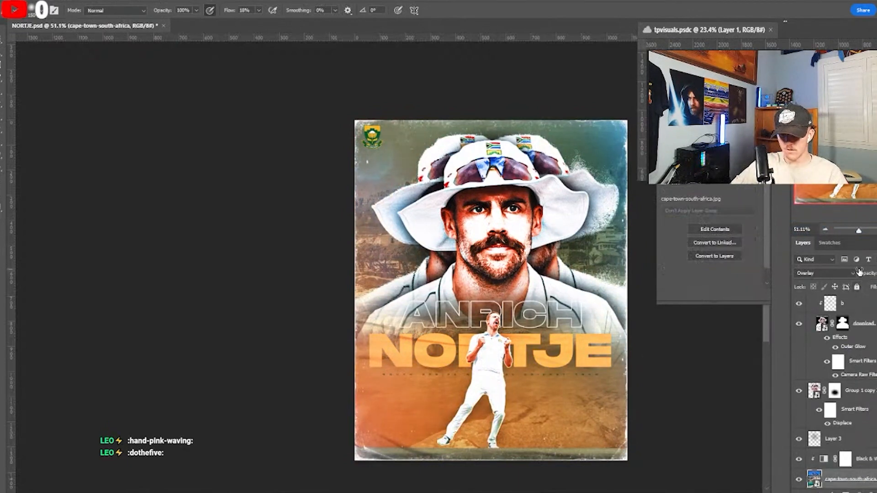
pyautogui.scroll(2, 517, 331)
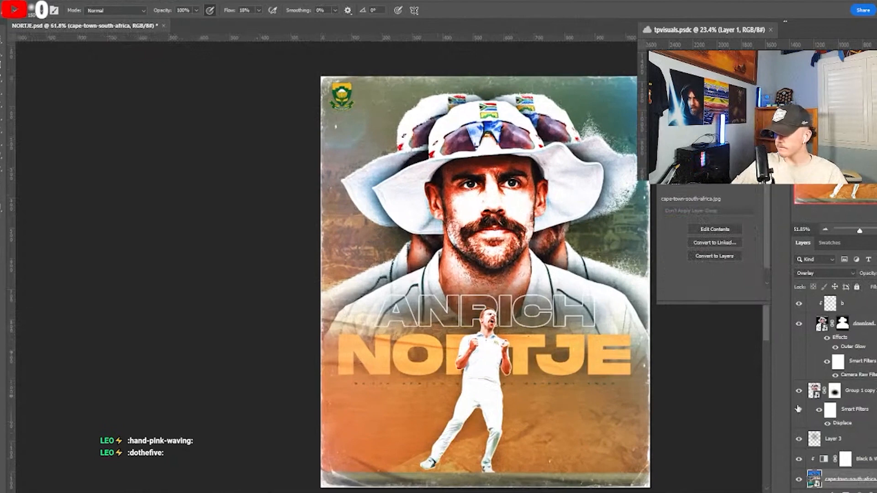
pyautogui.click(851, 491)
pyautogui.scroll(-2, 519, 348)
pyautogui.rightClick(513, 348)
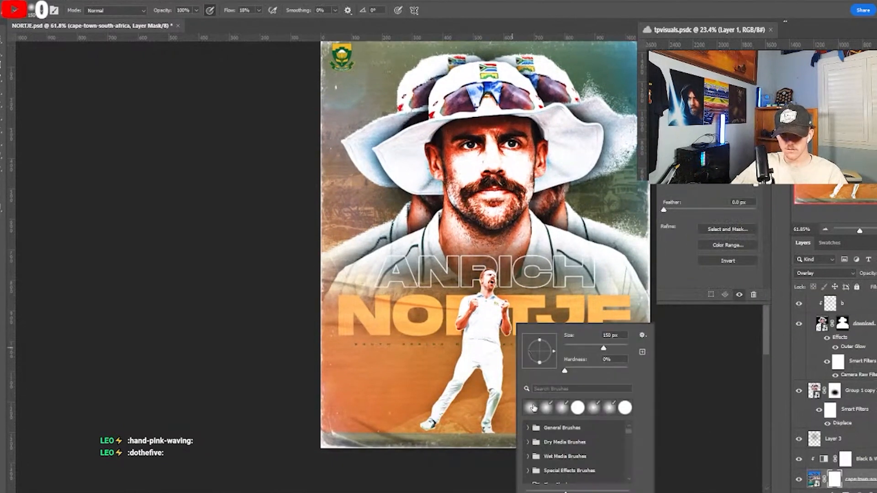
pyautogui.click(533, 408)
pyautogui.press('Return')
pyautogui.scroll(1, 226, 338)
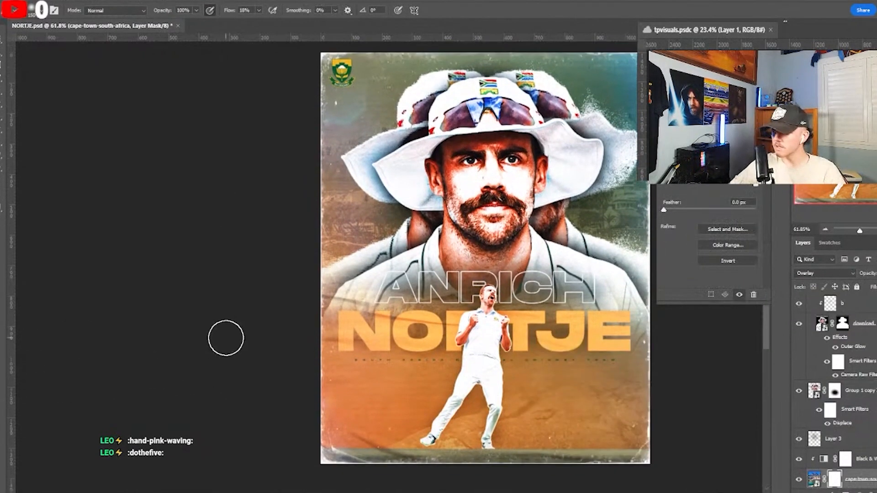
# - Mask out the Cape Town image along the poster's lower area around the small cricketer's legs with a much larger brush
pyautogui.scroll(-2, 260, 334)
pyautogui.press(']')
pyautogui.press(']')
pyautogui.press(']')
pyautogui.press(']')
pyautogui.press(']')
pyautogui.press(']')
pyautogui.press(']')
pyautogui.press(']')
pyautogui.press(']')
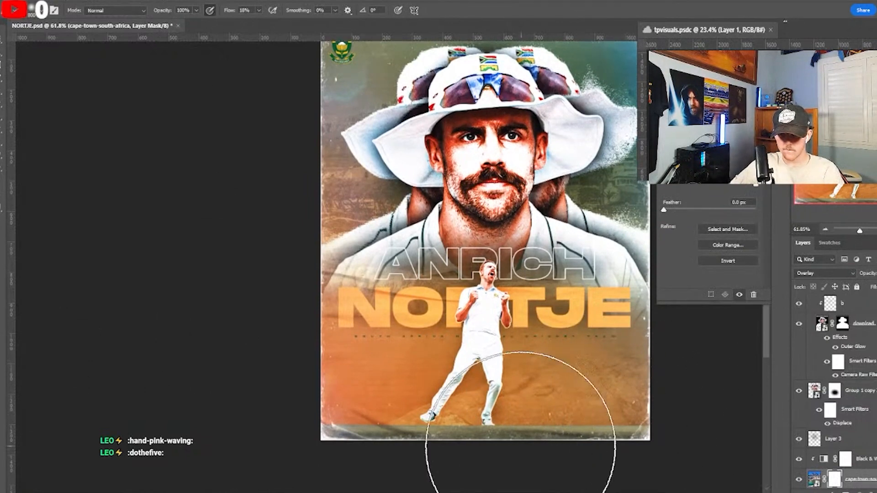
pyautogui.moveTo(521, 447)
pyautogui.mouseDown()
pyautogui.moveTo(475, 442)
pyautogui.moveTo(667, 431)
pyautogui.moveTo(713, 415)
pyautogui.moveTo(485, 438)
pyautogui.moveTo(498, 440)
pyautogui.moveTo(445, 427)
pyautogui.mouseUp()
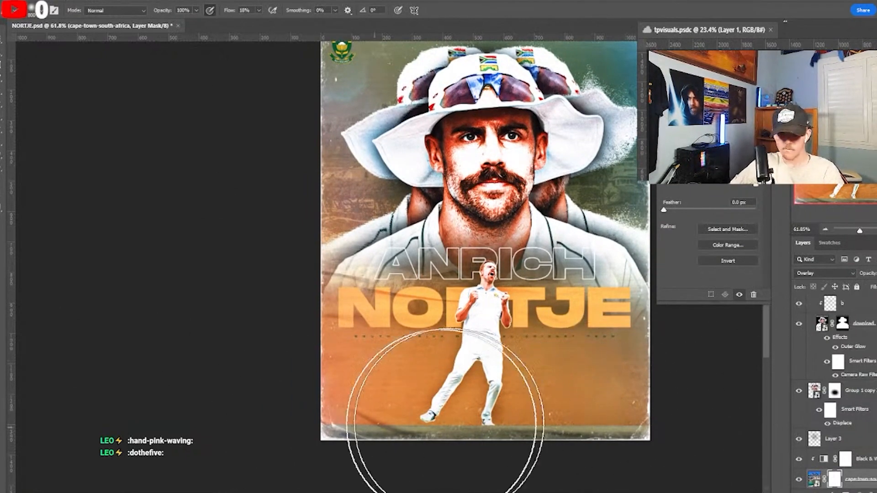
pyautogui.scroll(5, 382, 431)
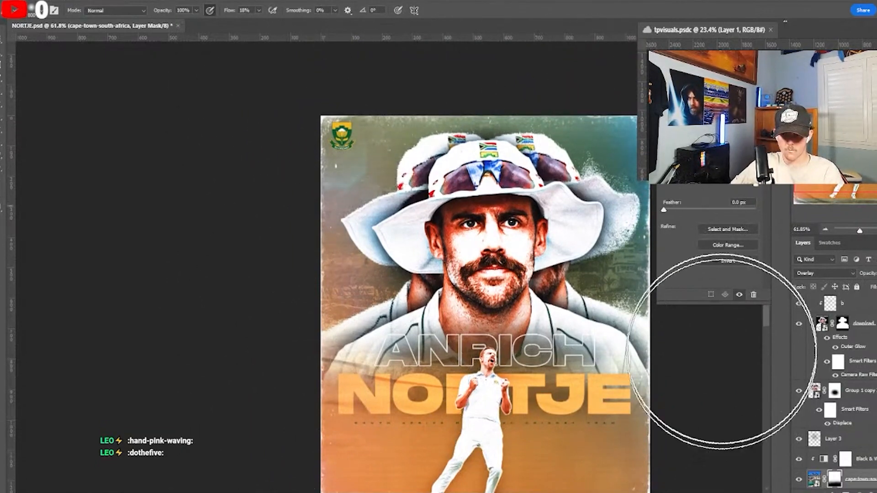
# - Examine how the masked Cape Town image blends into the poster's background, up close and as a whole
pyautogui.scroll(-3, 319, 365)
pyautogui.scroll(-2, 294, 324)
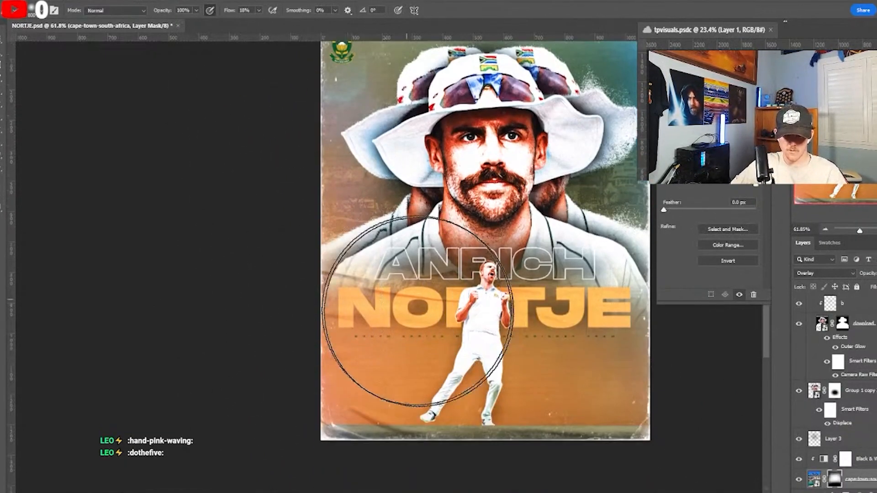
pyautogui.scroll(1, 548, 399)
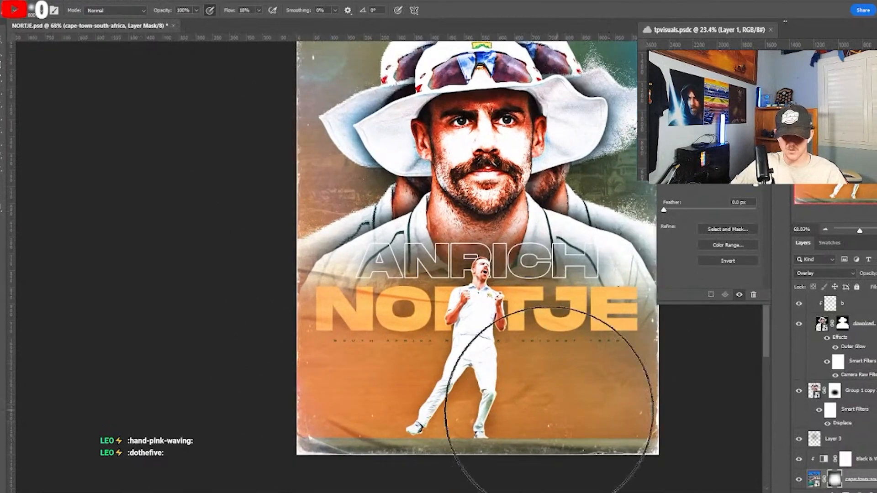
pyautogui.scroll(-1, 457, 434)
pyautogui.scroll(-3, 527, 244)
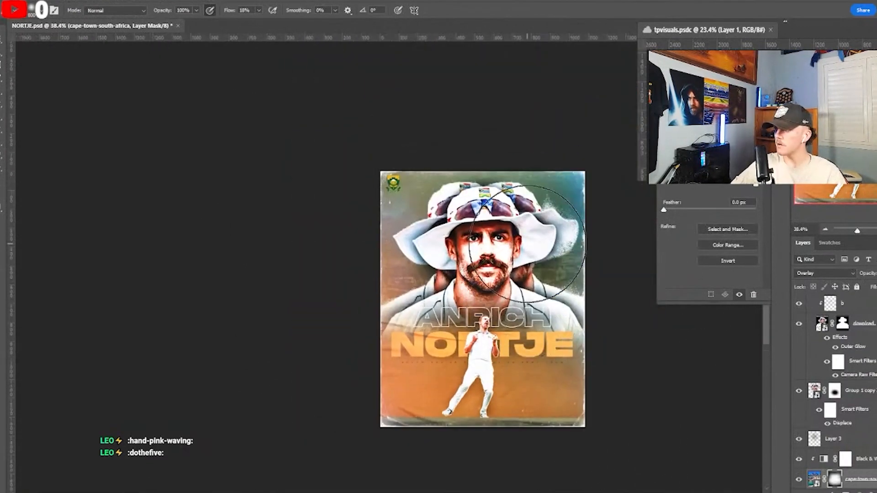
pyautogui.scroll(4, 528, 244)
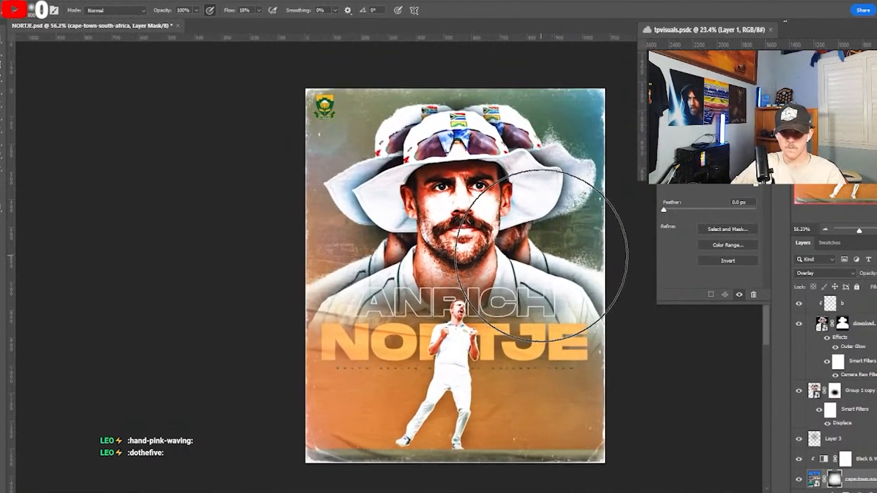
pyautogui.scroll(1, 541, 256)
pyautogui.scroll(-2, 493, 256)
pyautogui.scroll(1, 496, 257)
pyautogui.scroll(1, 502, 256)
pyautogui.scroll(-2, 500, 257)
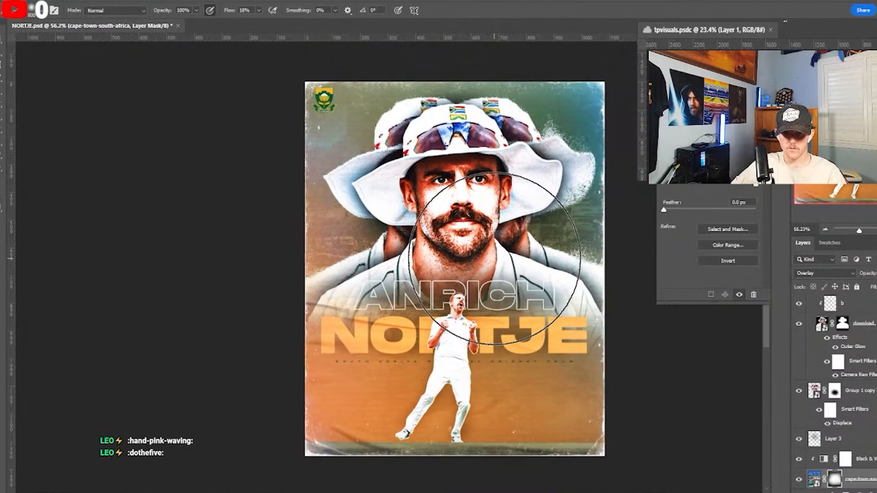
pyautogui.scroll(2, 417, 267)
pyautogui.scroll(-1, 427, 269)
pyautogui.scroll(1, 428, 268)
pyautogui.scroll(-2, 426, 270)
pyautogui.scroll(1, 425, 270)
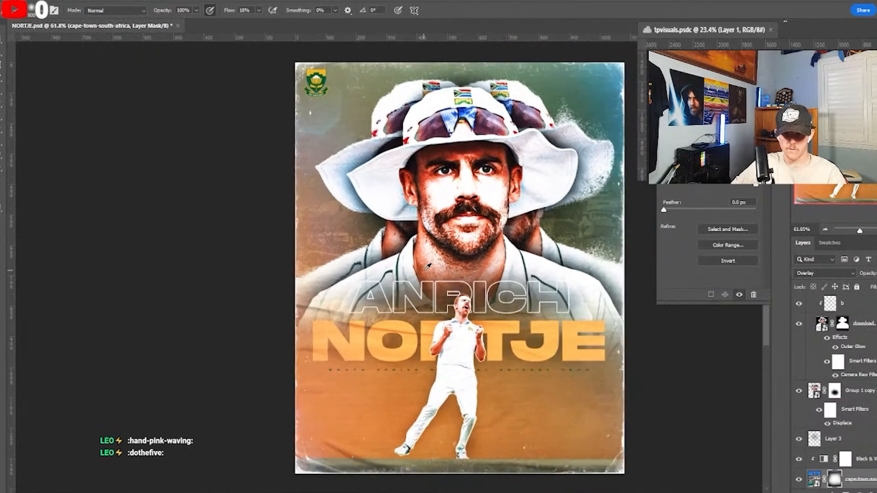
# - Hide the South Africa cricket logo and stamp all visible layers into a new layer above the Textures group
pyautogui.scroll(10, 829, 361)
pyautogui.click(859, 313)
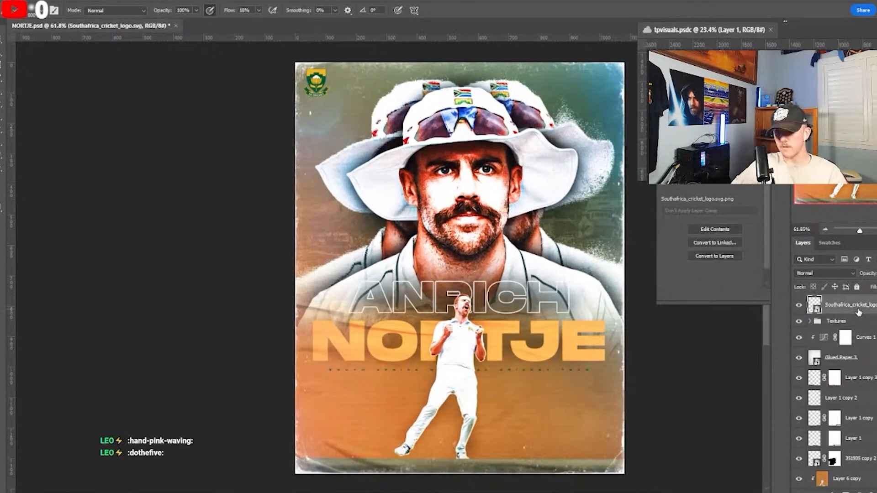
pyautogui.hotkey('ctrl', 'shift', 'alt', 'e')
pyautogui.hotkey('ctrl', 'z')
pyautogui.click(799, 305)
pyautogui.click(836, 322)
pyautogui.hotkey('ctrl', 'alt', 'a')
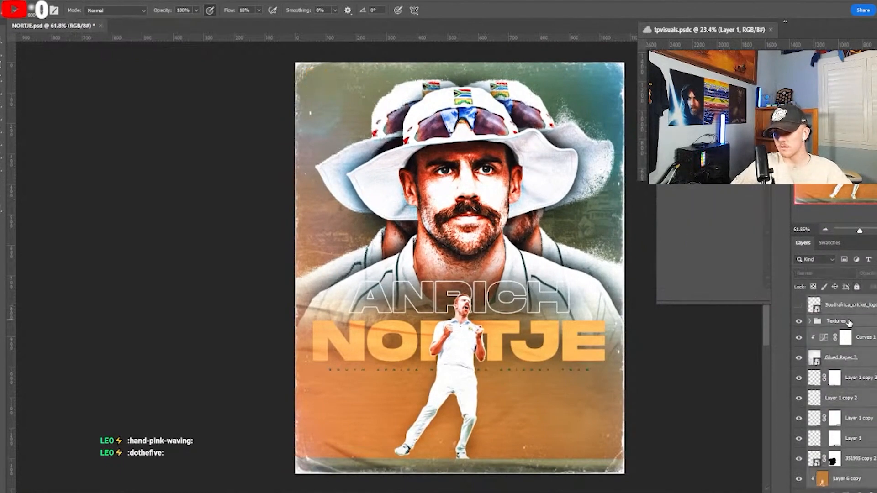
pyautogui.click(856, 323)
pyautogui.hotkey('ctrl', 'shift', 'alt', 'e')
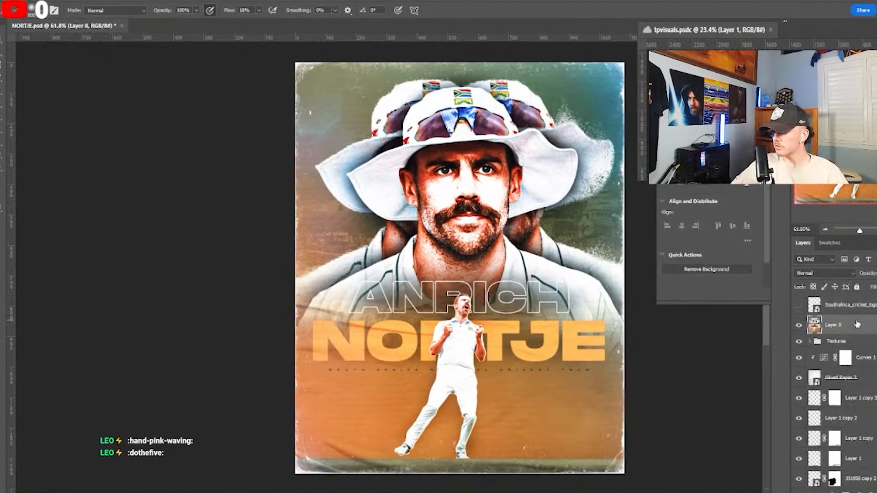
# - Convert the stamped layer to a smart object and show the South Africa cricket logo again
pyautogui.rightClick(857, 325)
pyautogui.click(754, 221)
pyautogui.click(799, 304)
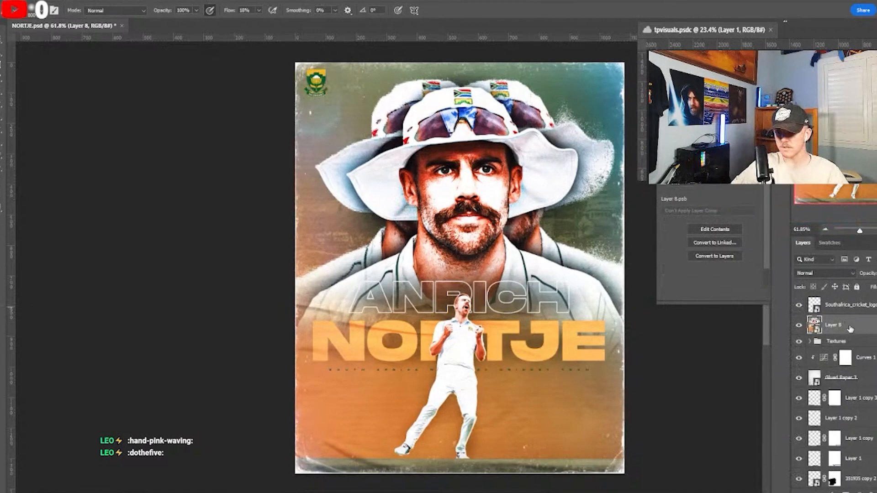
# - Open the Camera Raw filter on the stamped layer and set Clarity to +35, Texture to +12 and Exposure to +0.05
pyautogui.click(125, 1)
pyautogui.click(153, 79)
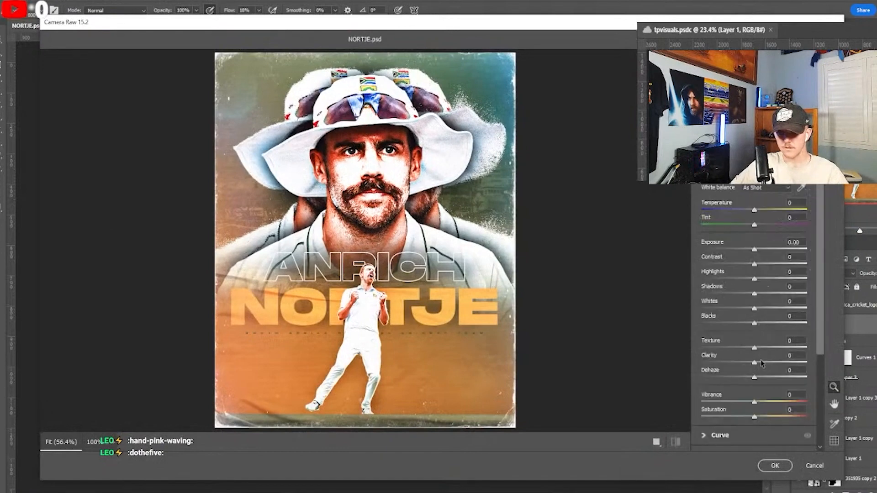
pyautogui.moveTo(762, 363); pyautogui.dragTo(772, 363)
pyautogui.click(760, 347)
pyautogui.click(755, 249)
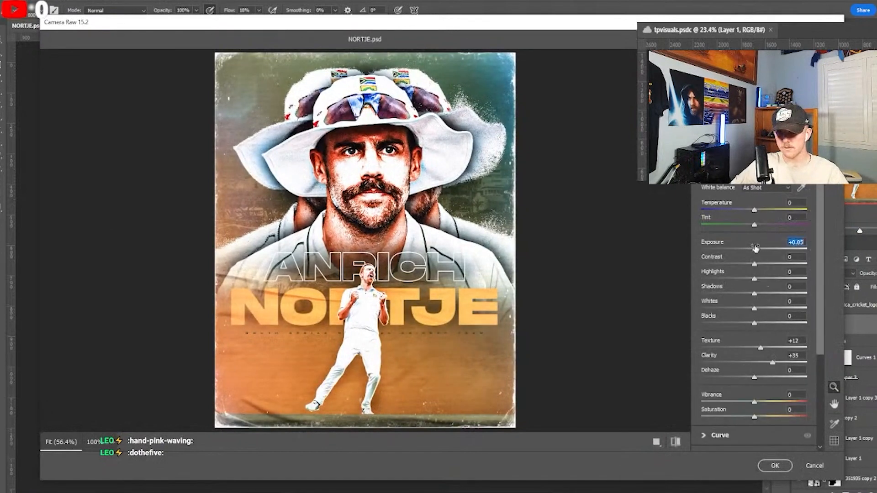
# - Adjust the Camera Raw effects slightly and calibrate the red primary to hue +7 and saturation +13
pyautogui.scroll(-6, 756, 274)
pyautogui.click(756, 309)
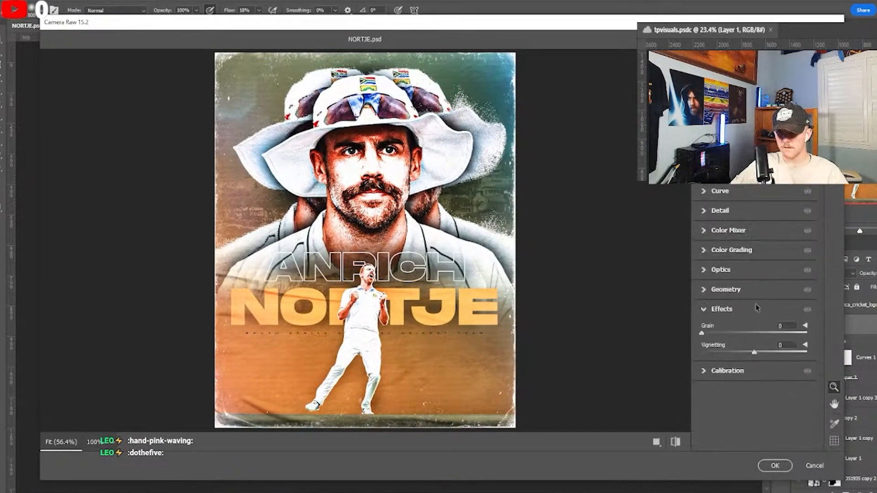
pyautogui.moveTo(753, 359)
pyautogui.mouseDown()
pyautogui.moveTo(745, 358)
pyautogui.moveTo(754, 357)
pyautogui.moveTo(759, 338)
pyautogui.moveTo(762, 355)
pyautogui.mouseUp()
pyautogui.click(728, 371)
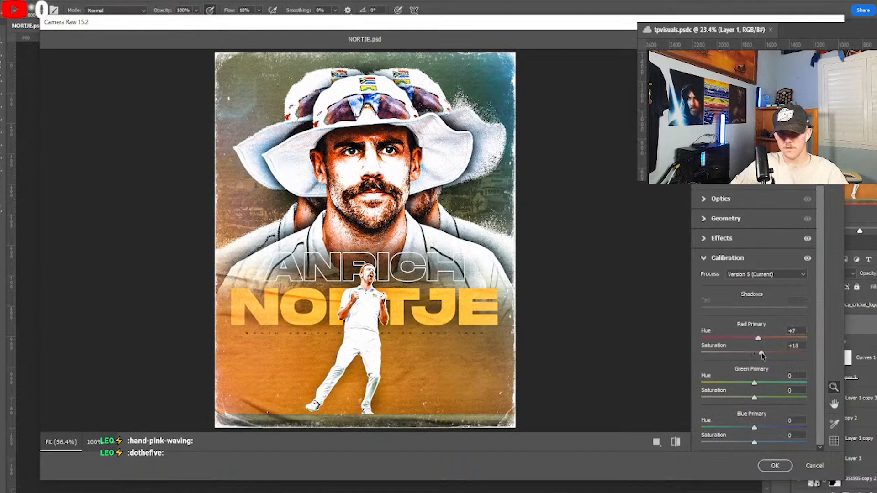
# - Set the optics distortion to +1 and the lens vignette to -21
pyautogui.click(739, 220)
pyautogui.click(730, 271)
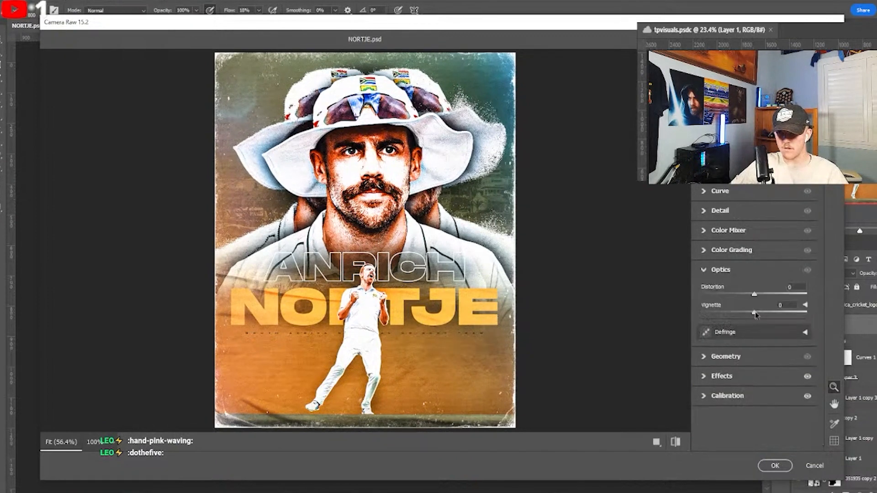
pyautogui.moveTo(755, 296); pyautogui.dragTo(744, 314)
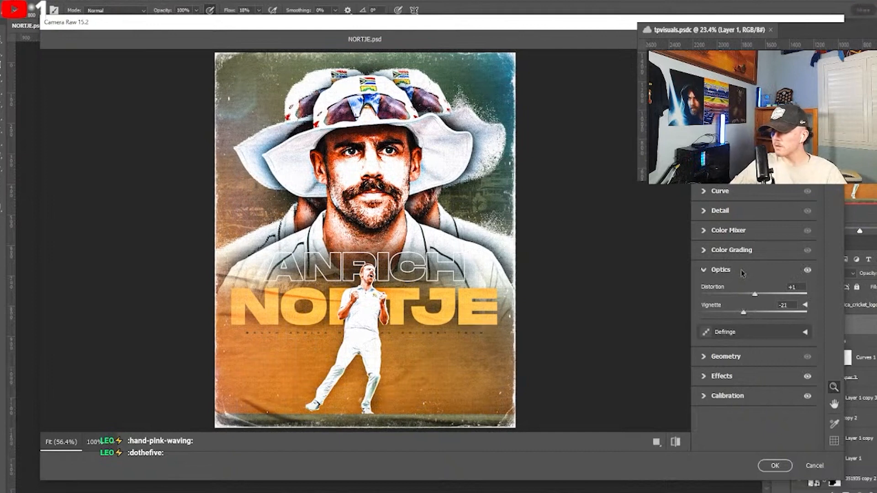
# - Color grade the midtones slightly toward magenta, the shadows to hue 245 and saturation 15, and the highlights toward orange-red
pyautogui.click(731, 250)
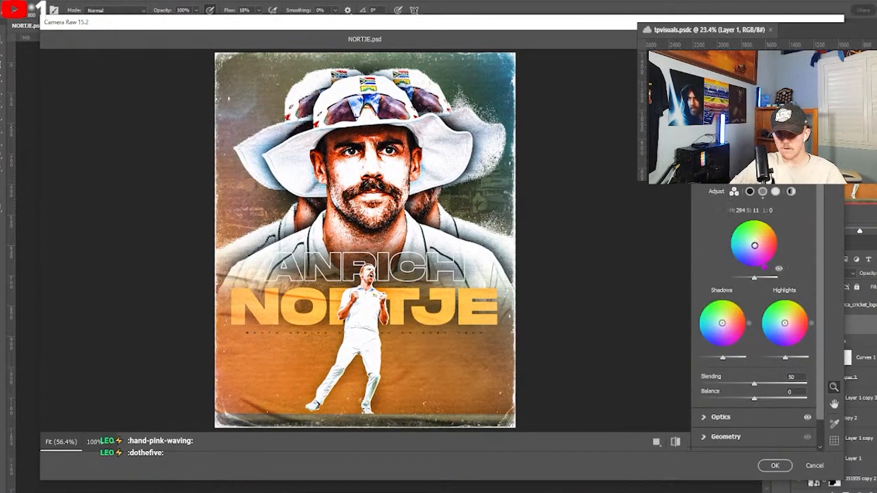
pyautogui.moveTo(724, 323); pyautogui.dragTo(721, 326)
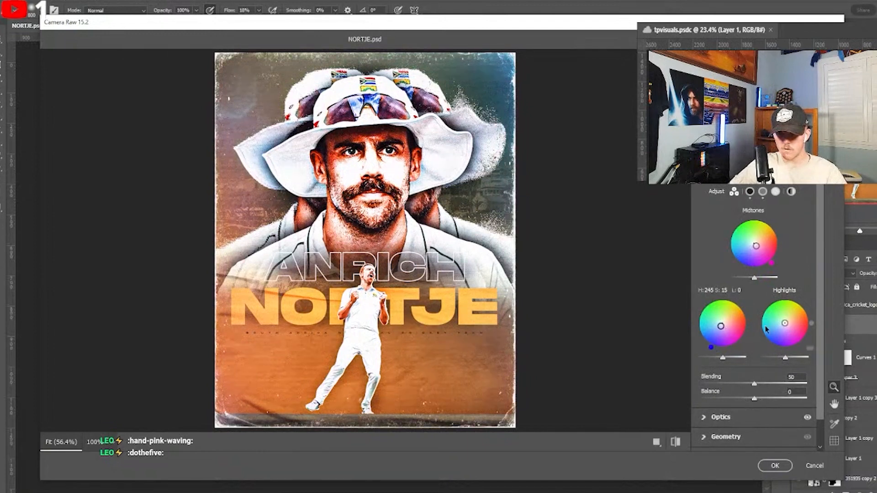
pyautogui.moveTo(783, 326)
pyautogui.mouseDown()
pyautogui.moveTo(793, 331)
pyautogui.moveTo(783, 319)
pyautogui.moveTo(789, 324)
pyautogui.mouseUp()
pyautogui.scroll(3, 749, 235)
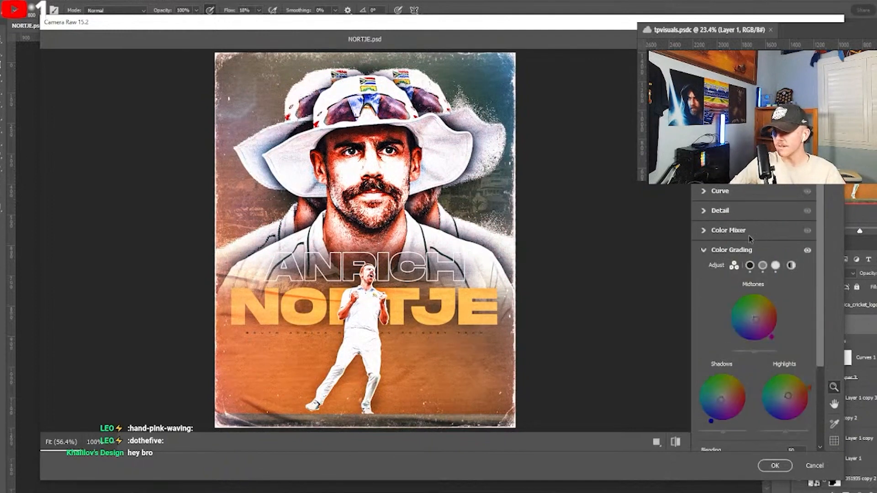
# - Sharpen the image by about 40, lift the point curve's black point to output 8, adjust its upper end and apply the Camera Raw filter
pyautogui.click(736, 214)
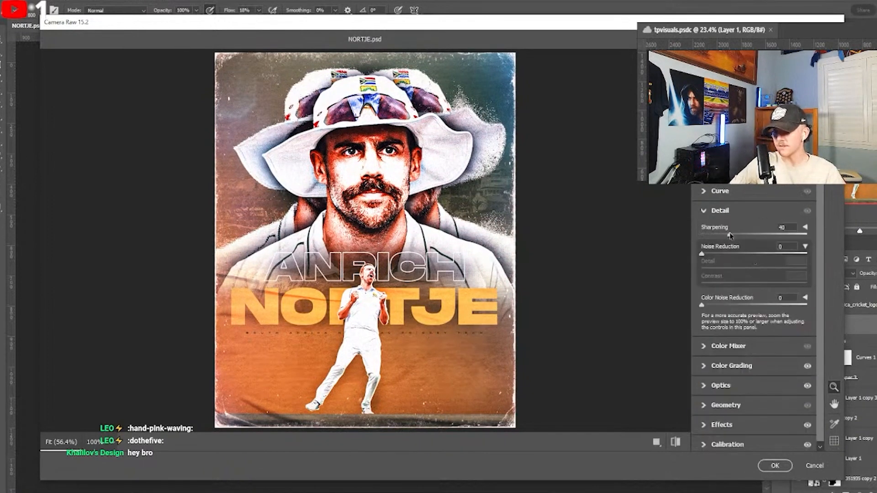
pyautogui.click(725, 192)
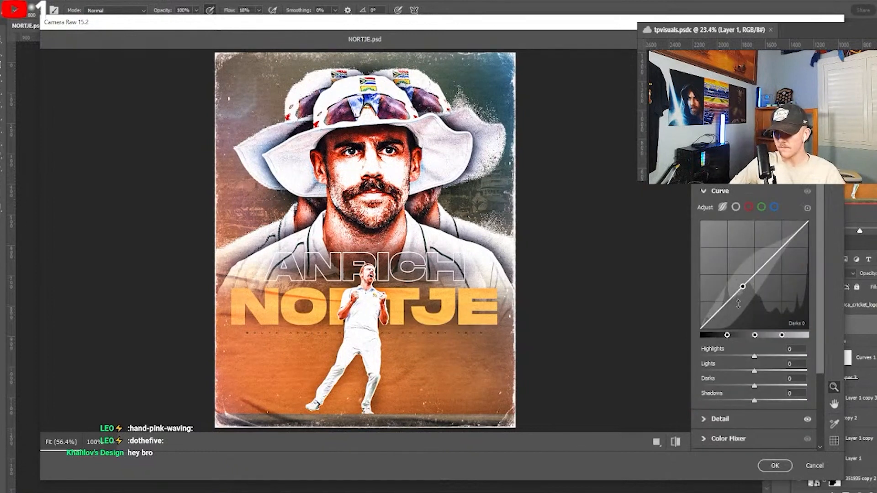
pyautogui.click(735, 208)
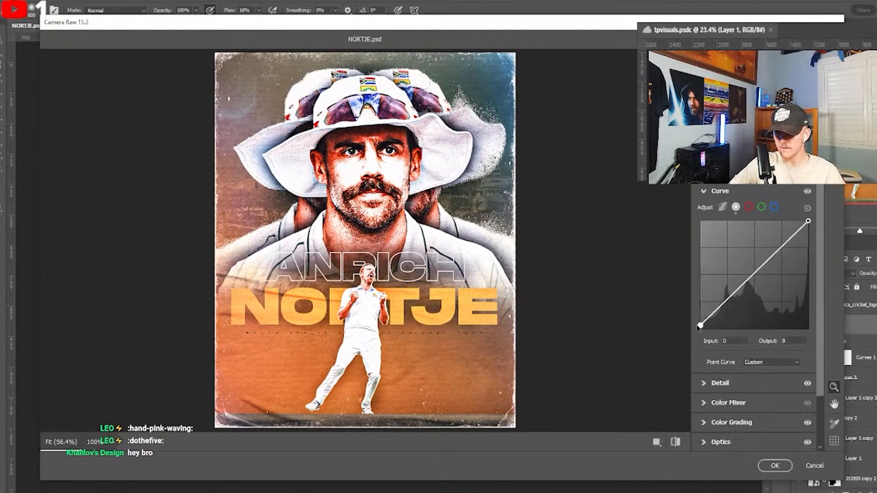
pyautogui.click(752, 278)
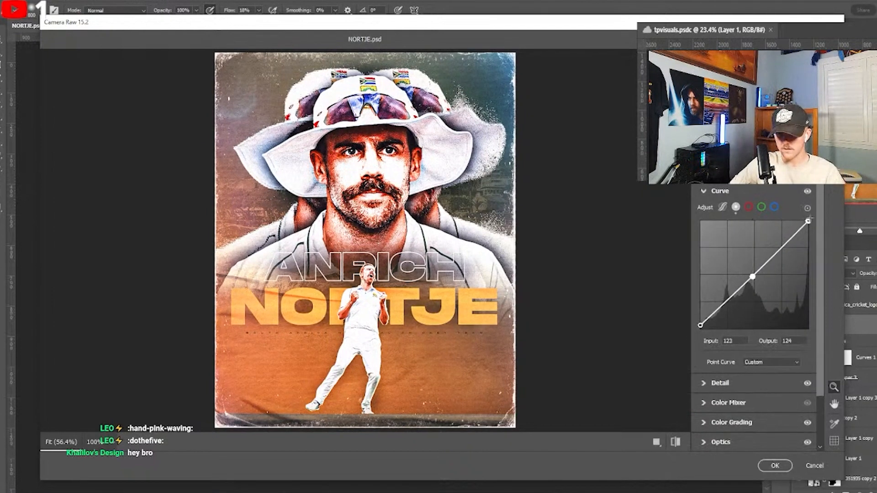
pyautogui.moveTo(808, 221); pyautogui.dragTo(805, 221)
pyautogui.click(775, 466)
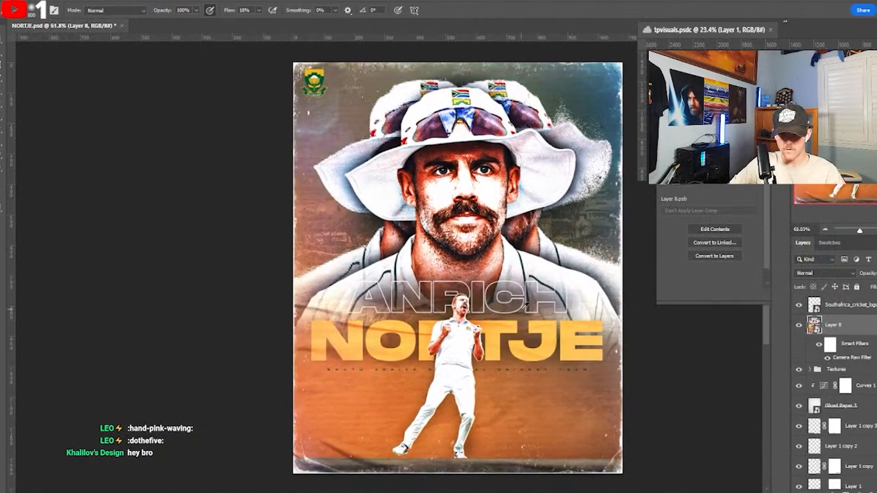
# - Review the graded poster and compare it with the South Africa cricket logo hidden and shown
pyautogui.scroll(1, 526, 304)
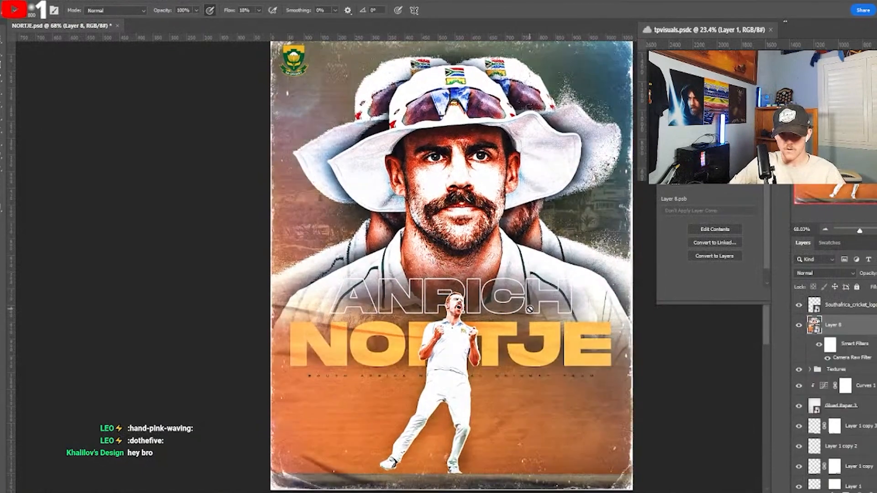
pyautogui.scroll(-2, 413, 136)
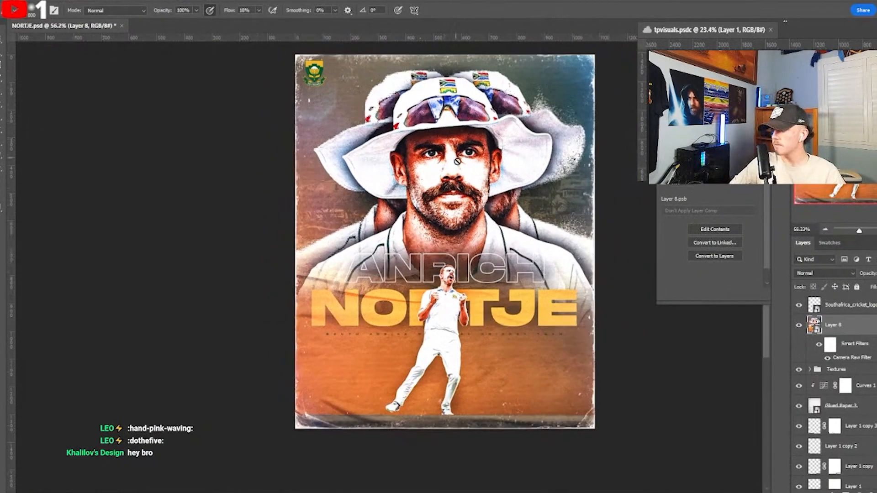
pyautogui.scroll(1, 459, 163)
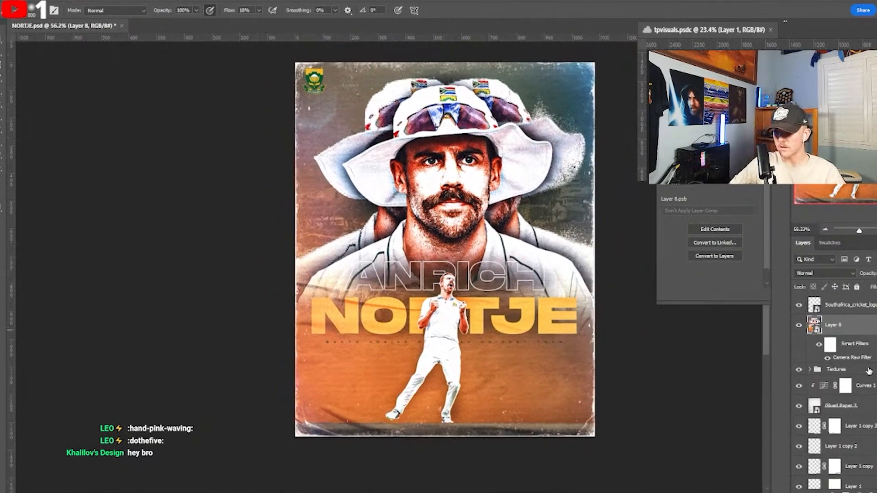
pyautogui.click(846, 307)
pyautogui.click(800, 305)
pyautogui.click(799, 306)
pyautogui.scroll(1, 615, 256)
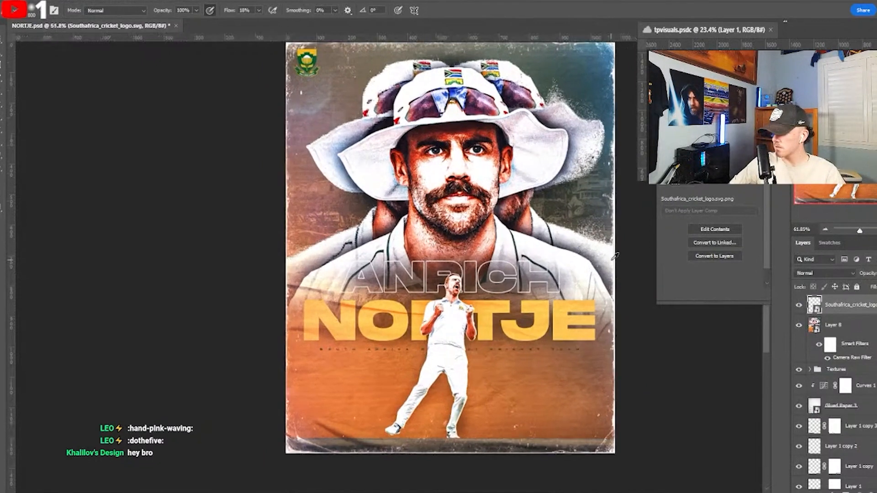
# - Add a Color Lookup adjustment layer above the graded smart object and load an EJD Make it Pop 3D LUT
pyautogui.click(855, 332)
pyautogui.click(865, 490)
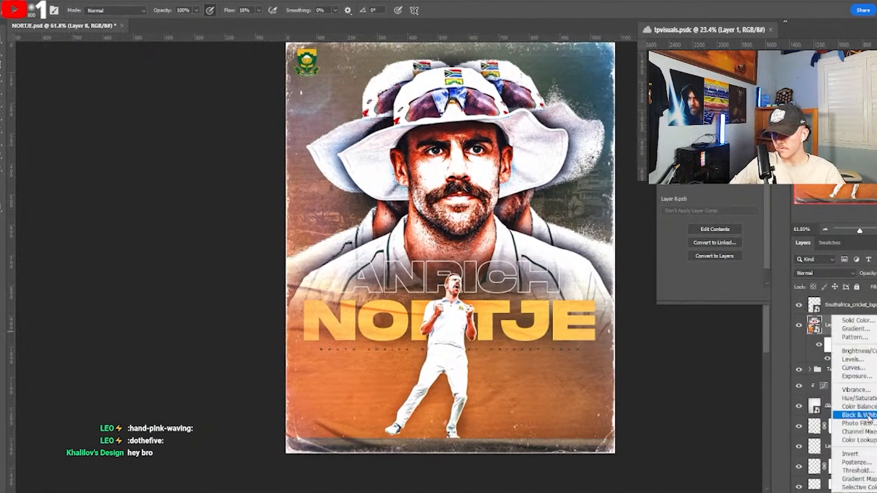
pyautogui.click(853, 438)
pyautogui.click(745, 187)
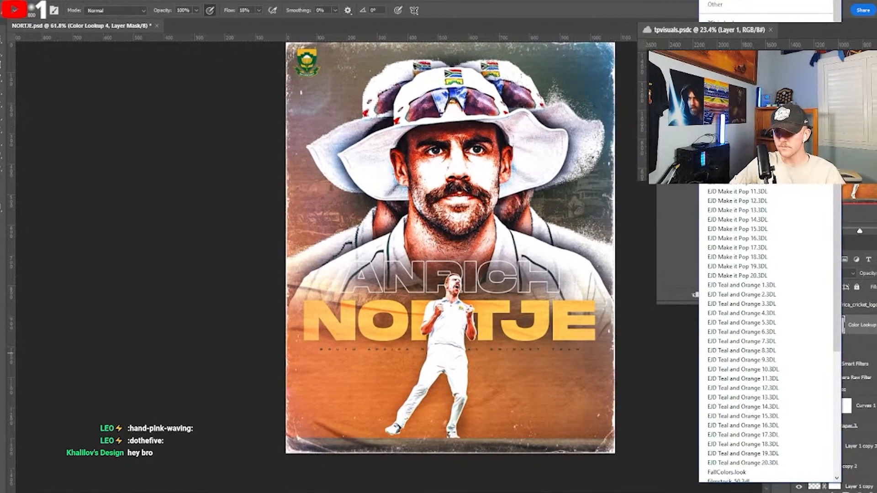
pyautogui.click(737, 178)
# - Step the Color Lookup adjustment through the successive EJD LUTs and keep one with a teal and orange look
pyautogui.press('Down')
pyautogui.press('Down')
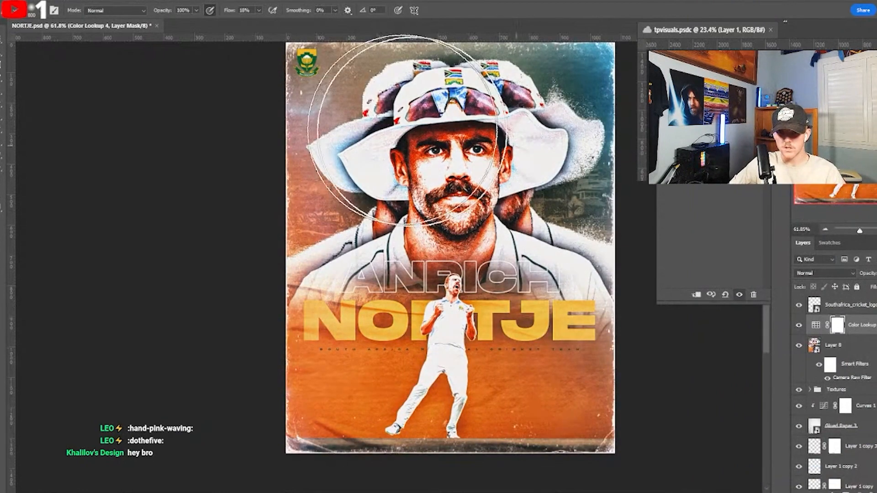
pyautogui.press('Down')
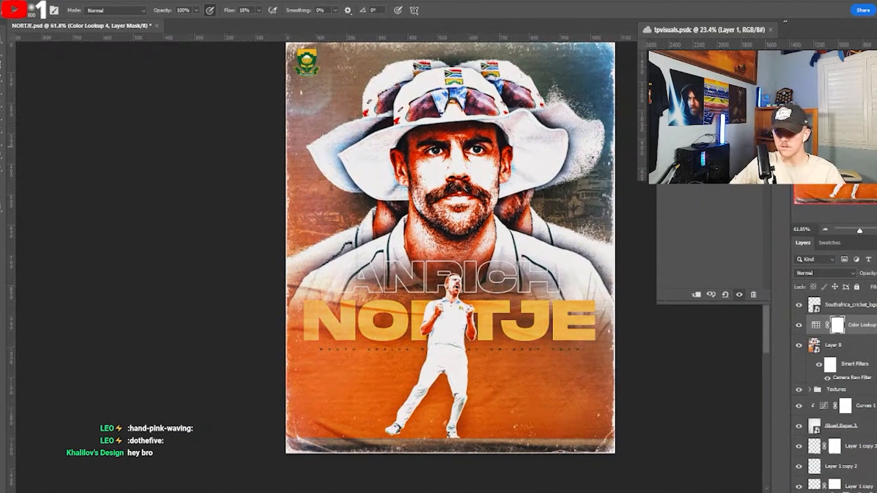
pyautogui.press('Down')
pyautogui.press('Down')
pyautogui.press('Down')
pyautogui.press('Down')
pyautogui.press('Down')
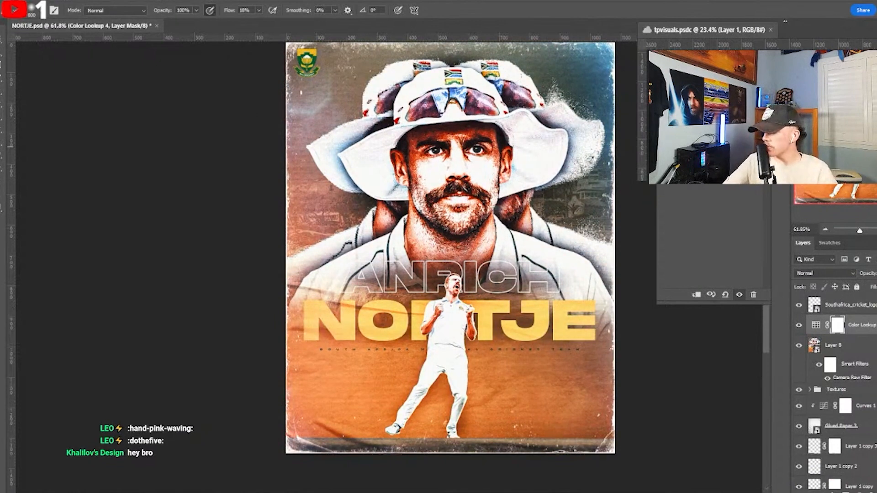
pyautogui.press('Down')
pyautogui.press('Down')
pyautogui.press('Down')
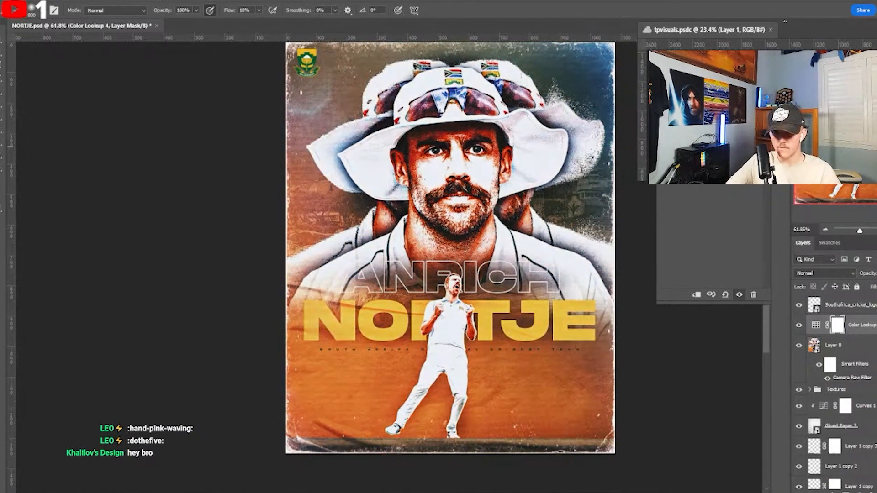
pyautogui.press('Down')
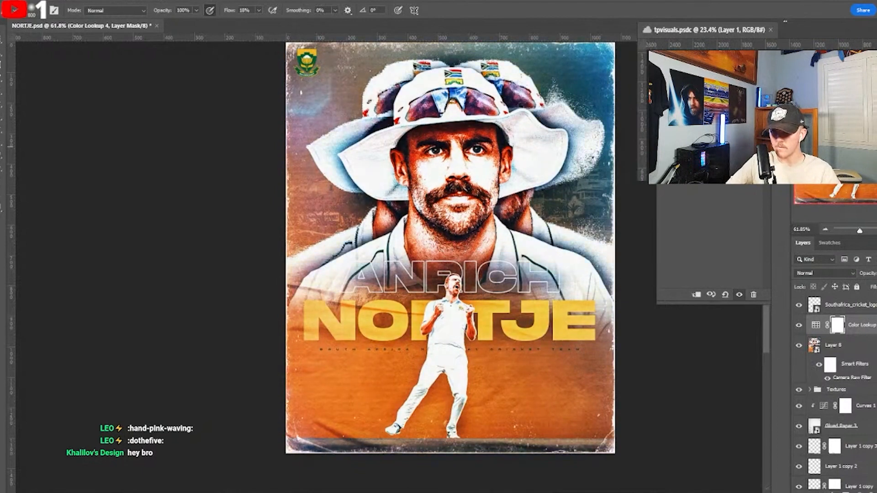
pyautogui.press('Down')
pyautogui.press('Down')
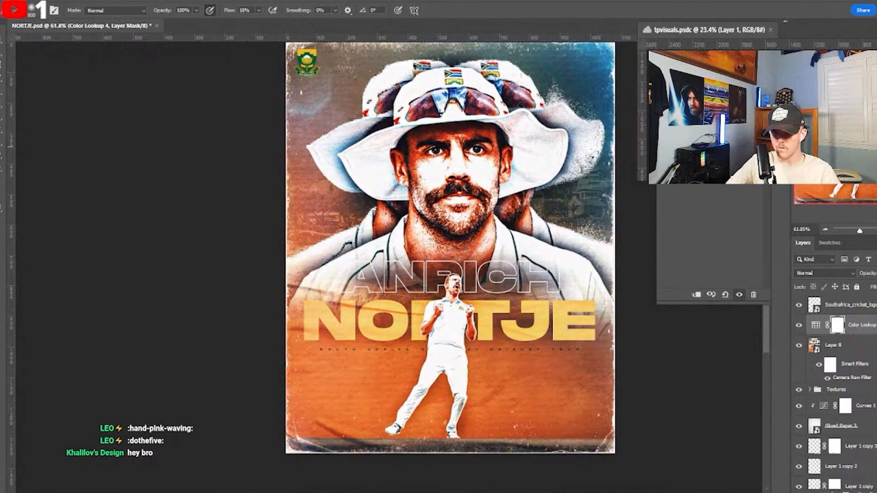
pyautogui.press('Down')
pyautogui.press('Down')
pyautogui.press('Down')
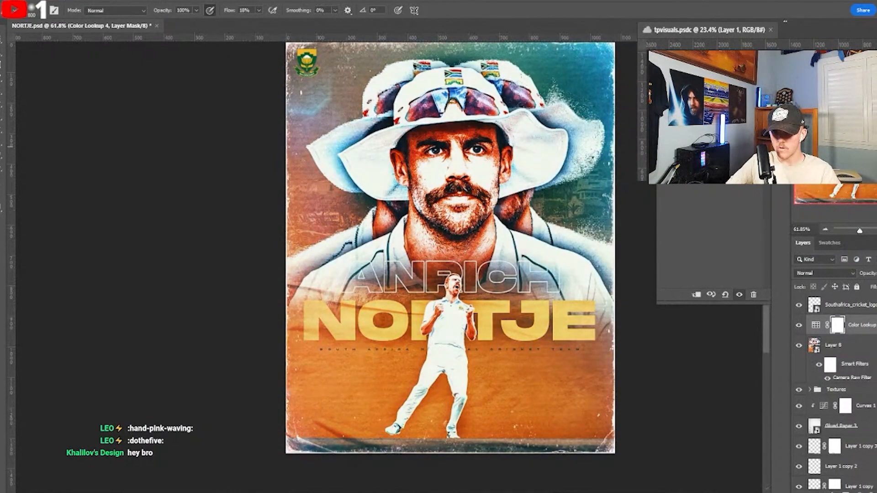
pyautogui.press('Down')
pyautogui.press('Down')
pyautogui.press('Down')
pyautogui.press('Down')
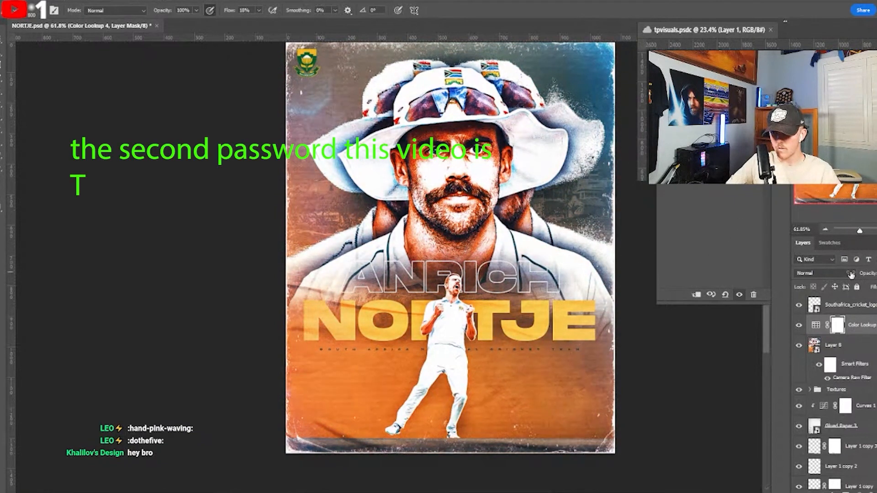
# - Compare the poster with the Color Lookup adjustment hidden and shown
pyautogui.click(799, 325)
pyautogui.click(799, 325)
pyautogui.scroll(2, 459, 170)
pyautogui.scroll(-2, 459, 170)
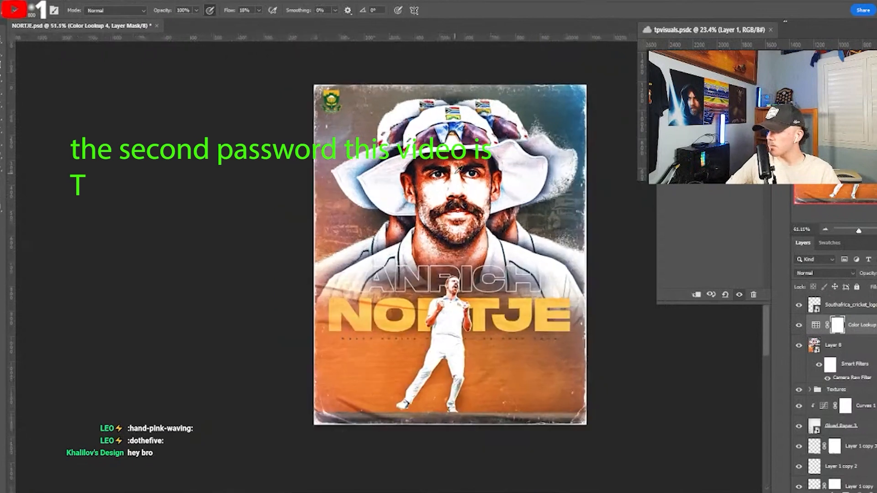
pyautogui.scroll(2, 456, 173)
pyautogui.scroll(1, 455, 174)
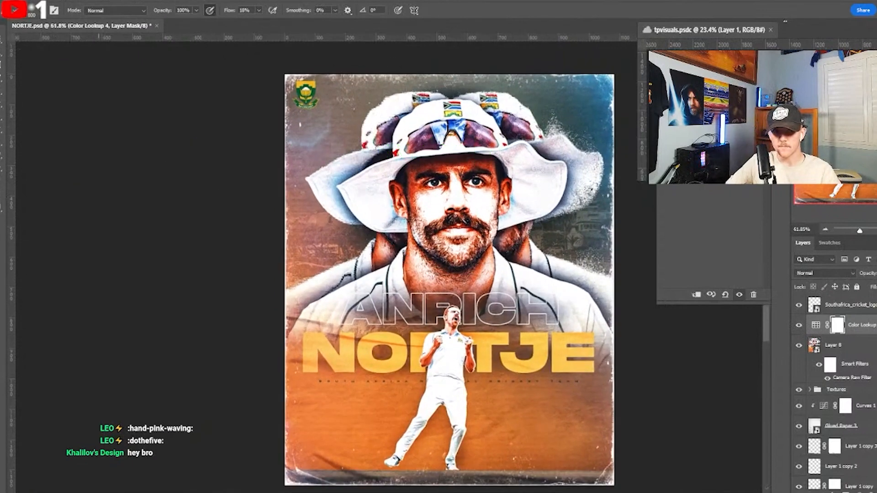
# - Save NORTJE.psd and review the finished poster
pyautogui.click(5, 1)
pyautogui.click(4, 105)
pyautogui.scroll(-1, 323, 156)
pyautogui.scroll(1, 332, 160)
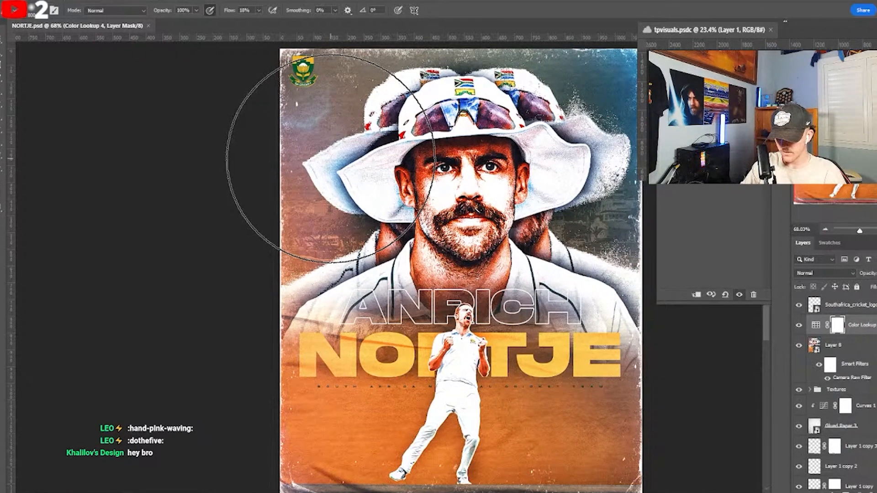
pyautogui.scroll(-2, 487, 201)
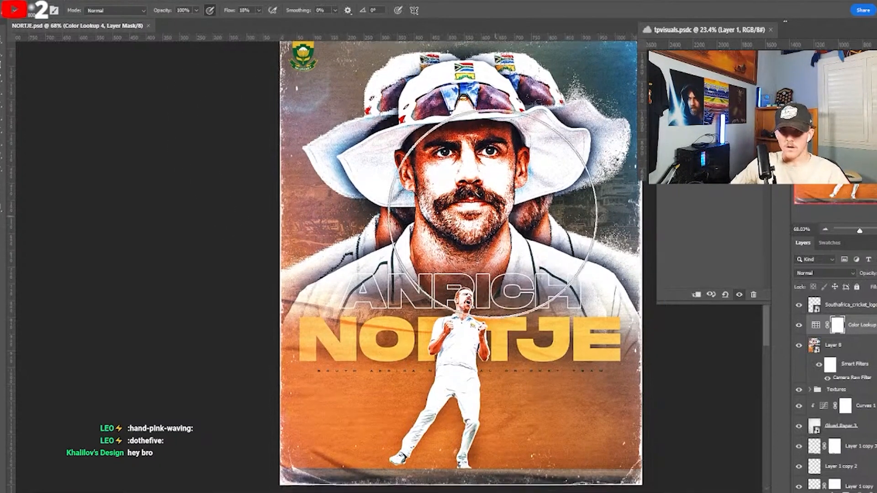
pyautogui.scroll(1, 493, 219)
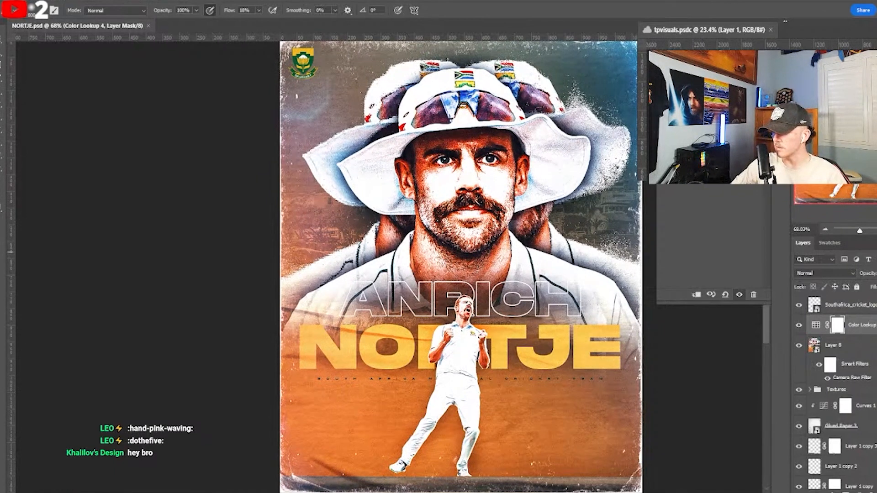
pyautogui.scroll(-1, 416, 164)
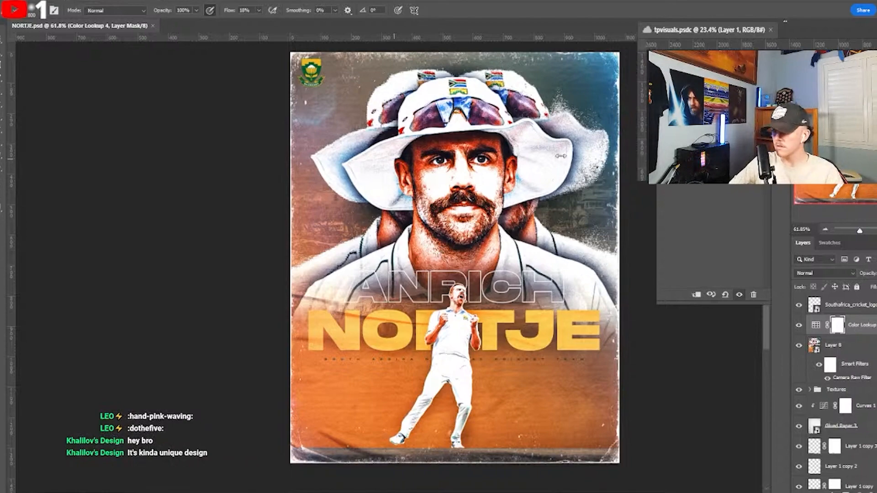
# - Create a new white 1080 x 1350 px document at 600 ppi and close the NORTJE.psd document
pyautogui.click(10, 1)
pyautogui.click(39, 4)
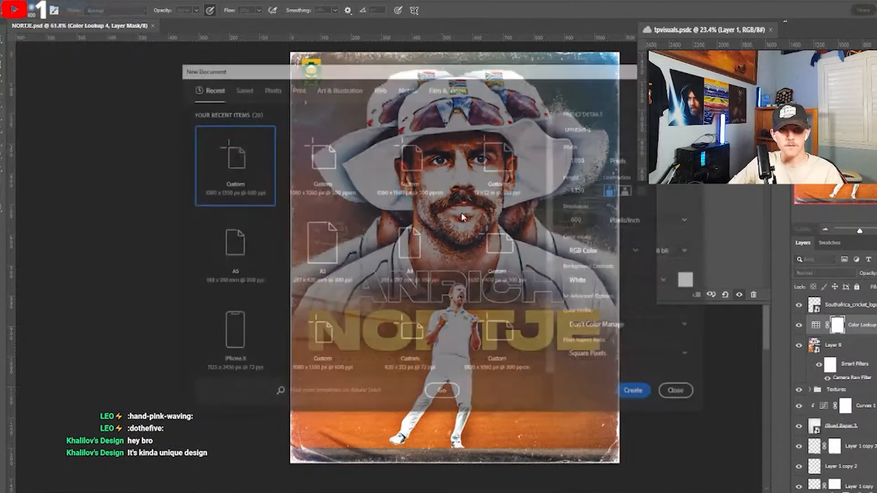
pyautogui.click(636, 449)
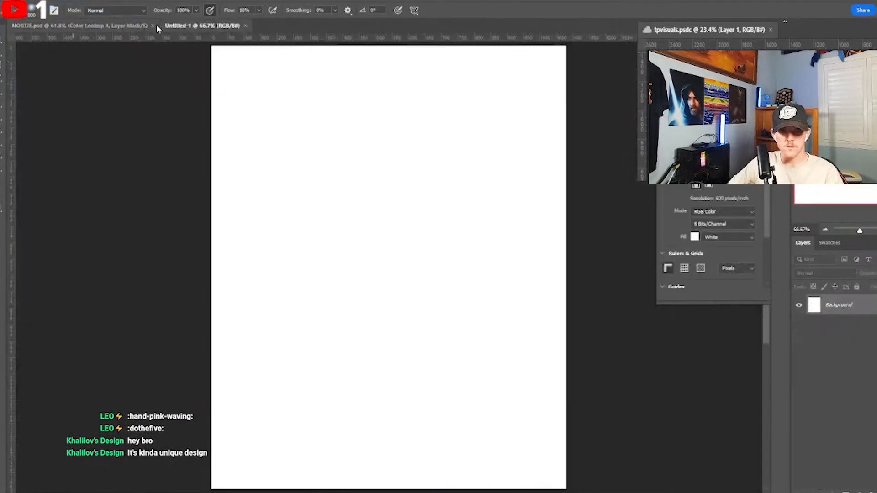
pyautogui.click(157, 25)
pyautogui.click(153, 26)
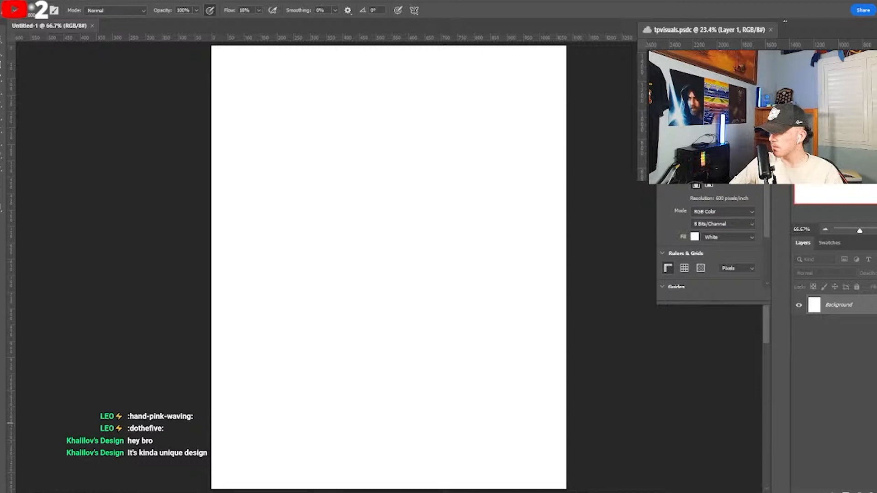
# - Place the Roma 1-0 Juventus result graphic in the blank document as a reference layer
pyautogui.moveTo(0, 293); pyautogui.dragTo(403, 293)
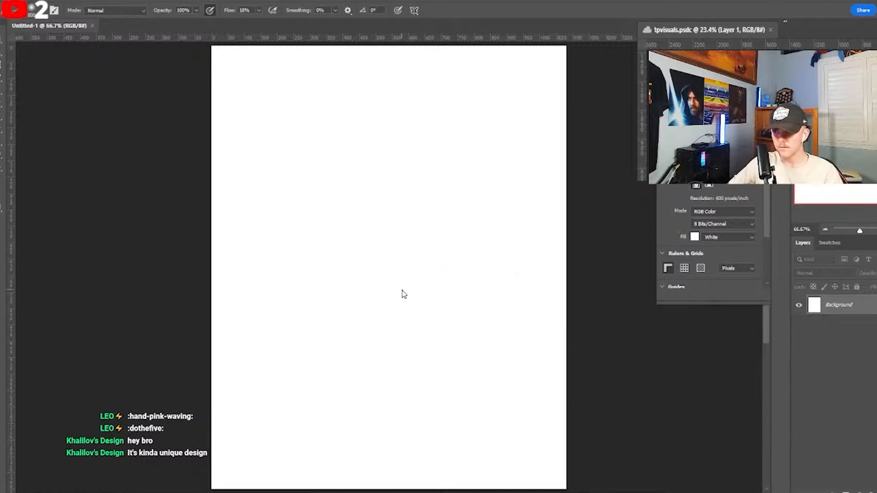
pyautogui.press('Return')
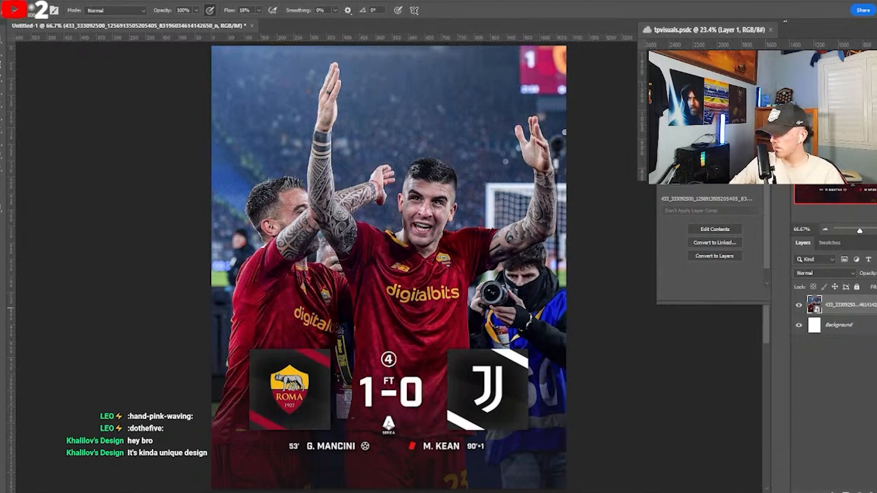
# - Place the 0I2A8456 team photo above the reference, scaled to about 22.56% to fill the canvas height and shifted right about 99 px
pyautogui.moveTo(876, 278); pyautogui.dragTo(413, 283)
pyautogui.scroll(-5, 412, 282)
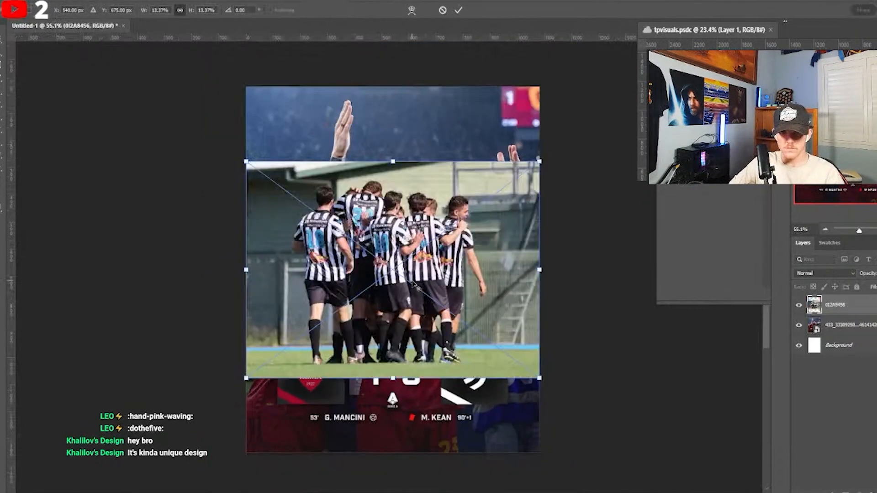
pyautogui.moveTo(397, 354); pyautogui.dragTo(402, 411)
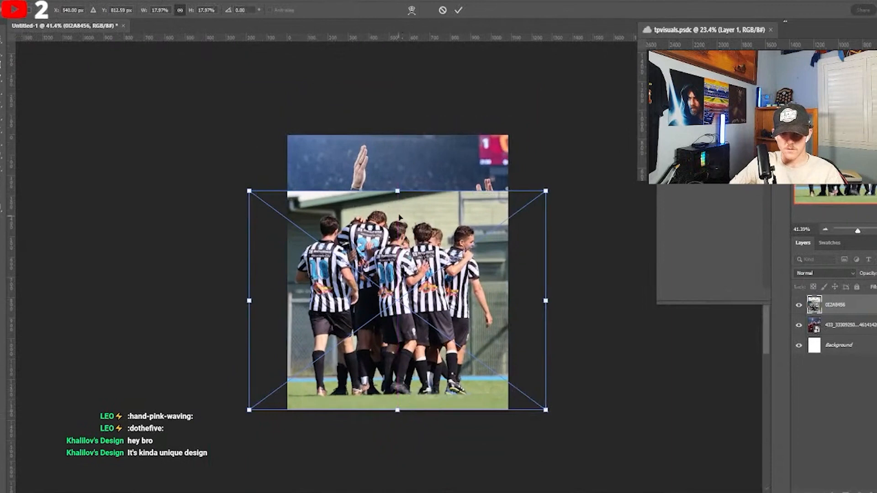
pyautogui.moveTo(419, 191); pyautogui.dragTo(470, 142)
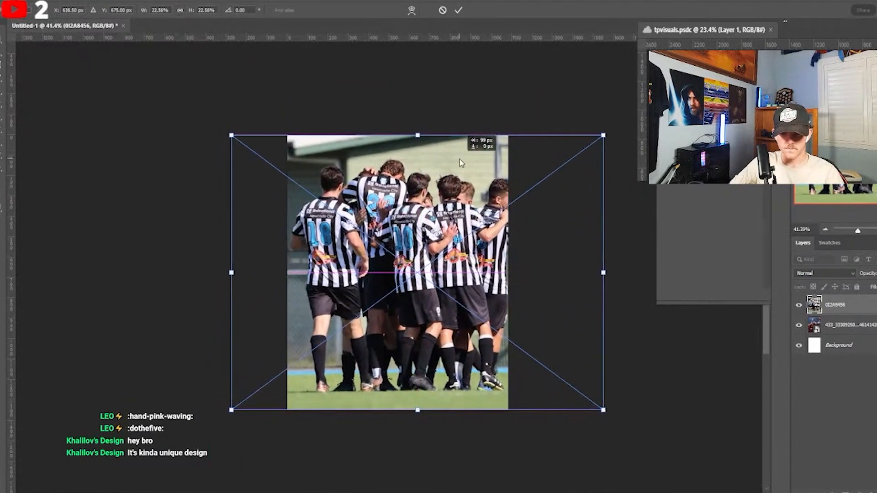
pyautogui.click(458, 10)
pyautogui.scroll(2, 430, 269)
pyautogui.scroll(-1, 431, 269)
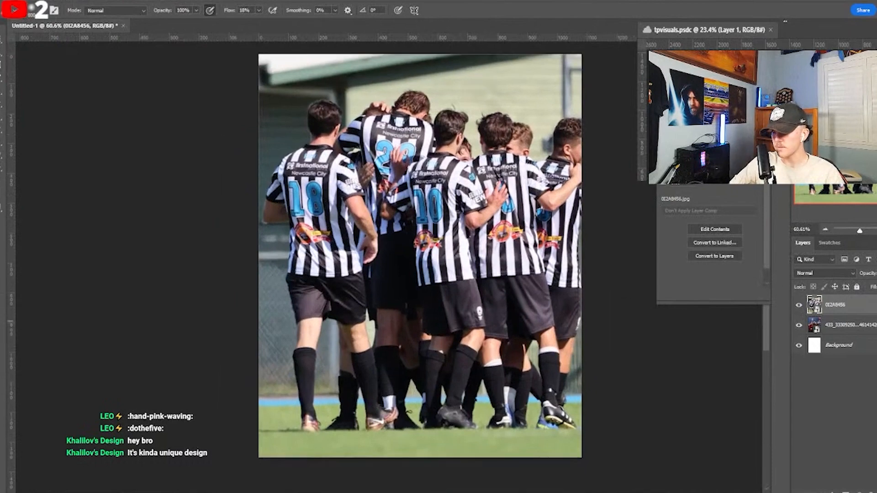
# - Add a new empty layer above the team photo and choose the Basics foreground-to-transparent preset for the Gradient tool
pyautogui.hotkey('ctrl', 'shift', 'alt', 'n')
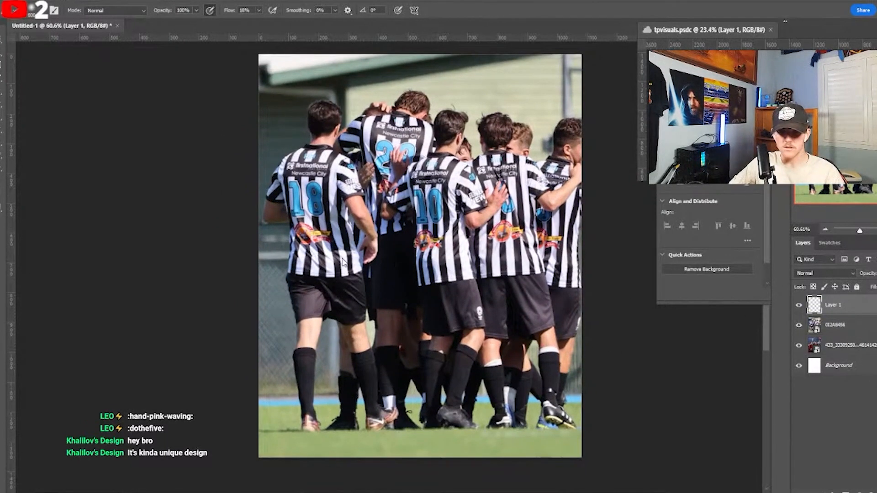
pyautogui.scroll(-1, 350, 260)
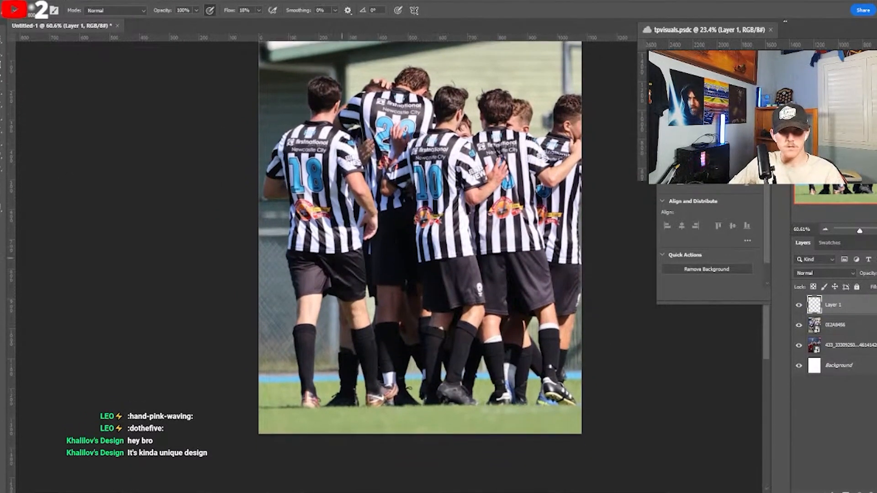
pyautogui.click(1, 78)
pyautogui.click(65, 10)
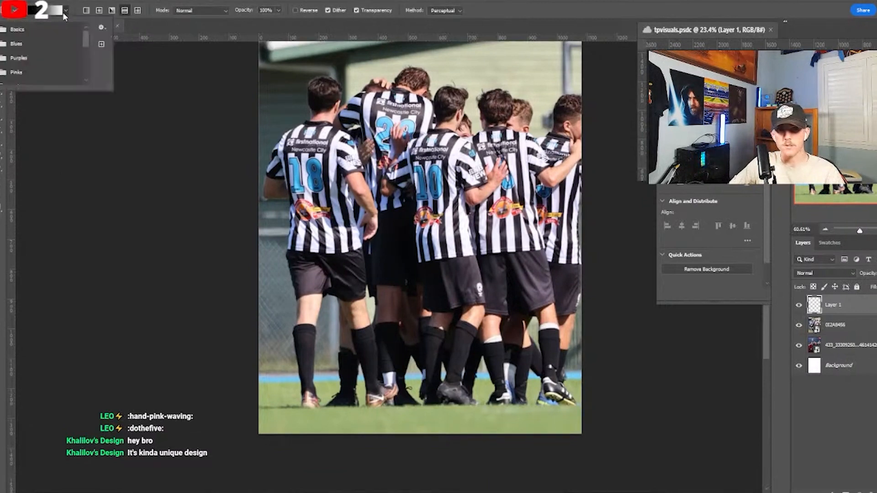
pyautogui.click(21, 44)
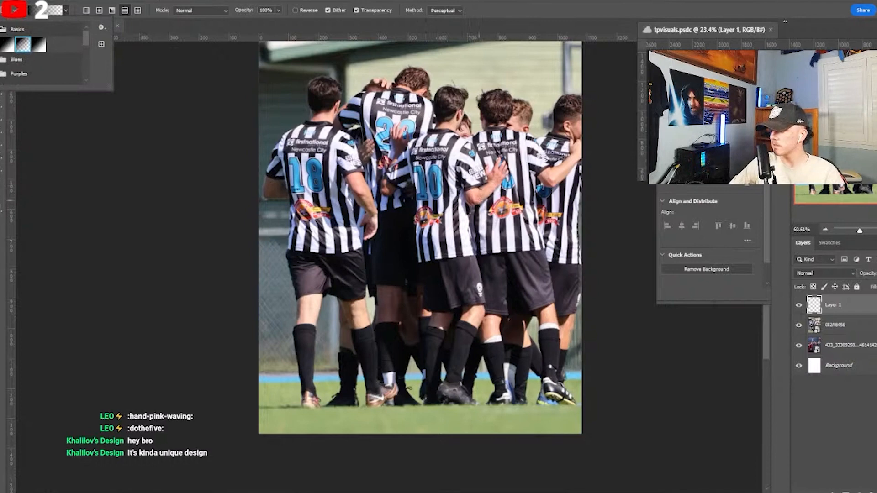
# - Draw a black fade upward from below the canvas over the players' legs, redoing the first attempt with a longer gradient
pyautogui.moveTo(397, 457); pyautogui.dragTo(396, 247)
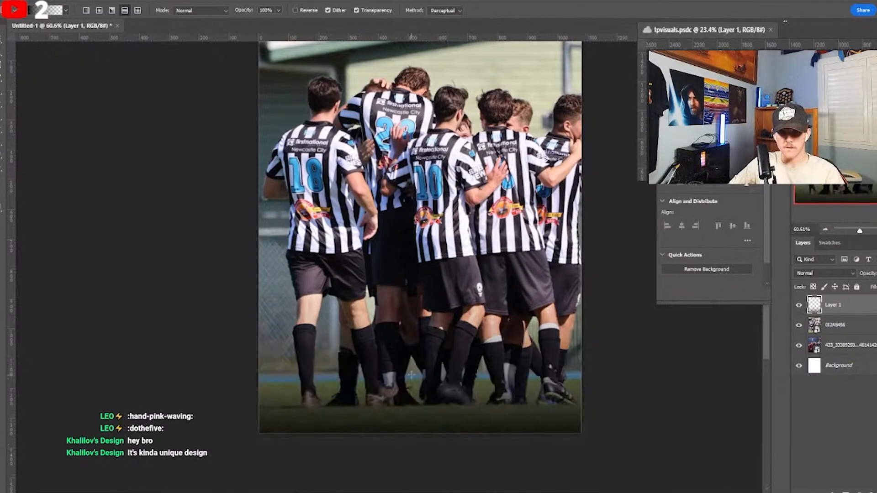
pyautogui.hotkey('ctrl', 'z')
pyautogui.moveTo(401, 457); pyautogui.dragTo(400, 220)
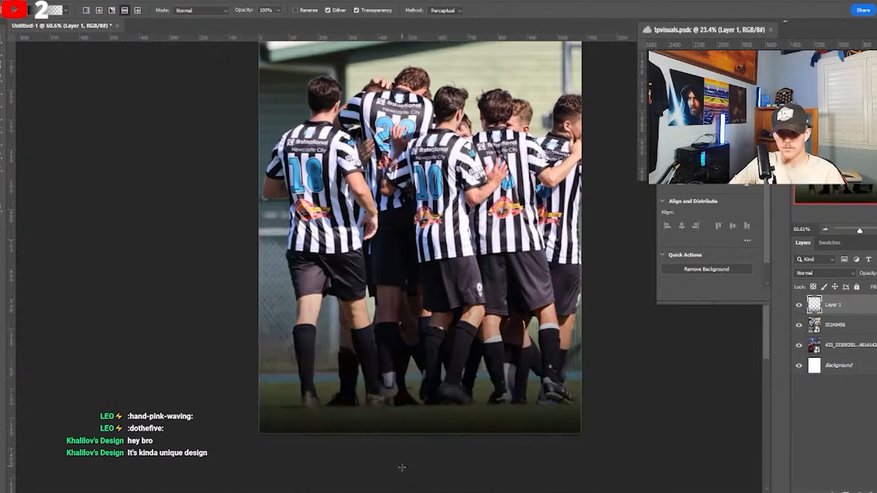
# - Compare the dark fade with the Roma-Juventus reference by hiding the team photo and showing it again
pyautogui.click(799, 325)
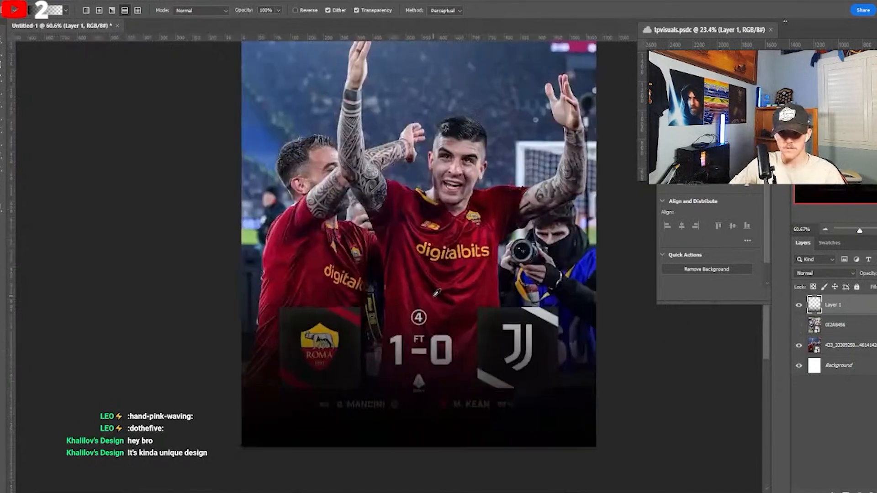
pyautogui.scroll(2, 433, 296)
pyautogui.click(799, 325)
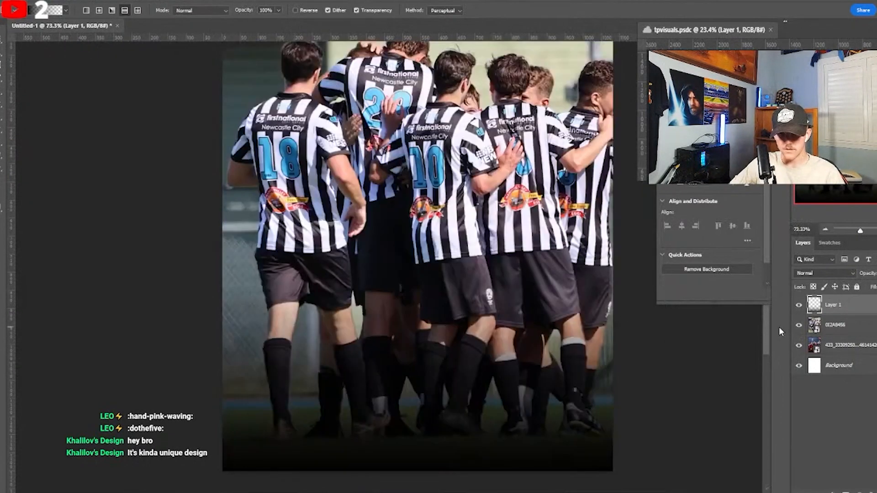
pyautogui.scroll(-1, 477, 291)
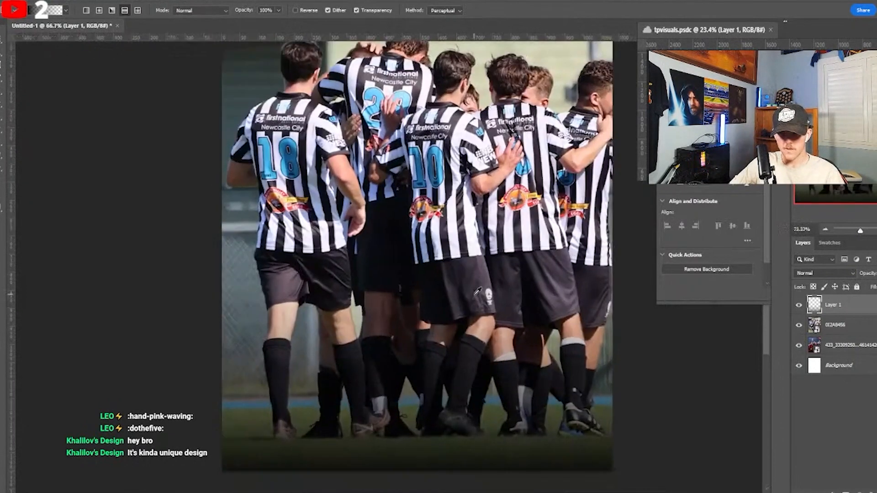
pyautogui.scroll(-1, 478, 291)
# - Open the Camera Raw filter on the 0I2A8456 team photo and set Clarity +74, Contrast +32 and Exposure about +0.30
pyautogui.click(839, 324)
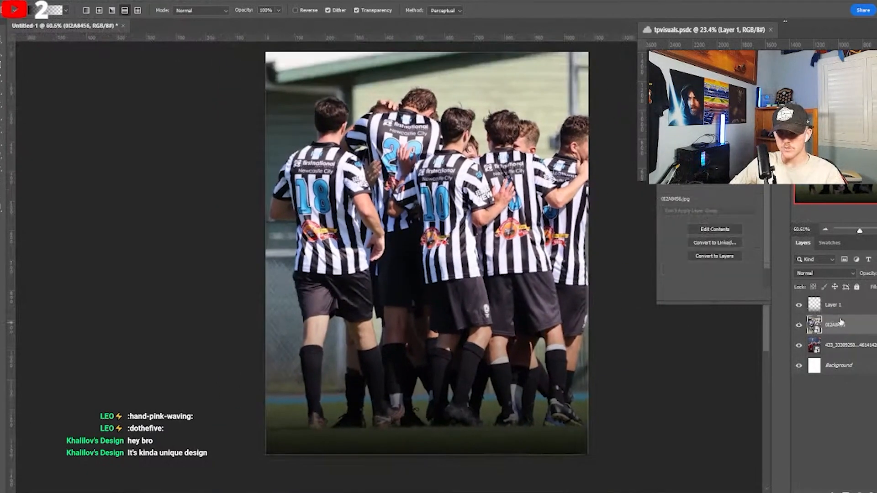
pyautogui.click(105, 1)
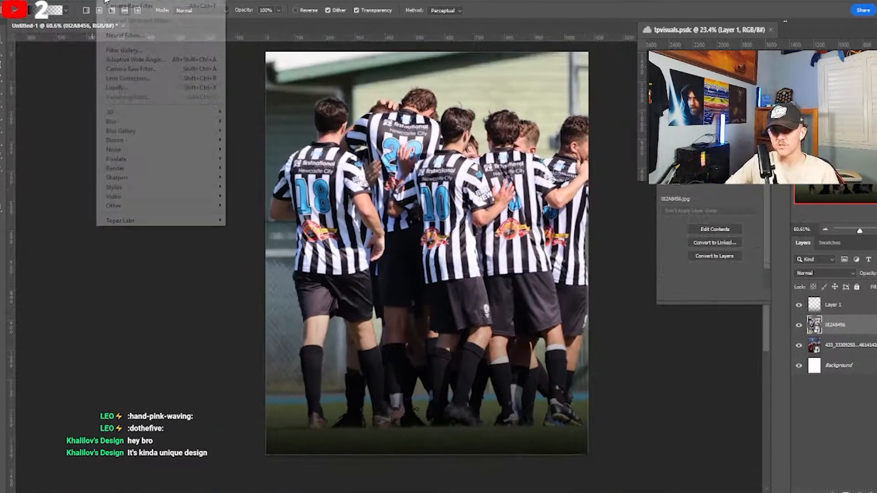
pyautogui.click(136, 70)
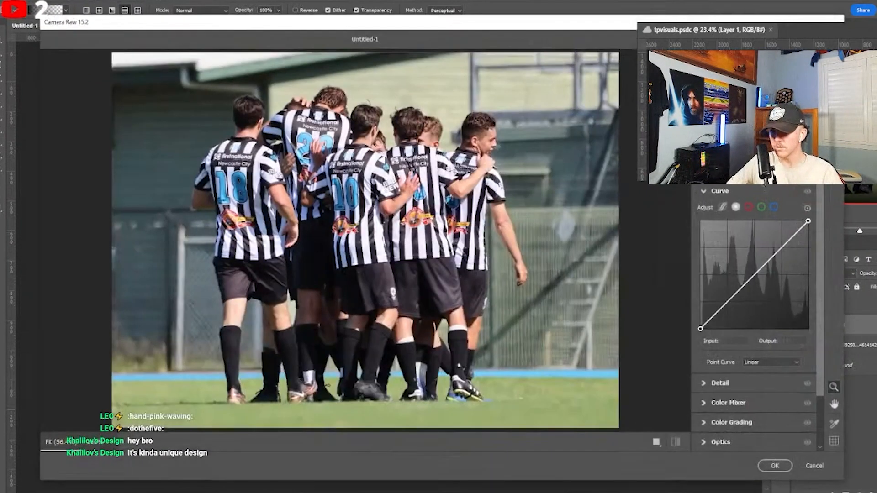
pyautogui.click(720, 171)
pyautogui.moveTo(754, 363); pyautogui.dragTo(793, 363)
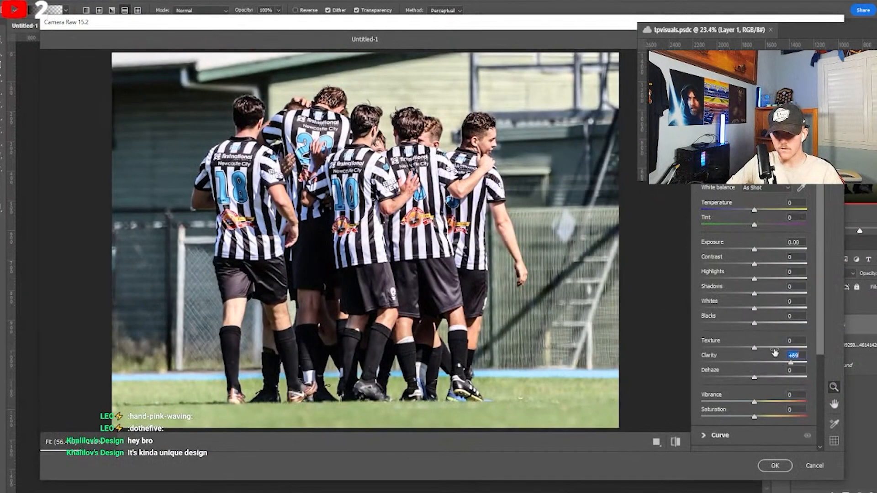
pyautogui.moveTo(754, 264)
pyautogui.mouseDown()
pyautogui.moveTo(769, 264)
pyautogui.moveTo(756, 249)
pyautogui.mouseUp()
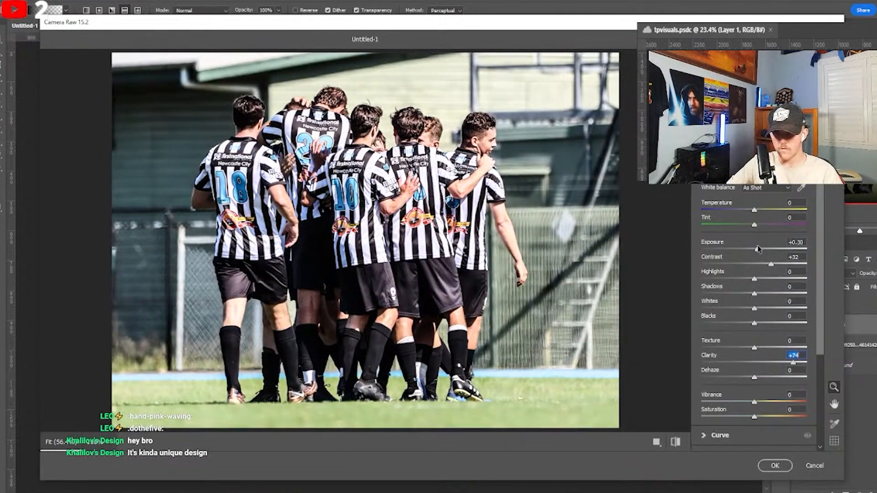
# - Adjust the Effects settings of the team photo and apply the Camera Raw filter
pyautogui.scroll(-3, 760, 311)
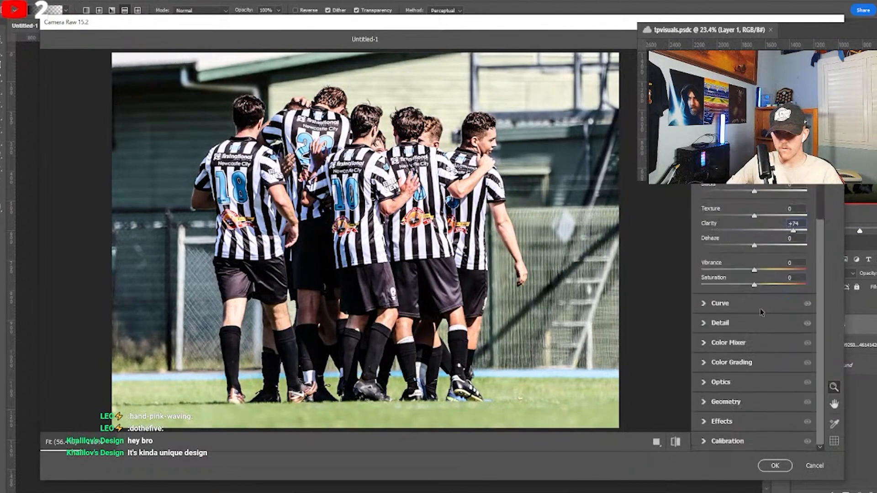
pyautogui.click(722, 421)
pyautogui.moveTo(715, 332); pyautogui.dragTo(729, 331)
pyautogui.click(775, 466)
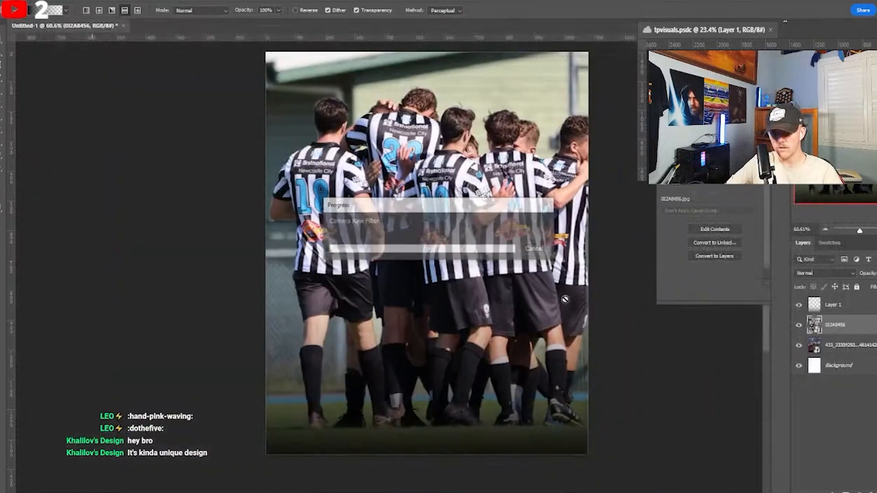
# - Shift the team photo left to X 599.50 px, keeping its 22.56% scale
pyautogui.scroll(1, 454, 222)
pyautogui.hotkey('ctrl', 't')
pyautogui.moveTo(572, 224); pyautogui.dragTo(560, 223)
pyautogui.press('Return')
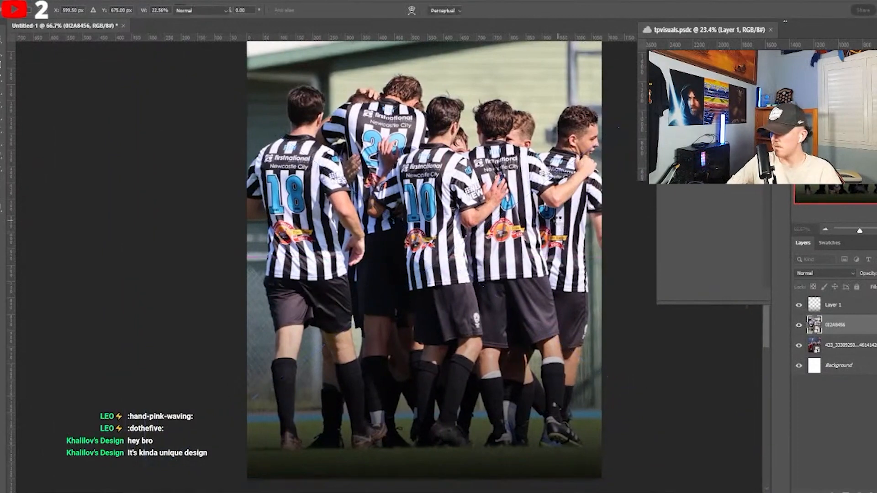
pyautogui.scroll(-1, 560, 223)
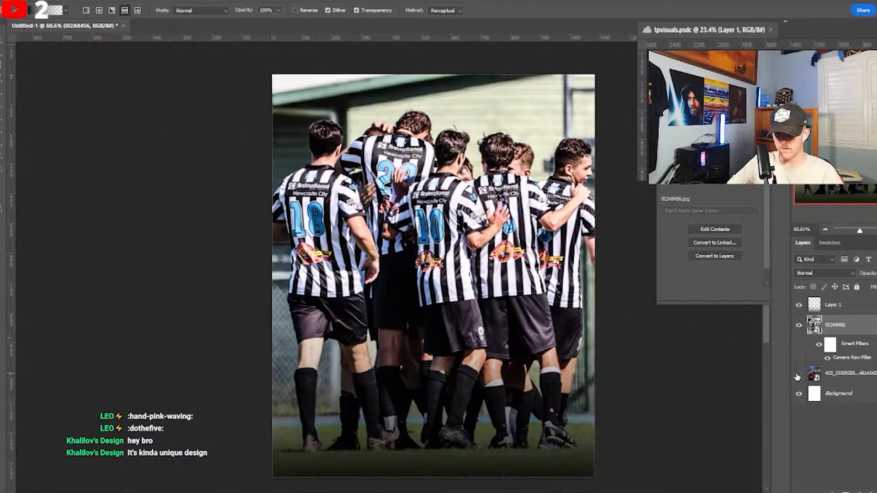
# - Move the Roma-Juventus reference above all other layers and compare it with the team photo by hiding and showing it
pyautogui.moveTo(828, 377); pyautogui.dragTo(831, 302)
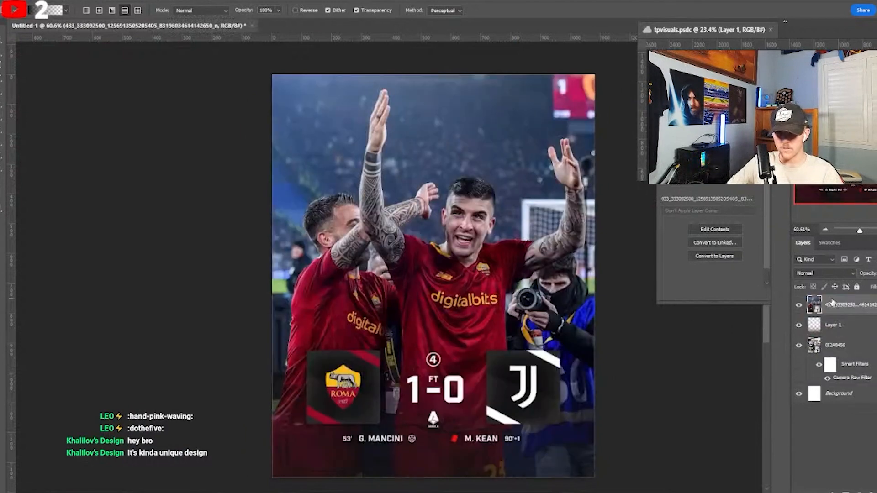
pyautogui.scroll(1, 466, 269)
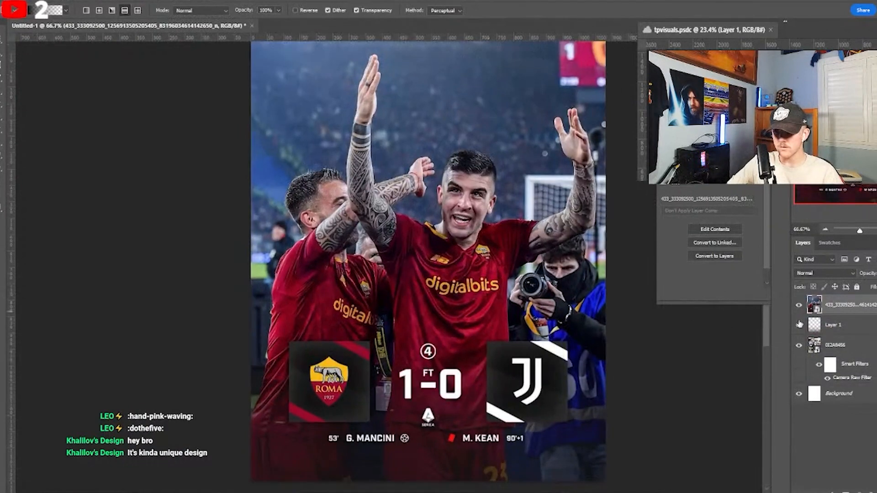
pyautogui.click(799, 305)
pyautogui.click(799, 305)
# - Draw a black rectangle of about 247 × 246 px covering the reference's Roma badge tile
pyautogui.press('u')
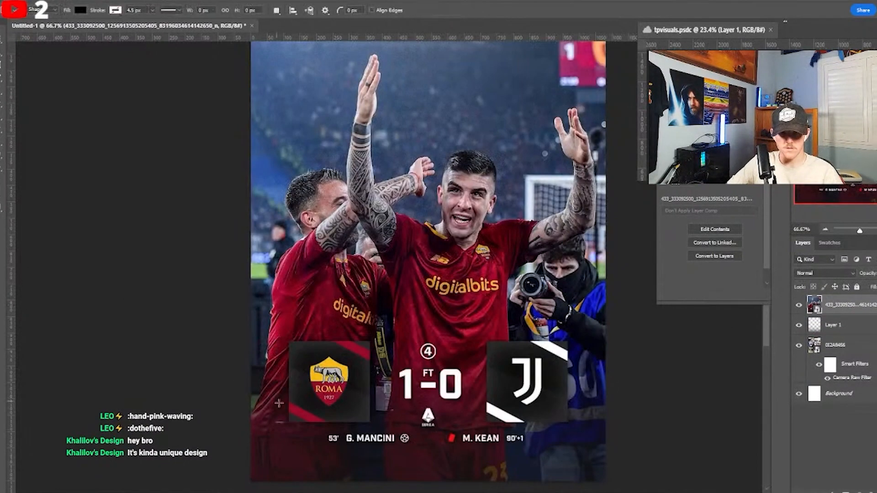
pyautogui.moveTo(289, 423); pyautogui.dragTo(370, 339)
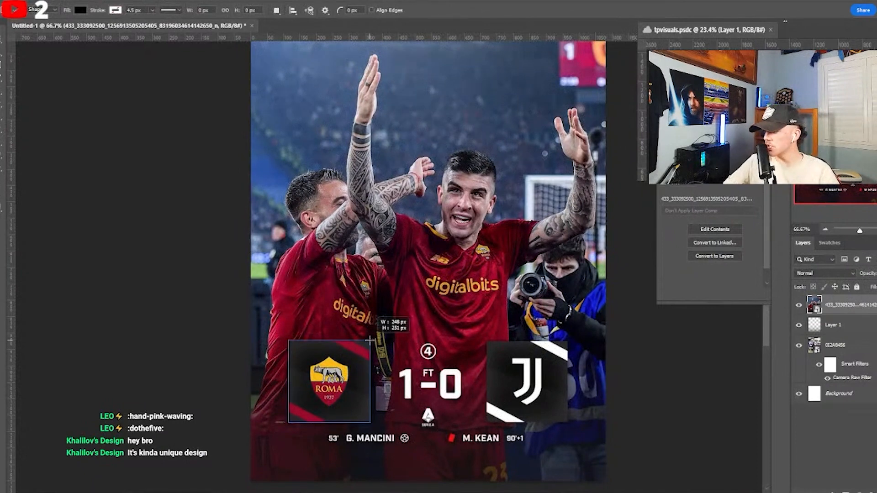
pyautogui.moveTo(372, 340); pyautogui.dragTo(369, 342)
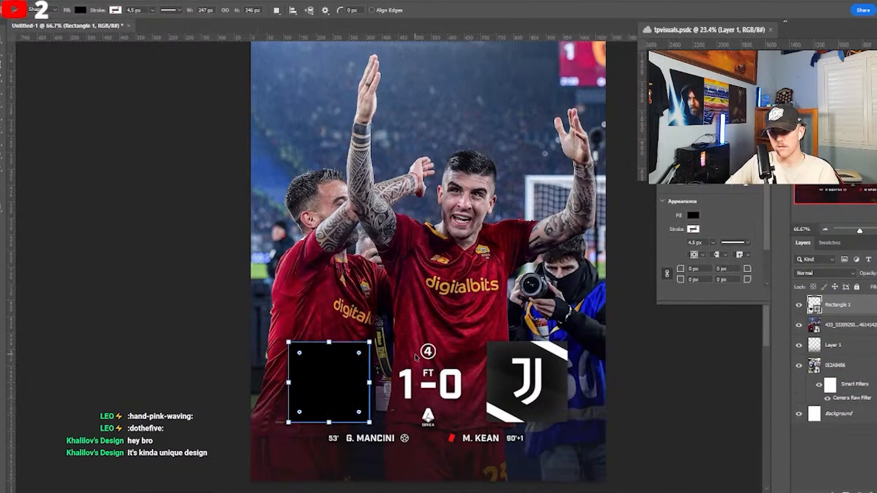
# - Duplicate the black square and position the copy over the Juventus badge tile at the same height
pyautogui.hotkey('ctrl', 'j')
pyautogui.hotkey('ctrl', 't')
pyautogui.moveTo(330, 383); pyautogui.dragTo(530, 383)
pyautogui.press('Return')
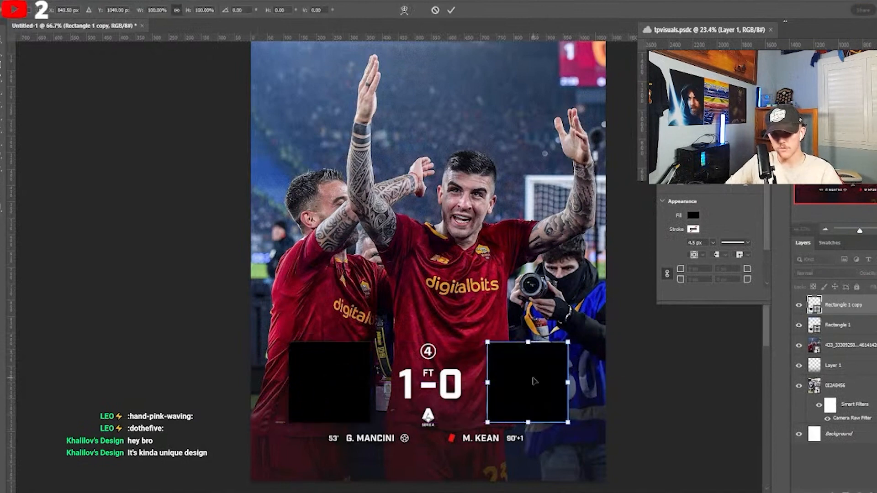
# - Recolour both squares with dark grey #151515 after trying two dark Grayscale swatches
pyautogui.click(830, 242)
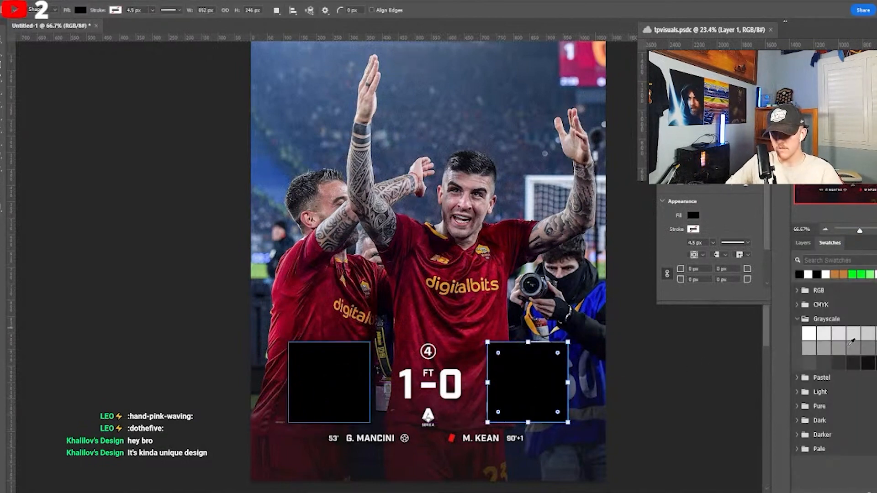
pyautogui.click(863, 363)
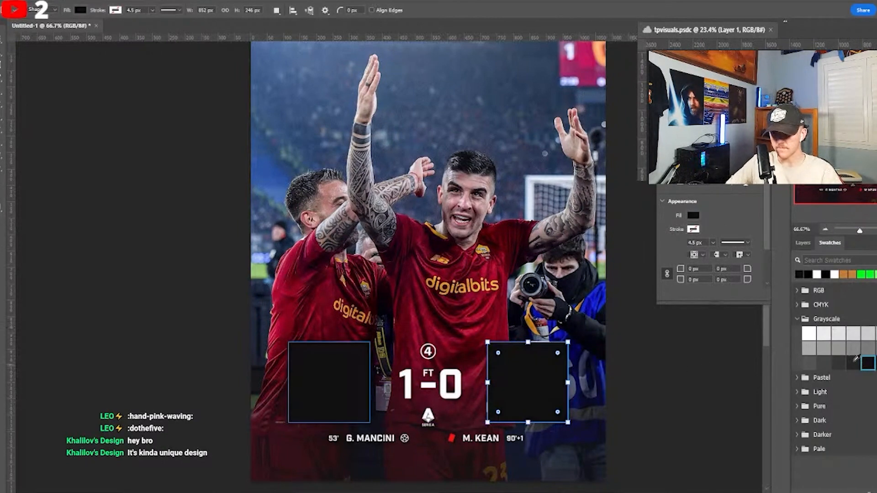
pyautogui.click(853, 363)
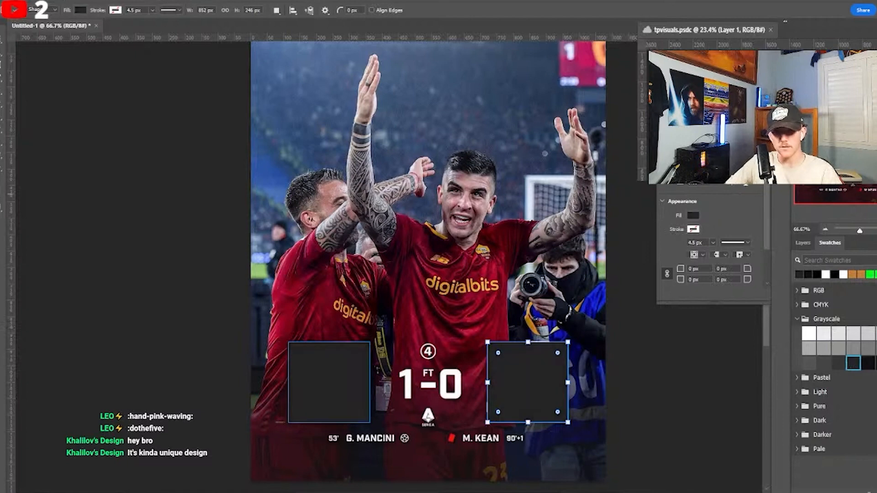
pyautogui.click(189, 304)
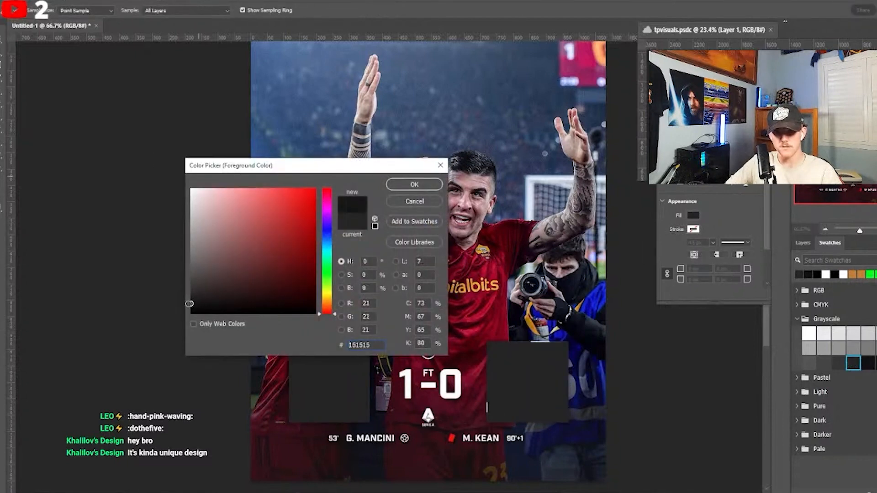
pyautogui.click(410, 183)
pyautogui.click(796, 273)
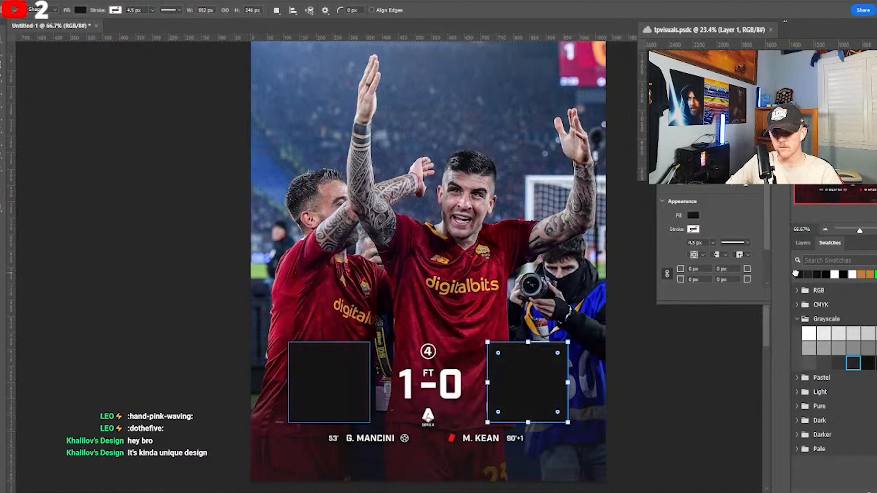
# - Hide the Roma-Juventus reference layer to check the two dark squares against the team photo
pyautogui.click(802, 242)
pyautogui.scroll(-1, 629, 325)
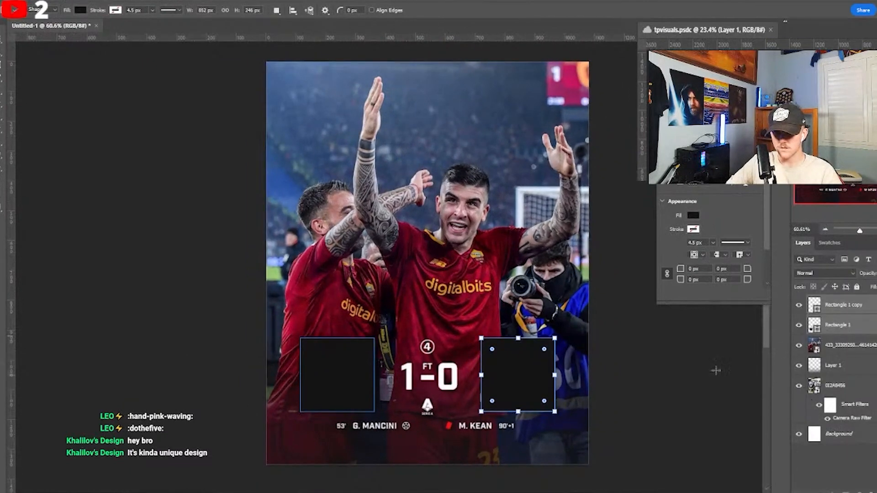
pyautogui.hotkey('ctrl', '+')
pyautogui.click(835, 388)
pyautogui.click(799, 346)
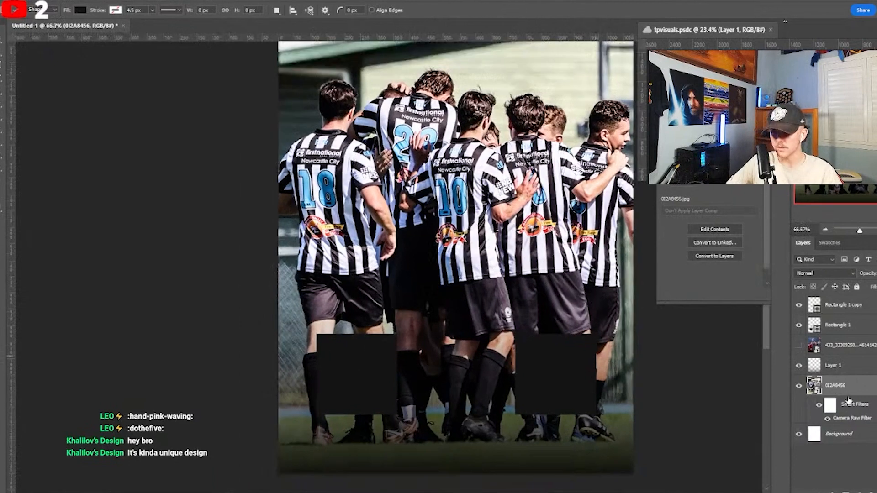
pyautogui.click(798, 346)
pyautogui.click(798, 346)
# - Group the two dark squares and give the group a black outer glow with size 79
pyautogui.click(859, 326)
pyautogui.keyDown('shift'); pyautogui.click(870, 307); pyautogui.keyUp('shift')
pyautogui.hotkey('ctrl', 'g')
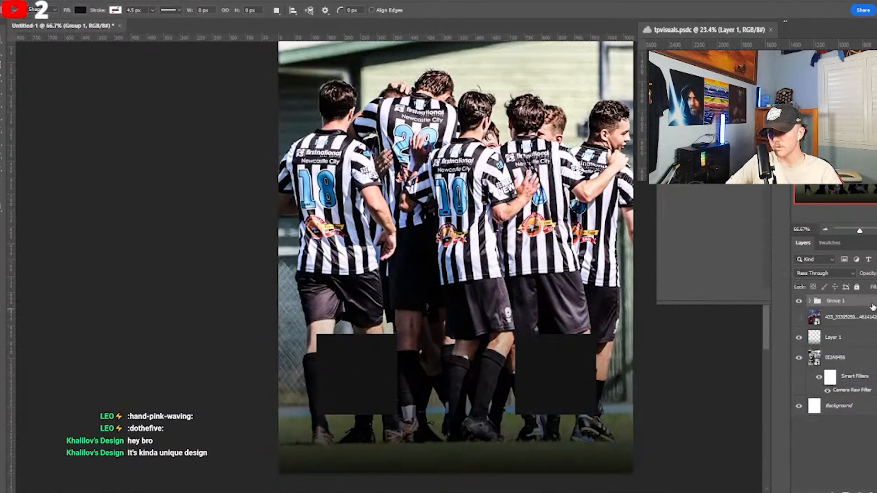
pyautogui.doubleClick(866, 305)
pyautogui.click(568, 383)
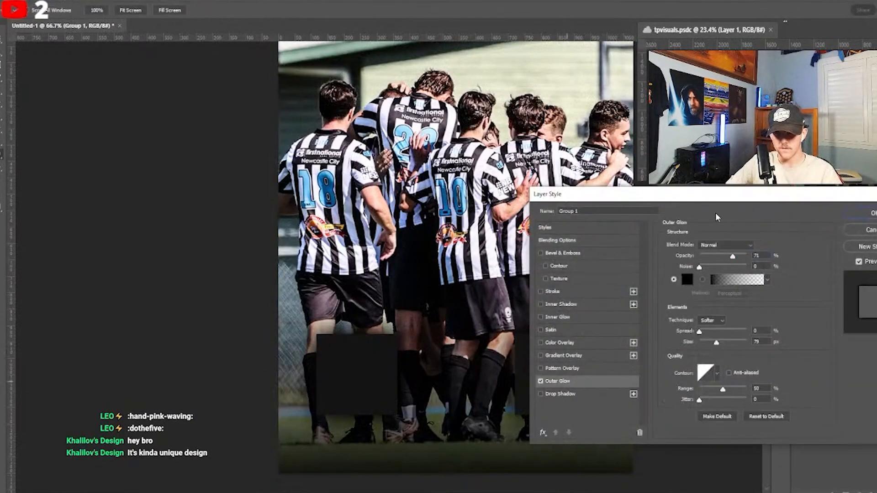
pyautogui.moveTo(793, 194); pyautogui.dragTo(400, 202)
pyautogui.press('Return')
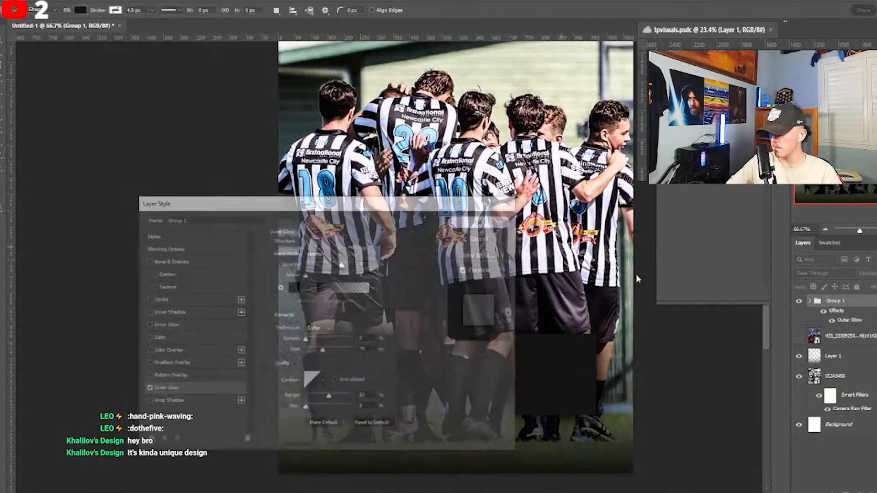
# - Show the reference again and place the NNSWF_League1 logo over its Serie A mark, scaled to 3.81% and centred at X 540 px
pyautogui.scroll(1, 460, 320)
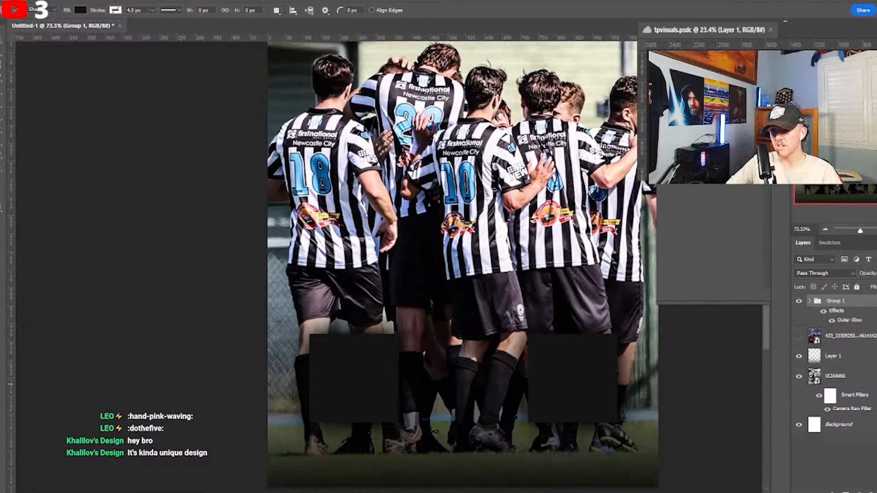
pyautogui.click(799, 335)
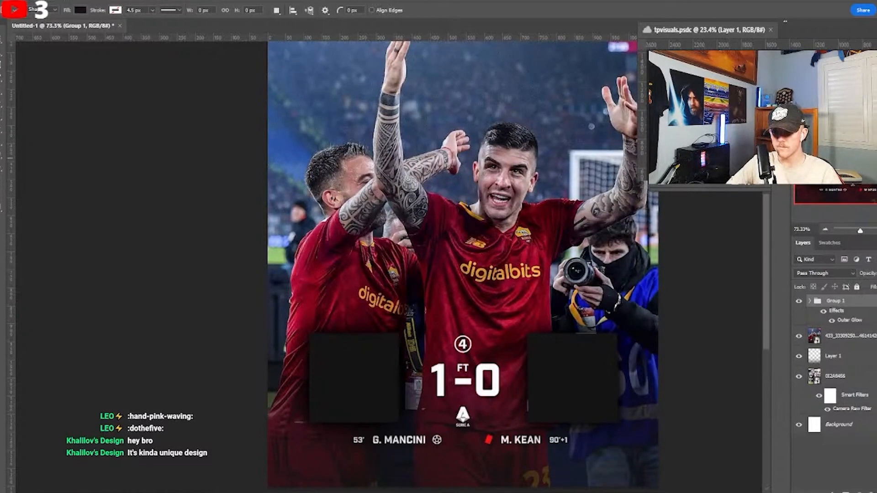
pyautogui.moveTo(876, 310); pyautogui.dragTo(470, 370)
pyautogui.scroll(-1, 588, 325)
pyautogui.moveTo(460, 373); pyautogui.dragTo(464, 384)
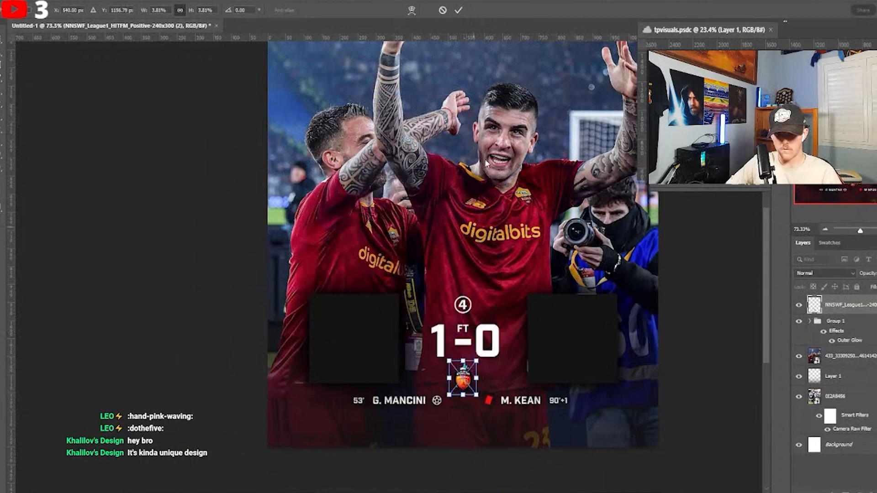
pyautogui.click(458, 10)
# - Compare the placed league logo with and without the reference, leaving the reference layer hidden
pyautogui.click(799, 355)
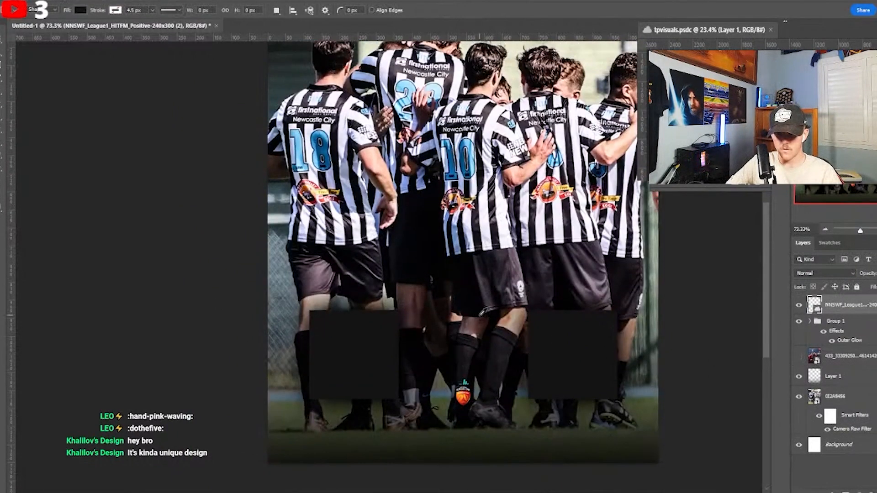
pyautogui.click(799, 356)
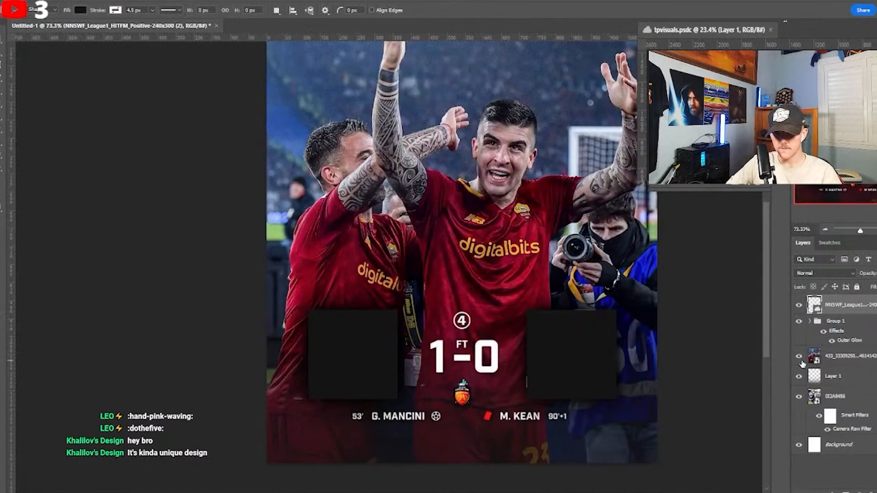
pyautogui.click(799, 356)
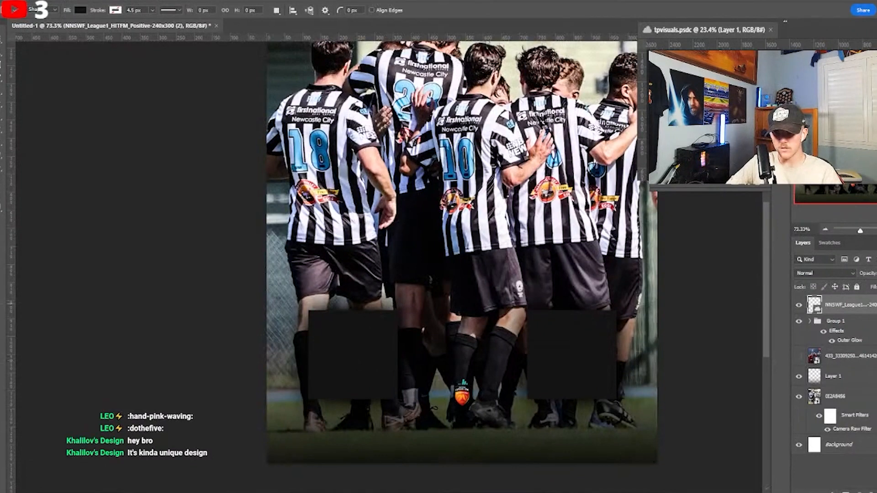
# - Add a black outer glow to the league logo with 100% opacity and a size of 27 px
pyautogui.doubleClick(858, 305)
pyautogui.click(207, 390)
pyautogui.moveTo(401, 201); pyautogui.dragTo(298, 206)
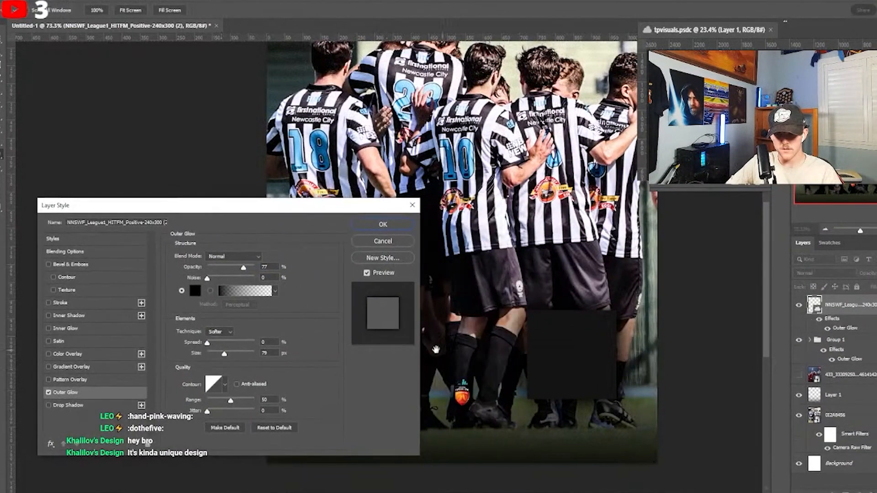
pyautogui.moveTo(246, 266); pyautogui.dragTo(246, 268)
pyautogui.moveTo(211, 355); pyautogui.dragTo(217, 356)
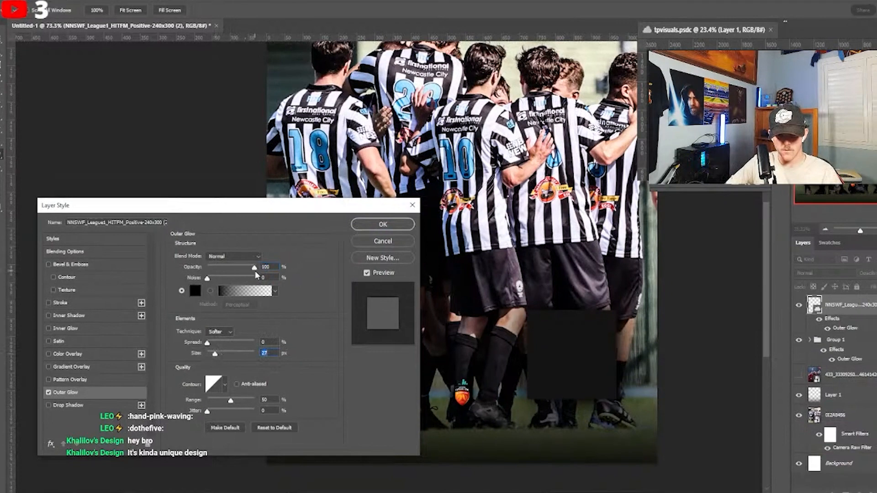
pyautogui.click(381, 226)
# - Move the dark fade layer down over the team photo to Y 1102 px
pyautogui.click(844, 395)
pyautogui.hotkey('ctrl', 't')
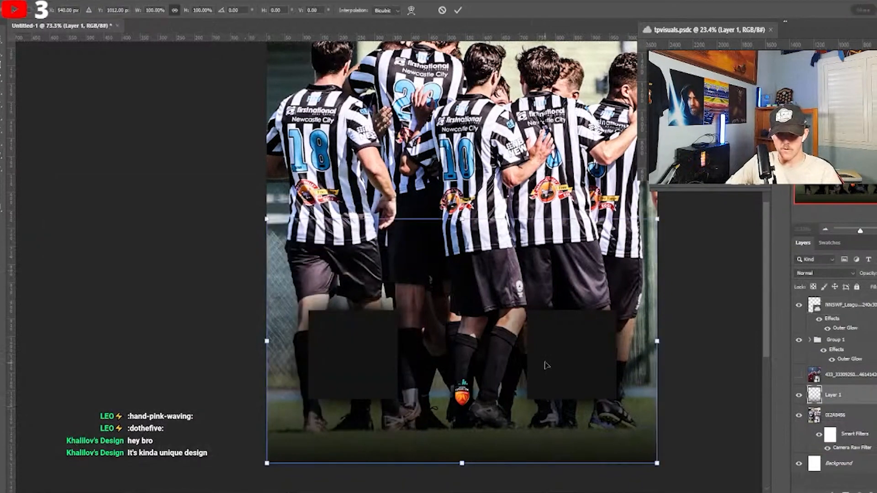
pyautogui.scroll(-2, 550, 333)
pyautogui.moveTo(551, 312); pyautogui.dragTo(555, 344)
pyautogui.scroll(2, 539, 282)
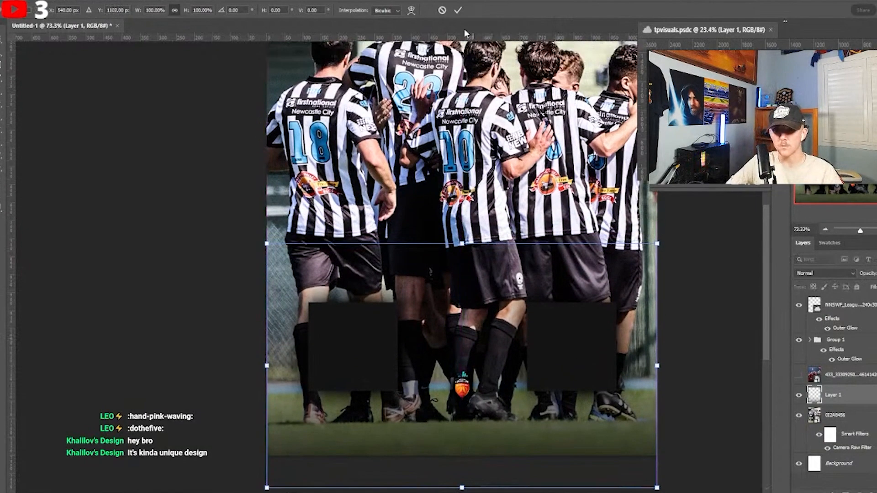
pyautogui.click(457, 10)
pyautogui.scroll(-3, 555, 253)
pyautogui.scroll(3, 555, 237)
pyautogui.scroll(-2, 456, 293)
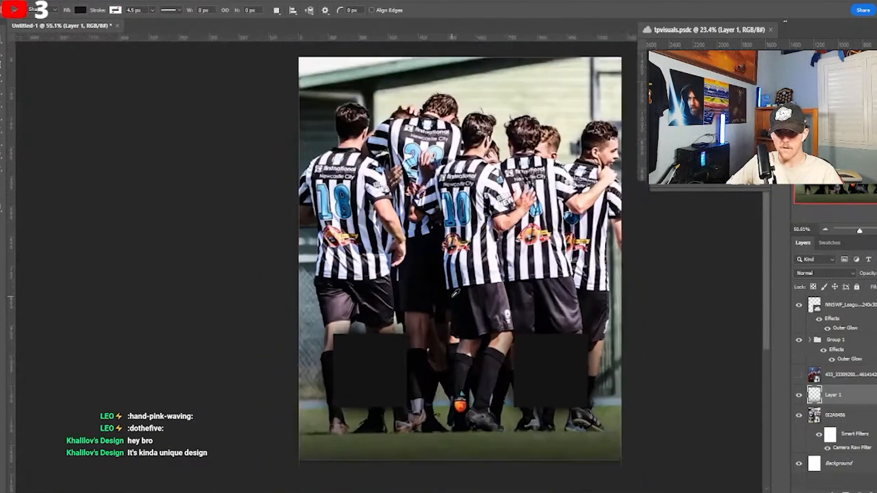
pyautogui.scroll(1, 456, 293)
# - Compare the dark fade with the Roma-Juventus reference, leaving the reference layer hidden
pyautogui.click(798, 376)
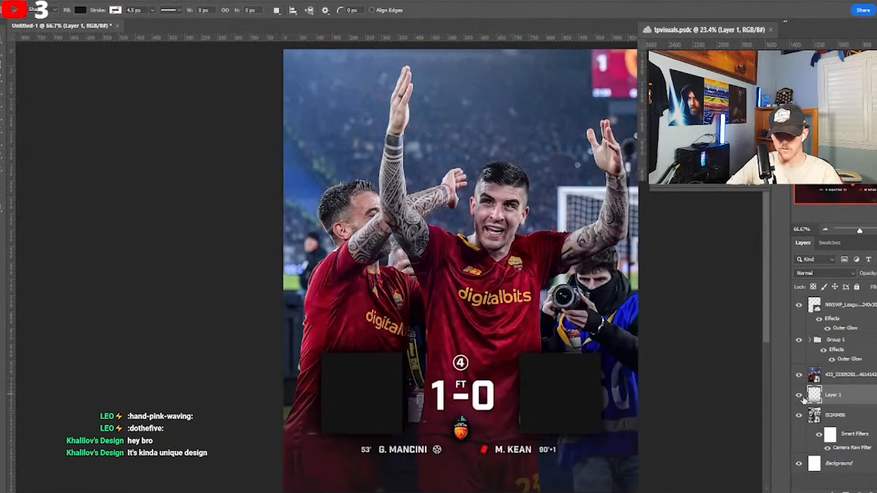
pyautogui.click(799, 395)
pyautogui.click(799, 396)
pyautogui.click(798, 375)
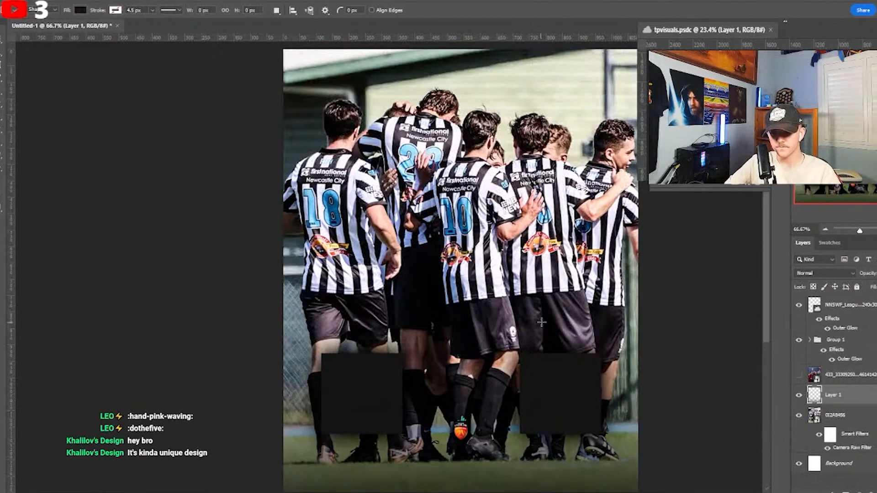
# - Shift the dark fade layer further down so it covers less of the team photo's lower part
pyautogui.hotkey('ctrl', 't')
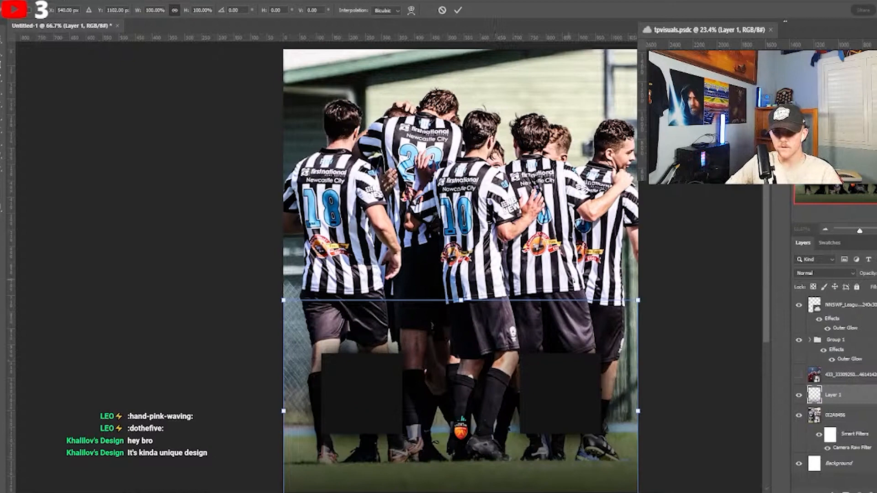
pyautogui.moveTo(765, 274); pyautogui.dragTo(765, 329)
pyautogui.moveTo(508, 274); pyautogui.dragTo(507, 298)
pyautogui.press('Return')
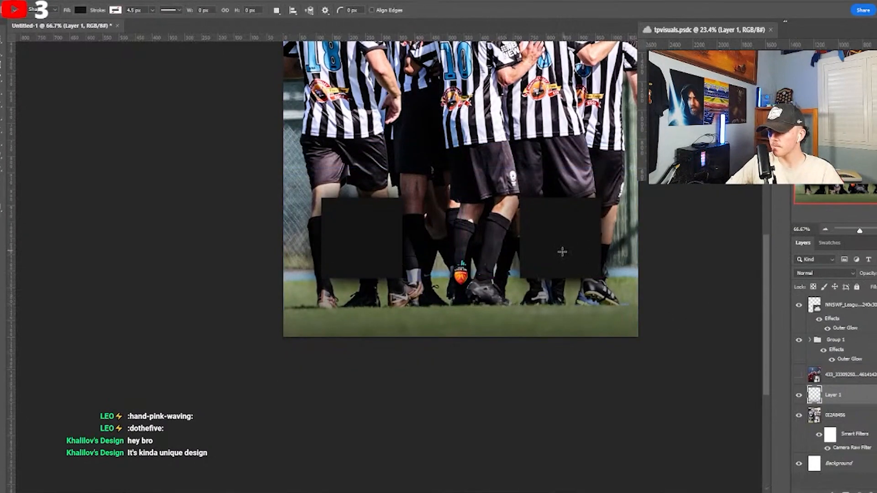
pyautogui.scroll(3, 548, 256)
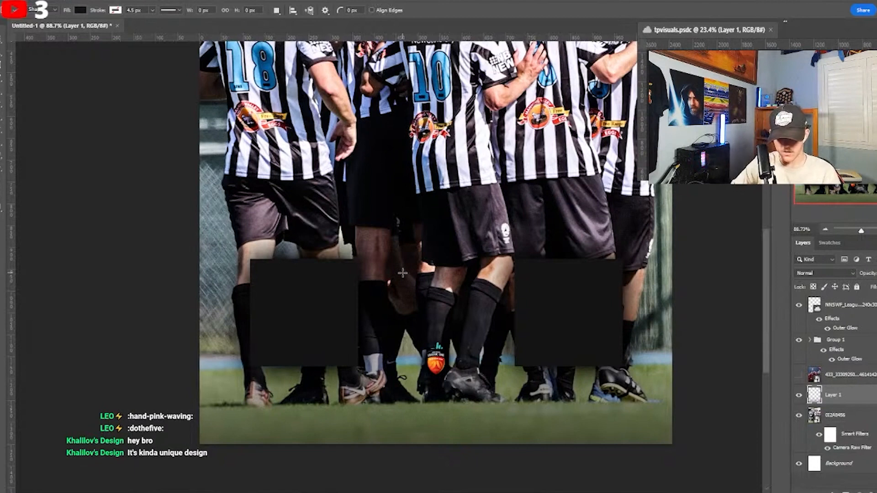
pyautogui.scroll(-1, 402, 273)
pyautogui.scroll(3, 470, 270)
pyautogui.scroll(-1, 544, 270)
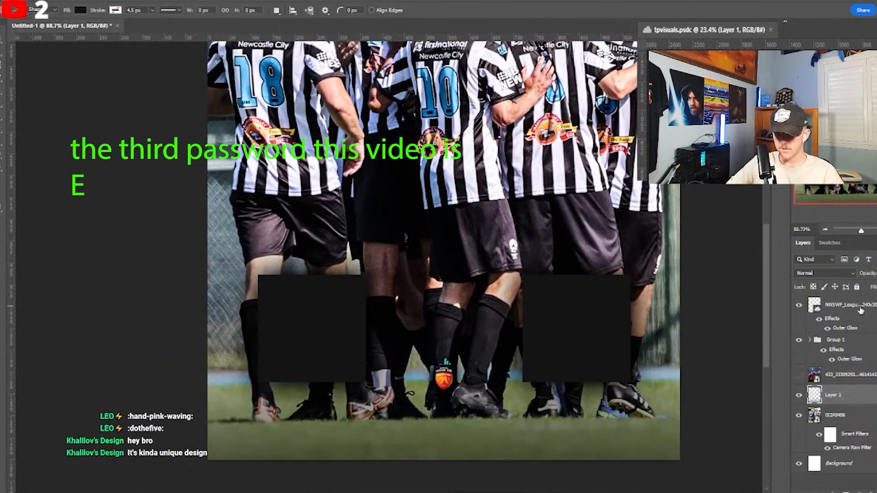
# - Show the reference and add a new layer inside the tile group, directly above the left tile's rectangle
pyautogui.click(798, 376)
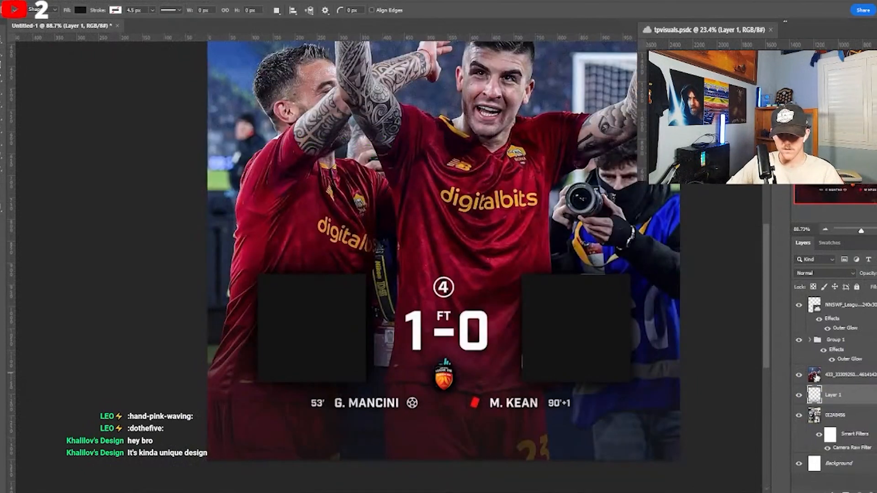
pyautogui.click(844, 377)
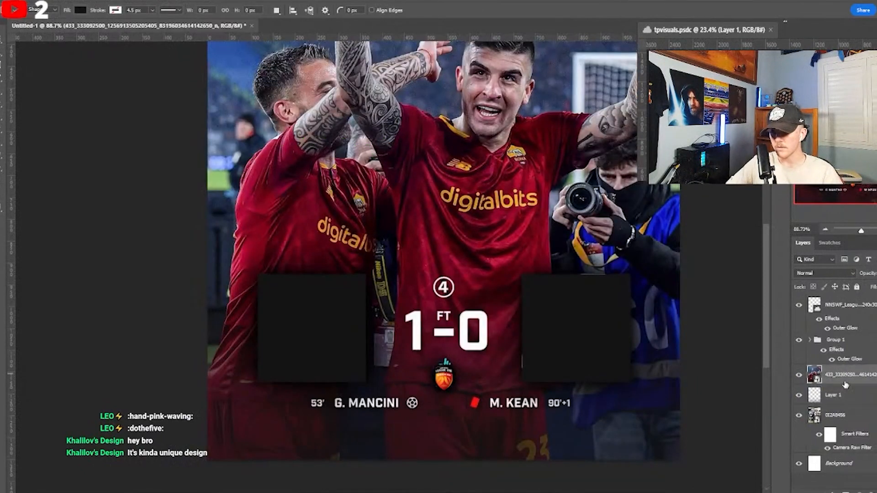
pyautogui.click(810, 340)
pyautogui.click(845, 374)
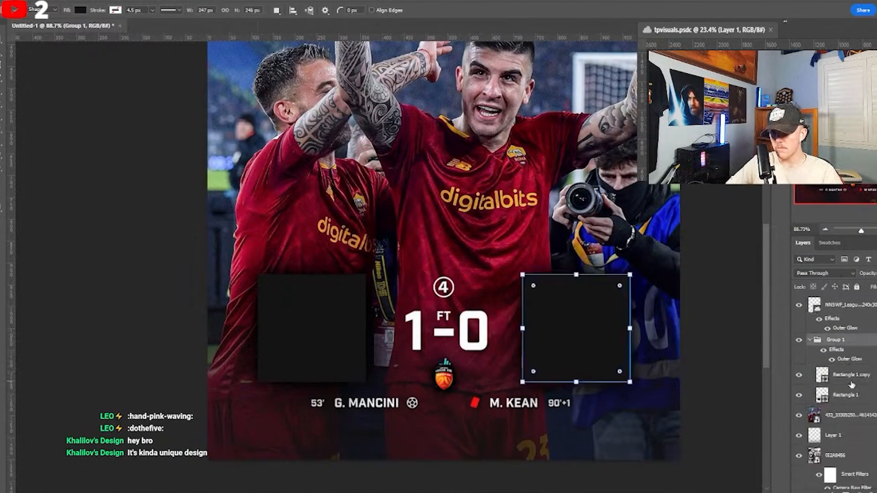
pyautogui.click(830, 242)
pyautogui.click(802, 242)
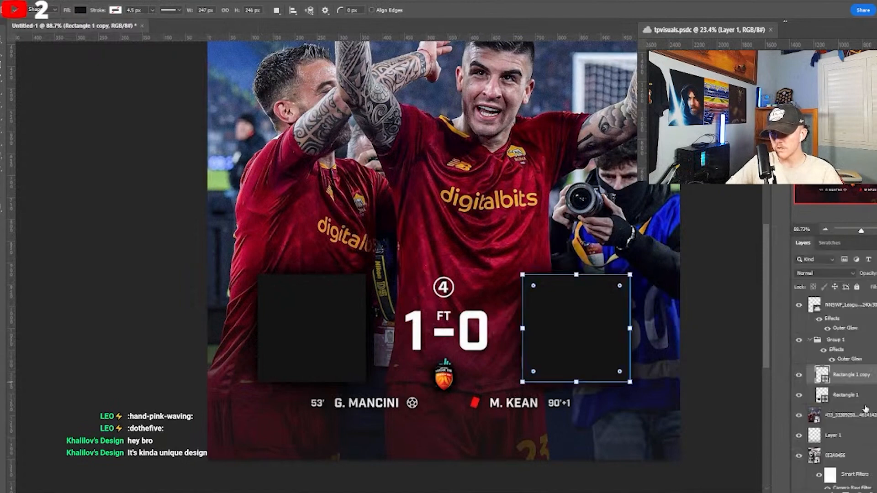
pyautogui.click(865, 399)
pyautogui.hotkey('ctrl', 'shift', 'alt', 'n')
# - Set the fill to green and draw a narrow vertical rectangle along the left tile's outer edge, slightly taller than the tile
pyautogui.click(830, 243)
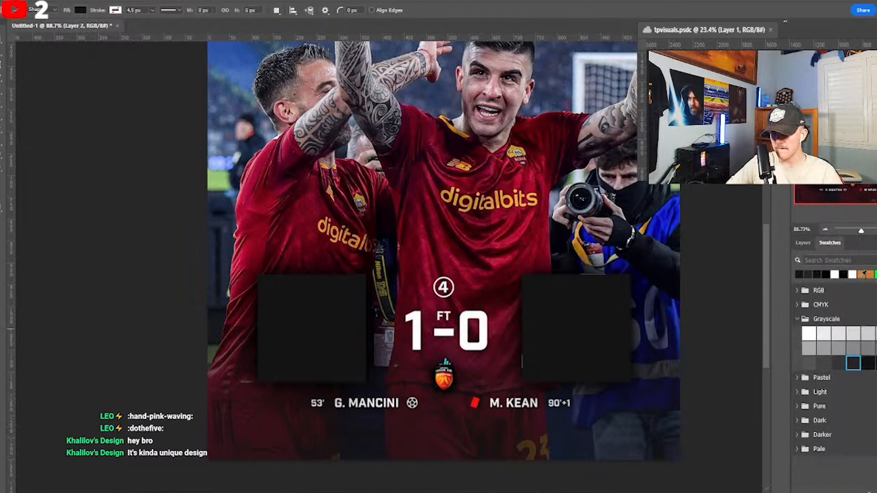
pyautogui.click(802, 243)
pyautogui.click(829, 243)
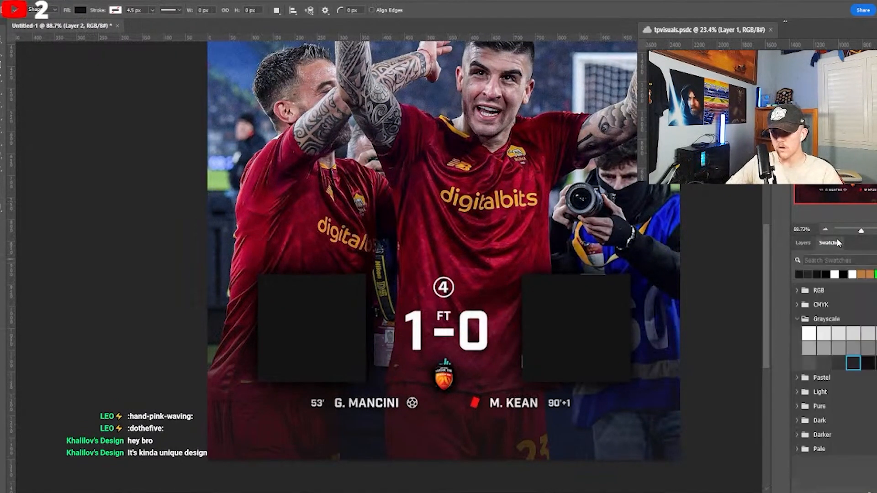
pyautogui.click(874, 274)
pyautogui.click(805, 243)
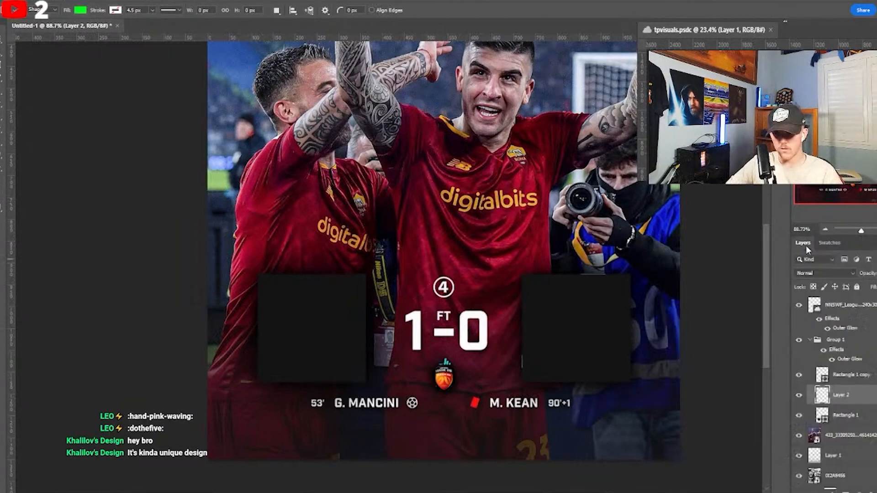
pyautogui.moveTo(258, 262); pyautogui.dragTo(271, 415)
# - Skew the green bar horizontally by about 22.7° into a diagonal across the left tile, converting it to a regular path
pyautogui.rightClick(270, 354)
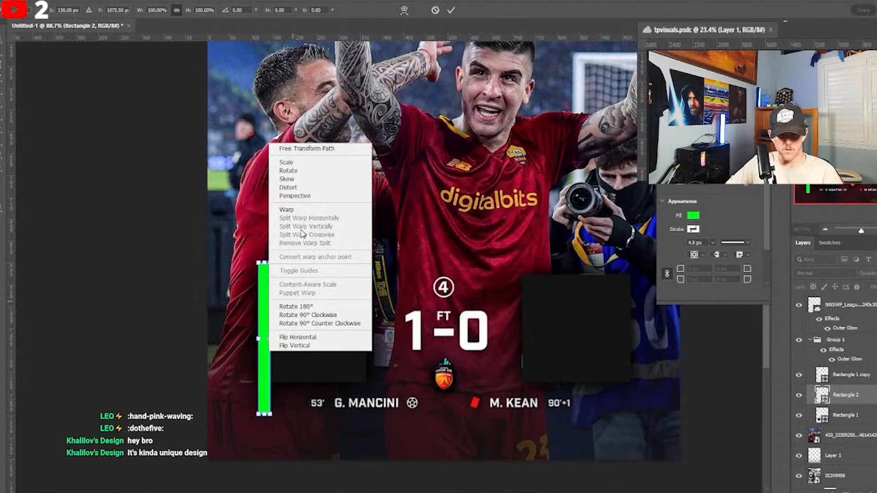
pyautogui.click(295, 181)
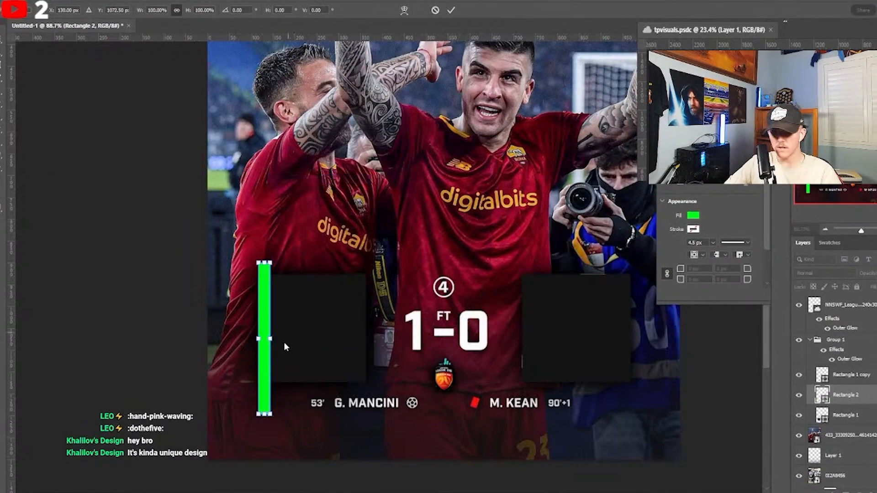
pyautogui.moveTo(265, 416); pyautogui.dragTo(310, 413)
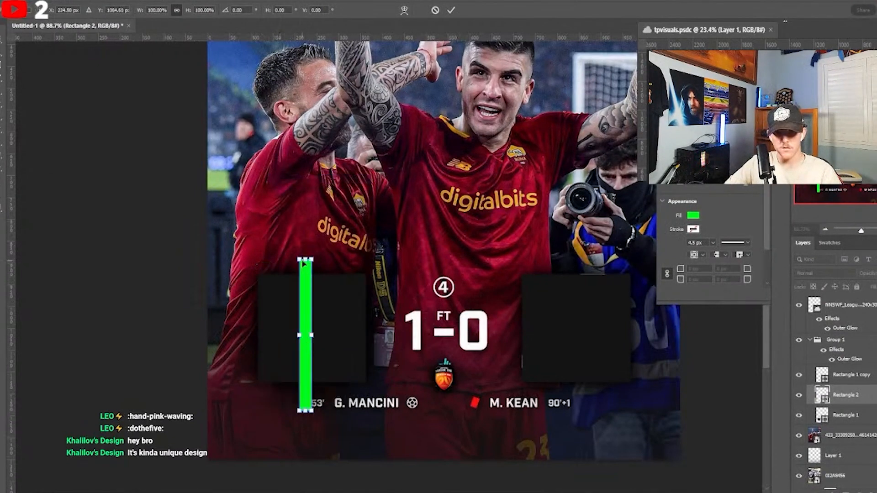
pyautogui.moveTo(303, 263); pyautogui.dragTo(240, 265)
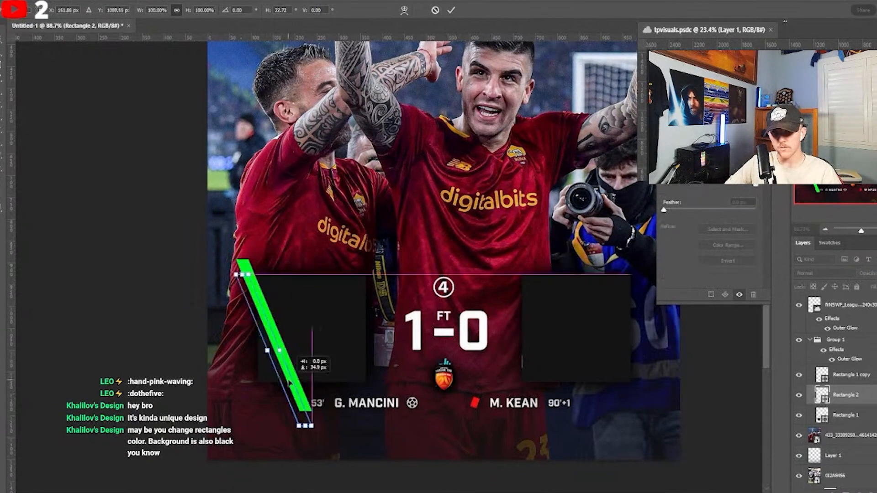
pyautogui.click(451, 10)
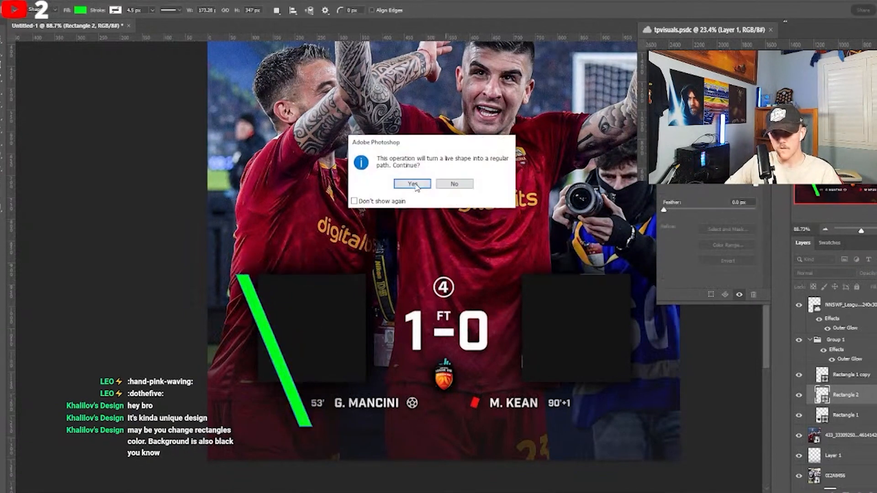
pyautogui.press('Return')
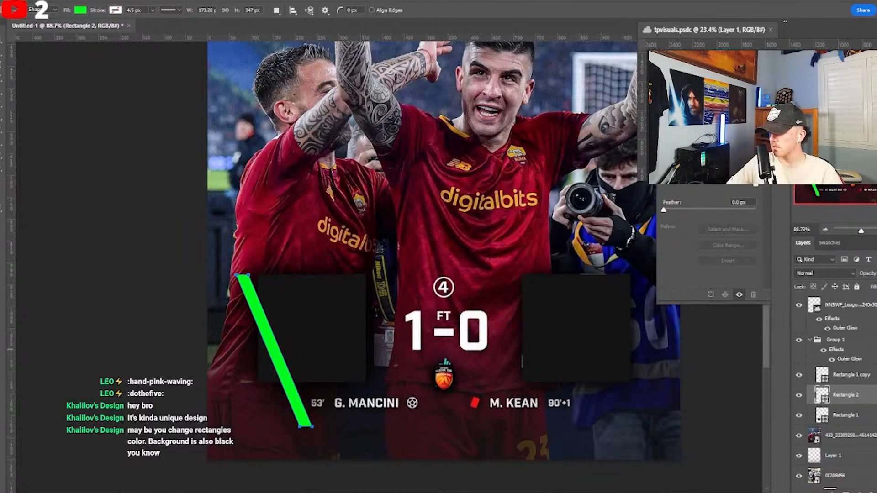
# - Clip the green diagonal bar to the left tile and add a second clipped copy near the tile's upper-right corner
pyautogui.press('v')
pyautogui.moveTo(288, 388); pyautogui.dragTo(367, 339)
pyautogui.rightClick(872, 400)
pyautogui.click(783, 274)
pyautogui.hotkey('ctrl', 'j')
pyautogui.hotkey('ctrl', 't')
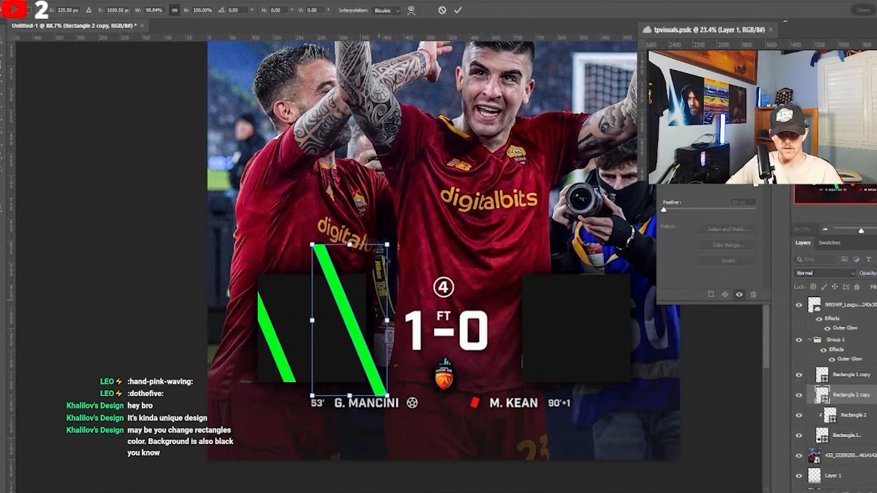
pyautogui.click(458, 10)
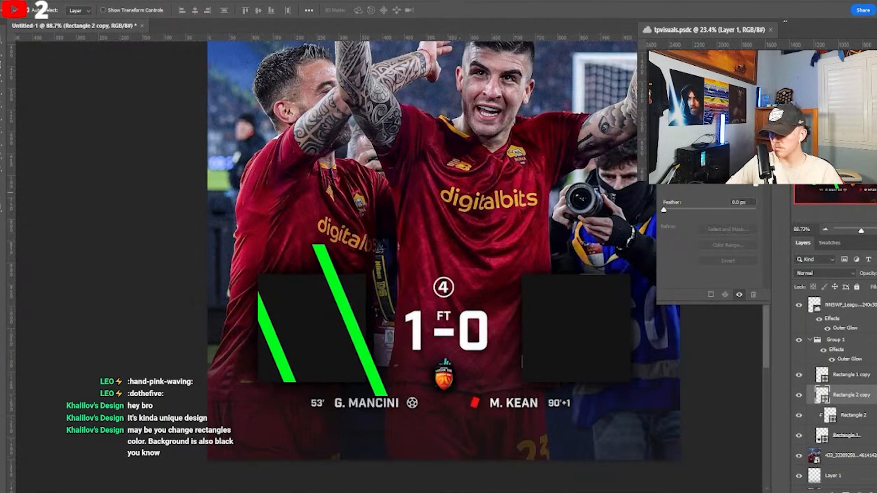
pyautogui.rightClick(872, 396)
pyautogui.click(783, 274)
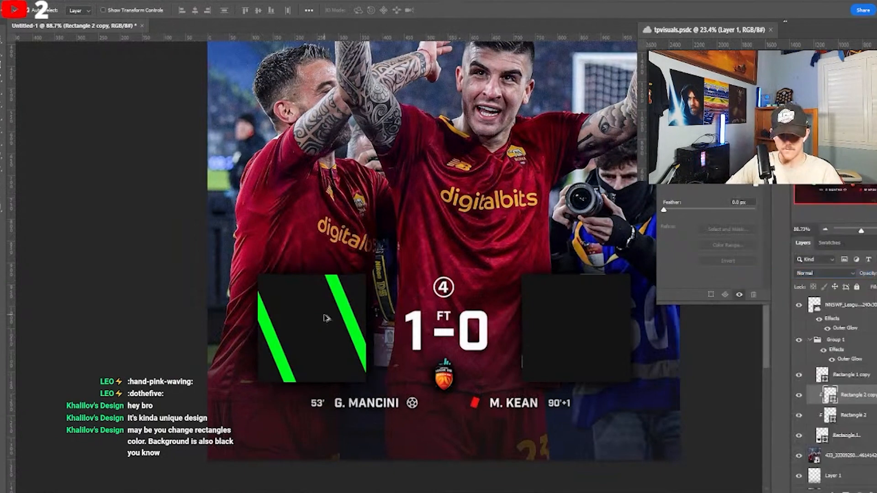
# - Skew both green bars together by a further 22° horizontally and recentre them on the left tile
pyautogui.keyDown('shift'); pyautogui.click(829, 417); pyautogui.keyUp('shift')
pyautogui.hotkey('ctrl', 't')
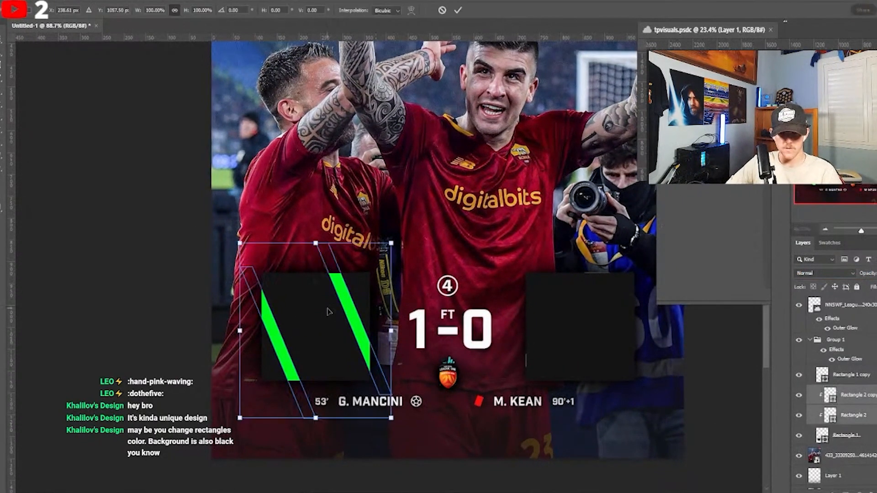
pyautogui.rightClick(327, 312)
pyautogui.click(361, 136)
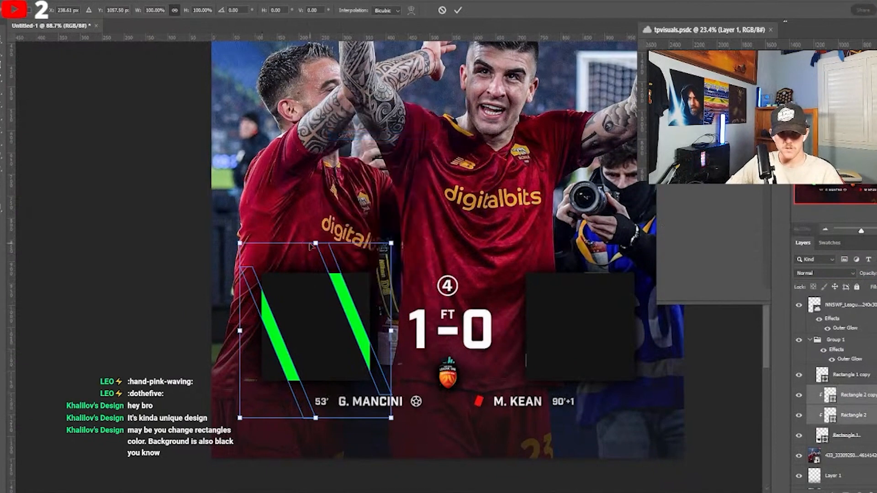
pyautogui.moveTo(310, 247); pyautogui.dragTo(262, 253)
pyautogui.hotkey('ctrl', 'z')
pyautogui.moveTo(316, 244); pyautogui.dragTo(245, 247)
pyautogui.moveTo(320, 322); pyautogui.dragTo(355, 318)
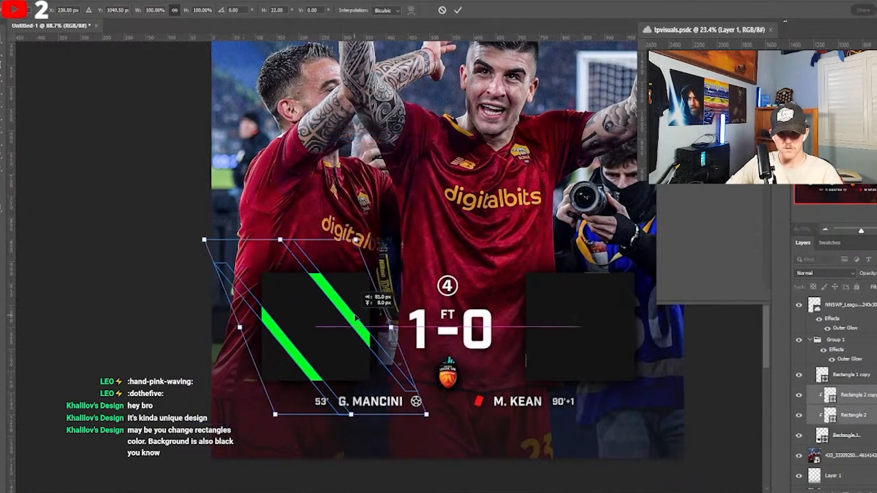
pyautogui.click(458, 10)
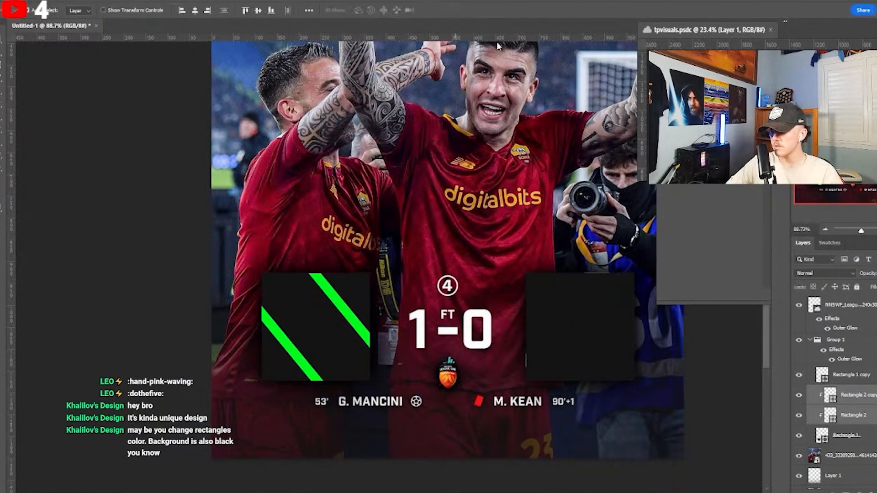
# - Move the two green bars outward so they cut across the left tile's upper-right and lower-left corners
pyautogui.click(856, 397)
pyautogui.hotkey('ctrl', 't')
pyautogui.moveTo(350, 349); pyautogui.dragTo(334, 379)
pyautogui.click(458, 10)
pyautogui.click(855, 415)
pyautogui.hotkey('ctrl', 't')
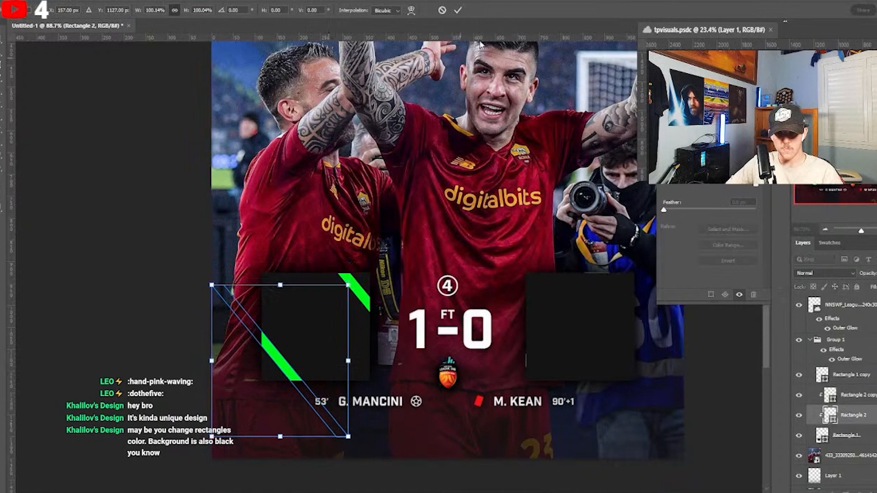
pyautogui.click(458, 10)
# - Delete the dark rectangle covering the reference's Juventus tile
pyautogui.click(842, 382)
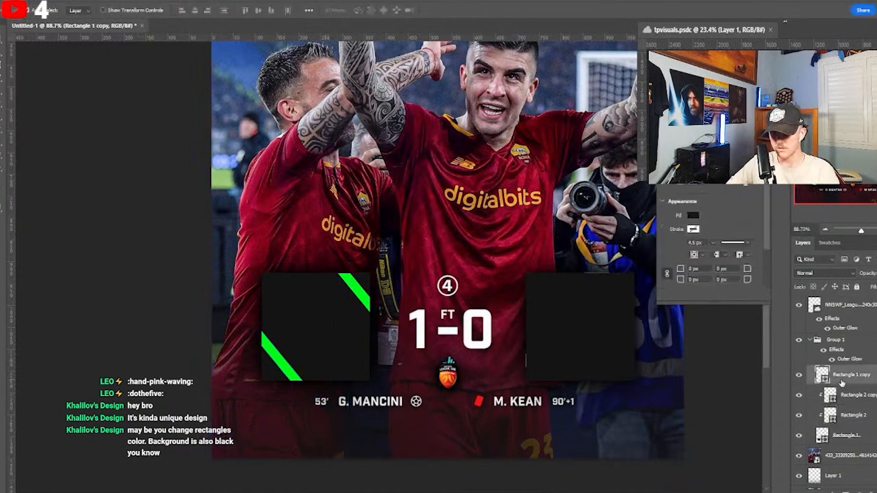
pyautogui.press('Delete')
pyautogui.scroll(1, 408, 346)
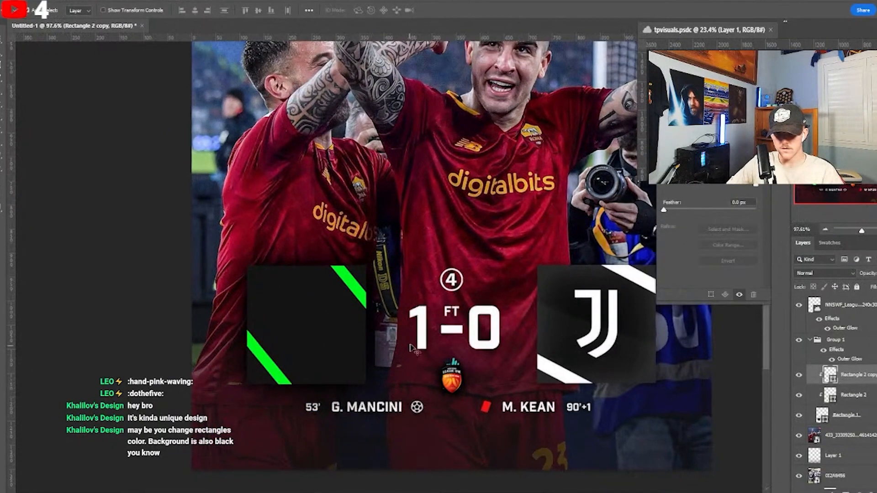
# - Rotate the upper-right green bar by -18.95° and centre it at X 381 px, Y 977 px, following the Juventus tile's stripe
pyautogui.hotkey('ctrl', 't')
pyautogui.moveTo(487, 334); pyautogui.dragTo(485, 292)
pyautogui.moveTo(396, 325); pyautogui.dragTo(405, 315)
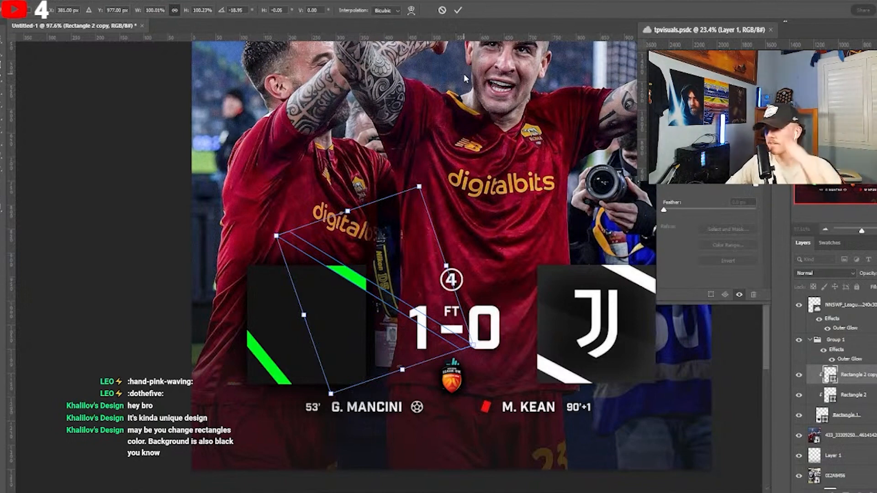
pyautogui.click(458, 10)
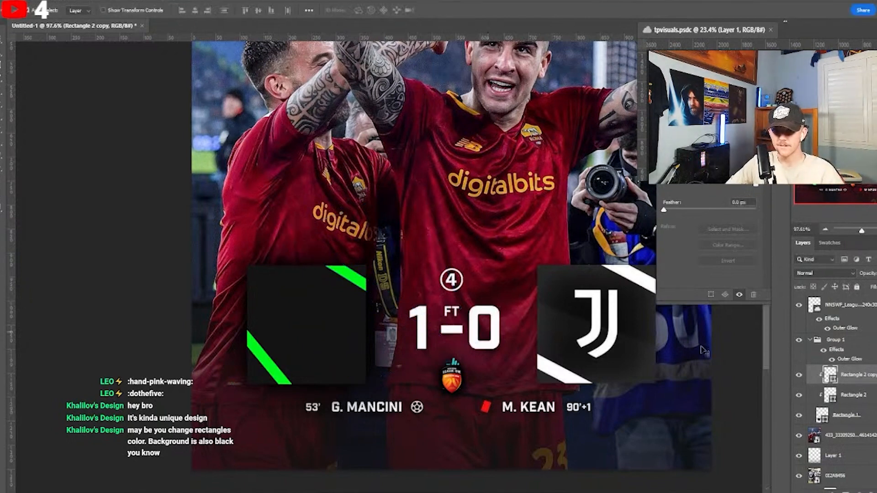
# - Replace the left tile's lower-left green bar with a clipped duplicate of the upper-right bar, moved across the lower-left corner
pyautogui.click(852, 395)
pyautogui.press('Delete')
pyautogui.click(867, 383)
pyautogui.hotkey('ctrl', 'j')
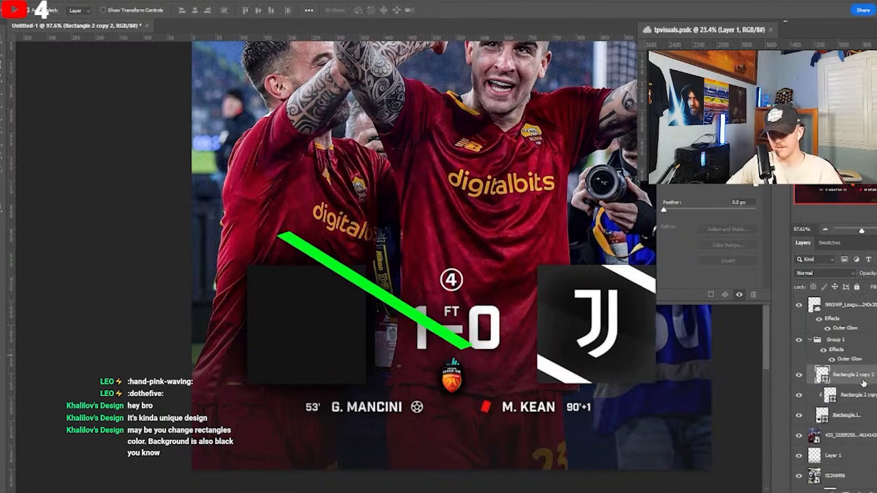
pyautogui.rightClick(864, 382)
pyautogui.click(787, 276)
pyautogui.hotkey('ctrl', 't')
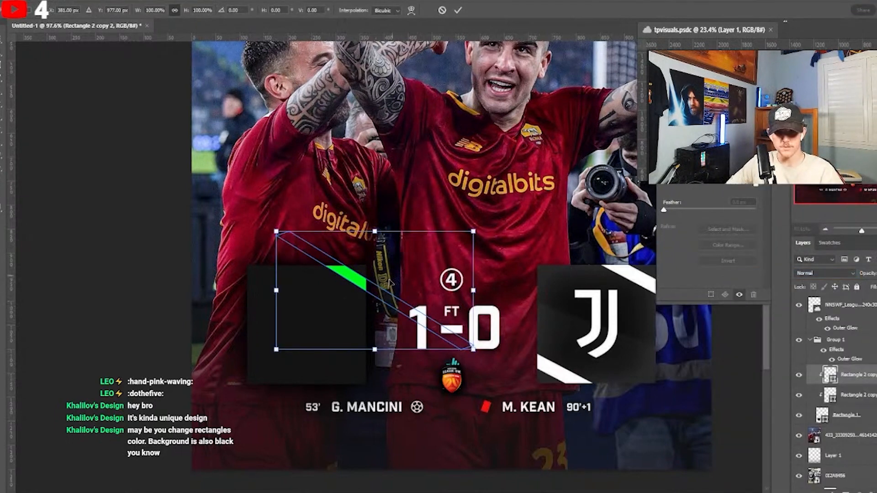
pyautogui.moveTo(389, 282); pyautogui.dragTo(311, 358)
pyautogui.click(458, 10)
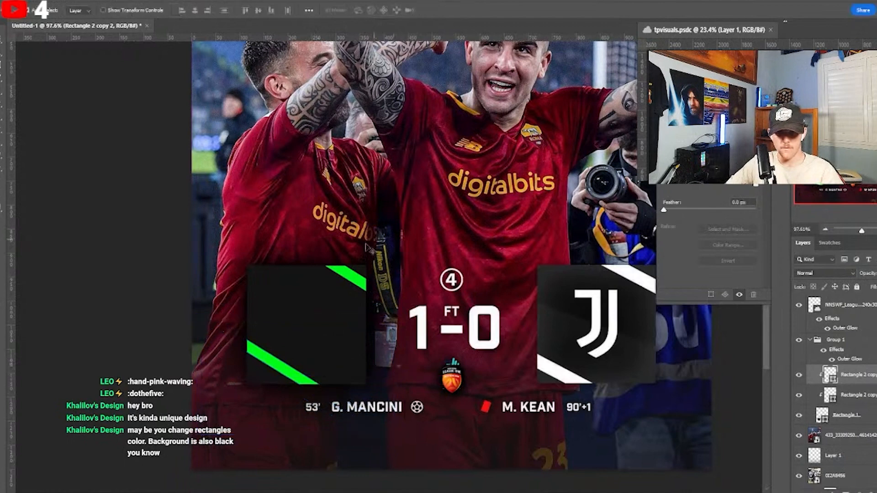
pyautogui.moveTo(275, 280); pyautogui.dragTo(282, 278)
# - Select the lower-left green bar's layer and activate the Rectangle tool
pyautogui.click(839, 416)
pyautogui.click(860, 375)
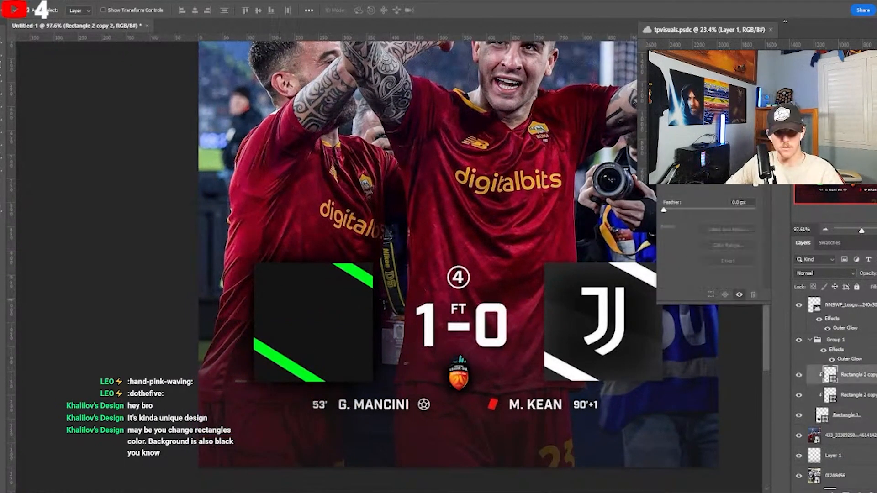
pyautogui.click(3, 154)
pyautogui.click(25, 155)
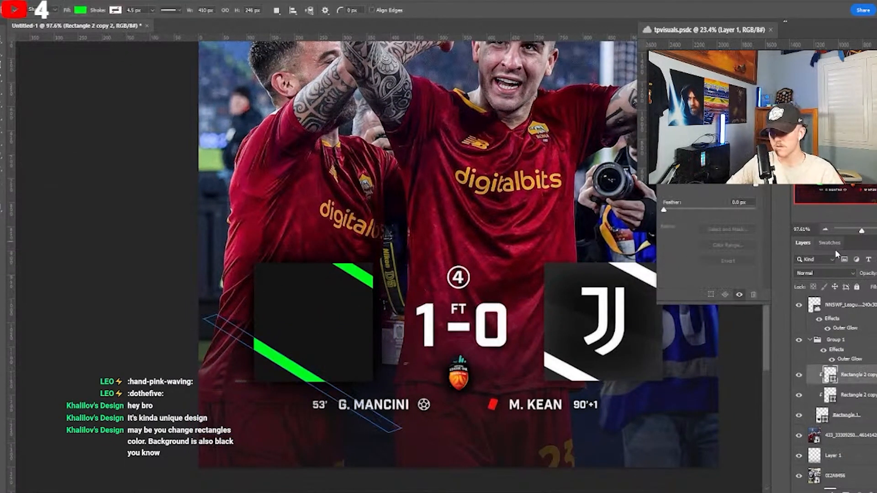
pyautogui.click(832, 247)
pyautogui.click(816, 274)
pyautogui.hotkey('ctrl', 'z')
pyautogui.click(803, 243)
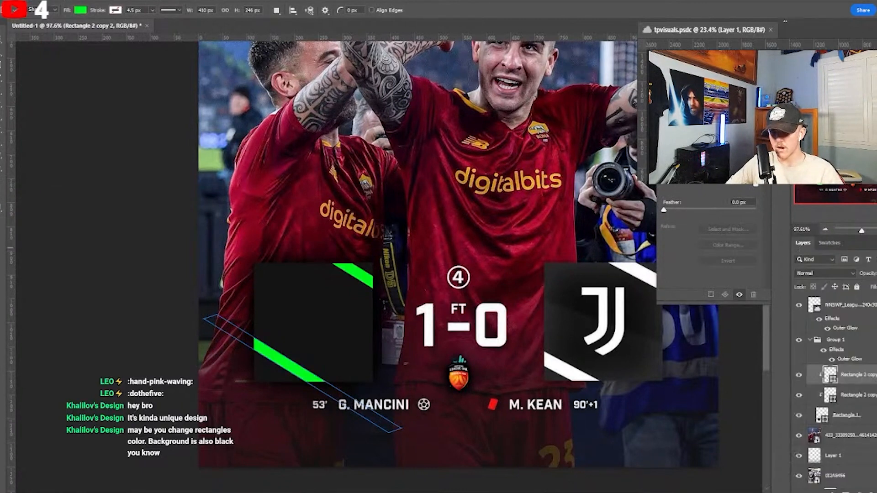
pyautogui.hotkey('ctrl', 'z')
pyautogui.hotkey('ctrl', 'shift', 'z')
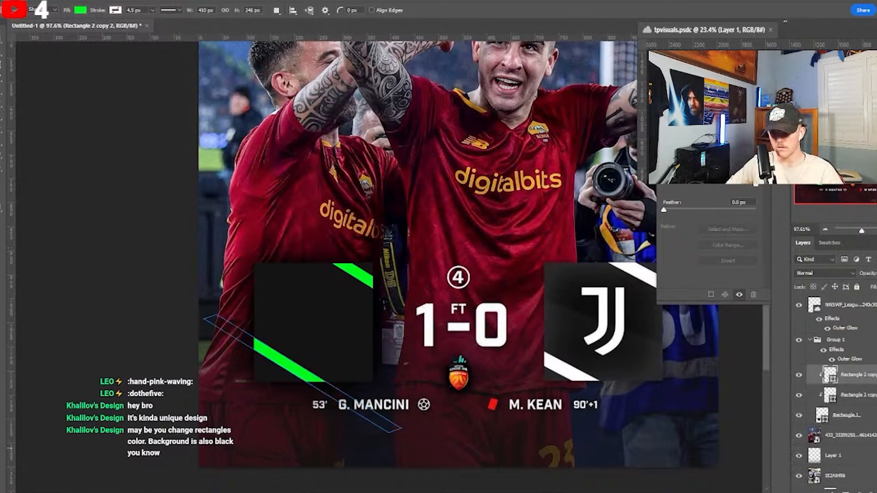
# - Draw a dark rectangle about 319 × 223 px over the left tile's lower half and clip it to the tile
pyautogui.hotkey('ctrl', 'shift', 'alt', 'n')
pyautogui.scroll(-1, 347, 323)
pyautogui.moveTo(373, 412)
pyautogui.mouseDown()
pyautogui.moveTo(271, 315)
pyautogui.moveTo(219, 305)
pyautogui.mouseUp()
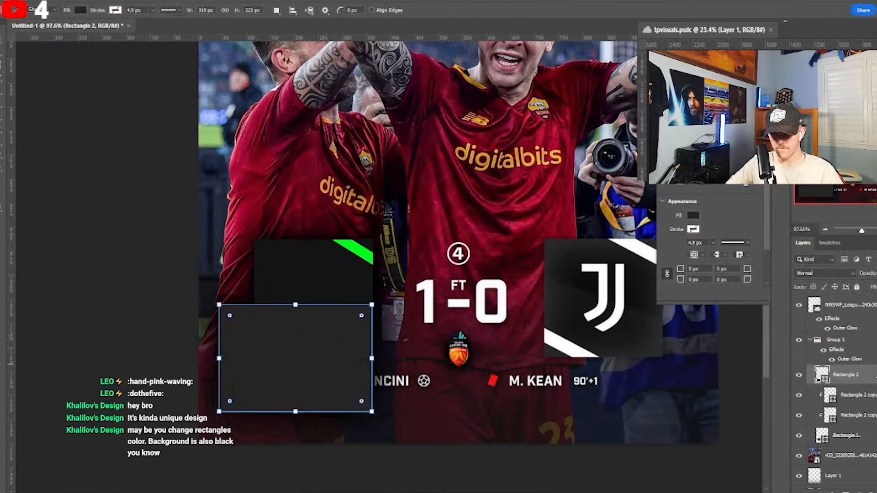
pyautogui.rightClick(836, 375)
pyautogui.click(804, 277)
# - Rotate the clipped dark rectangle by about 26.3°, place its layer beneath both green bars and shift it slightly left
pyautogui.moveTo(456, 325); pyautogui.dragTo(402, 378)
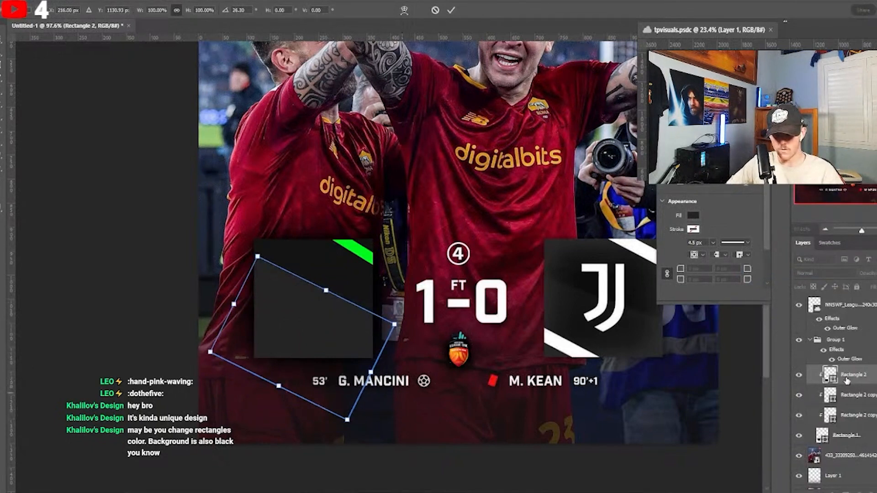
pyautogui.moveTo(846, 380); pyautogui.dragTo(831, 416)
pyautogui.hotkey('ctrl', 't')
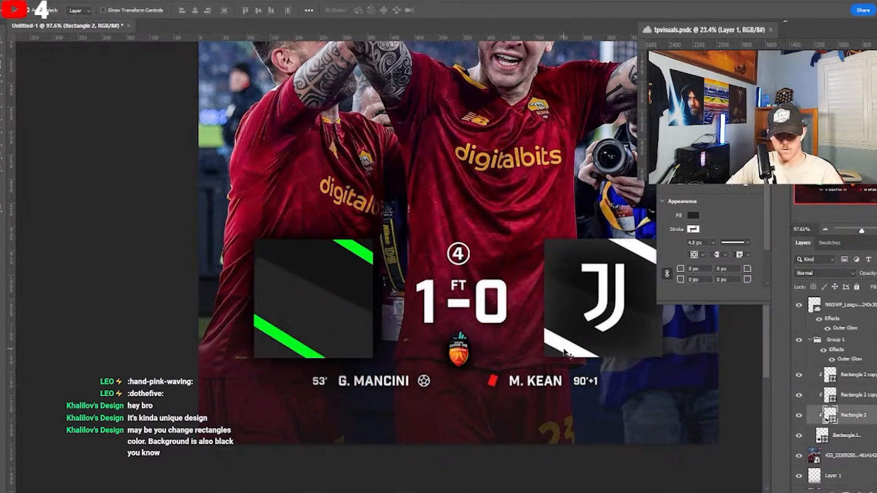
pyautogui.moveTo(295, 339); pyautogui.dragTo(305, 341)
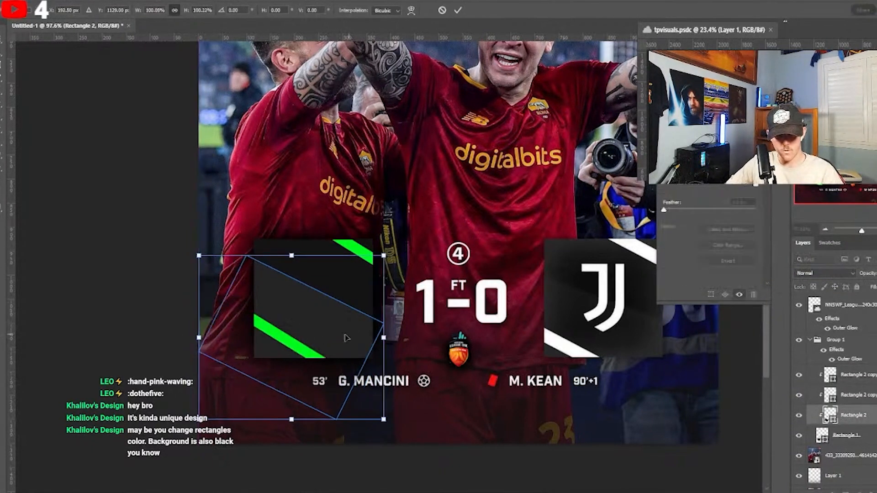
pyautogui.click(458, 10)
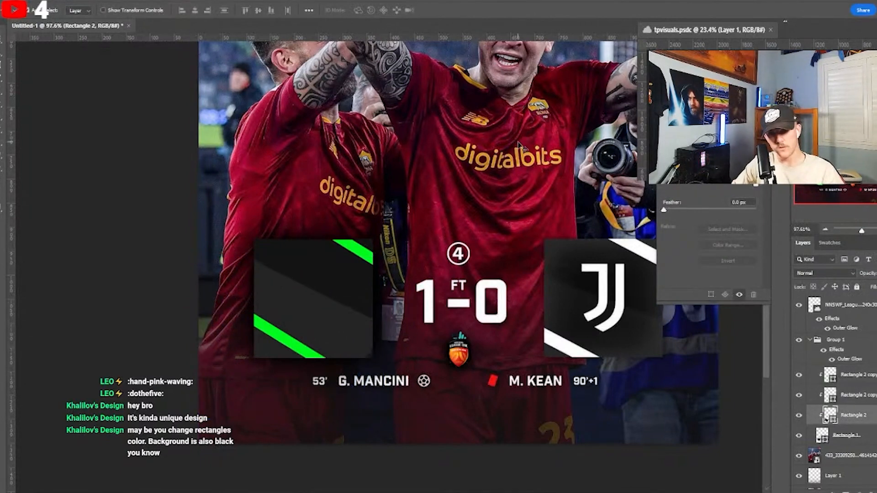
# - Scale the clipped dark rectangle to 106.29% and rotate it by -1.12°
pyautogui.hotkey('ctrl', 't')
pyautogui.moveTo(391, 359); pyautogui.dragTo(401, 345)
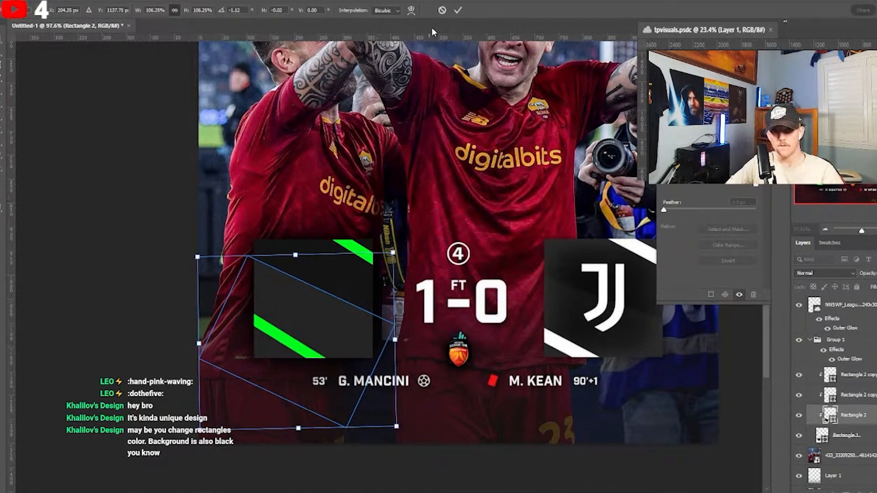
pyautogui.click(458, 10)
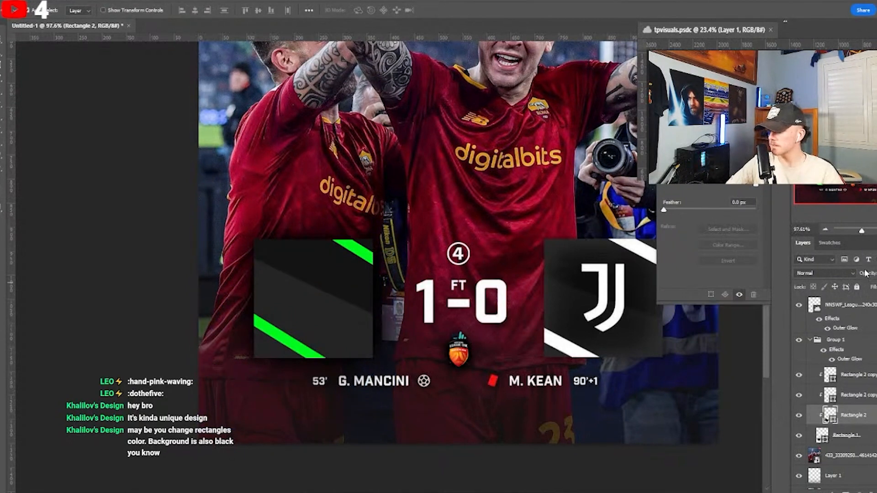
# - Lower the clipped dark rectangle's opacity for subtler shading and fine-tune its placement in the left tile
pyautogui.moveTo(865, 273); pyautogui.dragTo(834, 269)
pyautogui.hotkey('ctrl', 't')
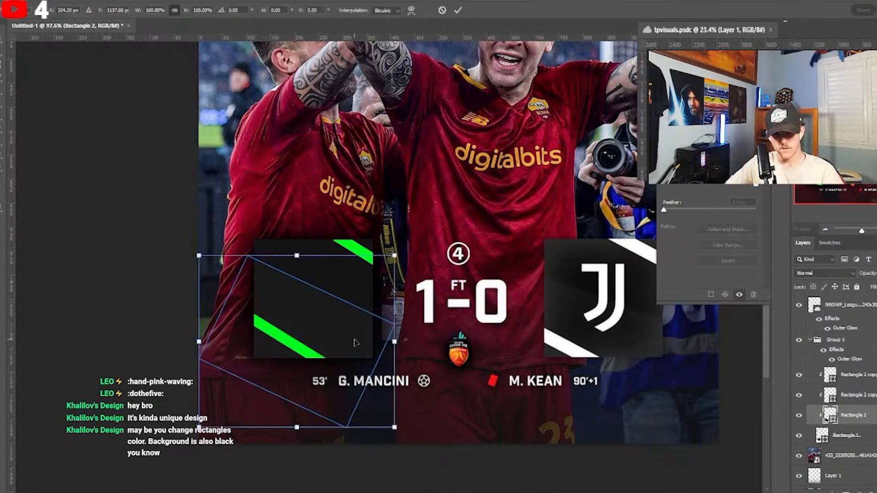
pyautogui.moveTo(348, 332); pyautogui.dragTo(343, 339)
pyautogui.moveTo(425, 337)
pyautogui.mouseDown()
pyautogui.moveTo(425, 327)
pyautogui.moveTo(441, 336)
pyautogui.mouseUp()
pyautogui.press('Escape')
pyautogui.hotkey('ctrl', 't')
pyautogui.press('Return')
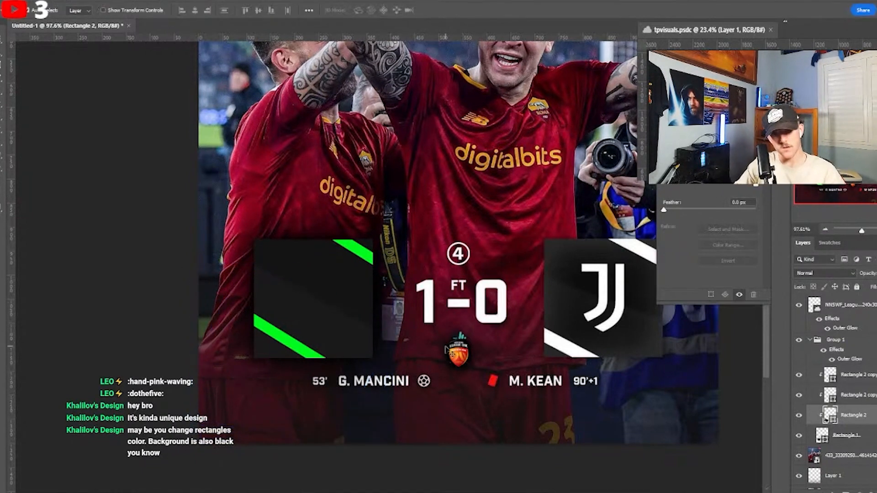
# - Try to duplicate the left tile's four layers over the Juventus tile and clip all the copies
pyautogui.scroll(1, 336, 288)
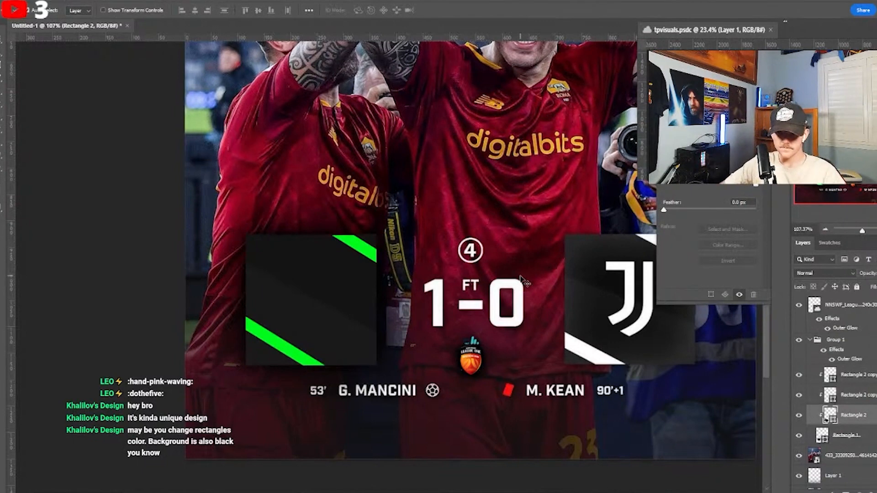
pyautogui.click(850, 340)
pyautogui.click(860, 375)
pyautogui.keyDown('shift'); pyautogui.click(862, 432); pyautogui.keyUp('shift')
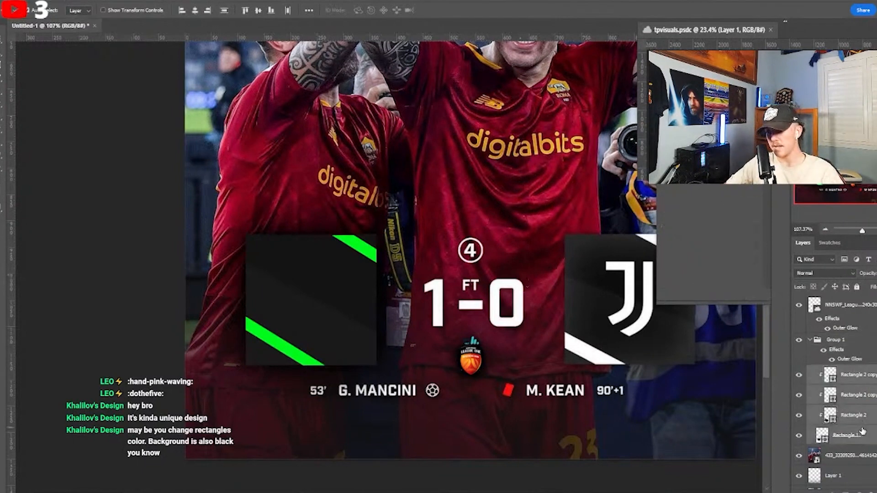
pyautogui.hotkey('ctrl', 'j')
pyautogui.hotkey('ctrl', 't')
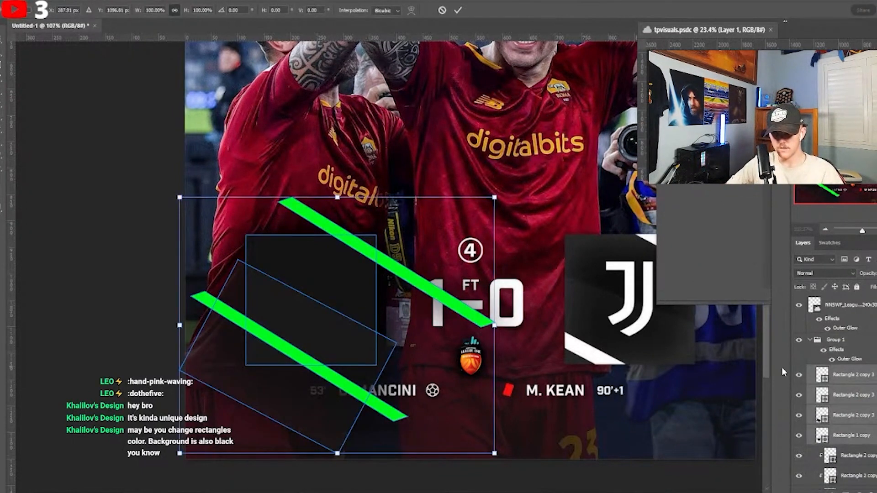
pyautogui.moveTo(393, 334); pyautogui.dragTo(684, 339)
pyautogui.press('Return')
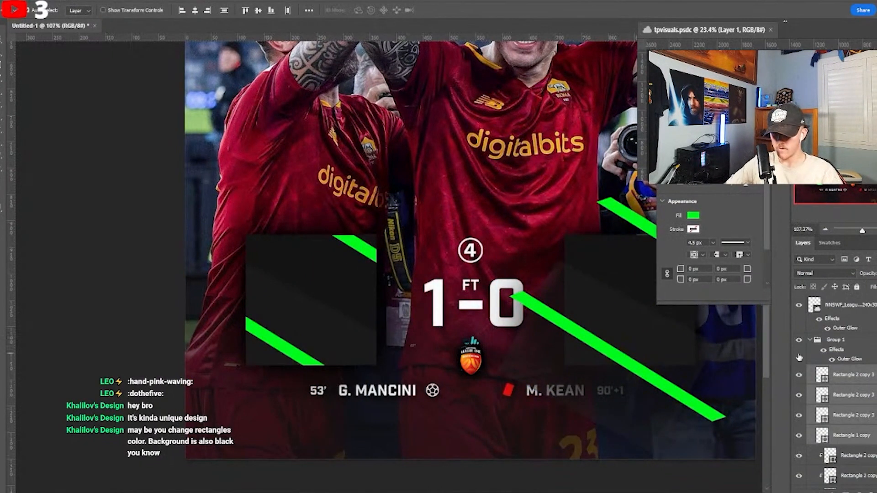
pyautogui.rightClick(861, 371)
pyautogui.click(754, 274)
pyautogui.scroll(-3, 514, 315)
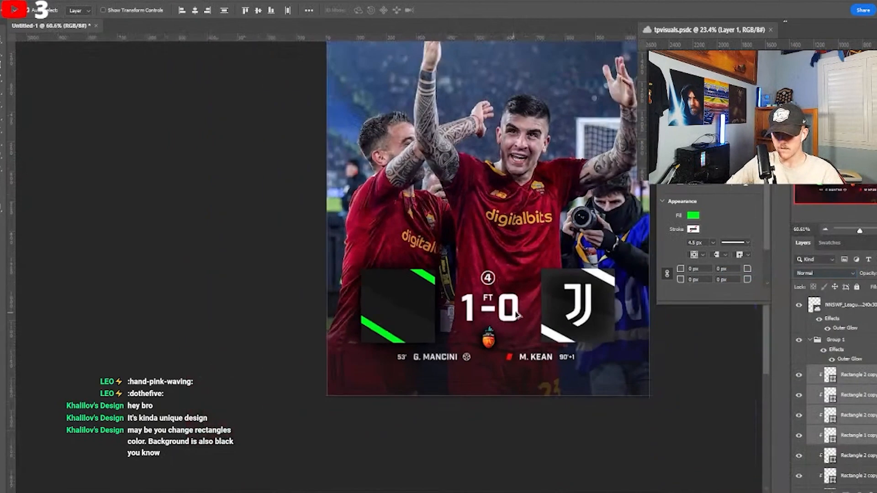
pyautogui.hotkey('ctrl', 'z')
pyautogui.scroll(-3, 864, 404)
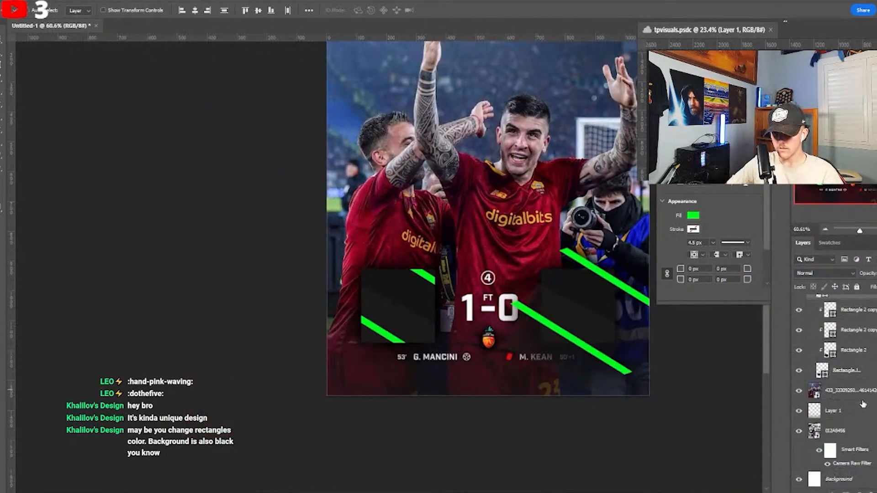
pyautogui.hotkey('ctrl', 'z')
pyautogui.hotkey('ctrl', 'z')
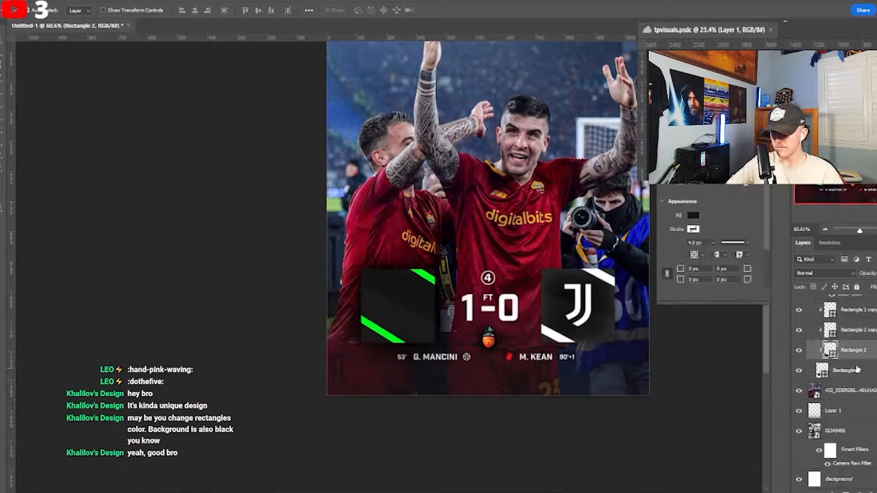
# - Duplicate the left tile's base rectangle together with its shading rectangle and two green bars
pyautogui.click(858, 370)
pyautogui.keyDown('shift'); pyautogui.click(861, 356); pyautogui.keyUp('shift')
pyautogui.hotkey('ctrl', 'j')
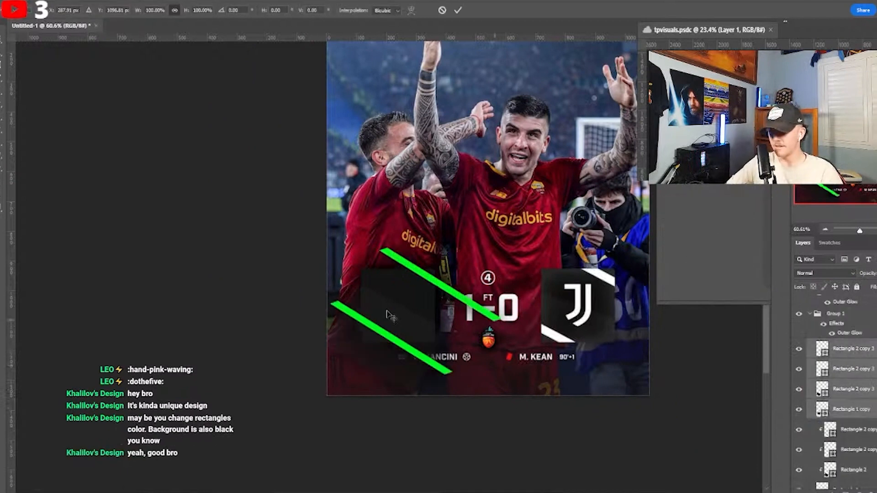
# - Try to move the copied tile layers to the right and apply a clipping mask to them together
pyautogui.hotkey('ctrl', 't')
pyautogui.moveTo(440, 325); pyautogui.dragTo(609, 325)
pyautogui.press('Return')
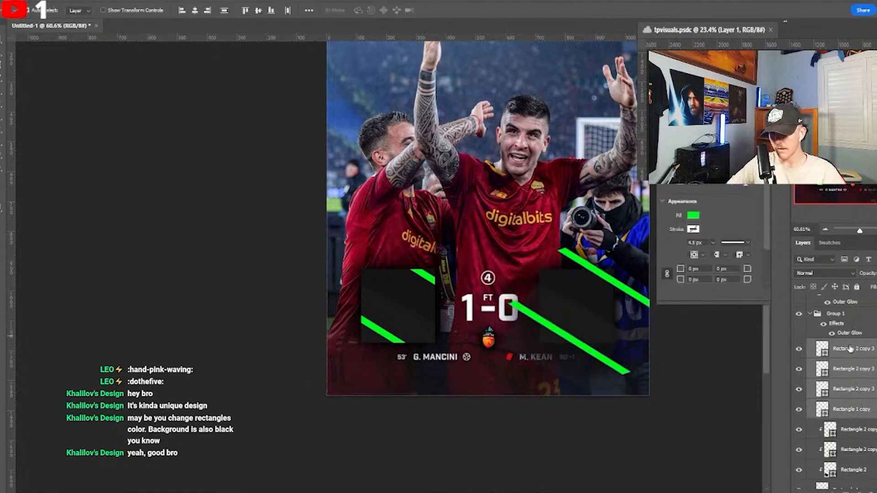
pyautogui.rightClick(855, 388)
pyautogui.click(722, 274)
pyautogui.hotkey('ctrl', 'z')
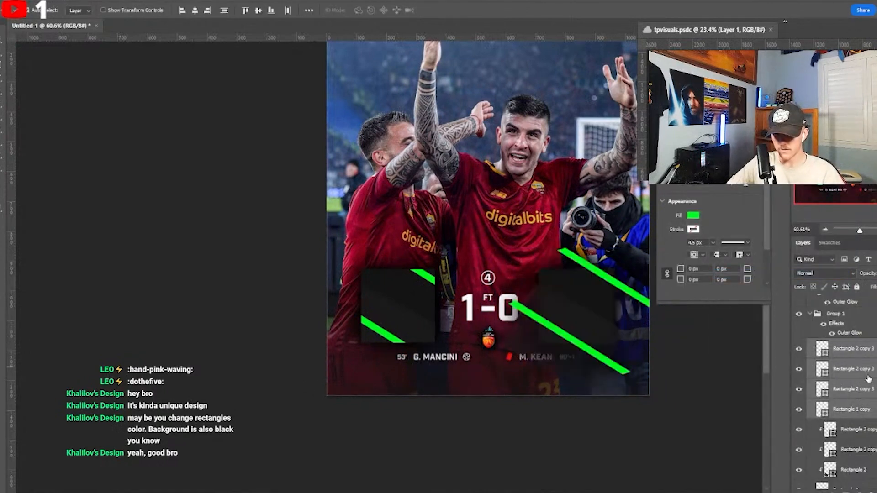
pyautogui.hotkey('ctrl', 'z')
pyautogui.click(861, 388)
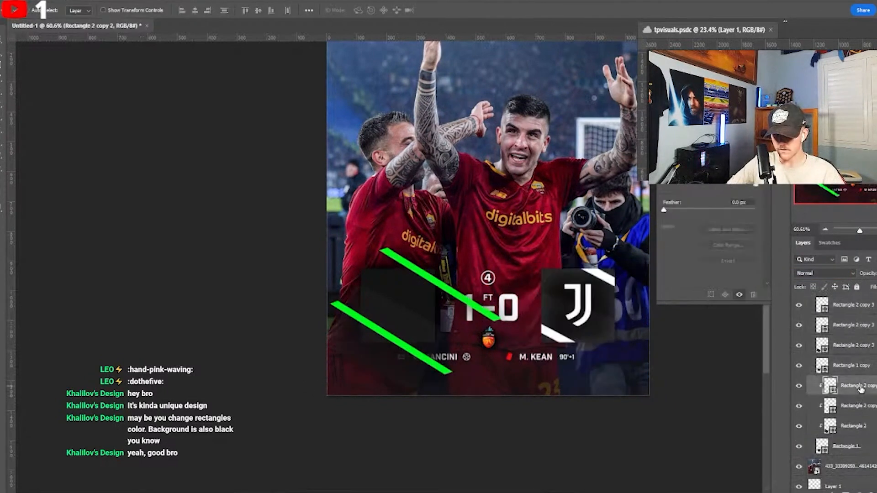
pyautogui.hotkey('ctrl', 'z')
pyautogui.click(857, 373)
pyautogui.hotkey('ctrl', 'shift', 'z')
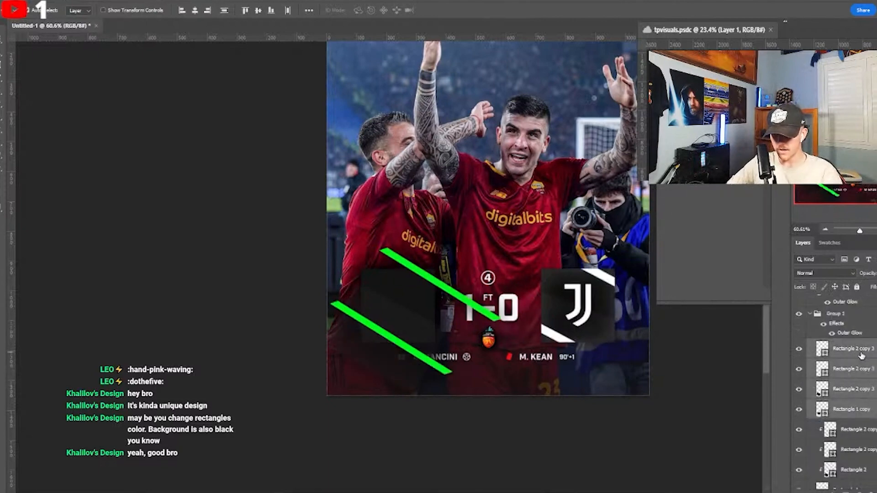
pyautogui.hotkey('ctrl', 'shift', 'z')
# - Move all four copied tile layers horizontally so the copied base rectangle covers the Juventus tile
pyautogui.keyDown('shift'); pyautogui.click(856, 354); pyautogui.keyUp('shift')
pyautogui.hotkey('ctrl', 't')
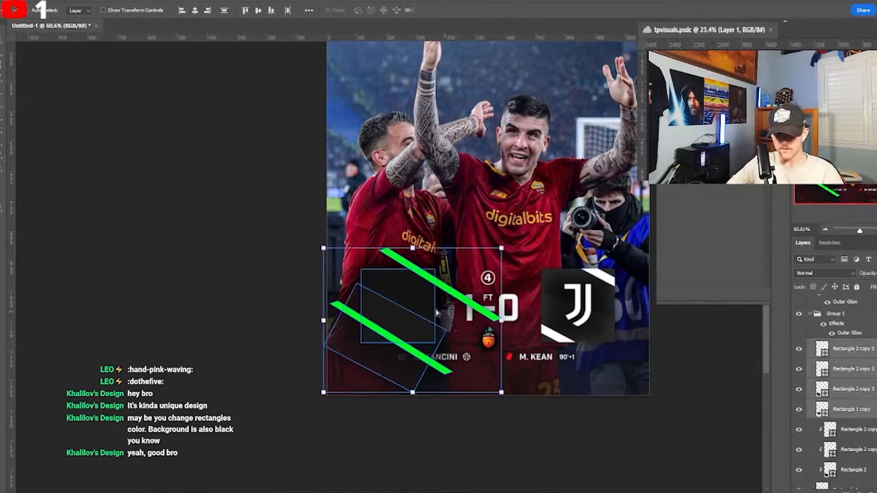
pyautogui.moveTo(438, 322); pyautogui.dragTo(619, 322)
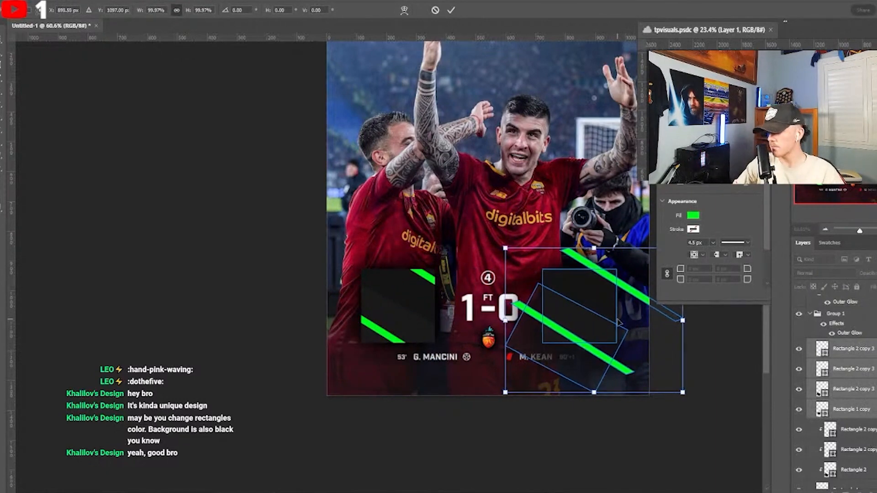
pyautogui.press('Return')
# - Clip the copied shading rectangle and both copied green bars to the right tile's base rectangle
pyautogui.click(843, 386)
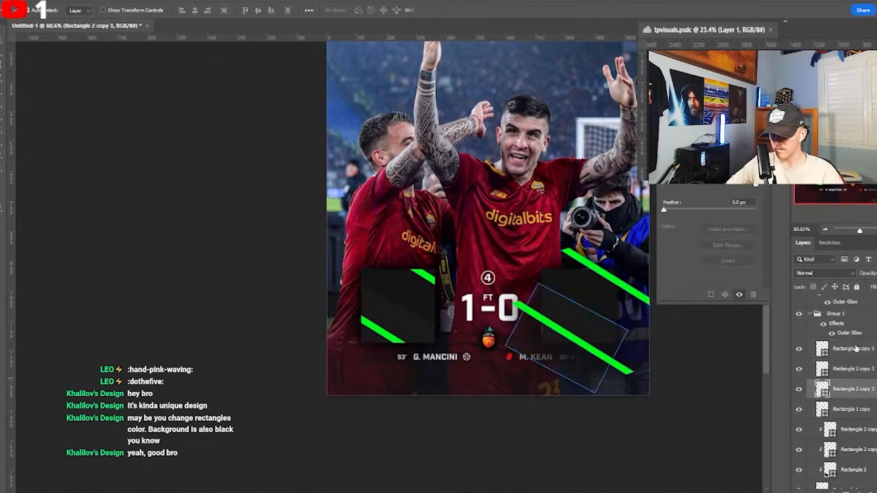
pyautogui.rightClick(855, 348)
pyautogui.click(793, 274)
pyautogui.scroll(3, 575, 314)
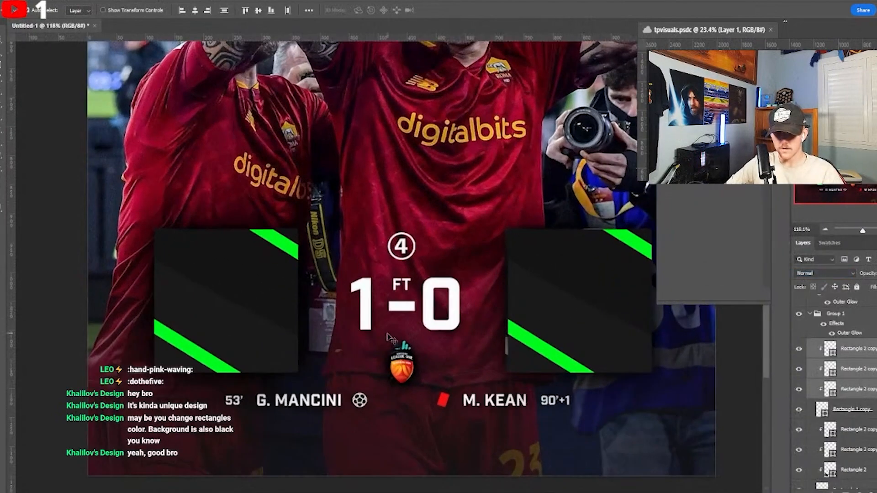
# - Hide the Roma-Juventus reference layer and review both striped tiles against the team photo
pyautogui.scroll(-1, 388, 336)
pyautogui.scroll(-3, 850, 432)
pyautogui.click(799, 392)
pyautogui.scroll(-2, 436, 315)
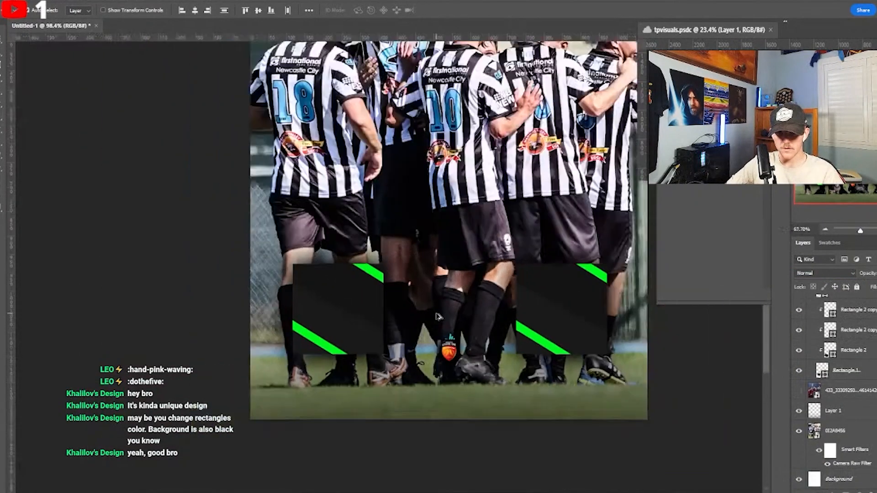
pyautogui.scroll(-3, 437, 315)
pyautogui.scroll(3, 607, 347)
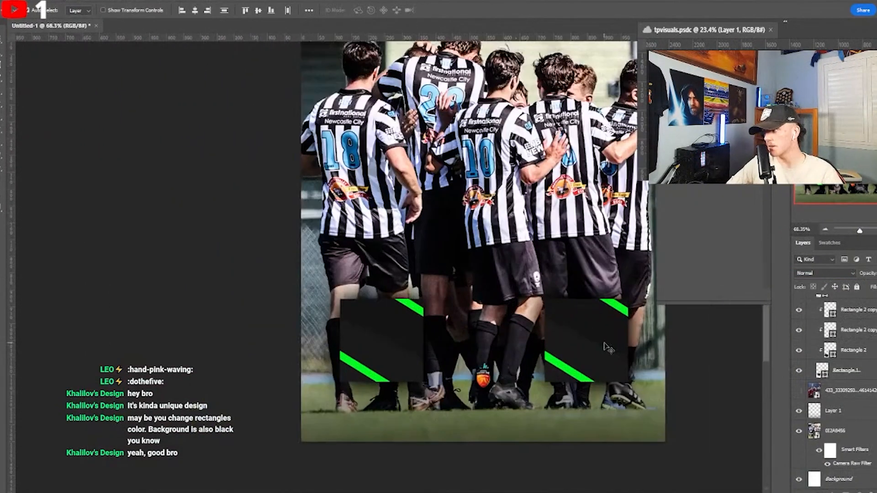
pyautogui.scroll(2, 608, 348)
pyautogui.scroll(-2, 608, 347)
pyautogui.scroll(2, 606, 340)
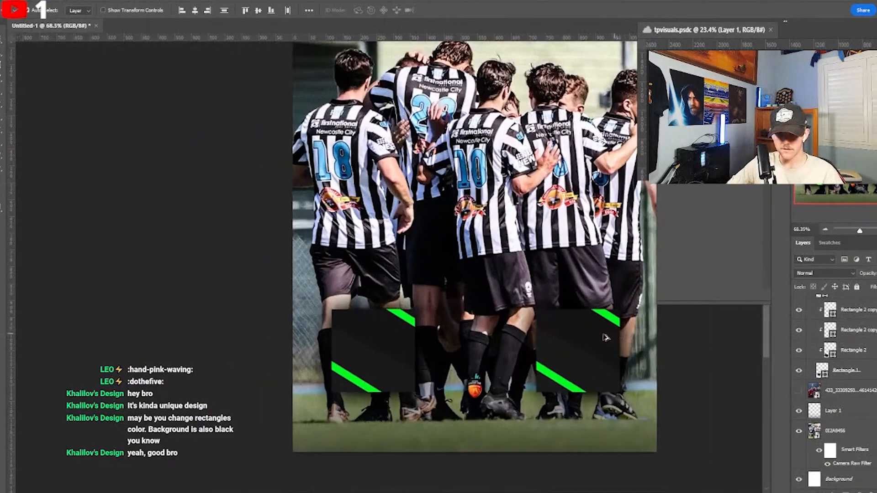
# - Compare the two striped tiles against the Roma-Juventus reference by briefly showing its layer over the team photo
pyautogui.scroll(1, 606, 338)
pyautogui.click(826, 392)
pyautogui.click(798, 392)
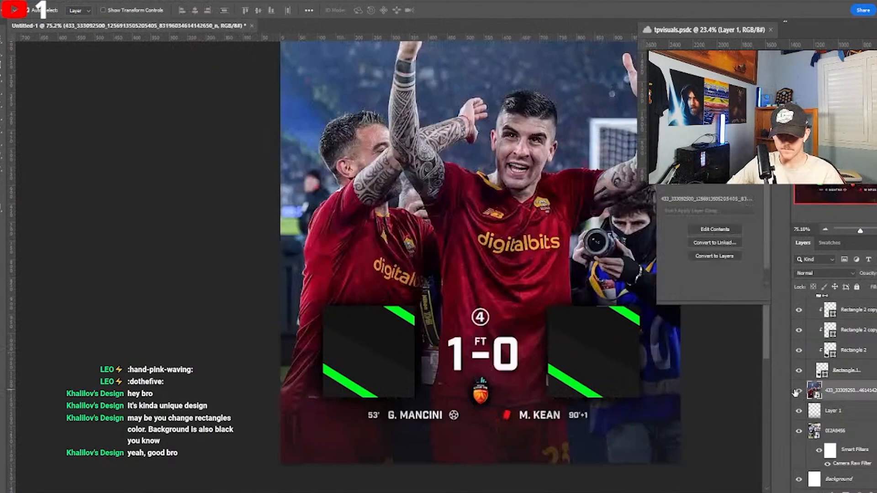
pyautogui.click(797, 392)
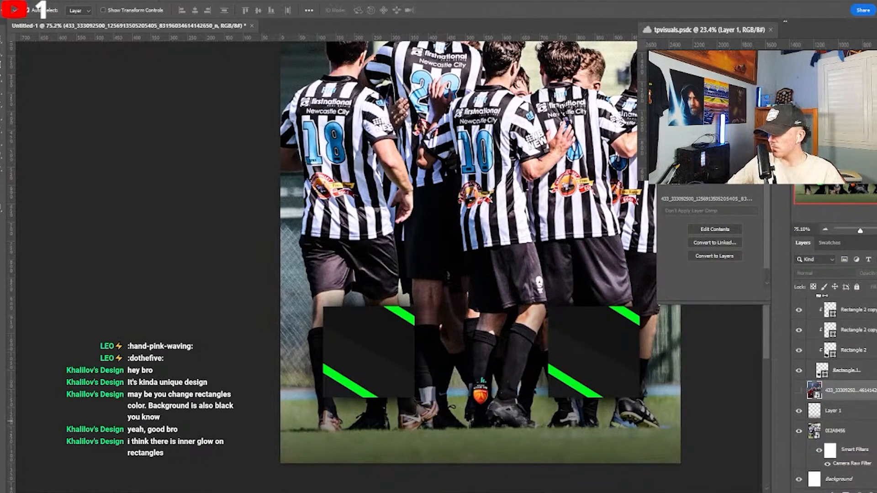
pyautogui.scroll(1, 591, 362)
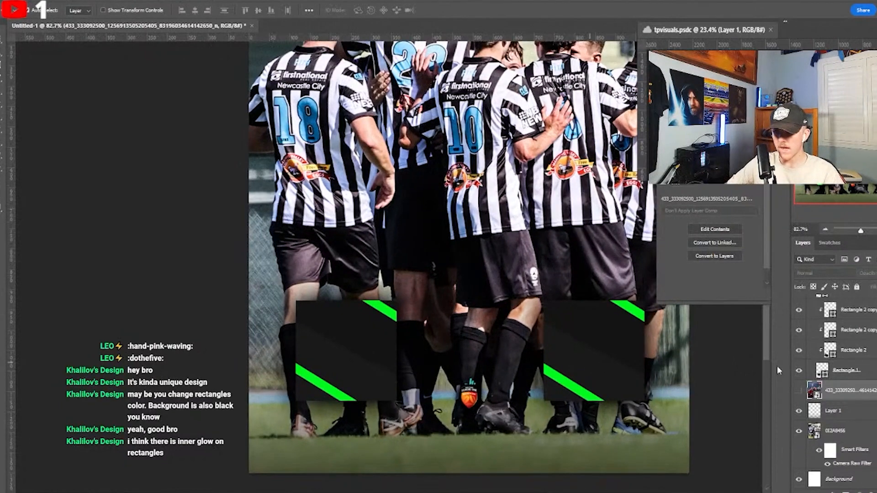
# - Add a black inner shadow to the left tile's base rectangle with 27% opacity, 28% choke and 21 px size
pyautogui.doubleClick(860, 372)
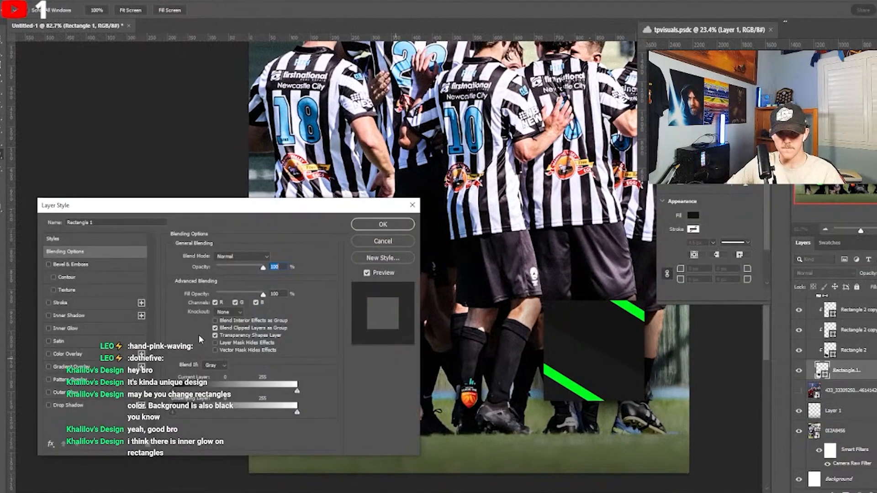
pyautogui.click(97, 316)
pyautogui.moveTo(137, 205); pyautogui.dragTo(671, 229)
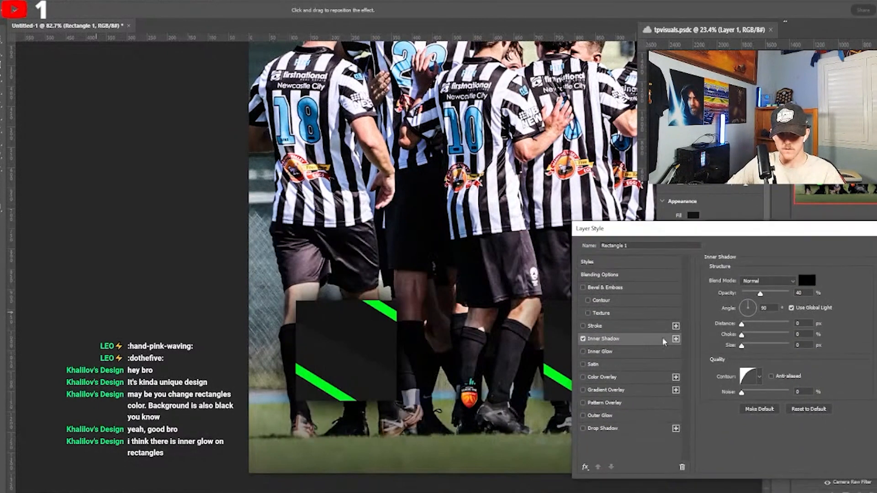
pyautogui.moveTo(775, 294); pyautogui.dragTo(763, 293)
pyautogui.moveTo(741, 324)
pyautogui.mouseDown()
pyautogui.moveTo(748, 350)
pyautogui.moveTo(742, 325)
pyautogui.moveTo(751, 336)
pyautogui.mouseUp()
pyautogui.moveTo(764, 294); pyautogui.dragTo(777, 293)
pyautogui.moveTo(748, 346)
pyautogui.mouseDown()
pyautogui.moveTo(741, 325)
pyautogui.moveTo(756, 334)
pyautogui.mouseUp()
pyautogui.moveTo(777, 293); pyautogui.dragTo(754, 294)
pyautogui.moveTo(746, 346)
pyautogui.mouseDown()
pyautogui.moveTo(756, 347)
pyautogui.moveTo(749, 348)
pyautogui.mouseUp()
pyautogui.click(875, 258)
# - Apply the same black inner shadow to the right tile's base rectangle, without an outer glow
pyautogui.click(608, 363)
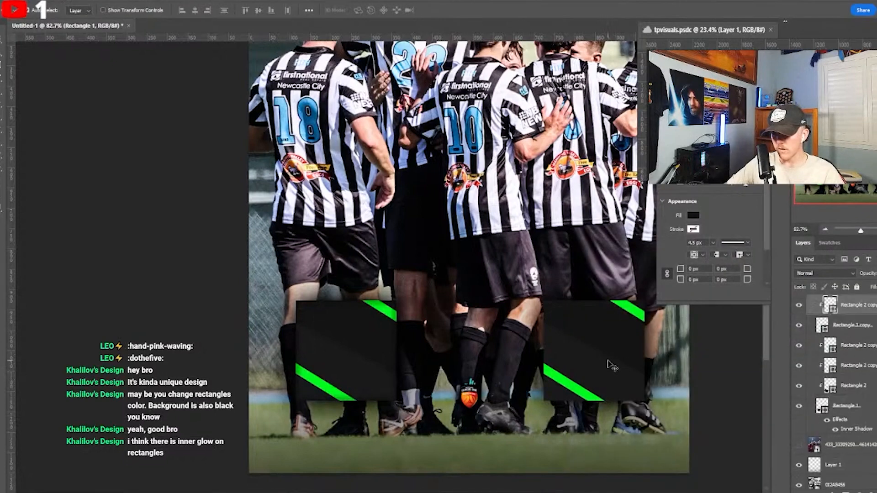
pyautogui.doubleClick(870, 325)
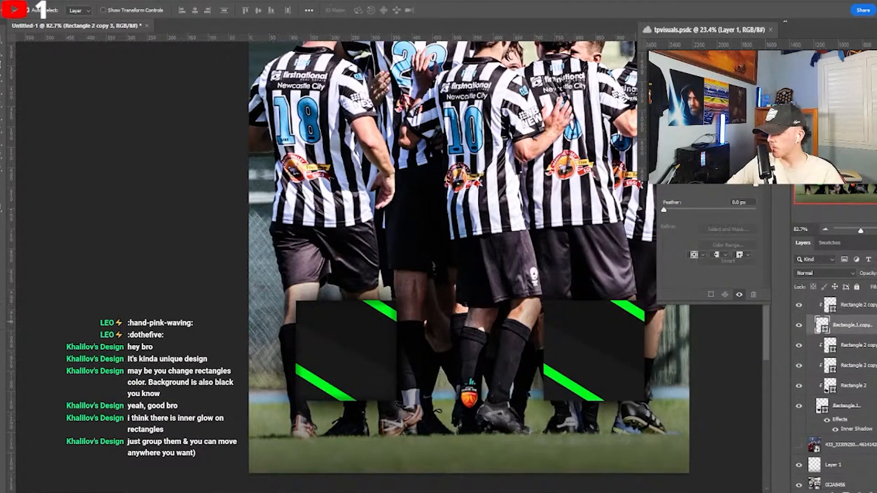
pyautogui.click(562, 418)
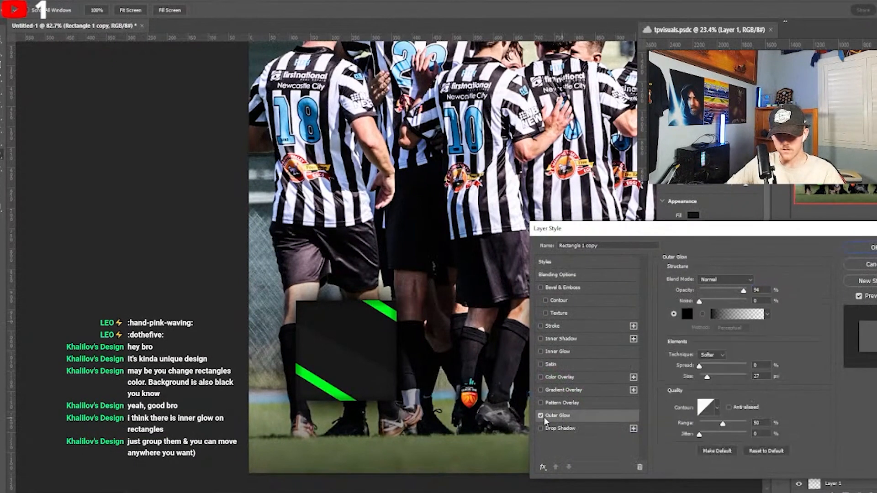
pyautogui.click(586, 343)
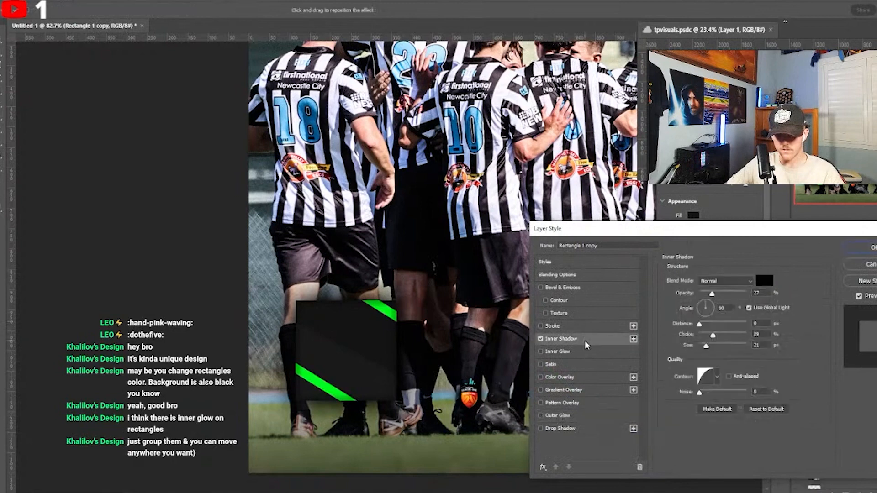
pyautogui.click(855, 248)
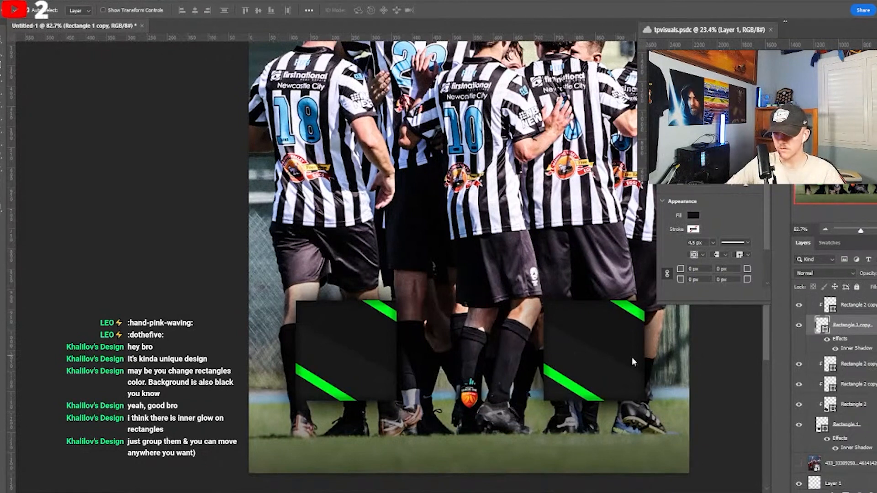
# - Install the California Gothic Regular font and close its preview
pyautogui.scroll(2, 836, 353)
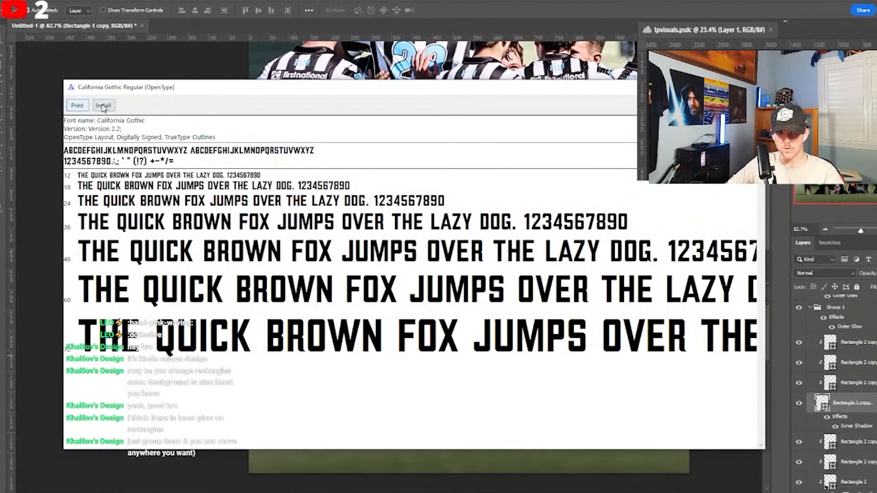
pyautogui.click(103, 105)
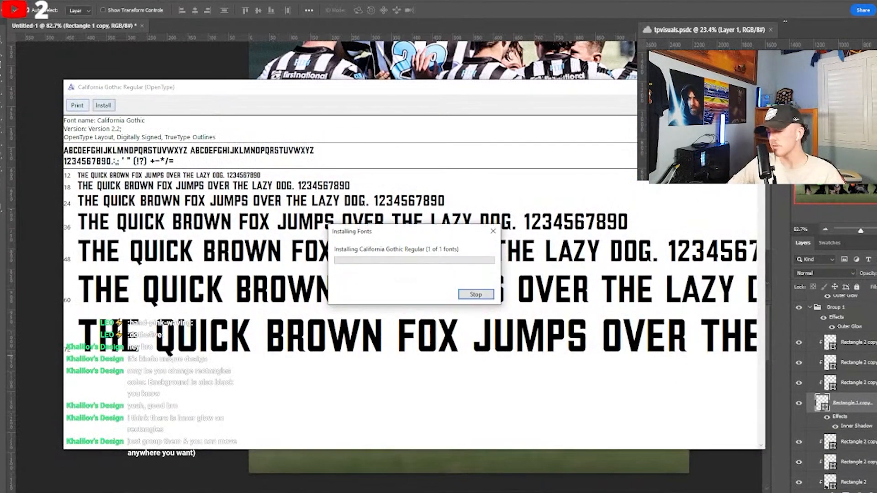
pyautogui.click(754, 87)
# - Show the Roma-Juventus reference layer and select the league logo layer at the top of the layer stack
pyautogui.scroll(2, 805, 406)
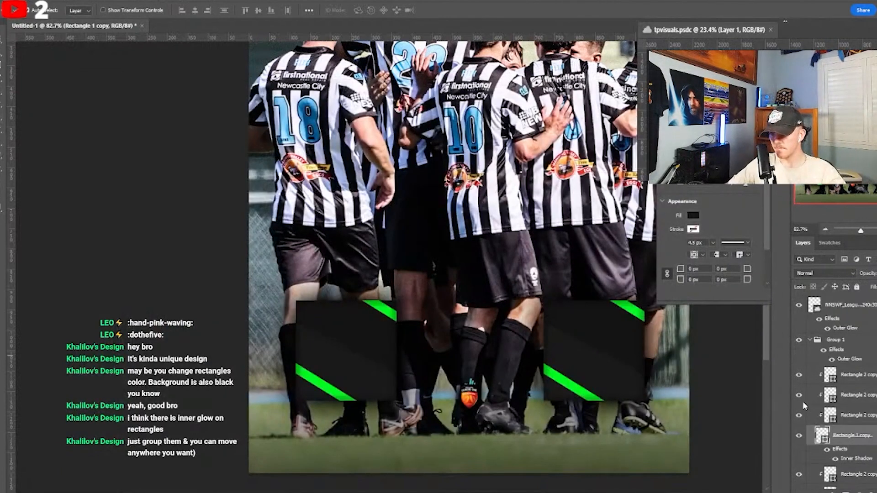
pyautogui.scroll(-6, 824, 341)
pyautogui.click(799, 390)
pyautogui.scroll(5, 831, 382)
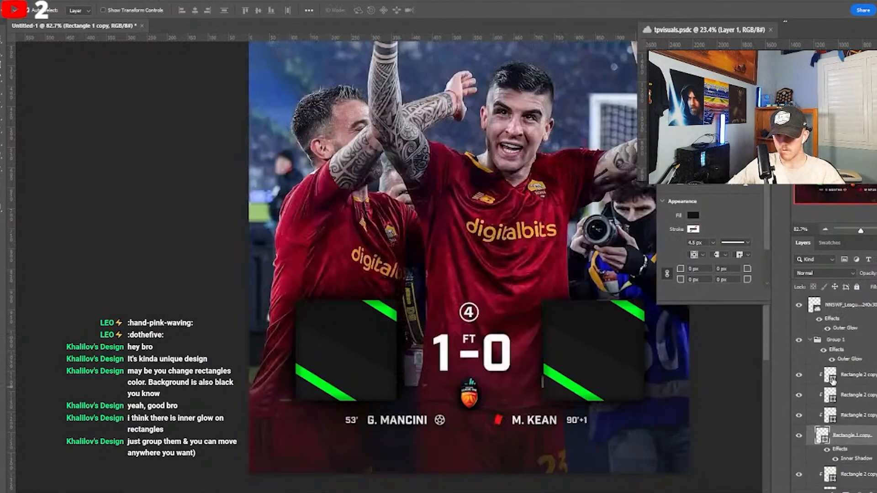
pyautogui.click(852, 309)
# - Add a text layer reading 1 in California Gothic Regular over the reference score
pyautogui.press('t')
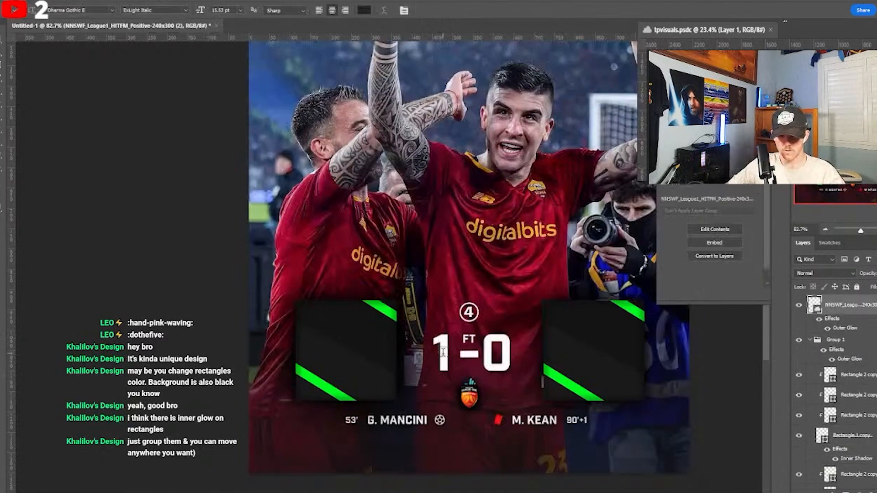
pyautogui.moveTo(343, 309); pyautogui.dragTo(550, 363)
pyautogui.click(114, 11)
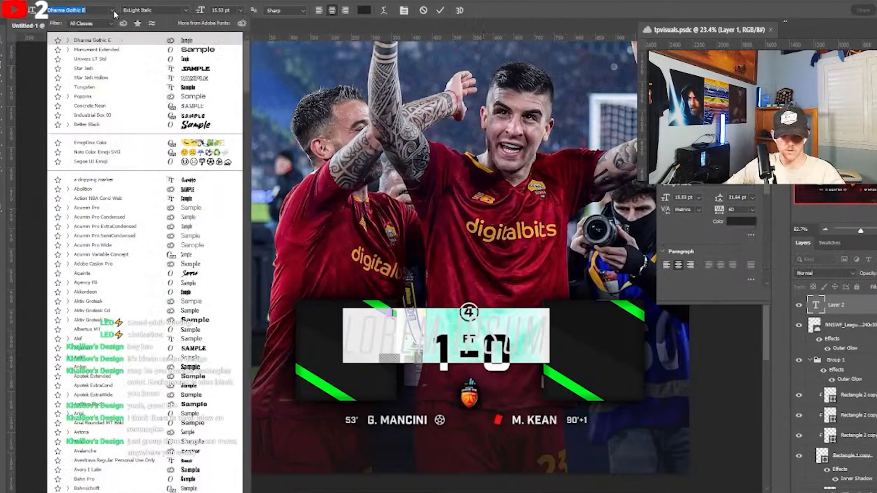
pyautogui.write('cal')
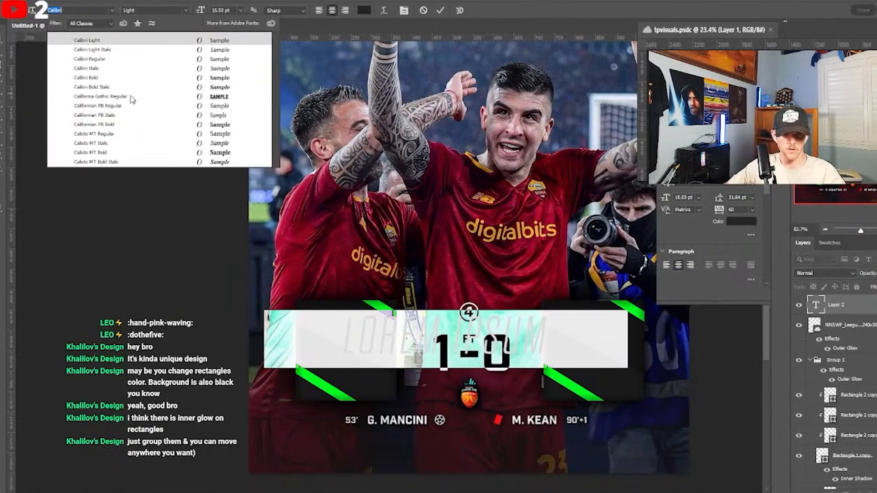
pyautogui.click(134, 98)
pyautogui.press('BackSpace')
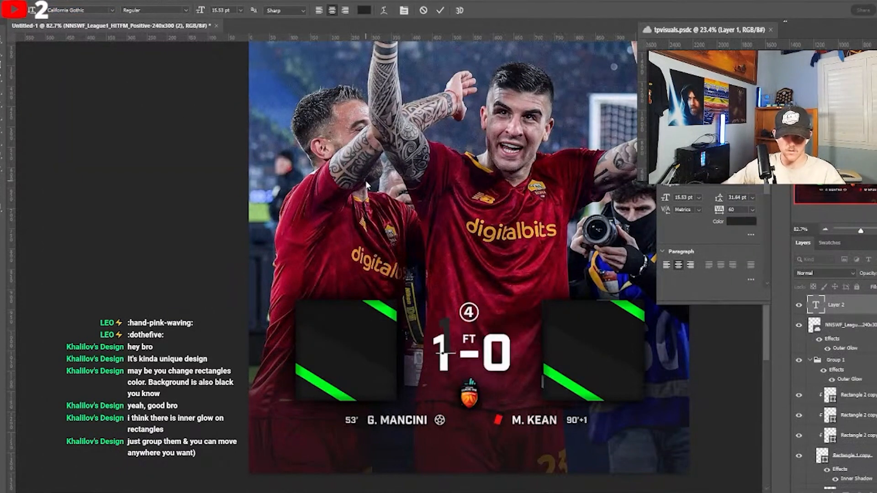
pyautogui.click(440, 11)
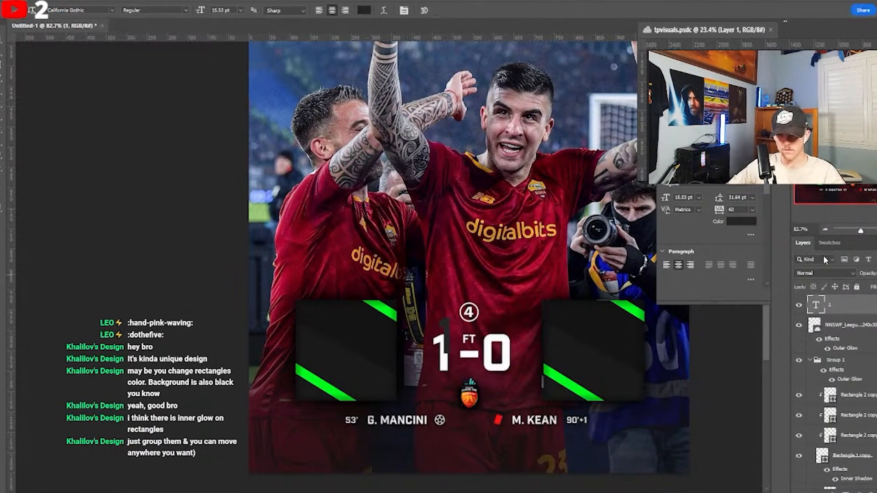
# - Color the 1 text white, then scale and position it to match the reference score's 1, about 15.62 pt
pyautogui.click(829, 243)
pyautogui.click(799, 274)
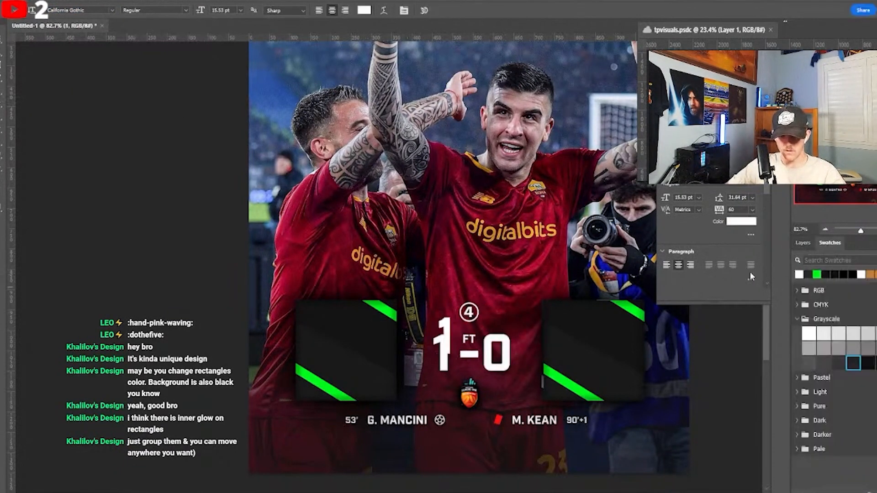
pyautogui.click(802, 243)
pyautogui.hotkey('ctrl', 't')
pyautogui.moveTo(455, 337); pyautogui.dragTo(442, 360)
pyautogui.moveTo(454, 321); pyautogui.dragTo(454, 333)
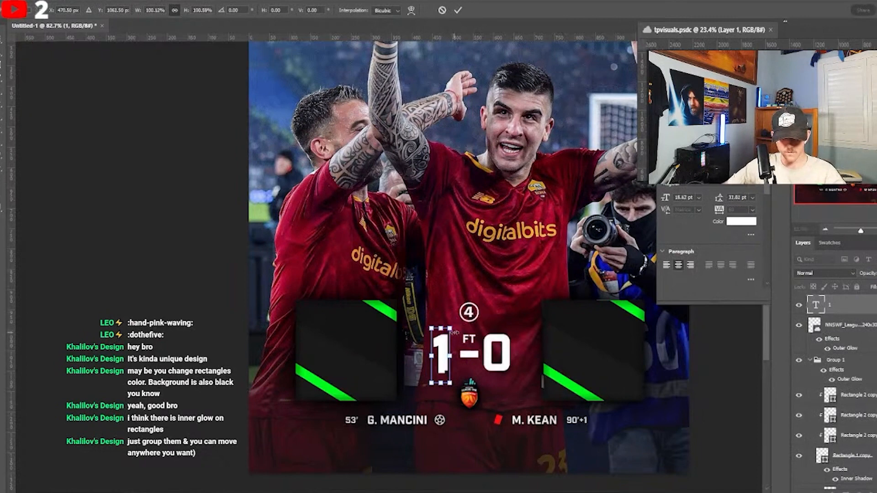
pyautogui.press('Return')
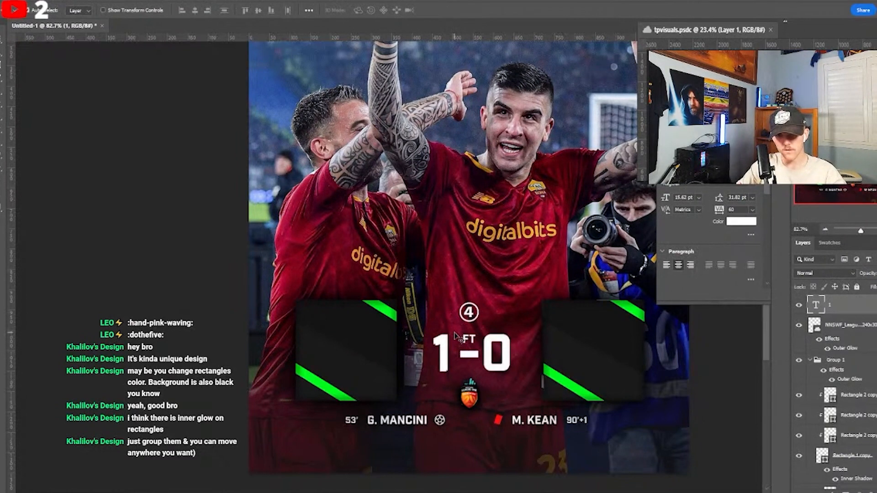
# - Extend the score text to read 1-0
pyautogui.press('t')
pyautogui.click(456, 346)
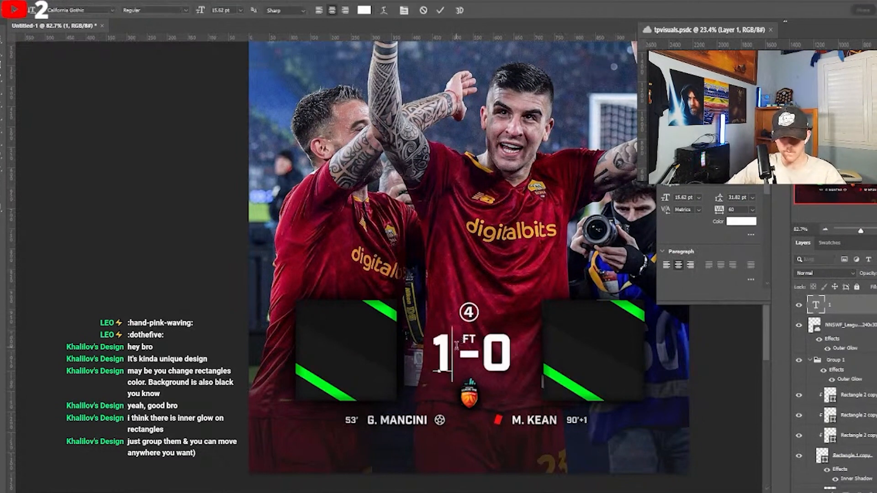
pyautogui.write('10')
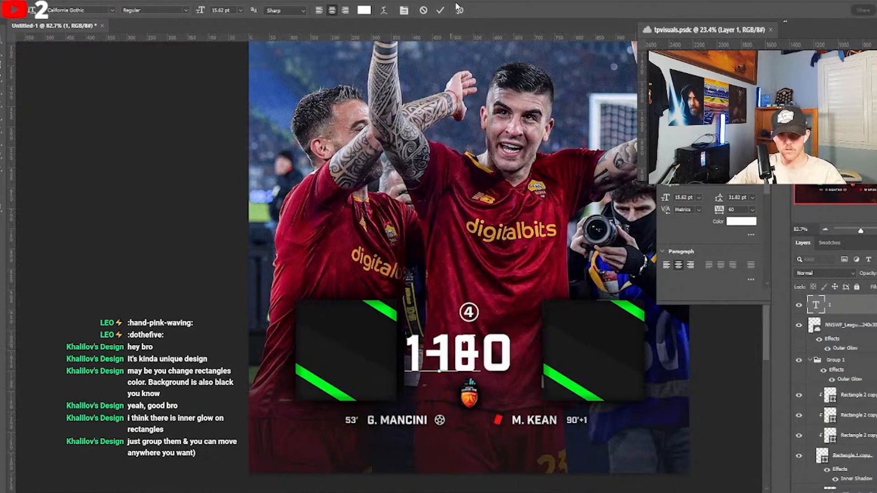
pyautogui.hotkey('ctrl', 'Return')
# - Move the 1-0 text horizontally over the reference score and nudge it into exact alignment
pyautogui.hotkey('ctrl', 't')
pyautogui.moveTo(463, 363); pyautogui.dragTo(494, 363)
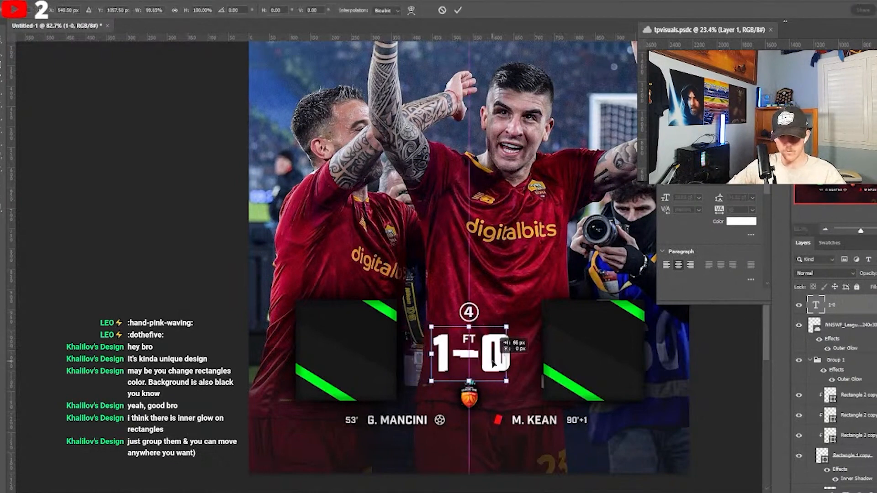
pyautogui.press('Return')
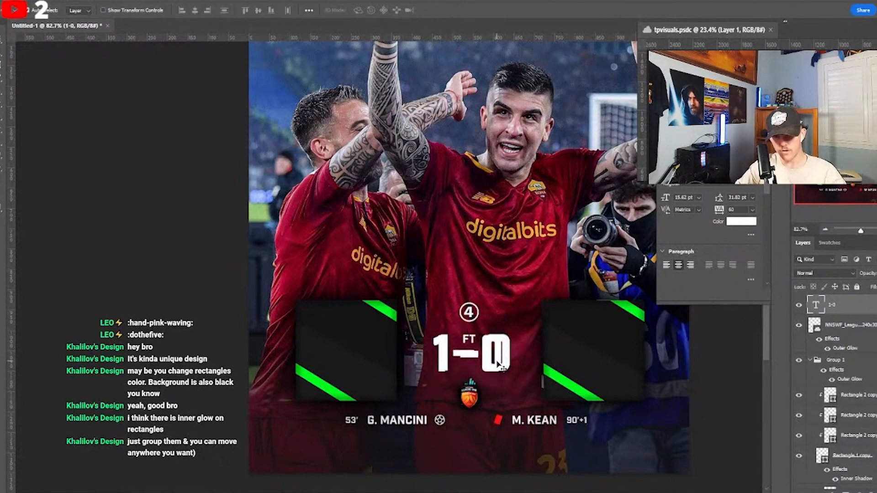
pyautogui.press('Right')
pyautogui.press('Right')
pyautogui.press('Right')
pyautogui.press('Up')
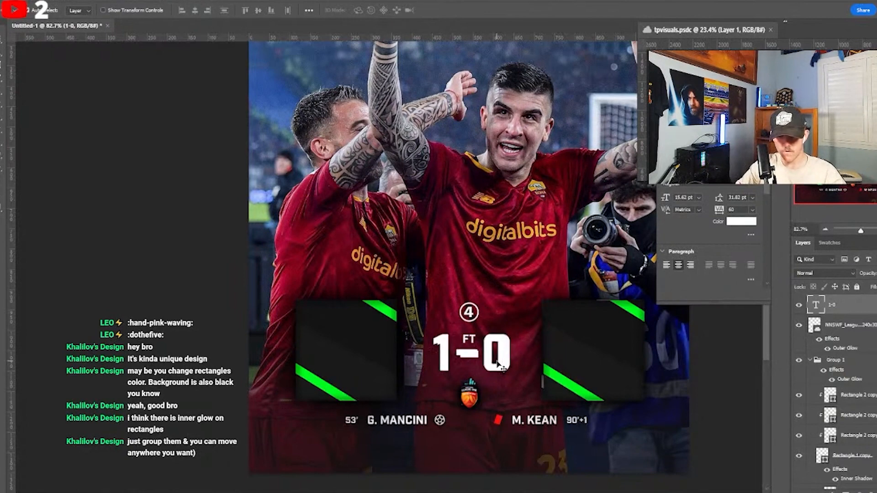
# - Hide the Roma-Juventus reference layer and review the score text on the team photo
pyautogui.scroll(-5, 863, 413)
pyautogui.click(799, 391)
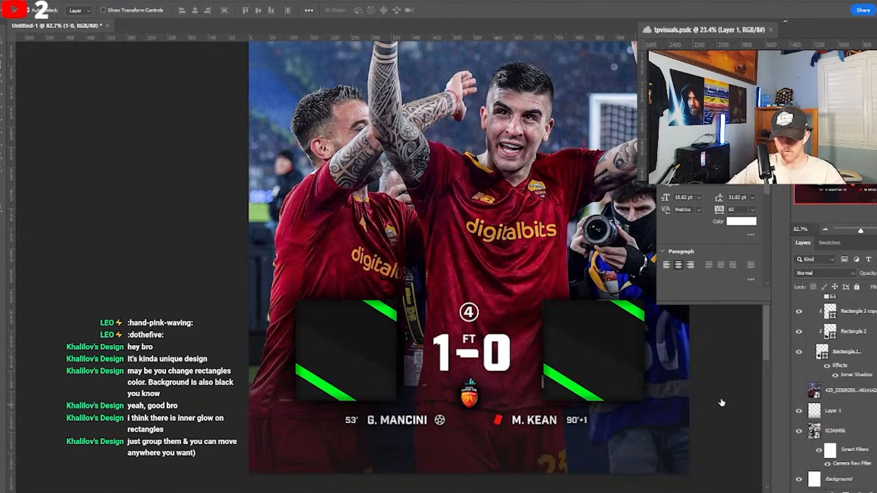
pyautogui.scroll(-4, 518, 367)
pyautogui.scroll(3, 509, 364)
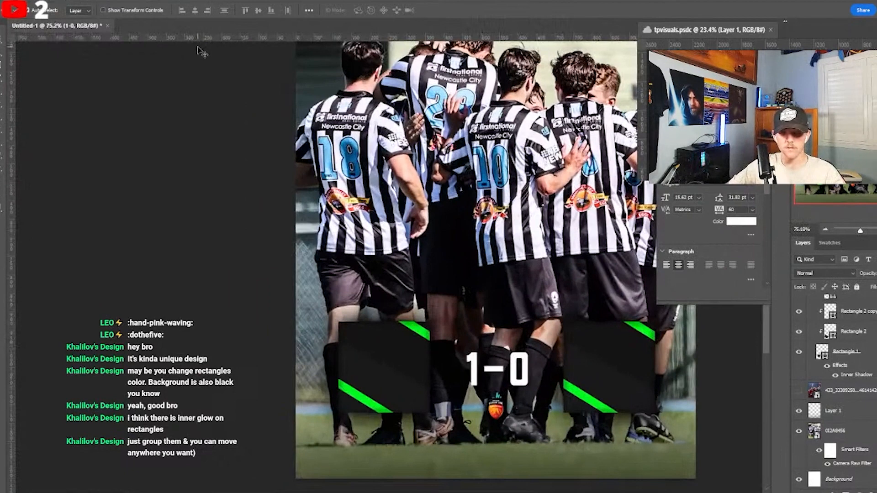
pyautogui.press('t')
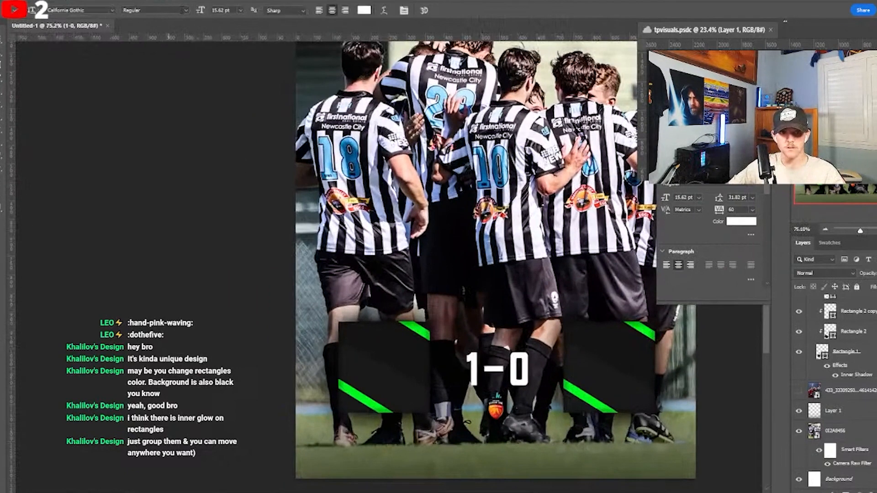
pyautogui.click(114, 10)
pyautogui.write('tunge')
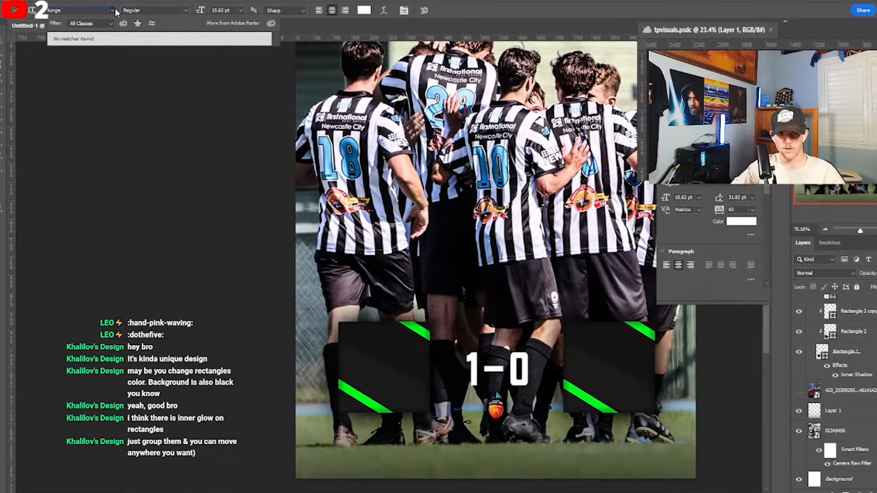
pyautogui.press('BackSpace')
pyautogui.press('BackSpace')
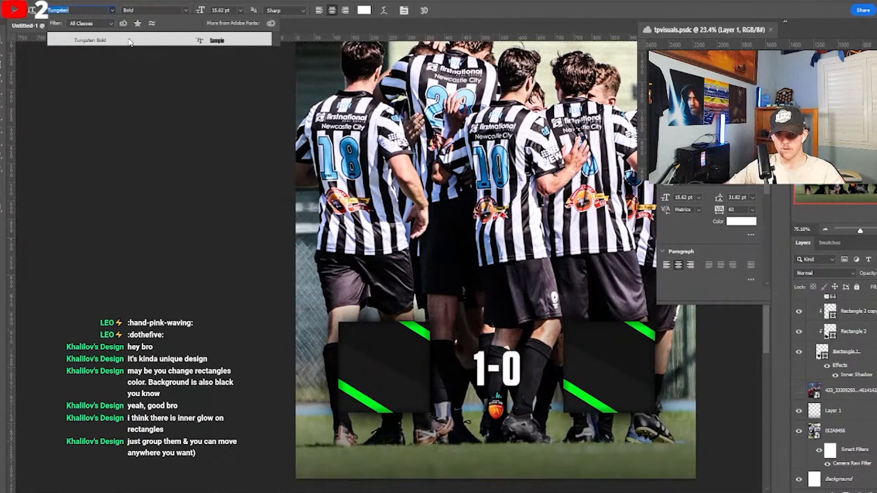
pyautogui.press('Escape')
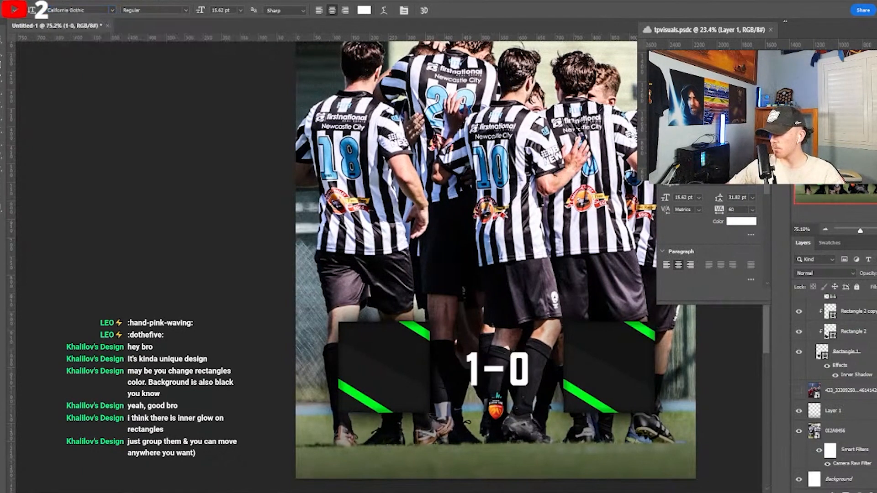
# - Change the 1-0 score text's font to Tungsten Bold
pyautogui.click(110, 12)
pyautogui.write('tung')
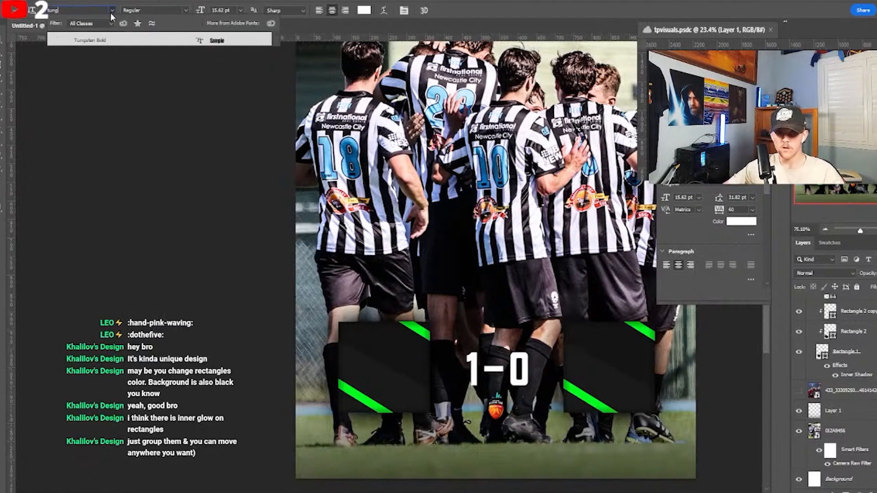
pyautogui.click(128, 41)
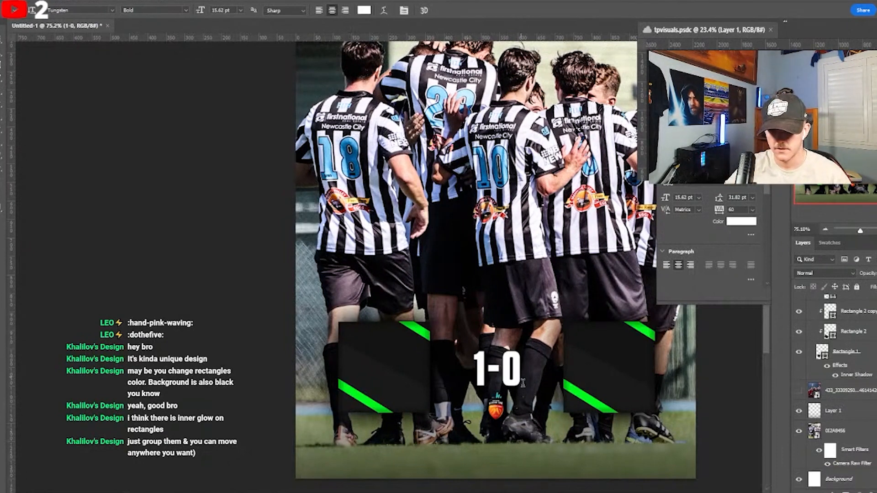
# - Move the 1-0 score text slightly up, away from the league logo
pyautogui.hotkey('ctrl', 't')
pyautogui.moveTo(508, 374)
pyautogui.mouseDown()
pyautogui.moveTo(473, 311)
pyautogui.moveTo(530, 312)
pyautogui.moveTo(508, 368)
pyautogui.mouseUp()
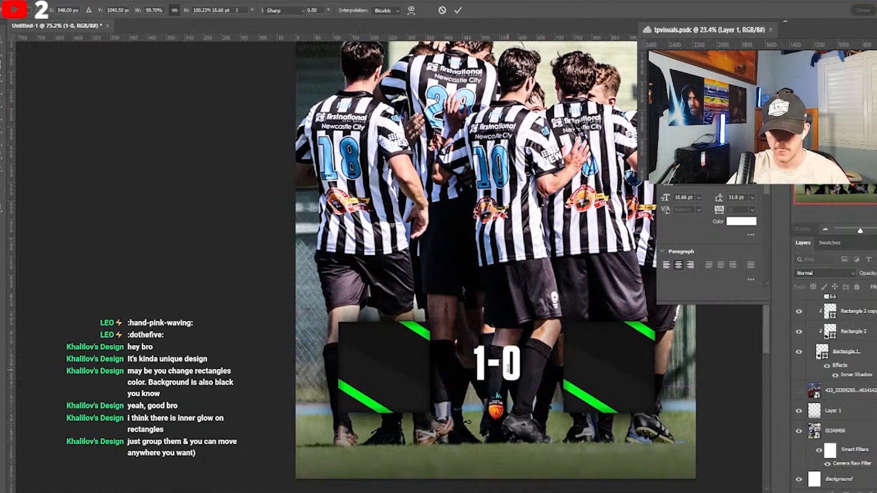
pyautogui.press('Return')
pyautogui.press('v')
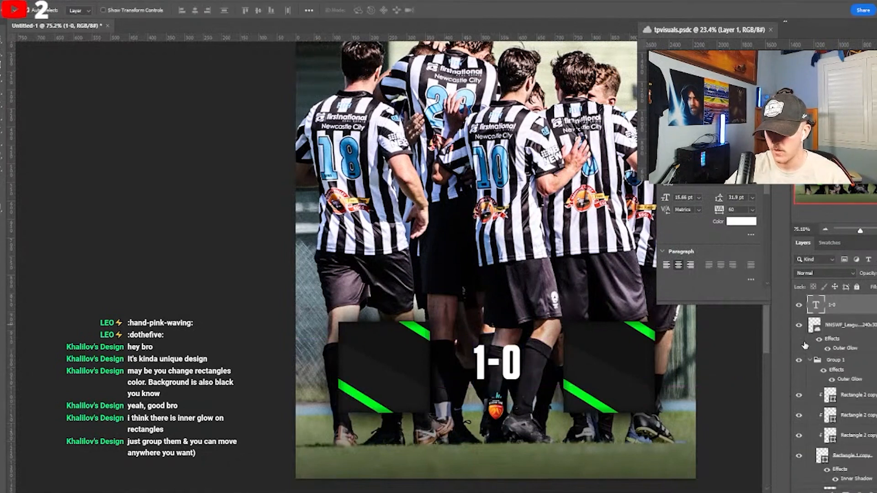
# - Hide the 1-0 score text, show the Roma-Juventus reference, and start making a selection on the reference layer
pyautogui.click(798, 324)
pyautogui.click(799, 305)
pyautogui.scroll(-3, 815, 347)
pyautogui.click(800, 432)
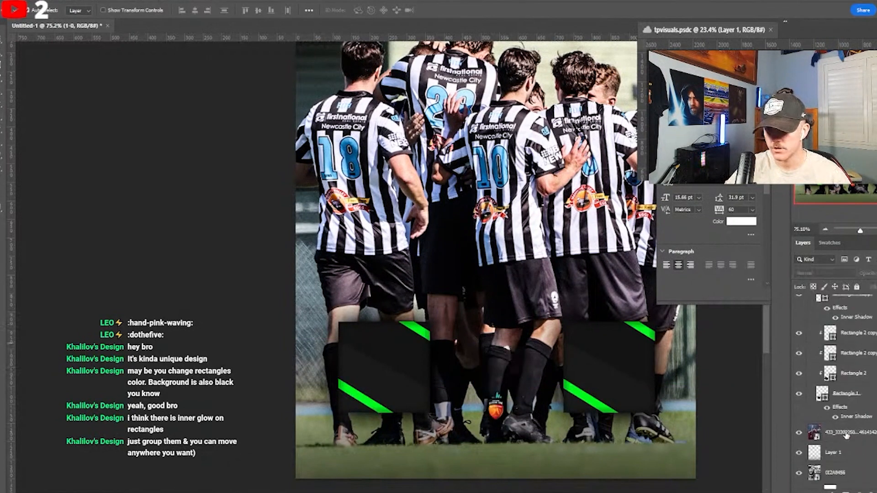
pyautogui.click(846, 435)
pyautogui.click(102, 1)
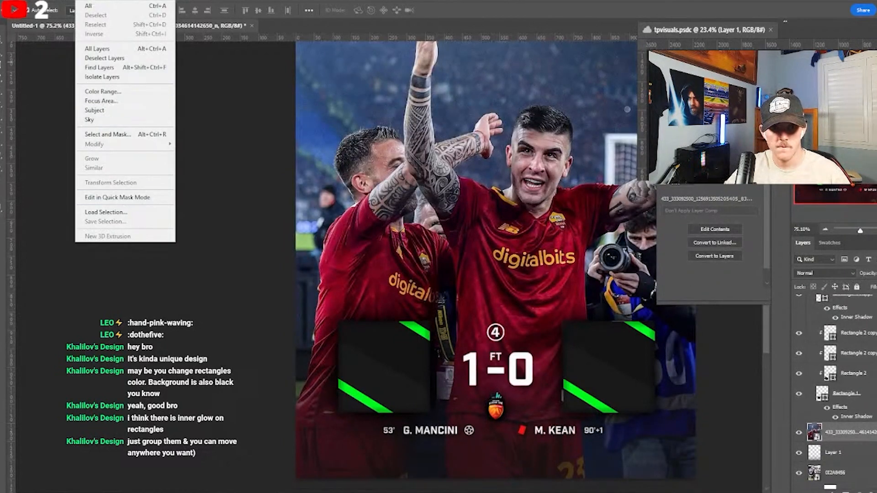
pyautogui.moveTo(69, 2)
pyautogui.click(97, 139)
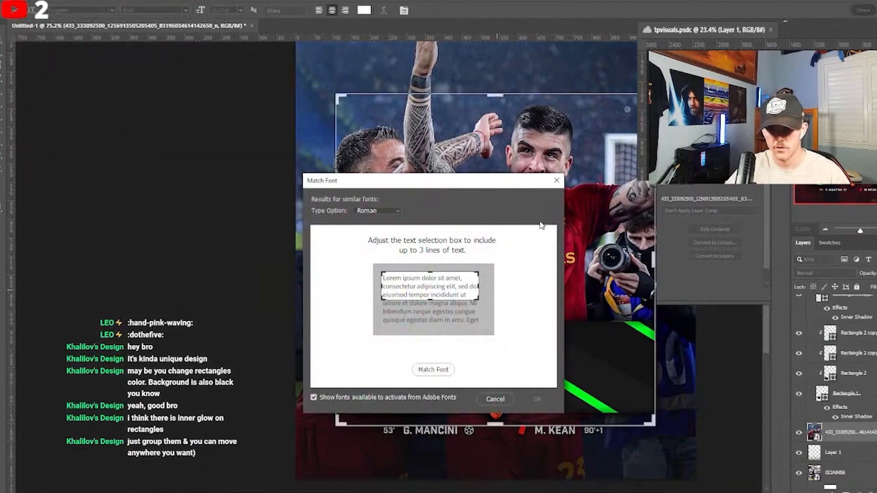
pyautogui.click(440, 370)
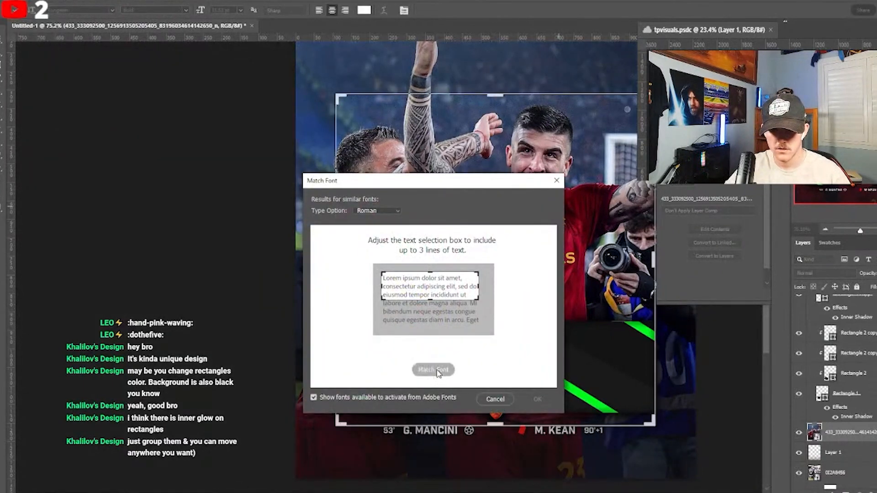
pyautogui.click(566, 182)
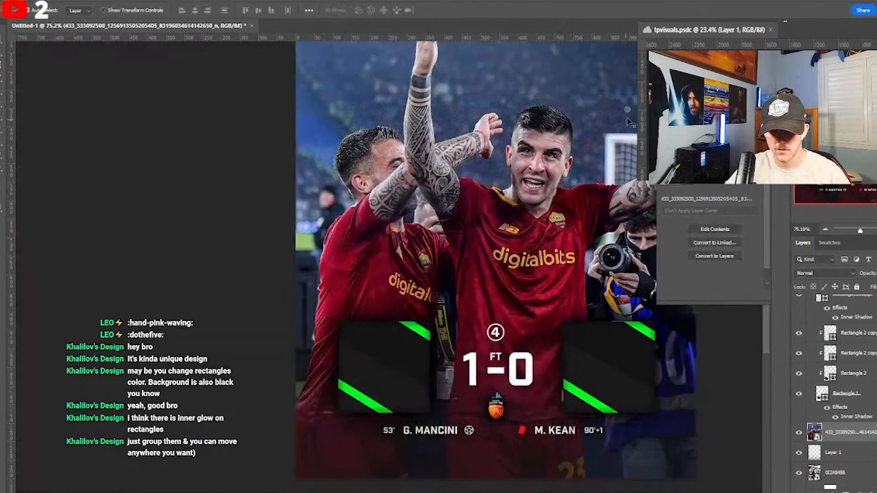
# - Run Match Font on just the 1-0 score in the reference image and accept Purista Bold as the matching font
pyautogui.click(72, 2)
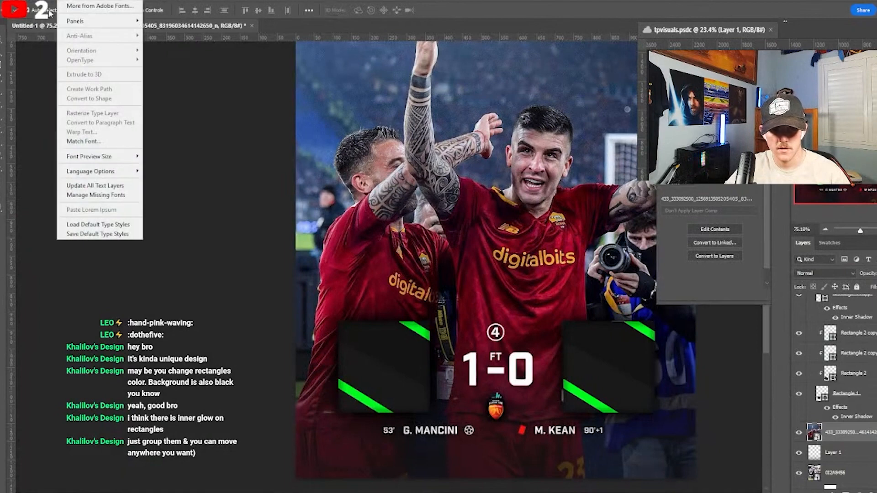
pyautogui.click(81, 141)
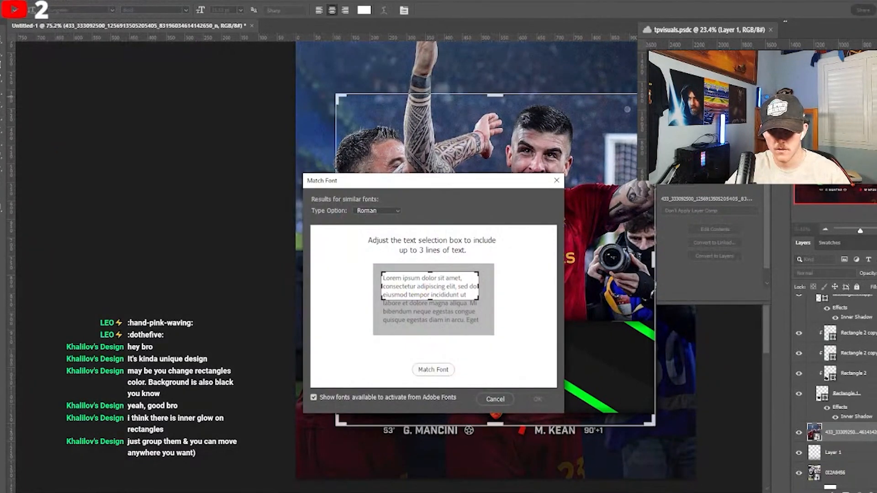
pyautogui.click(433, 369)
pyautogui.moveTo(456, 180); pyautogui.dragTo(237, 169)
pyautogui.moveTo(455, 423); pyautogui.dragTo(464, 397)
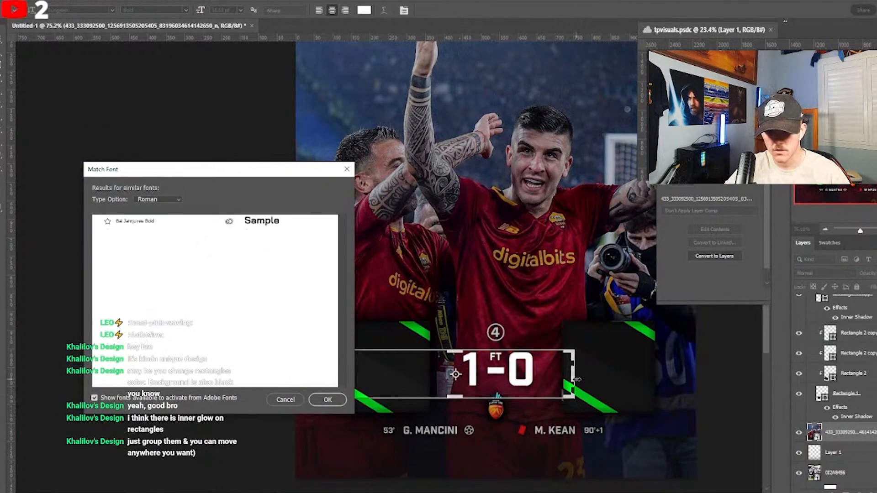
pyautogui.moveTo(577, 372); pyautogui.dragTo(550, 373)
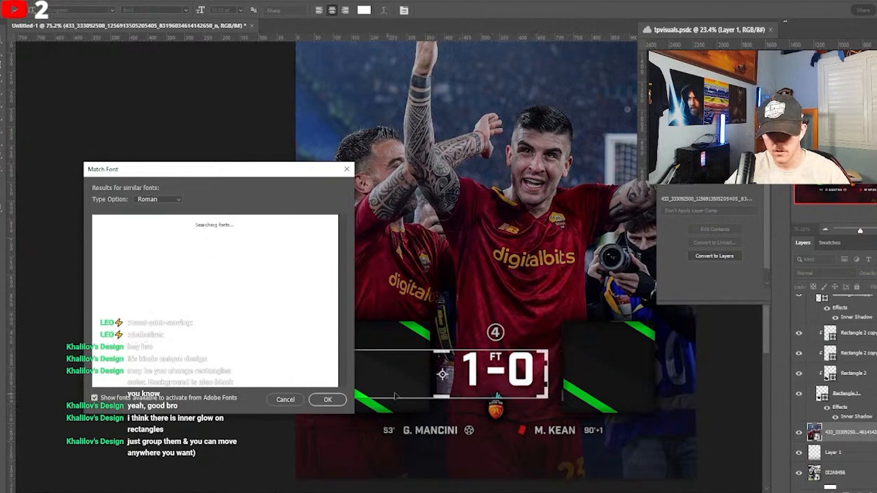
pyautogui.moveTo(306, 175); pyautogui.dragTo(186, 177)
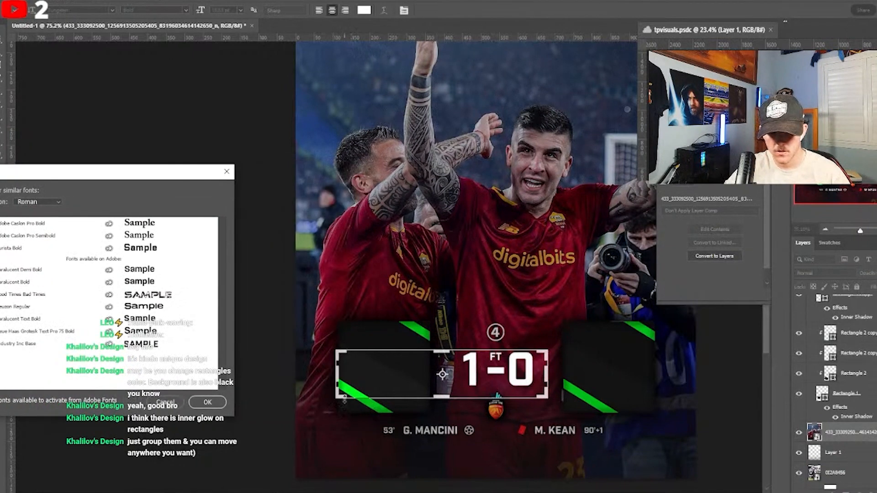
pyautogui.moveTo(512, 365); pyautogui.dragTo(550, 345)
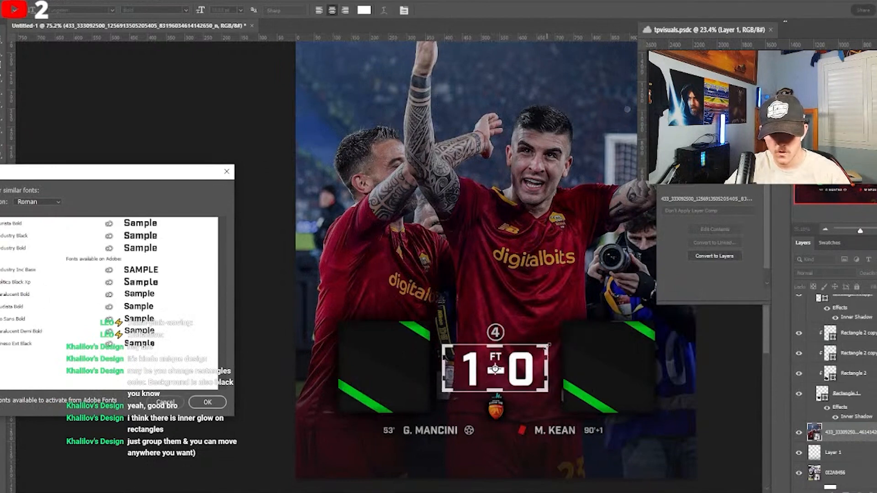
pyautogui.click(144, 225)
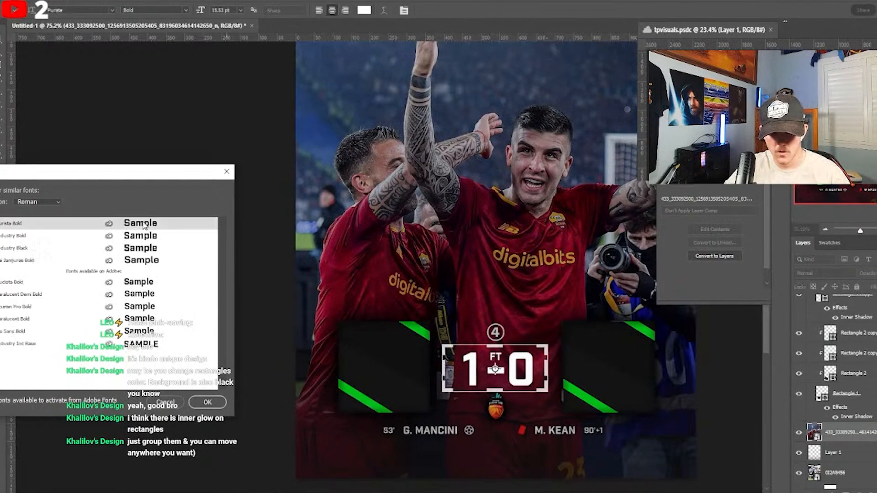
pyautogui.click(207, 402)
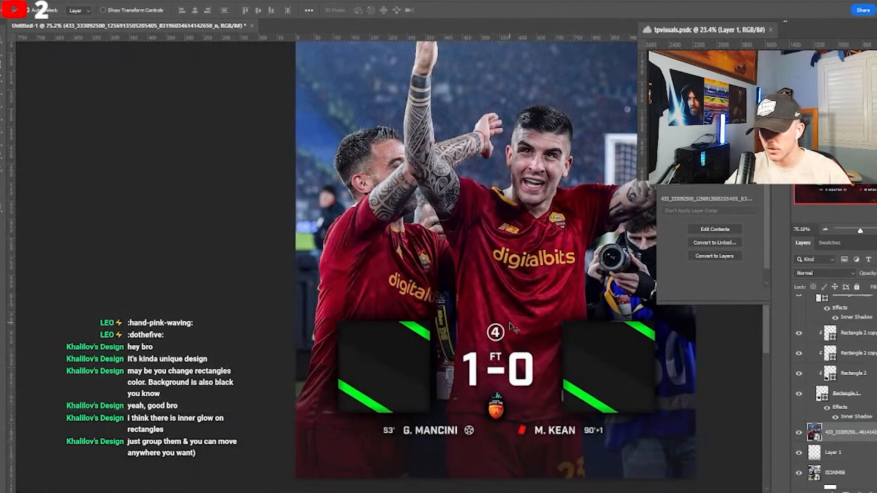
# - Show the hidden 1-0 text layer and set its font to Purista Bold
pyautogui.scroll(2, 822, 402)
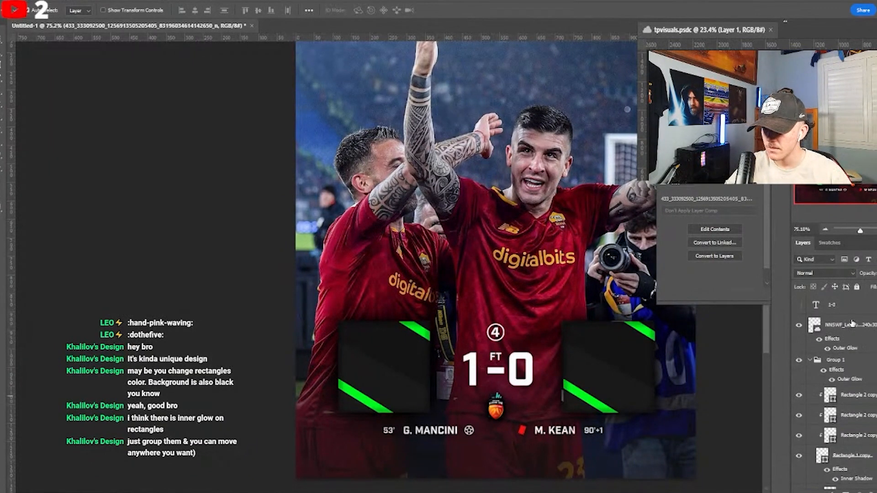
pyautogui.click(845, 325)
pyautogui.click(832, 304)
pyautogui.press('t')
pyautogui.click(111, 10)
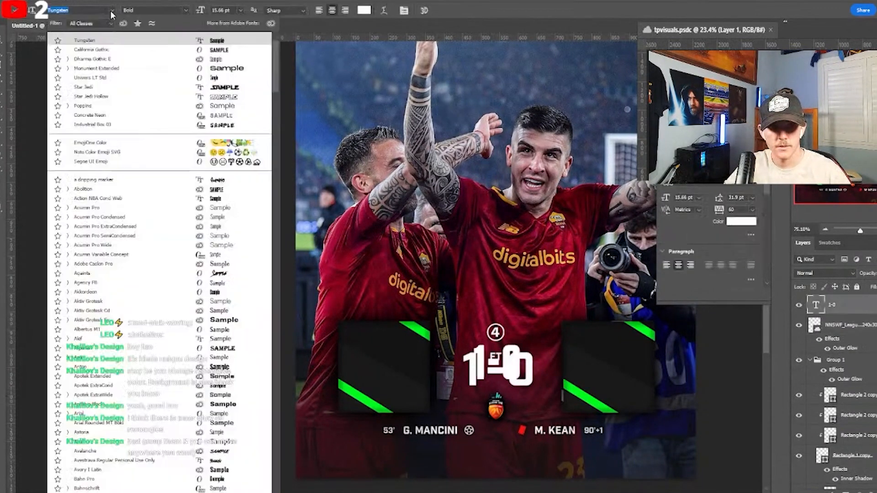
pyautogui.write('Purista')
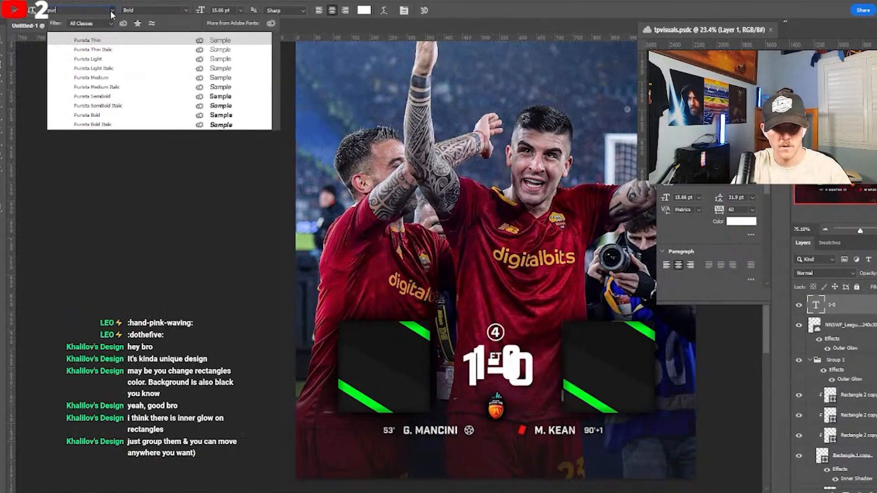
pyautogui.click(142, 116)
# - Scale the 1-0 text to 99.74% over the reference score, and hide the reference photo layer
pyautogui.hotkey('ctrl', 't')
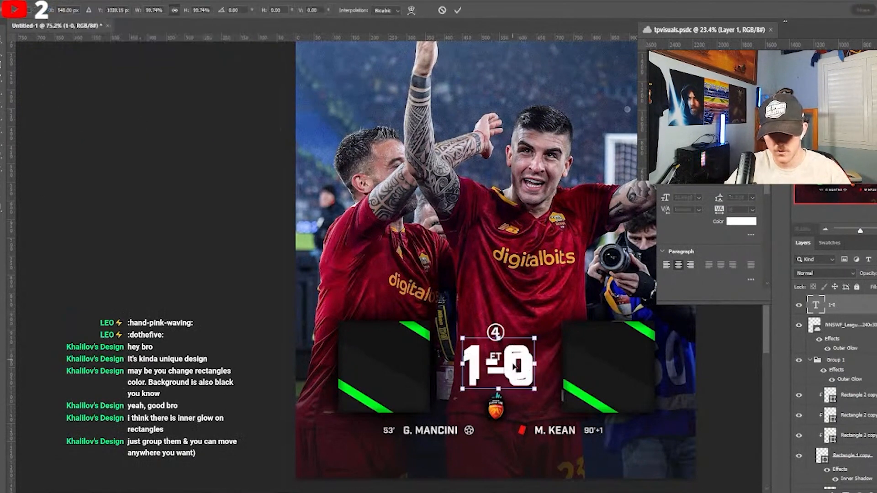
pyautogui.moveTo(515, 366); pyautogui.dragTo(516, 373)
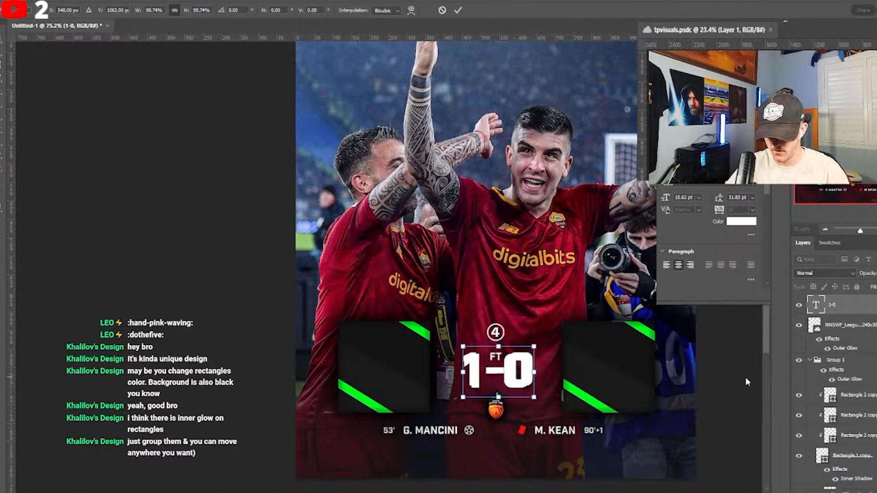
pyautogui.press('Return')
pyautogui.scroll(-3, 836, 388)
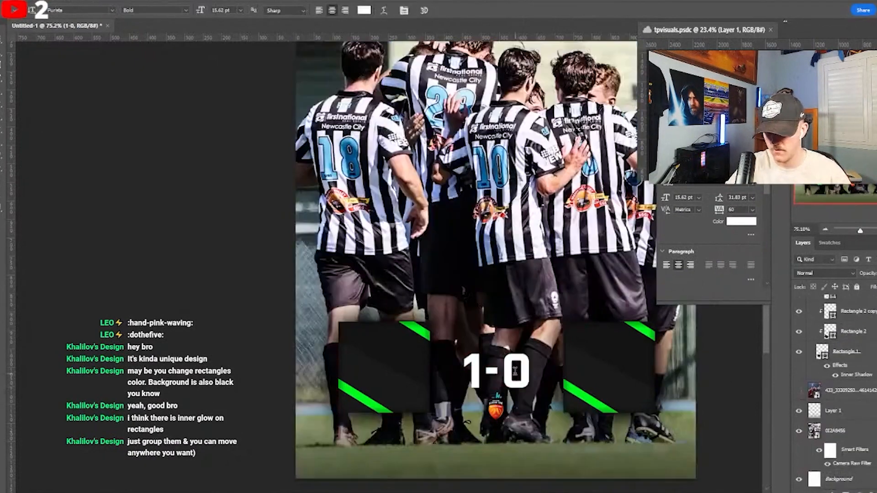
pyautogui.click(799, 390)
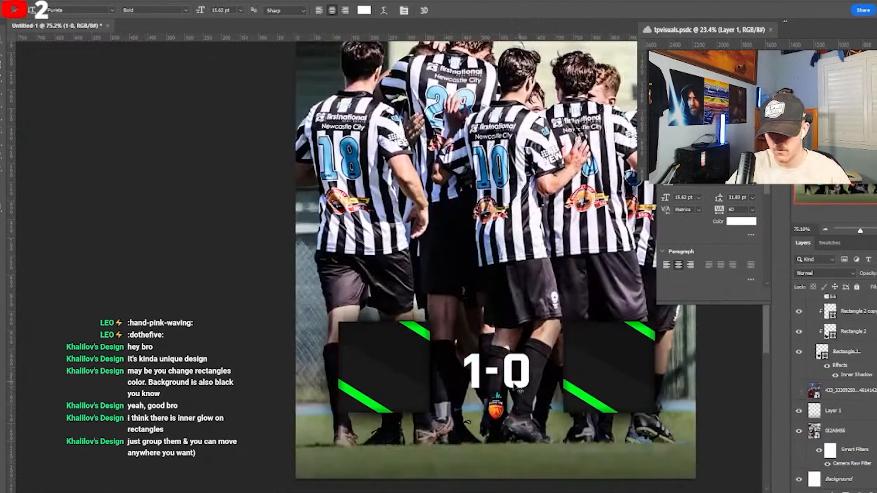
# - Centre the 1-0 text horizontally on the canvas at X 540 px and nudge it up to Y 1040 px
pyautogui.hotkey('ctrl', 't')
pyautogui.moveTo(513, 378); pyautogui.dragTo(511, 374)
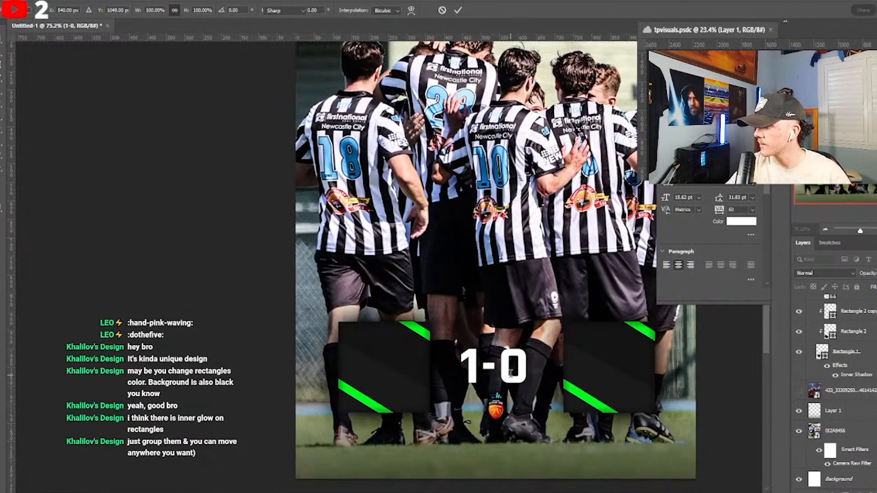
pyautogui.press('Return')
pyautogui.press('Up')
pyautogui.press('Up')
pyautogui.press('Up')
pyautogui.press('Up')
pyautogui.press('Up')
pyautogui.press('Up')
pyautogui.press('Up')
pyautogui.press('Up')
pyautogui.press('Up')
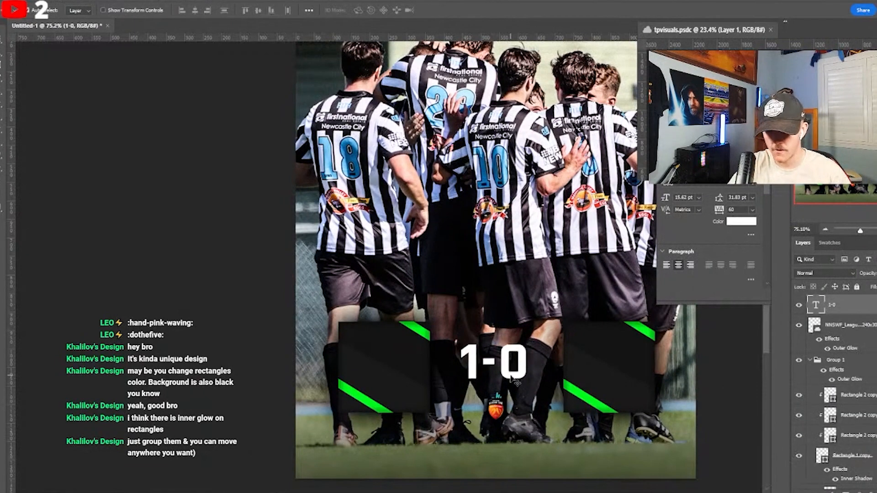
# - Compare the 1-0 text with the reference score by briefly toggling the reference photo layer's visibility
pyautogui.scroll(-3, 807, 348)
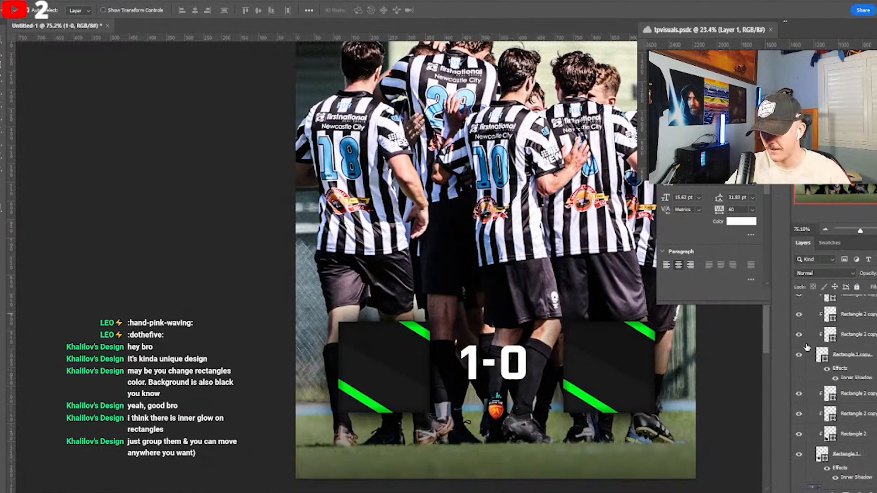
pyautogui.scroll(-3, 808, 348)
pyautogui.scroll(-3, 447, 298)
pyautogui.scroll(1, 459, 300)
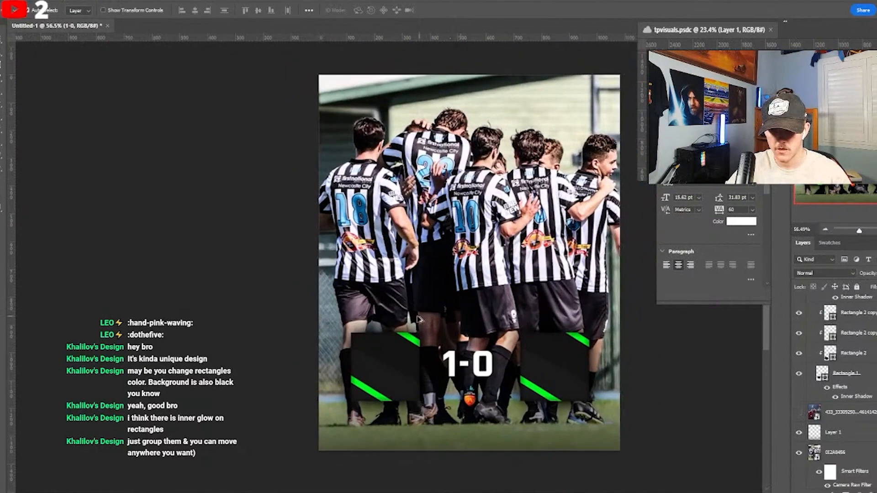
pyautogui.scroll(1, 441, 325)
pyautogui.click(797, 413)
pyautogui.click(797, 412)
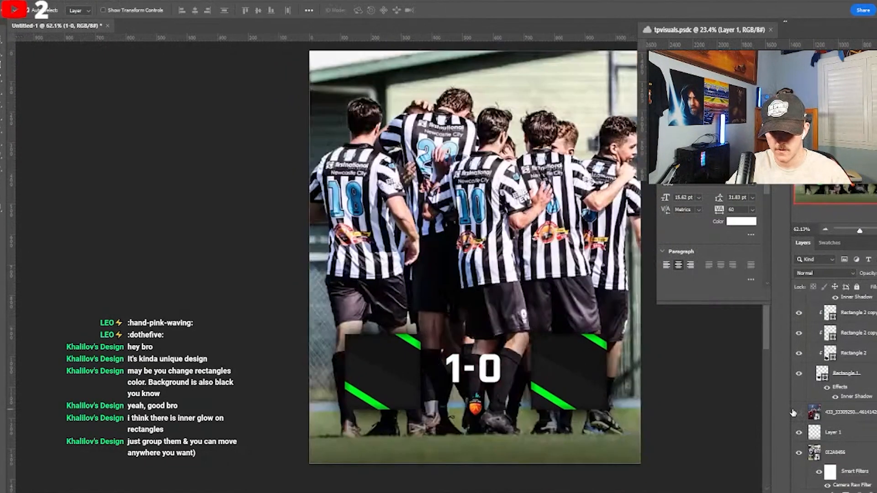
# - Duplicate the 1-0 text layer and change the copy's text to FT
pyautogui.scroll(5, 830, 404)
pyautogui.hotkey('ctrl', 'j')
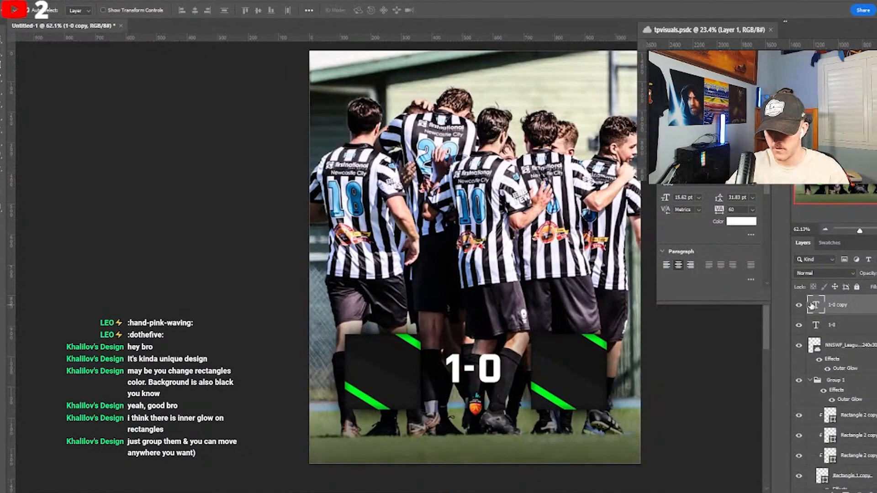
pyautogui.doubleClick(817, 308)
pyautogui.write('FT')
pyautogui.press('Left')
pyautogui.hotkey('ctrl', 'z')
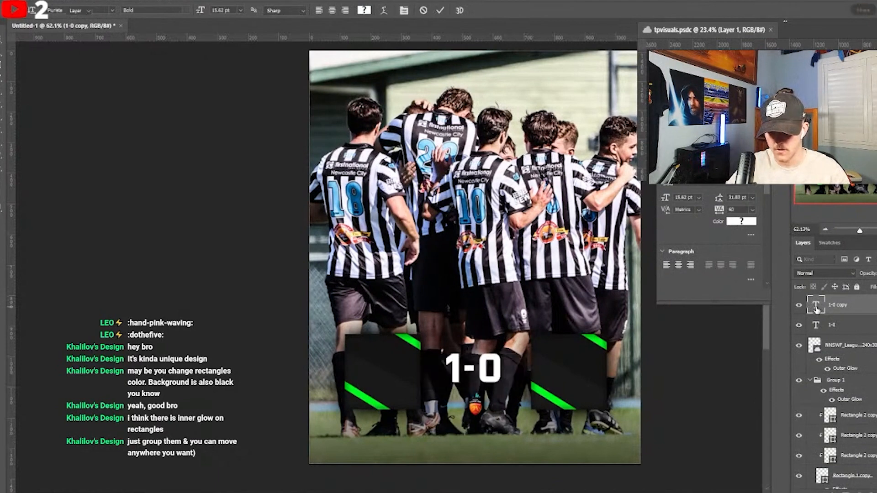
pyautogui.hotkey('ctrl', 'a')
pyautogui.write('FT')
pyautogui.click(442, 13)
# - Scale the FT text down to about 4.53 pt and place it just above the hyphen of the 1-0 score
pyautogui.hotkey('ctrl', 't')
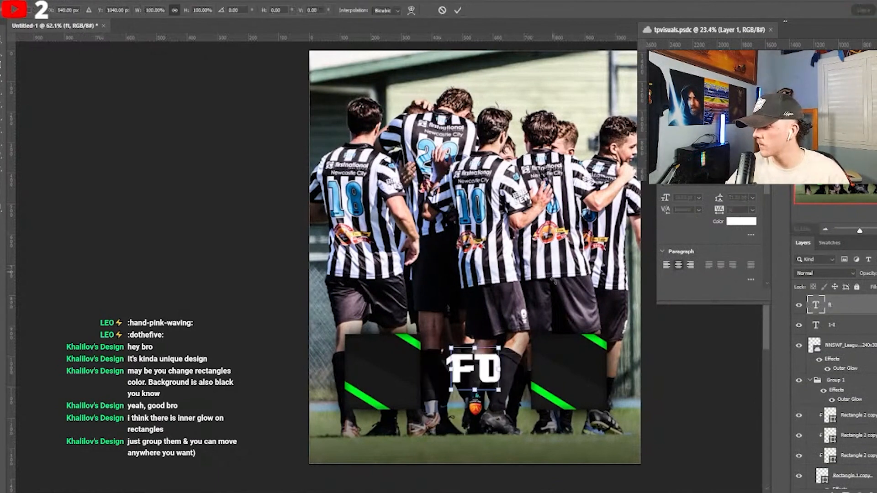
pyautogui.moveTo(451, 389); pyautogui.dragTo(476, 357)
pyautogui.press('Return')
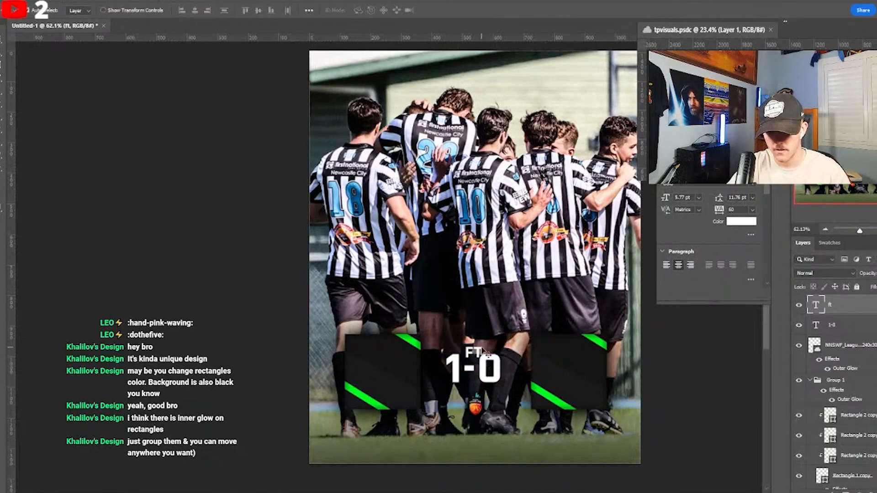
pyautogui.hotkey('ctrl', 't')
pyautogui.scroll(5, 475, 350)
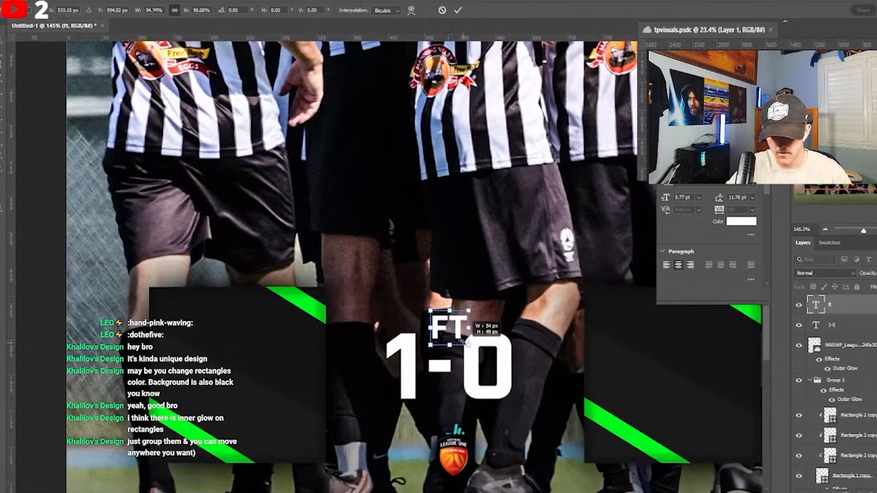
pyautogui.moveTo(461, 340); pyautogui.dragTo(462, 342)
pyautogui.press('Return')
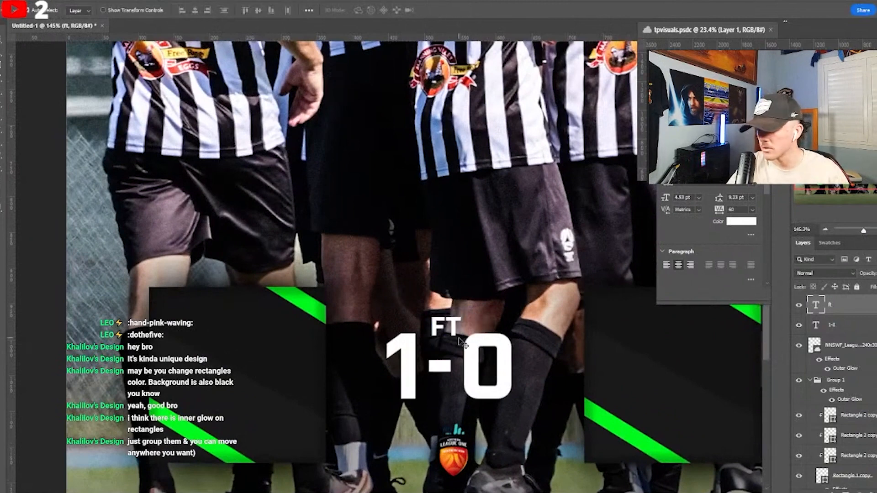
# - Group the FT and 1-0 text layers and give the group a black Outer Glow with 91% opacity and 16 px size
pyautogui.keyDown('shift'); pyautogui.click(853, 325); pyautogui.keyUp('shift')
pyautogui.hotkey('ctrl', 'g')
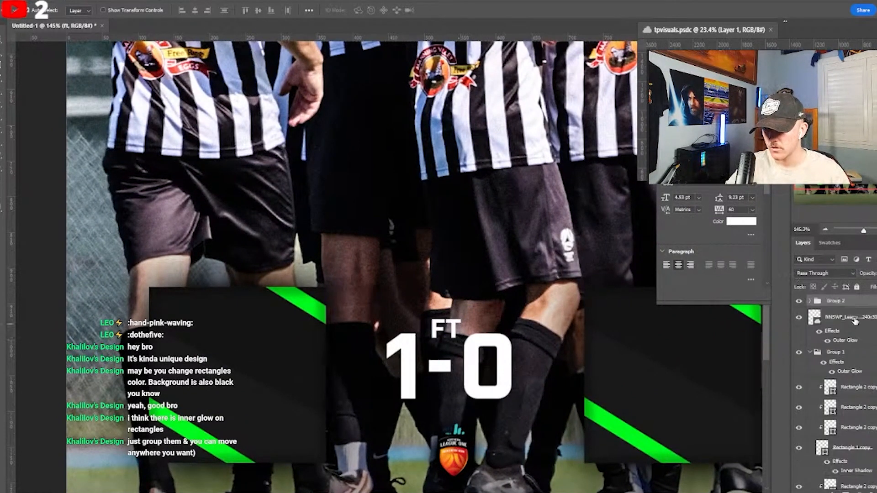
pyautogui.doubleClick(854, 302)
pyautogui.click(561, 415)
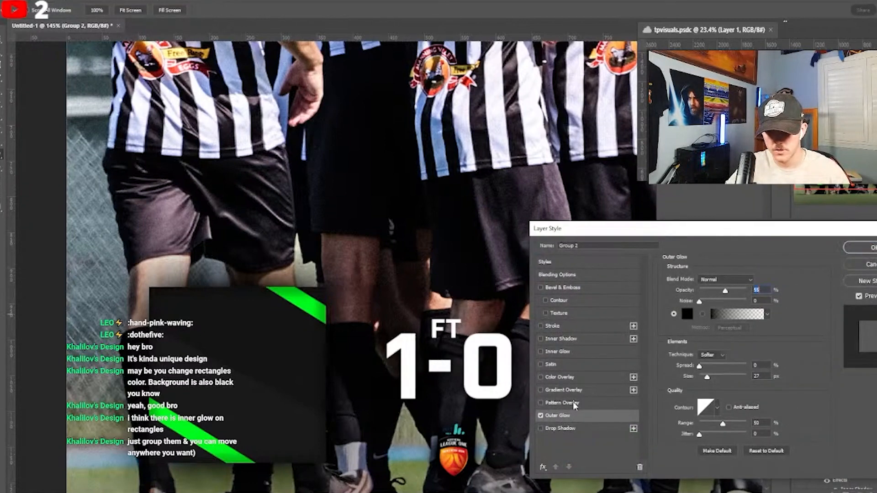
pyautogui.click(540, 415)
pyautogui.click(540, 416)
pyautogui.moveTo(727, 297); pyautogui.dragTo(737, 293)
pyautogui.moveTo(703, 376); pyautogui.dragTo(705, 378)
pyautogui.moveTo(738, 291); pyautogui.dragTo(743, 291)
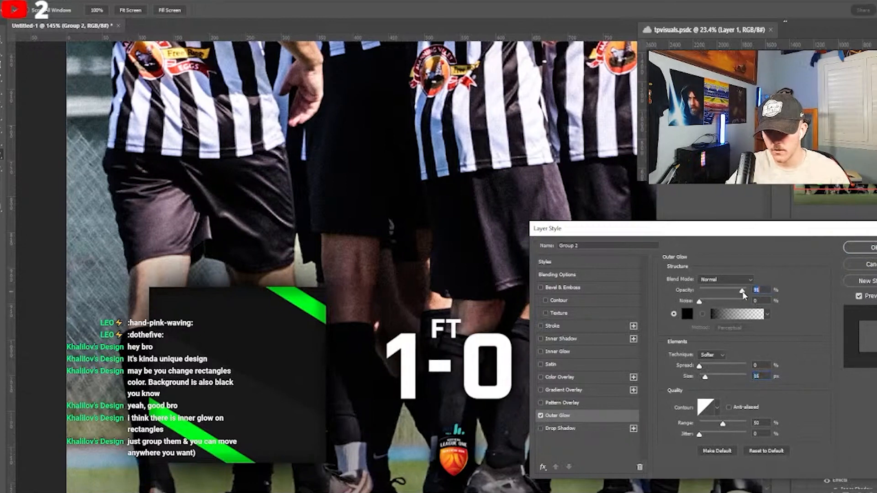
pyautogui.click(850, 249)
# - Examine the finished FT and 1-0 group against the reference score, toggling the reference photo layer on and off
pyautogui.scroll(-6, 521, 324)
pyautogui.scroll(2, 546, 320)
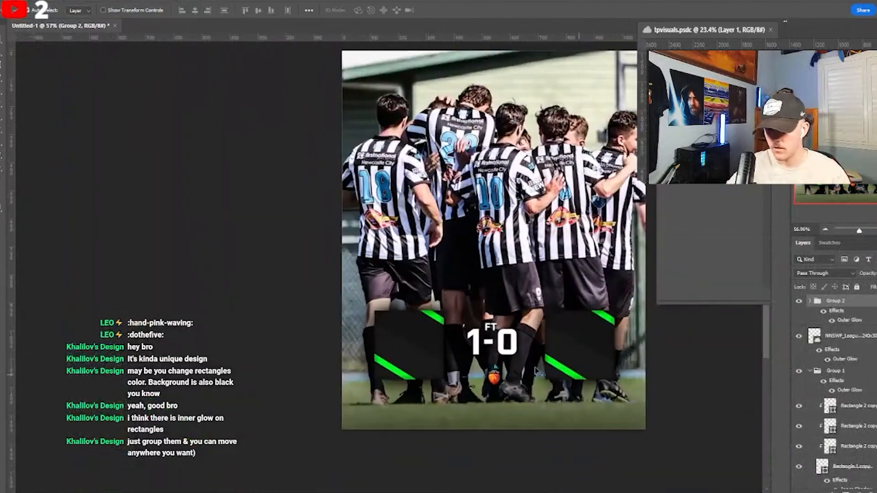
pyautogui.scroll(2, 537, 371)
pyautogui.scroll(-3, 811, 372)
pyautogui.click(798, 391)
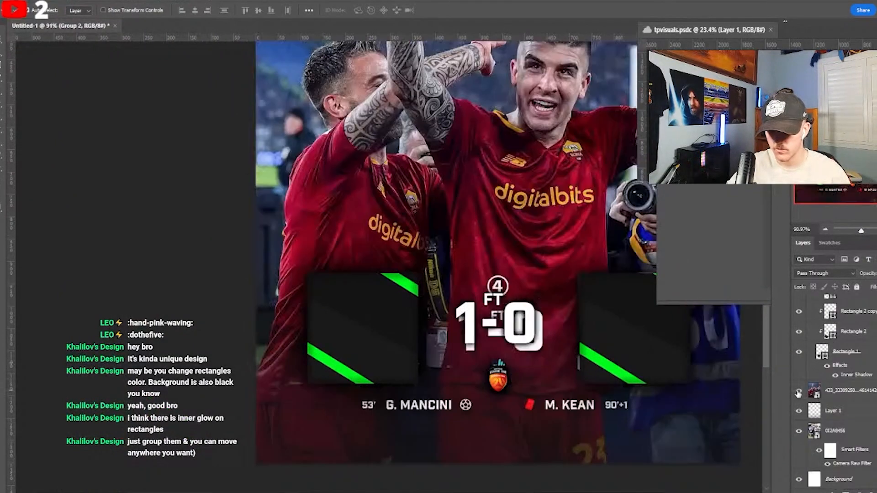
pyautogui.click(799, 391)
pyautogui.click(798, 392)
pyautogui.click(799, 392)
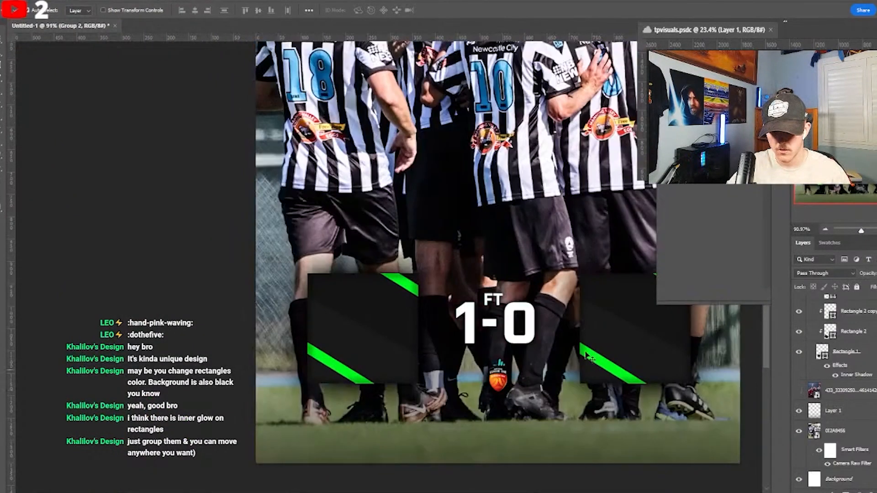
# - Add a vertical guide at 540 px, through the horizontal centre of the canvas
pyautogui.scroll(1, 524, 297)
pyautogui.scroll(-1, 521, 299)
pyautogui.click(508, 397)
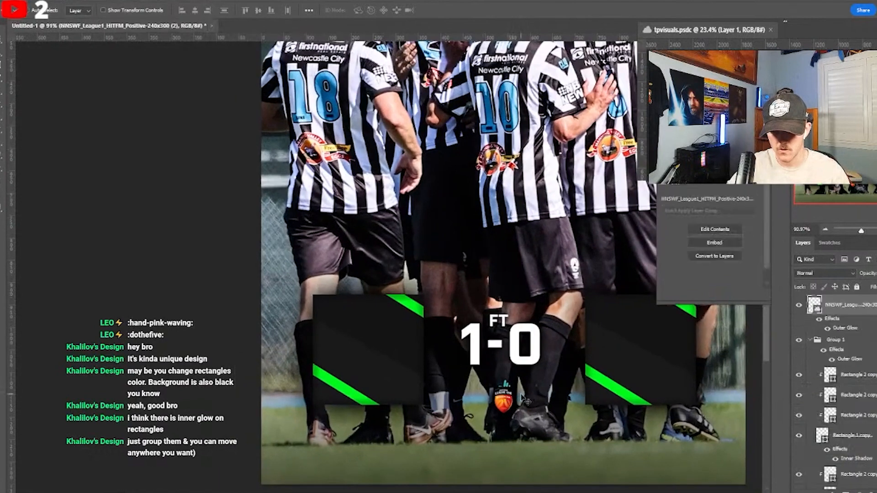
pyautogui.scroll(-6, 532, 386)
pyautogui.scroll(-3, 823, 416)
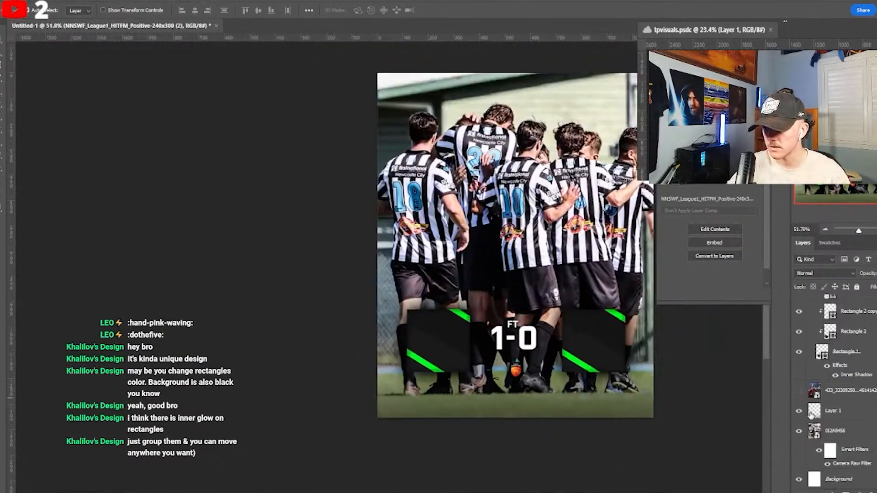
pyautogui.click(838, 479)
pyautogui.moveTo(9, 281); pyautogui.dragTo(515, 265)
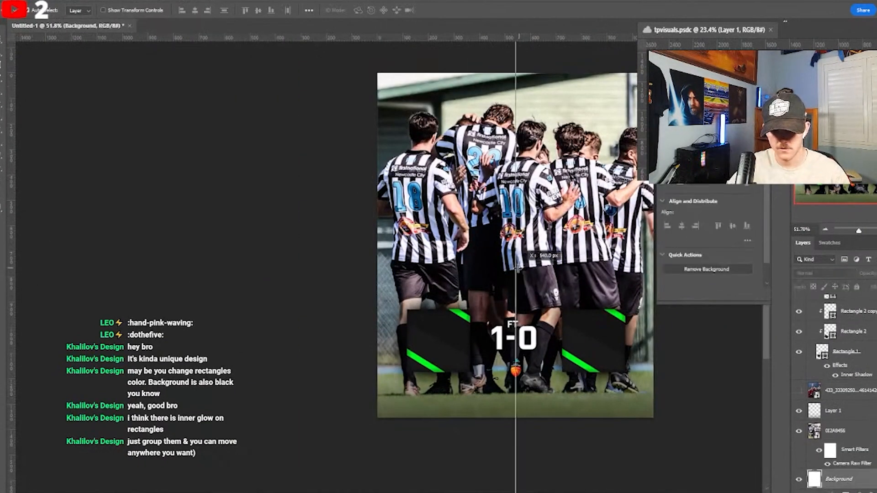
# - Select the whole canvas area and centre the 1-0 score text horizontally within it
pyautogui.scroll(3, 531, 307)
pyautogui.scroll(1, 531, 307)
pyautogui.click(539, 354)
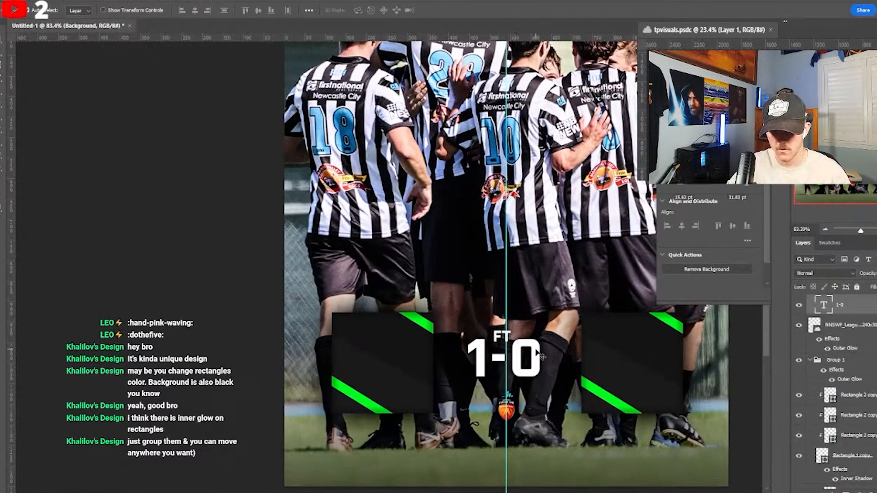
pyautogui.scroll(-3, 554, 340)
pyautogui.press('m')
pyautogui.moveTo(651, 426); pyautogui.dragTo(241, 48)
pyautogui.press('v')
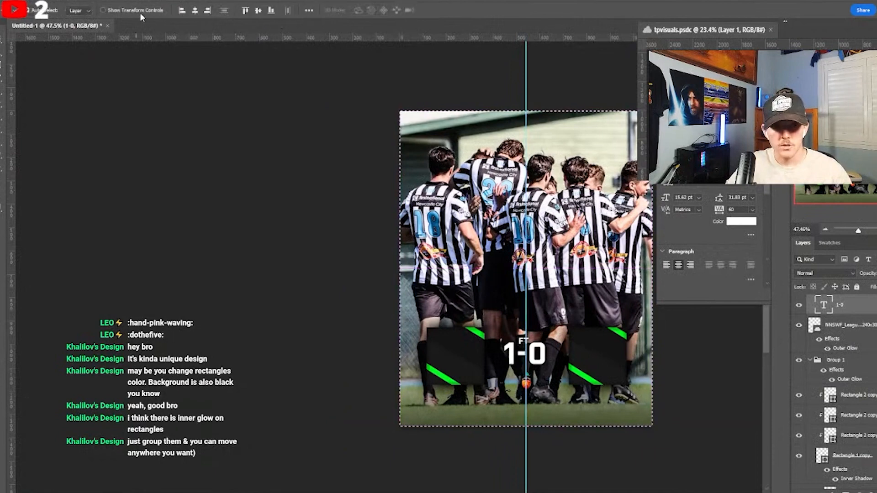
pyautogui.click(194, 12)
# - Centre the FT text horizontally on the canvas and clear the selection
pyautogui.click(524, 341)
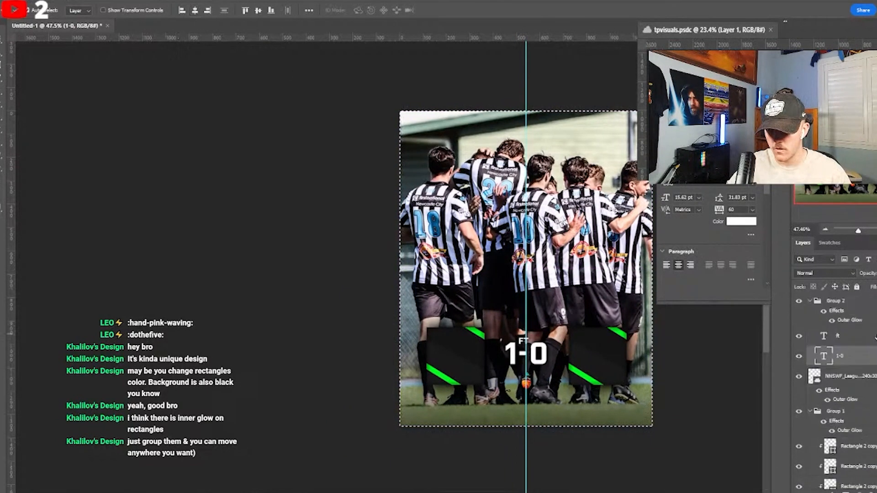
pyautogui.click(194, 12)
pyautogui.hotkey('ctrl', 'd')
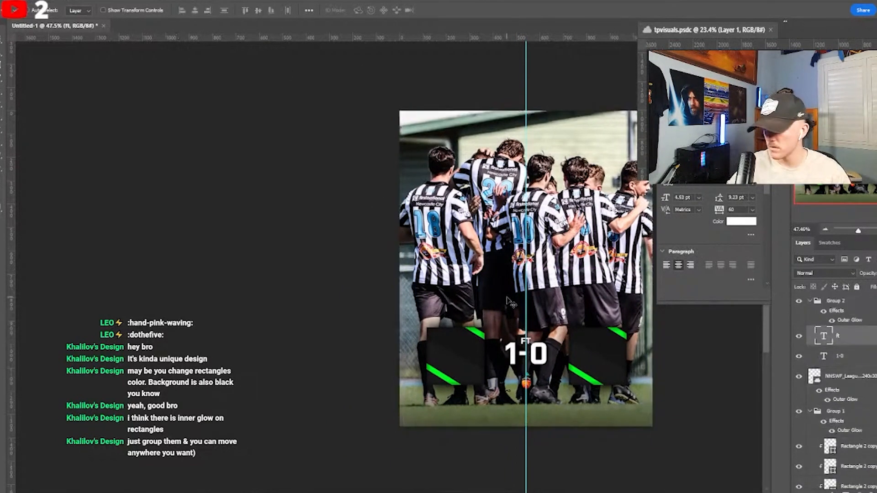
# - Collapse Group 1 with the two team boxes, centre it horizontally on the whole canvas, and deselect
pyautogui.click(847, 403)
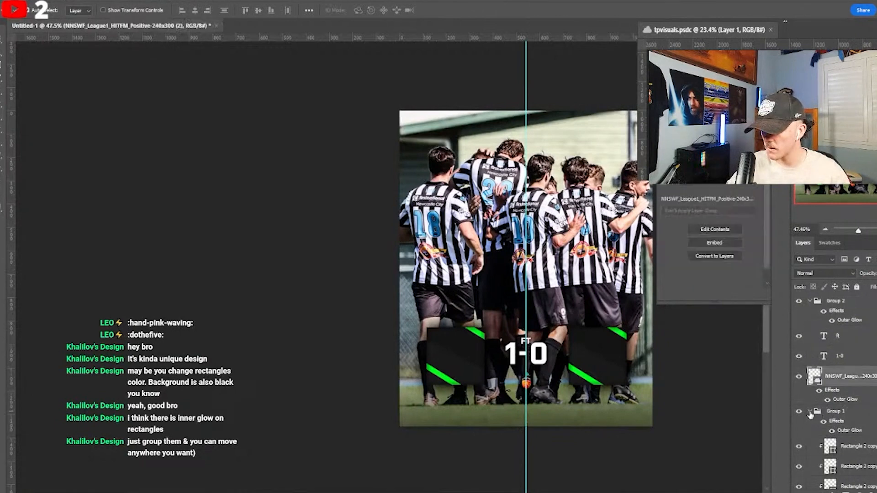
pyautogui.click(809, 412)
pyautogui.click(841, 414)
pyautogui.press('m')
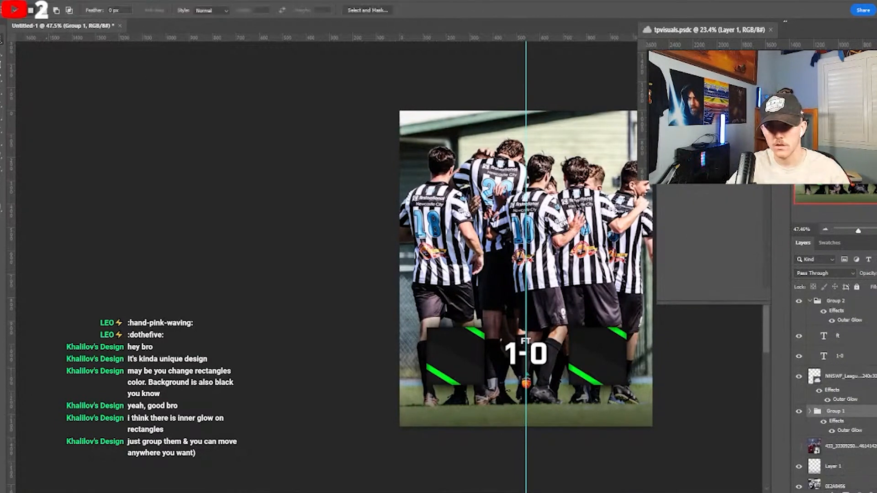
pyautogui.hotkey('ctrl', 'a')
pyautogui.press('v')
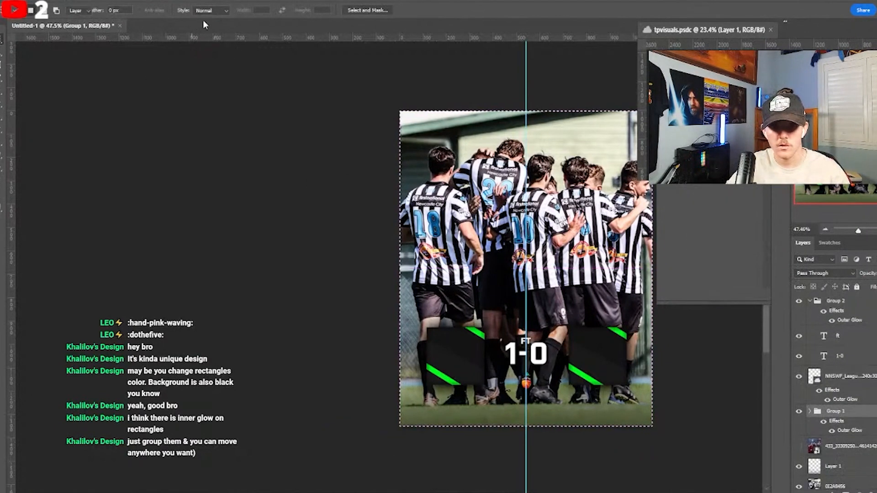
pyautogui.click(194, 10)
pyautogui.hotkey('ctrl', 'd')
# - Place the Newcastle Olympic FC crest image directly above the topmost rectangle layer inside Group 1
pyautogui.scroll(3, 548, 341)
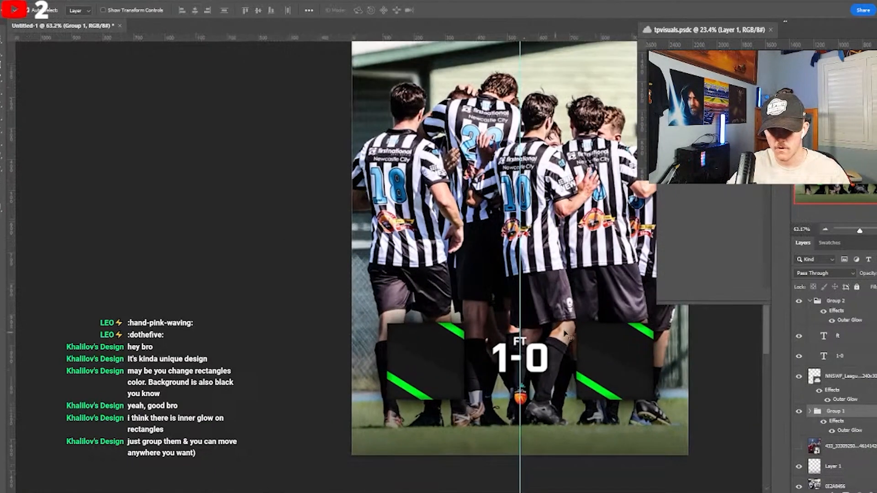
pyautogui.scroll(1, 587, 327)
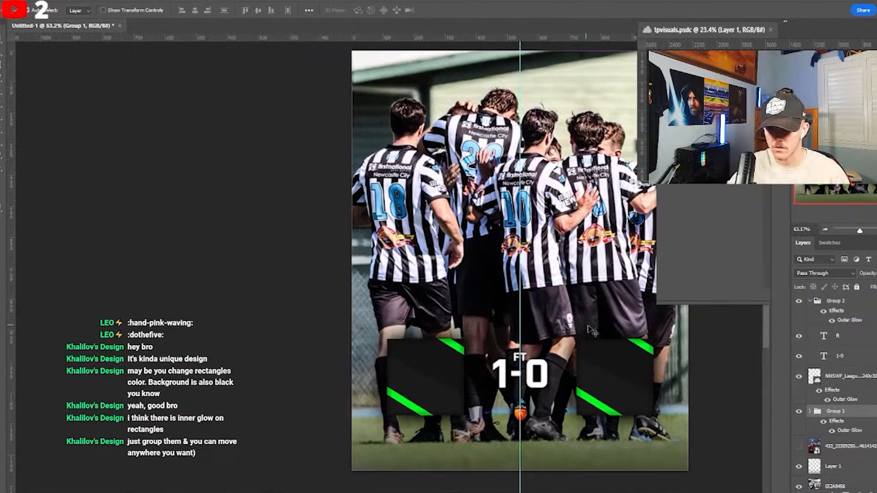
pyautogui.click(816, 302)
pyautogui.scroll(4, 452, 382)
pyautogui.click(414, 382)
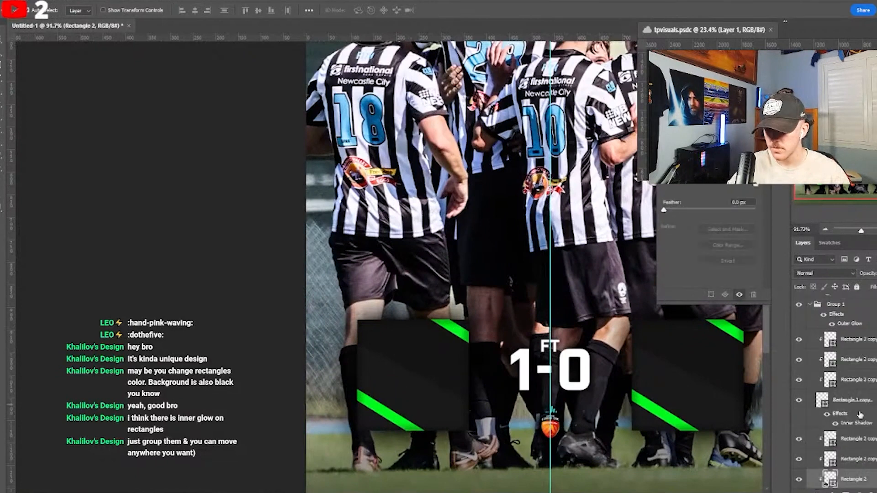
pyautogui.scroll(3, 822, 388)
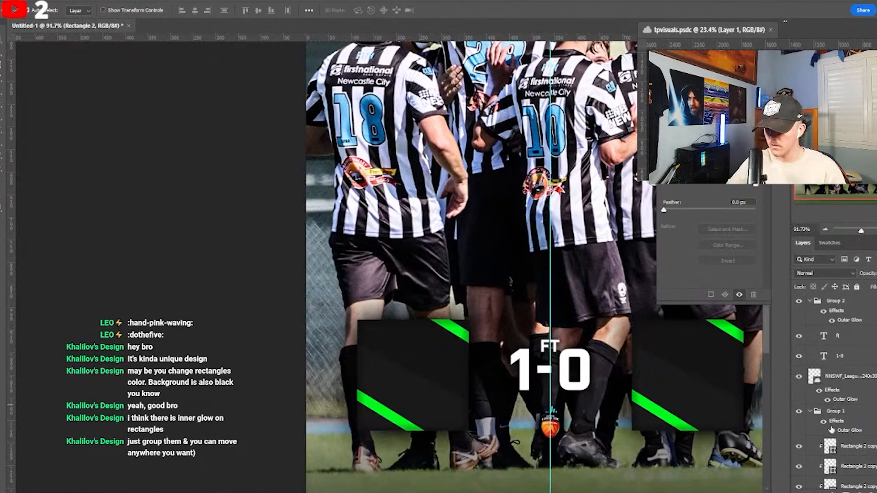
pyautogui.click(815, 302)
pyautogui.scroll(-3, 841, 402)
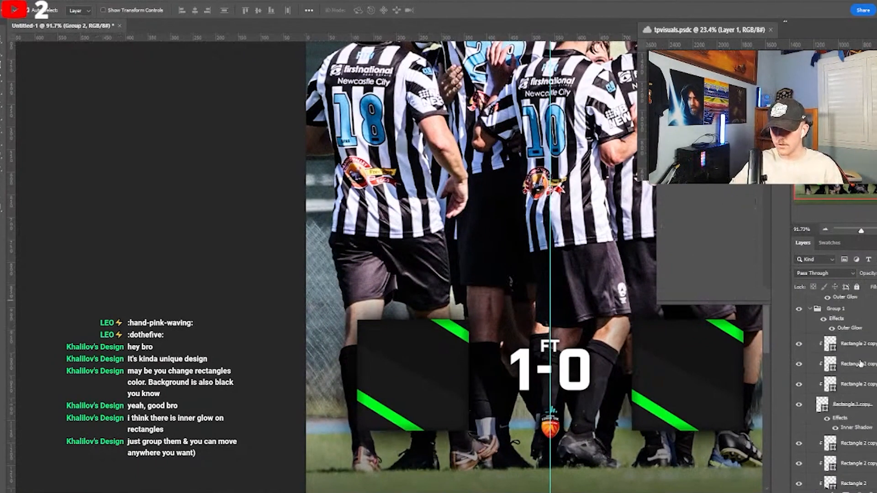
pyautogui.click(859, 364)
pyautogui.click(858, 348)
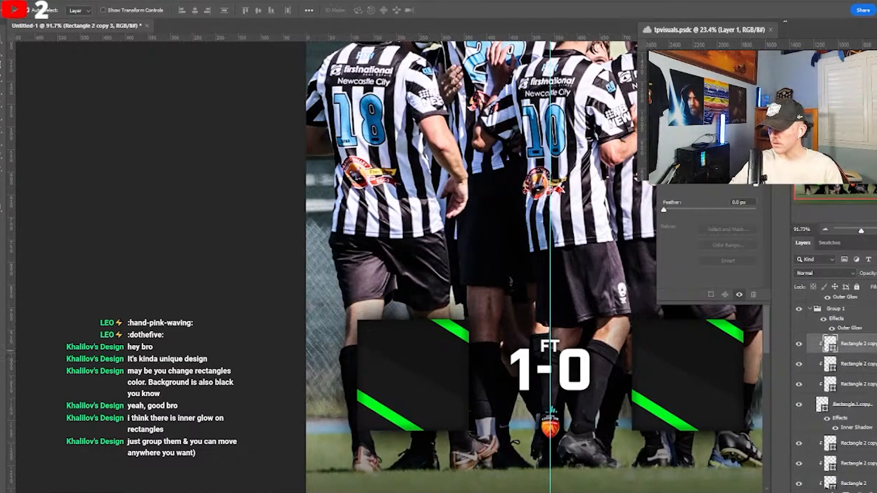
pyautogui.moveTo(876, 397); pyautogui.dragTo(470, 392)
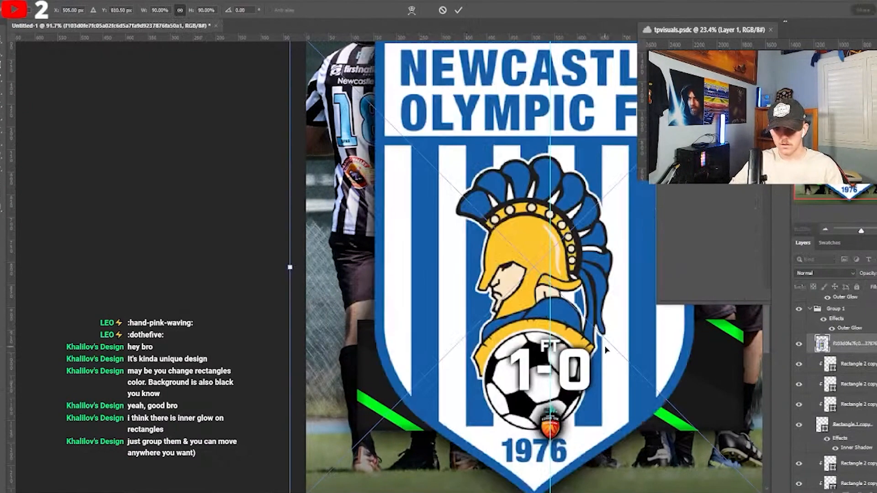
# - Scale the Newcastle Olympic crest to 19% and position it in the middle of the left team box
pyautogui.scroll(-4, 617, 351)
pyautogui.moveTo(728, 316); pyautogui.dragTo(465, 331)
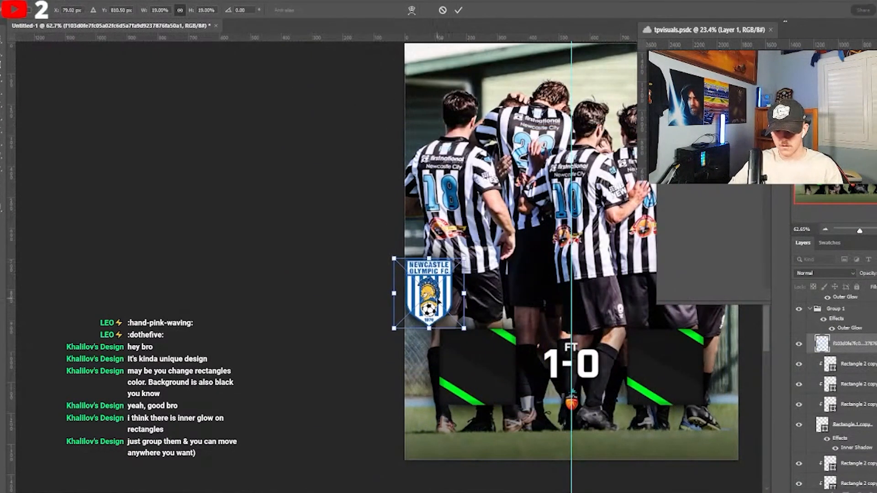
pyautogui.moveTo(446, 297); pyautogui.dragTo(487, 365)
pyautogui.press('Return')
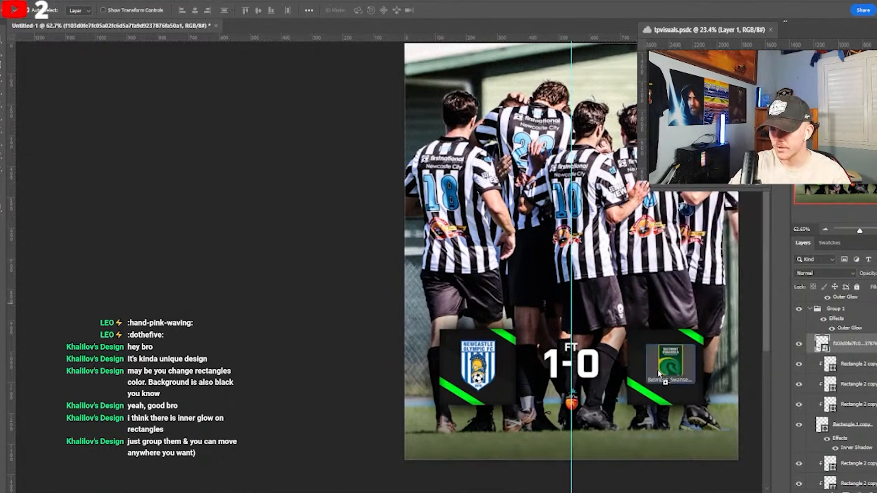
# - Place the Belmont Swansea United FC logo, scaled to about 4.9%, in the middle of the right team box
pyautogui.moveTo(670, 376); pyautogui.dragTo(651, 367)
pyautogui.scroll(-4, 654, 350)
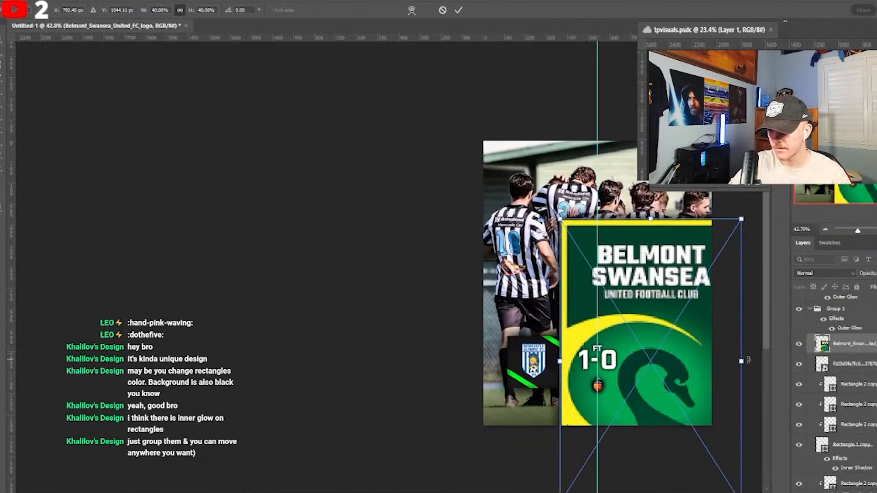
pyautogui.moveTo(748, 360); pyautogui.dragTo(586, 361)
pyautogui.moveTo(575, 360); pyautogui.dragTo(663, 358)
pyautogui.scroll(3, 664, 359)
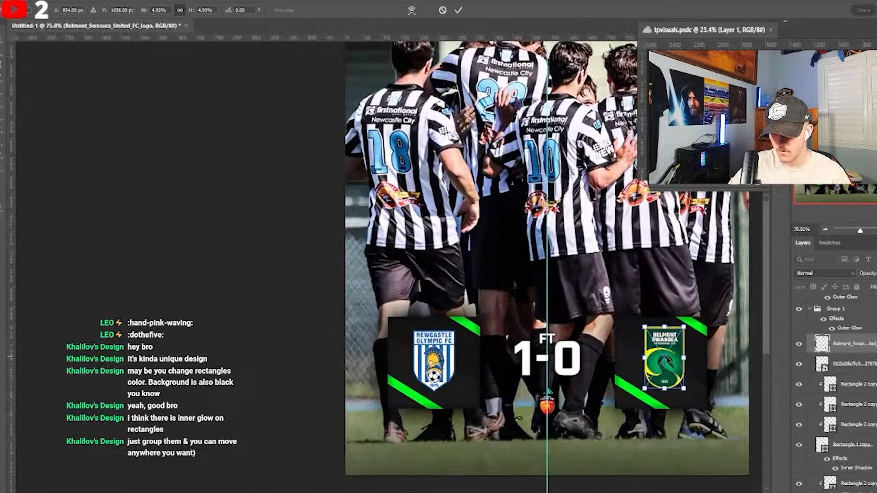
pyautogui.press('Return')
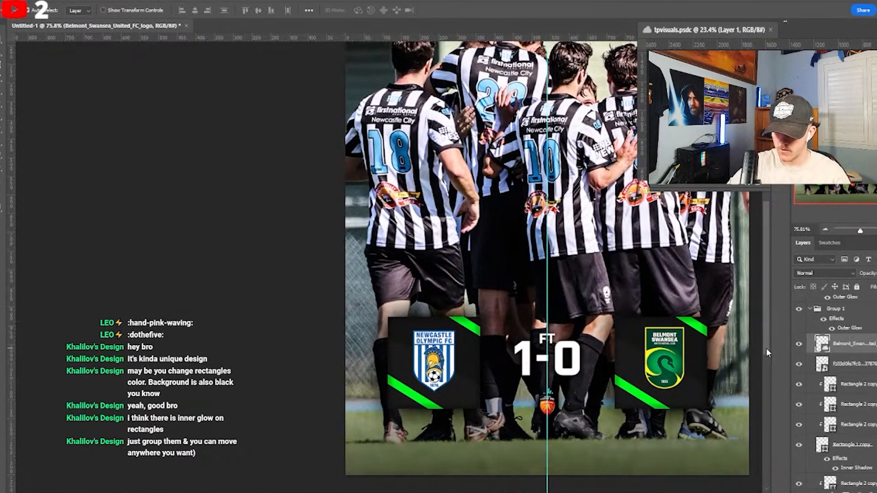
# - Align the Newcastle Olympic and Belmont Swansea logos by their vertical centres
pyautogui.click(259, 12)
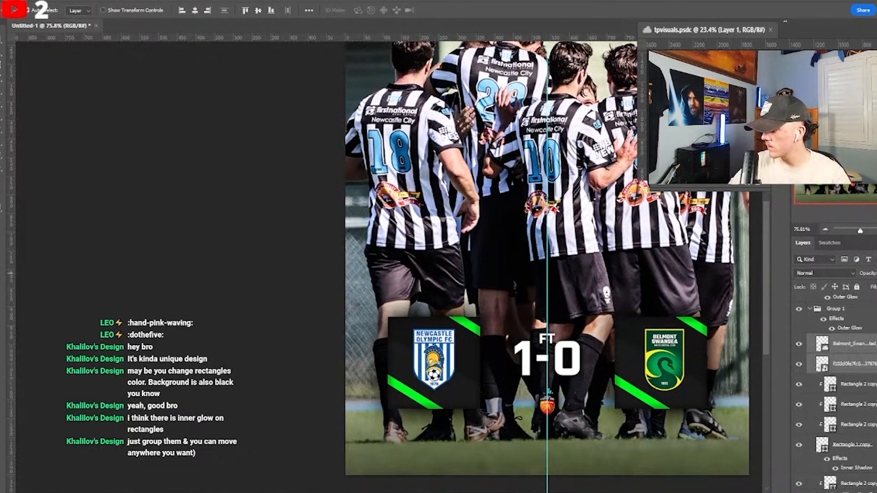
pyautogui.scroll(1, 594, 231)
pyautogui.scroll(-1, 606, 225)
pyautogui.scroll(1, 658, 229)
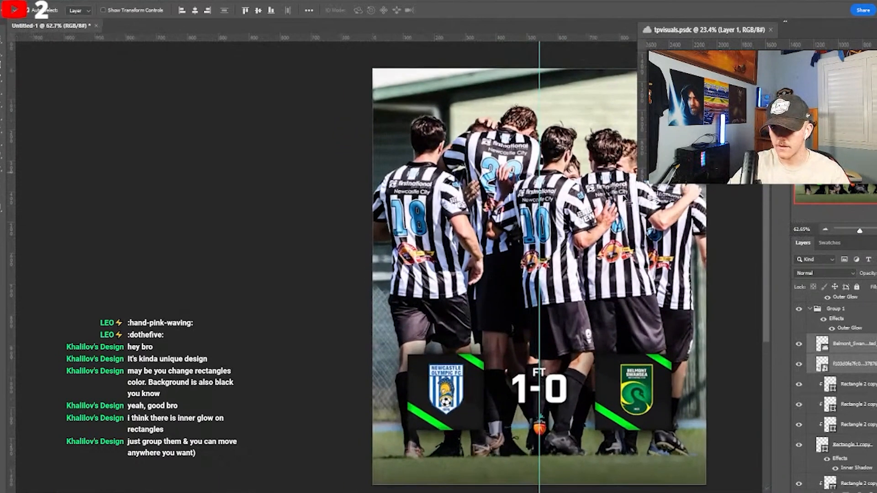
pyautogui.scroll(-2, 625, 198)
pyautogui.hscroll(3, 479, 488)
pyautogui.scroll(2, 473, 311)
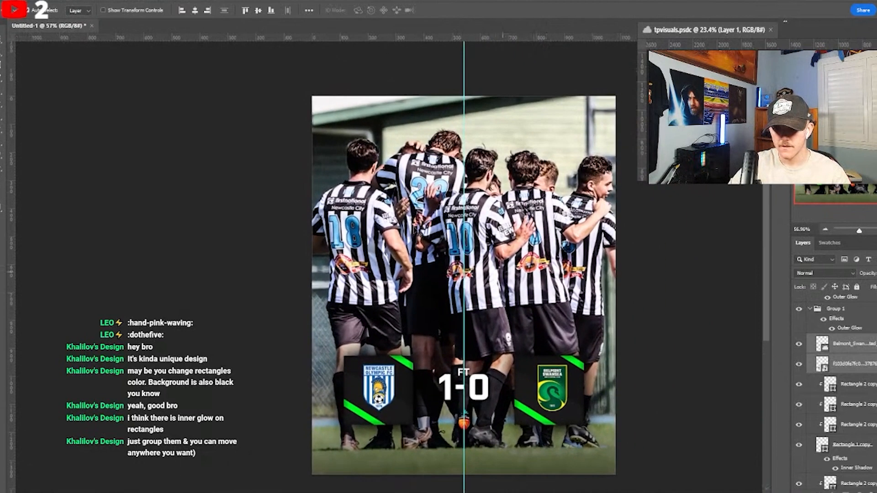
# - Compare the layout with the reference photo by showing and hiding its layer, checking the scorer line below the score
pyautogui.click(4, 2)
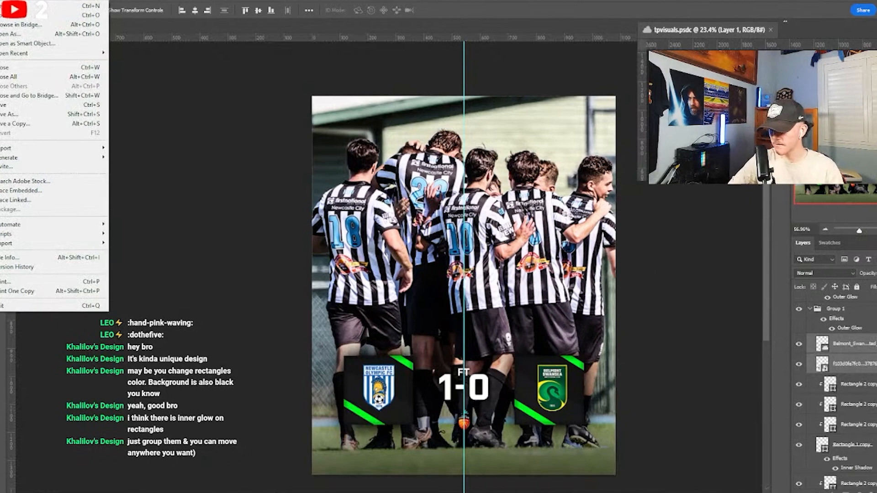
pyautogui.press('Escape')
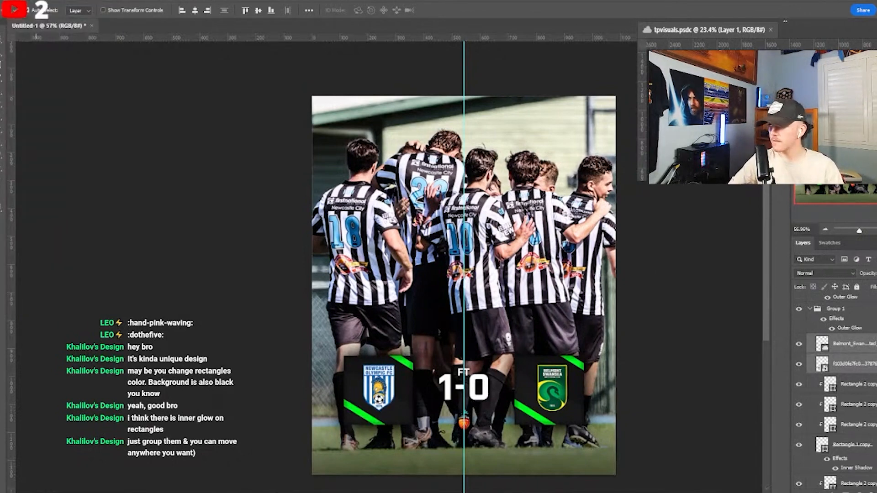
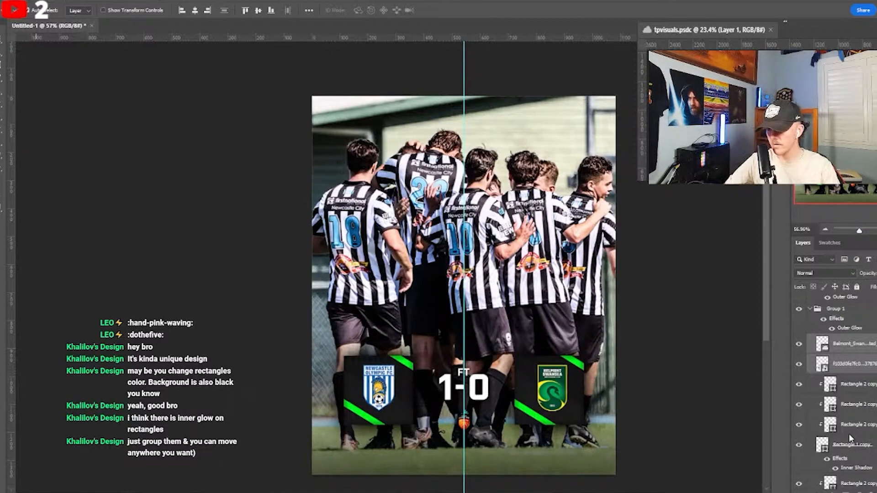
pyautogui.scroll(-3, 849, 432)
pyautogui.click(798, 391)
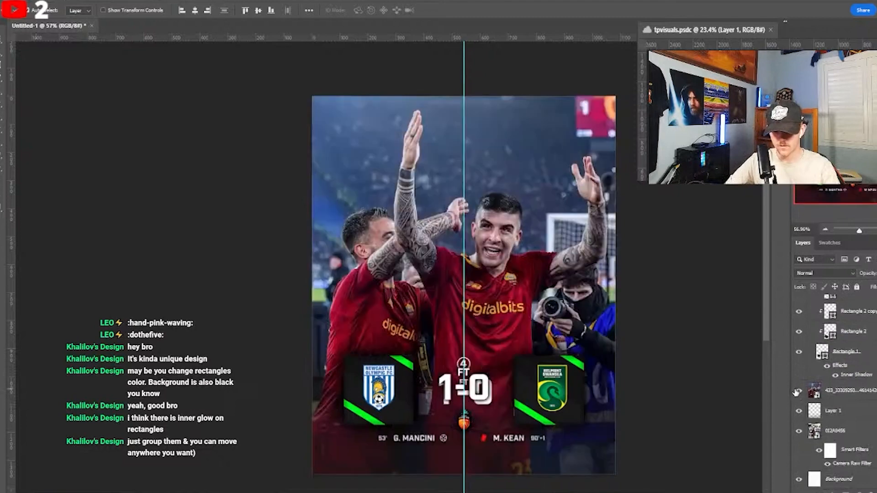
pyautogui.click(798, 391)
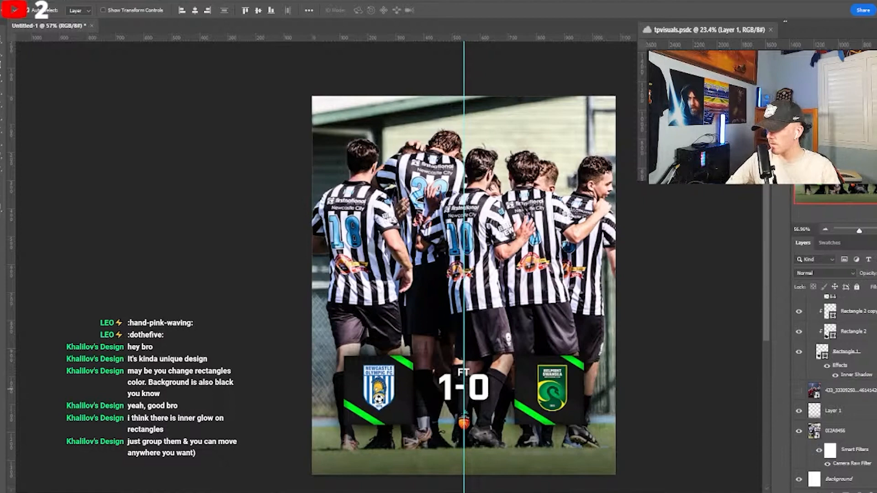
# - Try to place the white outline soccer ball icon image on the canvas
pyautogui.moveTo(10, 389); pyautogui.dragTo(479, 328)
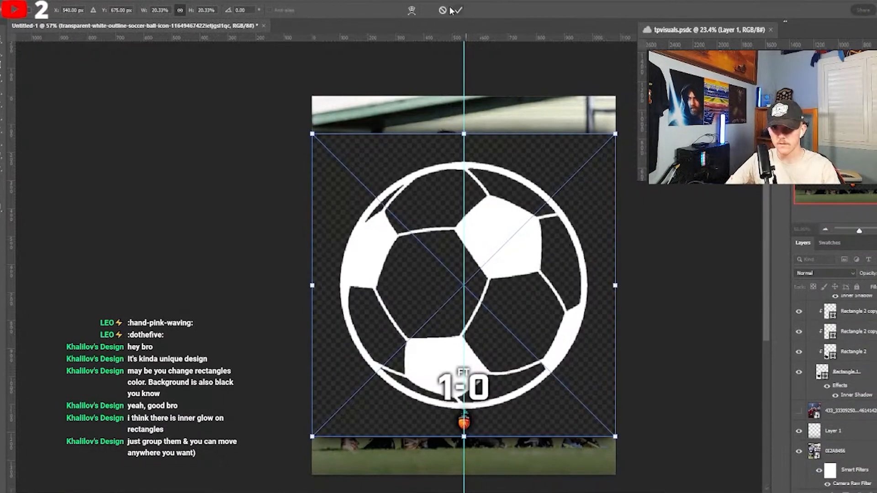
pyautogui.click(443, 10)
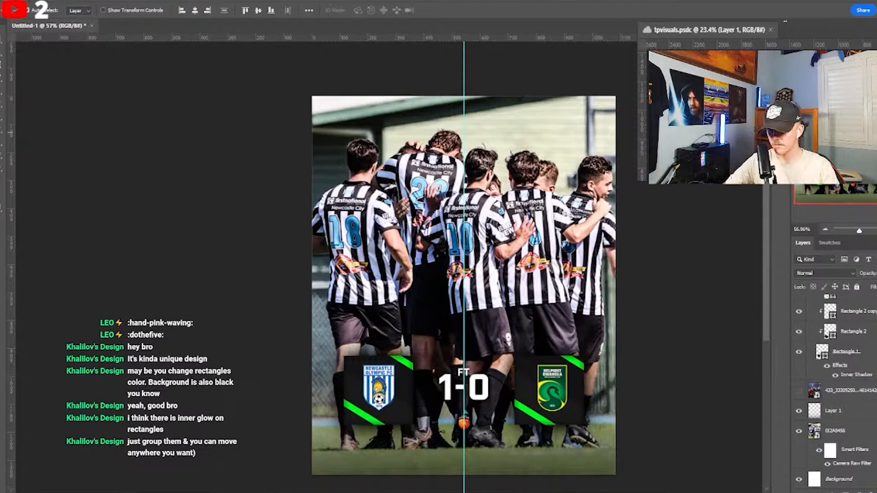
# - Nudge the group holding the FT and 1-0 texts slightly down
pyautogui.click(489, 393)
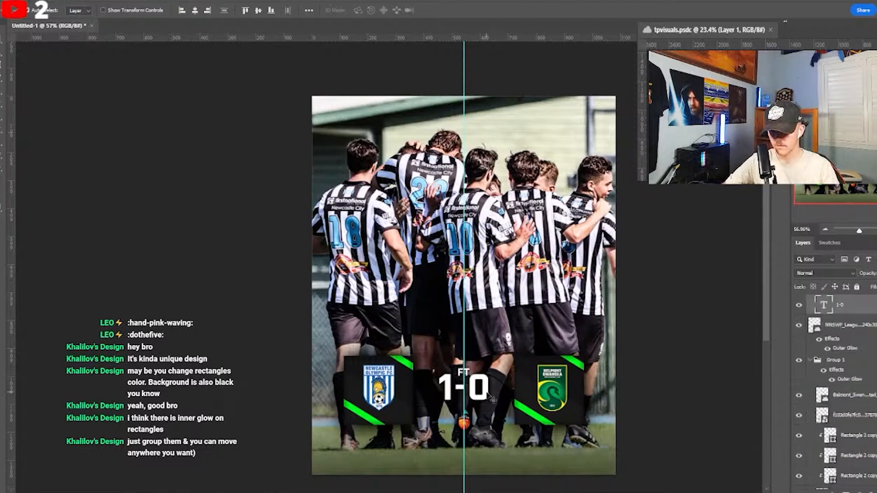
pyautogui.keyDown('shift'); pyautogui.click(860, 335); pyautogui.keyUp('shift')
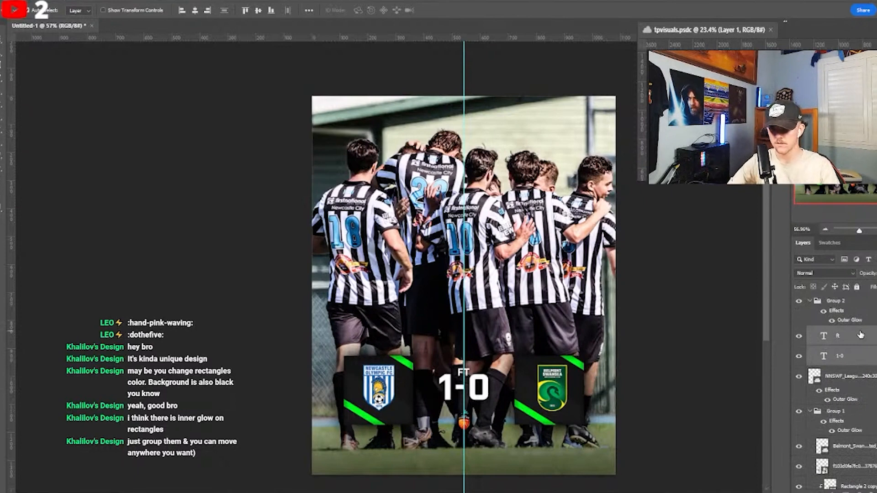
pyautogui.click(860, 302)
pyautogui.press('Down')
pyautogui.press('Down')
pyautogui.press('Down')
pyautogui.press('Down')
pyautogui.press('Down')
pyautogui.press('Down')
pyautogui.press('Down')
pyautogui.press('Down')
pyautogui.press('Down')
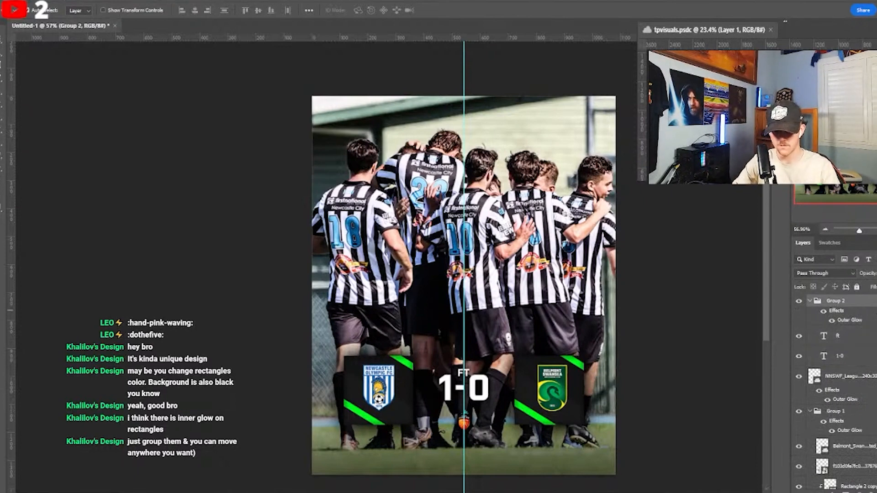
# - Move the FT and 1-0 group a few pixels further down between the two team boxes
pyautogui.press('Down')
pyautogui.press('Down')
pyautogui.press('Down')
pyautogui.press('Down')
pyautogui.press('Down')
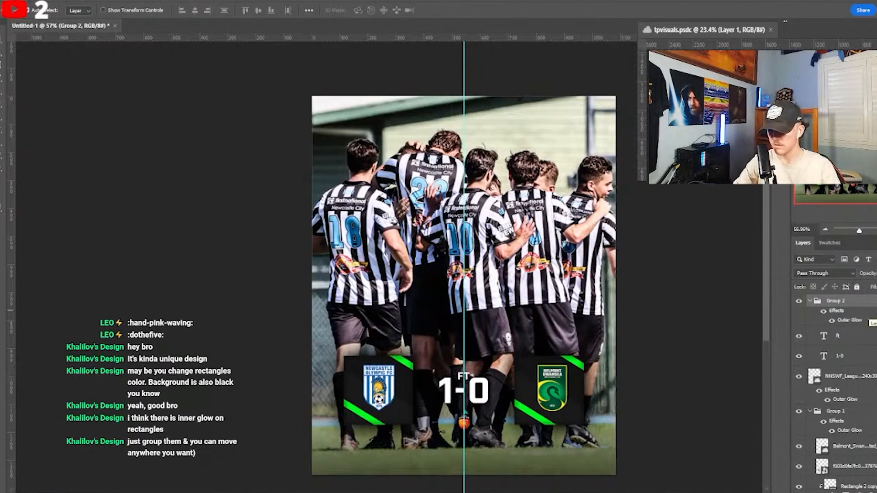
pyautogui.press('Down')
pyautogui.press('Down')
pyautogui.press('Up')
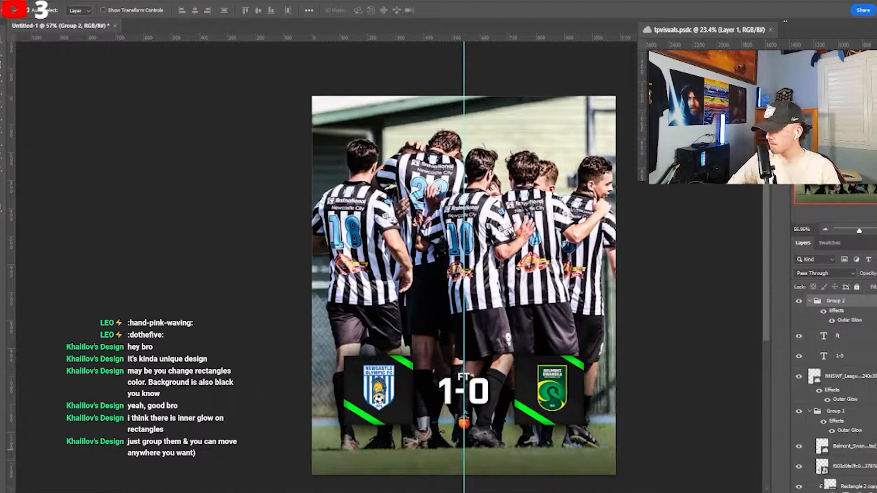
# - Open the black cartoon football image as its own document and erase its background, upper-left, left and centre panels with the Magic Eraser
pyautogui.moveTo(404, 51)
pyautogui.mouseDown()
pyautogui.moveTo(440, 56)
pyautogui.moveTo(480, 25)
pyautogui.mouseUp()
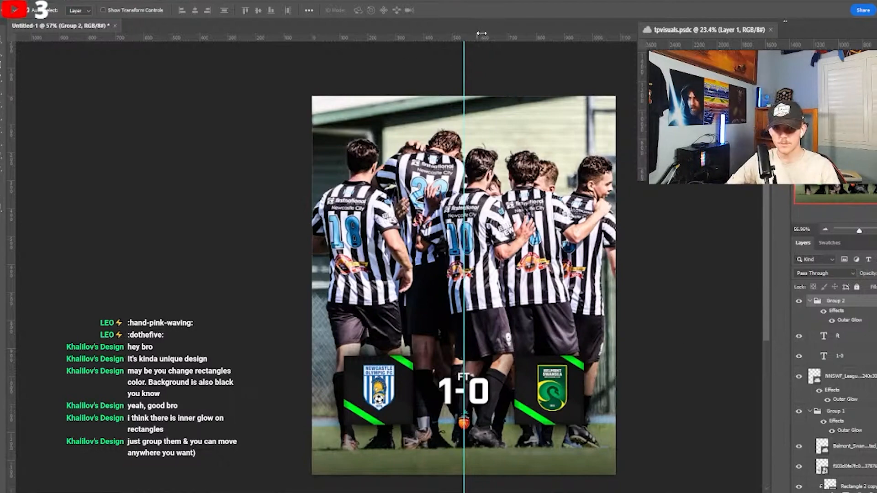
pyautogui.press('e')
pyautogui.click(498, 102)
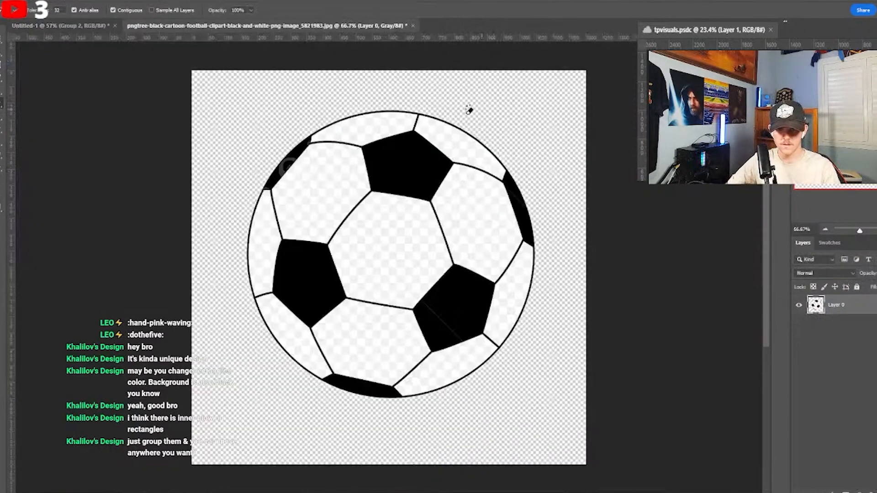
pyautogui.click(333, 177)
pyautogui.click(360, 132)
pyautogui.scroll(3, 289, 196)
pyautogui.click(242, 244)
pyautogui.click(369, 259)
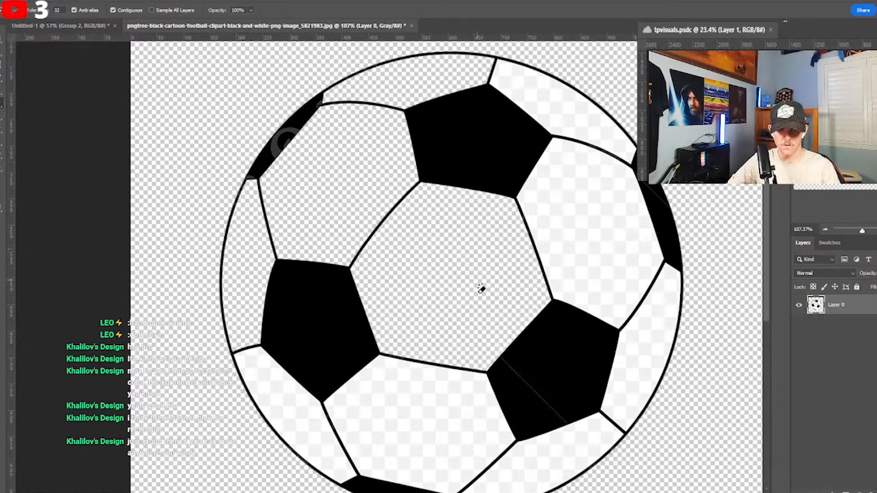
# - Erase the football's remaining white and checkered panels along the right, lower and upper-right parts of the ball
pyautogui.scroll(-1, 512, 265)
pyautogui.click(558, 211)
pyautogui.click(274, 365)
pyautogui.click(440, 405)
pyautogui.scroll(-1, 517, 397)
pyautogui.click(535, 401)
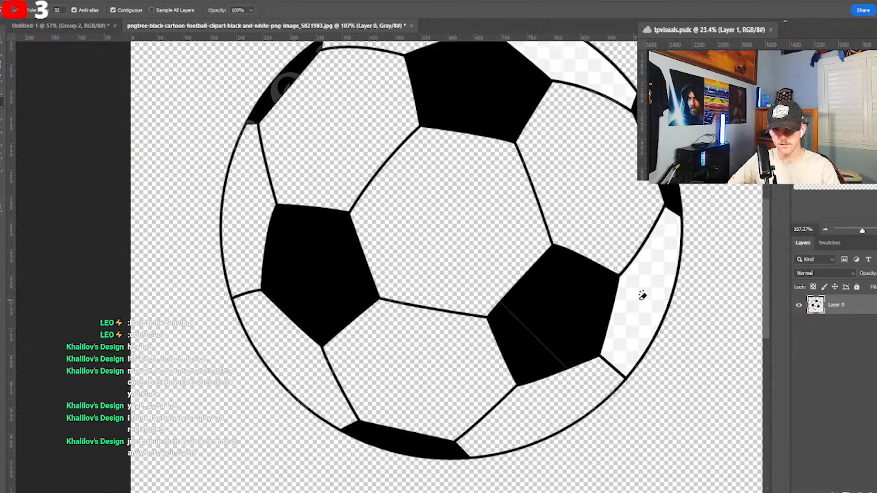
pyautogui.click(642, 295)
pyautogui.scroll(2, 573, 140)
pyautogui.click(561, 105)
pyautogui.hotkey('ctrl', '0')
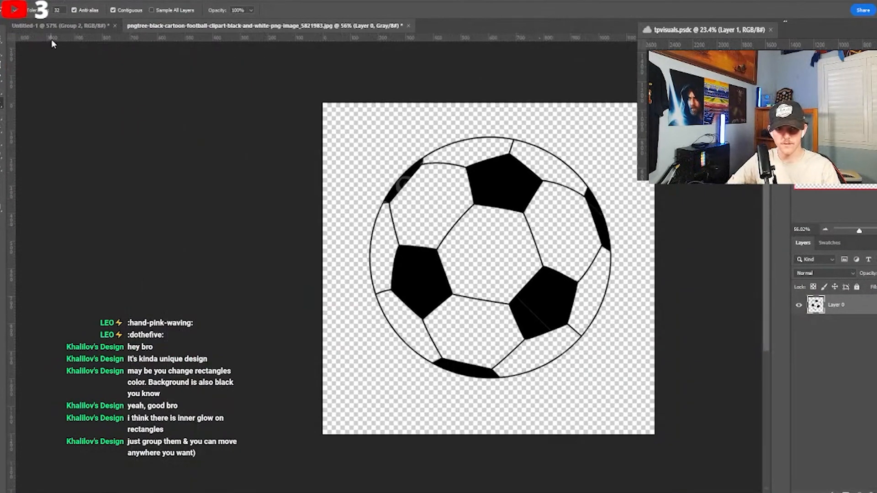
# - Copy the cleaned football into the score graphic above the FT and 1-0 group and give it a white Color Overlay
pyautogui.hotkey('ctrl', 'Tab')
pyautogui.click(811, 301)
pyautogui.hotkey('ctrl', 'v')
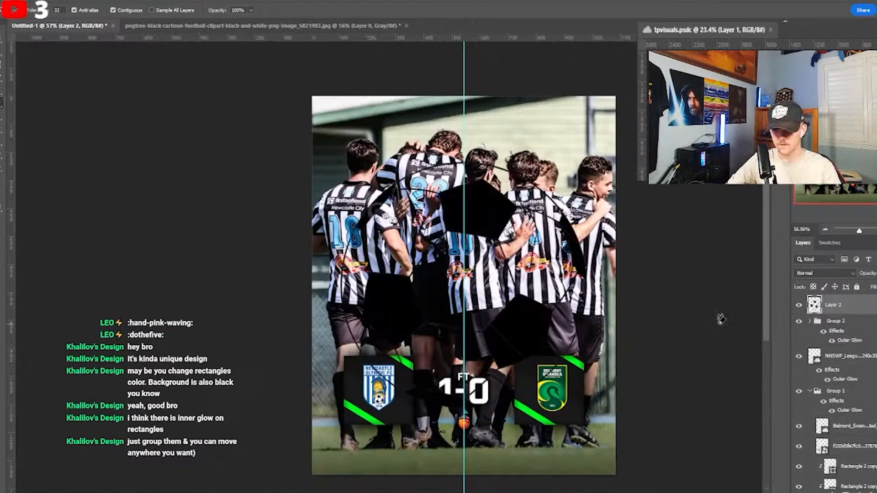
pyautogui.doubleClick(859, 305)
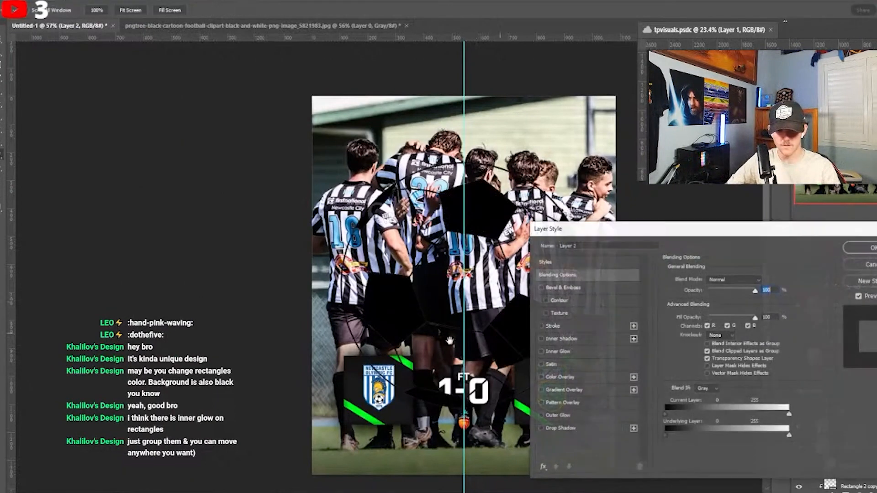
pyautogui.click(553, 377)
pyautogui.click(857, 249)
# - Scale the football down to about 4.6% and place it just below the Newcastle Olympic box
pyautogui.hotkey('ctrl', 't')
pyautogui.moveTo(585, 284); pyautogui.dragTo(374, 284)
pyautogui.moveTo(365, 285); pyautogui.dragTo(432, 424)
pyautogui.scroll(3, 431, 423)
pyautogui.scroll(5, 432, 423)
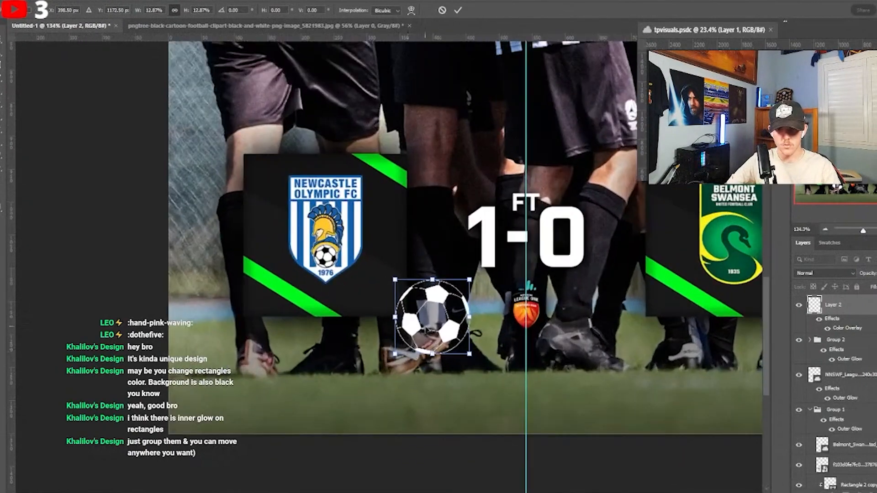
pyautogui.moveTo(469, 317); pyautogui.dragTo(419, 350)
pyautogui.moveTo(428, 349)
pyautogui.mouseDown()
pyautogui.moveTo(395, 348)
pyautogui.moveTo(420, 349)
pyautogui.mouseUp()
pyautogui.scroll(5, 386, 325)
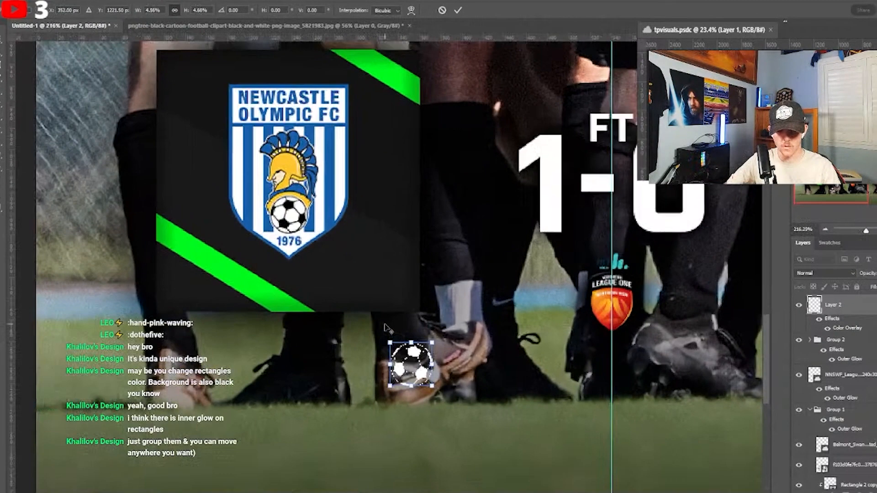
pyautogui.click(458, 10)
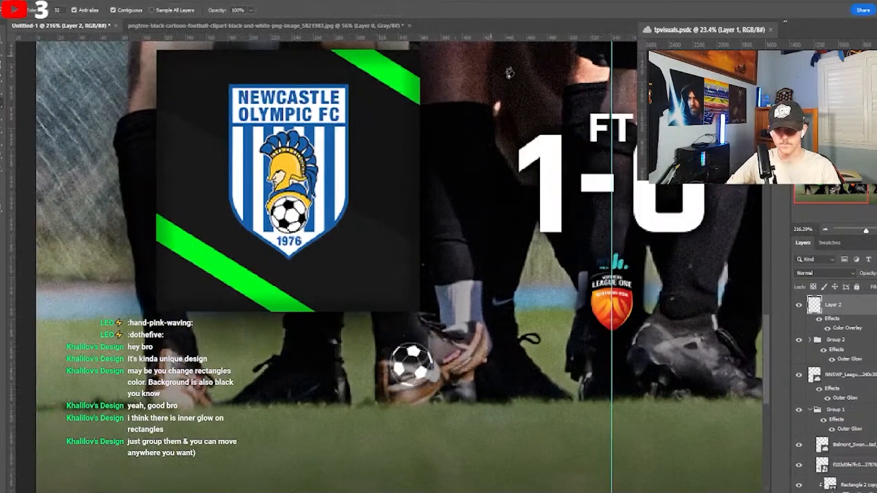
# - Add an Outer Glow effect to the football layer
pyautogui.doubleClick(866, 313)
pyautogui.click(542, 415)
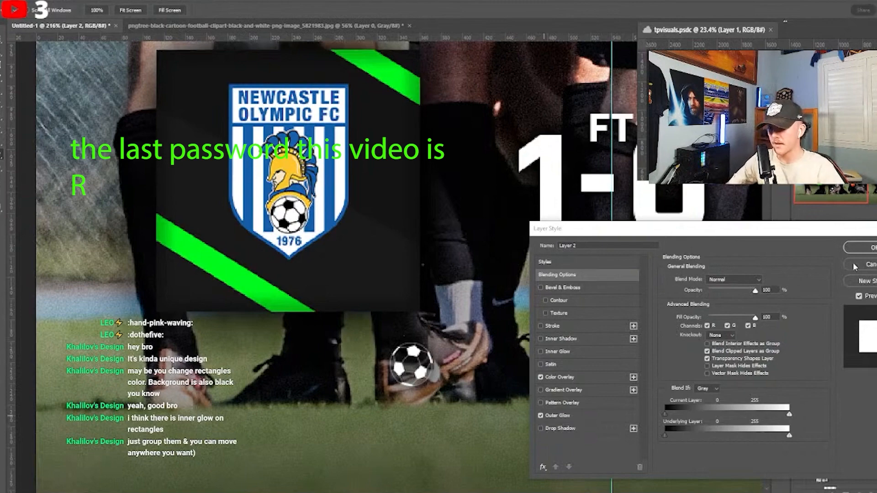
pyautogui.click(738, 282)
pyautogui.click(859, 249)
pyautogui.scroll(-8, 516, 297)
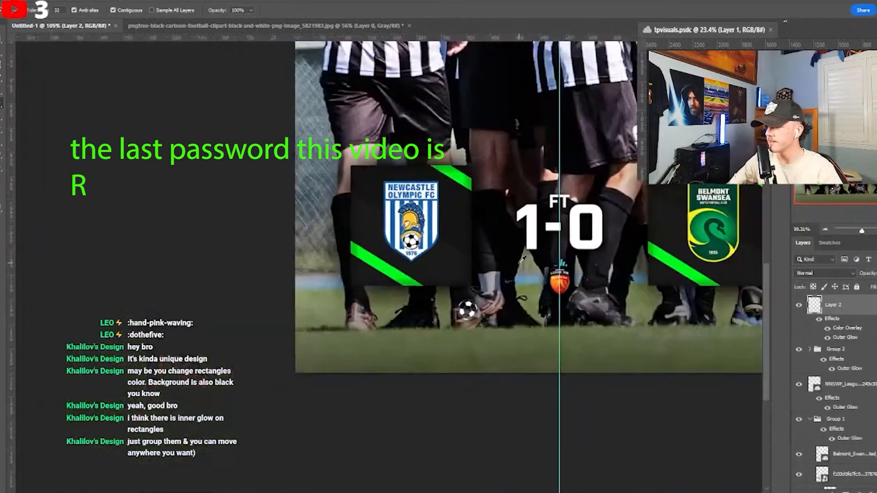
# - Resize the football and shift it slightly beneath the Newcastle Olympic box
pyautogui.scroll(2, 599, 246)
pyautogui.scroll(4, 599, 249)
pyautogui.hotkey('ctrl', 't')
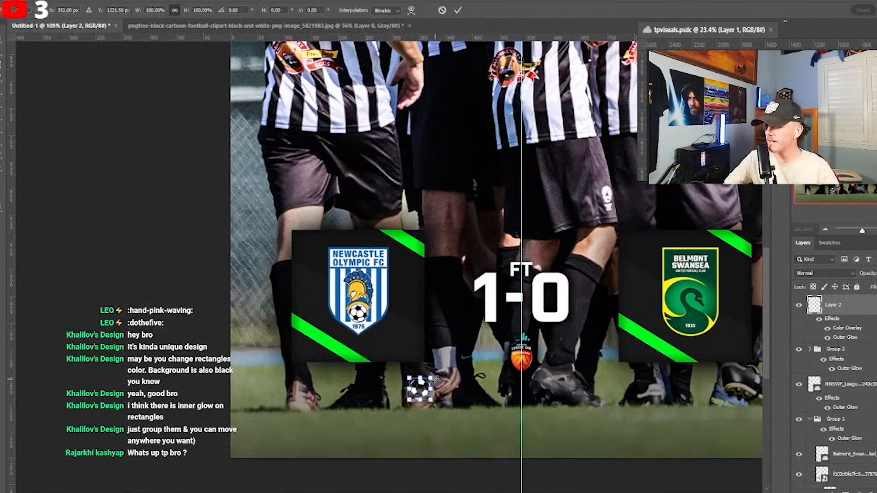
pyautogui.scroll(1, 500, 262)
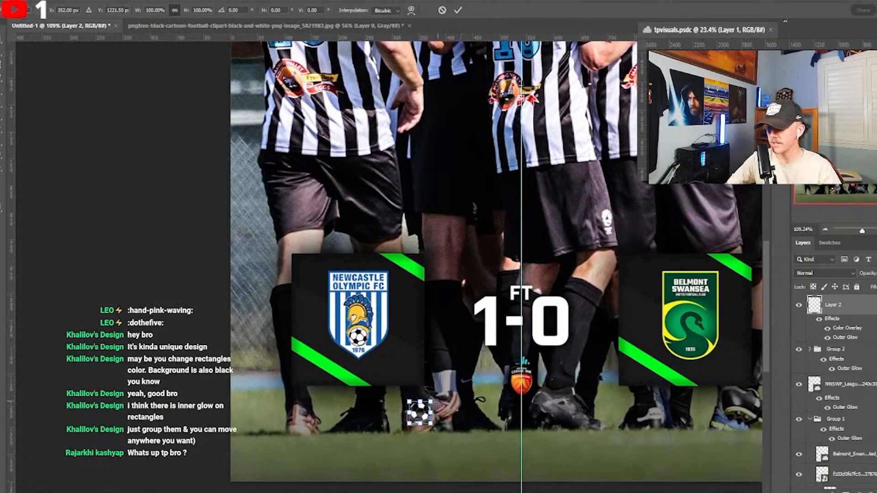
pyautogui.moveTo(432, 400); pyautogui.dragTo(442, 390)
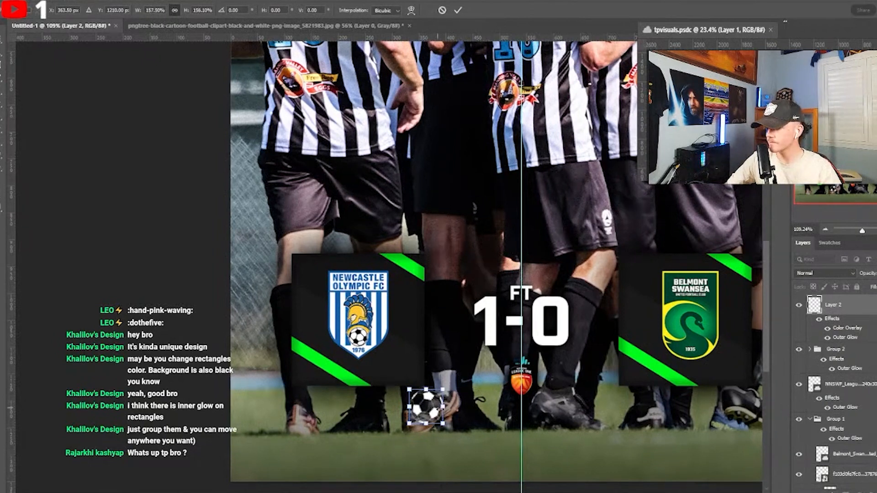
pyautogui.moveTo(423, 406); pyautogui.dragTo(436, 433)
pyautogui.click(458, 10)
pyautogui.scroll(-3, 457, 144)
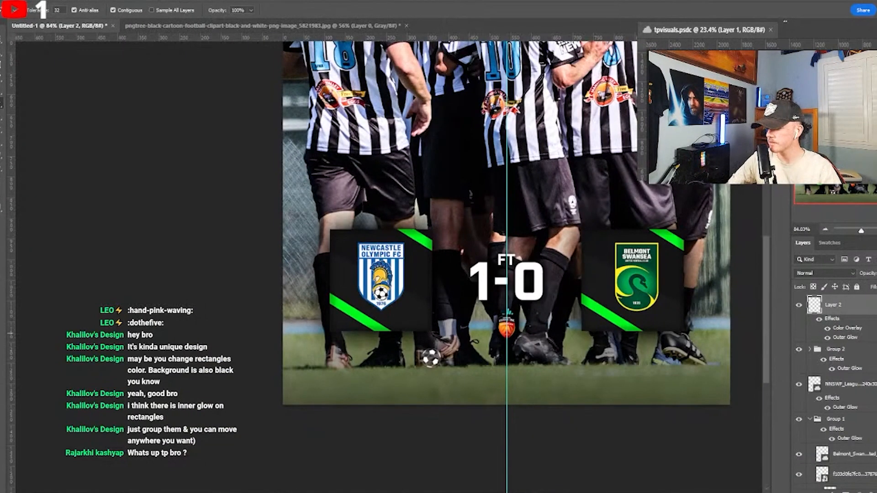
# - Show the reference photo layer, then scale the football to about 54% and place it over the reference ball icon beside the scorer's name
pyautogui.scroll(-5, 835, 410)
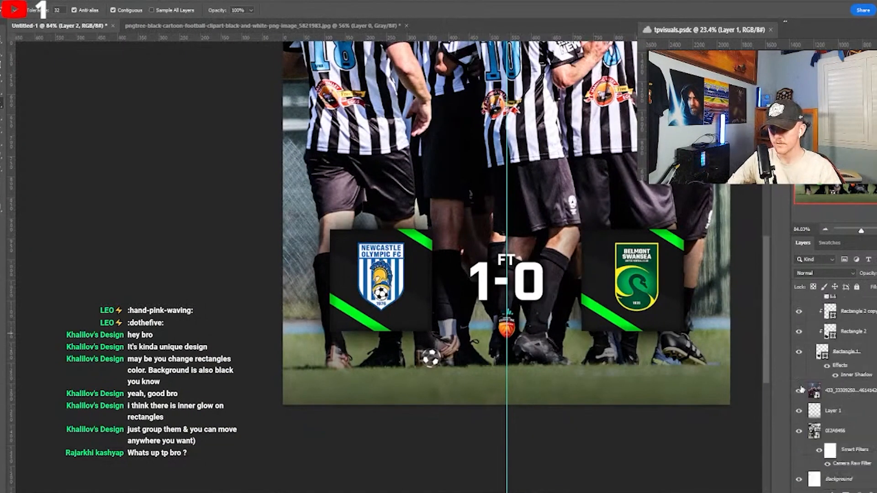
pyautogui.click(800, 391)
pyautogui.scroll(5, 411, 357)
pyautogui.hotkey('ctrl', 't')
pyautogui.moveTo(389, 358); pyautogui.dragTo(477, 337)
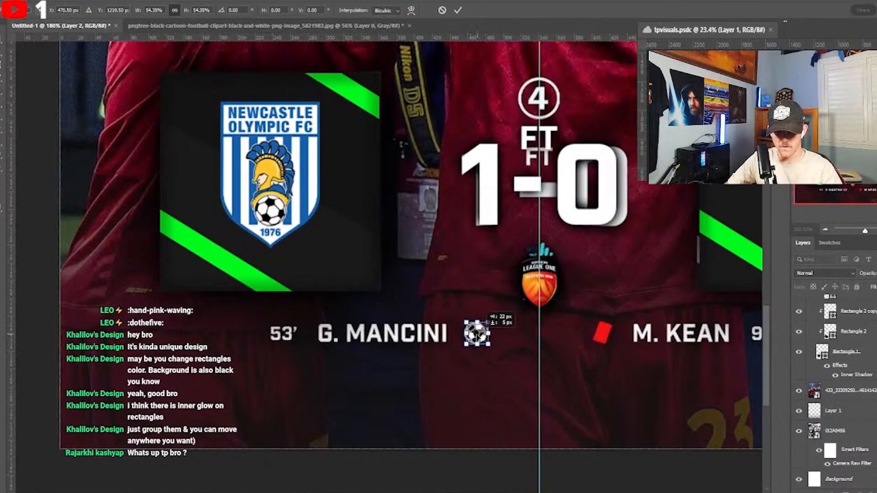
pyautogui.press('Return')
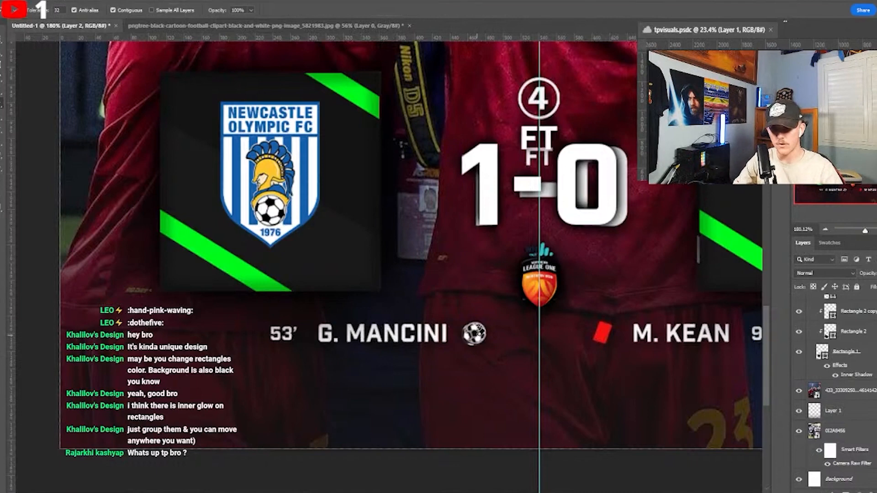
# - Add a text line with 53' and the scorer's name over the reference scorer line, and try to transform it
pyautogui.press('v')
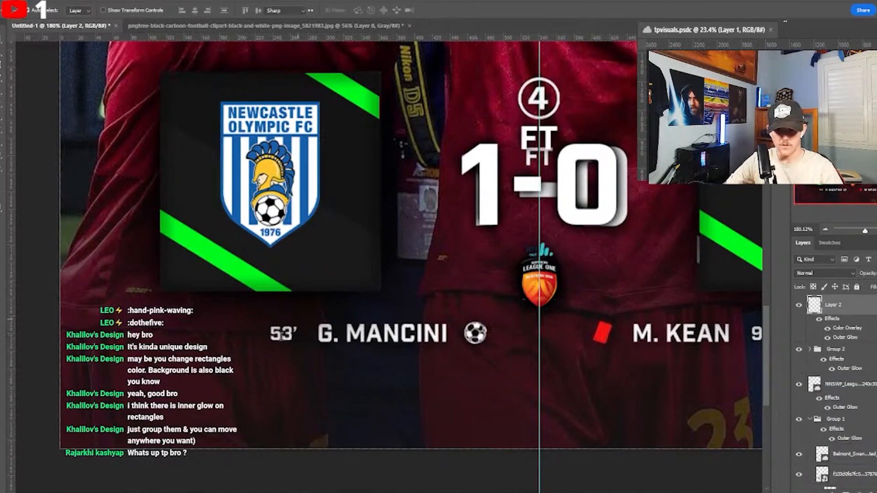
pyautogui.press('t')
pyautogui.click(308, 336)
pyautogui.write("53'   ")
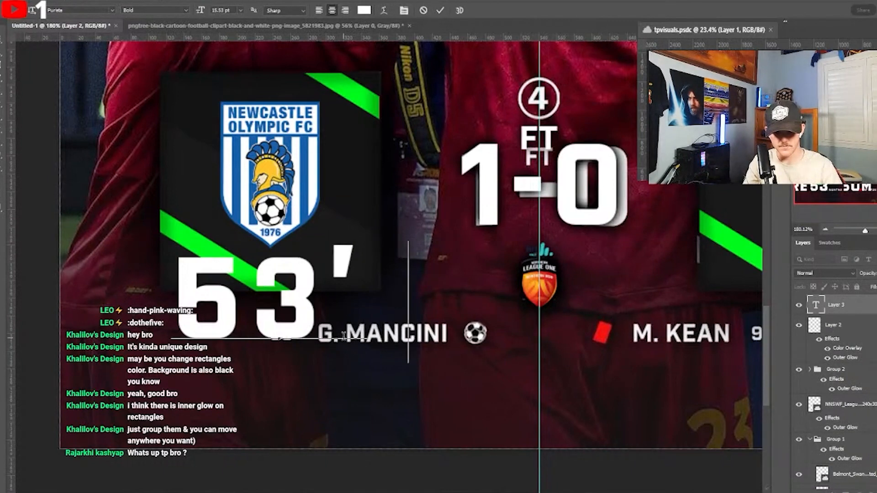
pyautogui.write('J.')
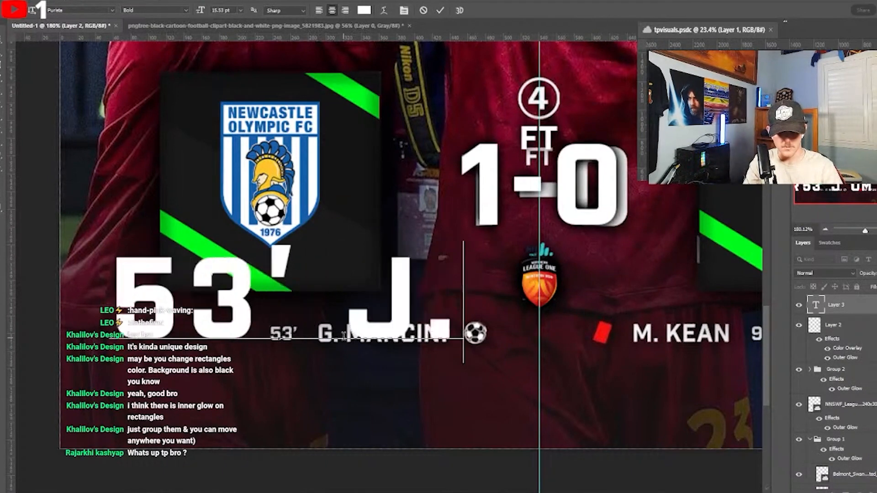
pyautogui.write(' MULLER')
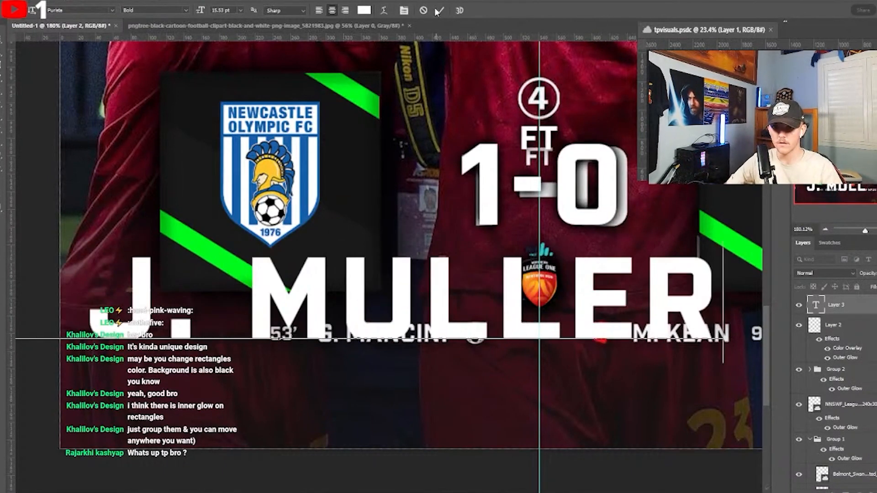
pyautogui.click(438, 11)
pyautogui.click(409, 186)
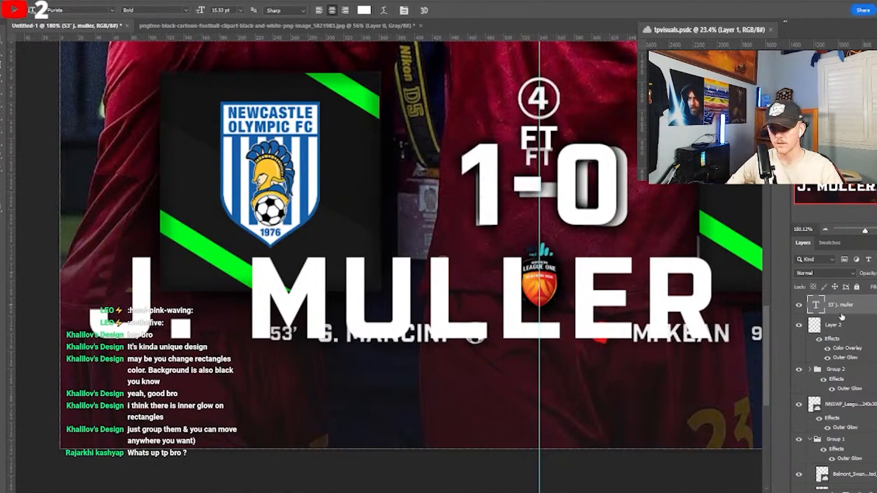
pyautogui.hotkey('ctrl', 't')
pyautogui.click(399, 183)
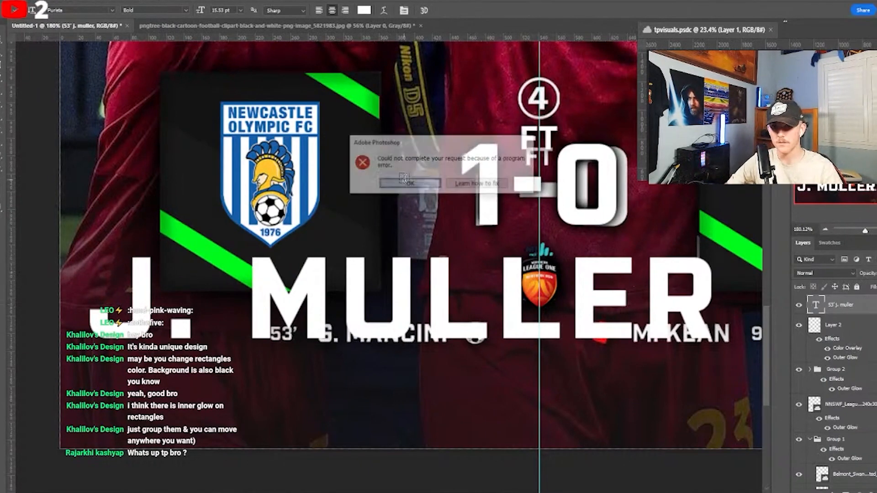
# - Try to save the document on the computer in the PSD folder as FT, without replacing the existing GOAL.psd
pyautogui.click(10, 1)
pyautogui.click(22, 115)
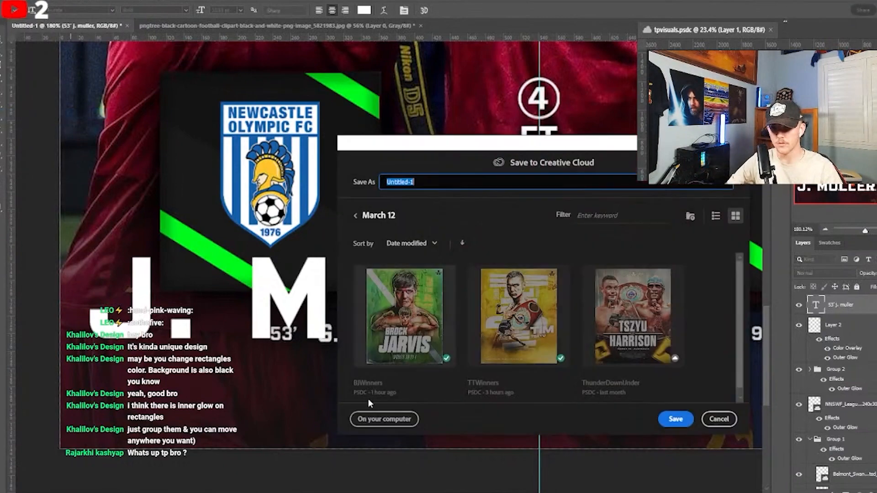
pyautogui.click(384, 420)
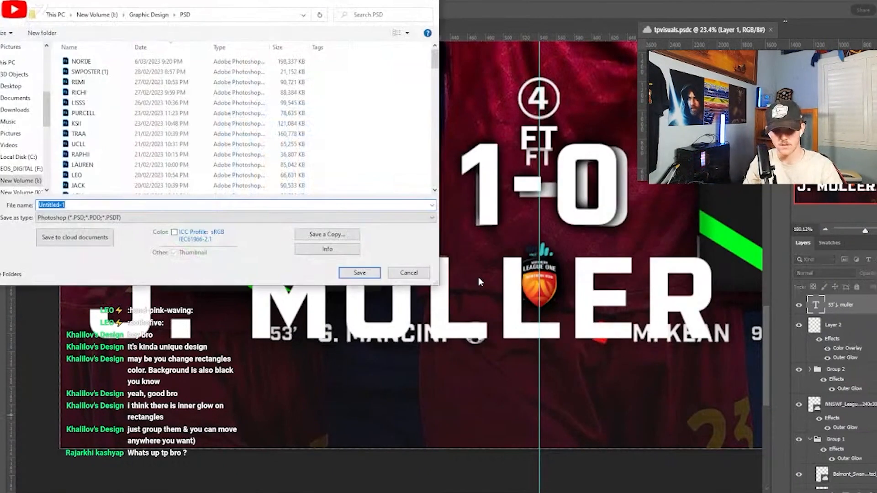
pyautogui.write('GOAL')
pyautogui.press('Return')
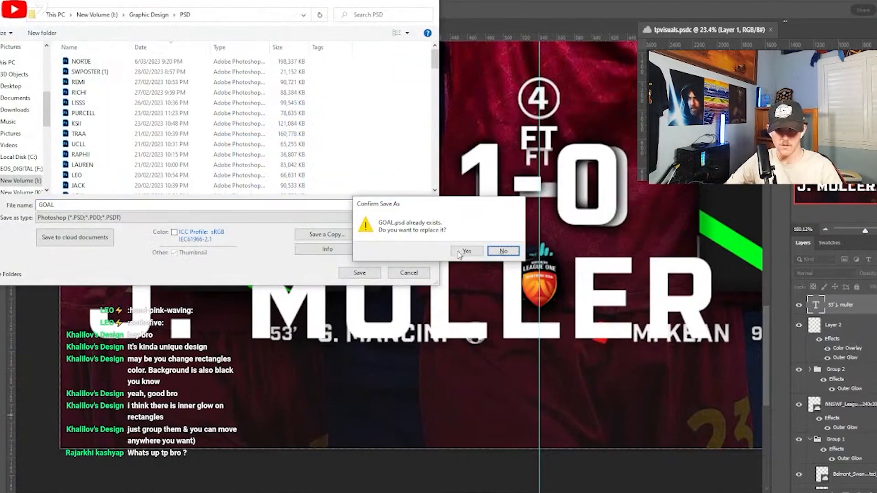
pyautogui.click(498, 252)
pyautogui.write('FT')
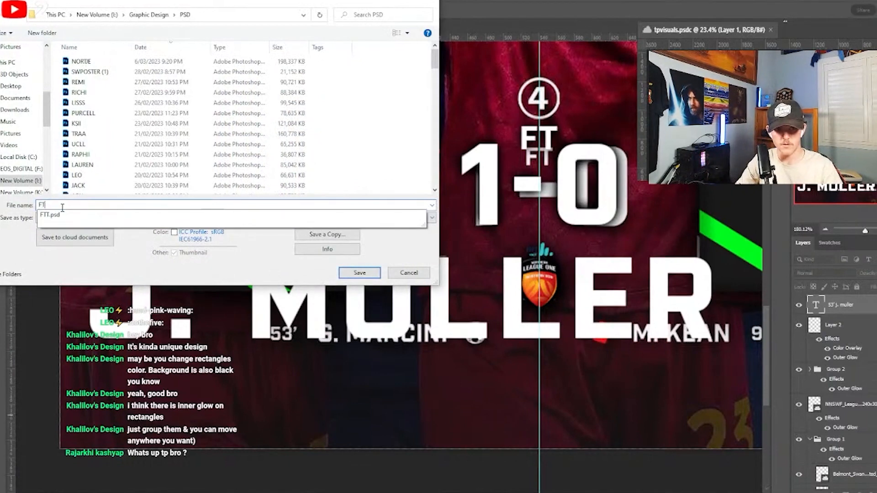
pyautogui.click(360, 273)
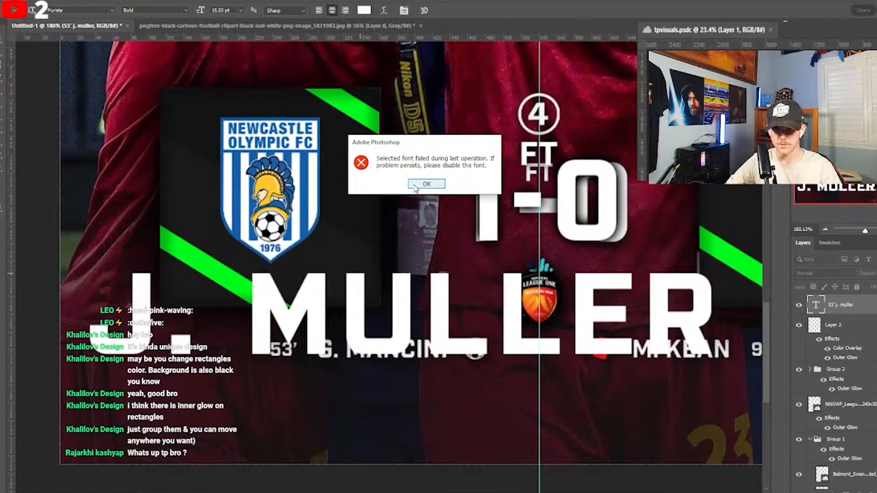
pyautogui.click(426, 184)
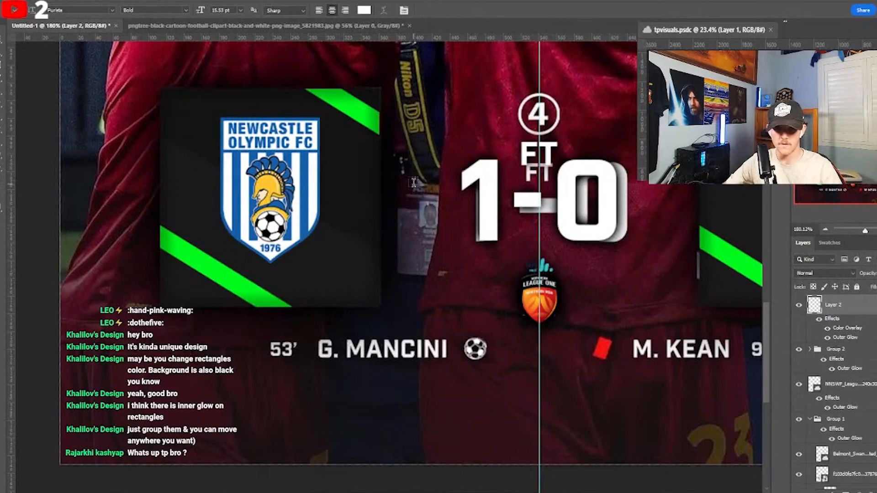
# - Retry saving the document on the computer in the PSD folder under the file name FT
pyautogui.click(15, 9)
pyautogui.click(28, 121)
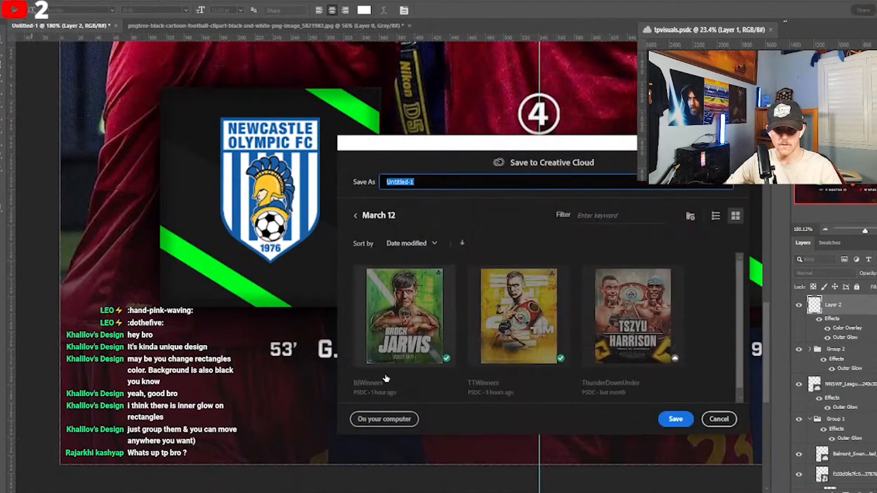
pyautogui.click(353, 217)
pyautogui.click(354, 217)
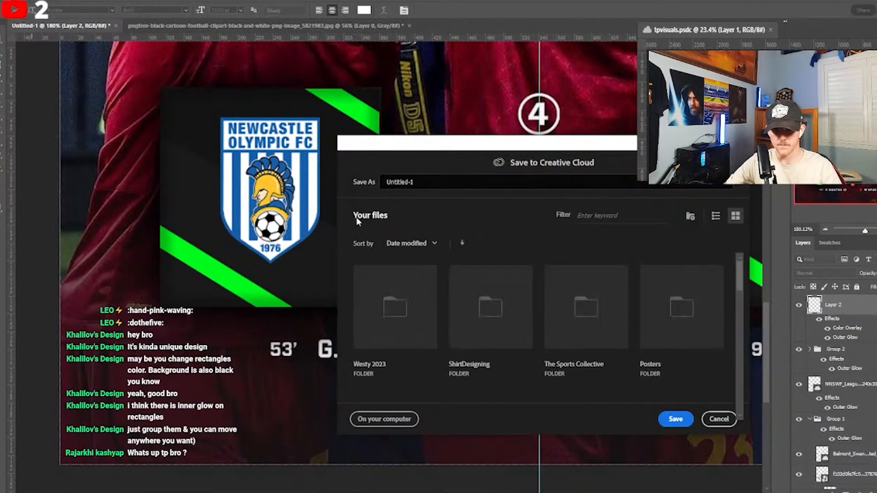
pyautogui.click(384, 419)
pyautogui.write('FT')
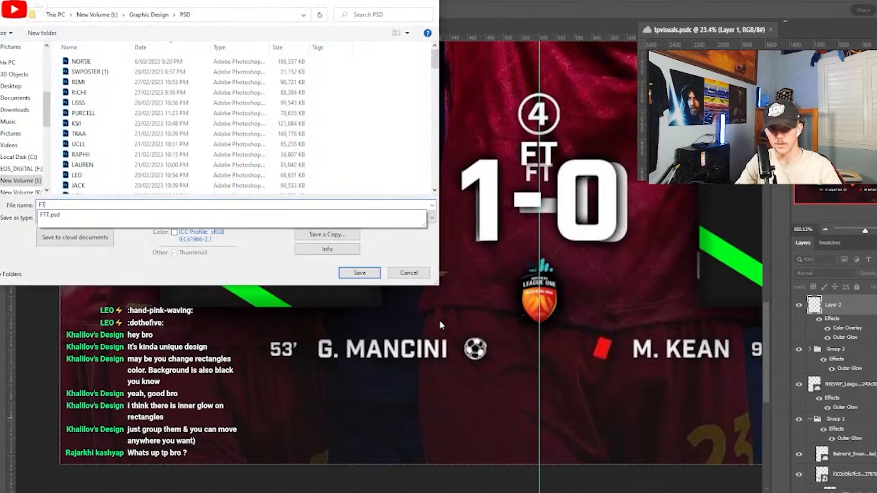
pyautogui.press('Return')
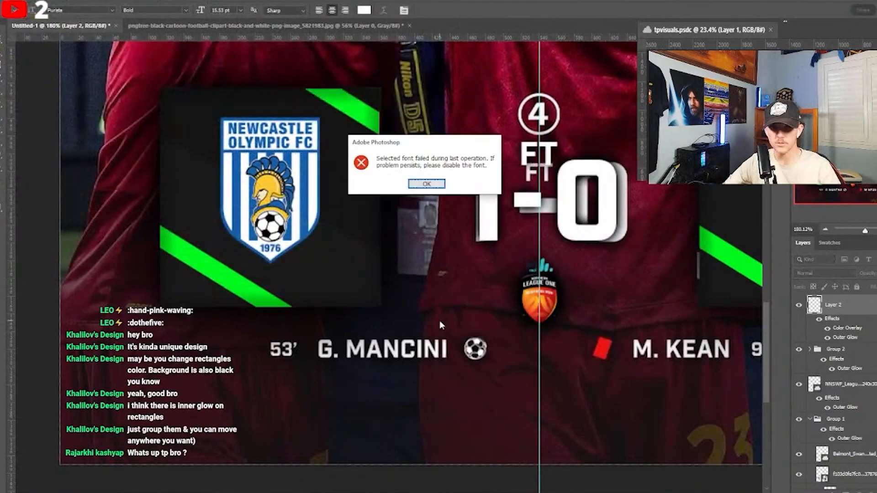
pyautogui.click(410, 183)
pyautogui.scroll(-3, 414, 226)
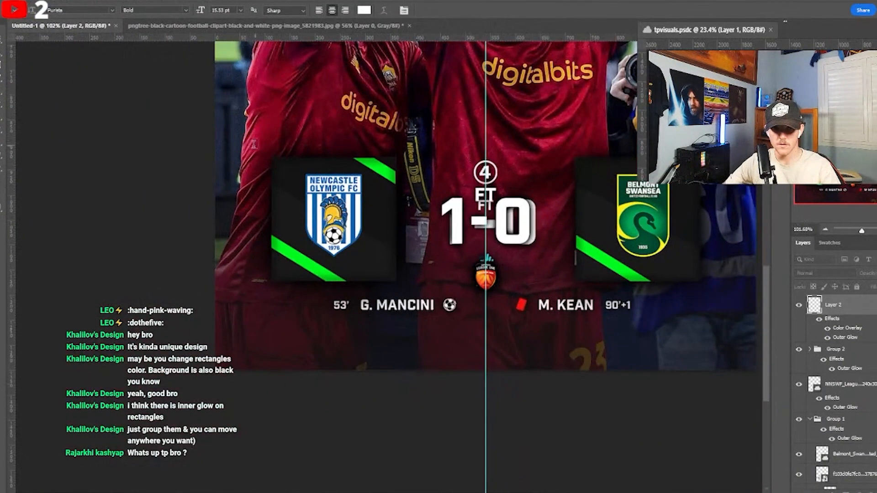
pyautogui.click(414, 183)
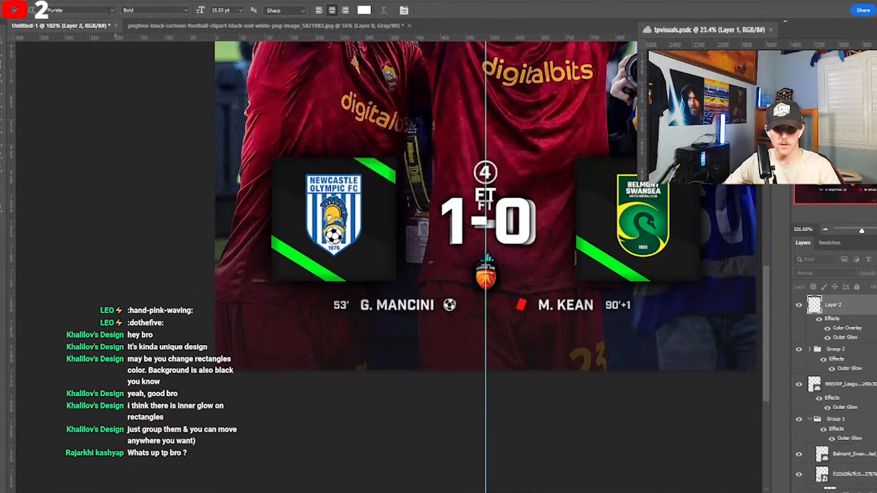
# - Switch the font to Dharma Gothic E and add a test text line reading ADAD over the rear player's shirt
pyautogui.click(112, 10)
pyautogui.click(117, 66)
pyautogui.click(321, 84)
pyautogui.scroll(1, 322, 84)
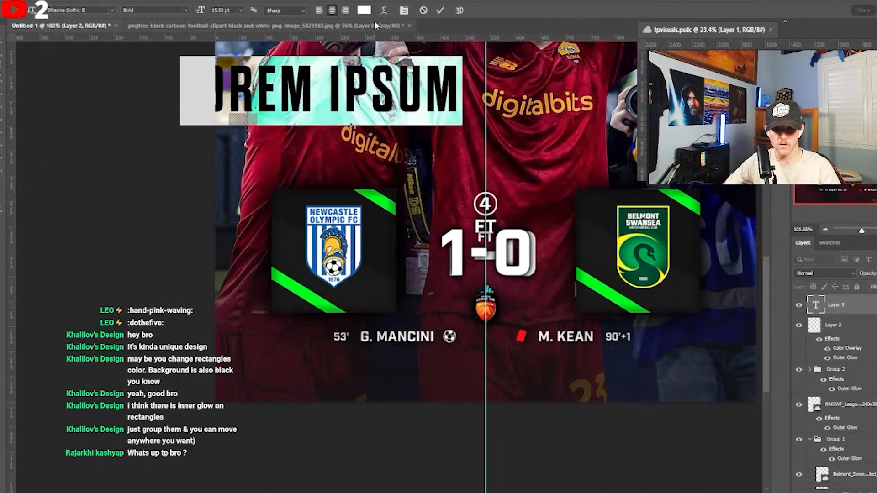
pyautogui.write('ADAD')
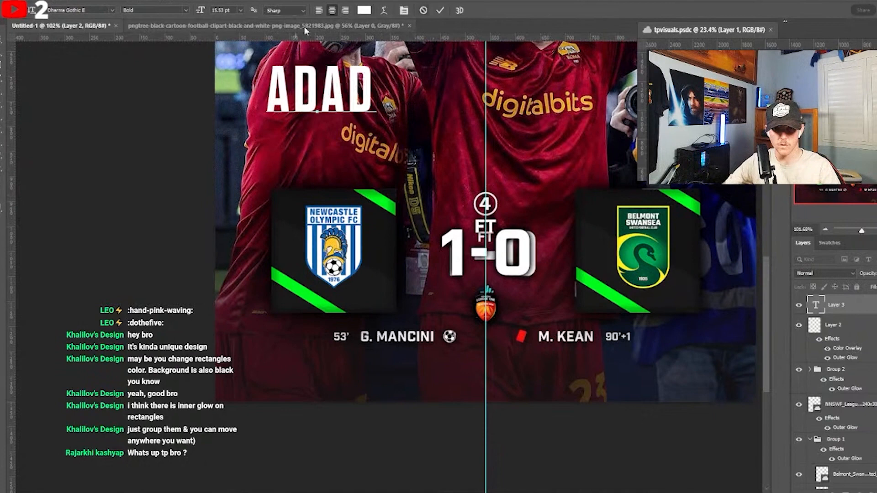
pyautogui.click(440, 10)
pyautogui.scroll(2, 485, 256)
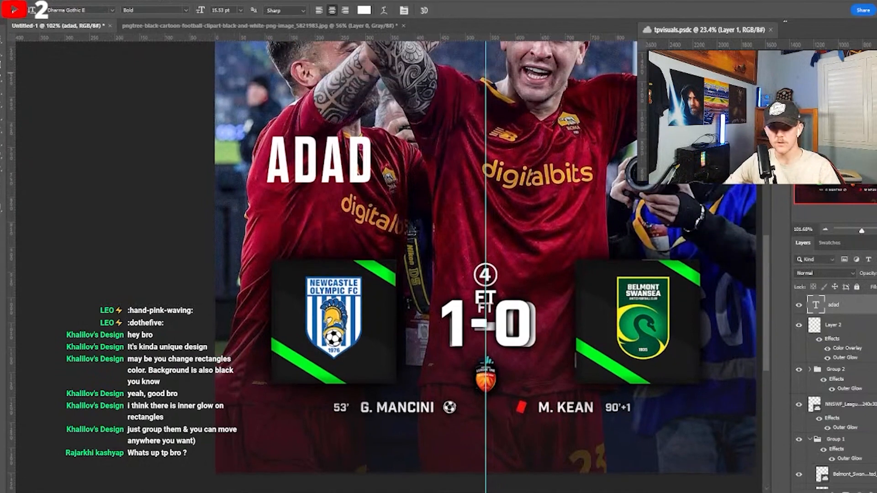
# - With the new font set, try once more to save the document locally as FT in the PSD folder
pyautogui.click(12, 2)
pyautogui.click(22, 107)
pyautogui.click(21, 107)
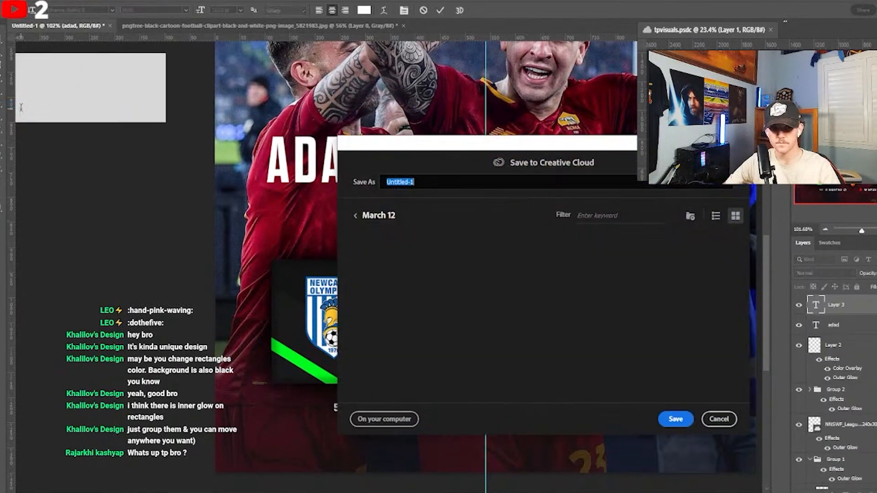
pyautogui.click(396, 418)
pyautogui.write('v')
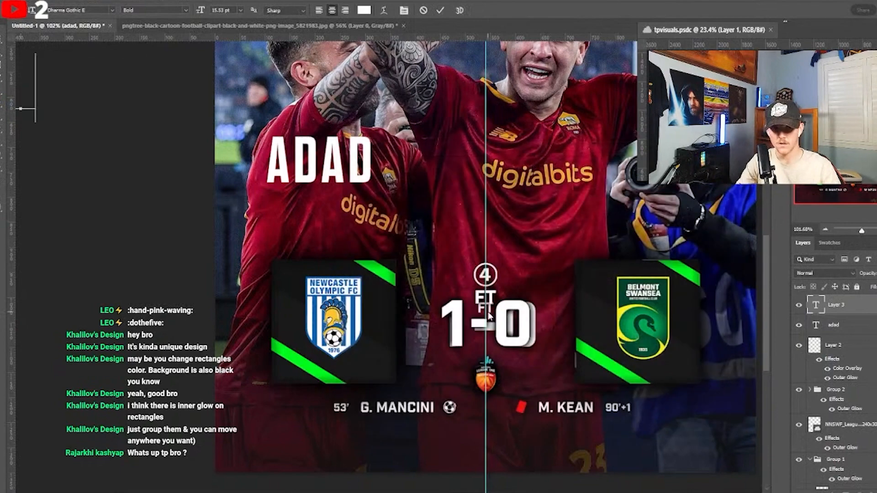
pyautogui.press('BackSpace')
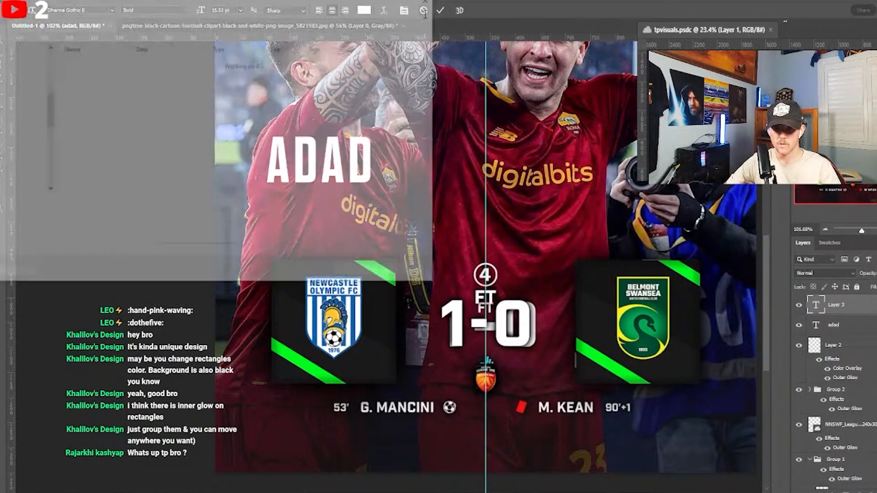
pyautogui.write('FT')
pyautogui.click(354, 274)
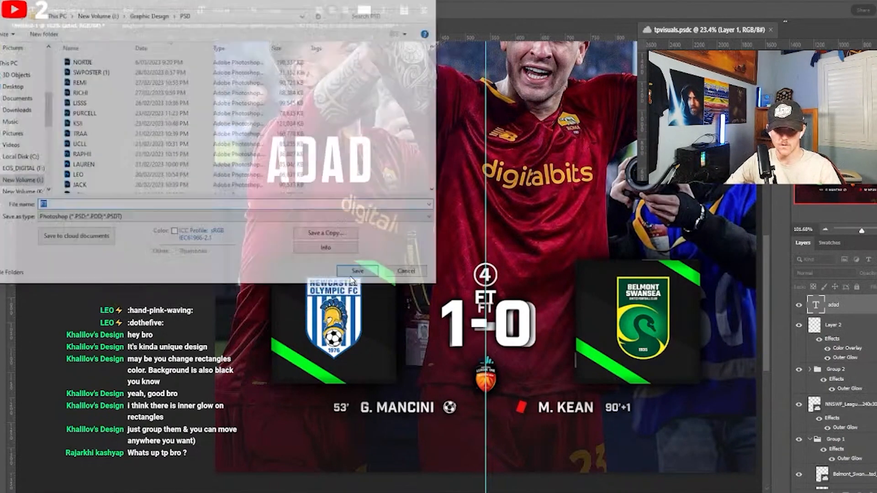
pyautogui.click(412, 185)
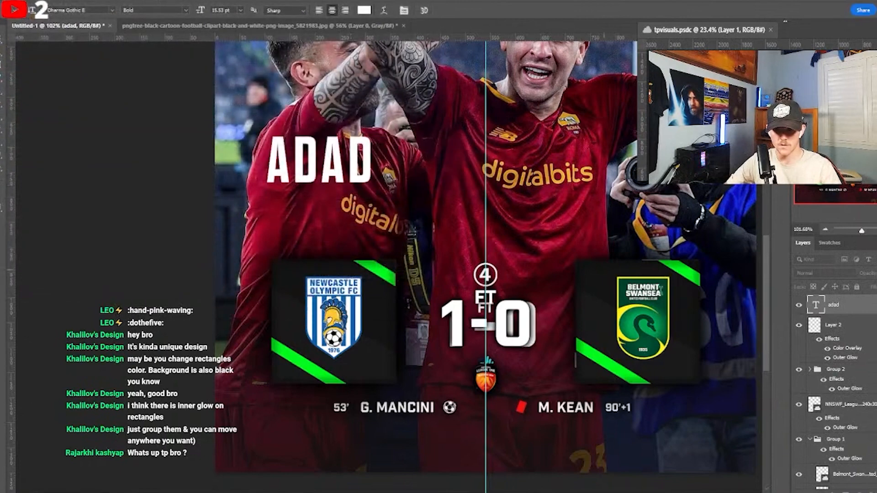
# - Delete the ADAD test text layer
pyautogui.press('Delete')
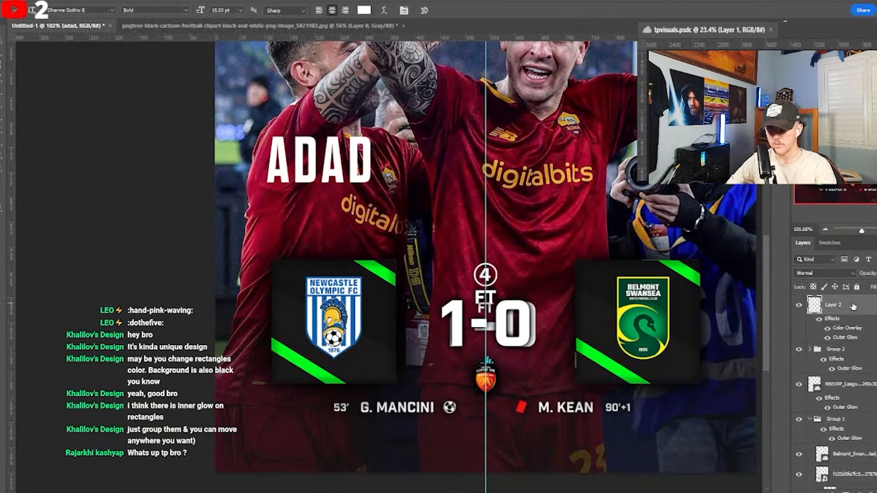
pyautogui.scroll(2, 292, 227)
pyautogui.scroll(-7, 300, 219)
pyautogui.scroll(5, 356, 205)
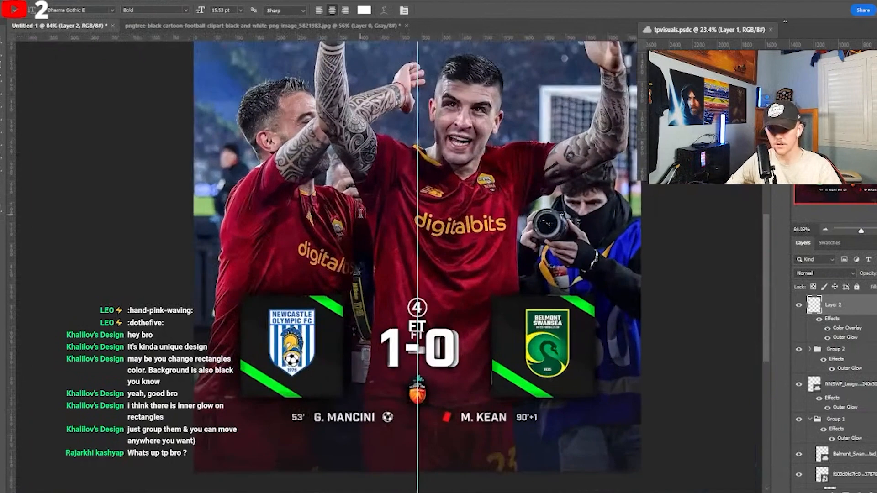
# - Close the separate cartoon football image document without saving its changes
pyautogui.click(400, 25)
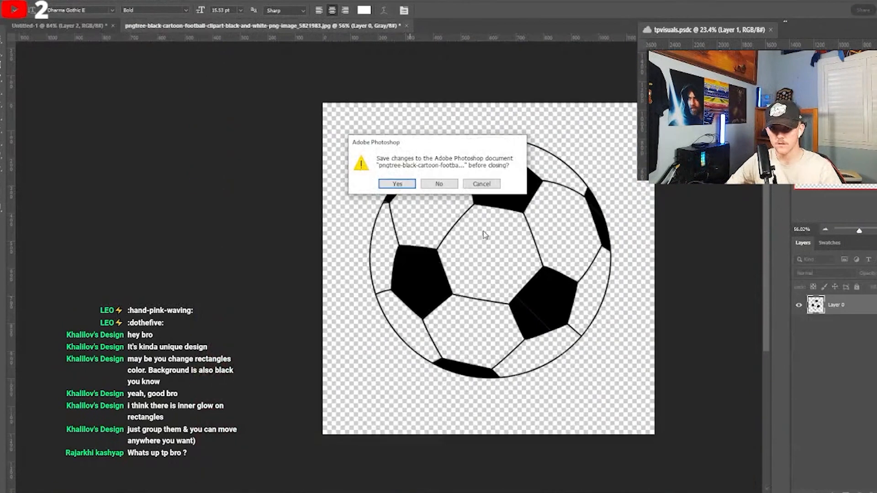
pyautogui.click(451, 182)
pyautogui.scroll(1, 446, 181)
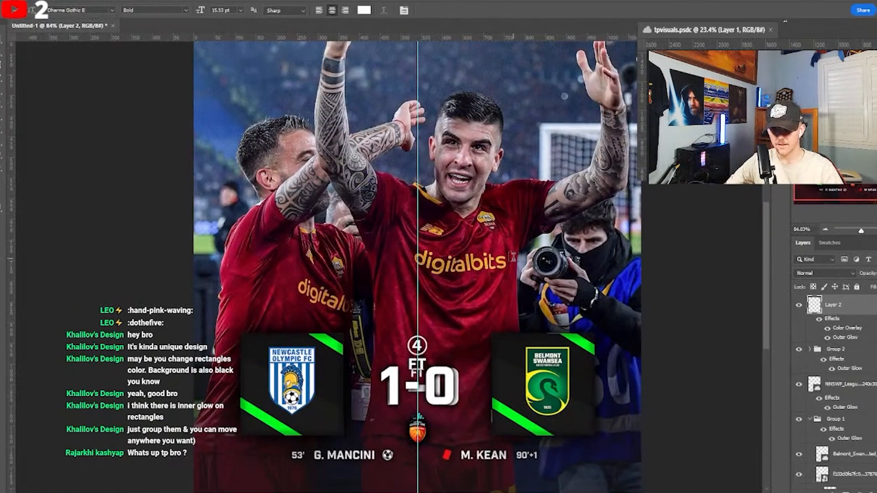
pyautogui.scroll(-1, 512, 257)
# - Hide the reference photo layer so the design sits over the striped-shirt team photo
pyautogui.press('v')
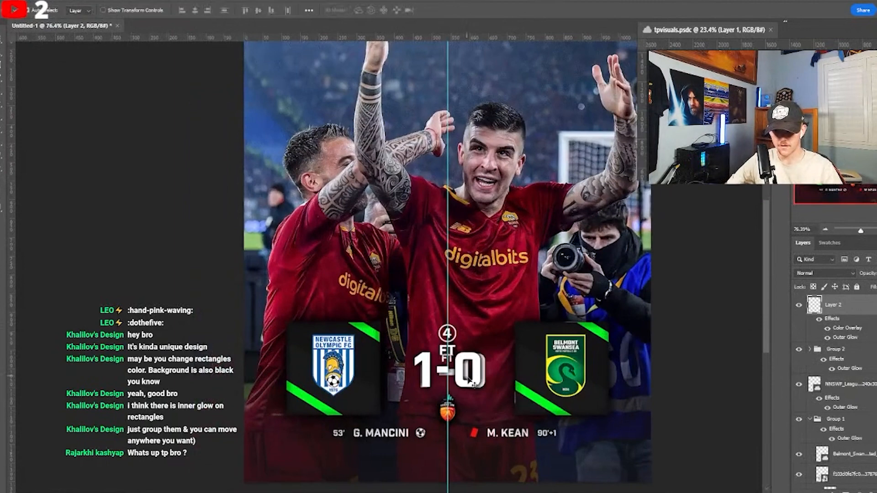
pyautogui.scroll(-5, 849, 409)
pyautogui.click(799, 392)
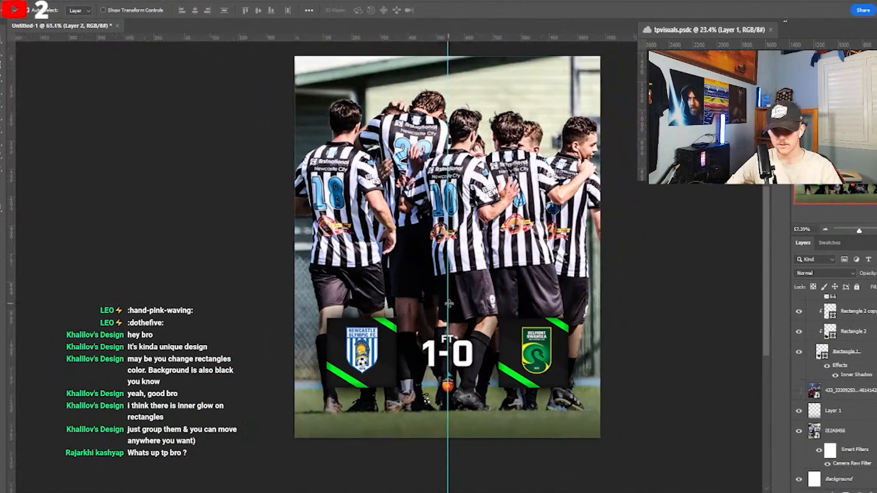
pyautogui.scroll(3, 815, 378)
pyautogui.scroll(3, 816, 378)
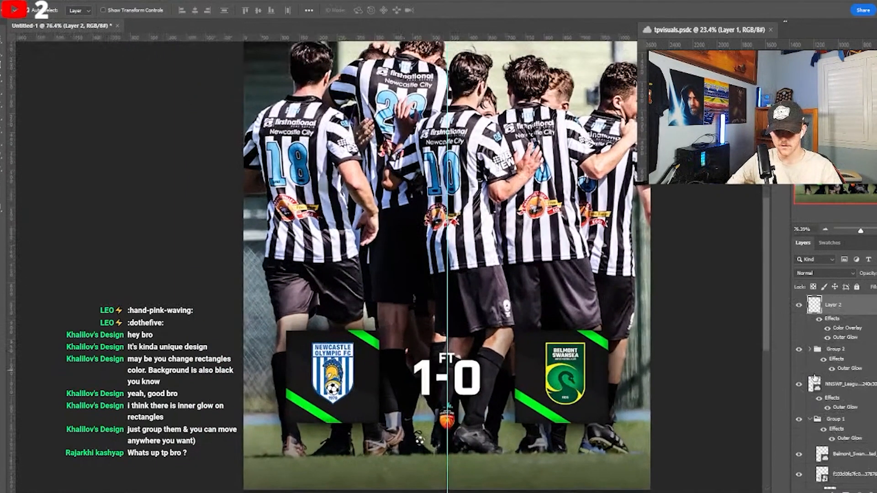
# - Export the design as a PNG named Untitled-1 into the Pictures folder at 1080 × 1350 px
pyautogui.click(2, 2)
pyautogui.moveTo(85, 150)
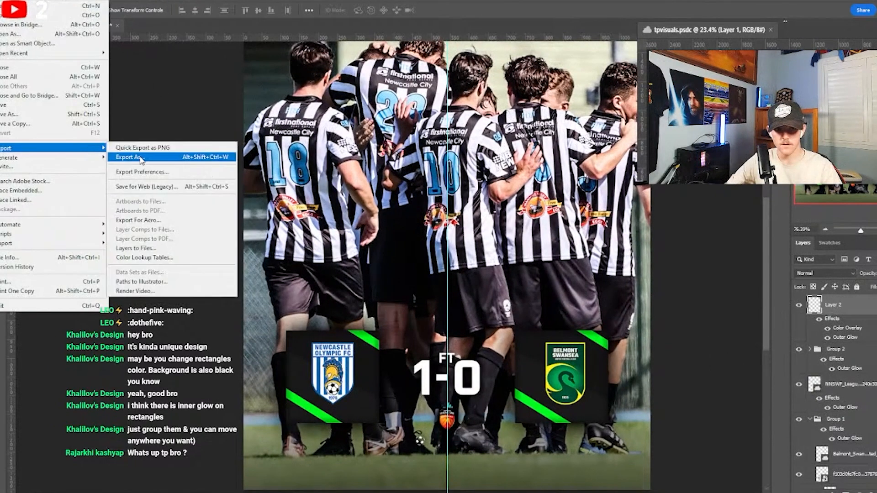
pyautogui.click(137, 159)
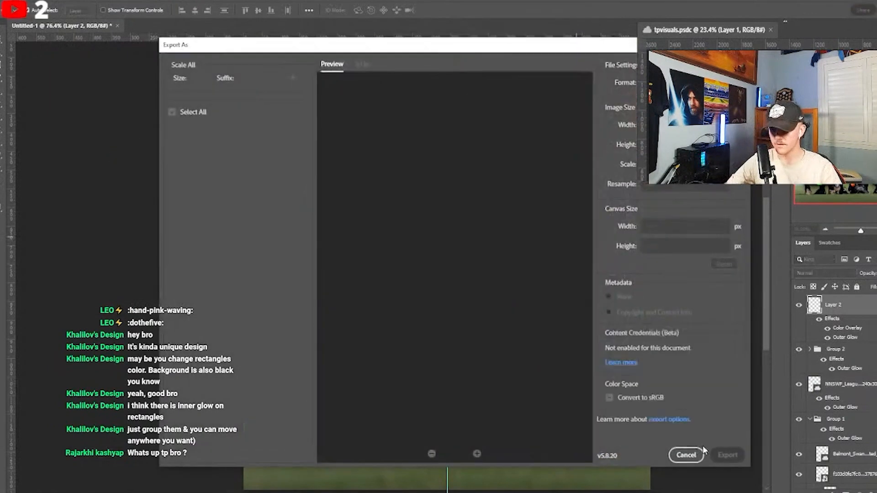
pyautogui.click(727, 454)
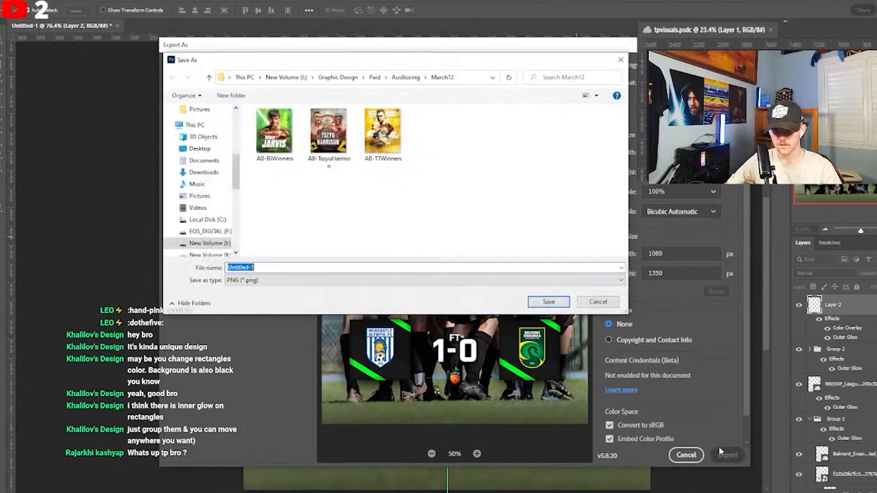
pyautogui.click(352, 78)
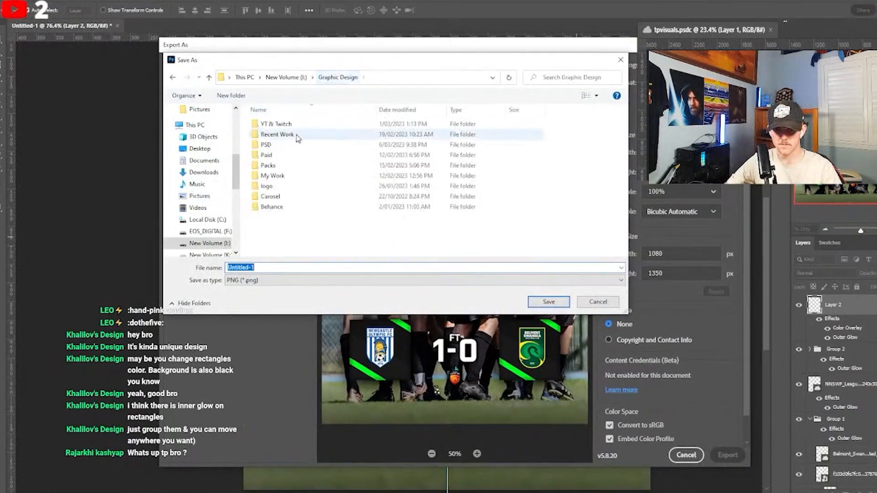
pyautogui.click(201, 196)
pyautogui.click(545, 302)
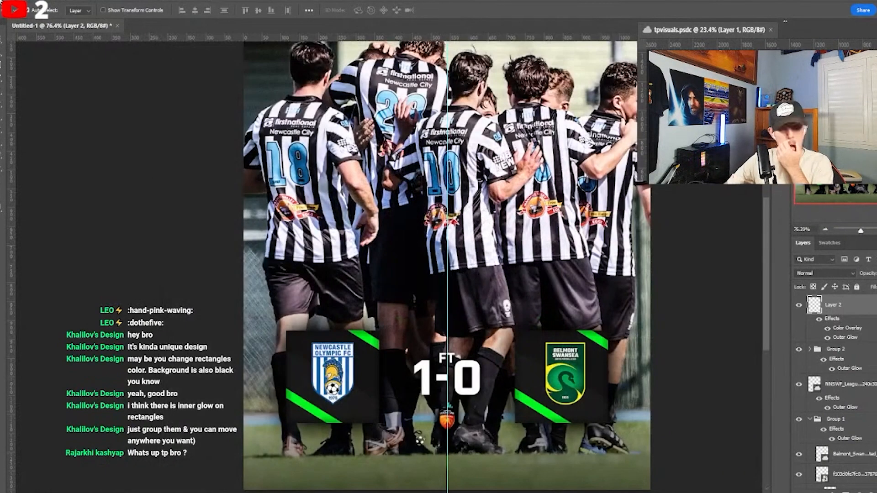
# - Save the document to Creative Cloud in the Football folder as FTStream
pyautogui.click(6, 1)
pyautogui.click(33, 115)
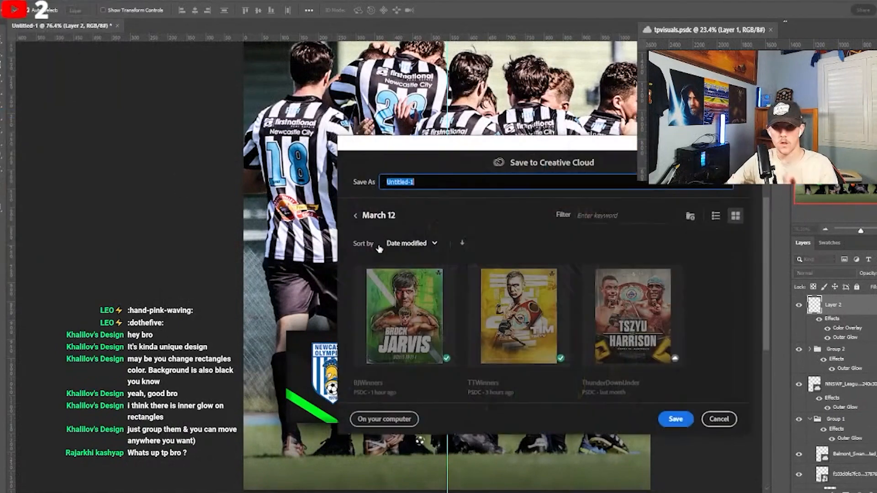
pyautogui.click(357, 217)
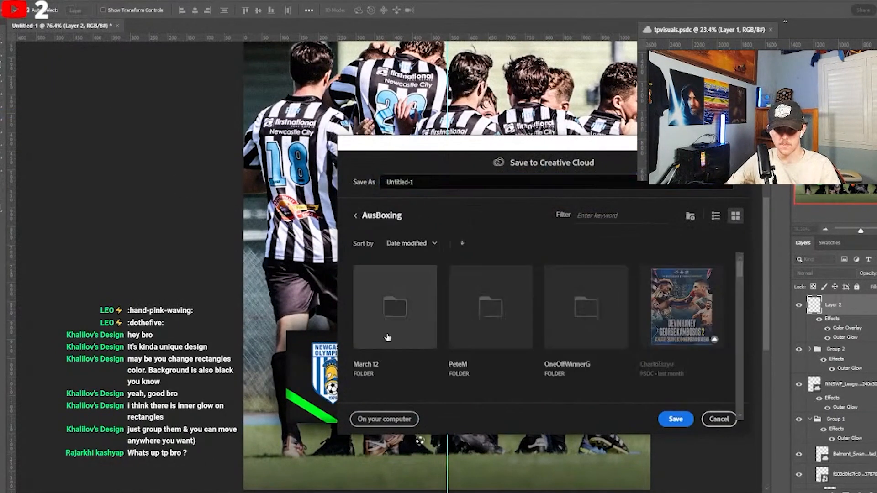
pyautogui.click(355, 219)
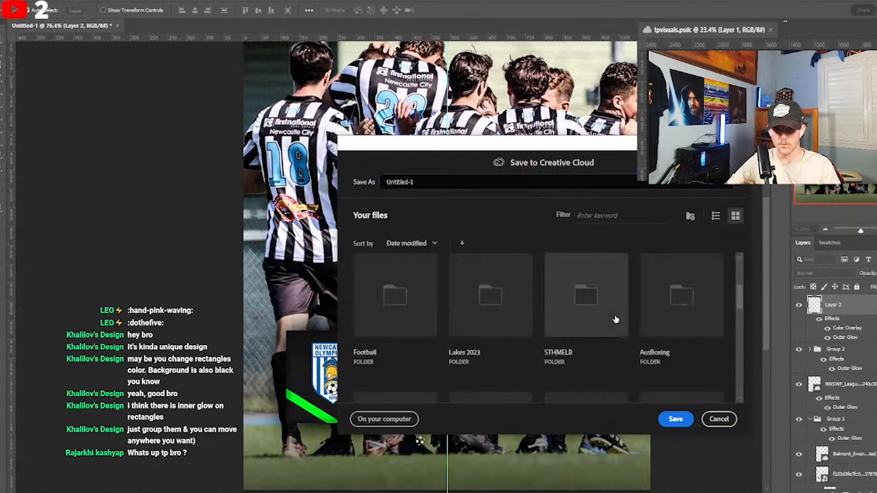
pyautogui.click(414, 303)
pyautogui.write('FTStream')
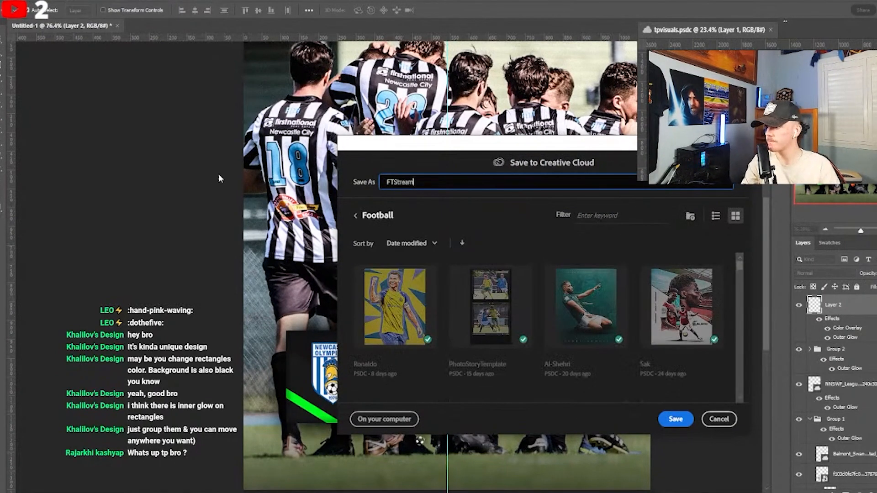
pyautogui.press('Return')
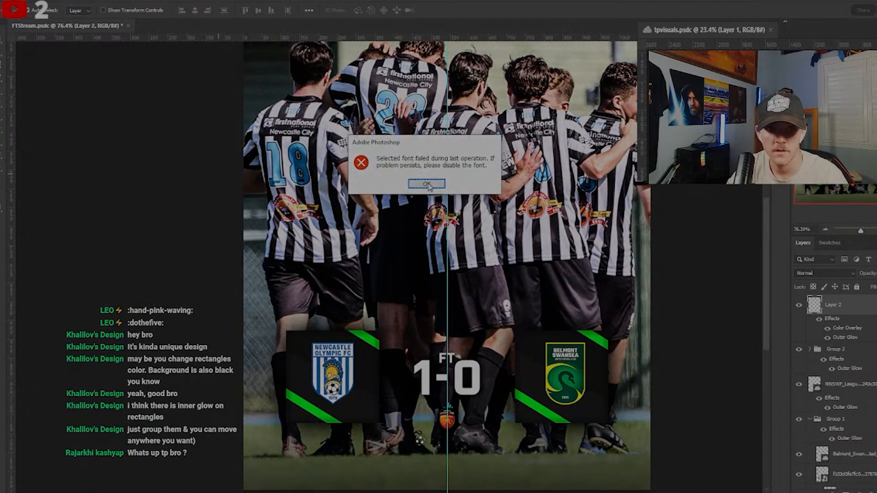
pyautogui.click(428, 186)
pyautogui.hotkey('ctrl', 'q')
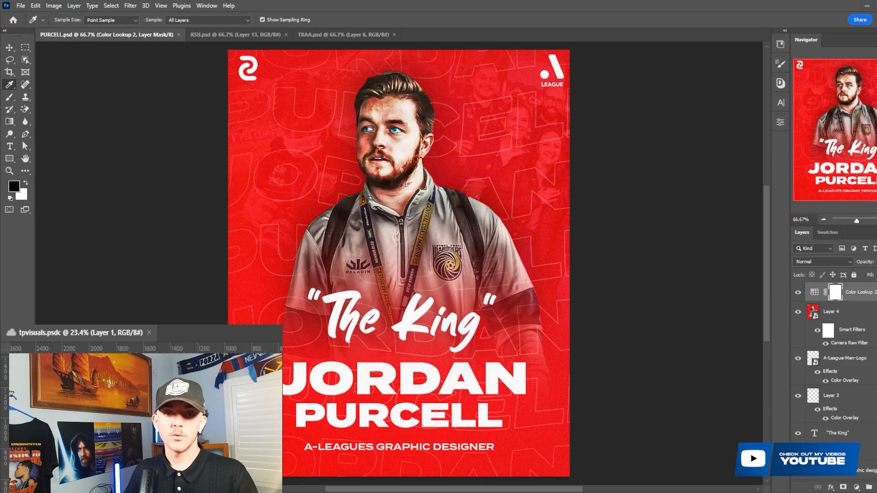
# - Look through the three open poster documents and return to the red portrait poster
pyautogui.click(235, 35)
pyautogui.click(333, 34)
pyautogui.click(72, 37)
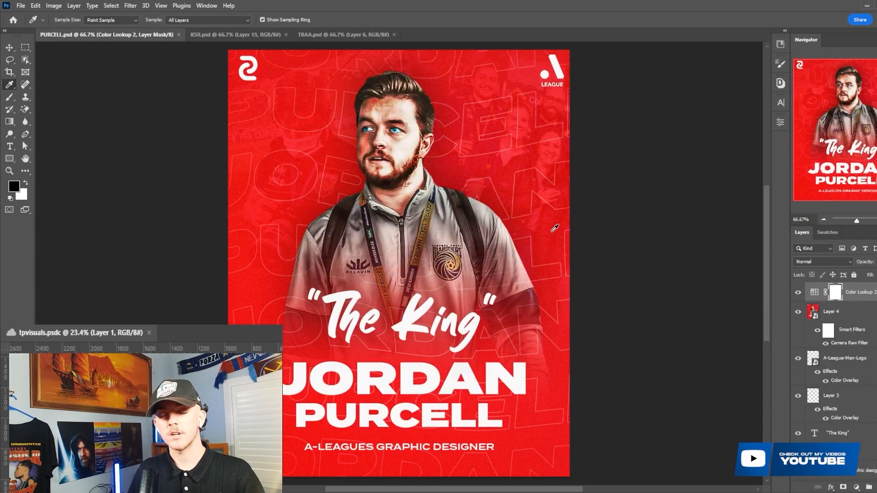
pyautogui.scroll(-1, 555, 228)
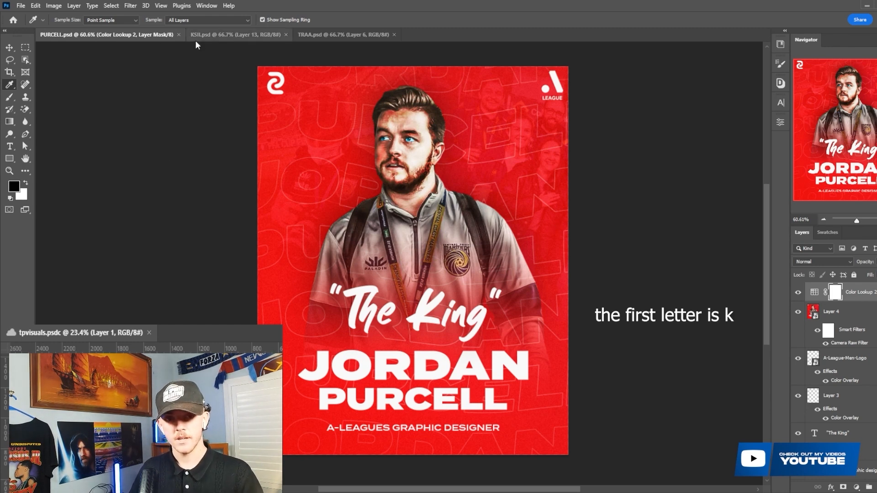
# - Switch to the KSI vs Jake Paul poster and hide its top layer, Layer 13
pyautogui.click(205, 35)
pyautogui.click(798, 292)
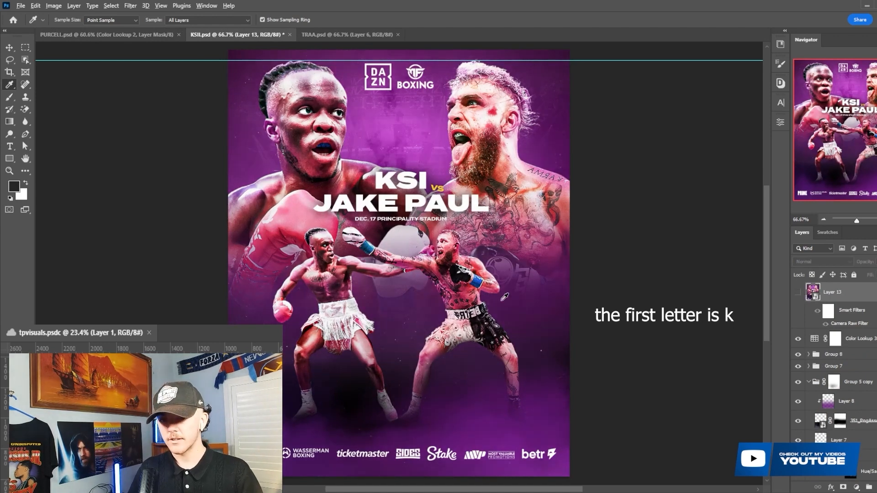
# - Hide the guides over the KSI vs Jake Paul poster
pyautogui.scroll(-2, 504, 296)
pyautogui.scroll(1, 506, 288)
pyautogui.hotkey('ctrl', ';')
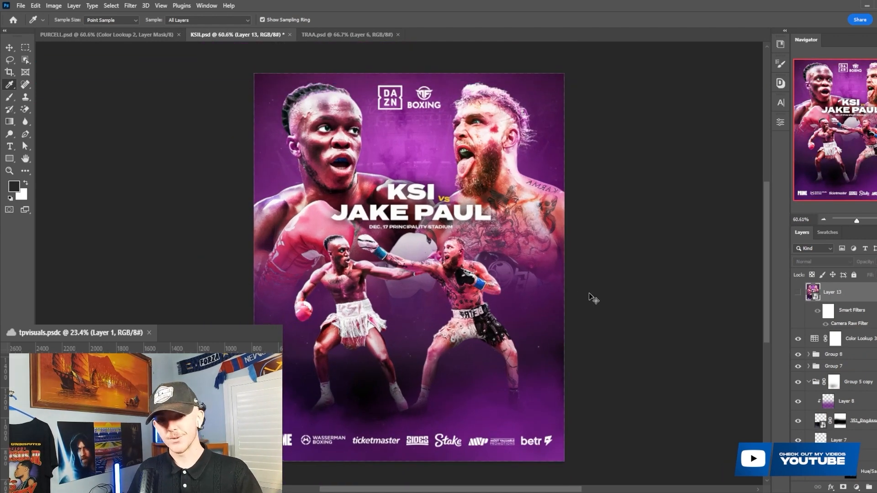
pyautogui.hotkey('ctrl', '+')
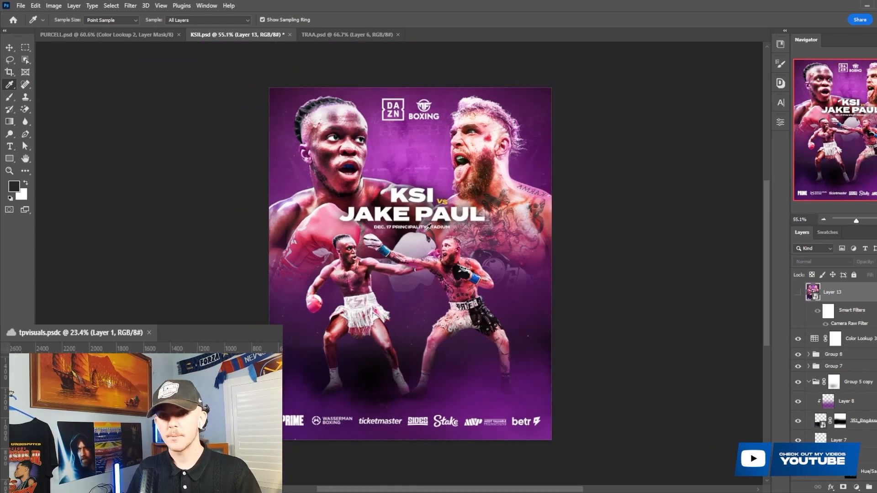
# - Review the Basic and Effects settings in Layer 13's Camera Raw filter, leaving the layer hidden when finished
pyautogui.click(798, 293)
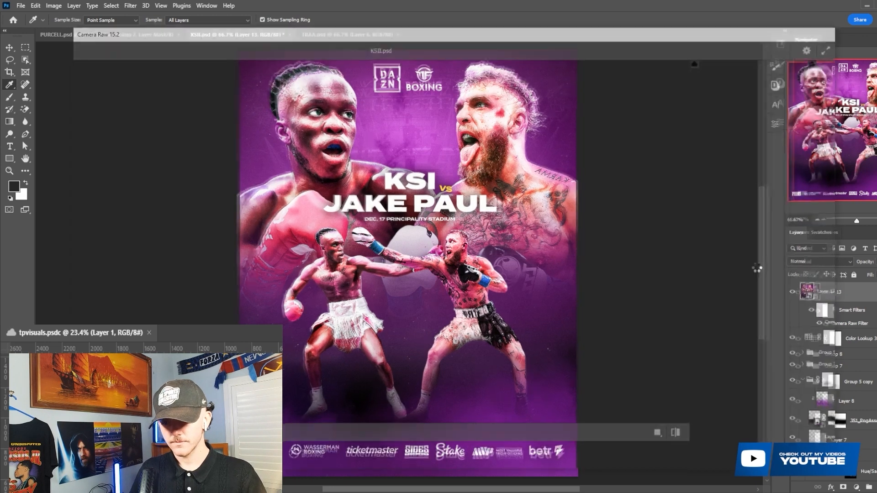
pyautogui.scroll(-3, 723, 270)
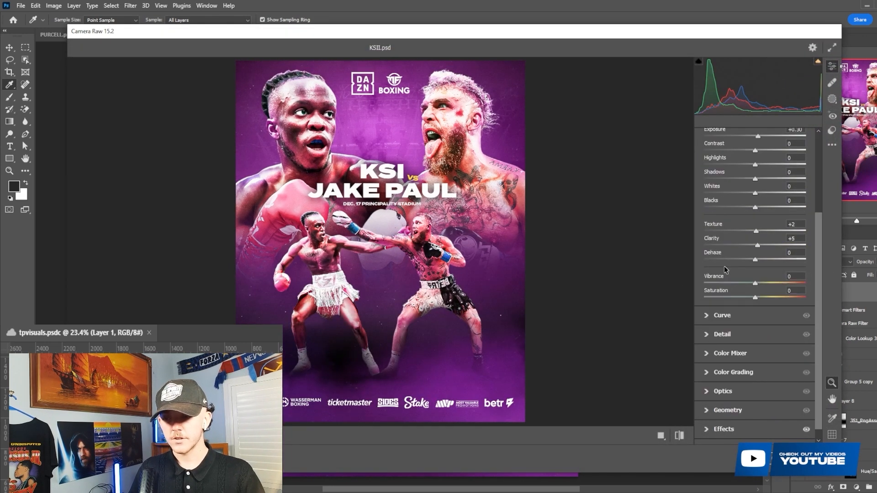
pyautogui.scroll(-1, 725, 268)
pyautogui.scroll(2, 746, 256)
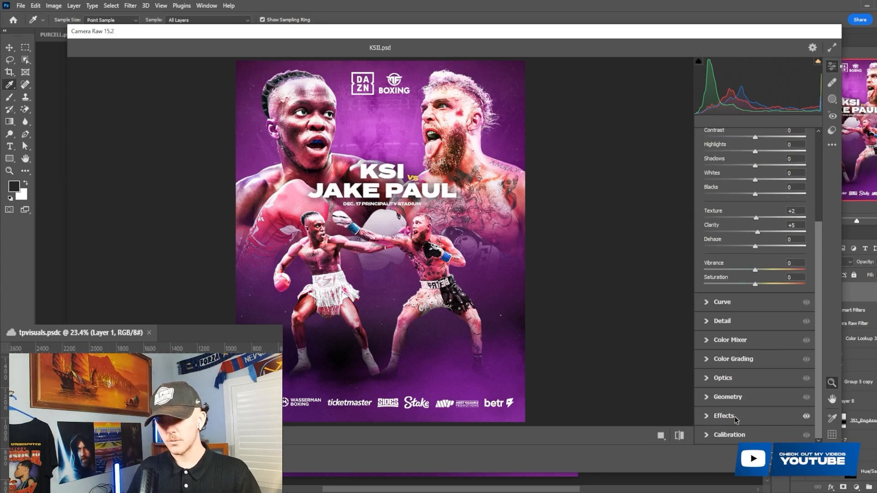
pyautogui.click(725, 416)
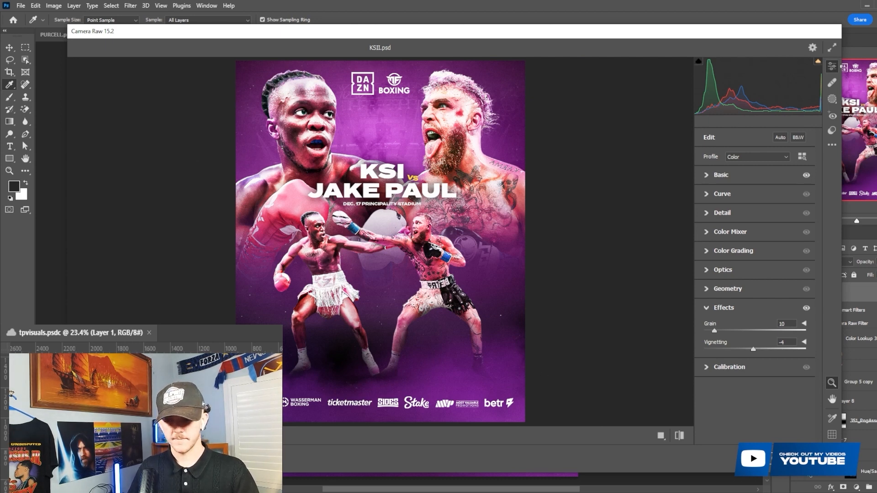
pyautogui.click(815, 459)
pyautogui.click(798, 292)
# - Compare the poster with and without the Color Lookup 3 adjustment and view its 3DLUT properties
pyautogui.click(798, 338)
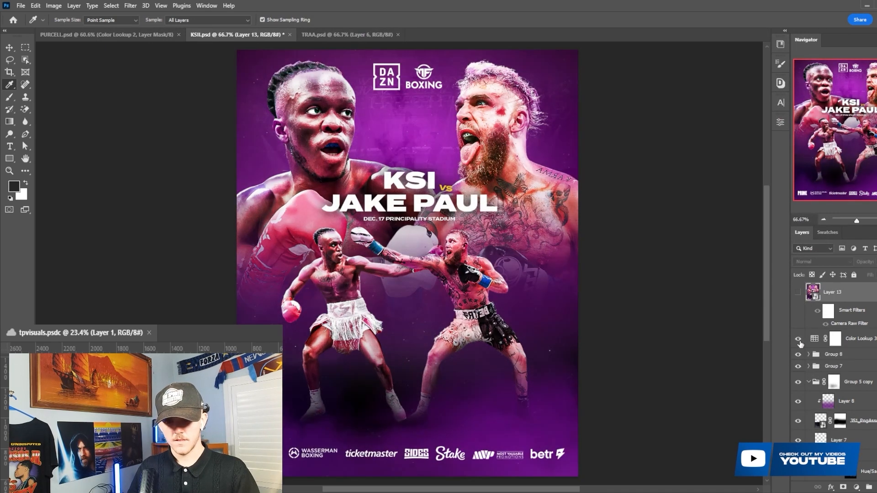
pyautogui.click(798, 338)
pyautogui.click(798, 338)
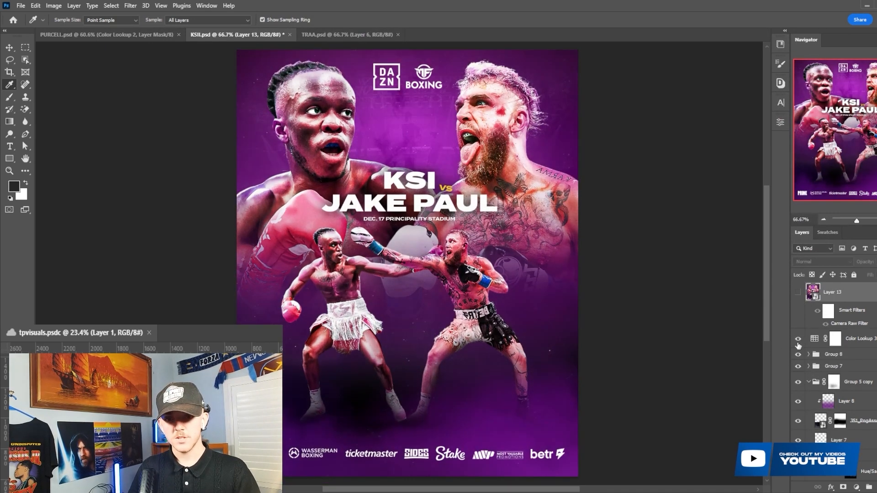
pyautogui.click(798, 339)
pyautogui.click(835, 338)
pyautogui.click(775, 127)
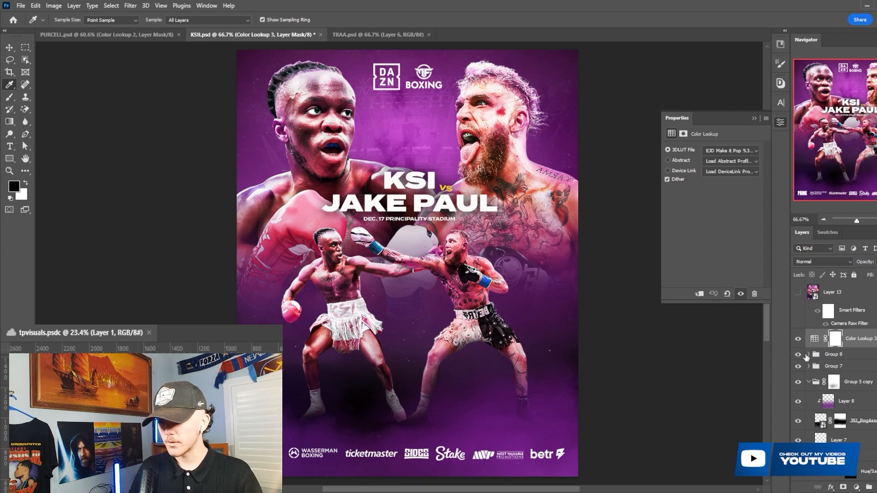
pyautogui.click(798, 339)
pyautogui.click(798, 339)
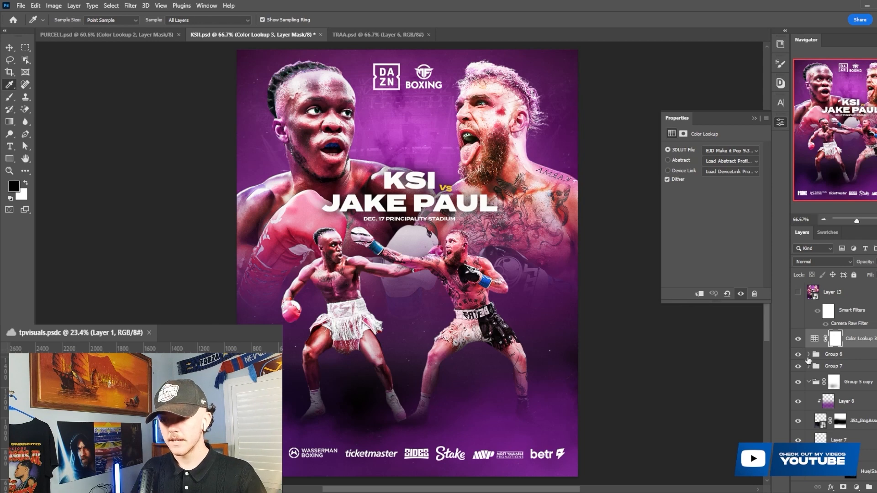
# - Expand Group 8 and inspect its NOISE layer, checking the poster with the noise off and on
pyautogui.click(808, 355)
pyautogui.click(813, 357)
pyautogui.scroll(-2, 816, 372)
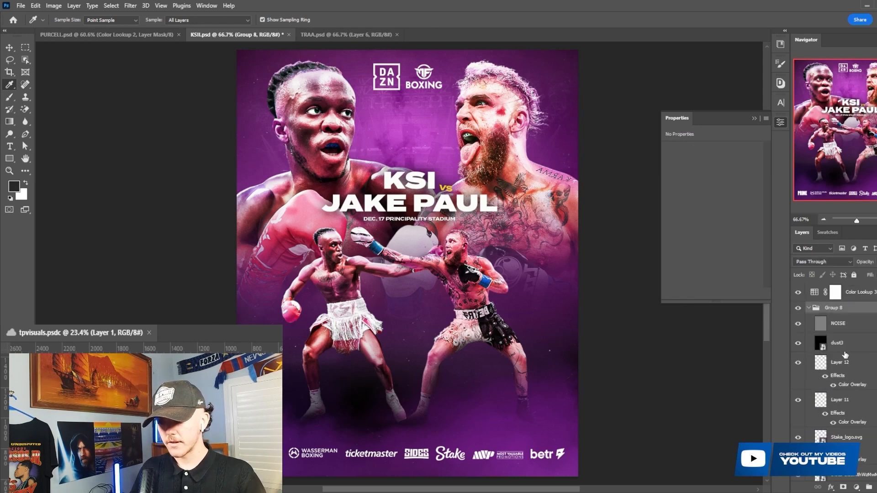
pyautogui.scroll(2, 845, 355)
pyautogui.scroll(-2, 835, 366)
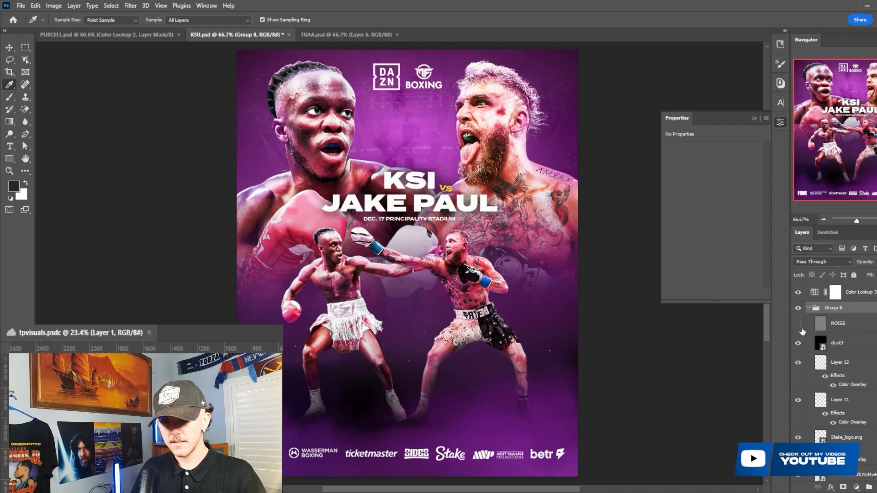
pyautogui.click(843, 326)
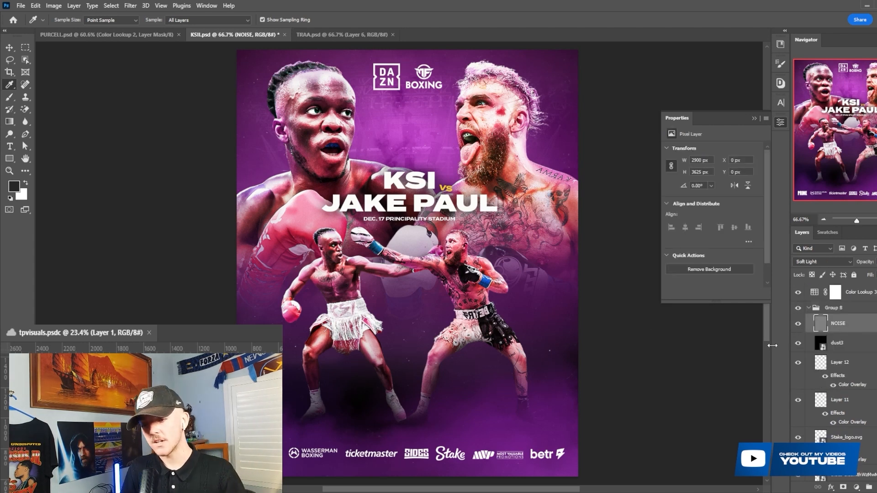
# - Group the sponsor logo layers, from Layer 12 down to the last logo, inside Group 8
pyautogui.scroll(-4, 822, 349)
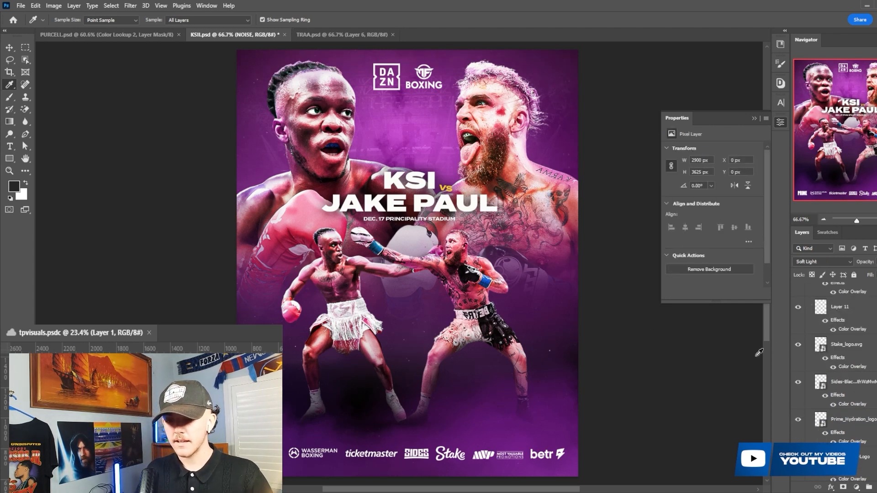
pyautogui.scroll(2, 838, 340)
pyautogui.click(854, 366)
pyautogui.scroll(-7, 852, 379)
pyautogui.scroll(4, 850, 384)
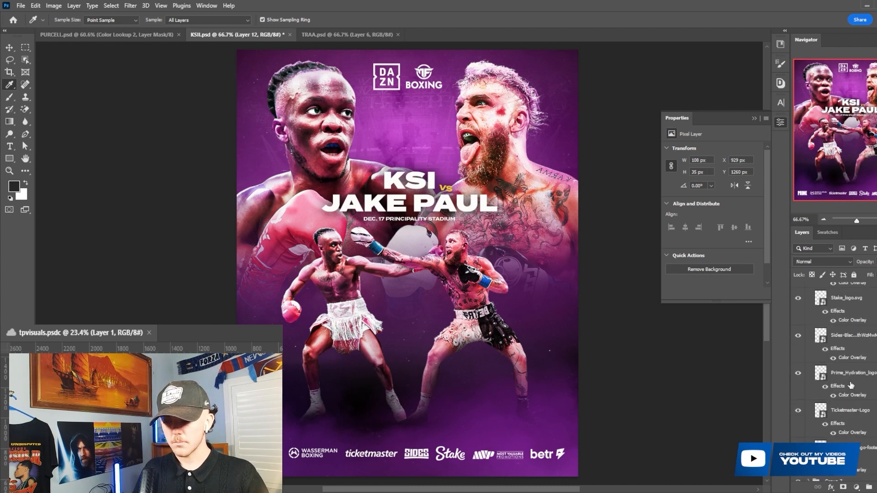
pyautogui.hotkey('ctrl', 'g')
# - Check the new sponsor logo group by hiding and showing it, and collapse Group 8
pyautogui.click(800, 289)
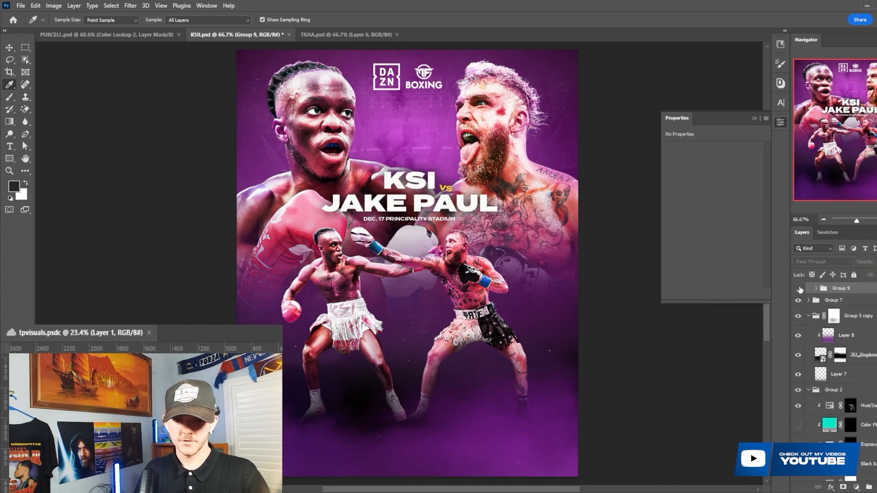
pyautogui.click(799, 290)
pyautogui.scroll(4, 843, 317)
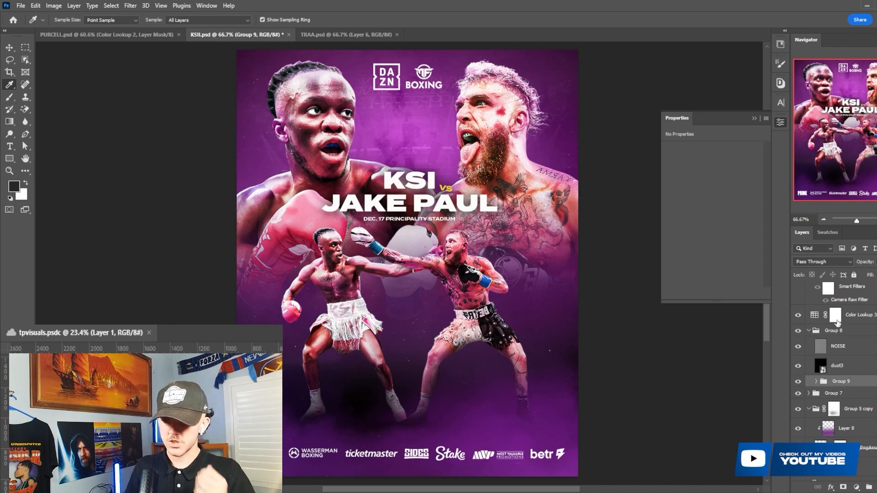
pyautogui.click(808, 331)
# - Compare the poster with and without Group 7 and examine the background around the DAZN and Boxing logos up close
pyautogui.click(800, 345)
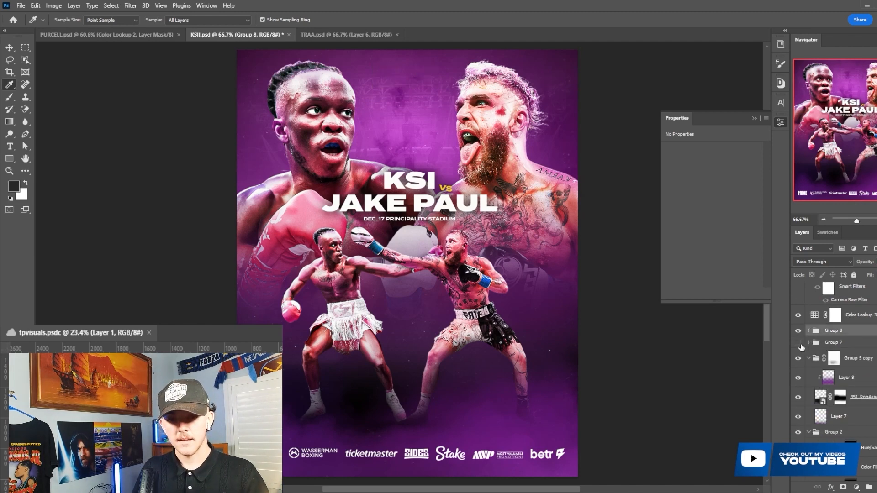
pyautogui.click(800, 345)
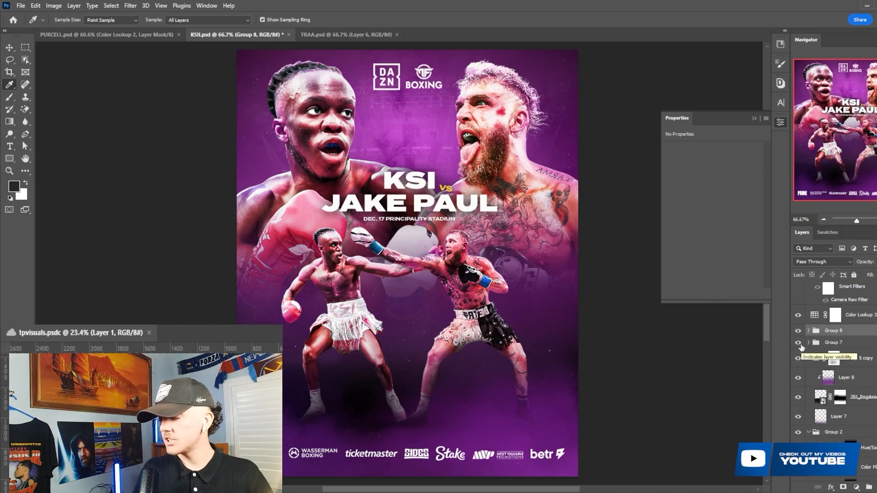
pyautogui.scroll(8, 394, 82)
pyautogui.scroll(2, 402, 94)
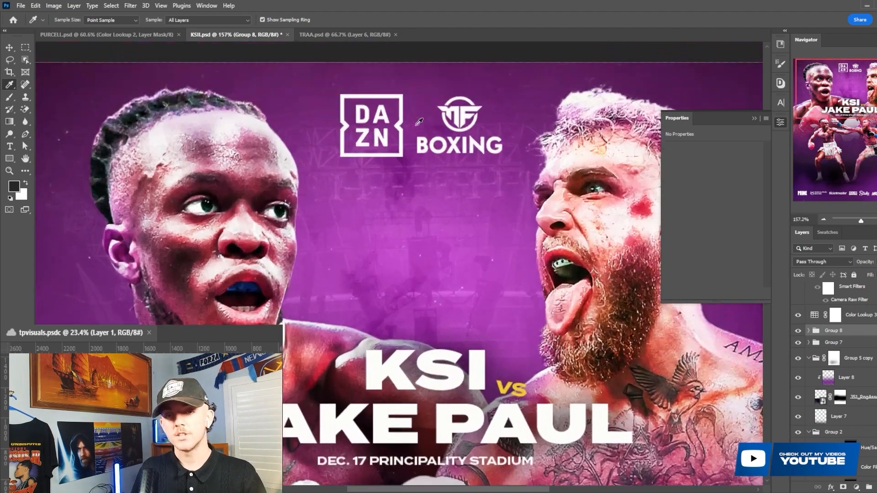
pyautogui.scroll(8, 416, 117)
pyautogui.scroll(-7, 417, 126)
pyautogui.scroll(-8, 418, 124)
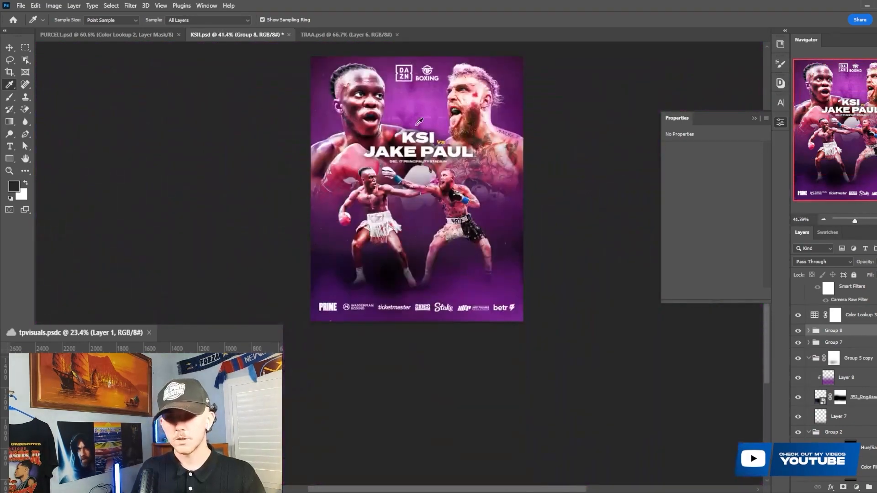
pyautogui.scroll(3, 415, 126)
pyautogui.scroll(1, 413, 128)
pyautogui.scroll(2, 413, 128)
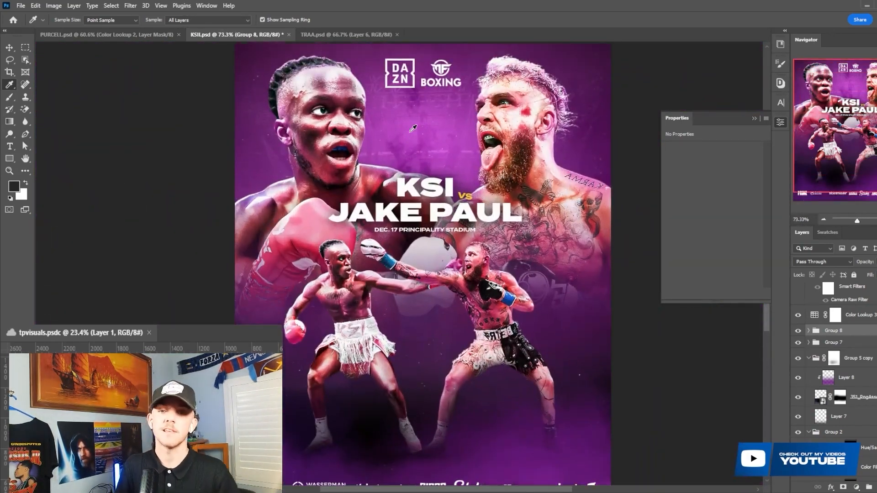
pyautogui.scroll(-4, 442, 208)
pyautogui.scroll(3, 442, 208)
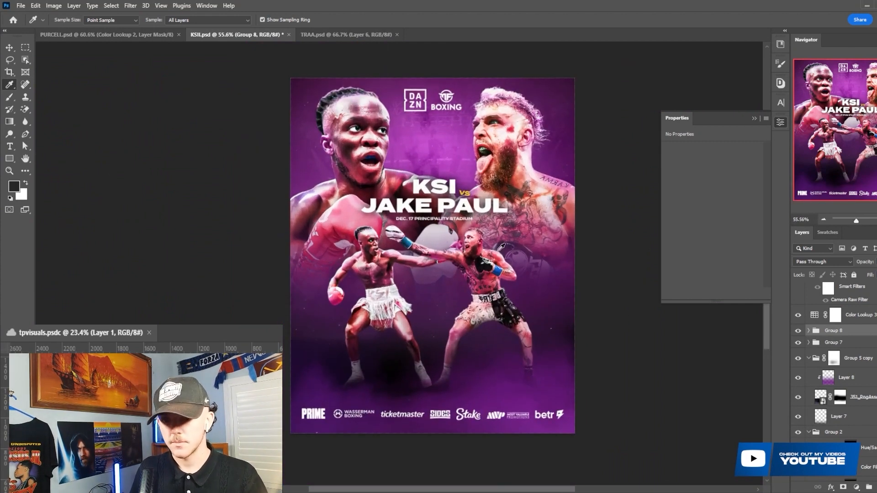
pyautogui.click(800, 342)
pyautogui.click(799, 343)
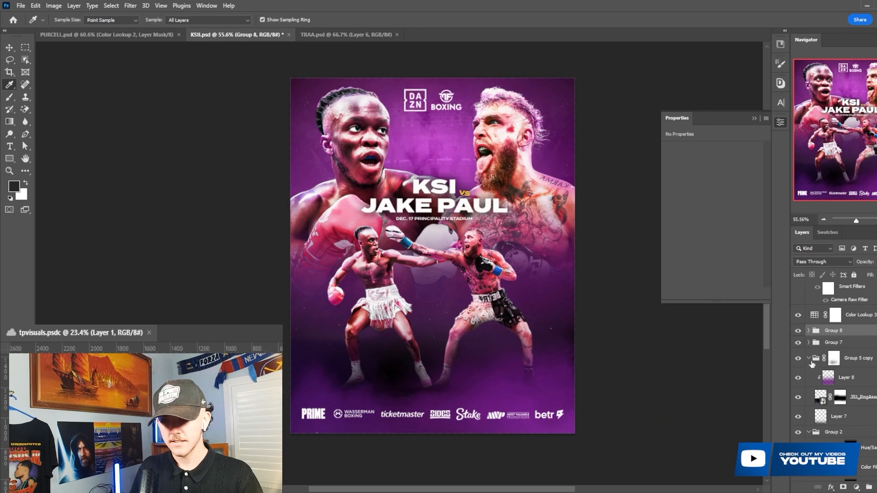
# - Examine Layer 8 and the smoke around the fighters' feet, and collapse Group 5 copy
pyautogui.scroll(3, 384, 397)
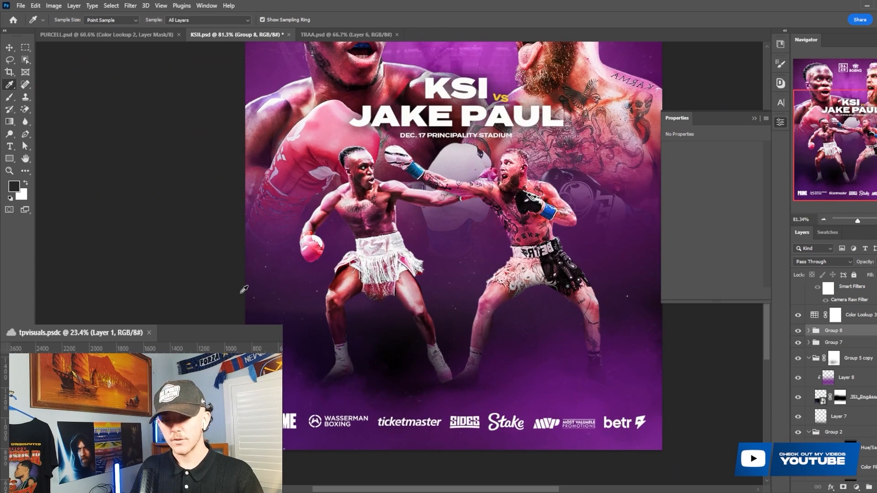
pyautogui.scroll(2, 495, 330)
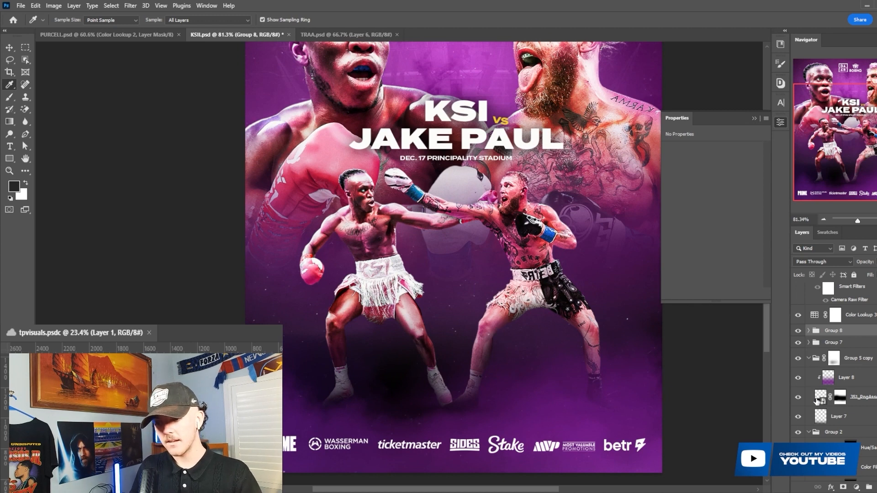
pyautogui.click(798, 378)
pyautogui.click(798, 378)
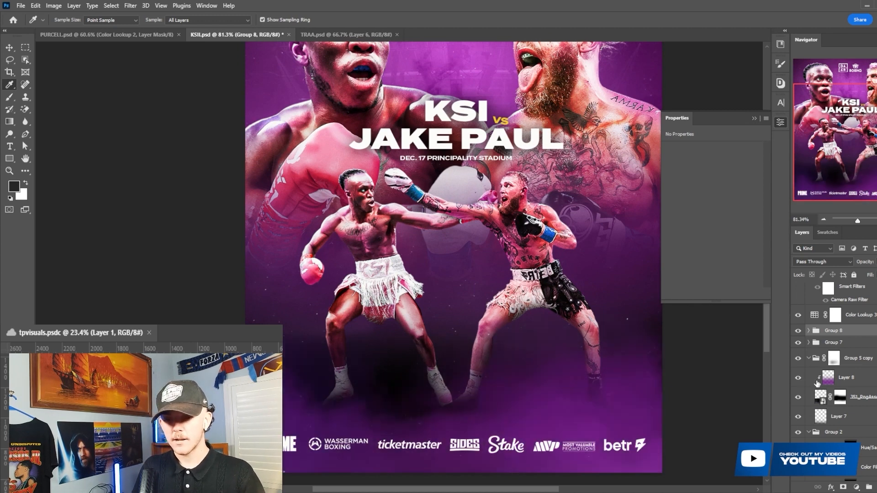
pyautogui.click(817, 383)
pyautogui.click(860, 398)
pyautogui.click(807, 357)
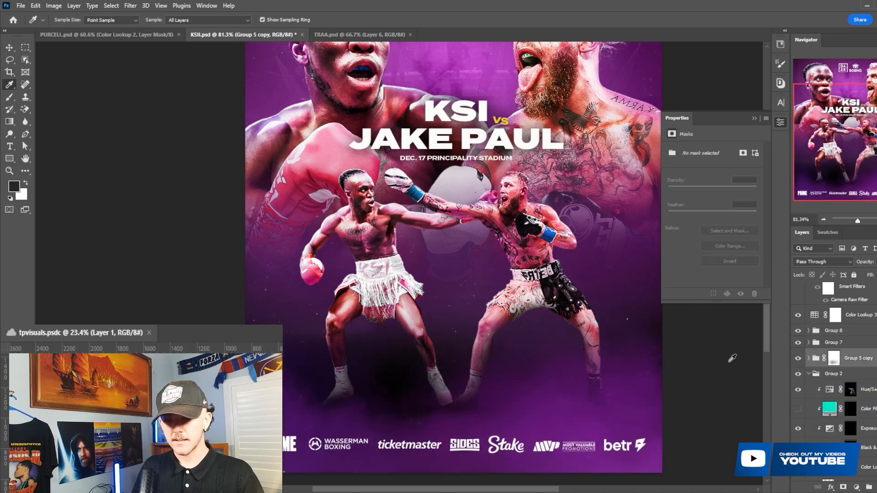
pyautogui.scroll(-3, 500, 355)
pyautogui.scroll(2, 585, 355)
# - Inspect the Hue/Saturation 1 adjustment in Group 2 and its effect on the two full-body fighters up close
pyautogui.click(807, 374)
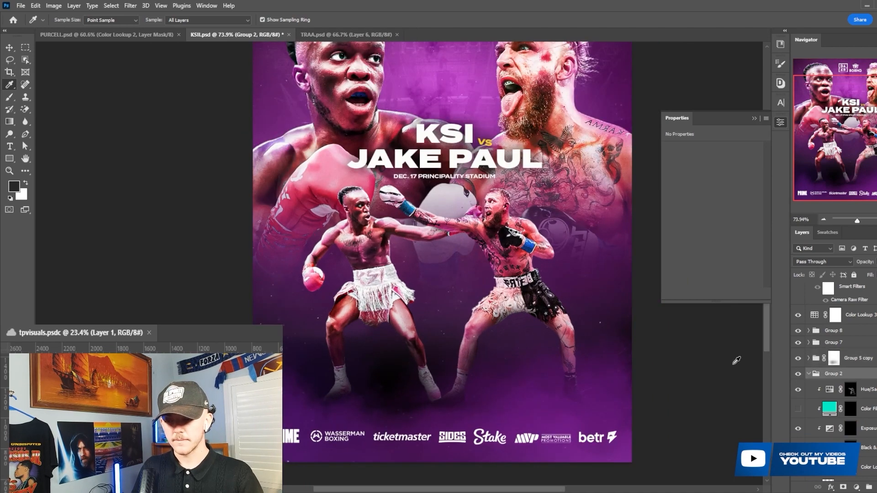
pyautogui.scroll(-2, 822, 361)
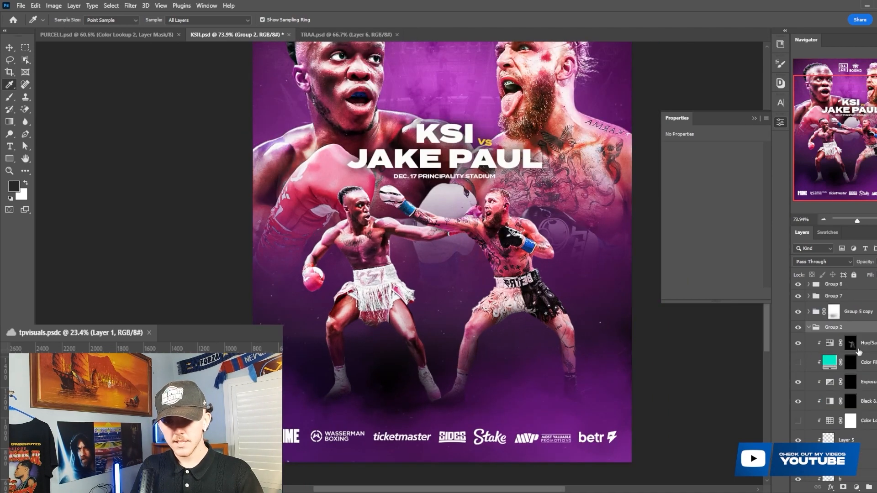
pyautogui.click(859, 350)
pyautogui.scroll(3, 511, 217)
pyautogui.scroll(-3, 614, 232)
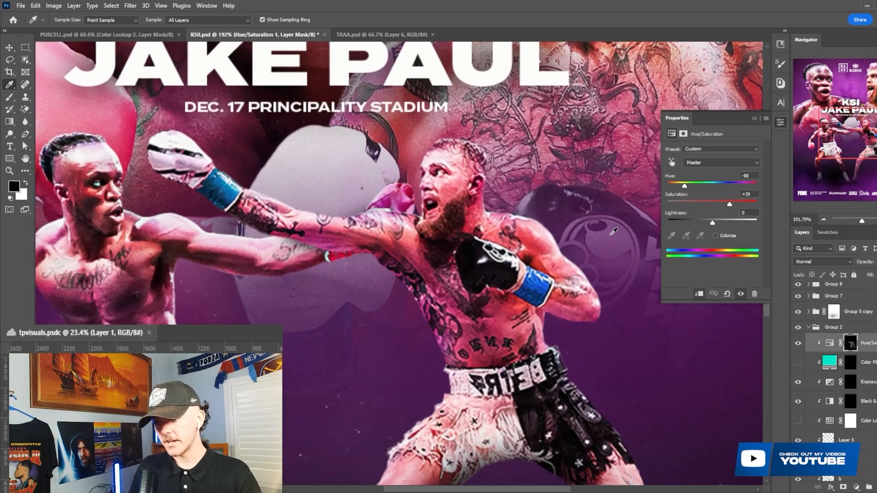
pyautogui.scroll(3, 580, 247)
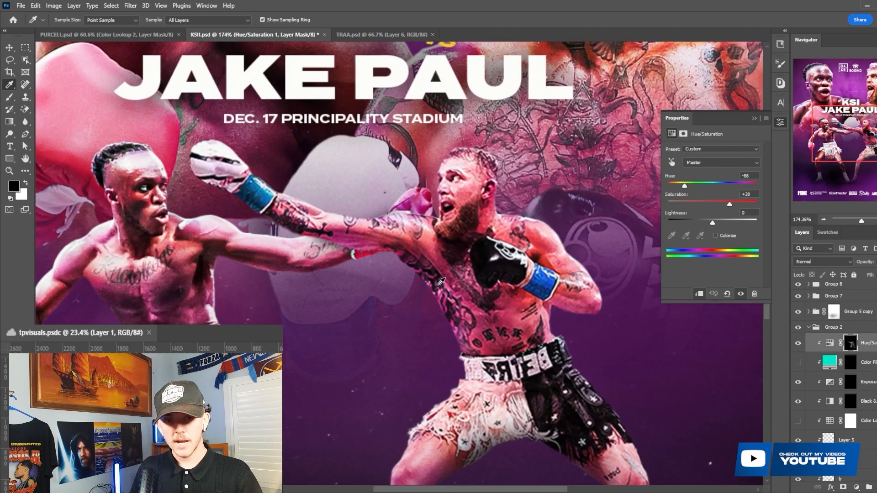
pyautogui.scroll(-6, 629, 301)
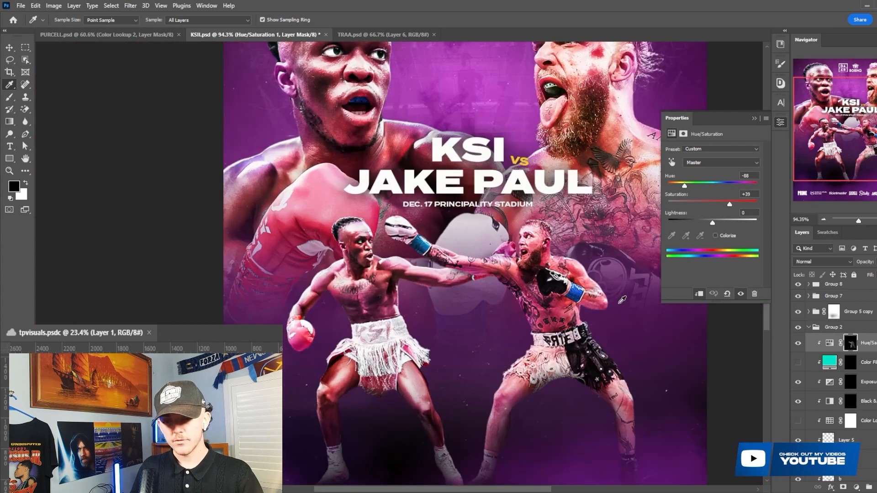
# - Collapse the adjustment properties and select the Color Fill 1 layer in Group 2
pyautogui.click(754, 118)
pyautogui.scroll(3, 670, 298)
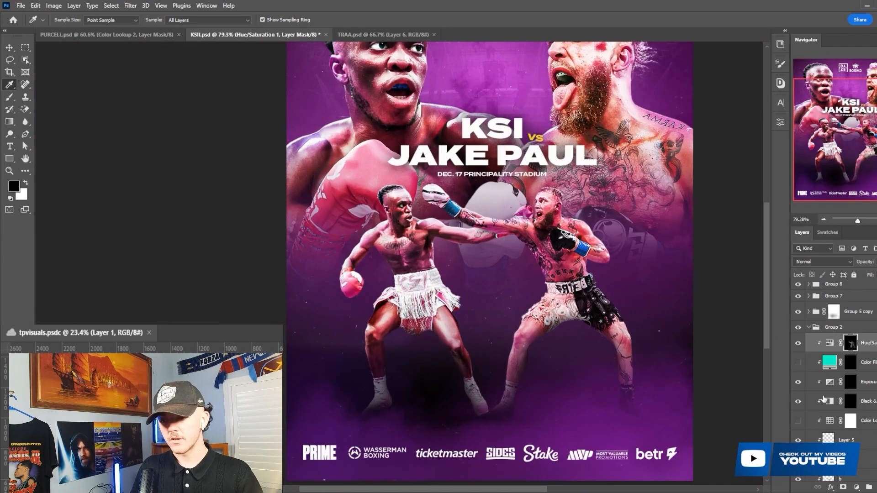
pyautogui.click(867, 363)
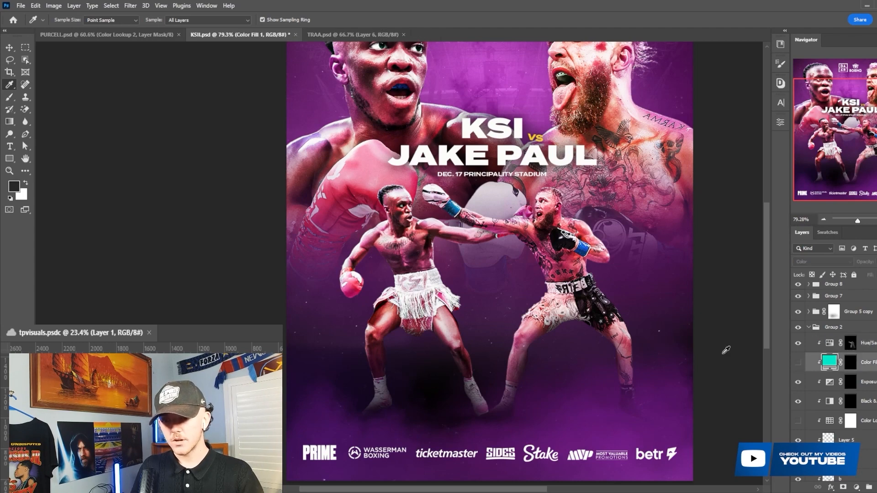
# - Select the Exposure mask and Layer 5 in Group 2, and compare the full-body fighters with and without Layer 5
pyautogui.scroll(3, 549, 215)
pyautogui.scroll(-5, 549, 215)
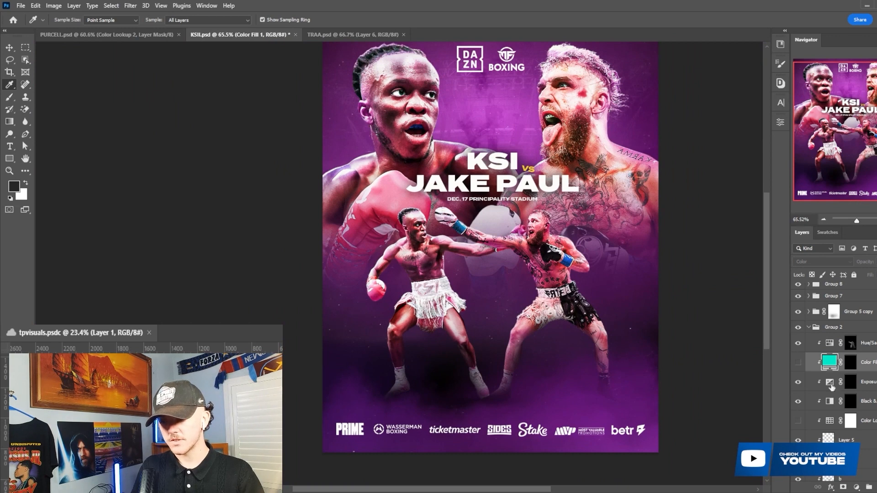
pyautogui.click(849, 386)
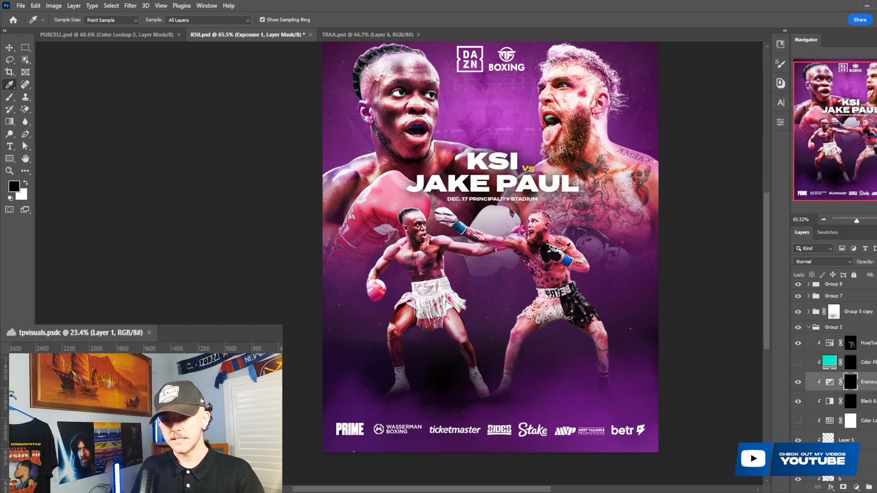
pyautogui.click(853, 440)
pyautogui.scroll(3, 683, 364)
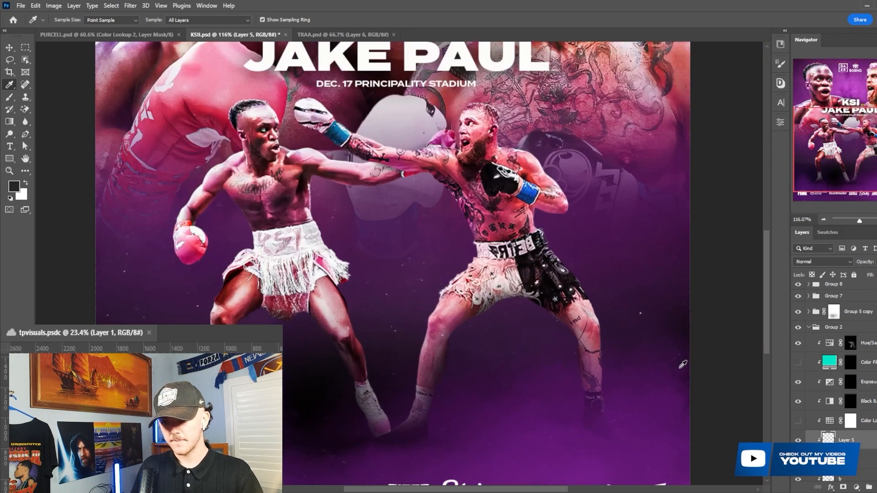
pyautogui.click(798, 440)
pyautogui.click(798, 440)
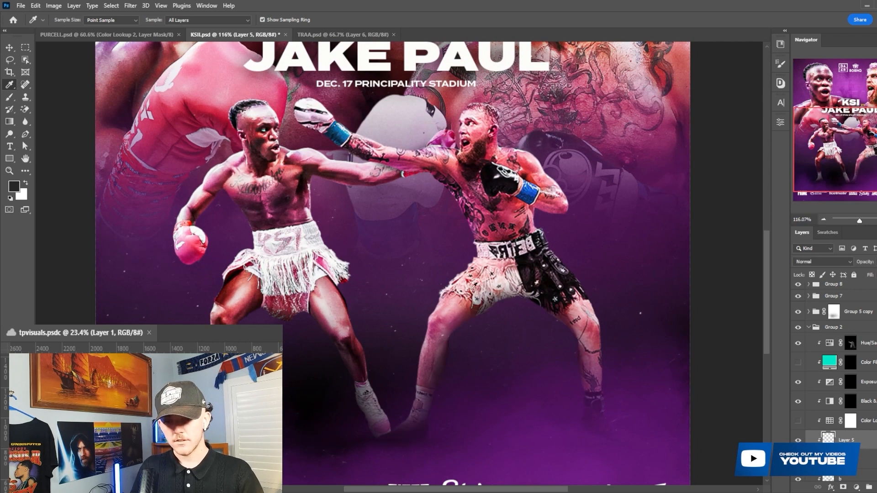
# - Select the b layer in Group 2 and examine the full-body fighters' shading alongside the layers of Group 3
pyautogui.scroll(-2, 589, 409)
pyautogui.scroll(-3, 473, 406)
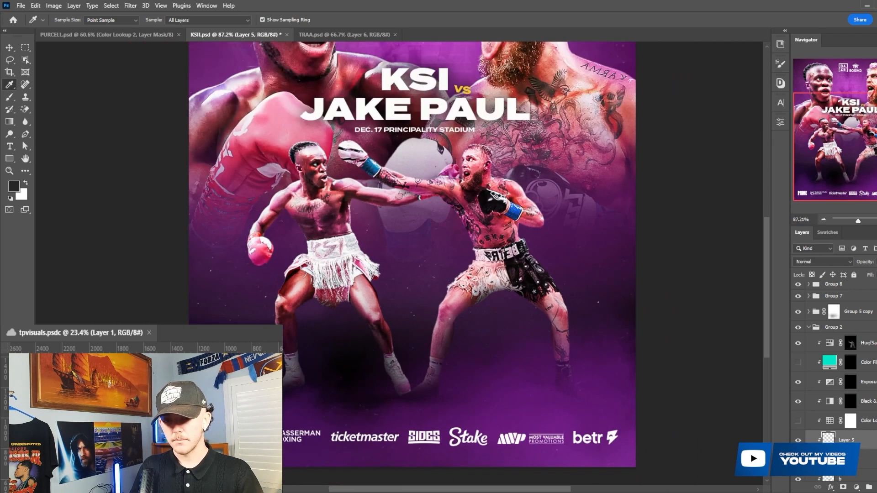
pyautogui.scroll(-3, 844, 429)
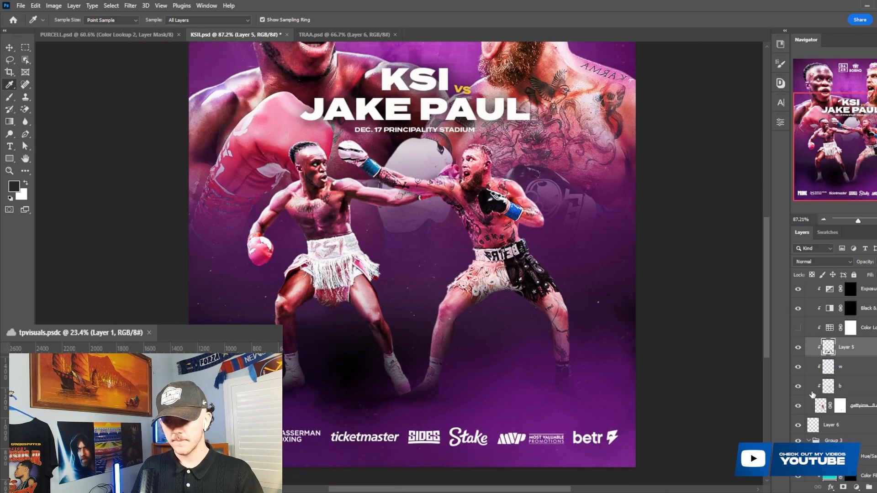
pyautogui.scroll(4, 464, 155)
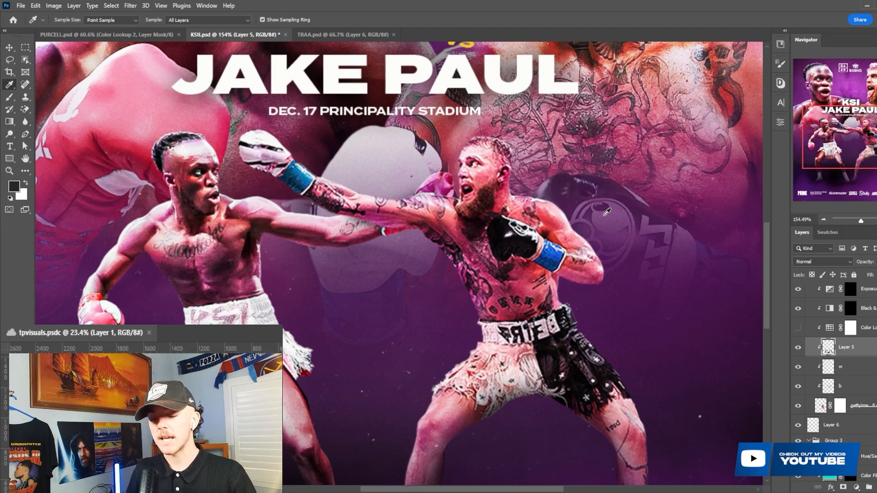
pyautogui.click(845, 383)
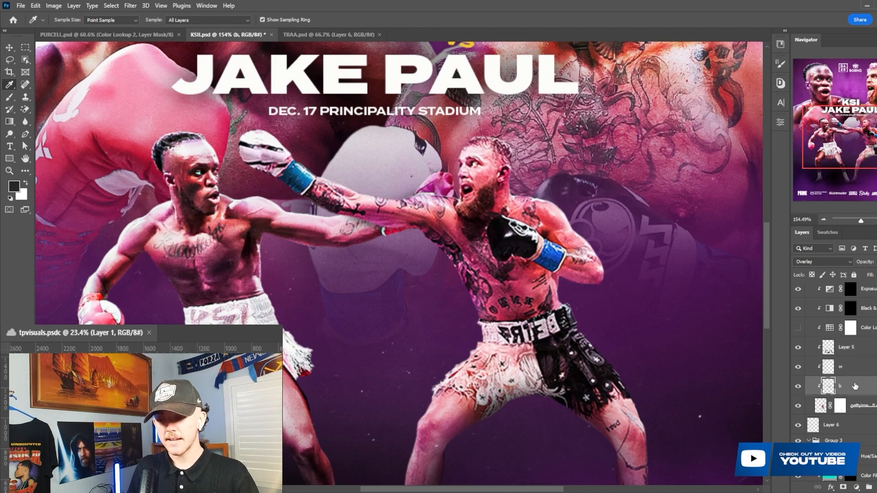
pyautogui.hotkey('ctrl', '0')
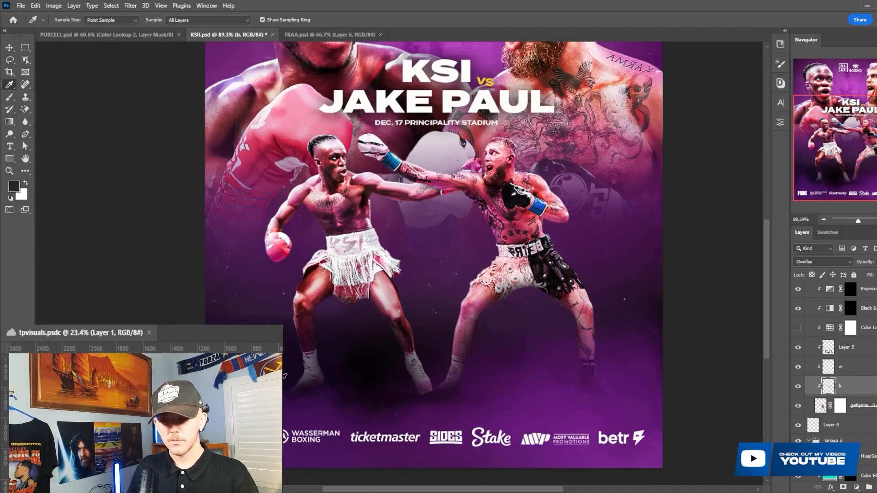
pyautogui.scroll(-3, 821, 403)
pyautogui.scroll(4, 390, 192)
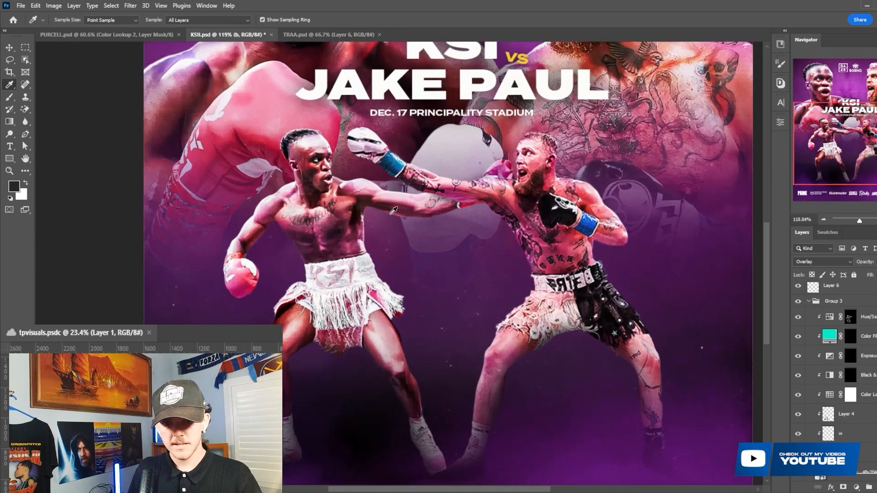
pyautogui.scroll(-4, 394, 210)
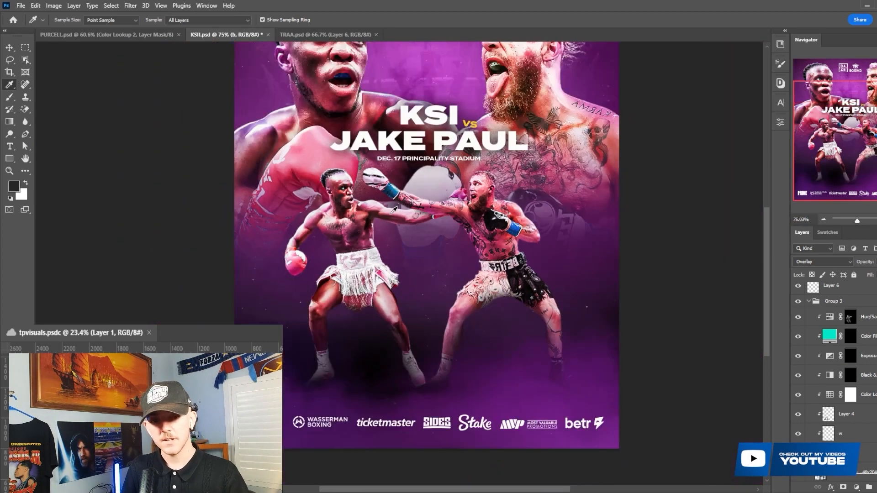
pyautogui.scroll(1, 369, 223)
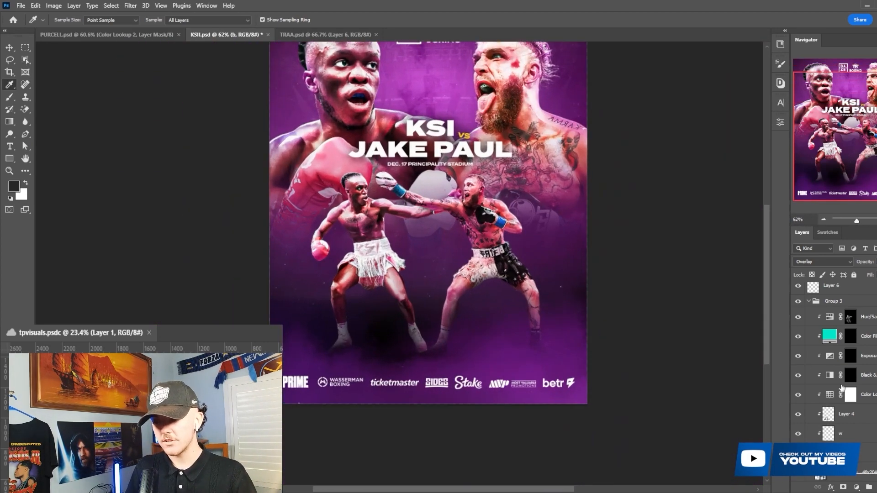
pyautogui.scroll(-1, 842, 388)
pyautogui.scroll(4, 352, 239)
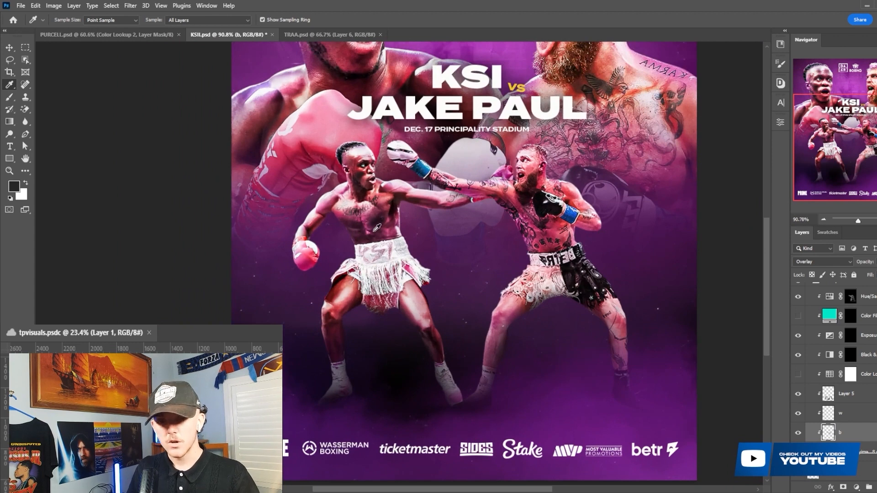
# - Pick the NOISE layer from the canvas with the Move tool, and lock its parent Group 8
pyautogui.press('v')
pyautogui.click(551, 280)
pyautogui.scroll(2, 811, 368)
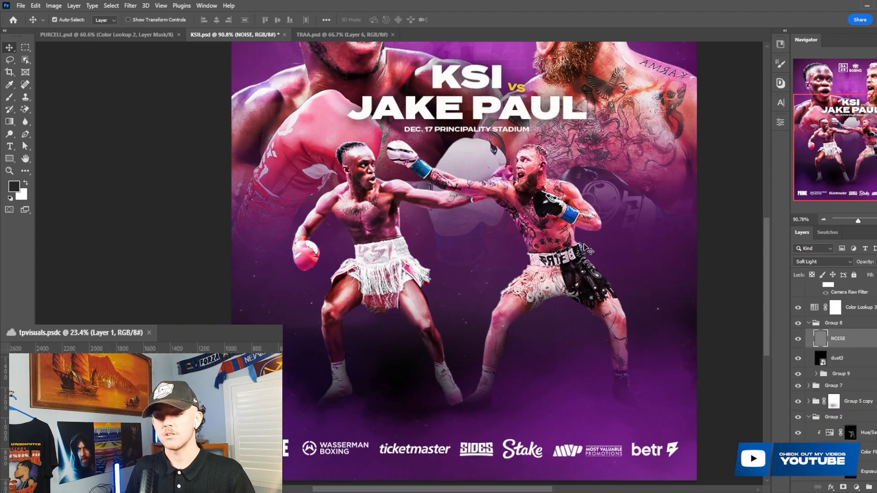
pyautogui.click(836, 323)
pyautogui.click(853, 274)
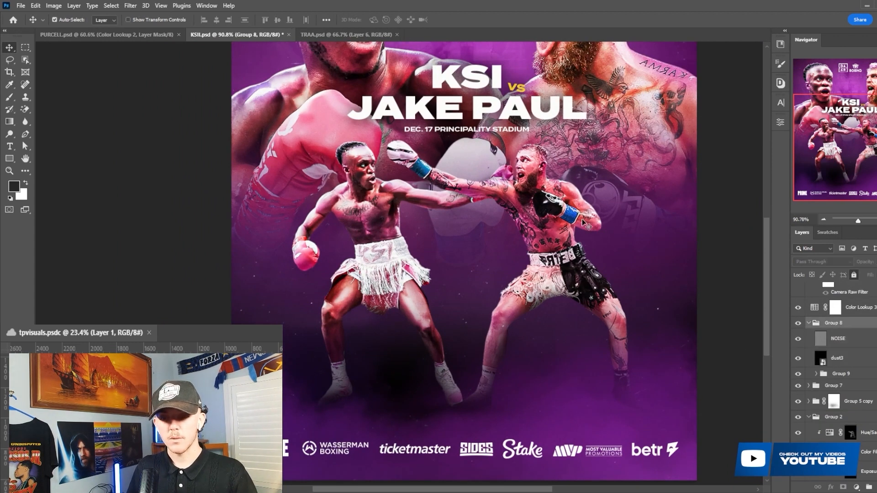
# - Select the JAKE PAUL title from the canvas and examine it up close
pyautogui.scroll(3, 475, 195)
pyautogui.click(475, 194)
pyautogui.scroll(3, 475, 194)
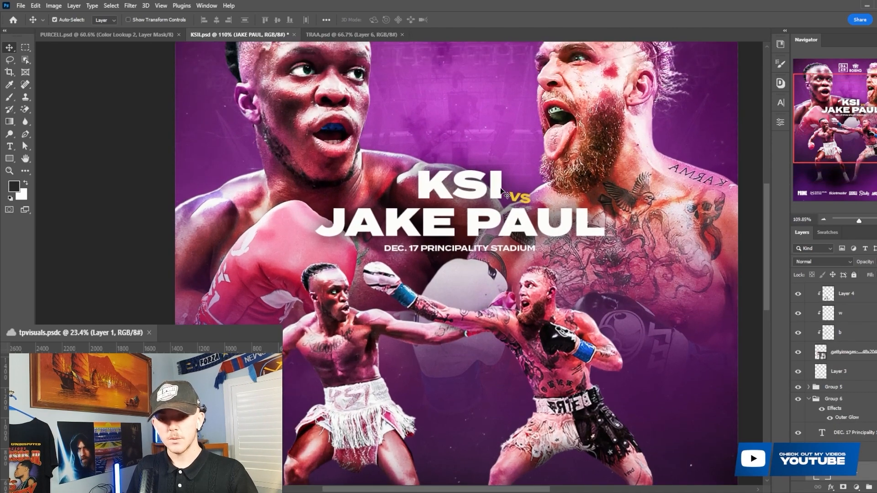
pyautogui.scroll(2, 528, 201)
pyautogui.scroll(2, 528, 201)
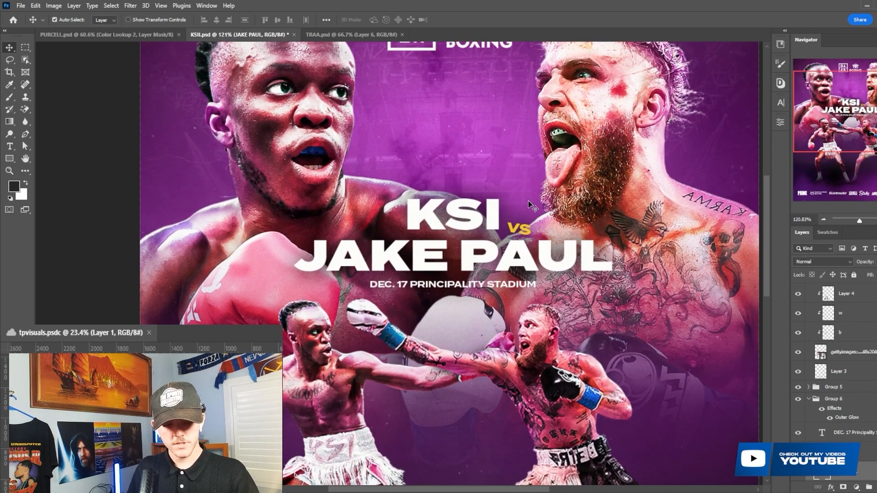
# - Inspect the date and venue line and the type settings of the yellow vs text, and review the whole poster
pyautogui.press('t')
pyautogui.scroll(3, 528, 200)
pyautogui.click(495, 325)
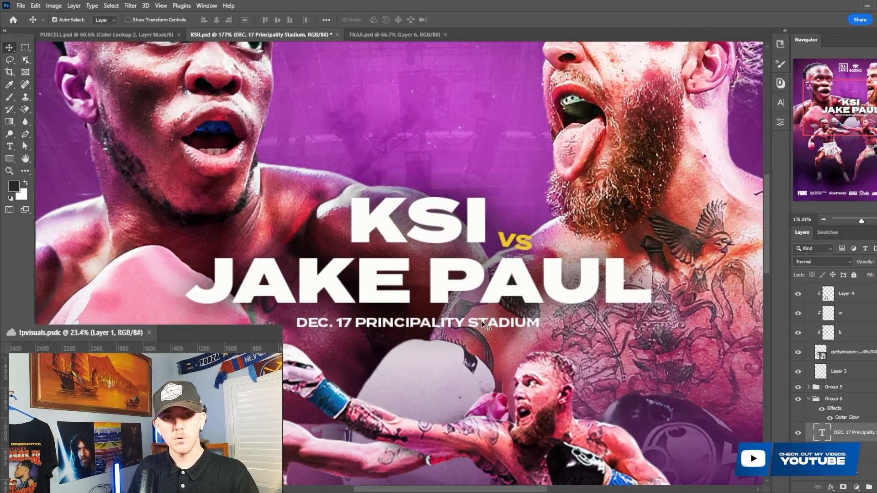
pyautogui.click(515, 246)
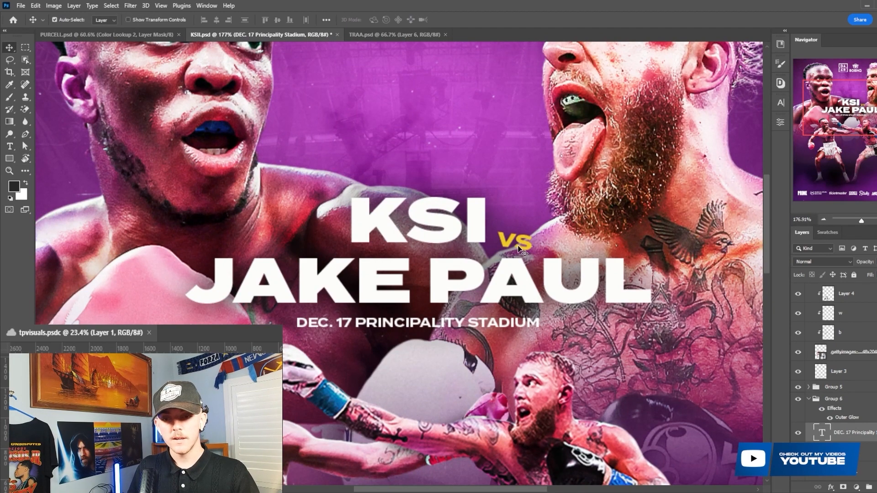
pyautogui.scroll(-6, 517, 244)
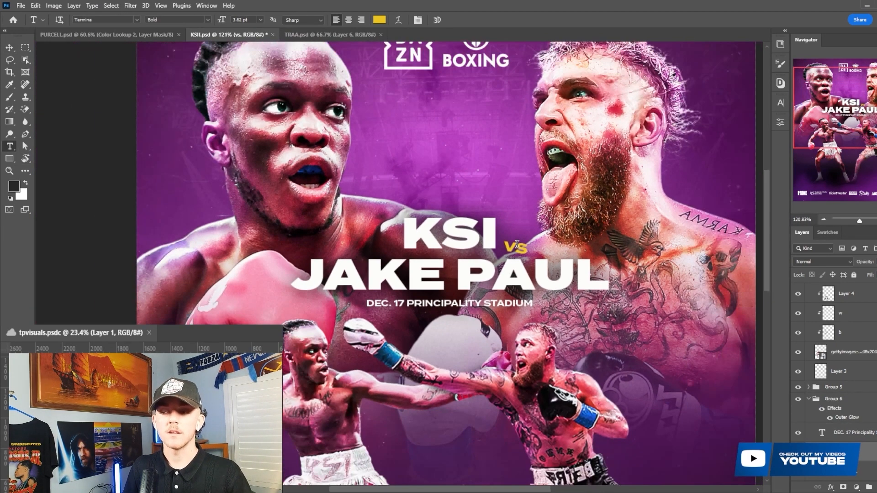
pyautogui.scroll(3, 544, 238)
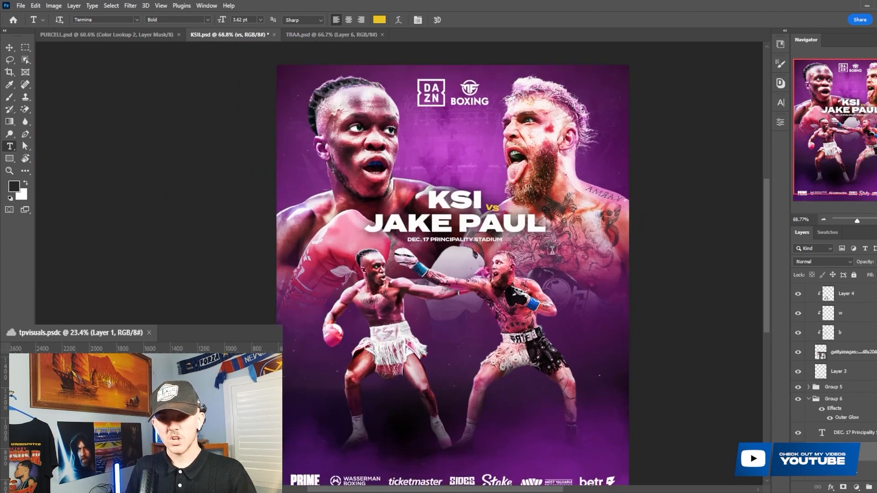
pyautogui.scroll(-3, 552, 249)
pyautogui.scroll(1, 553, 250)
# - Select Layer 9 from the canvas, and compare the poster with and without the Gradient Fill 1 copy layer
pyautogui.press('v')
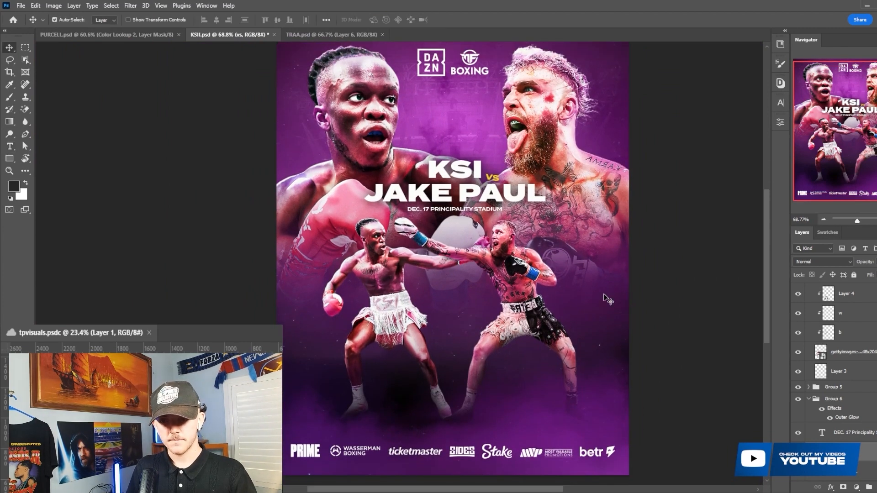
pyautogui.click(607, 297)
pyautogui.scroll(-5, 846, 408)
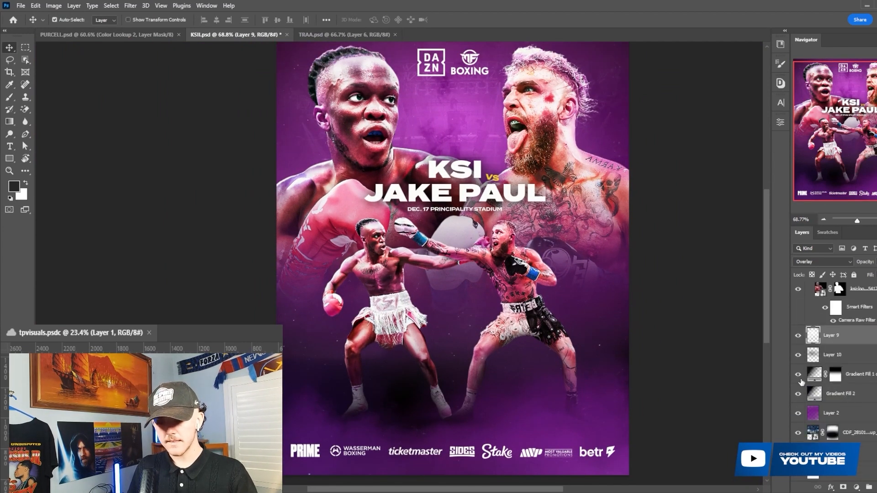
pyautogui.click(801, 380)
pyautogui.click(801, 381)
pyautogui.click(851, 385)
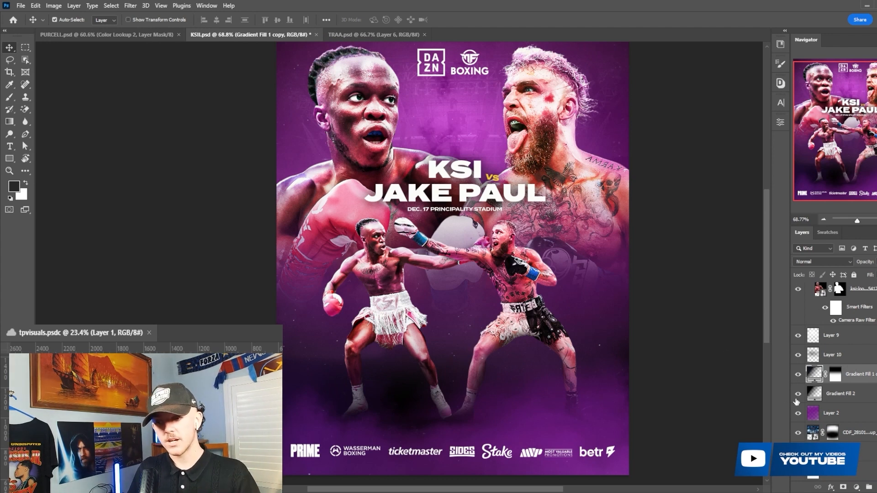
# - Compare the full poster with and without the Gradient Fill 2 layer, leaving the layer visible
pyautogui.click(838, 395)
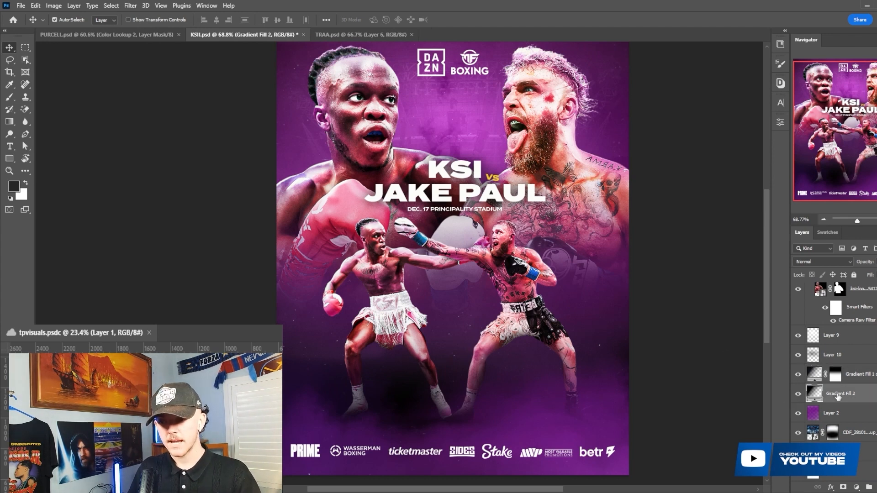
pyautogui.click(798, 394)
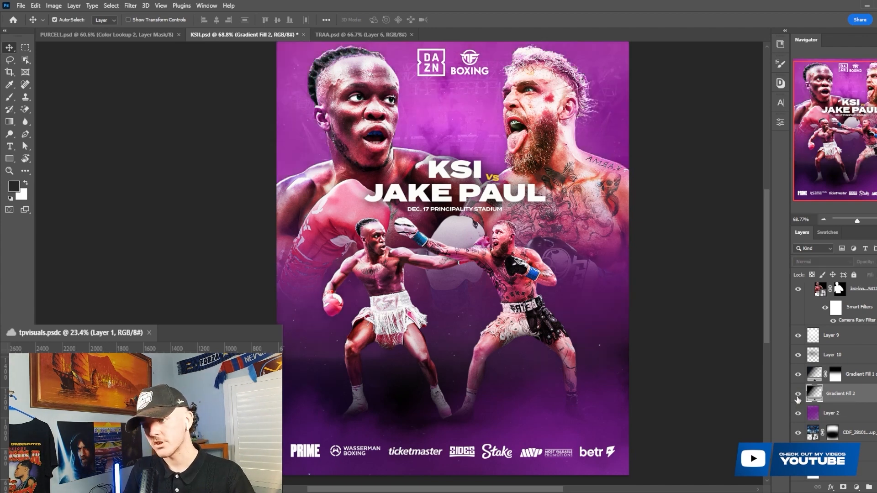
pyautogui.click(798, 395)
pyautogui.click(797, 394)
pyautogui.scroll(1, 506, 318)
pyautogui.scroll(-2, 506, 317)
pyautogui.scroll(1, 507, 318)
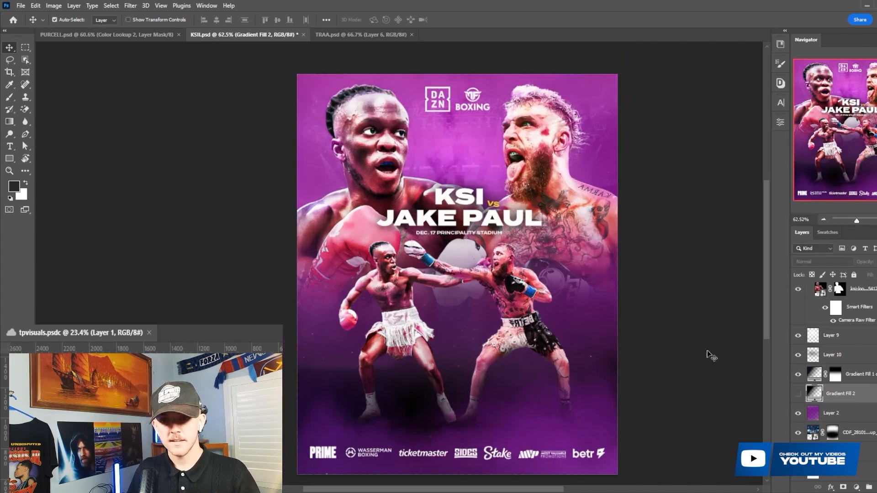
pyautogui.click(798, 394)
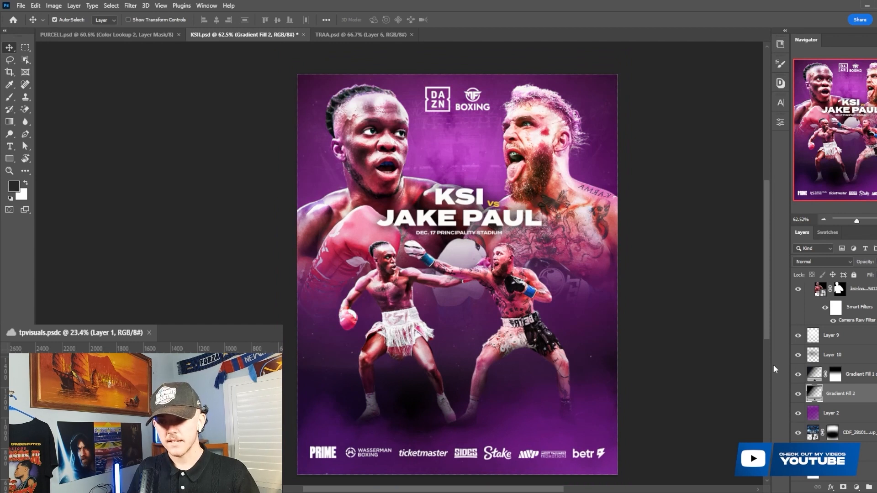
# - Compare the background with and without the purple Layer 2, and select that layer
pyautogui.click(798, 413)
pyautogui.click(798, 414)
pyautogui.click(813, 413)
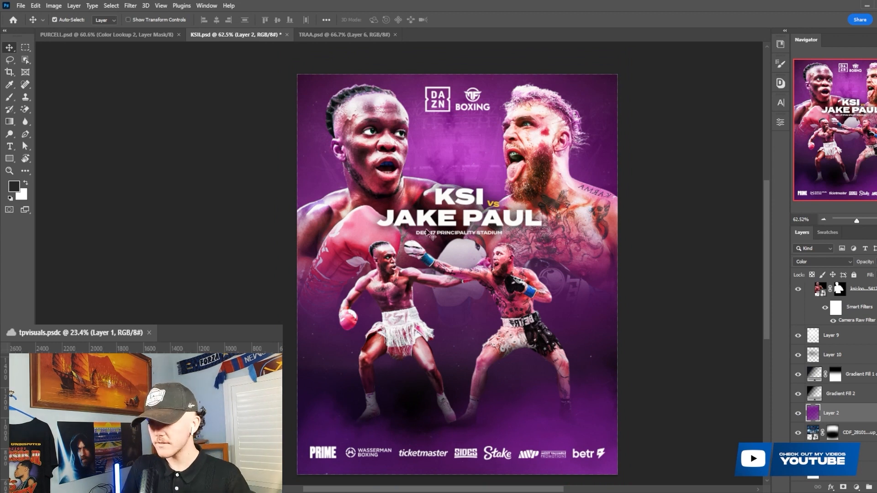
# - Find the large KSI photo layer and open its Camera Raw smart filter
pyautogui.scroll(5, 824, 402)
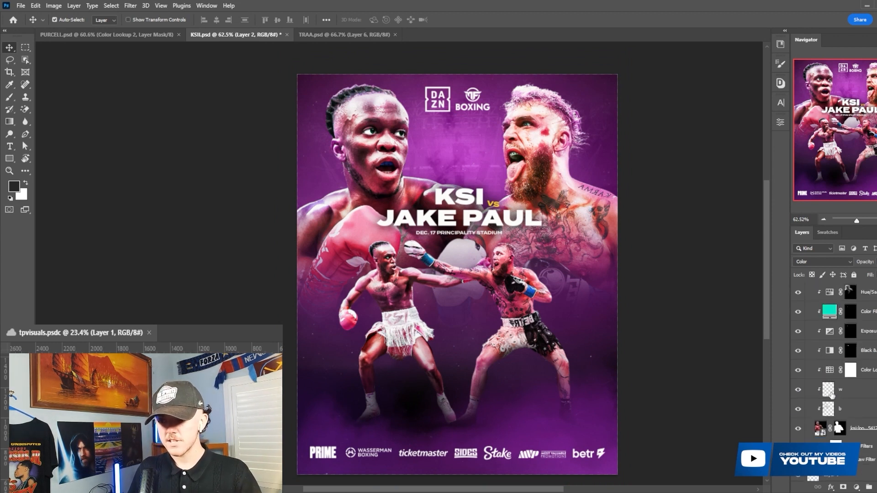
pyautogui.click(850, 338)
pyautogui.scroll(-5, 862, 361)
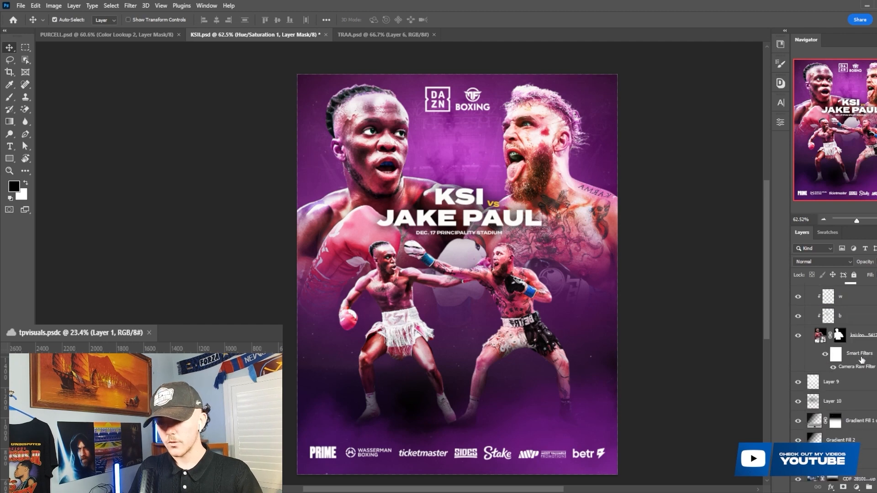
pyautogui.click(863, 367)
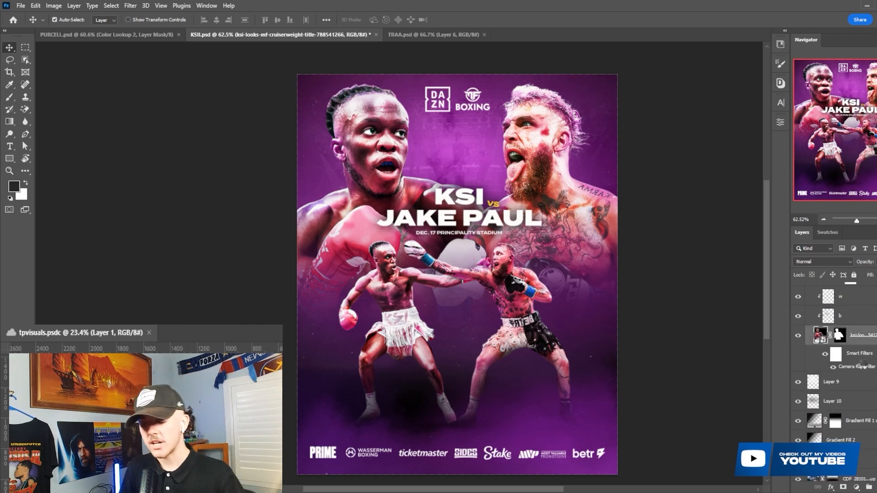
pyautogui.doubleClick(863, 367)
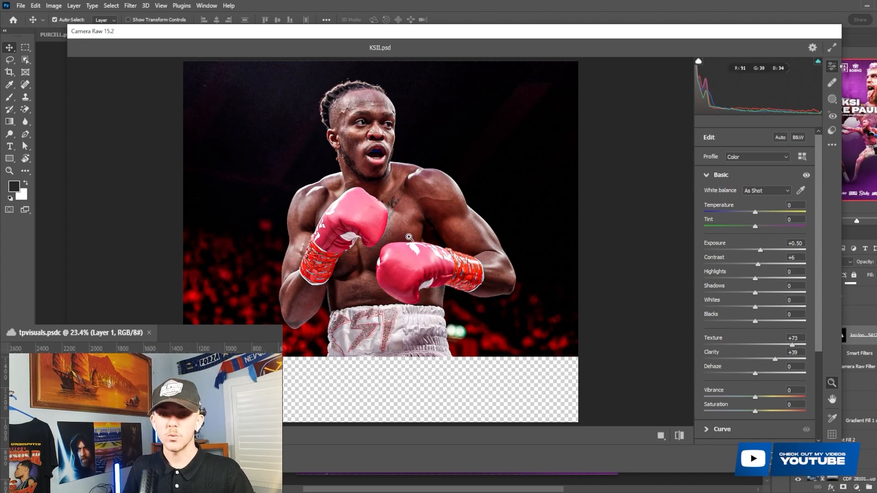
# - Examine the KSI photo up close along with its Basic and Detail adjustments, and close the Camera Raw filter
pyautogui.click(361, 116)
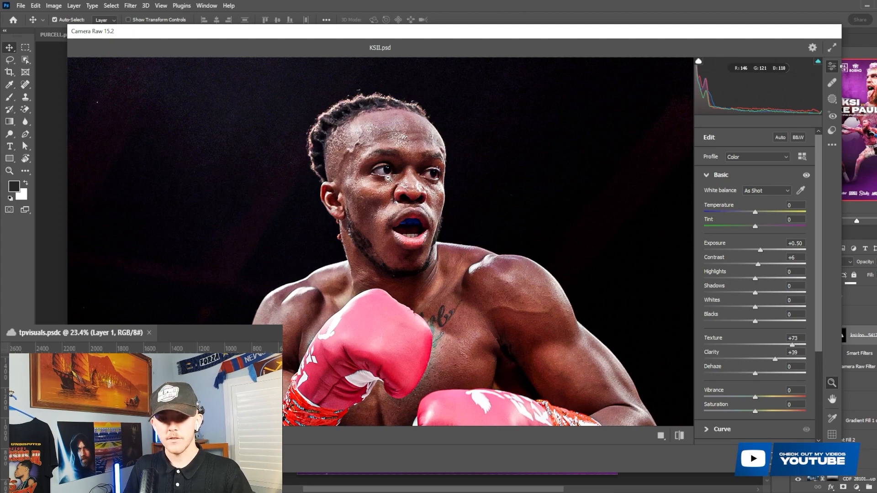
pyautogui.scroll(-3, 452, 198)
pyautogui.scroll(-5, 754, 320)
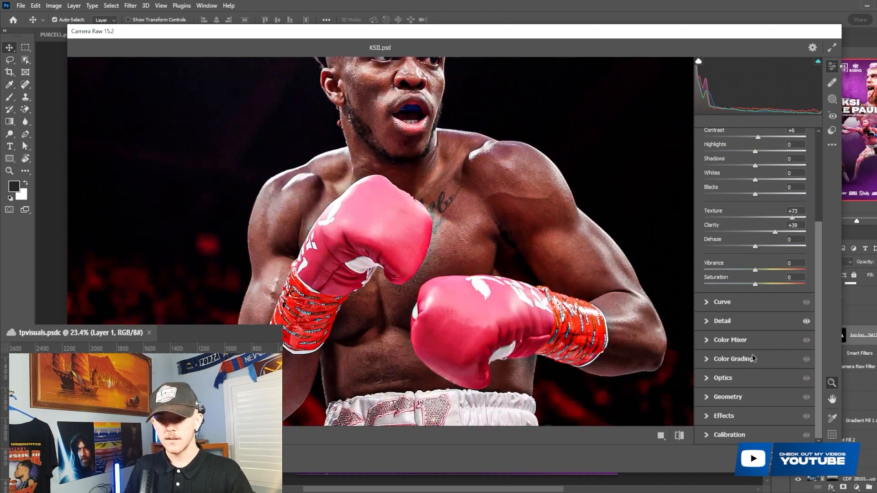
pyautogui.click(743, 322)
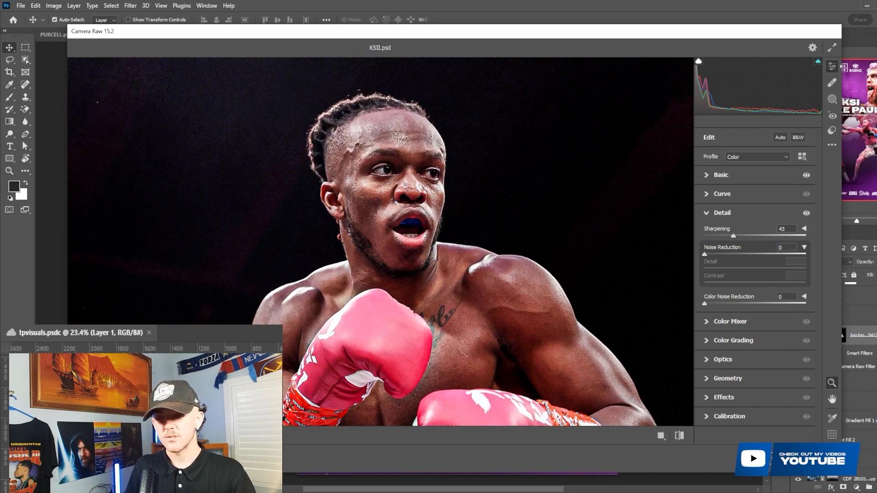
pyautogui.click(809, 457)
pyautogui.scroll(-1, 443, 257)
pyautogui.scroll(1, 443, 257)
pyautogui.scroll(-1, 443, 257)
pyautogui.scroll(-1, 443, 256)
pyautogui.scroll(2, 443, 257)
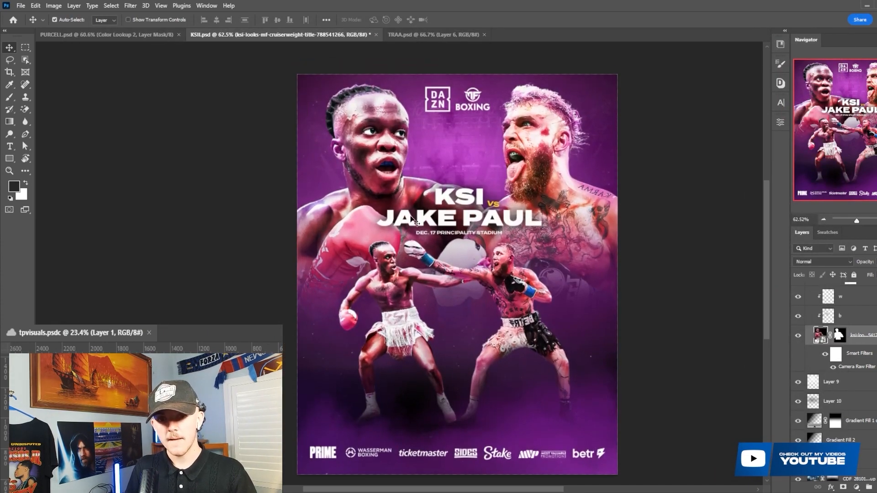
# - Compare KSI's face with and without the clipped w layer, leaving that layer visible
pyautogui.scroll(6, 339, 111)
pyautogui.scroll(3, 839, 395)
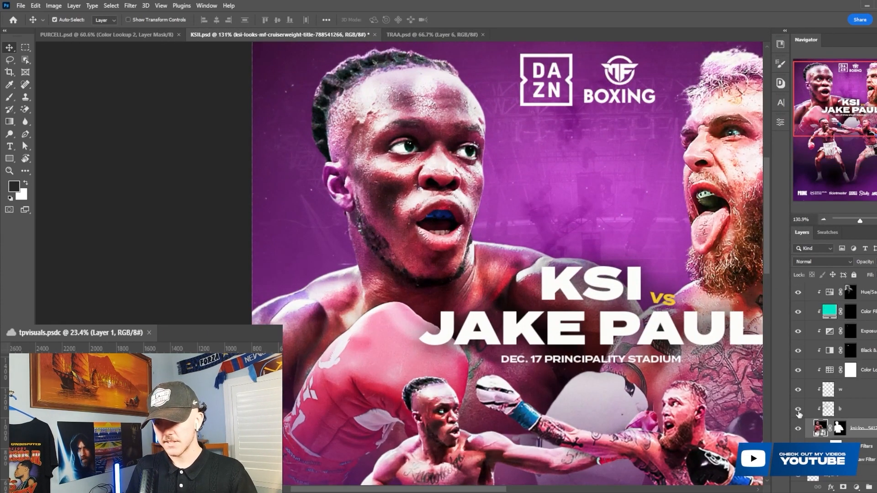
pyautogui.click(798, 391)
pyautogui.click(797, 391)
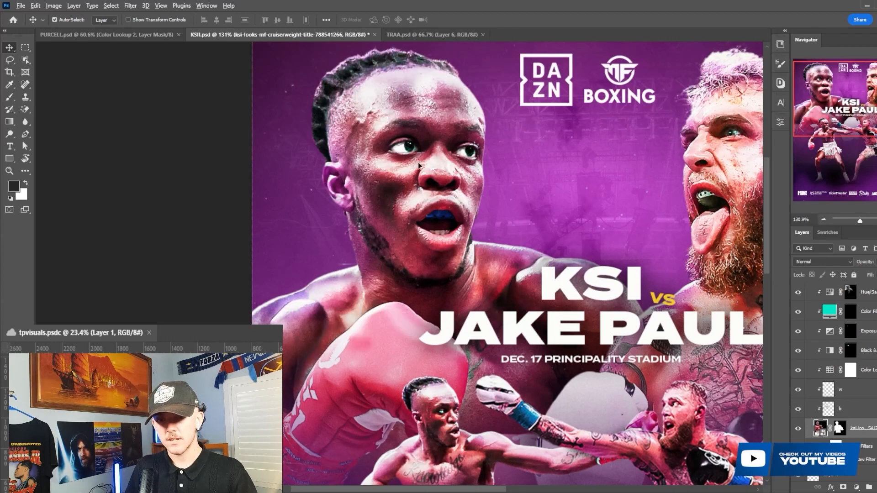
# - Inspect the retouching of KSI's eyes up close, and return to the view of the whole poster
pyautogui.scroll(8, 418, 165)
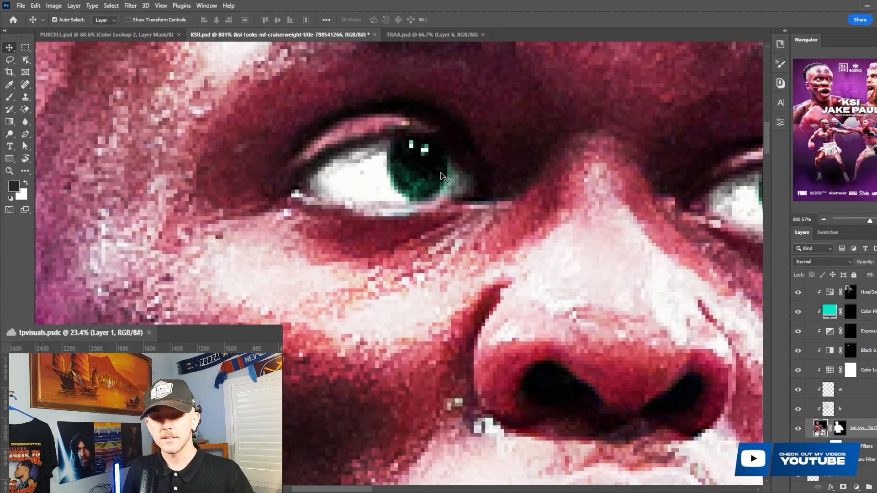
pyautogui.scroll(-3, 443, 178)
pyautogui.scroll(3, 721, 217)
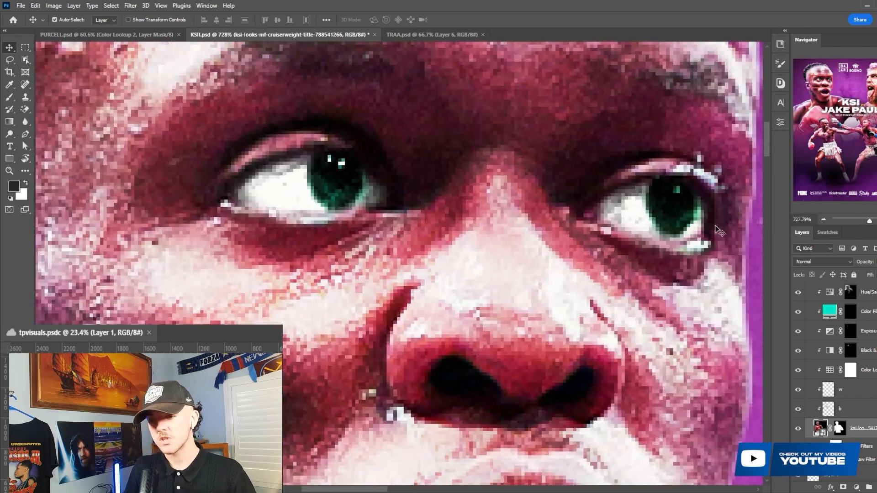
pyautogui.scroll(-6, 657, 227)
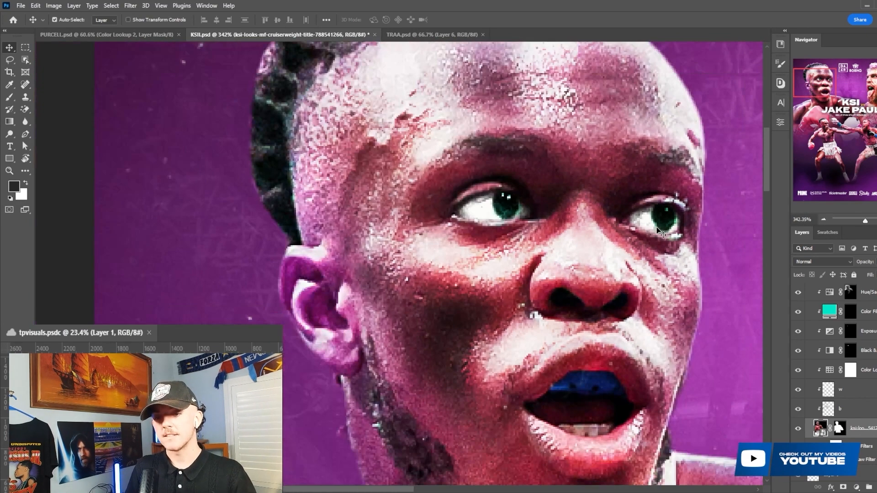
pyautogui.scroll(-3, 659, 229)
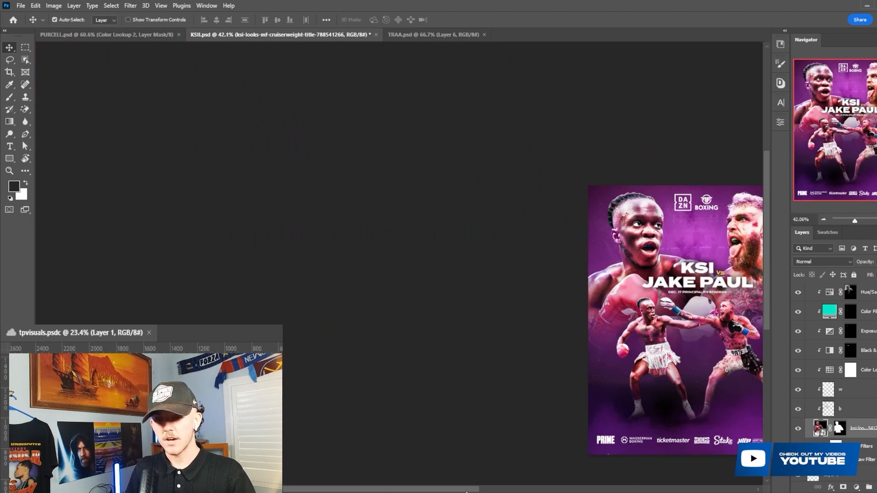
pyautogui.moveTo(506, 488); pyautogui.dragTo(535, 491)
pyautogui.scroll(-1, 594, 360)
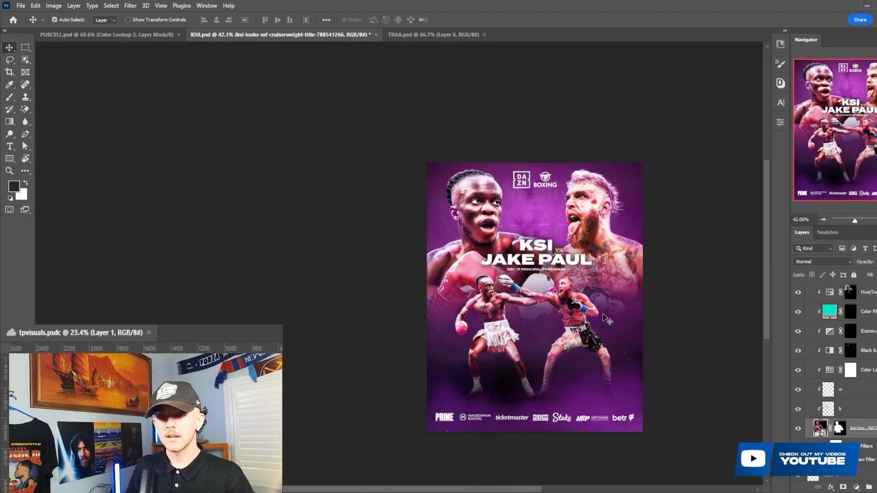
# - Select the Hue/Saturation 1 layer of the Jake Paul portrait from the canvas, and review the whole poster
pyautogui.scroll(5, 651, 193)
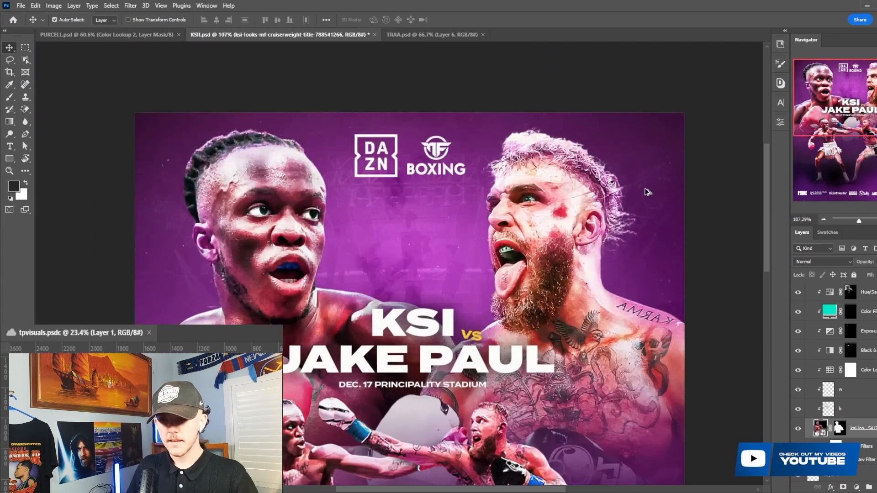
pyautogui.click(563, 220)
pyautogui.scroll(-2, 551, 220)
pyautogui.scroll(-3, 552, 196)
pyautogui.scroll(-2, 543, 220)
pyautogui.scroll(3, 533, 243)
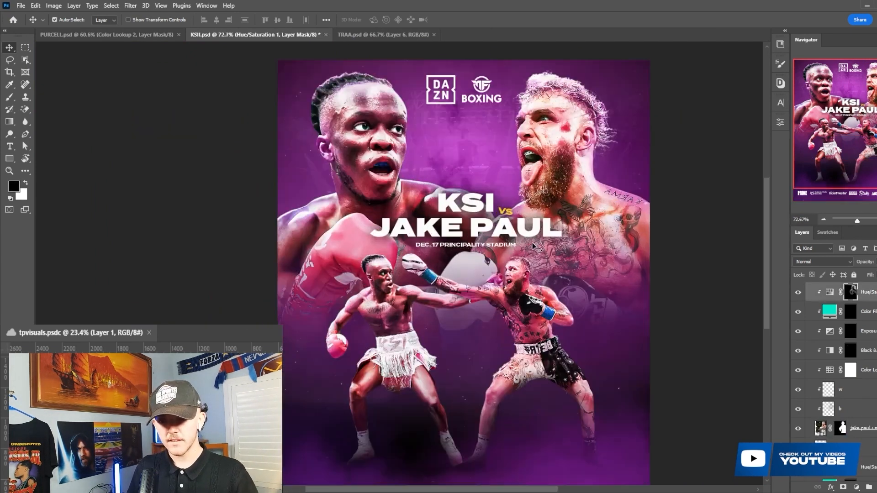
pyautogui.scroll(1, 533, 244)
pyautogui.scroll(-3, 533, 245)
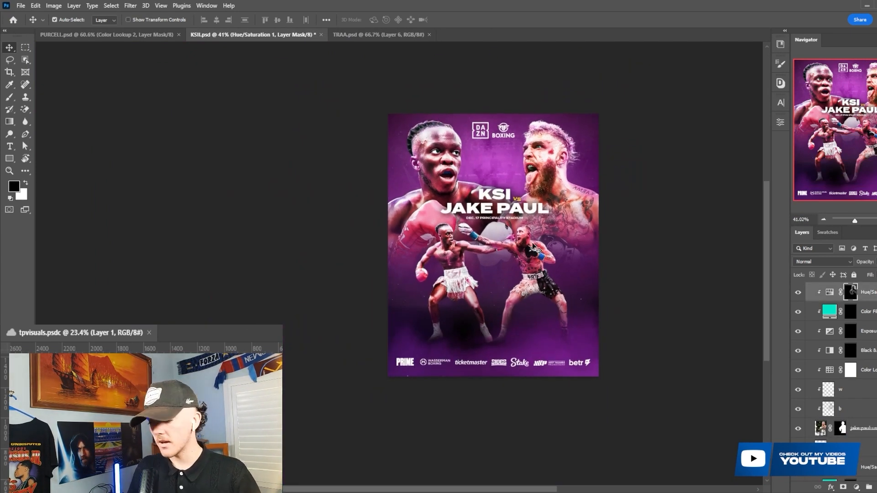
# - Switch to the TRAA.psd poster, open Layer 6's Camera Raw filter, and examine its Basic and Effects settings
pyautogui.click(376, 35)
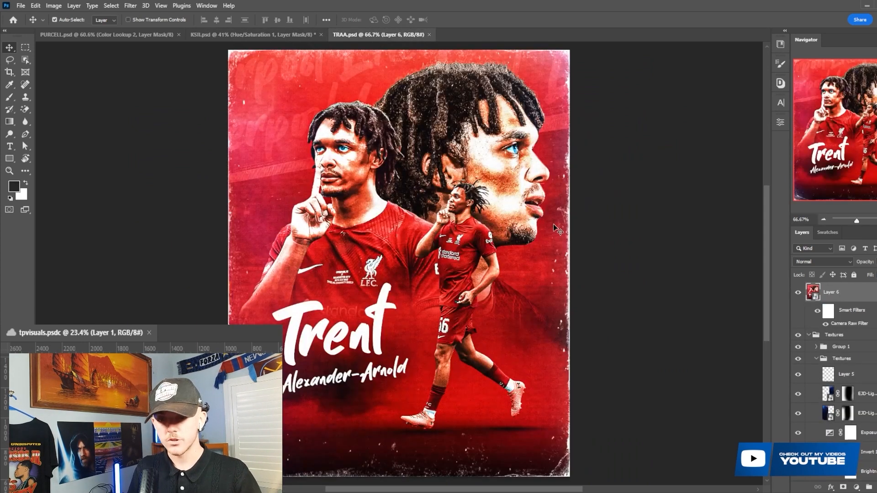
pyautogui.scroll(-1, 554, 225)
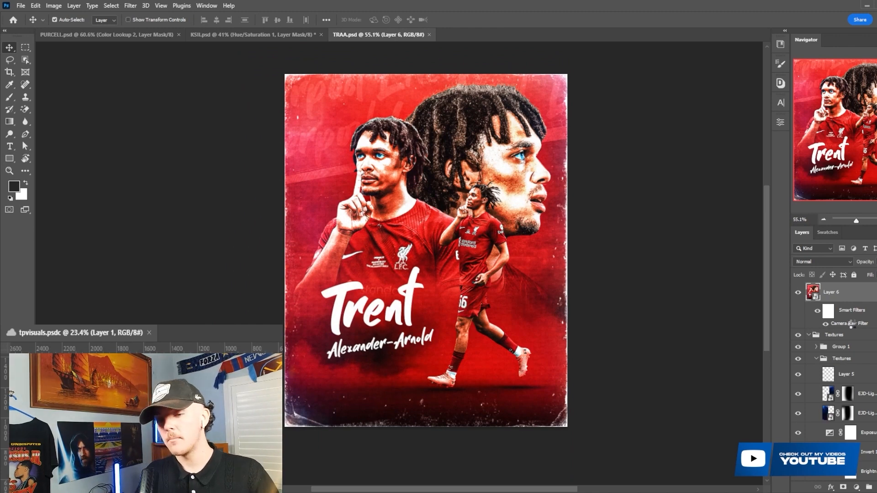
pyautogui.doubleClick(852, 324)
pyautogui.click(753, 181)
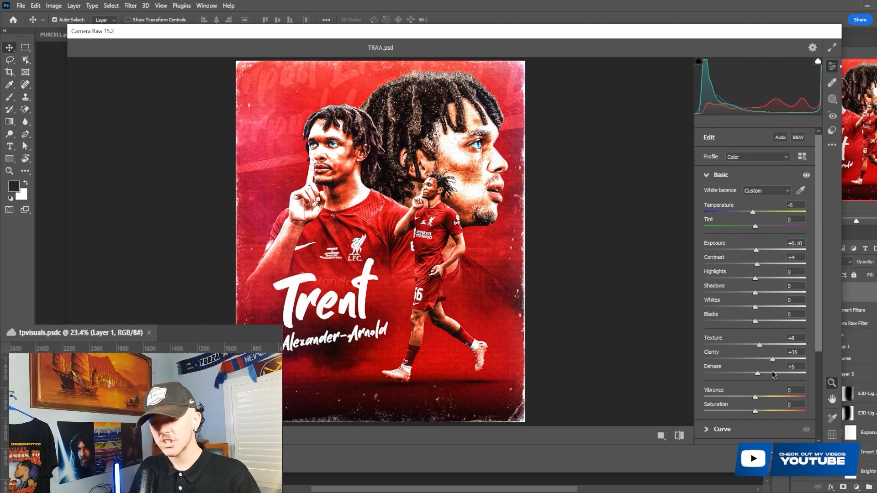
pyautogui.scroll(-4, 772, 375)
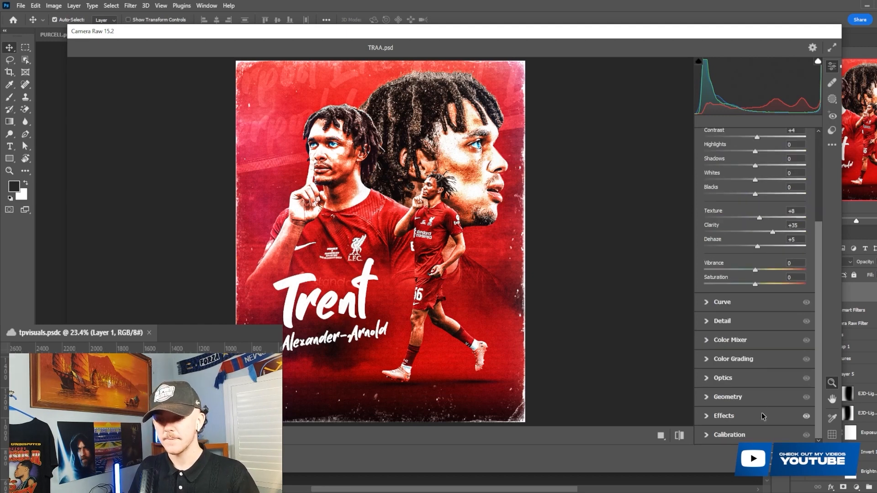
pyautogui.click(762, 416)
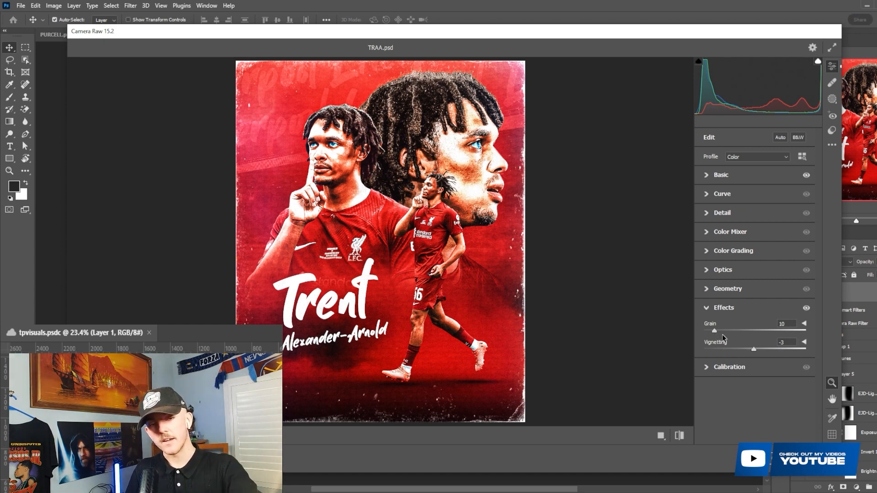
# - Inspect the grain and vignetting on the Trent poster up close, and close the Camera Raw filter
pyautogui.click(446, 311)
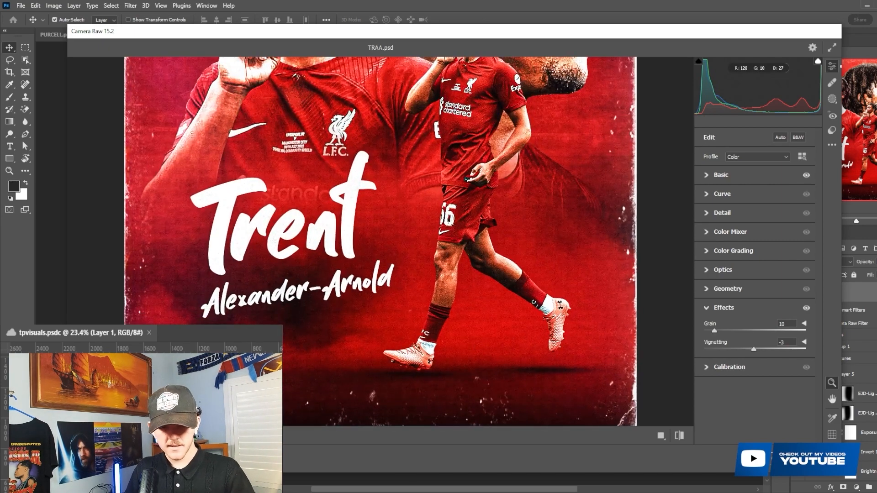
pyautogui.scroll(8, 186, 182)
pyautogui.scroll(-7, 528, 274)
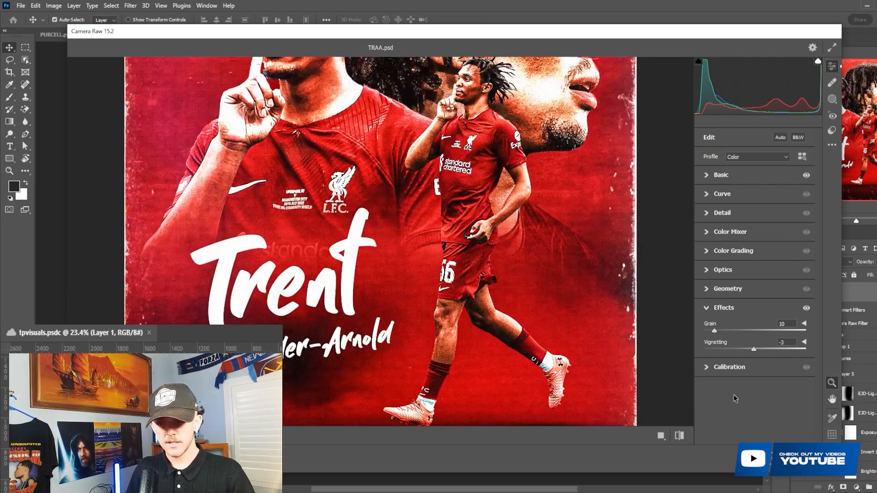
pyautogui.click(806, 458)
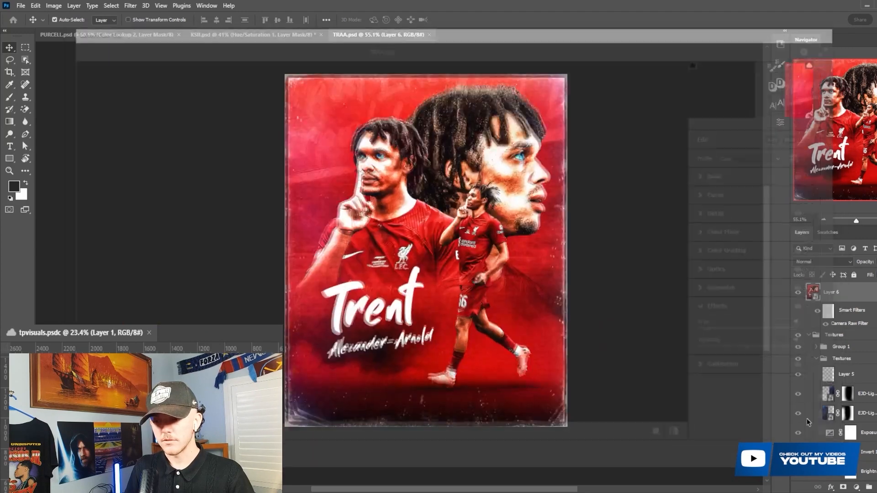
# - Hide Layer 6 and expand Group 1 inside the Textures group to show its texture layers
pyautogui.click(798, 294)
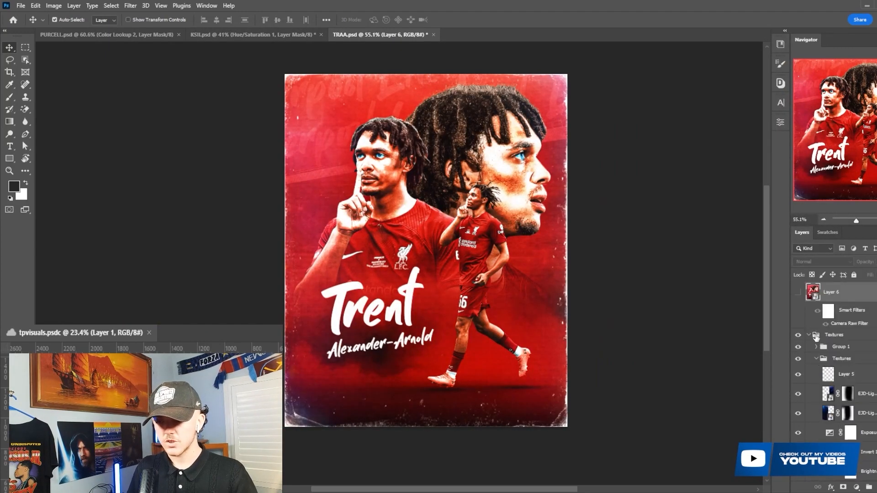
pyautogui.click(818, 346)
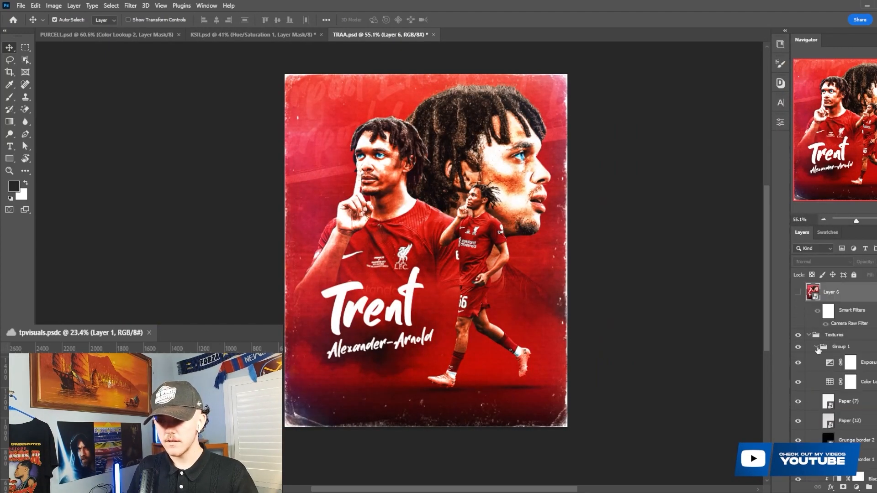
pyautogui.scroll(-1, 854, 361)
pyautogui.scroll(-1, 855, 361)
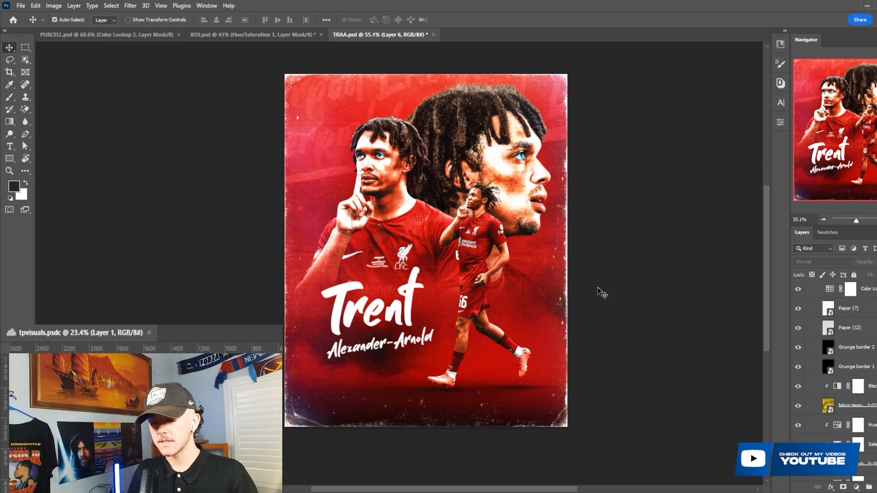
# - Compare the poster with and without the Grunge border 2 and Paper (7) layers, leaving both visible
pyautogui.click(798, 349)
pyautogui.click(799, 346)
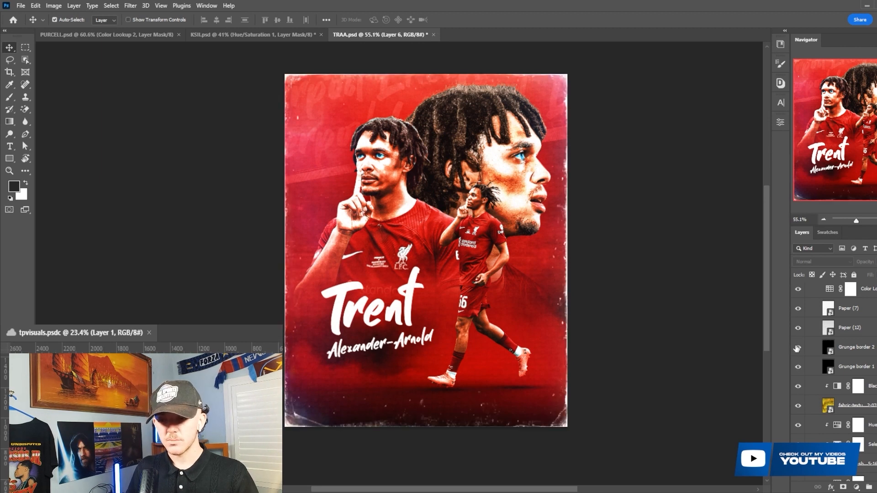
pyautogui.click(798, 308)
pyautogui.click(798, 309)
# - Examine the properties of the Color Lookup 3 and Exposure 1 adjustment layers in Group 1
pyautogui.scroll(3, 804, 319)
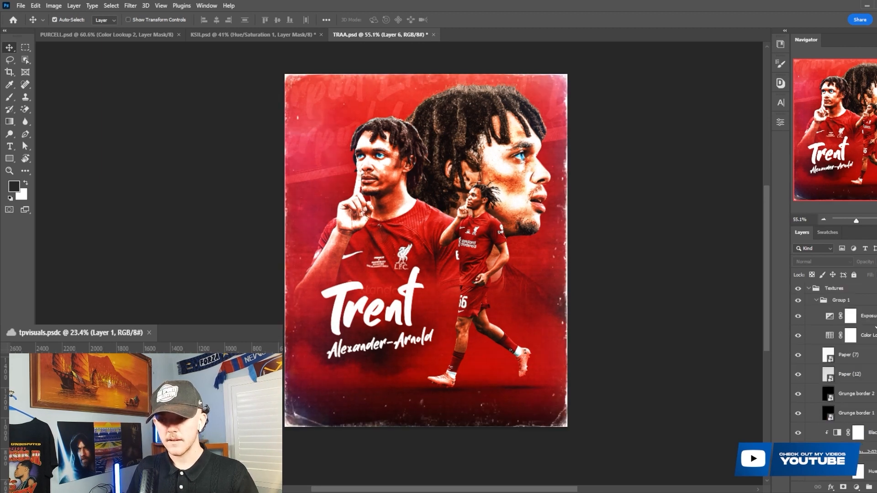
pyautogui.click(868, 316)
pyautogui.click(866, 335)
pyautogui.click(780, 122)
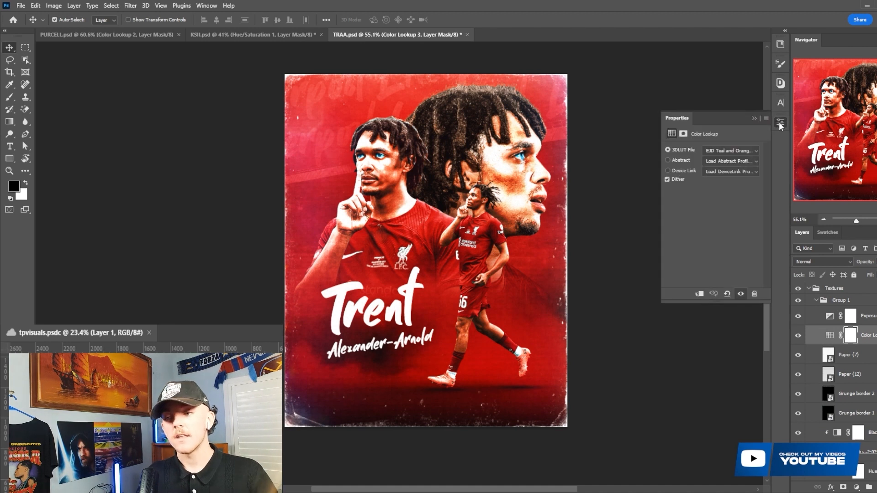
pyautogui.click(841, 316)
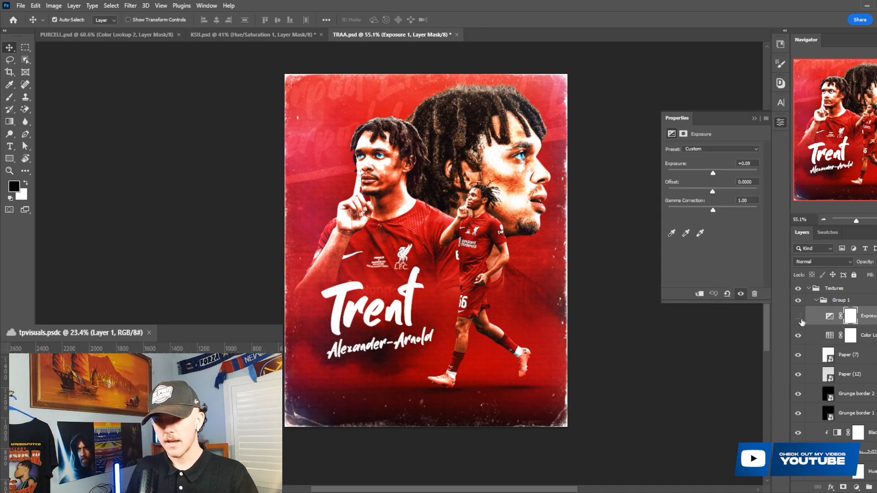
# - Compare the poster with and without the fabric texture layer, and look through the paper texture layers below it
pyautogui.scroll(-6, 795, 384)
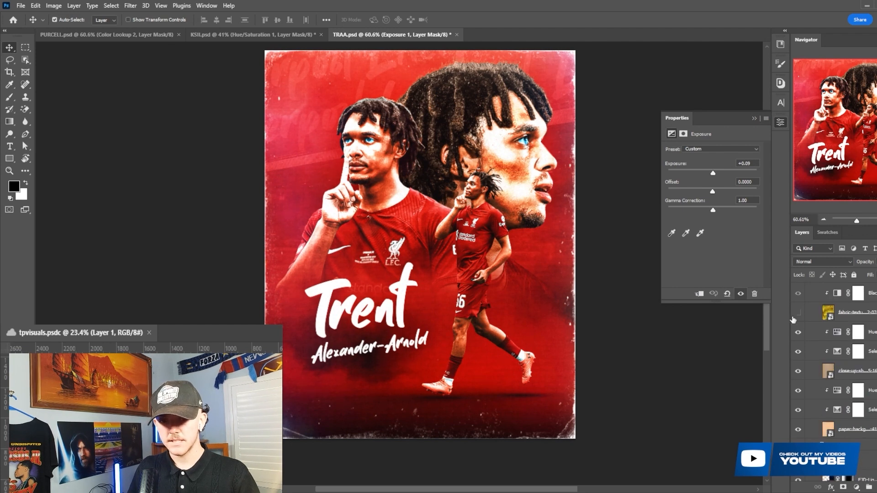
pyautogui.scroll(3, 358, 409)
pyautogui.scroll(-1, 357, 409)
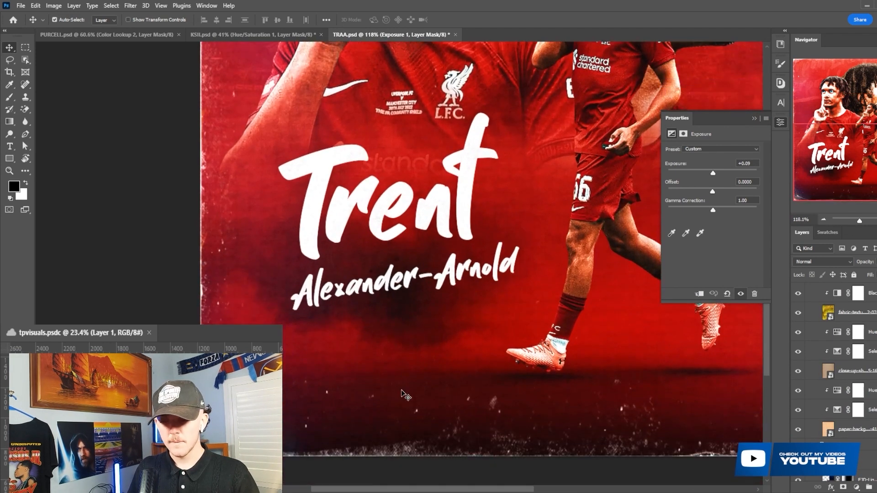
pyautogui.scroll(-2, 497, 328)
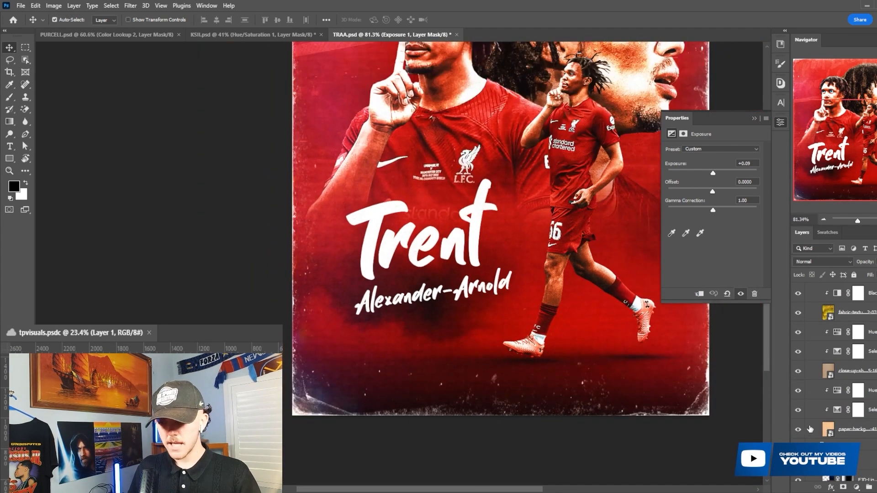
pyautogui.scroll(-3, 704, 346)
pyautogui.scroll(-5, 822, 386)
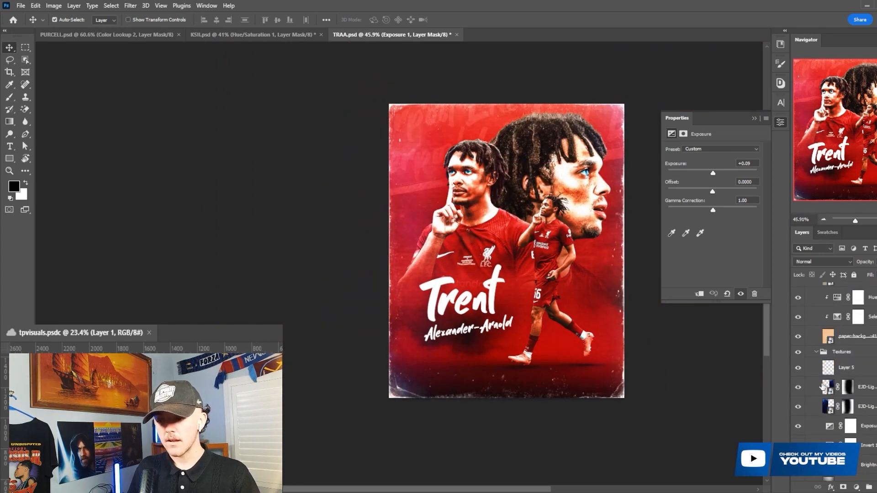
# - Compare the poster with and without Layer 5 and the lower EJD light layer in the nested Textures group
pyautogui.click(799, 368)
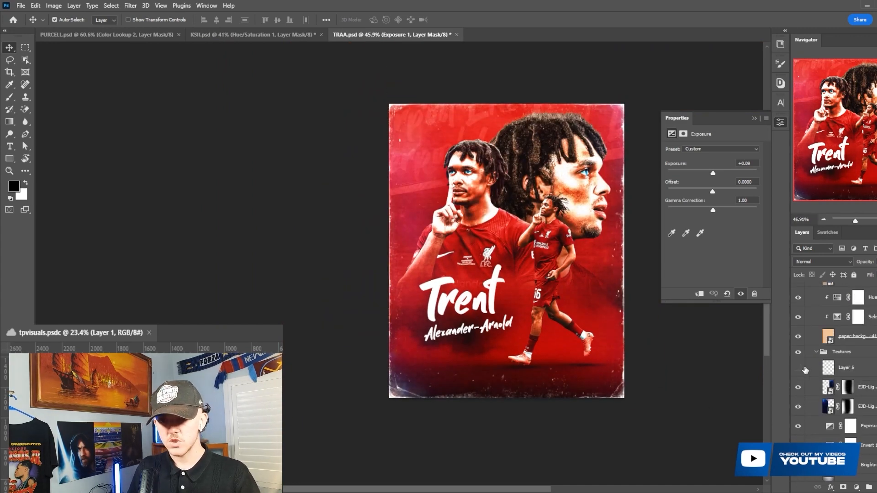
pyautogui.click(798, 369)
pyautogui.scroll(1, 638, 341)
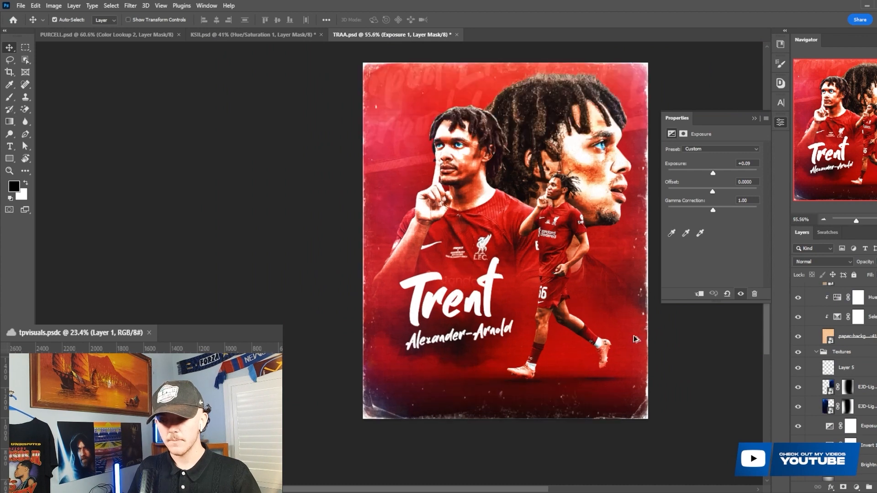
pyautogui.click(798, 406)
pyautogui.click(798, 407)
pyautogui.scroll(-2, 808, 409)
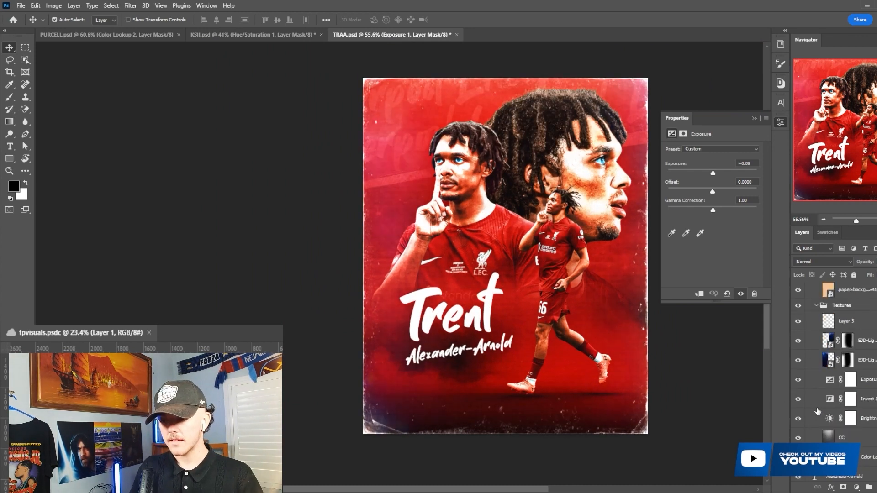
# - Check the effect of the Exposure adjustment in the nested Textures group, and examine the mask, properties and effect of Invert 1
pyautogui.click(798, 380)
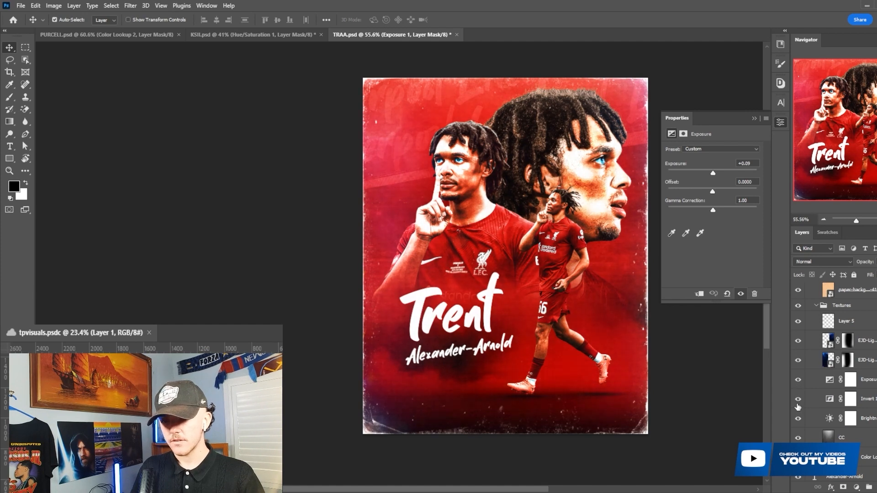
pyautogui.click(848, 401)
pyautogui.scroll(1, 668, 266)
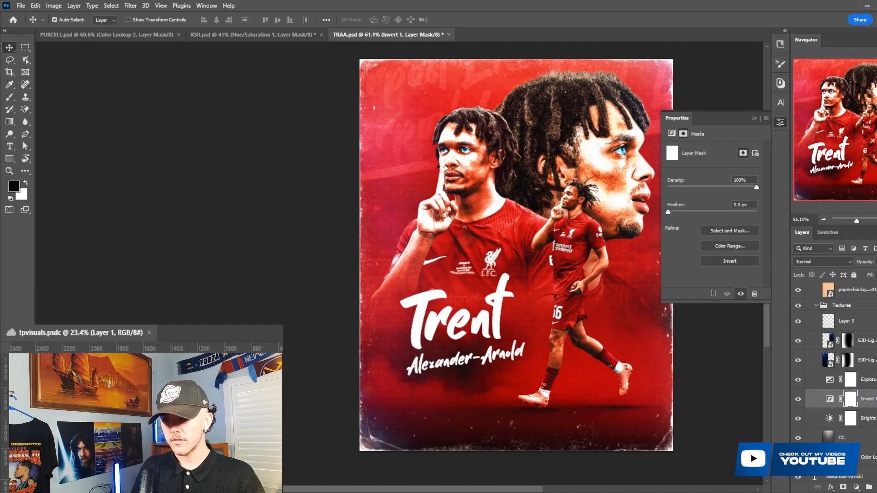
pyautogui.click(830, 399)
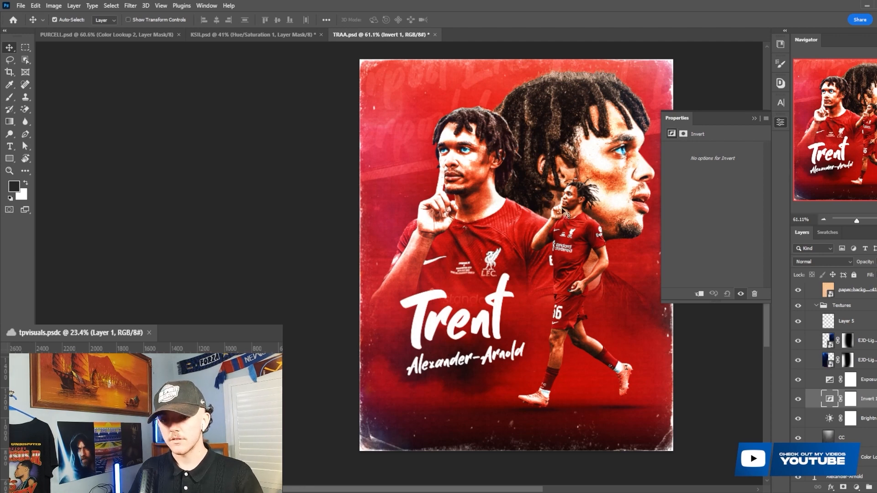
pyautogui.scroll(-1, 749, 347)
pyautogui.click(798, 400)
pyautogui.click(799, 400)
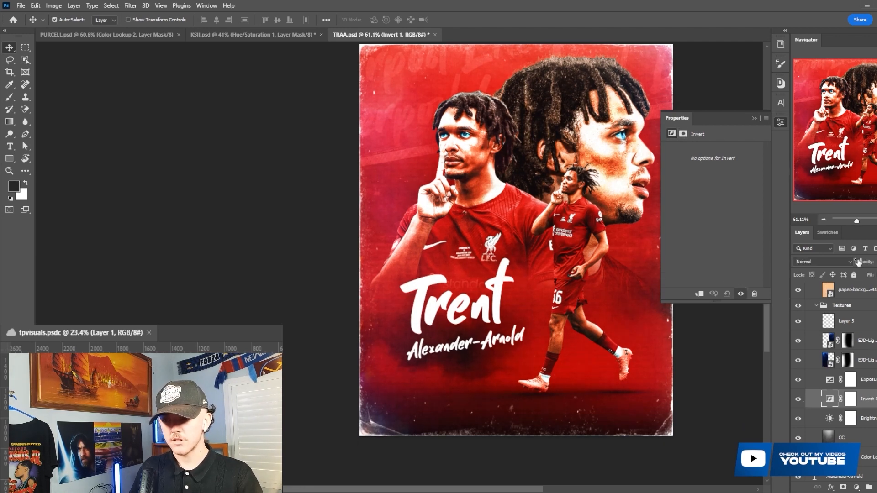
pyautogui.scroll(1, 609, 337)
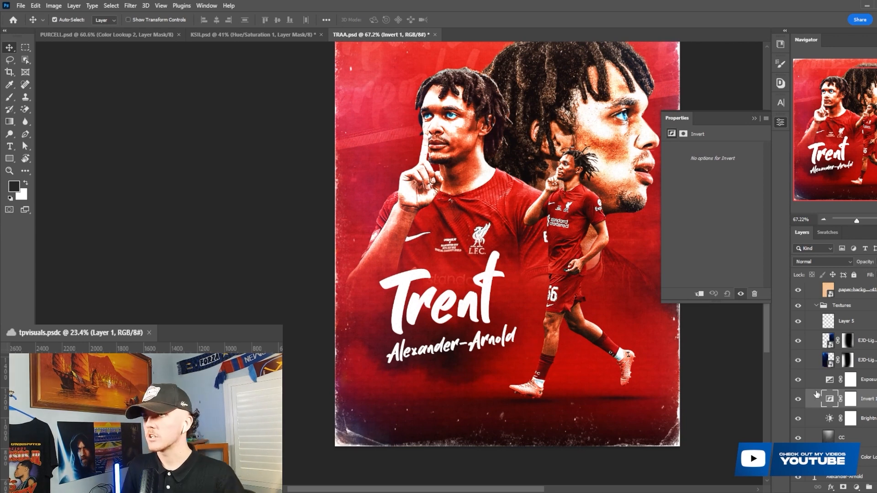
# - Examine the Brightness/Contrast 3 settings and compare the poster up close with and without that adjustment
pyautogui.click(871, 420)
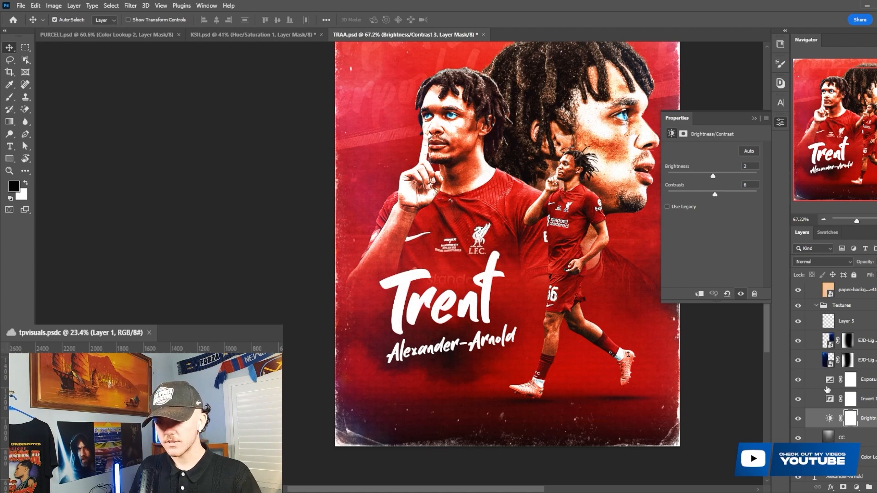
pyautogui.scroll(1, 559, 221)
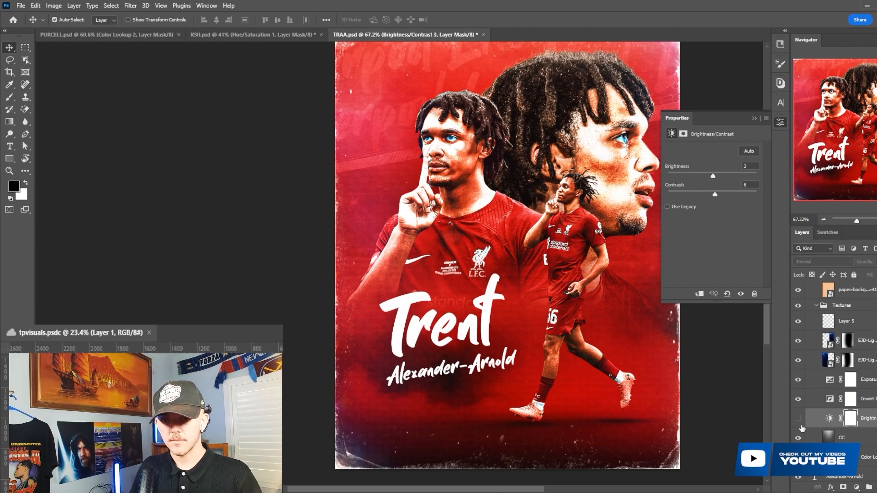
pyautogui.scroll(7, 561, 197)
pyautogui.scroll(-7, 365, 128)
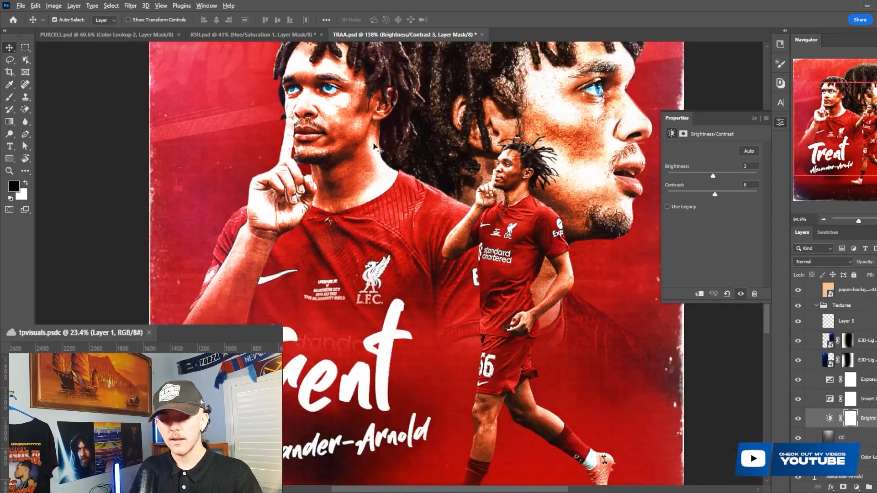
# - Examine the CC overlay layer and the properties of the Color Lookup 1 adjustment
pyautogui.click(865, 447)
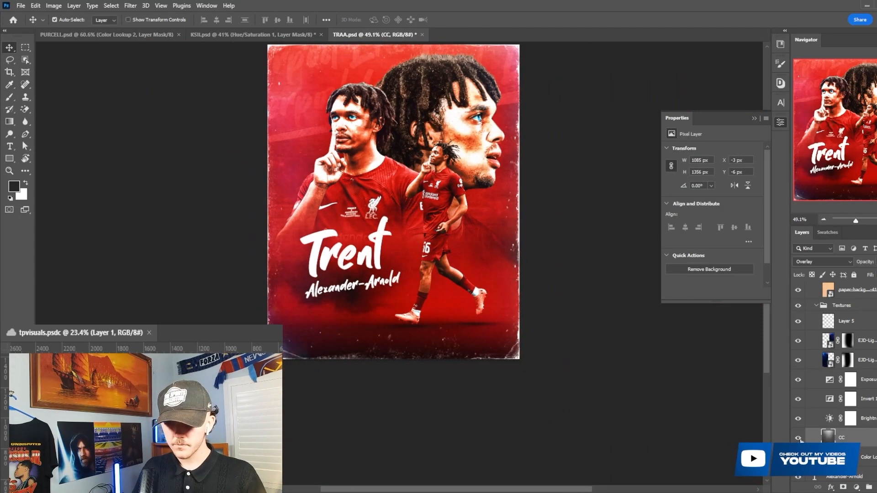
pyautogui.scroll(2, 268, 202)
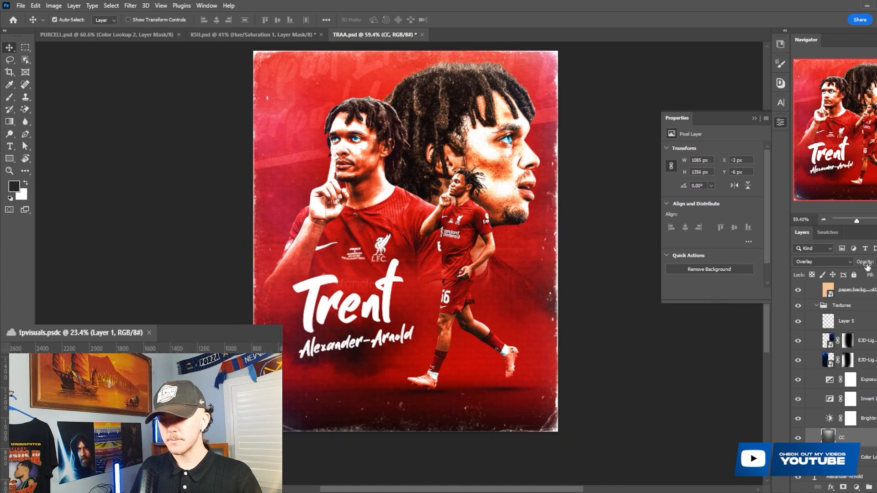
pyautogui.scroll(-2, 839, 398)
pyautogui.click(864, 411)
pyautogui.scroll(-1, 767, 347)
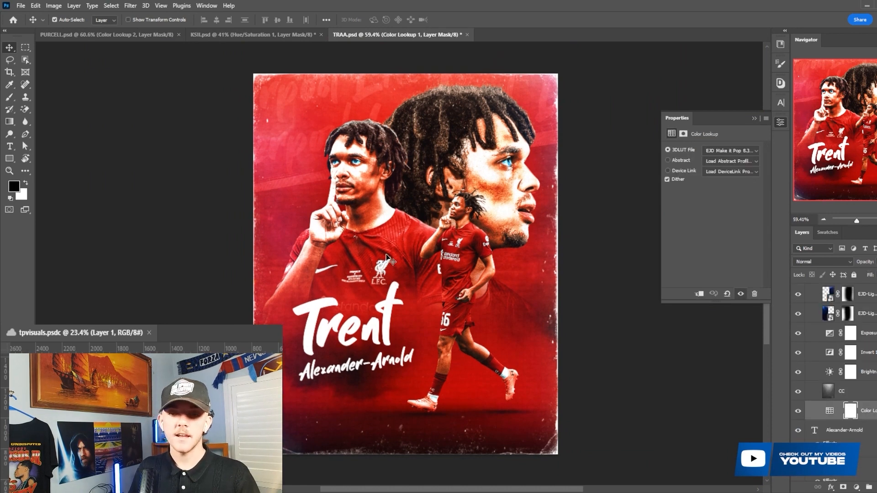
# - Collapse the outer Textures group and select the Alexander-Arnold text layer
pyautogui.scroll(5, 861, 350)
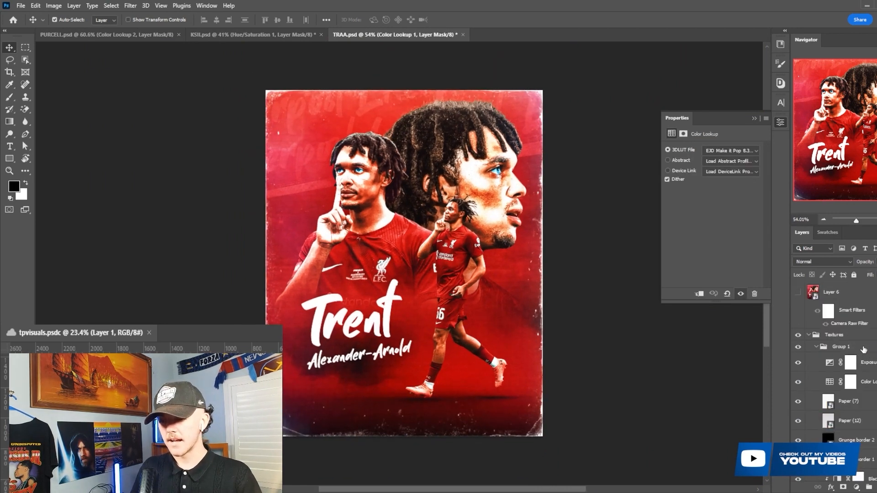
pyautogui.click(809, 336)
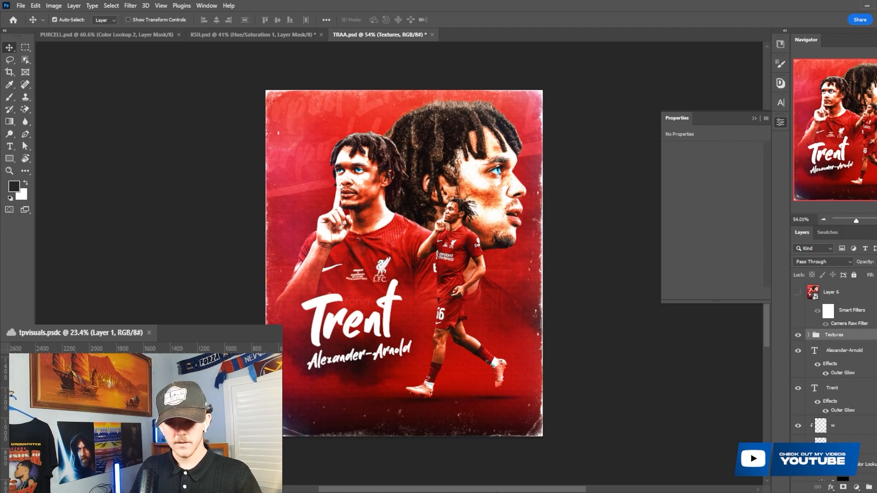
pyautogui.moveTo(519, 489); pyautogui.dragTo(453, 478)
pyautogui.scroll(2, 654, 346)
pyautogui.click(825, 354)
pyautogui.keyDown('shift'); pyautogui.click(837, 394); pyautogui.keyUp('shift')
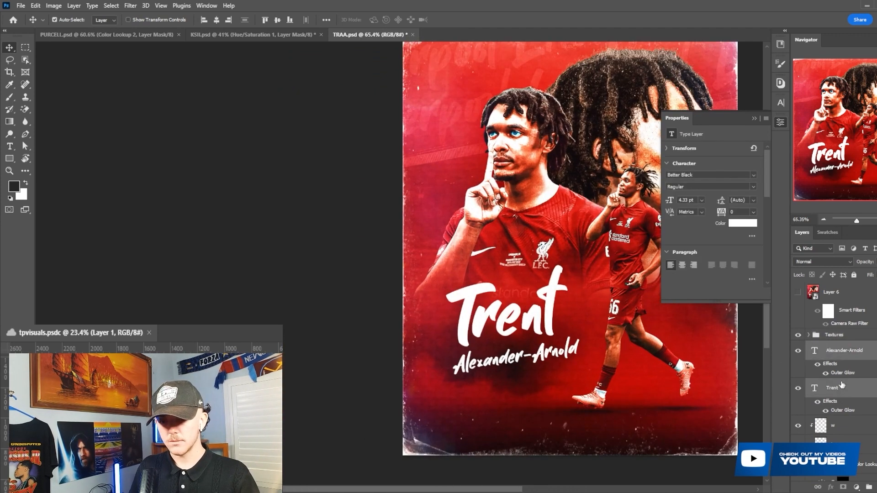
pyautogui.keyDown('ctrl'); pyautogui.click(842, 386); pyautogui.keyUp('ctrl')
# - Inspect the Trent and Alexander-Arnold lettering up close and against the whole poster
pyautogui.scroll(4, 560, 297)
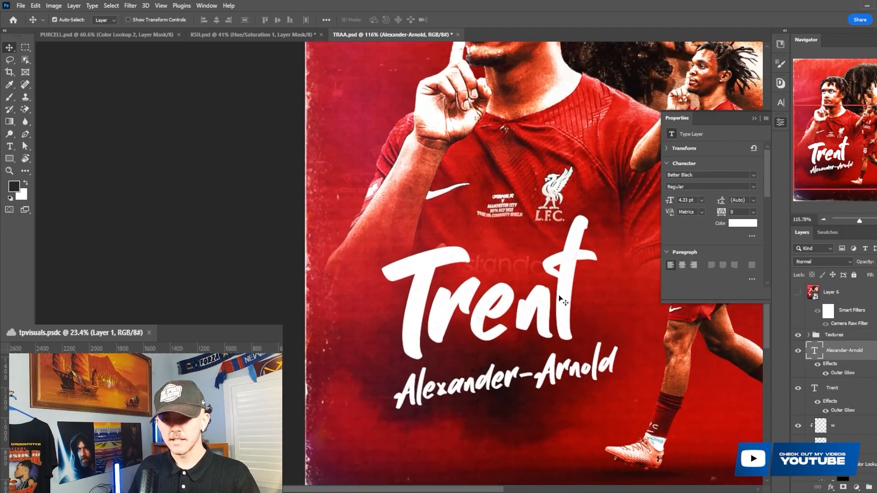
pyautogui.scroll(-4, 562, 299)
pyautogui.scroll(3, 589, 299)
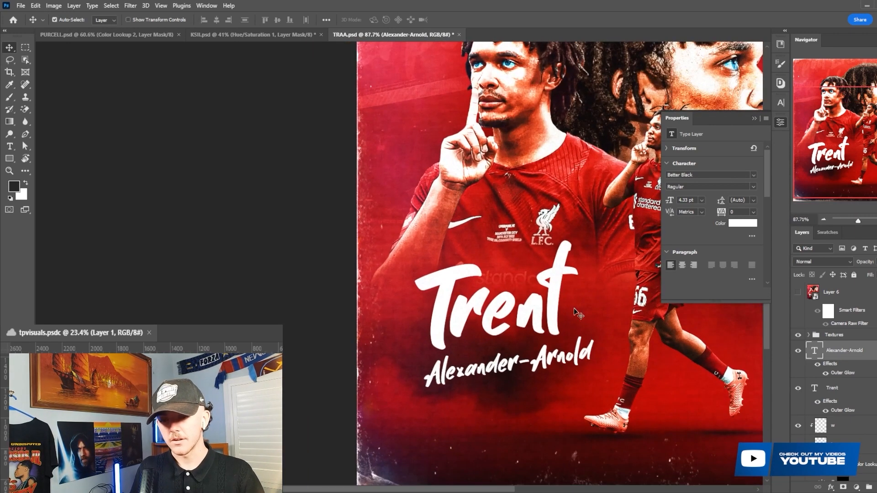
pyautogui.scroll(-5, 575, 309)
pyautogui.scroll(3, 620, 245)
pyautogui.scroll(1, 622, 248)
pyautogui.click(622, 248)
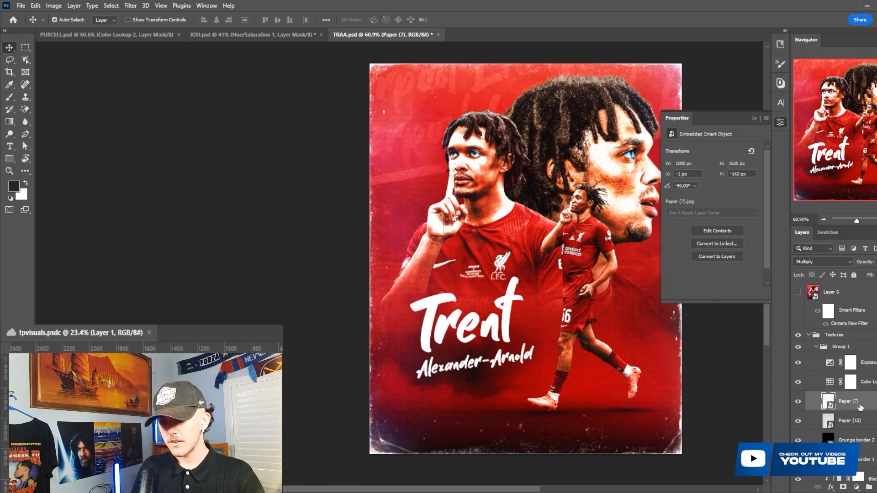
pyautogui.click(834, 335)
pyautogui.click(808, 335)
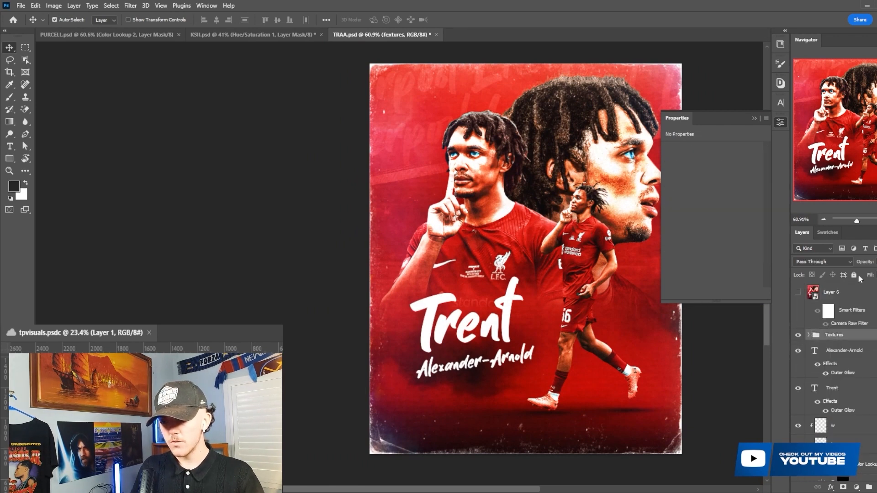
# - Open the Camera Raw filter on the running player's render and review its Basic settings
pyautogui.click(539, 256)
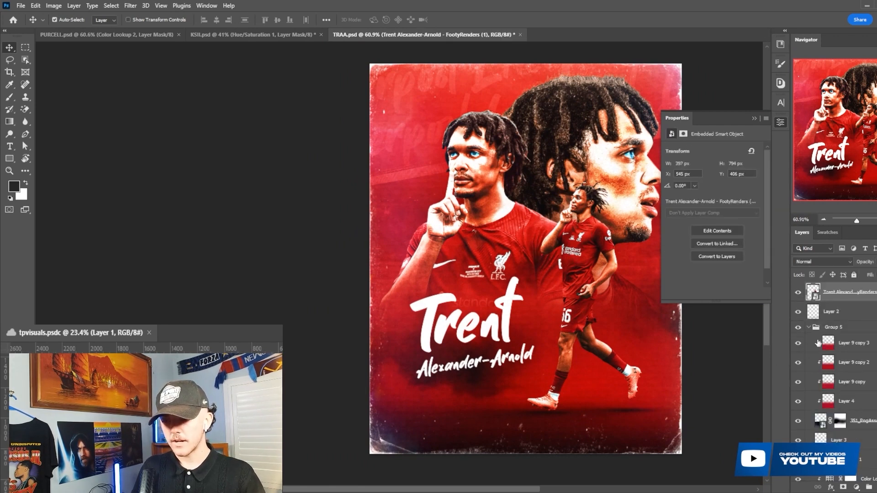
pyautogui.scroll(3, 841, 348)
pyautogui.click(874, 386)
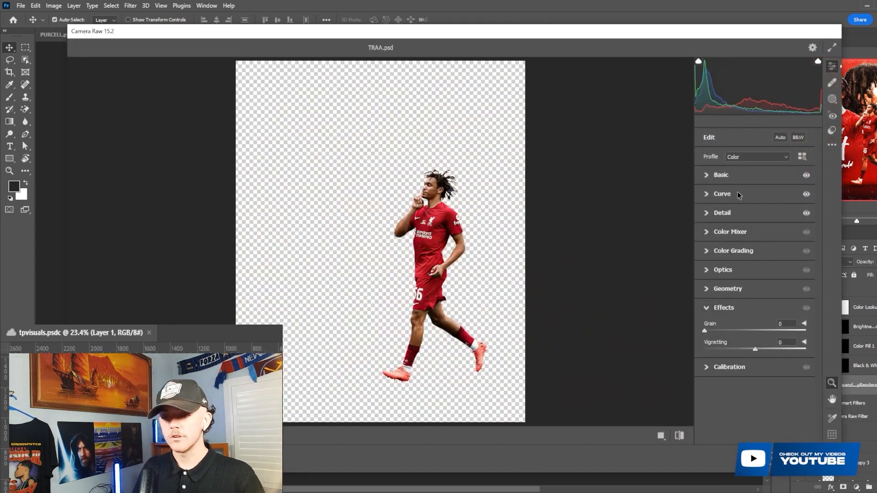
pyautogui.click(733, 177)
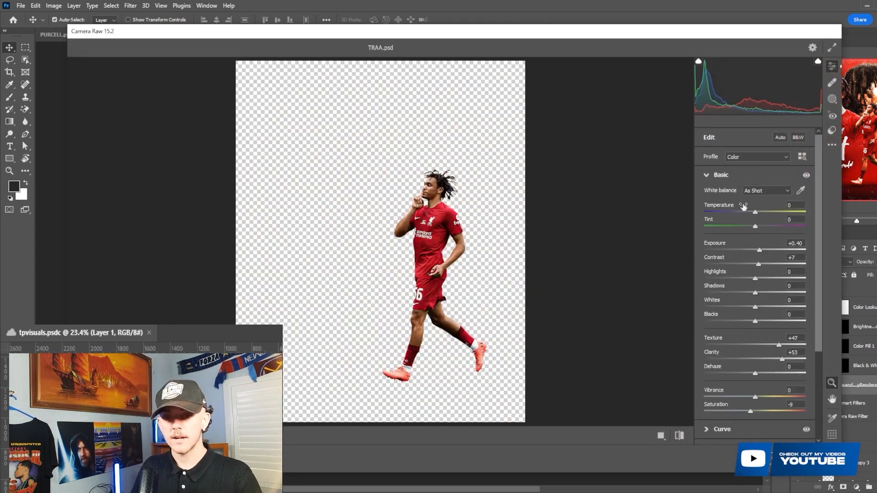
pyautogui.scroll(-2, 737, 305)
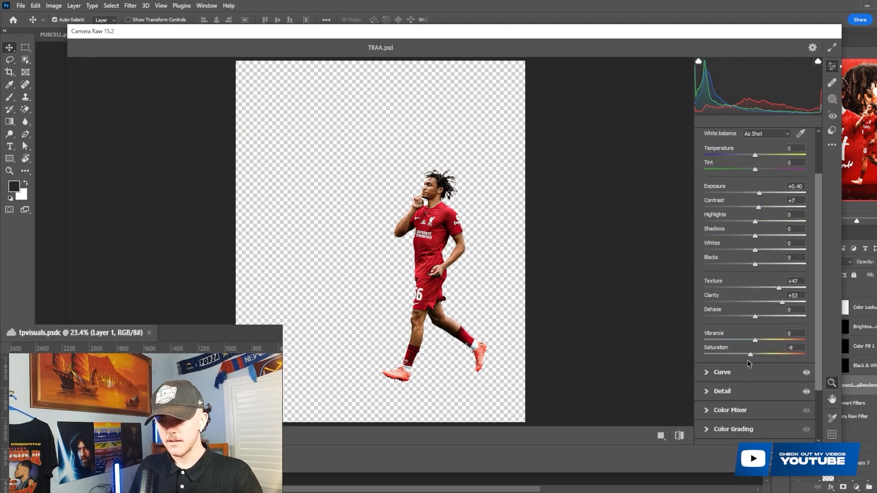
# - Review the parametric curve settings of the running player's Camera Raw filter, and close the filter
pyautogui.click(759, 371)
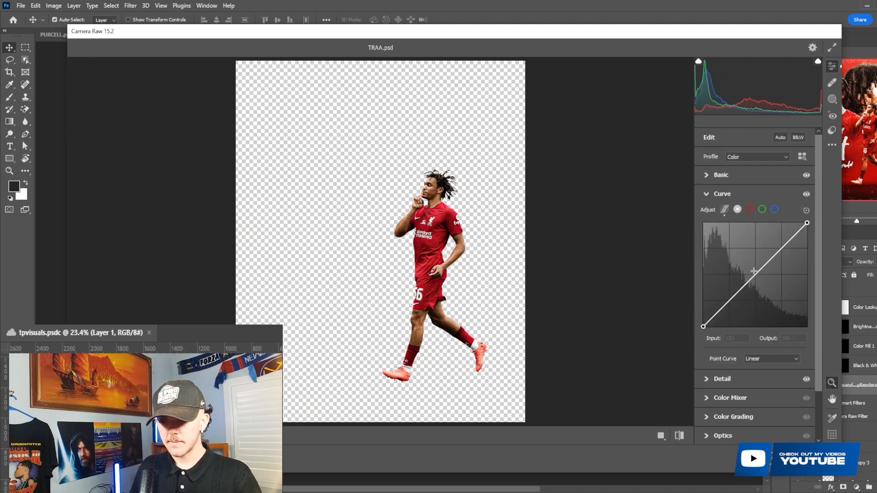
pyautogui.click(725, 210)
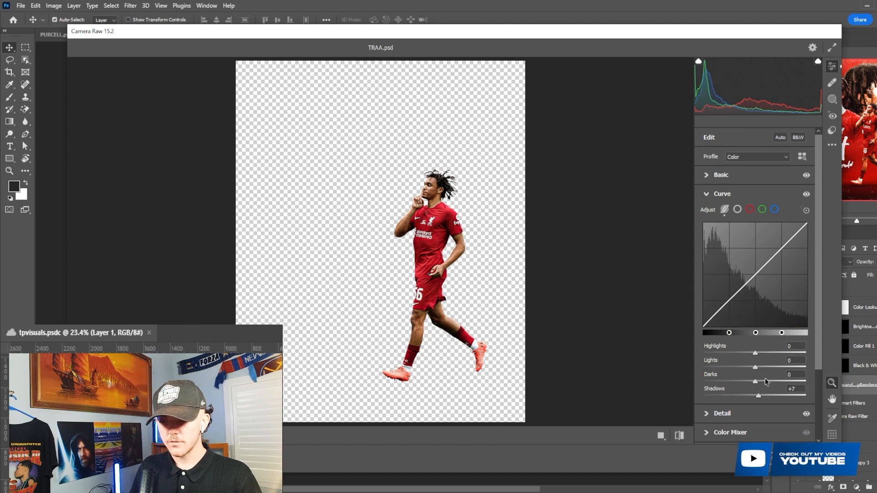
pyautogui.scroll(-3, 766, 382)
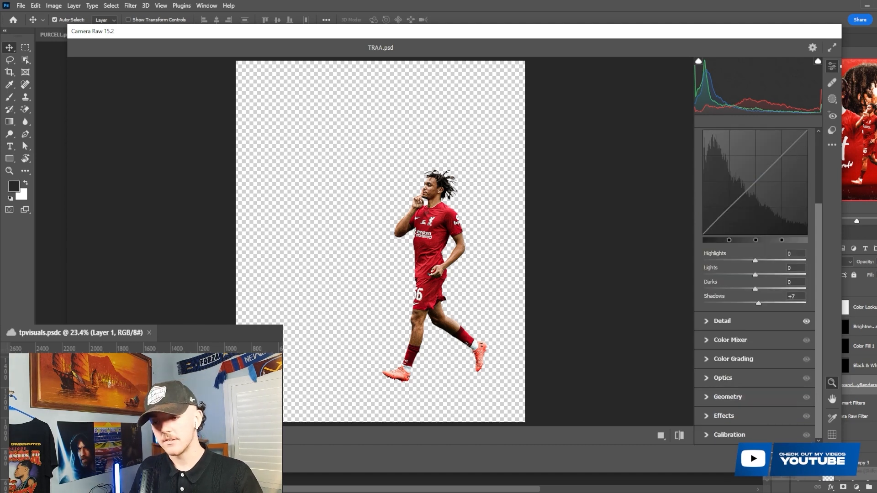
pyautogui.click(808, 458)
# - Look through the layers clipped to the running player's render, and select Layer 2 directly beneath the render
pyautogui.scroll(1, 634, 319)
pyautogui.scroll(5, 849, 384)
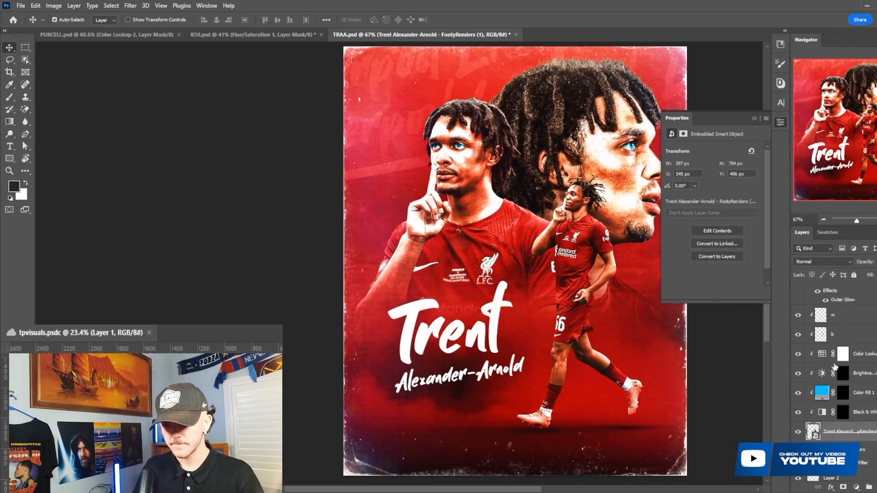
pyautogui.scroll(-1, 526, 226)
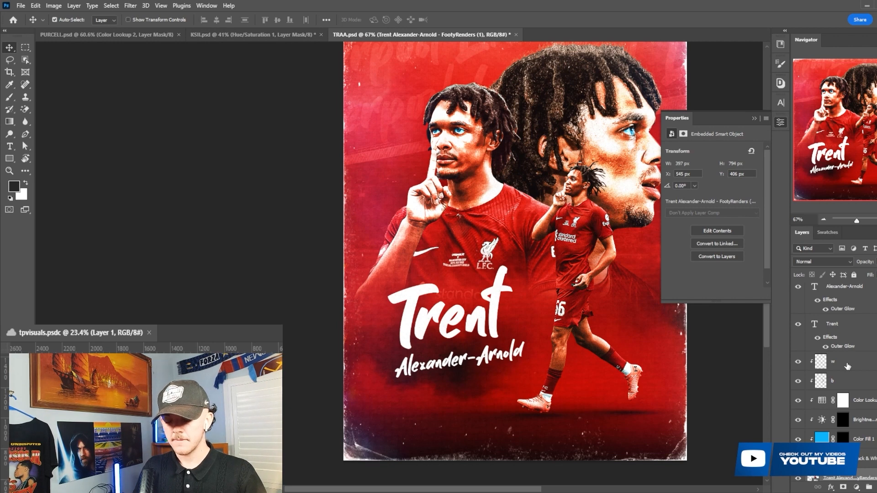
pyautogui.scroll(-2, 846, 366)
pyautogui.click(626, 418)
pyautogui.scroll(-2, 825, 425)
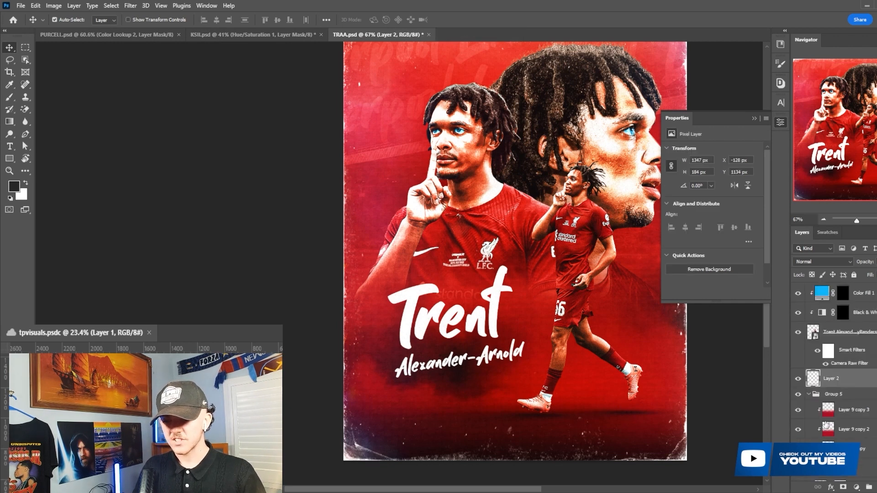
# - Compare the poster with and without Layer 2 and Group 5 beneath the running player's render
pyautogui.click(798, 379)
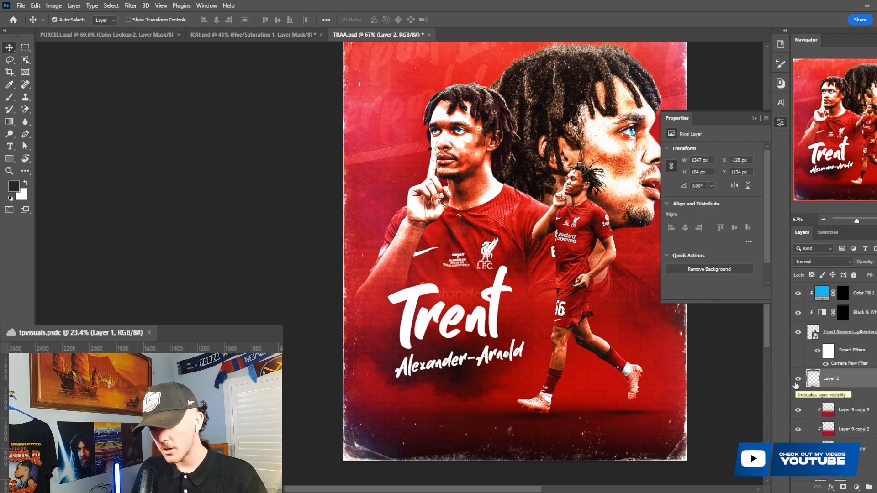
pyautogui.scroll(-2, 817, 386)
pyautogui.click(845, 368)
pyautogui.scroll(-2, 831, 389)
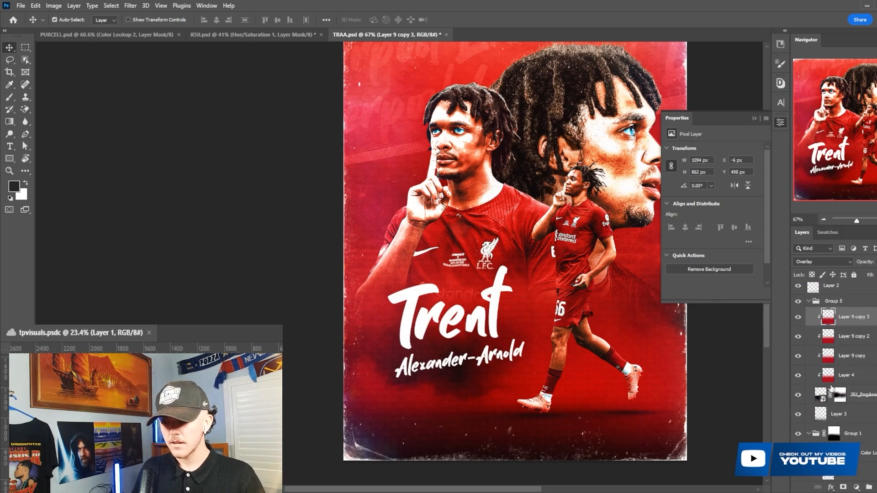
pyautogui.click(798, 302)
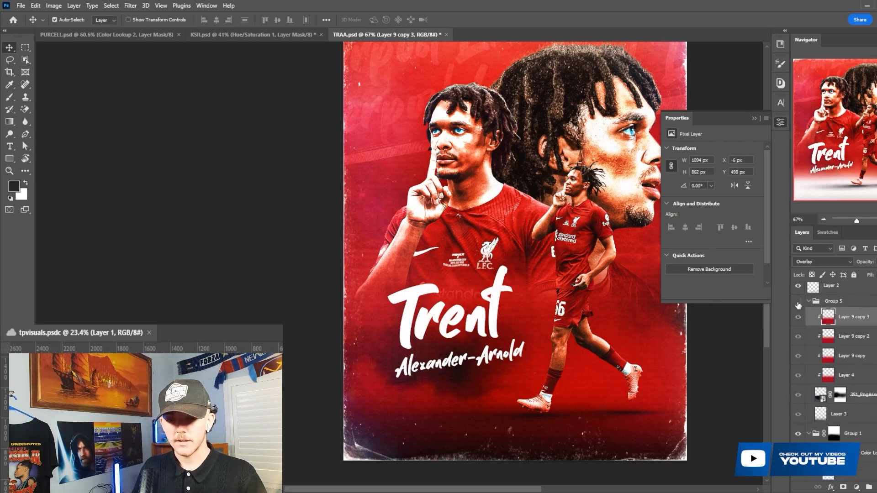
pyautogui.click(798, 302)
# - Select the 351_PngAssets layer in Group 5 and review its blend mode options, keeping Overlay
pyautogui.click(844, 394)
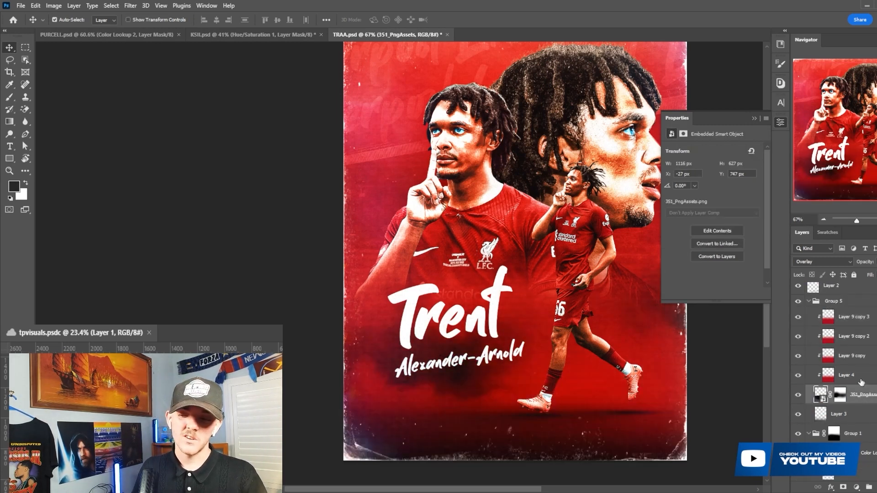
pyautogui.click(828, 264)
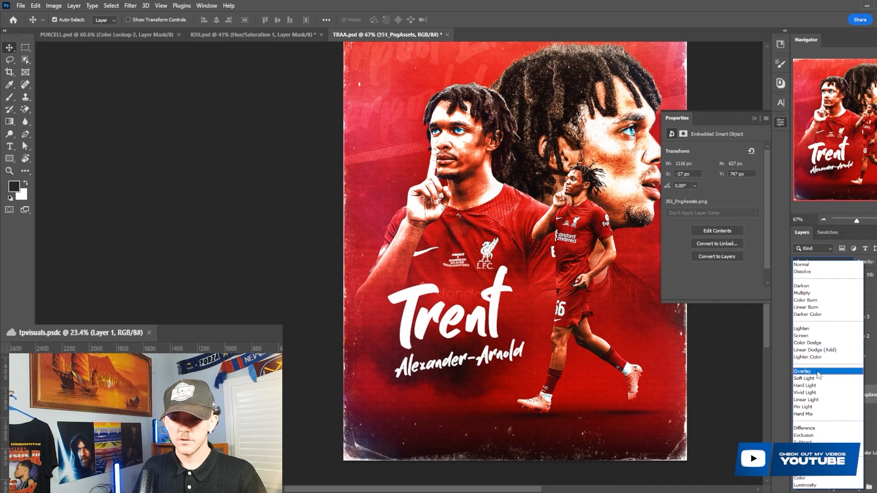
pyautogui.click(818, 371)
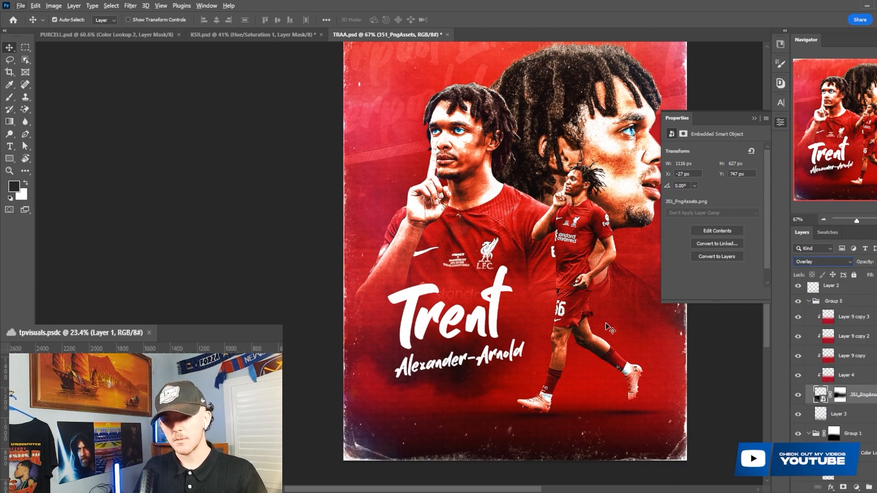
# - Select the b layer clipped to the shushing player's render and compare the Selective Color adjustment below it on and off
pyautogui.click(490, 224)
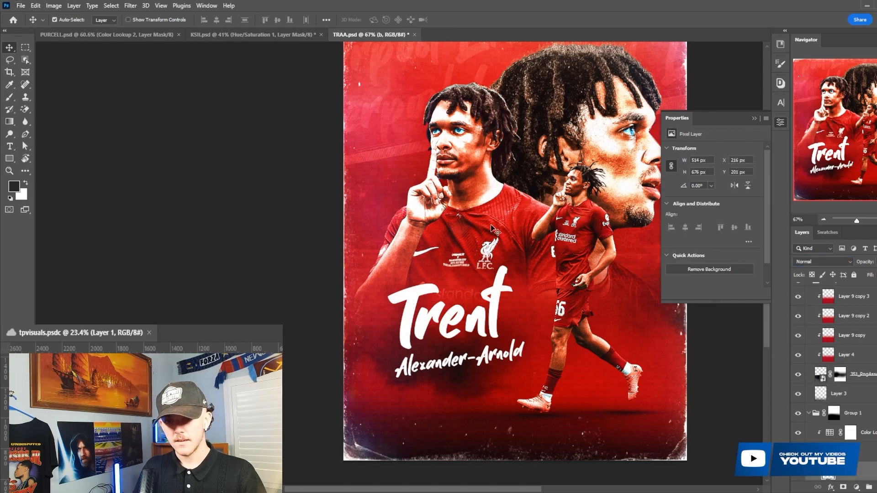
pyautogui.scroll(-5, 832, 399)
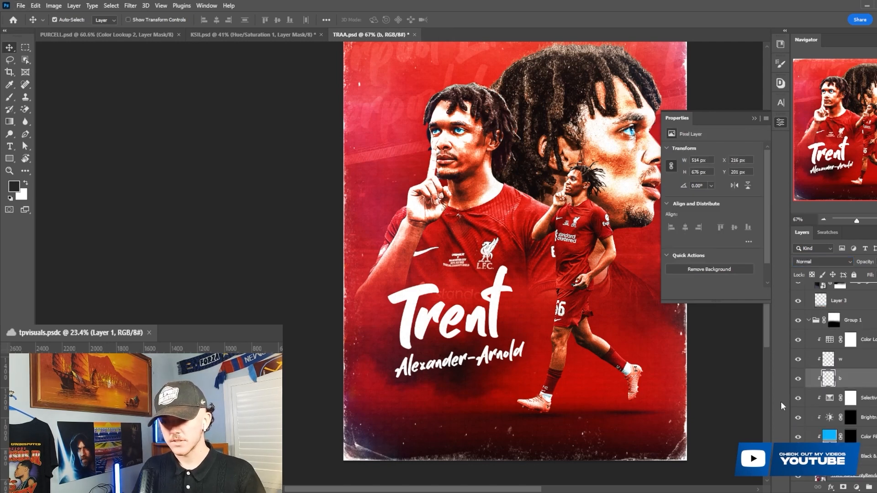
pyautogui.click(796, 400)
pyautogui.click(796, 400)
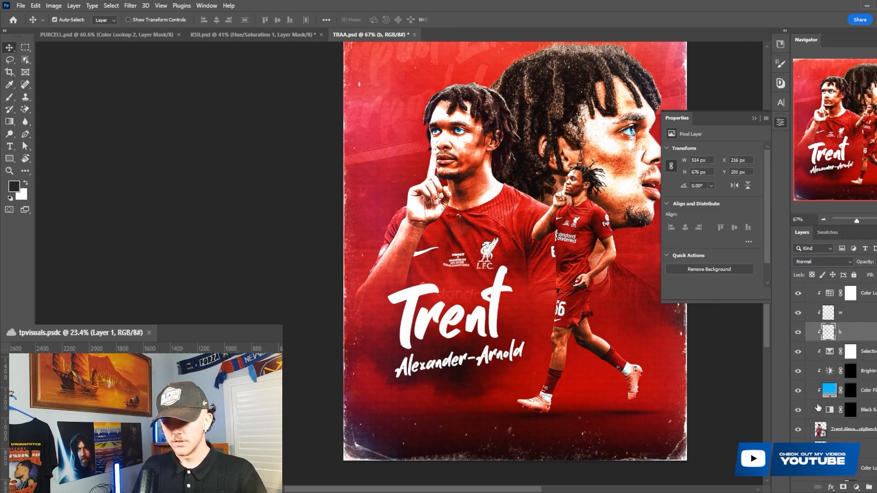
pyautogui.scroll(2, 593, 256)
pyautogui.scroll(2, 802, 338)
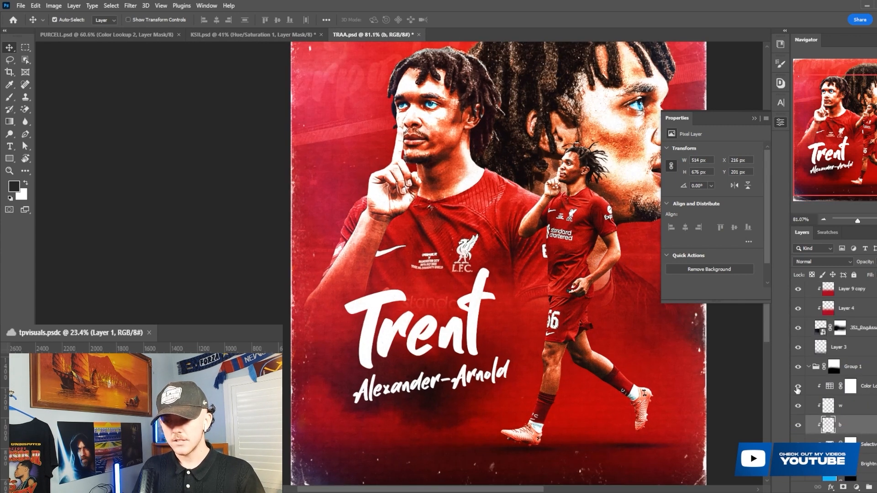
# - Compare the shushing player with and without the Color Lookup adjustment in Group 1
pyautogui.click(798, 386)
pyautogui.scroll(-2, 437, 180)
pyautogui.scroll(1, 475, 87)
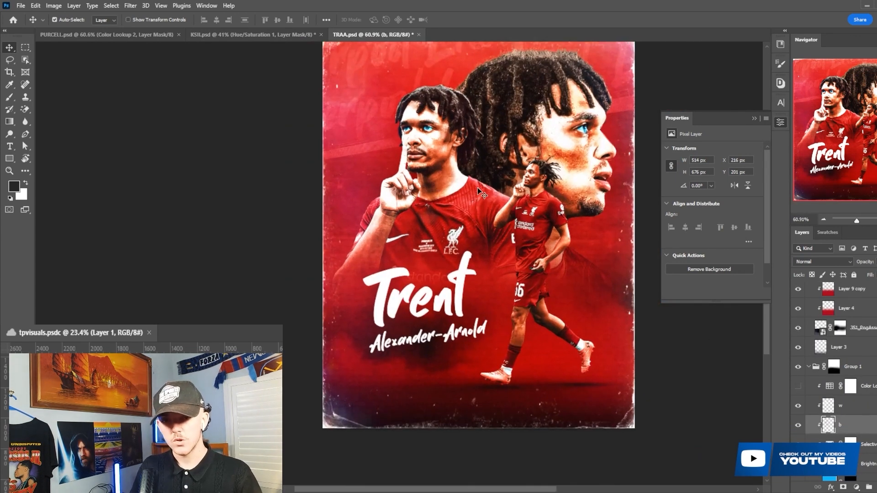
pyautogui.click(798, 386)
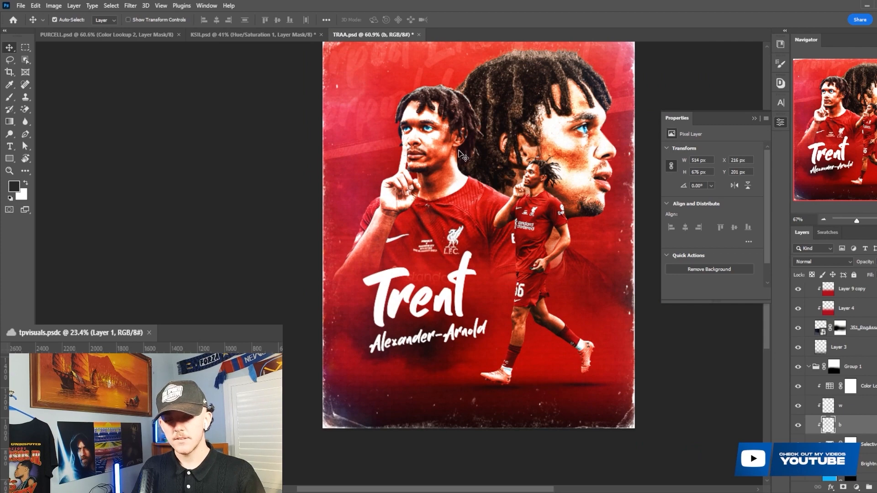
# - Inspect the shushing player's face up close and against the whole poster
pyautogui.scroll(2, 449, 178)
pyautogui.scroll(8, 414, 159)
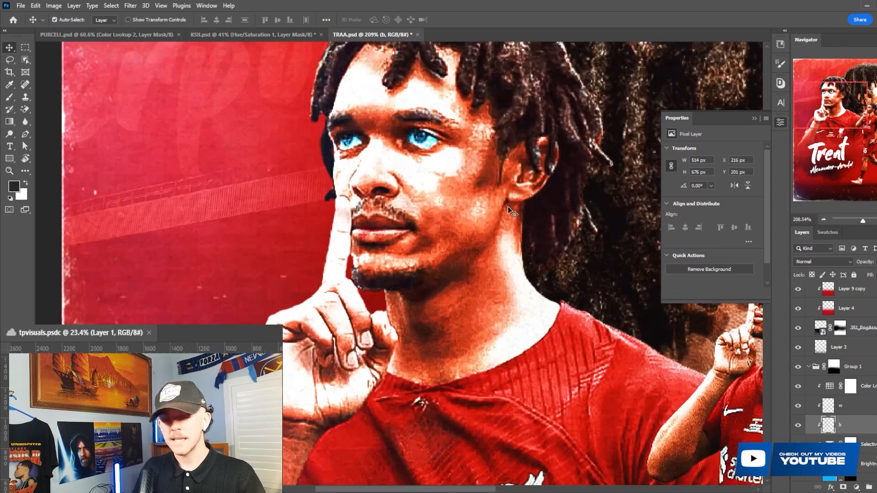
pyautogui.scroll(2, 508, 206)
pyautogui.scroll(-7, 508, 207)
pyautogui.scroll(-8, 508, 208)
pyautogui.scroll(3, 554, 202)
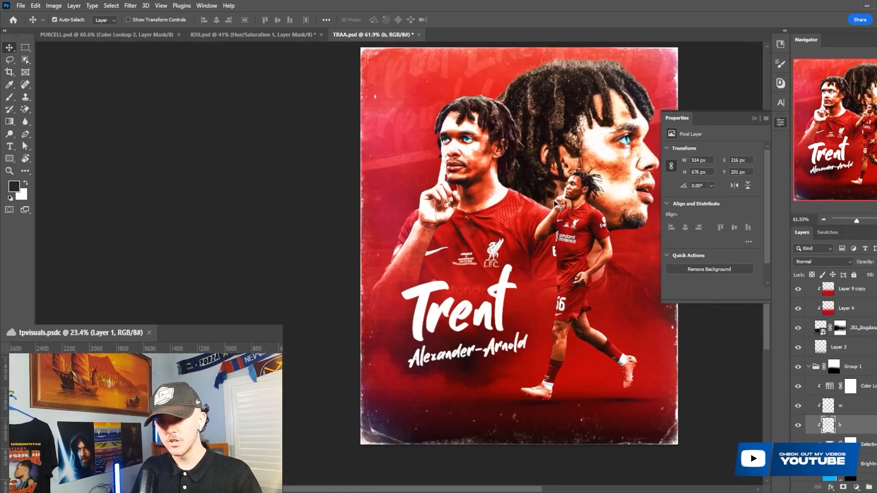
# - Select Layer 1 beneath the shushing player's render and check the Selective Color adjustment's effect on that render
pyautogui.click(550, 151)
pyautogui.scroll(-2, 828, 372)
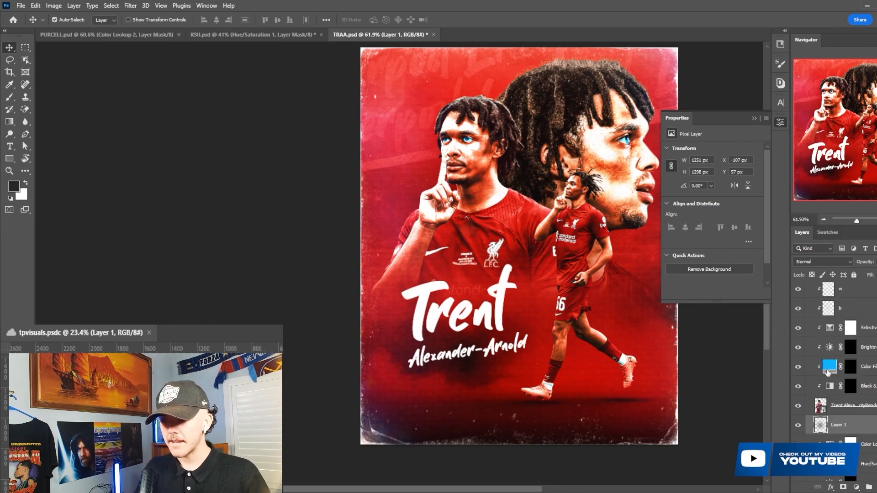
pyautogui.click(799, 328)
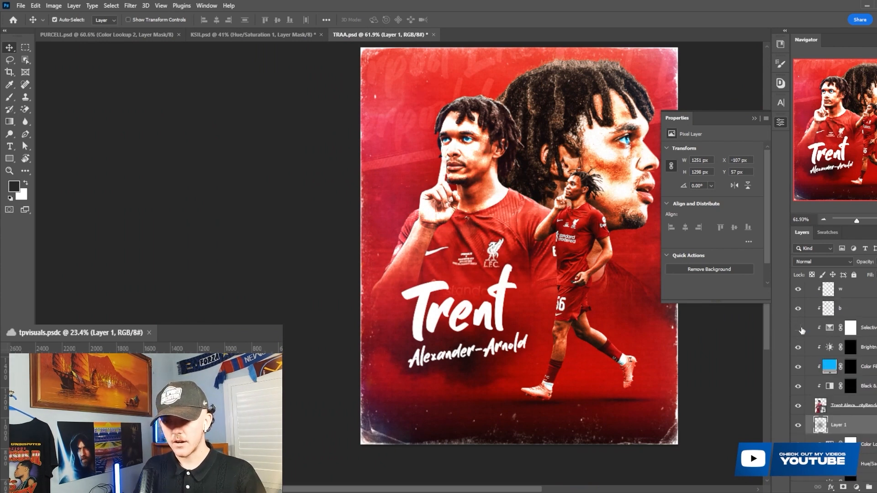
pyautogui.click(799, 328)
# - Compare the large profile portrait with and without its Hue/Saturation adjustment, and select that adjustment's layer mask
pyautogui.click(577, 145)
pyautogui.scroll(-2, 821, 362)
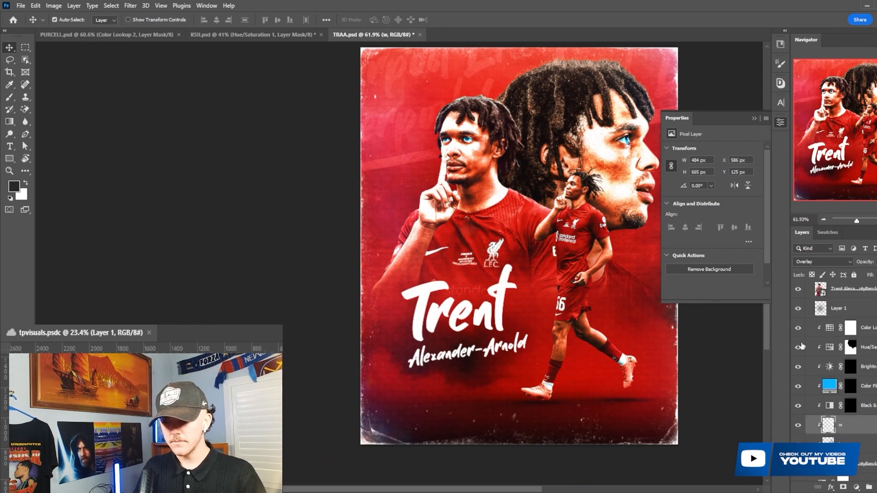
pyautogui.scroll(3, 542, 89)
pyautogui.click(754, 119)
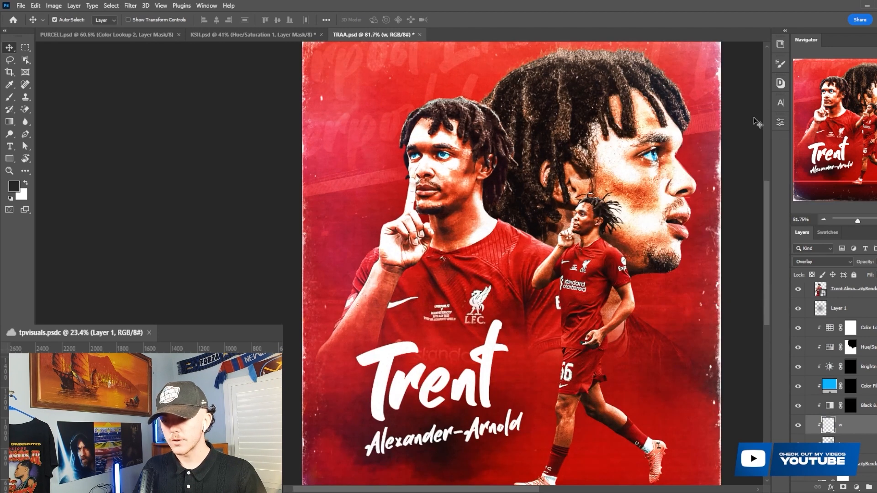
pyautogui.click(798, 347)
pyautogui.scroll(-1, 746, 356)
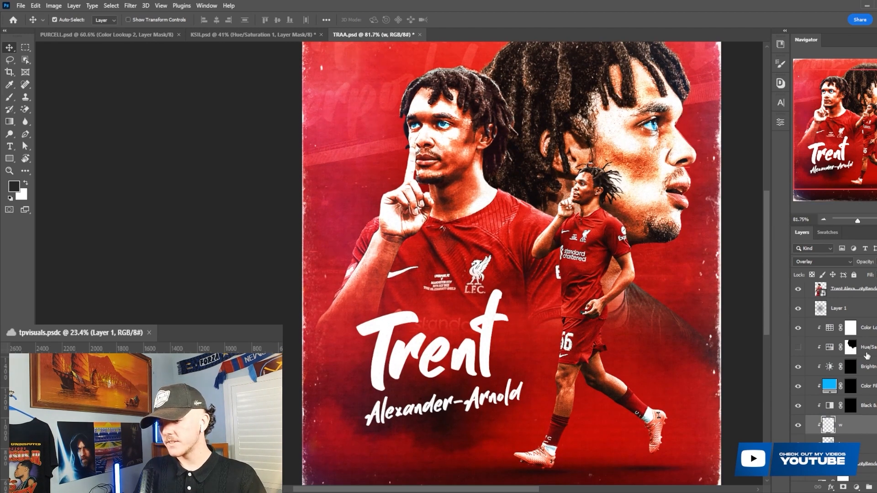
pyautogui.click(797, 347)
pyautogui.click(811, 351)
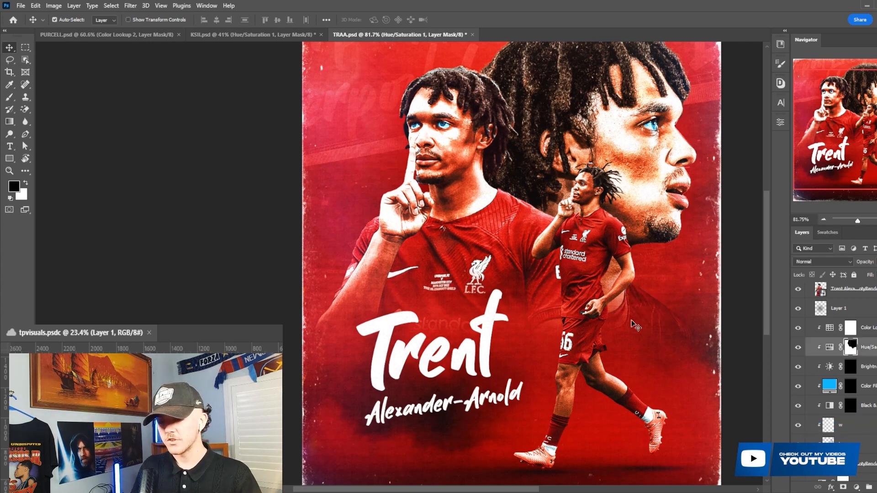
# - Examine the large profile portrait's blend into the red background at full-poster scale
pyautogui.scroll(-5, 611, 292)
pyautogui.scroll(3, 686, 267)
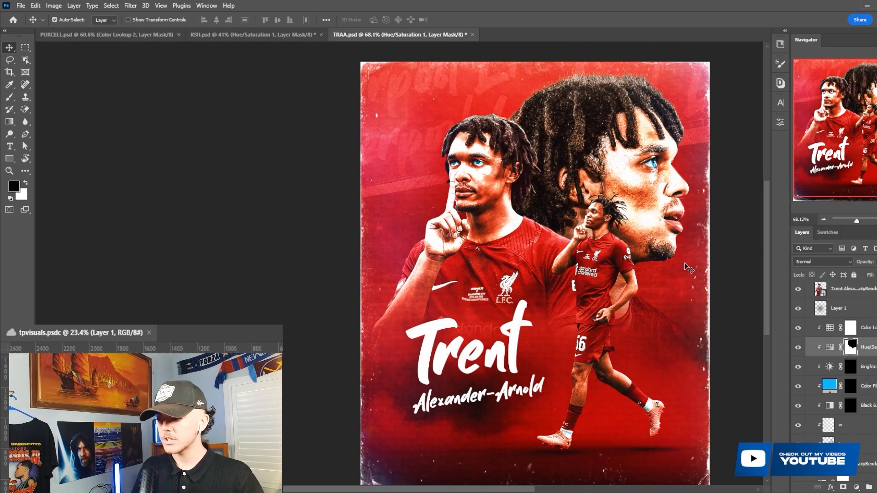
pyautogui.scroll(-1, 689, 269)
pyautogui.scroll(-3, 689, 269)
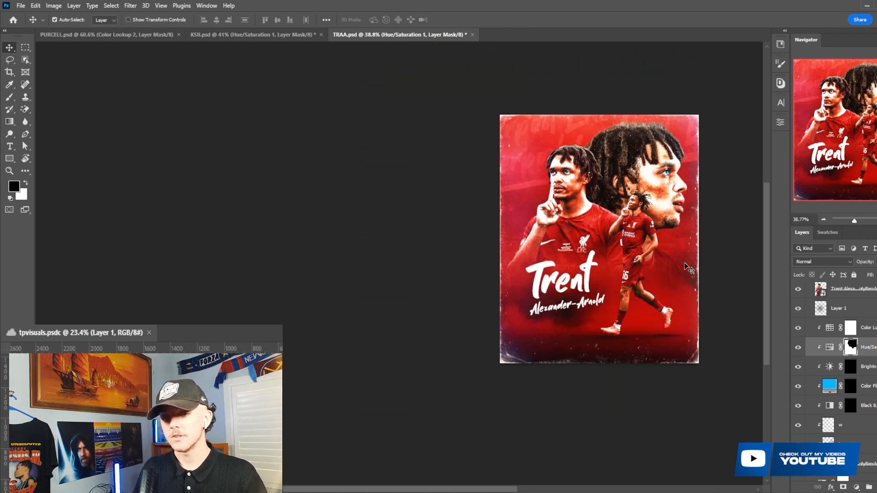
pyautogui.scroll(2, 690, 268)
# - Select the 109404234_original background image layer and compare the poster with and without it
pyautogui.scroll(-4, 836, 365)
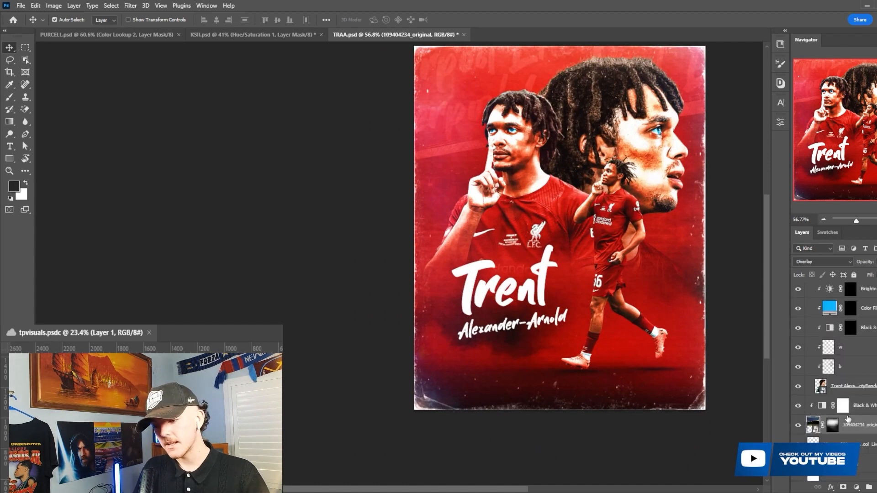
pyautogui.click(845, 413)
pyautogui.click(798, 413)
pyautogui.click(798, 414)
pyautogui.scroll(1, 610, 187)
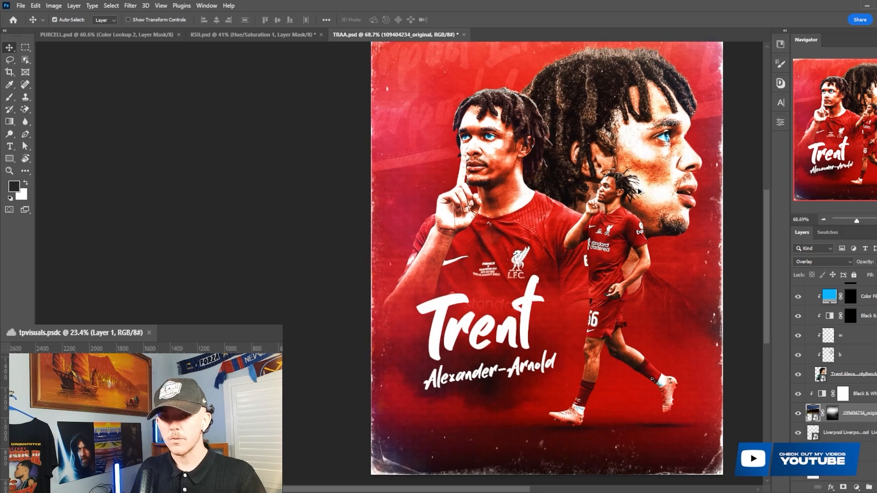
pyautogui.scroll(-1, 639, 191)
# - Select the repeated Liverpool text layer, inspect the faint background lettering, and return to the top of the layer stack
pyautogui.click(839, 433)
pyautogui.scroll(3, 440, 140)
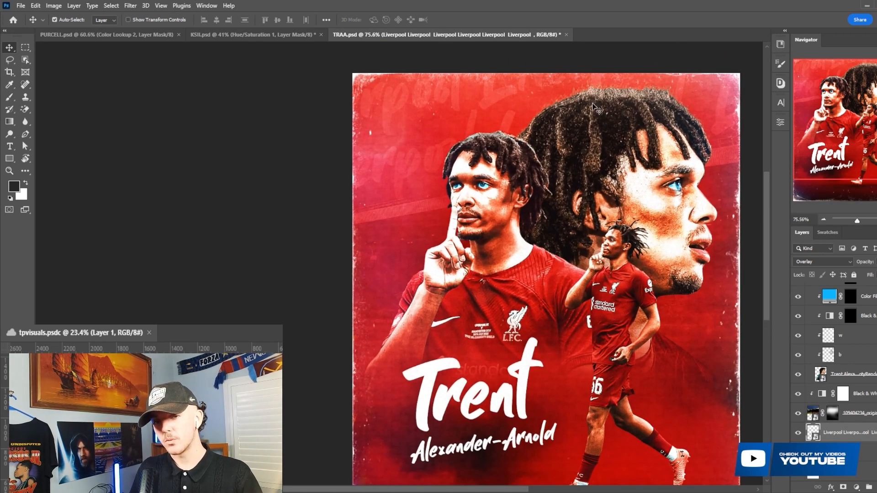
pyautogui.scroll(-1, 576, 221)
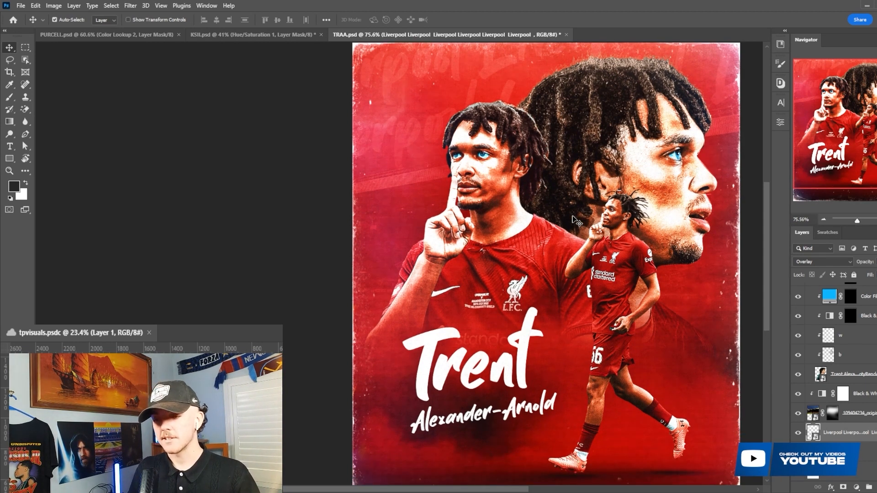
pyautogui.scroll(-1, 577, 221)
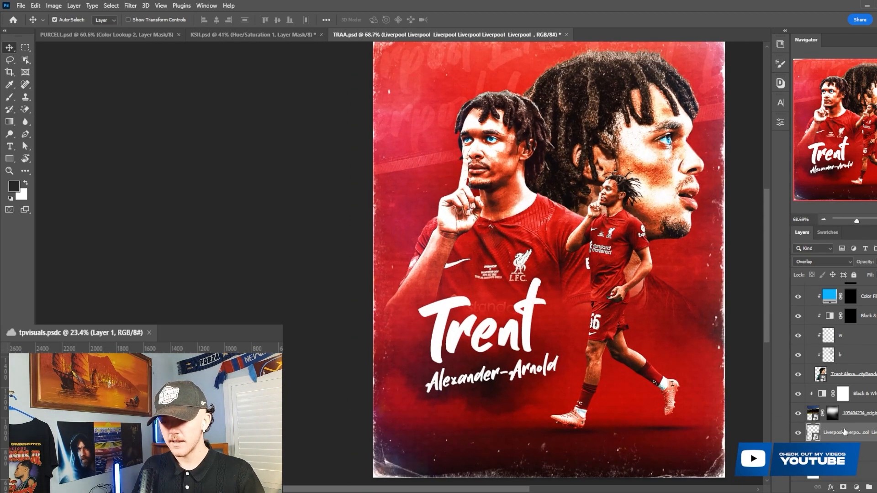
pyautogui.scroll(4, 862, 424)
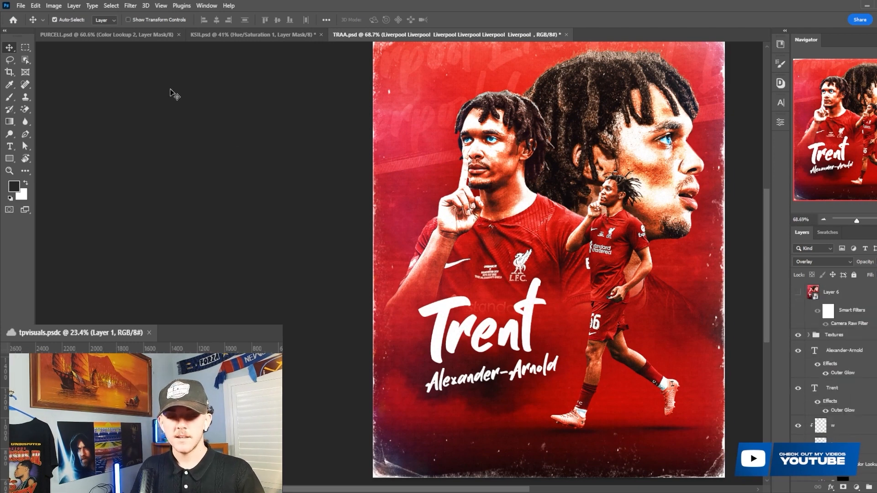
# - Switch to the A-Leagues graphic designer poster and hide its Color Lookup 2 adjustment layer
pyautogui.click(131, 36)
pyautogui.hotkey('ctrl', '+')
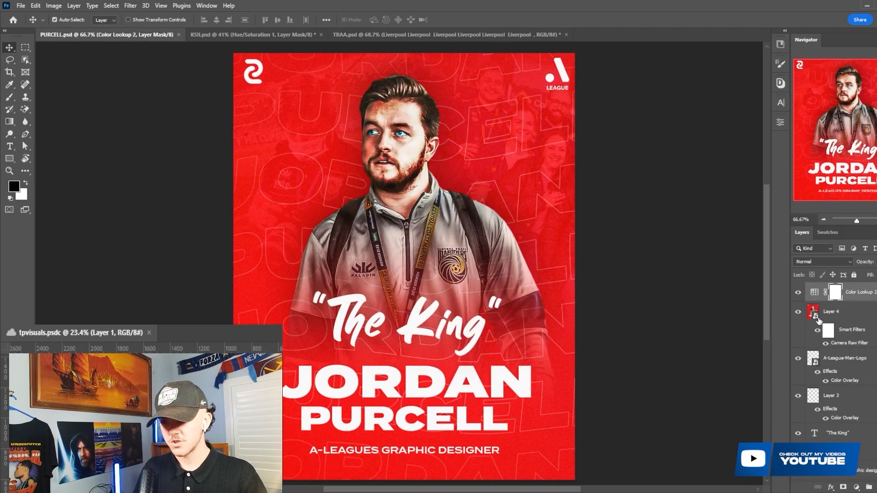
pyautogui.scroll(-1, 539, 284)
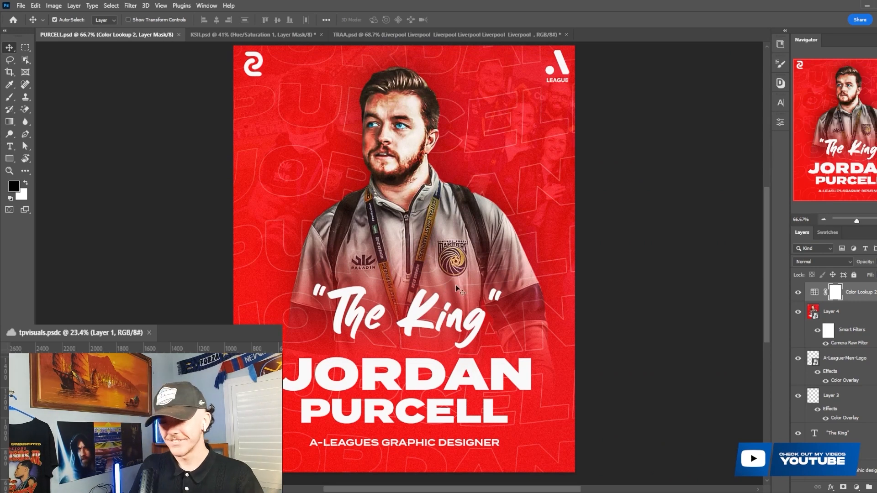
pyautogui.click(798, 293)
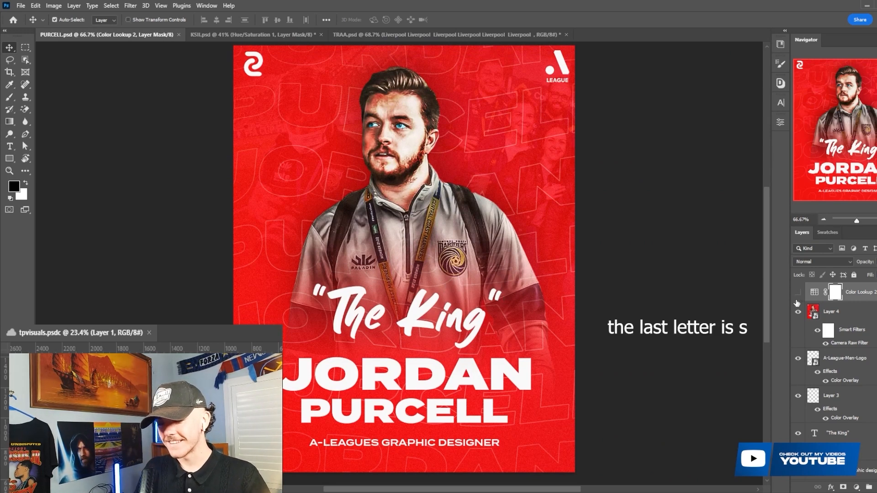
# - Review "The King", the large name and the A-Leagues Graphic Designer lettering, checking the name's and tagline's type settings
pyautogui.click(448, 320)
pyautogui.scroll(-1, 598, 319)
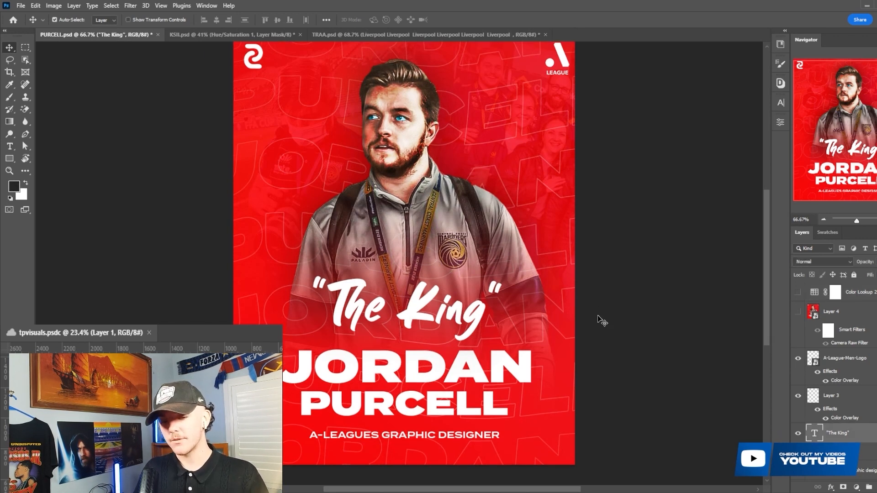
pyautogui.click(482, 375)
pyautogui.press('t')
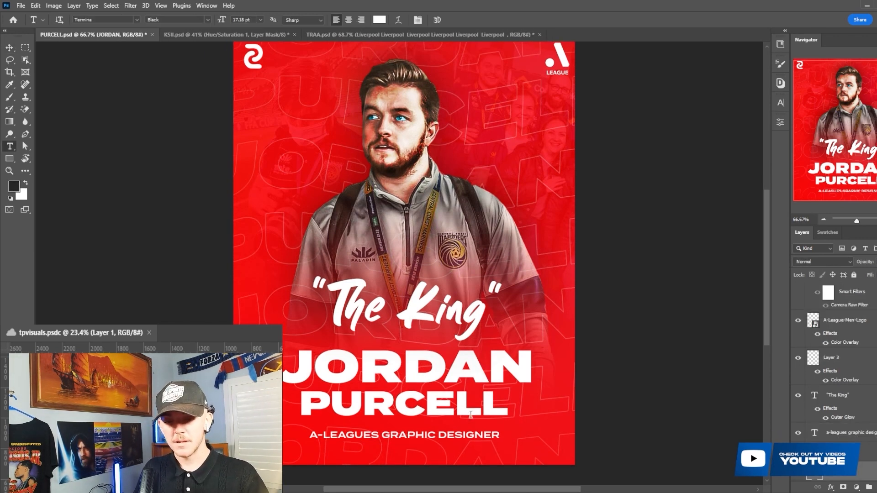
pyautogui.click(417, 439)
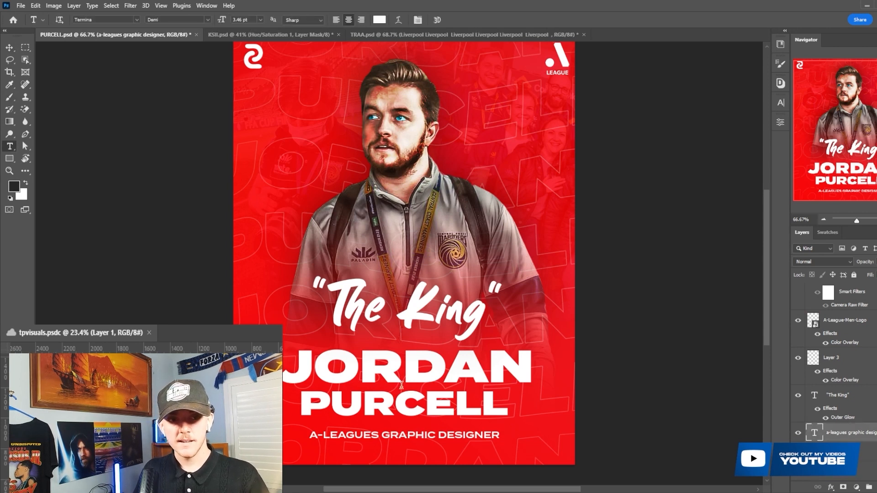
pyautogui.scroll(1, 375, 189)
pyautogui.scroll(1, 376, 189)
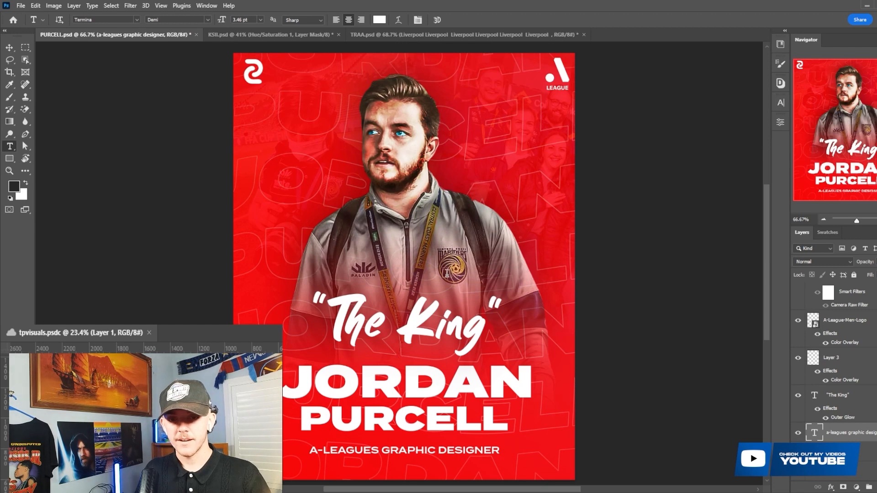
# - Select the portrait photo layer and compare it with and without the adjustment and shading layers clipped above it in Group 1
pyautogui.press('v')
pyautogui.click(405, 223)
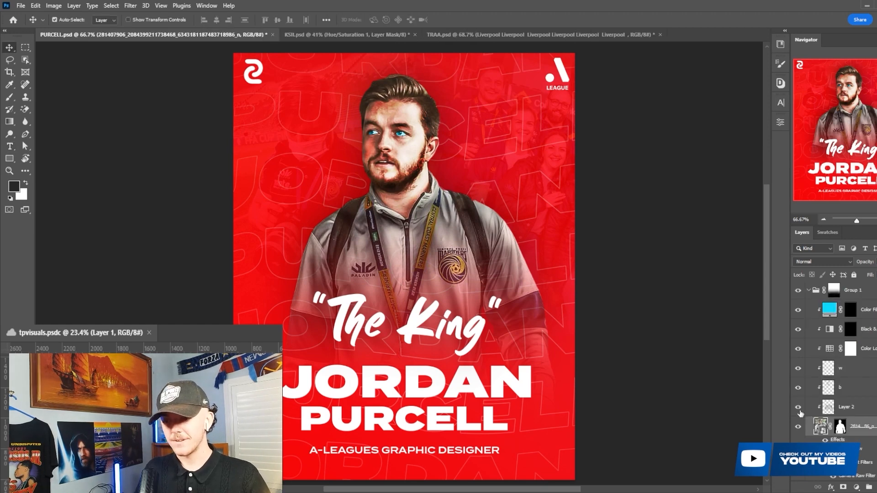
pyautogui.click(798, 316)
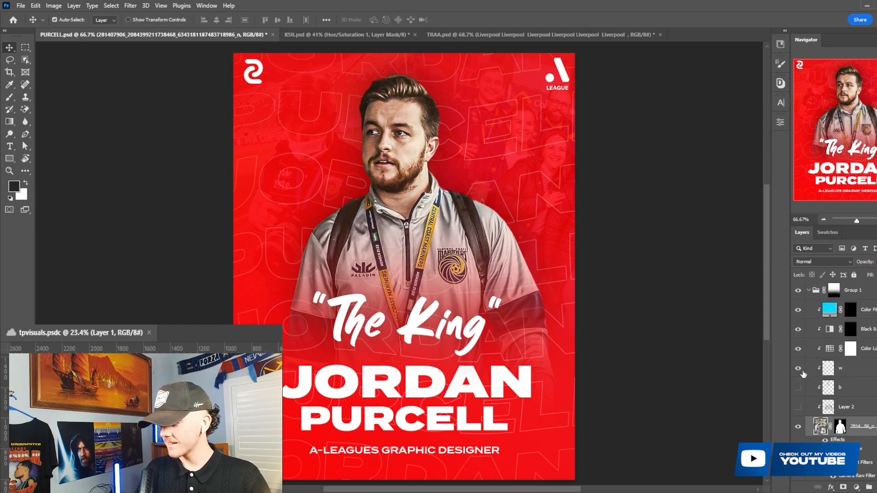
pyautogui.moveTo(803, 374); pyautogui.dragTo(797, 312)
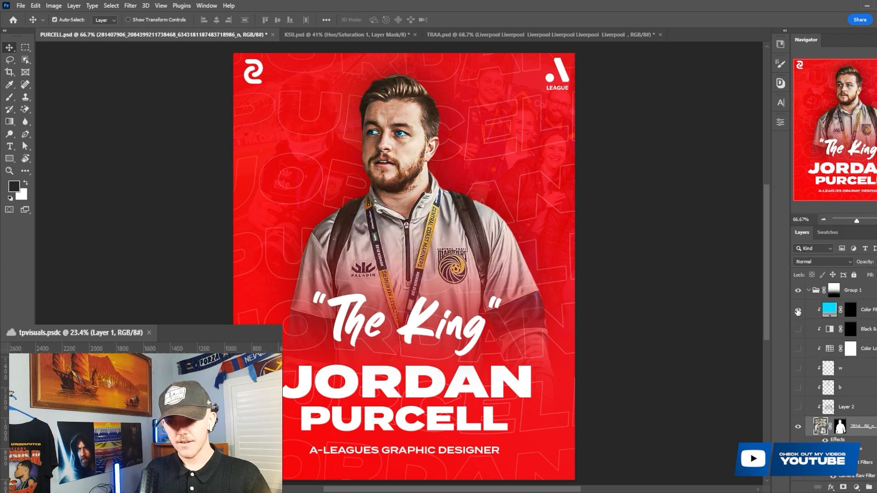
pyautogui.moveTo(799, 344); pyautogui.dragTo(798, 397)
pyautogui.click(798, 406)
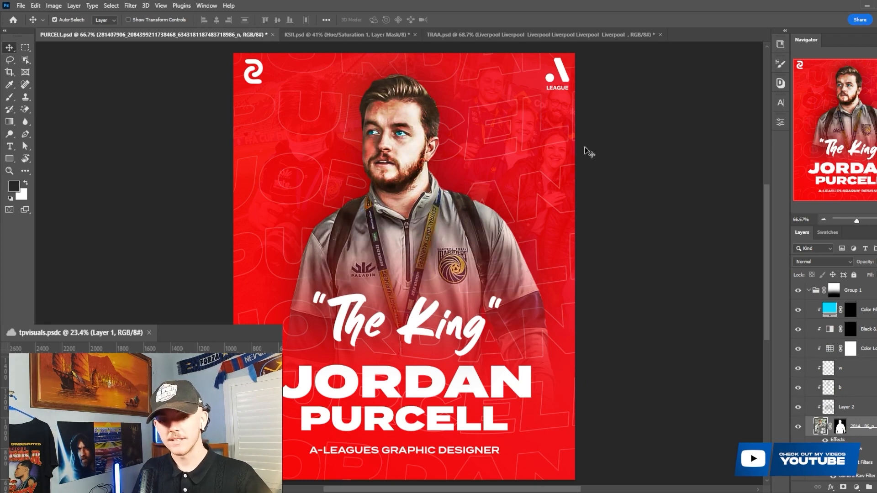
# - Make the Layer 4 Camera Raw composite and the Color Lookup 2 adjustment visible again above the logo layers
pyautogui.scroll(5, 840, 365)
pyautogui.click(861, 363)
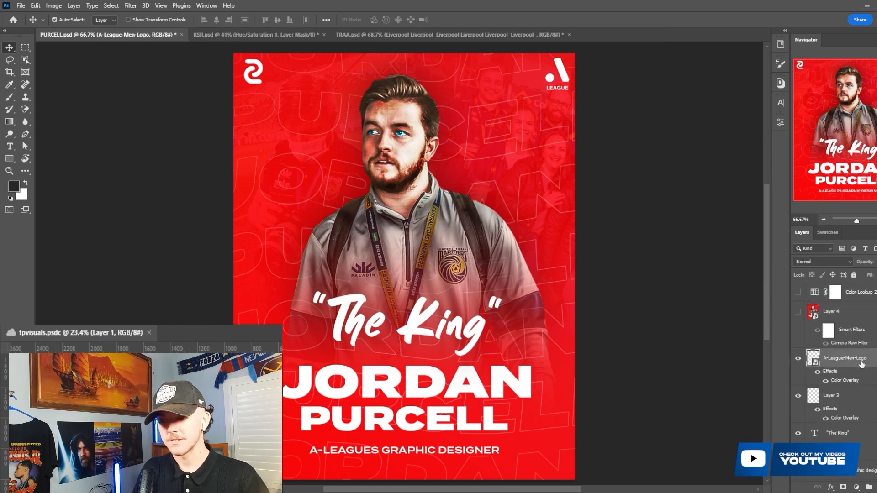
pyautogui.click(798, 311)
pyautogui.click(805, 296)
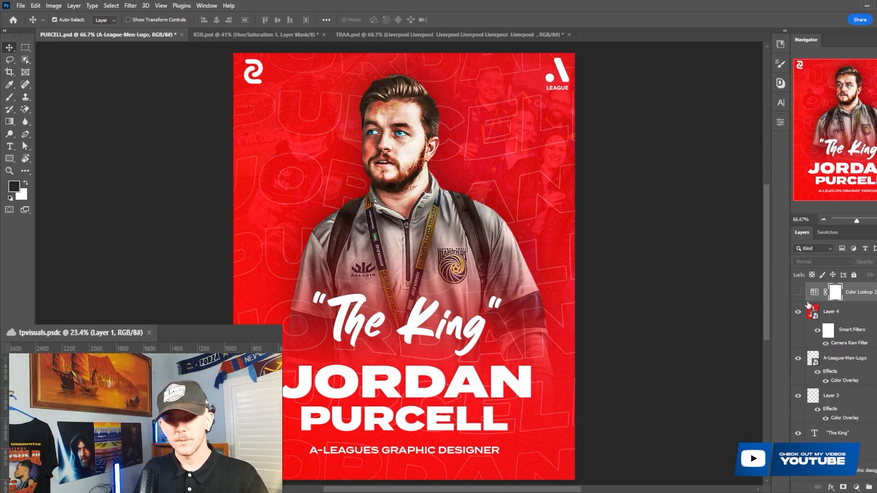
pyautogui.click(800, 297)
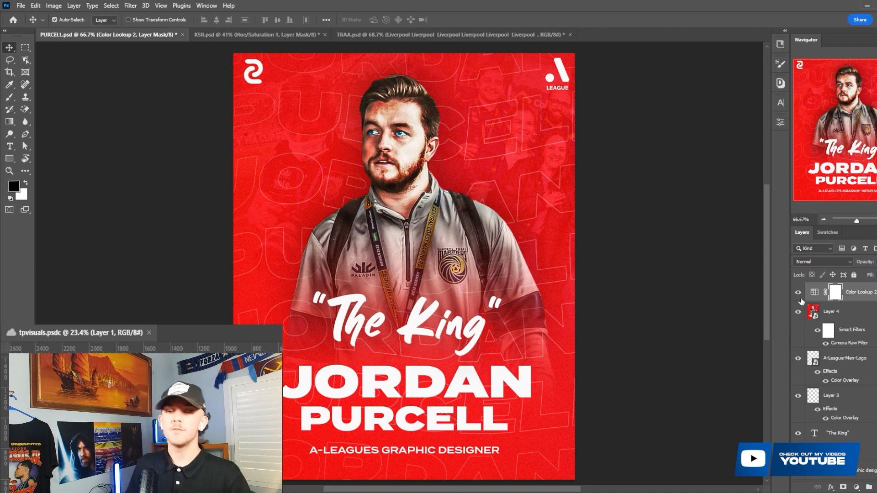
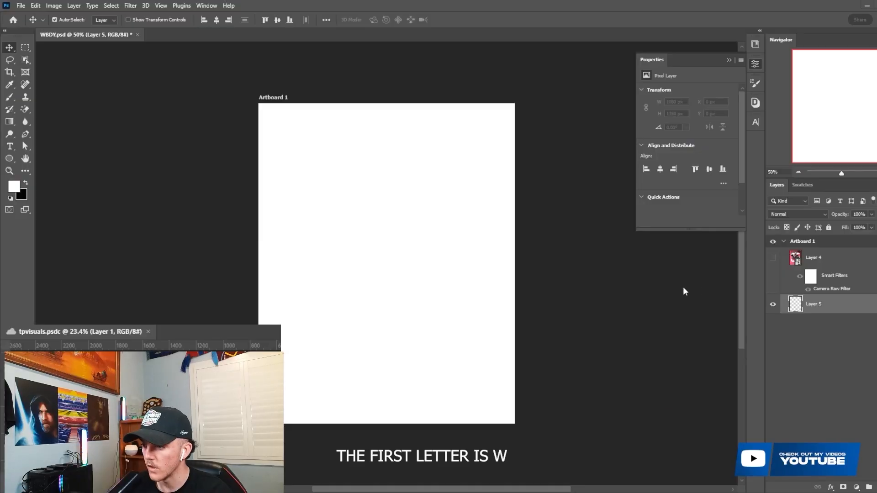
# - Choose the most recent pink swatch as the foreground colour and activate the Gradient tool for Layer 5
pyautogui.click(813, 183)
pyautogui.click(777, 212)
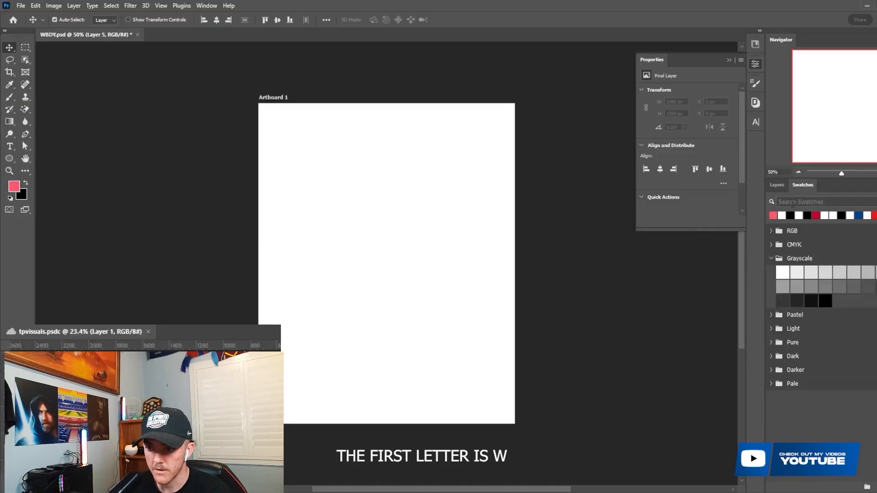
pyautogui.click(776, 187)
pyautogui.press('g')
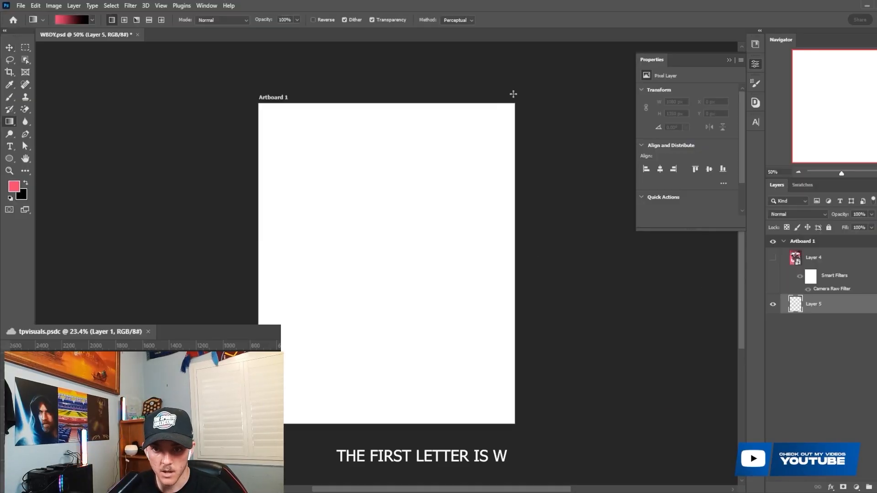
# - Try several short diagonal pink-to-black gradients on Layer 5 starting near the artboard's upper-right corner
pyautogui.moveTo(514, 99); pyautogui.dragTo(323, 313)
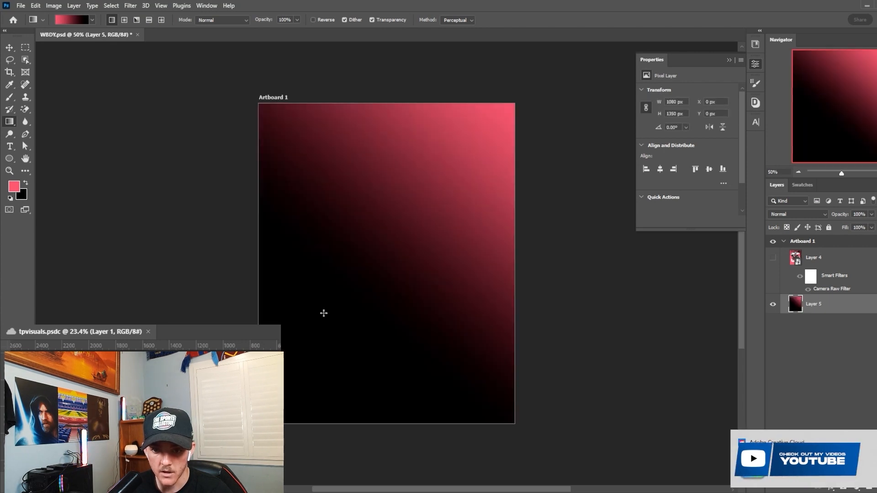
pyautogui.hotkey('ctrl', 'z')
pyautogui.hotkey('ctrl', 'shift', 'z')
pyautogui.hotkey('ctrl', 'z')
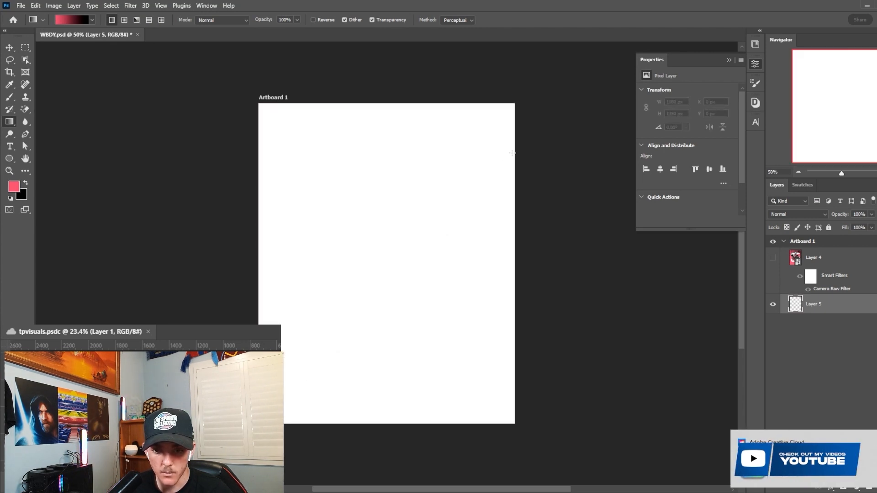
pyautogui.hotkey('ctrl', 'z')
pyautogui.moveTo(512, 153); pyautogui.dragTo(343, 319)
pyautogui.hotkey('ctrl', 'z')
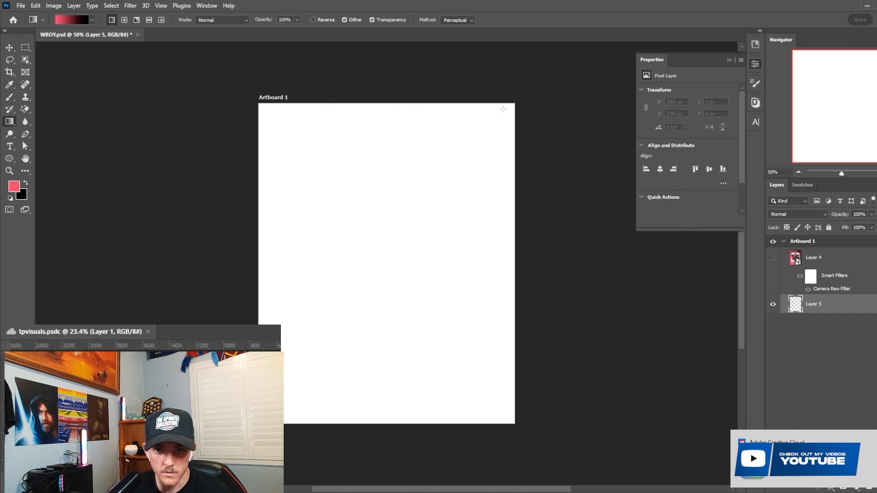
pyautogui.moveTo(529, 96); pyautogui.dragTo(341, 331)
pyautogui.hotkey('ctrl', 'z')
pyautogui.moveTo(524, 91); pyautogui.dragTo(274, 407)
pyautogui.hotkey('ctrl', 'z')
# - Fill Layer 5 with a long diagonal gradient from pink at the artboard's upper-right corner to black beyond its lower-left corner
pyautogui.moveTo(535, 80); pyautogui.dragTo(93, 487)
pyautogui.scroll(2, 352, 309)
pyautogui.keyDown('alt'); pyautogui.scroll(1, 323, 306); pyautogui.keyUp('alt')
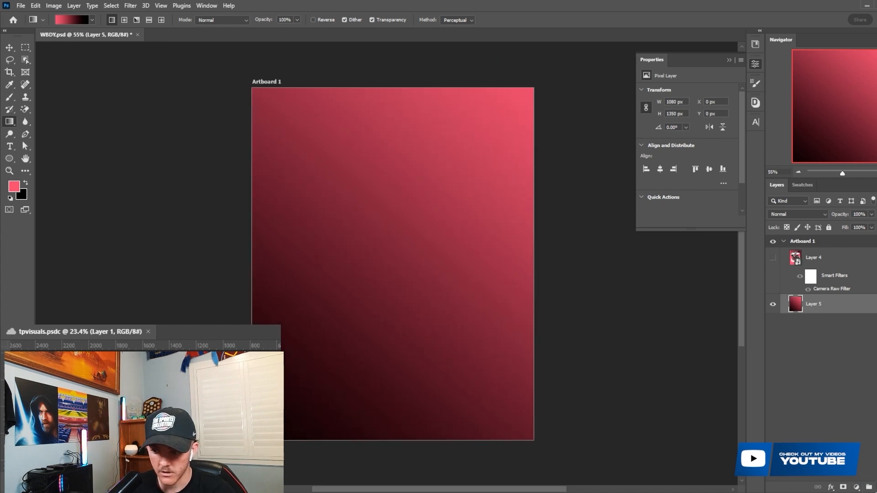
# - Add a layer above the gradient and draw a tall pink rectangle about 294 by 1241 px near the artboard's left side
pyautogui.click(875, 487)
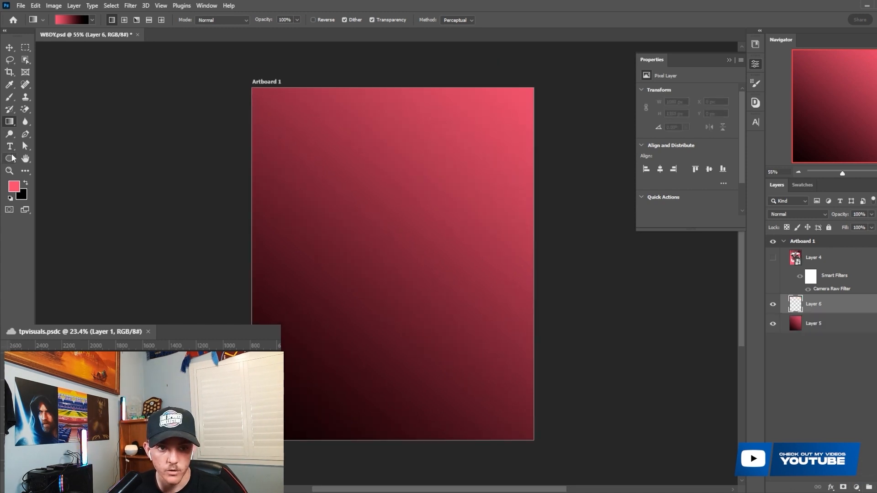
pyautogui.click(14, 159)
pyautogui.click(50, 159)
pyautogui.moveTo(277, 76); pyautogui.dragTo(354, 399)
# - Duplicate the pink rectangle twice across the artboard and nudge the middle one to even out the gaps
pyautogui.hotkey('ctrl', 'alt', 't')
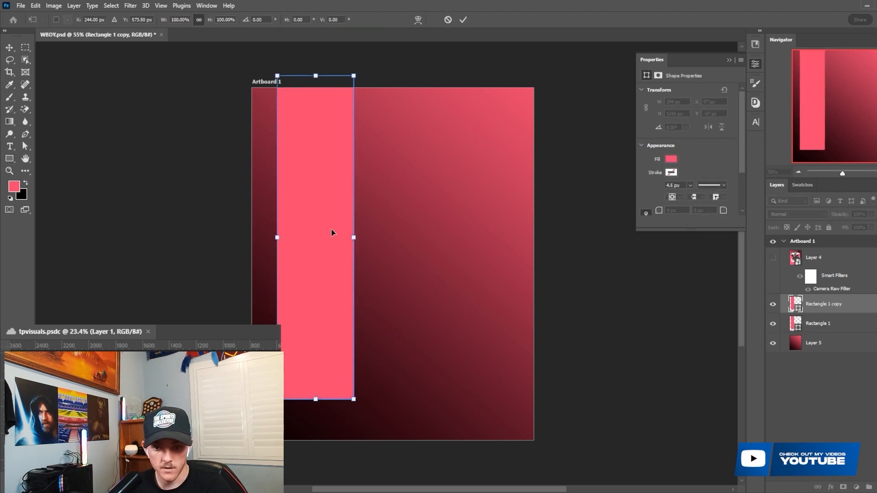
pyautogui.moveTo(333, 233); pyautogui.dragTo(527, 230)
pyautogui.press('Return')
pyautogui.hotkey('ctrl', 'alt', 't')
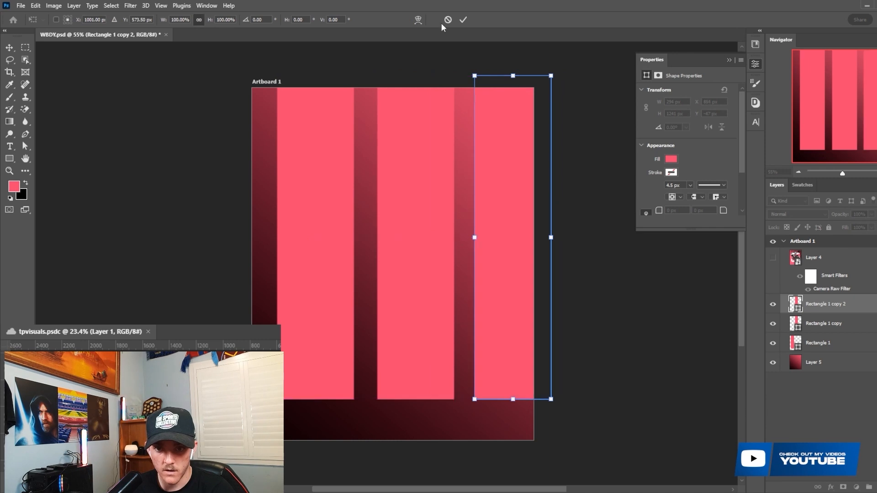
pyautogui.click(463, 19)
pyautogui.moveTo(419, 197); pyautogui.dragTo(416, 197)
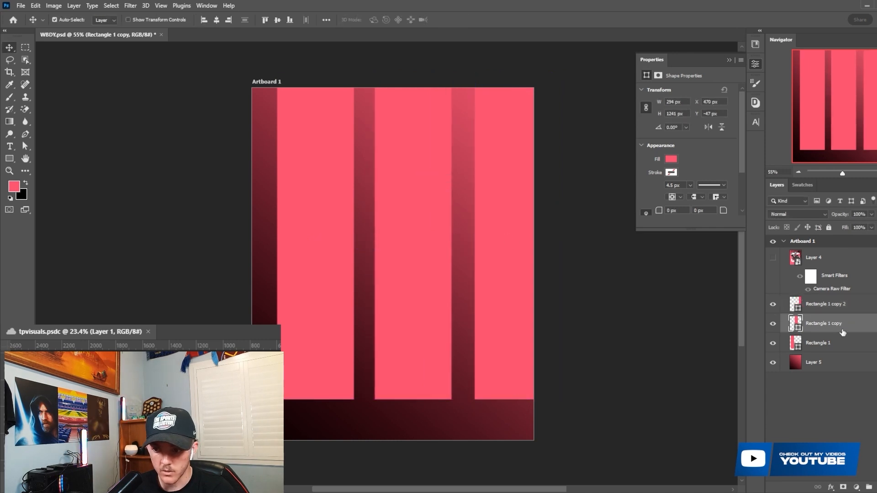
# - Select the three rectangles together and scale them down proportionally to about 67%, positioned within the artboard
pyautogui.click(825, 306)
pyautogui.keyDown('shift'); pyautogui.click(815, 344); pyautogui.keyUp('shift')
pyautogui.hotkey('ctrl', 't')
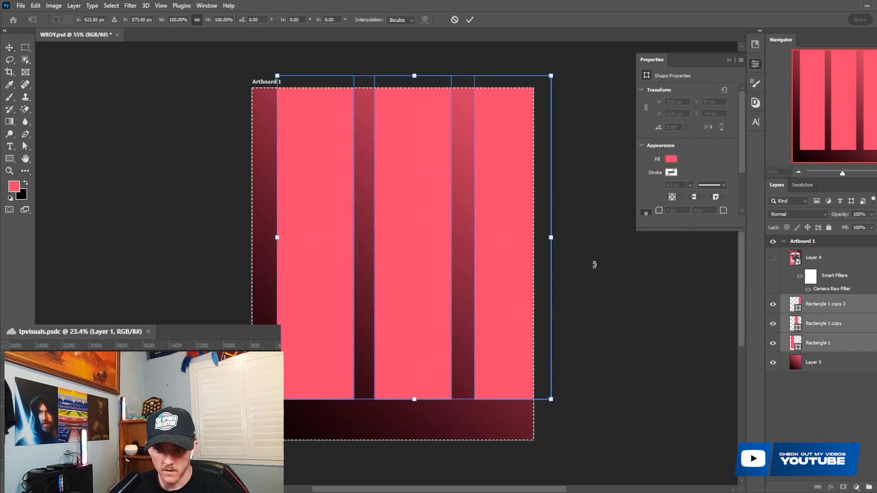
pyautogui.click(469, 20)
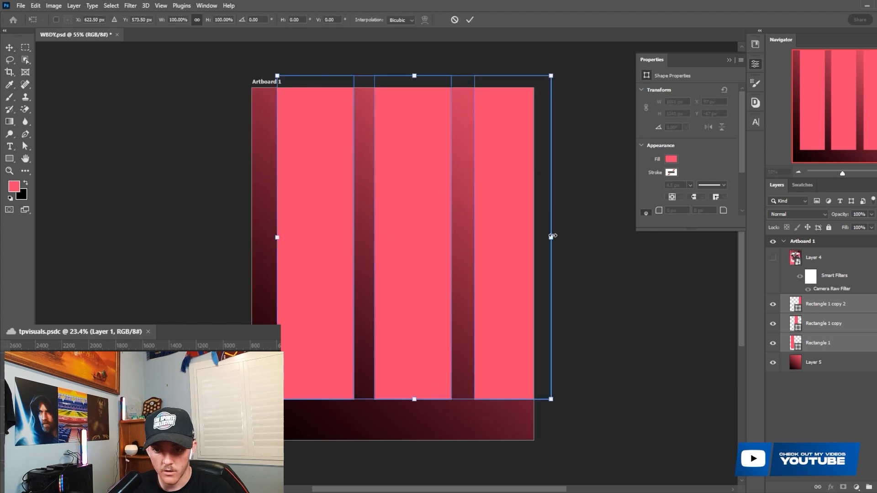
pyautogui.moveTo(551, 237); pyautogui.dragTo(464, 227)
pyautogui.moveTo(416, 179); pyautogui.dragTo(407, 180)
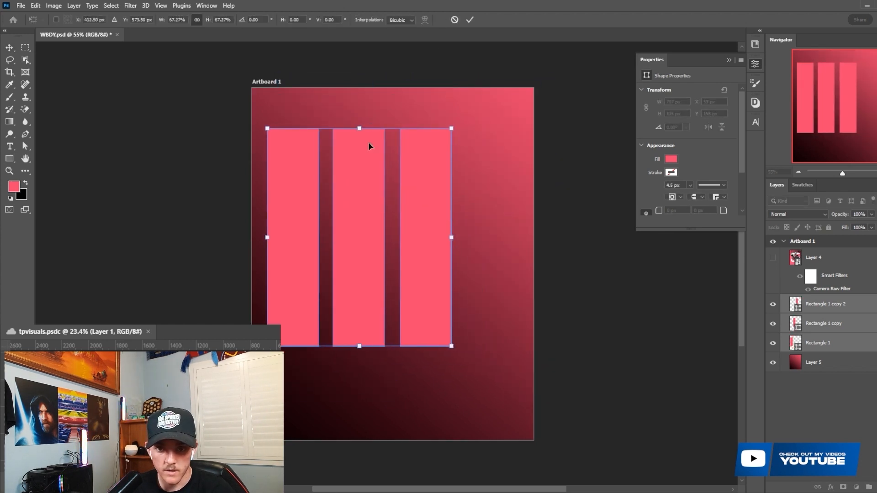
# - Skew the three bars so their upper ends lean to the right as diagonal stripes
pyautogui.rightClick(366, 148)
pyautogui.click(392, 185)
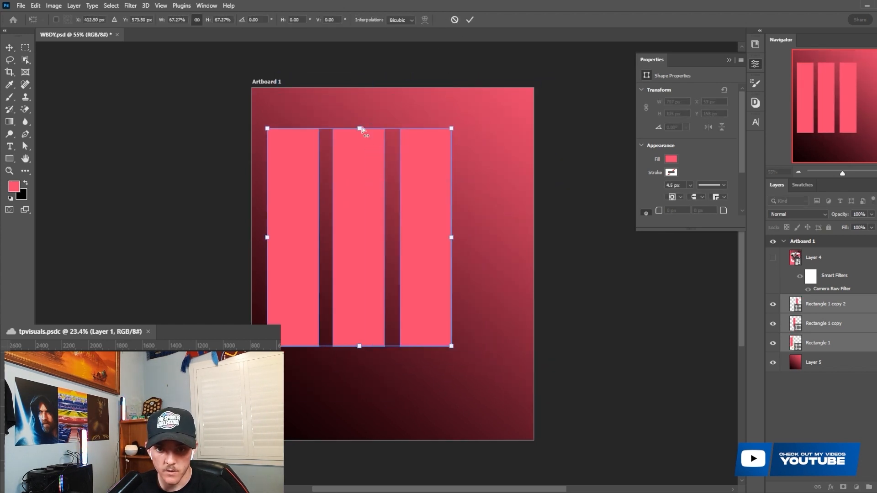
pyautogui.moveTo(360, 129); pyautogui.dragTo(431, 133)
pyautogui.click(469, 20)
# - Duplicate the three slanted stripes and place the copies to the right of the originals
pyautogui.hotkey('ctrl', 'alt', 't')
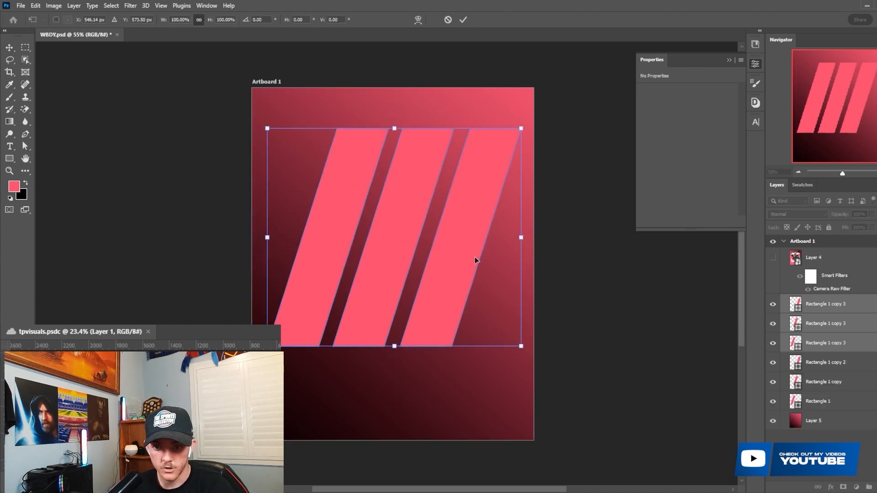
pyautogui.moveTo(475, 260); pyautogui.dragTo(665, 256)
pyautogui.press('Return')
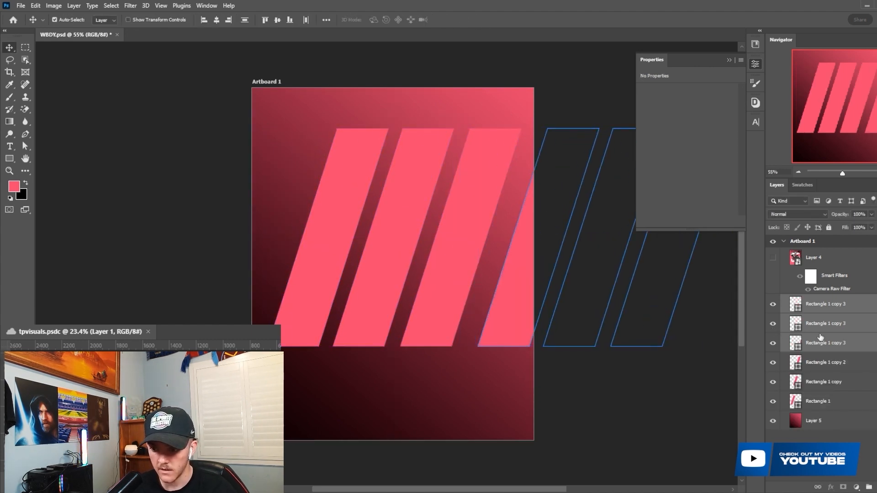
# - Select all six stripes and enlarge them to span the artboard's full height, shifting them left to cover its width
pyautogui.click(823, 304)
pyautogui.keyDown('shift'); pyautogui.click(825, 401); pyautogui.keyUp('shift')
pyautogui.hotkey('ctrl', 't')
pyautogui.click(444, 194)
pyautogui.hotkey('ctrl', 't')
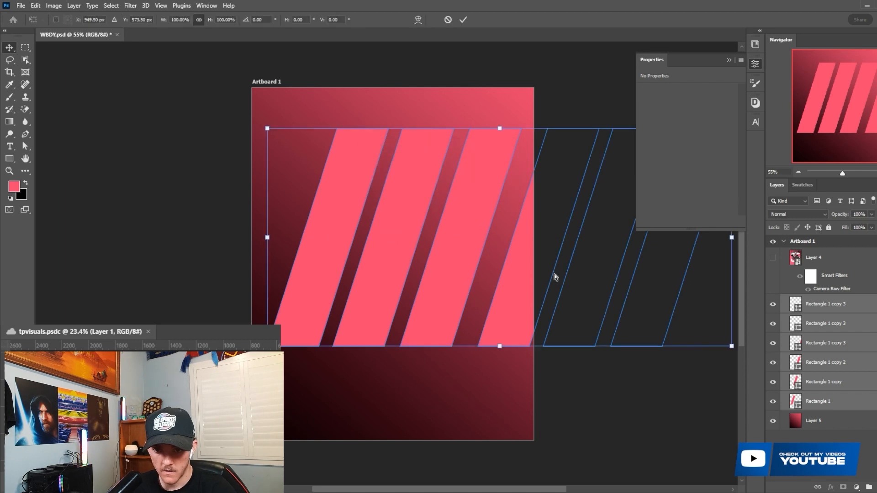
pyautogui.scroll(-5, 373, 327)
pyautogui.moveTo(445, 335); pyautogui.dragTo(448, 416)
pyautogui.moveTo(459, 352); pyautogui.dragTo(400, 333)
pyautogui.click(464, 20)
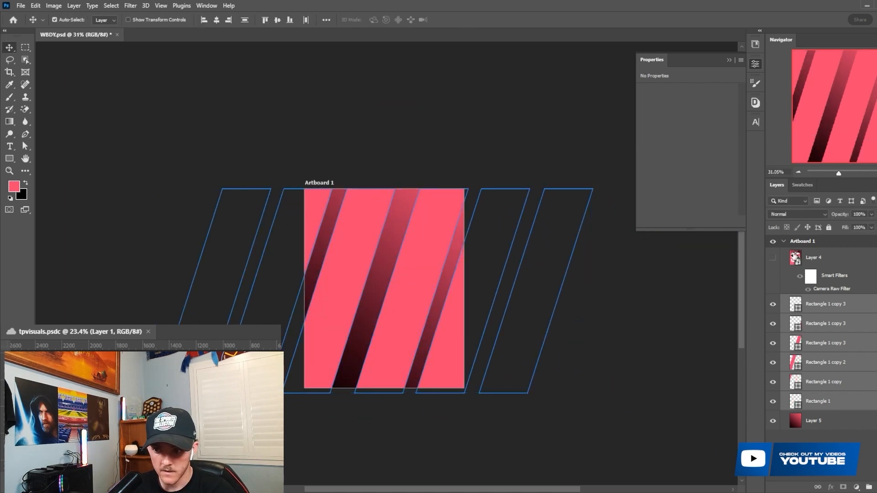
# - Set the six stripes to Soft Light and delete the two stripe layers that lie outside the artboard group
pyautogui.click(798, 214)
pyautogui.click(796, 338)
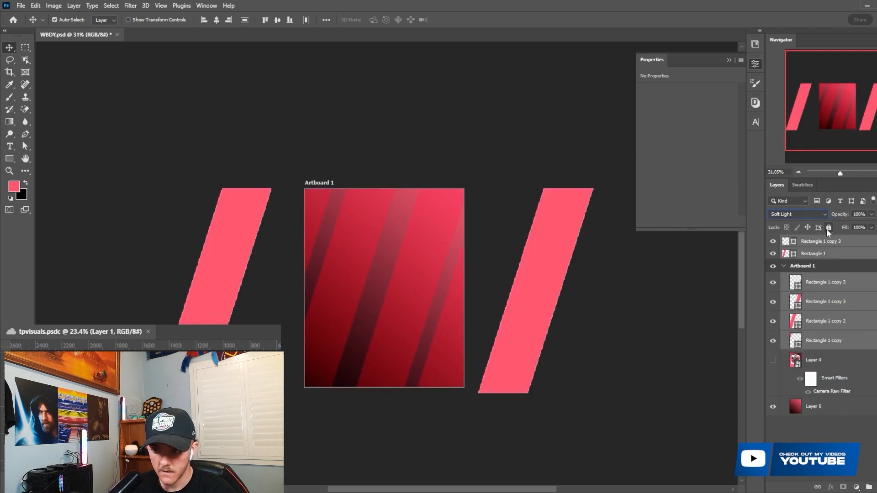
pyautogui.scroll(3, 337, 270)
pyautogui.scroll(-1, 519, 319)
pyautogui.click(833, 253)
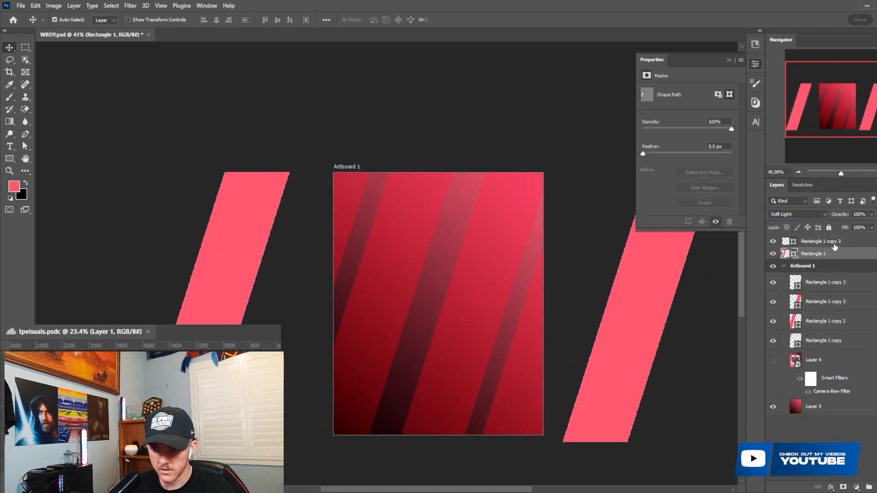
pyautogui.keyDown('shift'); pyautogui.click(834, 242); pyautogui.keyUp('shift')
pyautogui.press('Delete')
# - Convert the four remaining stripe layers into one smart object and place it between Layer 4 and the gradient layer
pyautogui.click(856, 296)
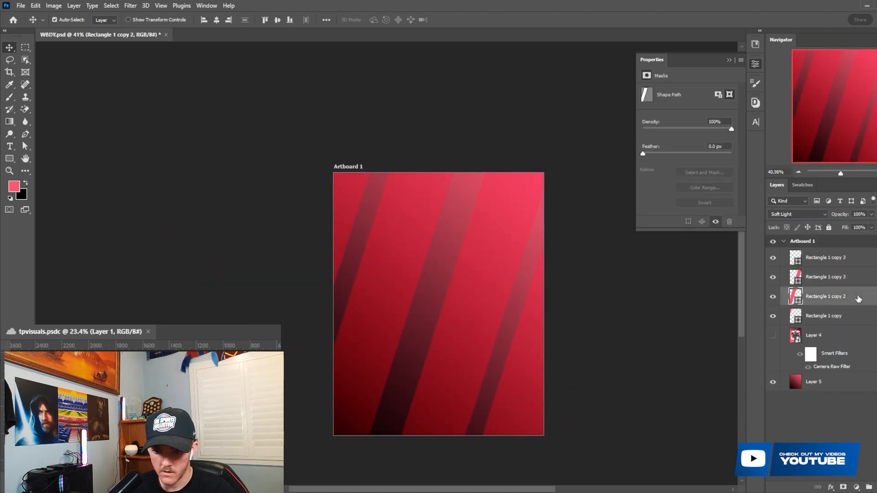
pyautogui.scroll(4, 574, 304)
pyautogui.scroll(-2, 596, 285)
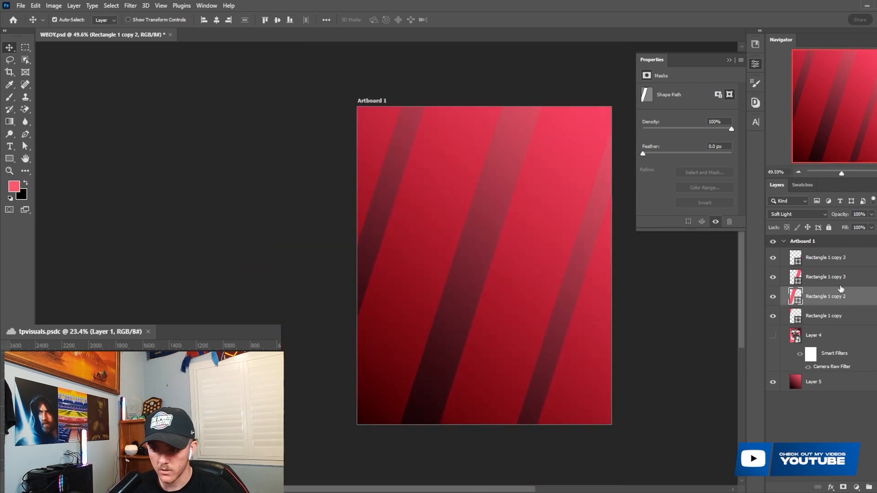
pyautogui.click(828, 316)
pyautogui.keyDown('shift'); pyautogui.click(832, 259); pyautogui.keyUp('shift')
pyautogui.rightClick(832, 259)
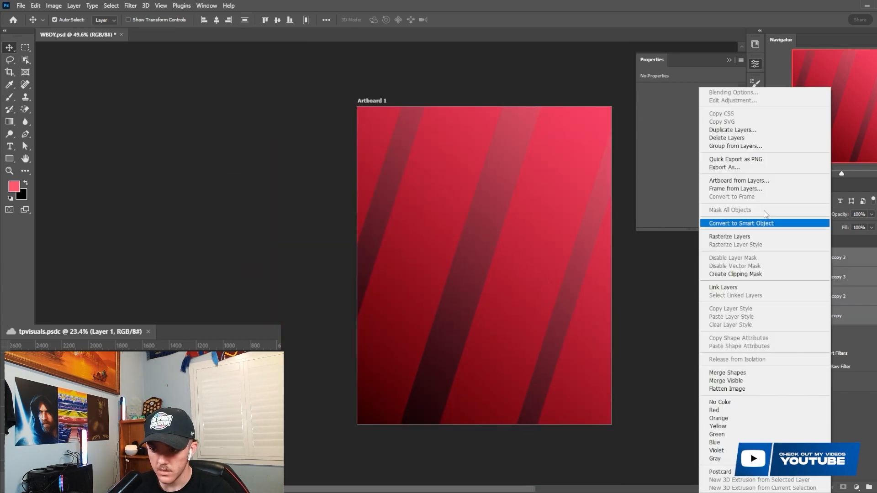
pyautogui.click(733, 222)
pyautogui.moveTo(840, 259); pyautogui.dragTo(839, 310)
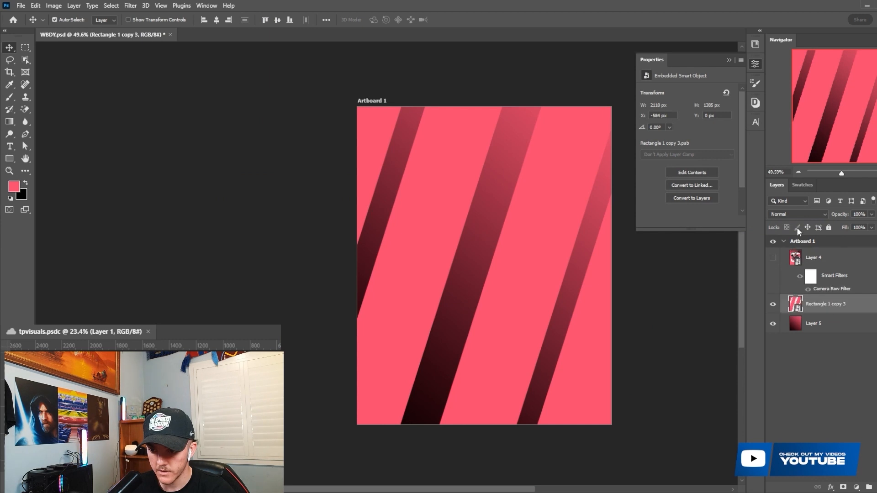
# - Blend the stripes smart object in Soft Light and add a layer mask to it
pyautogui.click(797, 215)
pyautogui.click(758, 304)
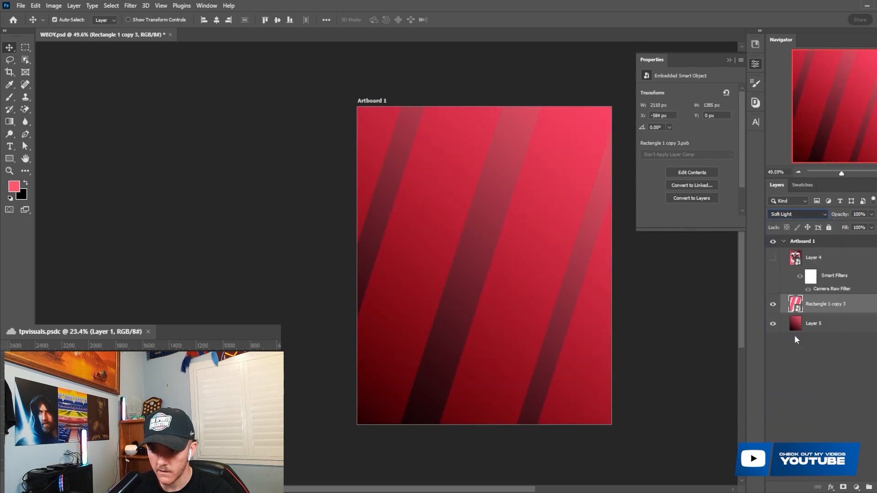
pyautogui.click(844, 487)
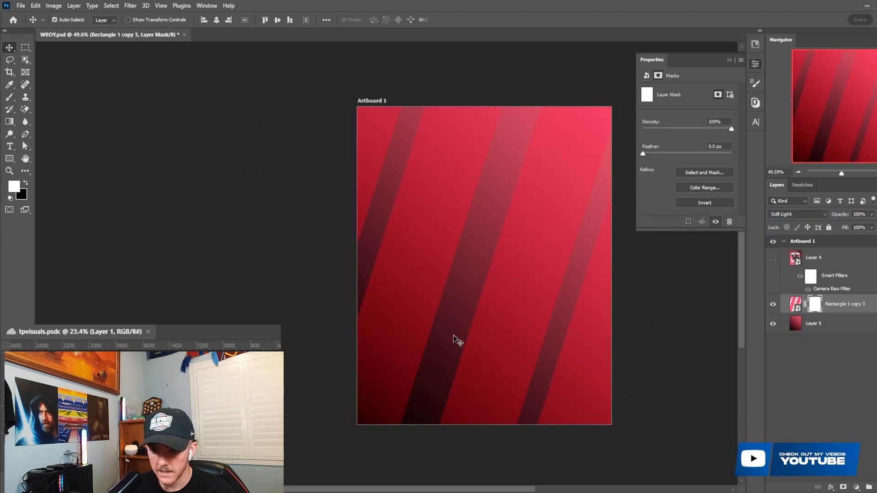
# - Activate the Brush tool at a size of 175 px for painting on the stripes' layer mask
pyautogui.press('b')
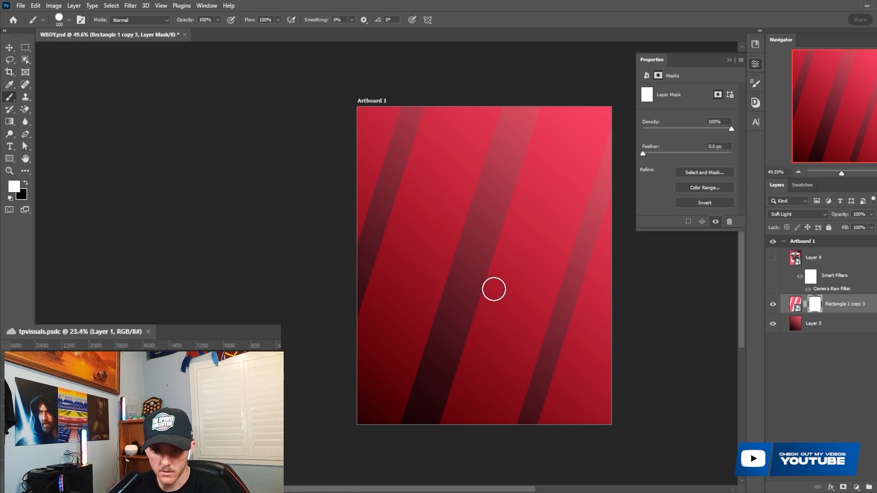
pyautogui.rightClick(6, 99)
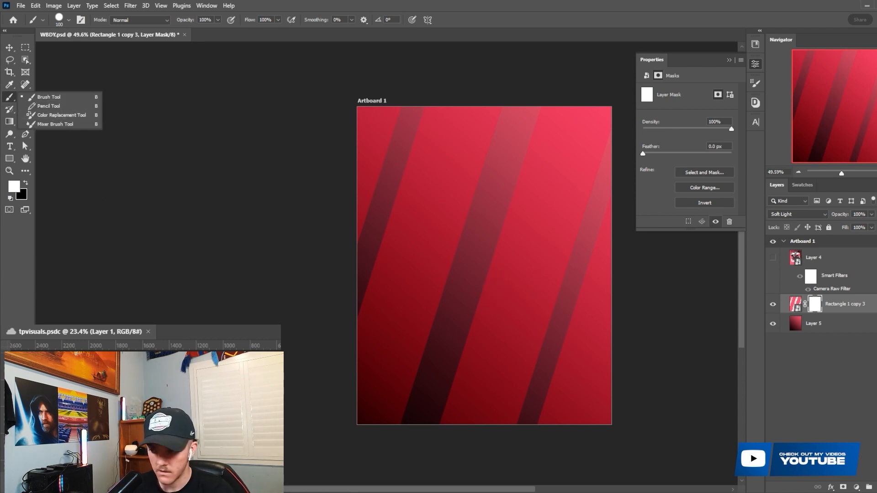
pyautogui.press('Escape')
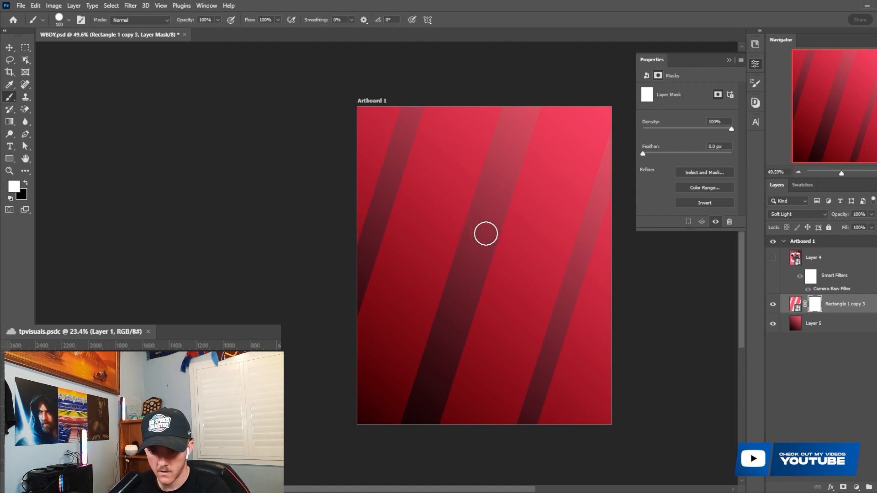
pyautogui.press('v')
pyautogui.press('b')
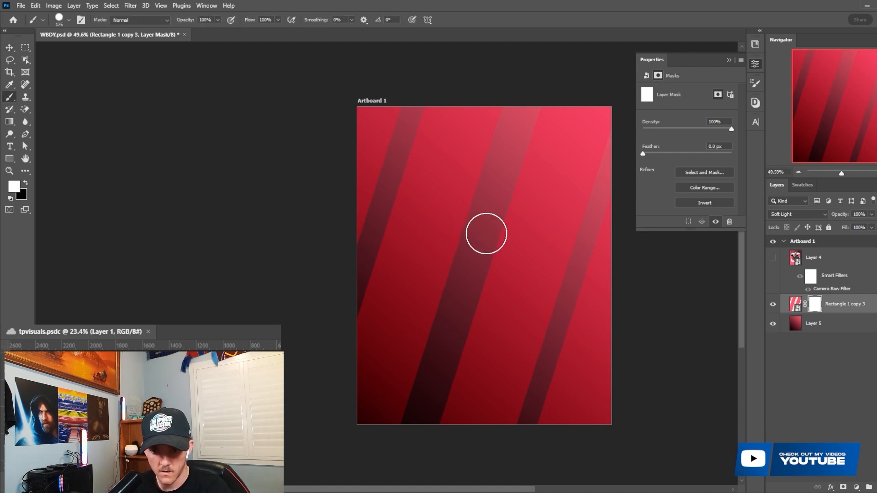
# - Set the brush size to 900 px for painting on the stripe layer's mask
pyautogui.rightClick(486, 236)
pyautogui.moveTo(582, 257); pyautogui.dragTo(596, 256)
pyautogui.press('Return')
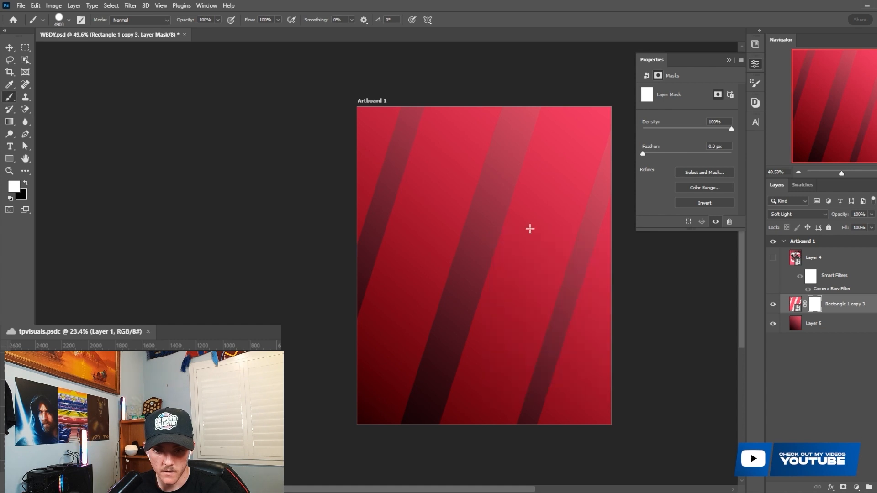
pyautogui.press('[')
pyautogui.press('[')
pyautogui.press('[')
pyautogui.press('[')
pyautogui.press('[')
pyautogui.press('[')
pyautogui.press('[')
pyautogui.press('[')
pyautogui.press('[')
pyautogui.press('[')
pyautogui.press('[')
pyautogui.press('[')
pyautogui.press('[')
pyautogui.press('[')
pyautogui.press('[')
pyautogui.press('[')
pyautogui.press('[')
pyautogui.press('[')
pyautogui.press('[')
pyautogui.press('[')
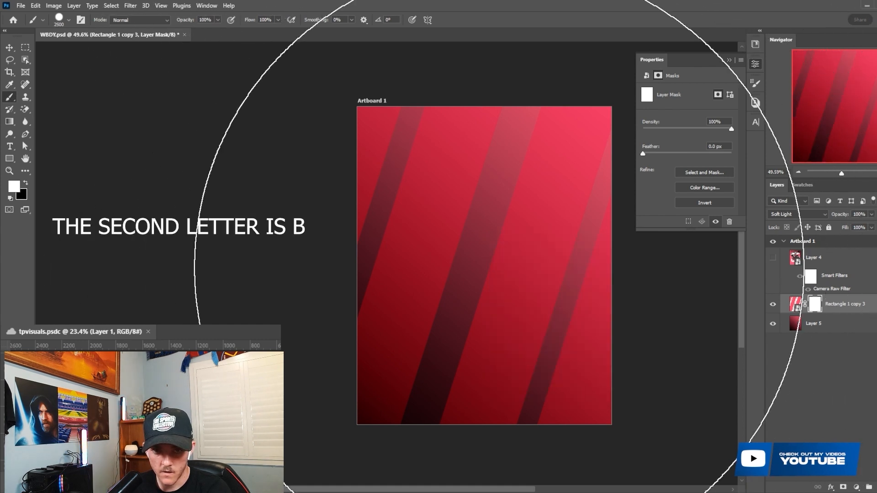
pyautogui.press('[')
pyautogui.press('[')
pyautogui.press('[')
pyautogui.press('[')
pyautogui.press('[')
pyautogui.press('[')
pyautogui.press('[')
pyautogui.press('[')
pyautogui.press('[')
# - Fade the middle of the stripes by painting one black dab with a Soft Round brush on the Rectangle 1 copy 3 mask
pyautogui.rightClick(486, 276)
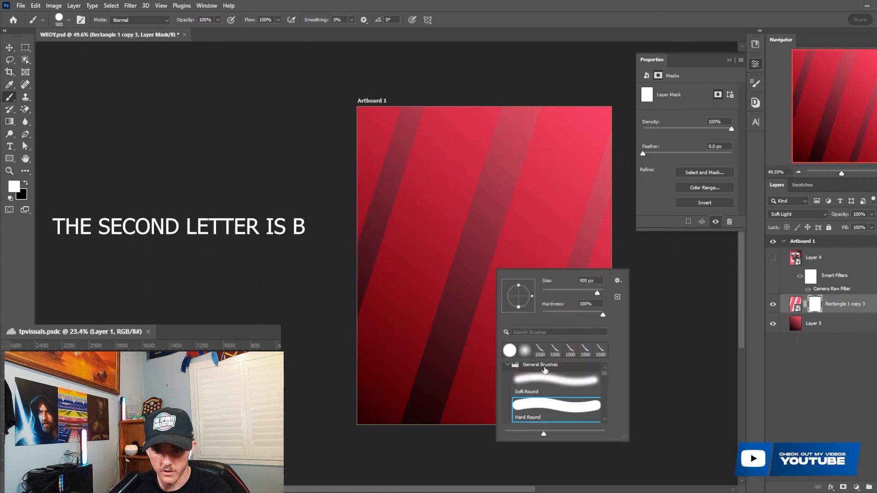
pyautogui.press('Return')
pyautogui.press('x')
pyautogui.click(485, 276)
pyautogui.scroll(1, 576, 254)
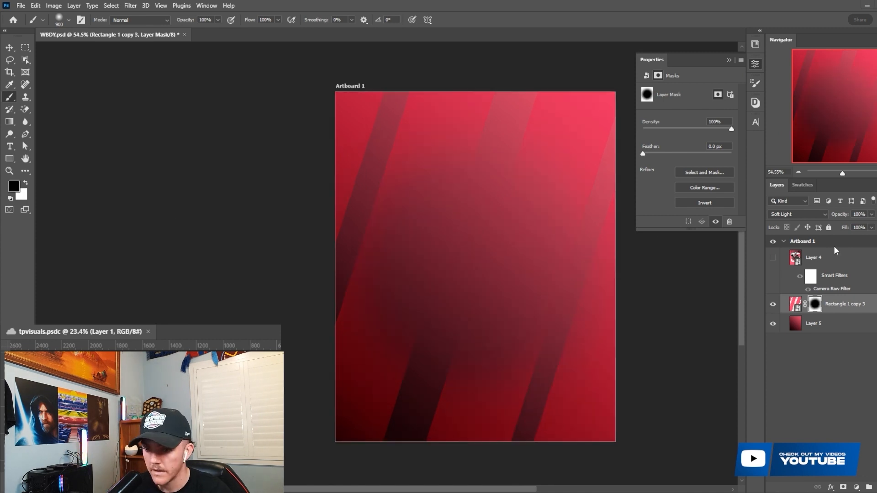
# - Place the cutout 0I2A8712 from the WWSFC library on the artboard above the stripe layer
pyautogui.click(755, 83)
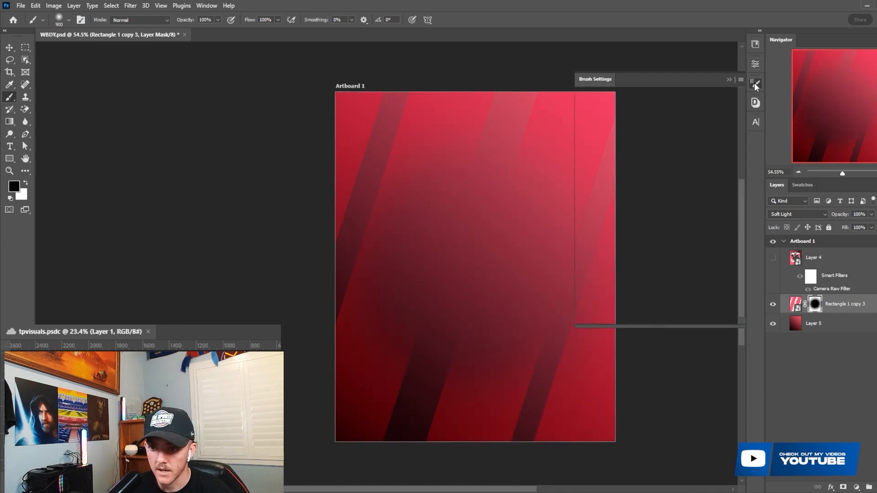
pyautogui.click(754, 43)
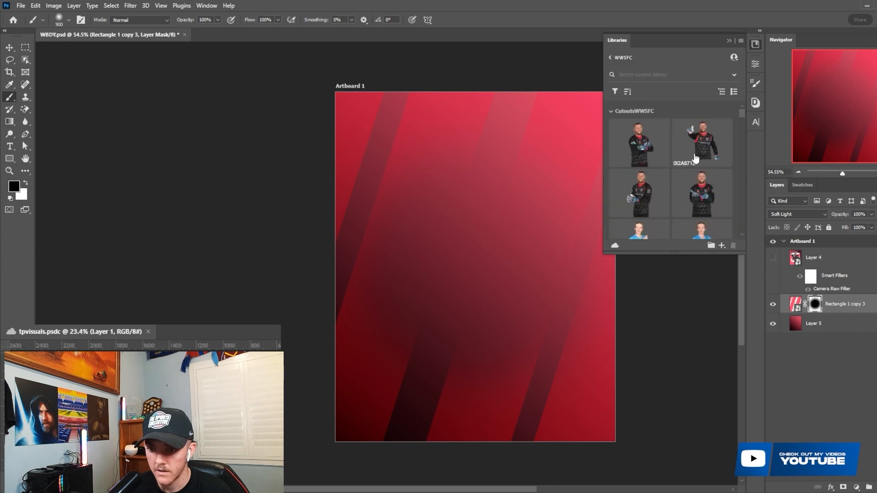
pyautogui.moveTo(695, 158); pyautogui.dragTo(546, 302)
pyautogui.click(470, 20)
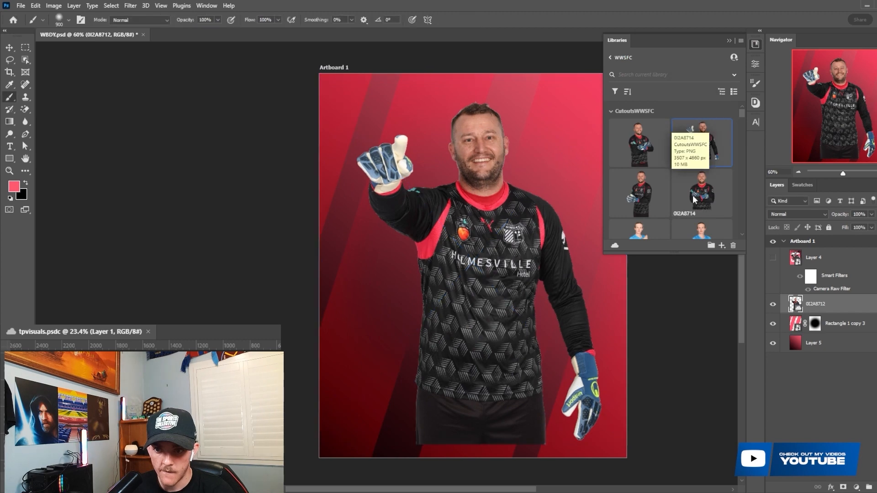
# - Place the cutout 0I2A8710 from the library at a smaller size in front of the first player's left-hand half
pyautogui.moveTo(639, 143); pyautogui.dragTo(473, 273)
pyautogui.moveTo(619, 274); pyautogui.dragTo(498, 287)
pyautogui.click(469, 19)
# - Add silhouette-shaped layer masks to the cutouts 0I2A8712 and 0I2A8710, each made from the layer's own transparency
pyautogui.keyDown('ctrl'); pyautogui.click(796, 323); pyautogui.keyUp('ctrl')
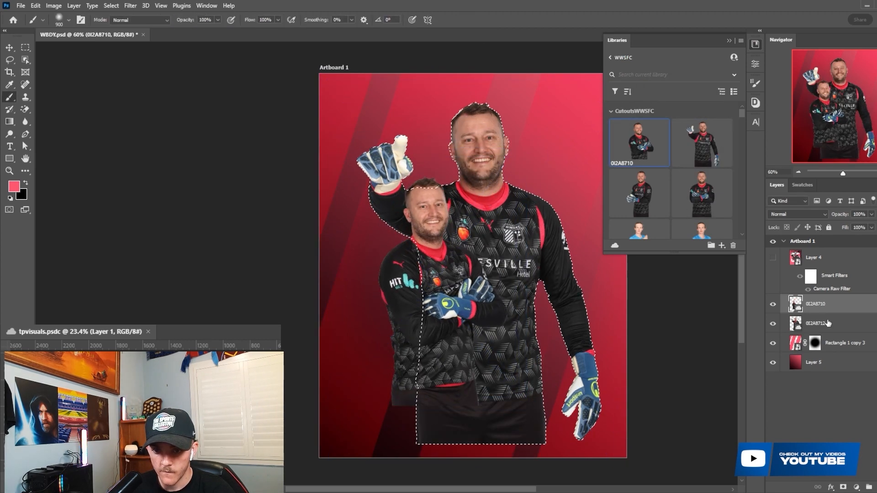
pyautogui.click(828, 323)
pyautogui.click(843, 487)
pyautogui.click(830, 305)
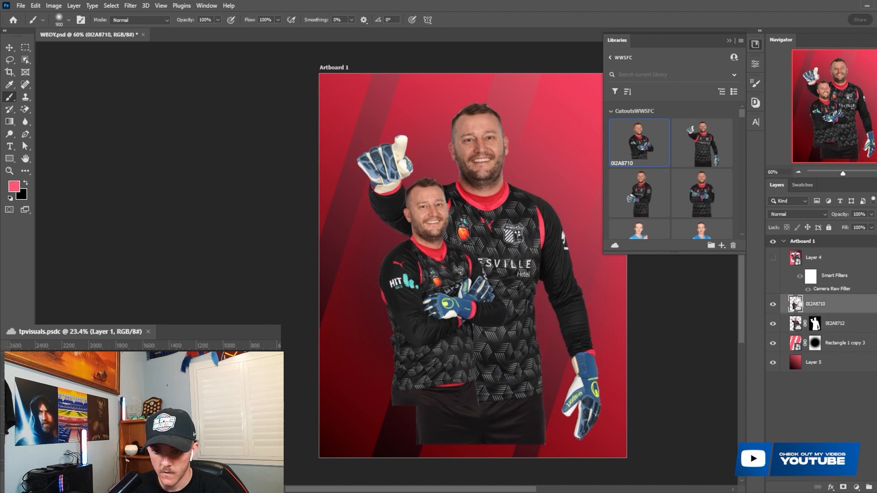
pyautogui.keyDown('ctrl'); pyautogui.click(797, 304); pyautogui.keyUp('ctrl')
pyautogui.click(843, 487)
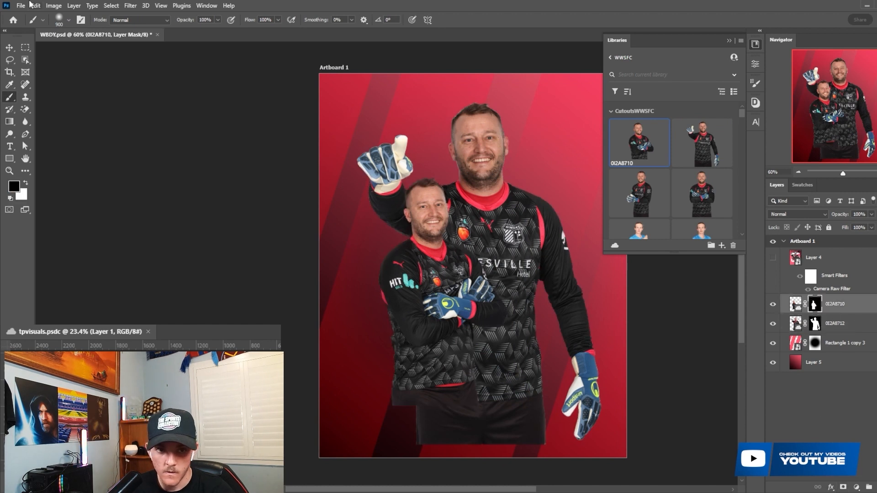
pyautogui.click(131, 6)
pyautogui.click(165, 77)
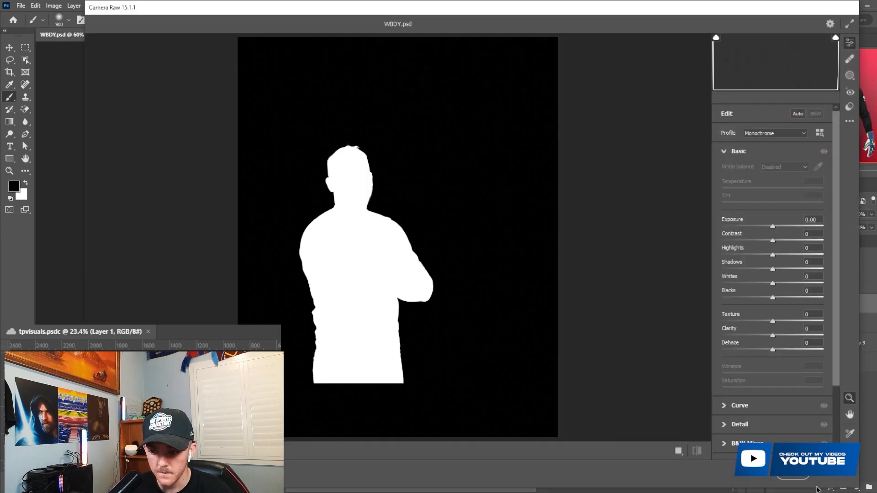
pyautogui.click(830, 476)
# - Apply a Camera Raw filter to the 0I2A8710 image with Exposure +0.20, Contrast +15, Texture +26 and Clarity +33
pyautogui.click(796, 310)
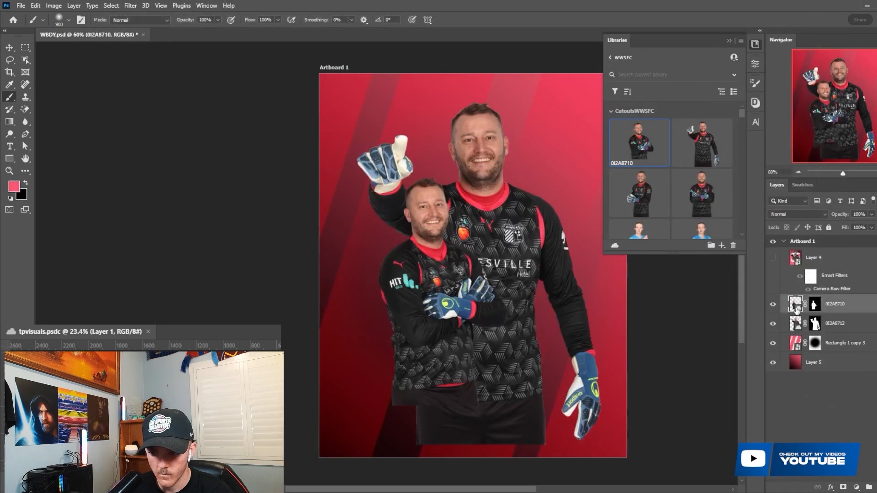
pyautogui.click(131, 6)
pyautogui.click(169, 76)
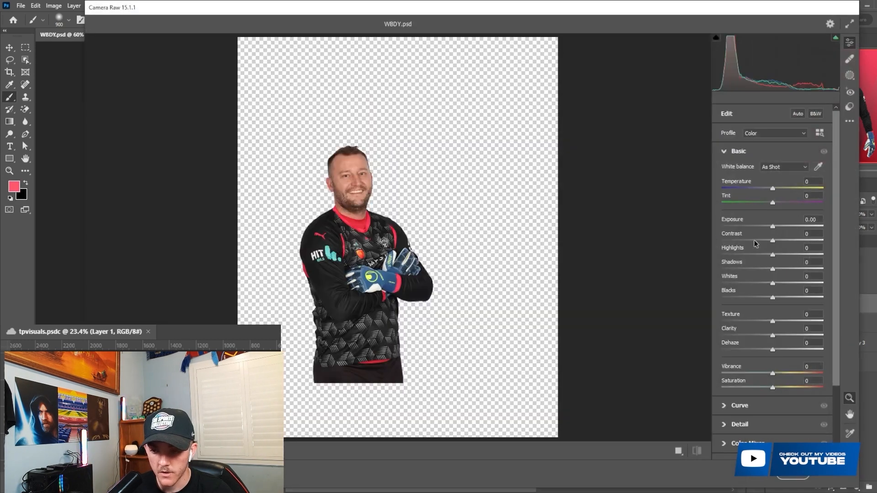
pyautogui.moveTo(774, 226); pyautogui.dragTo(778, 229)
pyautogui.click(786, 321)
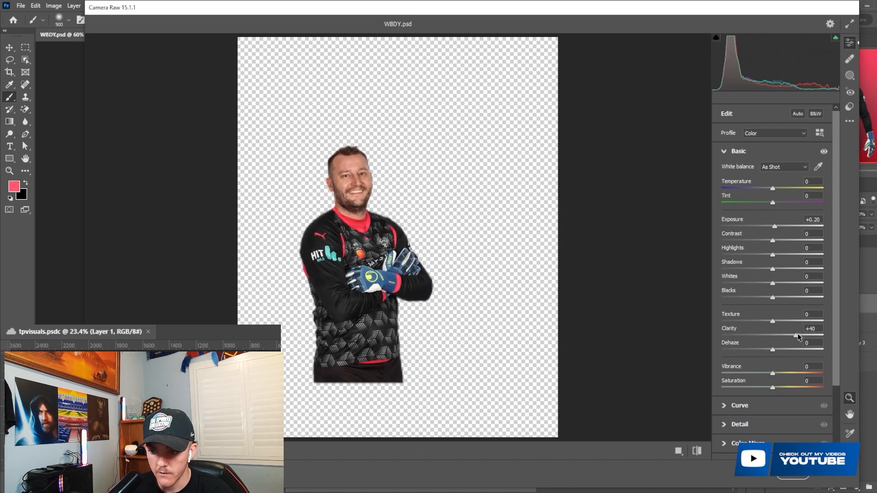
pyautogui.click(790, 336)
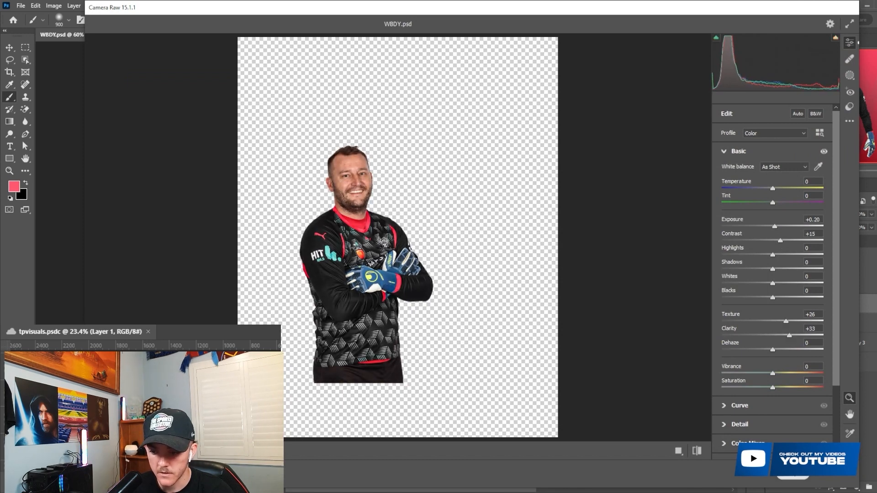
pyautogui.click(792, 475)
# - Transfer the Camera Raw filter to the 0I2A8712 cutout from a duplicate of 0I2A8710, and delete that duplicate layer
pyautogui.hotkey('ctrl', 'j')
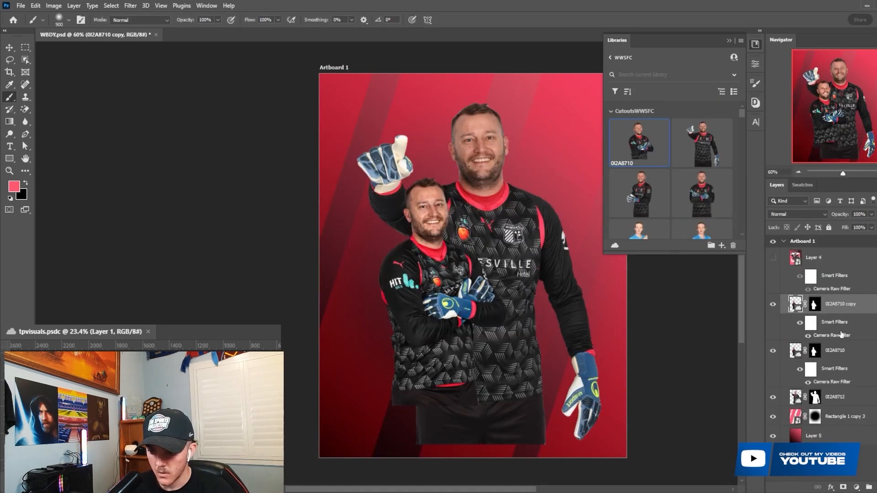
pyautogui.moveTo(844, 396); pyautogui.dragTo(846, 402)
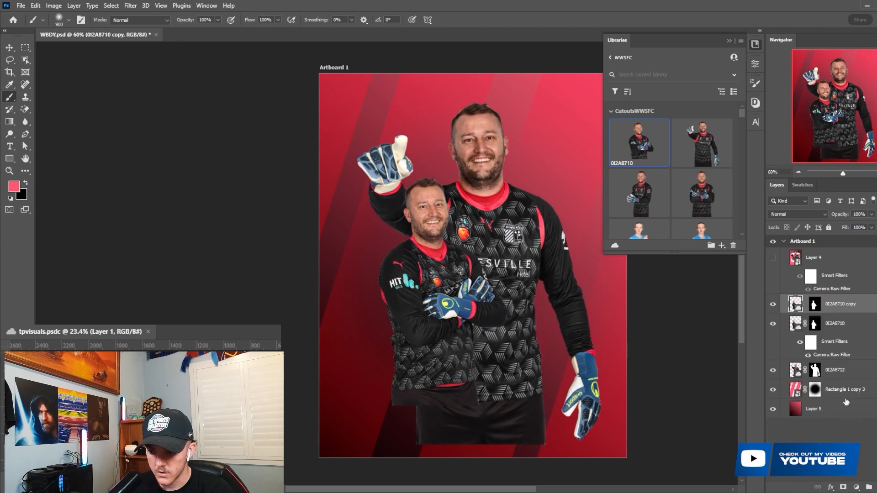
pyautogui.press('Delete')
pyautogui.scroll(1, 543, 255)
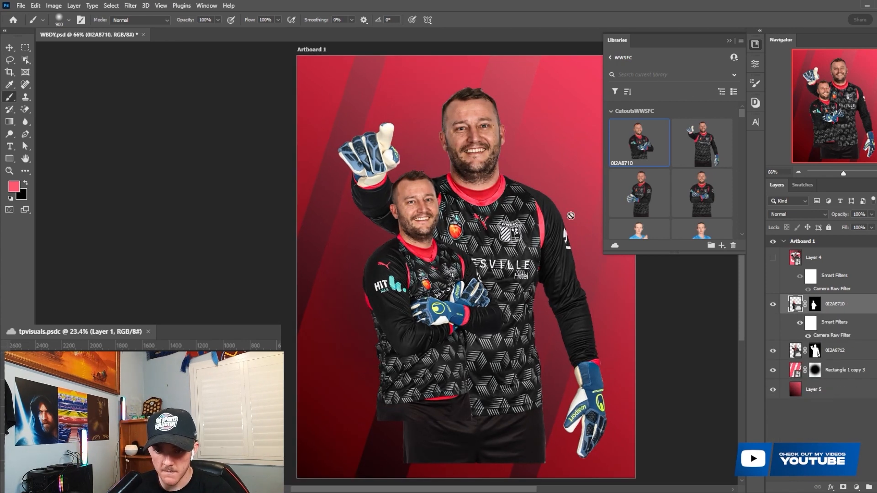
# - Group the two player cutout layers and collapse the library
pyautogui.click(735, 40)
pyautogui.keyDown('shift'); pyautogui.click(842, 359); pyautogui.keyUp('shift')
pyautogui.hotkey('ctrl', 'g')
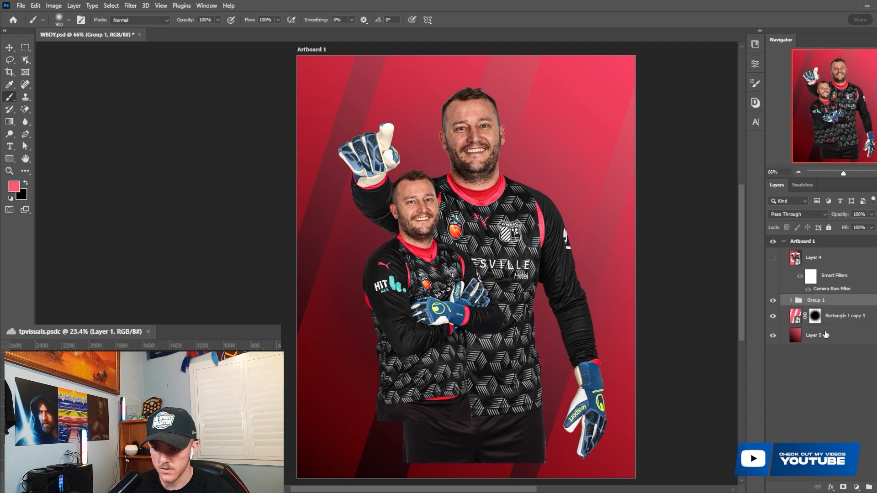
# - Add a layer mask to the player group and fade both lower bodies with the soft black brush at 31% flow
pyautogui.click(841, 487)
pyautogui.scroll(-1, 522, 329)
pyautogui.scroll(-1, 460, 418)
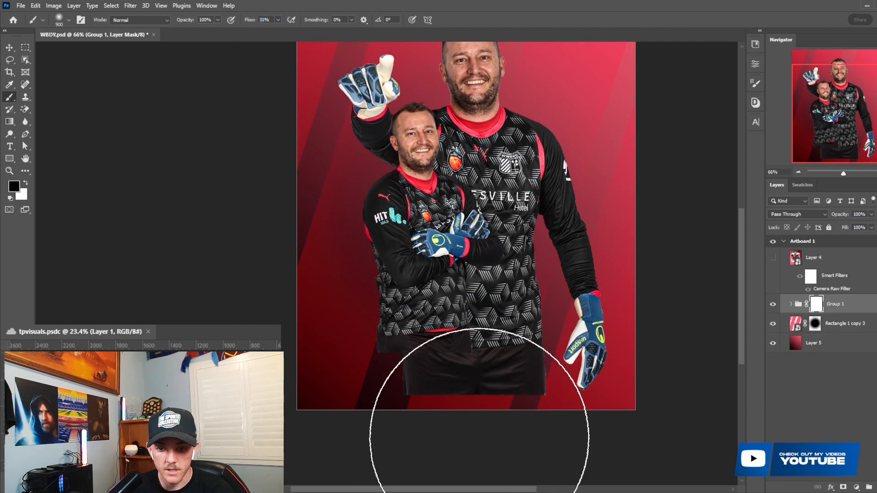
pyautogui.scroll(-1, 480, 439)
pyautogui.moveTo(480, 439)
pyautogui.mouseDown()
pyautogui.moveTo(368, 369)
pyautogui.moveTo(385, 374)
pyautogui.moveTo(422, 397)
pyautogui.moveTo(322, 363)
pyautogui.moveTo(467, 383)
pyautogui.moveTo(532, 378)
pyautogui.moveTo(523, 378)
pyautogui.moveTo(575, 361)
pyautogui.moveTo(533, 371)
pyautogui.moveTo(432, 338)
pyautogui.mouseUp()
pyautogui.scroll(-4, 520, 283)
pyautogui.scroll(3, 450, 274)
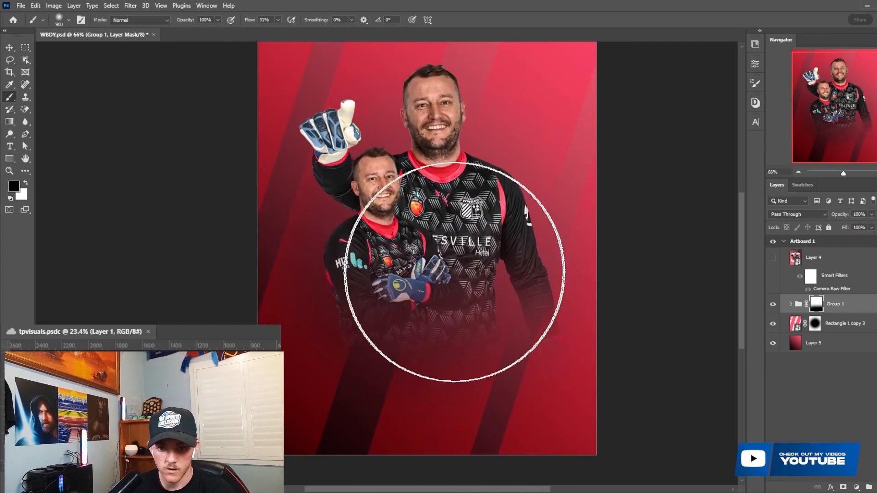
# - Draw a black 425 px circle between the stripe layer and the player group, and position it behind the smaller player's head
pyautogui.click(840, 323)
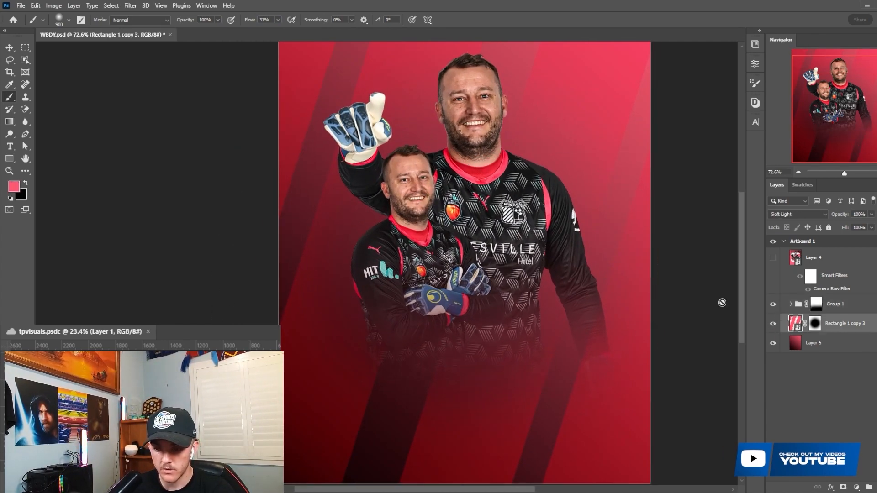
pyautogui.rightClick(10, 161)
pyautogui.click(51, 168)
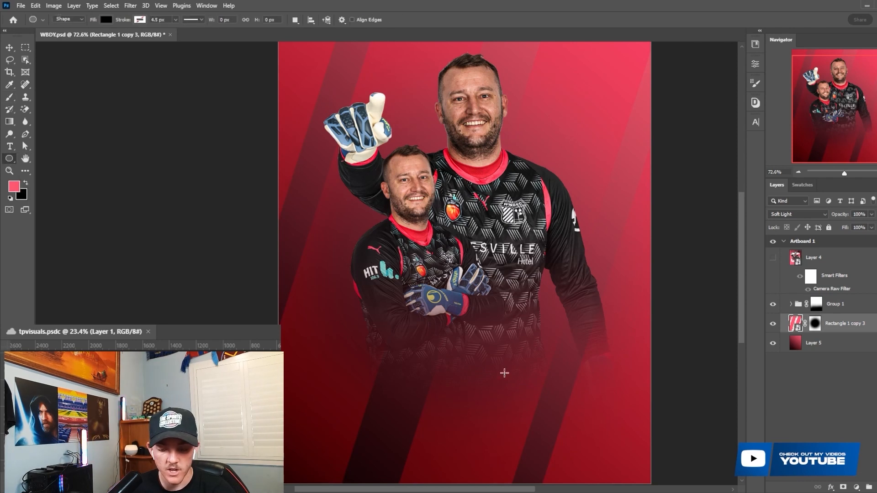
pyautogui.moveTo(459, 409); pyautogui.dragTo(699, 263)
pyautogui.hotkey('ctrl', 't')
pyautogui.moveTo(557, 359)
pyautogui.mouseDown()
pyautogui.moveTo(585, 384)
pyautogui.moveTo(406, 230)
pyautogui.moveTo(408, 204)
pyautogui.mouseUp()
pyautogui.click(464, 19)
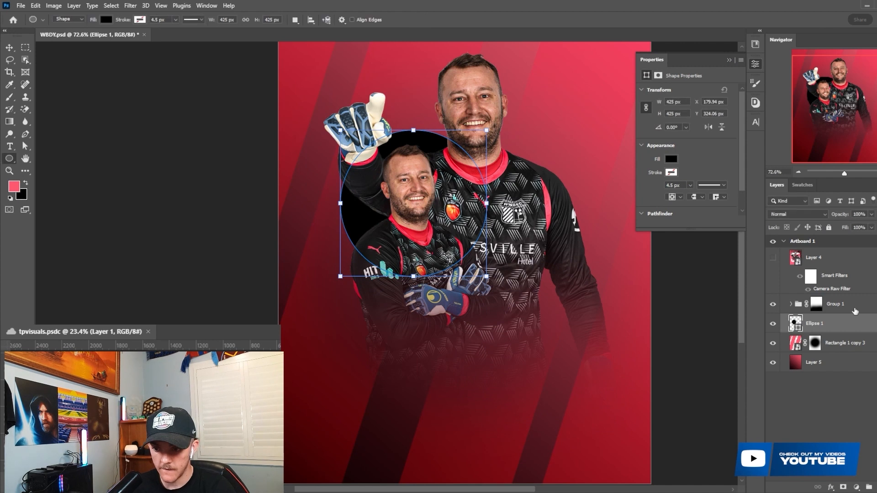
# - Duplicate the black circle and move the copy above the player group
pyautogui.hotkey('ctrl', 'j')
pyautogui.moveTo(840, 329); pyautogui.dragTo(834, 295)
pyautogui.hotkey('ctrl', 'z')
pyautogui.click(841, 329)
pyautogui.hotkey('ctrl', 'j')
pyautogui.moveTo(435, 231); pyautogui.dragTo(585, 396)
pyautogui.hotkey('ctrl', 'z')
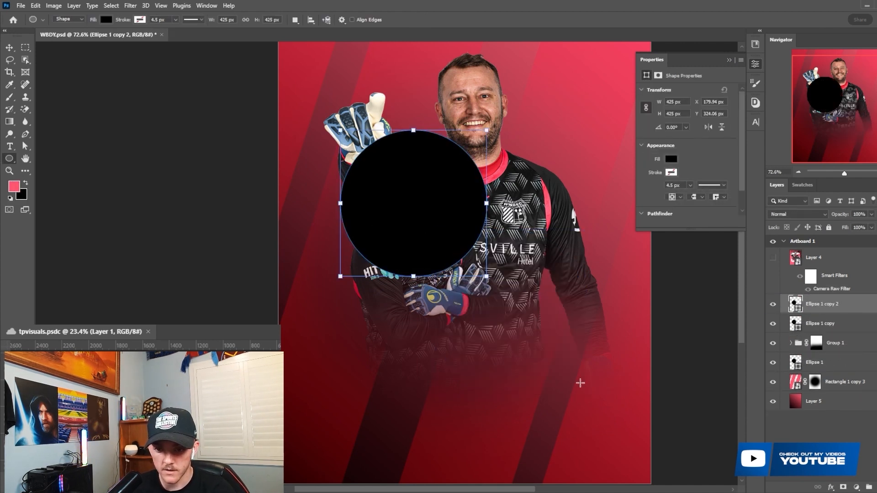
pyautogui.moveTo(436, 230); pyautogui.dragTo(544, 338)
pyautogui.hotkey('ctrl', 'z')
pyautogui.hotkey('ctrl', 'z')
# - Move the circle copy over the larger player's faded lower body and rotate it to -19.25°
pyautogui.hotkey('ctrl', 't')
pyautogui.moveTo(480, 274); pyautogui.dragTo(623, 464)
pyautogui.moveTo(666, 385); pyautogui.dragTo(662, 349)
pyautogui.moveTo(598, 385); pyautogui.dragTo(578, 348)
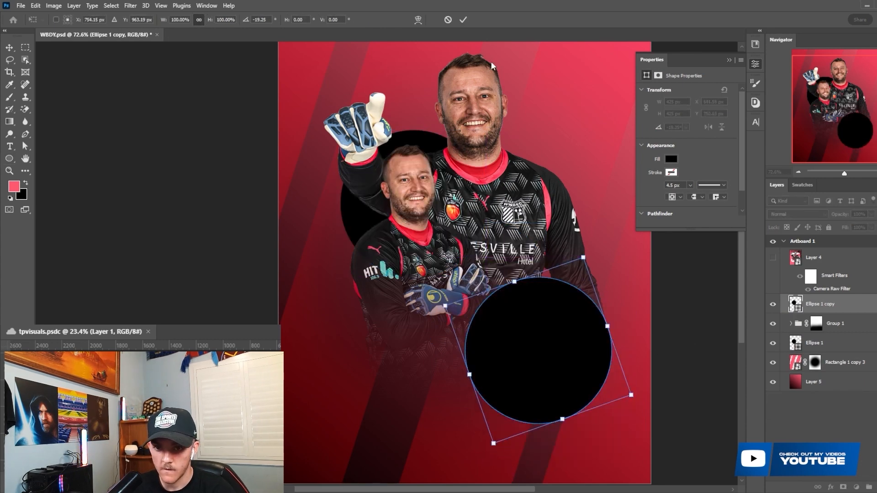
pyautogui.click(463, 19)
pyautogui.scroll(-2, 680, 250)
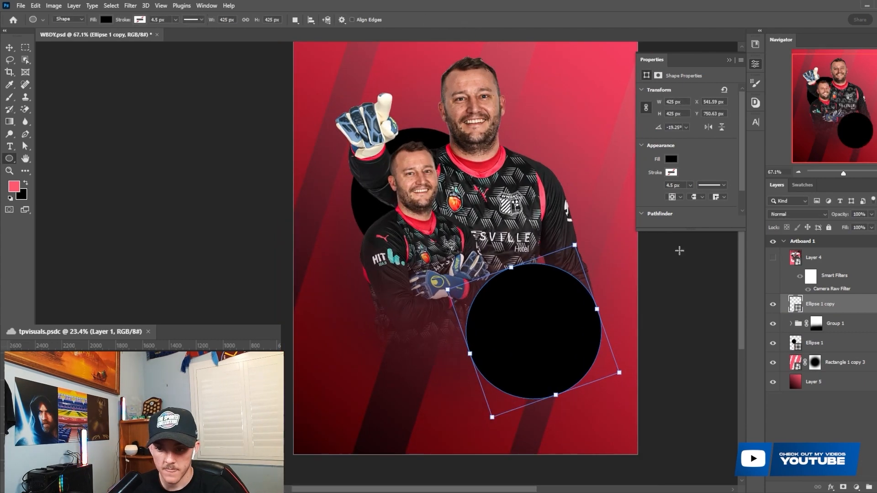
# - Add the white text "23" on a new type layer directly above Ellipse 1 and beneath the player group
pyautogui.click(834, 330)
pyautogui.click(832, 343)
pyautogui.press('t')
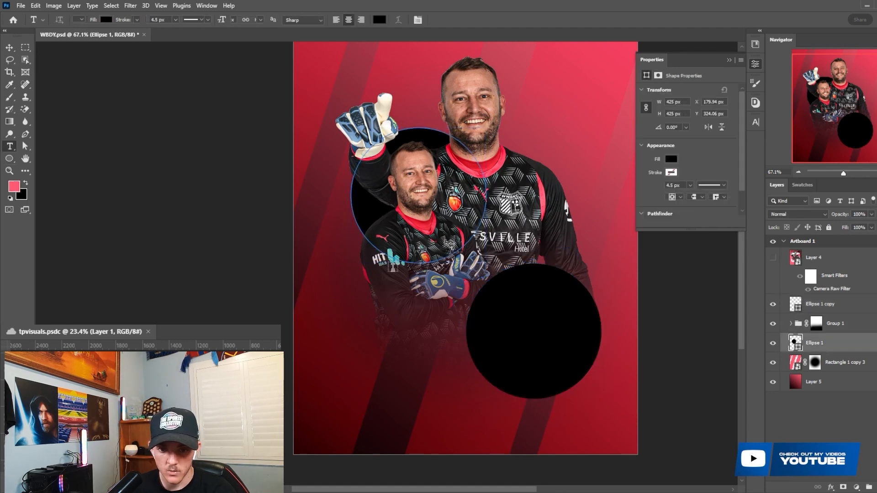
pyautogui.click(342, 334)
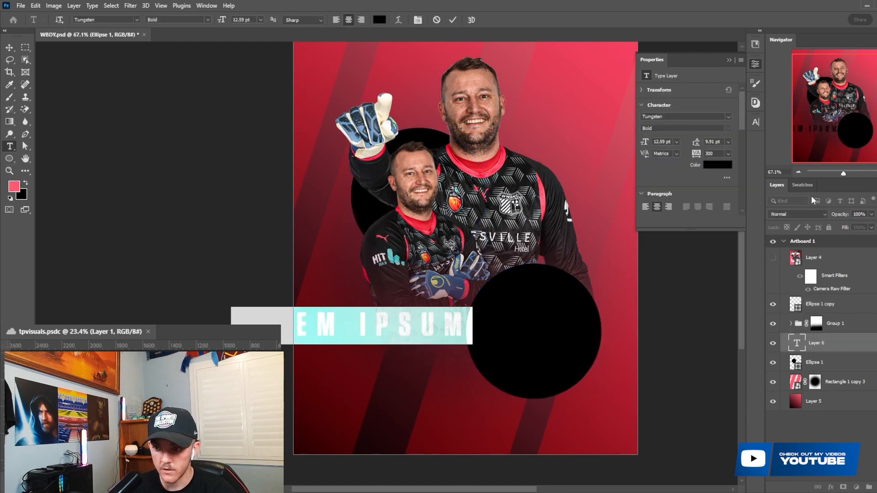
pyautogui.click(802, 185)
pyautogui.click(773, 215)
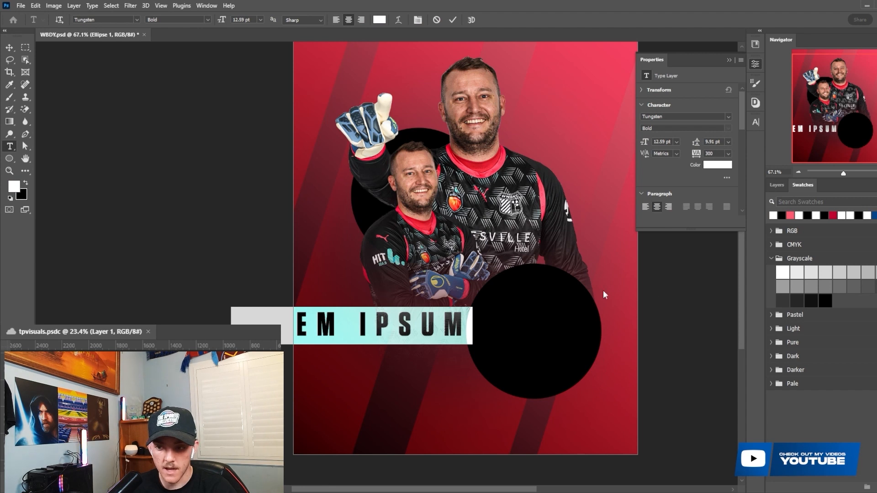
pyautogui.click(777, 185)
pyautogui.write('23')
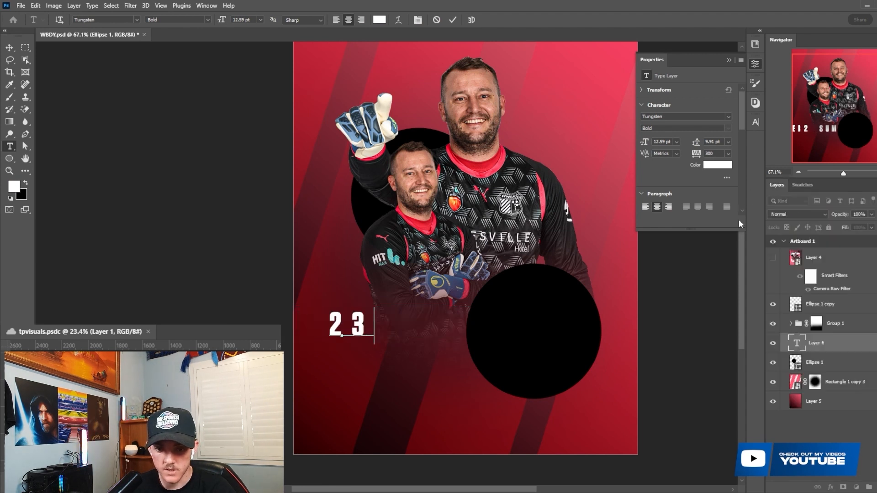
pyautogui.click(453, 19)
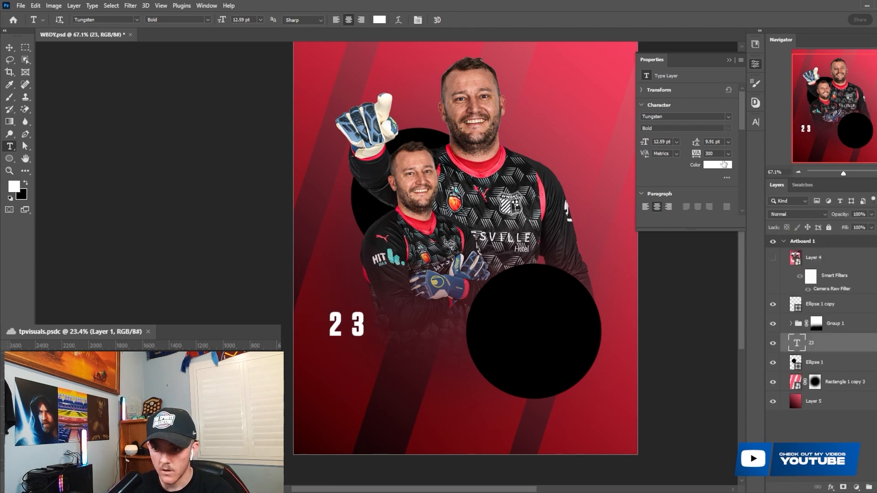
# - Set the tracking of "23" to 0 and scale it up to about 133 pt, centred behind the players
pyautogui.click(728, 153)
pyautogui.click(720, 213)
pyautogui.hotkey('ctrl', 't')
pyautogui.moveTo(357, 320); pyautogui.dragTo(525, 271)
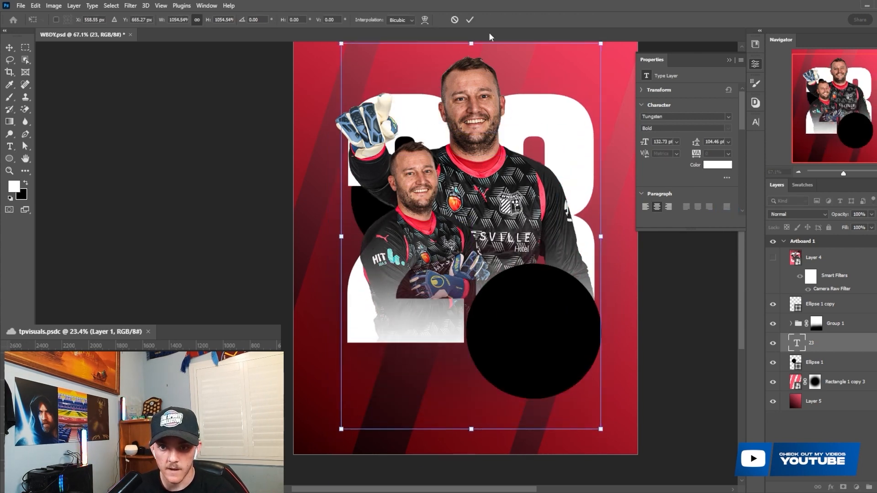
pyautogui.click(470, 19)
# - Duplicate the "23" text layer and move the copy above the player group
pyautogui.hotkey('ctrl', 'j')
pyautogui.moveTo(838, 345); pyautogui.dragTo(832, 322)
# - Set the fill of the upper "23" copy to 0% and give it a white 2 px inside stroke
pyautogui.moveTo(849, 228); pyautogui.dragTo(753, 223)
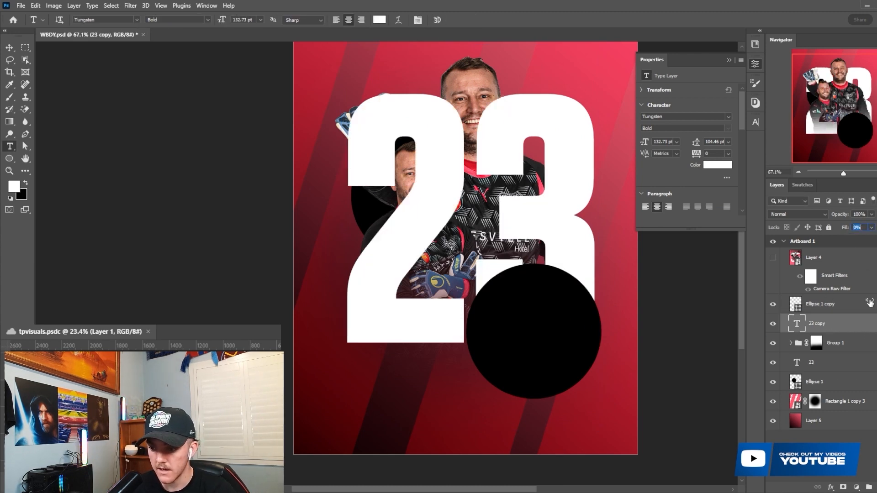
pyautogui.doubleClick(865, 328)
pyautogui.click(444, 337)
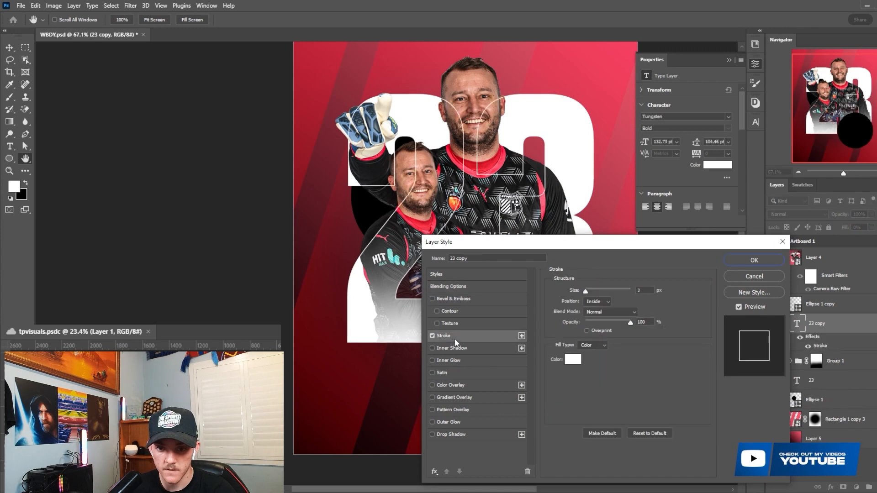
pyautogui.click(738, 258)
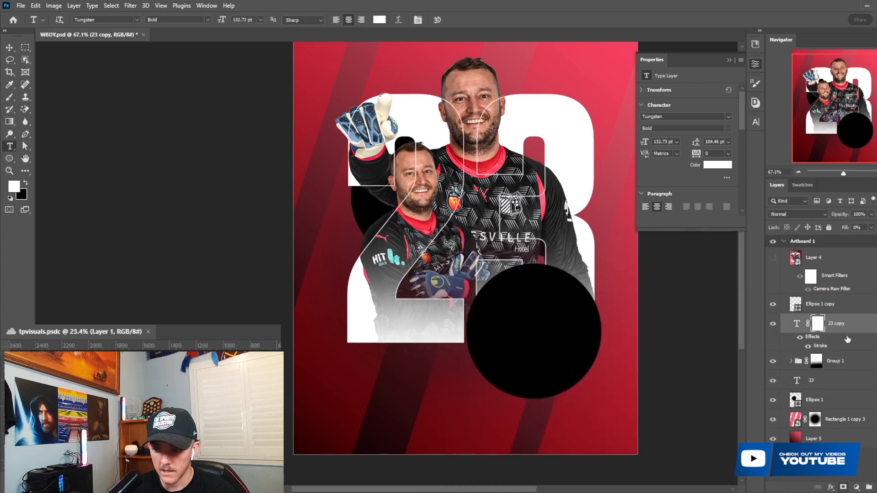
# - Convert the outlined "23 copy" layer to a smart object and add a layer mask to it
pyautogui.rightClick(846, 325)
pyautogui.click(786, 179)
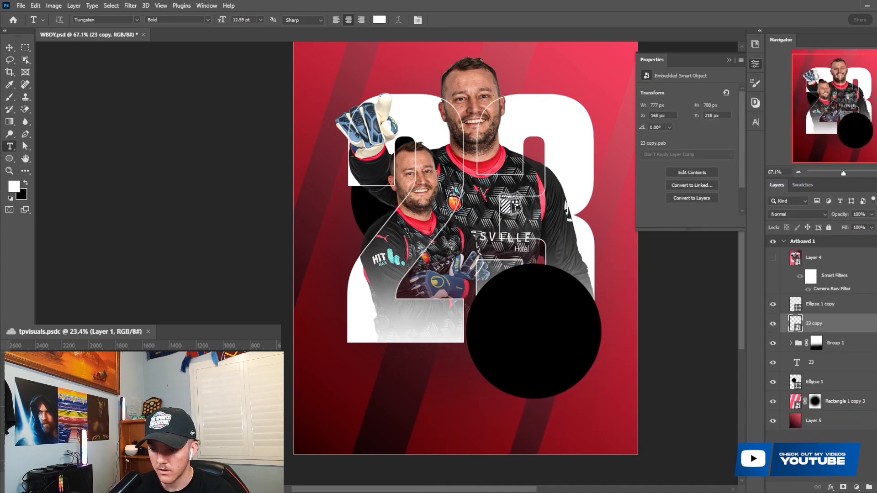
pyautogui.click(843, 487)
# - Paint black on the "23 copy" mask with a soft brush at 31% flow, fading the outline over the players' faces and bodies
pyautogui.press('b')
pyautogui.press('x')
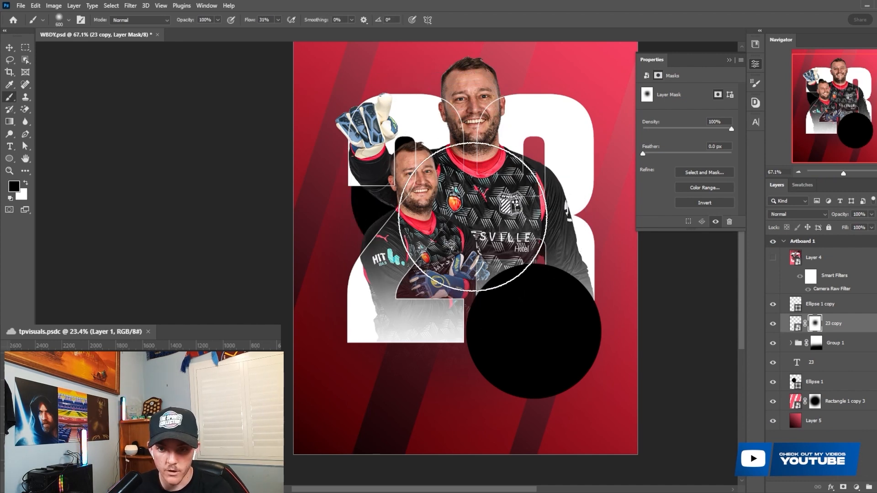
pyautogui.scroll(-1, 564, 196)
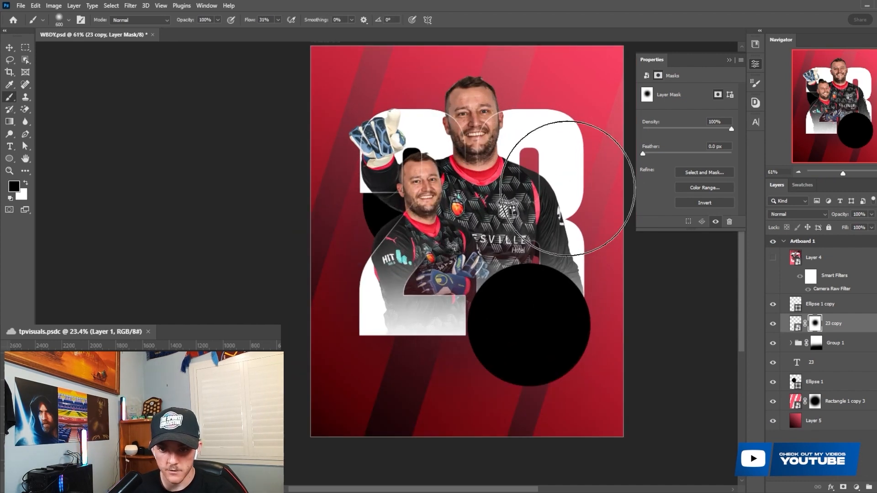
pyautogui.scroll(2, 559, 193)
pyautogui.press('[')
pyautogui.press('[')
pyautogui.press('[')
pyautogui.press('[')
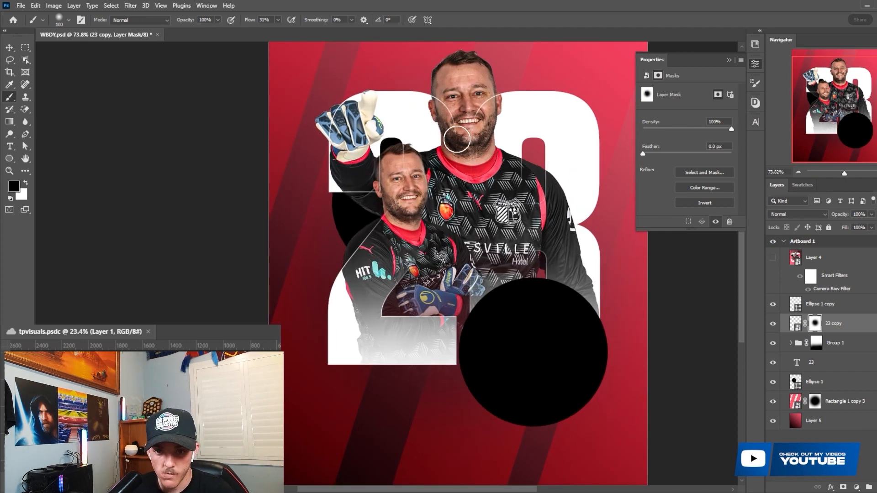
pyautogui.scroll(-3, 487, 203)
pyautogui.scroll(3, 471, 225)
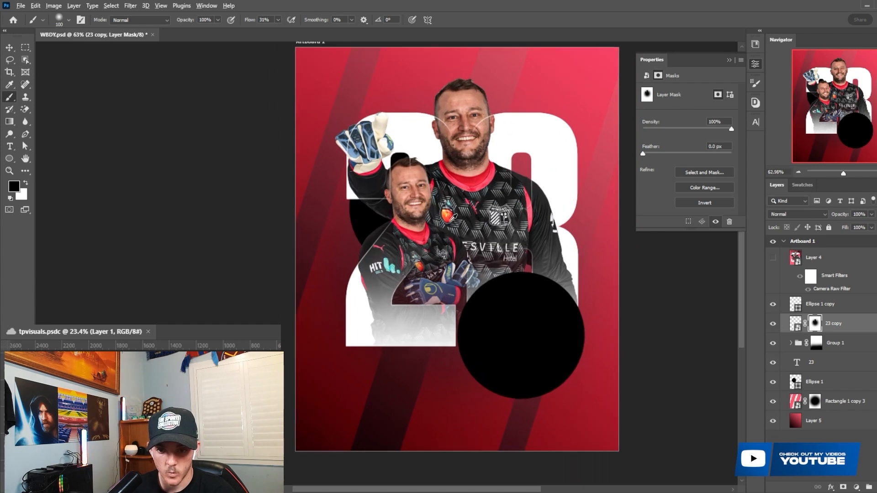
pyautogui.scroll(3, 506, 228)
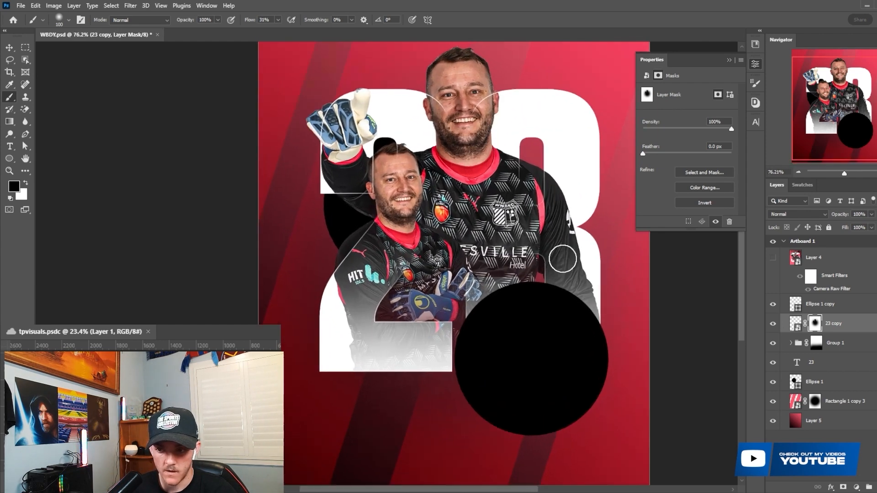
# - Apply a black Outer Glow at 41% opacity and 32 px size to both player cutouts, 0I2A8712 and 0I2A8710
pyautogui.press('v')
pyautogui.click(568, 236)
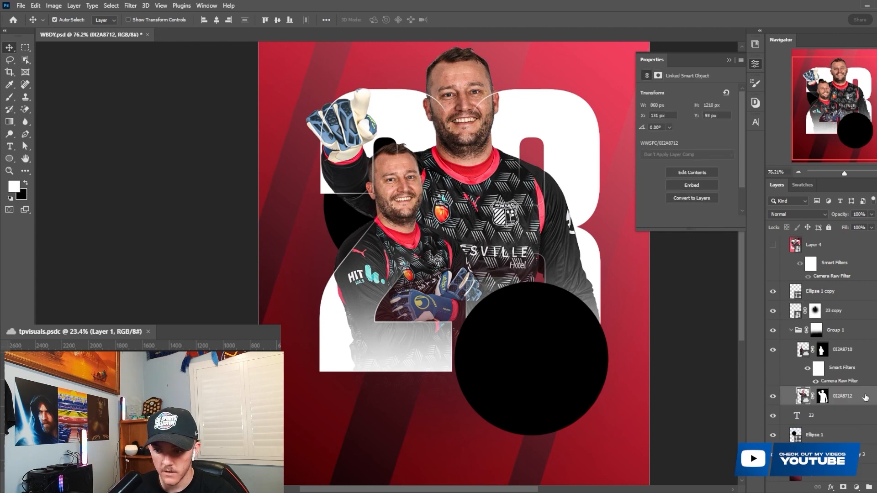
pyautogui.doubleClick(863, 397)
pyautogui.click(466, 425)
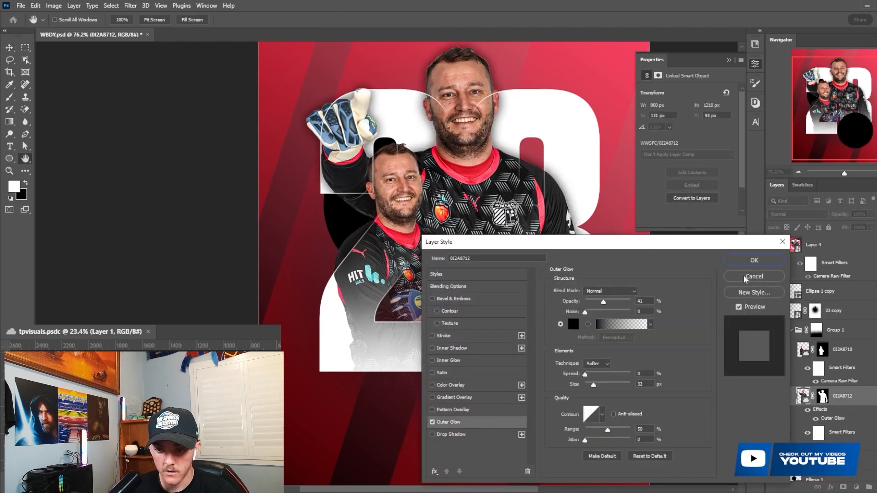
pyautogui.click(754, 261)
pyautogui.doubleClick(861, 350)
pyautogui.click(466, 423)
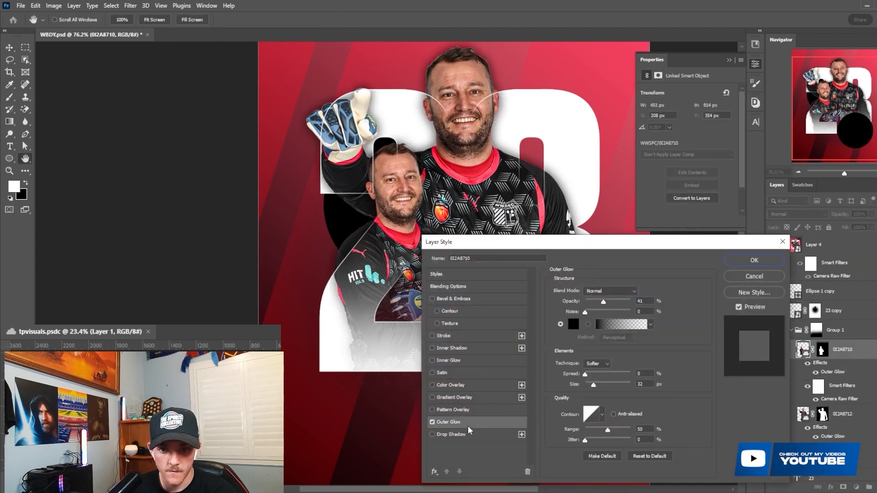
pyautogui.click(754, 260)
pyautogui.scroll(-2, 471, 294)
pyautogui.scroll(1, 507, 294)
pyautogui.scroll(1, 831, 352)
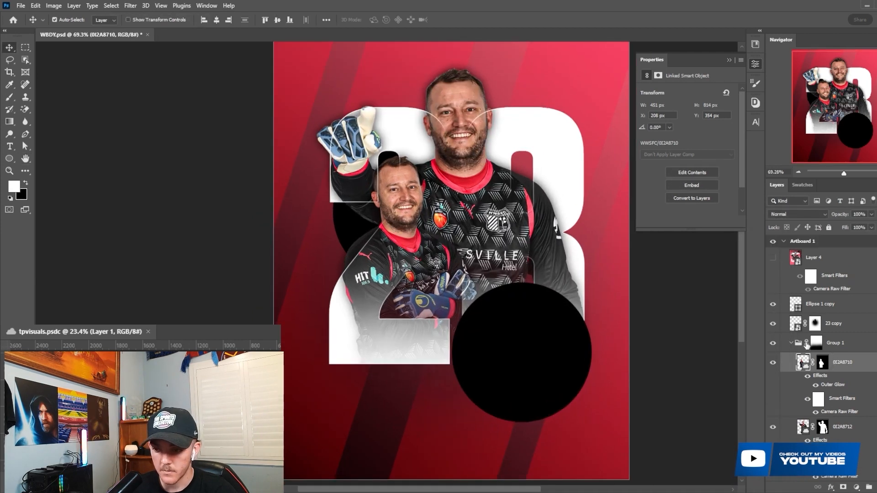
# - Collapse Group 1 and convert the solid "23" text layer behind the players to a smart object
pyautogui.click(789, 344)
pyautogui.click(790, 344)
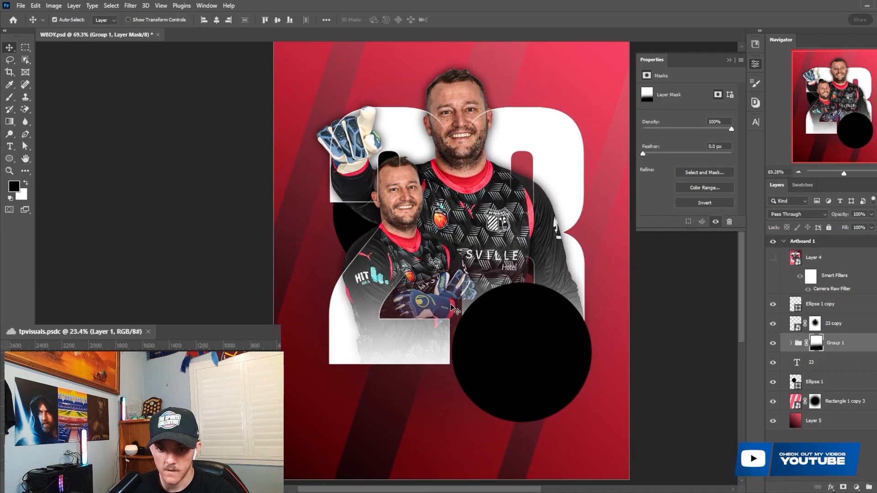
pyautogui.click(835, 364)
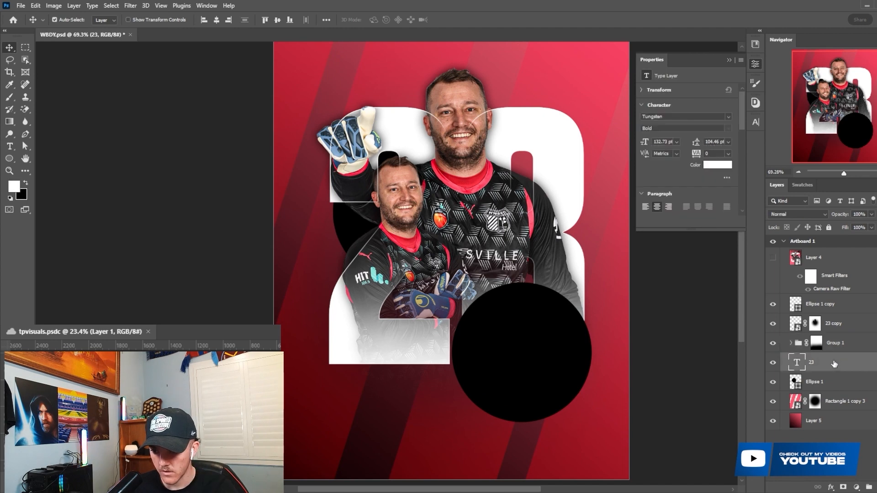
pyautogui.rightClick(842, 360)
pyautogui.click(804, 180)
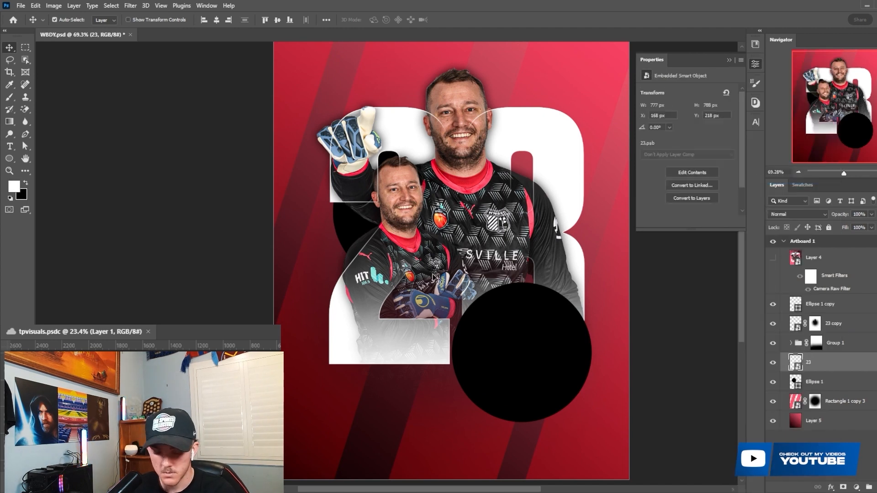
# - Add the white text "PLAYER NAME" on two left-aligned lines directly above the "23" layer, behind the players
pyautogui.press('t')
pyautogui.click(351, 263)
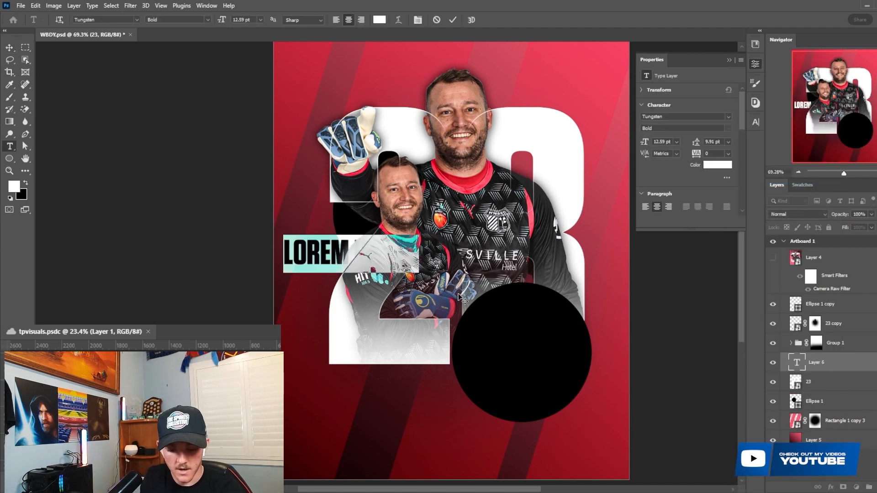
pyautogui.write('PLAYER')
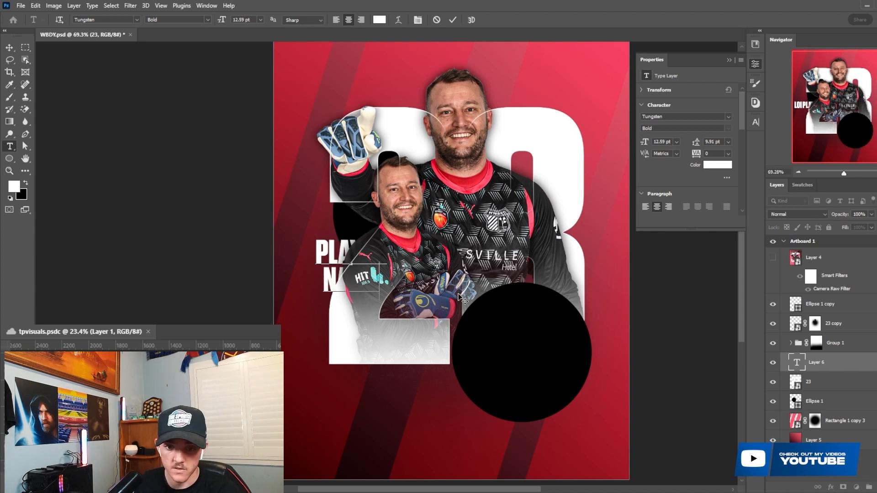
pyautogui.click(452, 20)
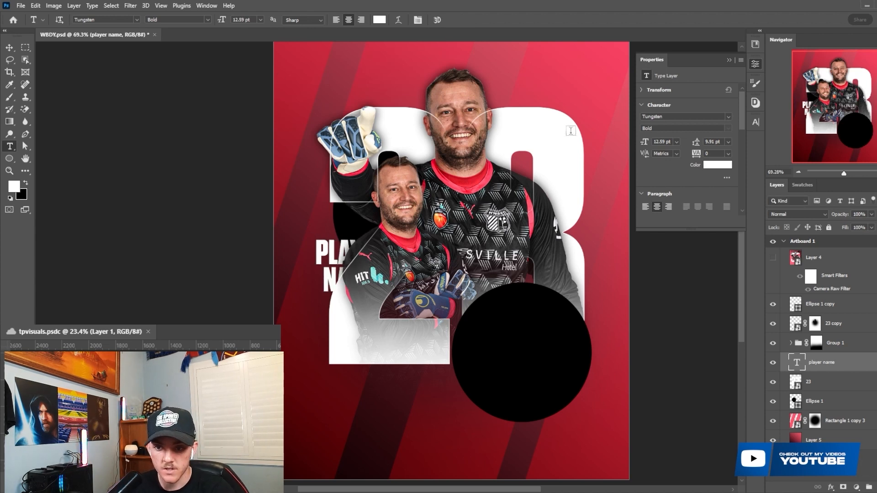
pyautogui.click(644, 207)
# - Skew the two-line "PLAYER NAME" text upward to the right and scale it to about 400%, positioned behind the players
pyautogui.hotkey('ctrl', 't')
pyautogui.rightClick(358, 261)
pyautogui.click(416, 300)
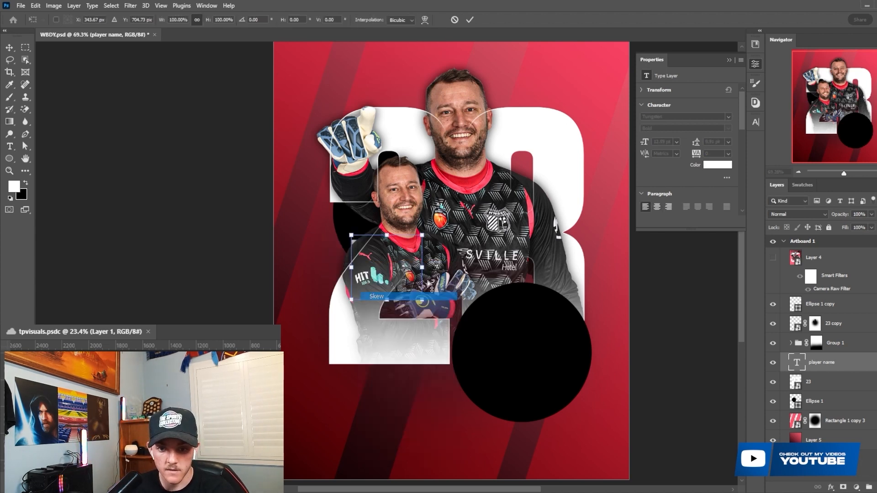
pyautogui.moveTo(423, 268); pyautogui.dragTo(637, 259)
pyautogui.click(468, 22)
pyautogui.hotkey('ctrl', 't')
pyautogui.moveTo(581, 278); pyautogui.dragTo(553, 274)
pyautogui.click(470, 20)
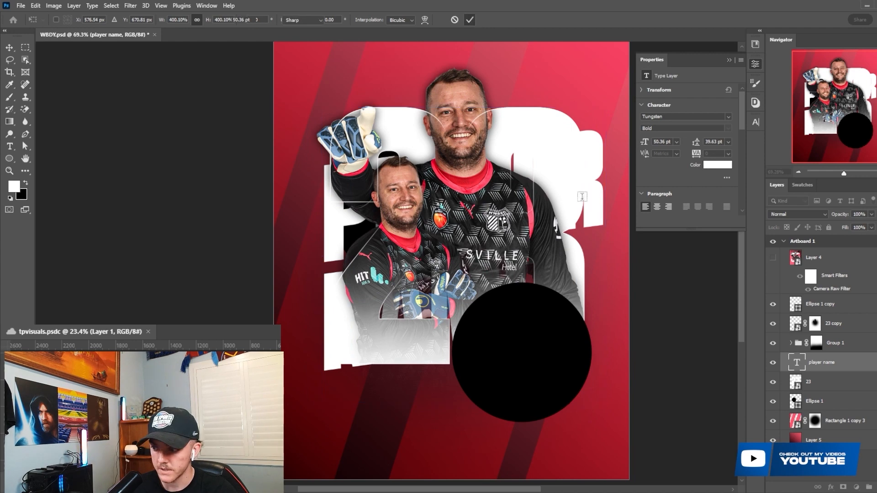
# - Duplicate the skewed "player name" layer and move the copy directly above Group 1
pyautogui.hotkey('ctrl', '0')
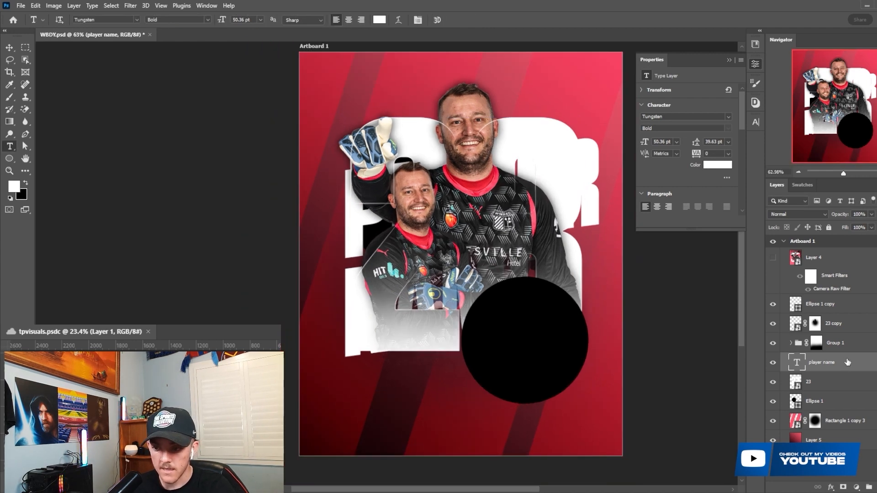
pyautogui.hotkey('ctrl', 'j')
pyautogui.moveTo(848, 362); pyautogui.dragTo(851, 332)
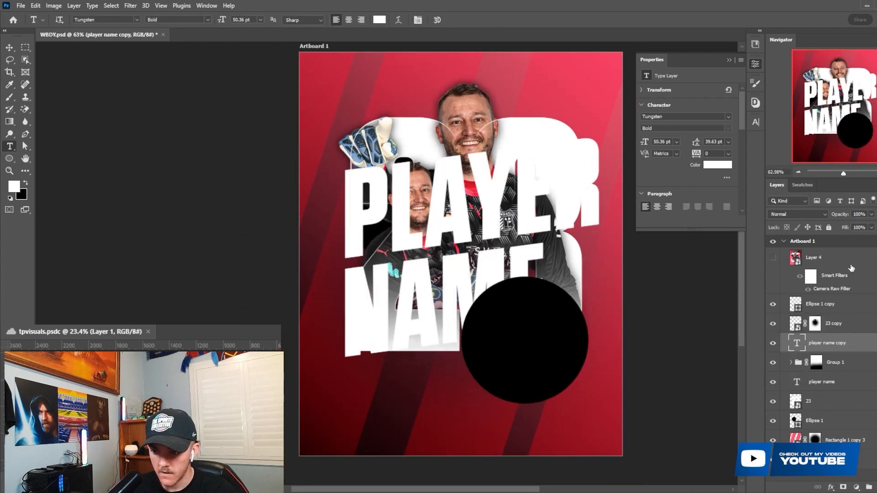
# - Set the fill of "player name copy" to 0% and apply a white stroke to its letters
pyautogui.moveTo(849, 228); pyautogui.dragTo(724, 220)
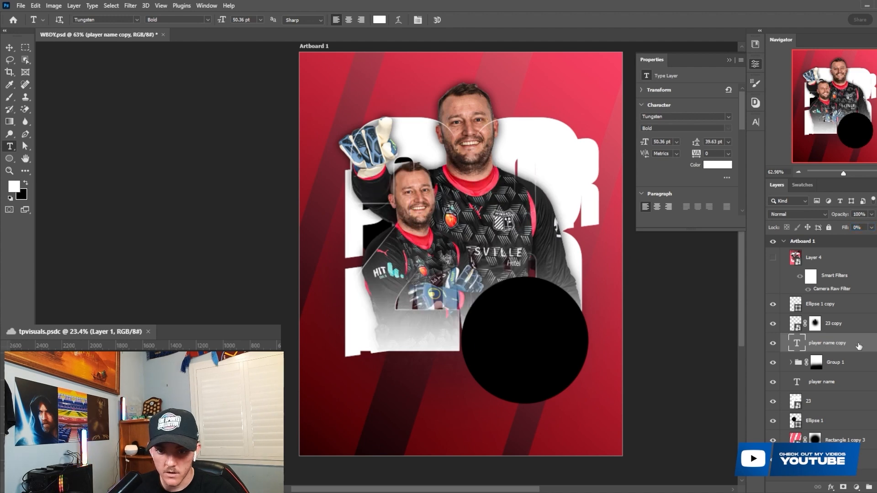
pyautogui.doubleClick(858, 346)
pyautogui.click(473, 336)
pyautogui.click(754, 260)
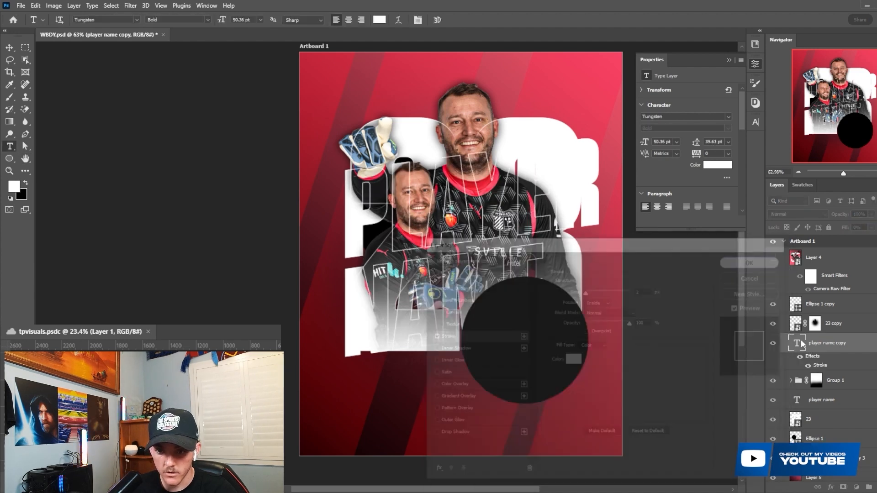
# - Convert the outlined "player name copy" layer to a smart object and add a layer mask to it
pyautogui.rightClick(831, 341)
pyautogui.click(756, 181)
pyautogui.click(843, 487)
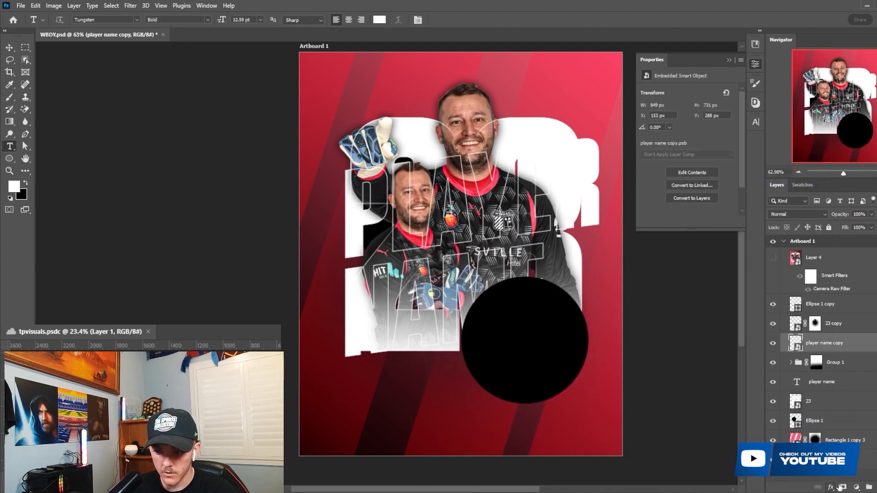
# - Fade the centre of the name outline over the players by painting black on its mask with an 800 px soft brush
pyautogui.press('b')
pyautogui.press('x')
pyautogui.press(']')
pyautogui.press(']')
pyautogui.press(']')
pyautogui.press(']')
pyautogui.press(']')
pyautogui.press(']')
pyautogui.press(']')
pyautogui.press(']')
pyautogui.press(']')
pyautogui.press(']')
pyautogui.press(']')
pyautogui.press(']')
pyautogui.press(']')
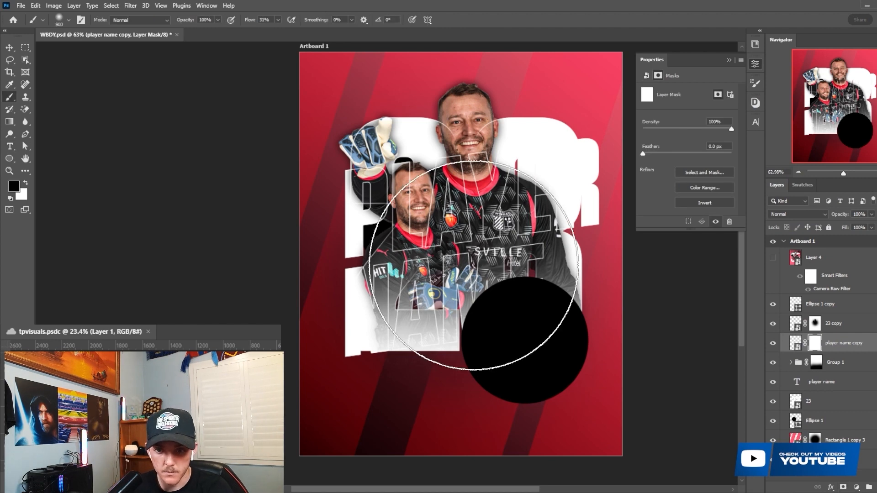
pyautogui.press('[')
pyautogui.click(471, 254)
pyautogui.click(470, 253)
pyautogui.click(464, 233)
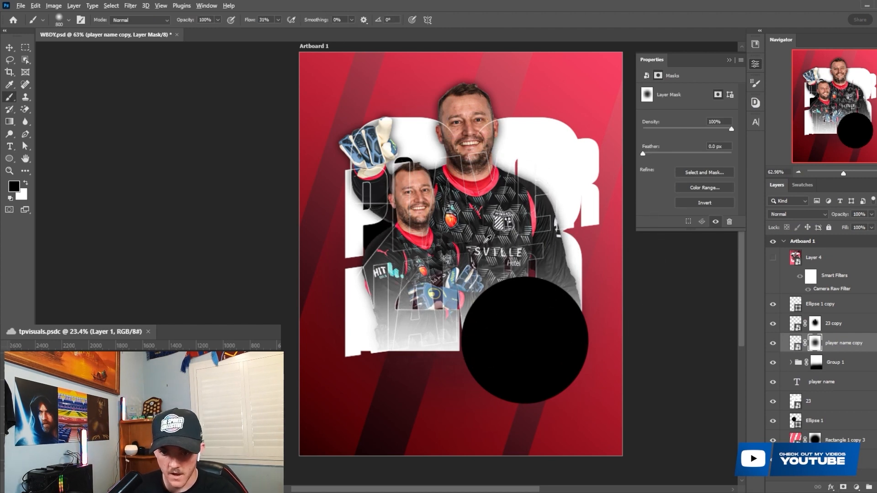
pyautogui.scroll(1, 500, 221)
pyautogui.scroll(1, 511, 230)
pyautogui.scroll(-1, 511, 230)
pyautogui.scroll(1, 513, 222)
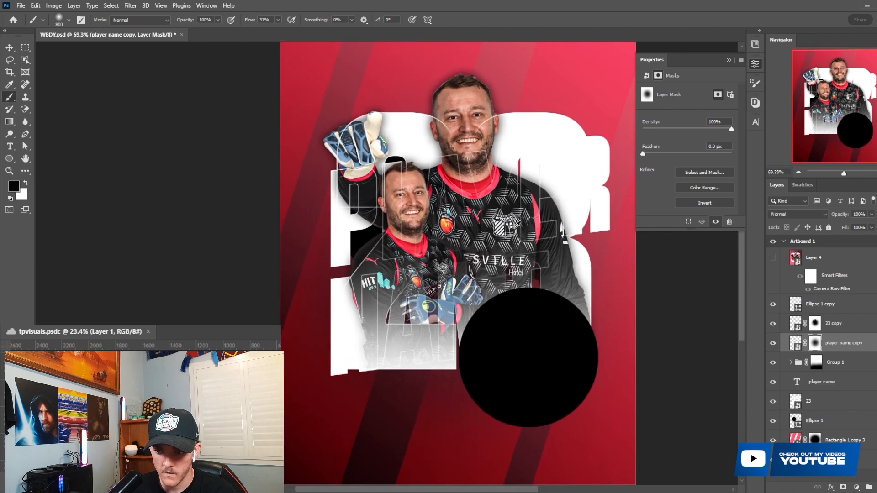
pyautogui.scroll(-1, 513, 222)
pyautogui.scroll(1, 513, 221)
# - Add the white one-line text "PLAYER NAME" above Ellipse 1 copy near the poster's bottom, centre-aligned with tracking 280
pyautogui.click(820, 304)
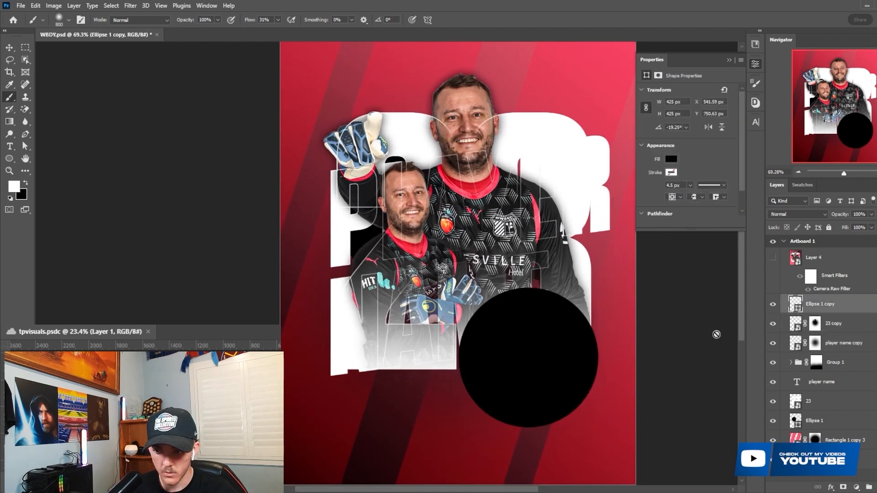
pyautogui.press('t')
pyautogui.scroll(-2, 426, 391)
pyautogui.click(355, 413)
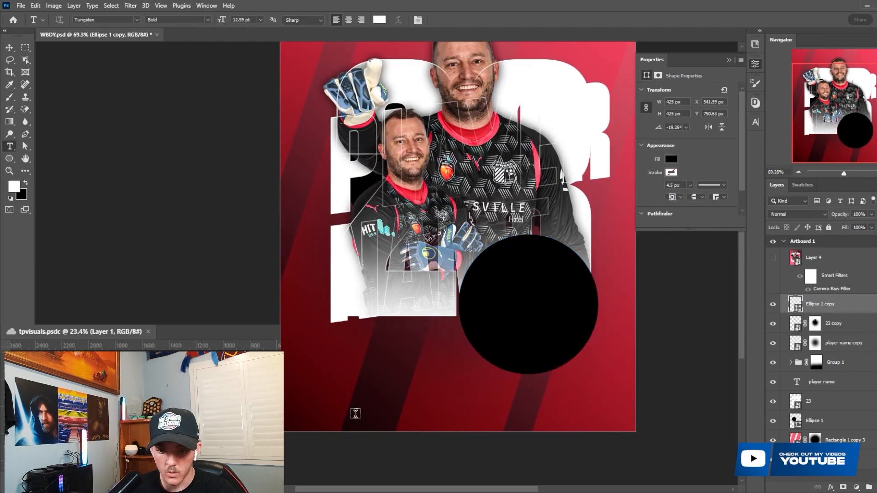
pyautogui.write('PLA')
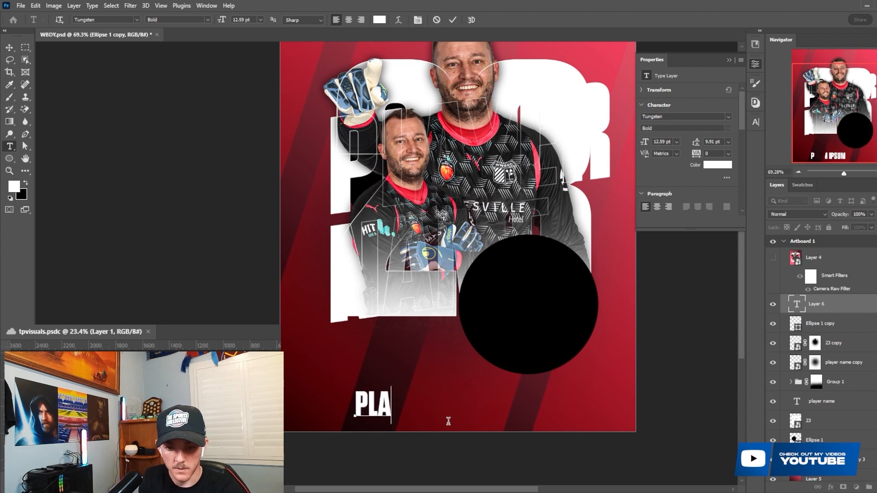
pyautogui.write('YER NAME')
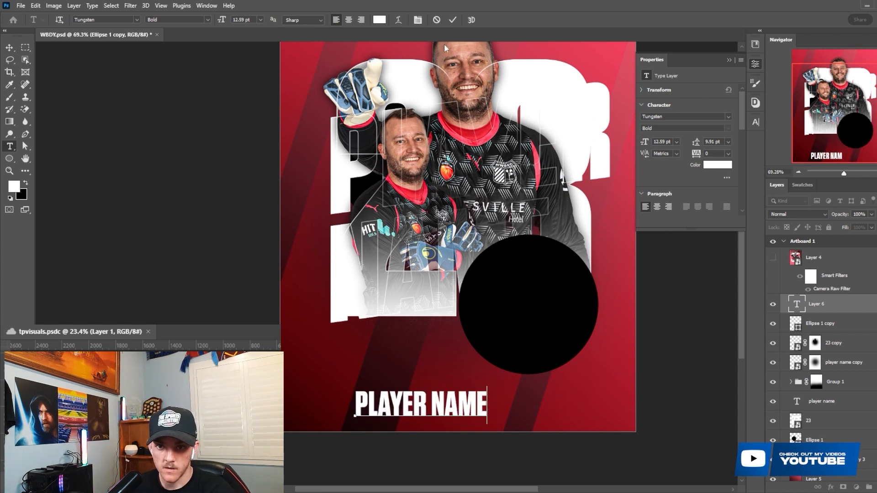
pyautogui.click(452, 20)
pyautogui.hotkey('ctrl', 'shift', 'c')
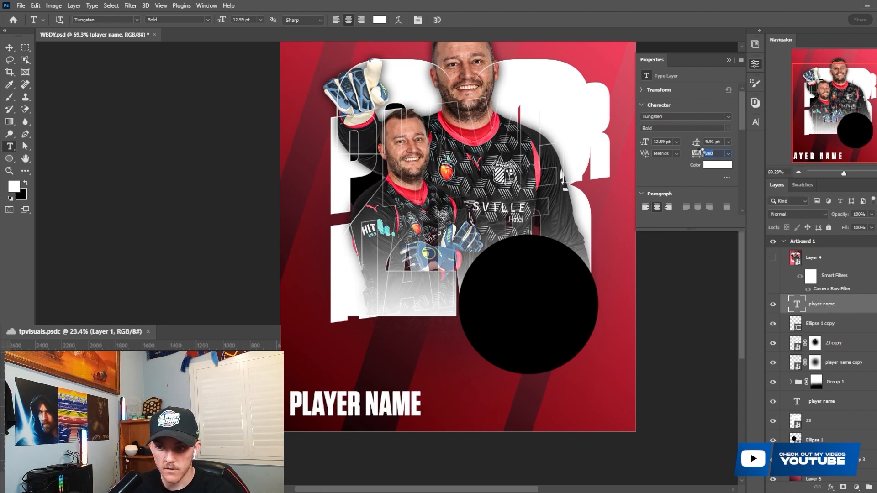
pyautogui.press('Return')
# - Centre the "PLAYER NAME" text horizontally on Artboard 1 by aligning it to a full-artboard selection
pyautogui.scroll(-3, 552, 223)
pyautogui.moveTo(18, 34); pyautogui.dragTo(6, 51)
pyautogui.click(27, 48)
pyautogui.moveTo(269, 133); pyautogui.dragTo(578, 435)
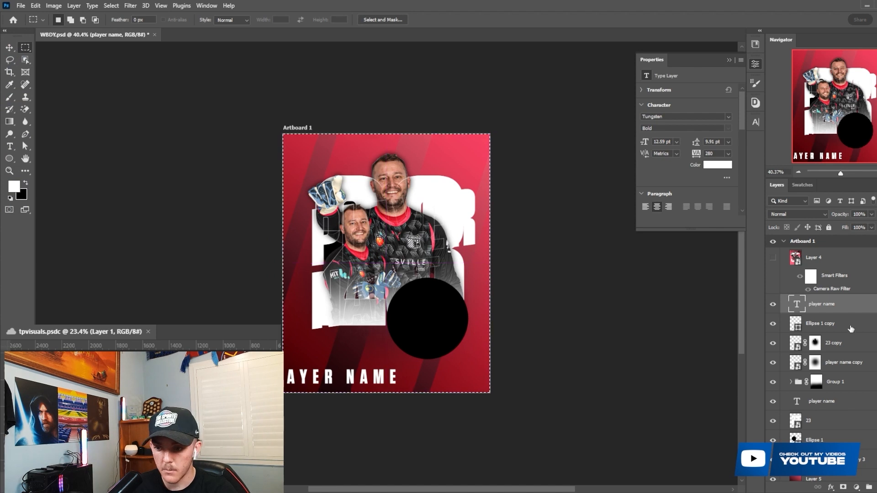
pyautogui.press('v')
pyautogui.click(215, 22)
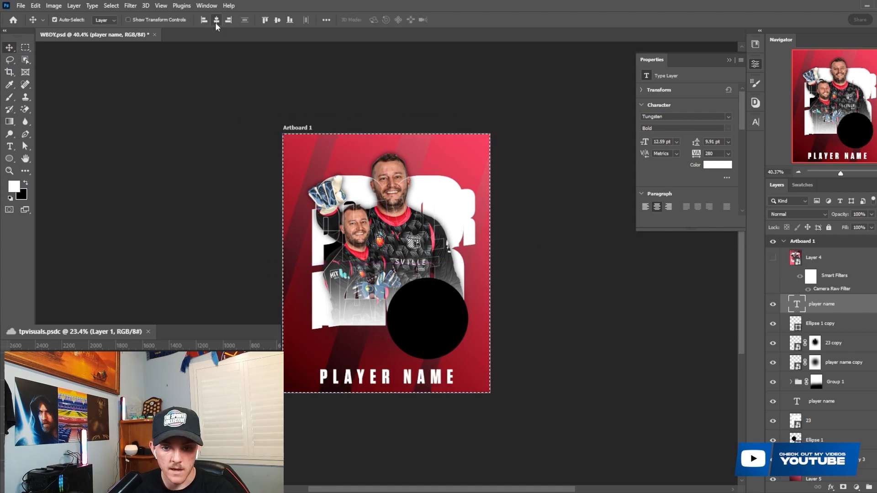
# - Scale the bottom "PLAYER NAME" text down to about 6.09 pt and centre it horizontally on the artboard again
pyautogui.hotkey('ctrl', 't')
pyautogui.moveTo(389, 387); pyautogui.dragTo(396, 384)
pyautogui.press('Return')
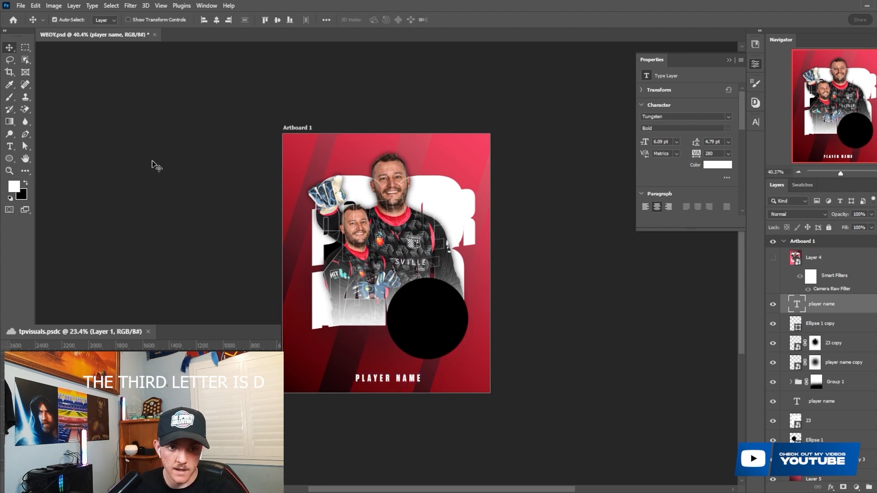
pyautogui.moveTo(229, 135); pyautogui.dragTo(539, 415)
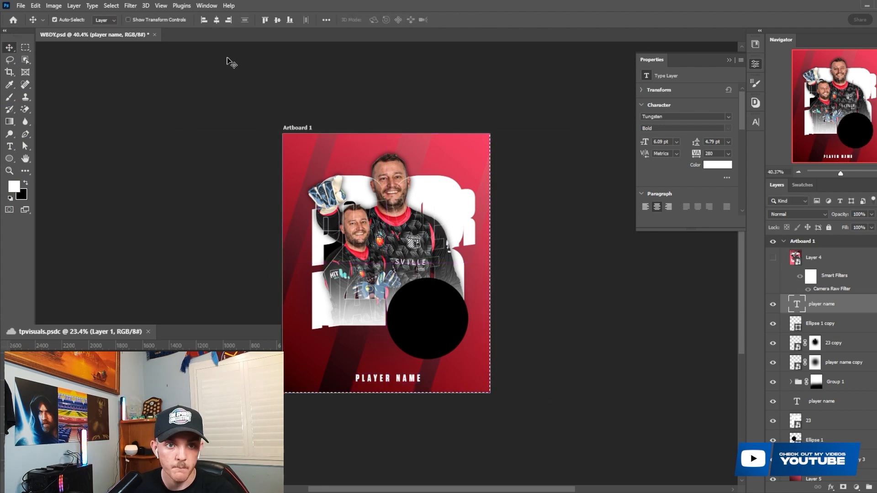
pyautogui.click(216, 22)
pyautogui.scroll(5, 301, 259)
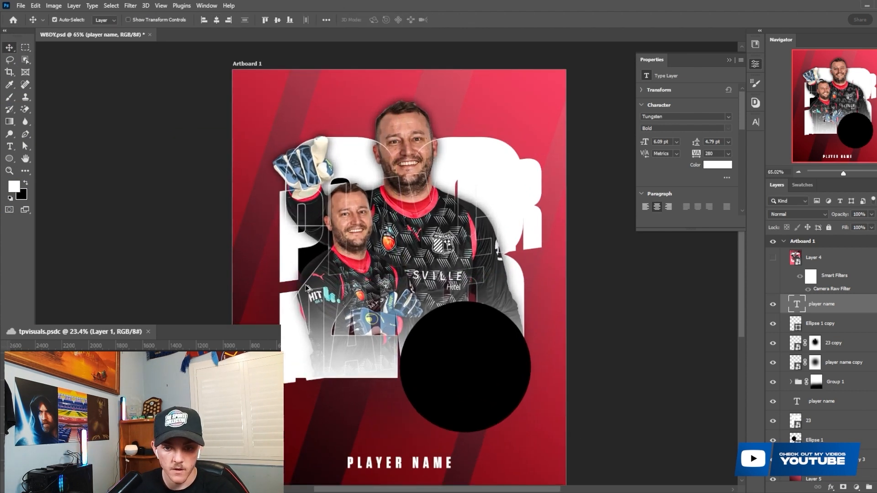
# - Add a Black & White adjustment above the large player's layer 0I2A8712, clip it to that layer and raise its reds
pyautogui.scroll(-1, 302, 258)
pyautogui.click(411, 79)
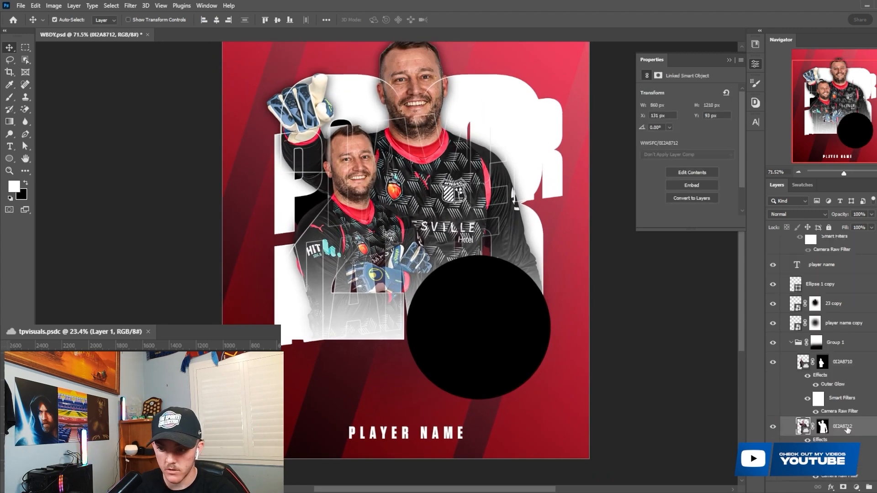
pyautogui.click(858, 488)
pyautogui.click(847, 413)
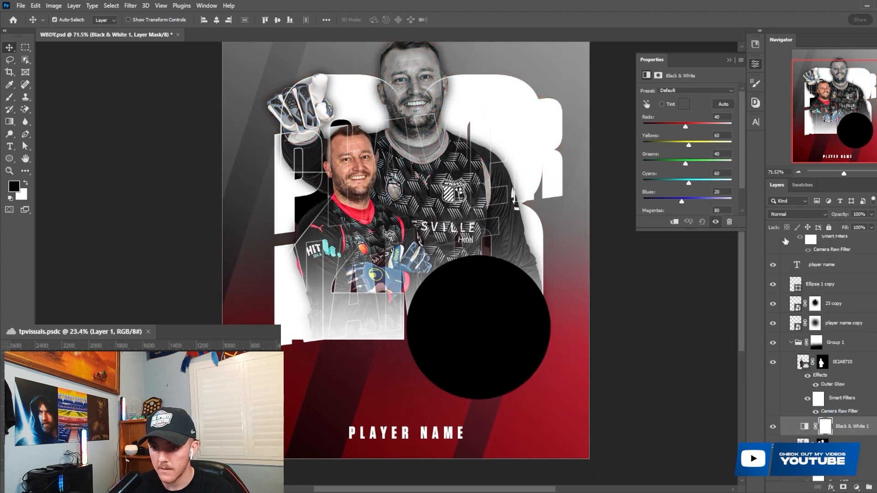
pyautogui.rightClick(859, 426)
pyautogui.click(817, 204)
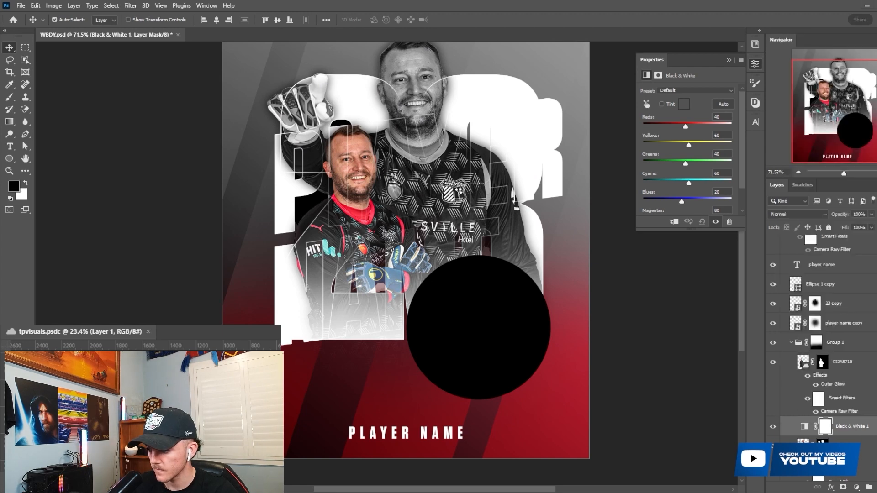
pyautogui.rightClick(857, 431)
pyautogui.click(817, 202)
pyautogui.moveTo(685, 126); pyautogui.dragTo(698, 127)
# - Fill the Black & White 1 layer mask with black
pyautogui.click(833, 427)
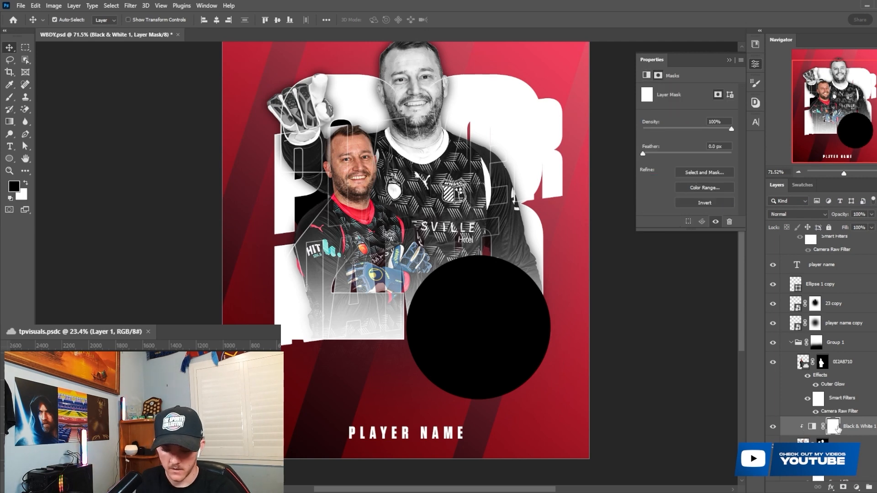
pyautogui.press('x')
pyautogui.hotkey('alt', 'BackSpace')
# - Paint white on the Black & White 1 mask over the large player's head with a 125 px Hard Round brush at 100% flow
pyautogui.scroll(8, 422, 94)
pyautogui.press('b')
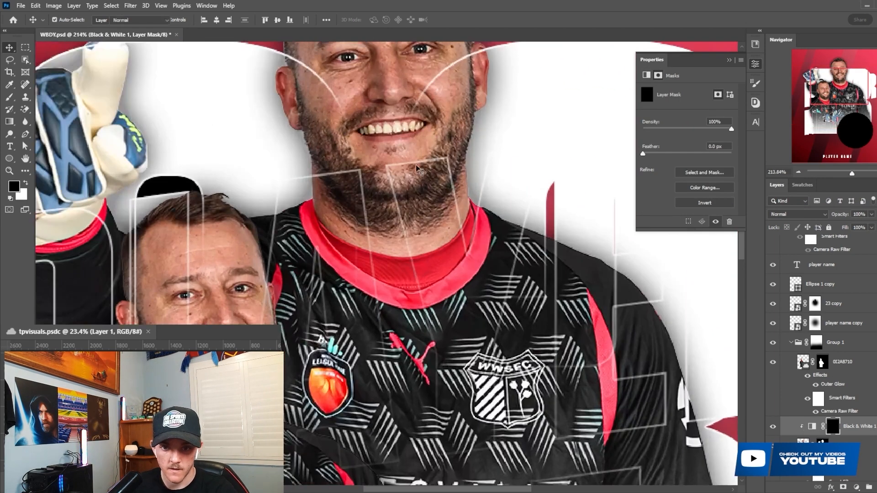
pyautogui.scroll(3, 421, 171)
pyautogui.rightClick(419, 206)
pyautogui.click(454, 343)
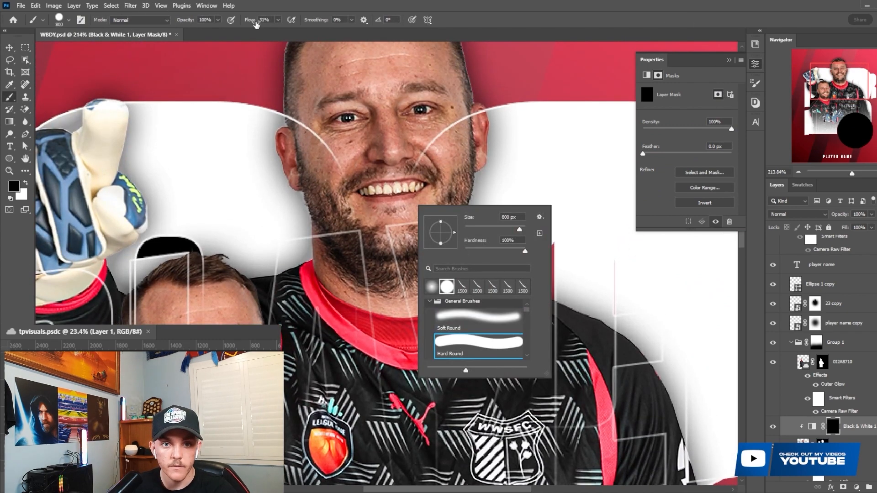
pyautogui.moveTo(252, 21); pyautogui.dragTo(293, 20)
pyautogui.scroll(1, 518, 137)
pyautogui.press('[')
pyautogui.scroll(1, 517, 151)
pyautogui.press('[')
pyautogui.press('[')
pyautogui.press('[')
pyautogui.press('[')
pyautogui.press('[')
pyautogui.press('[')
pyautogui.press('[')
pyautogui.press('[')
pyautogui.press('[')
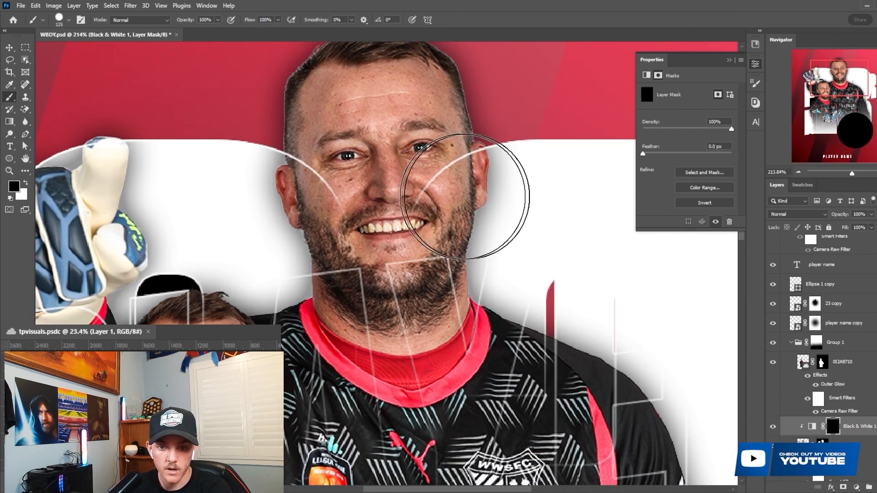
pyautogui.press('x')
pyautogui.moveTo(500, 176)
pyautogui.mouseDown()
pyautogui.moveTo(398, 94)
pyautogui.moveTo(292, 72)
pyautogui.moveTo(391, 203)
pyautogui.moveTo(386, 260)
pyautogui.moveTo(397, 268)
pyautogui.moveTo(375, 245)
pyautogui.moveTo(425, 250)
pyautogui.mouseUp()
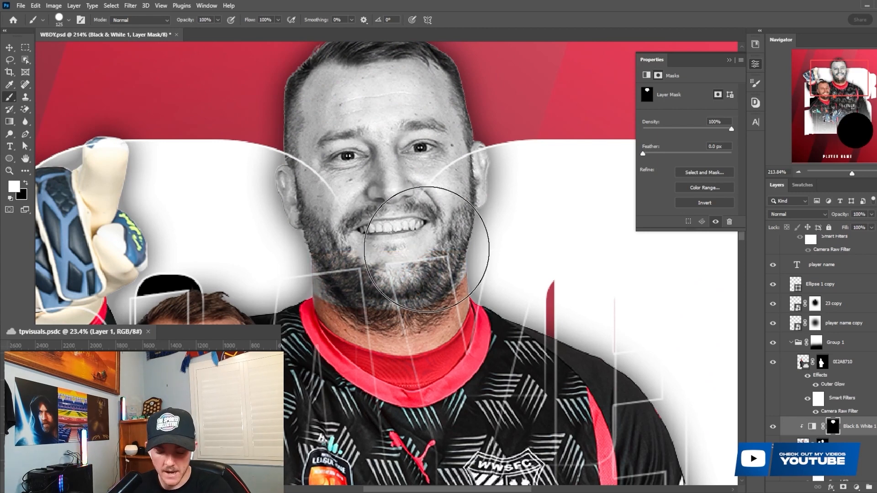
# - Extend the black-and-white area over the large player's beard and neck down to the collar with a 45 px brush
pyautogui.press('[')
pyautogui.press('[')
pyautogui.press('[')
pyautogui.press('[')
pyautogui.press('[')
pyautogui.press('[')
pyautogui.press('[')
pyautogui.moveTo(338, 301)
pyautogui.mouseDown()
pyautogui.moveTo(364, 324)
pyautogui.moveTo(426, 330)
pyautogui.moveTo(463, 279)
pyautogui.mouseUp()
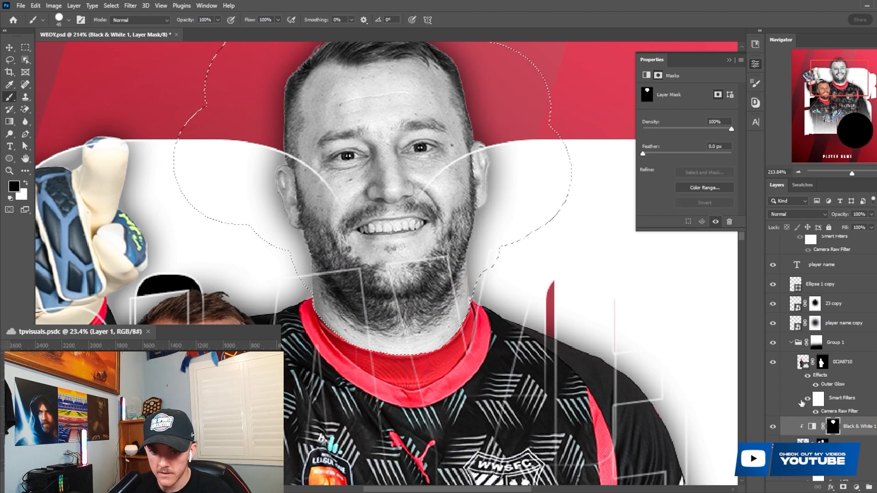
# - Add a black-to-white Gradient Map masked to the large player's head, clip it to the layers below and change its blend mode
pyautogui.click(856, 487)
pyautogui.click(860, 473)
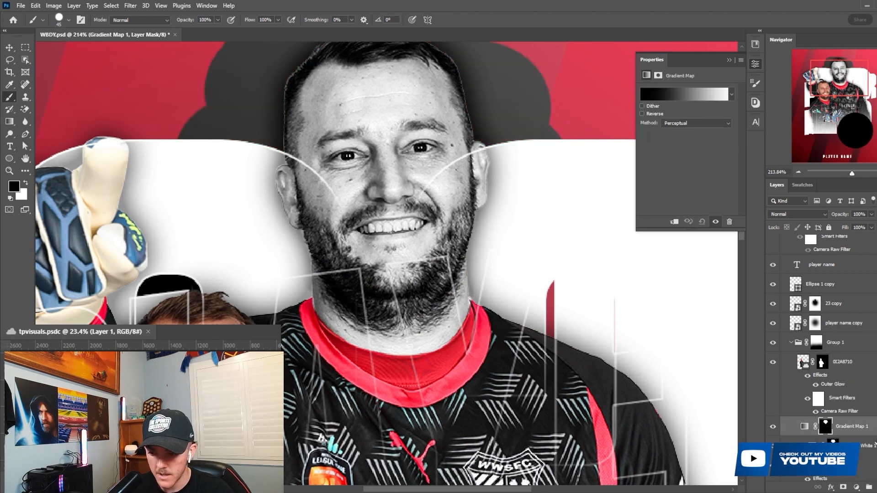
pyautogui.rightClick(858, 427)
pyautogui.click(816, 204)
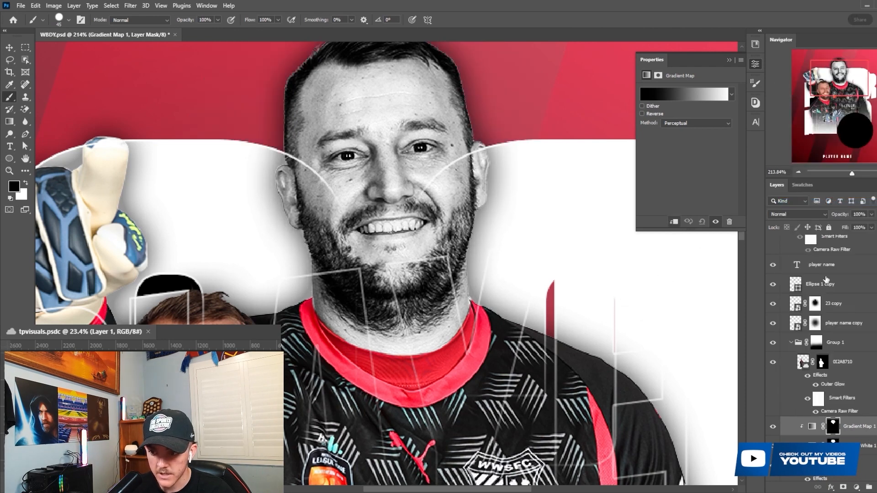
pyautogui.click(804, 216)
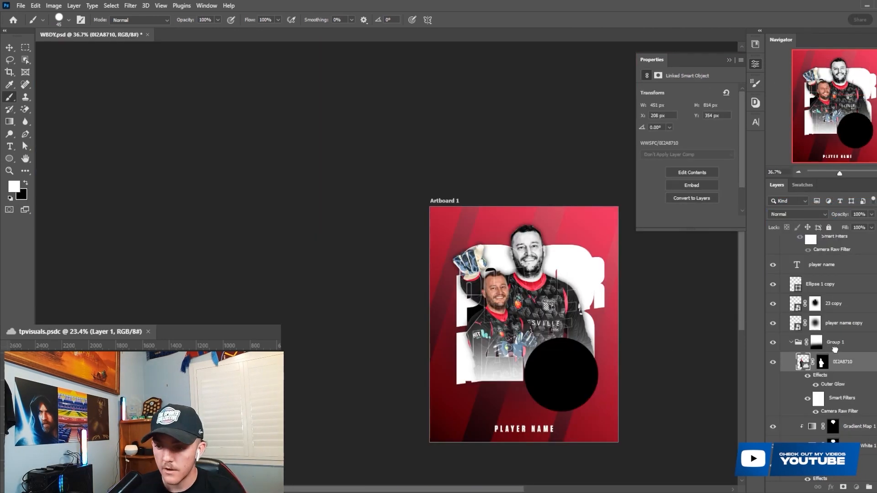
# - Add a Black & White adjustment above the smaller player's layer 0I2A8710, clip it to that layer and set its reds to 78
pyautogui.scroll(3, 642, 314)
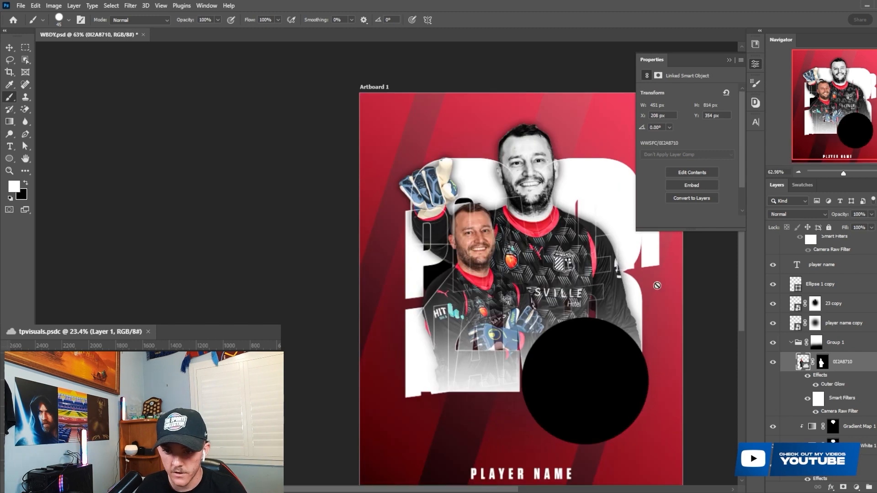
pyautogui.scroll(-3, 635, 288)
pyautogui.press('v')
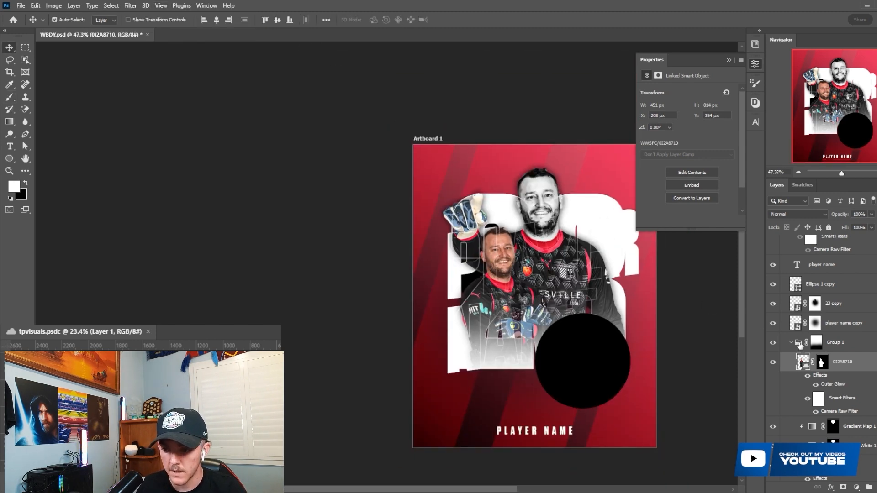
pyautogui.click(857, 487)
pyautogui.click(845, 412)
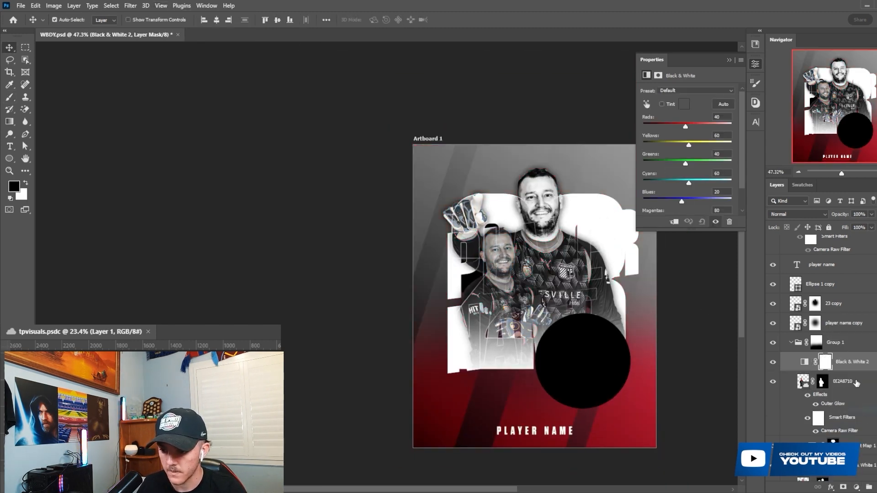
pyautogui.rightClick(860, 361)
pyautogui.click(777, 274)
pyautogui.moveTo(685, 127); pyautogui.dragTo(692, 126)
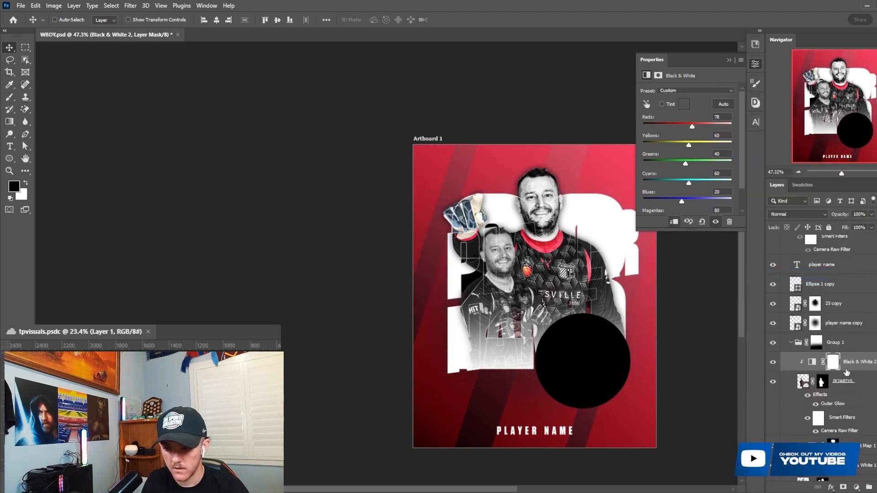
# - Add a black-to-white Gradient Map above Black & White 2, clip it to the layers below and invert its mask
pyautogui.click(856, 487)
pyautogui.click(856, 473)
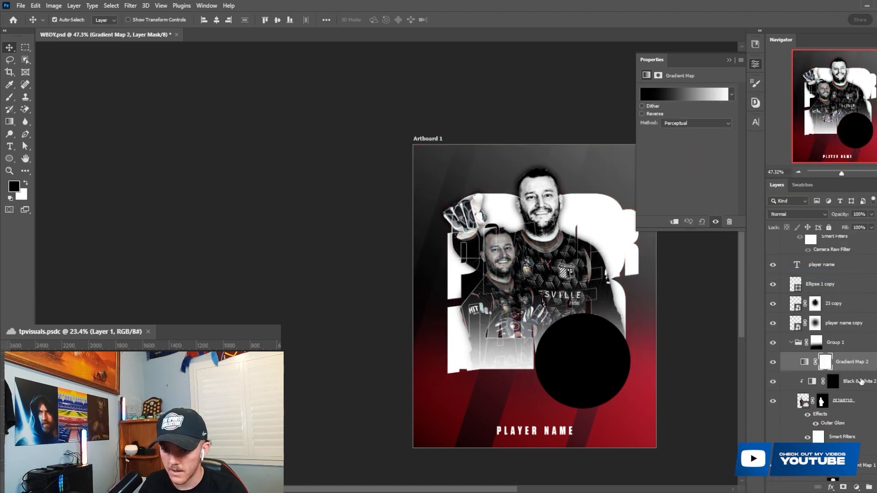
pyautogui.rightClick(871, 364)
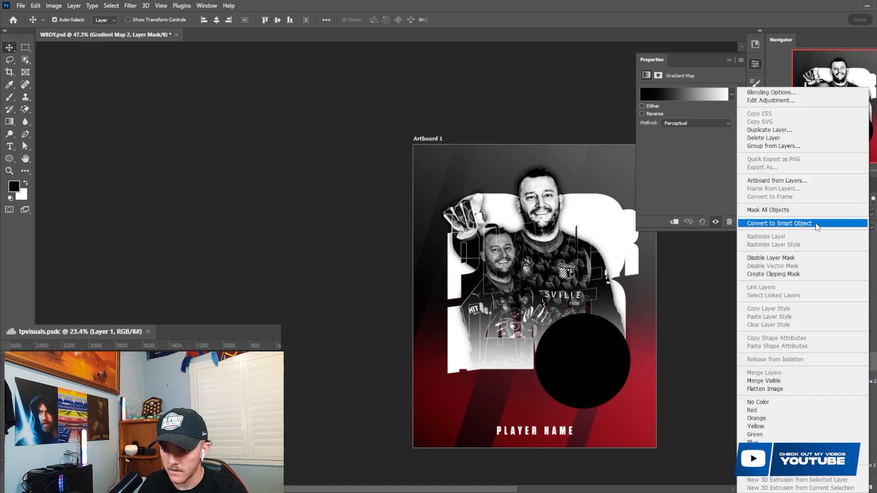
pyautogui.click(803, 272)
pyautogui.click(833, 381)
pyautogui.click(833, 363)
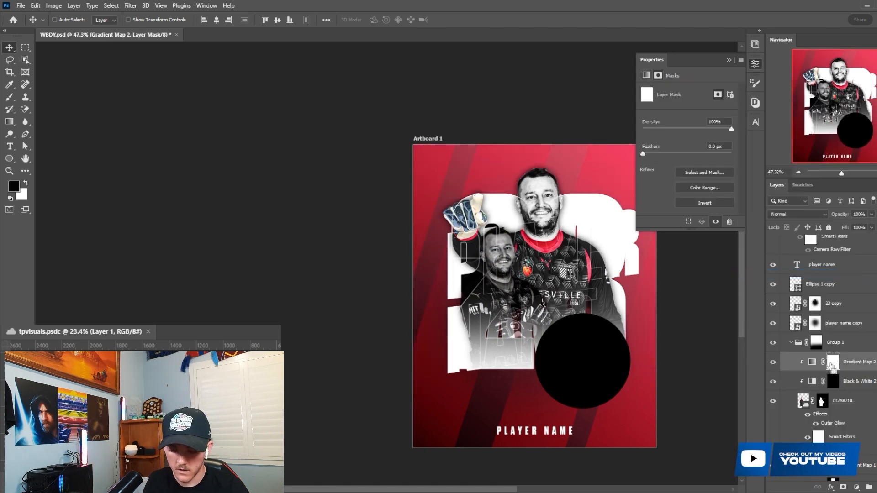
pyautogui.hotkey('ctrl', 'i')
# - Paint white on the Black & White 2 mask over the smaller player's head and neck down to the collar
pyautogui.click(835, 383)
pyautogui.scroll(10, 495, 266)
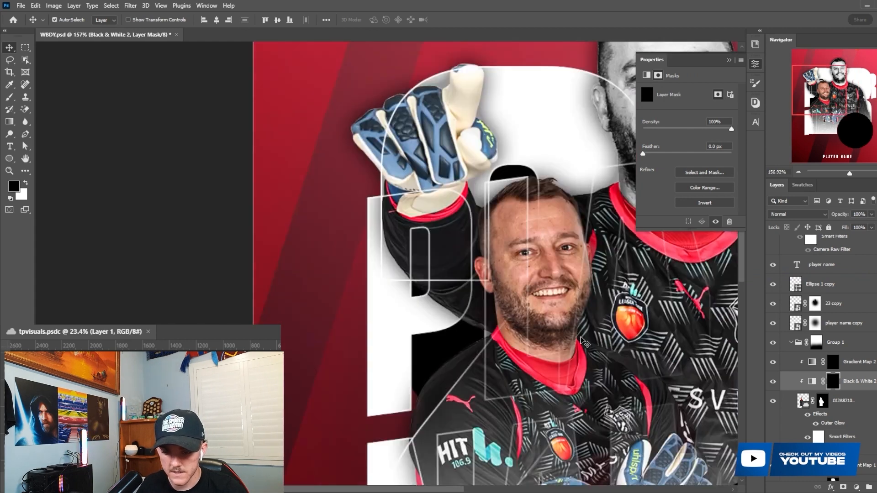
pyautogui.press('b')
pyautogui.press('x')
pyautogui.moveTo(483, 311)
pyautogui.mouseDown()
pyautogui.moveTo(507, 341)
pyautogui.moveTo(554, 349)
pyautogui.moveTo(591, 263)
pyautogui.moveTo(560, 289)
pyautogui.moveTo(422, 240)
pyautogui.moveTo(607, 159)
pyautogui.moveTo(437, 119)
pyautogui.moveTo(457, 64)
pyautogui.mouseUp()
# - Load the Black & White 2 mask as a selection, fill it with white on the Gradient Map 2 mask and deselect
pyautogui.keyDown('ctrl'); pyautogui.click(832, 381); pyautogui.keyUp('ctrl')
pyautogui.click(834, 362)
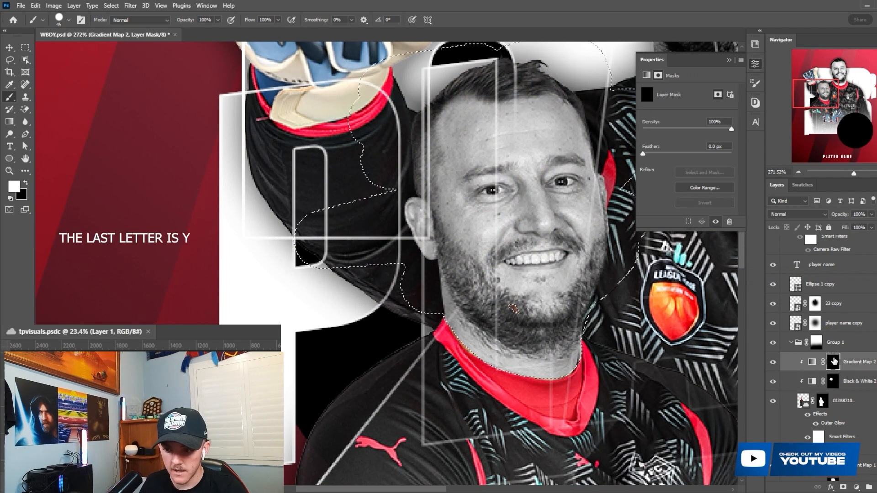
pyautogui.hotkey('alt', 'BackSpace')
pyautogui.hotkey('ctrl', 'd')
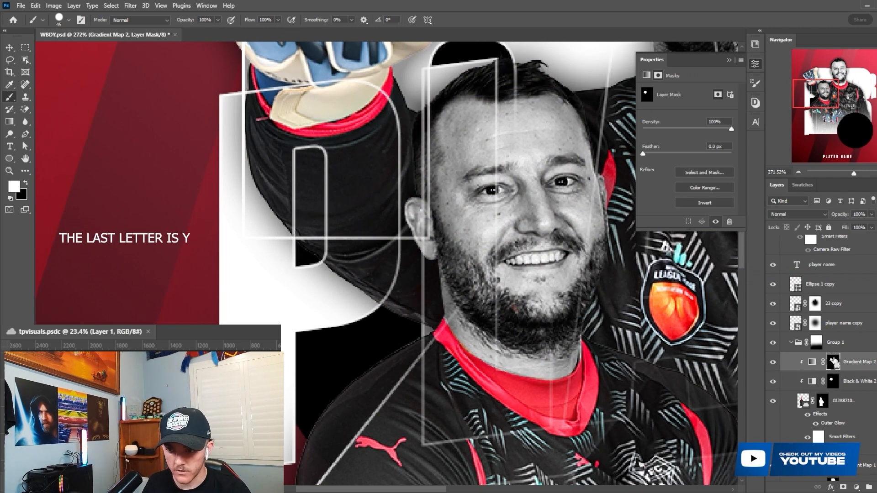
# - Set the blend mode of Gradient Map 2 to Soft Light
pyautogui.scroll(-6, 695, 306)
pyautogui.click(797, 214)
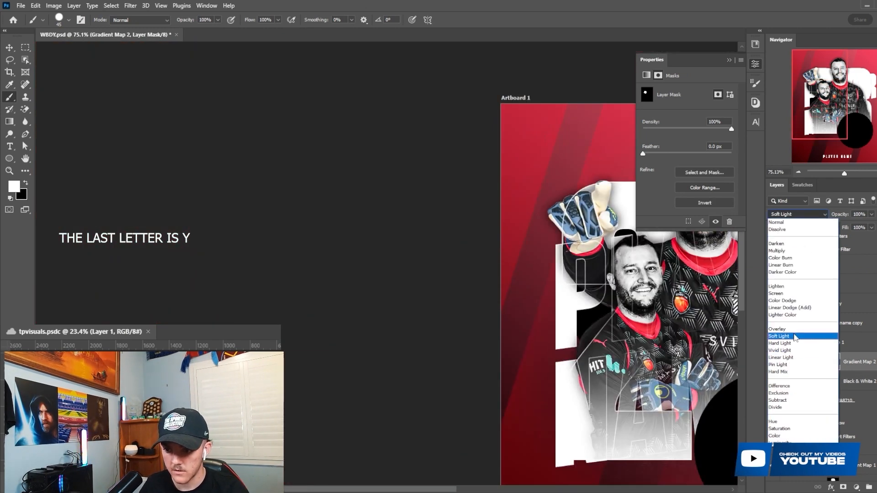
pyautogui.click(799, 337)
pyautogui.scroll(-6, 666, 297)
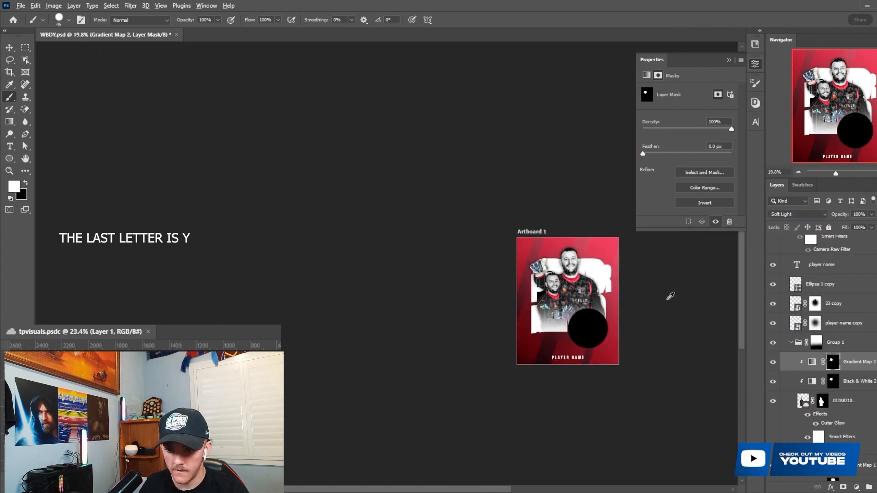
pyautogui.scroll(6, 665, 300)
pyautogui.scroll(-3, 663, 300)
pyautogui.scroll(-4, 666, 254)
pyautogui.scroll(4, 671, 249)
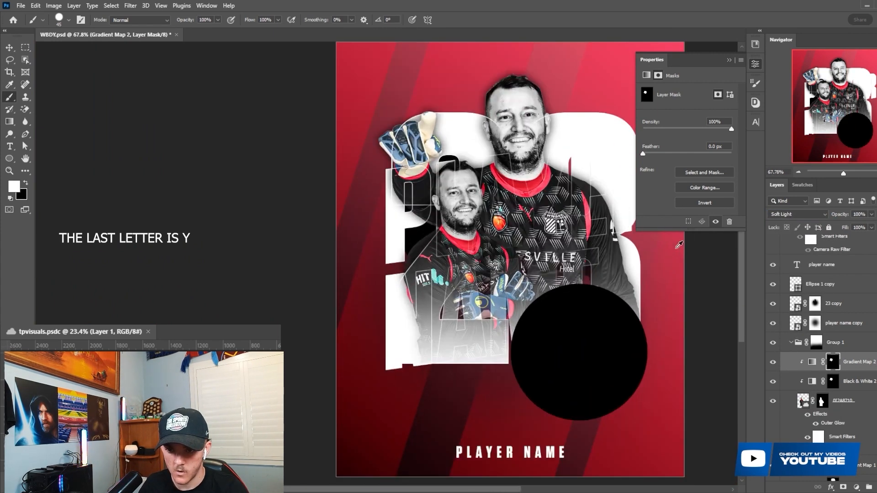
# - Recolour the large player name text behind the players with the recent pinkish-red swatch
pyautogui.press('v')
pyautogui.hotkey('alt', 'v')
pyautogui.click(395, 242)
pyautogui.click(803, 185)
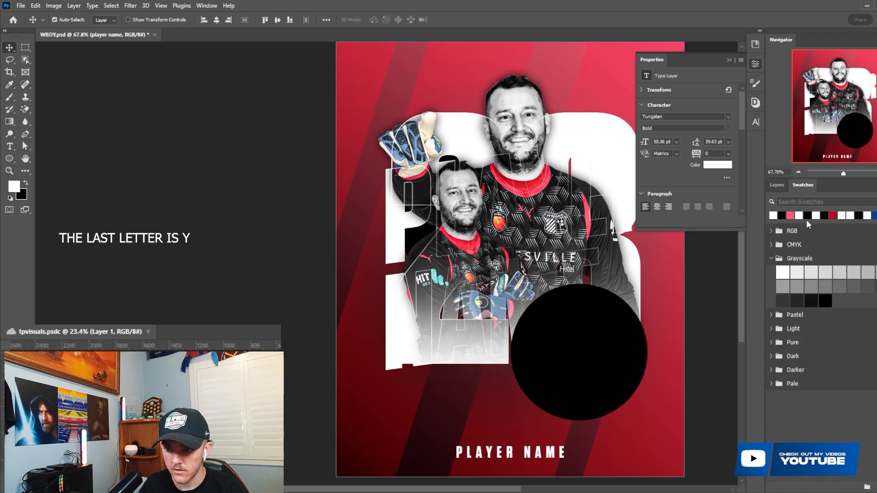
pyautogui.click(788, 215)
pyautogui.click(776, 185)
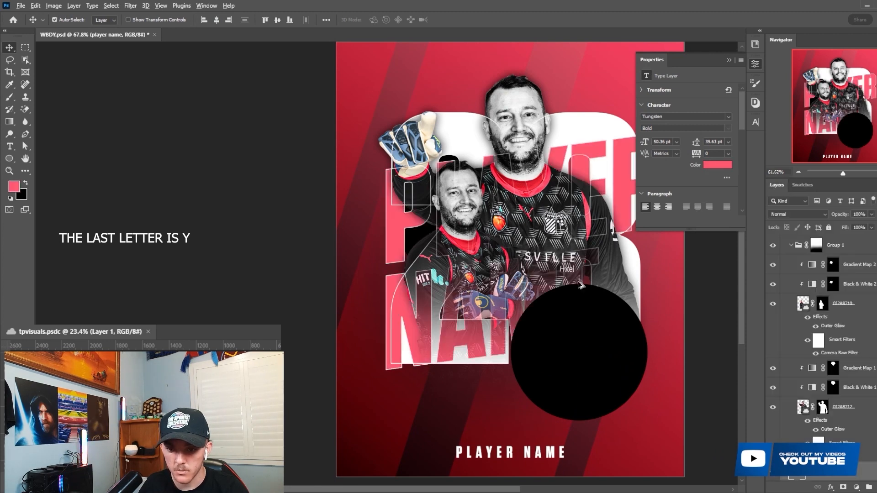
# - Open the outlined player name copy smart object, edit its text's Stroke effect and close the document
pyautogui.scroll(-3, 673, 291)
pyautogui.scroll(2, 834, 306)
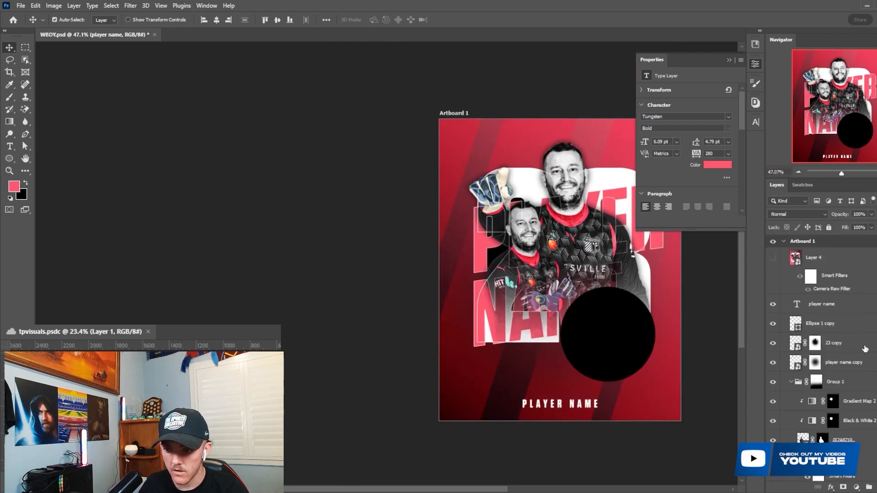
pyautogui.click(795, 342)
pyautogui.doubleClick(795, 362)
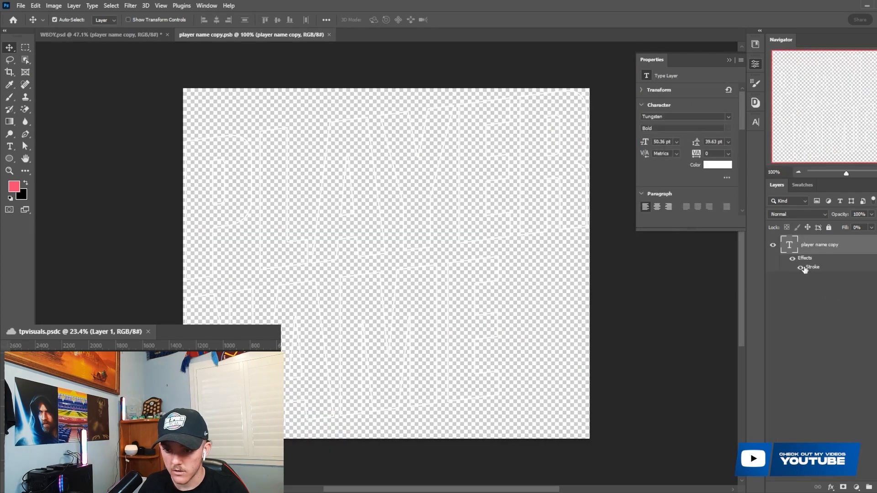
pyautogui.doubleClick(804, 268)
pyautogui.click(471, 337)
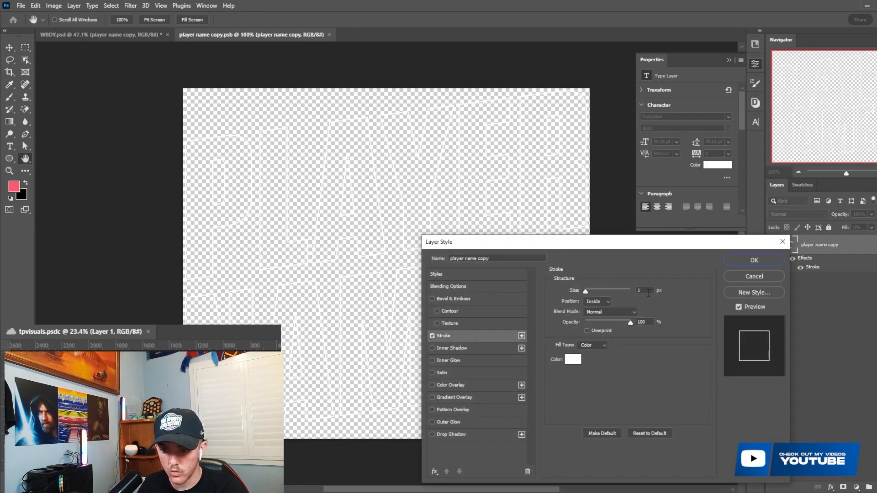
pyautogui.click(755, 260)
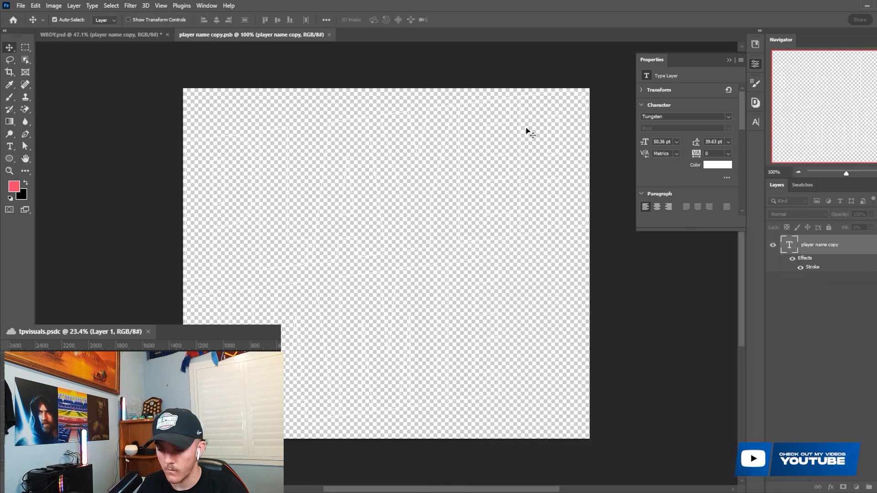
pyautogui.click(334, 35)
pyautogui.click(409, 186)
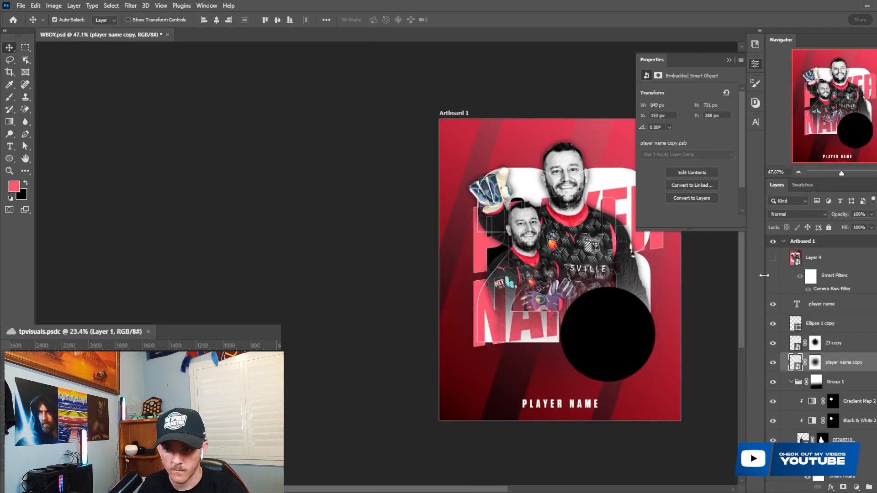
pyautogui.click(847, 307)
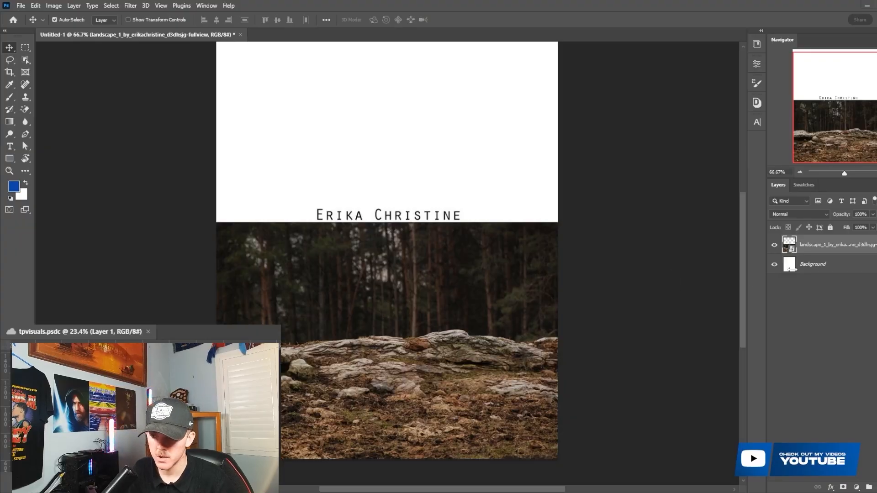
# - Trace the upper edge of the rocks in the forest landscape with the Pen tool, from the image's right border to its left border
pyautogui.scroll(3, 541, 321)
pyautogui.scroll(-2, 289, 302)
pyautogui.scroll(5, 333, 320)
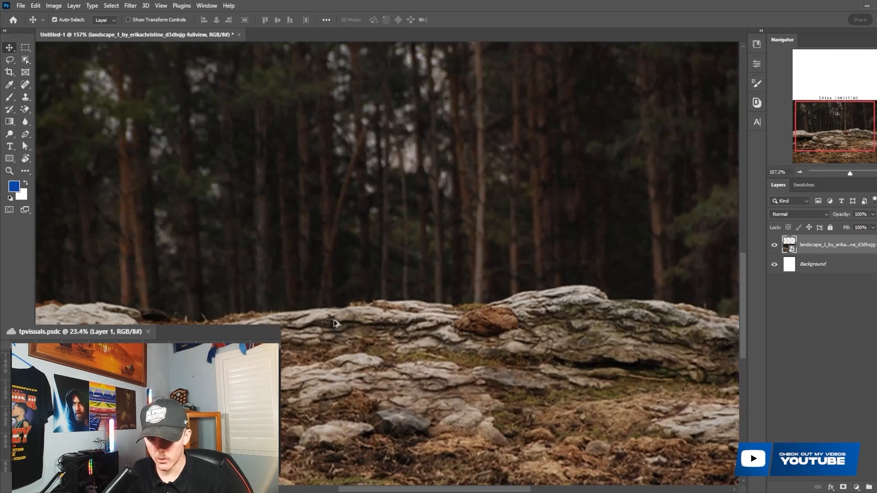
pyautogui.scroll(-7, 330, 322)
pyautogui.scroll(8, 639, 296)
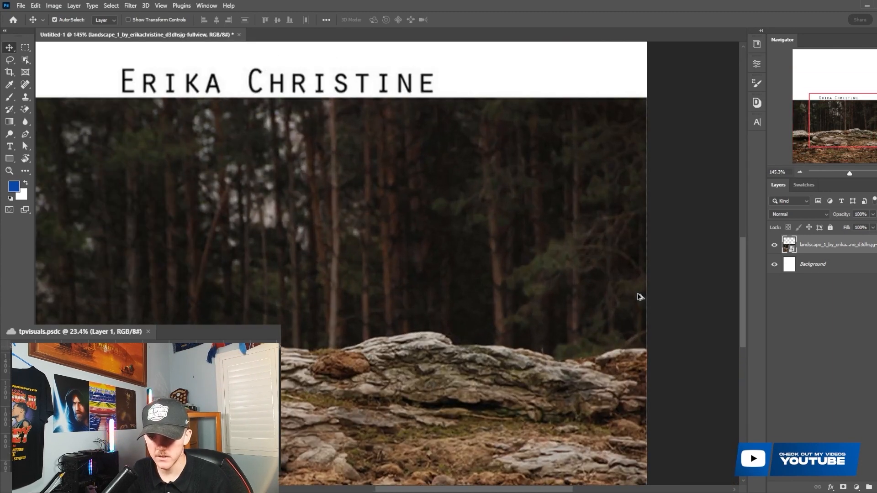
pyautogui.scroll(-2, 693, 350)
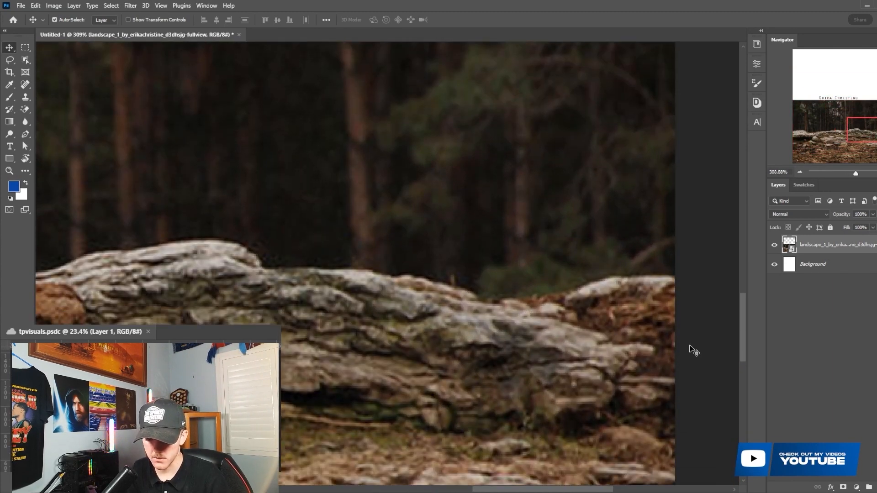
pyautogui.press('p')
pyautogui.scroll(4, 680, 283)
pyautogui.click(721, 276)
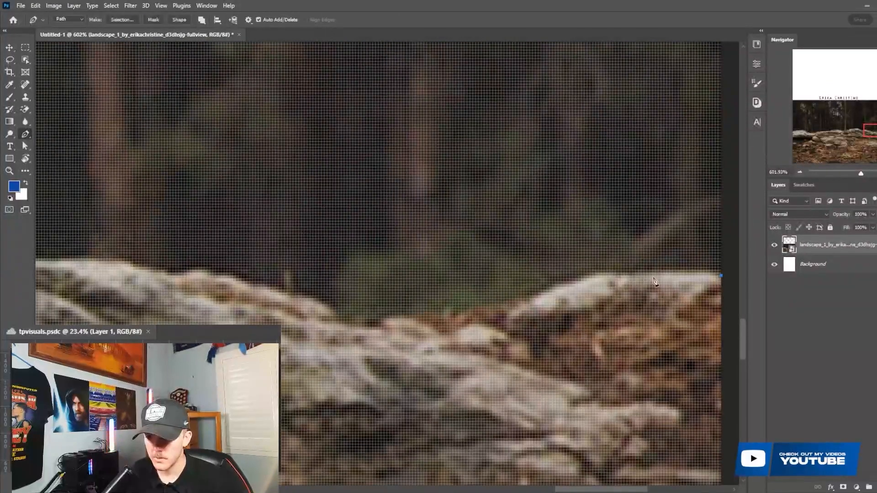
pyautogui.moveTo(587, 278); pyautogui.dragTo(571, 285)
pyautogui.click(532, 297)
pyautogui.click(452, 310)
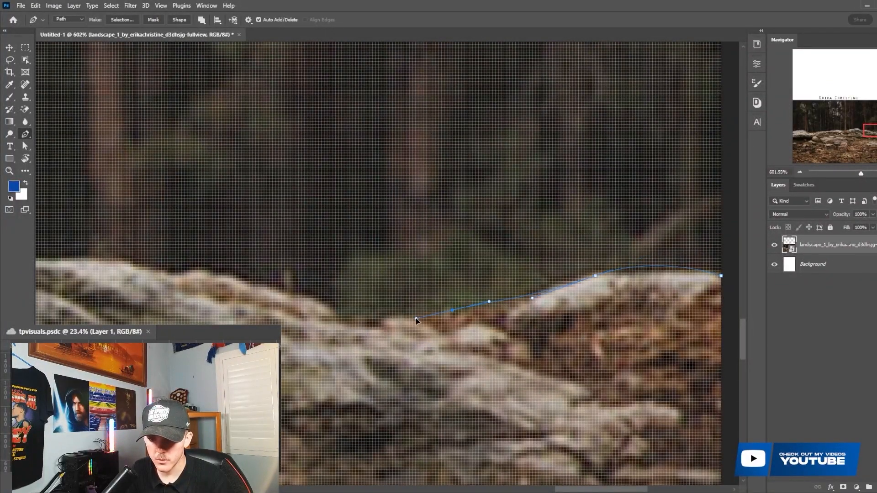
pyautogui.moveTo(572, 490); pyautogui.dragTo(549, 490)
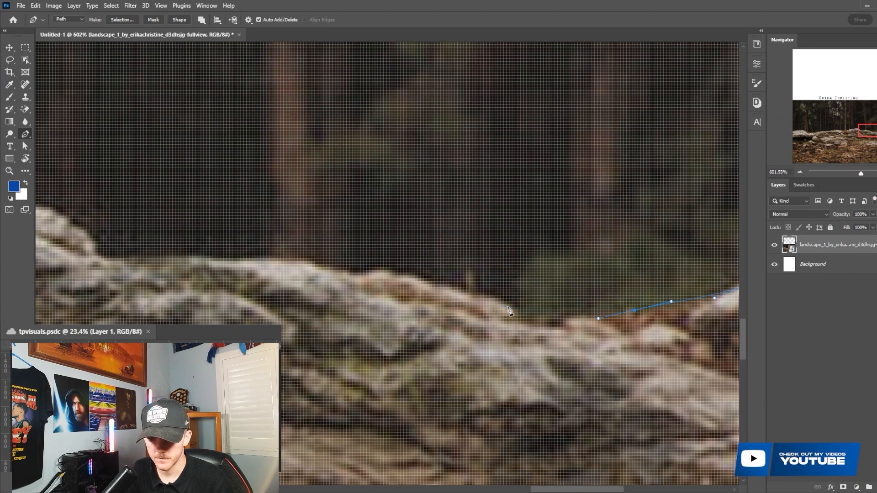
pyautogui.moveTo(506, 308); pyautogui.dragTo(435, 289)
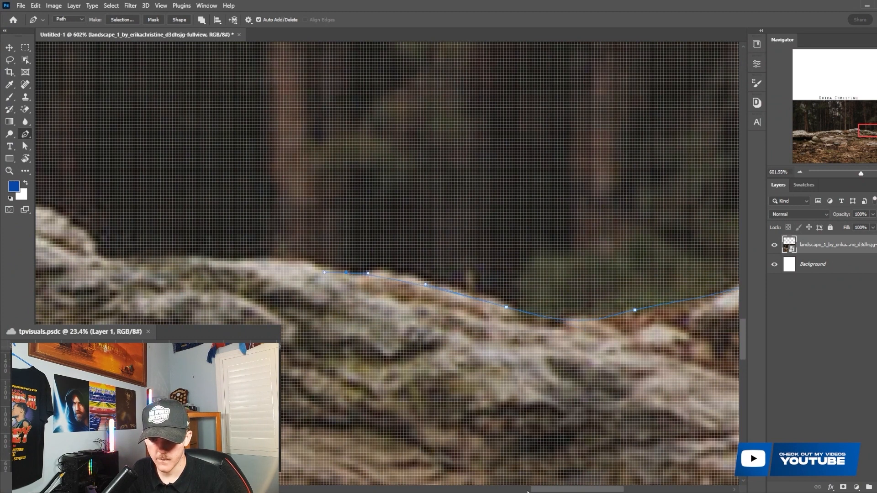
pyautogui.moveTo(528, 491); pyautogui.dragTo(507, 489)
pyautogui.moveTo(497, 261); pyautogui.dragTo(419, 267)
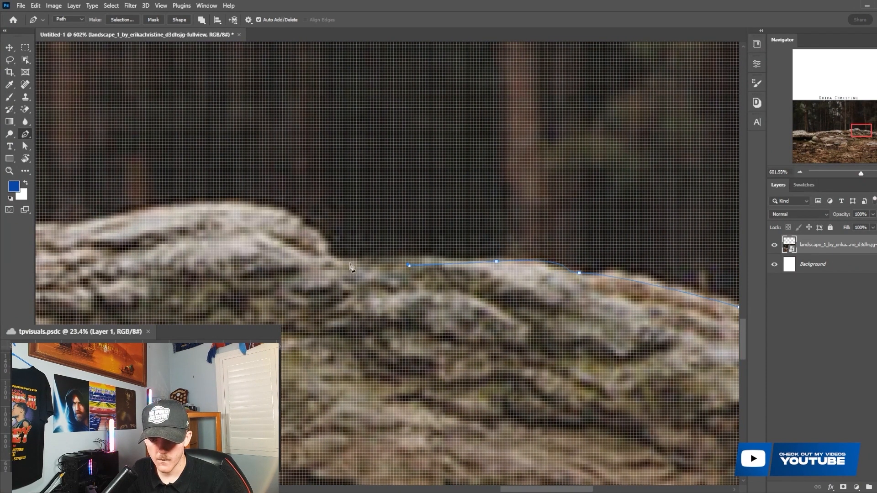
pyautogui.moveTo(285, 215); pyautogui.dragTo(224, 206)
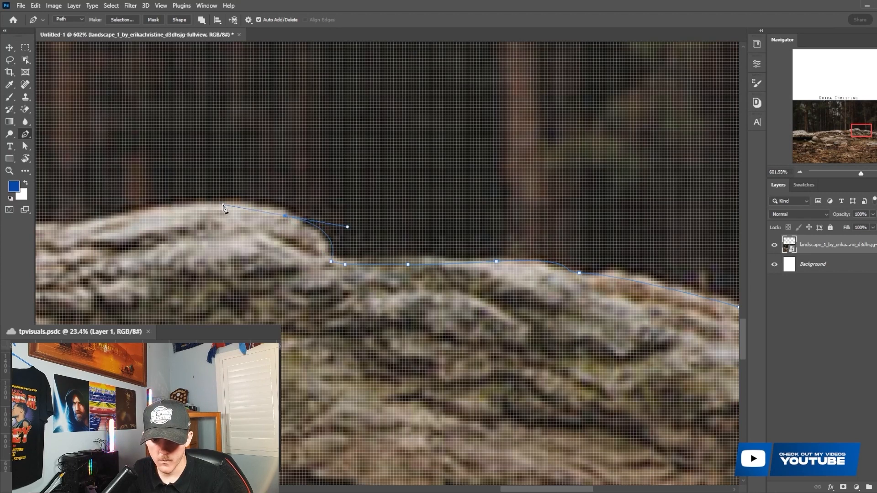
pyautogui.moveTo(131, 219); pyautogui.dragTo(112, 221)
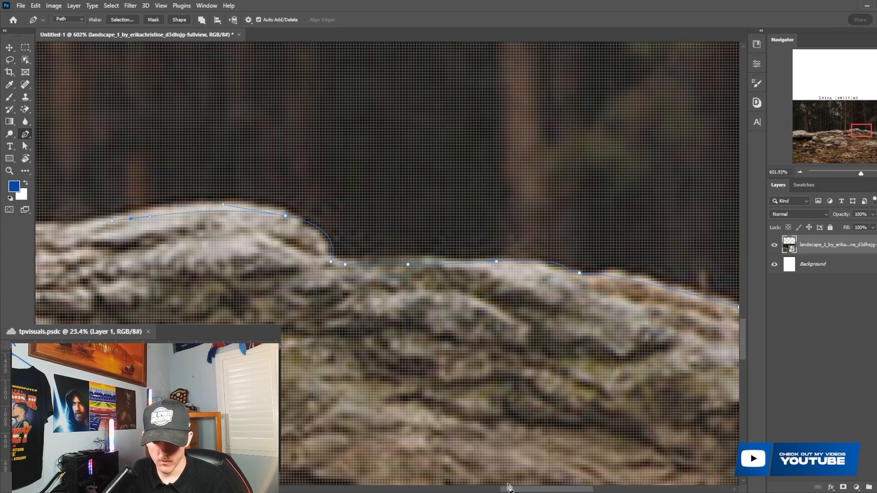
pyautogui.moveTo(508, 488); pyautogui.dragTo(441, 488)
pyautogui.moveTo(538, 221); pyautogui.dragTo(493, 231)
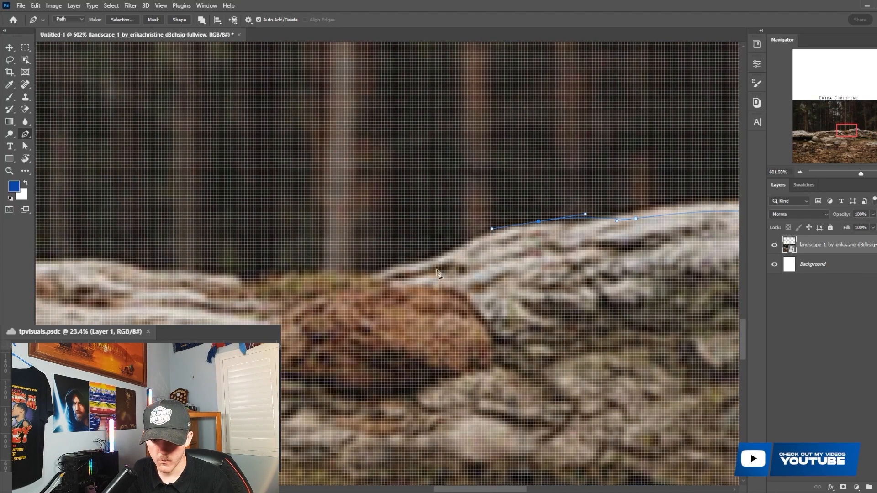
pyautogui.moveTo(419, 259); pyautogui.dragTo(350, 279)
pyautogui.moveTo(469, 492); pyautogui.dragTo(432, 491)
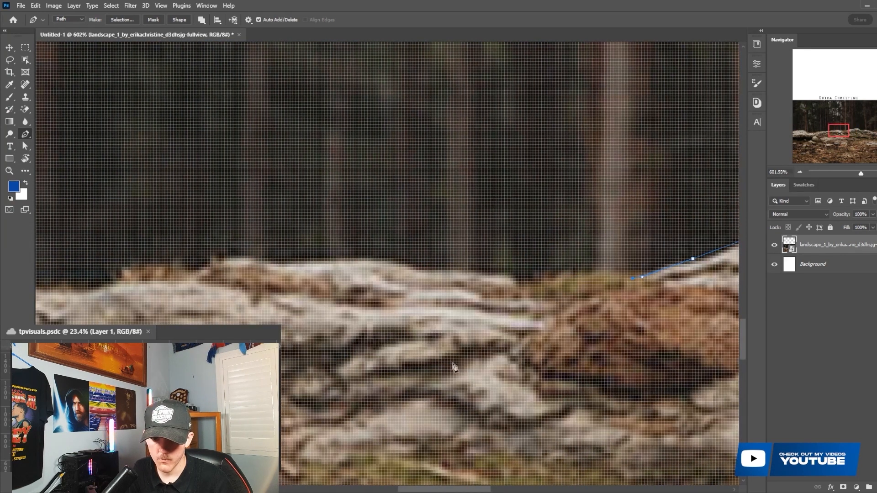
pyautogui.moveTo(525, 279); pyautogui.dragTo(456, 282)
pyautogui.click(316, 261)
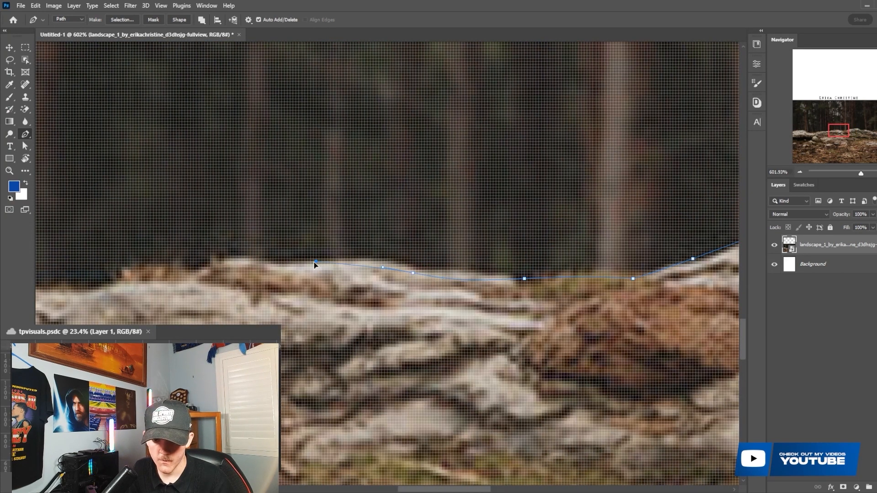
pyautogui.moveTo(265, 264); pyautogui.dragTo(243, 267)
pyautogui.moveTo(445, 478); pyautogui.dragTo(383, 478)
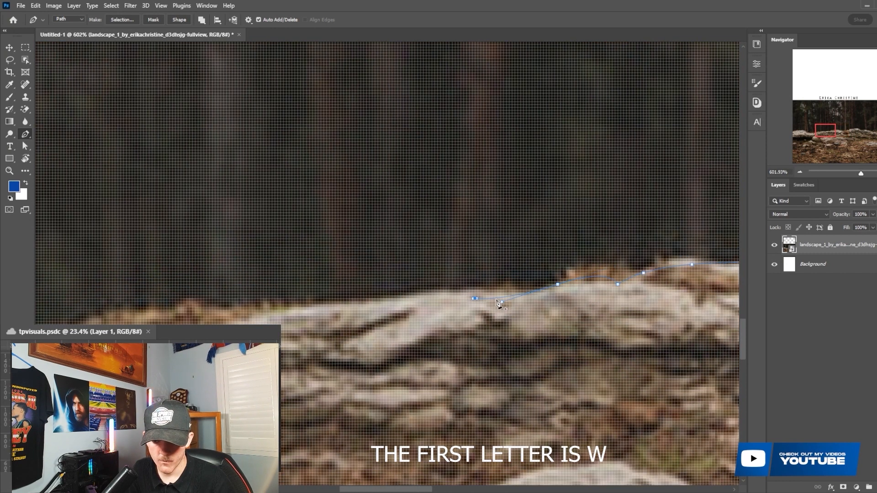
pyautogui.click(377, 299)
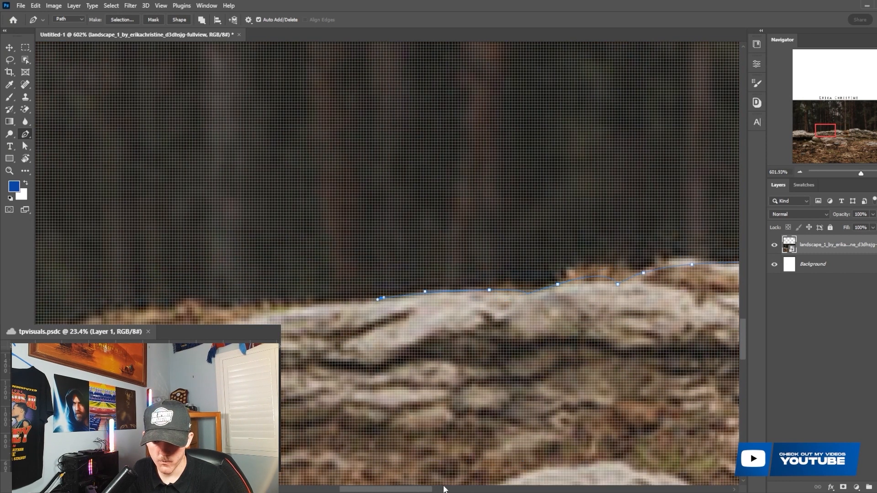
pyautogui.moveTo(422, 488); pyautogui.dragTo(400, 488)
pyautogui.moveTo(437, 308); pyautogui.dragTo(376, 312)
pyautogui.click(308, 313)
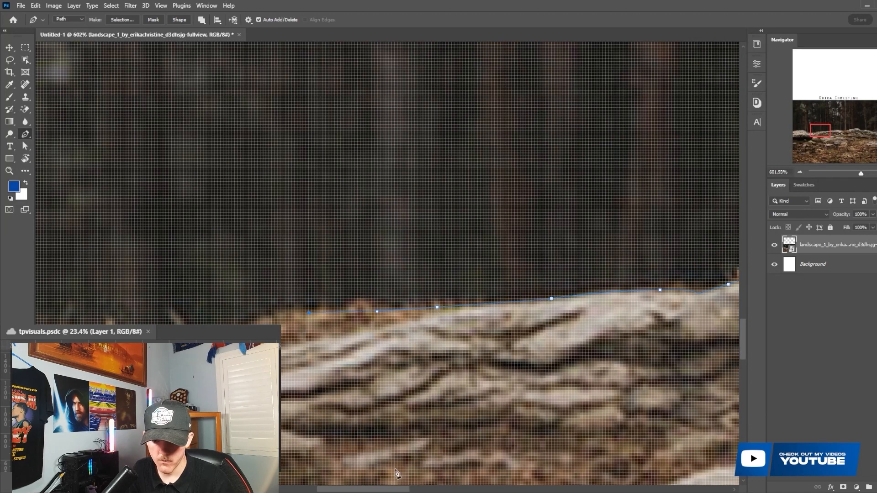
pyautogui.moveTo(387, 489); pyautogui.dragTo(361, 490)
pyautogui.moveTo(436, 324); pyautogui.dragTo(367, 342)
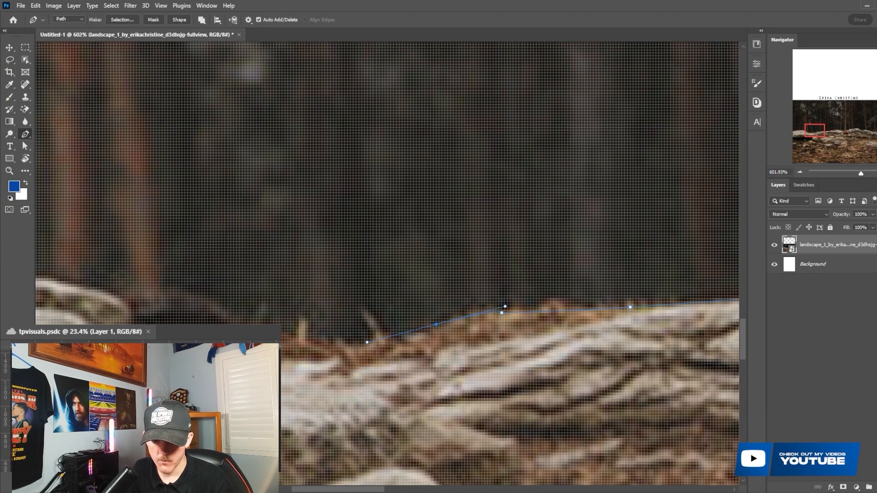
pyautogui.moveTo(285, 333); pyautogui.dragTo(174, 307)
pyautogui.moveTo(352, 491); pyautogui.dragTo(317, 490)
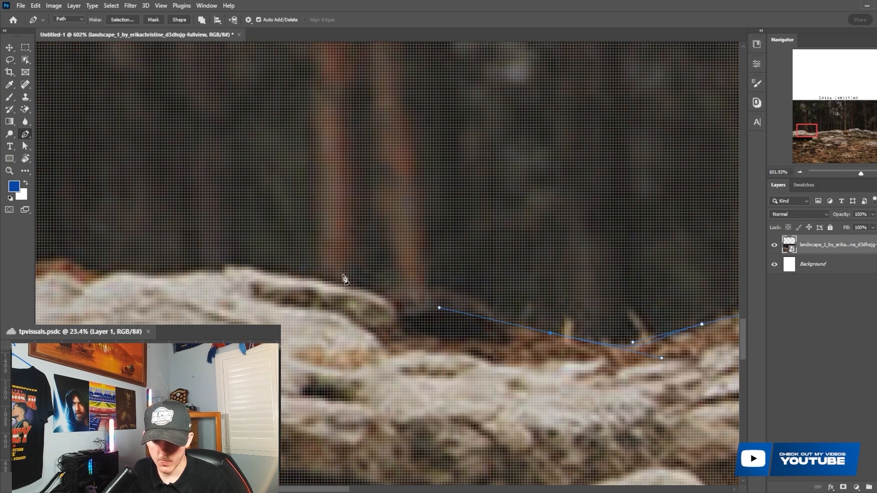
pyautogui.moveTo(322, 281); pyautogui.dragTo(272, 275)
pyautogui.moveTo(339, 488); pyautogui.dragTo(307, 488)
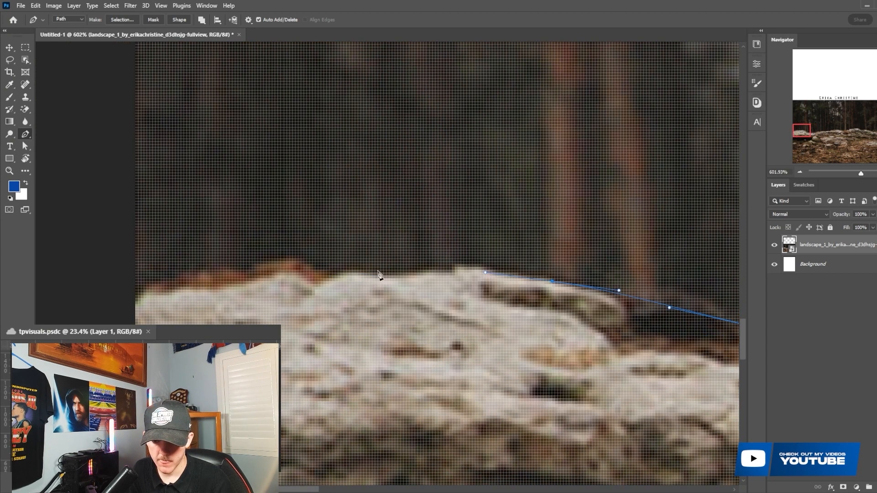
pyautogui.moveTo(375, 273); pyautogui.dragTo(263, 274)
pyautogui.moveTo(230, 278); pyautogui.dragTo(206, 283)
pyautogui.scroll(-15, 126, 314)
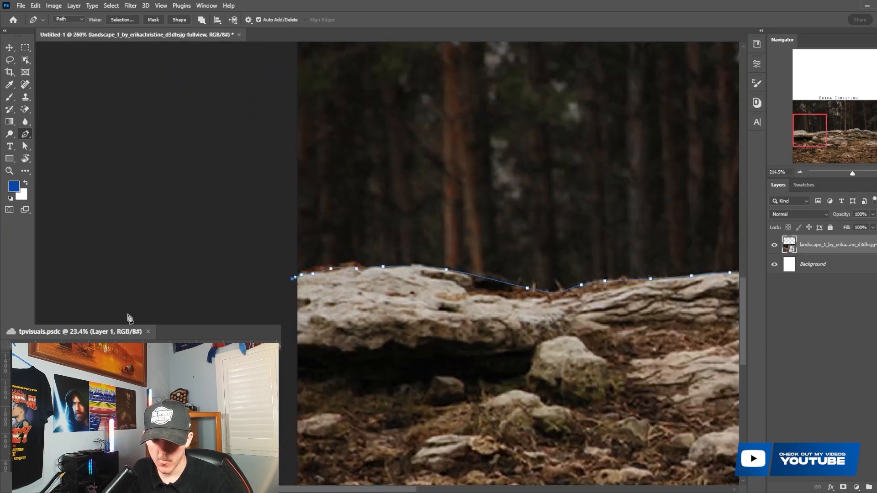
# - Extend the rock-edge path around the forest area and across the canvas to beyond its right side, and convert it into a selection
pyautogui.moveTo(331, 169); pyautogui.dragTo(431, 183)
pyautogui.click(524, 210)
pyautogui.moveTo(531, 255); pyautogui.dragTo(531, 261)
pyautogui.click(530, 260)
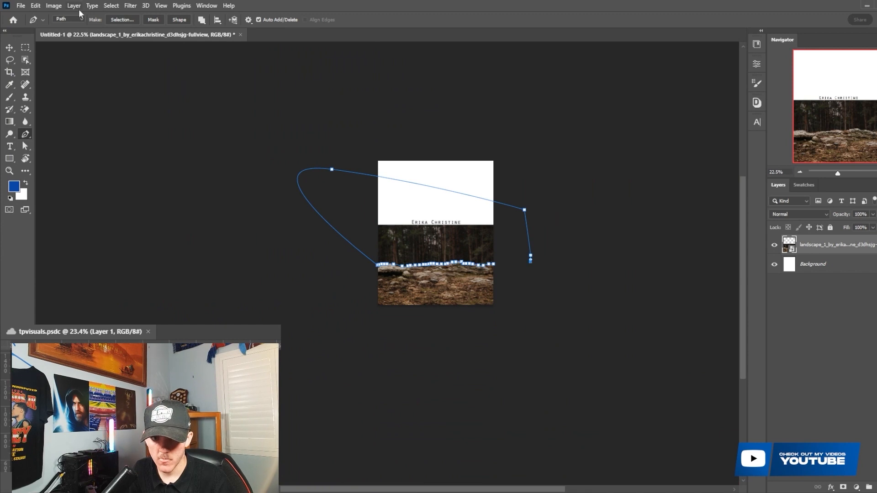
pyautogui.click(122, 20)
pyautogui.click(502, 134)
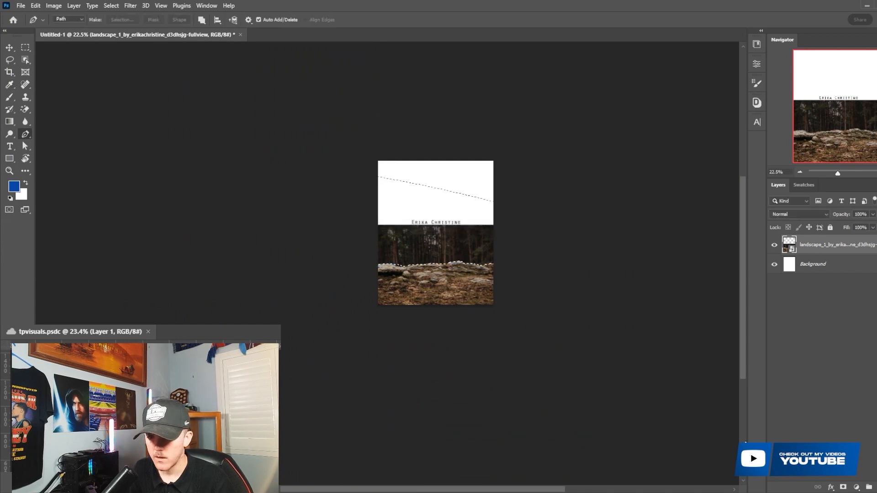
# - Mask the landscape layer with the selection and invert the mask so only the rocks and ground show
pyautogui.click(844, 487)
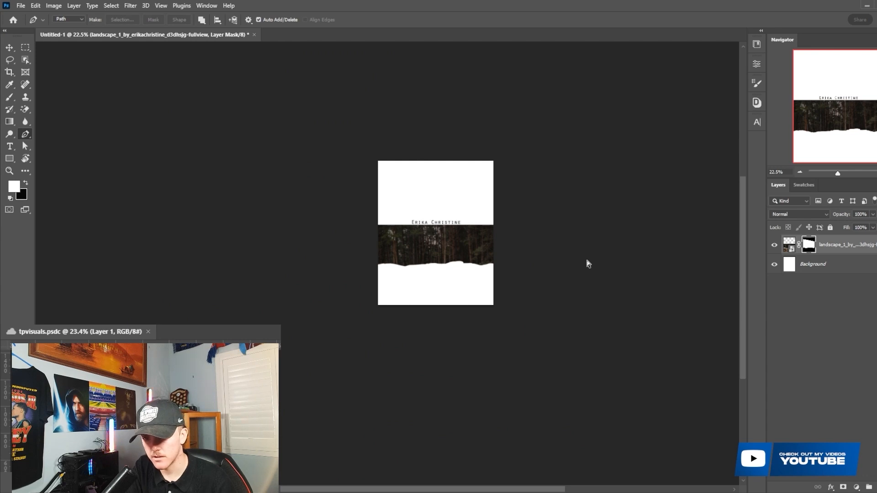
pyautogui.hotkey('ctrl', 'i')
pyautogui.scroll(10, 521, 235)
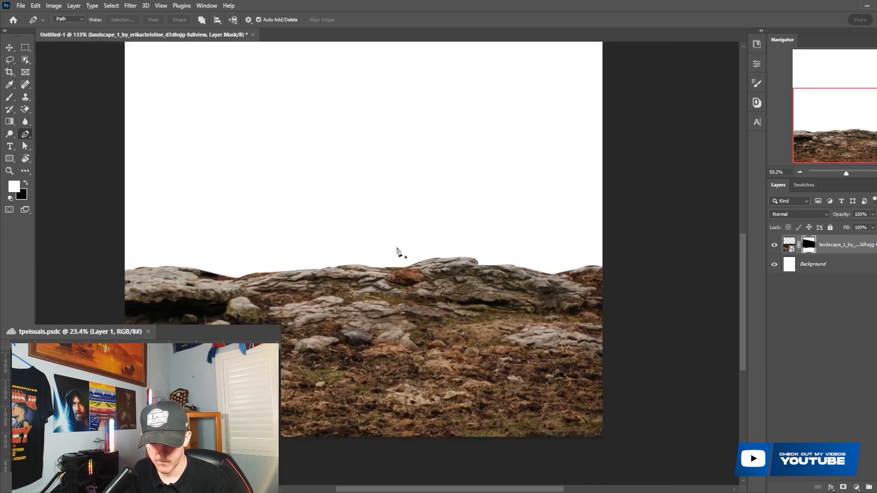
pyautogui.scroll(2, 397, 251)
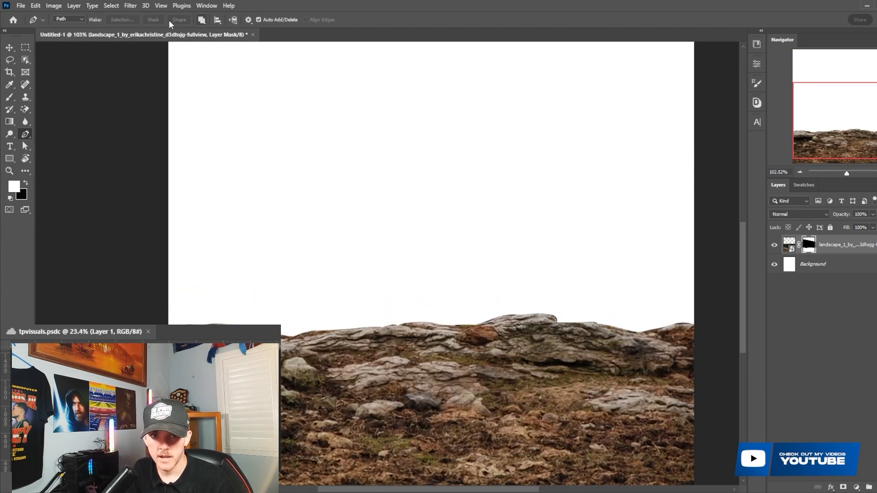
# - Apply the Minimum filter to the landscape layer mask with a 1-pixel radius and Squareness preserved
pyautogui.click(136, 6)
pyautogui.moveTo(196, 208)
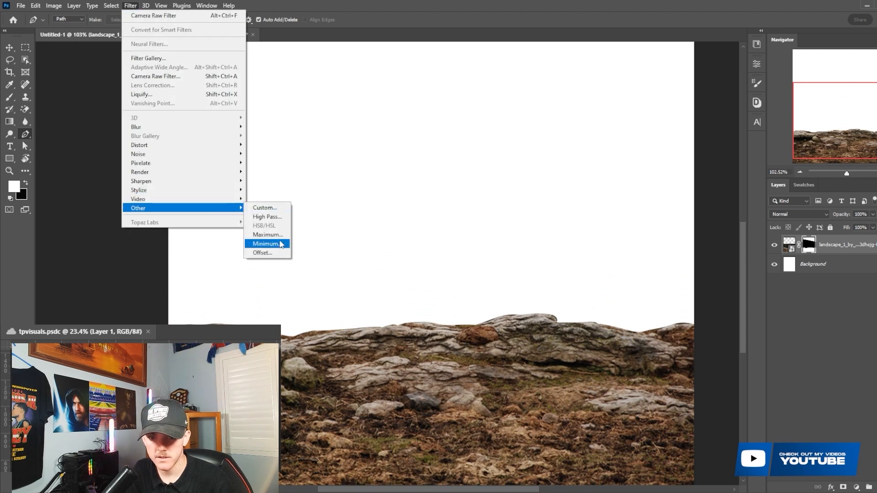
pyautogui.click(283, 244)
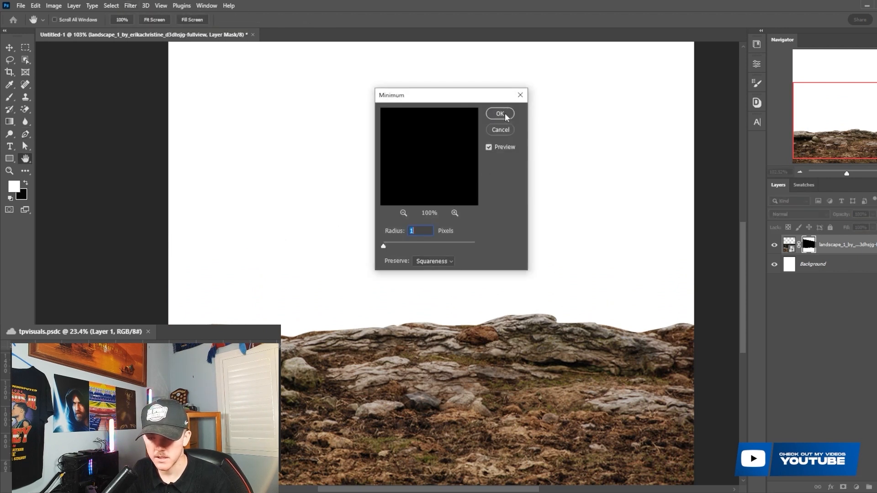
pyautogui.click(500, 113)
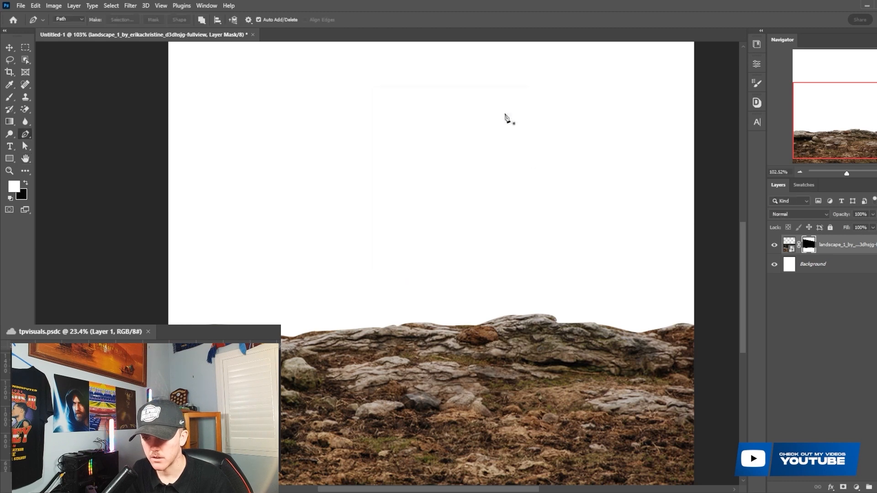
pyautogui.scroll(-3, 546, 254)
pyautogui.scroll(2, 548, 242)
pyautogui.press('p')
pyautogui.scroll(2, 644, 267)
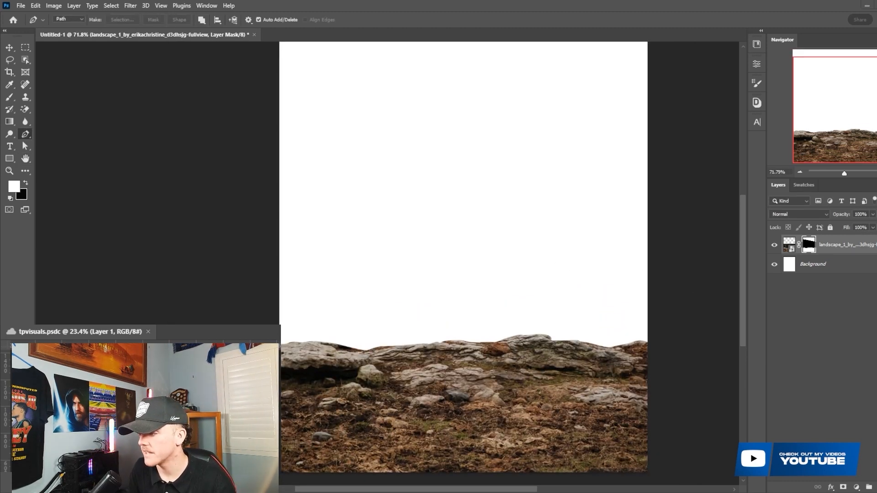
# - Place the Sky (19) image, move its layer below the landscape layer, and scale and position it to fill the area behind the rocks
pyautogui.moveTo(539, 249); pyautogui.dragTo(518, 267)
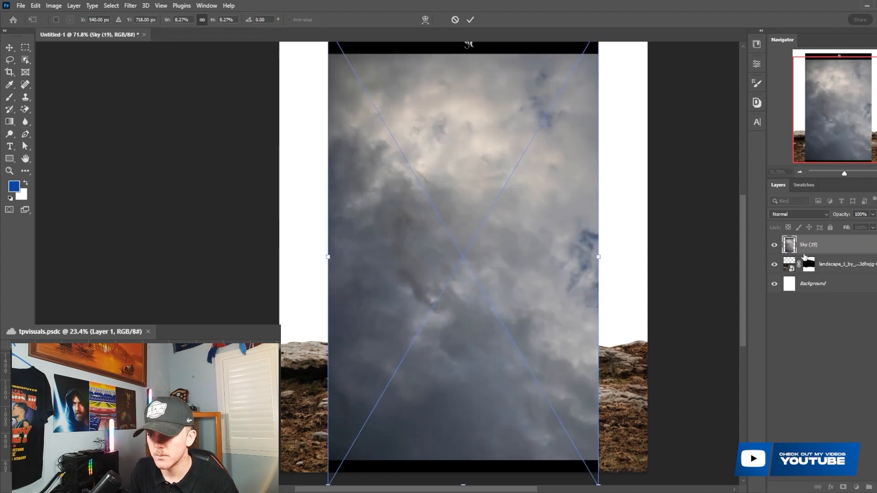
pyautogui.moveTo(805, 258); pyautogui.dragTo(820, 273)
pyautogui.hotkey('ctrl', 't')
pyautogui.moveTo(599, 257); pyautogui.dragTo(730, 259)
pyautogui.moveTo(689, 290); pyautogui.dragTo(590, 236)
pyautogui.moveTo(648, 214); pyautogui.dragTo(680, 206)
pyautogui.press('Return')
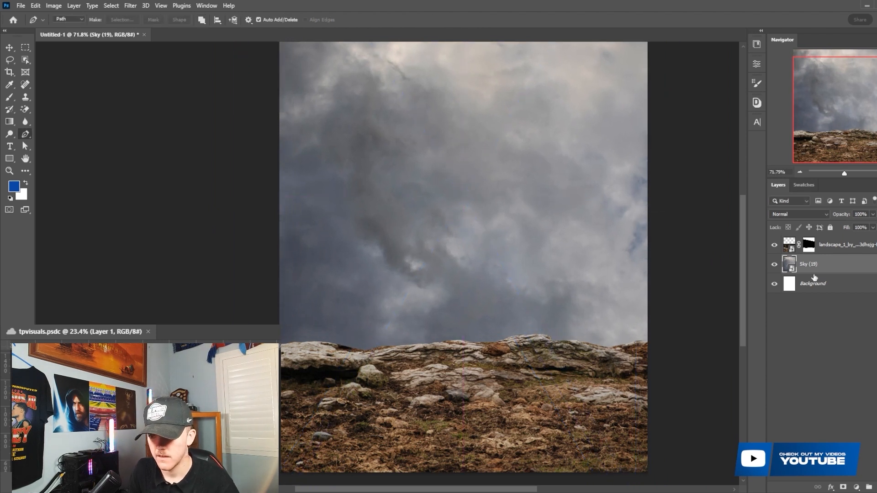
# - Apply the Camera Raw Filter to the sky layer with Clarity +60, Texture +19, Contrast +27 and Exposure +0.25
pyautogui.click(131, 6)
pyautogui.click(157, 78)
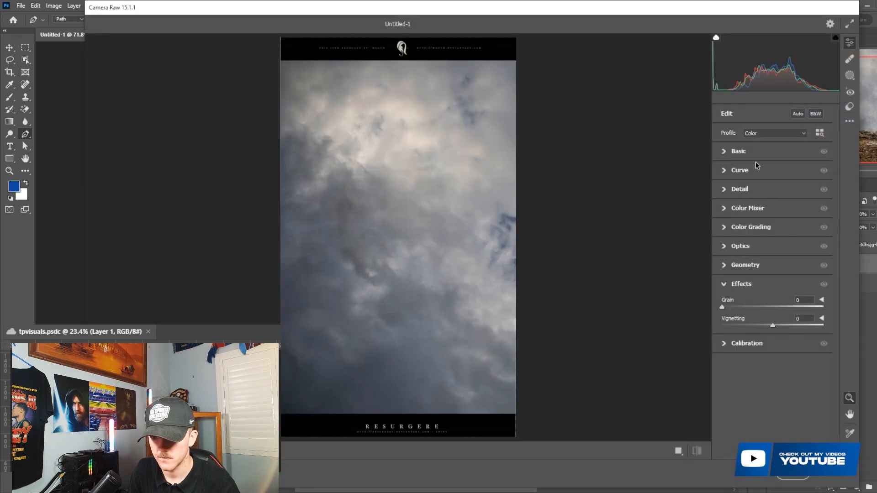
pyautogui.click(756, 152)
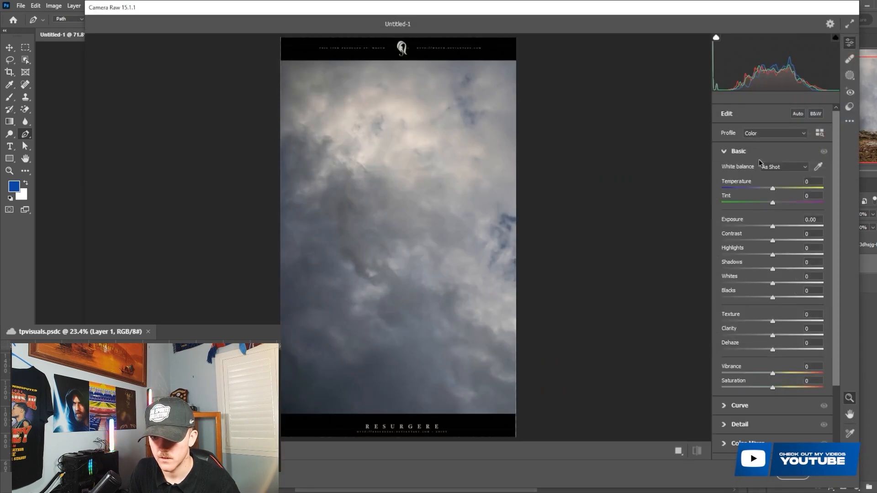
pyautogui.moveTo(772, 336); pyautogui.dragTo(795, 320)
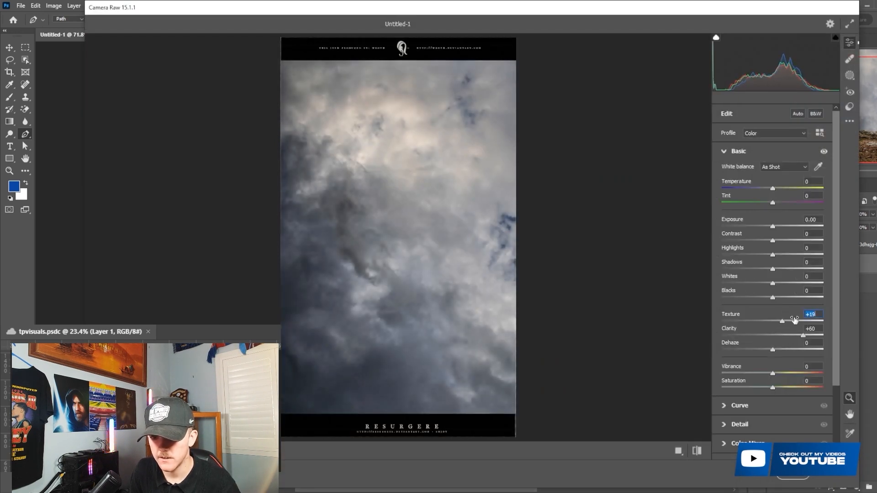
pyautogui.moveTo(774, 239)
pyautogui.mouseDown()
pyautogui.moveTo(786, 239)
pyautogui.moveTo(778, 226)
pyautogui.mouseUp()
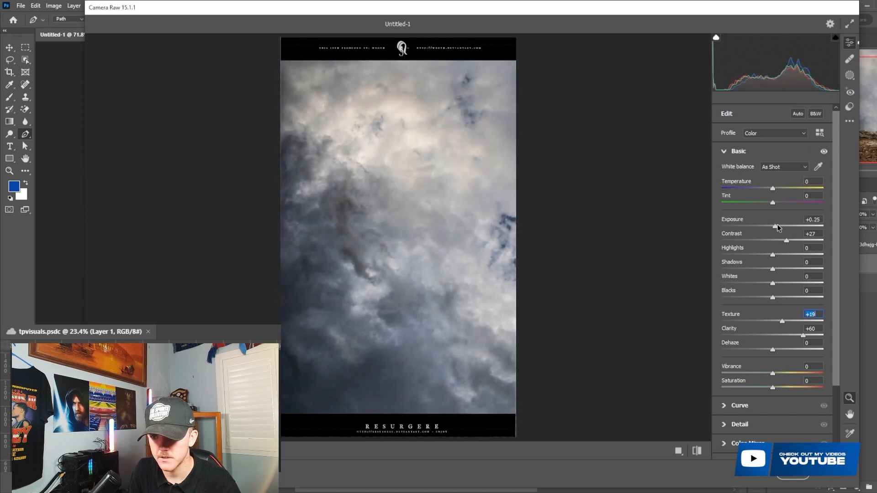
pyautogui.click(819, 485)
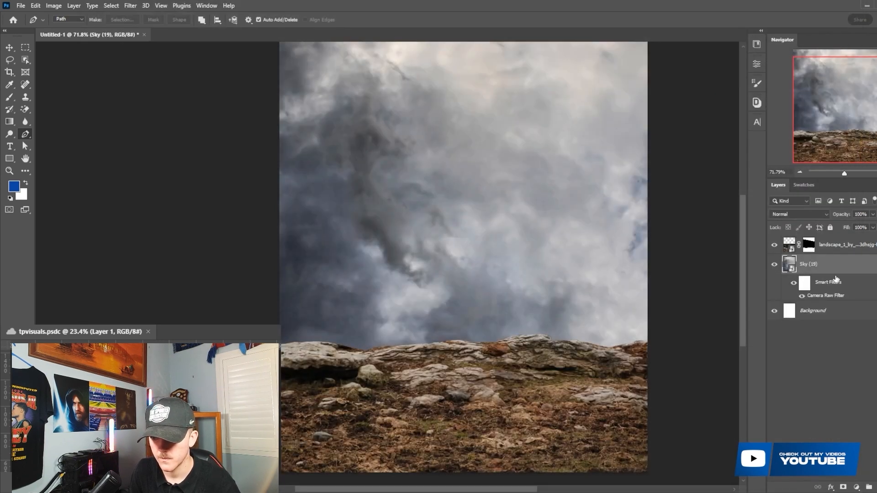
# - Apply the Camera Raw Filter to the landscape layer with Texture +34, Clarity +15, Contrast +34 and Exposure +0.25
pyautogui.click(130, 5)
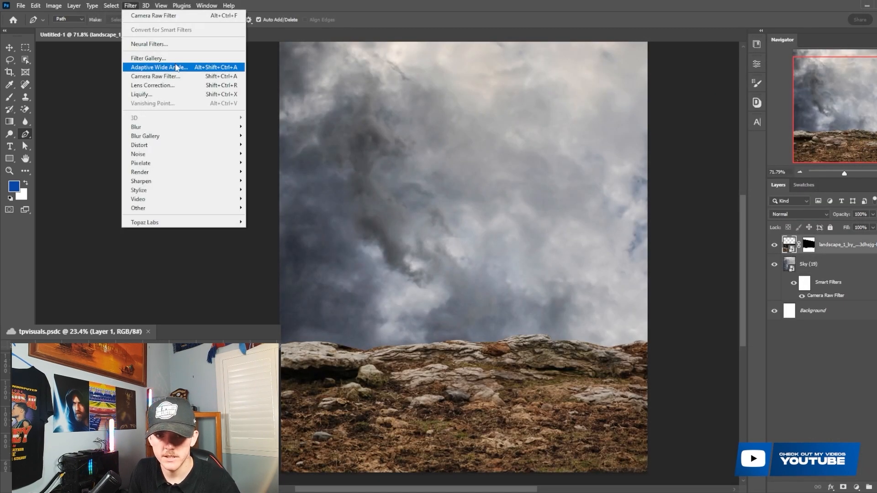
pyautogui.click(174, 75)
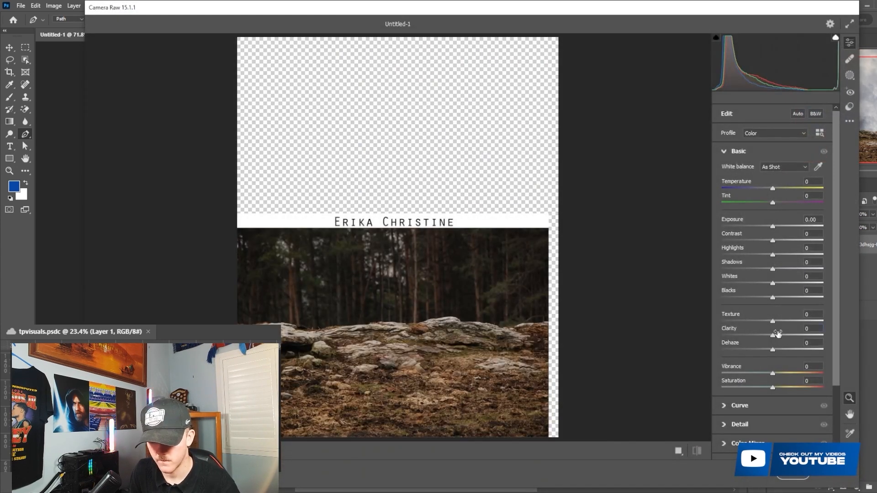
pyautogui.moveTo(773, 335); pyautogui.dragTo(788, 323)
pyautogui.moveTo(773, 241)
pyautogui.mouseDown()
pyautogui.moveTo(791, 241)
pyautogui.moveTo(775, 226)
pyautogui.mouseUp()
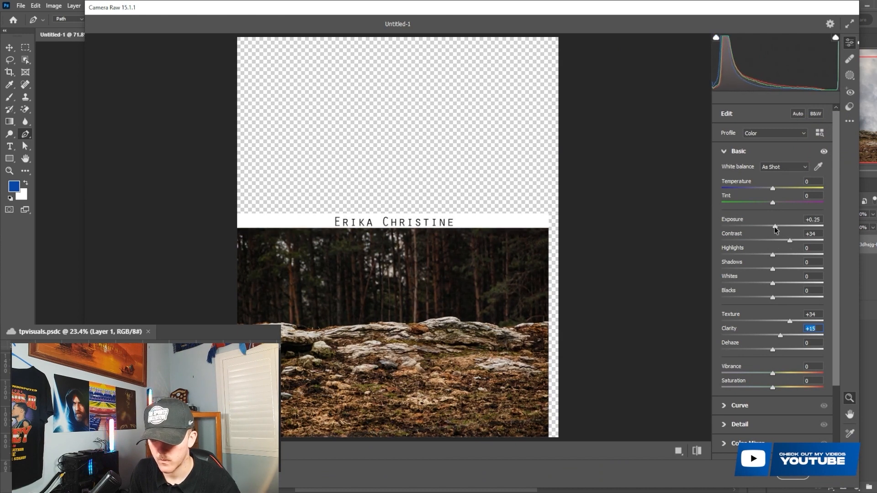
pyautogui.click(795, 477)
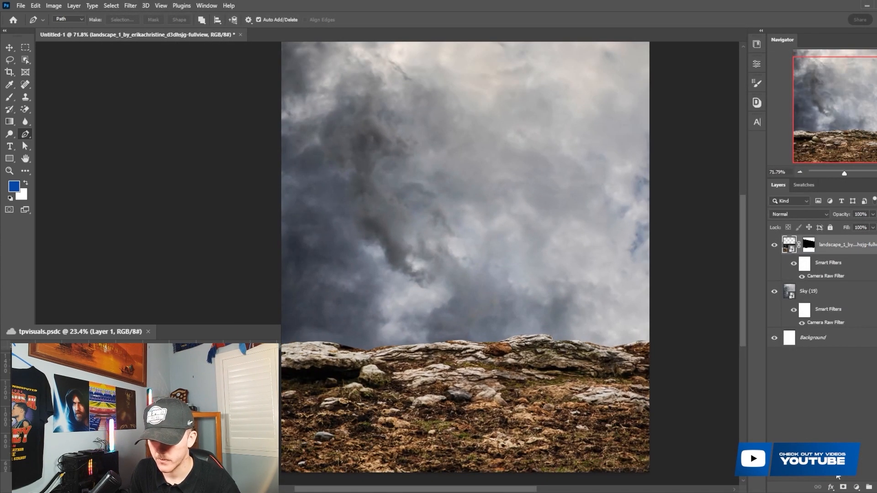
pyautogui.click(856, 487)
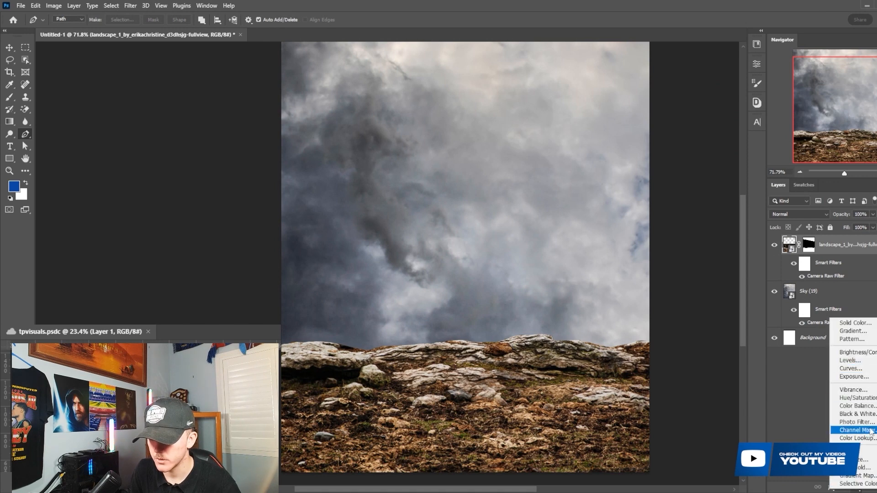
pyautogui.click(859, 400)
pyautogui.hotkey('ctrl', 'z')
# - Add a Vibrance adjustment clipped to the landscape layer with Vibrance +16 and Saturation -6
pyautogui.click(856, 488)
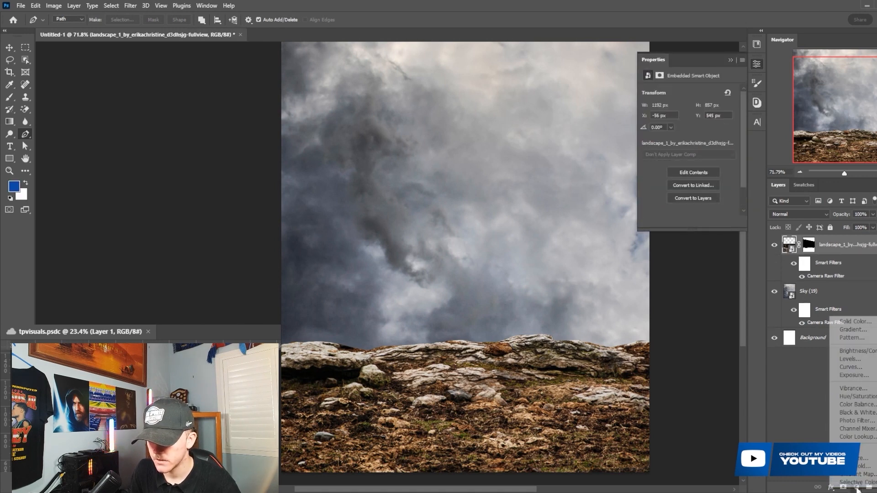
pyautogui.click(854, 389)
pyautogui.rightClick(845, 246)
pyautogui.click(777, 278)
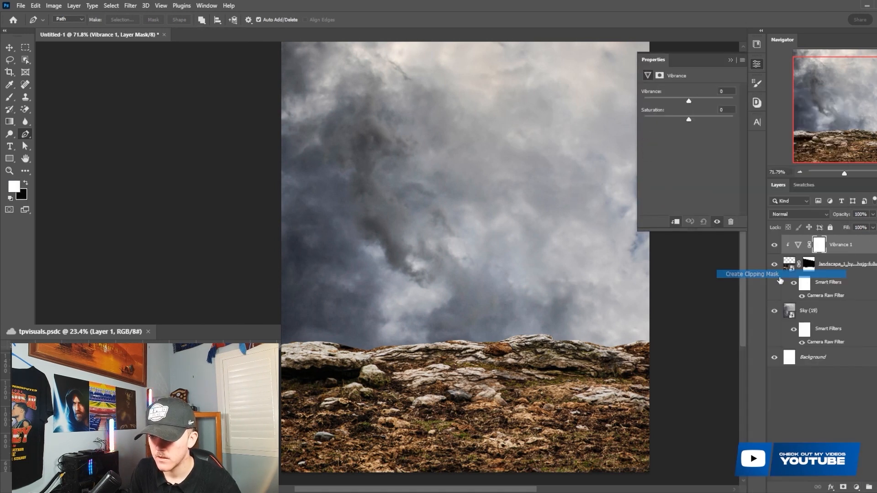
pyautogui.moveTo(690, 124)
pyautogui.mouseDown()
pyautogui.moveTo(697, 123)
pyautogui.moveTo(689, 119)
pyautogui.mouseUp()
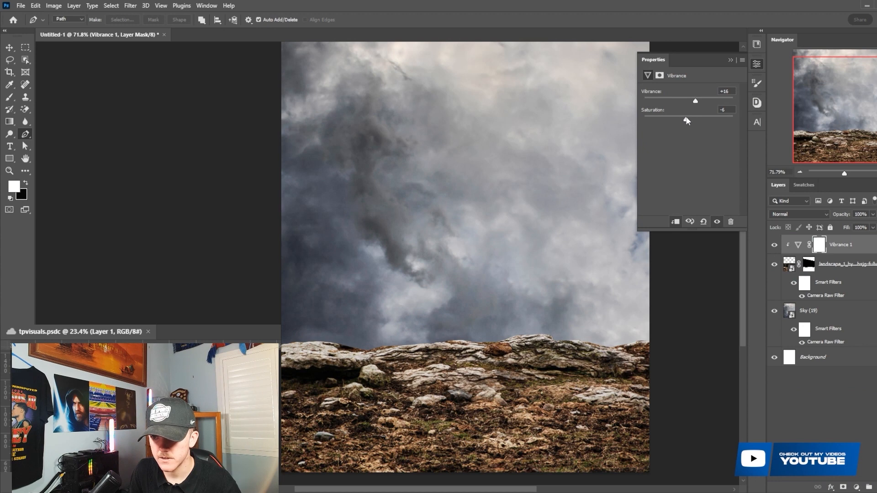
# - Create a new empty layer above the Vibrance adjustment and clip it to the landscape layer
pyautogui.scroll(-1, 633, 348)
pyautogui.click(868, 488)
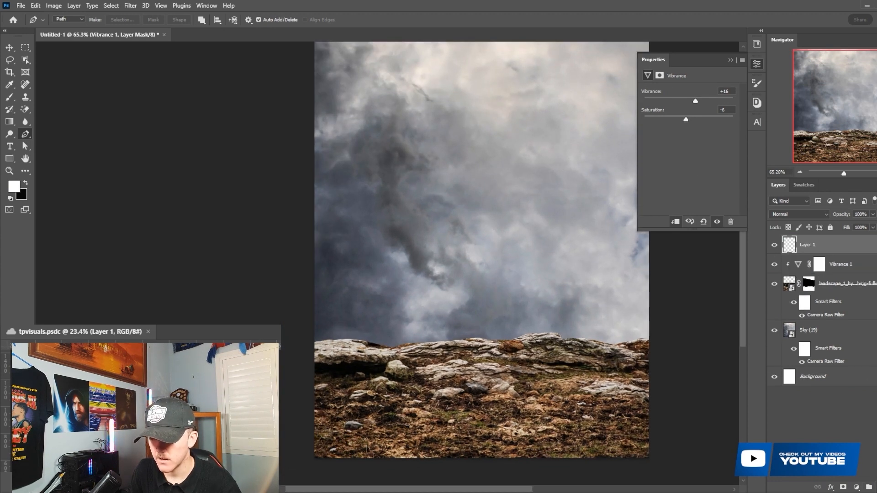
pyautogui.rightClick(838, 244)
pyautogui.click(781, 274)
pyautogui.scroll(-4, 581, 306)
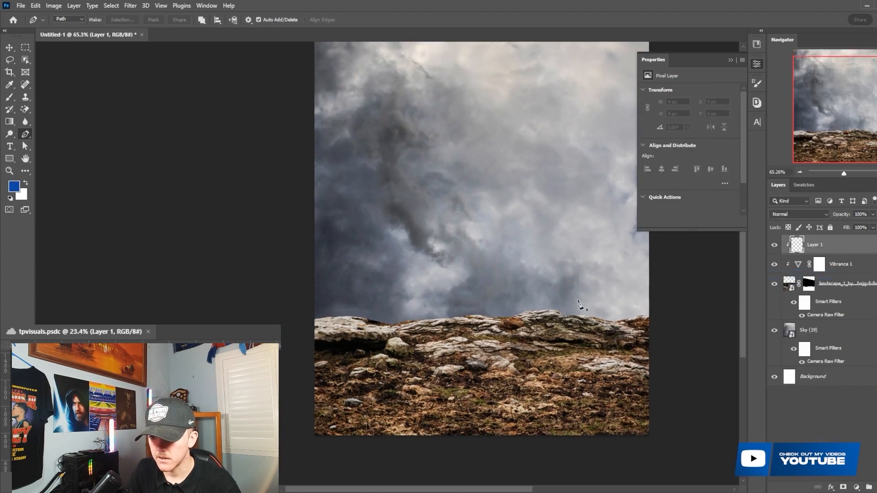
# - Set up the Brush tool with black as the foreground colour, 20% flow and a size of 600 pixels
pyautogui.press('b')
pyautogui.press('d')
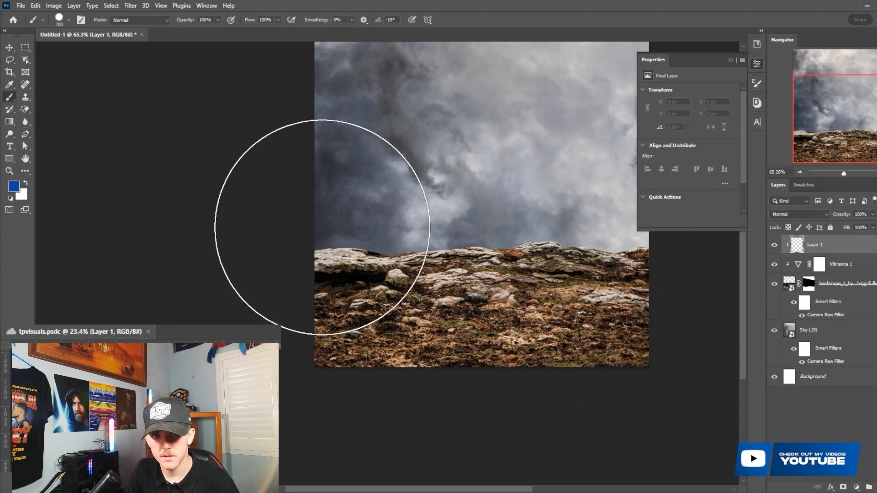
pyautogui.click(259, 20)
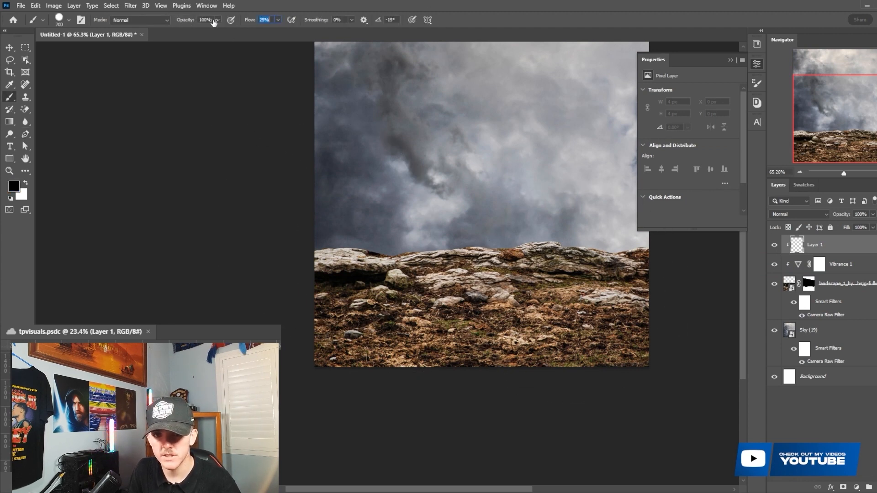
pyautogui.scroll(-2, 419, 239)
pyautogui.press('[')
pyautogui.press('[')
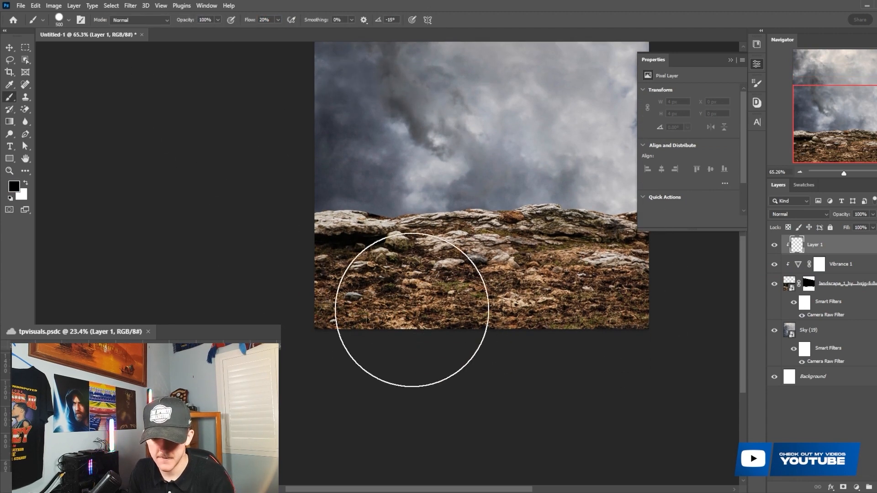
pyautogui.press(']')
# - Undo the test stroke, switch to a soft round brush, and paint black along the lower part of the ground to darken it
pyautogui.moveTo(320, 337)
pyautogui.mouseDown()
pyautogui.moveTo(299, 342)
pyautogui.moveTo(260, 326)
pyautogui.moveTo(370, 356)
pyautogui.moveTo(417, 342)
pyautogui.moveTo(326, 370)
pyautogui.moveTo(285, 340)
pyautogui.moveTo(327, 352)
pyautogui.moveTo(227, 312)
pyautogui.moveTo(289, 347)
pyautogui.moveTo(518, 372)
pyautogui.moveTo(626, 356)
pyautogui.mouseUp()
pyautogui.hotkey('ctrl', 'z')
pyautogui.rightClick(446, 296)
pyautogui.click(490, 379)
pyautogui.click(326, 370)
pyautogui.moveTo(593, 347); pyautogui.dragTo(530, 342)
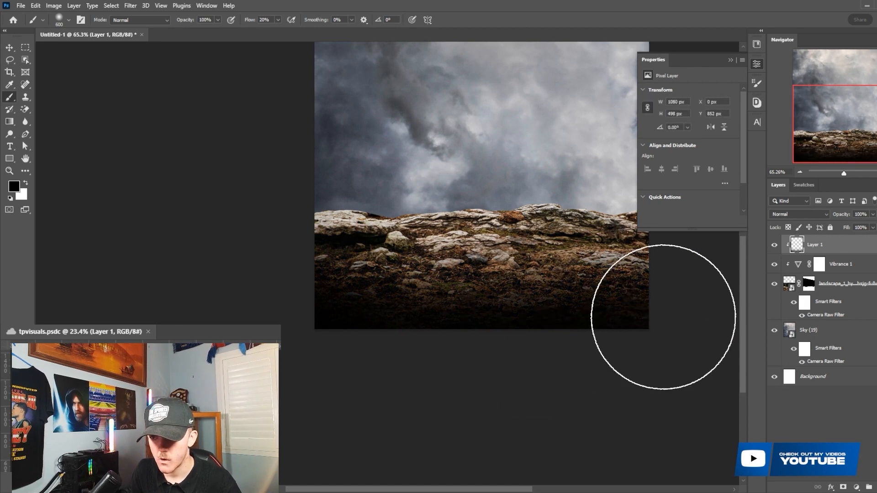
pyautogui.scroll(-1, 632, 337)
pyautogui.scroll(2, 686, 290)
pyautogui.scroll(1, 686, 289)
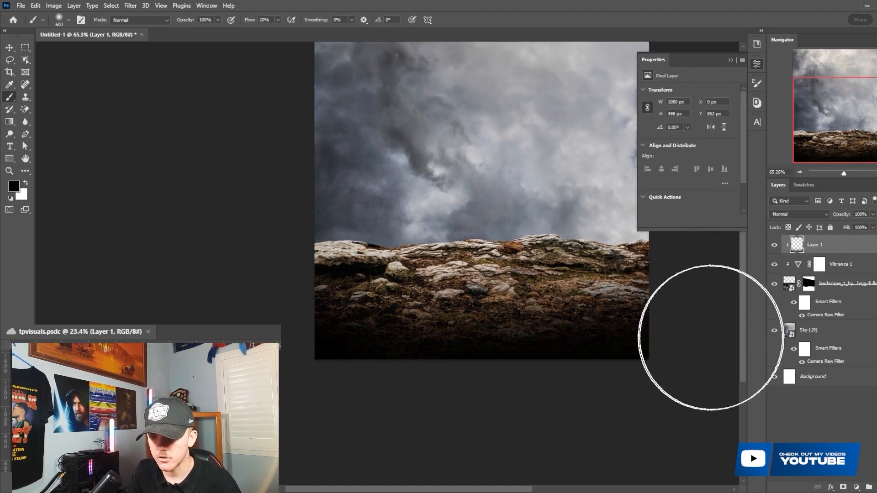
pyautogui.moveTo(711, 338); pyautogui.dragTo(711, 311)
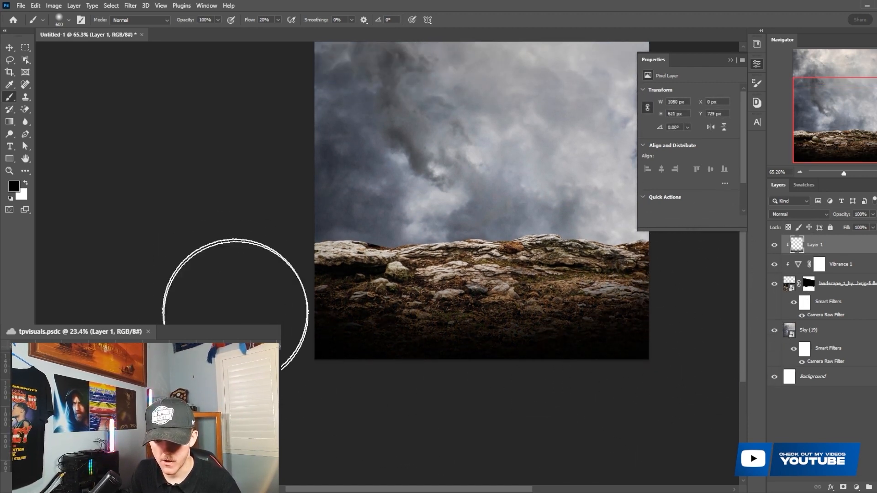
# - Place the Callum Wilson - FootyRenders image, scale it to about 4.45%, and position the player with his foot on the rocky ground
pyautogui.hotkey('ctrl', '0')
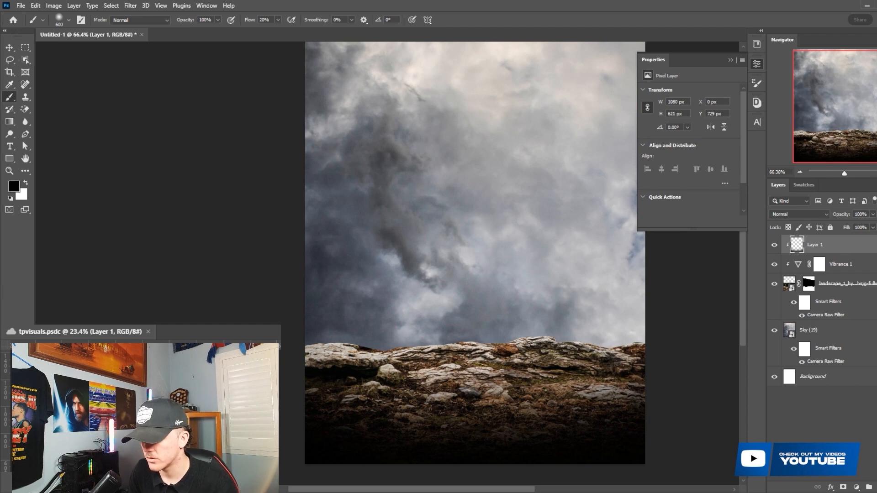
pyautogui.moveTo(633, 348); pyautogui.dragTo(497, 309)
pyautogui.moveTo(584, 288); pyautogui.dragTo(519, 273)
pyautogui.moveTo(458, 274); pyautogui.dragTo(492, 260)
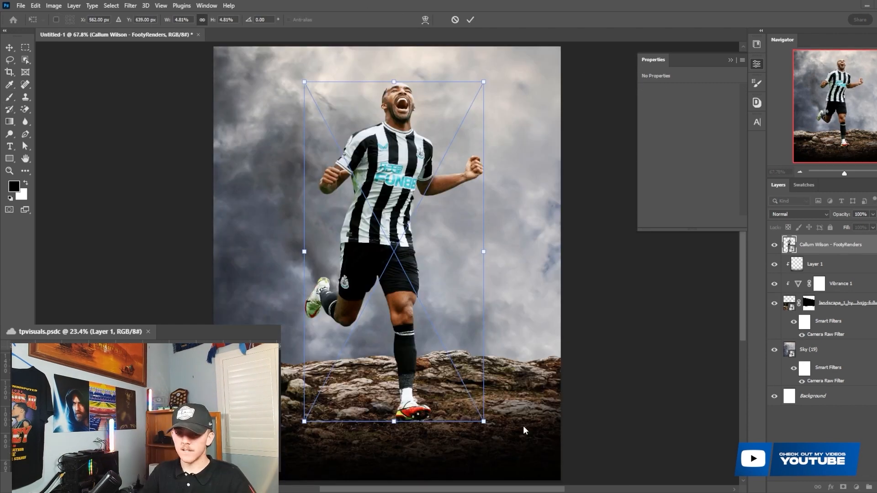
pyautogui.moveTo(483, 250); pyautogui.dragTo(443, 250)
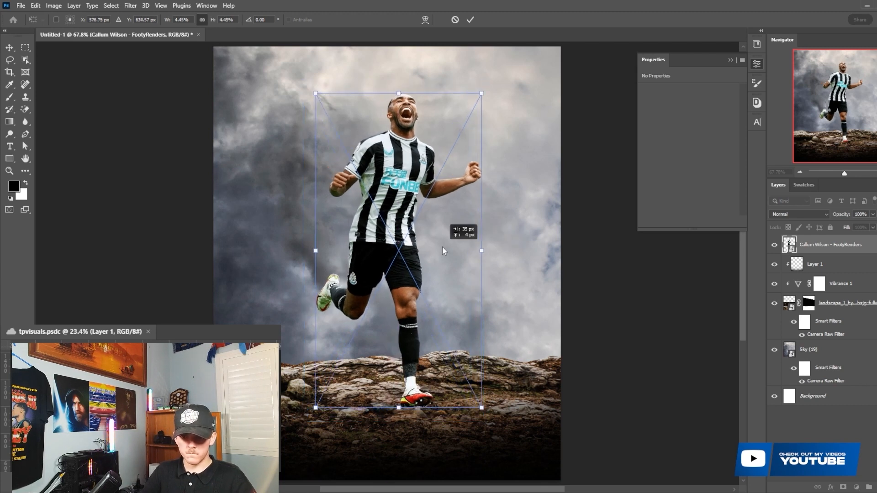
pyautogui.click(470, 21)
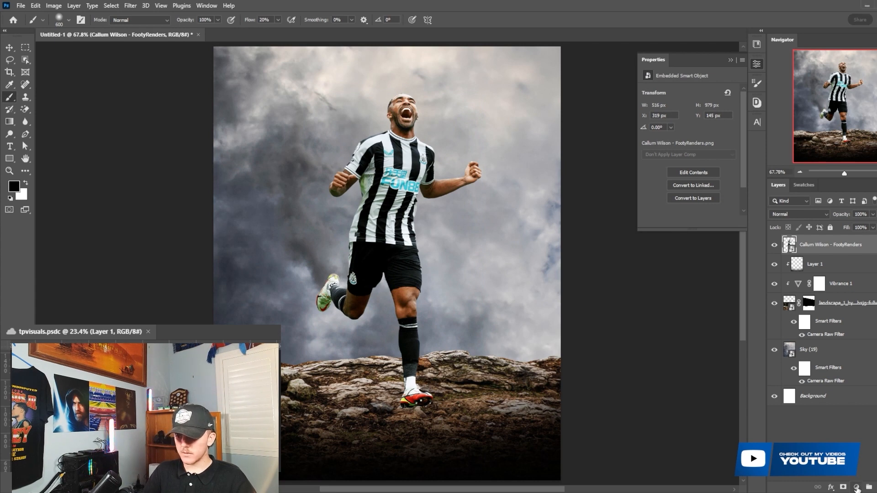
# - Add a Curves adjustment clipped to the player layer and raise the red channel's midtones from input 98 to output 122
pyautogui.click(857, 488)
pyautogui.click(850, 364)
pyautogui.rightClick(847, 253)
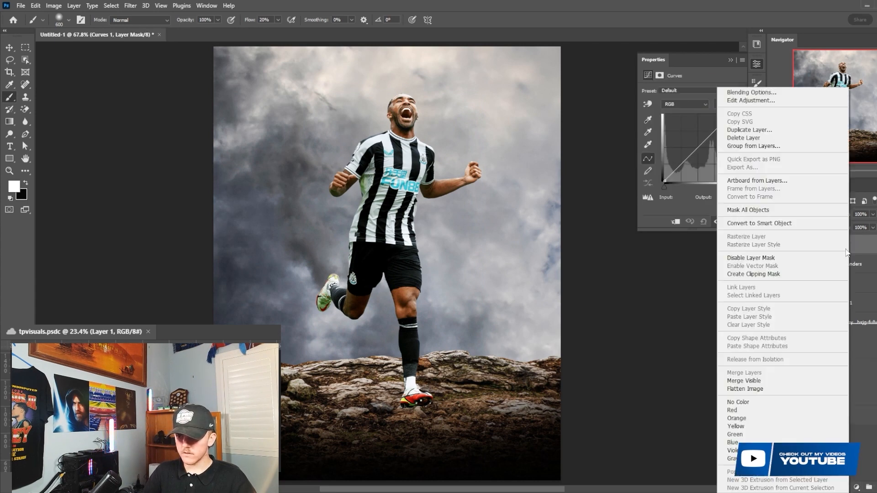
pyautogui.click(775, 273)
pyautogui.click(684, 104)
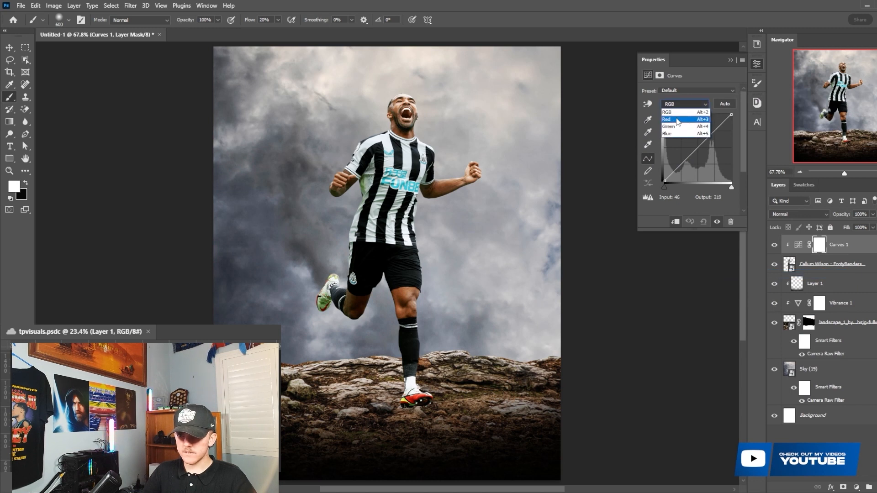
pyautogui.click(674, 112)
pyautogui.moveTo(694, 152); pyautogui.dragTo(690, 149)
# - On the RGB curve, lower the midtones slightly, lift the black point to output 16, and set the white point's input to 242
pyautogui.click(690, 105)
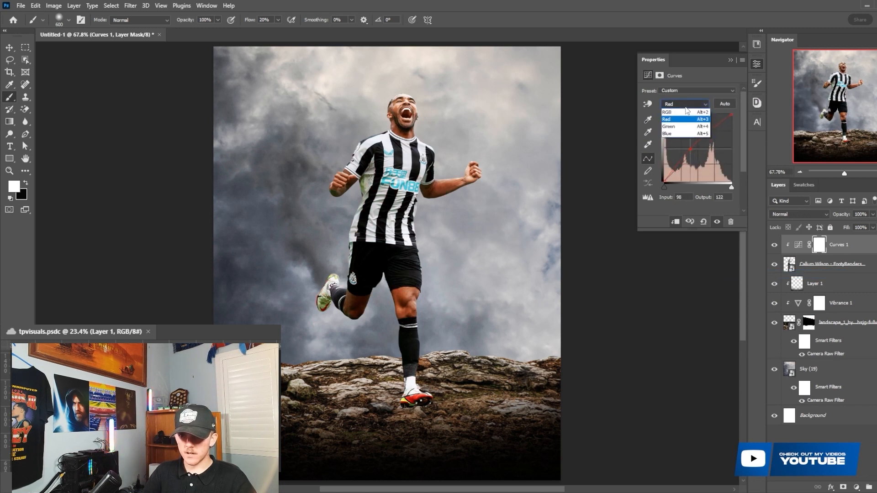
pyautogui.click(685, 111)
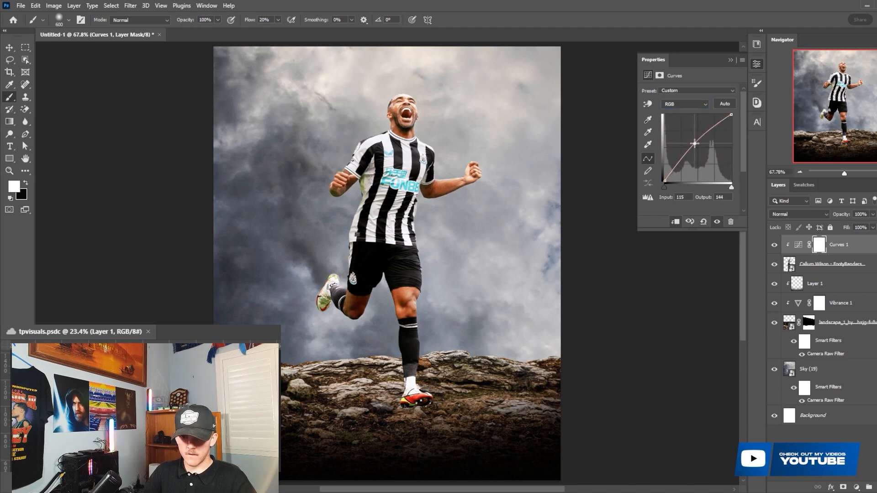
pyautogui.moveTo(698, 145); pyautogui.dragTo(702, 145)
pyautogui.click(664, 179)
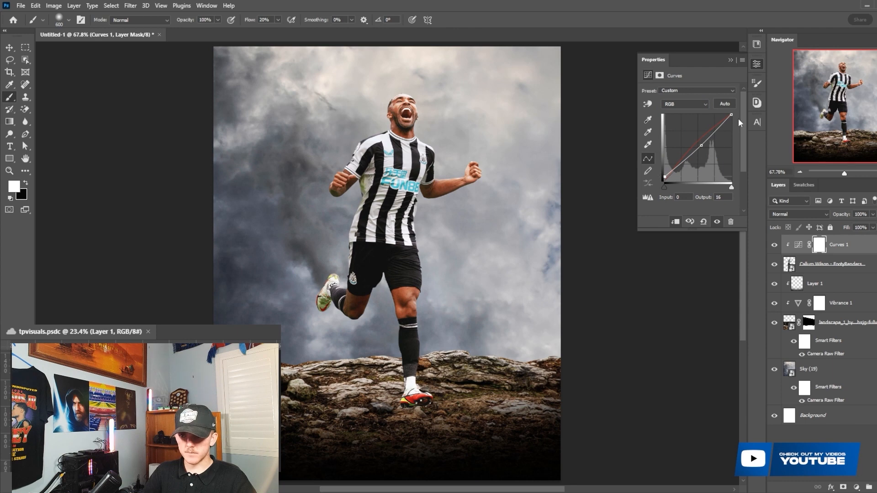
pyautogui.moveTo(731, 115); pyautogui.dragTo(728, 115)
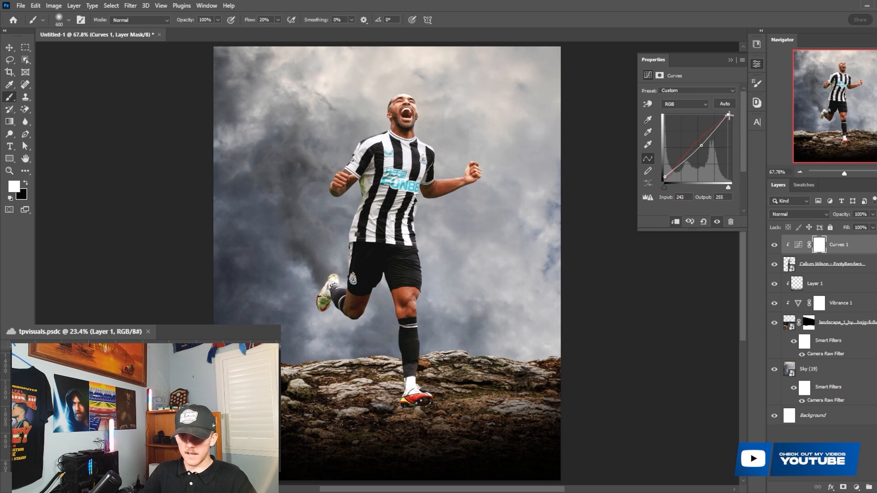
# - Release the Curves layer's clipping mask and toggle its visibility to compare the effect on the whole composition
pyautogui.rightClick(870, 255)
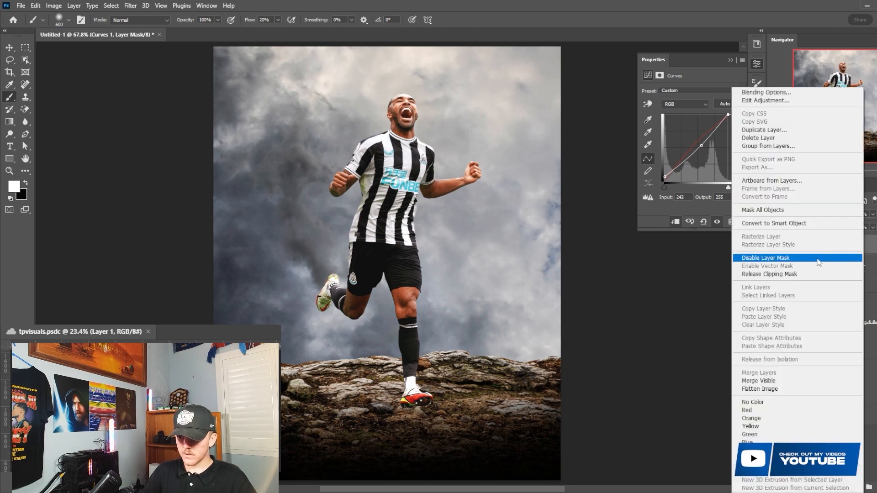
pyautogui.click(777, 254)
pyautogui.click(775, 246)
pyautogui.click(775, 246)
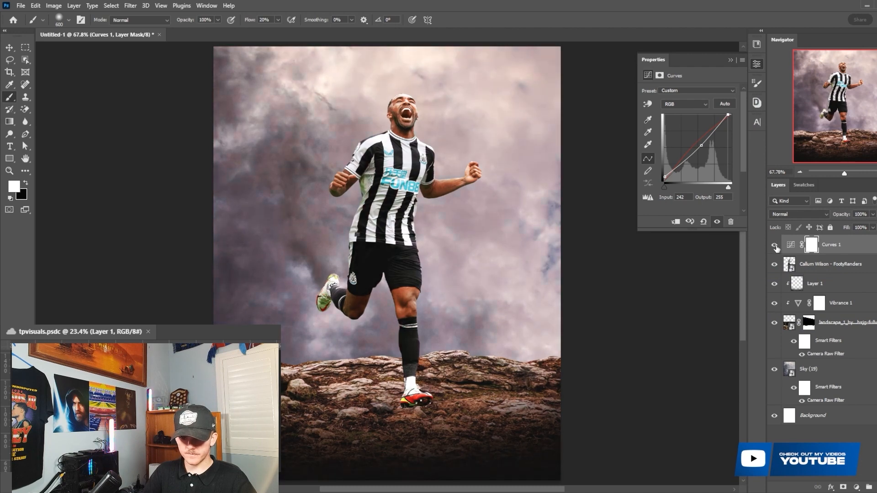
# - Add a Photo Filter adjustment over the whole composition using Warming Filter (85) at 64% density
pyautogui.click(856, 487)
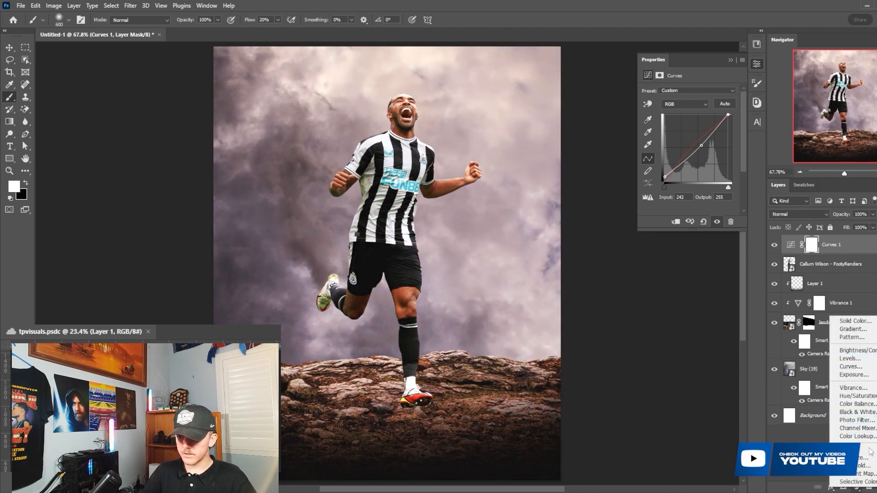
pyautogui.click(855, 420)
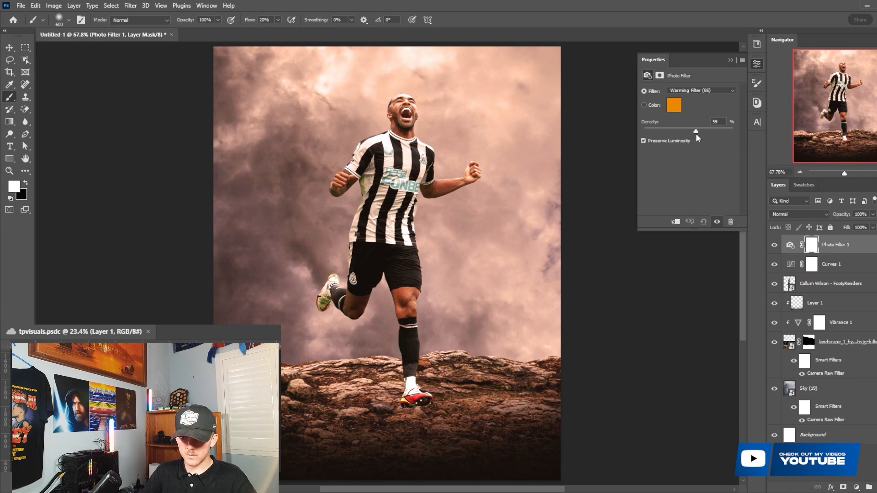
pyautogui.moveTo(697, 134); pyautogui.dragTo(701, 133)
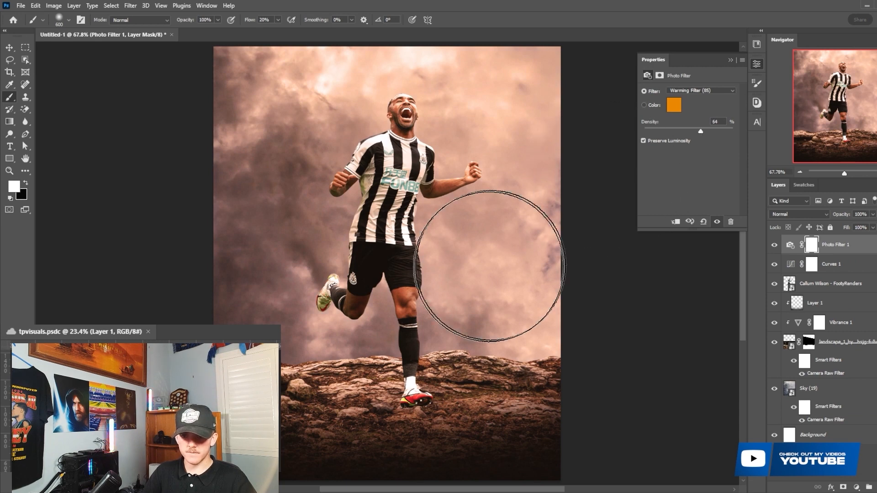
pyautogui.scroll(-1, 566, 271)
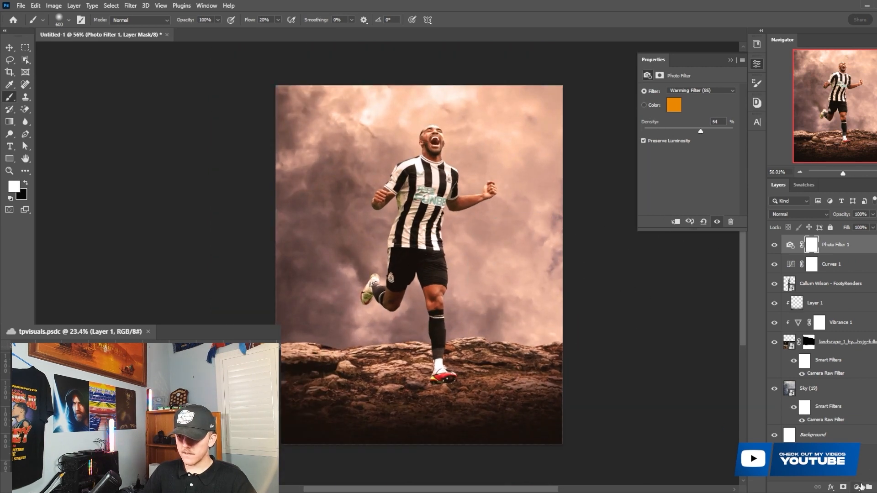
# - Add a Hue/Saturation adjustment above the photo filter with saturation +10 and lightness +4, and swap the foreground and background colours
pyautogui.click(861, 487)
pyautogui.click(854, 392)
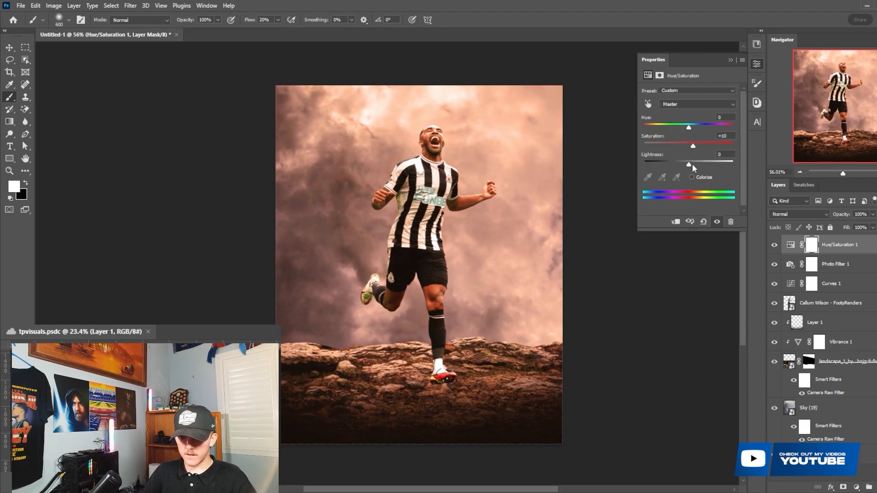
pyautogui.moveTo(692, 164); pyautogui.dragTo(689, 166)
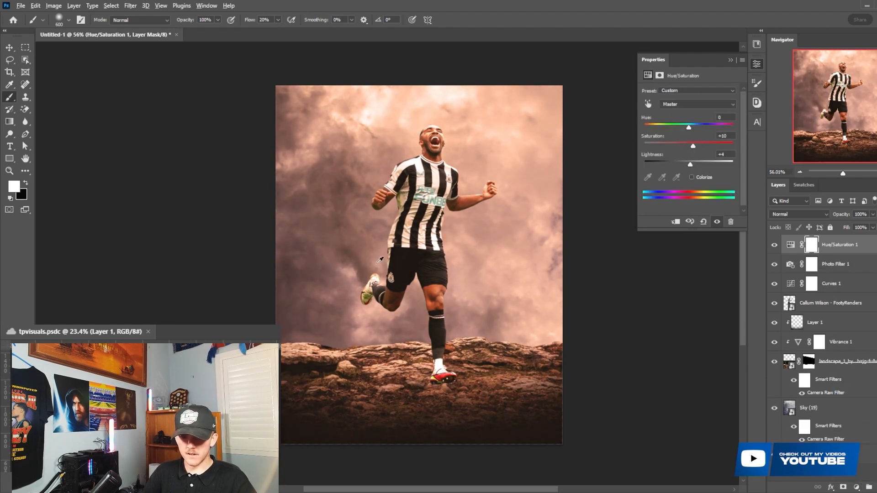
pyautogui.scroll(2, 358, 266)
pyautogui.scroll(-1, 455, 314)
pyautogui.press('x')
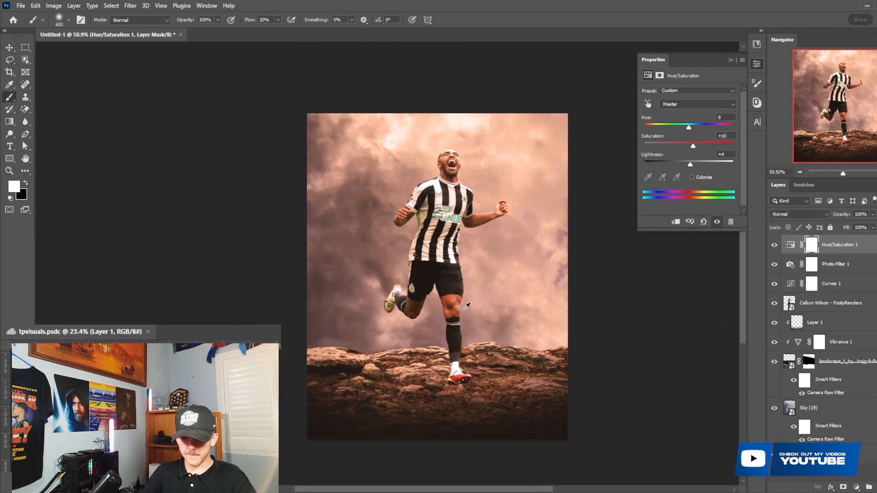
# - Open the player layer in the Camera Raw Filter and set texture to +79, exposure to +0.60 and contrast to +8
pyautogui.click(823, 304)
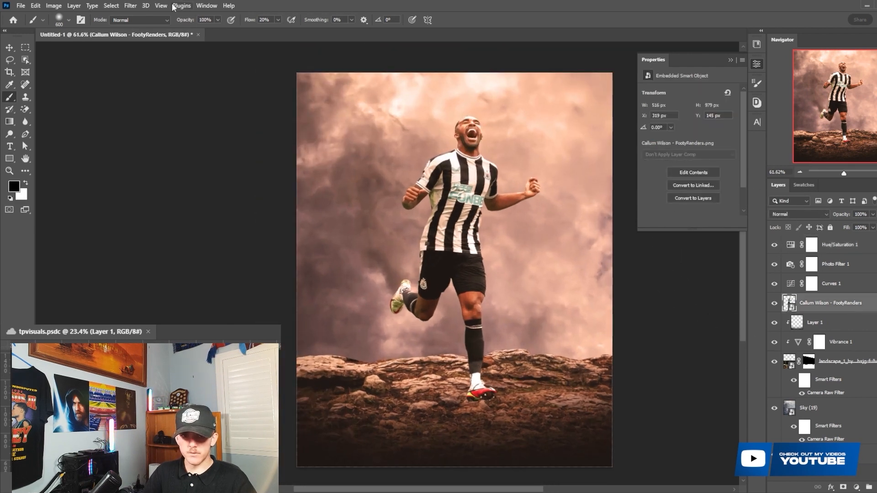
pyautogui.click(131, 5)
pyautogui.click(176, 76)
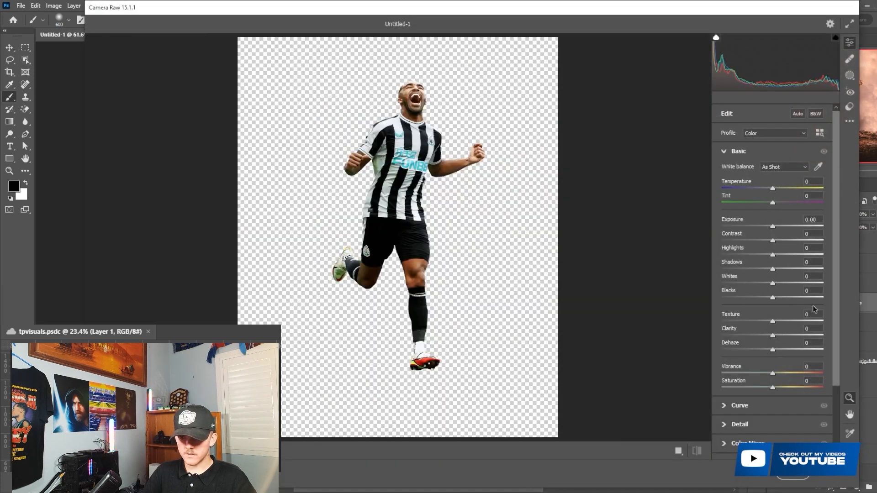
pyautogui.moveTo(782, 320); pyautogui.dragTo(814, 320)
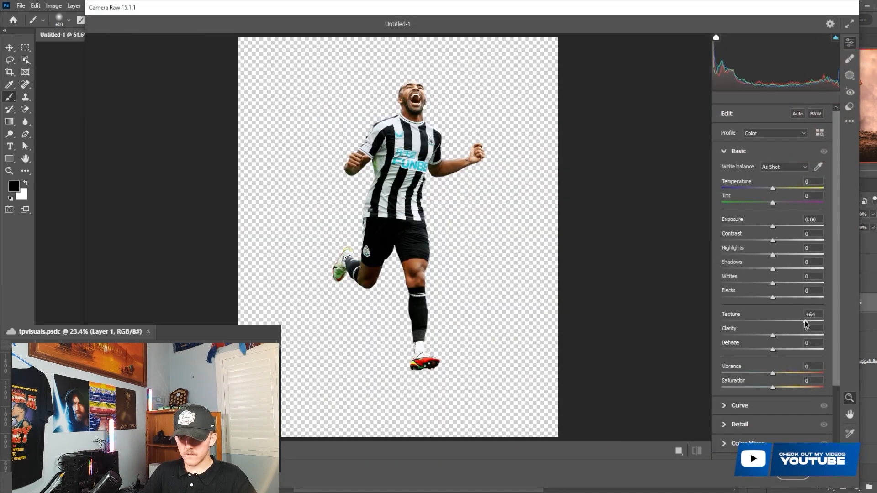
pyautogui.click(781, 242)
pyautogui.moveTo(778, 228); pyautogui.dragTo(777, 242)
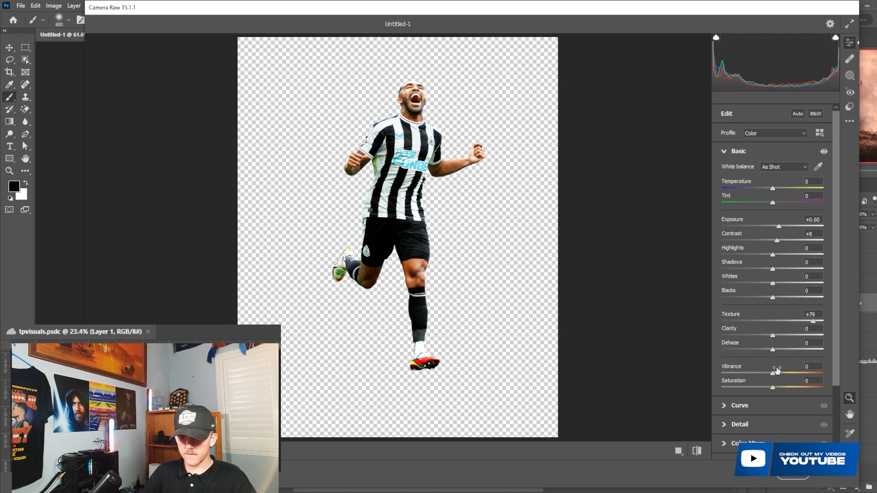
# - In the Color Mixer, set hue to -63 for yellows and -100 for greens, saturation to -7 and -100 respectively, and apply the filter
pyautogui.scroll(-2, 772, 391)
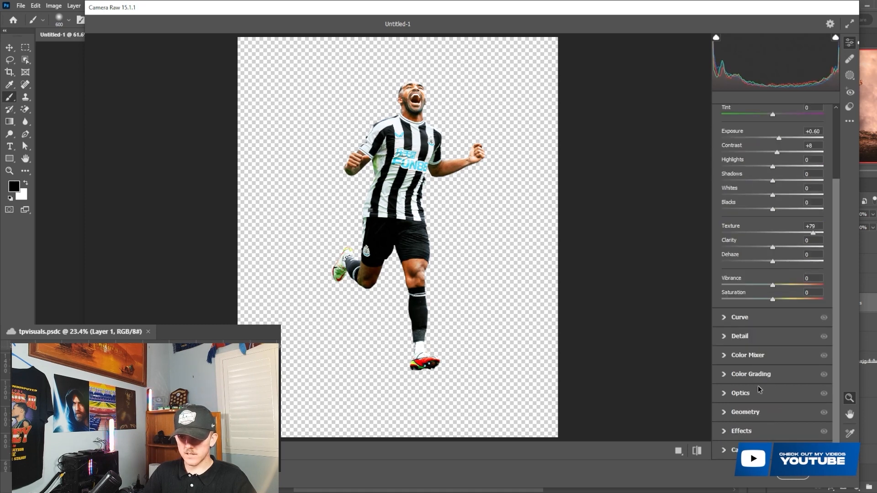
pyautogui.click(755, 355)
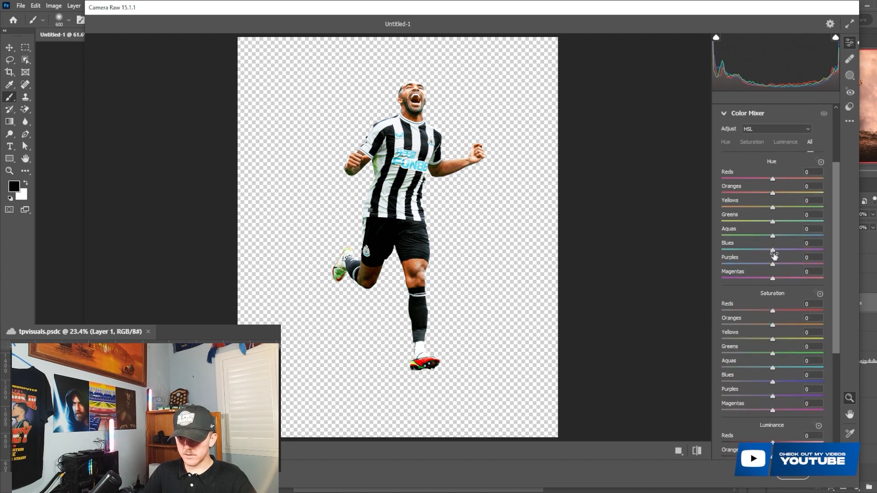
pyautogui.moveTo(772, 207); pyautogui.dragTo(708, 223)
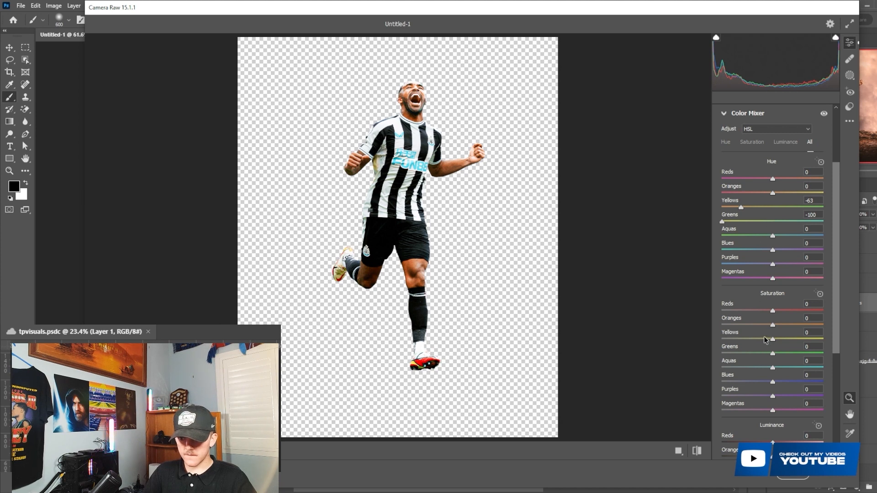
pyautogui.moveTo(767, 340); pyautogui.dragTo(718, 340)
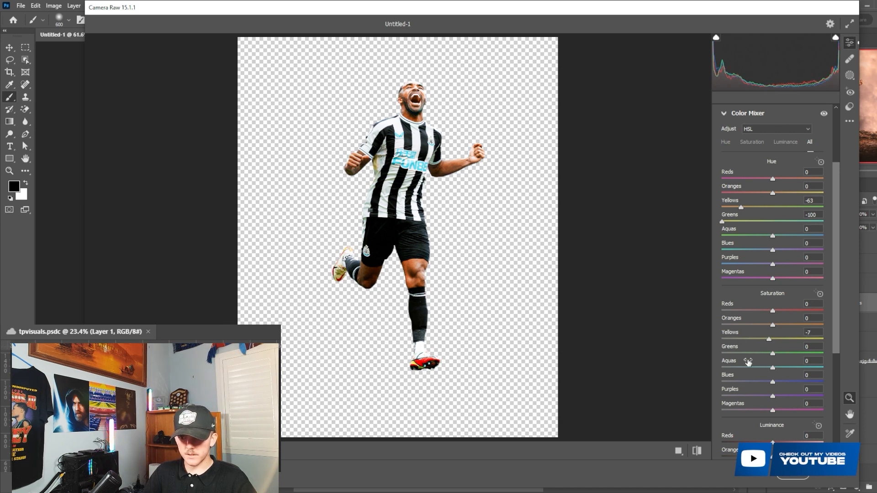
pyautogui.click(830, 476)
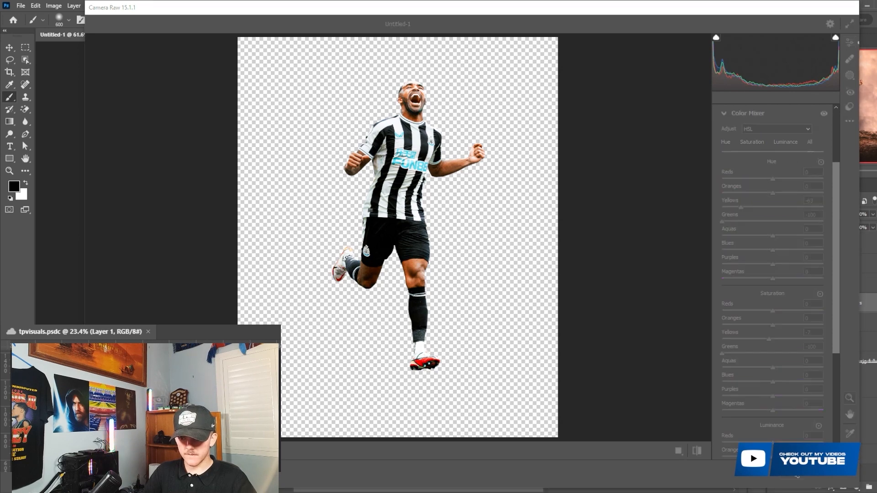
# - Compare the player before and after the Camera Raw filter, keep the filter applied, and inspect the figure up close
pyautogui.hotkey('ctrl', 'z')
pyautogui.hotkey('ctrl', 'shift', 'z')
pyautogui.hotkey('ctrl', 'z')
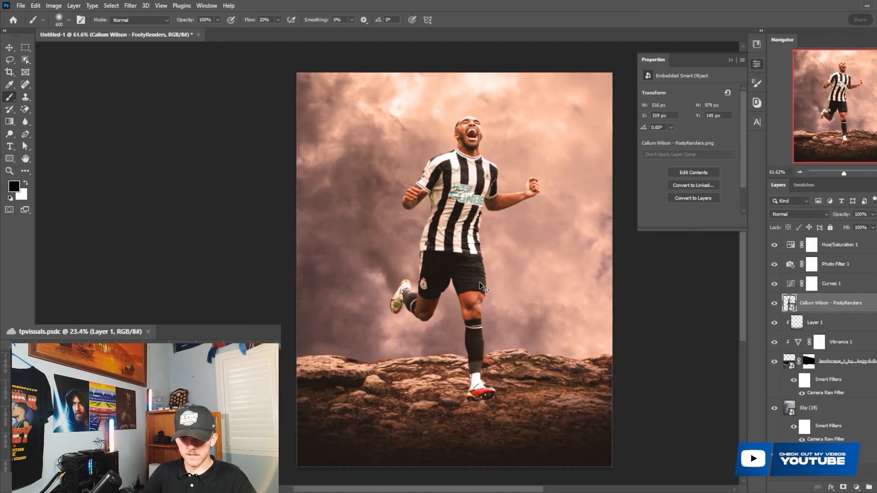
pyautogui.hotkey('ctrl', 'shift', 'z')
pyautogui.scroll(4, 537, 217)
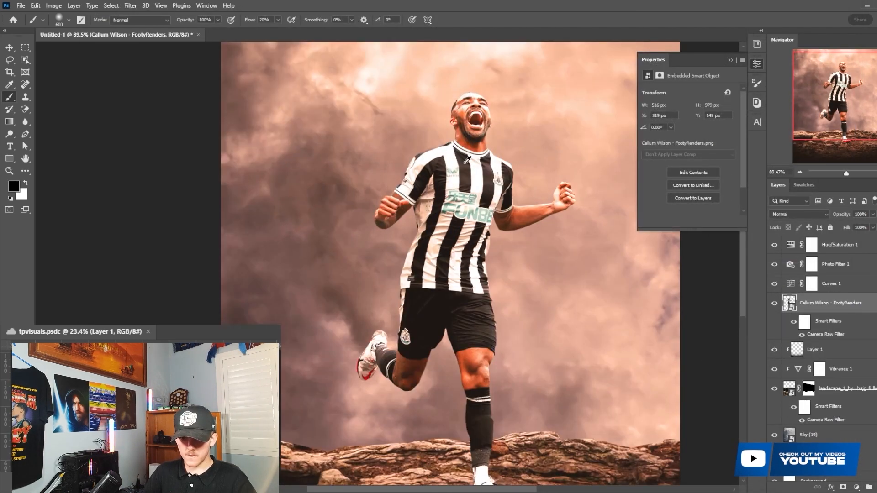
pyautogui.scroll(-6, 537, 217)
pyautogui.scroll(2, 537, 219)
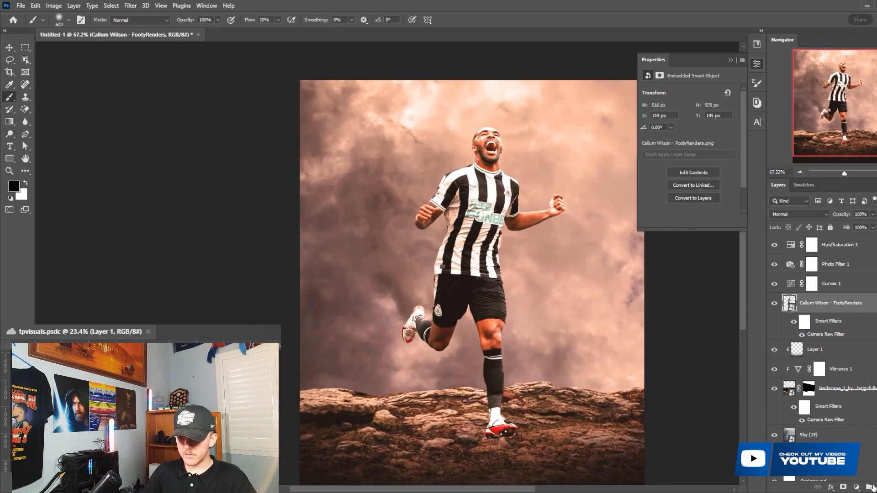
# - Create a new layer between Layer 1 and the player, and prepare a black flattened elliptical brush at 300 px and 100% flow
pyautogui.click(837, 346)
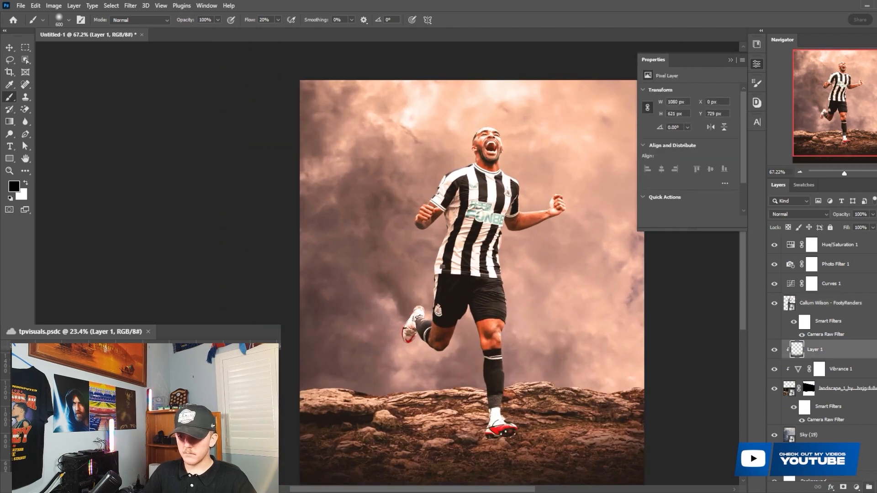
pyautogui.click(876, 487)
pyautogui.scroll(-3, 469, 356)
pyautogui.rightClick(478, 321)
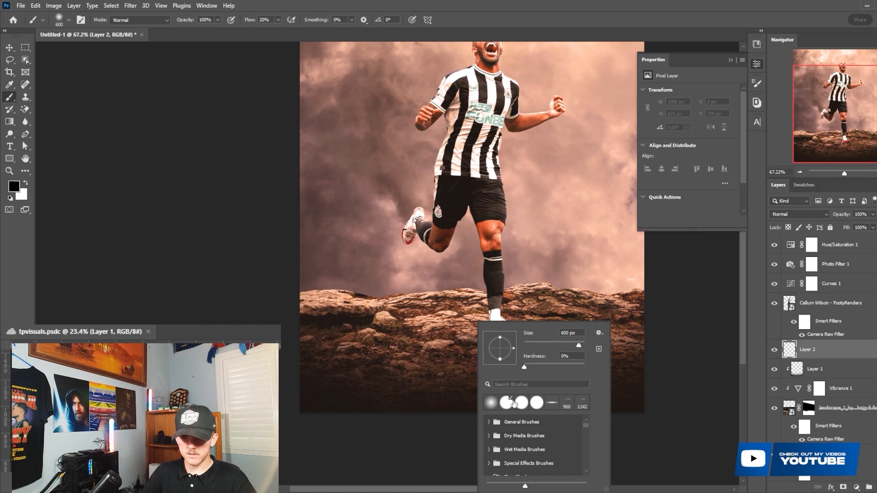
pyautogui.click(550, 404)
pyautogui.click(255, 40)
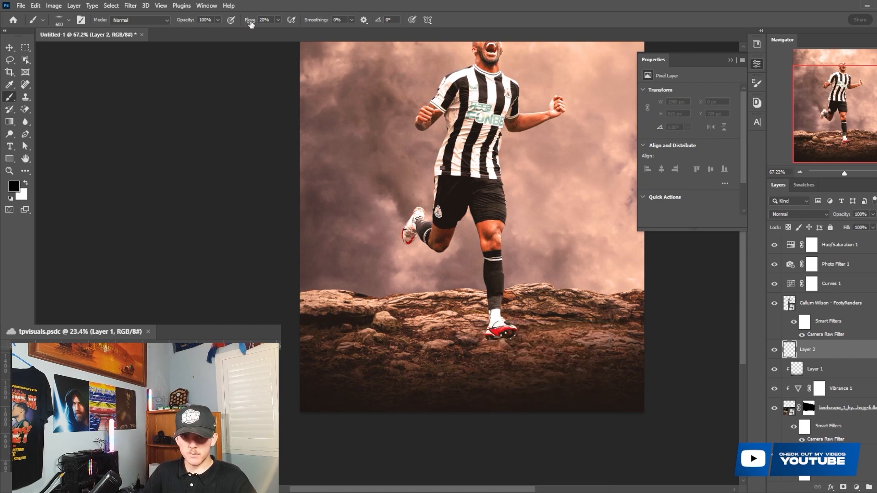
pyautogui.moveTo(250, 24); pyautogui.dragTo(292, 24)
pyautogui.scroll(-2, 446, 227)
pyautogui.press('[')
pyautogui.press('[')
pyautogui.press('[')
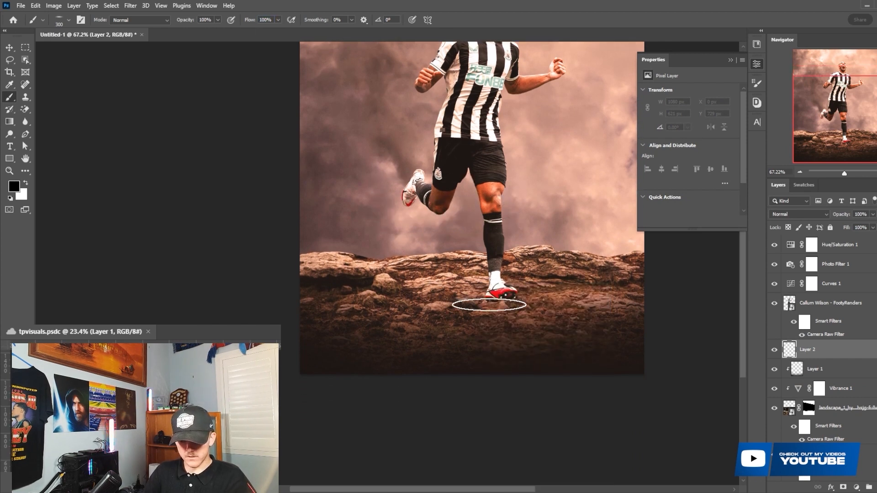
# - Paint a dark contact shadow on the ground beneath the player's foot, extending it sideways with a thinner 900 px flat brush
pyautogui.moveTo(490, 304); pyautogui.dragTo(485, 303)
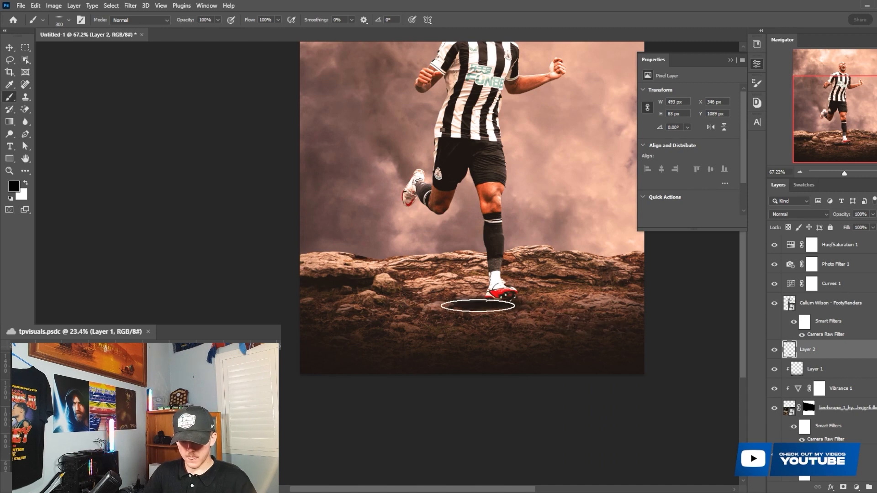
pyautogui.rightClick(482, 306)
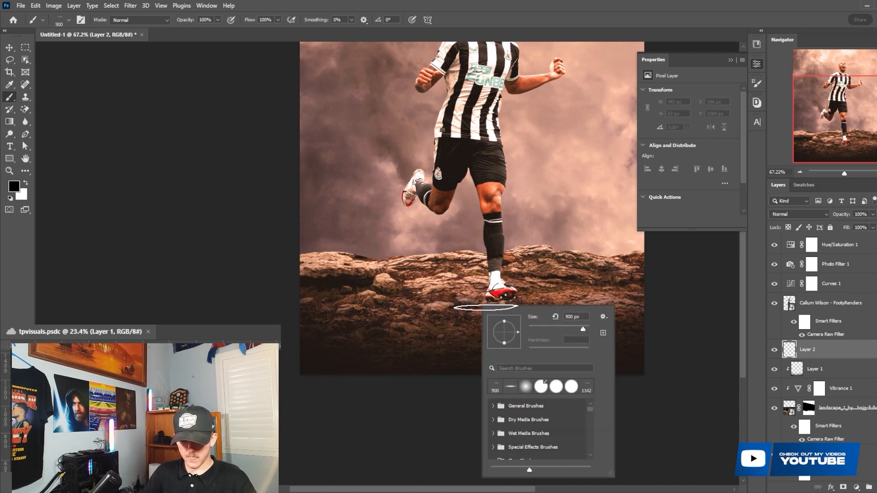
pyautogui.press('Return')
pyautogui.click(434, 302)
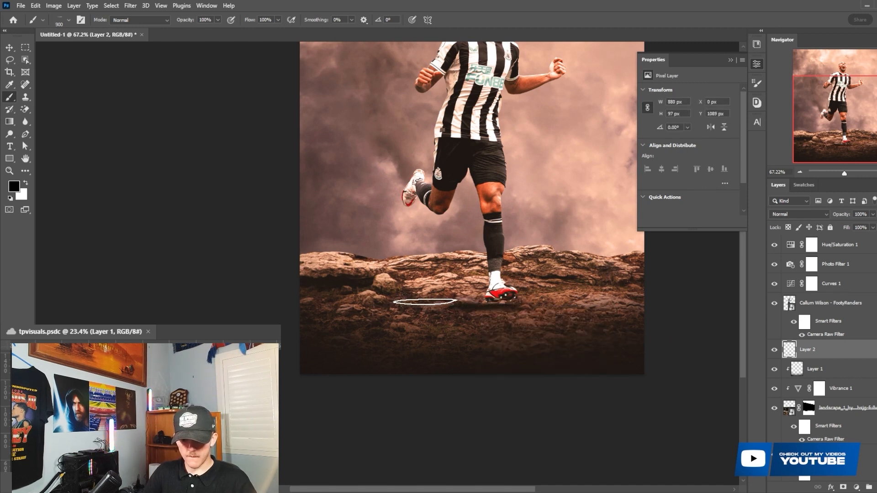
pyautogui.scroll(3, 448, 161)
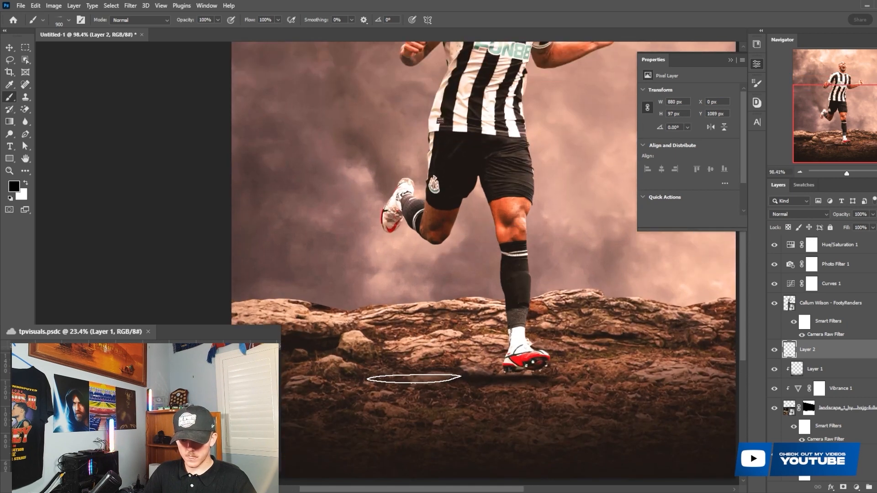
# - Add a new layer clipped to the player layer and choose a soft round brush with 23% flow
pyautogui.click(822, 304)
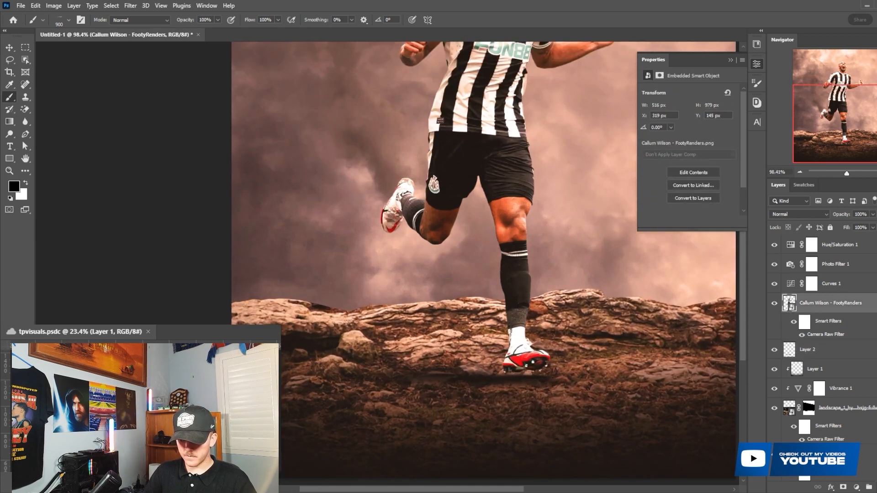
pyautogui.hotkey('ctrl', 'shift', 'alt', 'n')
pyautogui.rightClick(772, 304)
pyautogui.click(749, 274)
pyautogui.rightClick(584, 316)
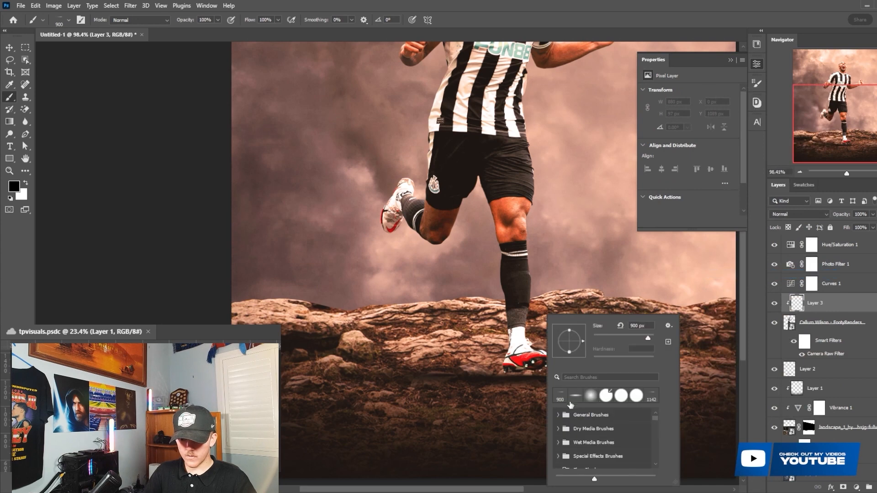
pyautogui.click(592, 397)
pyautogui.moveTo(250, 20); pyautogui.dragTo(213, 14)
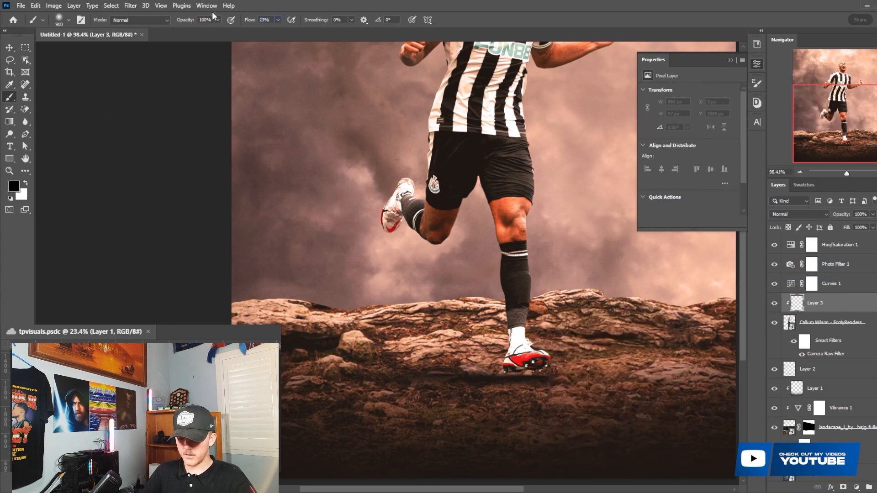
# - Paint soft black shading over the planted boot and white sock, reducing the brush from 150 px to 60 px
pyautogui.scroll(-3, 550, 270)
pyautogui.press('[')
pyautogui.press('[')
pyautogui.press('[')
pyautogui.press('[')
pyautogui.press('[')
pyautogui.press('[')
pyautogui.press('[')
pyautogui.press('[')
pyautogui.press('[')
pyautogui.press('[')
pyautogui.scroll(6, 519, 308)
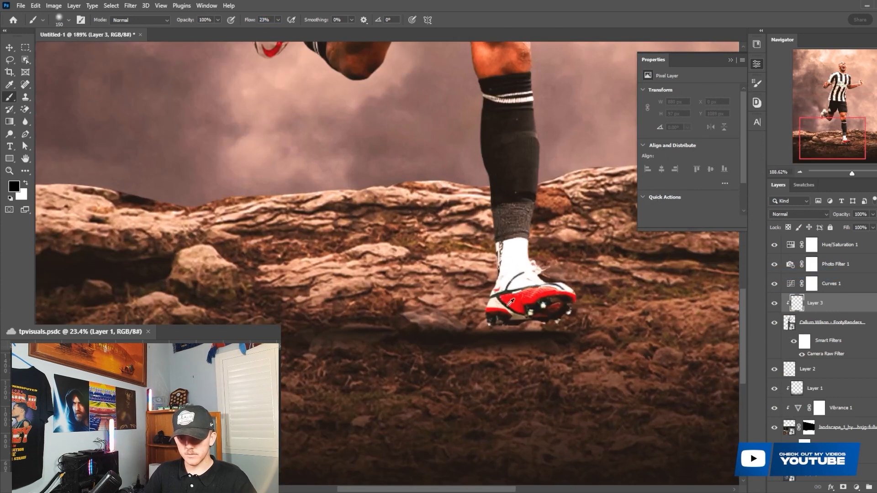
pyautogui.scroll(3, 489, 333)
pyautogui.press('[')
pyautogui.press('[')
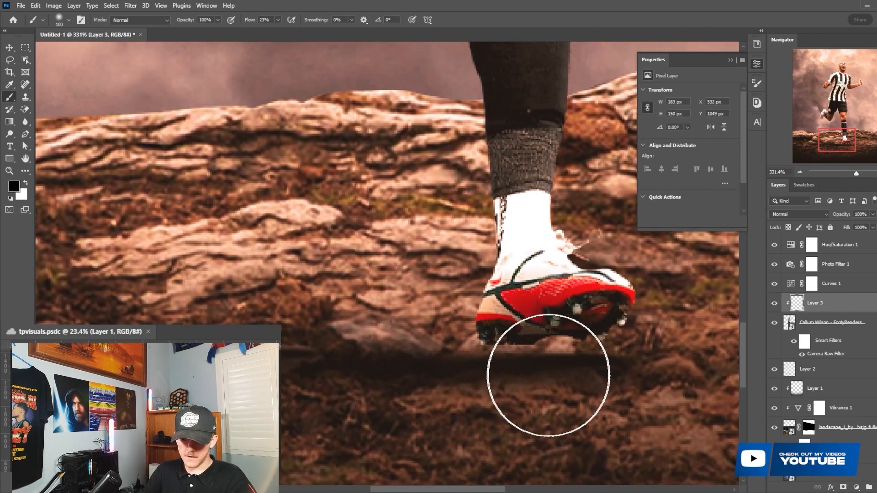
pyautogui.press('[')
pyautogui.press('[')
pyautogui.press('[')
pyautogui.press('[')
pyautogui.scroll(3, 439, 320)
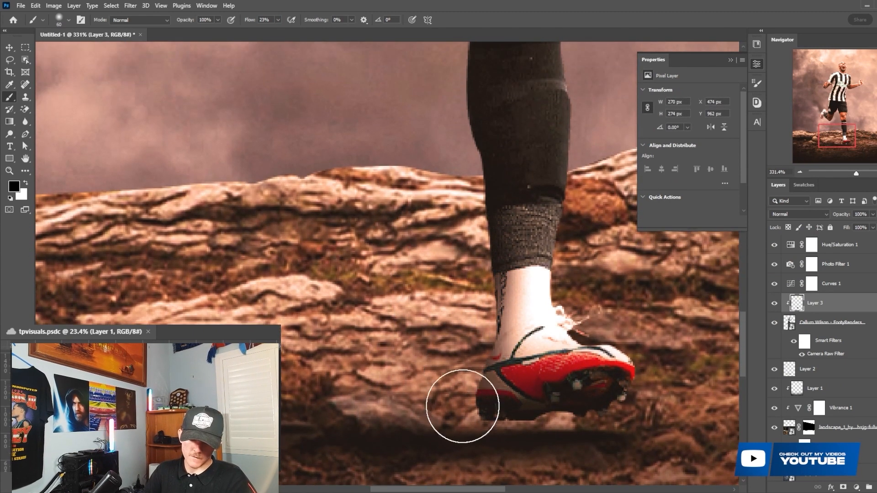
# - Paint soft black shading along the edge of the standing leg's black sock and knee, reducing the brush from 60 px to 45 px
pyautogui.scroll(3, 463, 406)
pyautogui.press('[')
pyautogui.scroll(4, 466, 264)
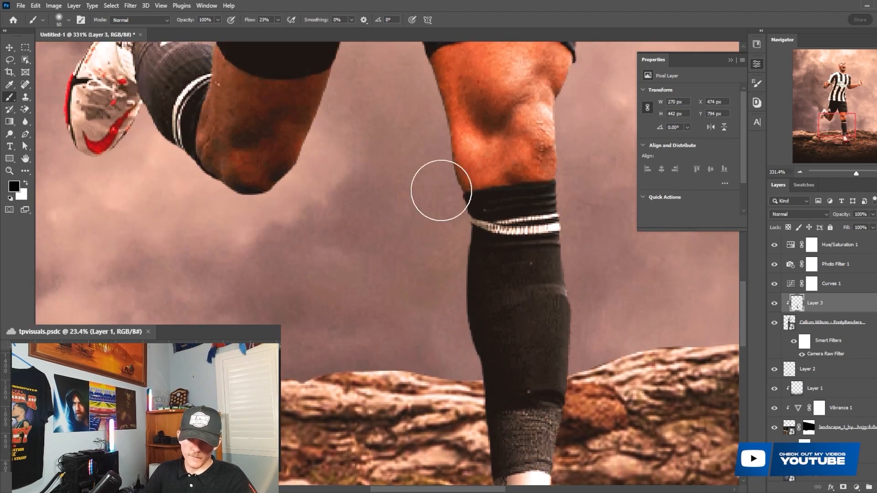
pyautogui.moveTo(414, 89); pyautogui.dragTo(437, 233)
pyautogui.scroll(3, 440, 270)
pyautogui.moveTo(441, 274)
pyautogui.mouseDown()
pyautogui.moveTo(410, 89)
pyautogui.moveTo(466, 333)
pyautogui.mouseUp()
pyautogui.press('[')
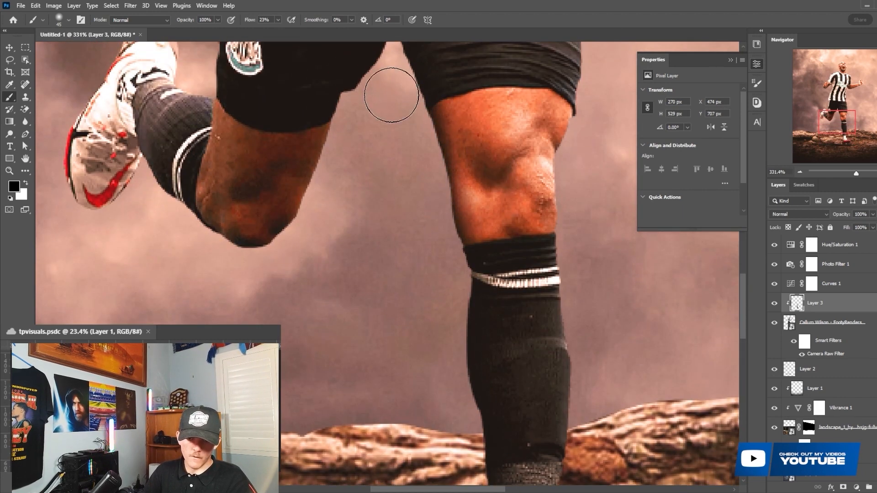
# - Paint soft black shading over the raised boot, the underside of the bent leg and the hem of the shorts
pyautogui.moveTo(372, 86)
pyautogui.mouseDown()
pyautogui.moveTo(311, 189)
pyautogui.moveTo(299, 228)
pyautogui.moveTo(310, 190)
pyautogui.moveTo(214, 260)
pyautogui.moveTo(285, 271)
pyautogui.moveTo(139, 166)
pyautogui.moveTo(153, 186)
pyautogui.moveTo(100, 236)
pyautogui.mouseUp()
pyautogui.moveTo(134, 186)
pyautogui.mouseDown()
pyautogui.moveTo(82, 222)
pyautogui.moveTo(66, 196)
pyautogui.mouseUp()
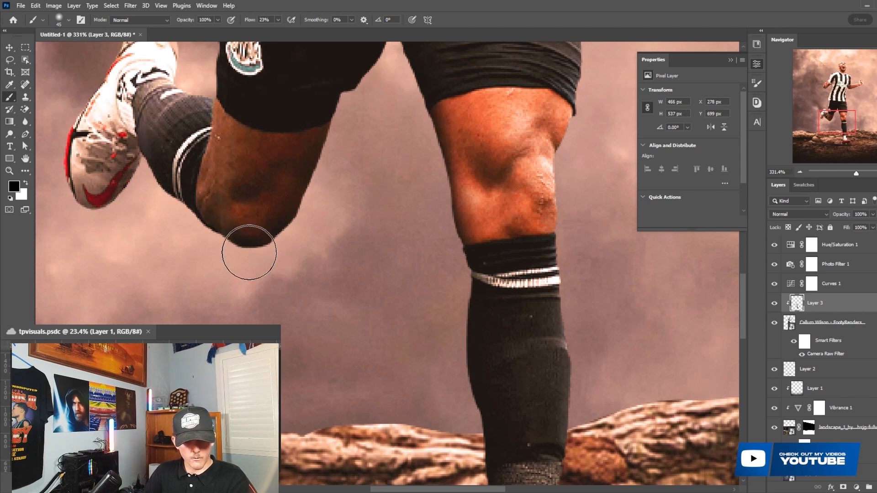
pyautogui.scroll(1, 356, 179)
pyautogui.moveTo(384, 74); pyautogui.dragTo(396, 78)
pyautogui.scroll(-2, 430, 226)
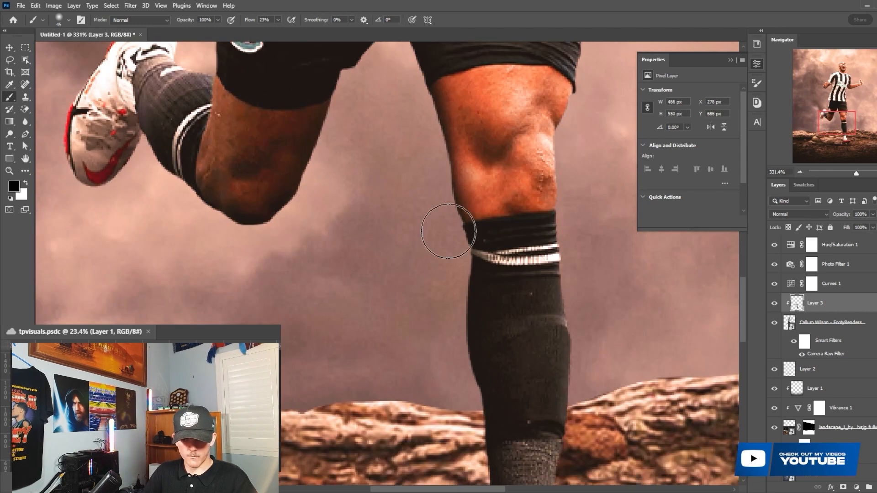
pyautogui.scroll(-3, 413, 248)
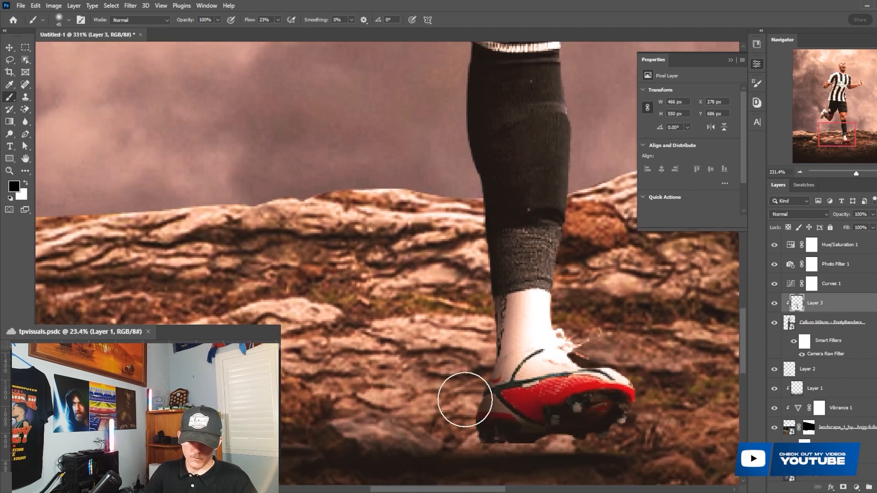
pyautogui.scroll(-1, 480, 394)
pyautogui.scroll(-8, 664, 325)
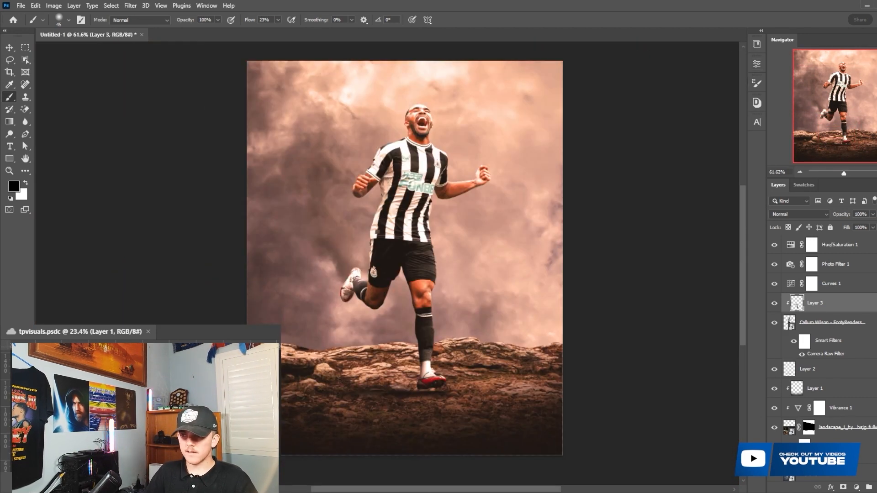
# - Place the Dirt_Explosion_8 image above the player, transforming it so the dust rises from the lower-right corner of the canvas
pyautogui.moveTo(876, 376); pyautogui.dragTo(404, 379)
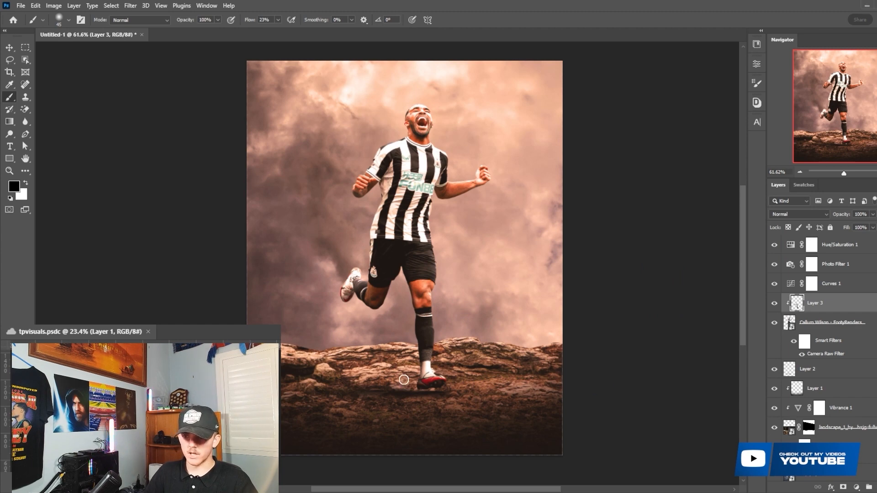
pyautogui.moveTo(378, 310); pyautogui.dragTo(352, 393)
pyautogui.moveTo(521, 347); pyautogui.dragTo(484, 245)
pyautogui.moveTo(400, 352); pyautogui.dragTo(348, 313)
pyautogui.moveTo(343, 367); pyautogui.dragTo(267, 381)
pyautogui.moveTo(388, 322); pyautogui.dragTo(73, 288)
pyautogui.moveTo(231, 357); pyautogui.dragTo(418, 410)
pyautogui.moveTo(542, 346); pyautogui.dragTo(366, 272)
pyautogui.moveTo(463, 411); pyautogui.dragTo(632, 287)
pyautogui.click(470, 19)
pyautogui.press('b')
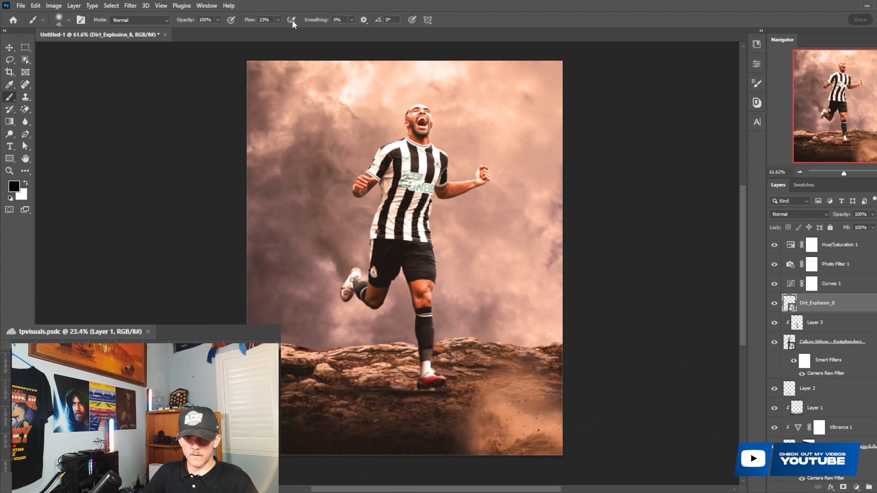
# - Apply a Gaussian Blur with a radius of 3.3 pixels to the dirt explosion layer
pyautogui.click(130, 6)
pyautogui.moveTo(213, 128)
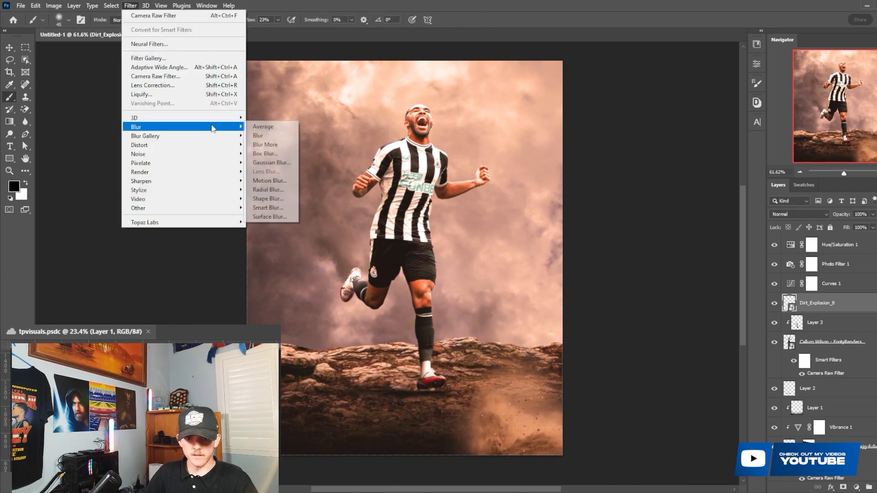
pyautogui.click(271, 163)
pyautogui.click(590, 269)
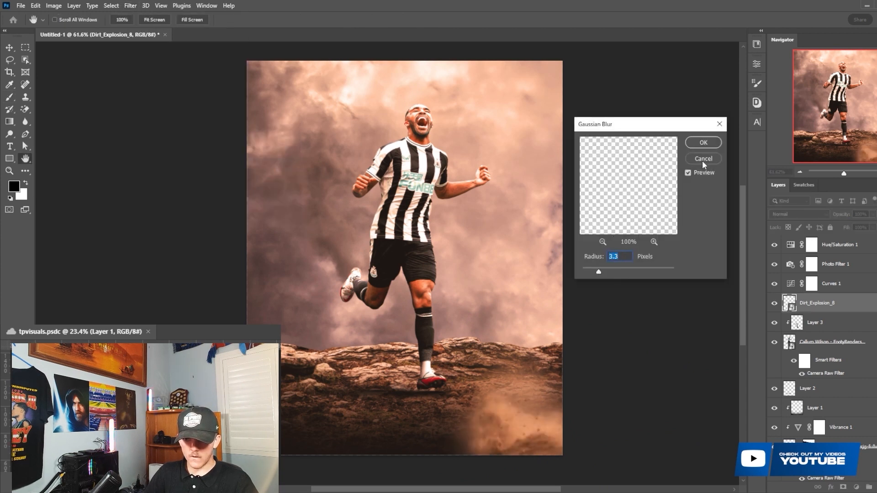
pyautogui.click(704, 143)
# - Clip a Selective Color adjustment to the dirt explosion, setting Reds to Cyan -53, Magenta +59, Yellow +57 and Black +36
pyautogui.click(857, 486)
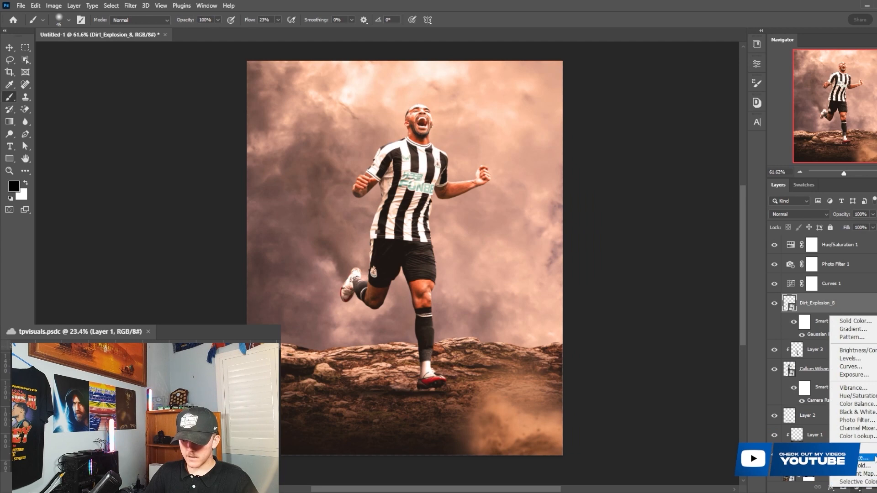
pyautogui.click(869, 483)
pyautogui.rightClick(848, 310)
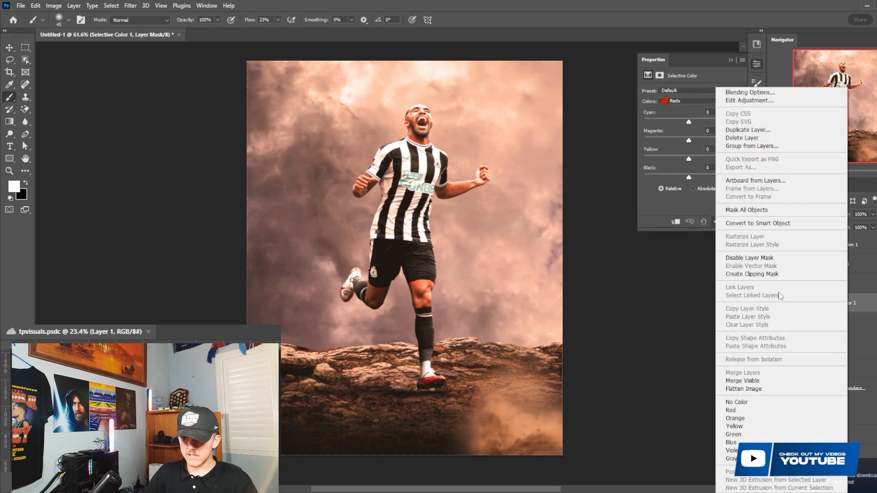
pyautogui.click(735, 292)
pyautogui.moveTo(689, 122); pyautogui.dragTo(696, 122)
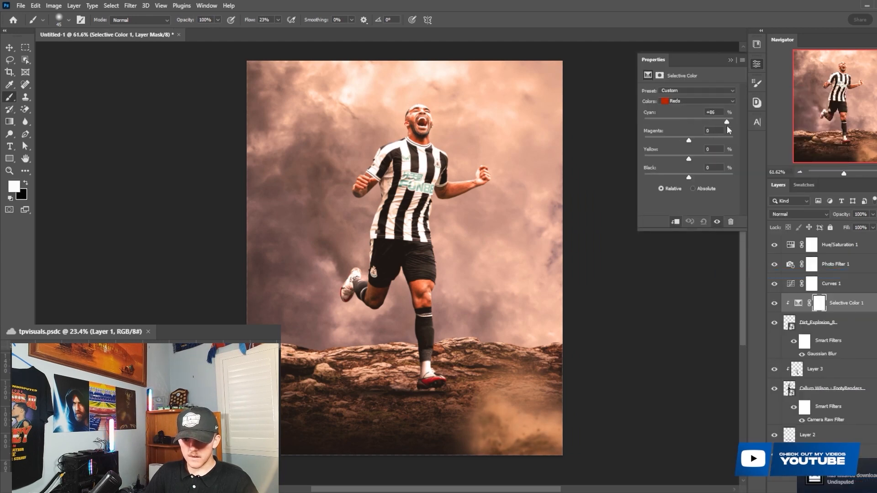
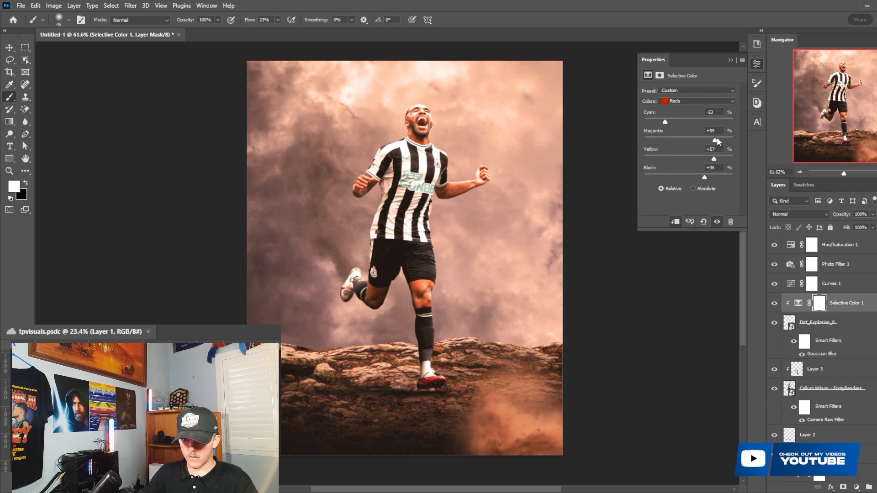
# - Duplicate the dirt explosion with its Selective Color adjustment, then rotate the copy 4.93° and position it in the canvas's lower-left corner
pyautogui.keyDown('shift'); pyautogui.click(846, 329); pyautogui.keyUp('shift')
pyautogui.hotkey('ctrl', 'j')
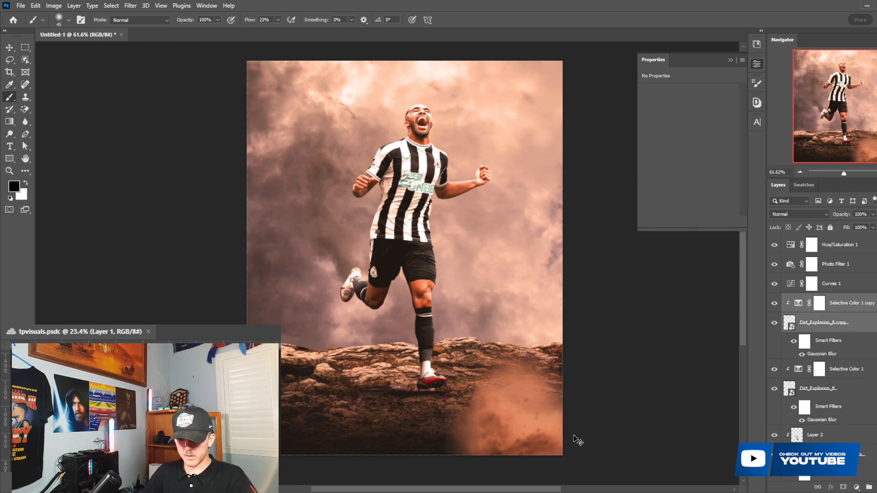
pyautogui.hotkey('ctrl', 't')
pyautogui.moveTo(576, 436); pyautogui.dragTo(258, 418)
pyautogui.moveTo(352, 436); pyautogui.dragTo(225, 461)
pyautogui.moveTo(372, 410); pyautogui.dragTo(373, 429)
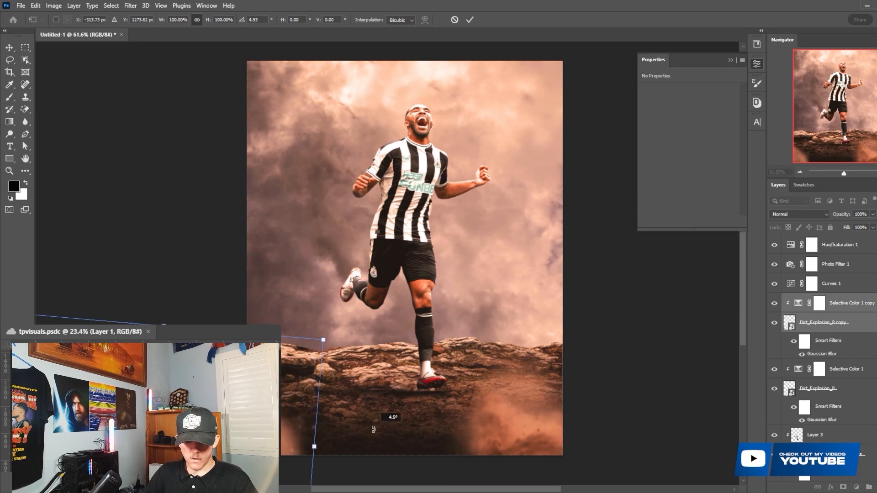
pyautogui.moveTo(229, 429); pyautogui.dragTo(263, 433)
pyautogui.press('Return')
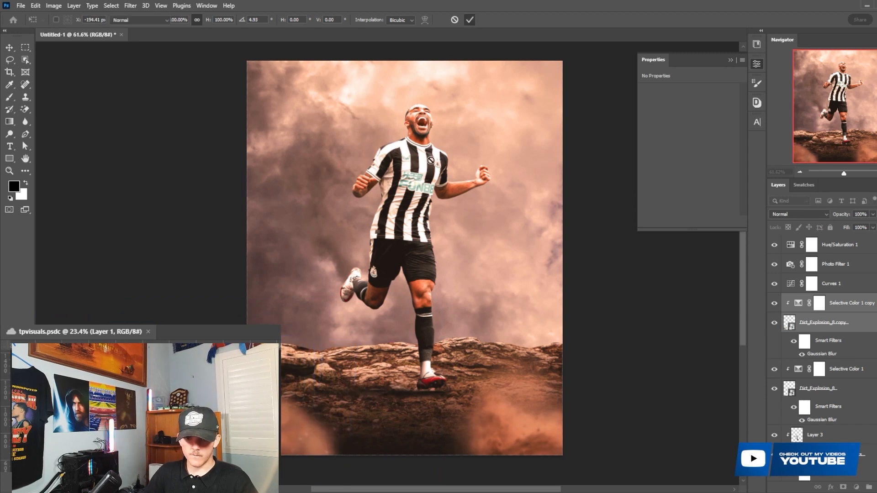
pyautogui.press('b')
# - Add two new layers above Layer 3, clip them to the player and set their blend mode to Overlay
pyautogui.click(843, 323)
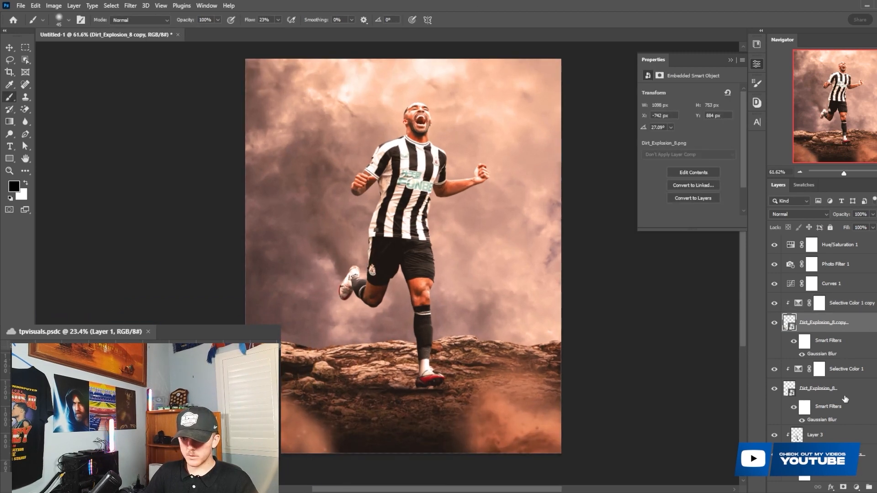
pyautogui.click(845, 389)
pyautogui.scroll(-2, 841, 402)
pyautogui.click(836, 397)
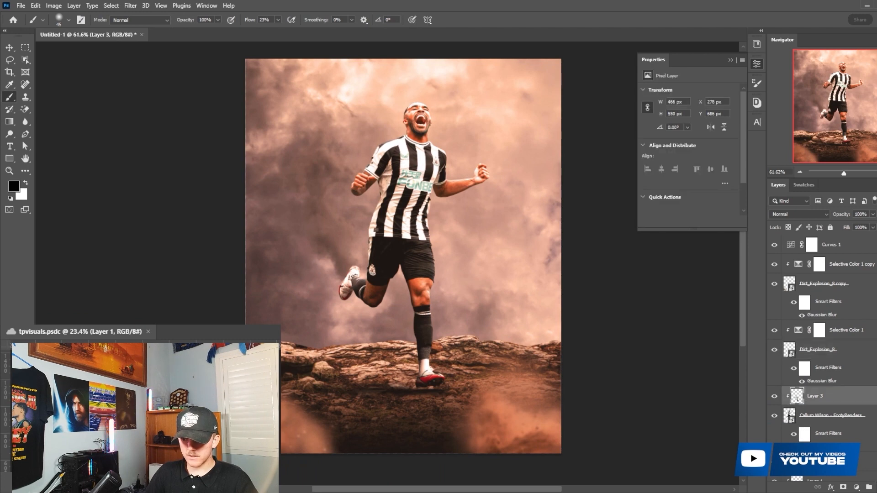
pyautogui.hotkey('ctrl', 'shift', 'alt', 'n')
pyautogui.hotkey('ctrl', 'shift', 'alt', 'n')
pyautogui.keyDown('shift'); pyautogui.click(822, 423); pyautogui.keyUp('shift')
pyautogui.rightClick(822, 424)
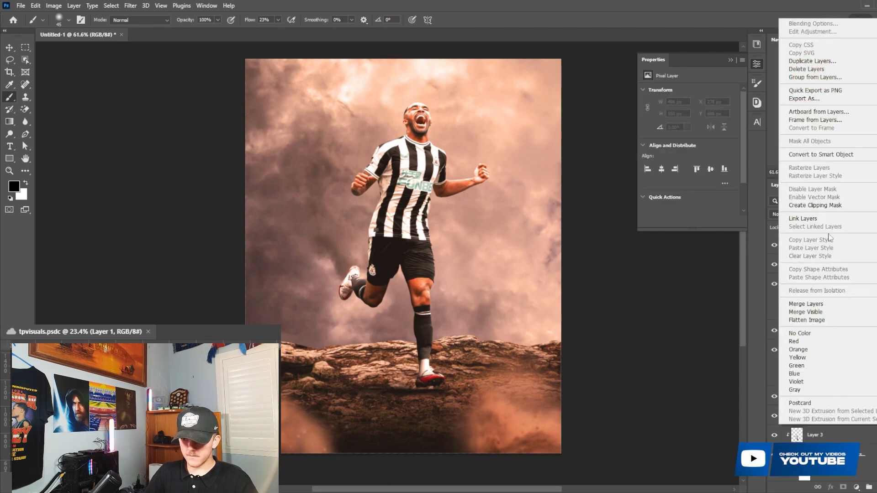
pyautogui.click(838, 205)
pyautogui.click(800, 215)
pyautogui.click(802, 325)
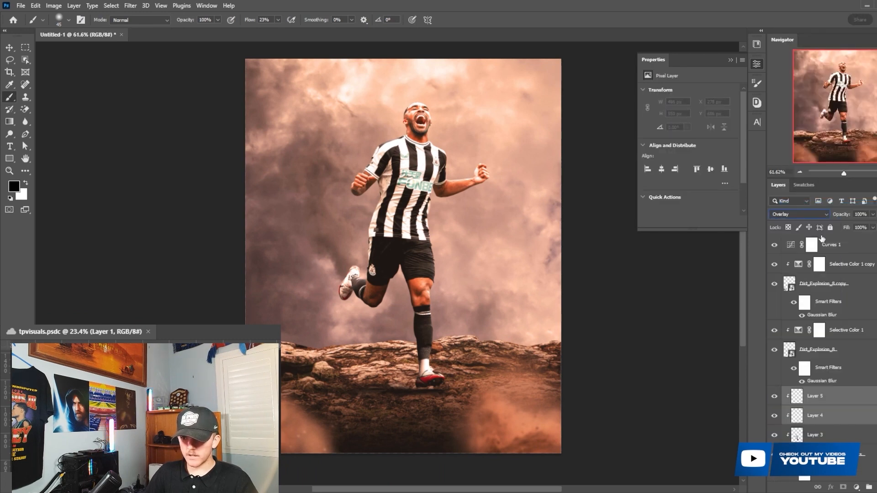
# - Set the brush to 25% opacity and 100% flow, and rename the upper Overlay layer w and the lower one b
pyautogui.click(826, 397)
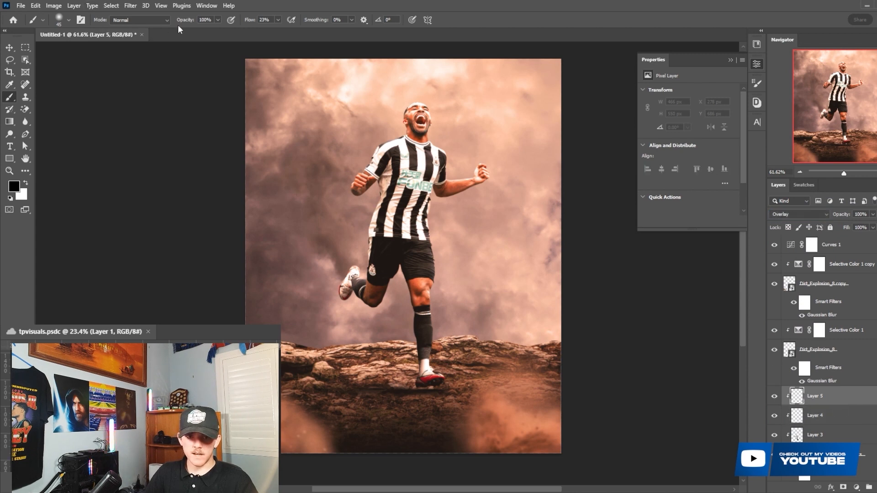
pyautogui.moveTo(184, 20); pyautogui.dragTo(144, 20)
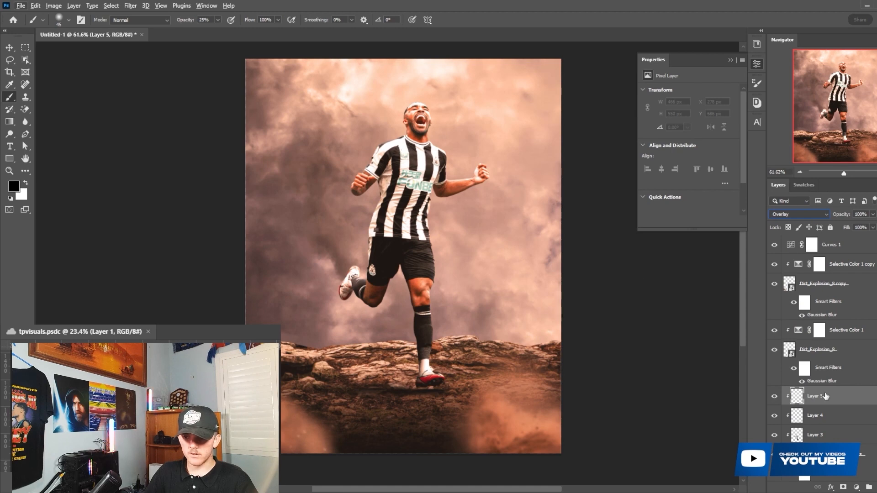
pyautogui.write('w')
pyautogui.click(815, 417)
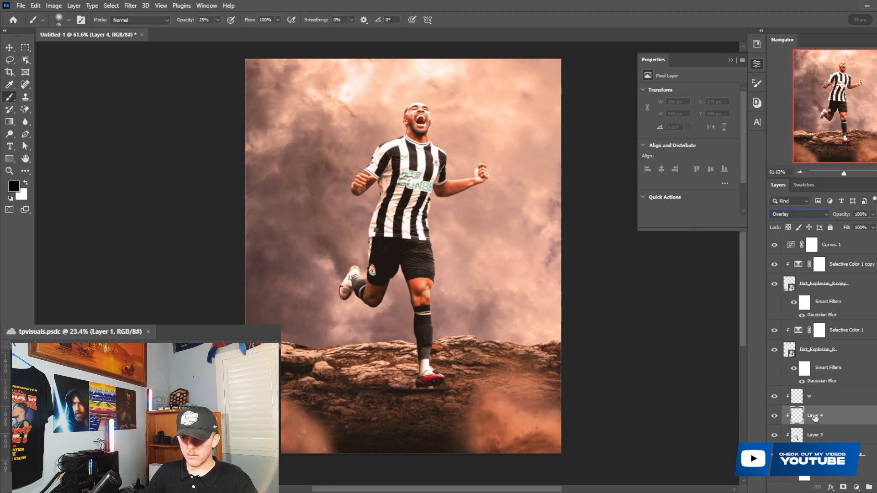
pyautogui.write('b')
pyautogui.press('Return')
# - On layer w, paint white highlights across the player's upper face with a soft brush reduced from 45 px to 25 px and smaller
pyautogui.click(818, 396)
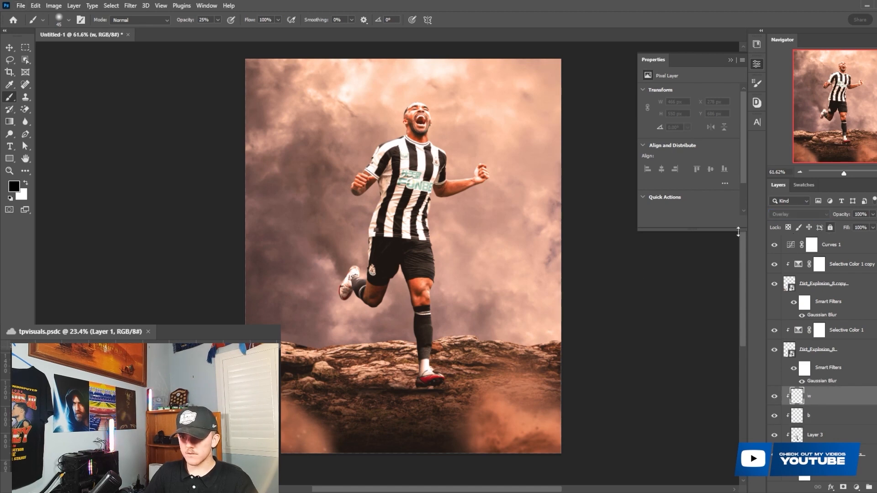
pyautogui.scroll(10, 413, 117)
pyautogui.press('x')
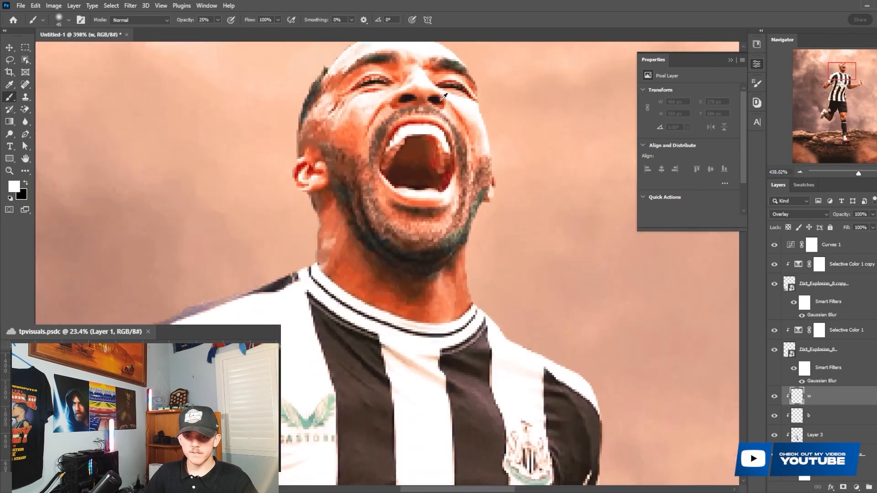
pyautogui.scroll(3, 347, 99)
pyautogui.press('[')
pyautogui.press('[')
pyautogui.press('[')
pyautogui.press('[')
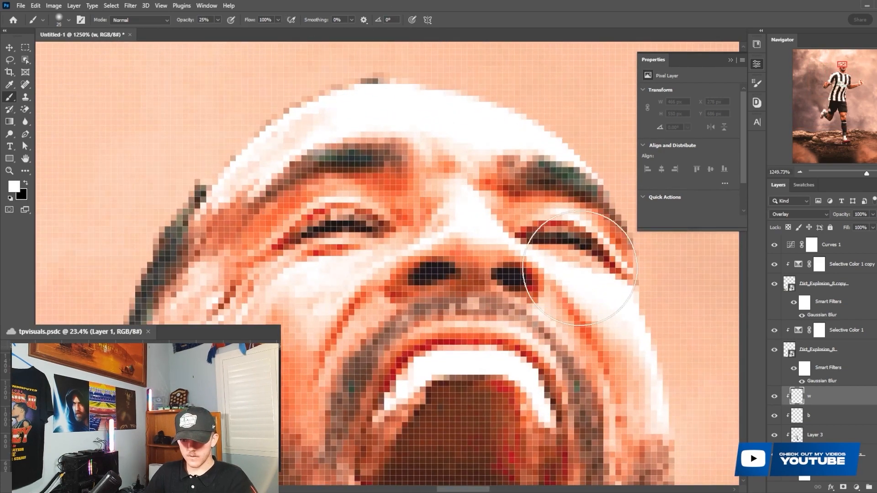
pyautogui.moveTo(498, 228)
pyautogui.mouseDown()
pyautogui.moveTo(459, 197)
pyautogui.moveTo(506, 151)
pyautogui.moveTo(480, 116)
pyautogui.moveTo(371, 113)
pyautogui.moveTo(274, 168)
pyautogui.moveTo(355, 246)
pyautogui.moveTo(270, 323)
pyautogui.moveTo(320, 286)
pyautogui.moveTo(183, 290)
pyautogui.moveTo(276, 305)
pyautogui.mouseUp()
pyautogui.scroll(-3, 343, 276)
pyautogui.moveTo(376, 240); pyautogui.dragTo(304, 368)
pyautogui.scroll(-2, 478, 284)
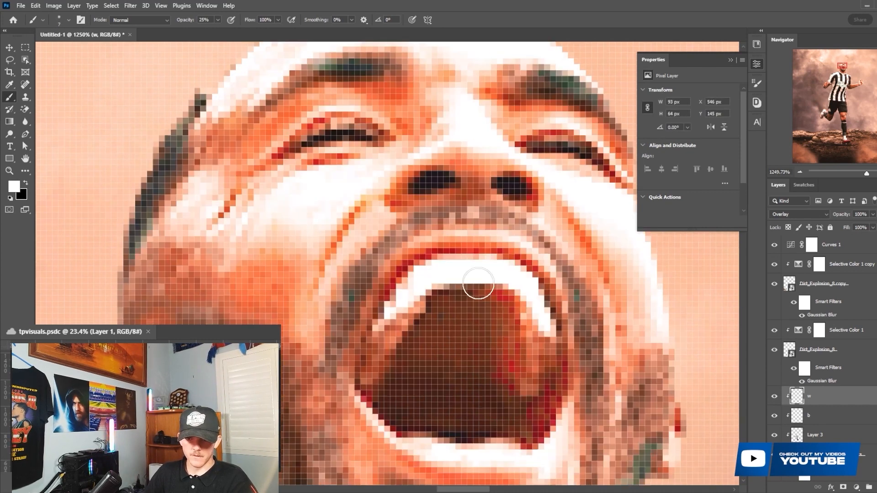
# - Paint white highlights around the mouth, cheek, chin and ear on layer w, adjusting the small brush for each area
pyautogui.moveTo(547, 232); pyautogui.dragTo(626, 345)
pyautogui.scroll(-5, 597, 243)
pyautogui.press(']')
pyautogui.moveTo(606, 279)
pyautogui.mouseDown()
pyautogui.moveTo(498, 397)
pyautogui.moveTo(302, 241)
pyautogui.moveTo(555, 234)
pyautogui.moveTo(403, 146)
pyautogui.moveTo(554, 197)
pyautogui.moveTo(503, 261)
pyautogui.mouseUp()
pyautogui.press('[')
pyautogui.scroll(2, 343, 250)
pyautogui.press(']')
pyautogui.press(']')
pyautogui.moveTo(192, 260)
pyautogui.mouseDown()
pyautogui.moveTo(157, 226)
pyautogui.moveTo(181, 267)
pyautogui.mouseUp()
pyautogui.scroll(-6, 258, 194)
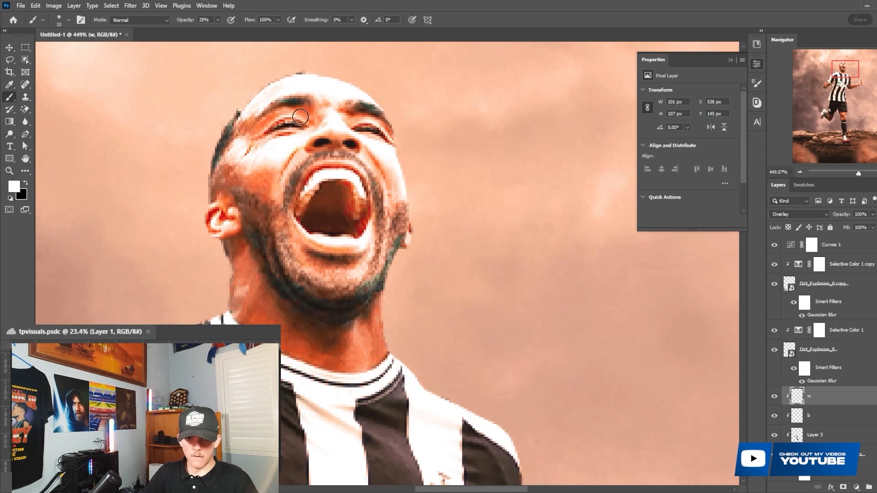
# - Paint white highlights on the eye areas, neck, shirt and arms using a 10 px brush
pyautogui.moveTo(300, 117); pyautogui.dragTo(286, 127)
pyautogui.moveTo(350, 120)
pyautogui.mouseDown()
pyautogui.moveTo(381, 139)
pyautogui.moveTo(390, 119)
pyautogui.moveTo(350, 109)
pyautogui.mouseUp()
pyautogui.scroll(-2, 299, 229)
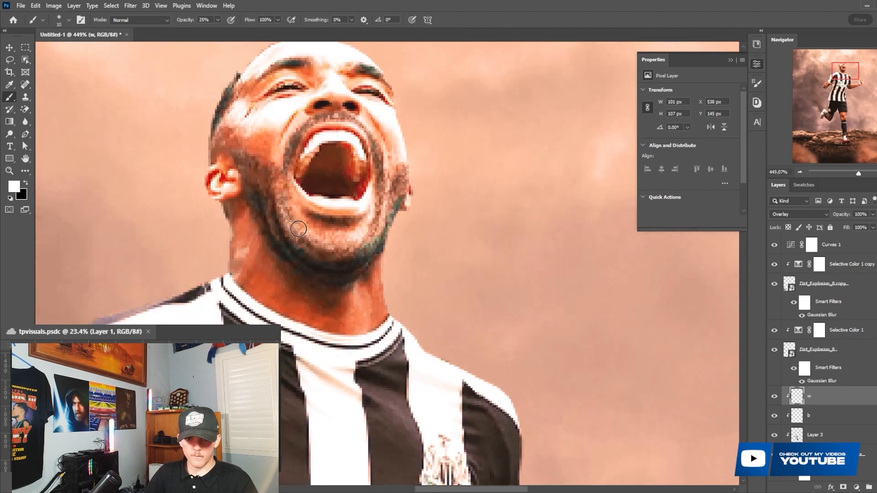
pyautogui.scroll(-1, 298, 228)
pyautogui.moveTo(249, 223)
pyautogui.mouseDown()
pyautogui.moveTo(238, 255)
pyautogui.moveTo(246, 204)
pyautogui.mouseUp()
pyautogui.moveTo(367, 274)
pyautogui.mouseDown()
pyautogui.moveTo(356, 297)
pyautogui.moveTo(380, 278)
pyautogui.mouseUp()
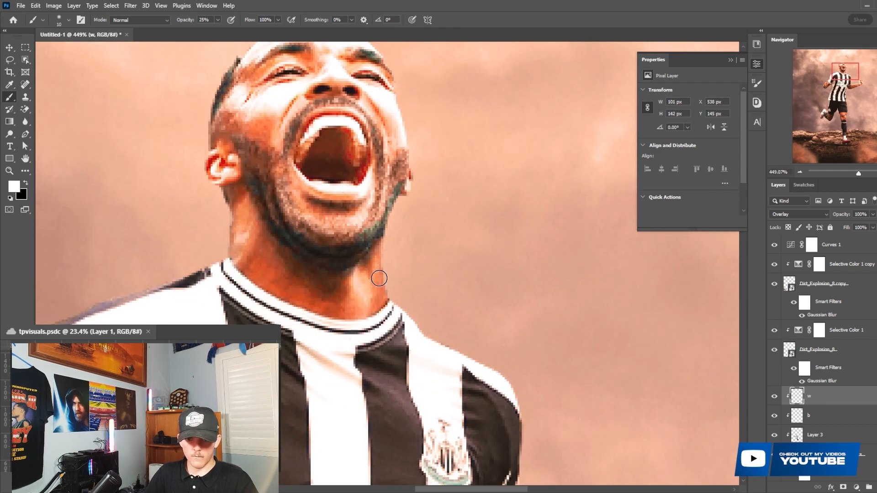
pyautogui.scroll(-4, 379, 278)
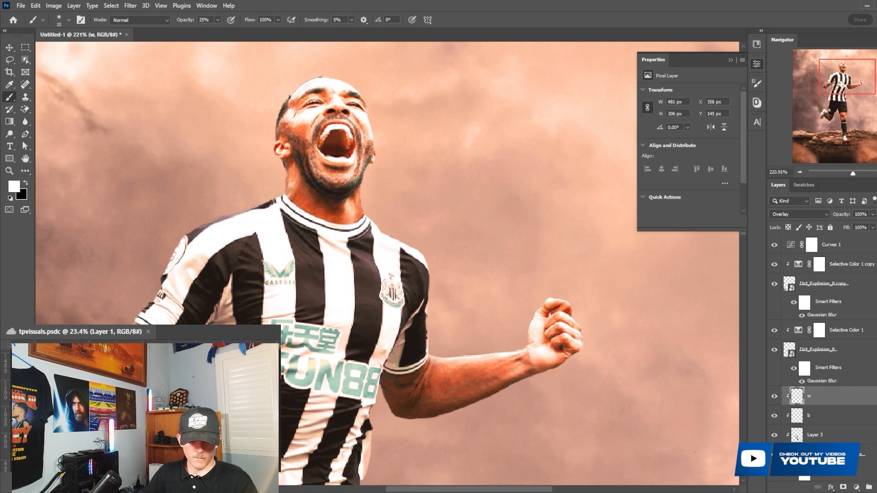
# - Enlarge the brush to 20 px and paint white highlights down the player's lower body to the standing leg's knee
pyautogui.scroll(-6, 220, 313)
pyautogui.scroll(-3, 224, 347)
pyautogui.scroll(4, 228, 349)
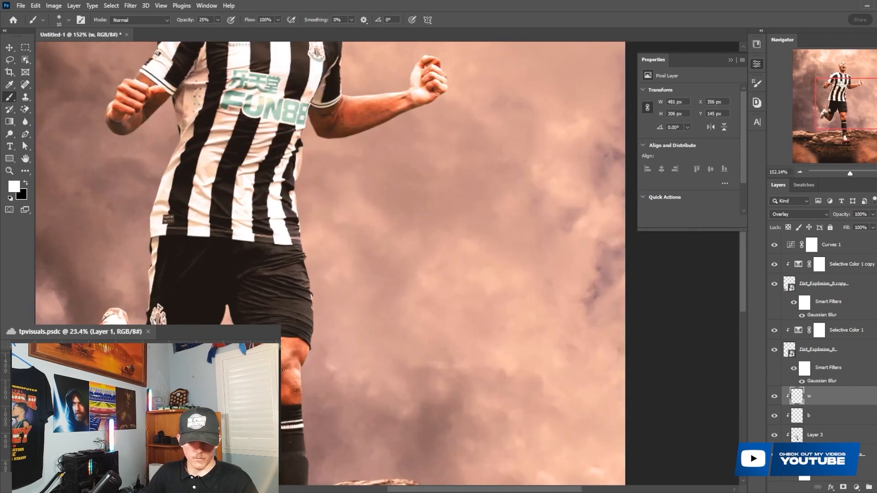
pyautogui.scroll(-1, 288, 351)
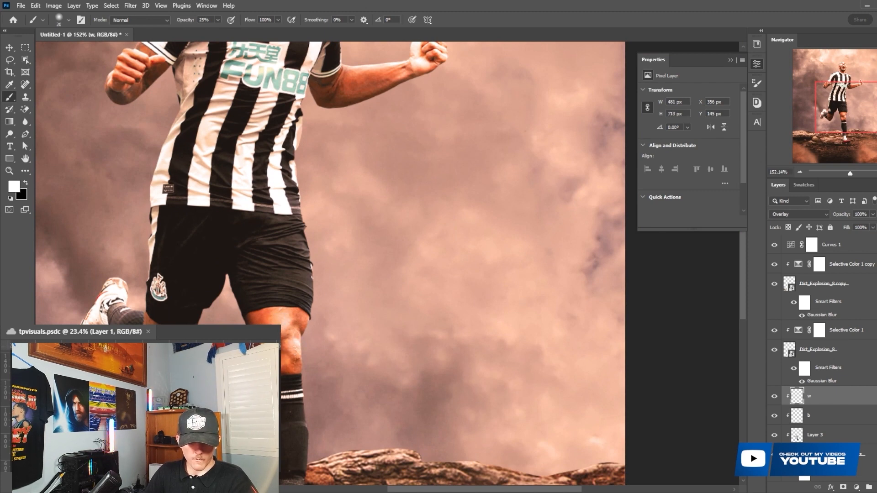
pyautogui.scroll(1, 253, 242)
pyautogui.scroll(-4, 288, 258)
pyautogui.scroll(4, 160, 197)
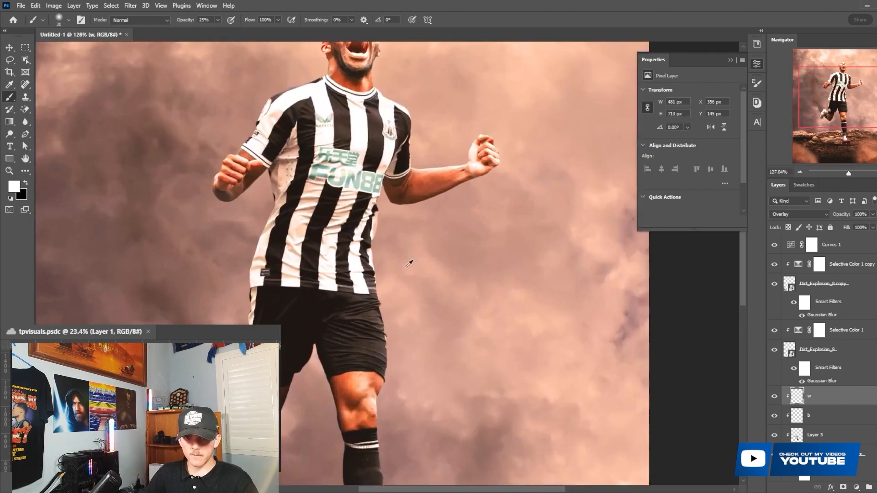
# - Make layer b active and switch the painting colour to black for shading the player's neck
pyautogui.scroll(-6, 411, 262)
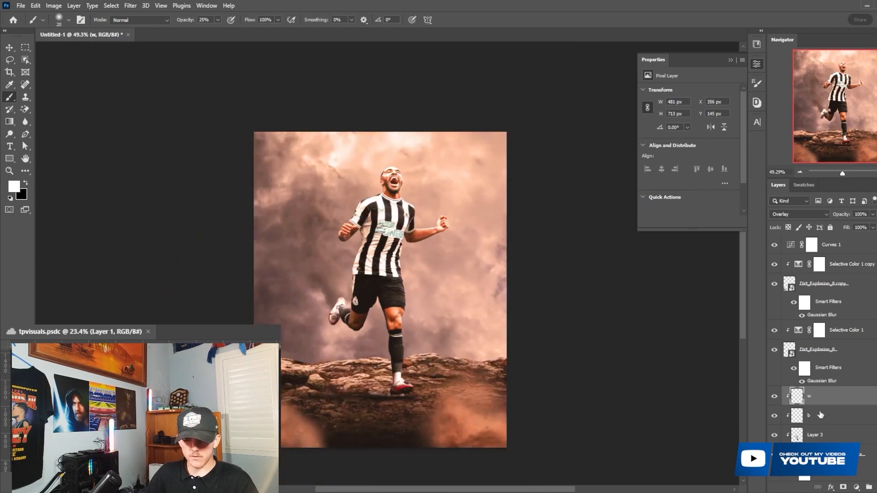
pyautogui.click(821, 416)
pyautogui.press('x')
pyautogui.scroll(3, 370, 208)
pyautogui.scroll(8, 368, 182)
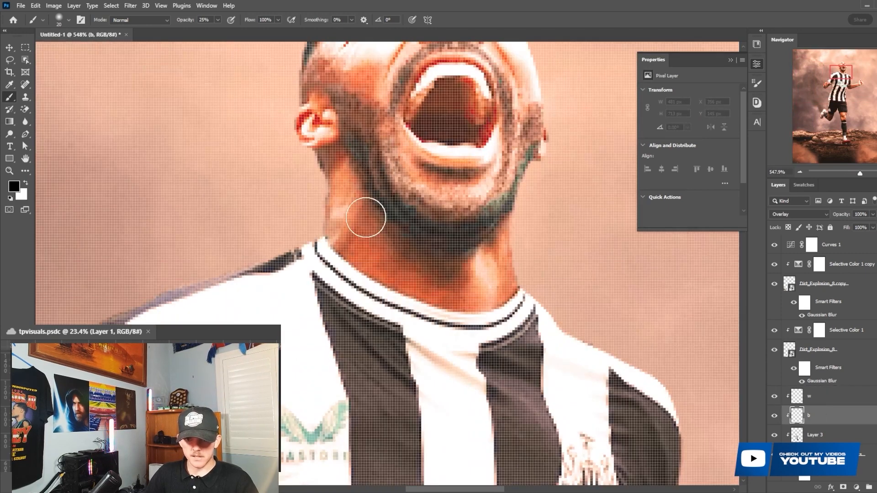
pyautogui.moveTo(363, 216); pyautogui.dragTo(381, 269)
pyautogui.click(414, 285)
pyautogui.hotkey('ctrl', 'z')
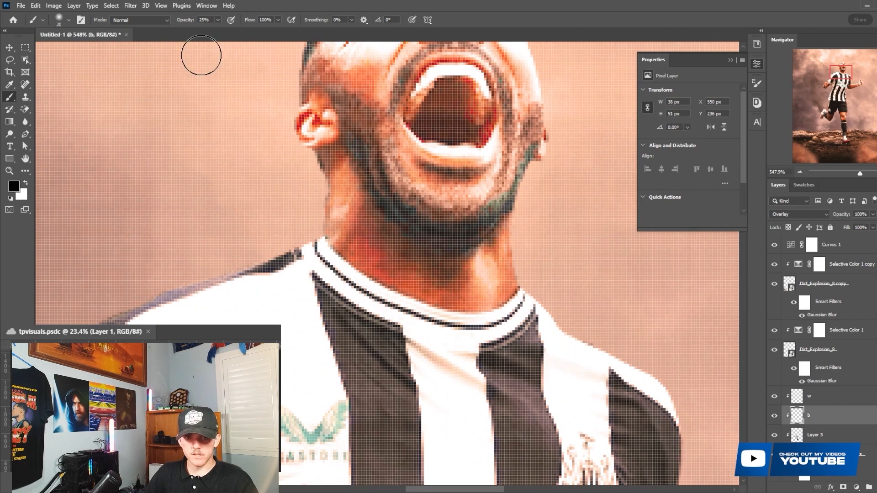
pyautogui.hotkey('ctrl', 'z')
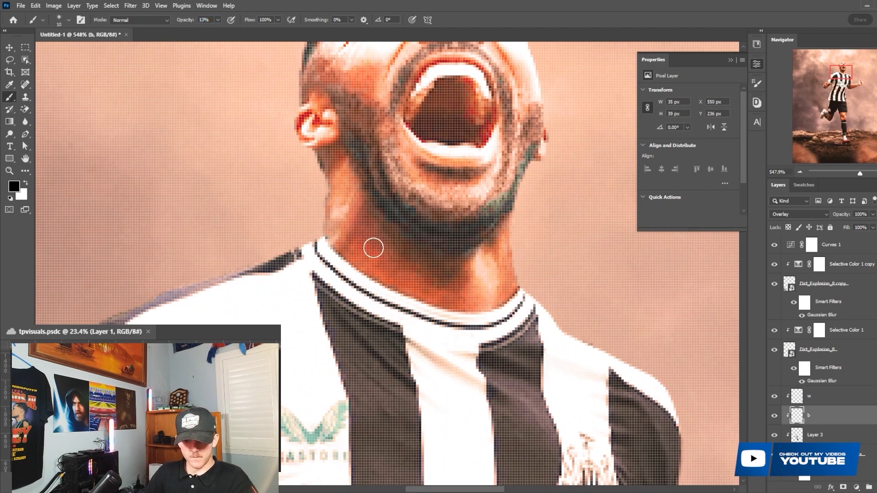
# - Paint black shadows on layer b at 13% opacity, using a 20 px brush across the neck and a smaller one along the jaw
pyautogui.press(']')
pyautogui.moveTo(379, 264)
pyautogui.mouseDown()
pyautogui.moveTo(424, 283)
pyautogui.moveTo(467, 251)
pyautogui.moveTo(480, 269)
pyautogui.mouseUp()
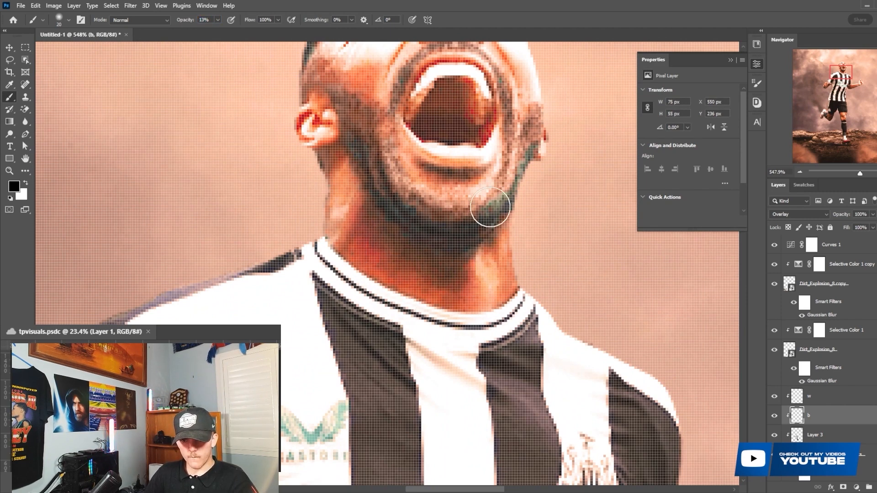
pyautogui.scroll(1, 461, 208)
pyautogui.press('[')
pyautogui.press('[')
pyautogui.moveTo(410, 211)
pyautogui.mouseDown()
pyautogui.moveTo(488, 198)
pyautogui.moveTo(391, 165)
pyautogui.mouseUp()
pyautogui.scroll(1, 479, 220)
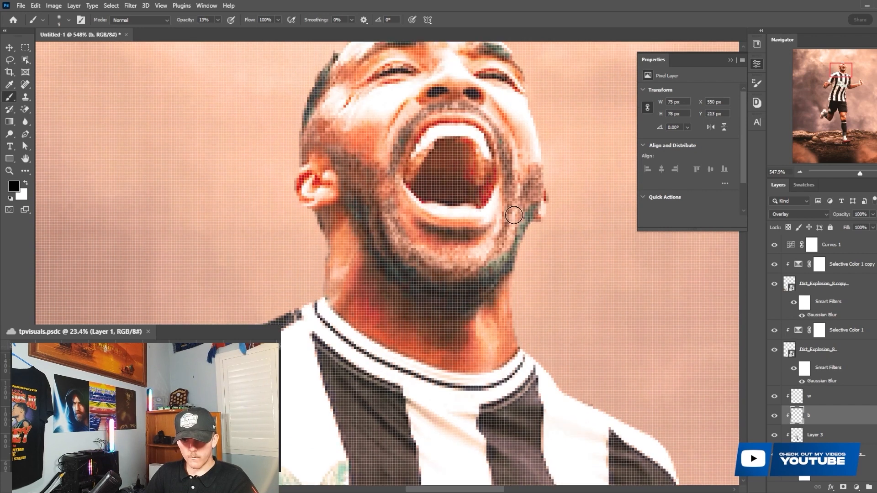
# - Paint black shadows around the mouth, cheeks, temple and both sides of the face with a small brush of about 10 px
pyautogui.moveTo(514, 214); pyautogui.dragTo(500, 125)
pyautogui.press('[')
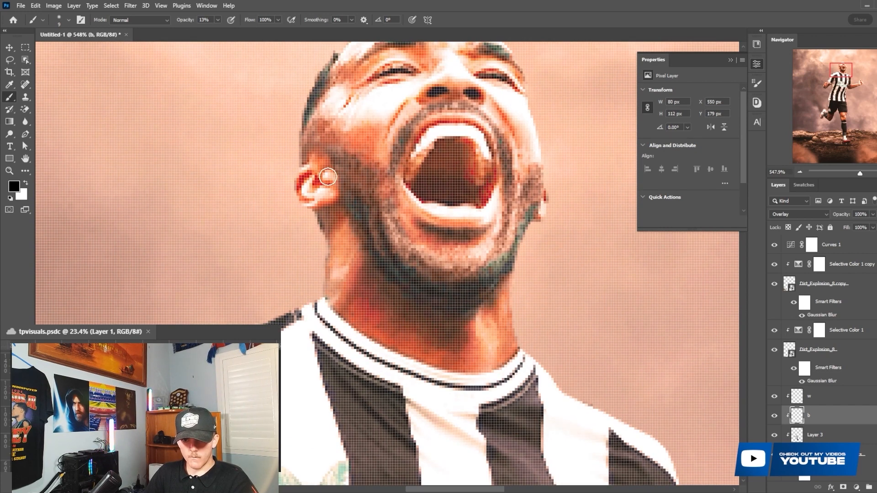
pyautogui.scroll(1, 309, 175)
pyautogui.moveTo(333, 160)
pyautogui.mouseDown()
pyautogui.moveTo(370, 175)
pyautogui.moveTo(392, 139)
pyautogui.moveTo(348, 111)
pyautogui.mouseUp()
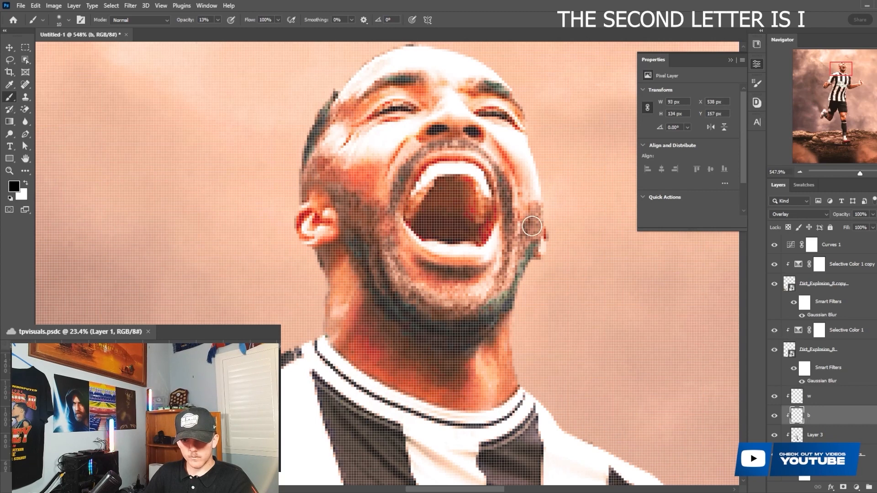
pyautogui.moveTo(531, 226); pyautogui.dragTo(534, 270)
pyautogui.scroll(1, 521, 212)
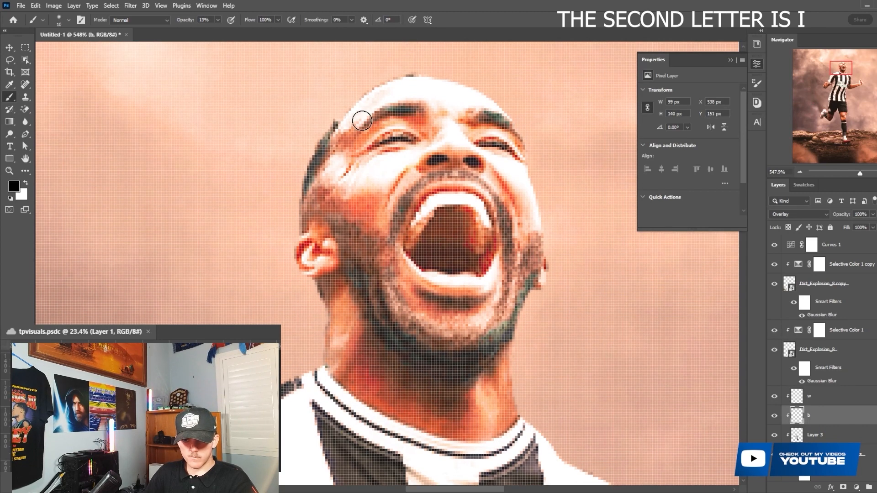
# - Darken the brow area and the neck along the shirt collar with small black brush strokes at 13% opacity
pyautogui.press(']')
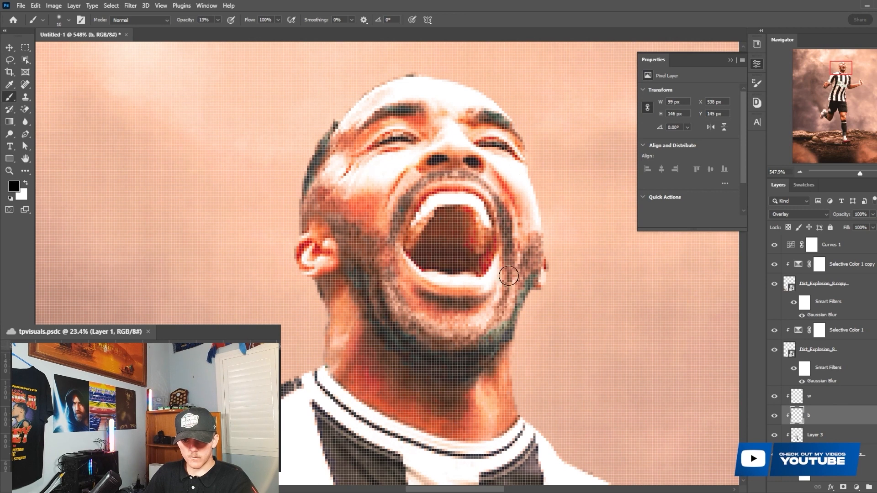
pyautogui.scroll(-1, 509, 276)
pyautogui.press('[')
pyautogui.scroll(-2, 414, 286)
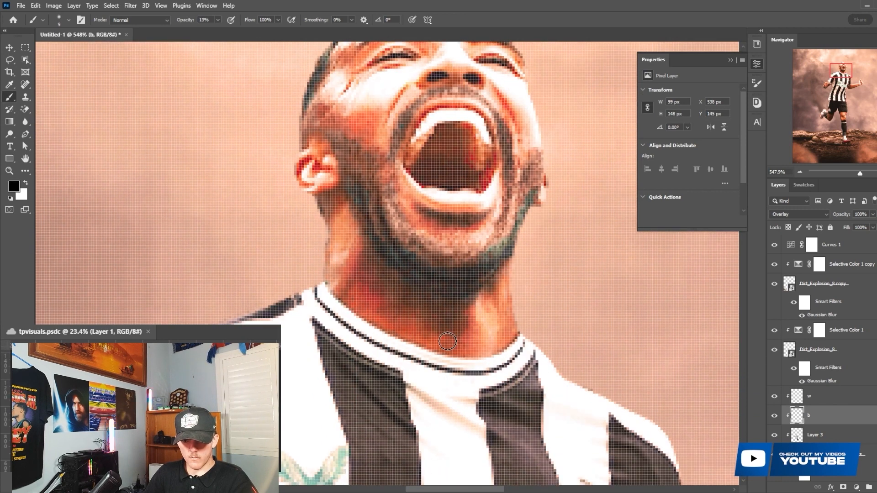
pyautogui.moveTo(521, 314)
pyautogui.mouseDown()
pyautogui.moveTo(491, 310)
pyautogui.moveTo(502, 350)
pyautogui.mouseUp()
# - Paint black shadows on the player's right hand and forearm below the sleeve with the small brush
pyautogui.scroll(-6, 504, 338)
pyautogui.scroll(-5, 366, 315)
pyautogui.scroll(3, 270, 303)
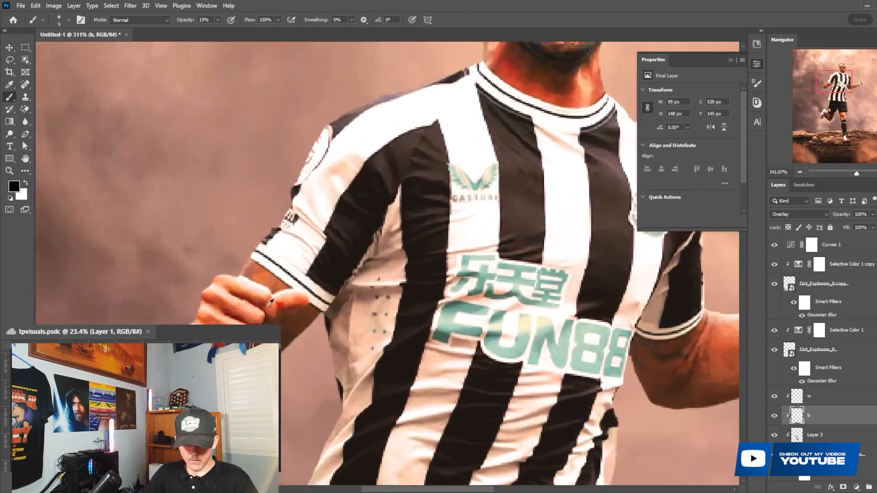
pyautogui.scroll(2, 270, 303)
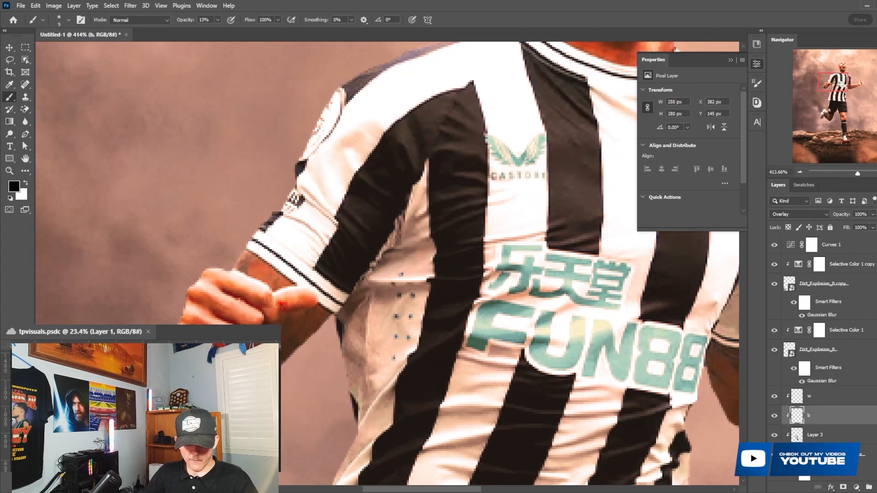
# - Paint black shadows on the player's left arm and fist, reducing the brush from 20 px to 15 px and 10 px
pyautogui.scroll(-6, 294, 331)
pyautogui.scroll(6, 506, 344)
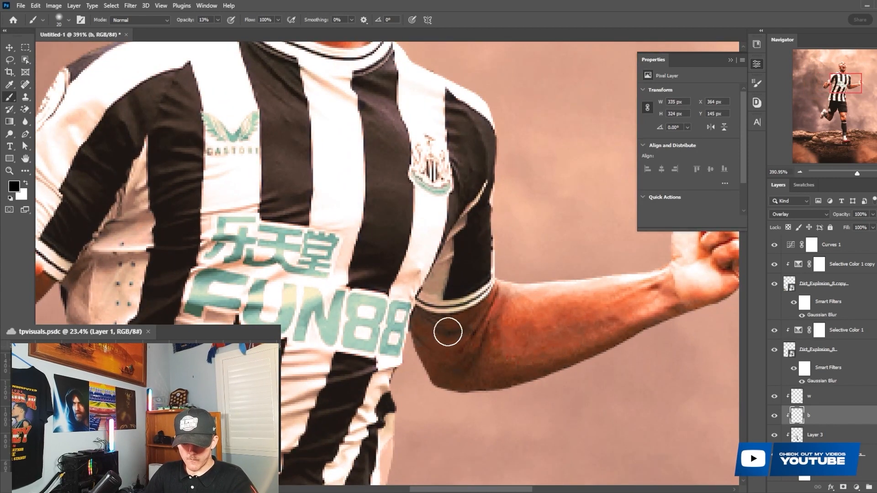
pyautogui.moveTo(447, 332)
pyautogui.mouseDown()
pyautogui.moveTo(427, 345)
pyautogui.moveTo(434, 366)
pyautogui.mouseUp()
pyautogui.press('[')
pyautogui.moveTo(656, 310); pyautogui.dragTo(589, 302)
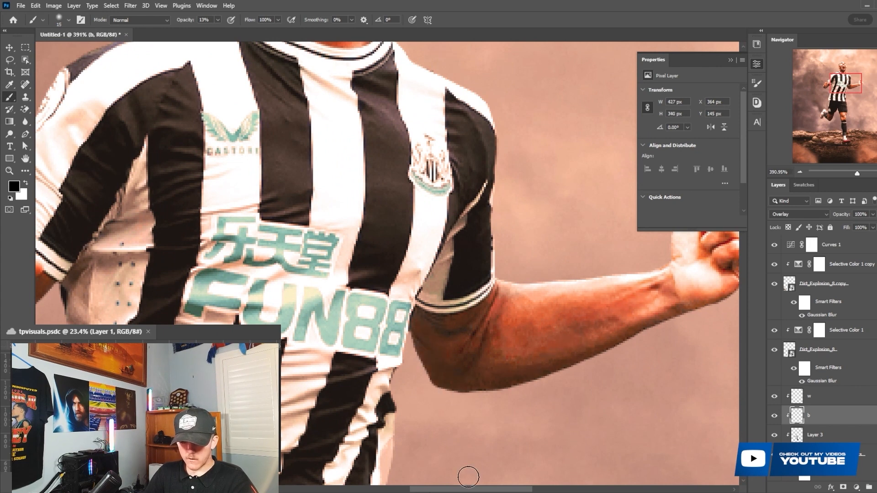
pyautogui.moveTo(427, 489); pyautogui.dragTo(453, 490)
pyautogui.press('[')
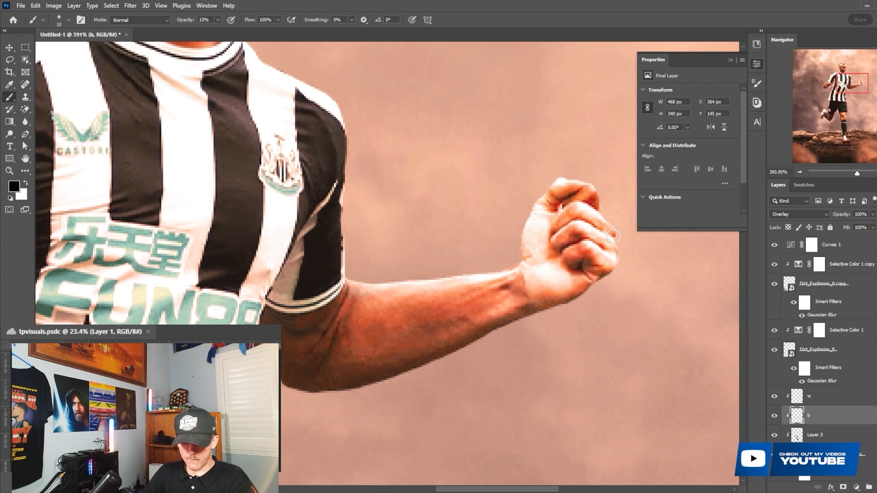
pyautogui.scroll(-10, 479, 365)
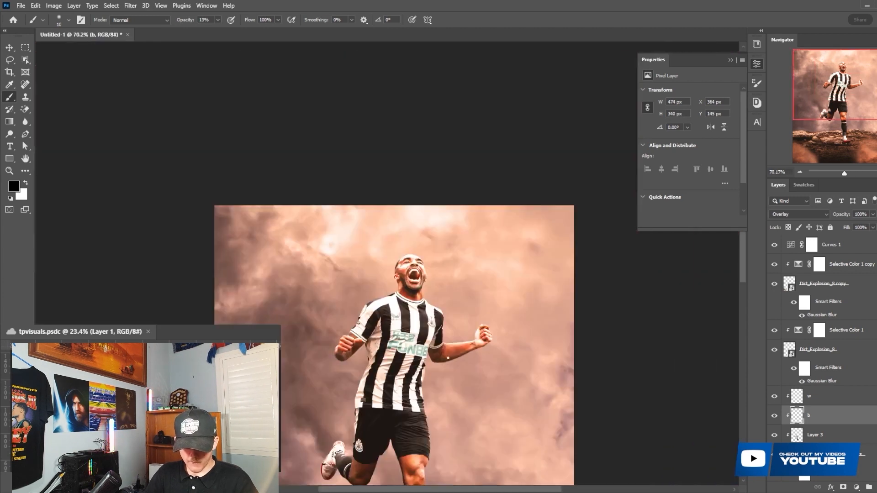
# - Paint black shadows on the standing leg's knee with a 30 px brush and on the raised leg's thigh with 20 px
pyautogui.scroll(-3, 477, 365)
pyautogui.scroll(8, 446, 392)
pyautogui.scroll(-2, 453, 379)
pyautogui.press(']')
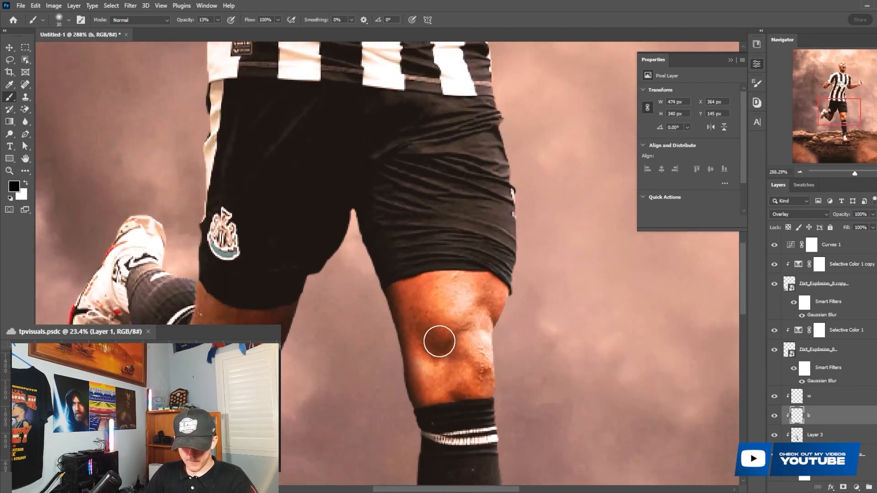
pyautogui.moveTo(439, 342)
pyautogui.mouseDown()
pyautogui.moveTo(466, 335)
pyautogui.moveTo(434, 357)
pyautogui.moveTo(475, 313)
pyautogui.moveTo(474, 382)
pyautogui.mouseUp()
pyautogui.press('[')
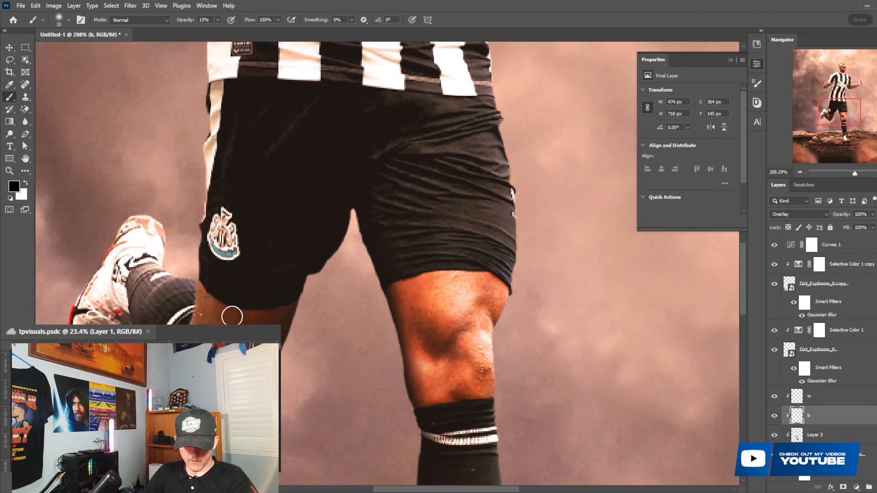
pyautogui.scroll(-10, 281, 422)
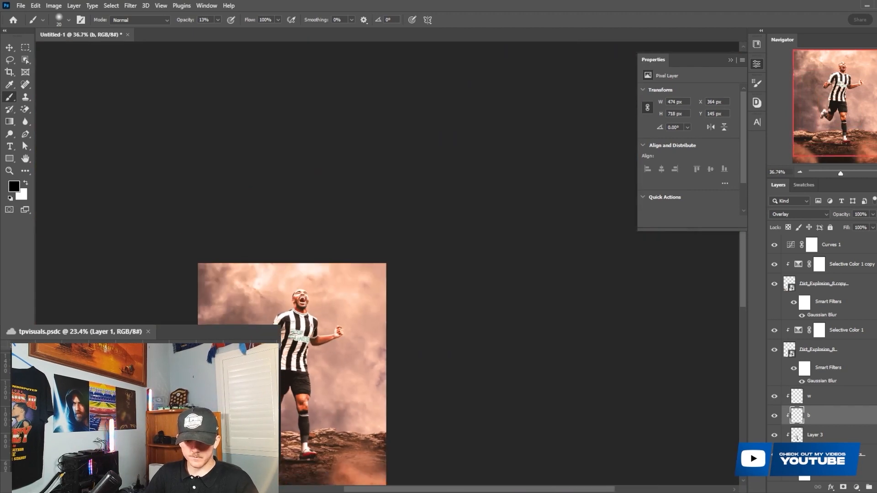
# - Add a Color Lookup adjustment above layer w, clip it to the player and apply the 3Strip.look 3D LUT
pyautogui.scroll(-3, 281, 421)
pyautogui.click(822, 396)
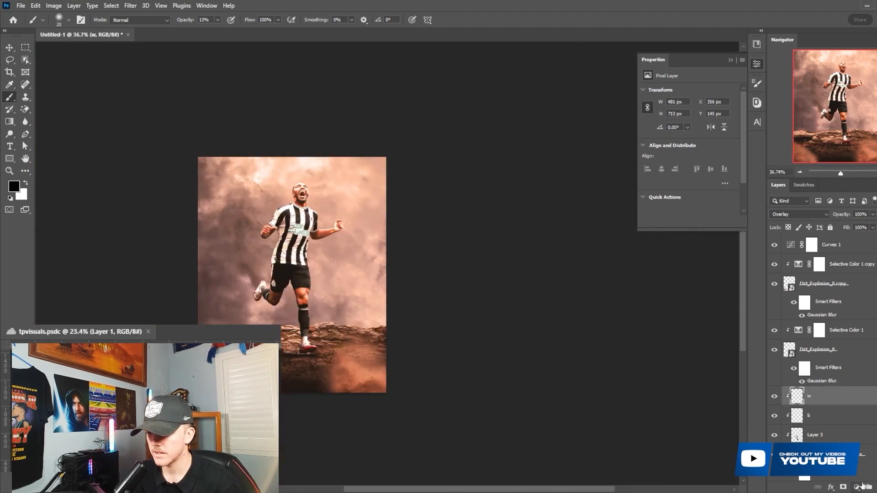
pyautogui.click(863, 486)
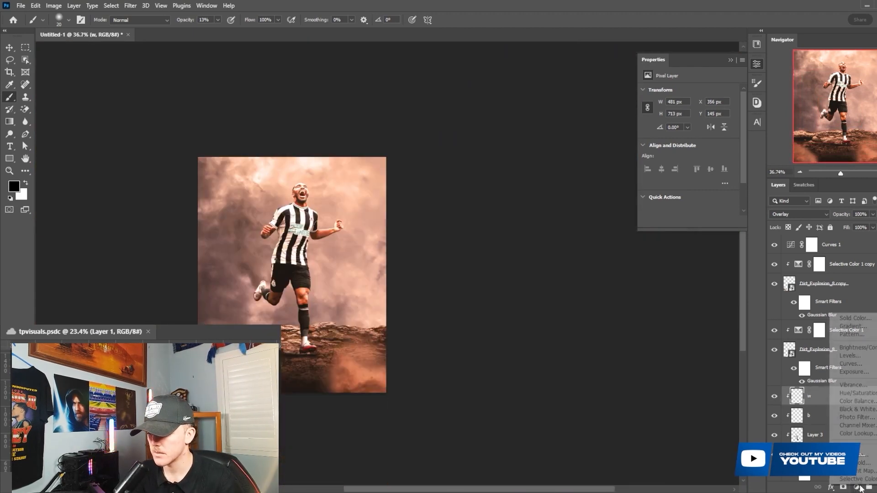
pyautogui.click(857, 434)
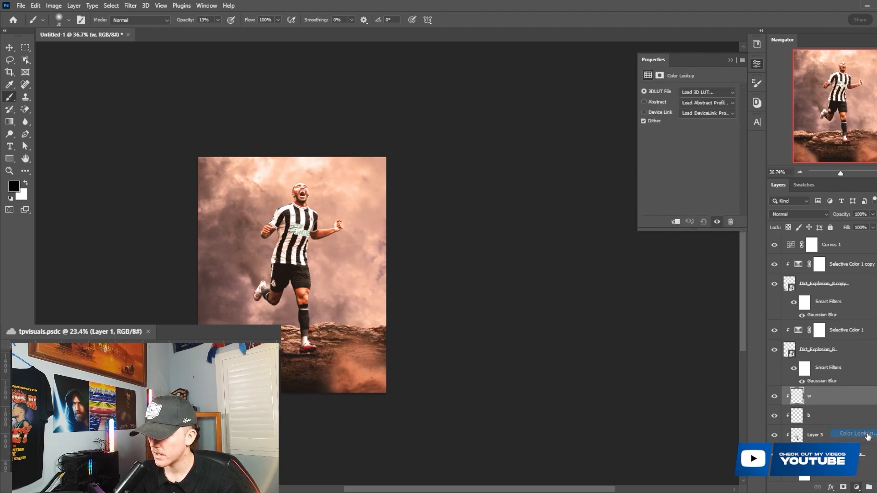
pyautogui.rightClick(848, 396)
pyautogui.click(754, 274)
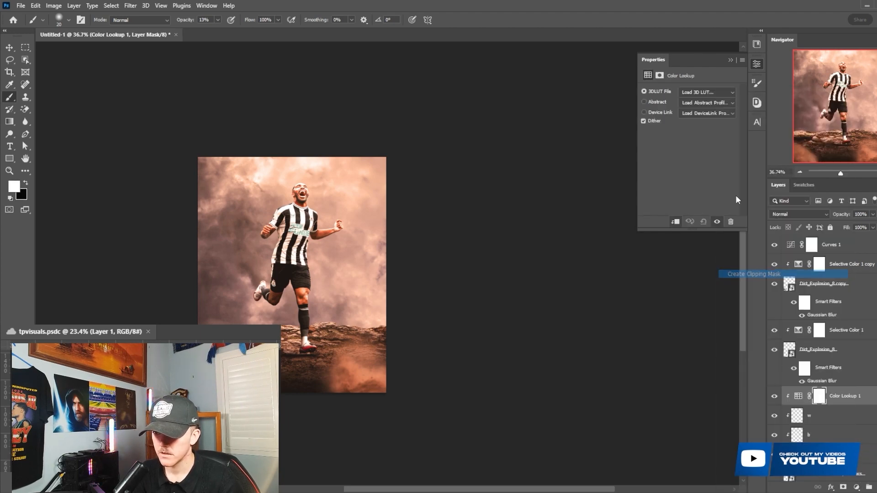
pyautogui.click(692, 91)
pyautogui.click(700, 41)
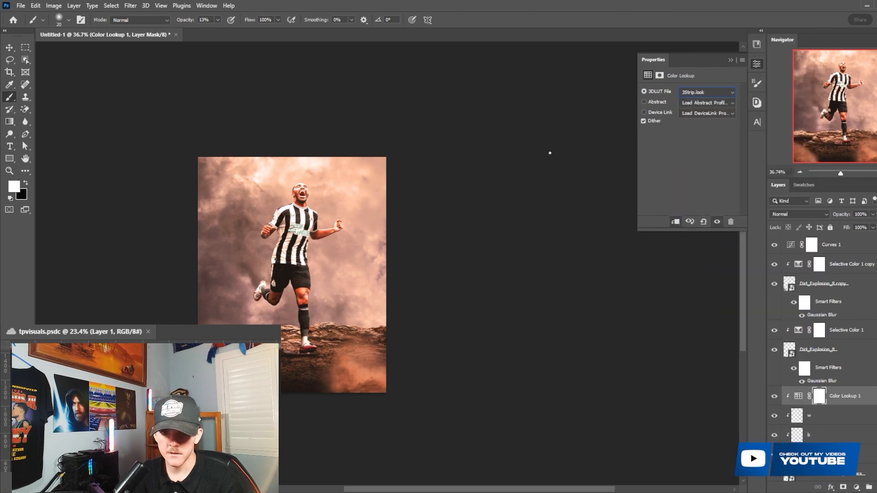
pyautogui.moveTo(520, 487); pyautogui.dragTo(460, 488)
pyautogui.scroll(7, 467, 265)
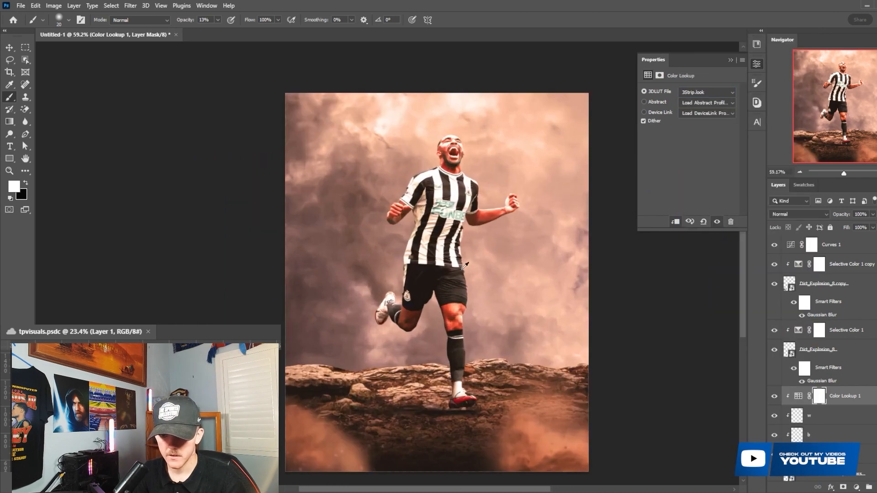
pyautogui.scroll(-2, 458, 274)
pyautogui.scroll(1, 421, 307)
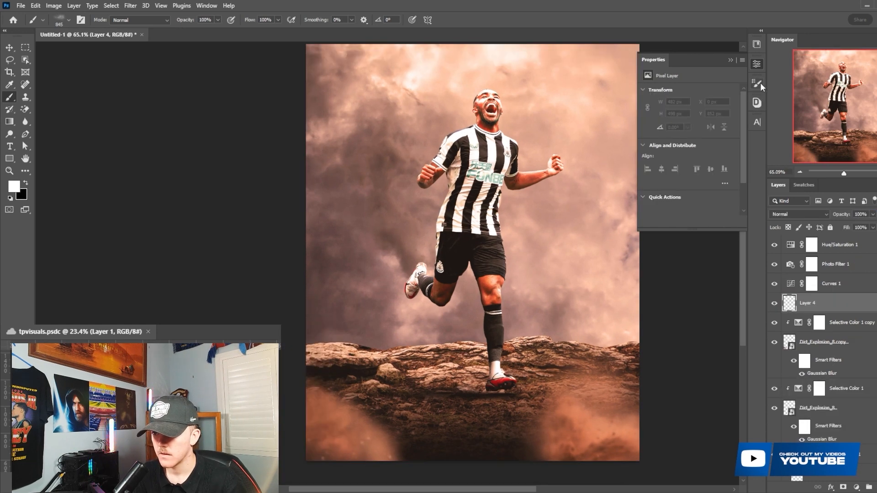
# - Configure the 845 px textured brush with Scattering at 186% and Shape Dynamics with 30% Angle Jitter
pyautogui.click(757, 84)
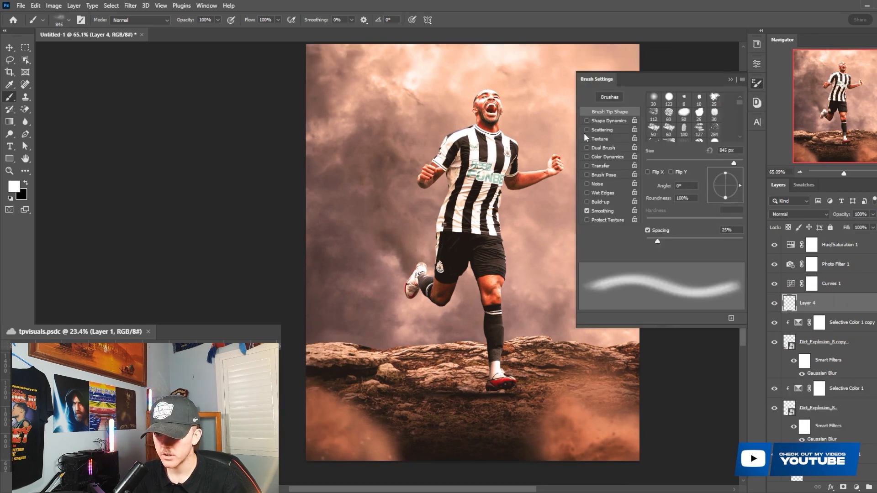
pyautogui.click(612, 129)
pyautogui.moveTo(654, 106); pyautogui.dragTo(664, 106)
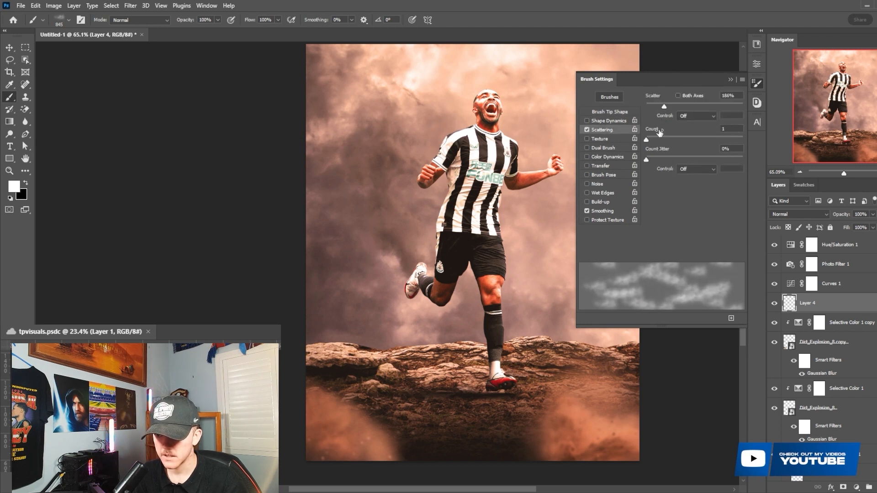
pyautogui.click(610, 120)
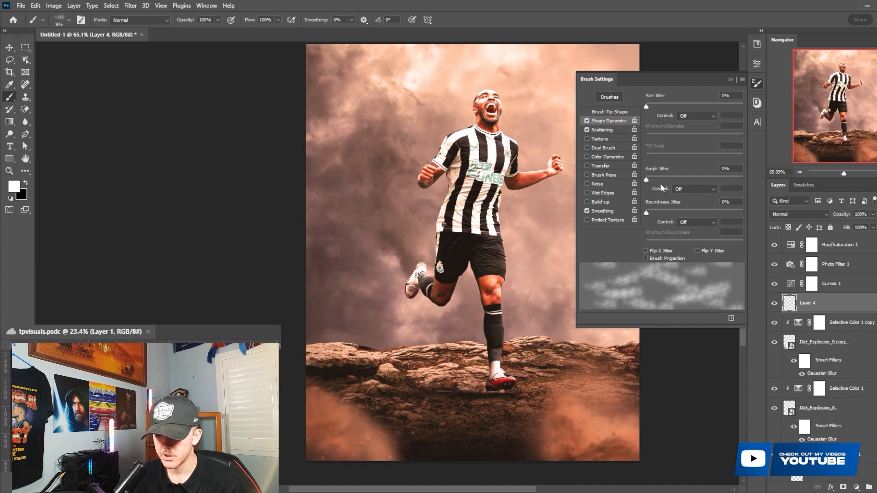
pyautogui.moveTo(658, 177); pyautogui.dragTo(676, 179)
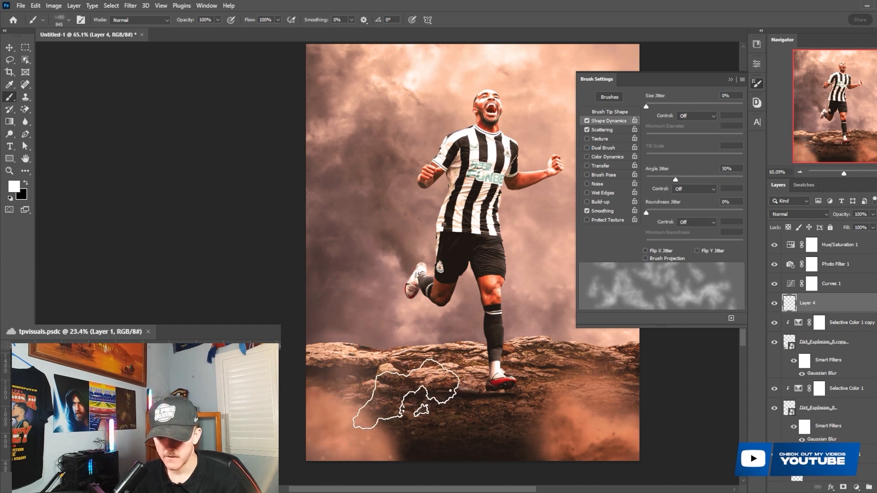
# - Paint white dust across the rocky ground on Layer 4, keep its blend mode Normal and reduce the layer opacity to 57%
pyautogui.moveTo(364, 410)
pyautogui.mouseDown()
pyautogui.moveTo(361, 452)
pyautogui.moveTo(405, 416)
pyautogui.moveTo(403, 390)
pyautogui.moveTo(427, 403)
pyautogui.moveTo(478, 476)
pyautogui.moveTo(477, 465)
pyautogui.moveTo(548, 425)
pyautogui.moveTo(612, 434)
pyautogui.moveTo(598, 377)
pyautogui.moveTo(634, 421)
pyautogui.moveTo(522, 462)
pyautogui.moveTo(473, 400)
pyautogui.moveTo(374, 379)
pyautogui.moveTo(281, 375)
pyautogui.moveTo(304, 440)
pyautogui.moveTo(336, 415)
pyautogui.moveTo(345, 374)
pyautogui.moveTo(432, 378)
pyautogui.moveTo(505, 439)
pyautogui.moveTo(577, 420)
pyautogui.moveTo(668, 423)
pyautogui.mouseUp()
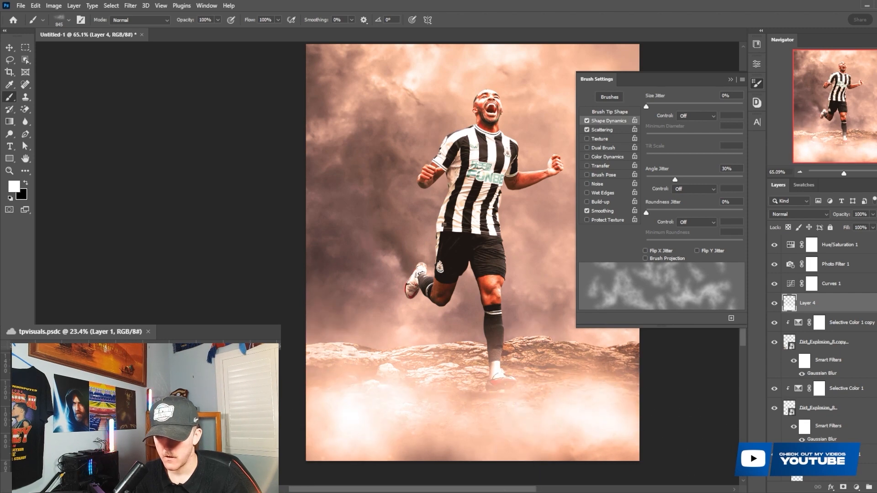
pyautogui.moveTo(838, 219)
pyautogui.mouseDown()
pyautogui.moveTo(827, 218)
pyautogui.moveTo(835, 216)
pyautogui.mouseUp()
pyautogui.click(799, 214)
pyautogui.click(778, 222)
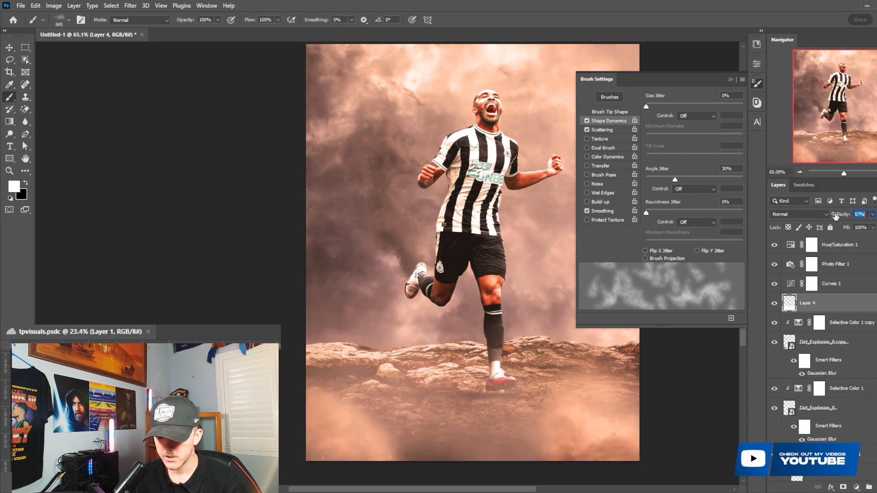
# - Duplicate the Selective Color 1 copy adjustment above Layer 4 and clip the duplicate to the painted dust
pyautogui.click(851, 345)
pyautogui.click(851, 324)
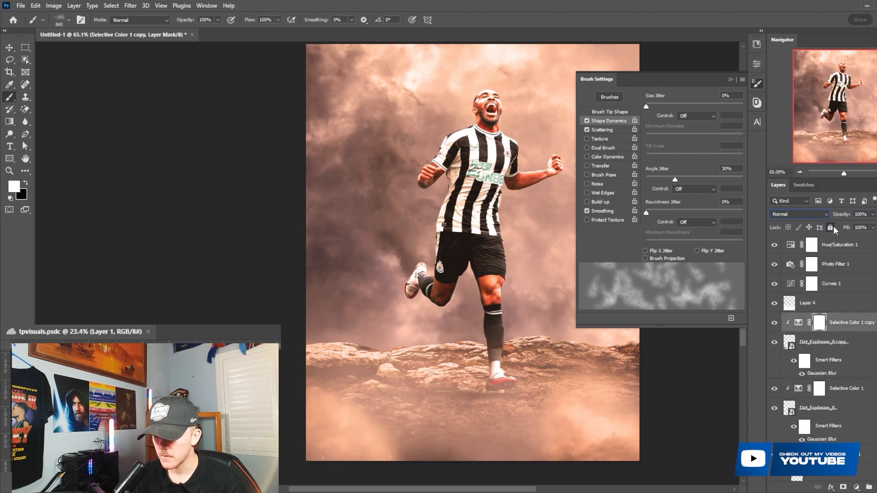
pyautogui.moveTo(841, 319); pyautogui.dragTo(845, 299)
pyautogui.rightClick(848, 307)
pyautogui.click(797, 275)
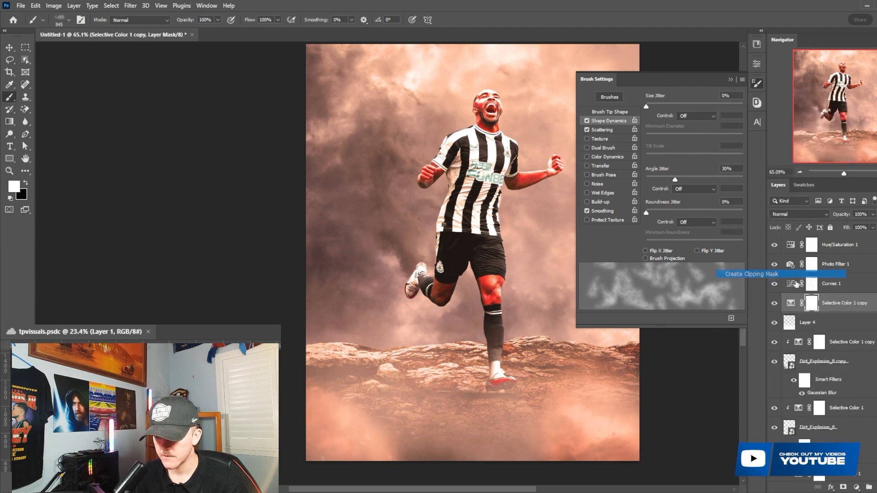
# - Close the brush settings and toggle the painted dust layer's visibility to compare the ground with and without it
pyautogui.click(776, 304)
pyautogui.click(730, 80)
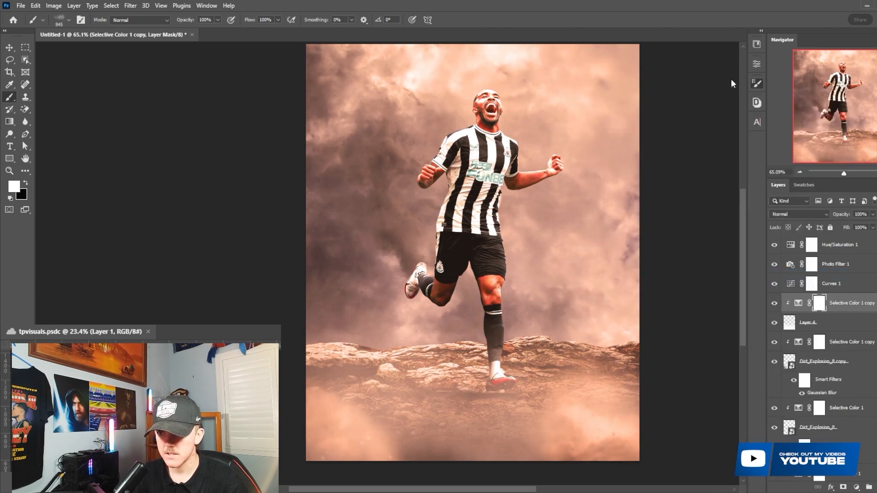
pyautogui.scroll(-3, 537, 223)
pyautogui.scroll(2, 568, 240)
pyautogui.click(775, 323)
pyautogui.click(771, 324)
pyautogui.scroll(3, 561, 301)
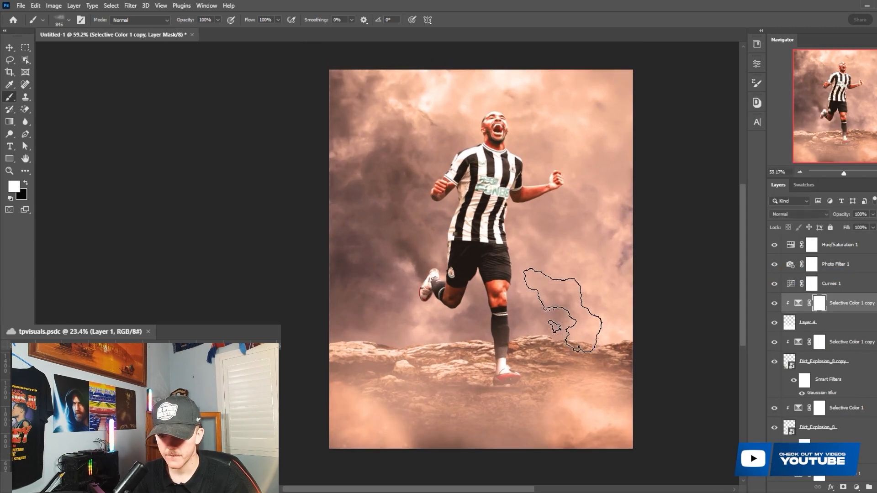
pyautogui.scroll(-1, 503, 301)
pyautogui.scroll(1, 475, 256)
pyautogui.scroll(-1, 476, 256)
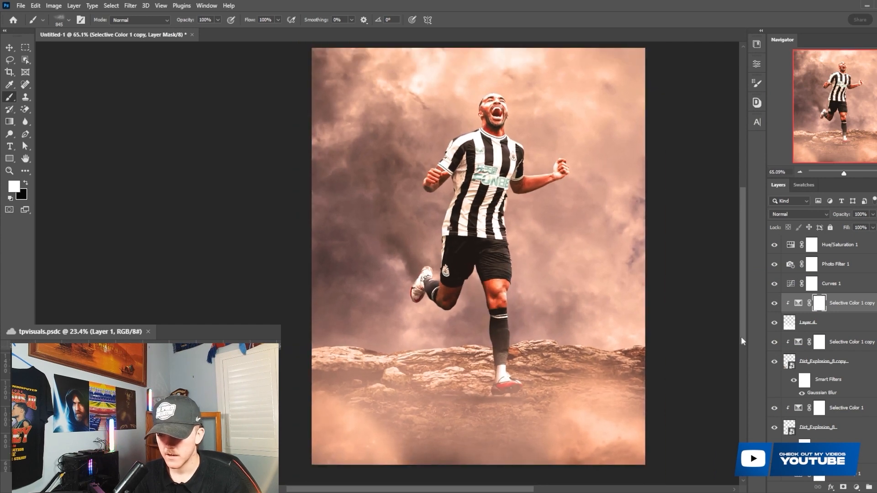
# - Create a new empty layer directly above layer w, clipped to the football player
pyautogui.press('v')
pyautogui.hotkey('alt', 'v')
pyautogui.click(481, 170)
pyautogui.click(818, 384)
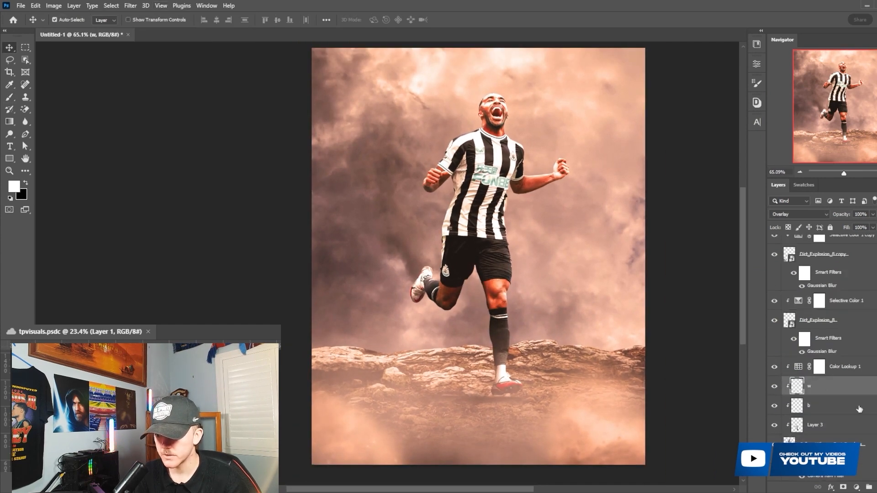
pyautogui.hotkey('ctrl', 'shift', 'alt', 'n')
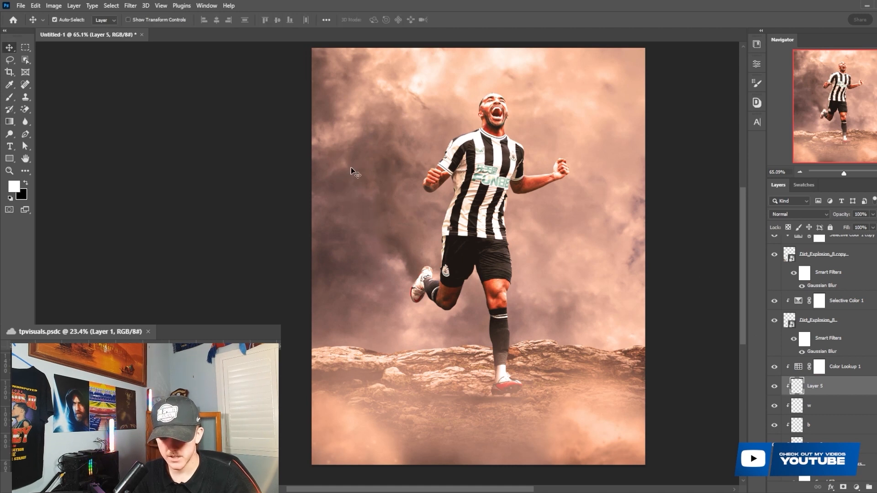
# - Set up a soft round brush with 0% hardness and black as the foreground colour, at 17% flow
pyautogui.press('b')
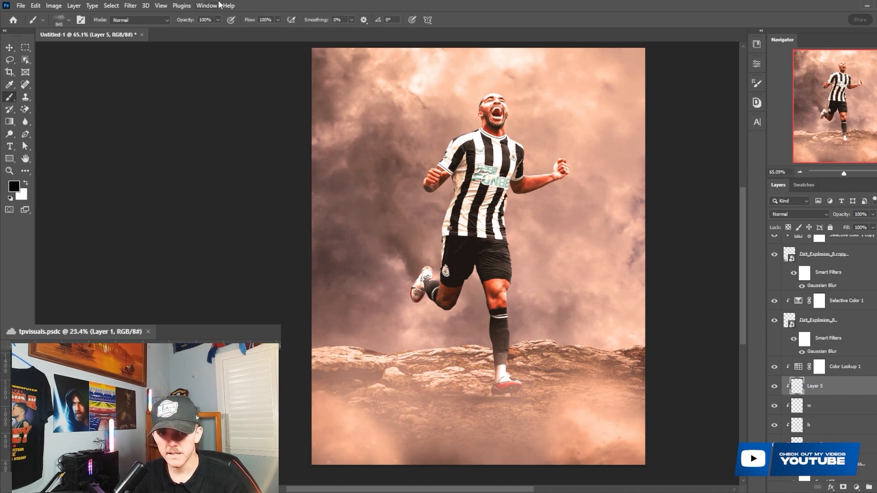
pyautogui.moveTo(243, 19); pyautogui.dragTo(196, 10)
pyautogui.click(197, 7)
pyautogui.click(164, 65)
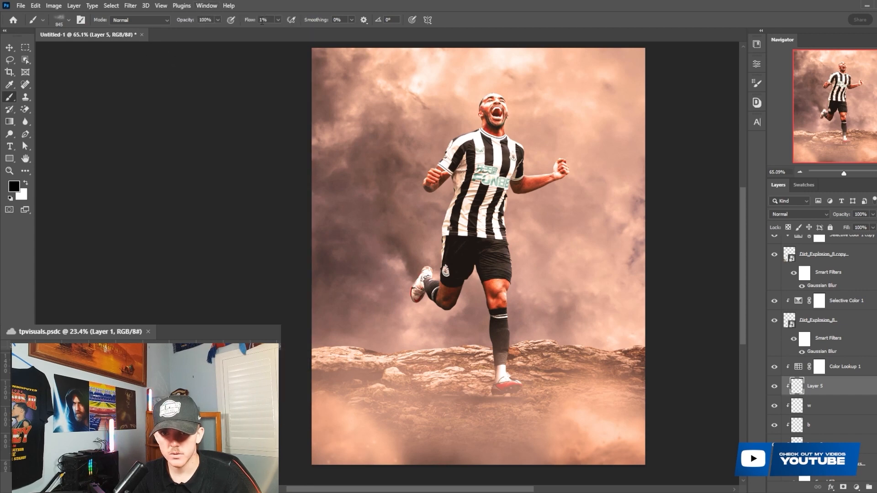
pyautogui.scroll(1, 513, 256)
pyautogui.rightClick(496, 232)
pyautogui.click(567, 311)
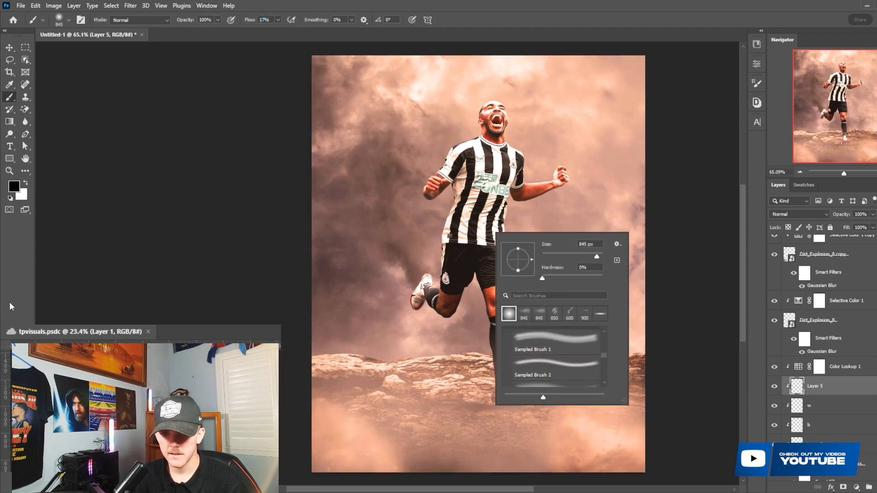
pyautogui.press('Return')
# - Shrink the soft black brush to about 10 px for the shirt details and set its flow to 10%
pyautogui.scroll(7, 483, 184)
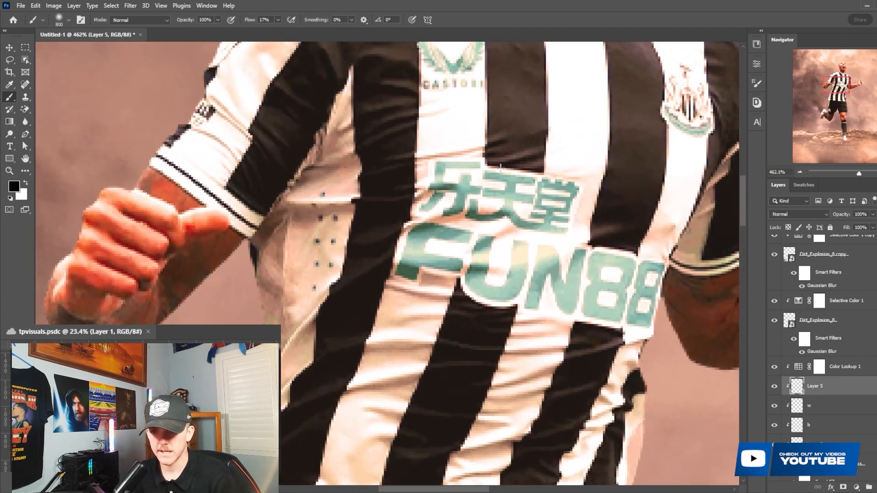
pyautogui.press('[')
pyautogui.press('[')
pyautogui.press('[')
pyautogui.press('[')
pyautogui.press('[')
pyautogui.press('[')
pyautogui.press('[')
pyautogui.press('[')
pyautogui.press('[')
pyautogui.press('[')
pyautogui.press('[')
pyautogui.press('[')
pyautogui.press('[')
pyautogui.press('[')
pyautogui.press('[')
pyautogui.press('[')
pyautogui.press('[')
pyautogui.press('[')
pyautogui.press('[')
pyautogui.press('[')
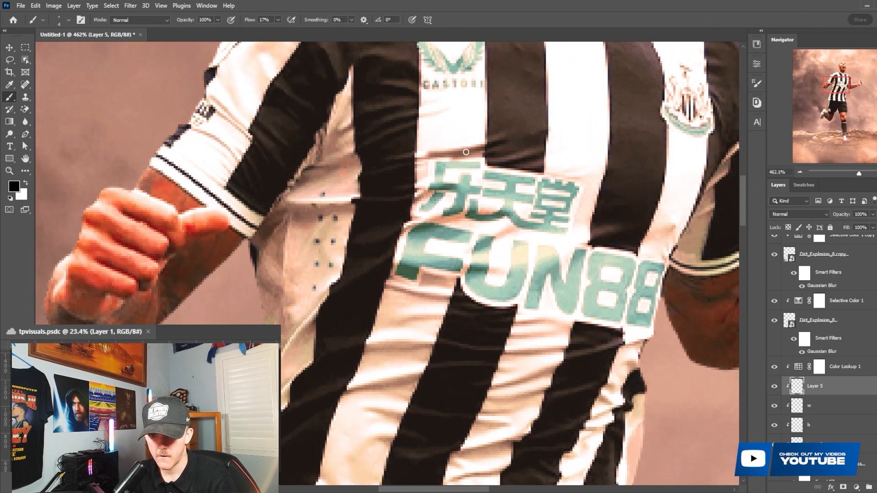
pyautogui.moveTo(256, 24); pyautogui.dragTo(249, 24)
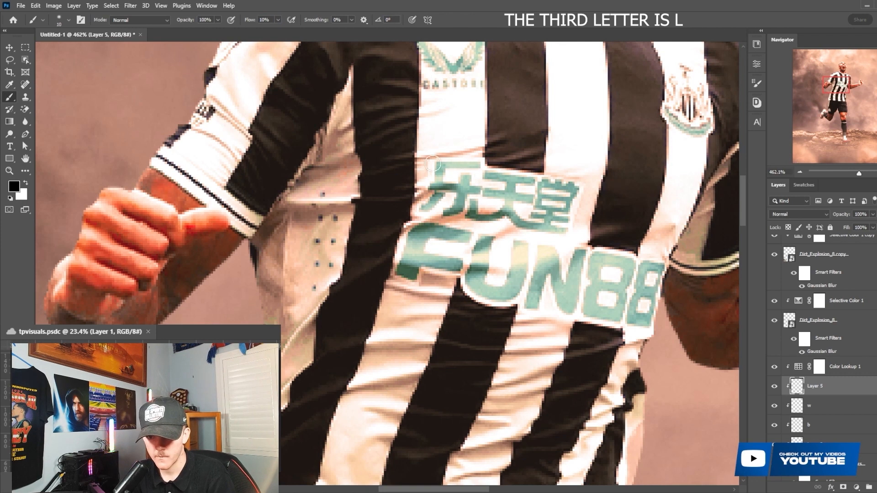
# - Paint soft black shading over the white stripes and folds around the FUN88 sponsor lettering on the shirt
pyautogui.moveTo(433, 163)
pyautogui.mouseDown()
pyautogui.moveTo(366, 168)
pyautogui.moveTo(512, 147)
pyautogui.moveTo(379, 201)
pyautogui.mouseUp()
pyautogui.moveTo(552, 160); pyautogui.dragTo(359, 214)
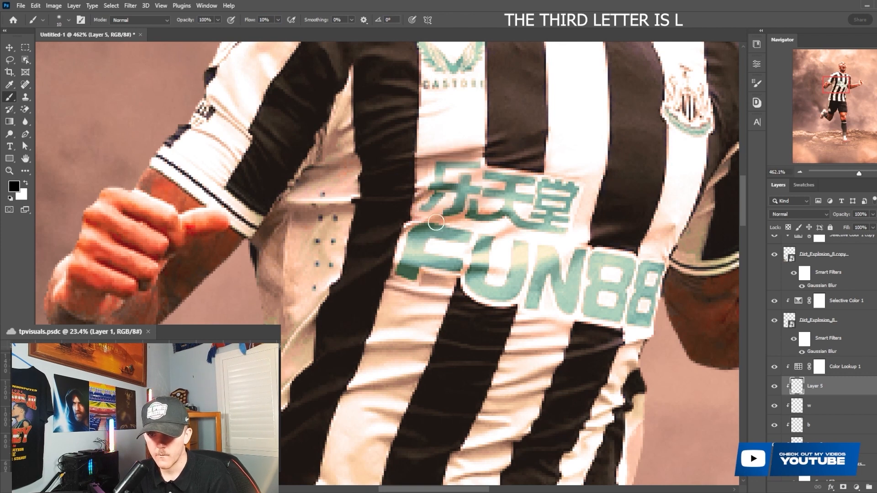
pyautogui.moveTo(437, 222)
pyautogui.mouseDown()
pyautogui.moveTo(507, 217)
pyautogui.moveTo(413, 275)
pyautogui.moveTo(476, 259)
pyautogui.moveTo(448, 284)
pyautogui.moveTo(611, 233)
pyautogui.moveTo(488, 283)
pyautogui.mouseUp()
pyautogui.press(']')
pyautogui.press(']')
pyautogui.press('[')
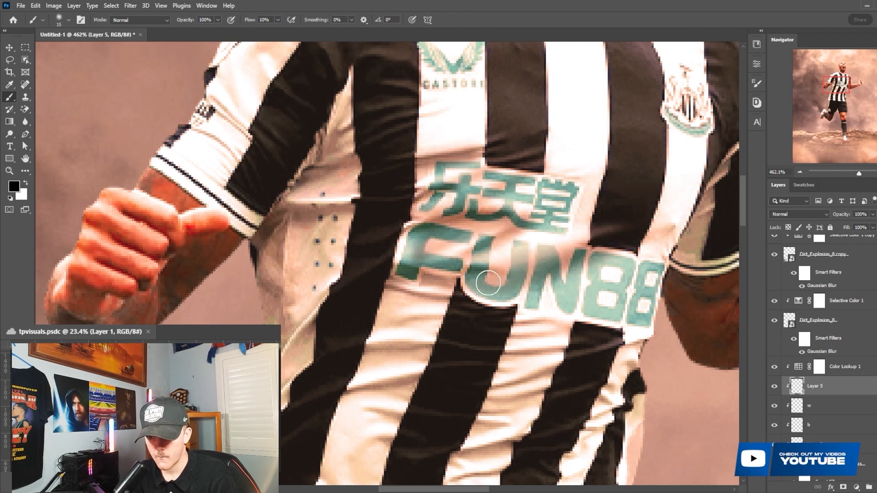
pyautogui.moveTo(655, 245); pyautogui.dragTo(385, 306)
pyautogui.press('[')
pyautogui.scroll(-1, 509, 279)
pyautogui.moveTo(554, 277)
pyautogui.mouseDown()
pyautogui.moveTo(471, 338)
pyautogui.moveTo(570, 337)
pyautogui.mouseUp()
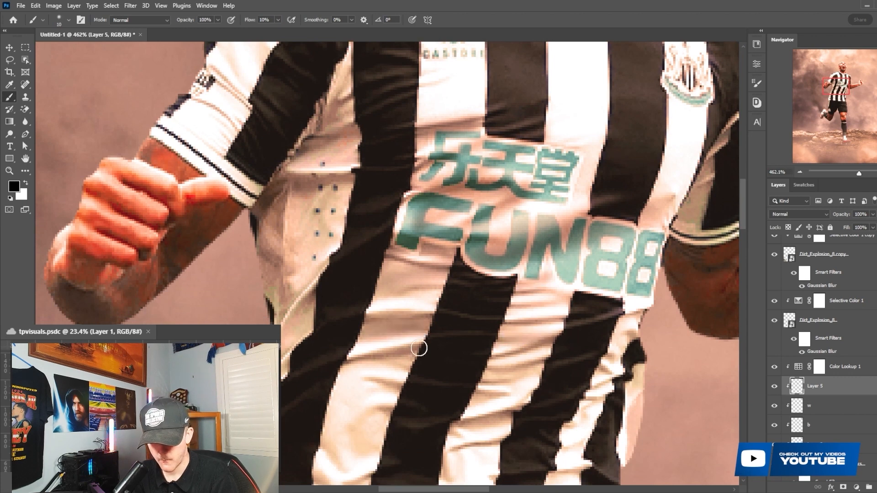
# - Darken the fabric folds on the white stripes from below the sponsor lettering down towards the shirt's hem
pyautogui.moveTo(419, 348)
pyautogui.mouseDown()
pyautogui.moveTo(507, 325)
pyautogui.moveTo(523, 297)
pyautogui.mouseUp()
pyautogui.scroll(-2, 523, 297)
pyautogui.press(']')
pyautogui.press(']')
pyautogui.moveTo(610, 290)
pyautogui.mouseDown()
pyautogui.moveTo(585, 355)
pyautogui.moveTo(489, 359)
pyautogui.mouseUp()
pyautogui.press('[')
pyautogui.press('[')
pyautogui.scroll(-2, 591, 345)
pyautogui.moveTo(592, 345)
pyautogui.mouseDown()
pyautogui.moveTo(556, 327)
pyautogui.moveTo(366, 368)
pyautogui.moveTo(461, 352)
pyautogui.moveTo(427, 402)
pyautogui.moveTo(355, 350)
pyautogui.moveTo(297, 355)
pyautogui.moveTo(573, 411)
pyautogui.mouseUp()
pyautogui.scroll(-2, 434, 355)
pyautogui.scroll(-2, 425, 367)
pyautogui.press('[')
pyautogui.press(']')
pyautogui.moveTo(453, 358)
pyautogui.mouseDown()
pyautogui.moveTo(577, 347)
pyautogui.moveTo(589, 404)
pyautogui.mouseUp()
pyautogui.moveTo(426, 365); pyautogui.dragTo(504, 398)
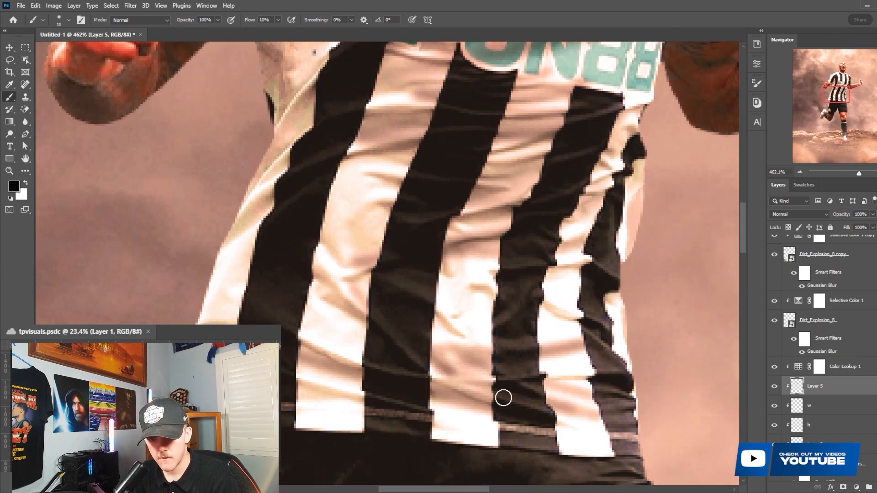
# - Shade the folds along the shirt's side, waist and hem with soft black strokes, varying the brush size
pyautogui.press(']')
pyautogui.moveTo(292, 347)
pyautogui.mouseDown()
pyautogui.moveTo(219, 307)
pyautogui.moveTo(349, 169)
pyautogui.moveTo(325, 177)
pyautogui.mouseUp()
pyautogui.scroll(1, 266, 219)
pyautogui.press('[')
pyautogui.press('[')
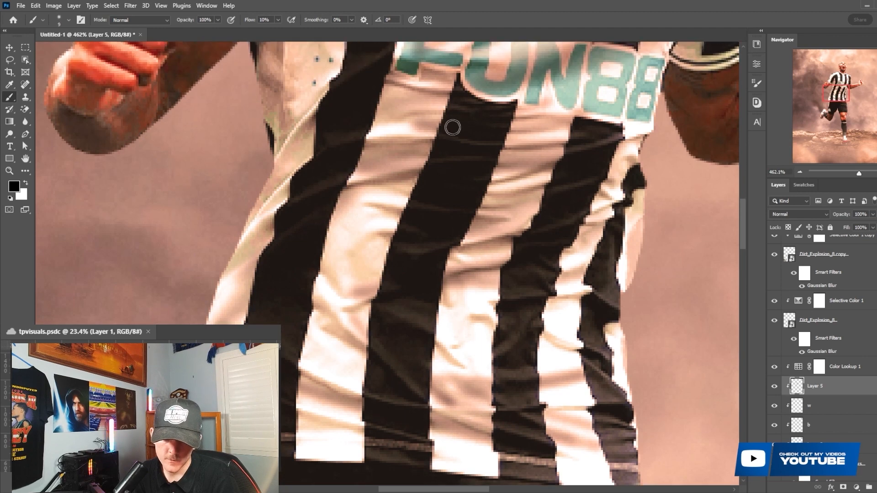
pyautogui.moveTo(453, 127)
pyautogui.mouseDown()
pyautogui.moveTo(581, 121)
pyautogui.moveTo(587, 164)
pyautogui.moveTo(541, 212)
pyautogui.moveTo(547, 281)
pyautogui.moveTo(453, 301)
pyautogui.moveTo(606, 365)
pyautogui.mouseUp()
pyautogui.press(']')
pyautogui.press(']')
pyautogui.scroll(-4, 607, 366)
pyautogui.press('[')
pyautogui.press('[')
pyautogui.moveTo(311, 295)
pyautogui.mouseDown()
pyautogui.moveTo(564, 332)
pyautogui.moveTo(218, 245)
pyautogui.moveTo(588, 313)
pyautogui.mouseUp()
pyautogui.scroll(-4, 620, 300)
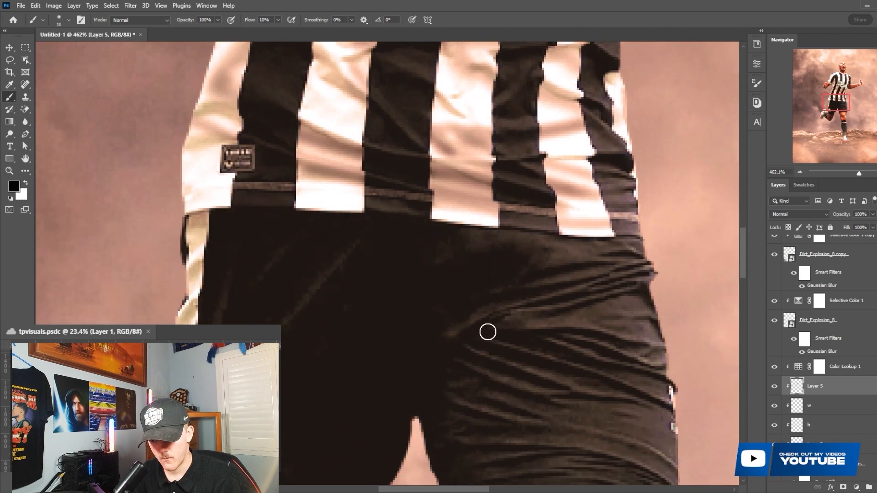
pyautogui.scroll(-2, 525, 334)
pyautogui.press(']')
pyautogui.press(']')
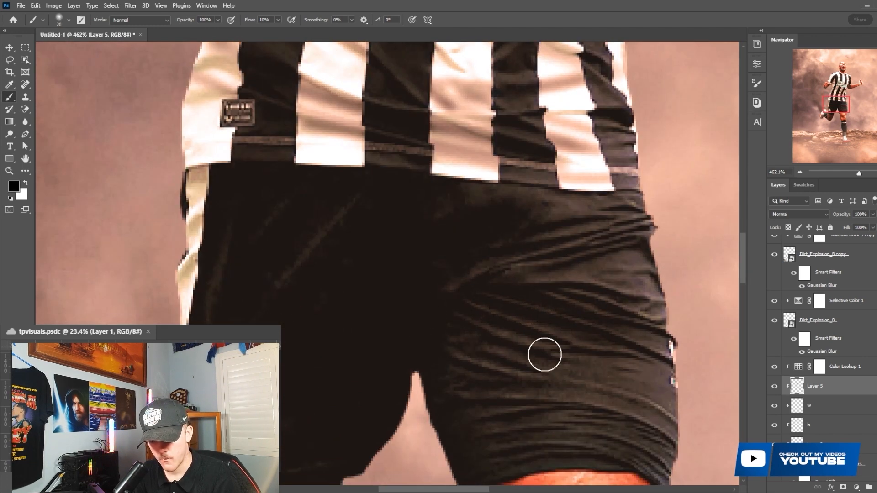
pyautogui.press('[')
pyautogui.press('[')
# - Paint soft shadows on the sleeve beside the raised fist and along the underarm and side panel of the shirt
pyautogui.scroll(10, 614, 141)
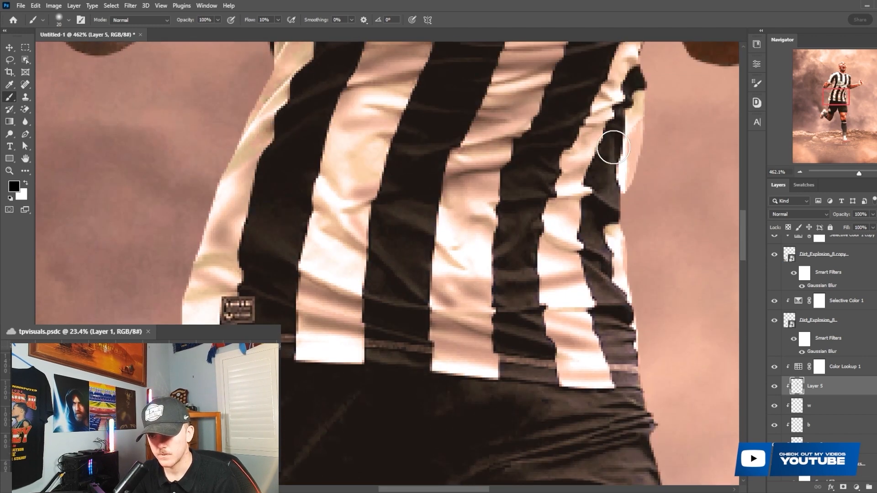
pyautogui.scroll(5, 633, 85)
pyautogui.press(']')
pyautogui.press(']')
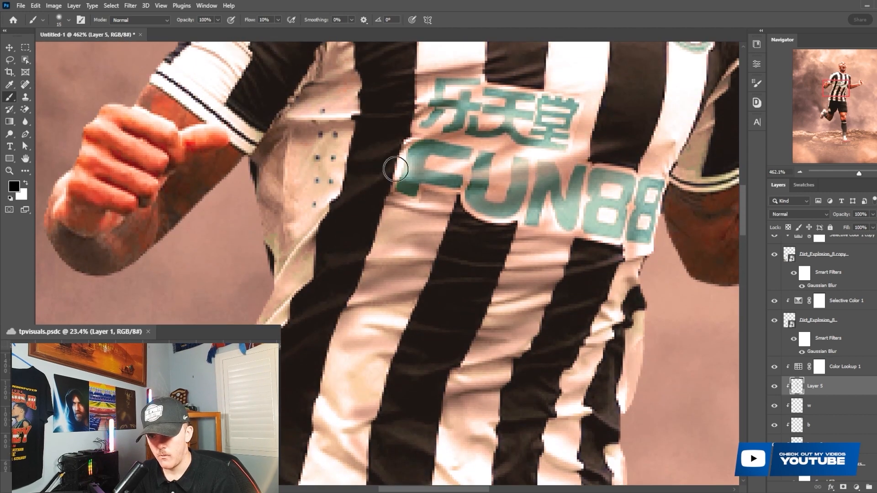
pyautogui.scroll(-2, 294, 156)
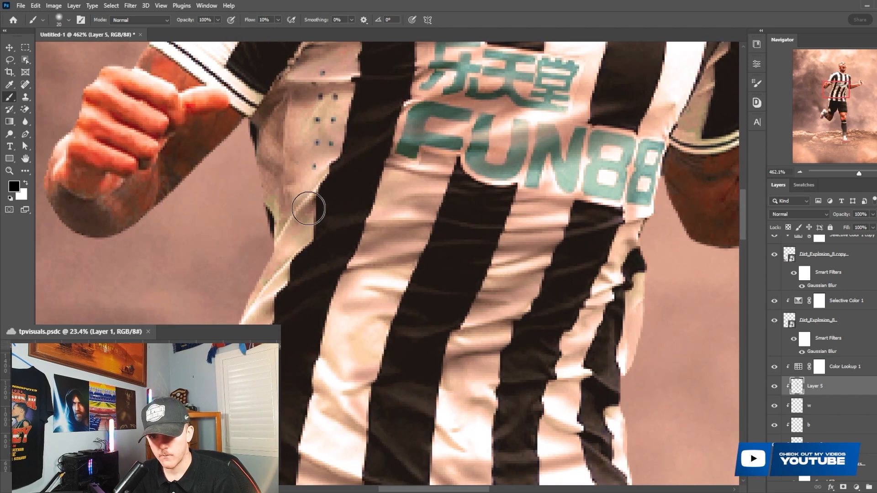
pyautogui.scroll(4, 341, 163)
pyautogui.scroll(3, 340, 163)
pyautogui.press('[')
pyautogui.press('[')
pyautogui.press('[')
pyautogui.scroll(1, 224, 183)
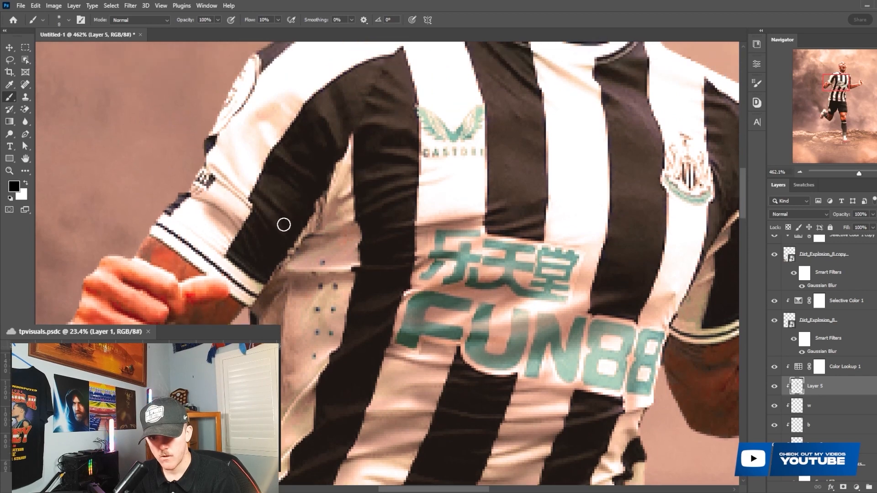
pyautogui.moveTo(228, 136); pyautogui.dragTo(248, 165)
pyautogui.moveTo(274, 114); pyautogui.dragTo(283, 132)
pyautogui.moveTo(335, 166); pyautogui.dragTo(278, 273)
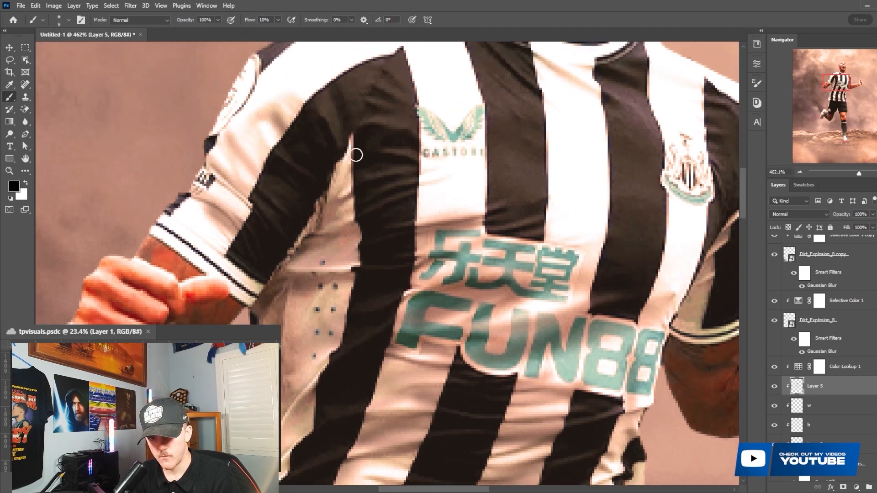
pyautogui.press(']')
pyautogui.press(']')
pyautogui.moveTo(351, 155); pyautogui.dragTo(290, 264)
pyautogui.moveTo(350, 180); pyautogui.dragTo(275, 286)
# - Shade the upper chest just below the collar with a 15 px soft black brush and review the whole player
pyautogui.scroll(-2, 275, 285)
pyautogui.press(']')
pyautogui.press(']')
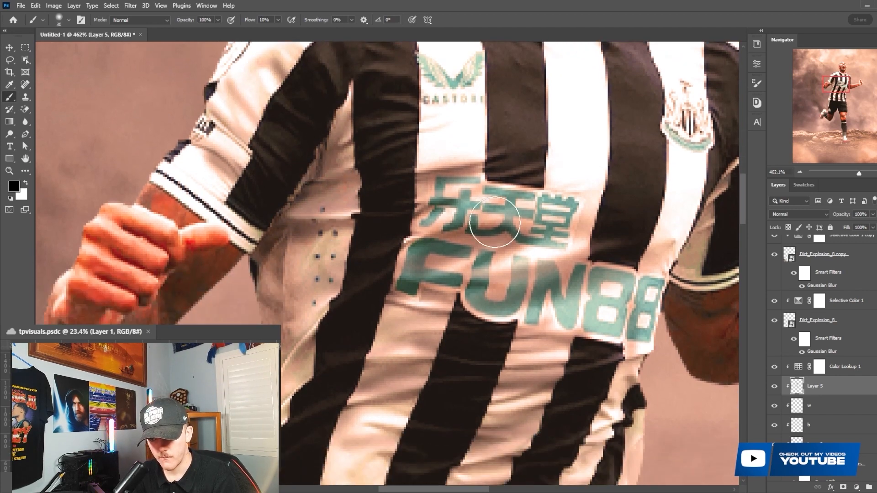
pyautogui.scroll(-5, 610, 215)
pyautogui.scroll(4, 661, 218)
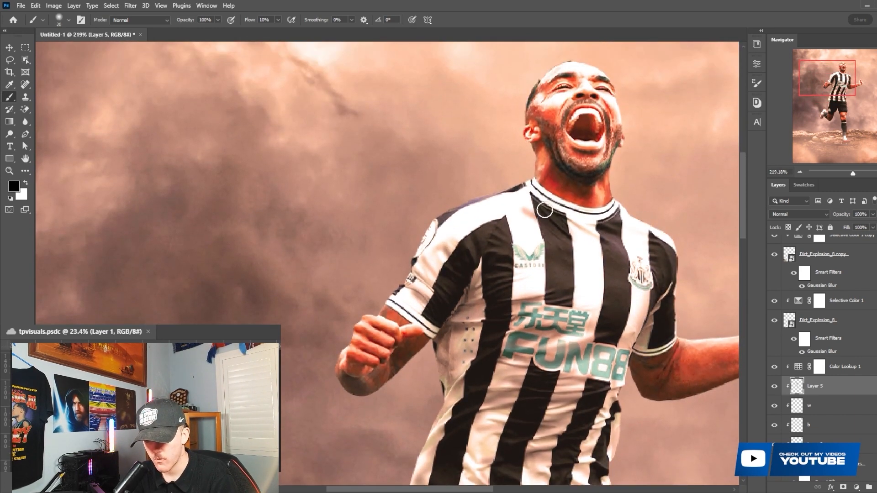
pyautogui.press('[')
pyautogui.moveTo(555, 216); pyautogui.dragTo(644, 258)
pyautogui.moveTo(621, 227); pyautogui.dragTo(652, 249)
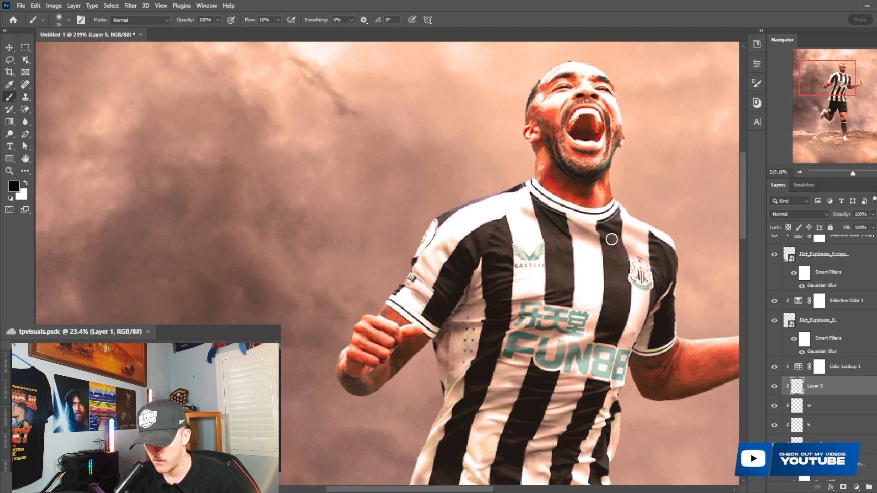
pyautogui.scroll(-5, 612, 239)
pyautogui.scroll(4, 524, 331)
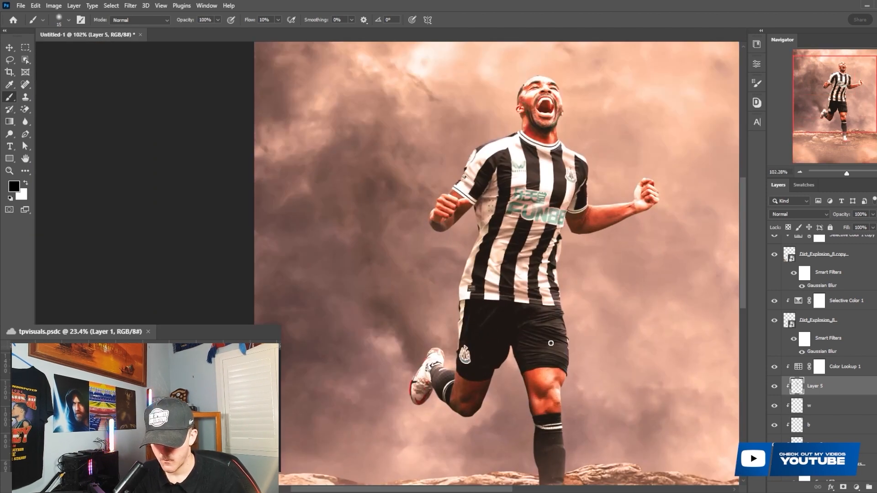
pyautogui.scroll(-3, 520, 310)
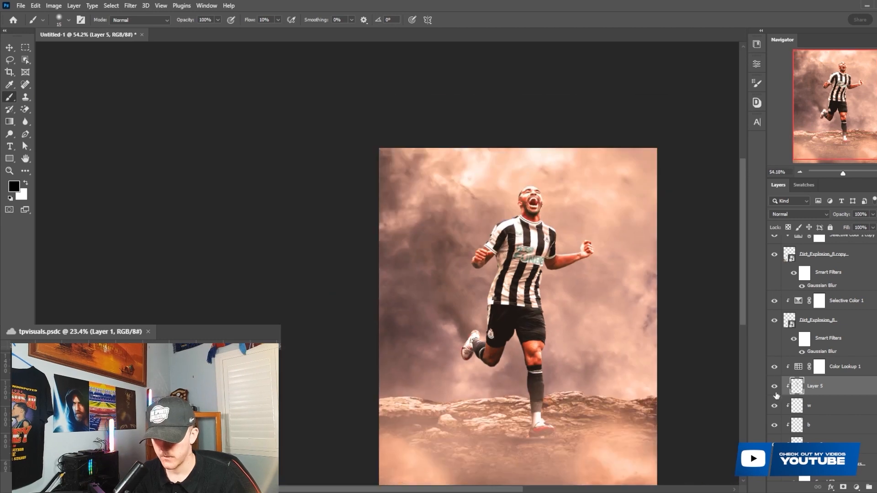
pyautogui.scroll(-3, 566, 253)
pyautogui.scroll(2, 585, 270)
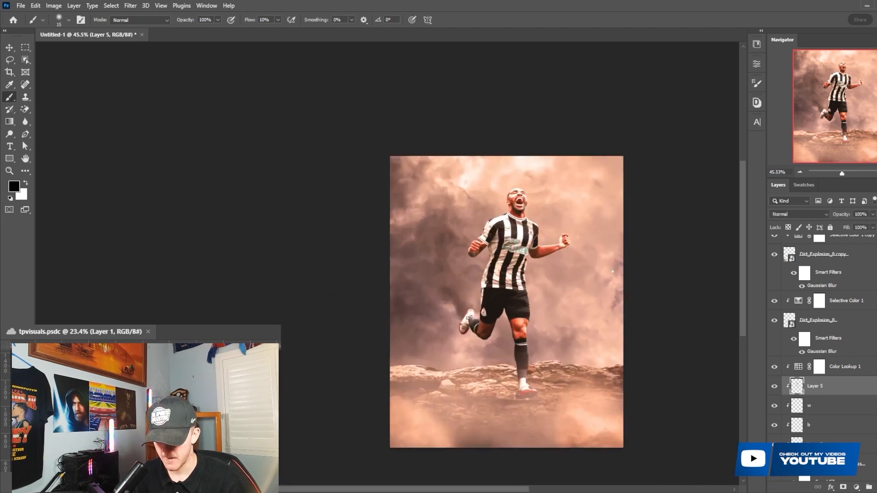
pyautogui.scroll(2, 613, 272)
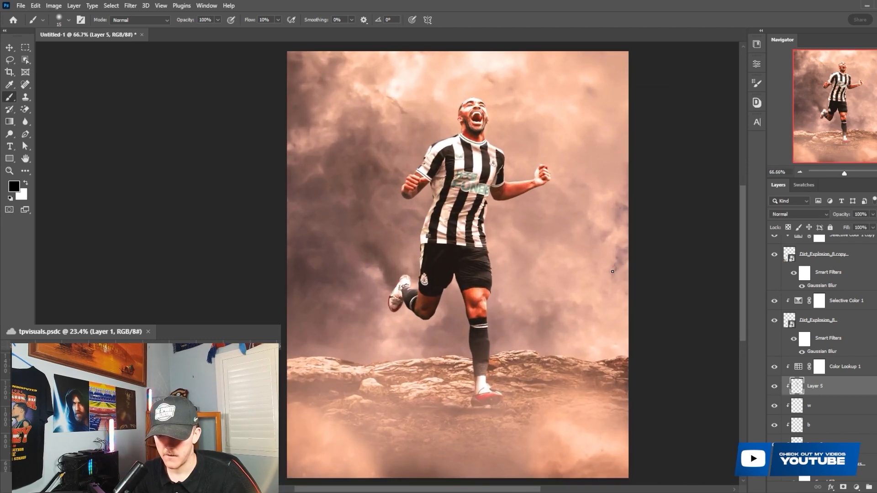
# - Create a new empty layer above Layer 2, directly beneath the player layer
pyautogui.scroll(-3, 828, 421)
pyautogui.click(829, 414)
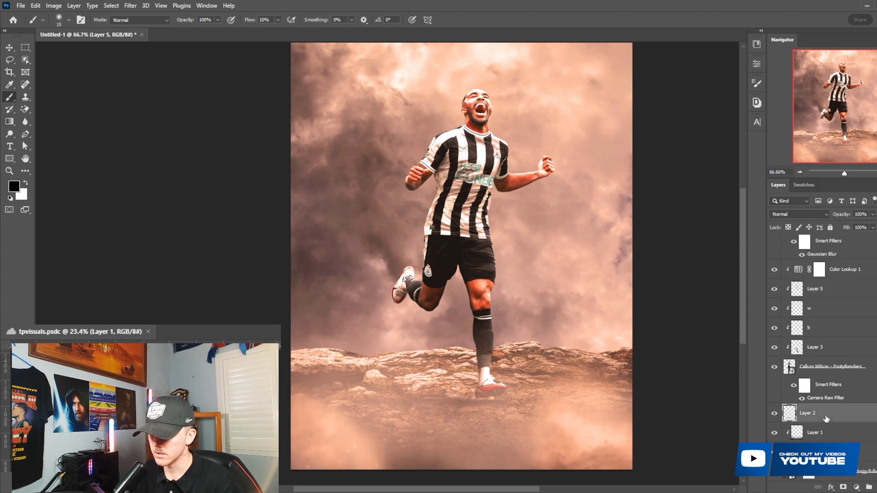
pyautogui.hotkey('ctrl', 'shift', 'alt', 'n')
# - Switch the soft brush to white and enlarge it to 300 px at 10% flow
pyautogui.press('c')
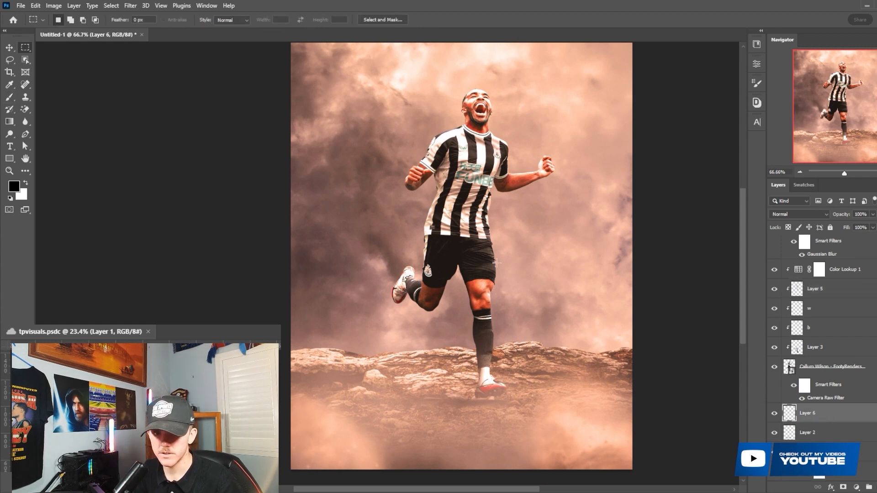
pyautogui.press('b')
pyautogui.press('x')
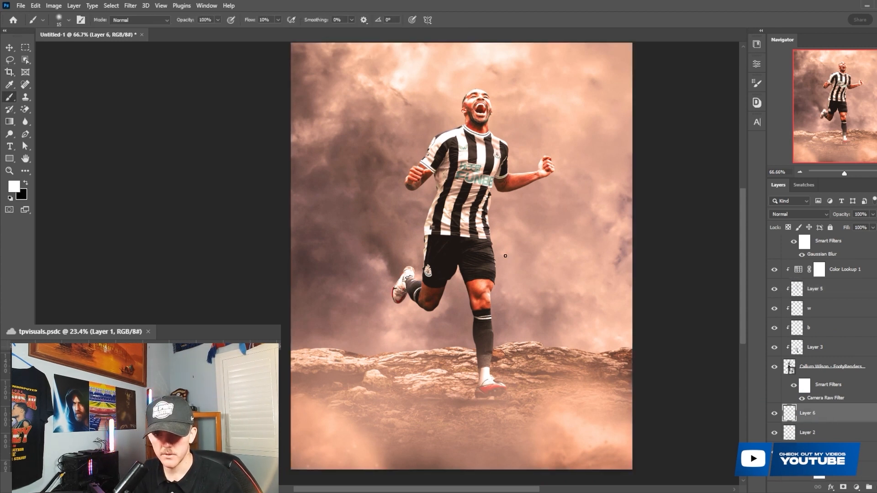
pyautogui.press(']')
pyautogui.press(']')
pyautogui.press(']')
pyautogui.press(']')
pyautogui.press(']')
pyautogui.press(']')
pyautogui.press(']')
pyautogui.press(']')
pyautogui.press(']')
pyautogui.press(']')
pyautogui.press(']')
pyautogui.press(']')
pyautogui.press(']')
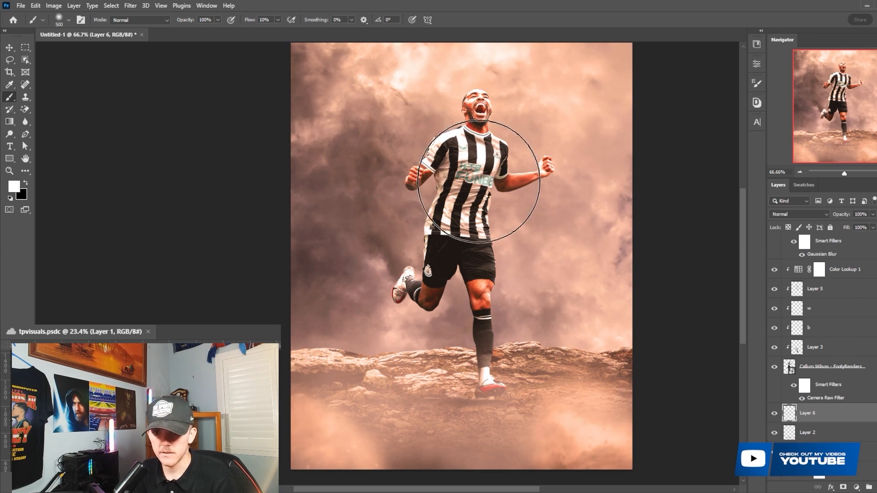
pyautogui.press('[')
pyautogui.press('[')
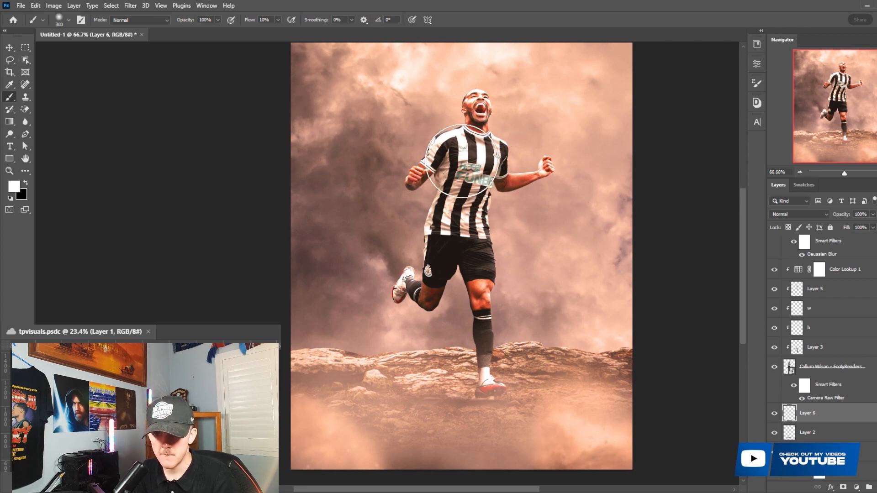
# - Paint a soft white glow behind the player's upper body and legs with 150 to 400 px brush sizes and compare it with the glow hidden
pyautogui.press(']')
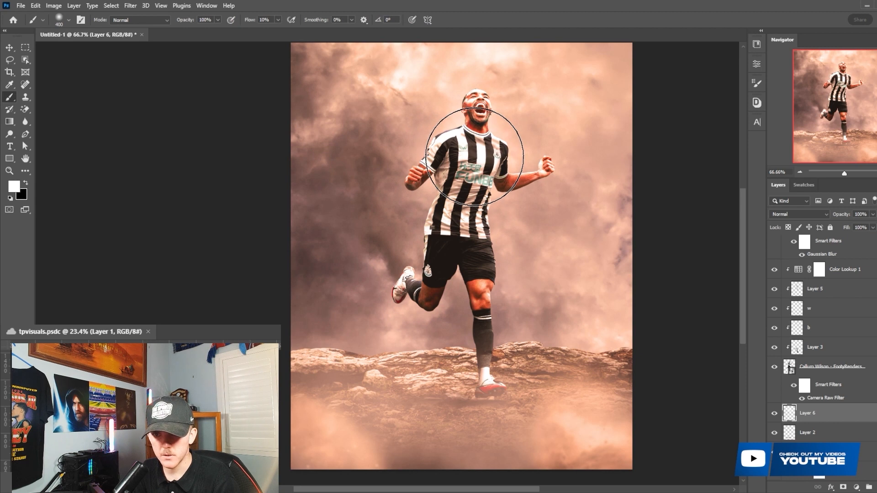
pyautogui.press('[')
pyautogui.press('[')
pyautogui.press('[')
pyautogui.press('[')
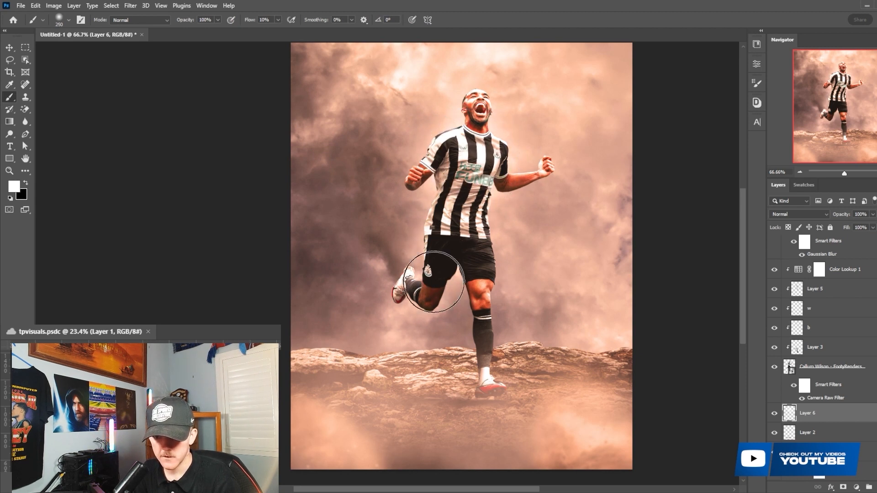
pyautogui.press('[')
pyautogui.press('[')
pyautogui.press('[')
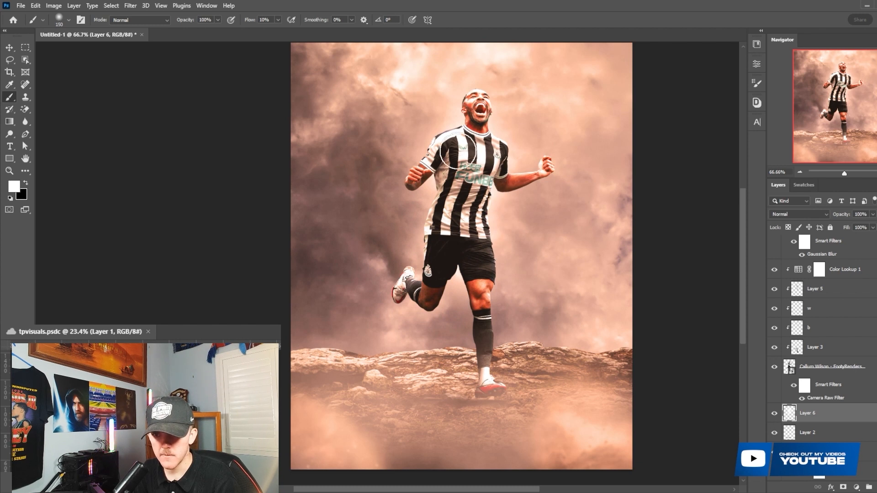
pyautogui.press(']')
pyautogui.press(']')
pyautogui.click(774, 414)
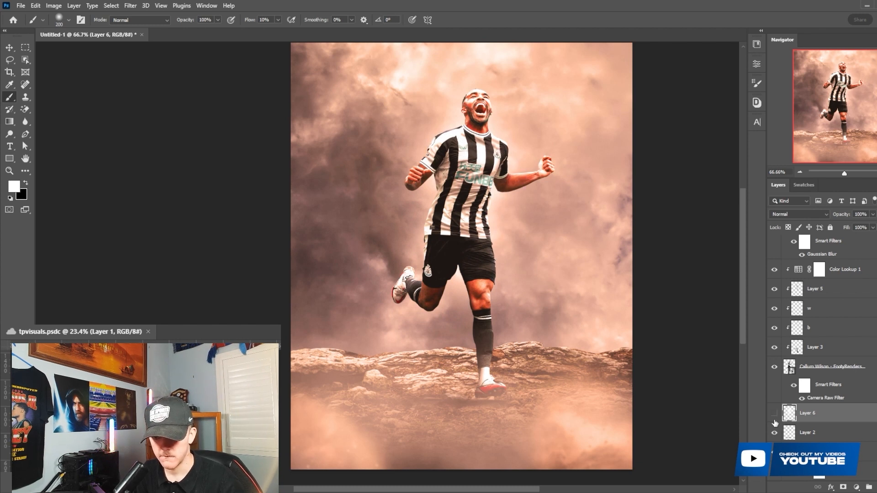
pyautogui.click(775, 414)
# - Add an empty layer directly above the player layer and clipped to it
pyautogui.scroll(1, 518, 167)
pyautogui.press('v')
pyautogui.click(483, 169)
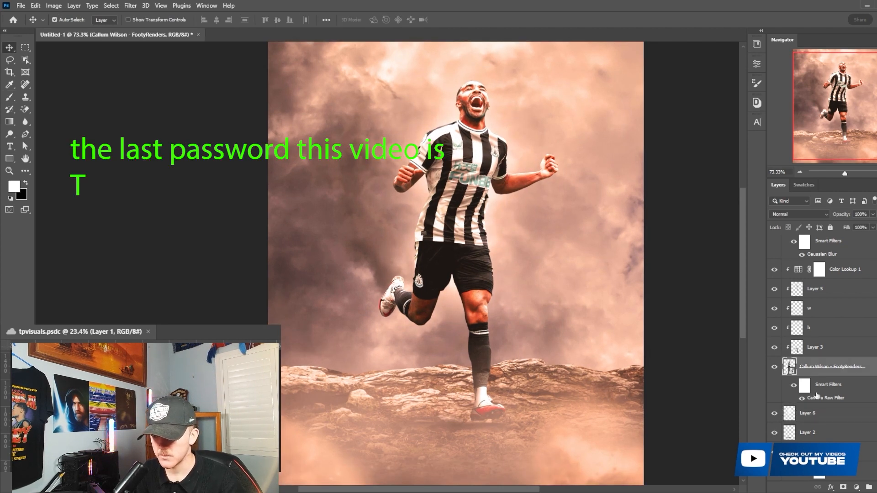
pyautogui.click(870, 488)
pyautogui.scroll(8, 391, 114)
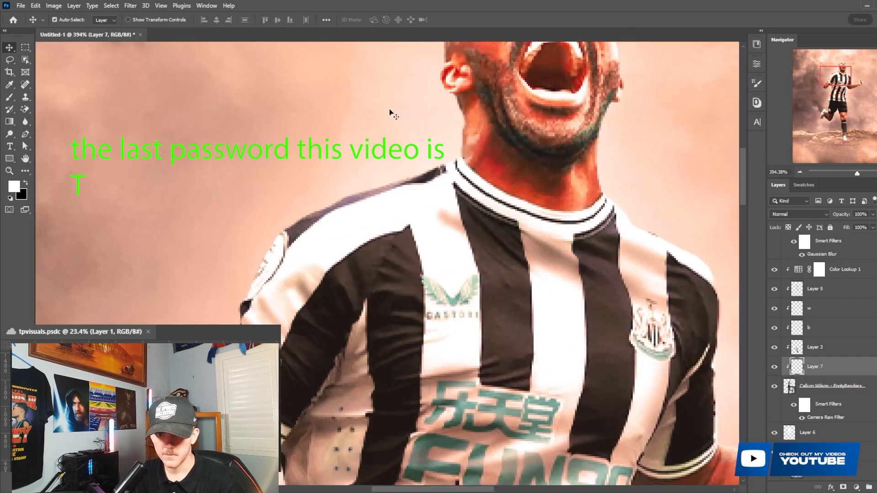
# - Paint soft white rim highlights along the player's shoulder, neck and head edges with a 40 to 50 px brush
pyautogui.press('b')
pyautogui.scroll(1, 356, 151)
pyautogui.press('[')
pyautogui.press('[')
pyautogui.press('[')
pyautogui.press('[')
pyautogui.press('[')
pyautogui.press('[')
pyautogui.press('[')
pyautogui.press('[')
pyautogui.press('[')
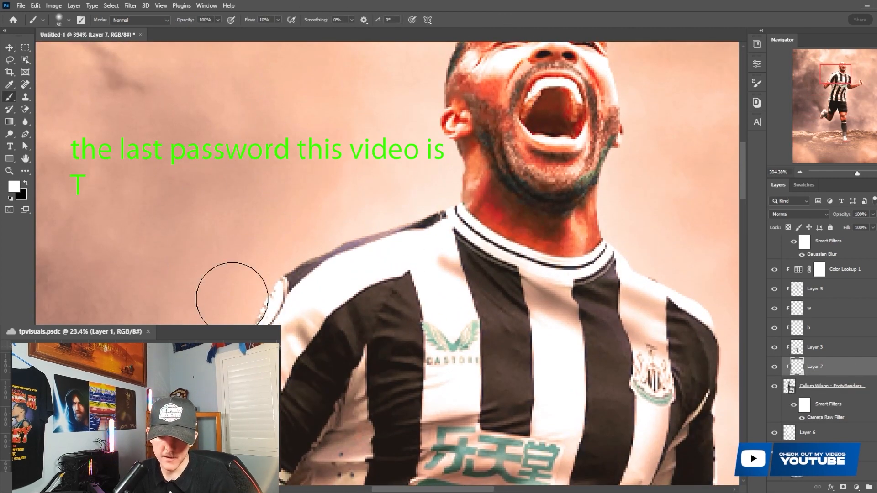
pyautogui.scroll(1, 421, 201)
pyautogui.press('[')
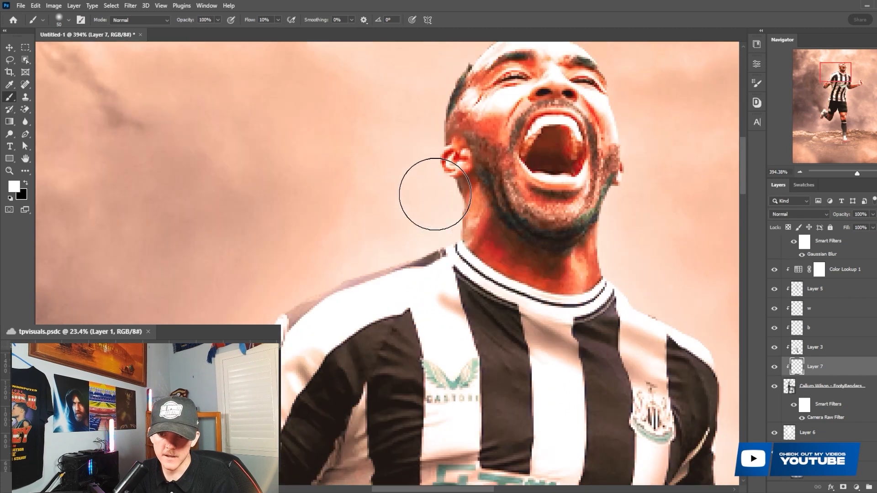
pyautogui.scroll(1, 429, 203)
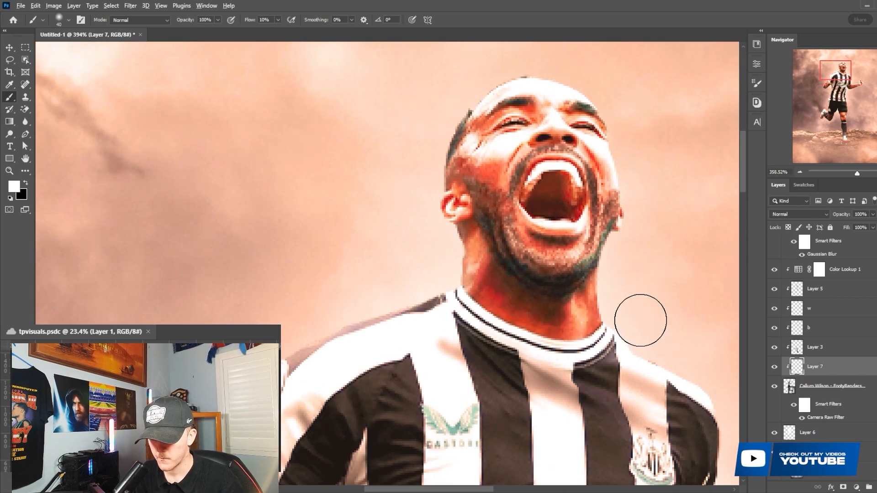
# - Review the whole composite and compare the player with and without the clipped highlight layer
pyautogui.scroll(-5, 647, 315)
pyautogui.scroll(-1, 648, 312)
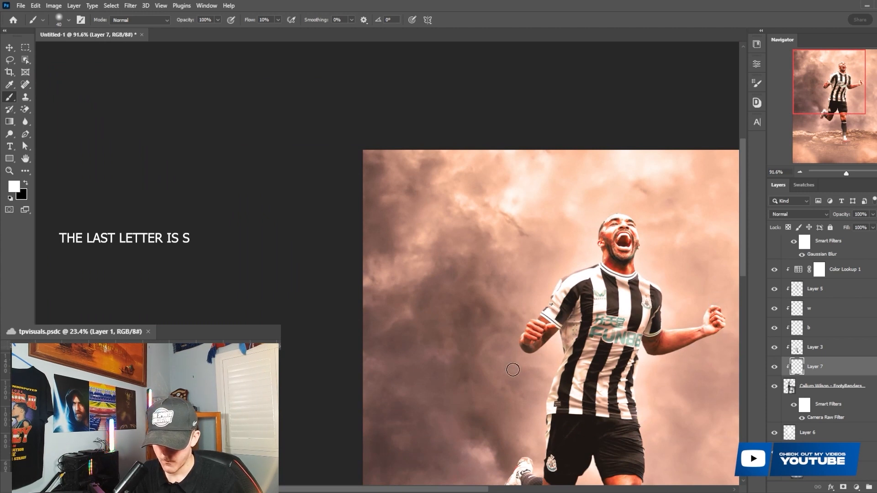
pyautogui.scroll(-3, 528, 316)
pyautogui.scroll(-2, 605, 290)
pyautogui.scroll(4, 603, 323)
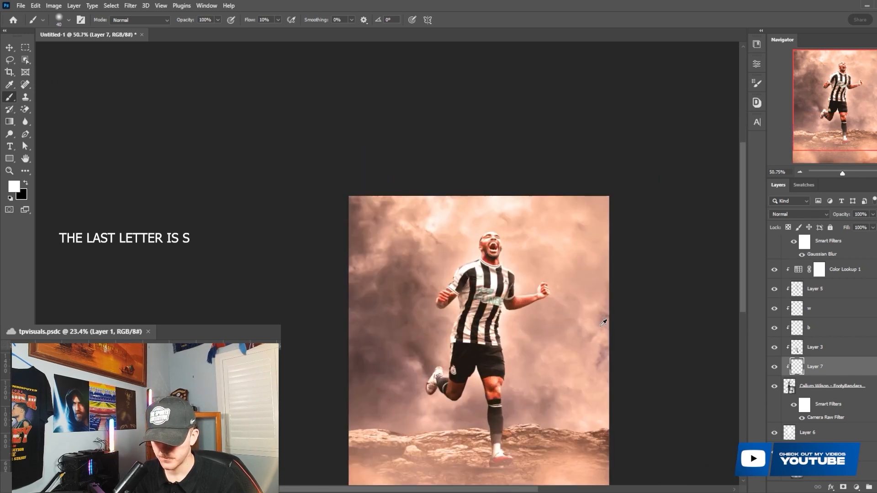
pyautogui.click(775, 368)
pyautogui.click(775, 368)
pyautogui.scroll(-3, 574, 306)
pyautogui.hscroll(2, 574, 302)
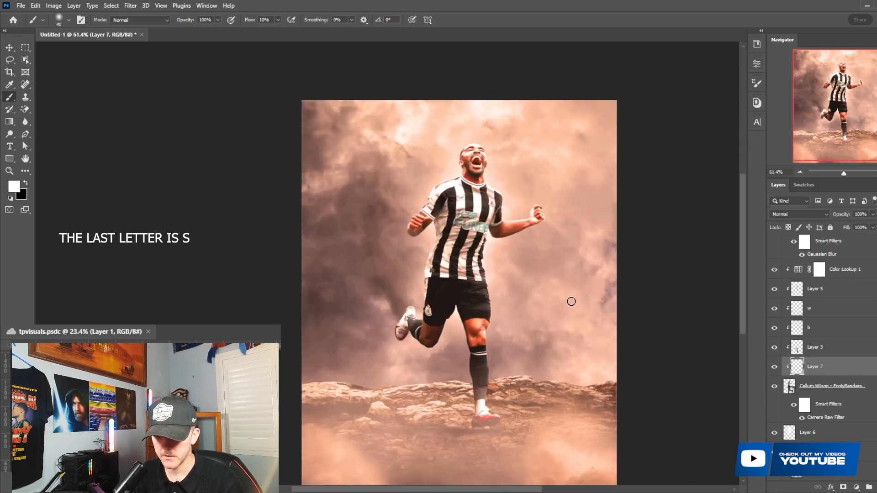
# - Add a Color Lookup adjustment above Hue/Saturation 1 using the E3D Make it Pop 3DLUT at 76% opacity
pyautogui.hscroll(-2, 572, 302)
pyautogui.scroll(5, 804, 311)
pyautogui.click(827, 246)
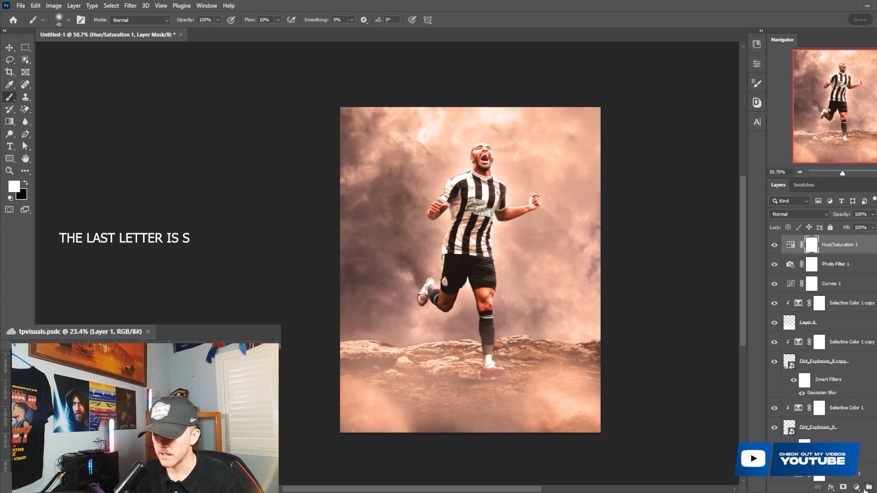
pyautogui.click(857, 488)
pyautogui.click(861, 428)
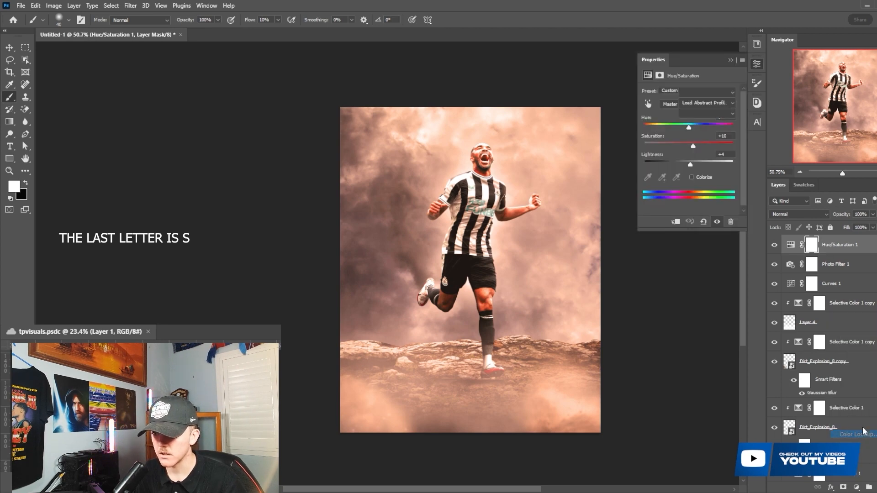
pyautogui.click(706, 92)
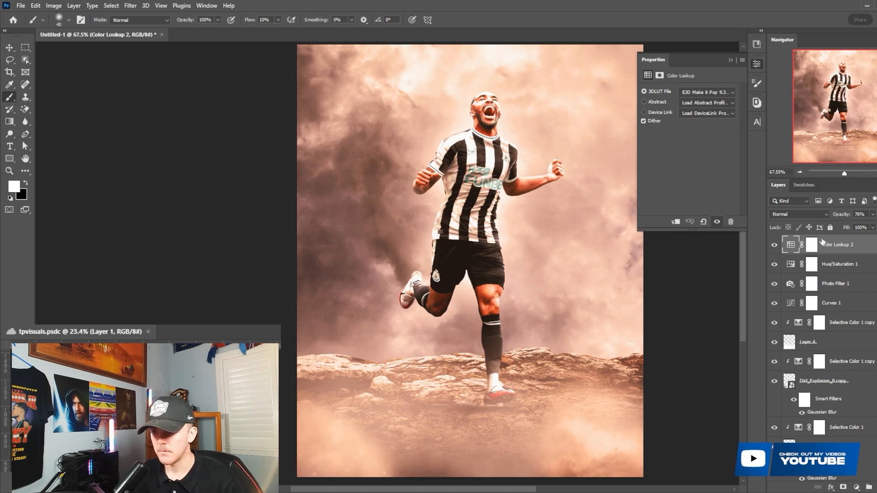
# - Stamp all visible layers into a new top layer and convert it to a smart object
pyautogui.hotkey('ctrl', 'alt', 'shift', 'e')
pyautogui.rightClick(854, 251)
pyautogui.click(773, 225)
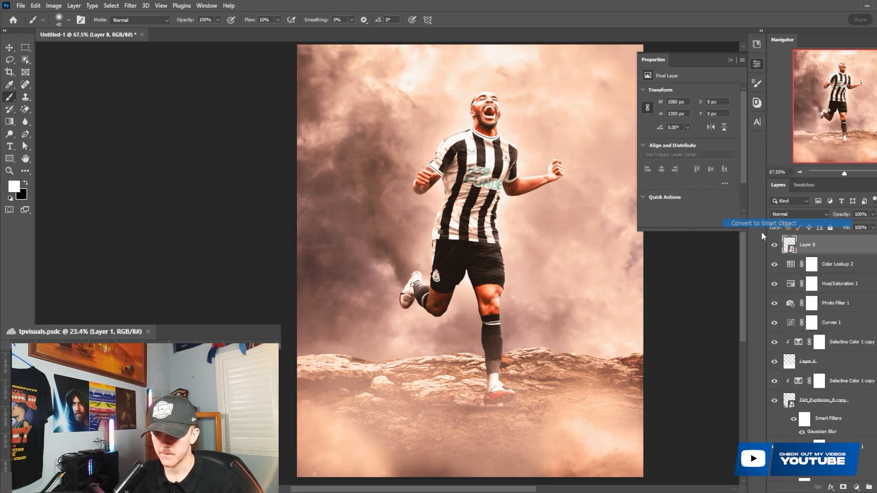
pyautogui.scroll(-2, 465, 227)
pyautogui.scroll(1, 469, 224)
# - Start the Camera Raw Filter on the merged smart object and set exposure +0.10, texture +10 and clarity +13
pyautogui.click(131, 6)
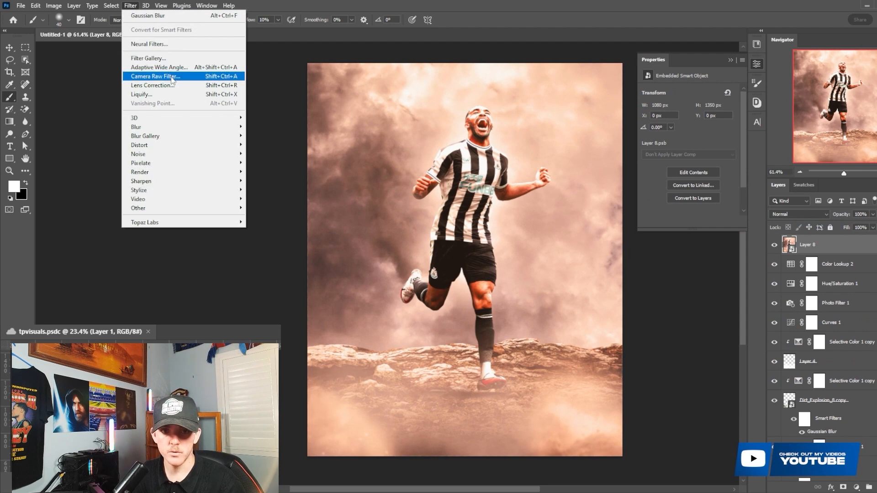
pyautogui.click(151, 76)
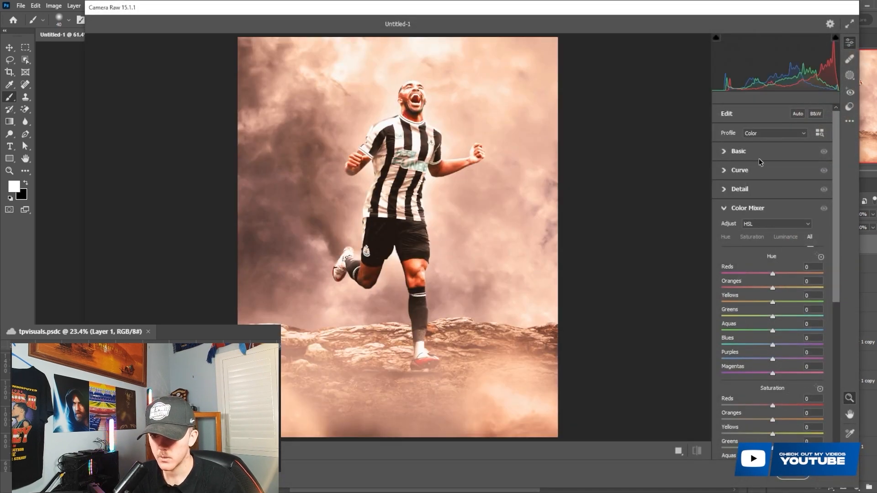
pyautogui.click(758, 155)
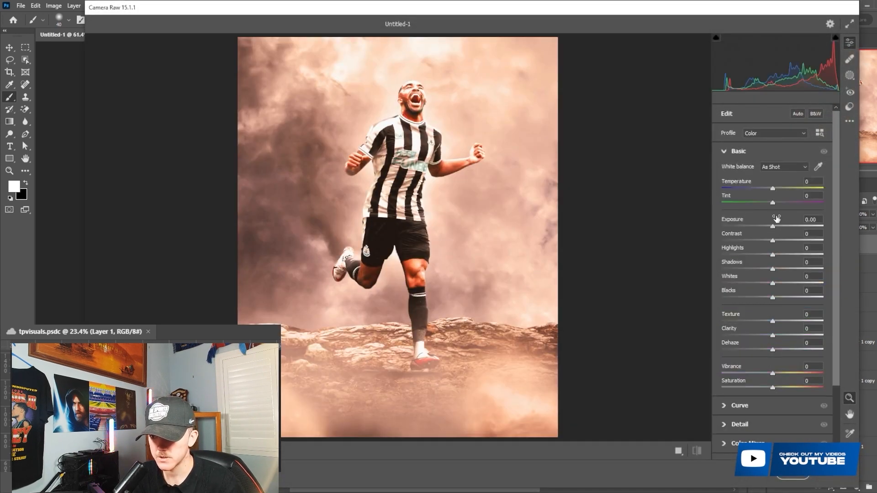
pyautogui.moveTo(772, 226); pyautogui.dragTo(777, 225)
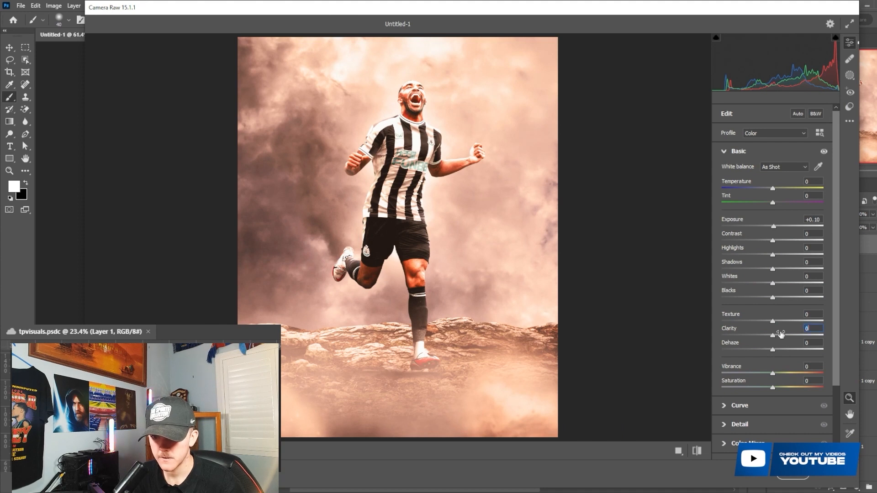
pyautogui.moveTo(781, 334); pyautogui.dragTo(782, 333)
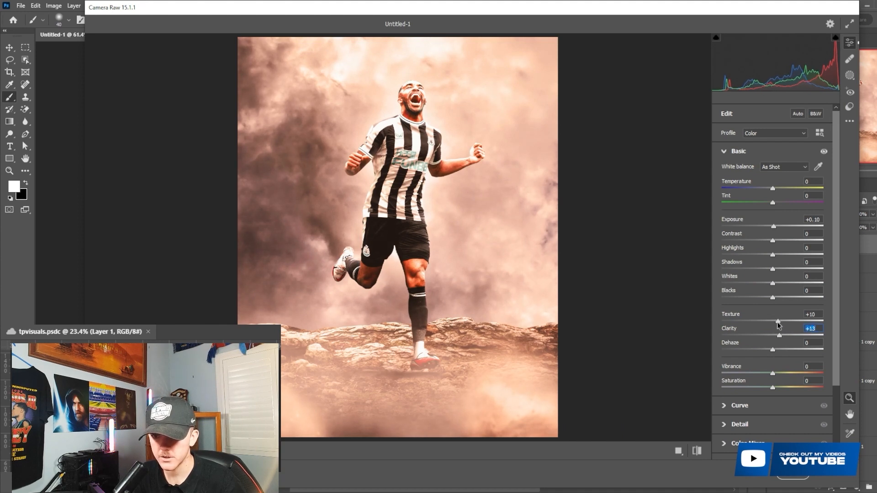
# - Shape the point curve with slightly lowered midtones, the white point at input 245 and the black point at output 9
pyautogui.scroll(-3, 753, 398)
pyautogui.click(738, 320)
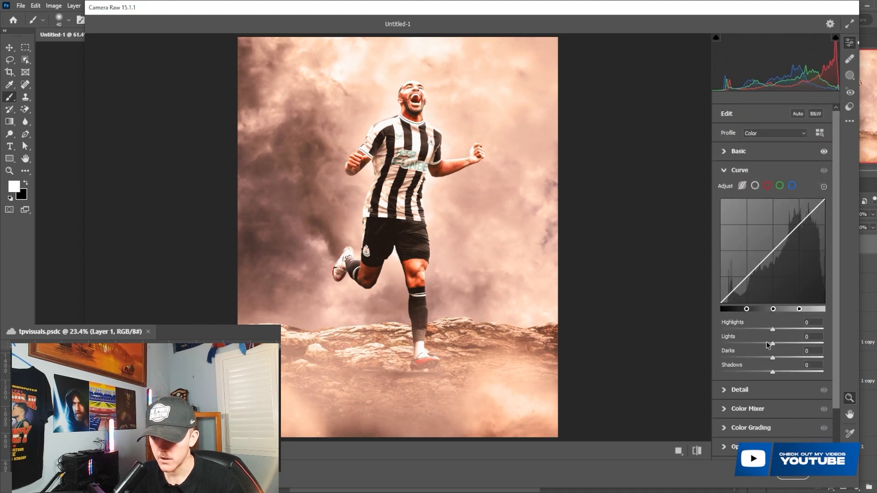
pyautogui.click(754, 186)
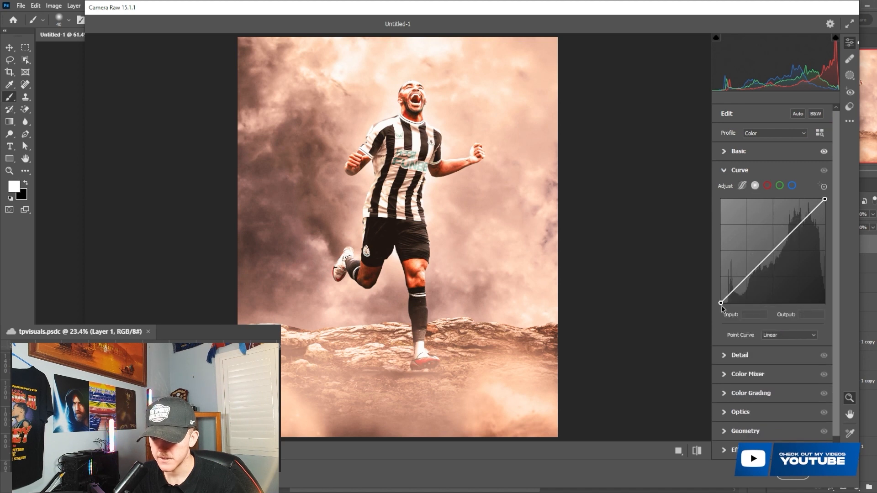
pyautogui.moveTo(772, 252); pyautogui.dragTo(772, 255)
pyautogui.moveTo(824, 198); pyautogui.dragTo(821, 199)
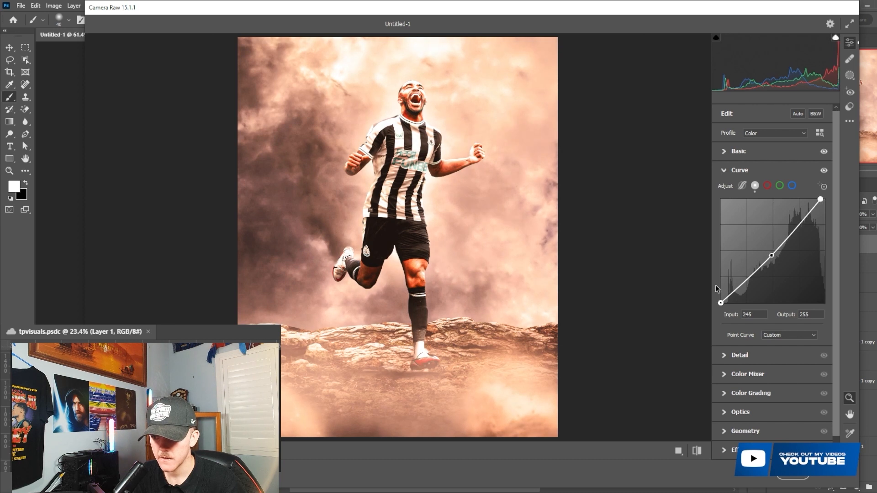
pyautogui.moveTo(720, 303); pyautogui.dragTo(721, 298)
pyautogui.scroll(-1, 748, 386)
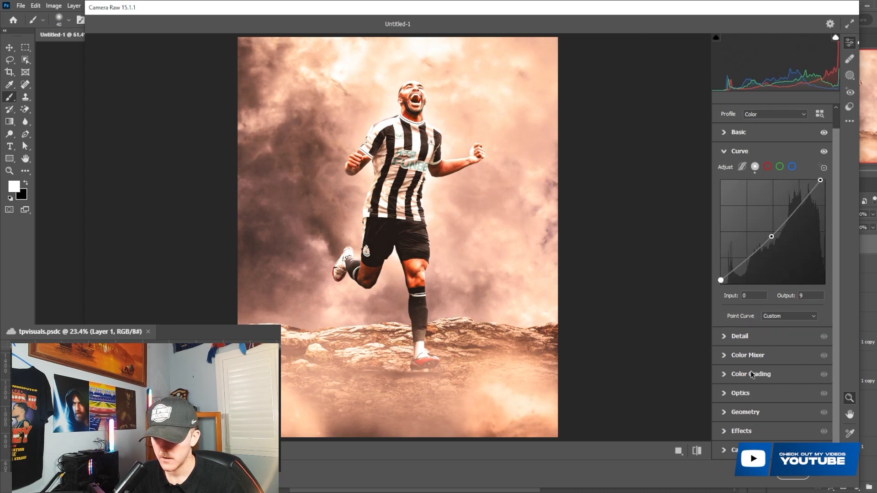
pyautogui.click(762, 360)
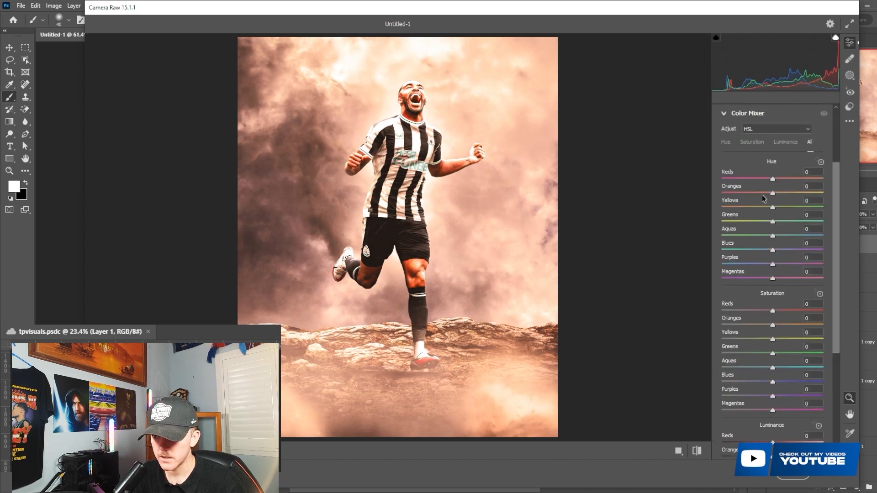
pyautogui.scroll(3, 766, 167)
pyautogui.click(744, 209)
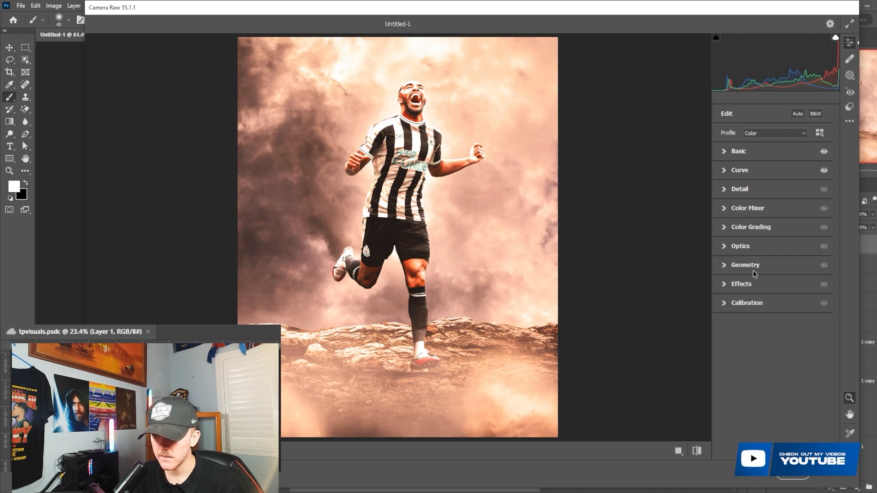
# - Grade shadows to hue 23, saturation 17, midtones to hue 27, saturation 14, highlights to hue 0, saturation 4, and compare the grading on and off
pyautogui.click(753, 228)
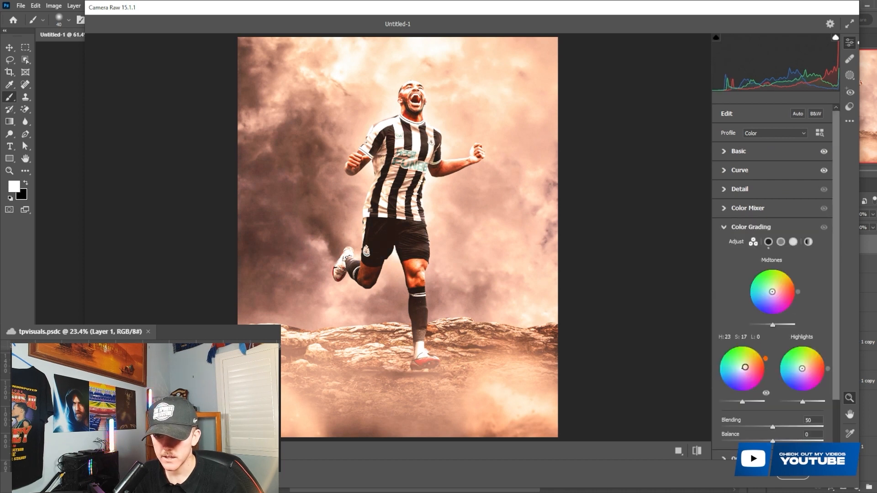
pyautogui.moveTo(772, 291); pyautogui.dragTo(775, 293)
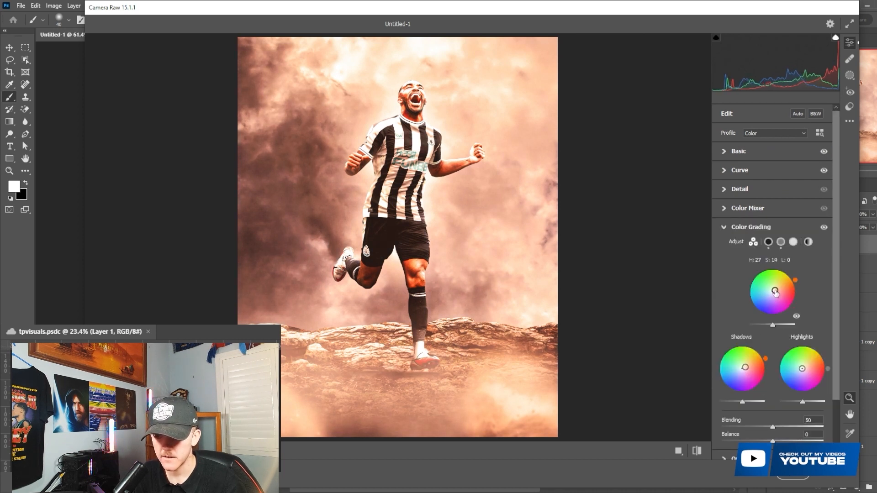
pyautogui.moveTo(810, 370); pyautogui.dragTo(802, 368)
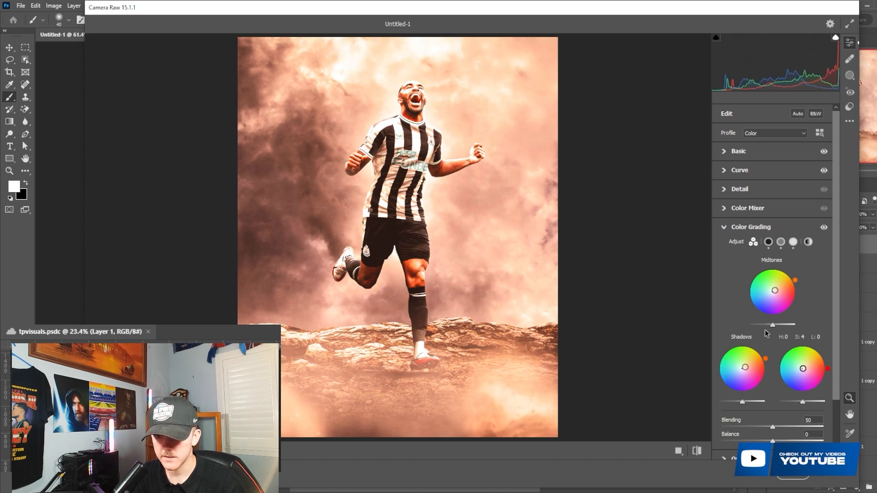
pyautogui.click(822, 225)
pyautogui.click(823, 225)
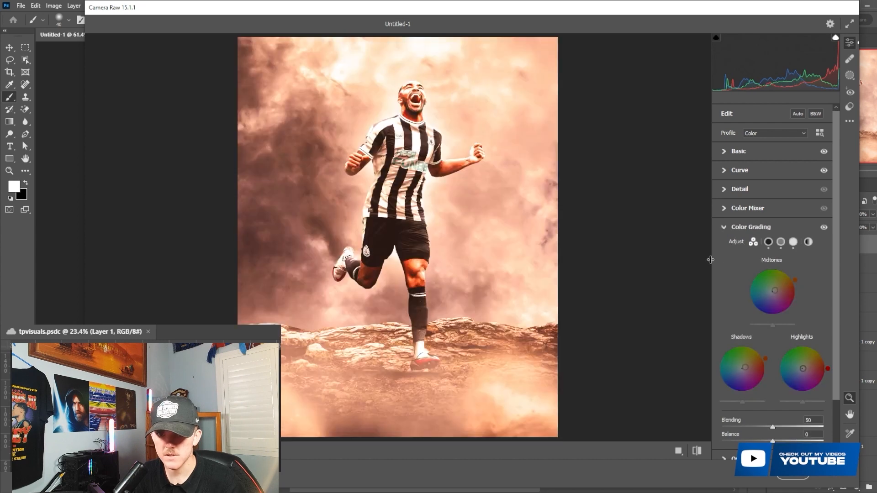
# - Add grain of 17 and vignetting of -7, and apply the Camera Raw Filter
pyautogui.scroll(-3, 709, 259)
pyautogui.scroll(-2, 756, 273)
pyautogui.click(730, 171)
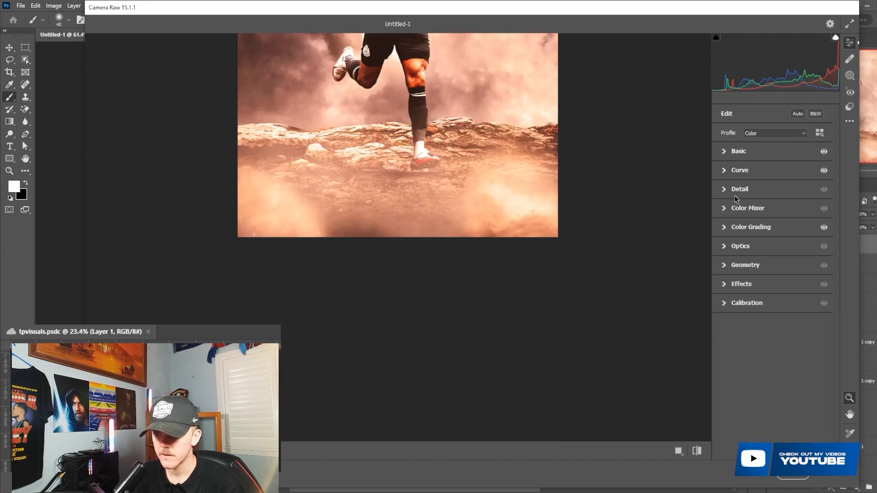
pyautogui.click(741, 283)
pyautogui.scroll(3, 468, 241)
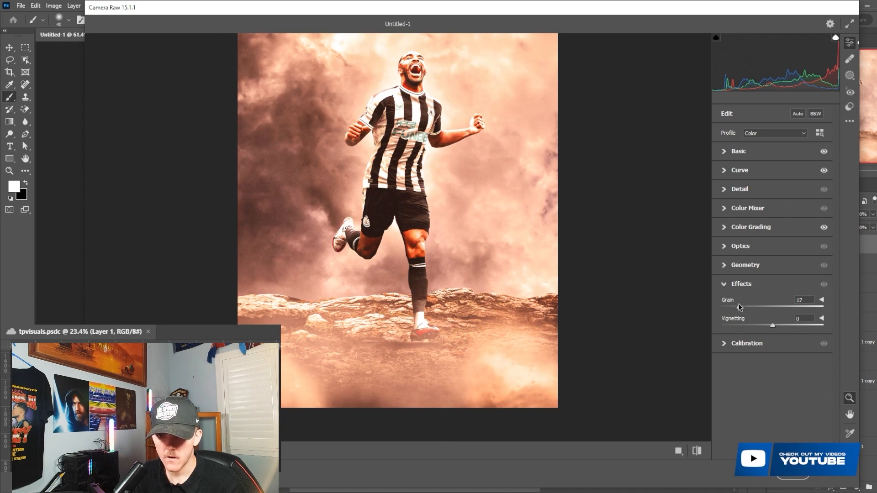
pyautogui.moveTo(766, 329); pyautogui.dragTo(767, 326)
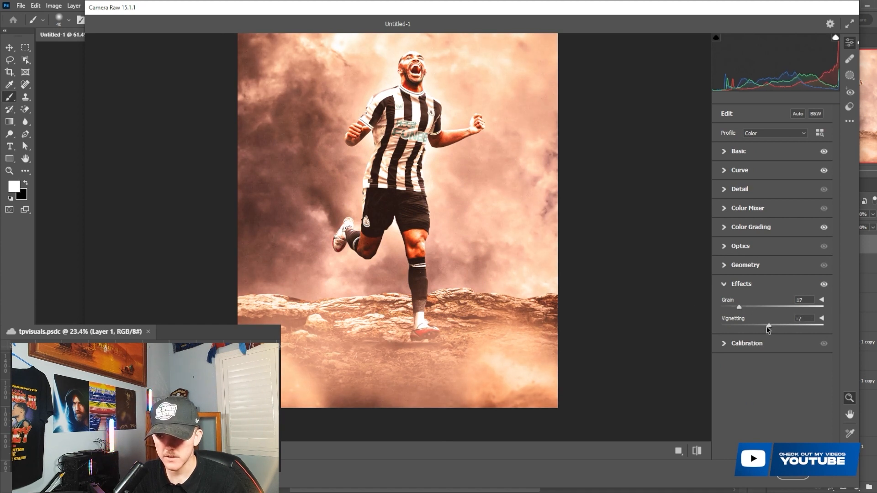
pyautogui.click(776, 477)
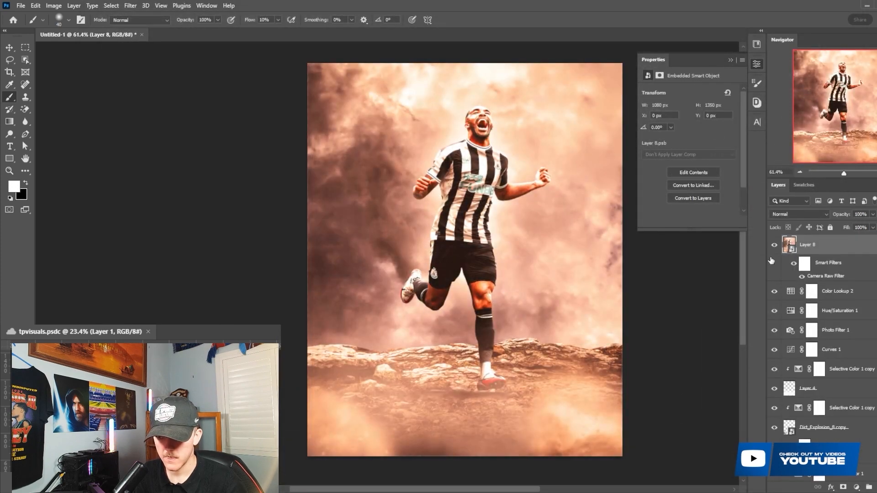